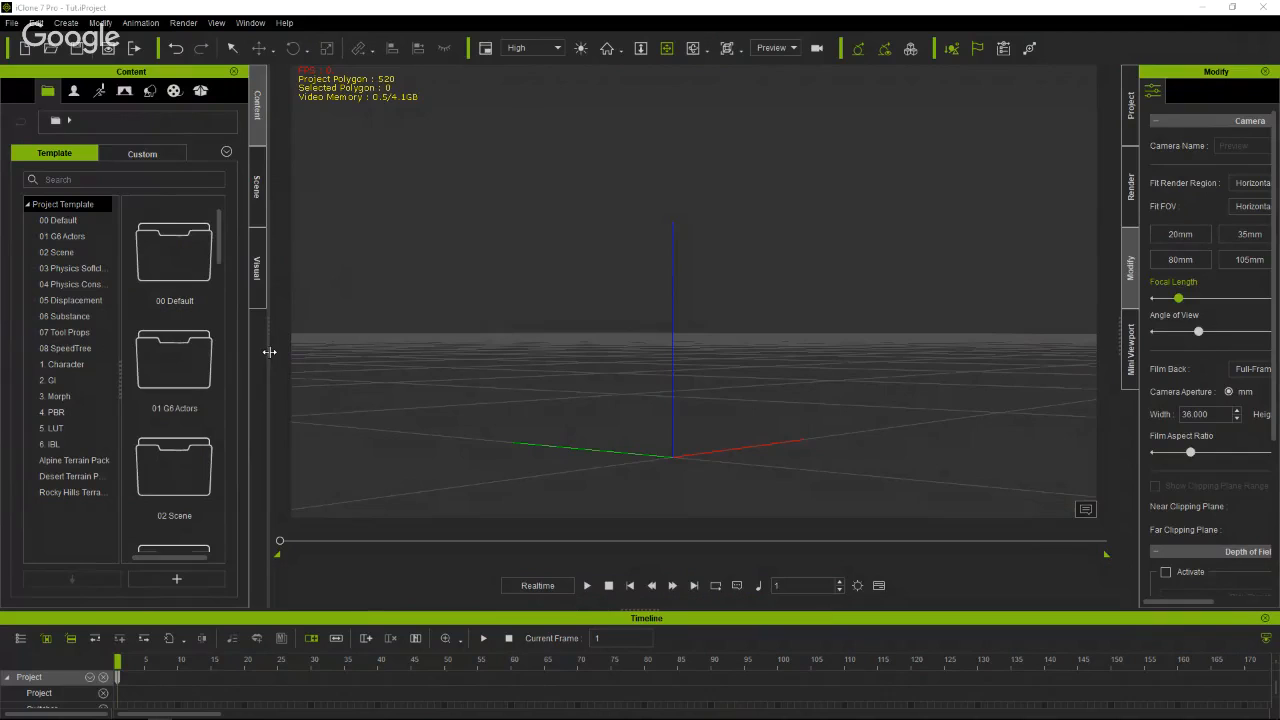
Widen the content library area and look through the project templates.
left_click_drag(269, 352, 400, 358)
scroll(348, 360, "down", 10)
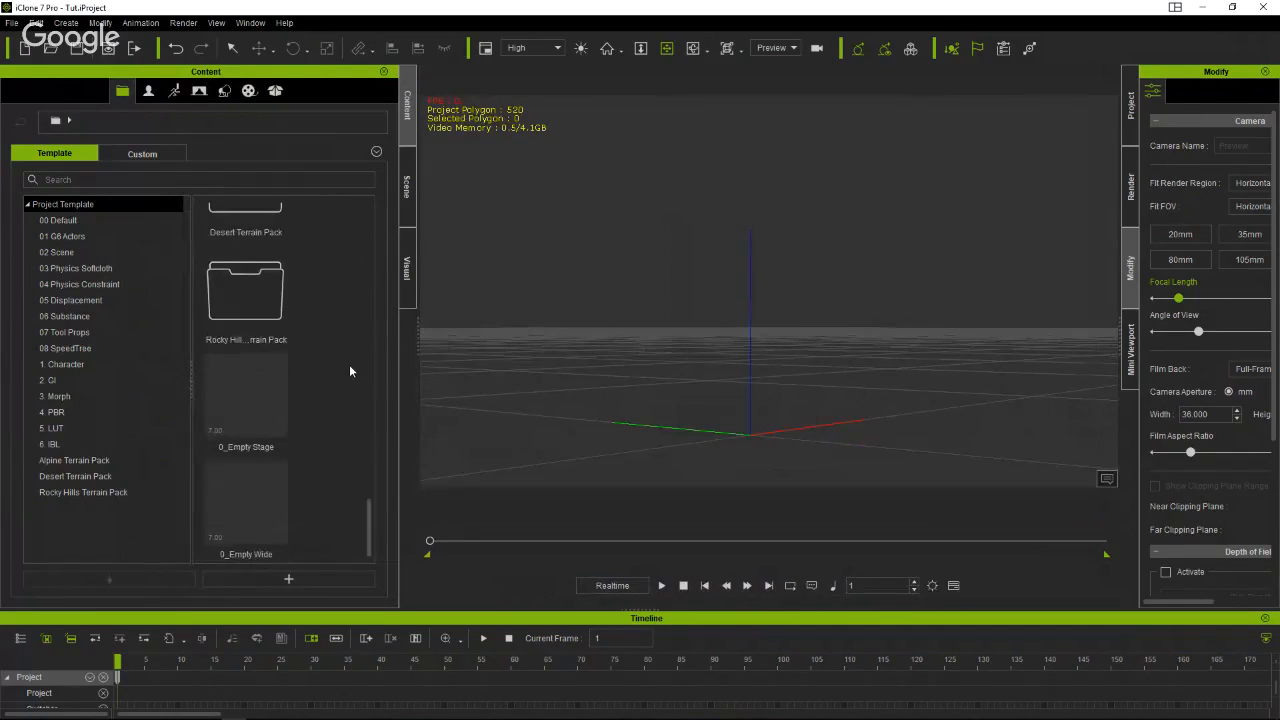
scroll(323, 370, "up", 8)
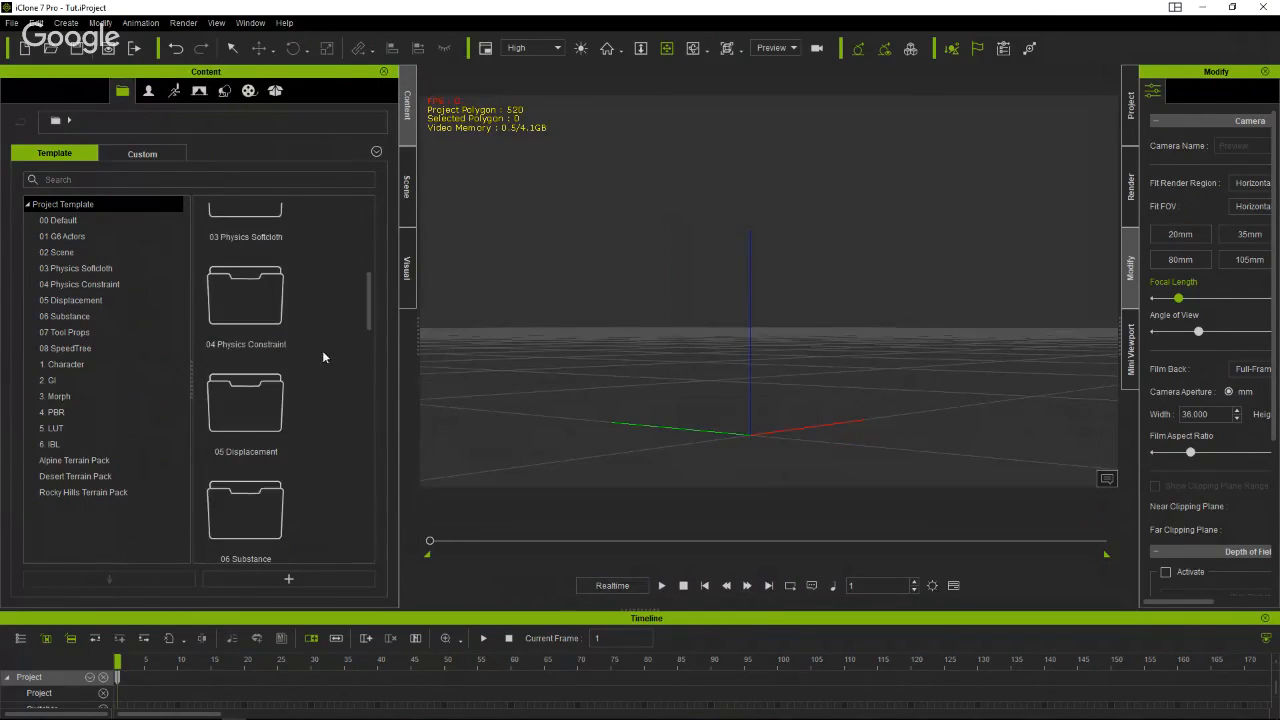
Browse the Set templates and look through the prop template folders.
left_click(224, 91)
scroll(304, 320, "down", 5)
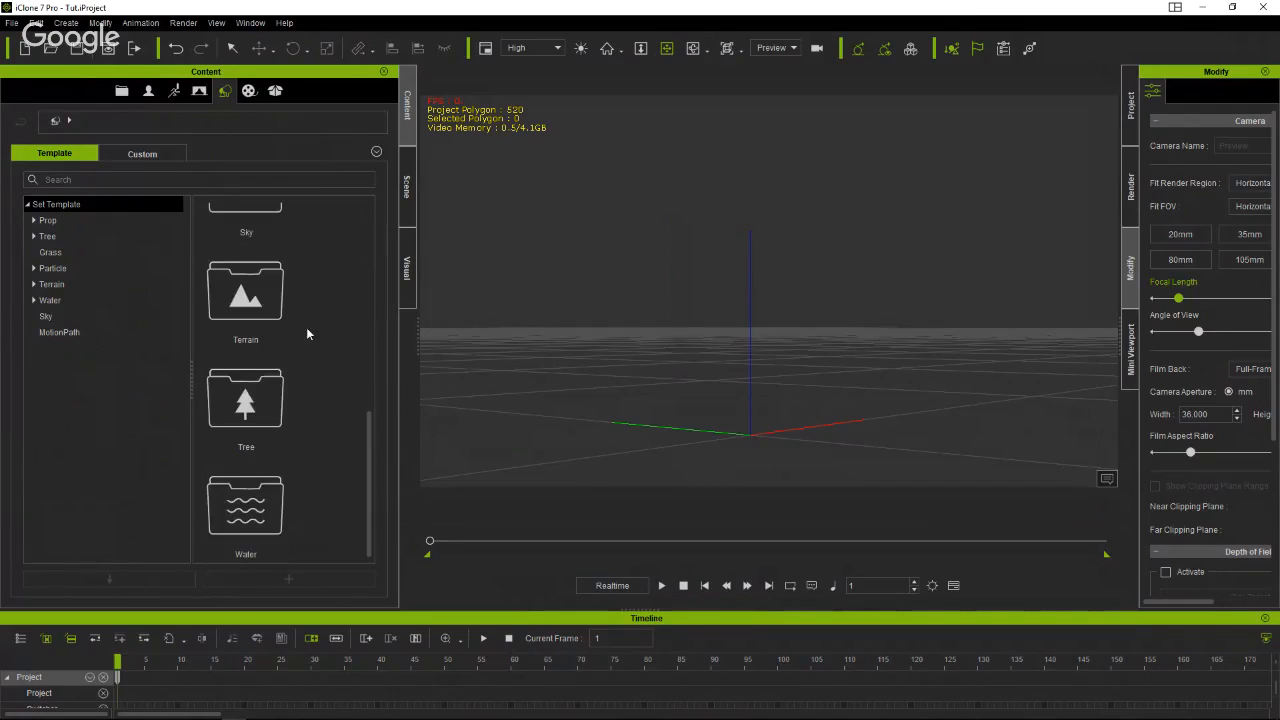
left_click(76, 221)
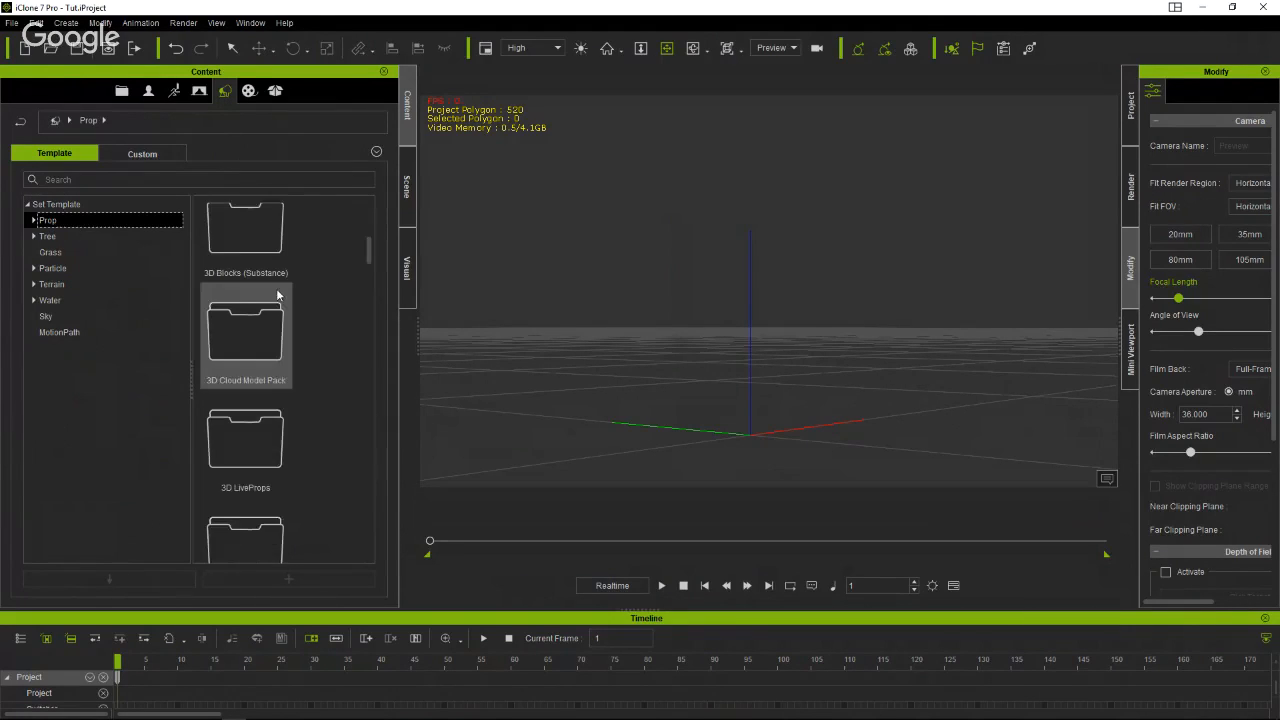
scroll(281, 300, "down", 10)
scroll(285, 302, "up", 5)
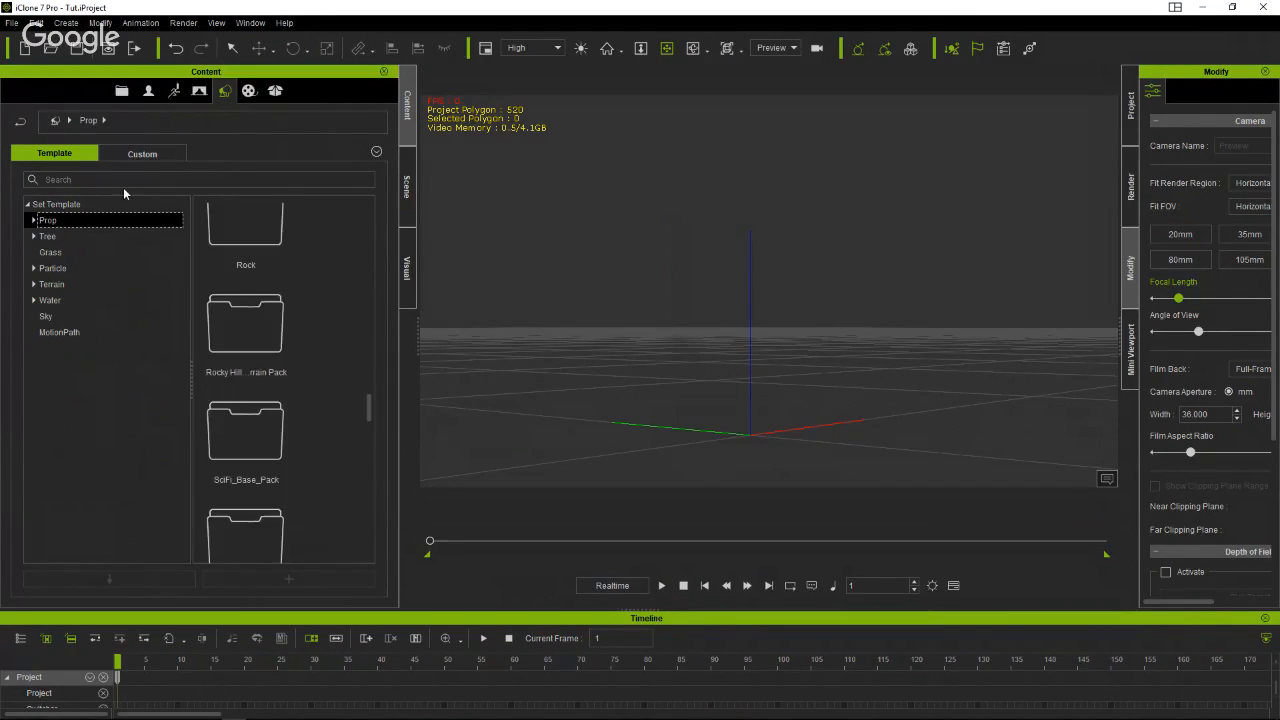
Load the spiderbot prop from the custom Set props into the empty scene.
left_click(142, 153)
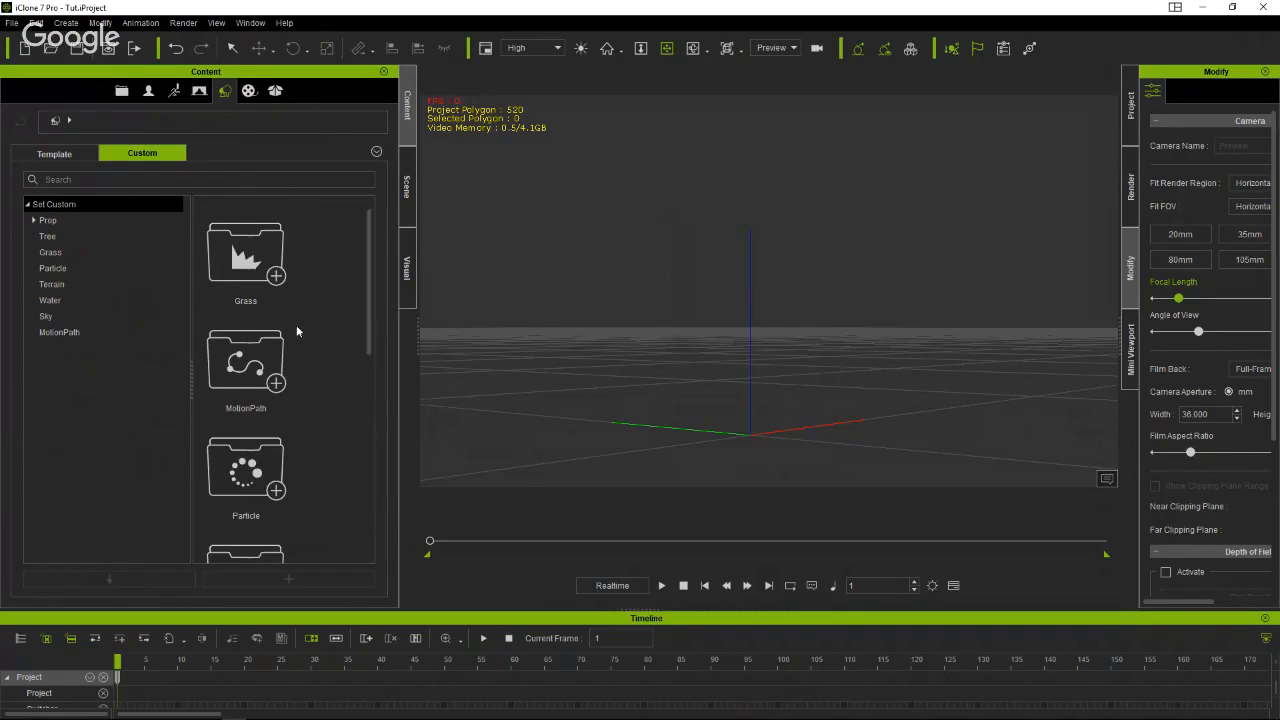
scroll(298, 335, "down", 5)
left_click(80, 222)
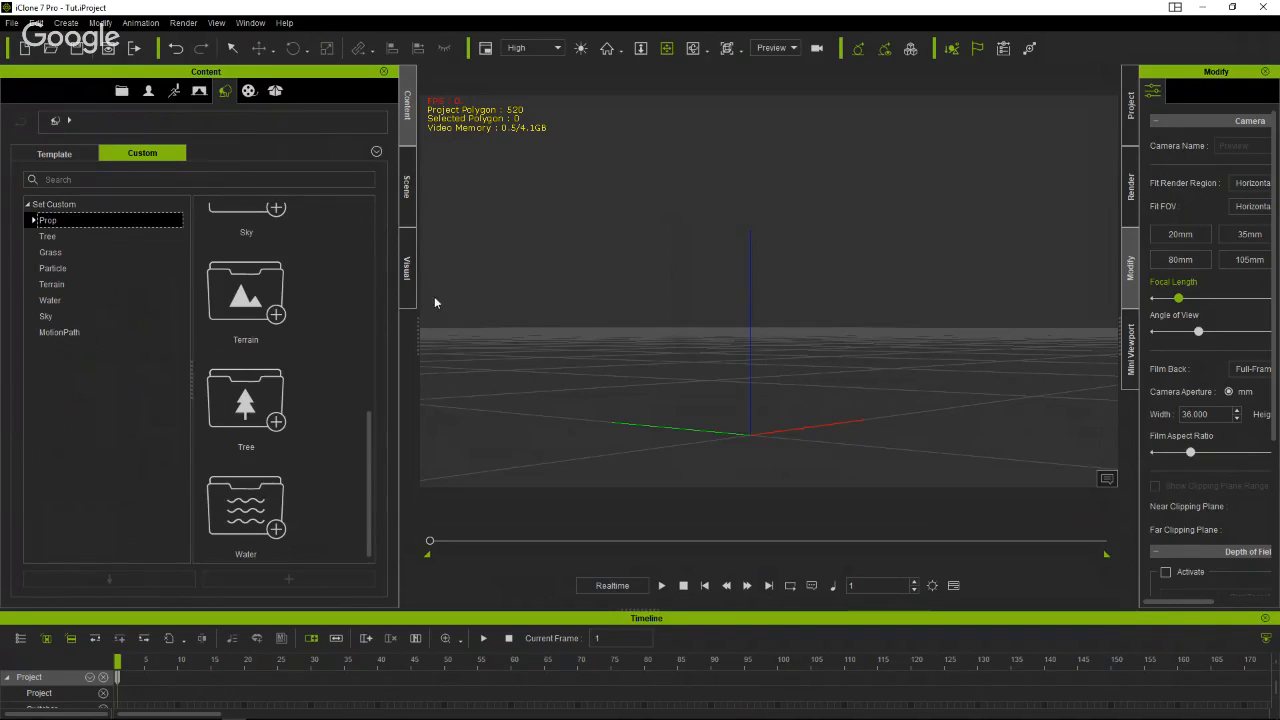
scroll(335, 332, "down", 1)
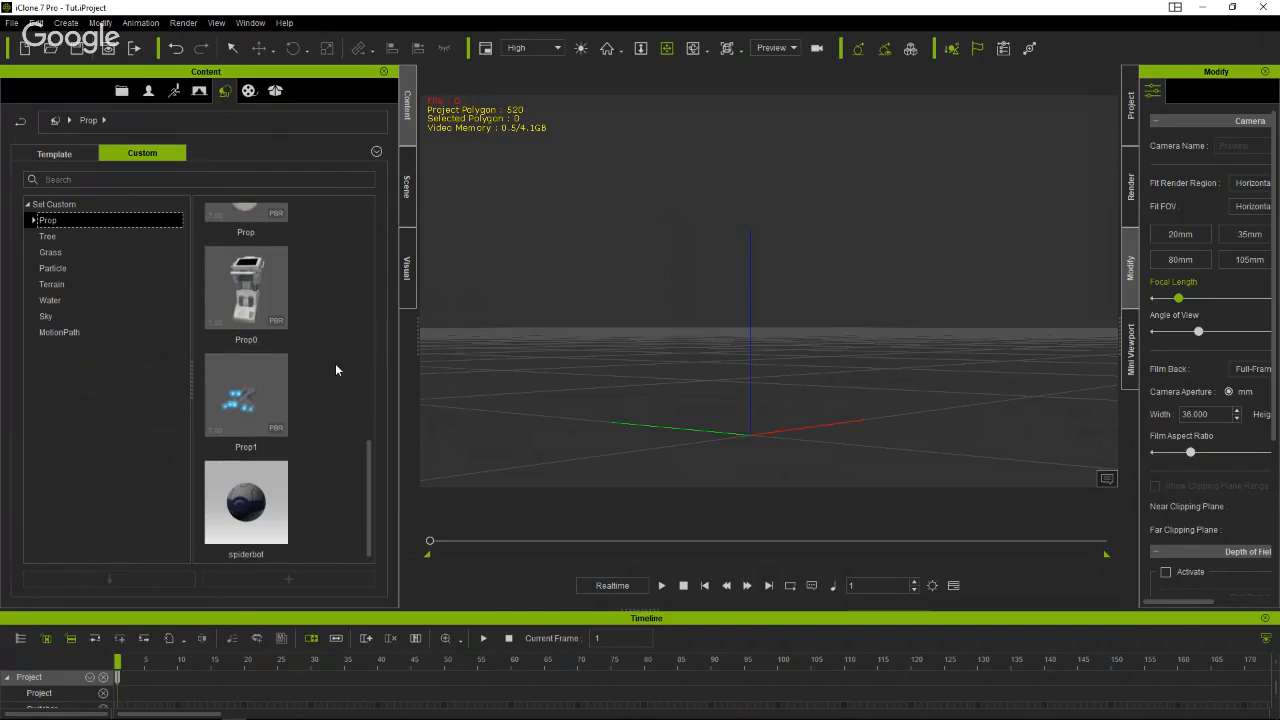
left_click(255, 503)
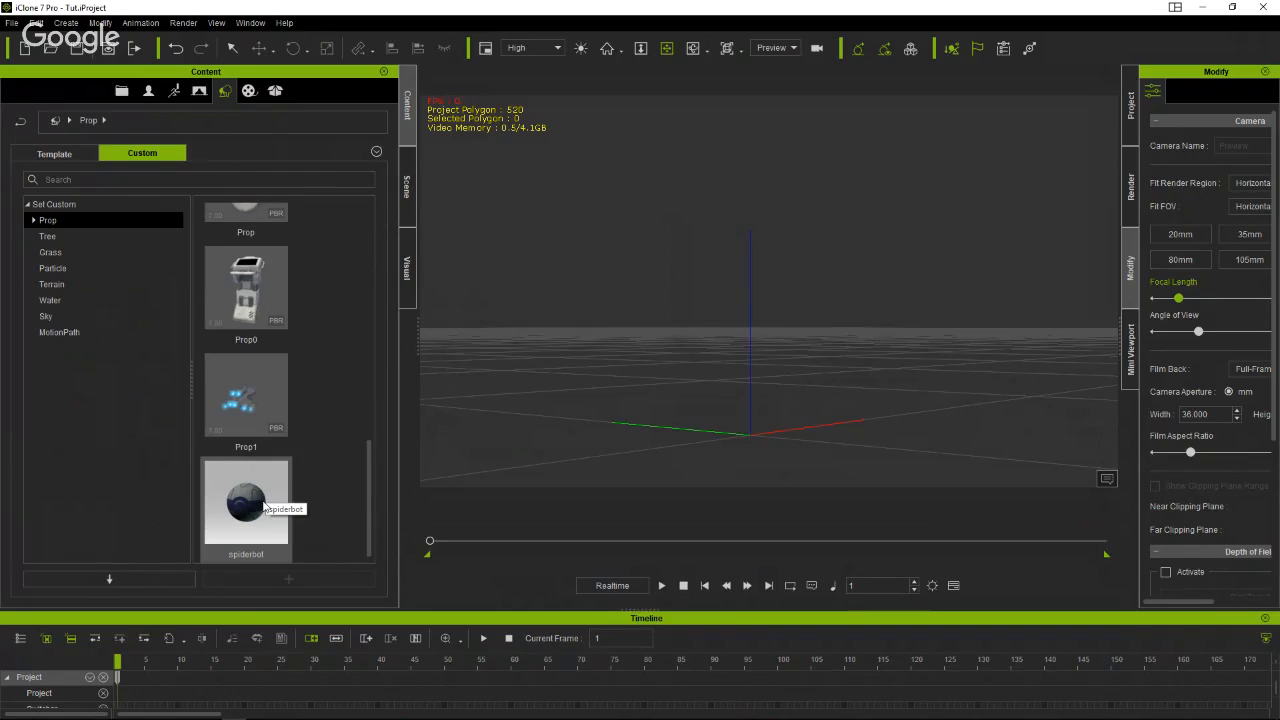
double_click(264, 508)
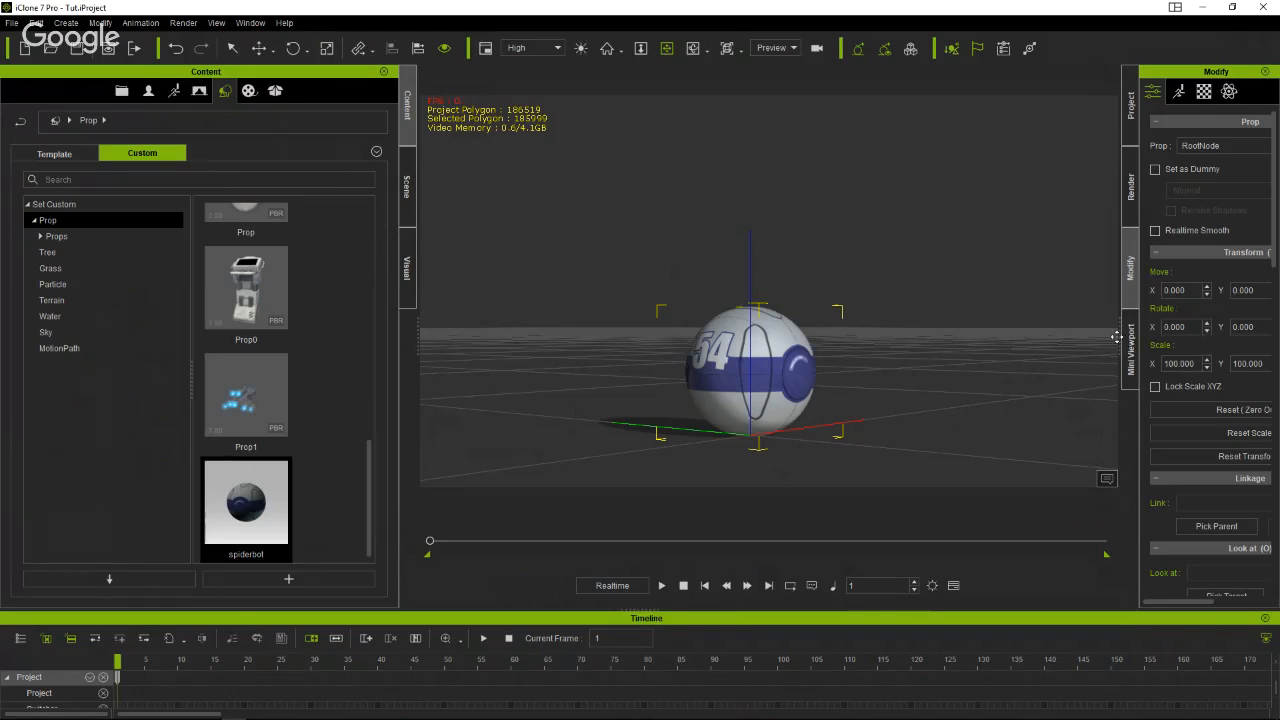
Widen the object property area and set the spiderbot's Z rotation to 180.
left_click_drag(1116, 337, 844, 338)
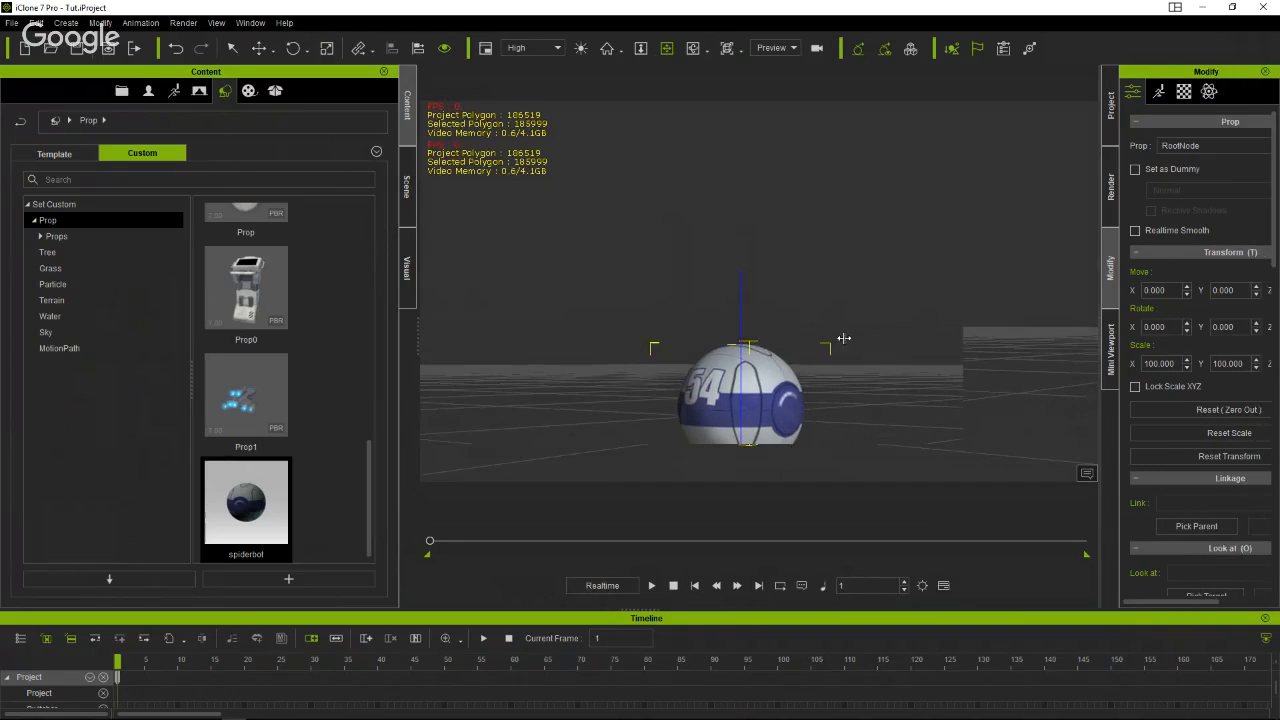
left_click(1180, 326)
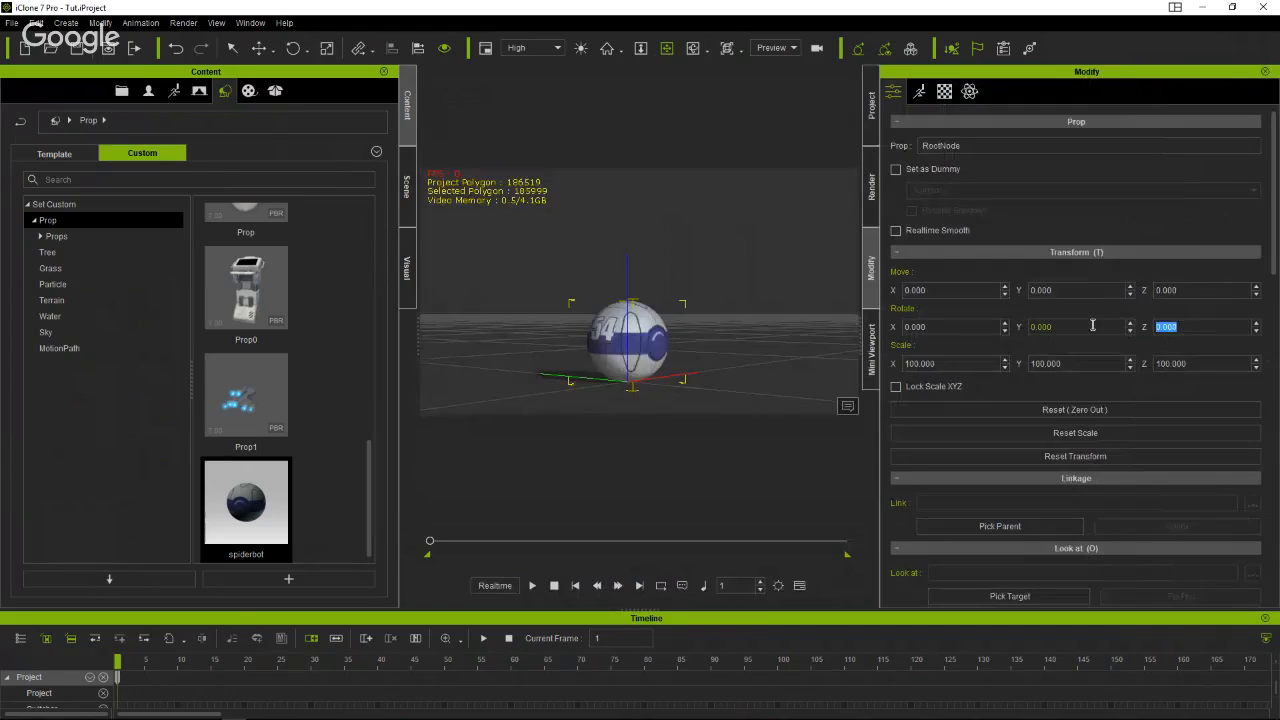
key("BackSpace")
type("180")
key("Return")
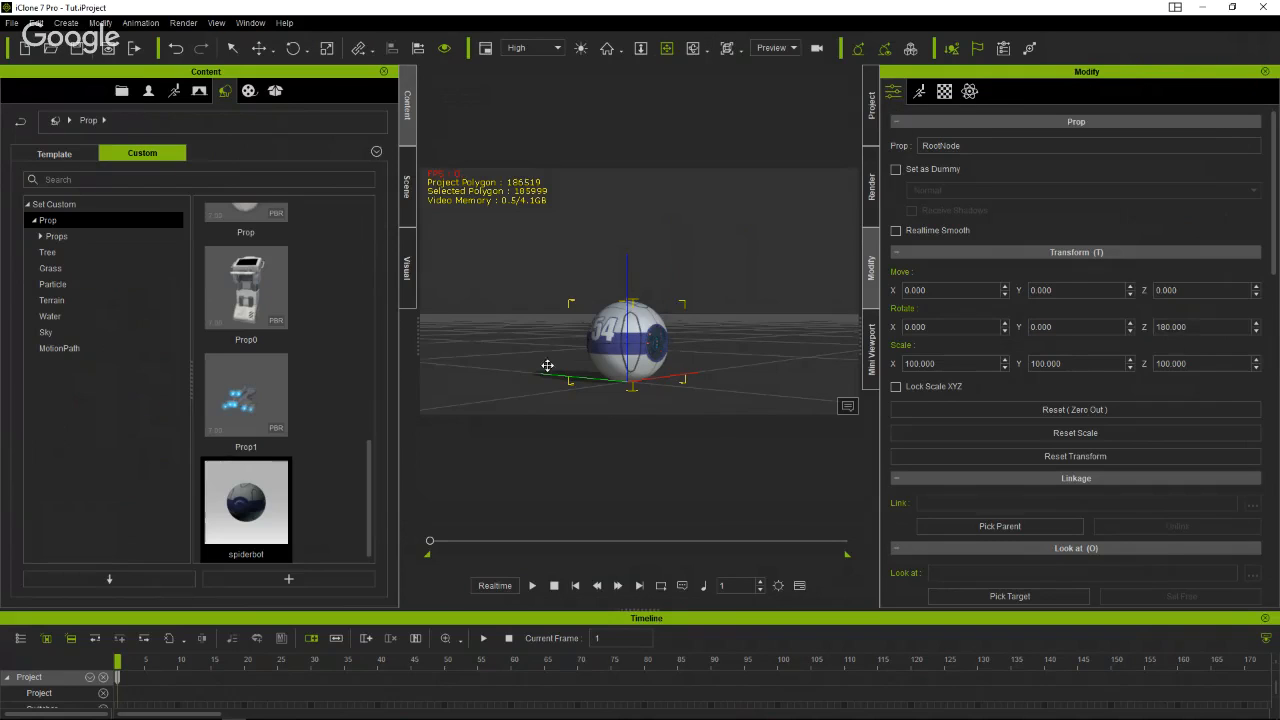
Narrow the property area again and frame the spiderbot's front eye in an enlarged viewport.
right_click_drag(664, 338, 532, 329)
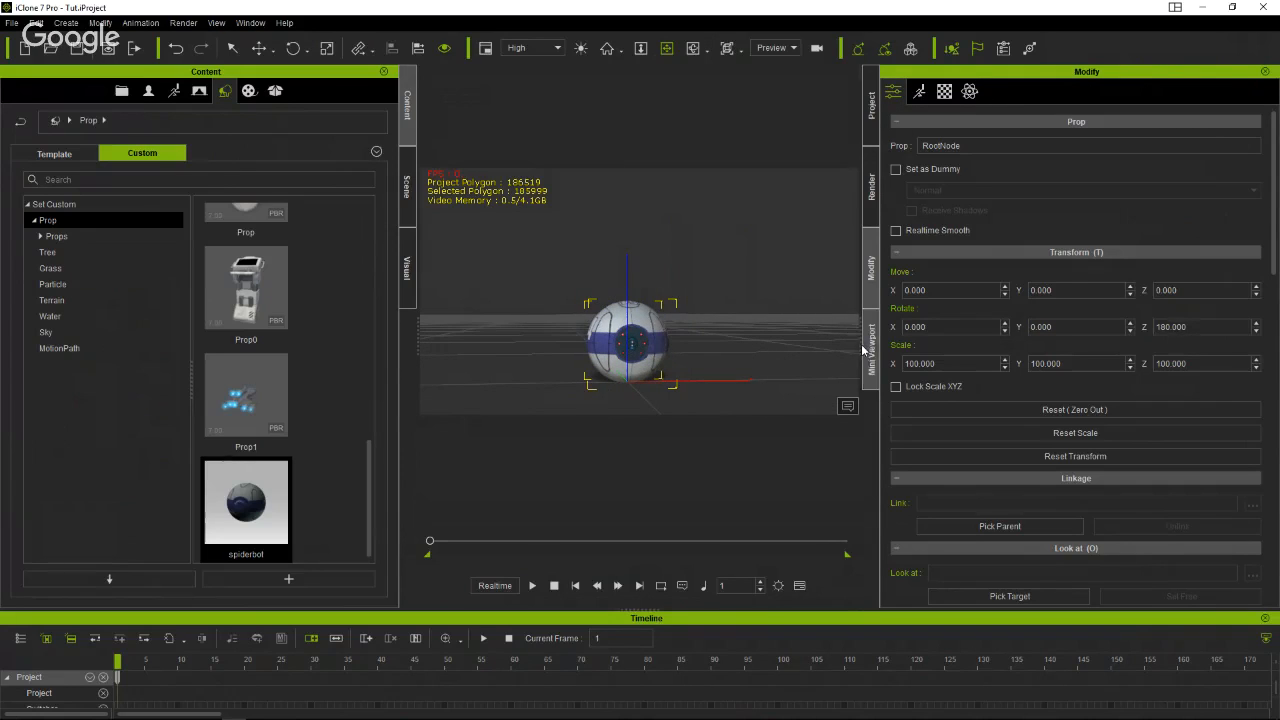
left_click_drag(914, 345, 1133, 350)
middle_click_drag(894, 363, 880, 294)
right_click_drag(747, 325, 661, 273)
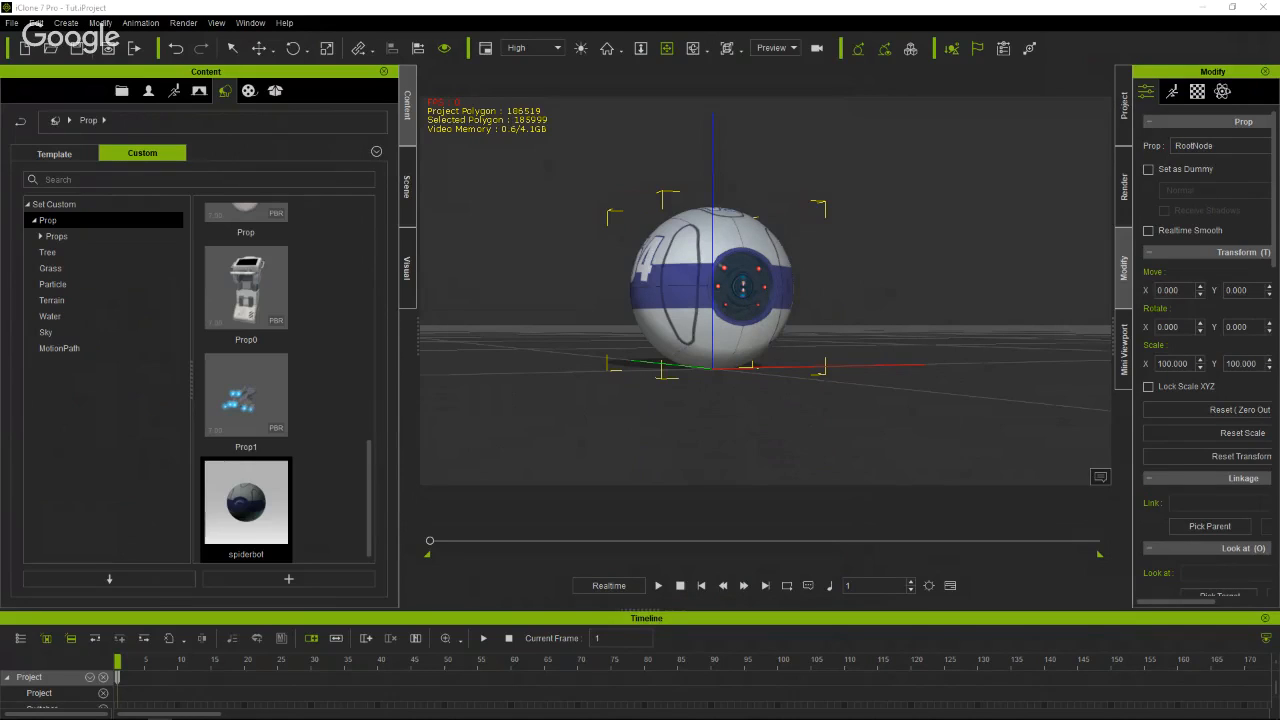
Switch to the browser window with the Renderosity Spyderbot product page and maximize it.
left_click_drag(1279, 163, 807, 255)
left_click_drag(1279, 62, 963, 62)
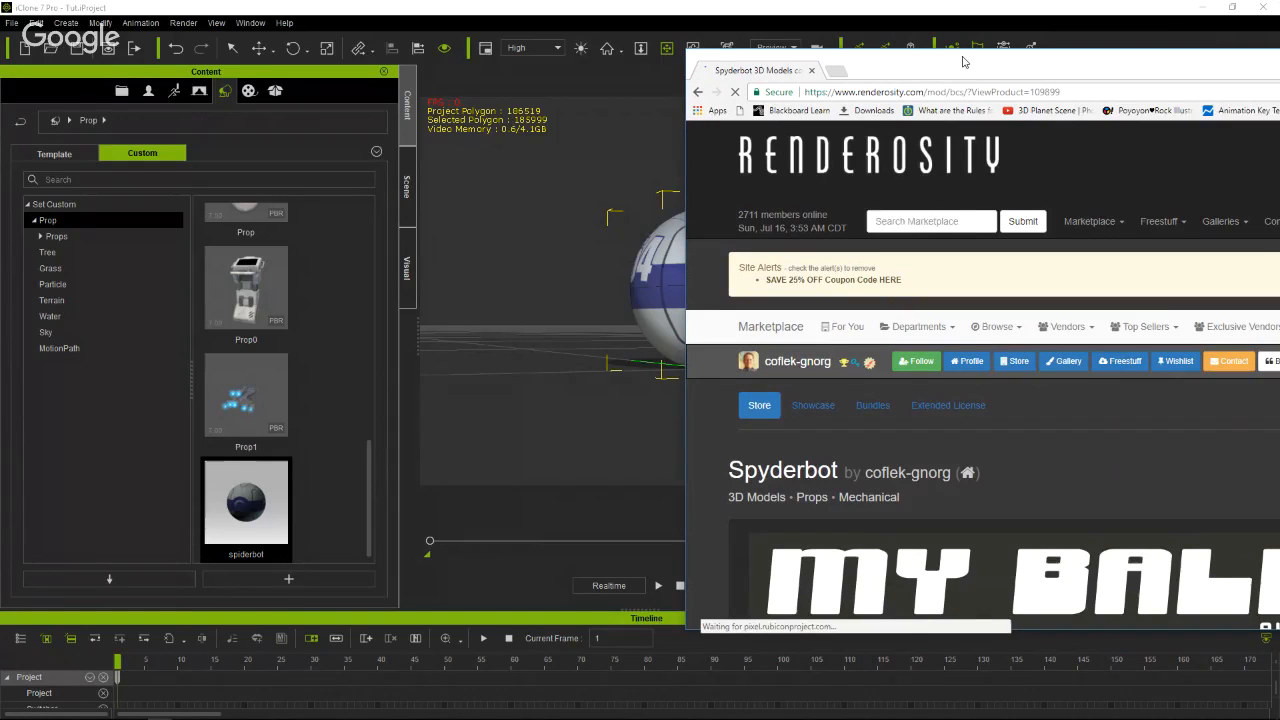
double_click(963, 62)
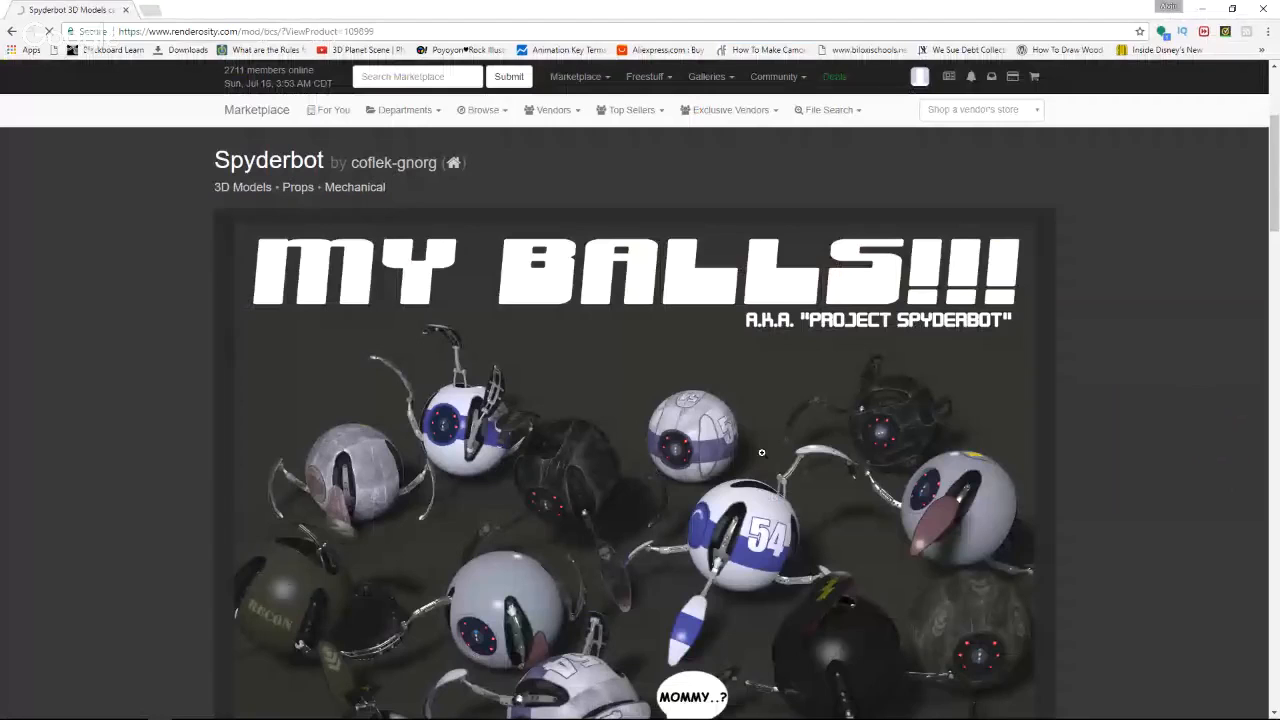
Examine the Spyderbot promo image and continue to the gallery thumbnails and product details.
scroll(431, 234, "down", 1)
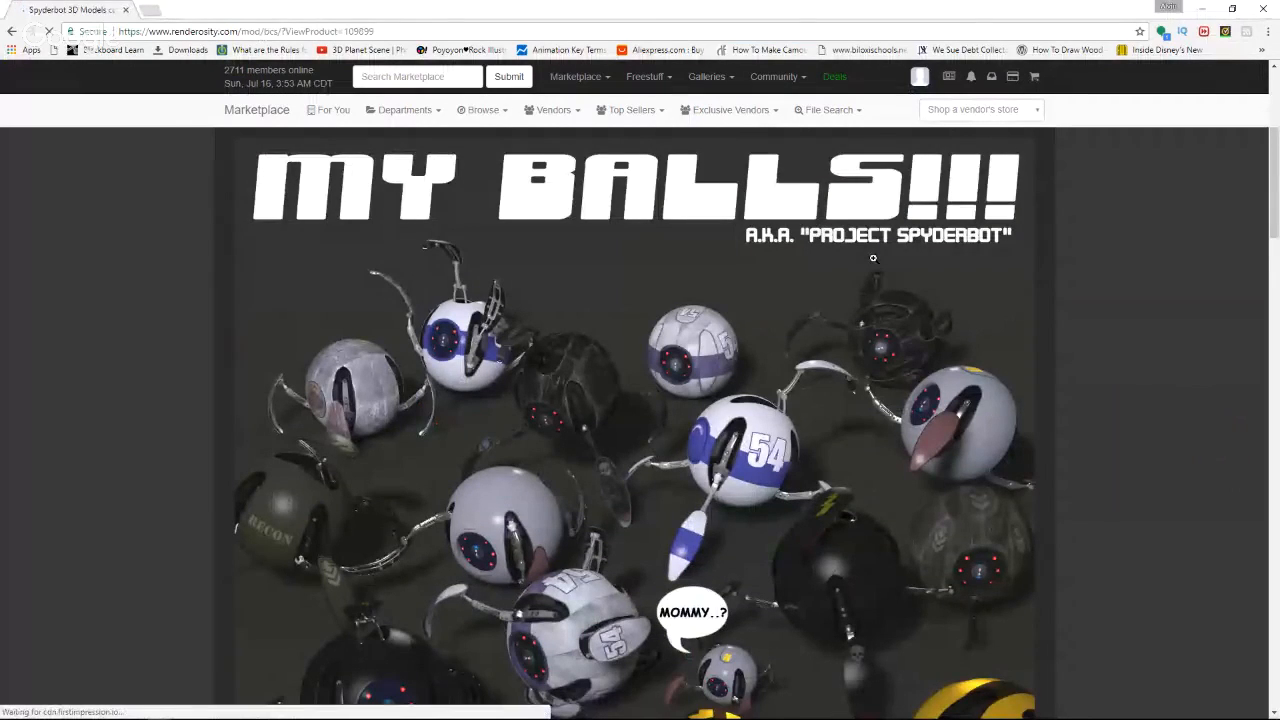
scroll(940, 270, "down", 1)
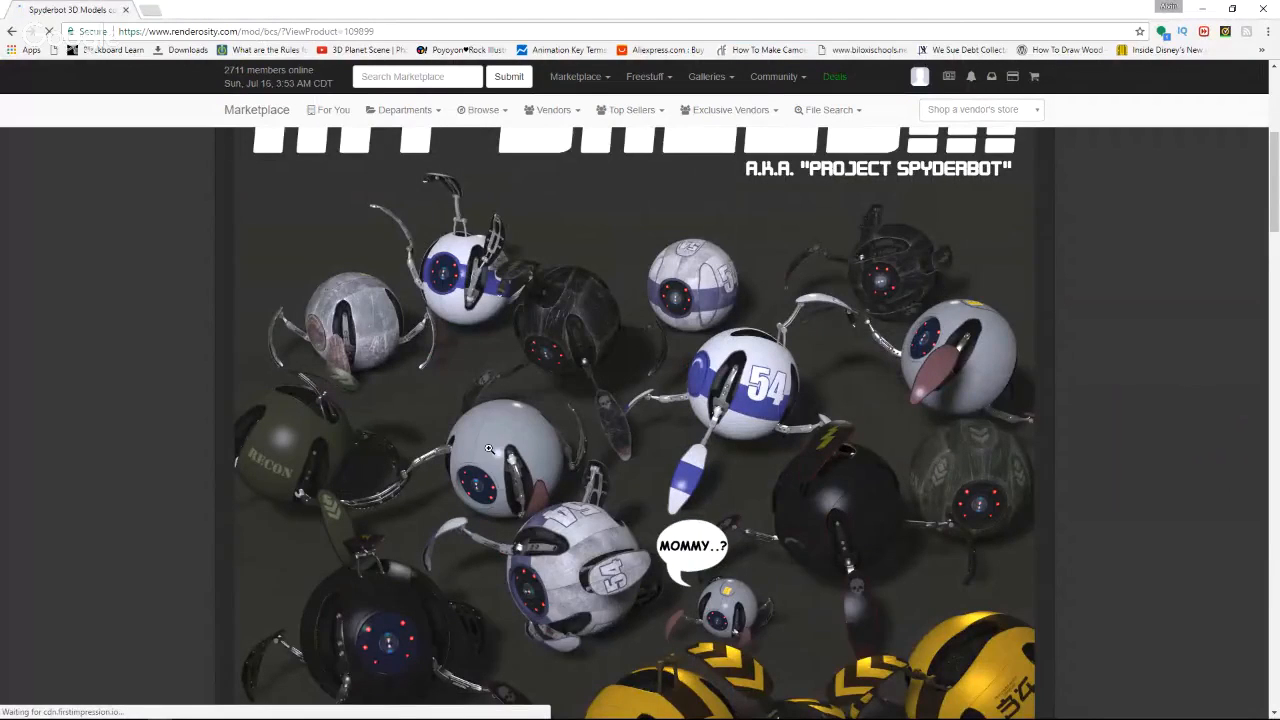
scroll(489, 449, "down", 2)
scroll(530, 460, "down", 2)
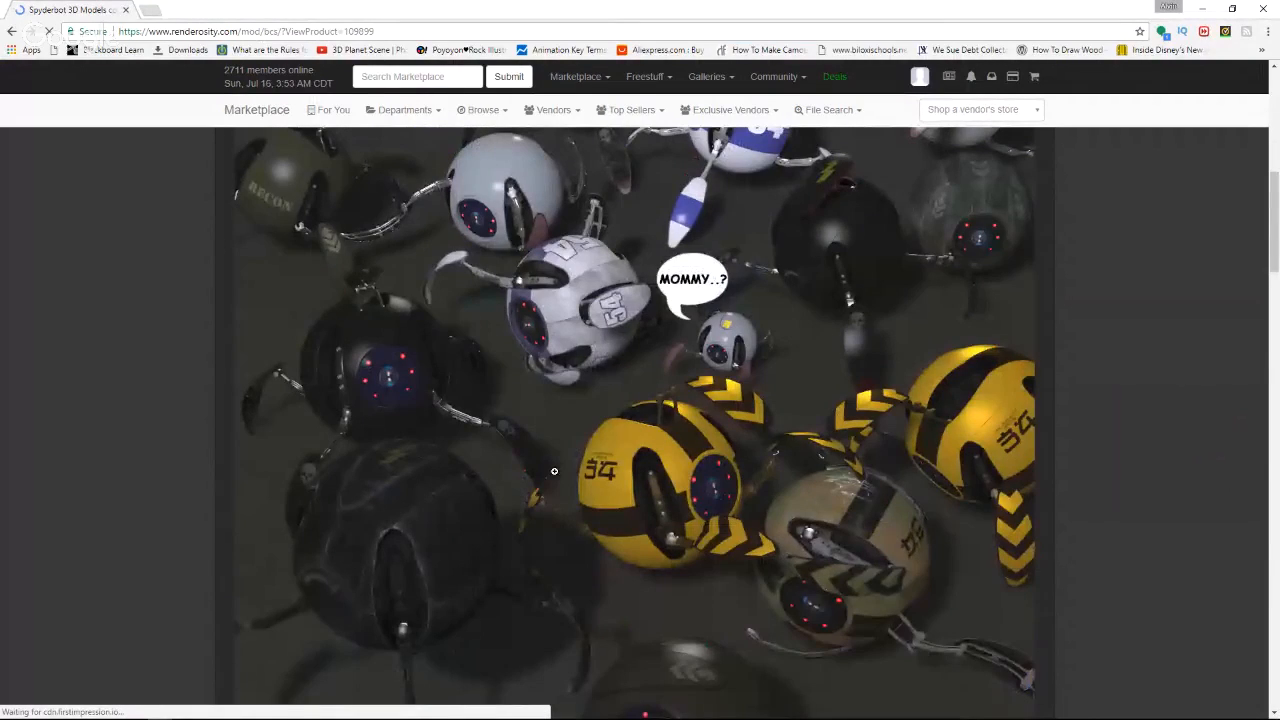
scroll(570, 478, "down", 8)
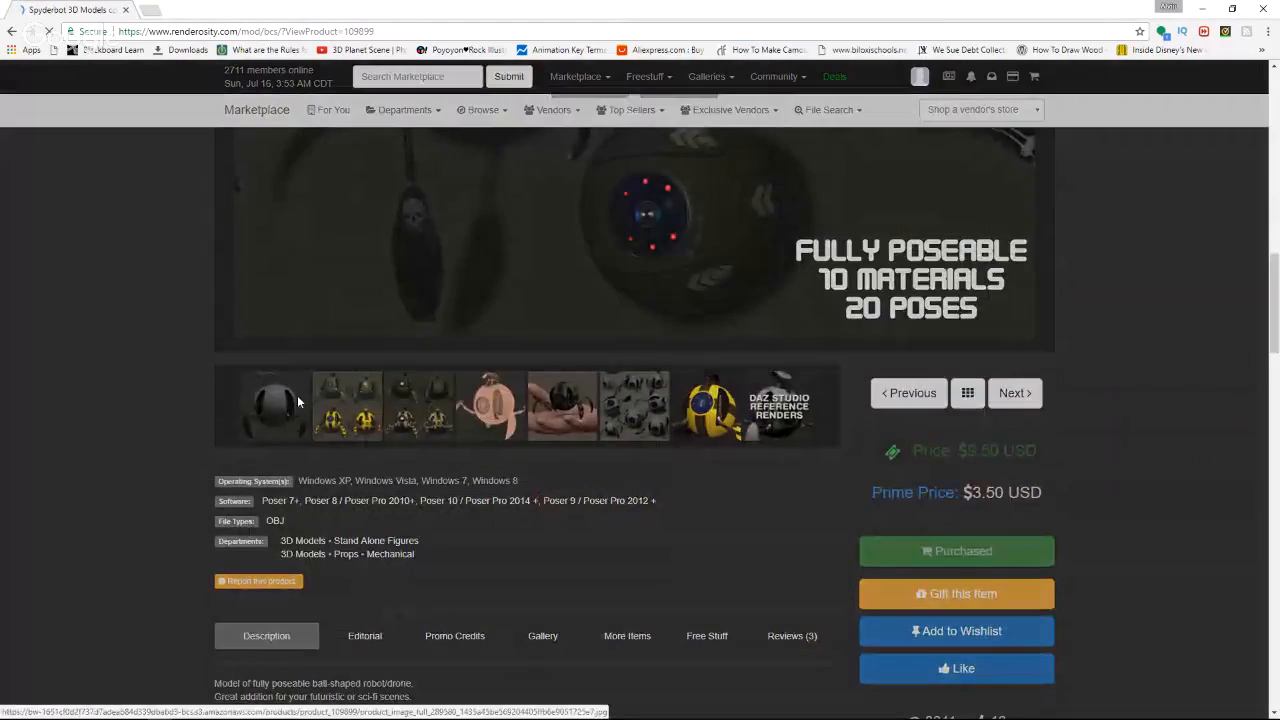
Open the poseable parts gallery image and examine the leg, foot and shocker movements in both views.
left_click(297, 400)
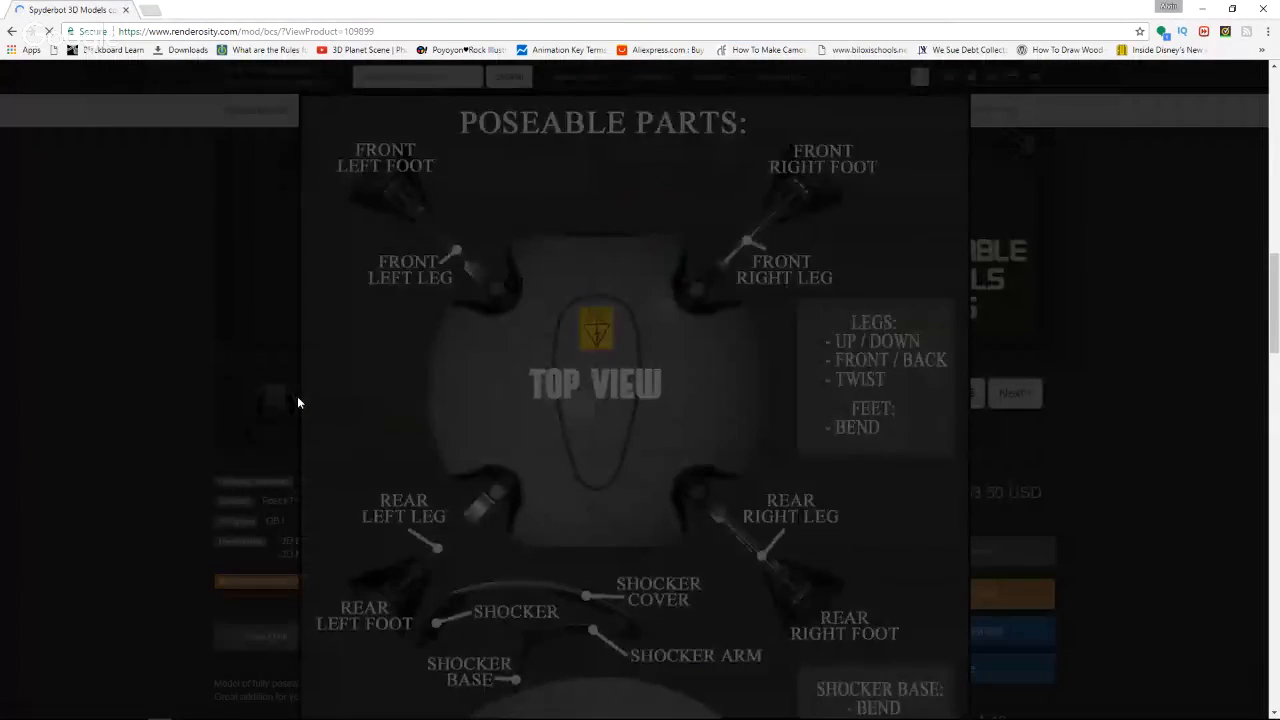
scroll(790, 400, "down", 2)
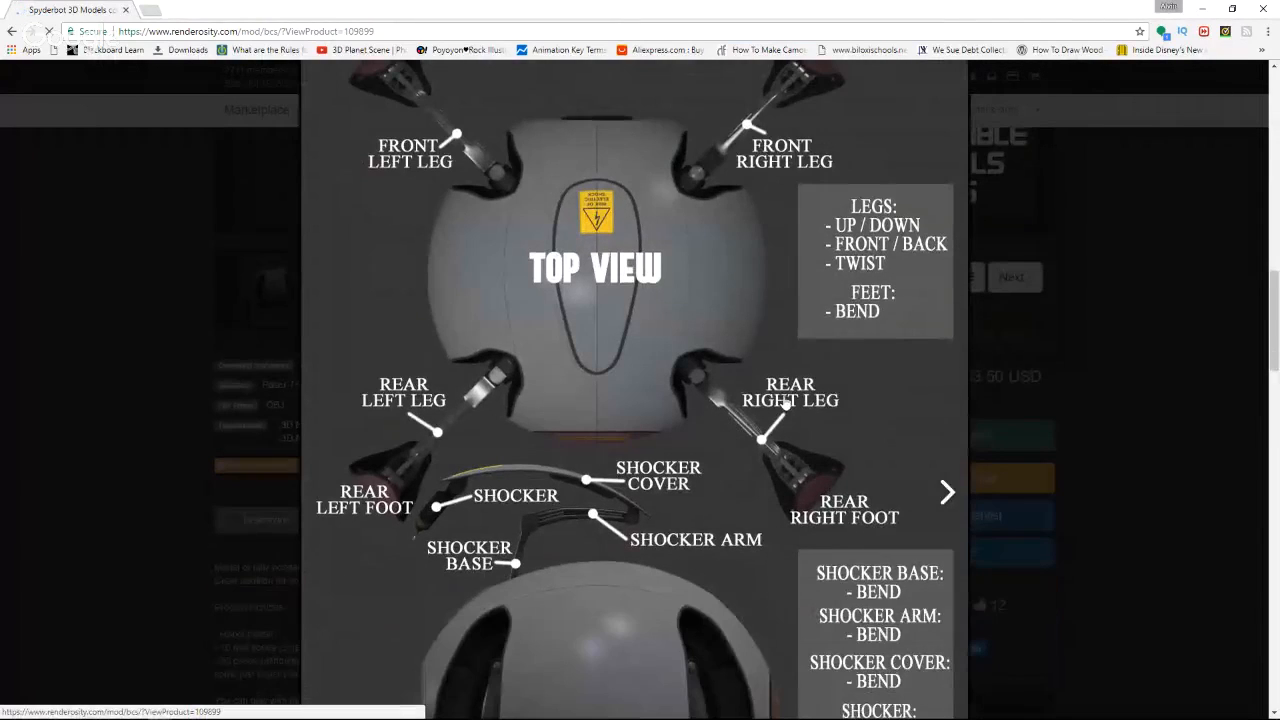
scroll(785, 402, "down", 3)
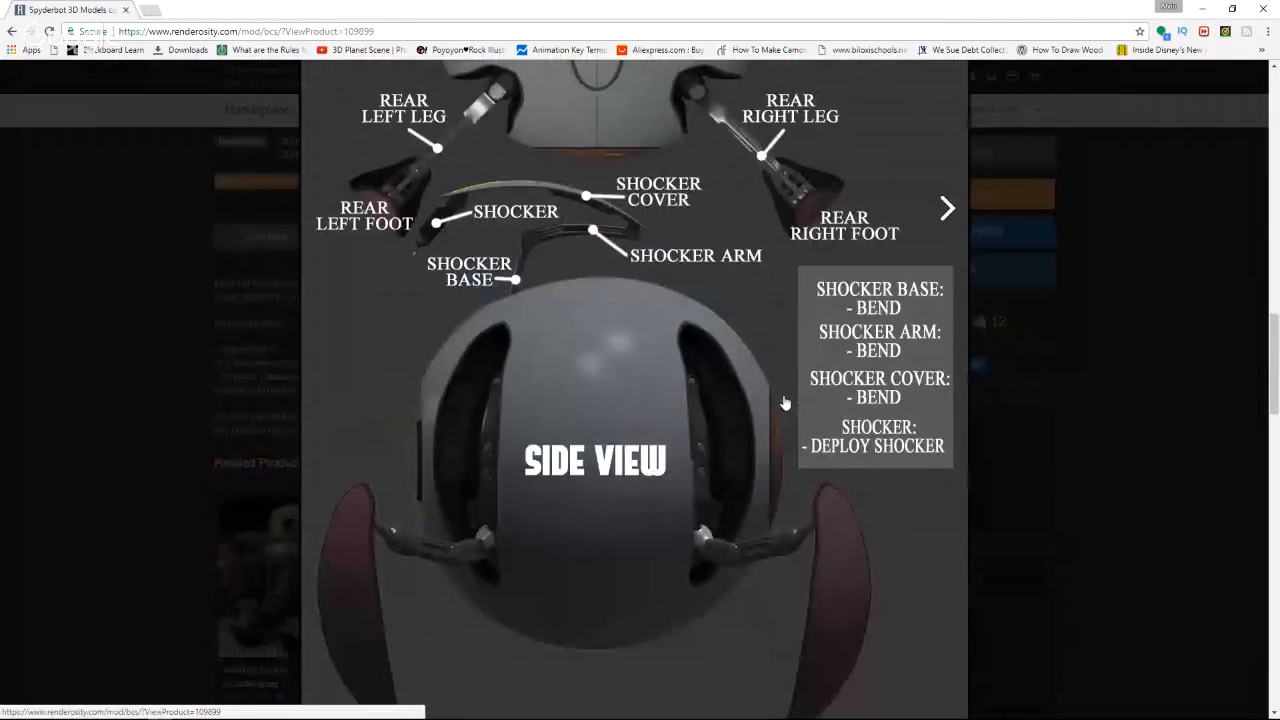
scroll(785, 402, "down", 2)
scroll(763, 414, "up", 6)
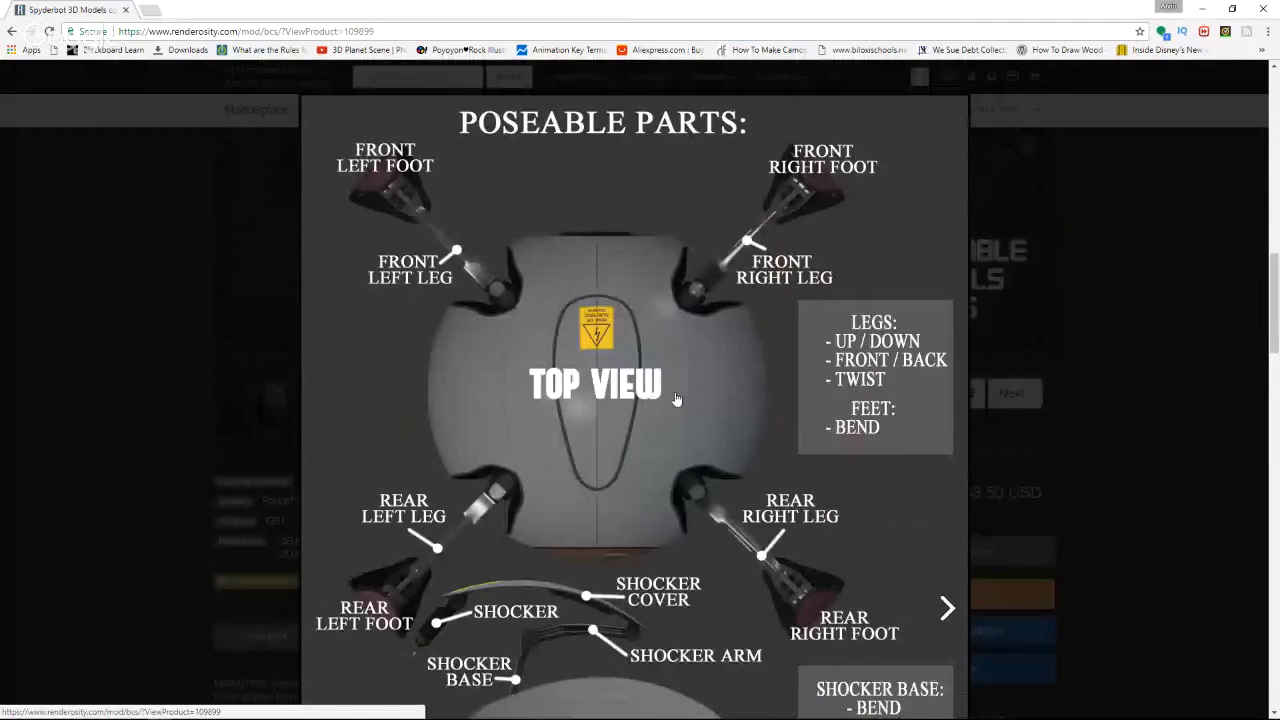
scroll(676, 399, "down", 1)
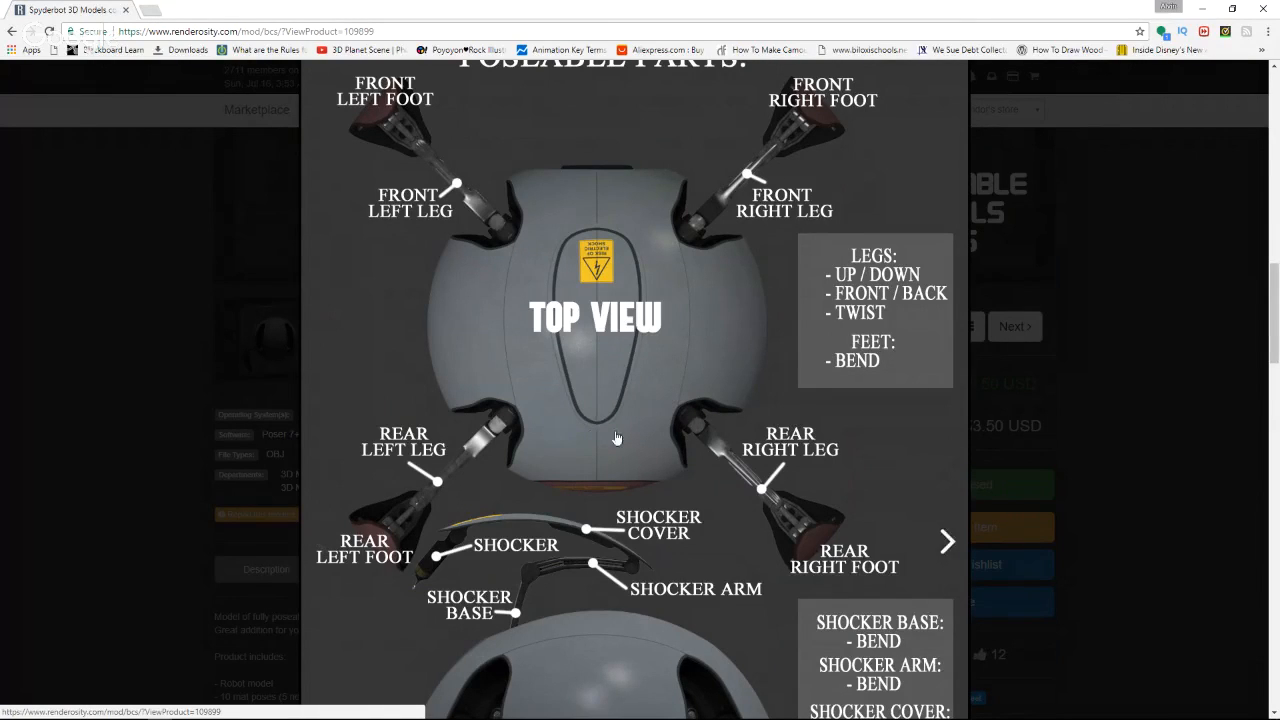
Advance to the next gallery image and examine the robot's clean colour and material variants.
left_click(947, 541)
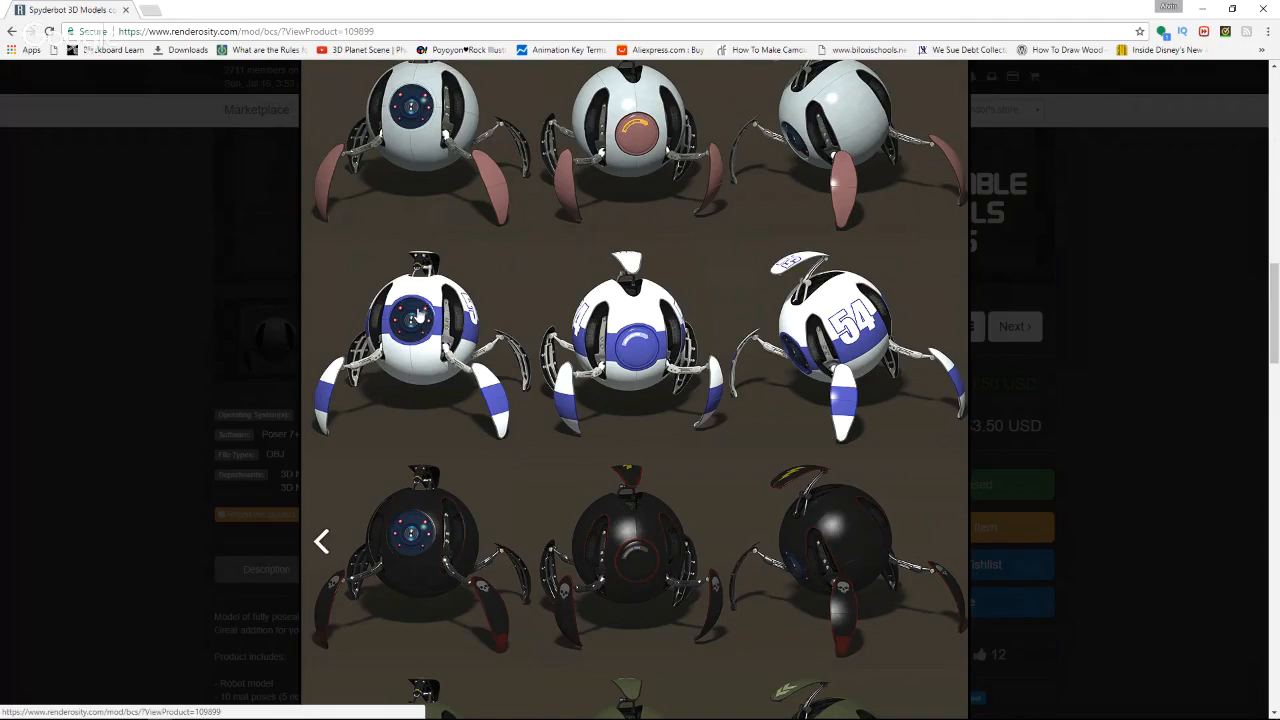
scroll(503, 355, "down", 1)
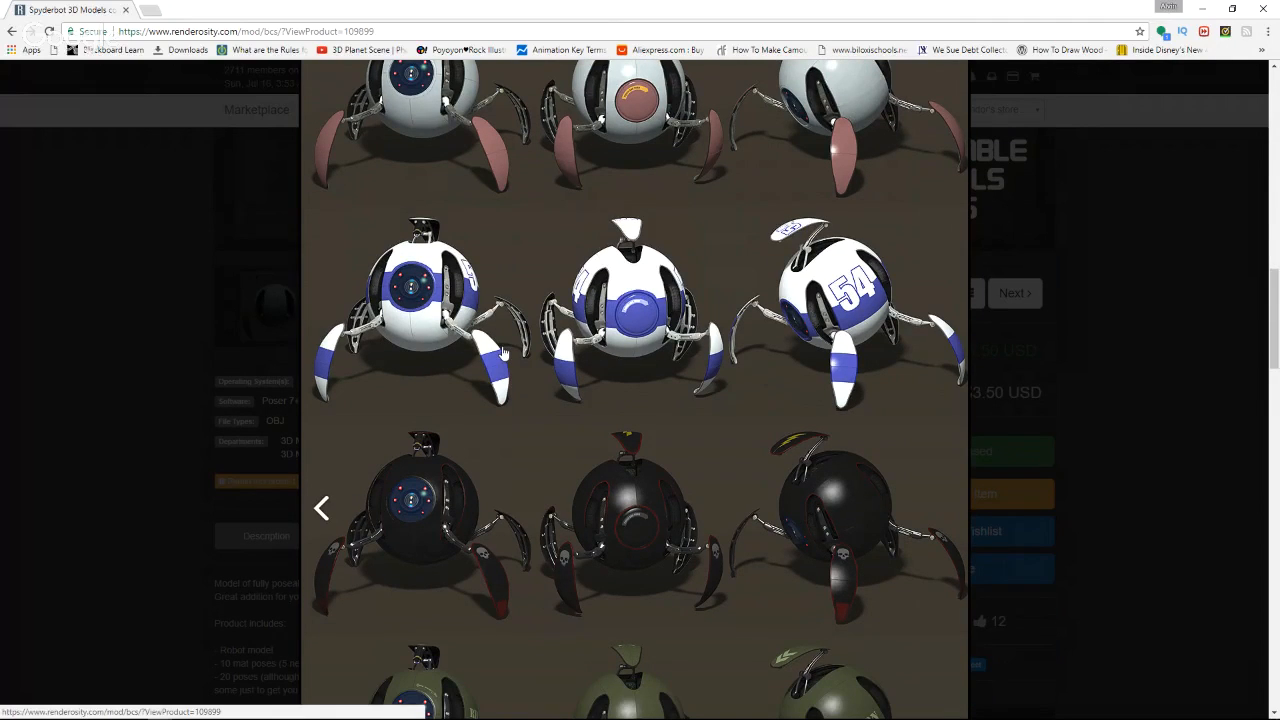
scroll(575, 408, "down", 2)
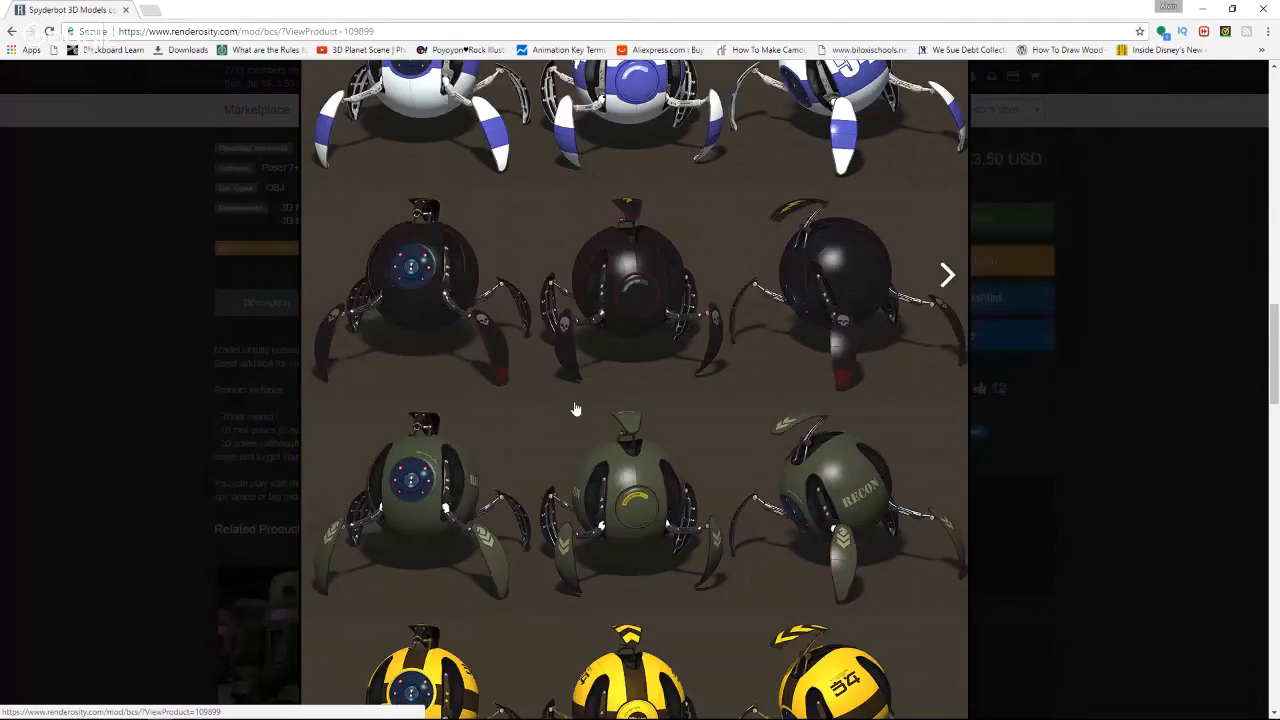
scroll(671, 437, "down", 3)
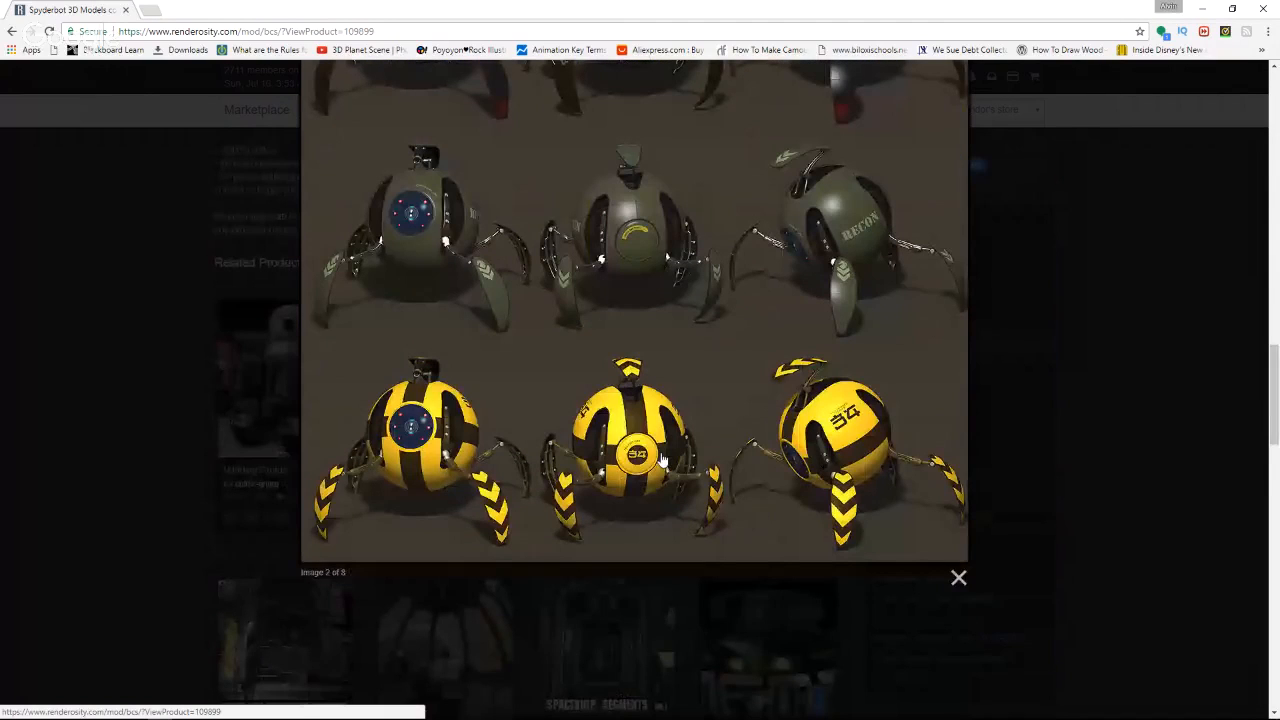
scroll(703, 255, "up", 6)
scroll(800, 280, "up", 2)
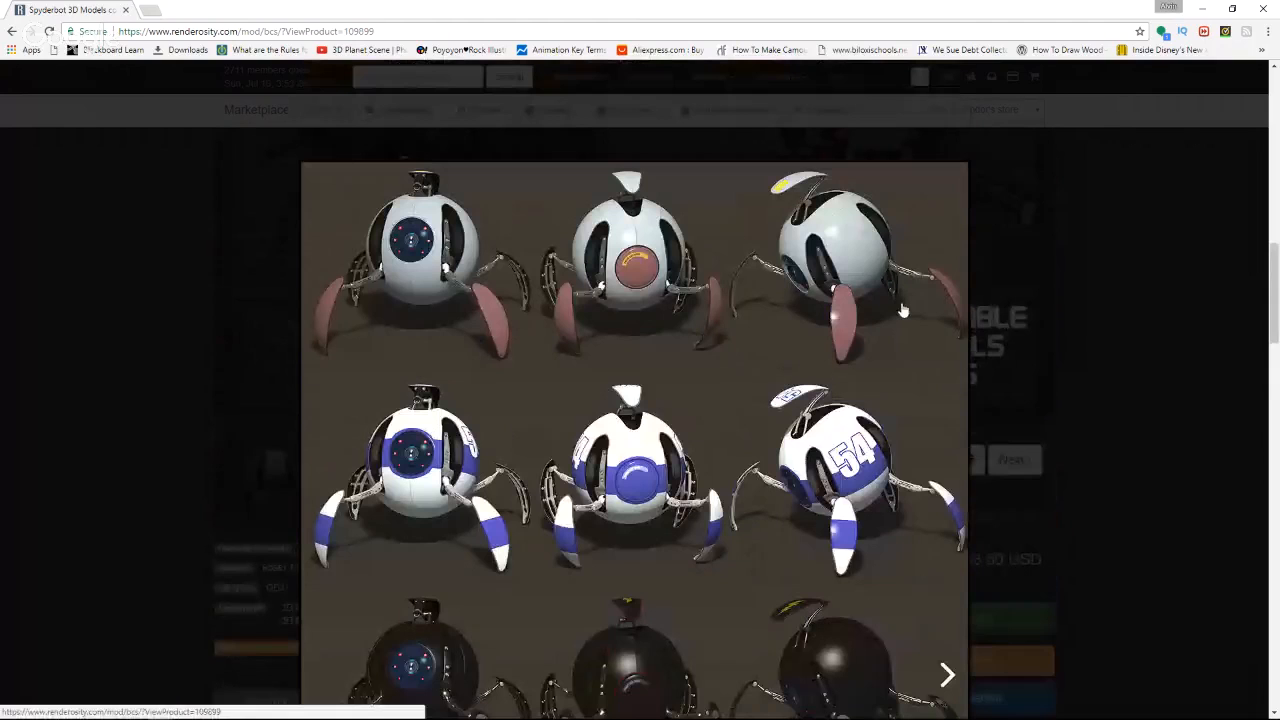
Advance to the gallery image of weathered material variants, move the iClone window off the browser, and examine the robots.
left_click(948, 686)
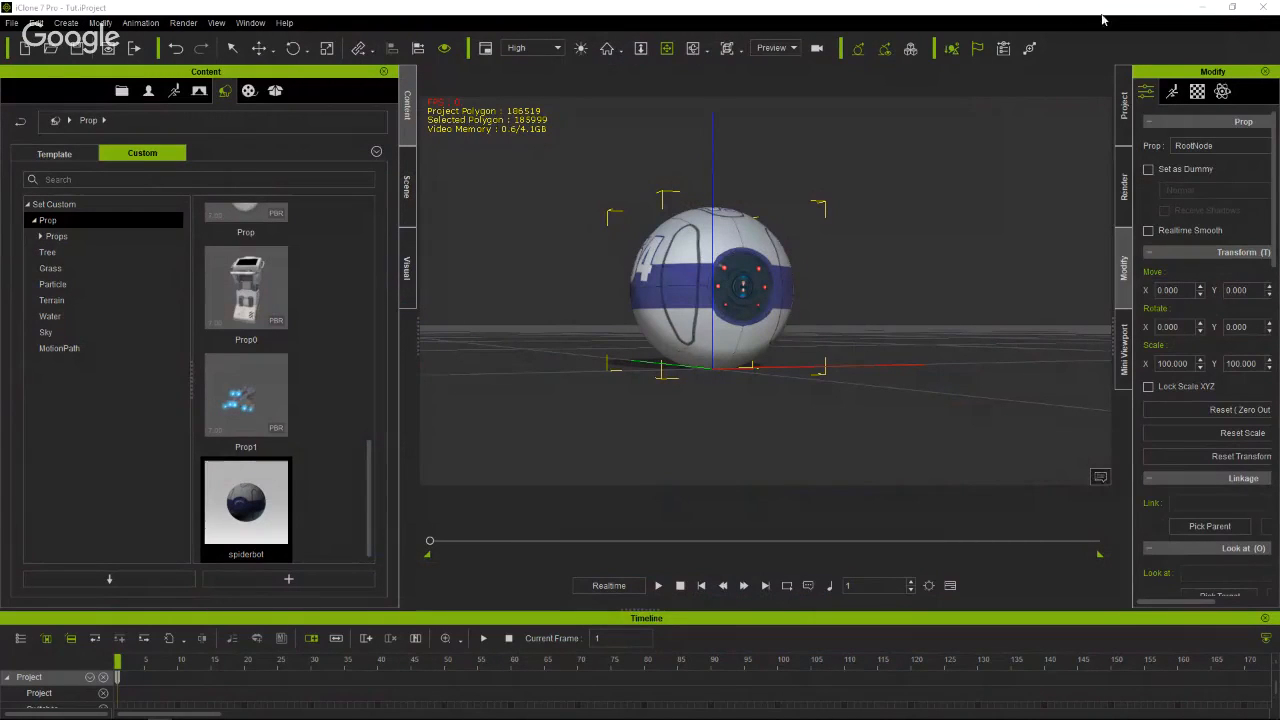
left_click_drag(1095, 9, 1092, 178)
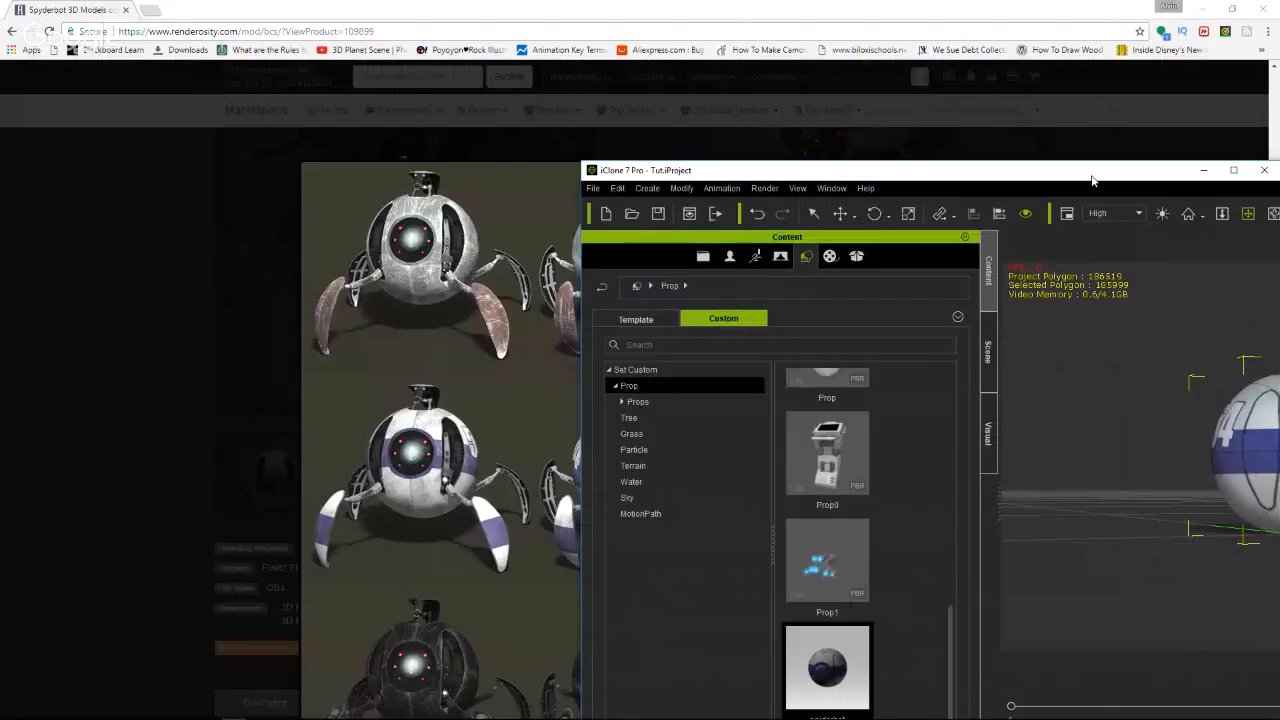
left_click(726, 17)
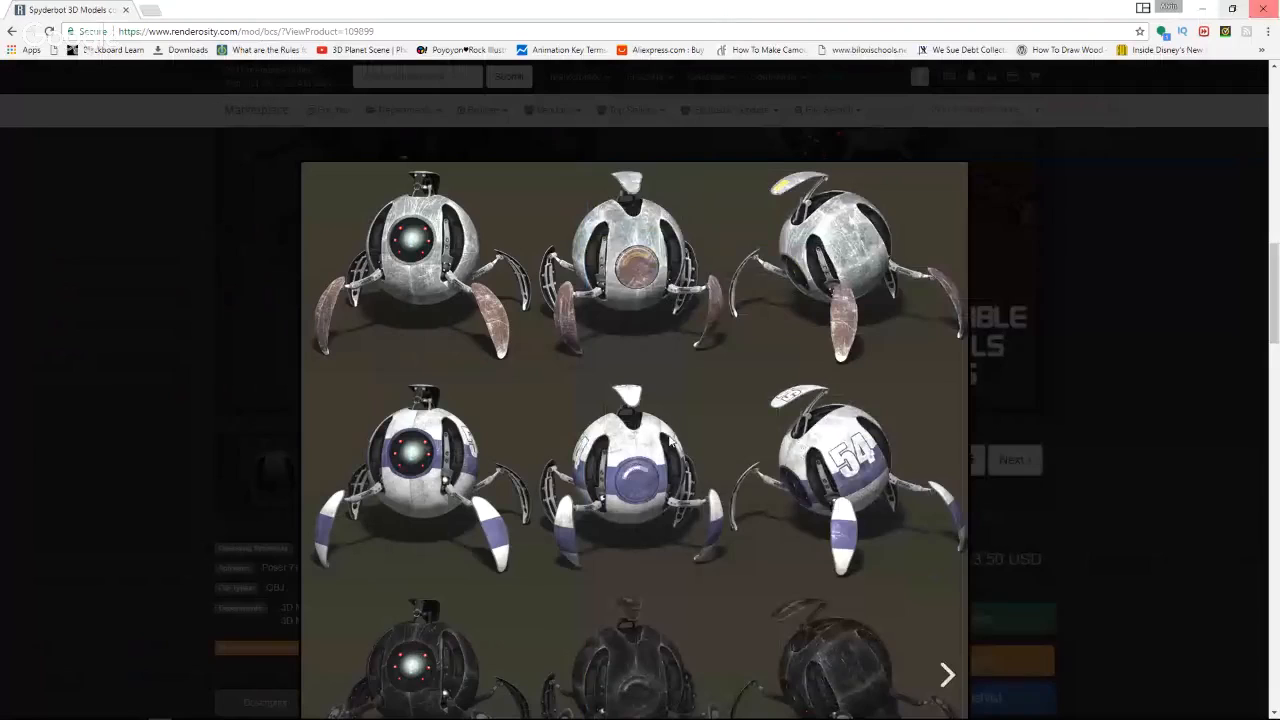
scroll(670, 460, "down", 1)
scroll(424, 314, "down", 2)
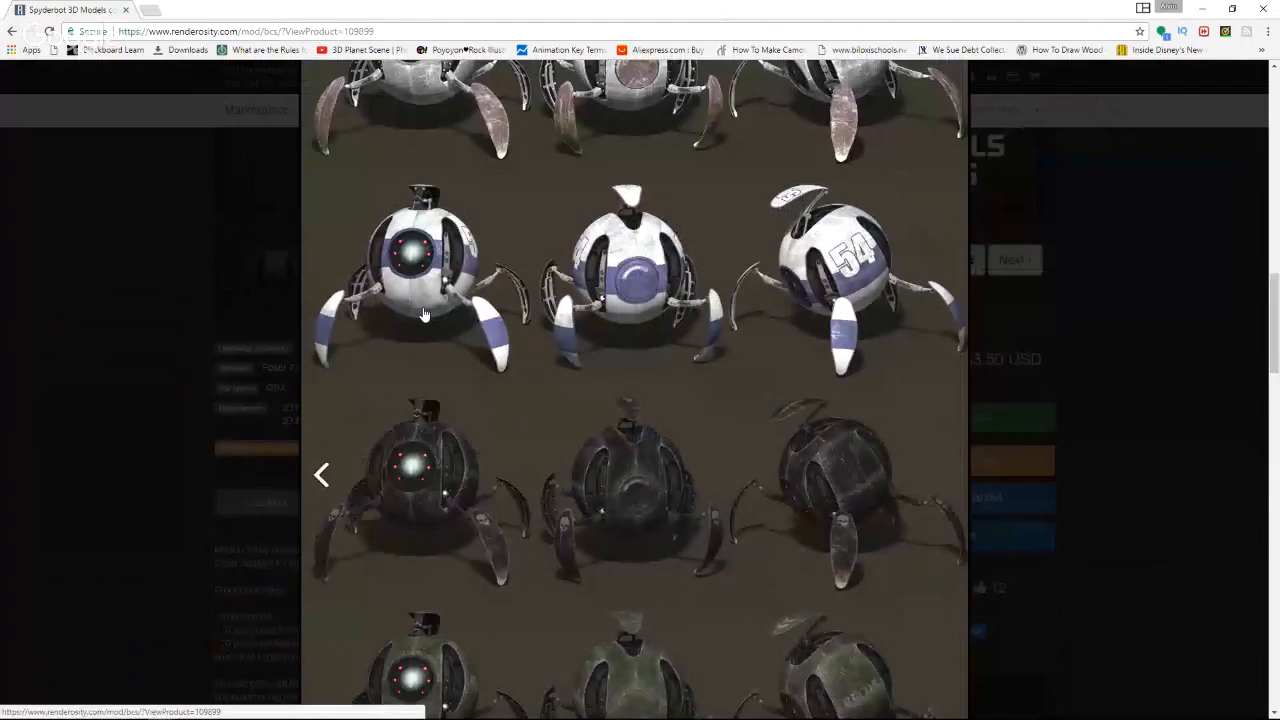
Compare the weathered blue-and-white, black, green and yellow robot variants across their front, rear and side views in the open gallery image.
scroll(690, 554, "down", 4)
scroll(690, 554, "up", 2)
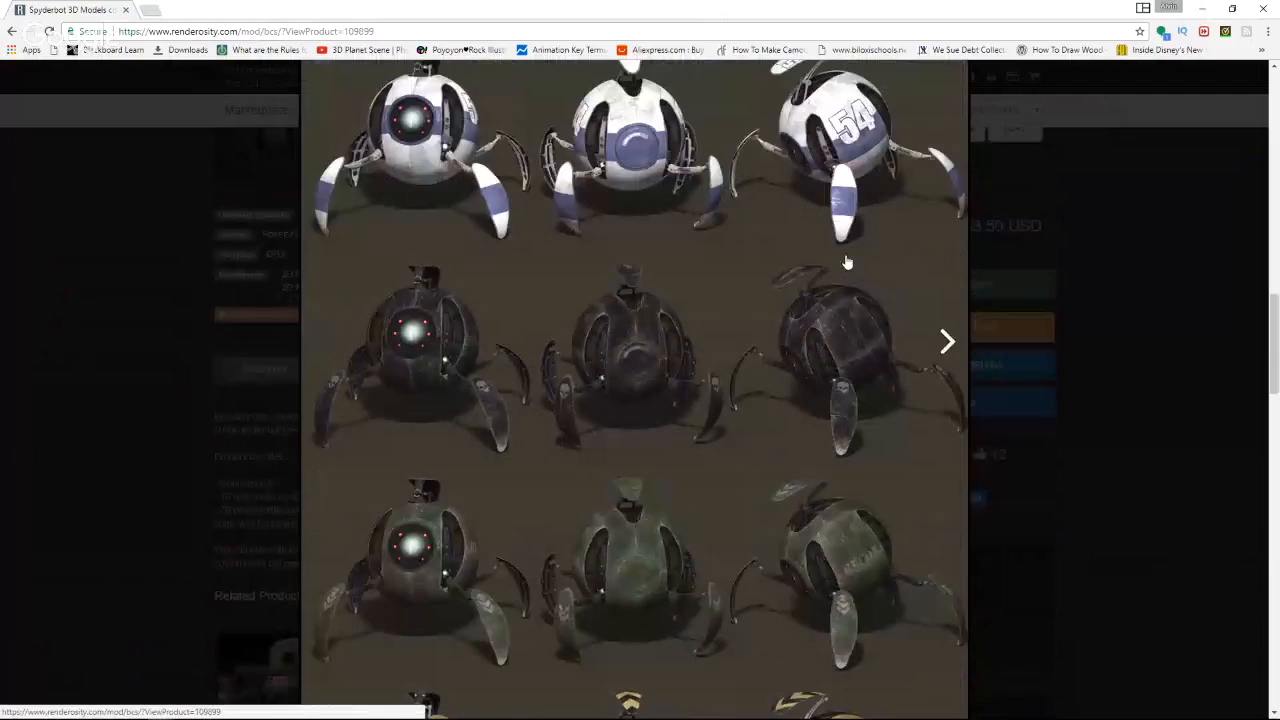
scroll(551, 190, "up", 1)
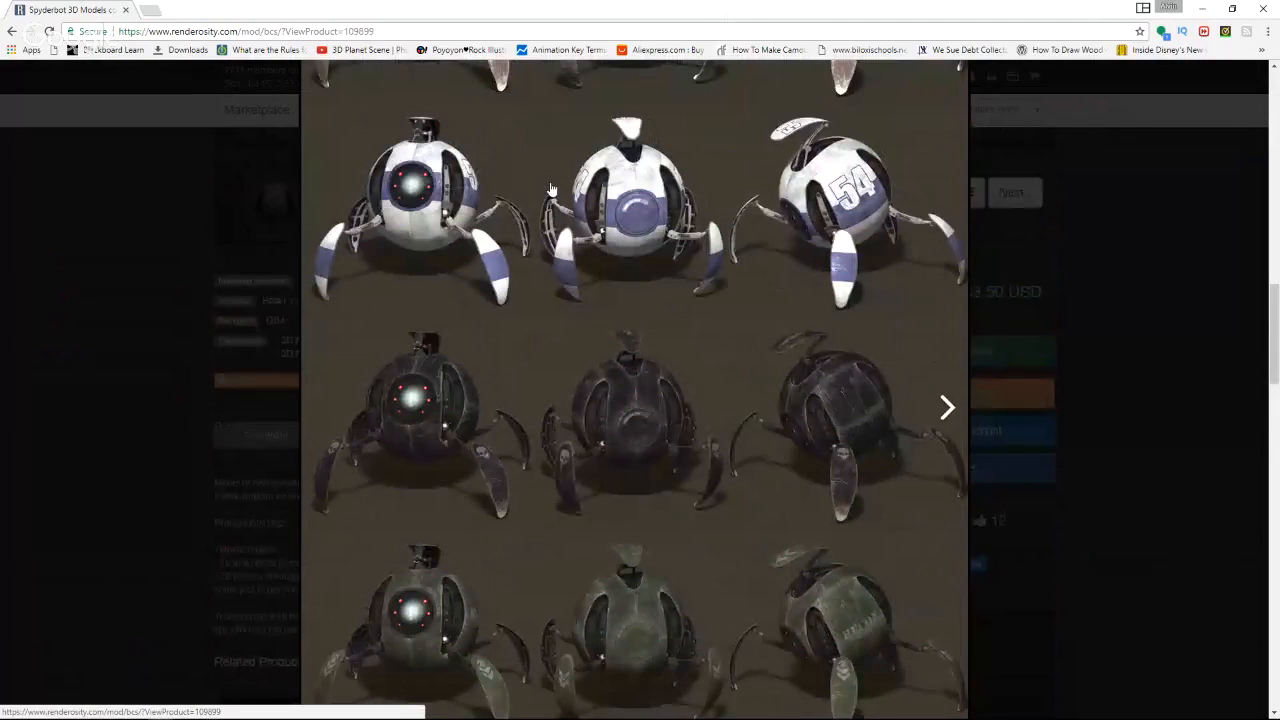
scroll(551, 190, "up", 2)
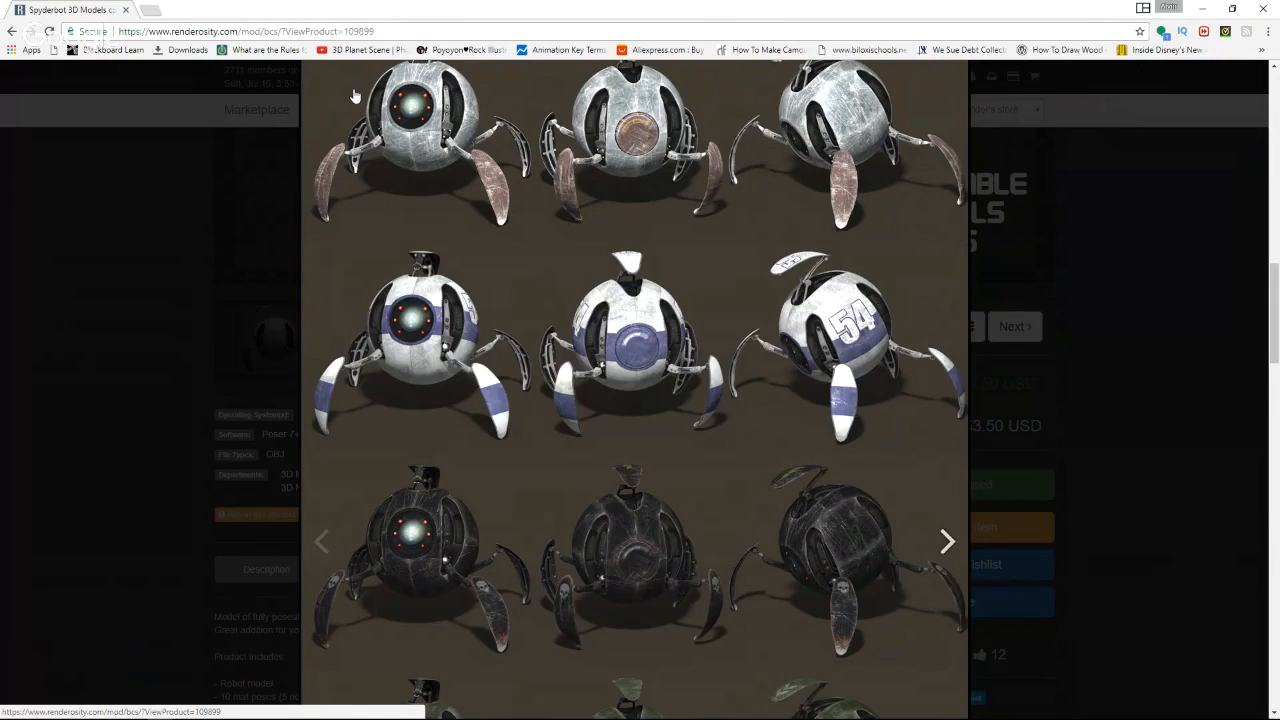
scroll(757, 501, "down", 3)
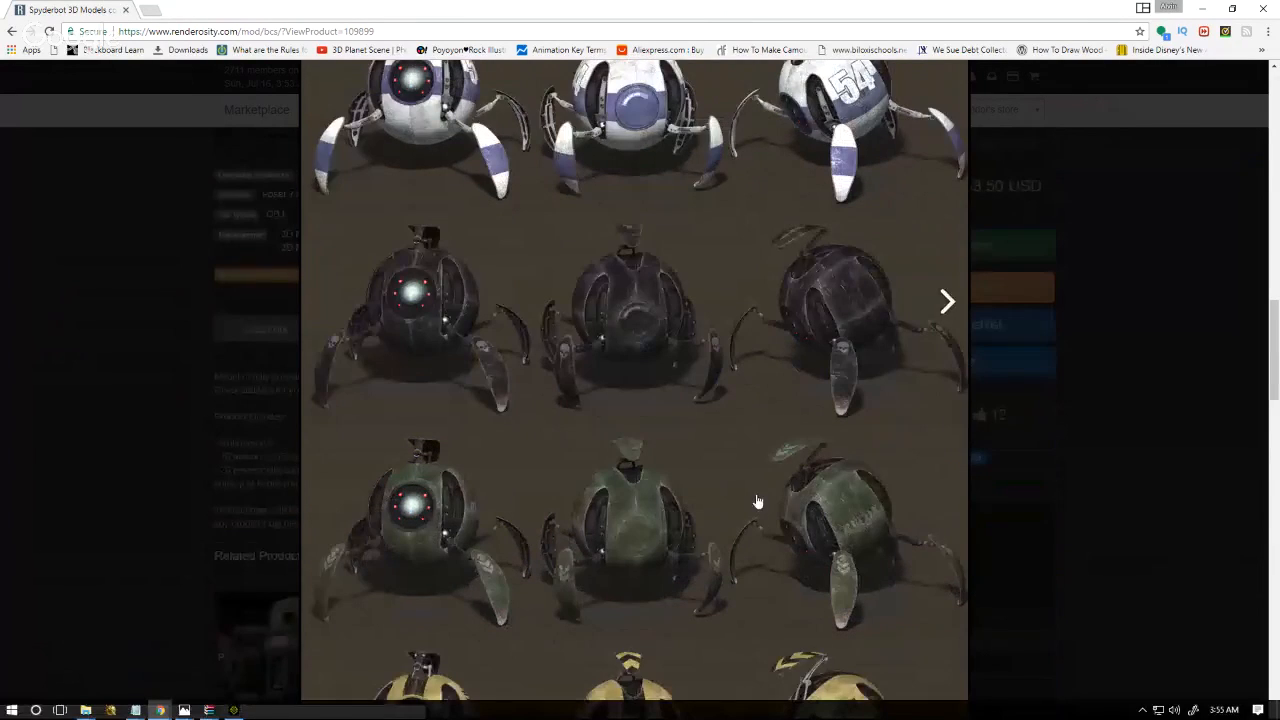
scroll(607, 473, "down", 4)
scroll(742, 390, "up", 3)
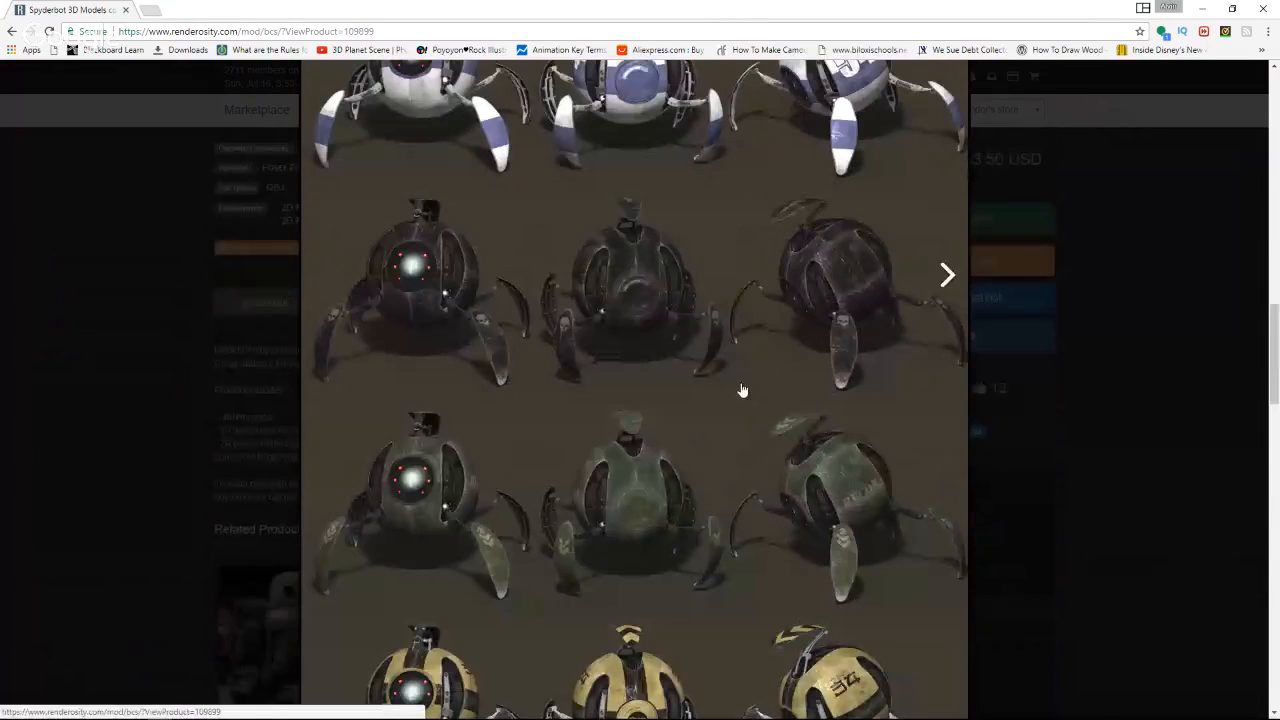
Advance to the next gallery image and compare the untextured robot model with the green RECON version.
left_click(945, 273)
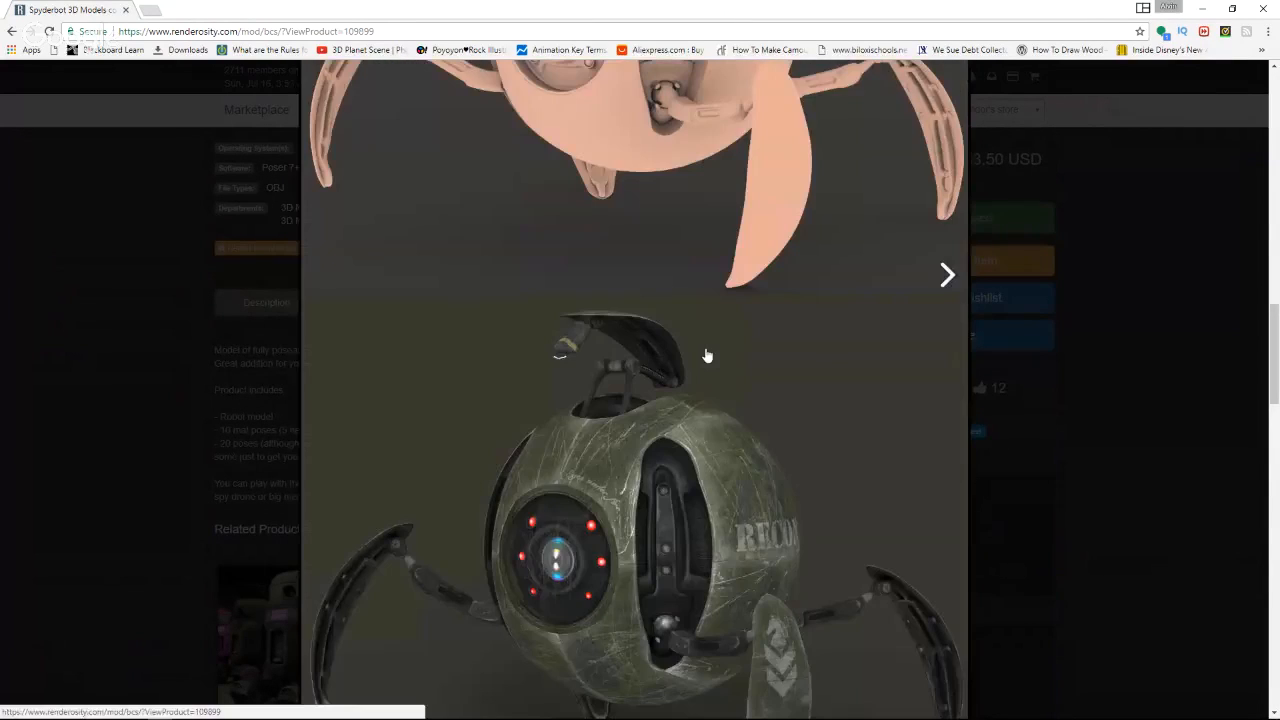
scroll(706, 356, "up", 4)
scroll(706, 356, "down", 1)
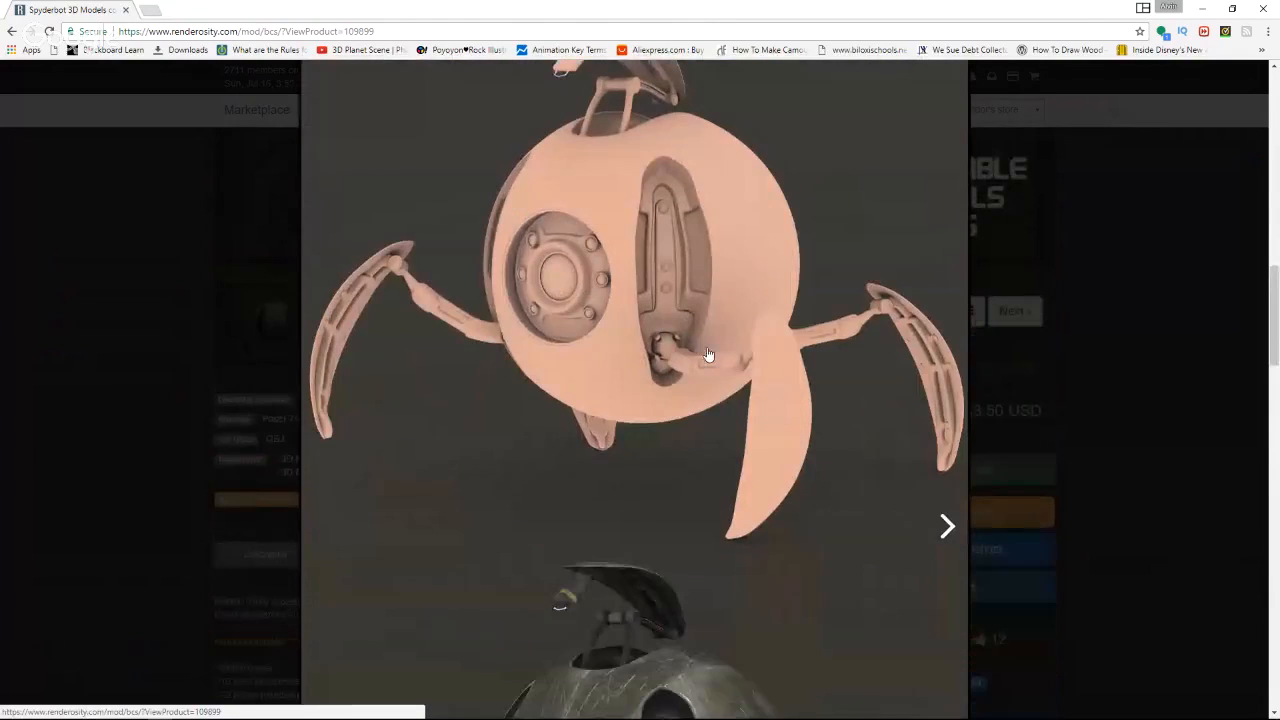
scroll(640, 390, "down", 2)
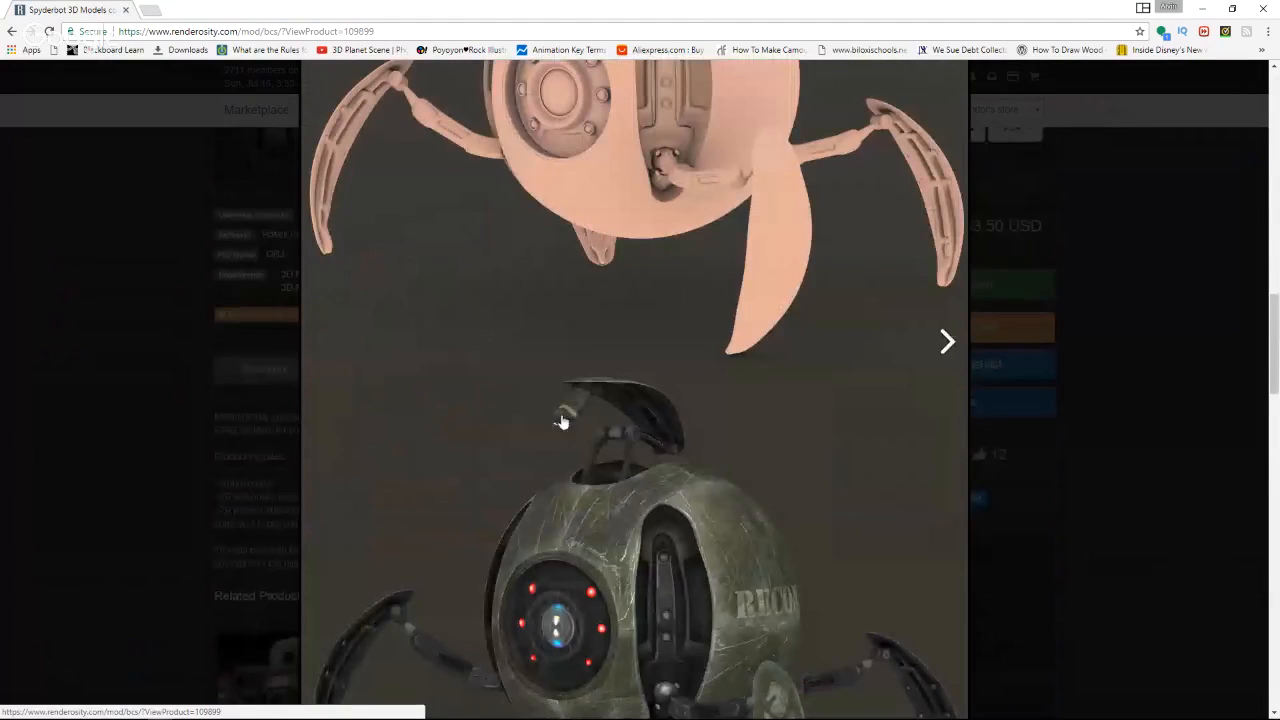
scroll(585, 428, "down", 2)
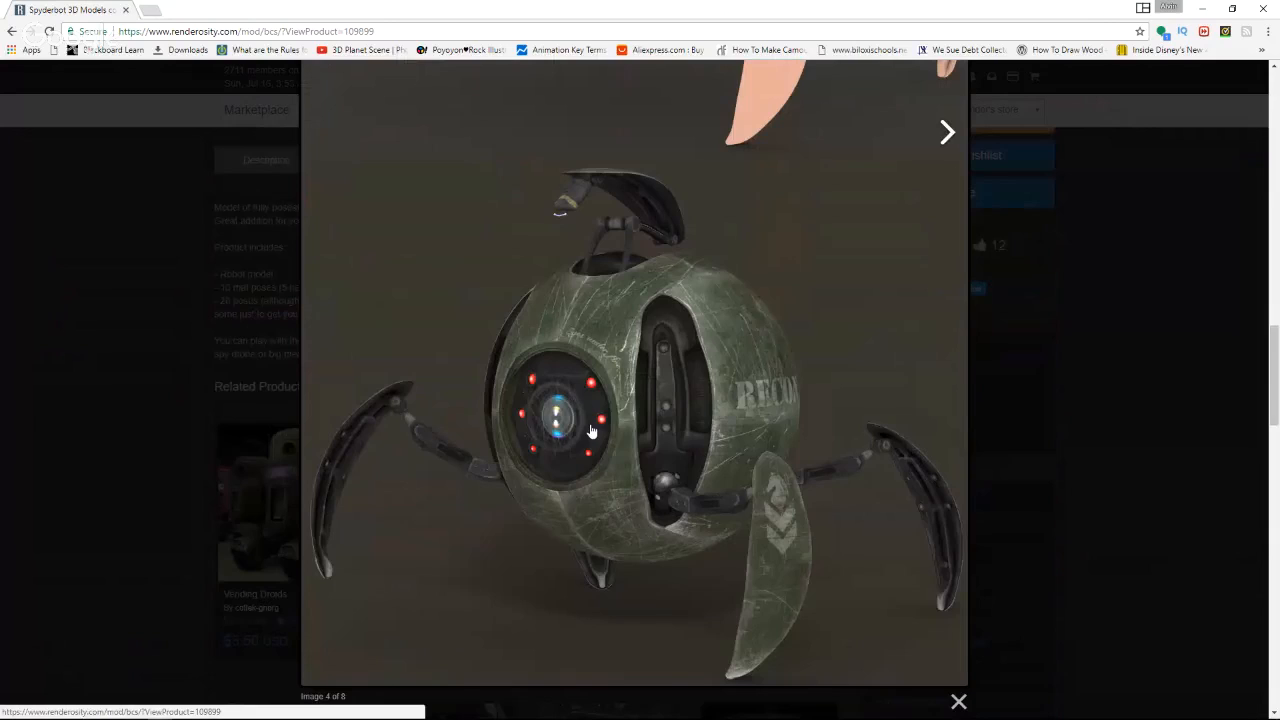
scroll(945, 340, "up", 2)
Advance to the scale comparison gallery image and examine the default, scaled-down and enlarged robot sizes.
left_click(946, 340)
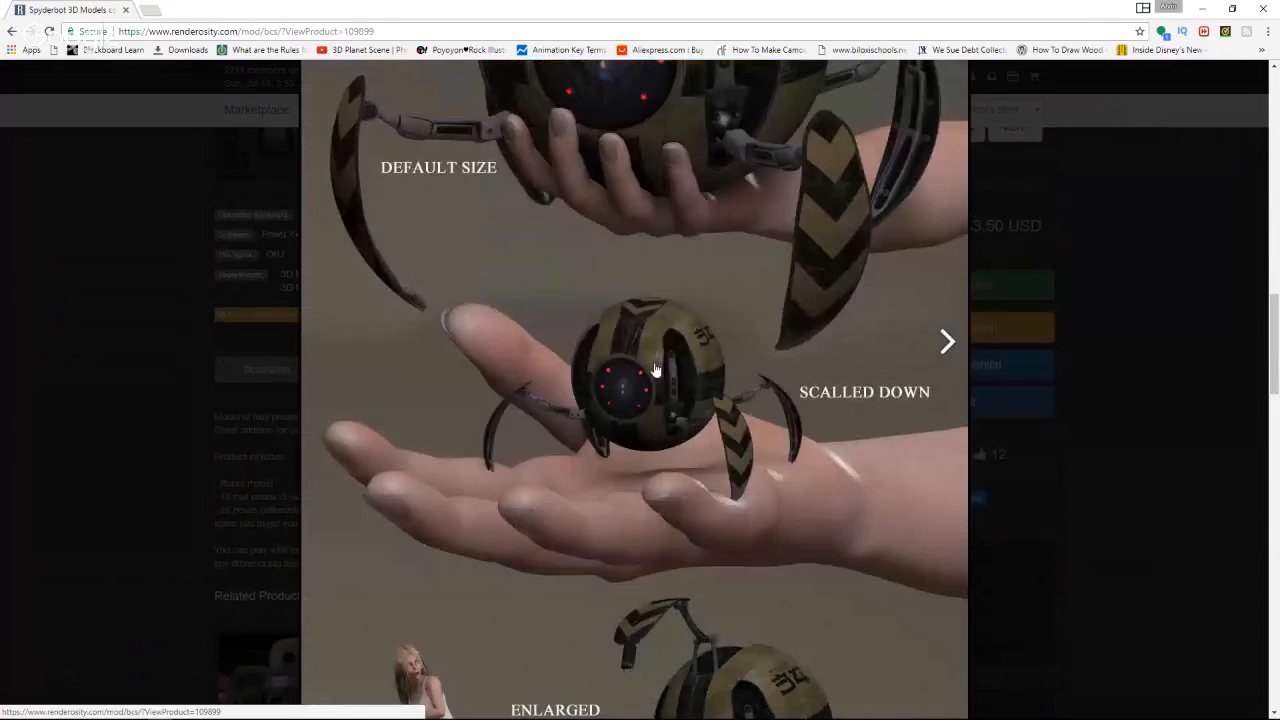
scroll(655, 370, "up", 3)
scroll(648, 372, "up", 1)
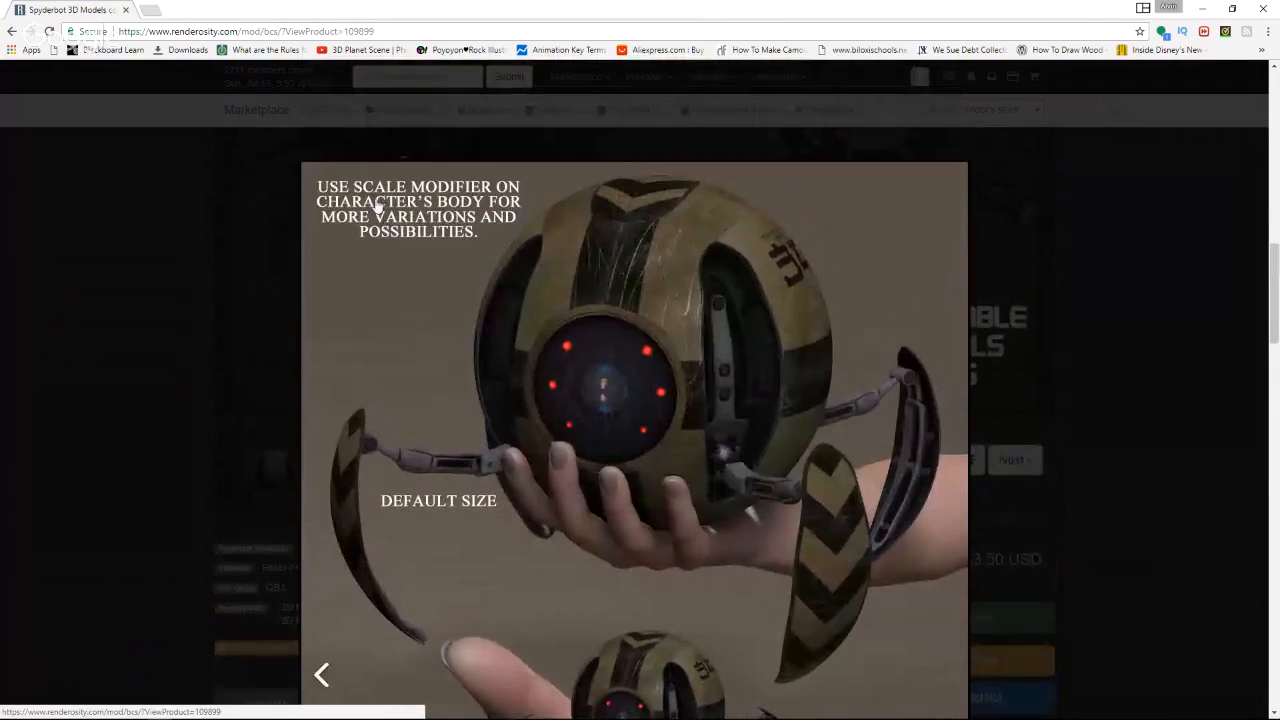
scroll(811, 340, "down", 3)
scroll(800, 385, "down", 5)
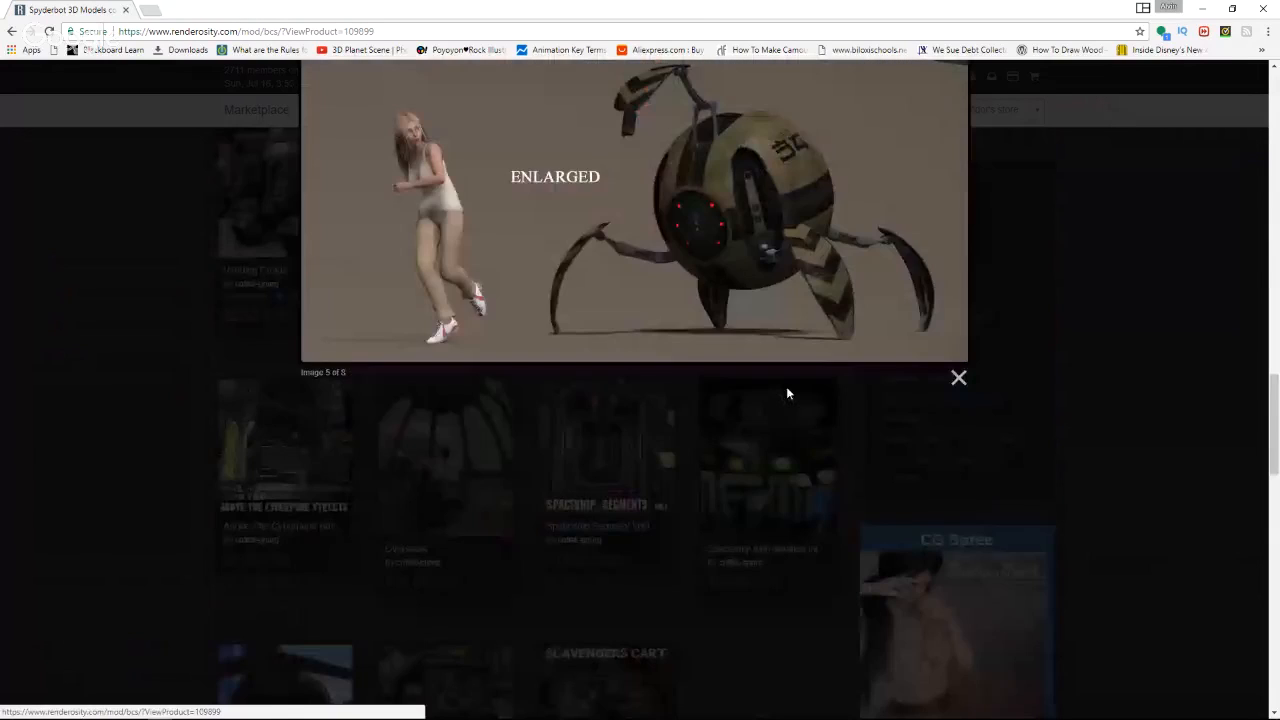
scroll(786, 394, "up", 2)
scroll(786, 394, "up", 2)
Advance to the gallery image of included poses and examine the robot's different leg and shocker positions.
left_click(945, 270)
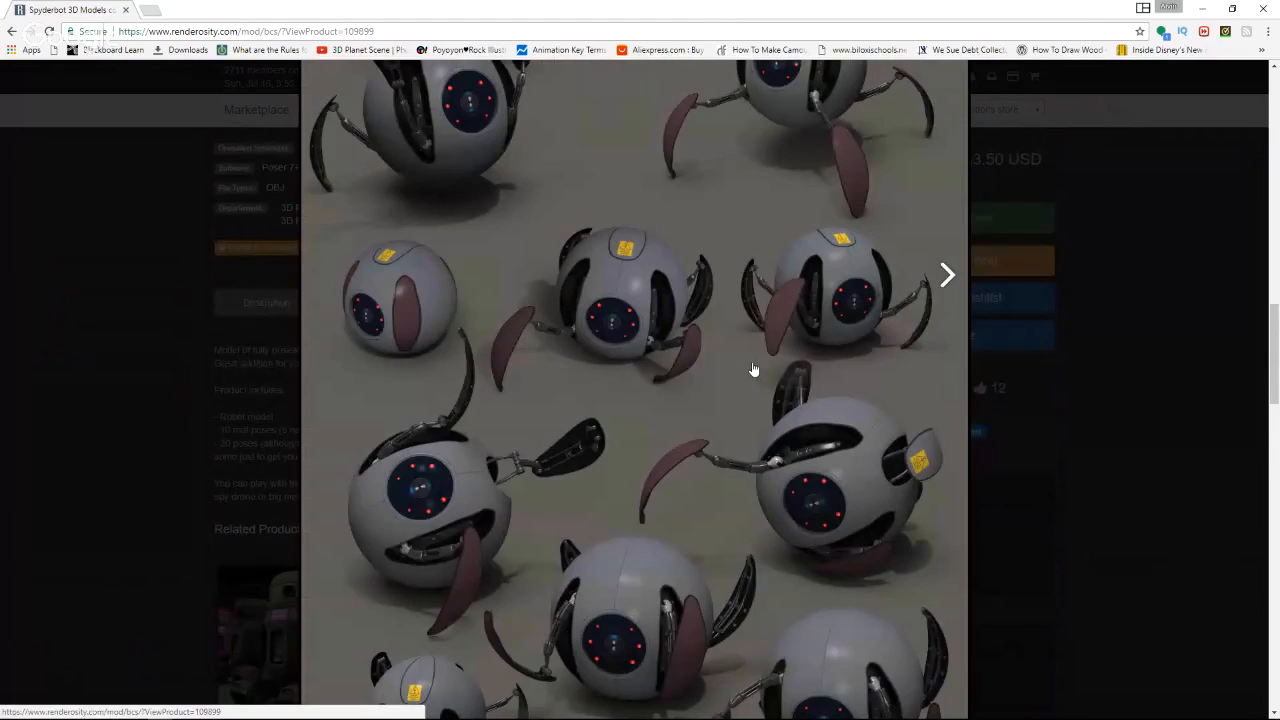
scroll(686, 347, "up", 8)
scroll(717, 382, "down", 11)
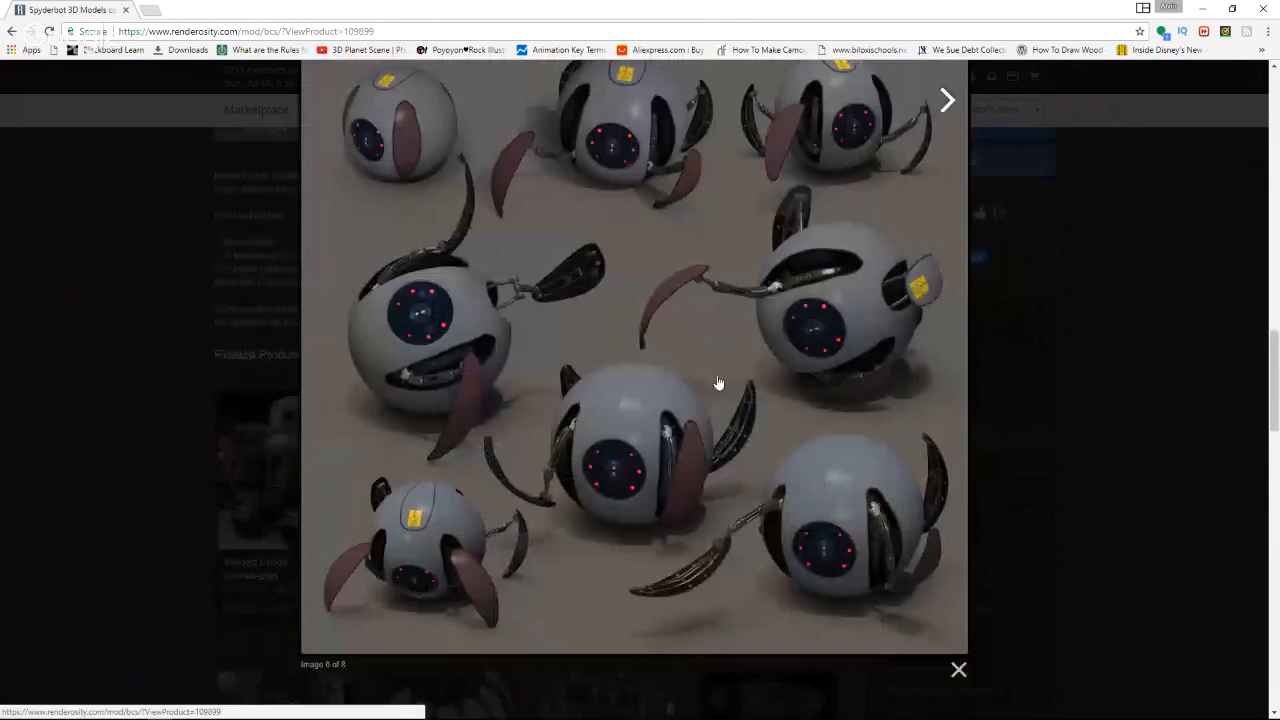
scroll(717, 382, "up", 2)
scroll(717, 382, "up", 5)
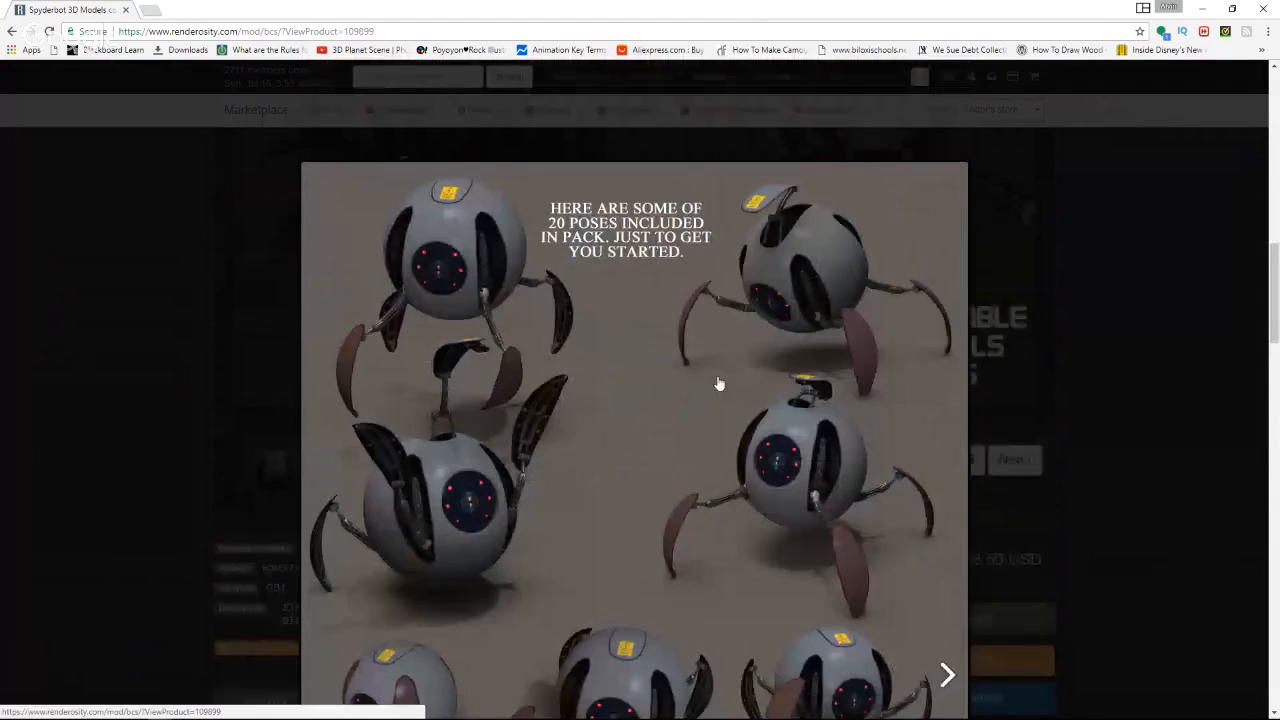
scroll(928, 610, "down", 1)
scroll(561, 384, "down", 1)
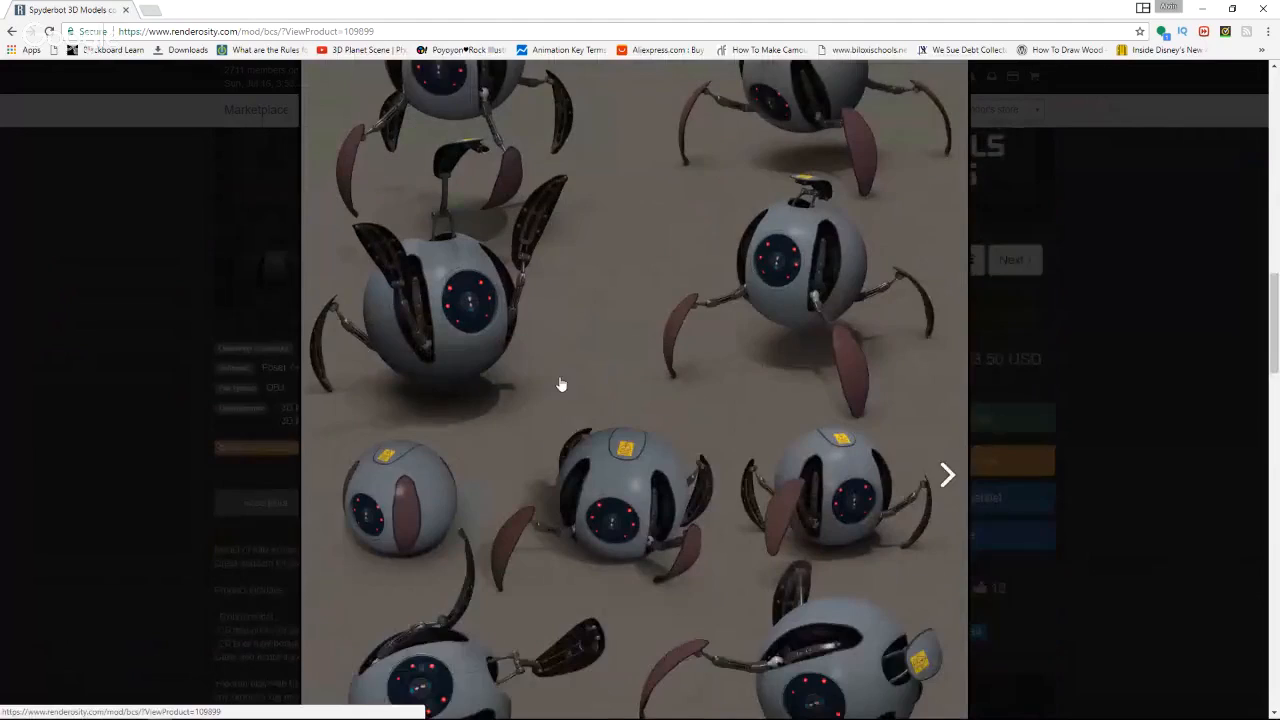
scroll(561, 384, "down", 2)
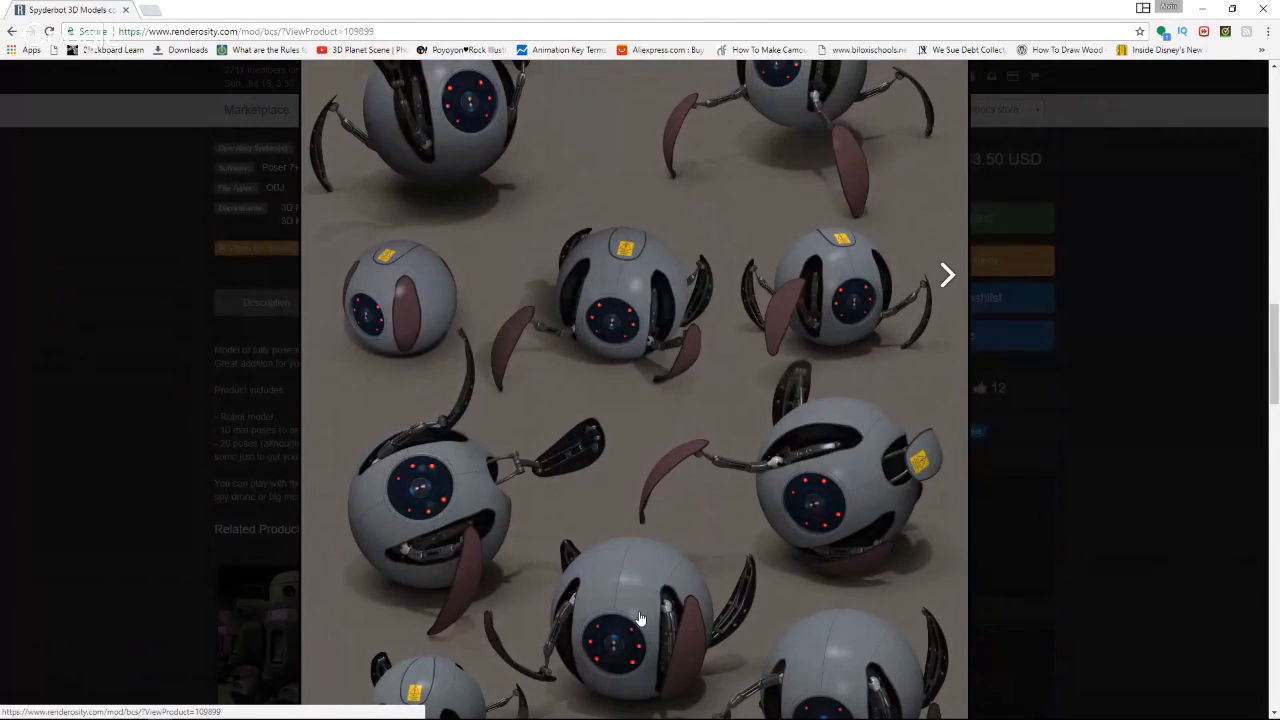
scroll(640, 619, "down", 2)
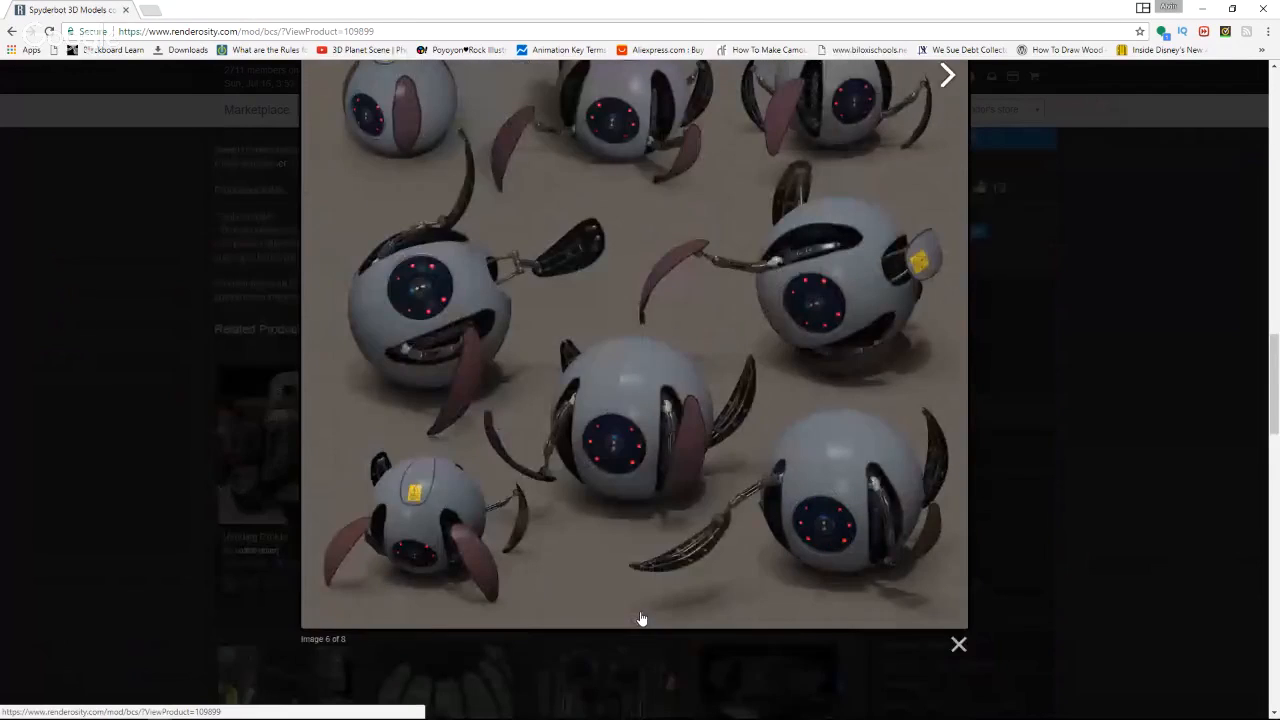
scroll(669, 514, "up", 3)
scroll(865, 480, "down", 2)
scroll(865, 480, "up", 2)
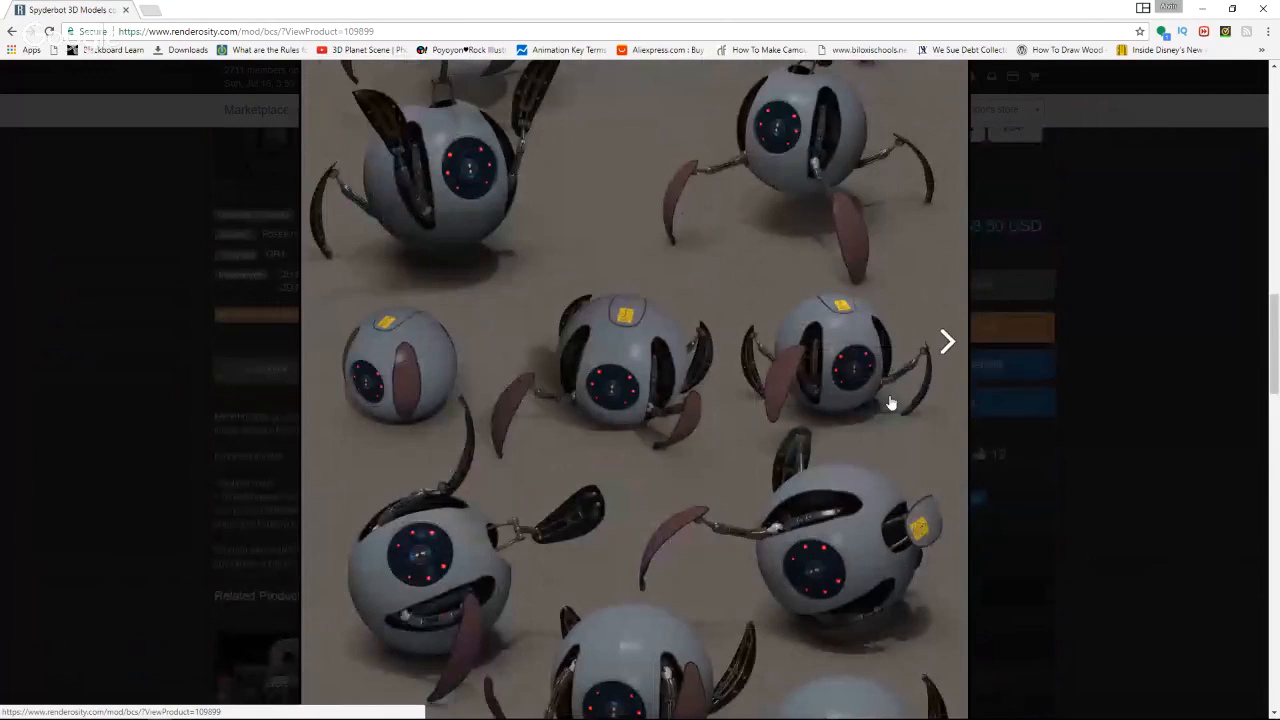
Advance to gallery image 7 and compare the scratched black skull robot with the yellow-and-black striped robot.
left_click(947, 342)
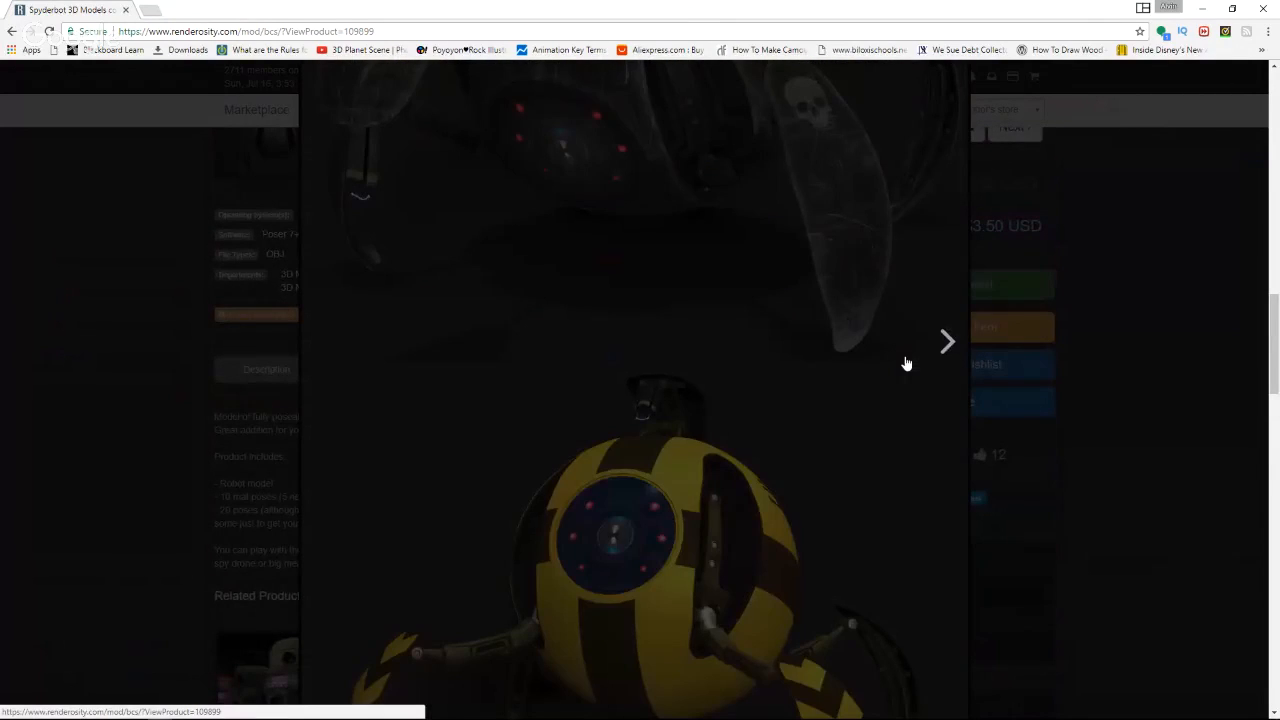
scroll(803, 435, "up", 1)
scroll(803, 435, "down", 2)
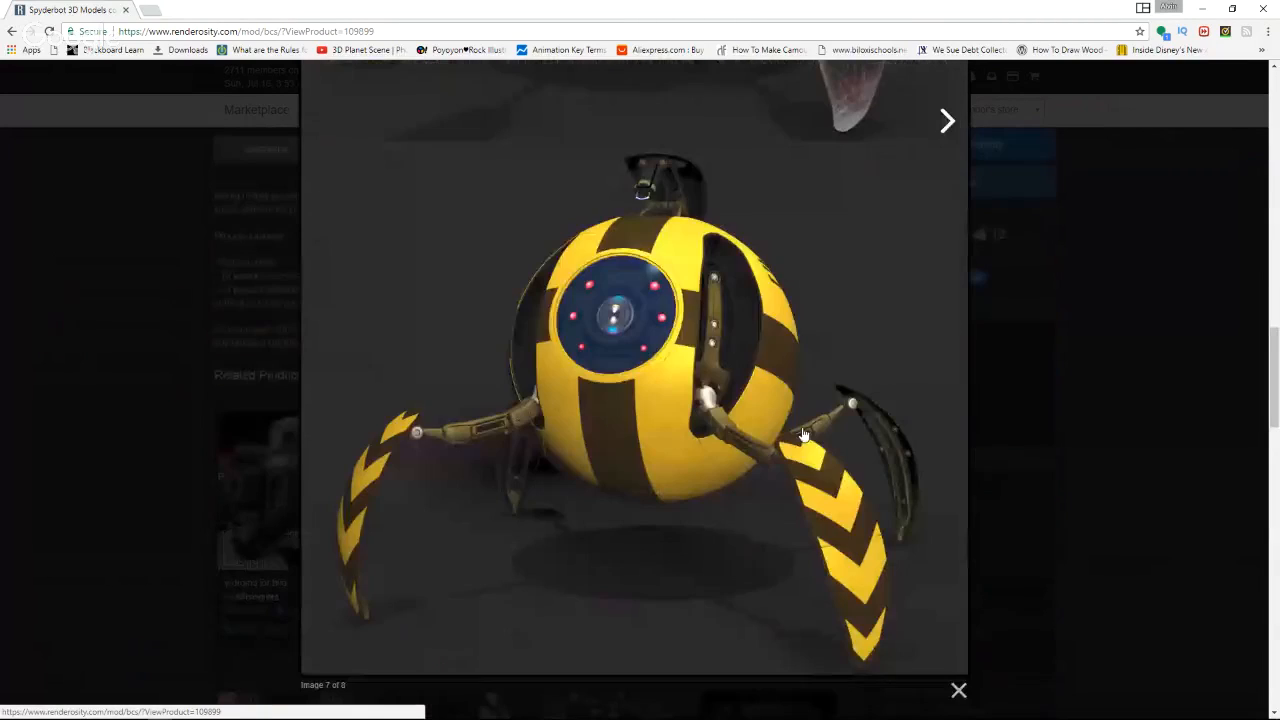
scroll(803, 435, "up", 3)
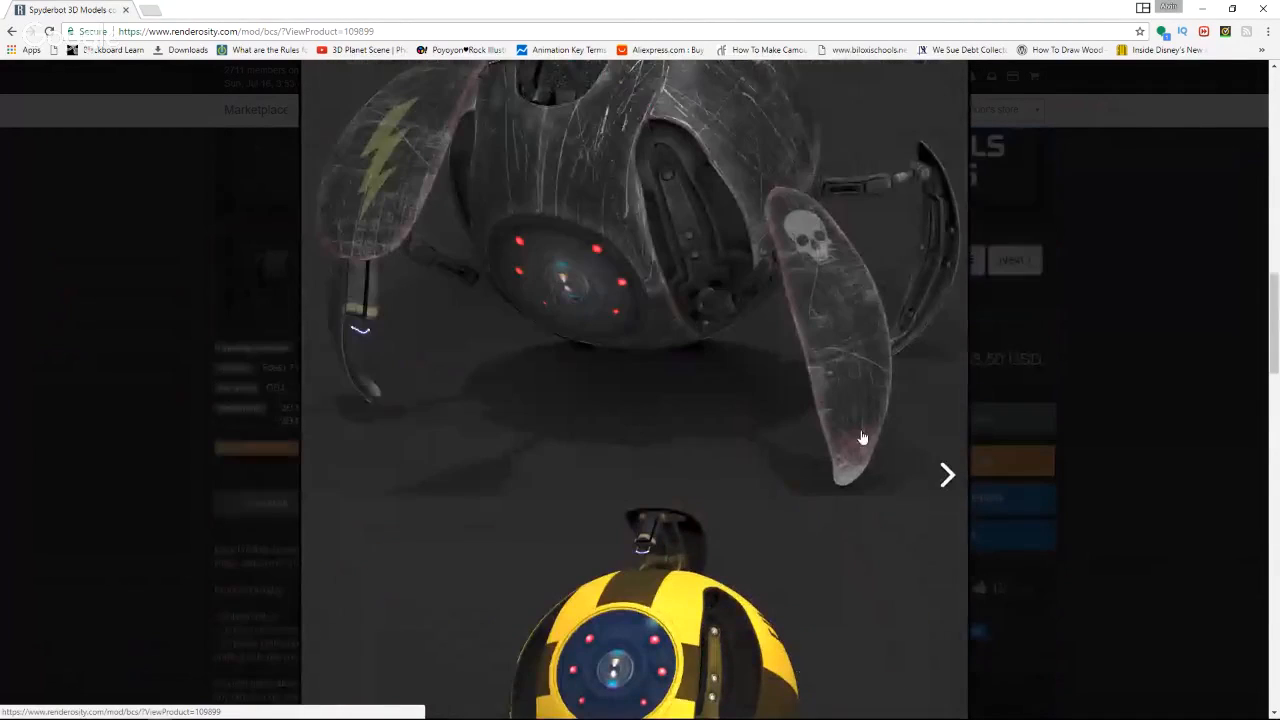
scroll(922, 492, "down", 1)
scroll(918, 491, "down", 3)
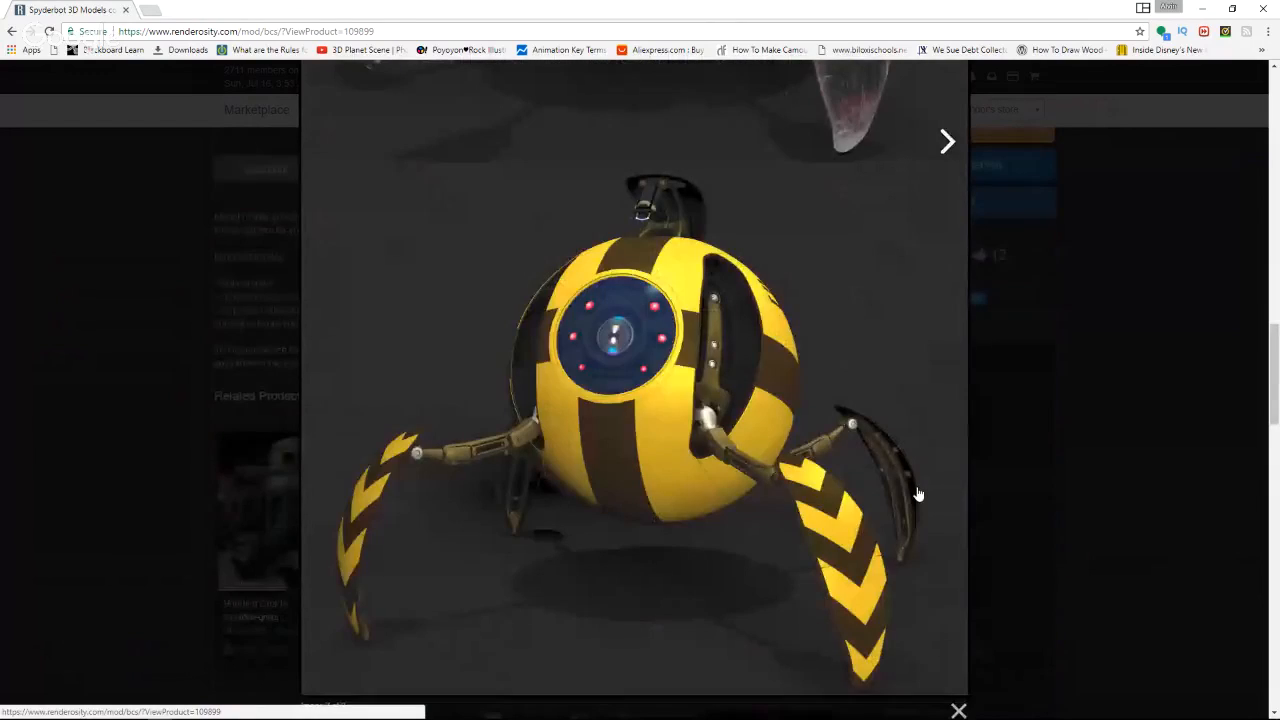
scroll(918, 491, "up", 4)
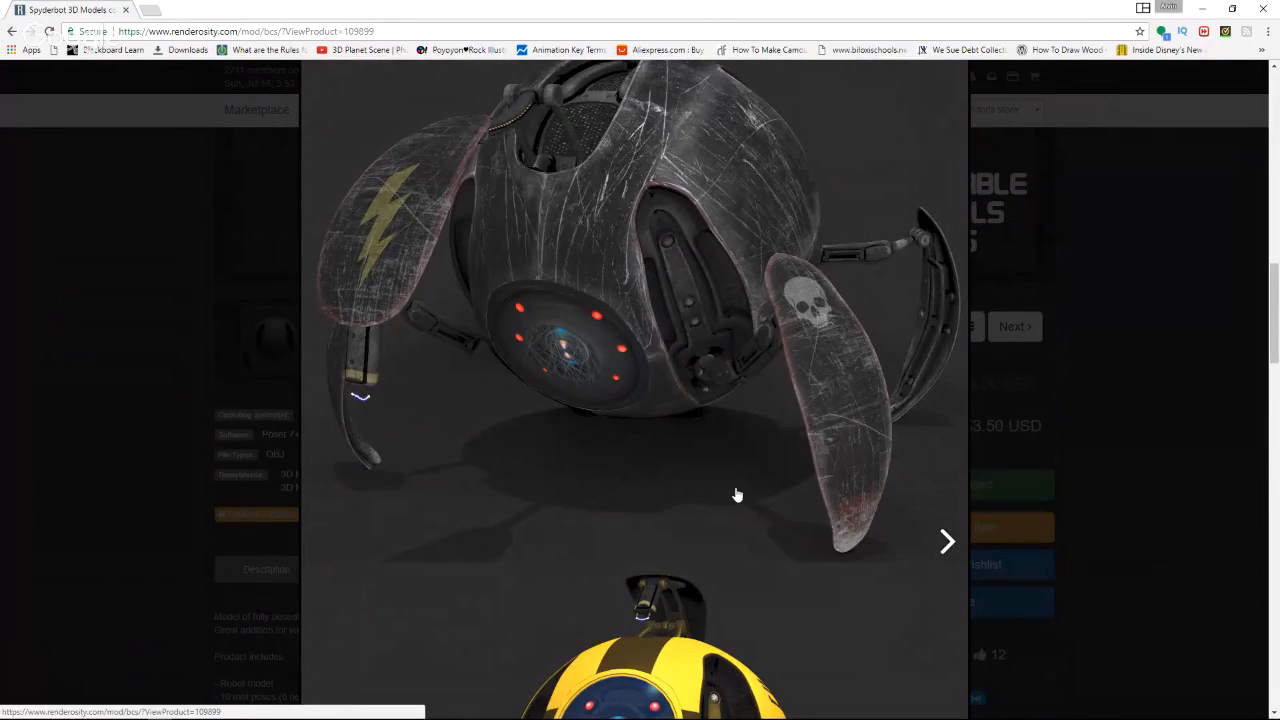
Advance to the DAZ Studio reference renders, examine them, and close the gallery viewer.
left_click(942, 539)
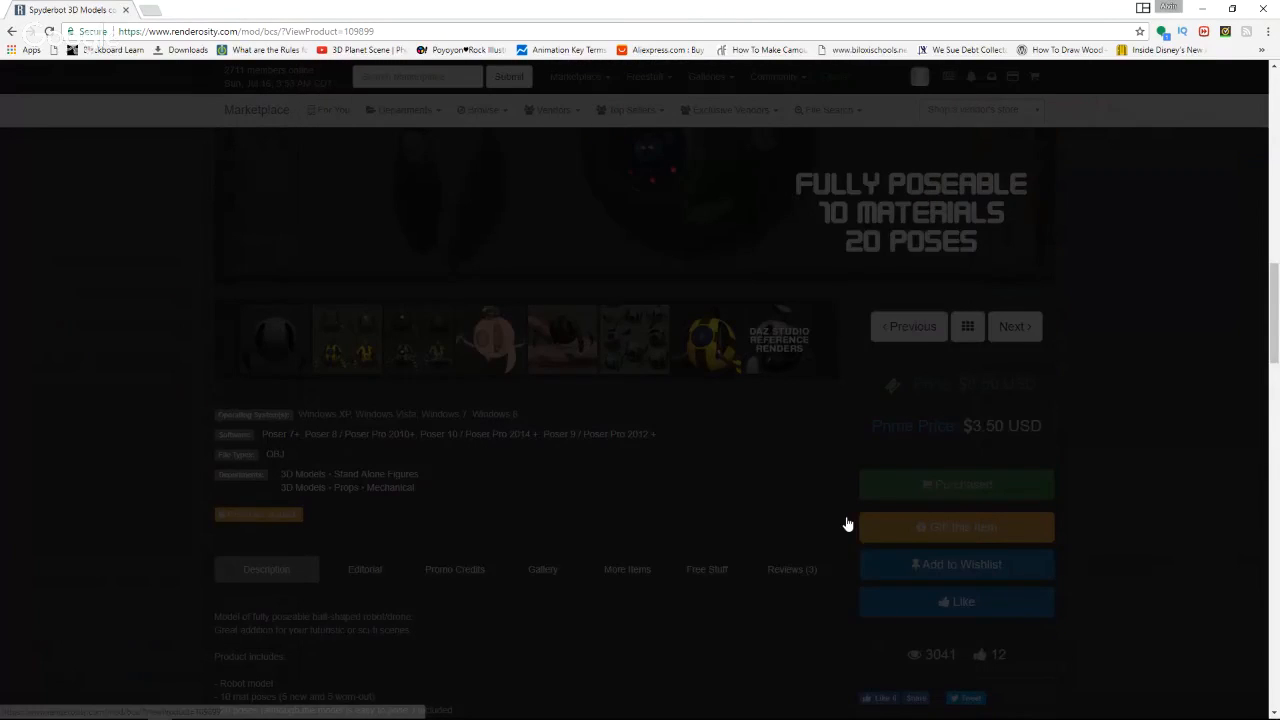
scroll(828, 511, "down", 5)
scroll(826, 509, "up", 3)
scroll(826, 509, "up", 2)
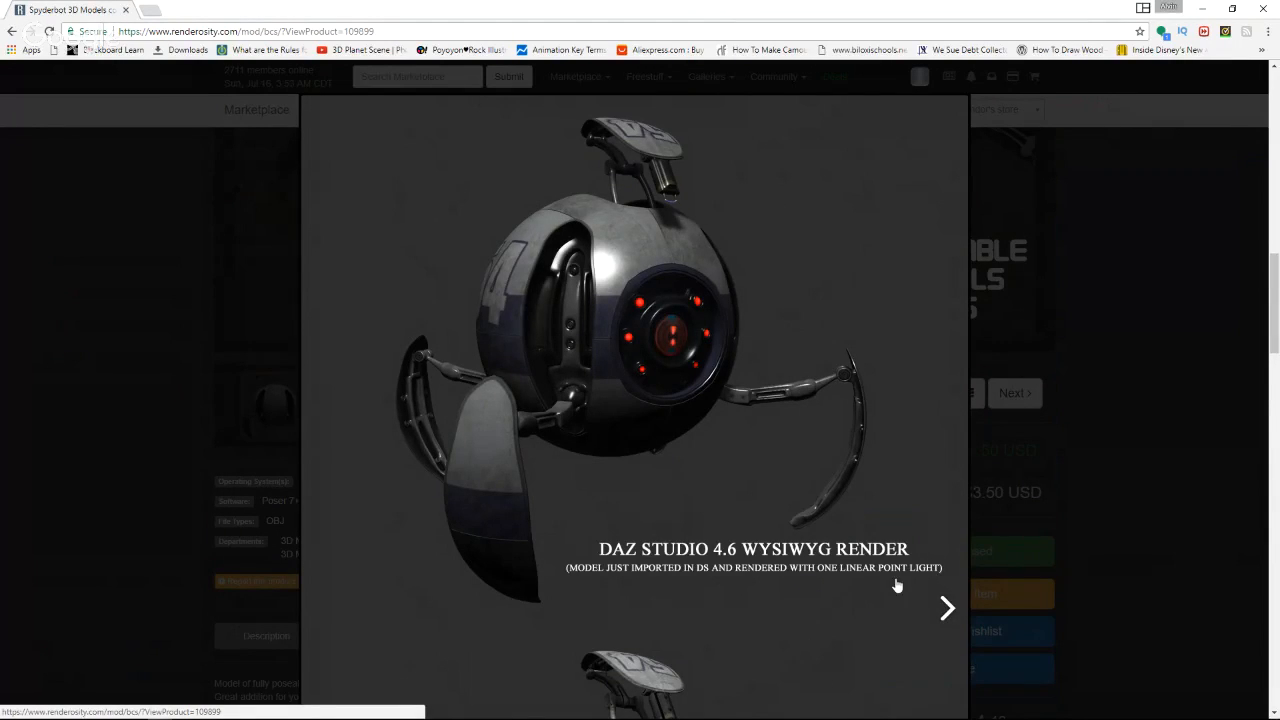
left_click(933, 602)
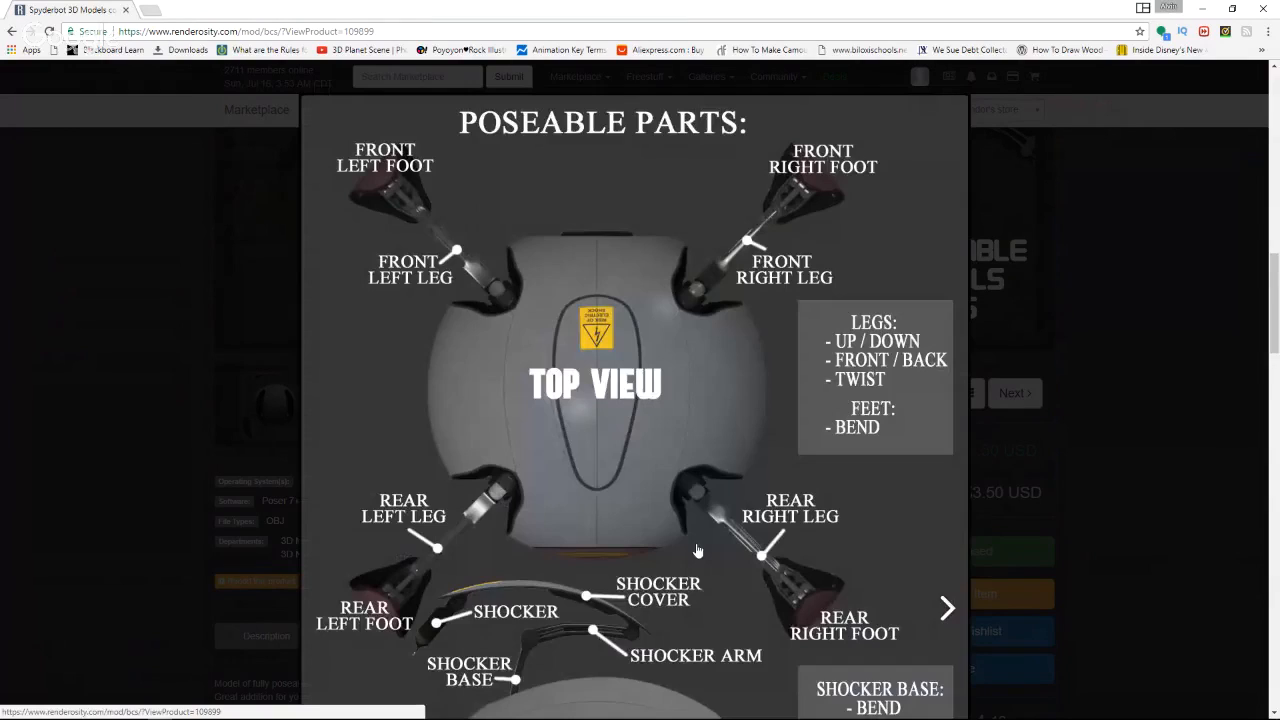
left_click(255, 311)
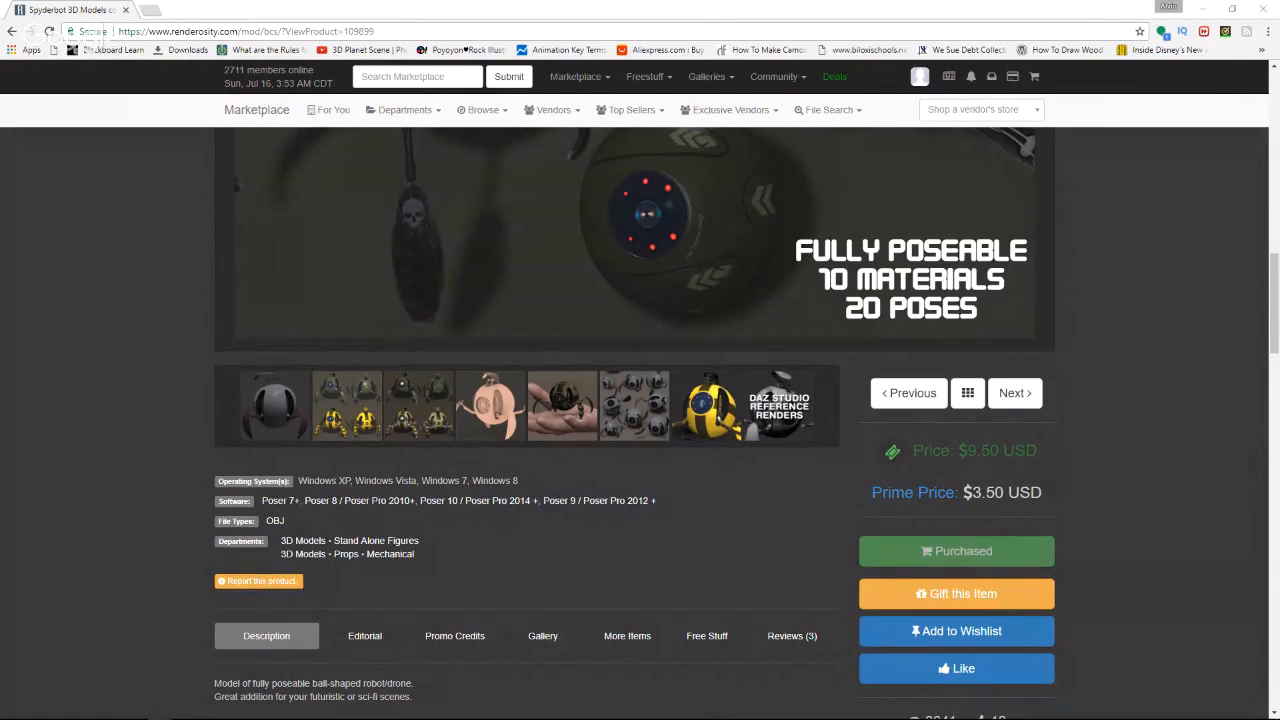
Review the Spyderbot promo image on the product page together with the compatible software, file types and description below it.
scroll(757, 315, "up", 3)
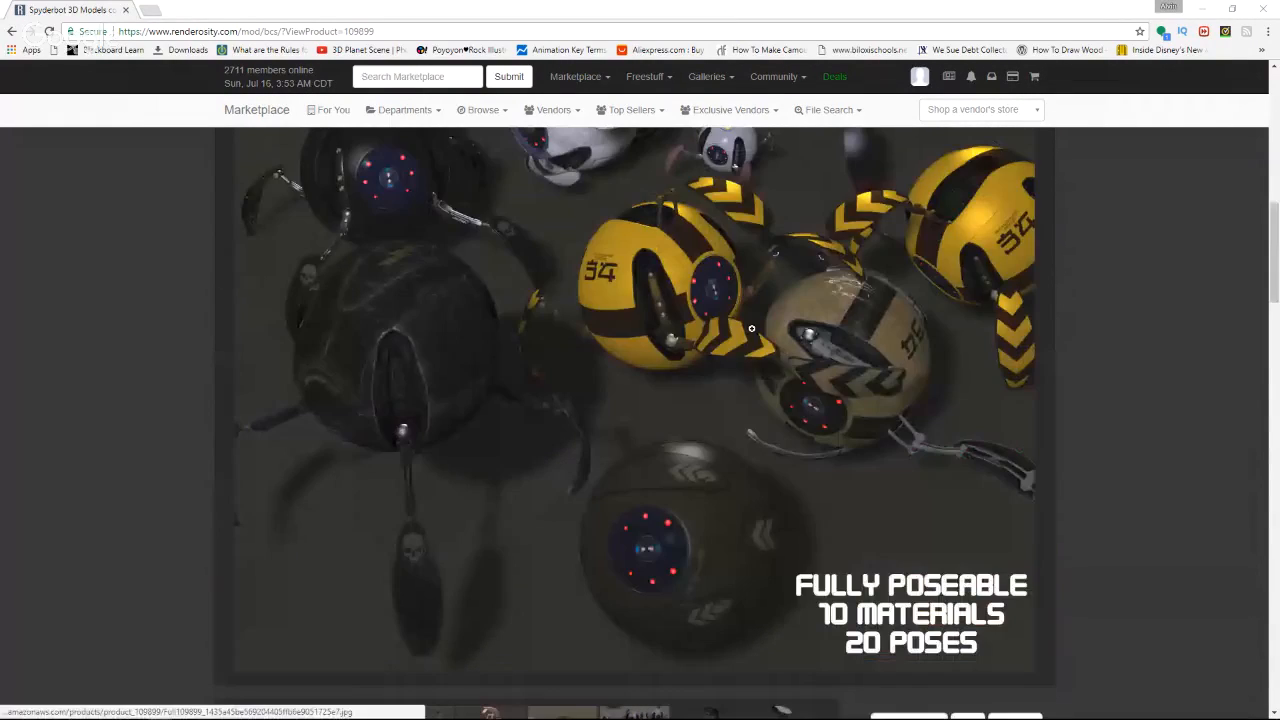
scroll(751, 328, "up", 3)
scroll(751, 328, "down", 5)
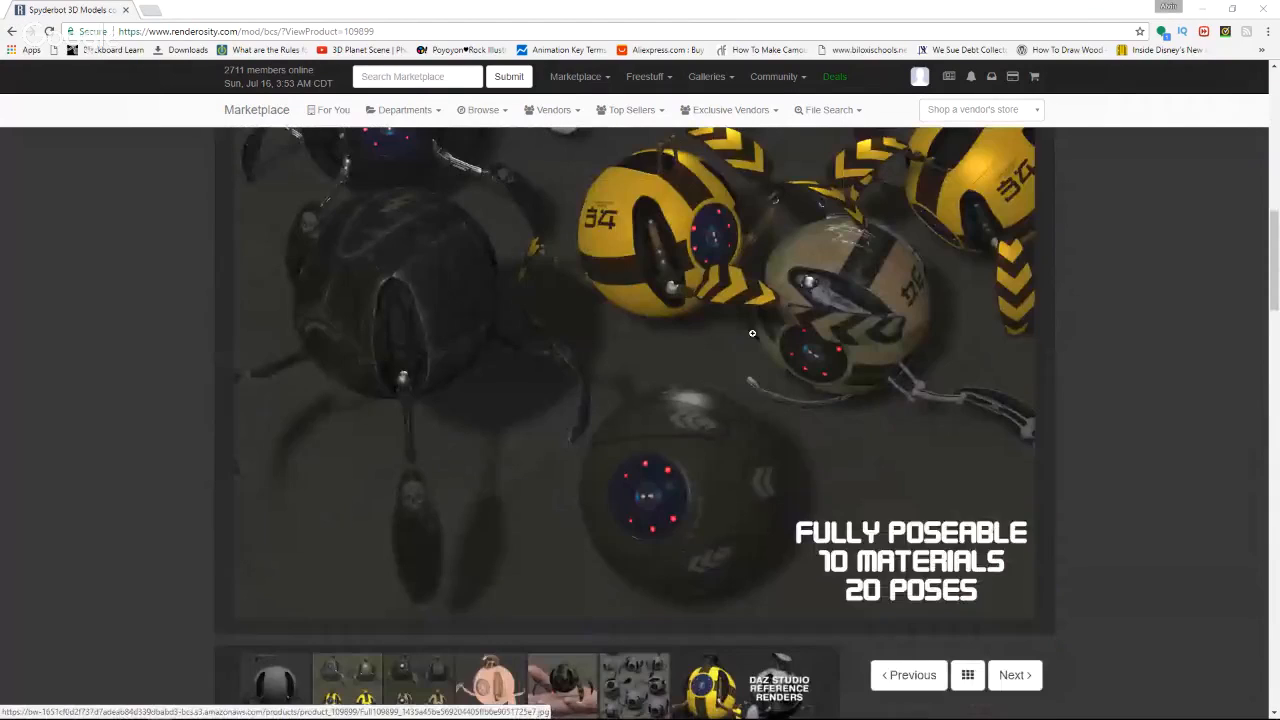
scroll(752, 333, "down", 5)
scroll(838, 362, "up", 1)
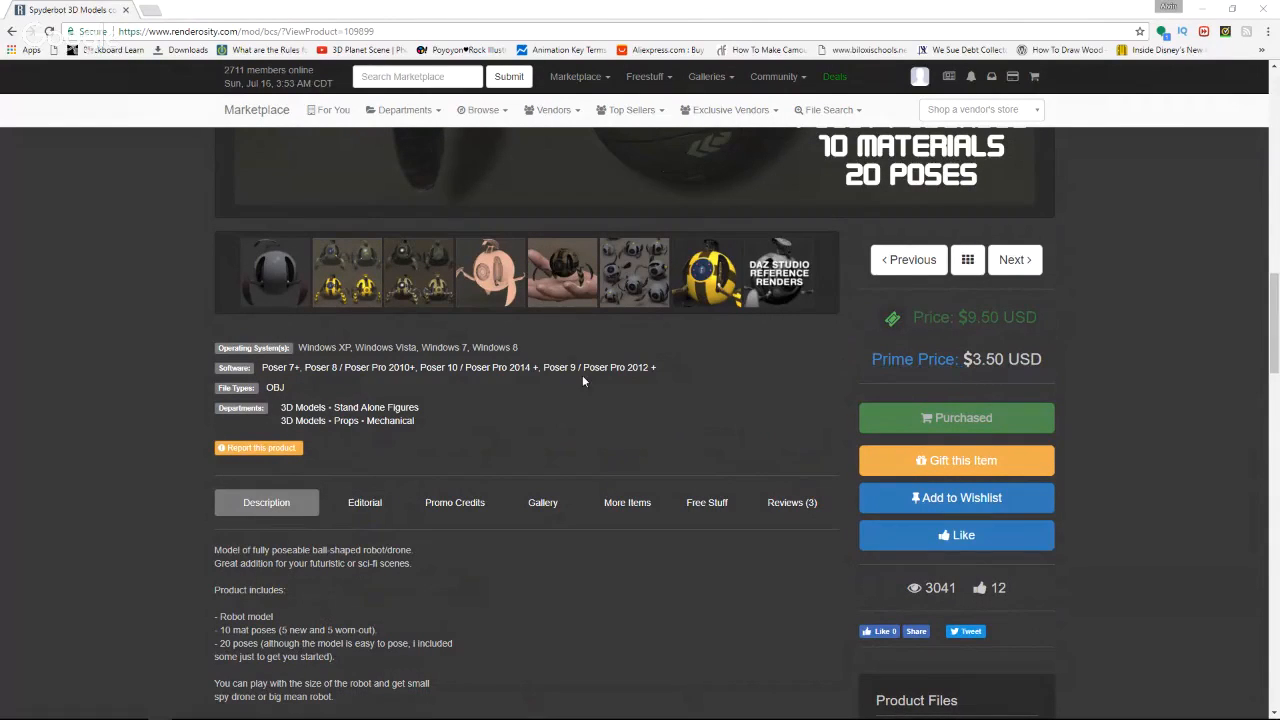
Return to the main promo image and examine the group of robots in their different materials and poses.
scroll(582, 375, "up", 5)
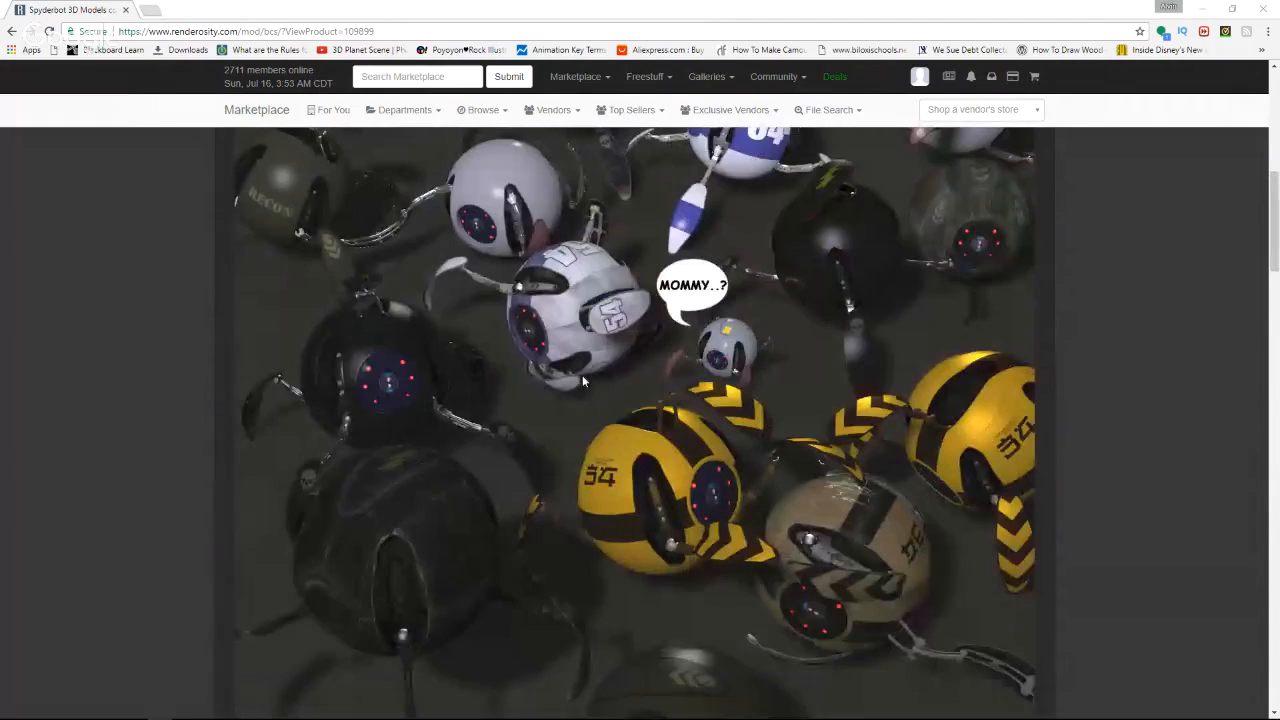
scroll(582, 375, "up", 3)
scroll(582, 375, "down", 2)
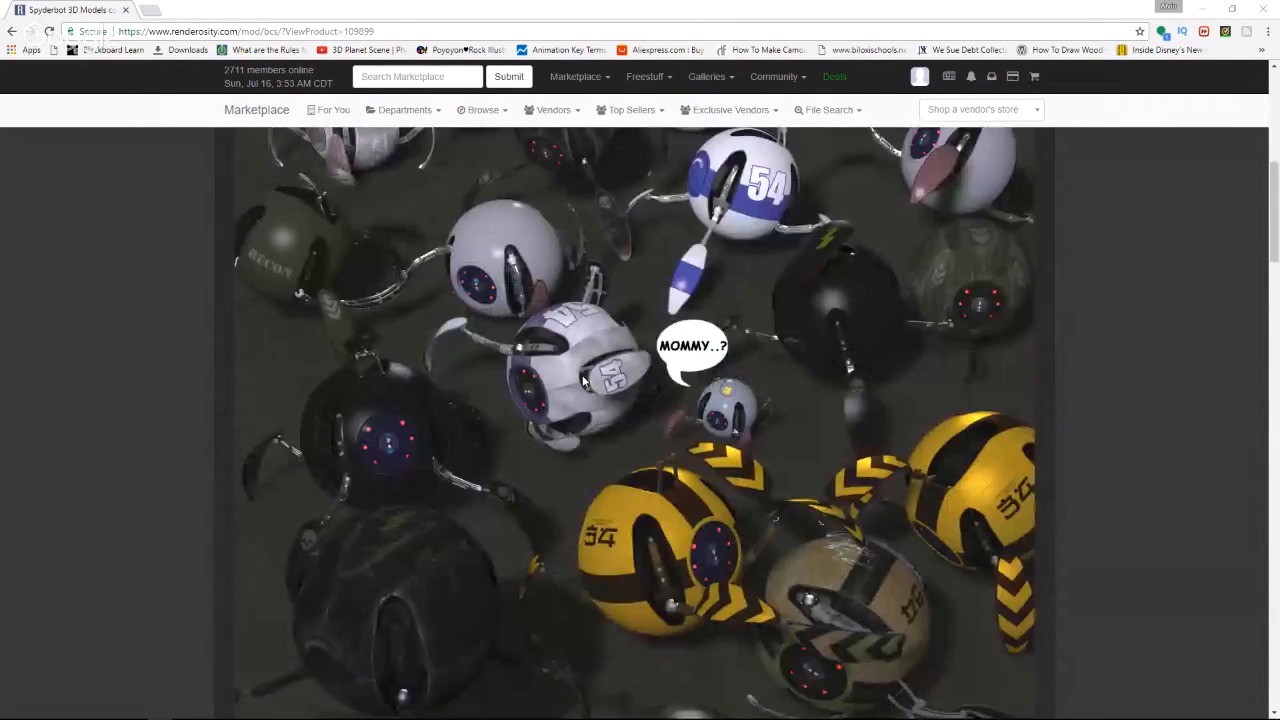
scroll(582, 375, "up", 1)
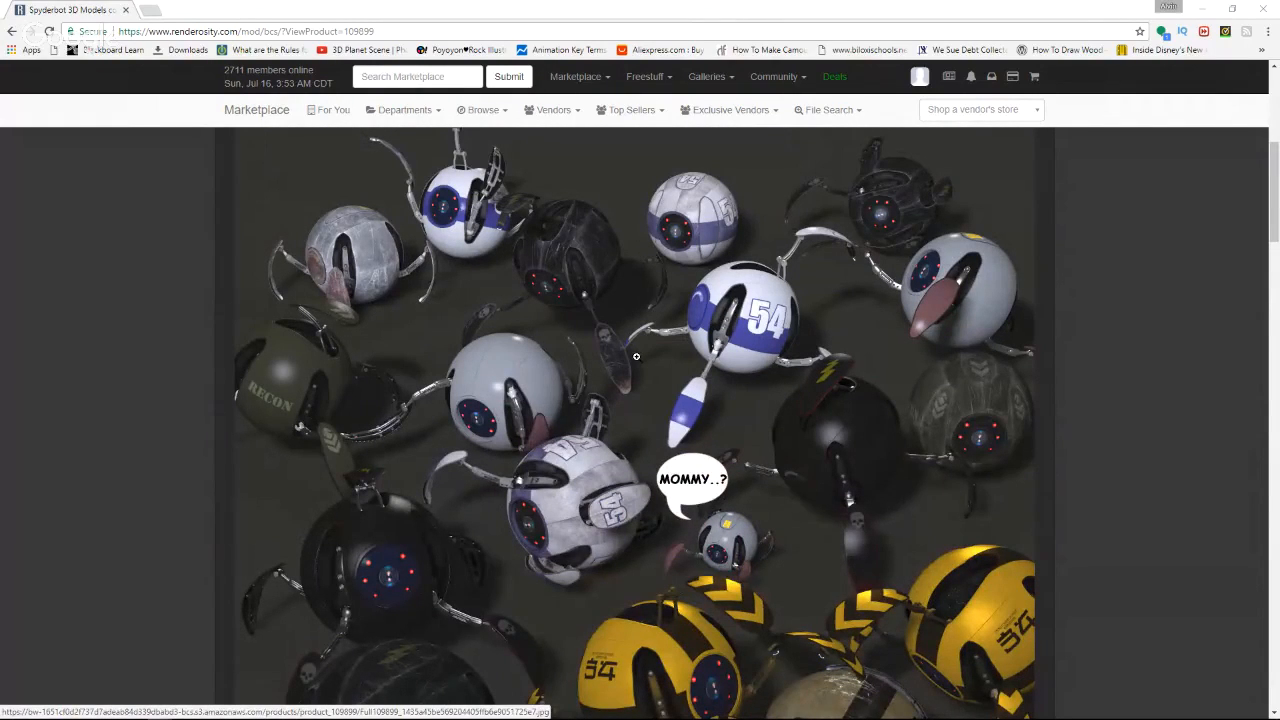
scroll(634, 360, "down", 1)
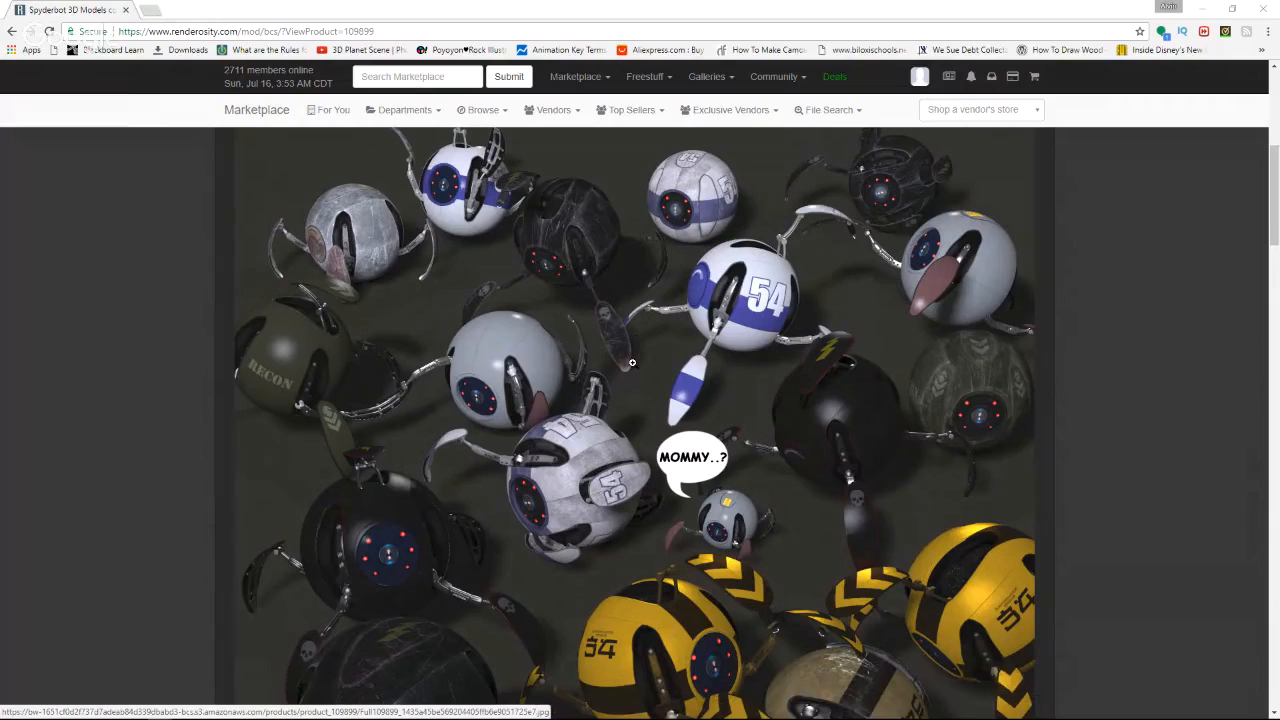
Review the Spyderbot promo image from the group of robots down to the preview thumbnails and compatible software, returning to its title.
scroll(632, 363, "down", 1)
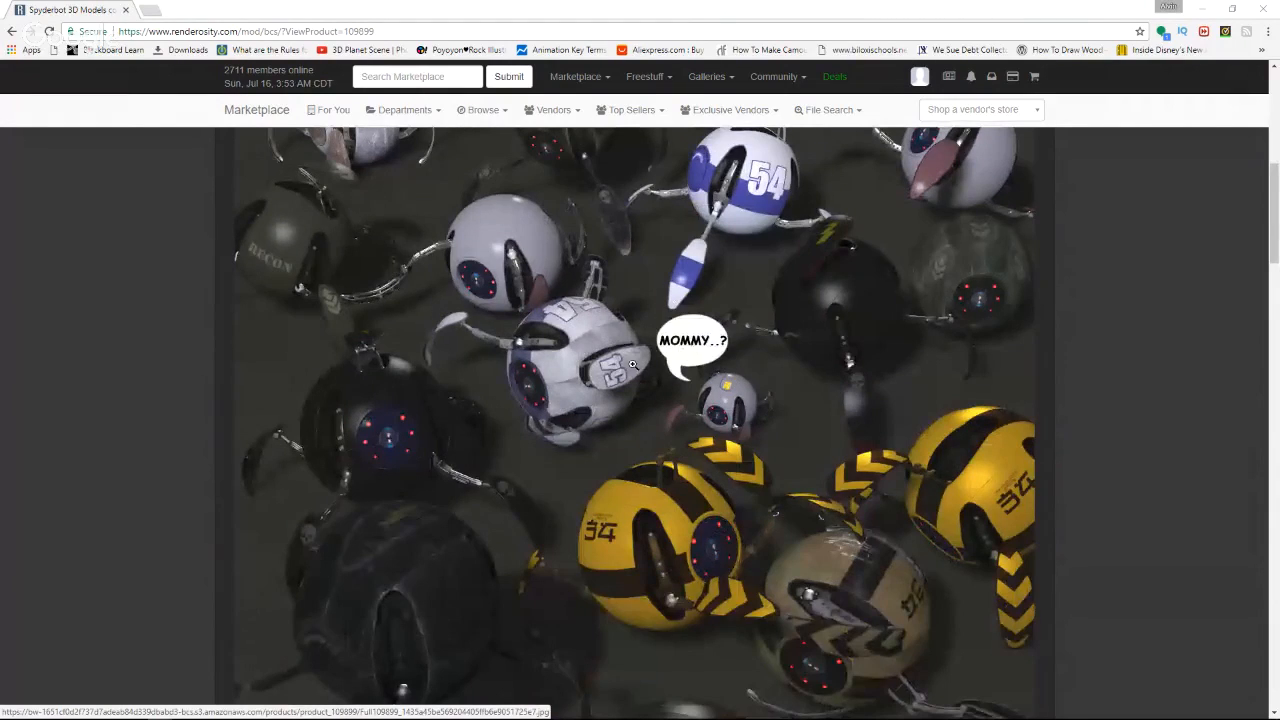
scroll(632, 364, "down", 2)
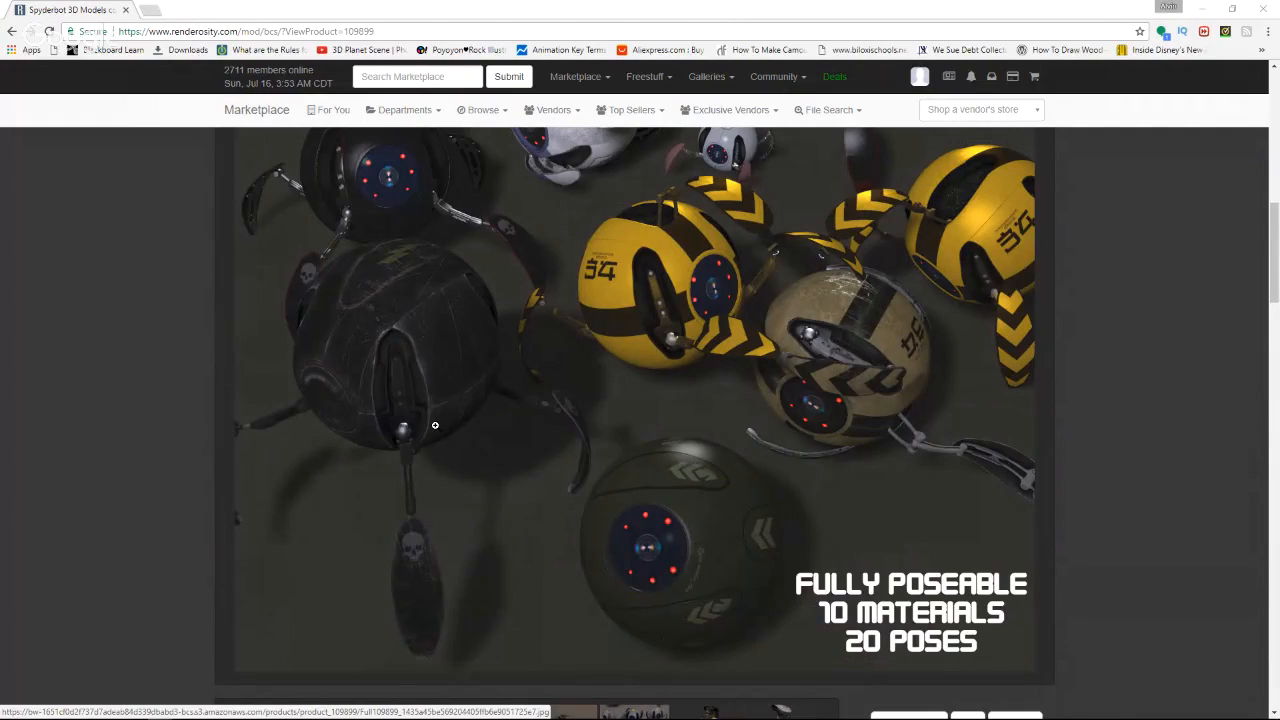
scroll(527, 413, "down", 3)
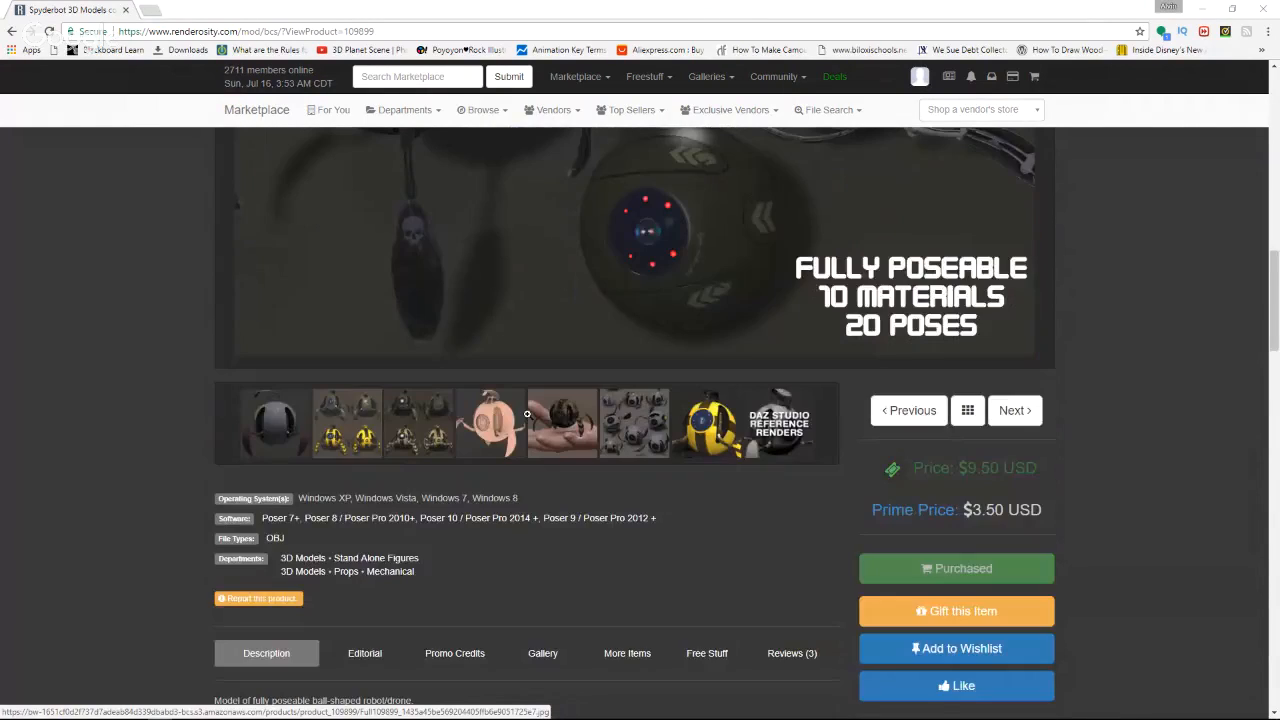
scroll(527, 413, "down", 1)
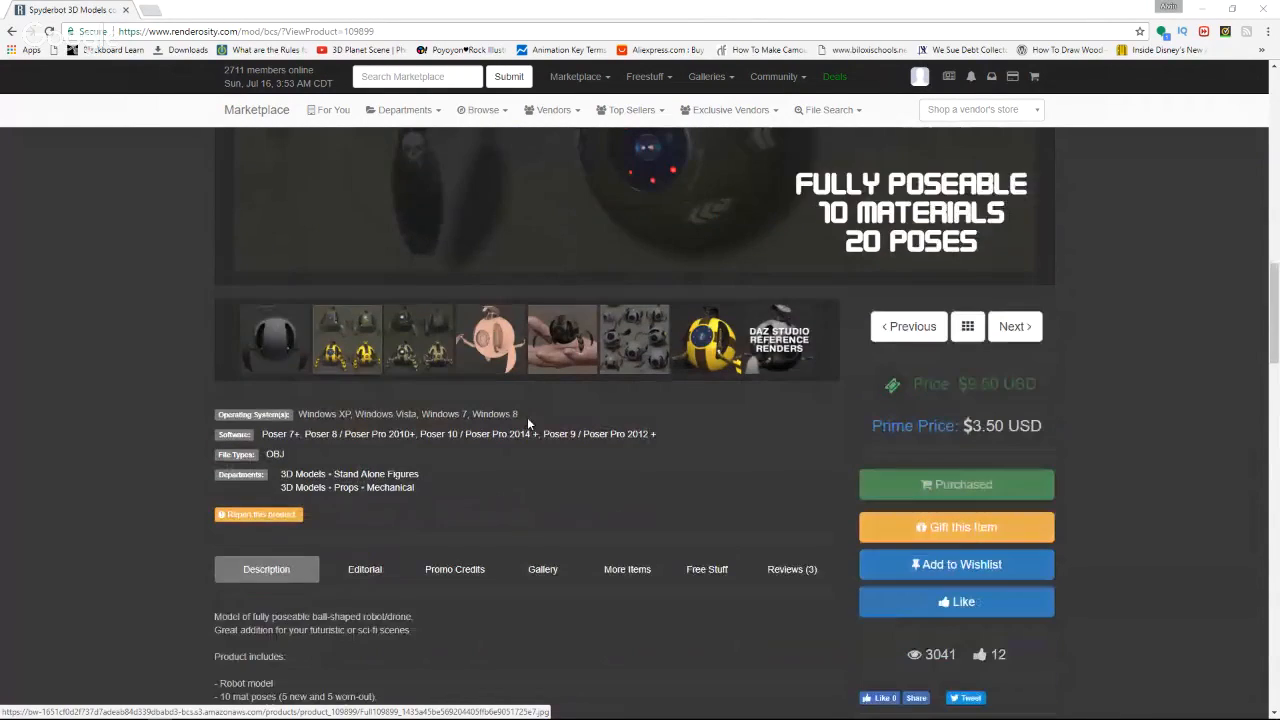
scroll(528, 420, "up", 4)
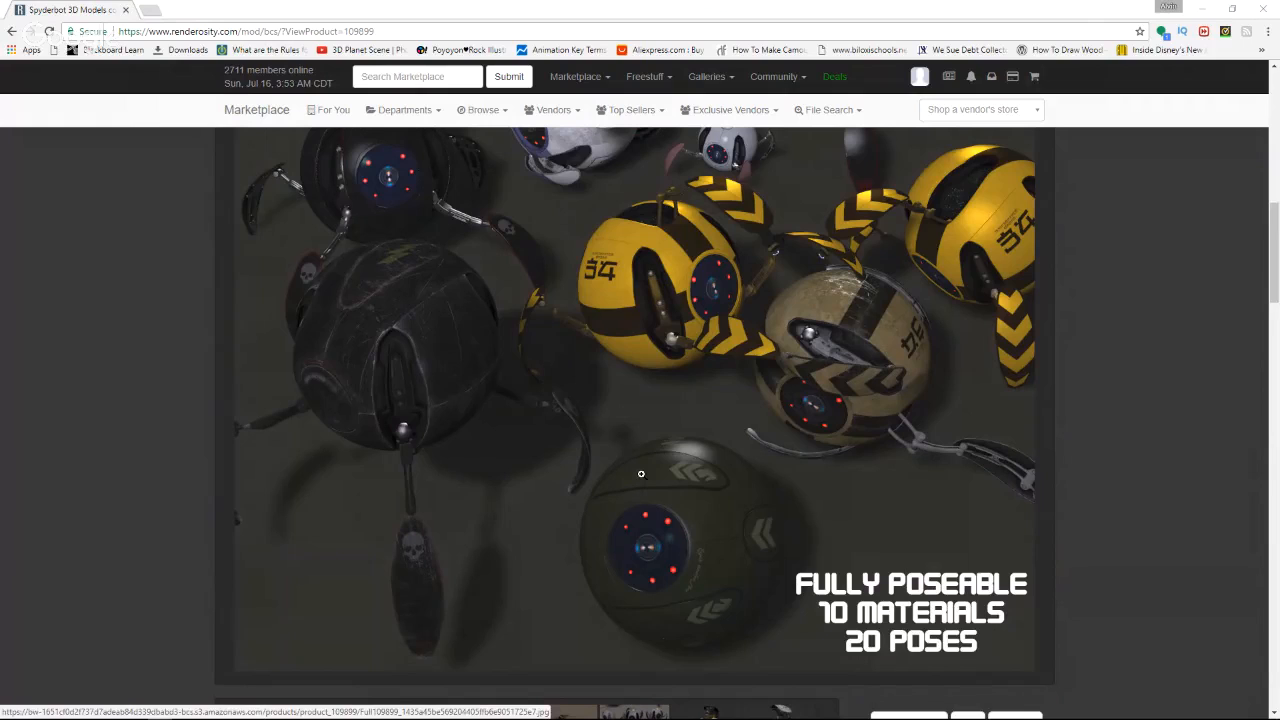
scroll(720, 492, "down", 2)
left_click(720, 490)
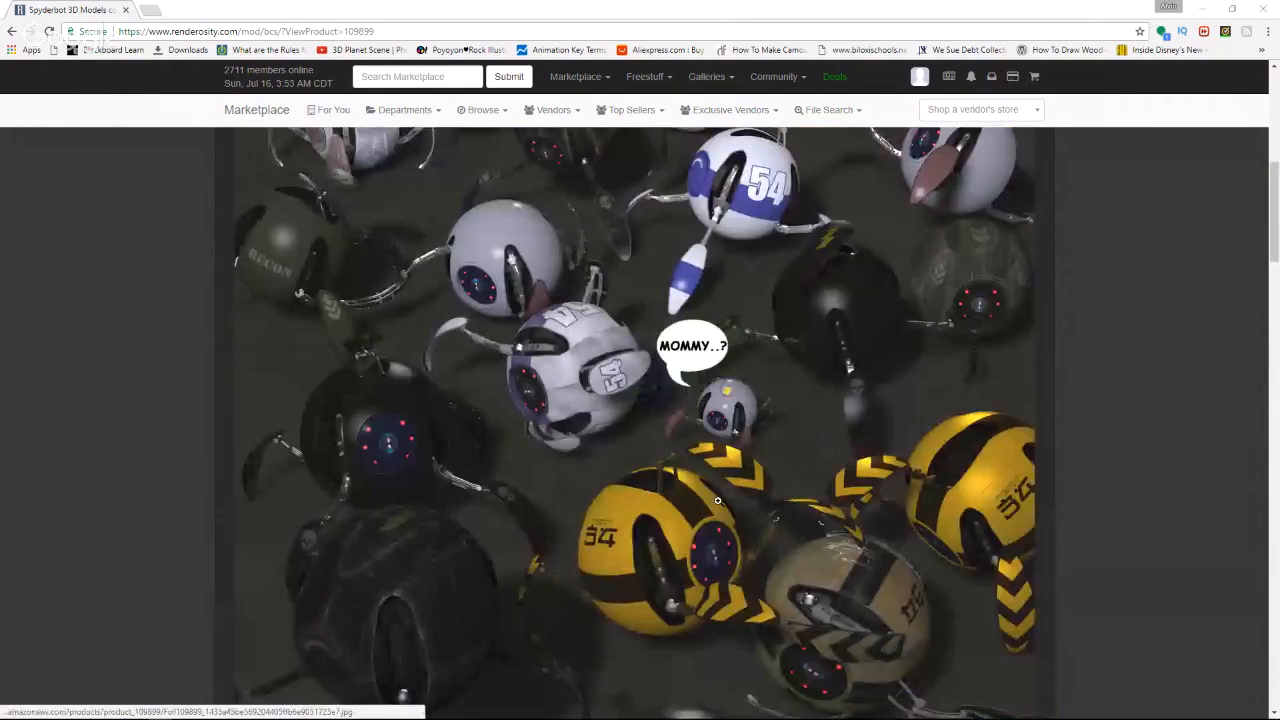
scroll(730, 510, "up", 2)
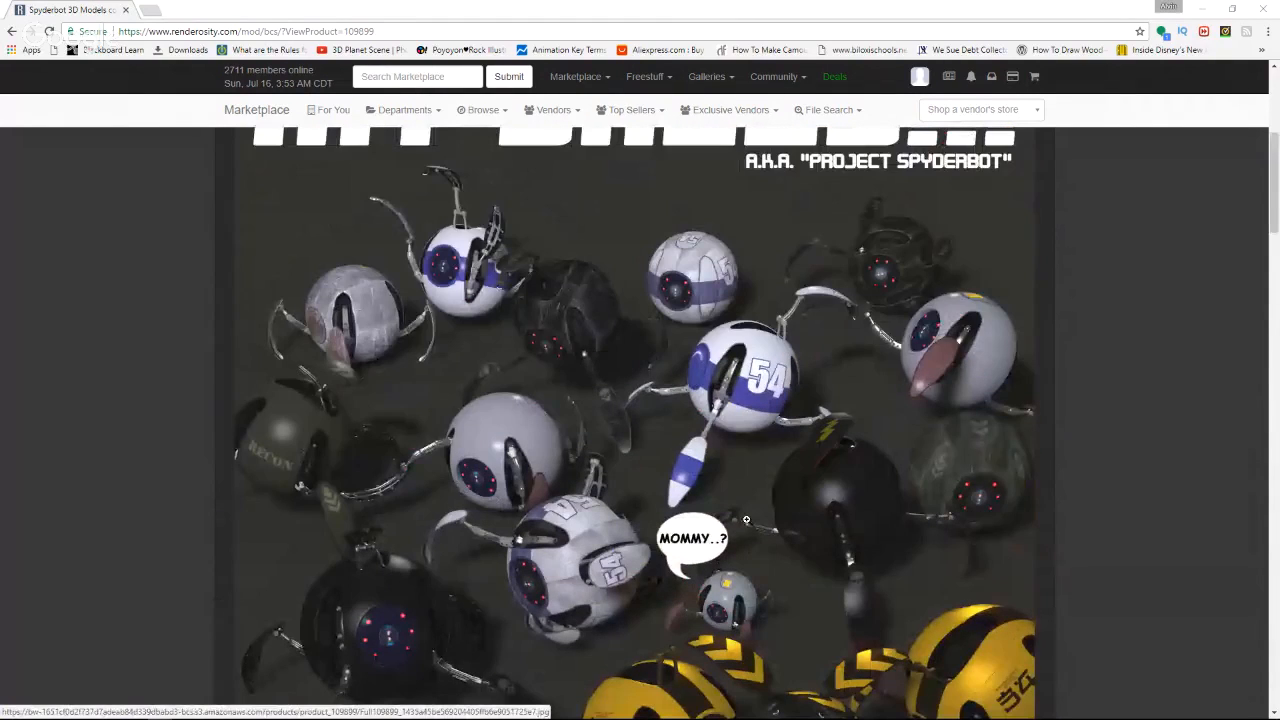
scroll(730, 520, "up", 1)
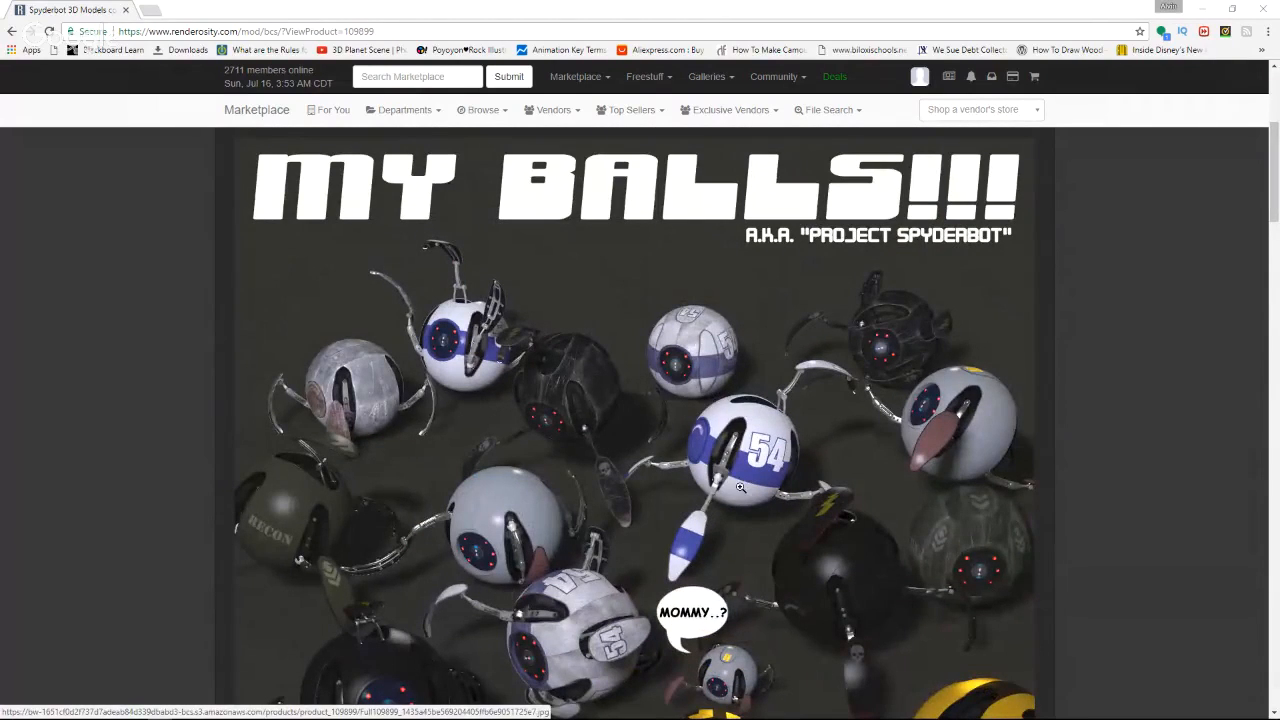
Read the product details and description beneath the promo image, down to the related products.
scroll(740, 487, "down", 3)
scroll(760, 510, "down", 4)
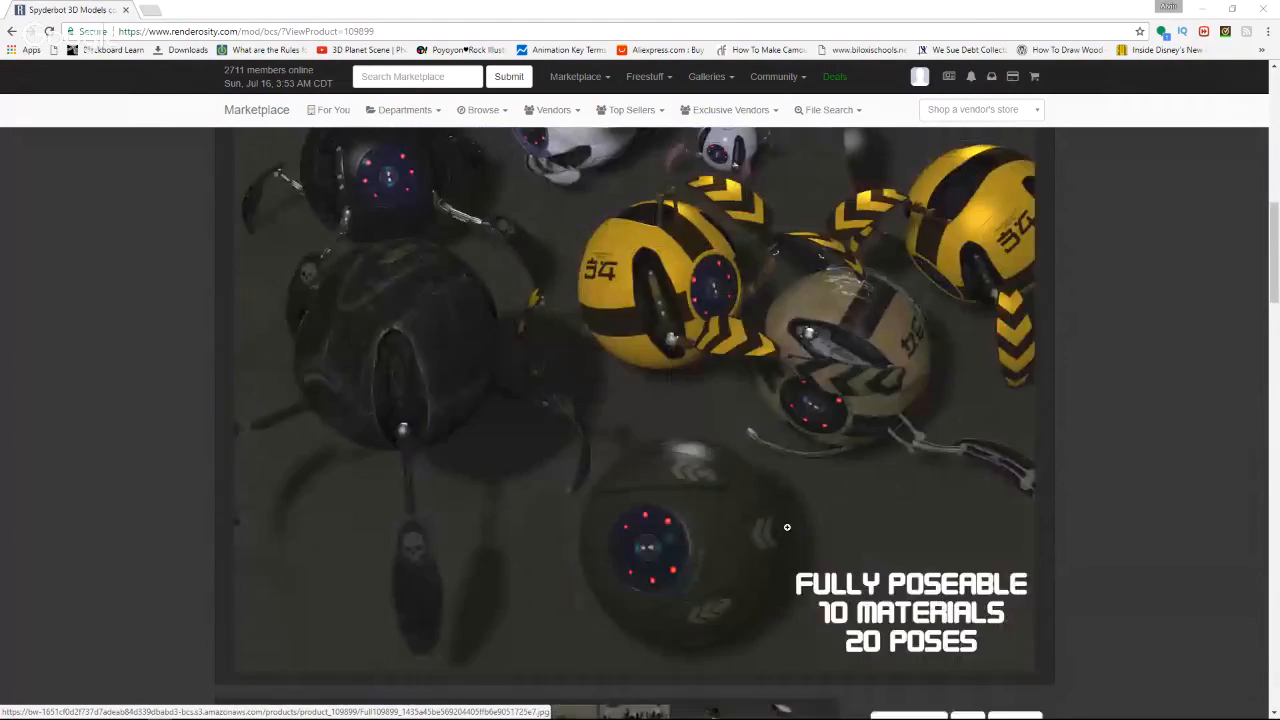
scroll(729, 528, "down", 2)
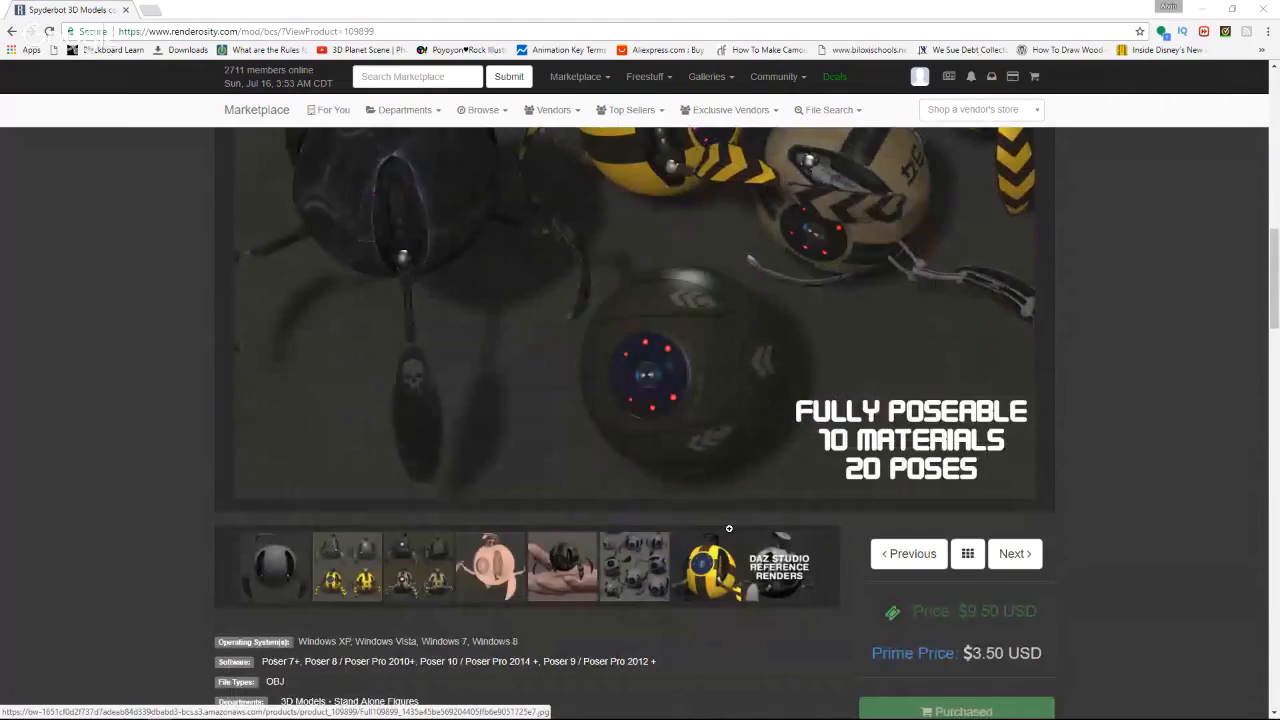
scroll(729, 528, "down", 1)
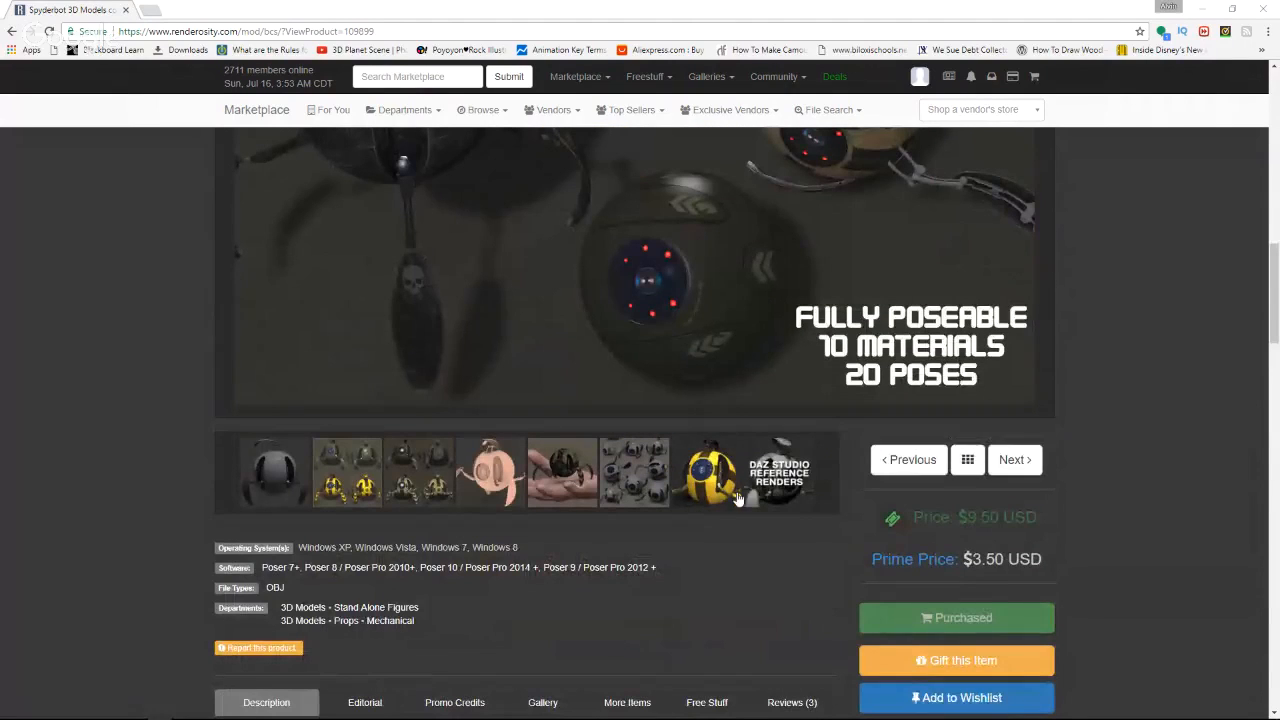
mouse_move(899, 527)
scroll(336, 526, "down", 1)
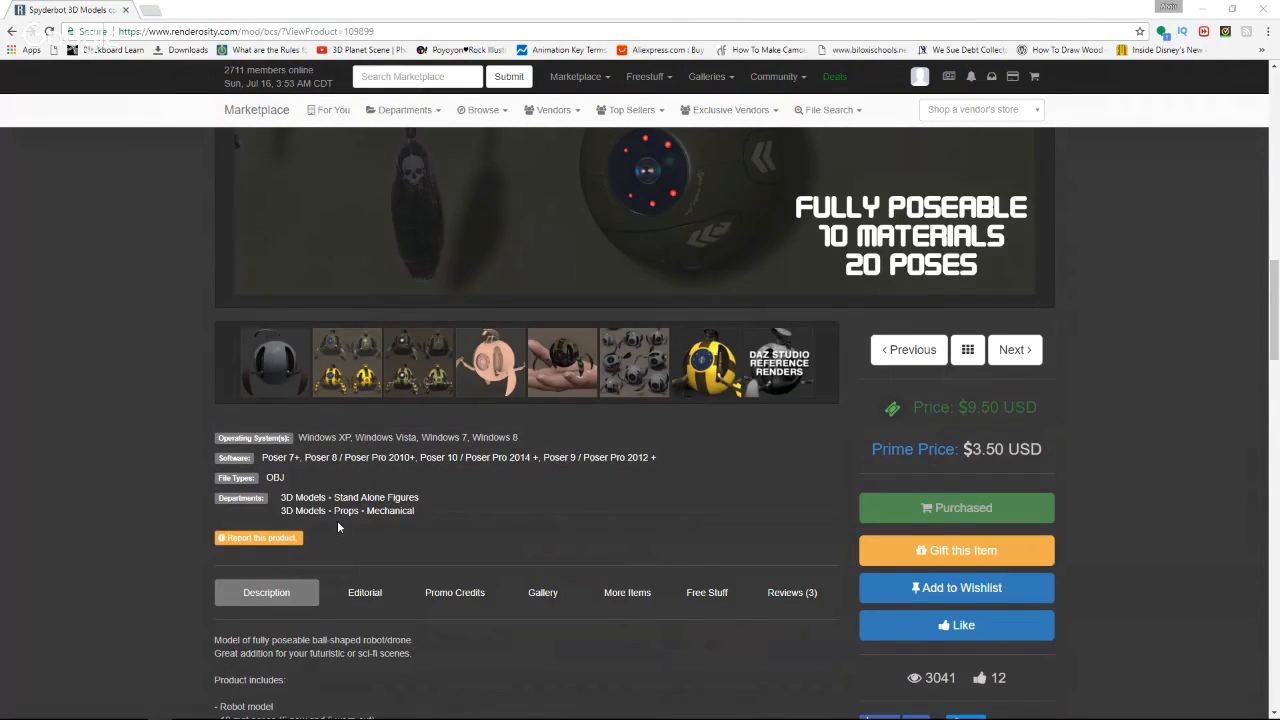
scroll(337, 526, "down", 5)
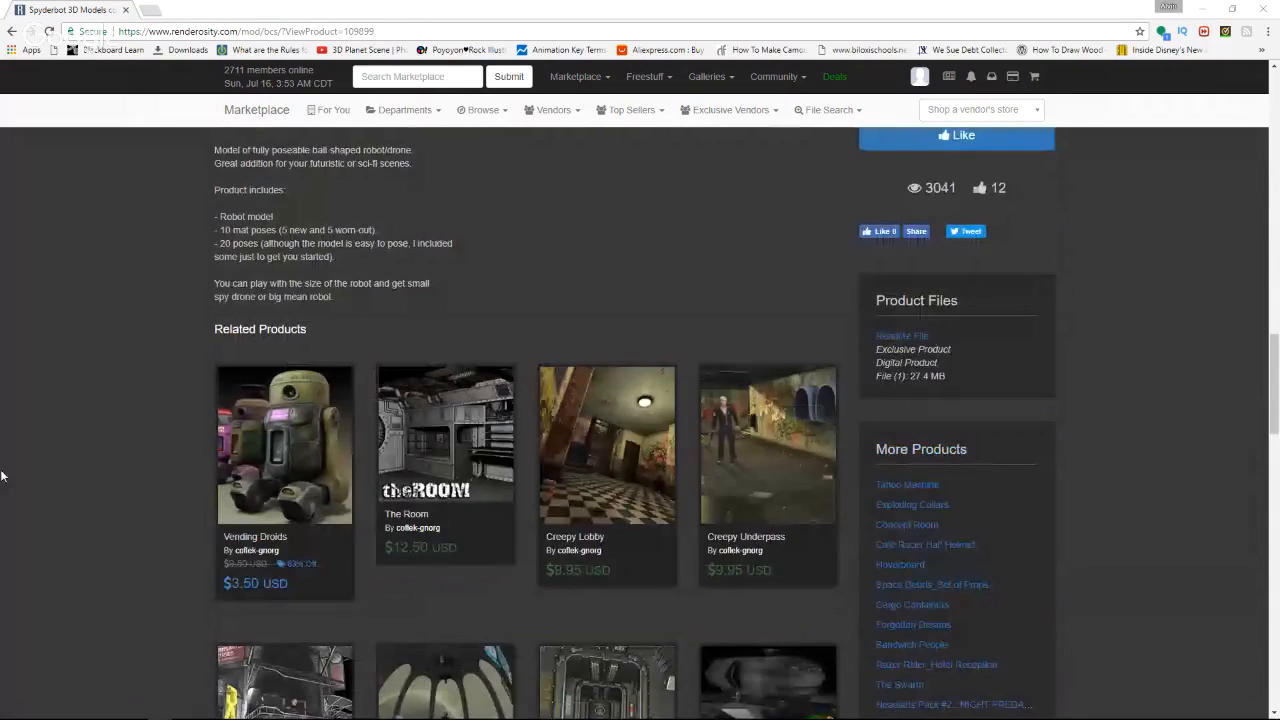
Return to the Spyderbot page heading and compare the clean and worn-out materials of the robots in the promo image.
scroll(117, 445, "up", 6)
scroll(117, 443, "up", 1)
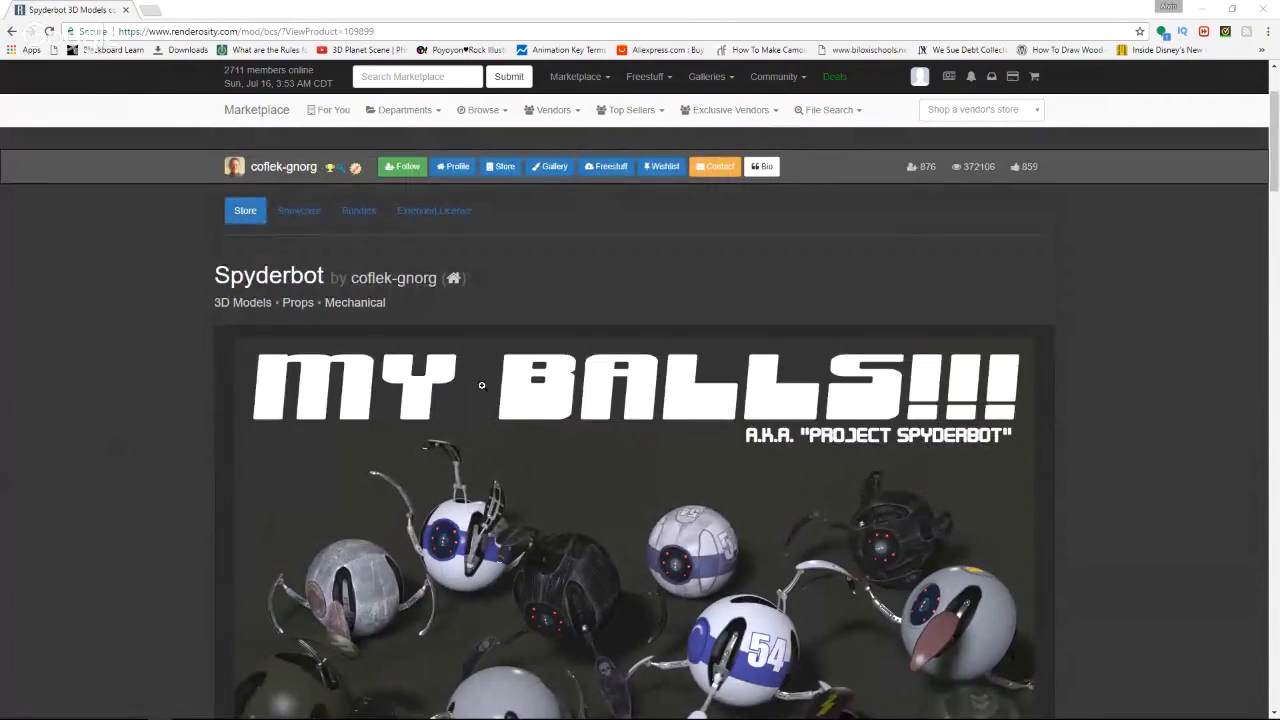
scroll(519, 443, "down", 1)
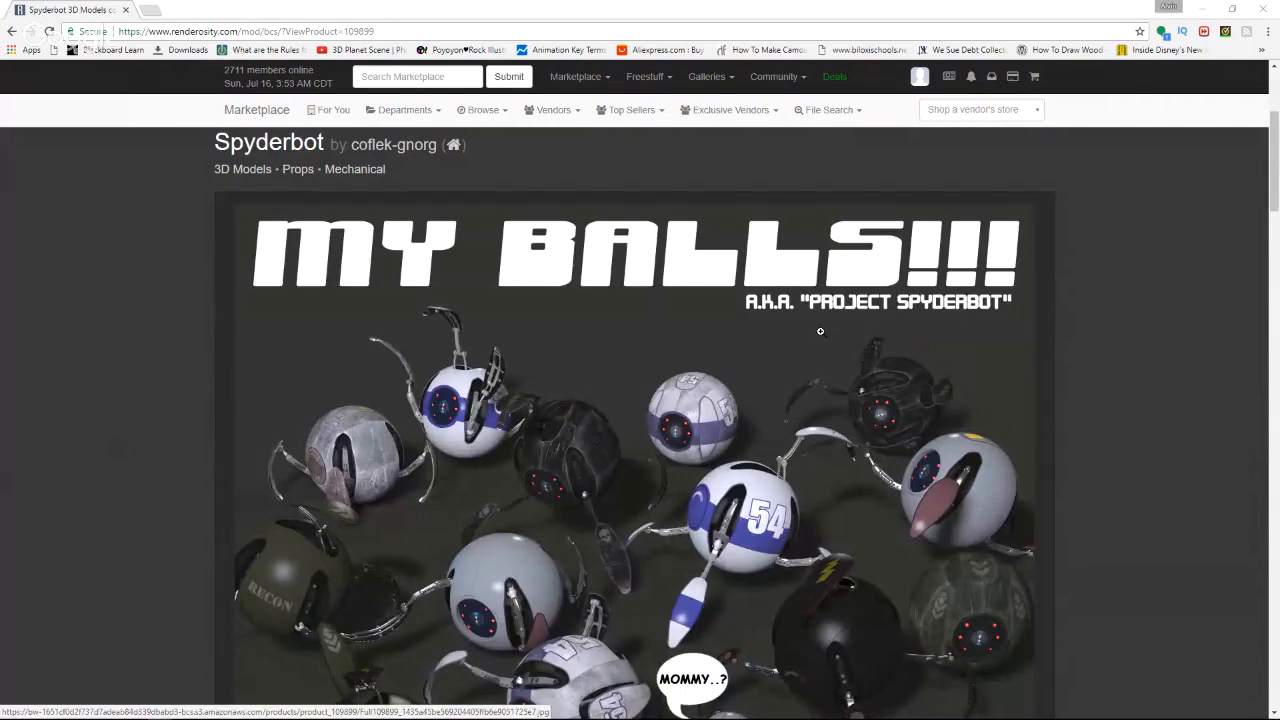
scroll(937, 334, "down", 3)
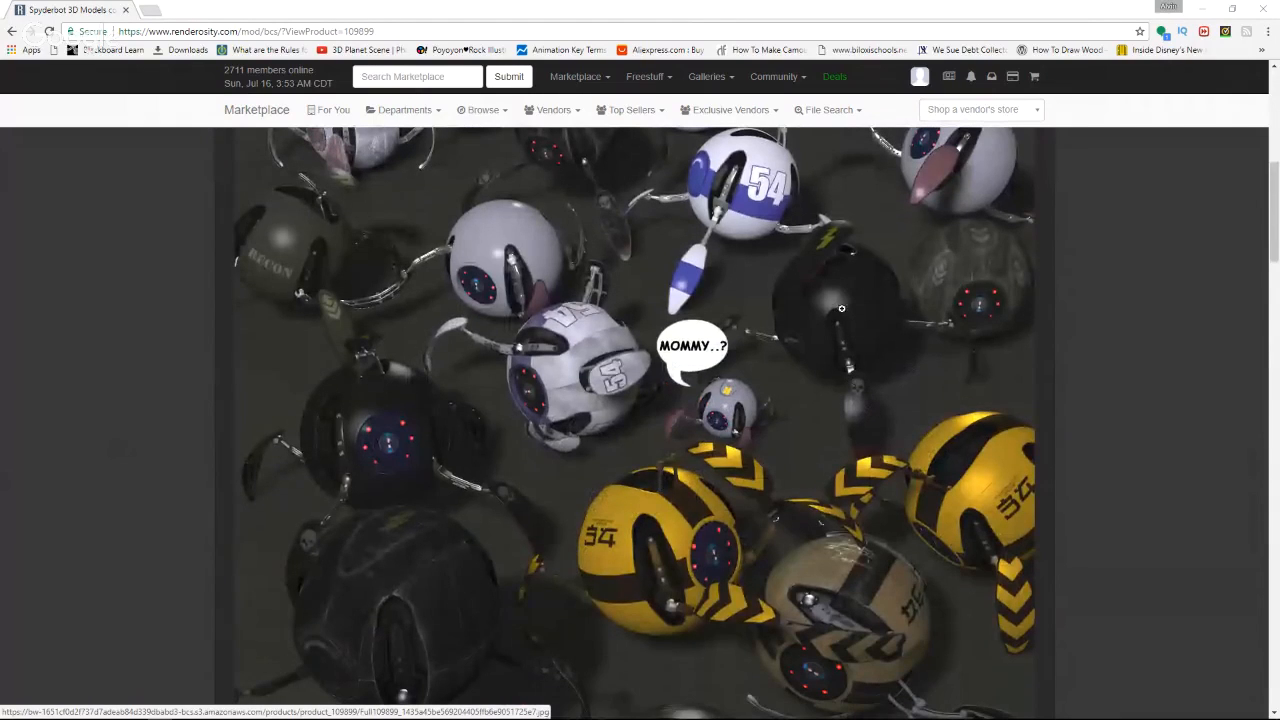
scroll(439, 581, "down", 1)
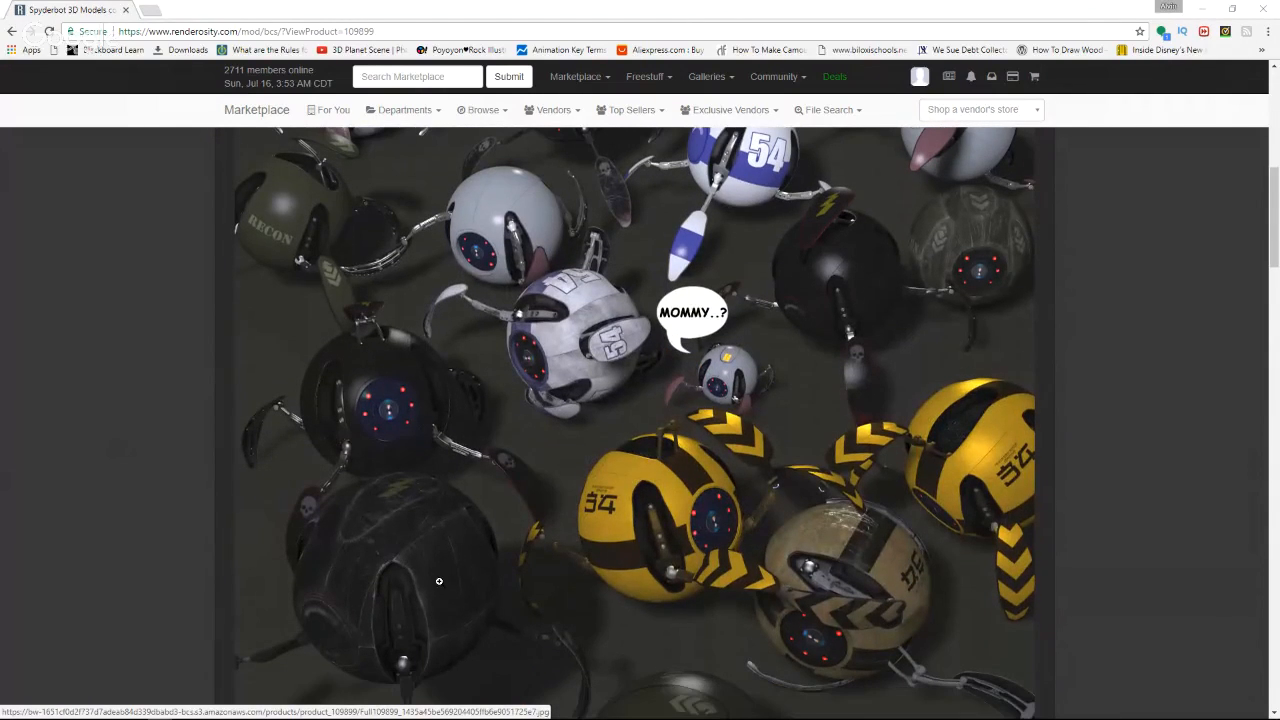
scroll(391, 478, "down", 1)
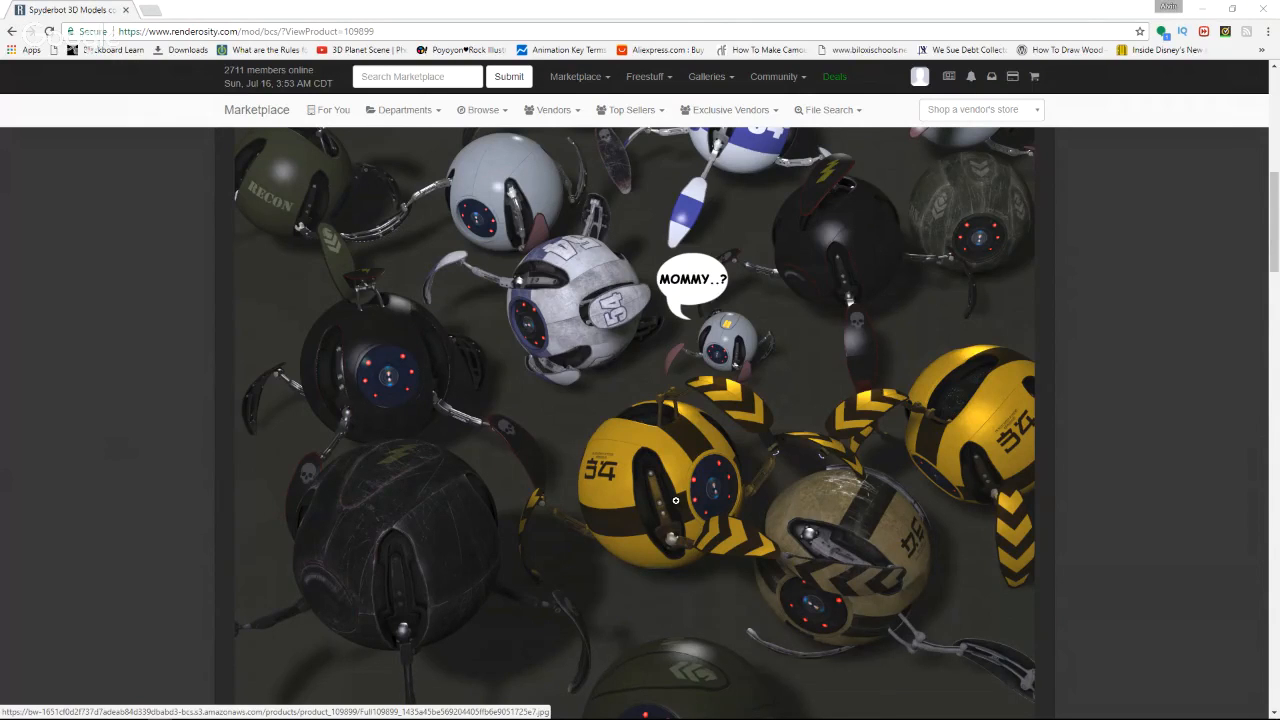
scroll(676, 500, "up", 1)
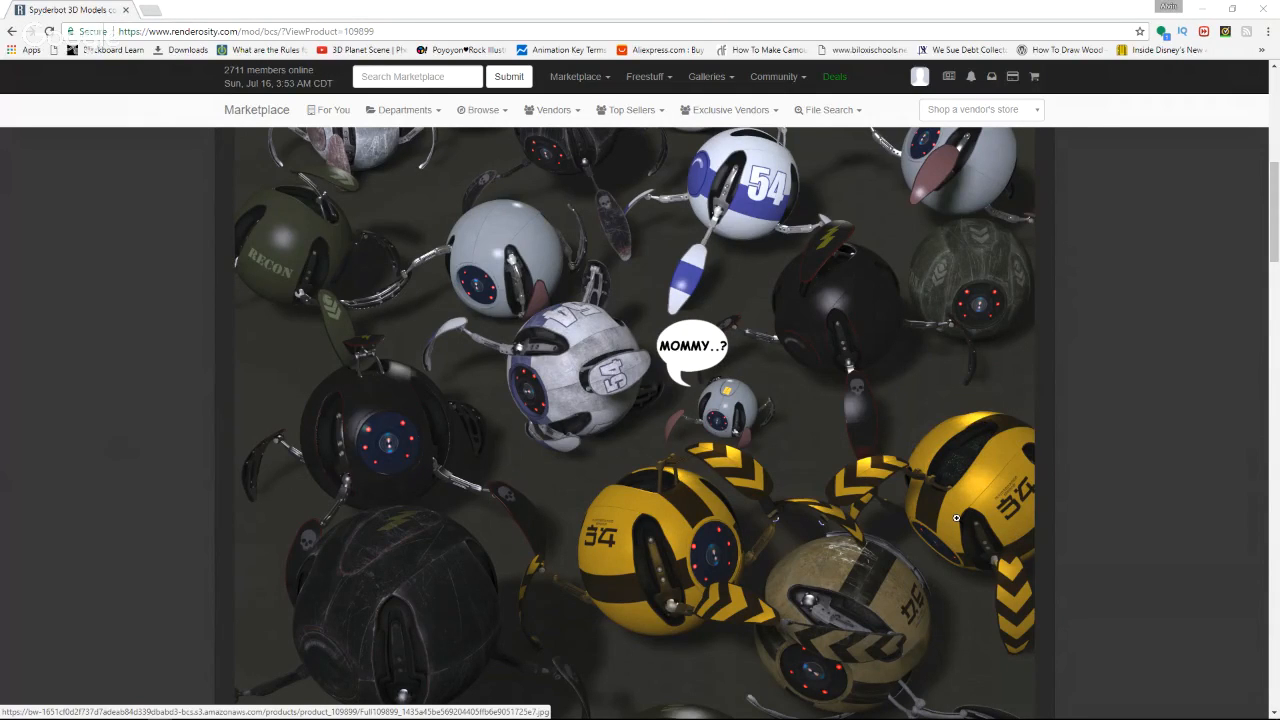
scroll(641, 557, "up", 2)
scroll(410, 302, "up", 1)
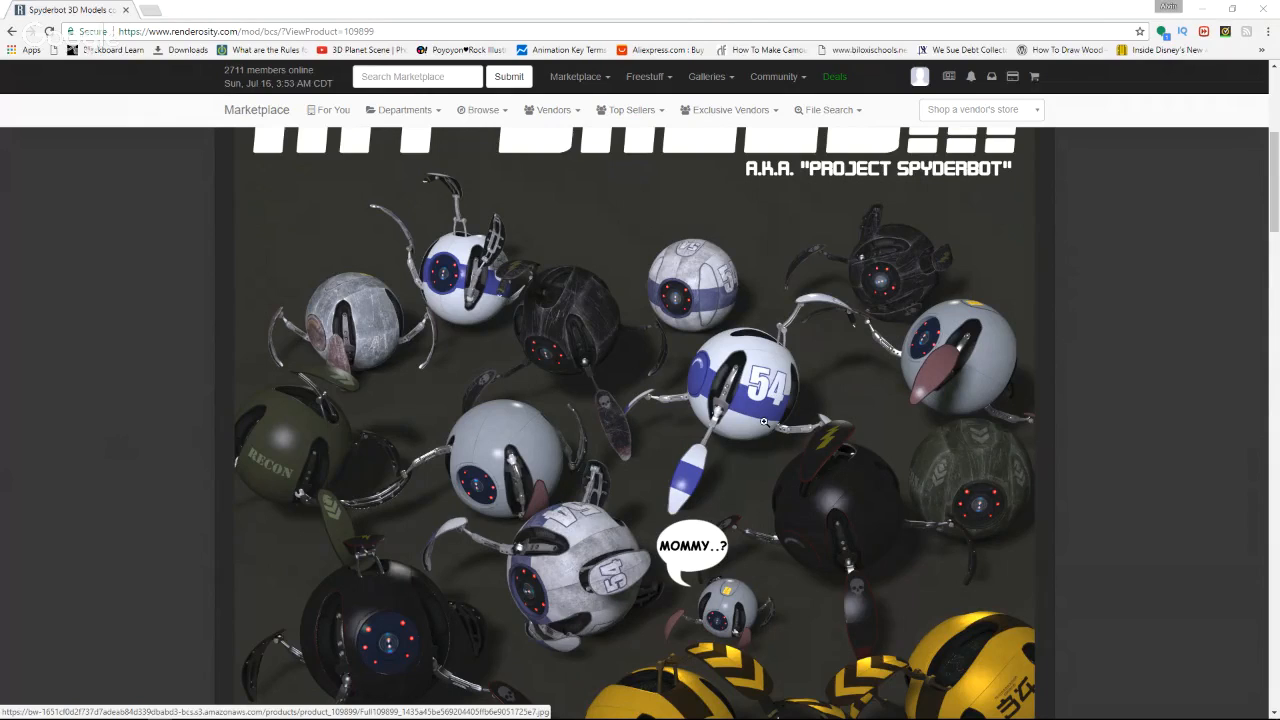
Examine the differently sized and posed robots around the small "Mommy..?" robot in the promo image.
scroll(762, 421, "down", 1)
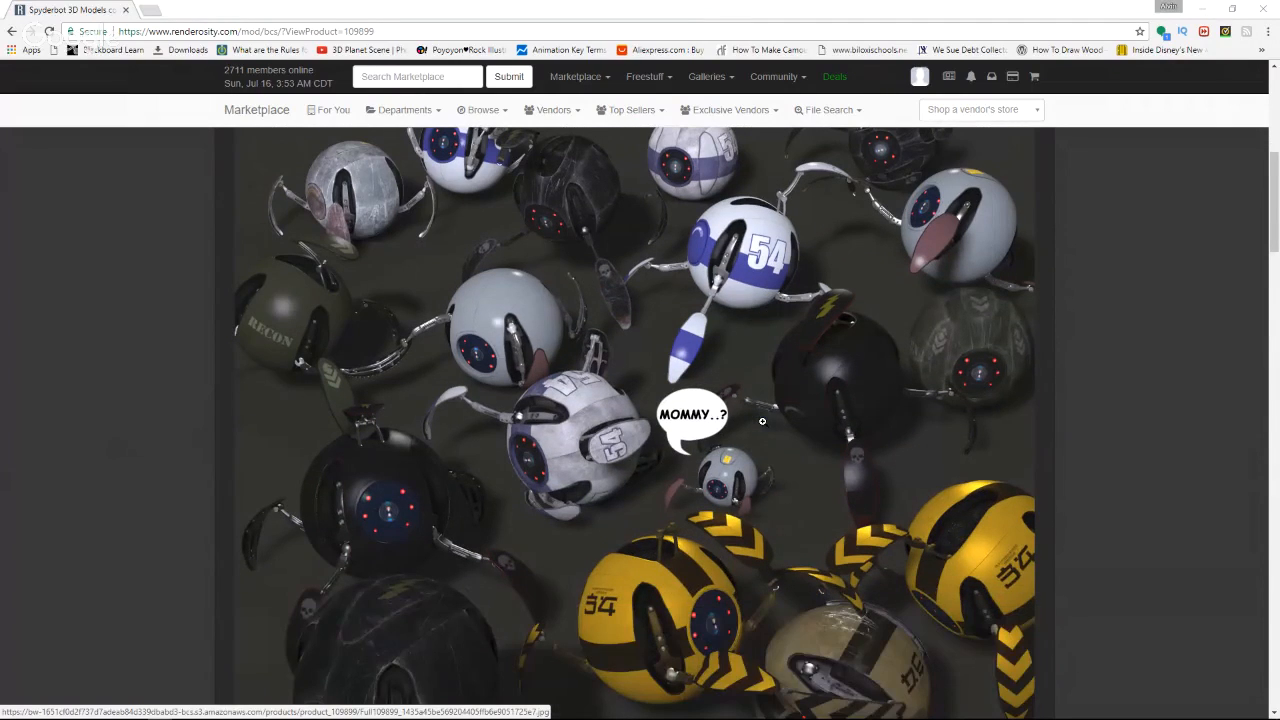
scroll(762, 421, "down", 2)
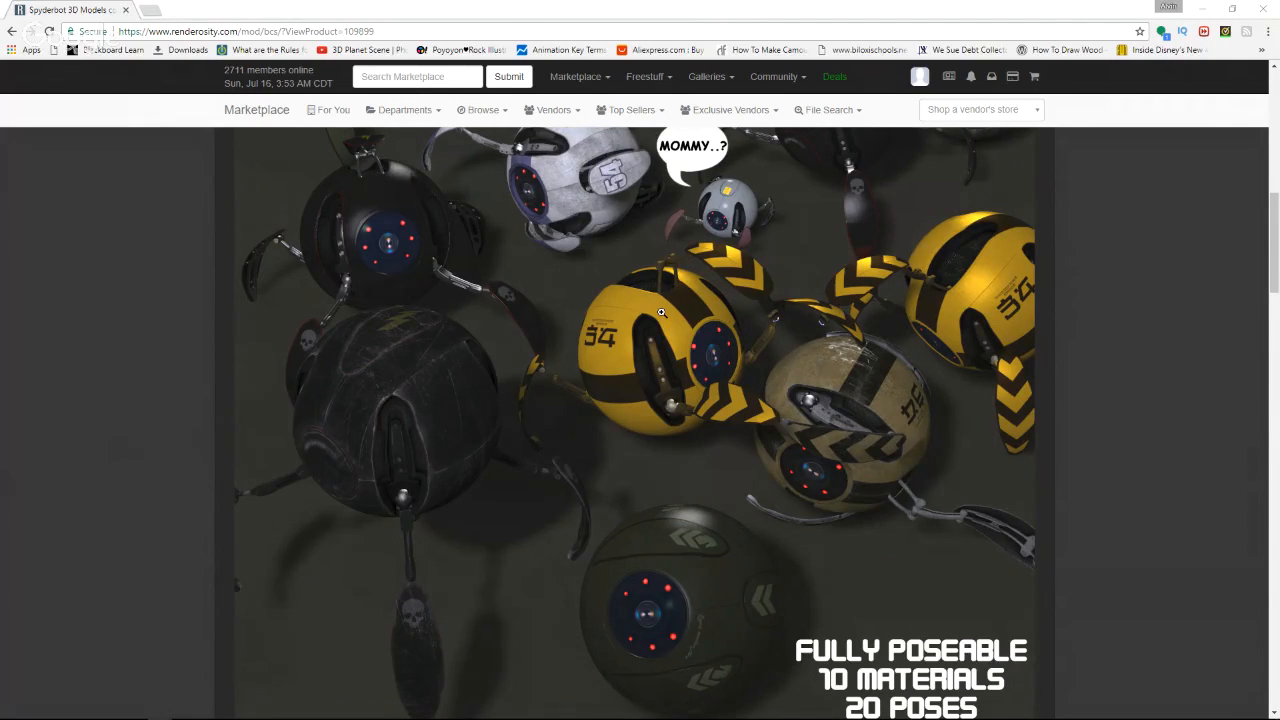
scroll(476, 372, "up", 3)
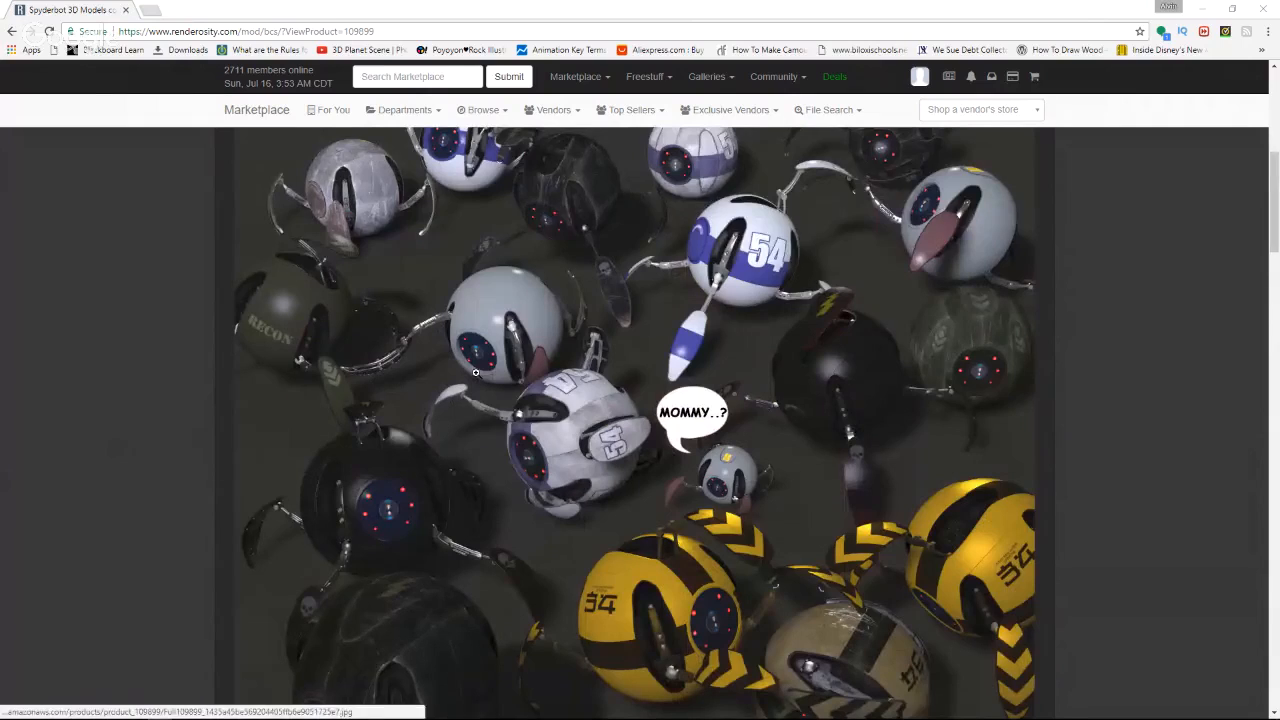
scroll(464, 545, "down", 2)
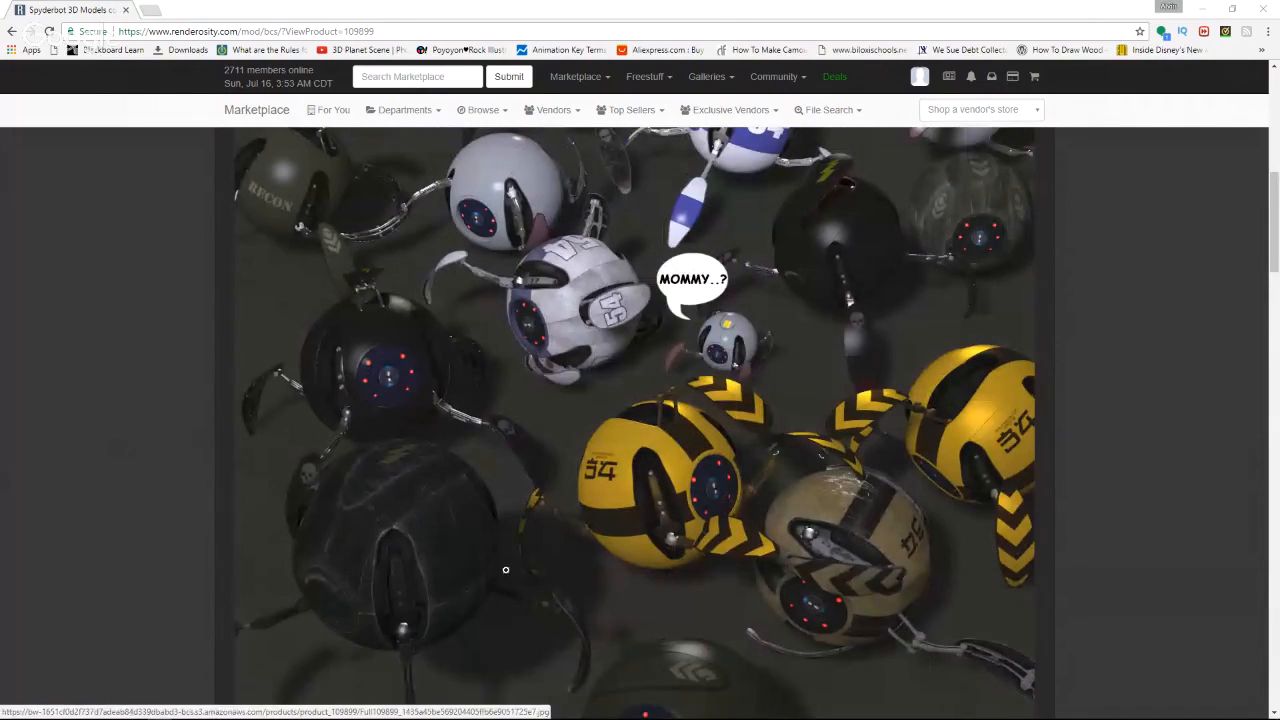
scroll(540, 550, "down", 2)
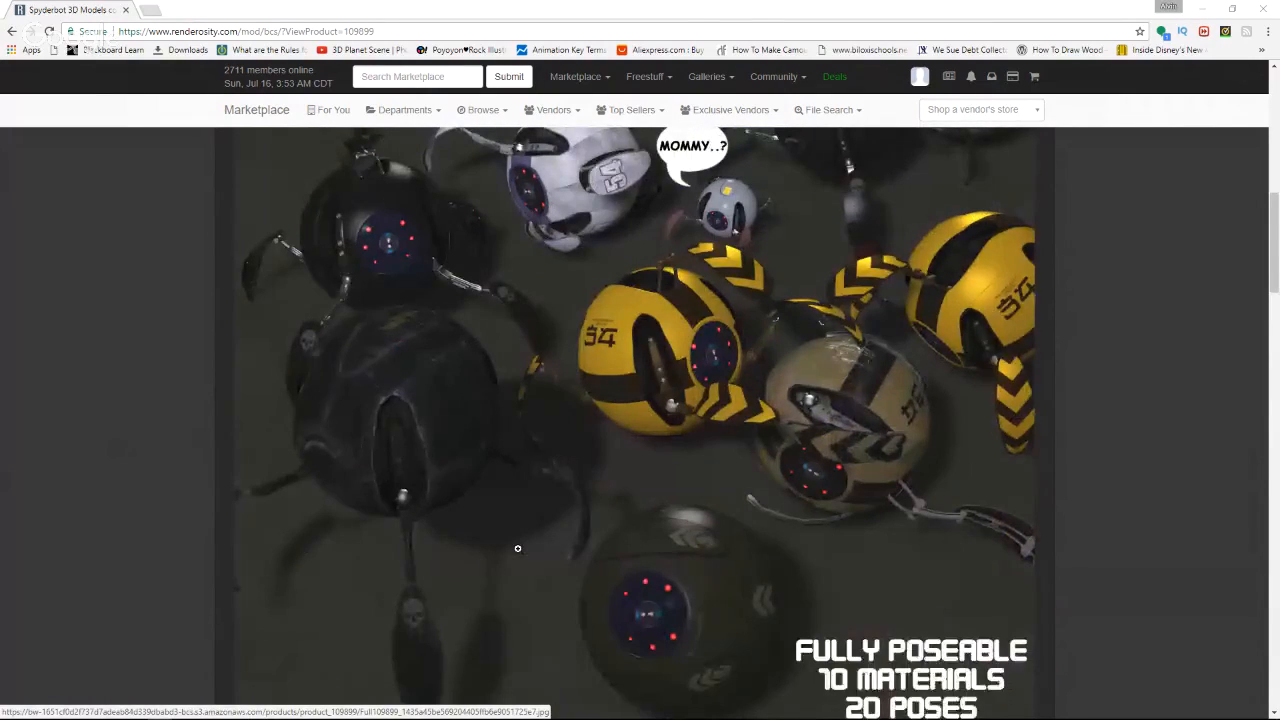
scroll(517, 548, "up", 4)
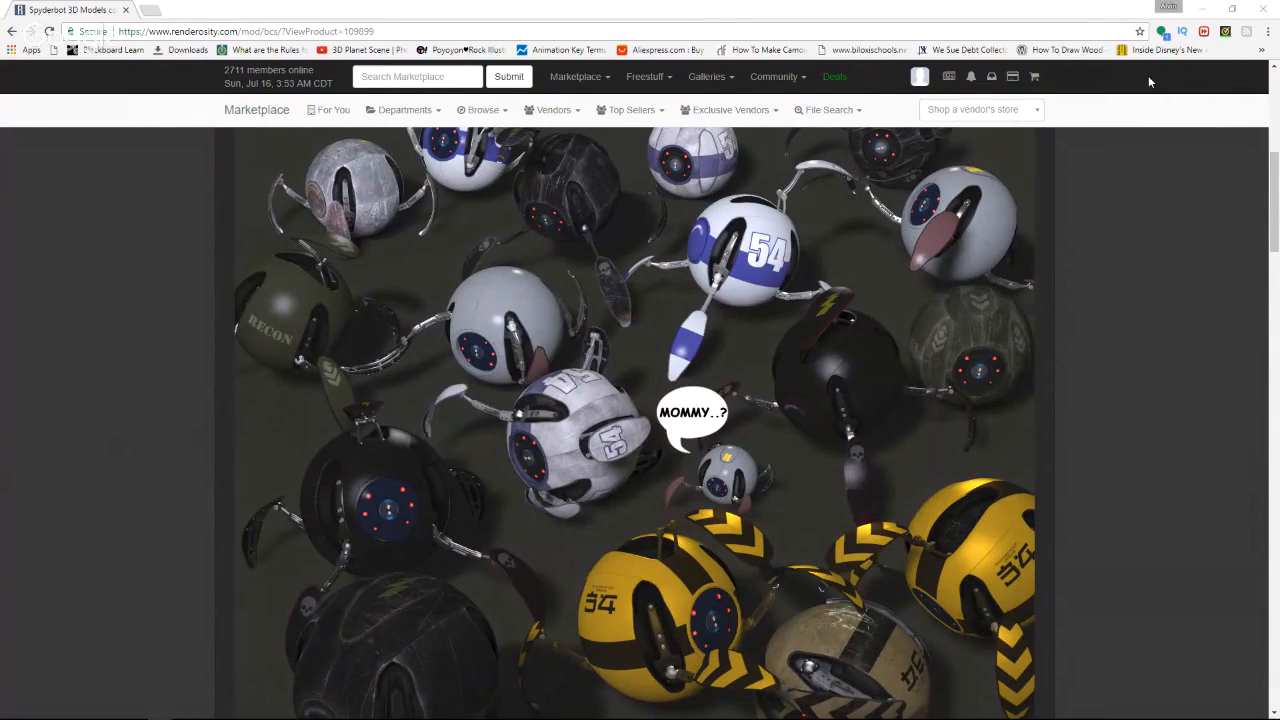
Switch from the browser to iClone 7 Pro and maximize its window.
left_click(1196, 13)
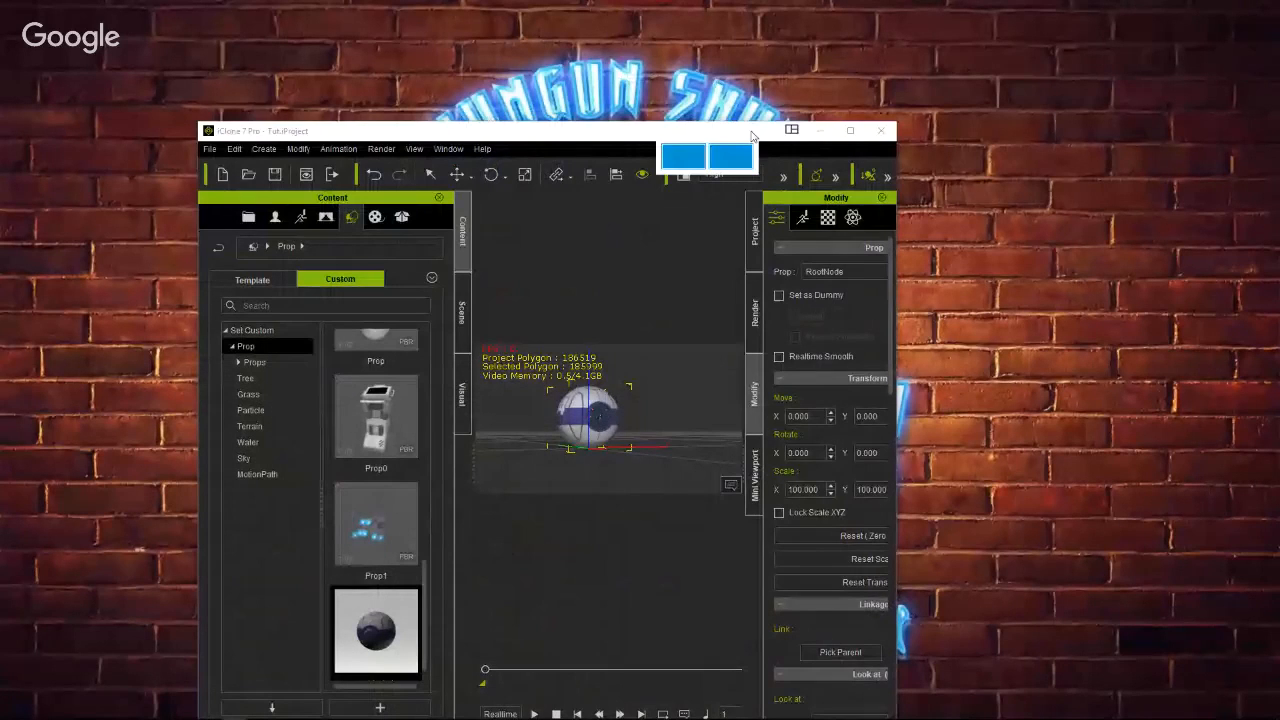
double_click(609, 138)
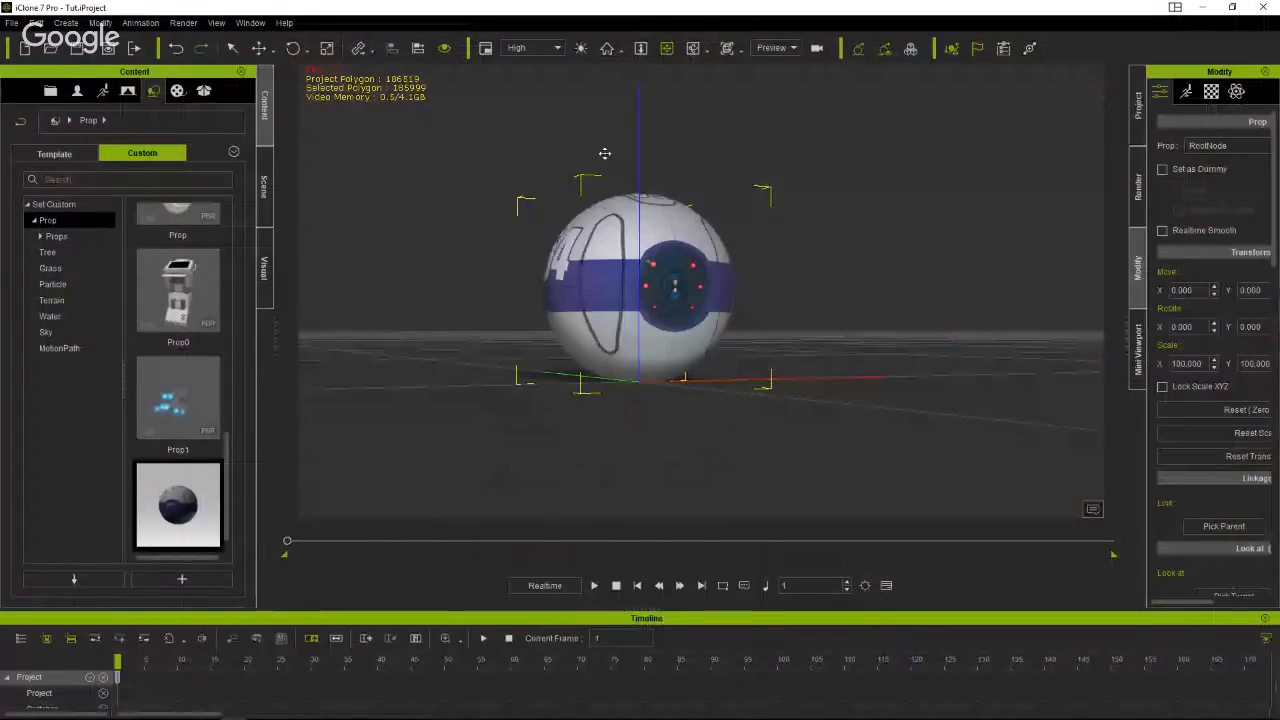
Examine the context commands for the spiderbot prop, including the Attach options, and dismiss them.
right_click(642, 342)
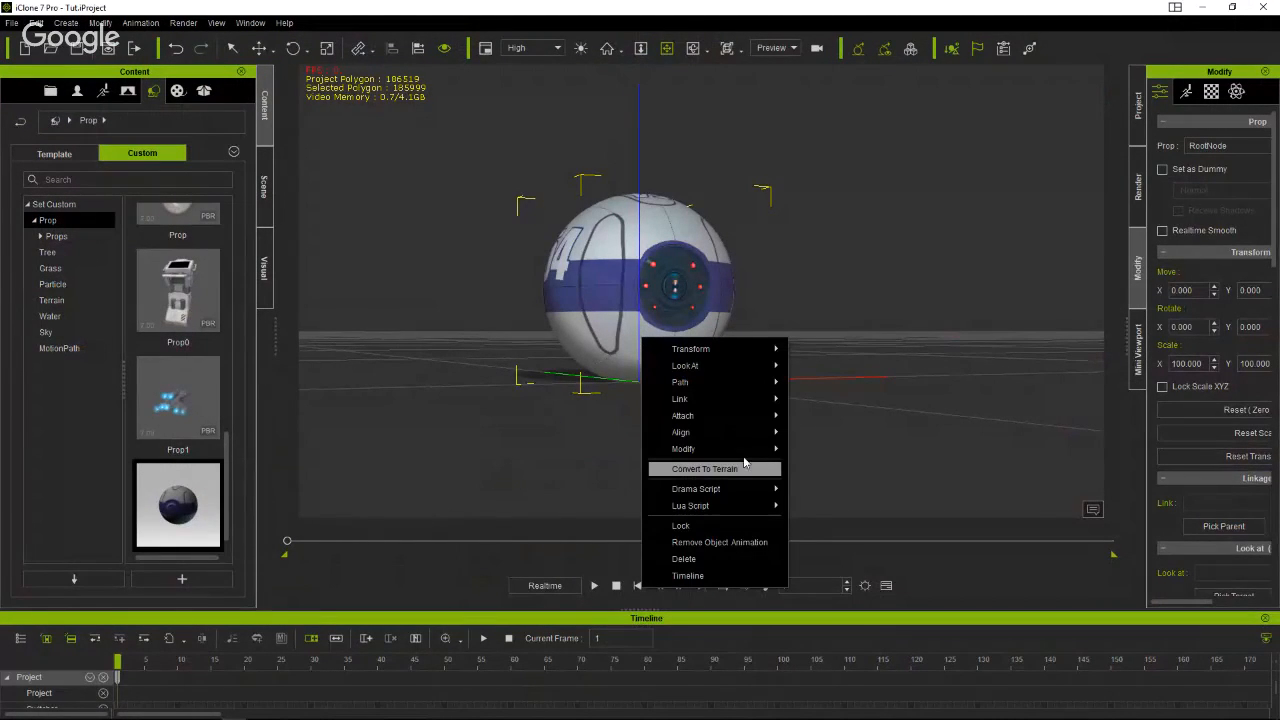
mouse_move(703, 415)
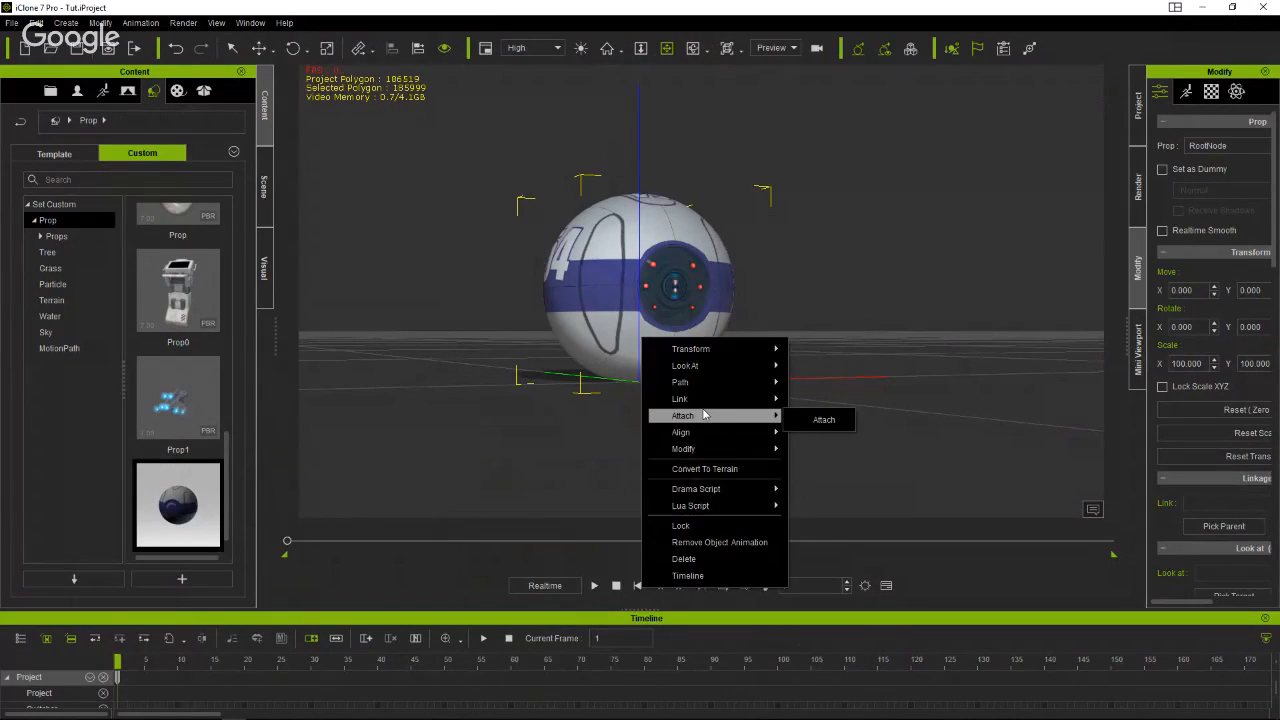
left_click(619, 274)
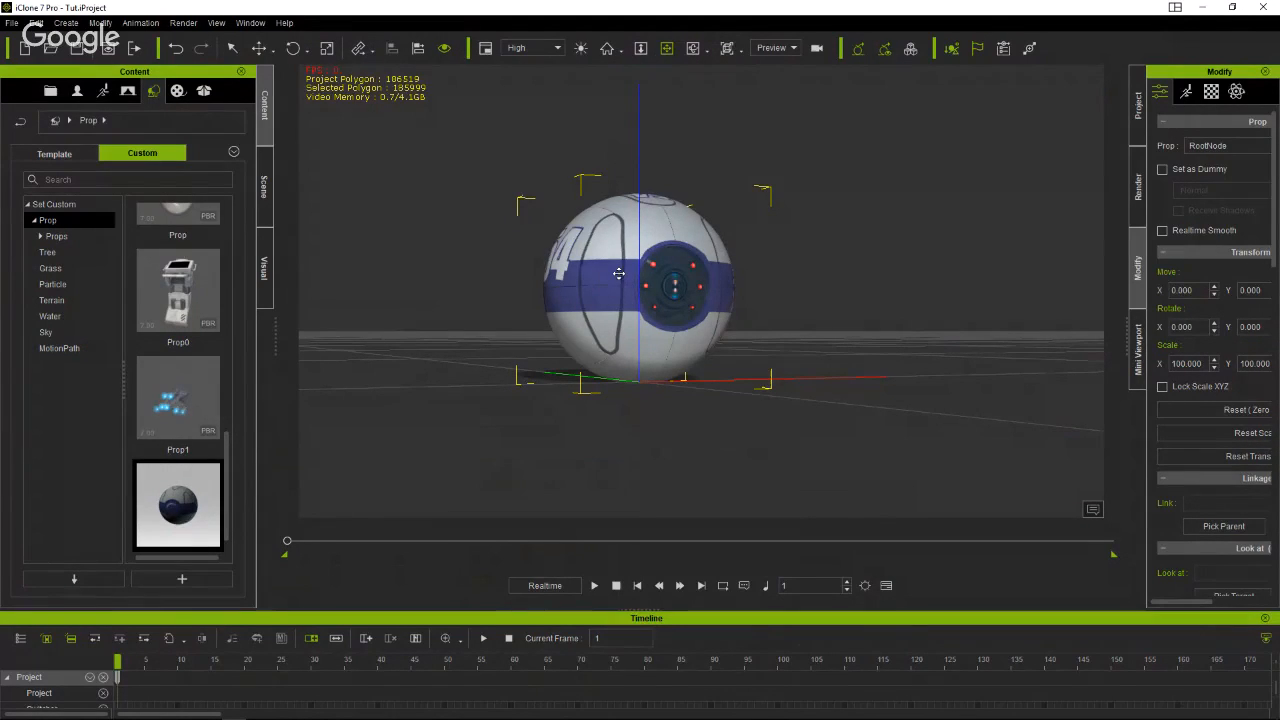
right_click(660, 236)
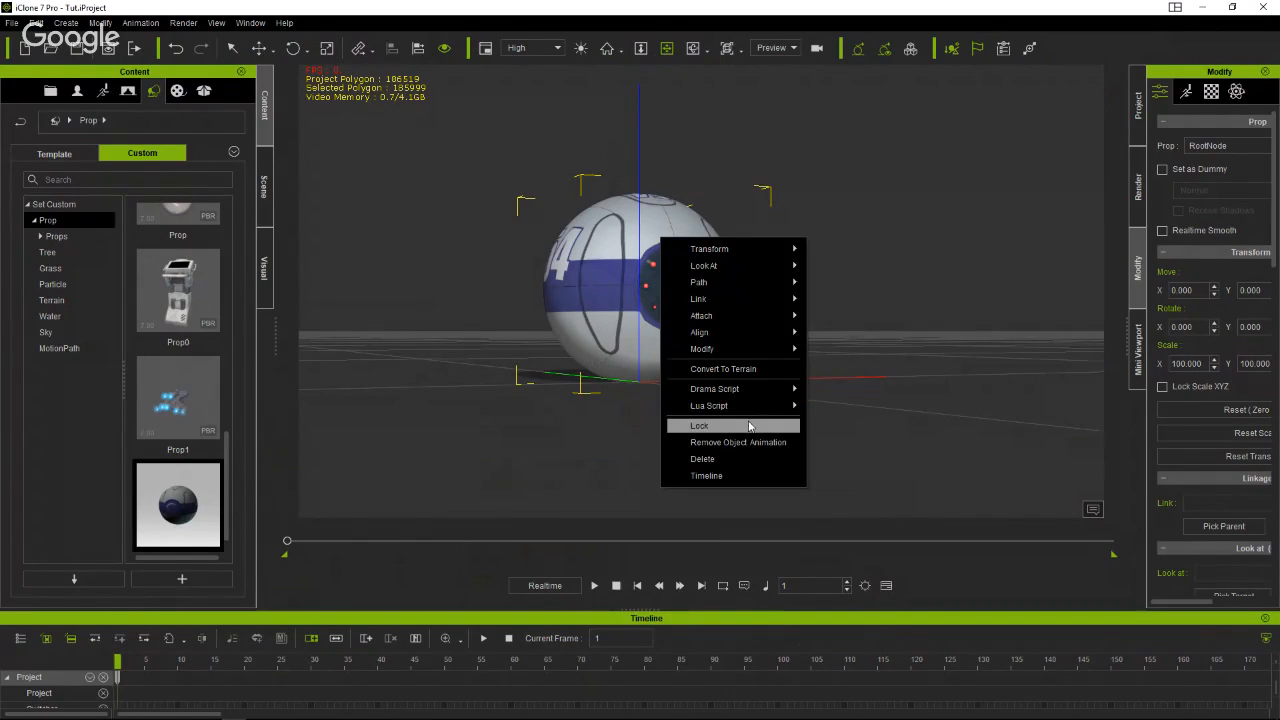
left_click(935, 421)
Undo the placement of the spiderbot prop and redo it.
key("ctrl+z")
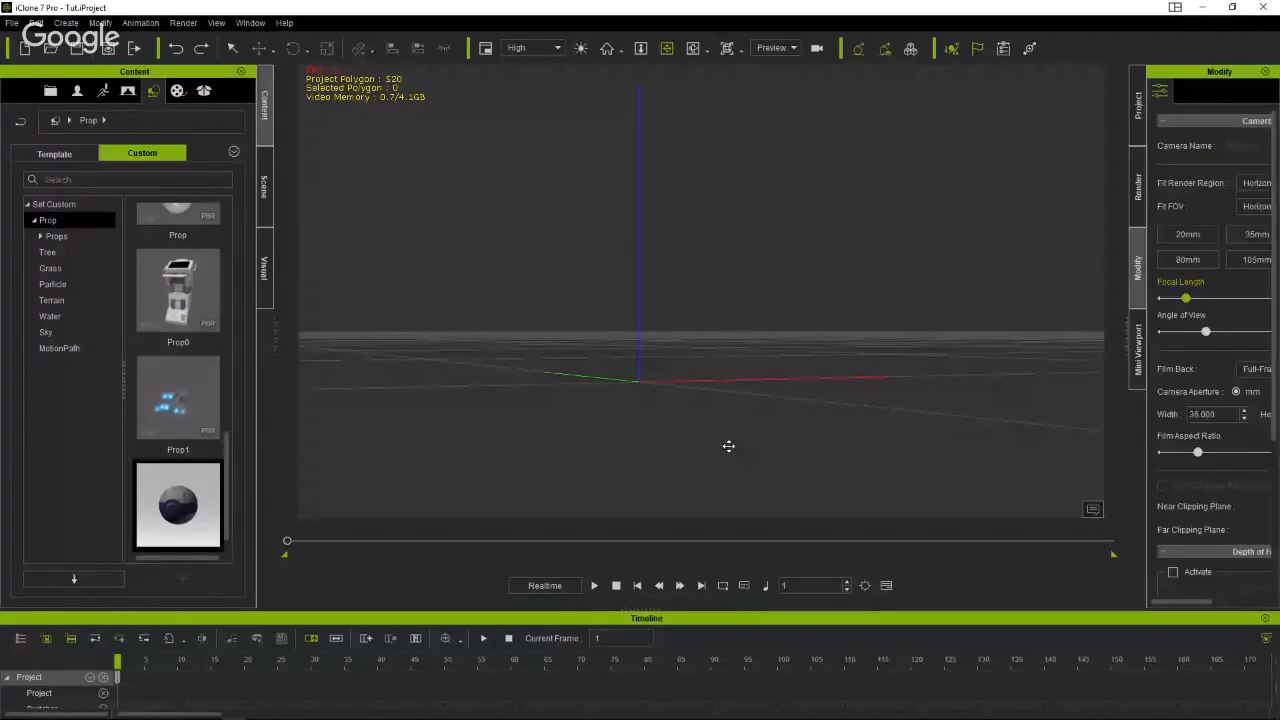
key("ctrl+y")
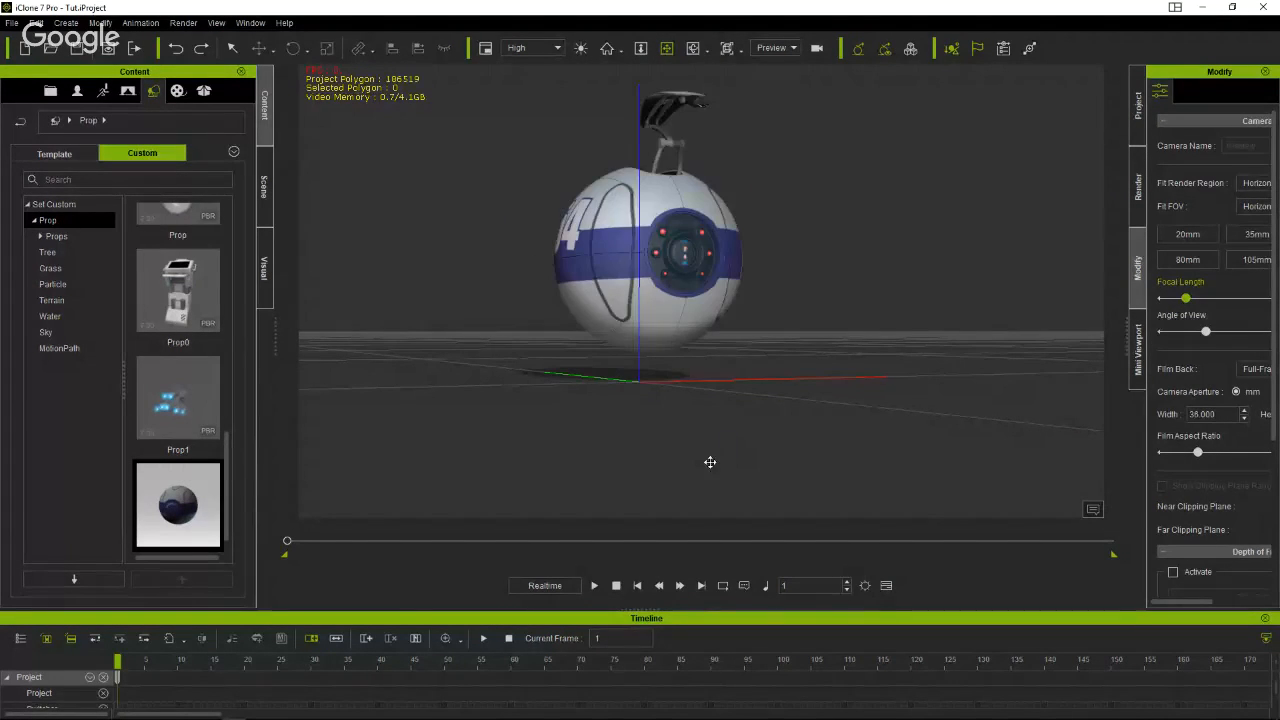
Select the spiderbot prop and examine the animations available under its Perform commands.
mouse_move(287, 541)
left_mouse_down()
mouse_move(707, 558)
mouse_move(287, 560)
left_mouse_up()
right_click(633, 277)
mouse_move(695, 286)
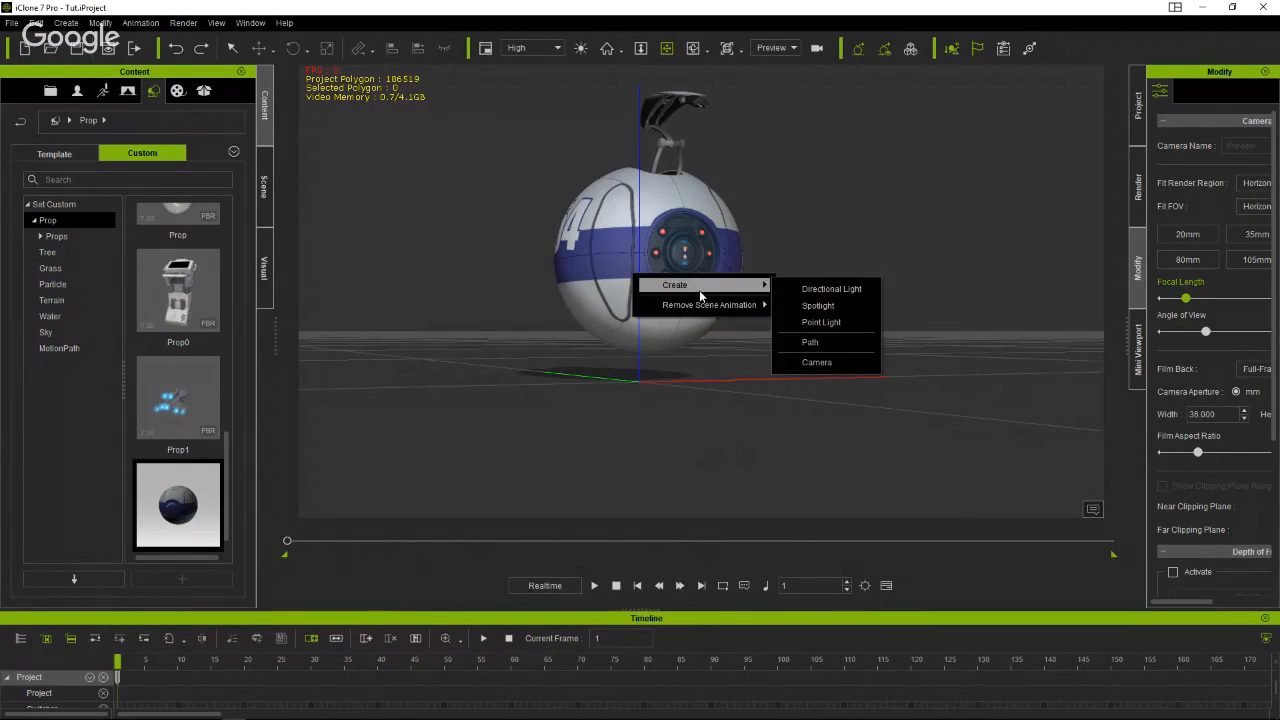
left_click(624, 237)
left_click(625, 235)
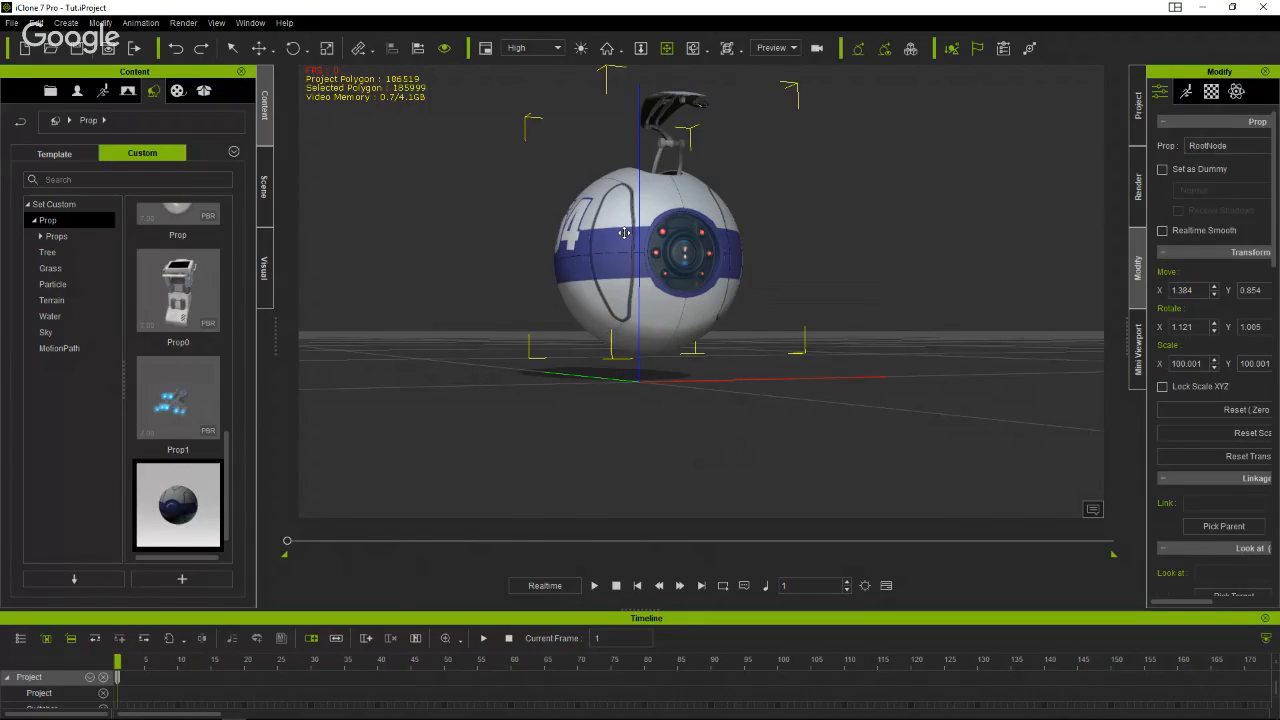
right_click(657, 207)
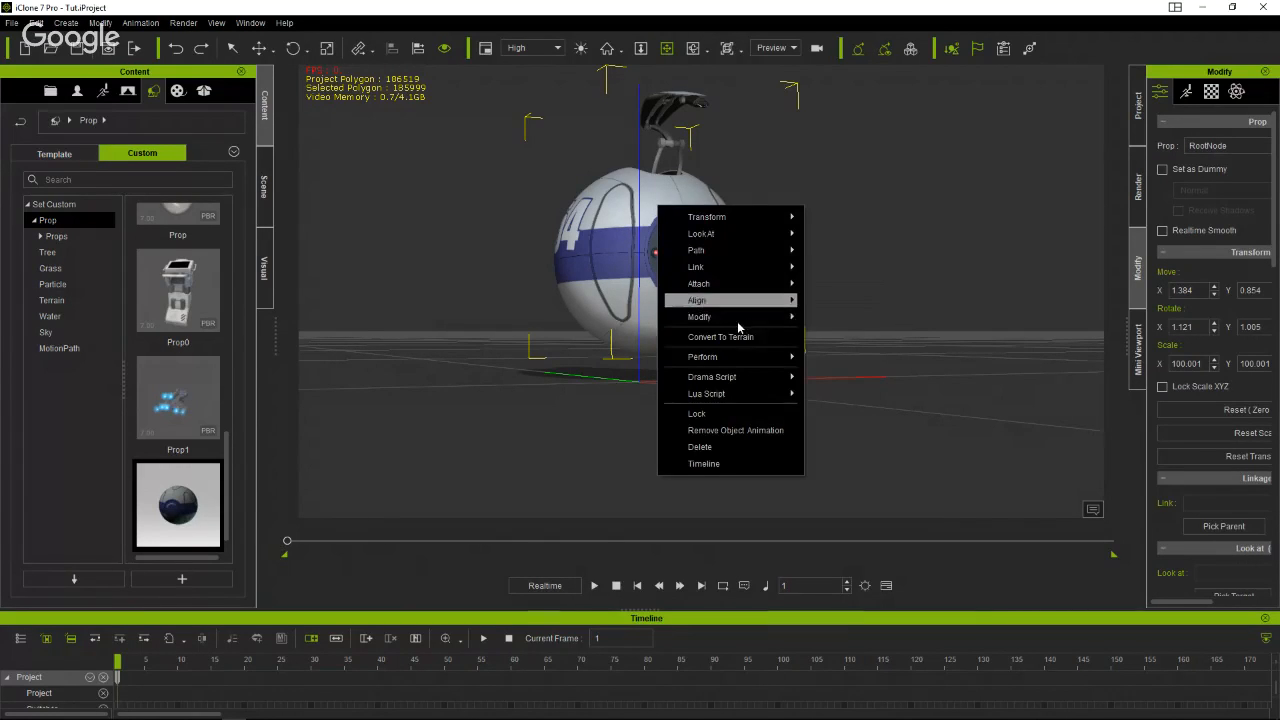
mouse_move(740, 359)
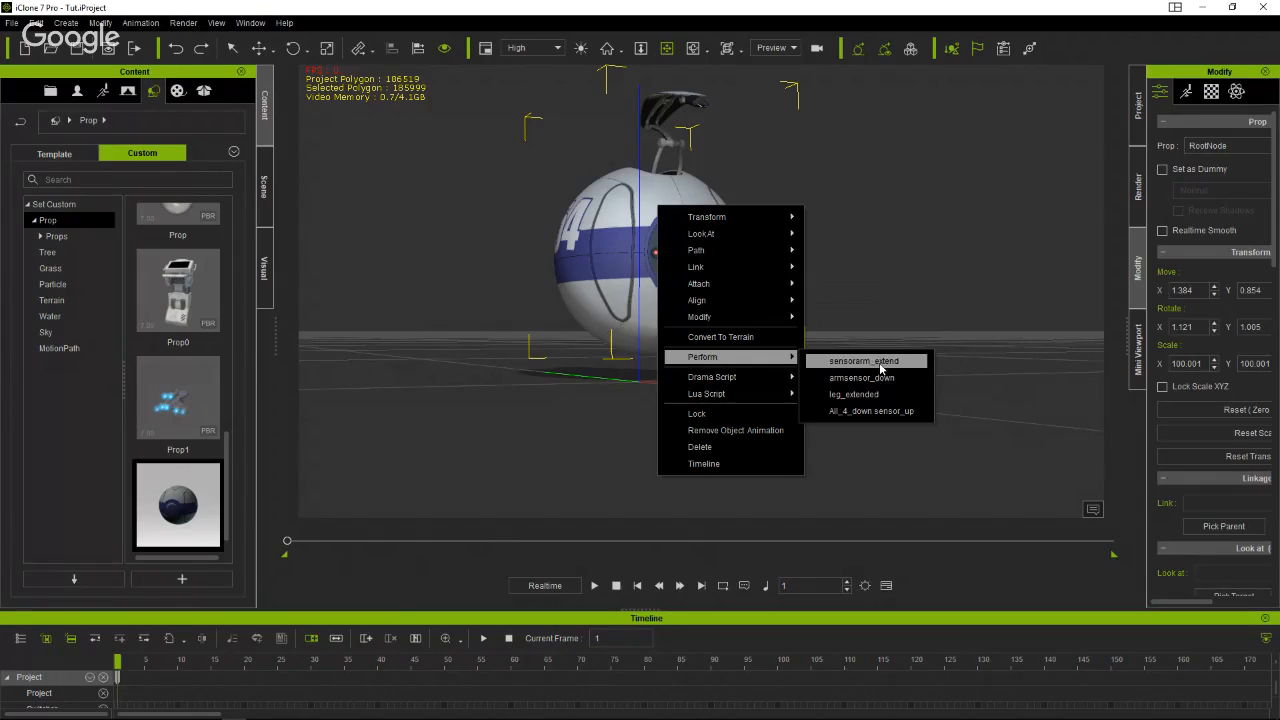
left_click(875, 414)
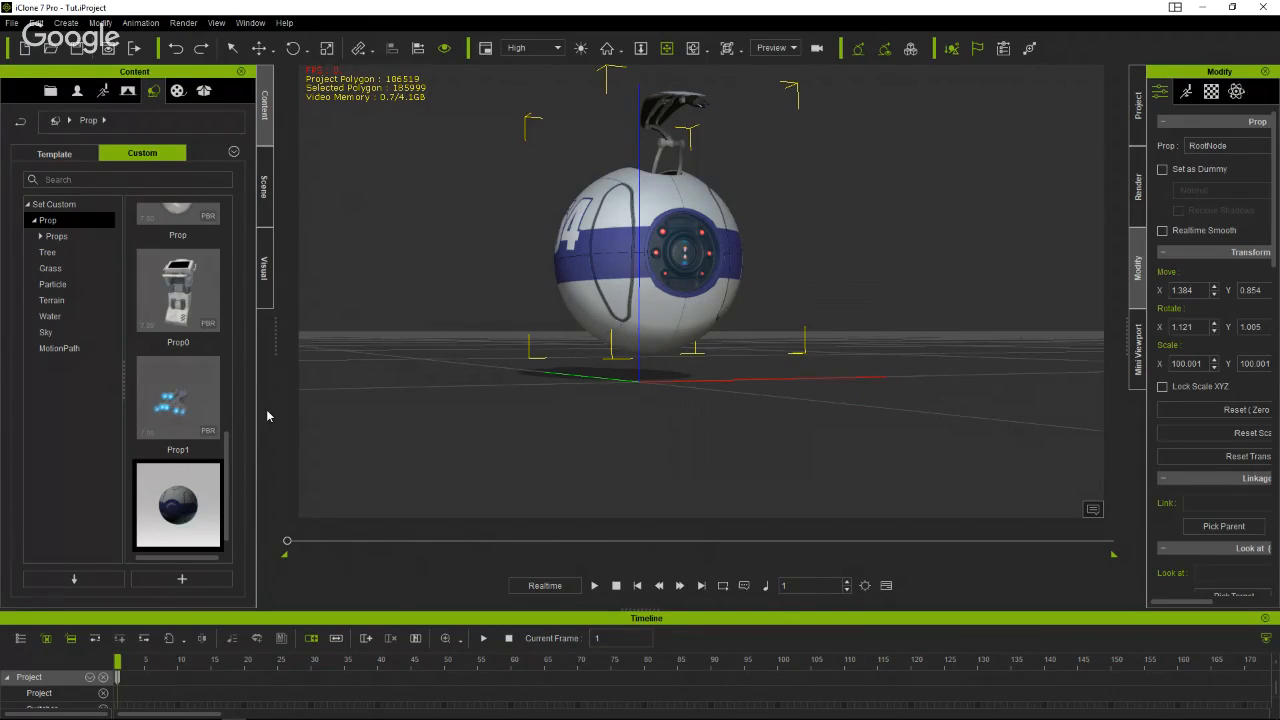
scroll(231, 469, "down", 1)
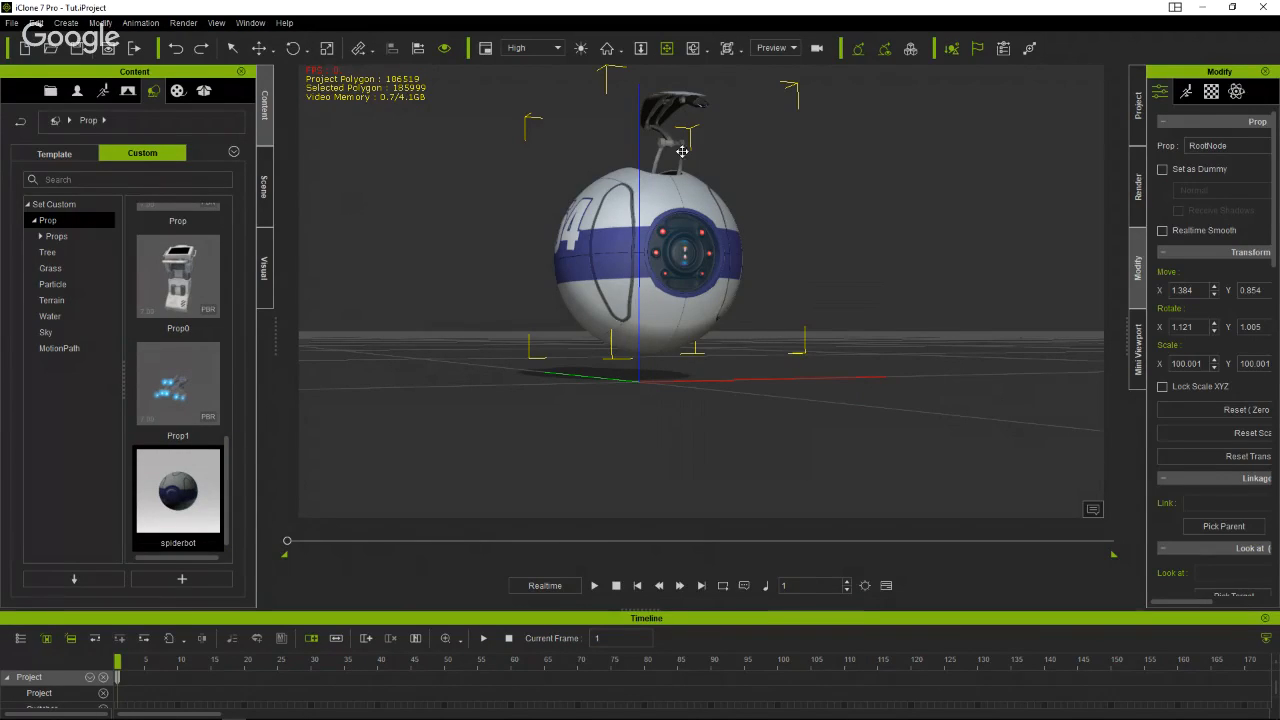
Perform the armsensor_down animation on the spiderbot prop.
right_click(647, 212)
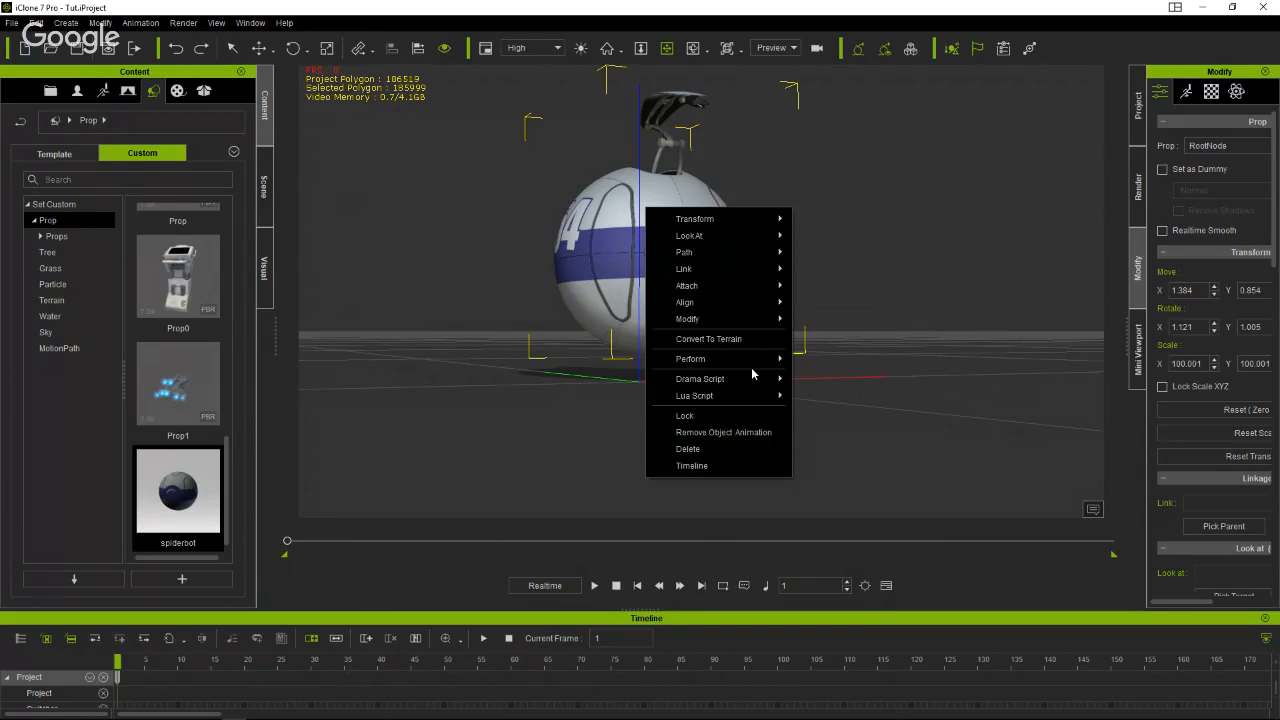
mouse_move(755, 360)
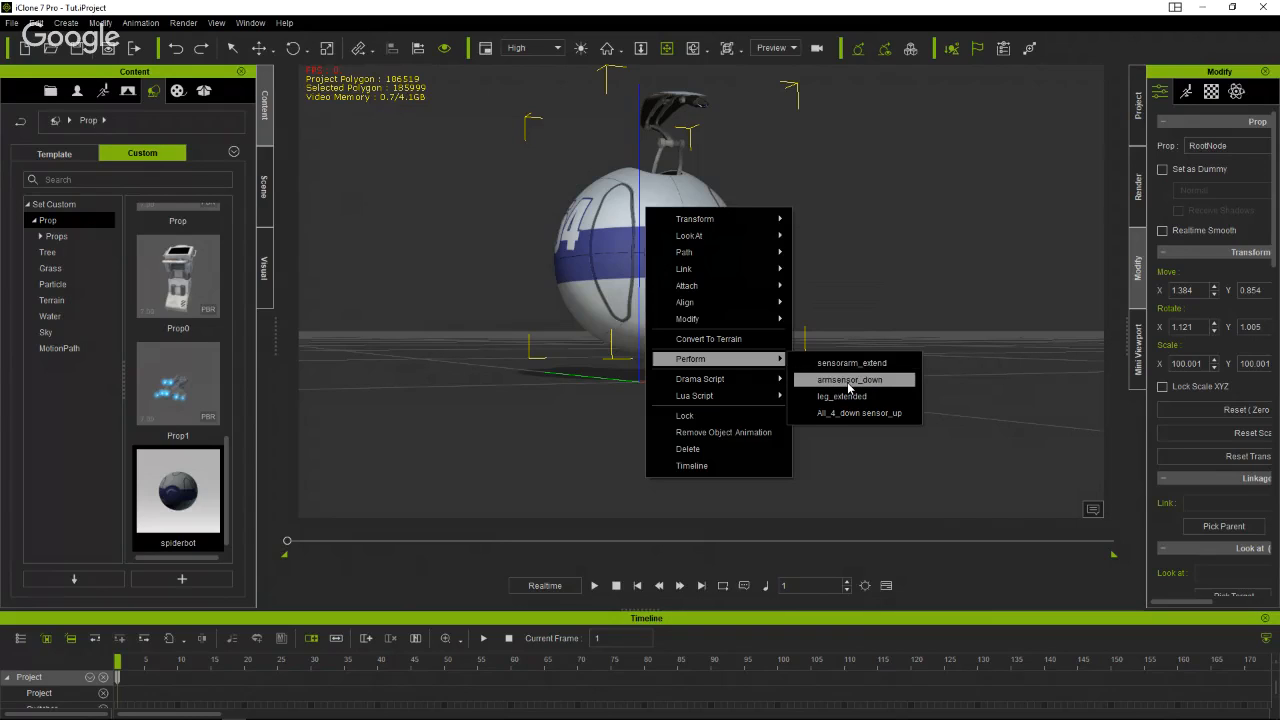
left_click(853, 380)
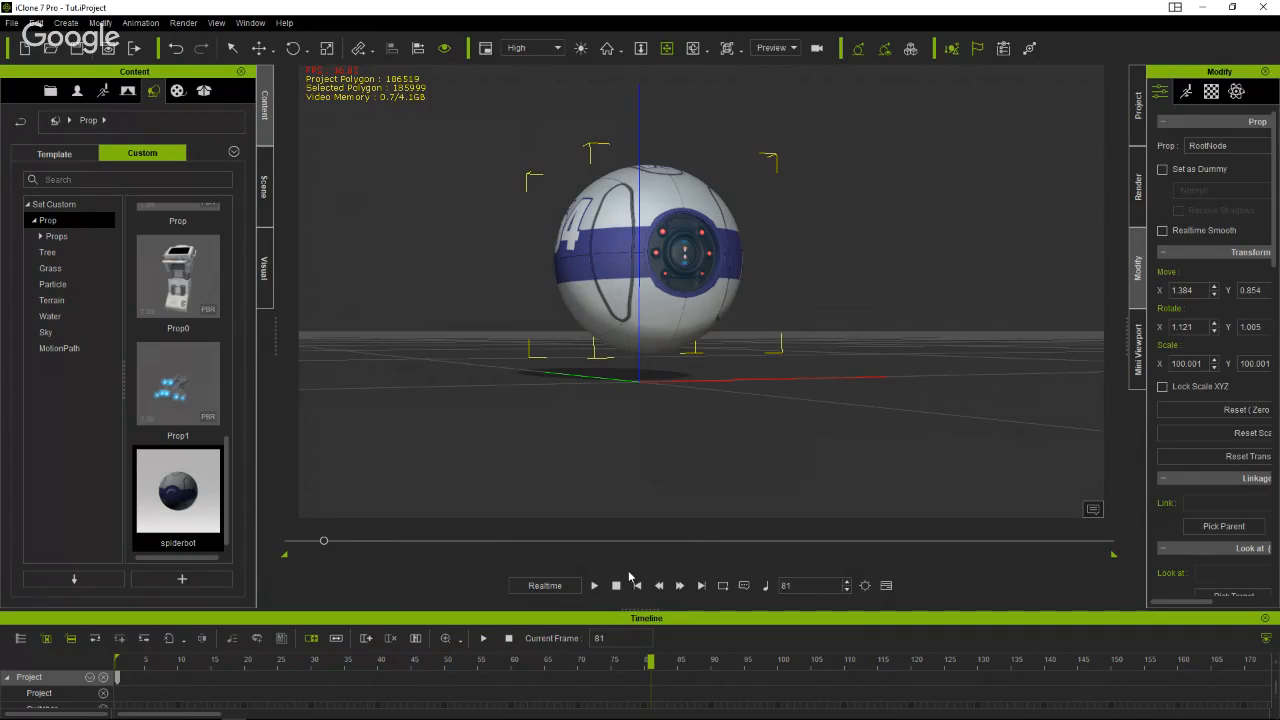
Perform the sensorarm_extend animation on the spiderbot prop and return the playhead to the first frame.
right_click(698, 207)
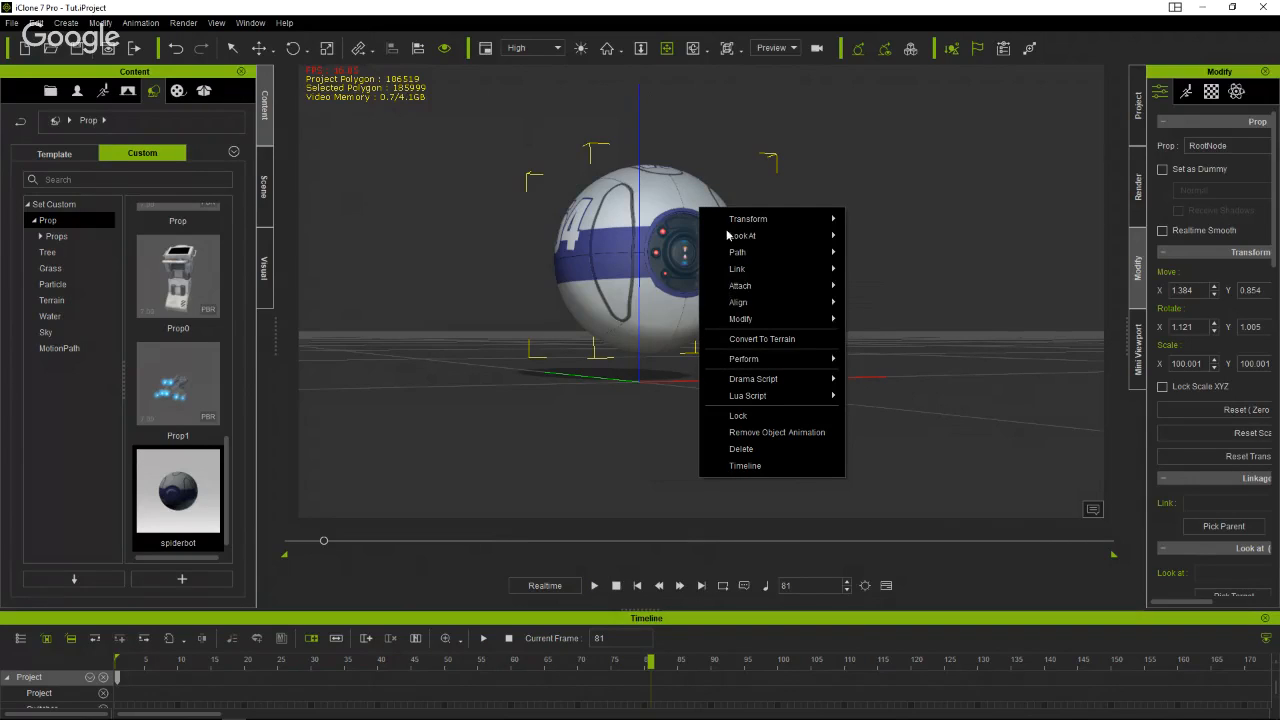
mouse_move(823, 365)
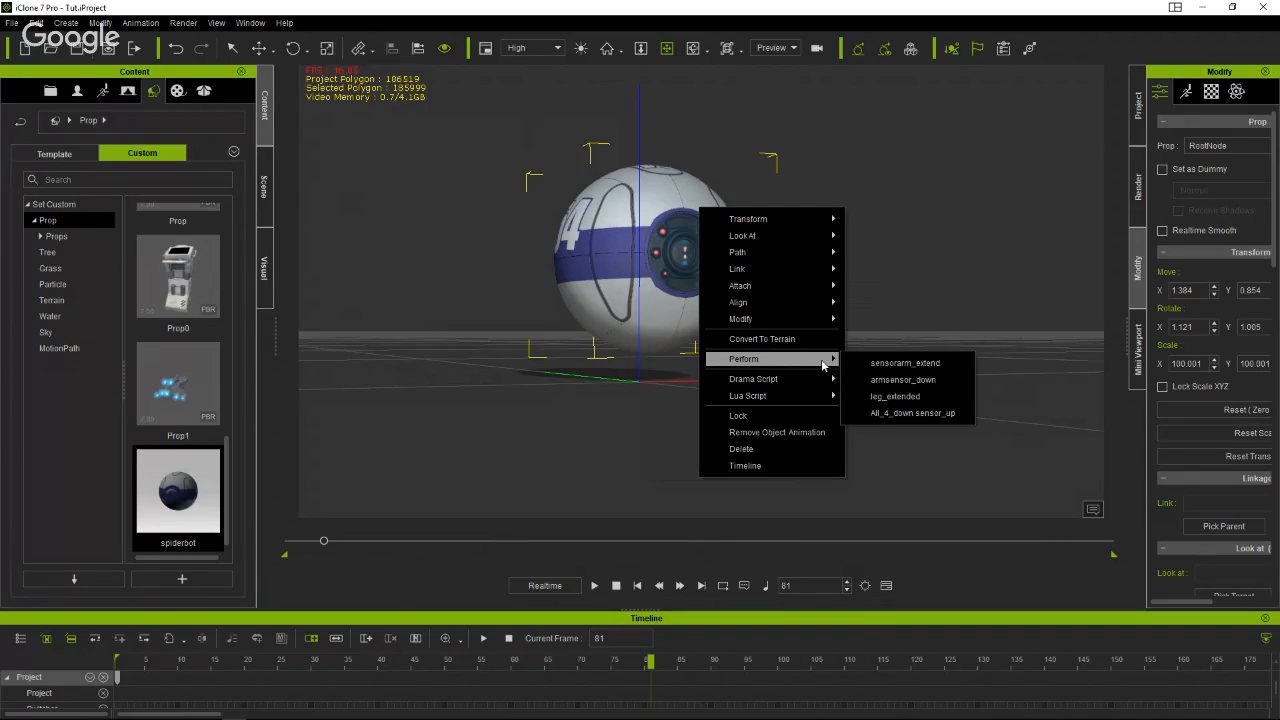
left_click(905, 363)
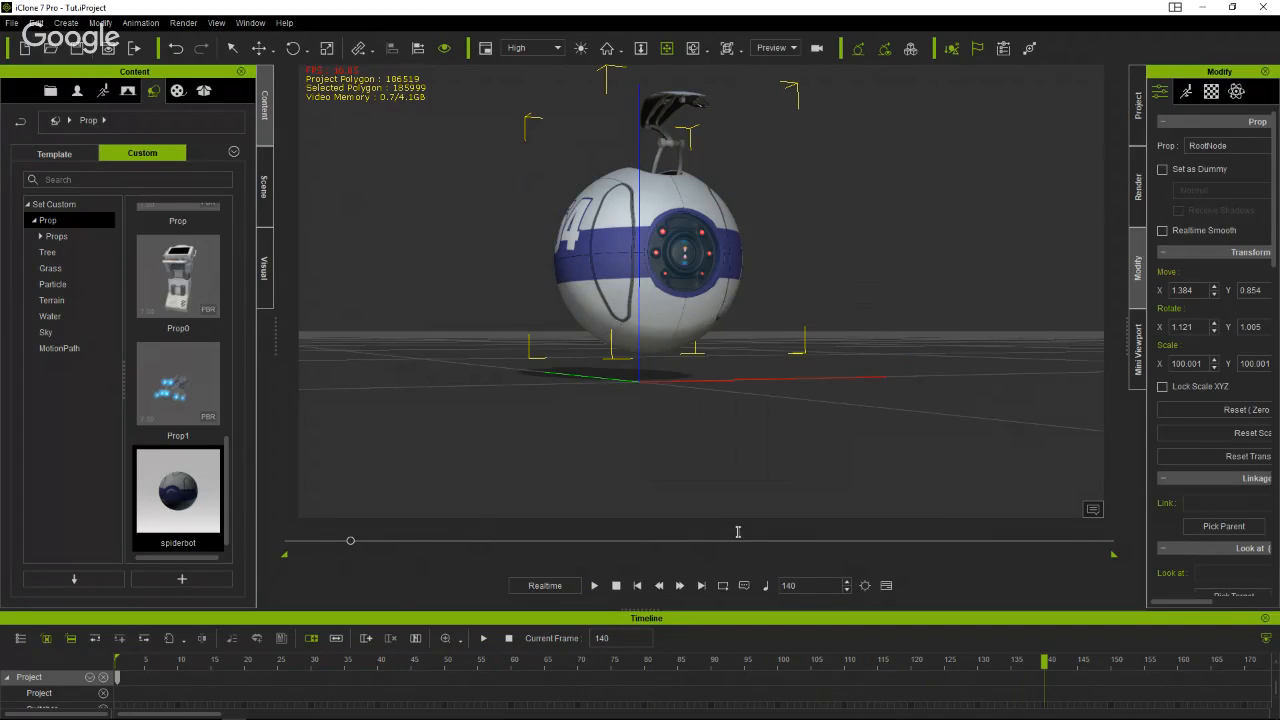
left_click_drag(351, 540, 287, 541)
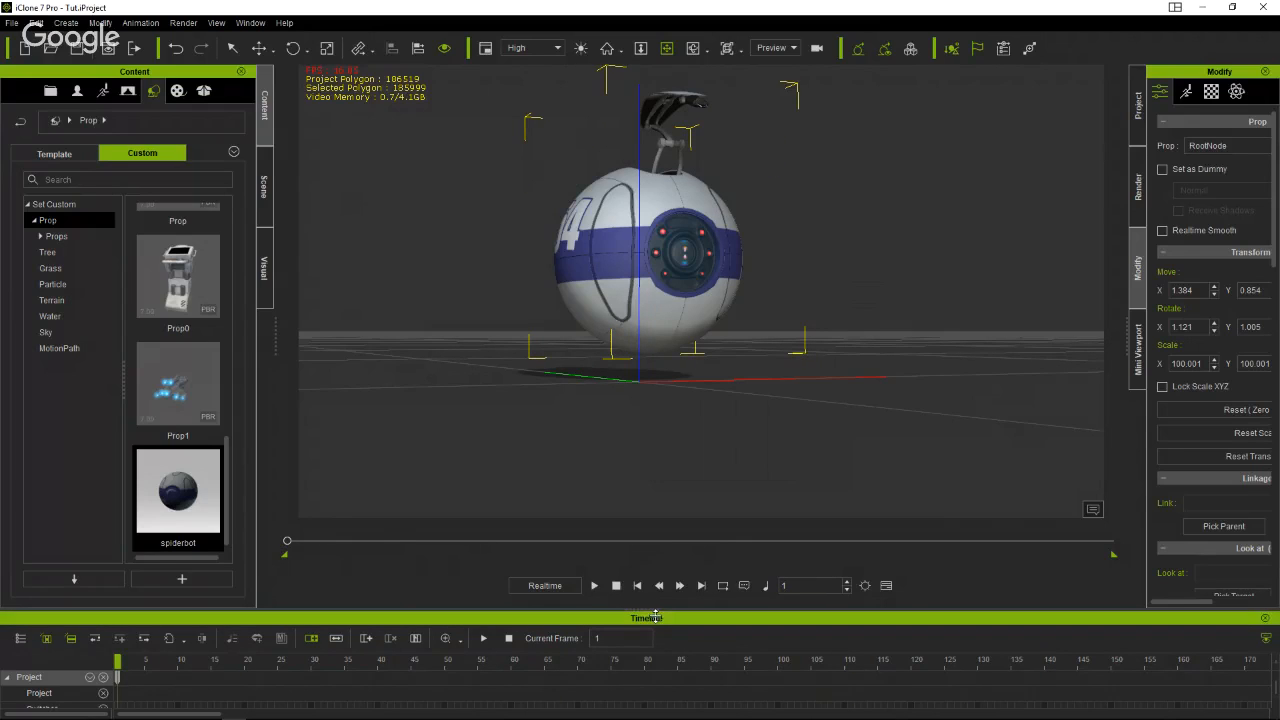
Enlarge the timeline and show the Animation and Animation Layer tracks for RootNode.
left_click_drag(655, 618, 634, 300)
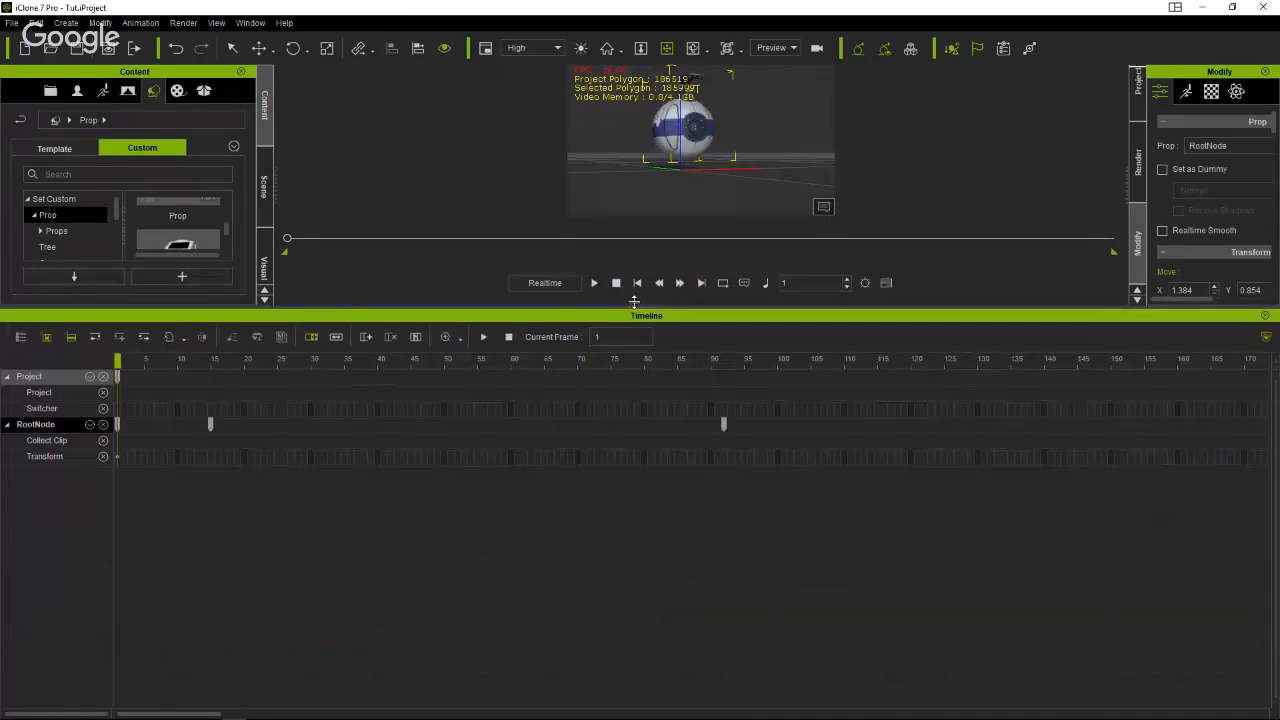
left_click(90, 428)
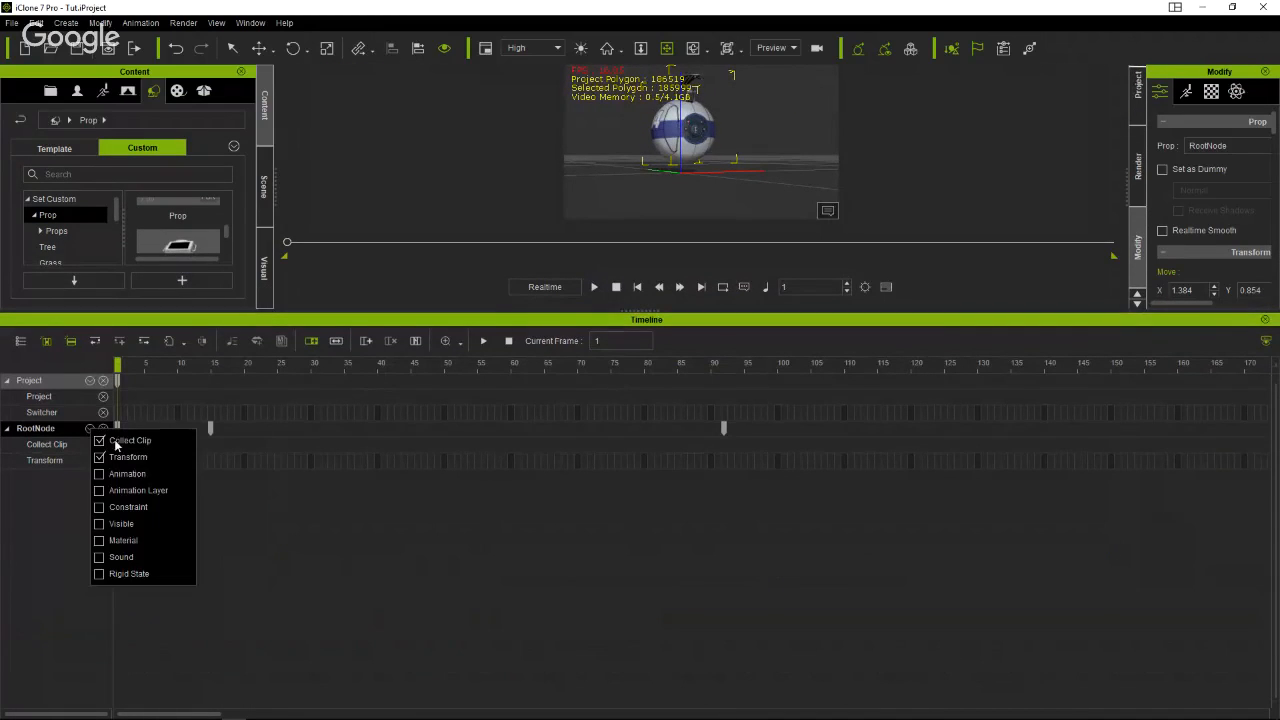
left_click(120, 474)
left_click(120, 491)
left_click(493, 604)
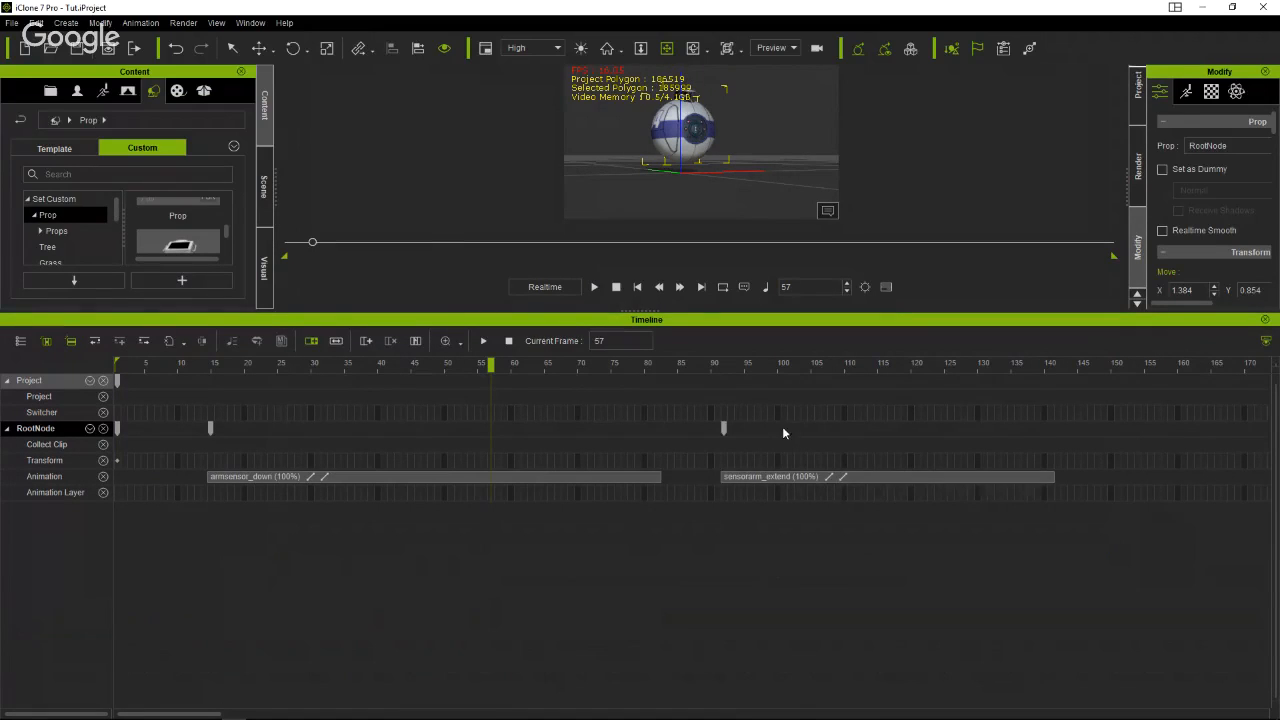
Delete the armsensor_down and sensorarm_extend clips from RootNode in the timeline.
left_click_drag(784, 427, 211, 463)
left_click(210, 430)
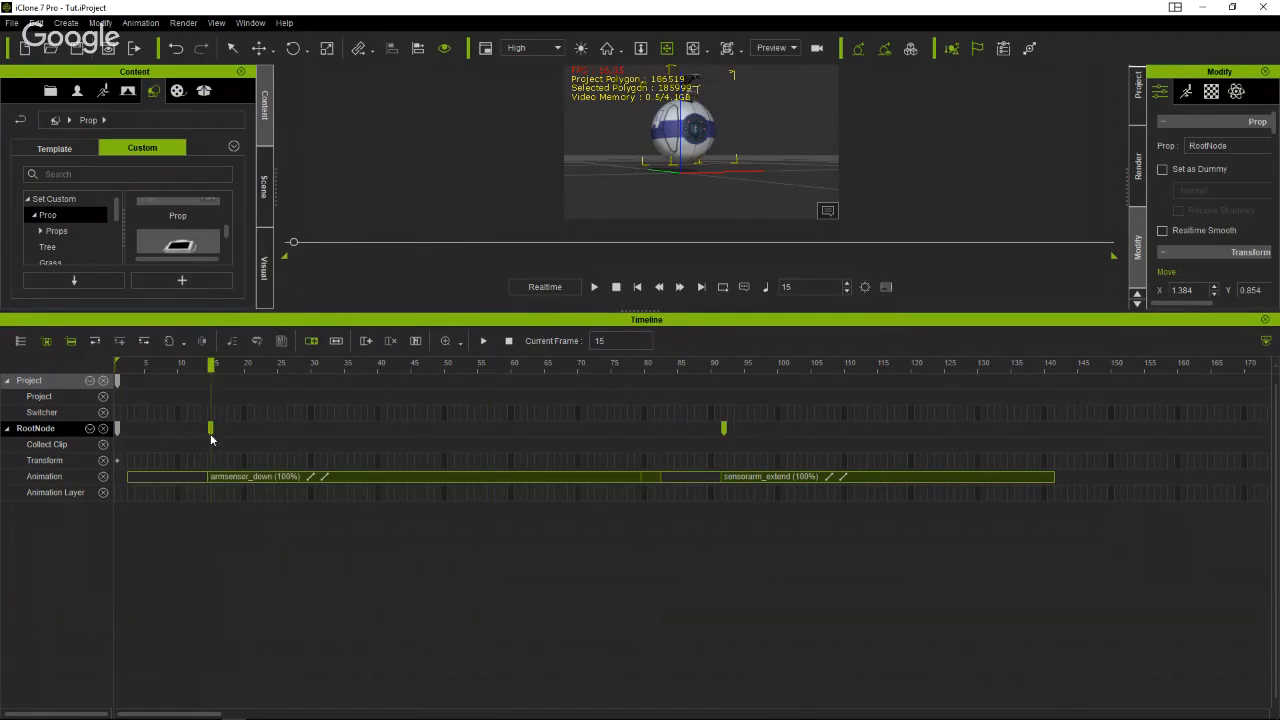
right_click(212, 433)
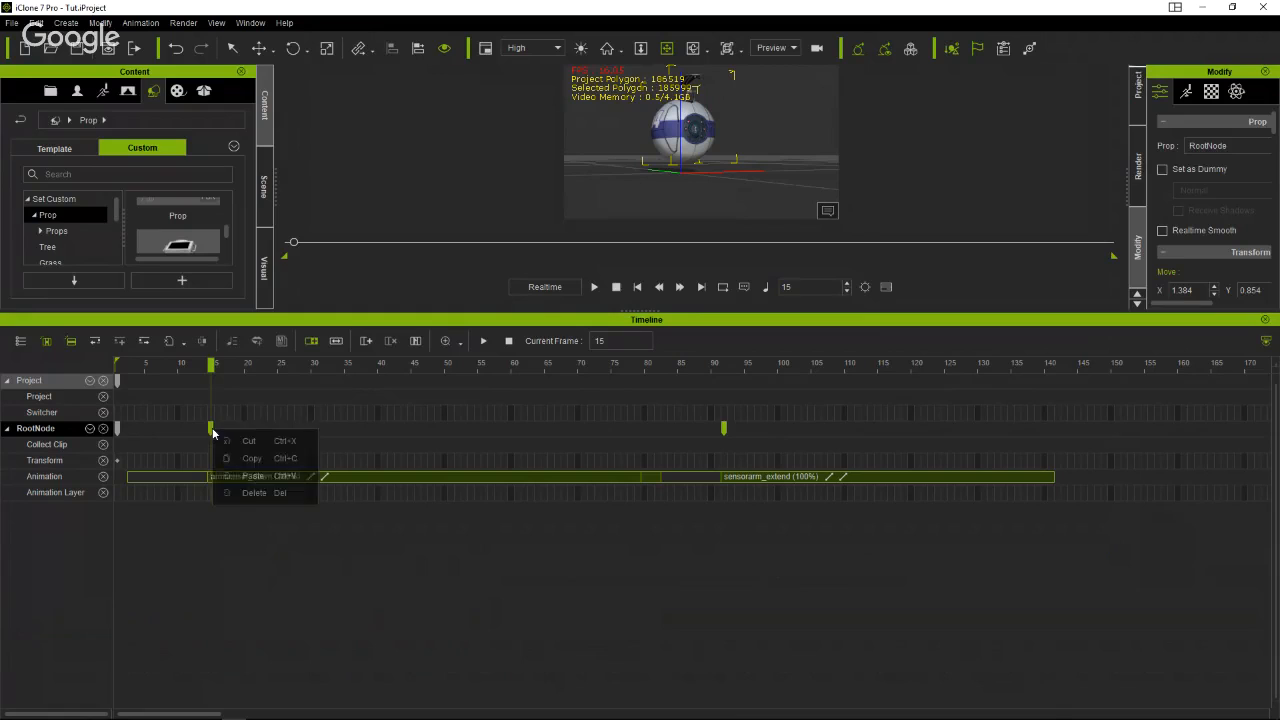
left_click(253, 493)
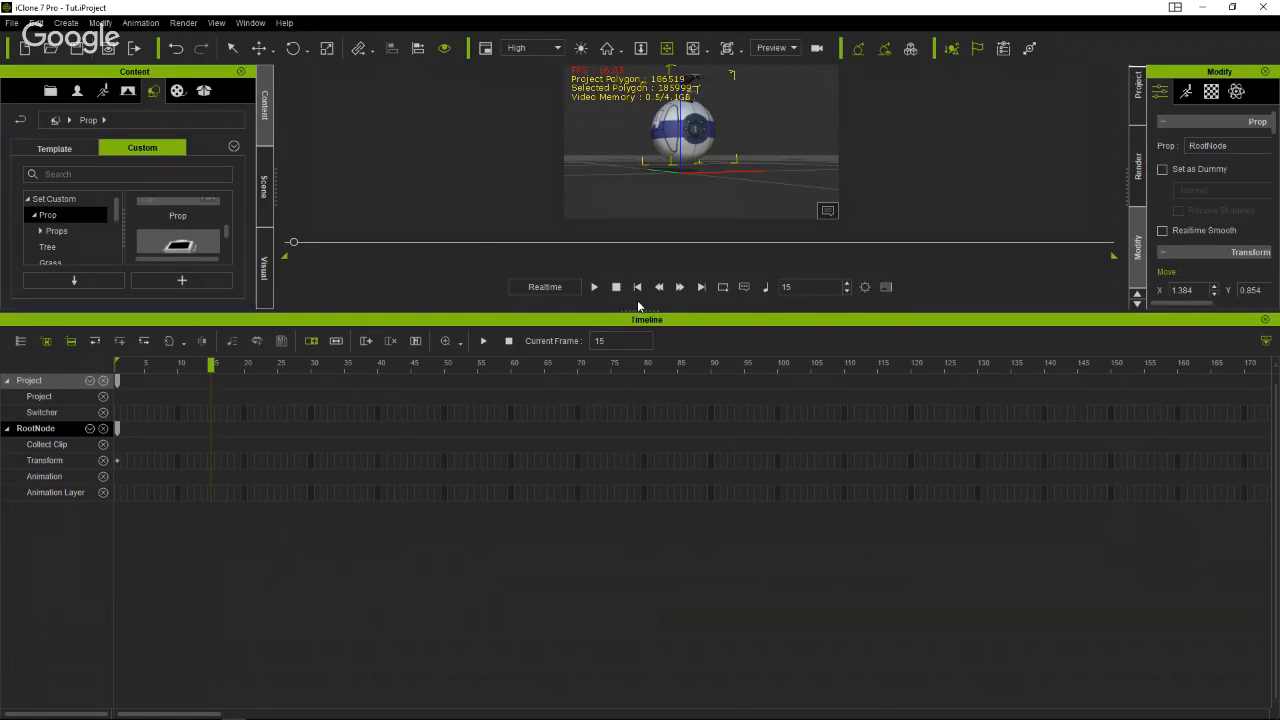
Enlarge the viewport, perform the All_4_down sensor_up animation on the spiderbot, and return to the first frame.
left_click_drag(635, 312, 611, 557)
right_click(681, 188)
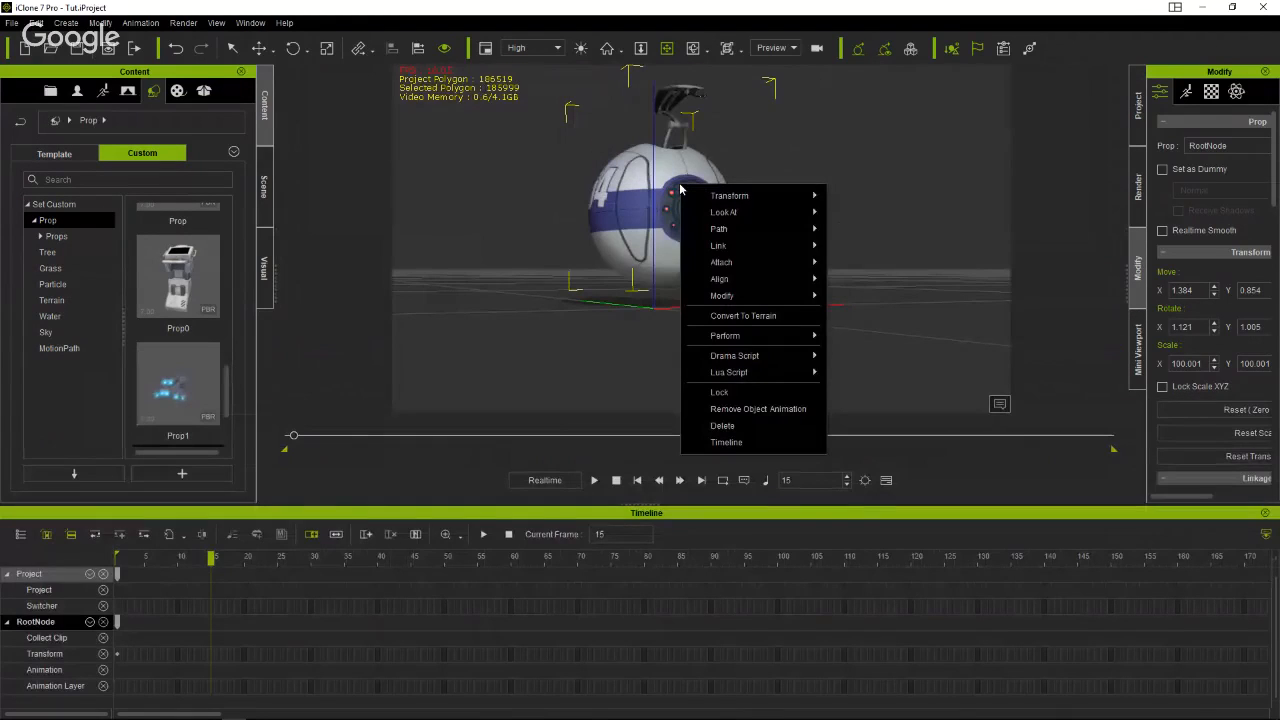
mouse_move(786, 335)
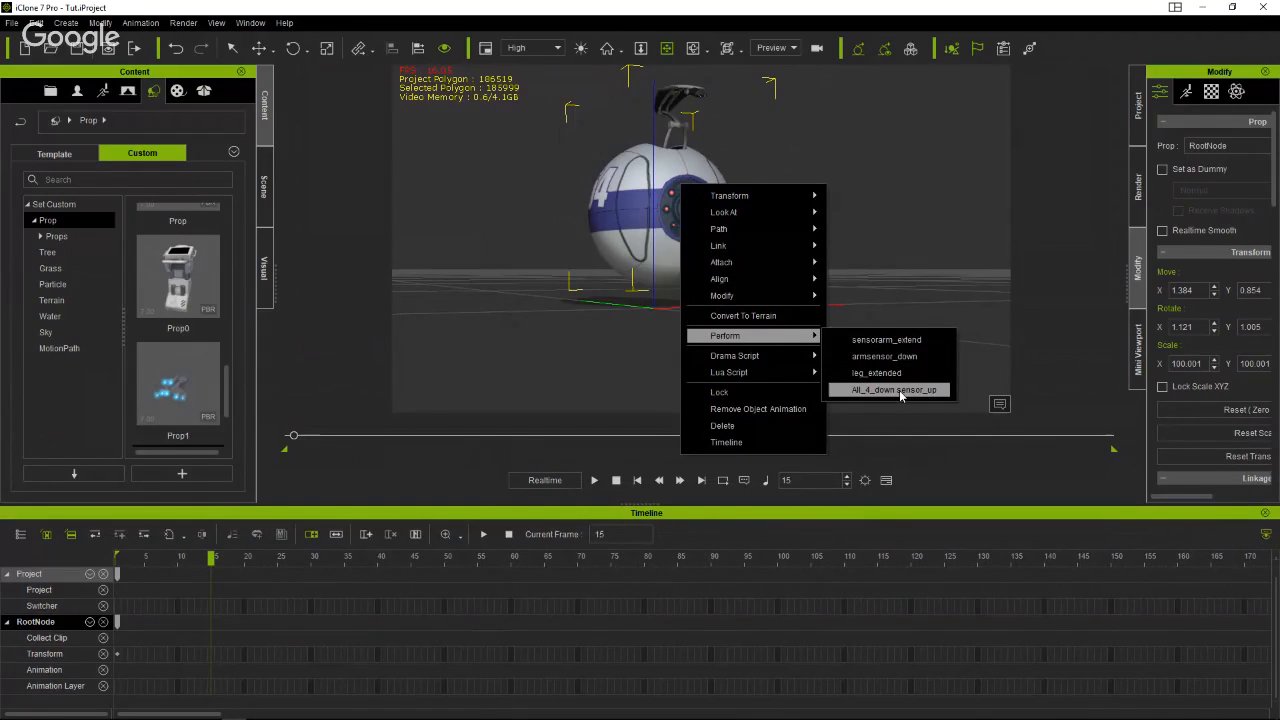
left_click(899, 390)
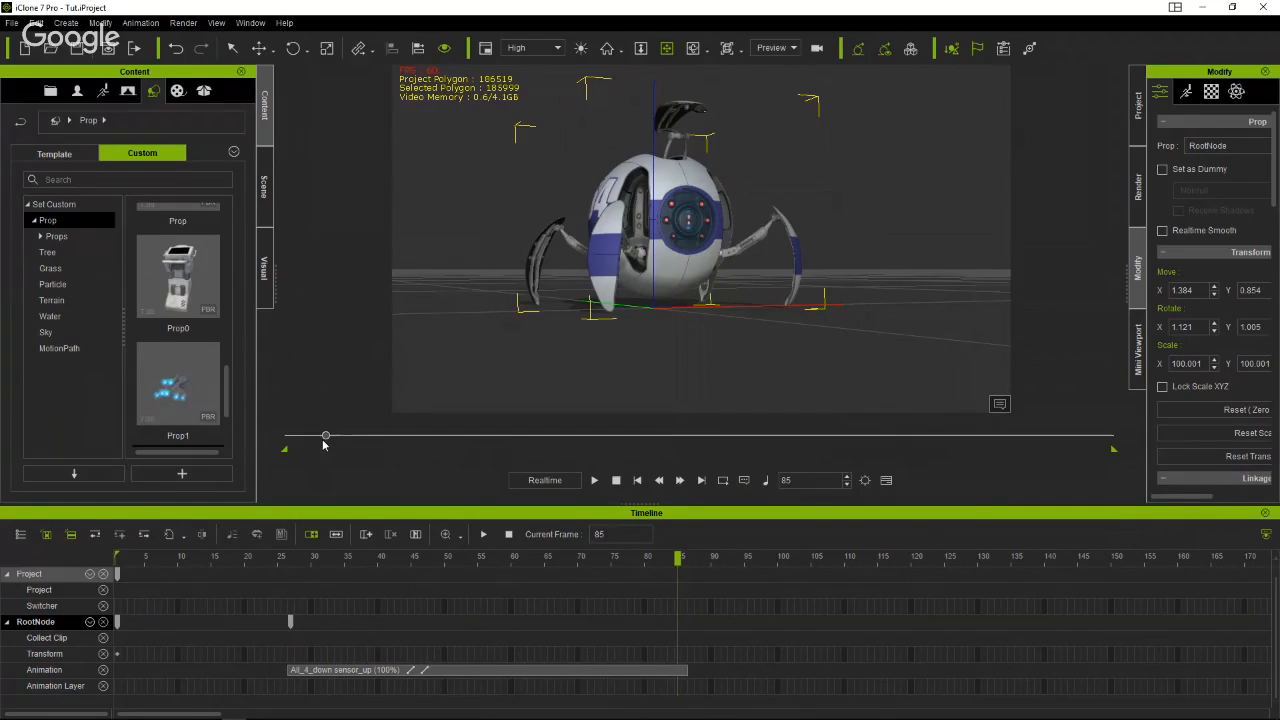
left_click_drag(324, 437, 345, 441)
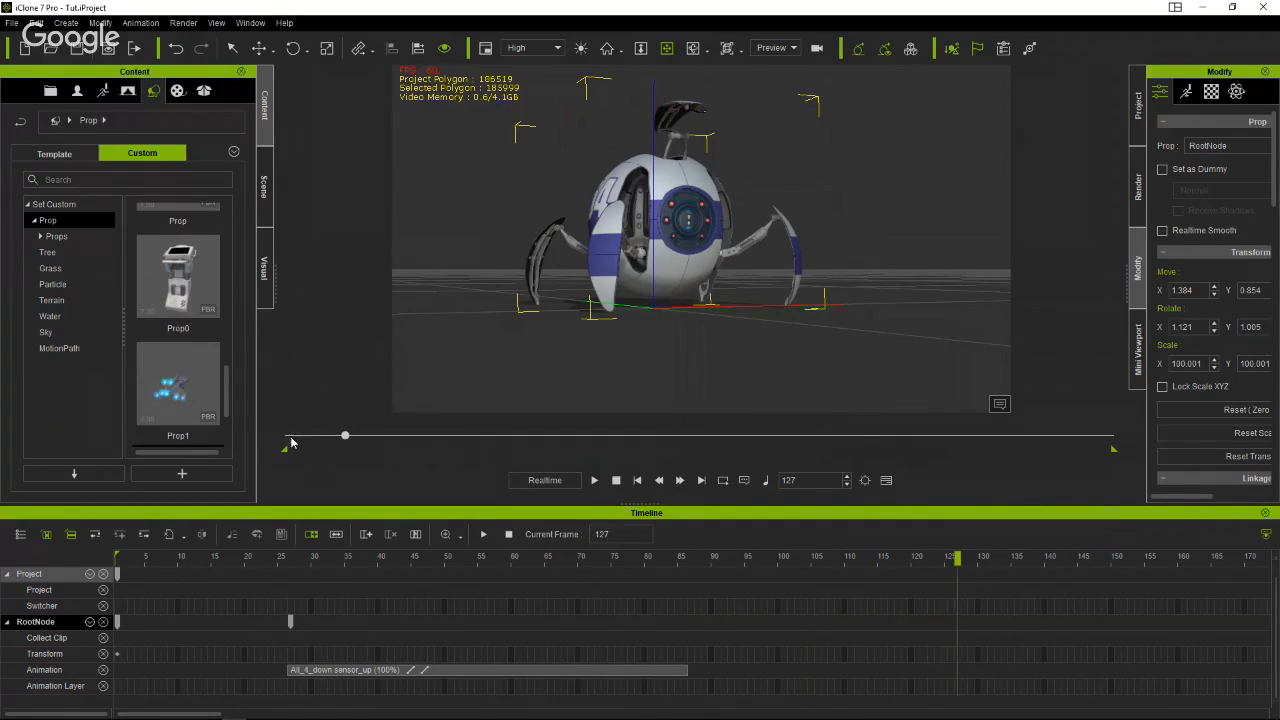
left_click(287, 437)
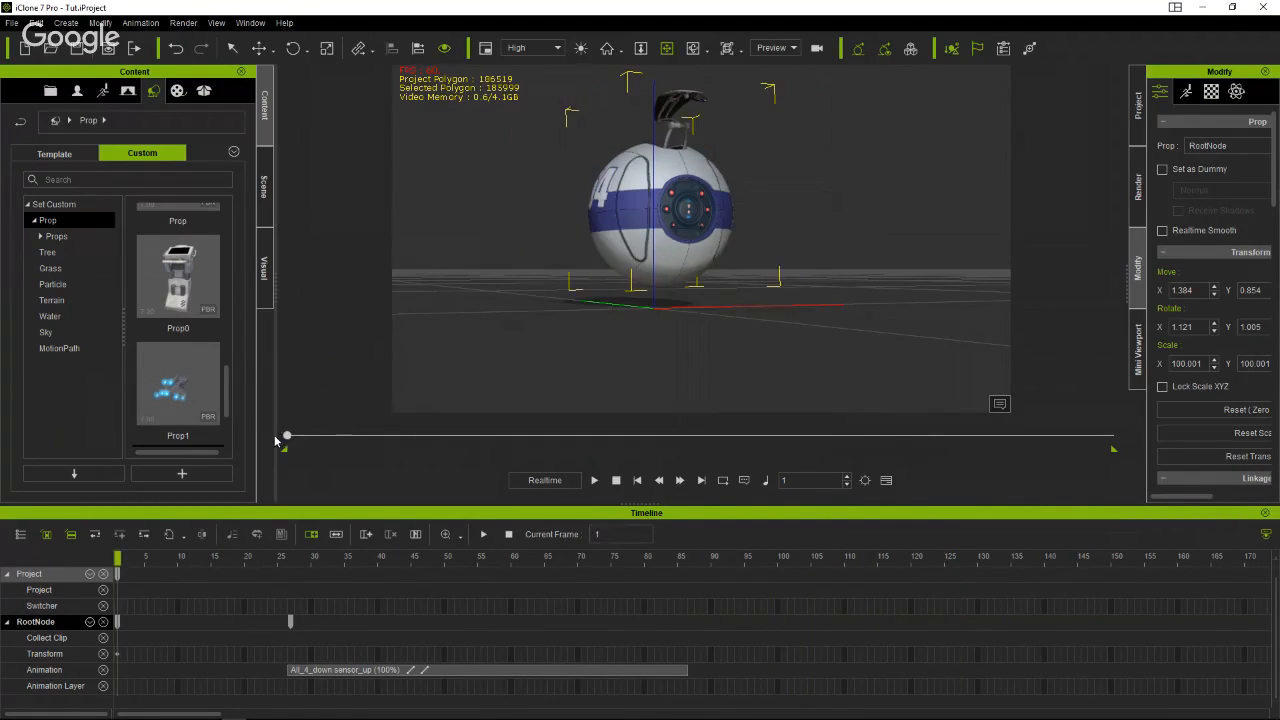
Delete the All_4_down sensor_up clip from the Animation track and return the playhead to the first frame.
left_click(290, 624)
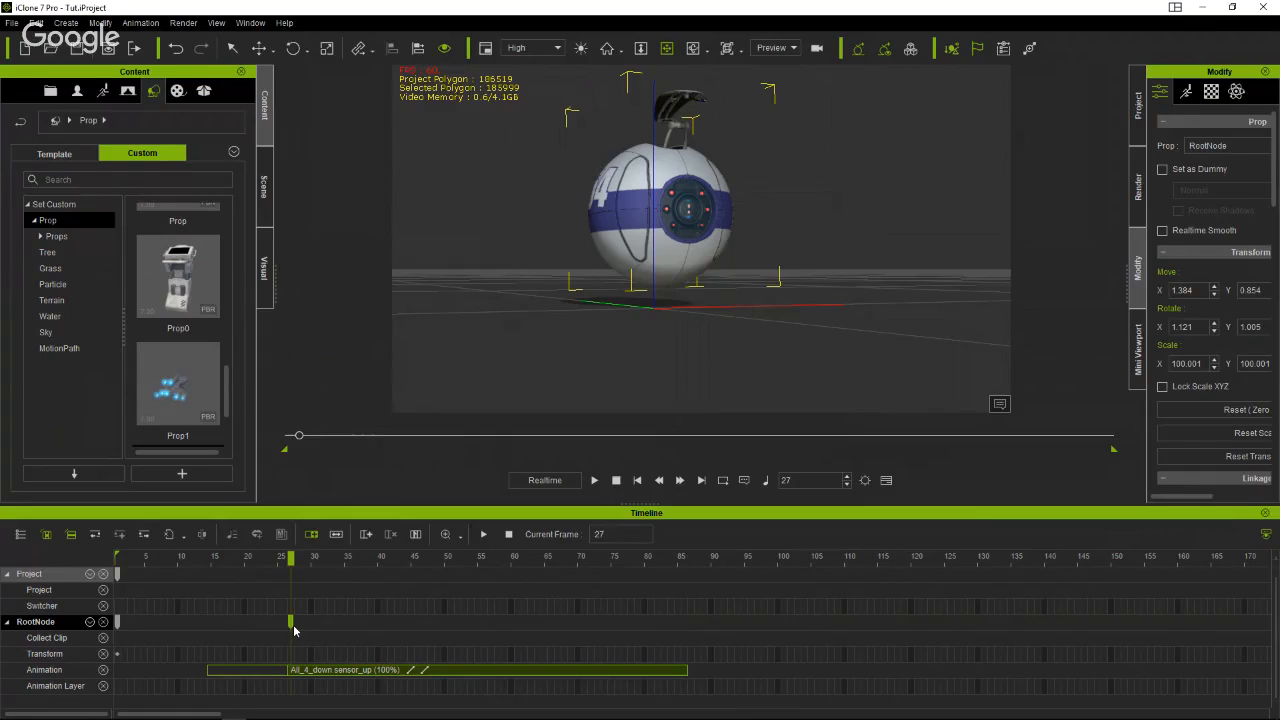
right_click(445, 670)
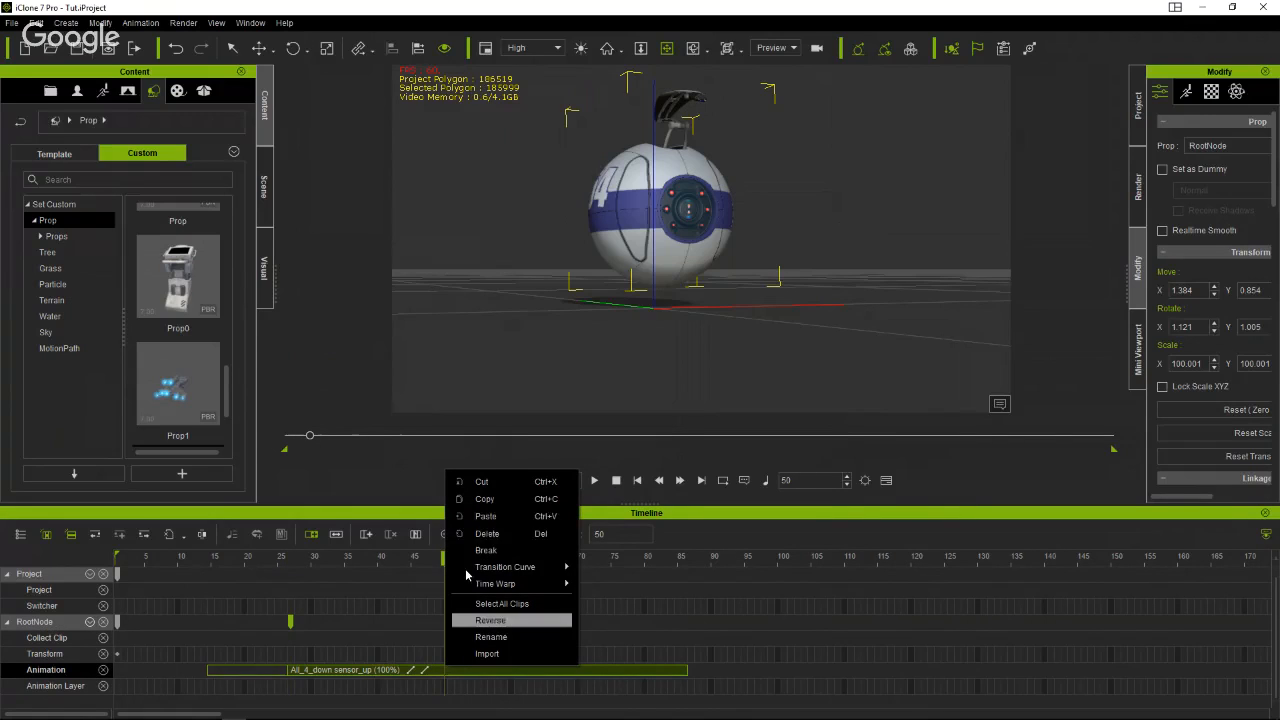
left_click(488, 534)
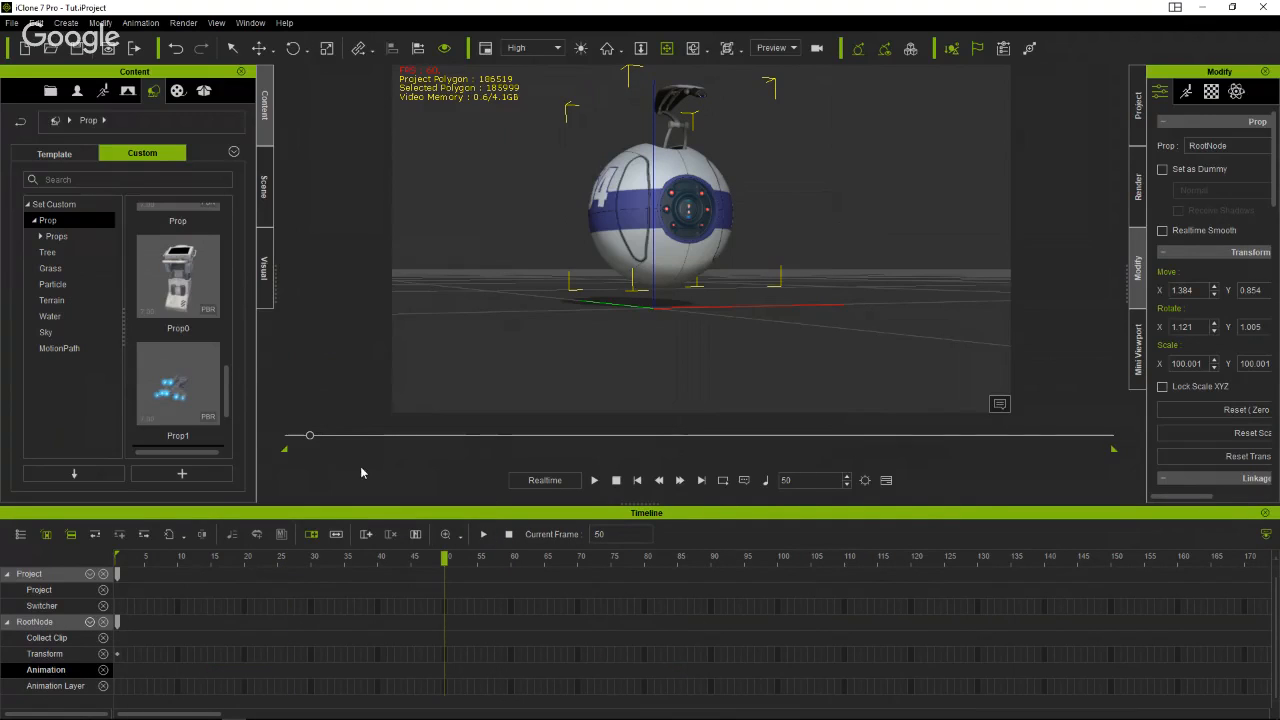
left_click_drag(309, 436, 289, 441)
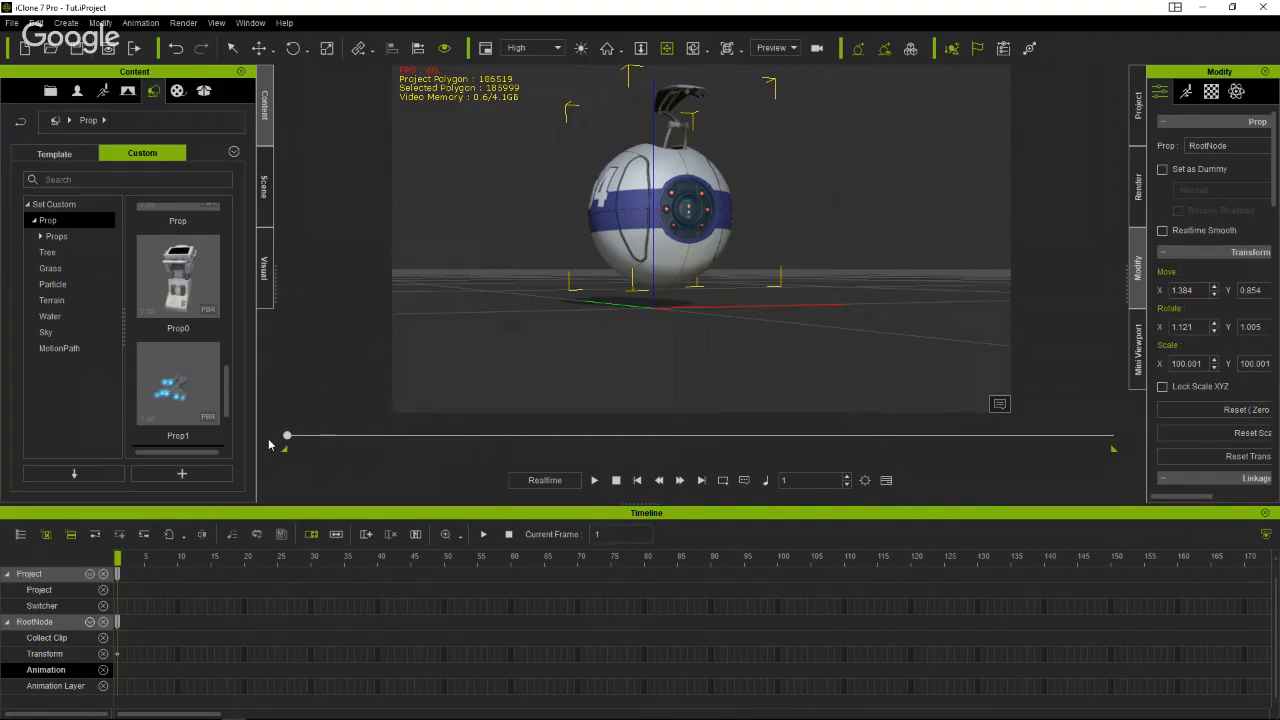
Perform the armsensor_down animation on the spiderbot prop from the first frame.
right_click(668, 226)
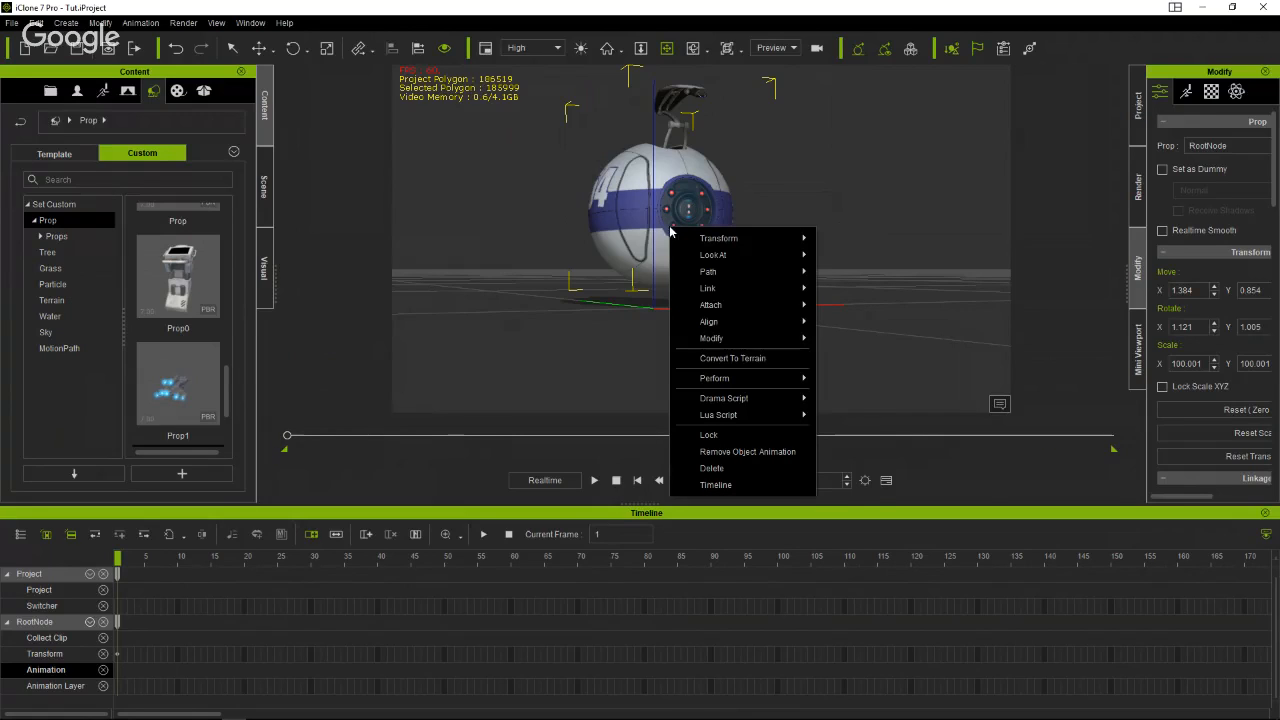
mouse_move(766, 382)
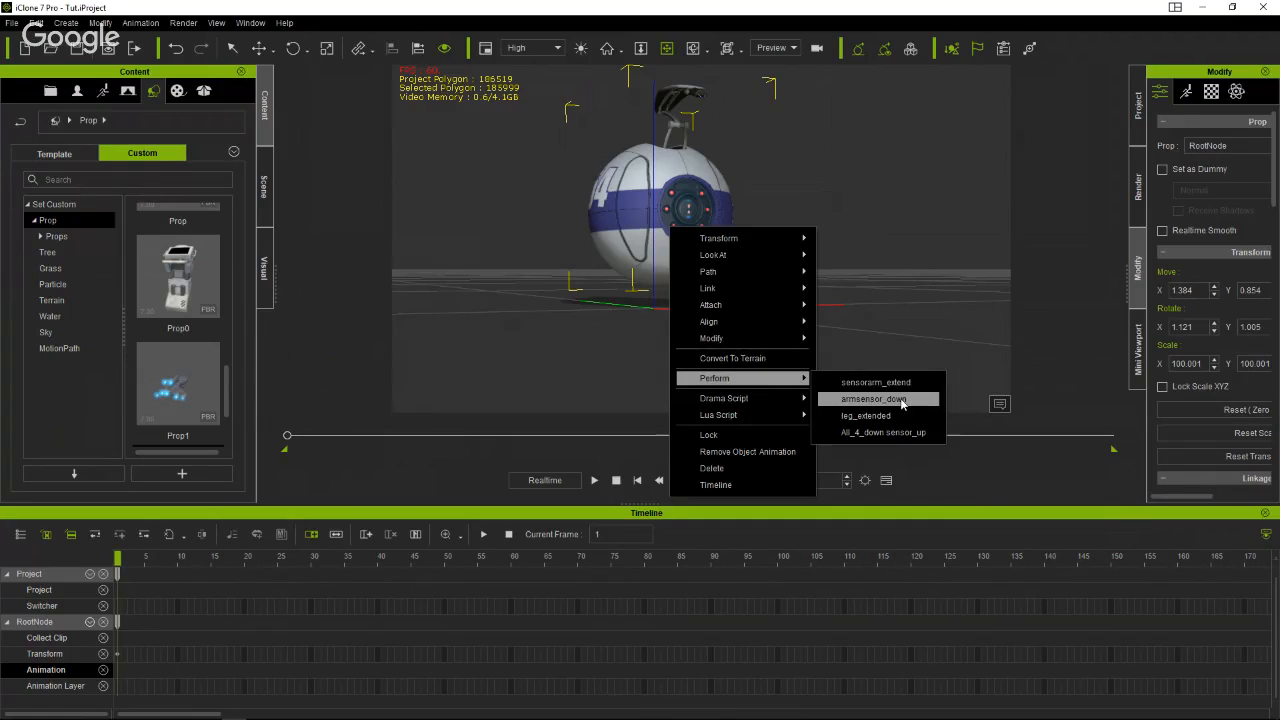
left_click(900, 400)
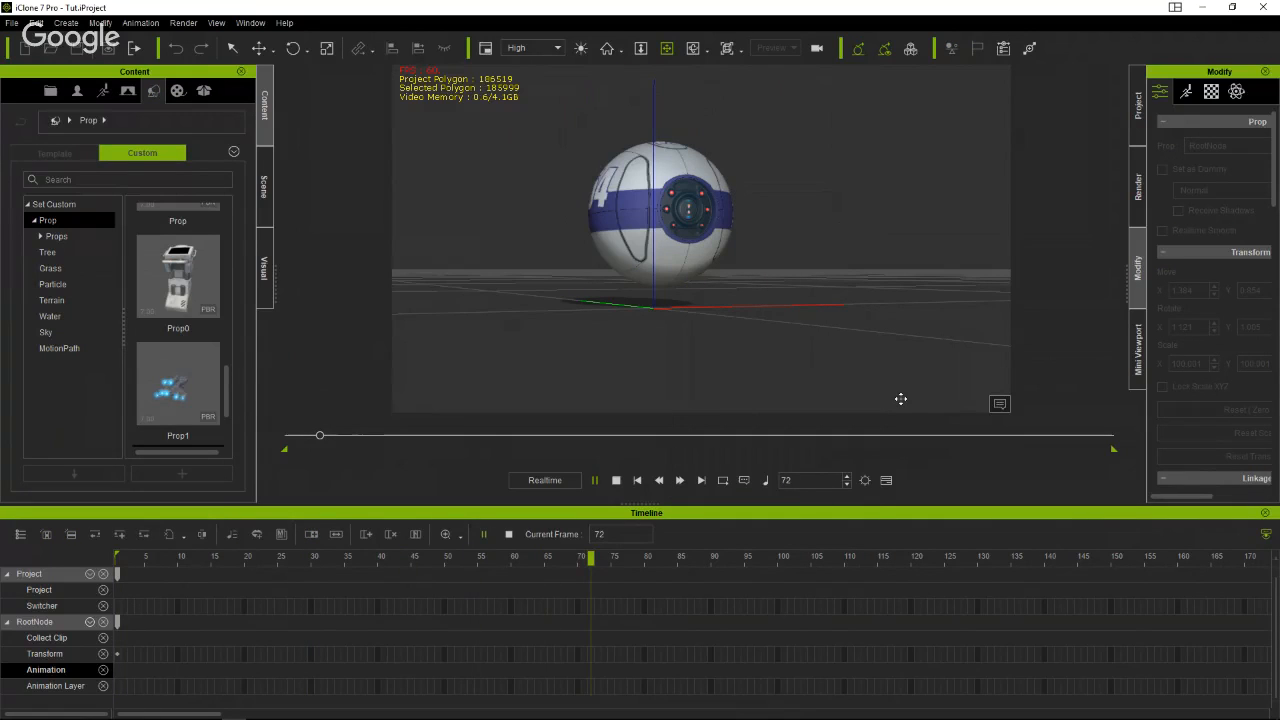
Remove the scene animation while keeping the current frame, and scrub the playback bar to check the pose.
left_click(140, 22)
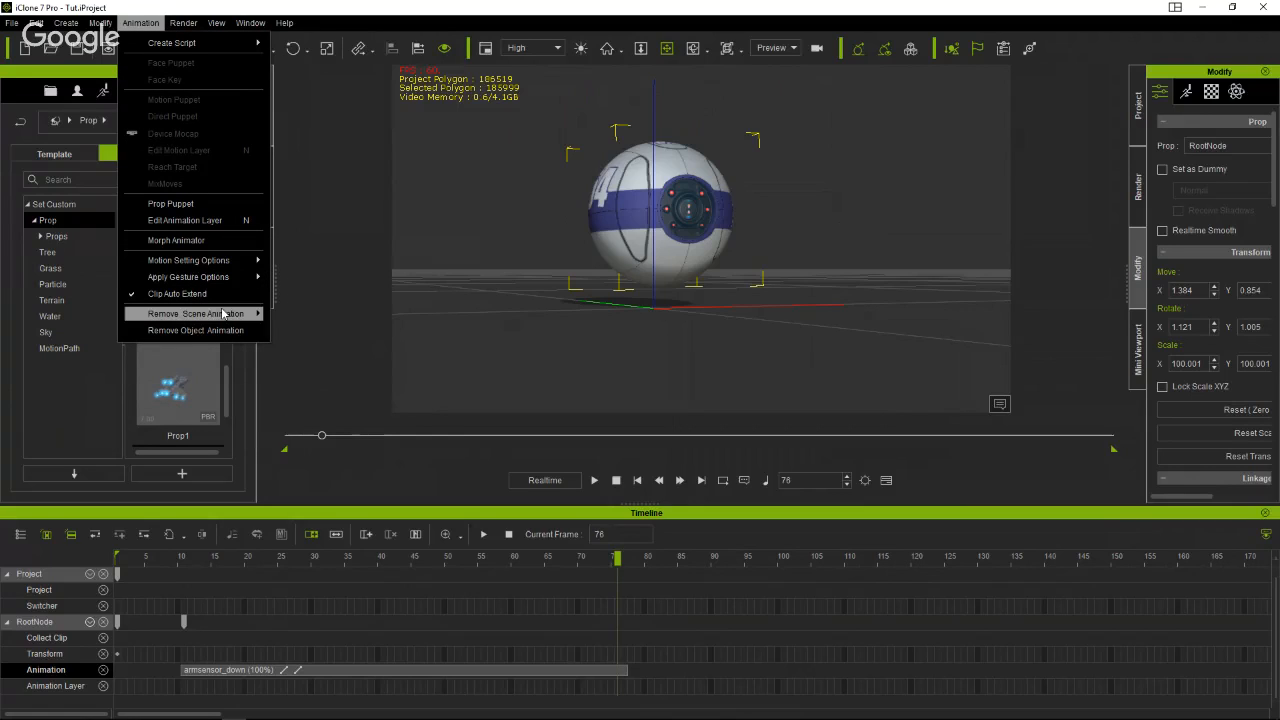
mouse_move(222, 316)
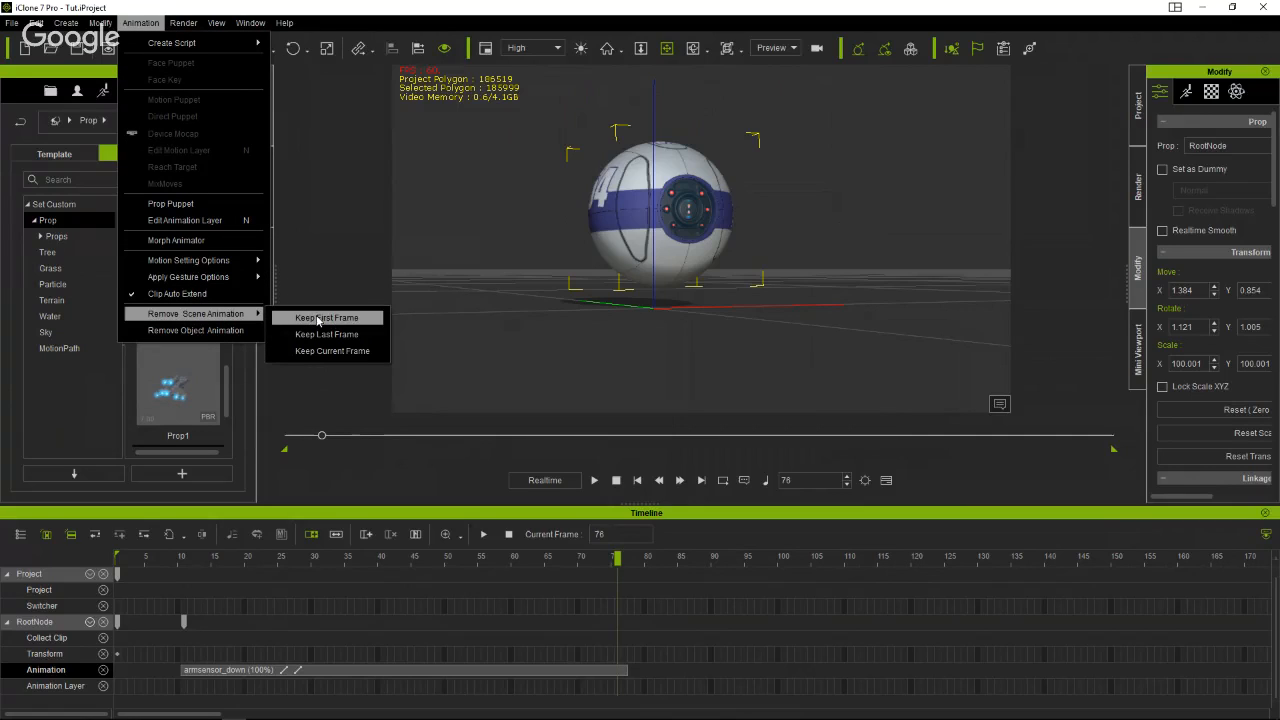
left_click(344, 352)
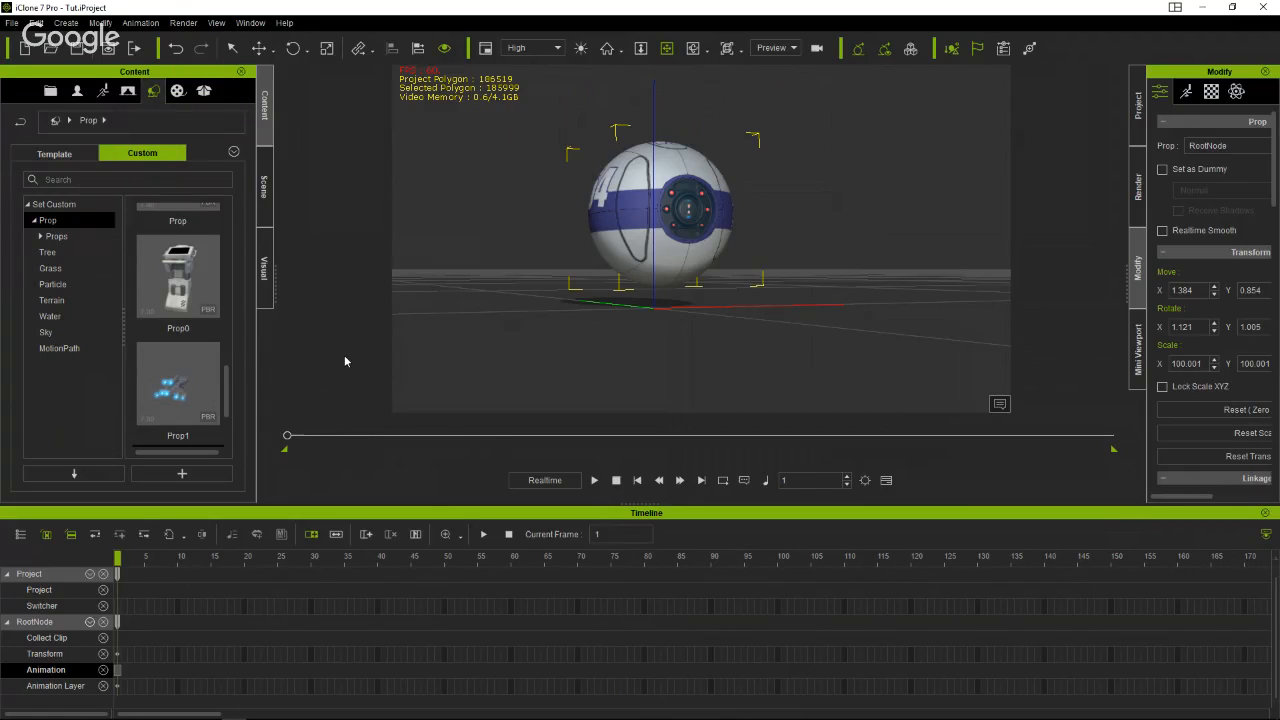
left_click_drag(290, 437, 317, 437)
mouse_move(214, 440)
left_mouse_down()
mouse_move(392, 432)
mouse_move(590, 450)
mouse_move(194, 443)
left_mouse_up()
Perform the leg_extended animation on the spiderbot from the first frame and scrub back through it to check the legs.
right_click(679, 236)
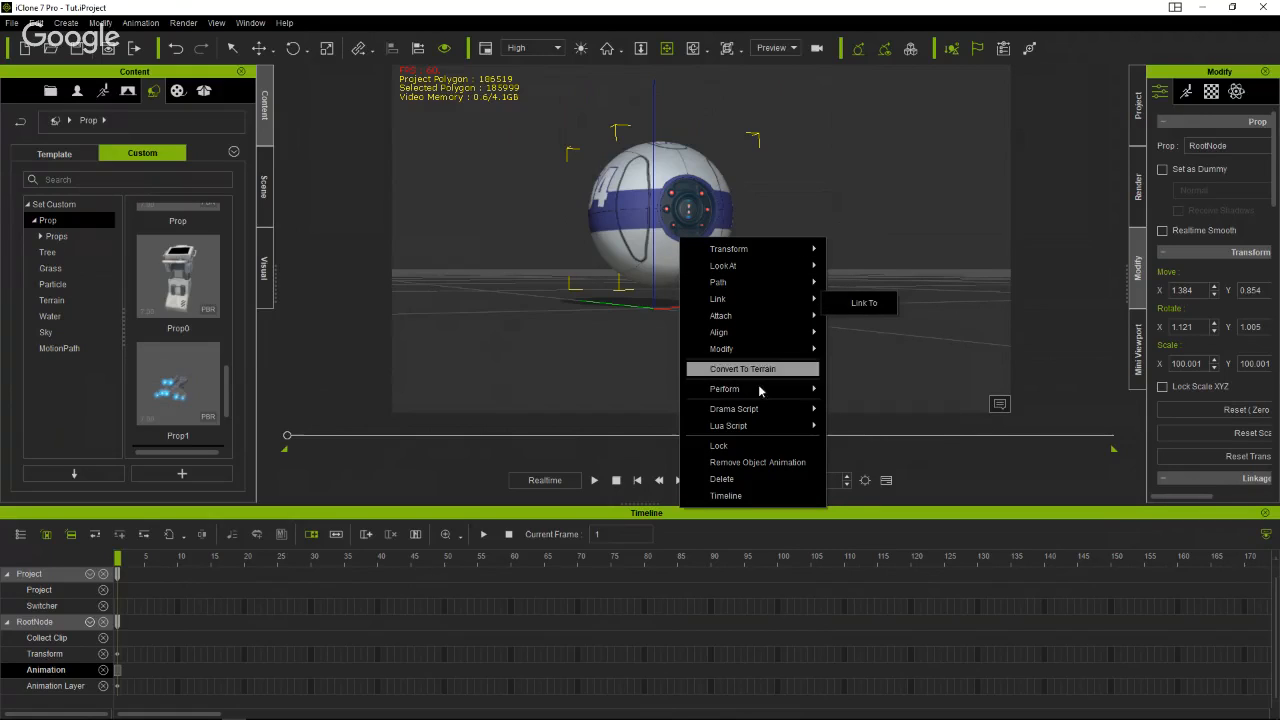
mouse_move(765, 390)
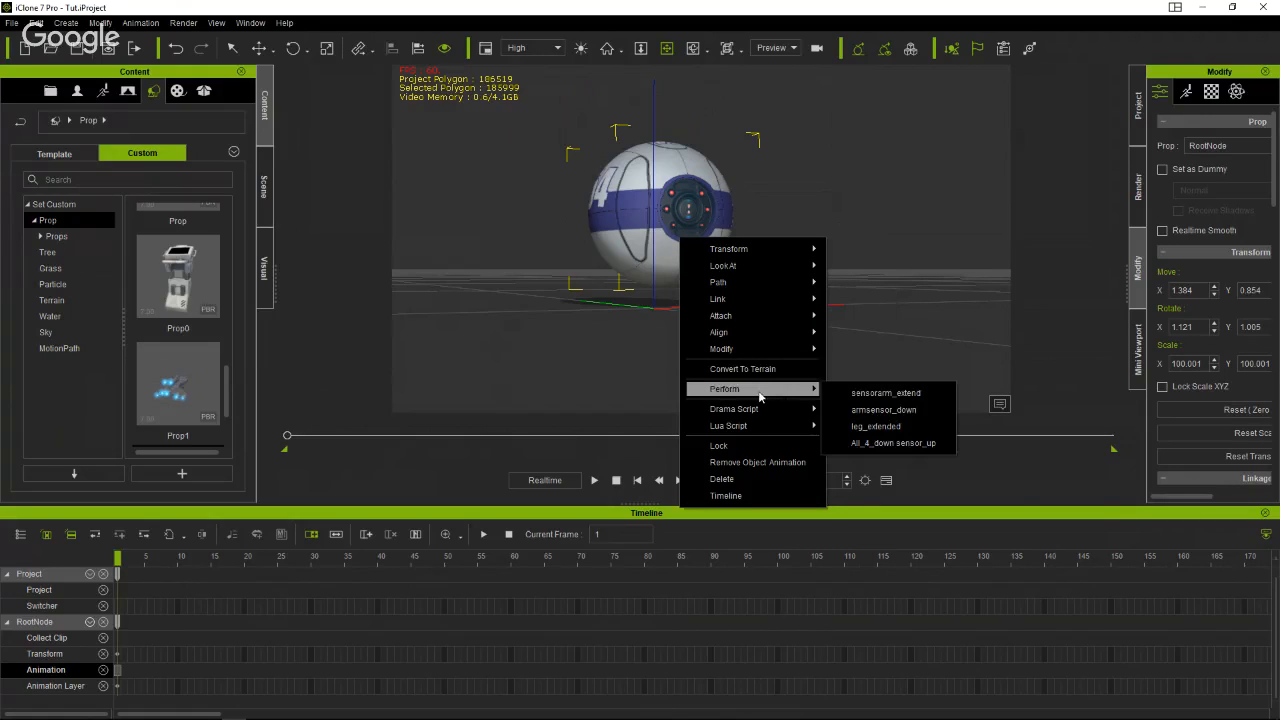
left_click(906, 428)
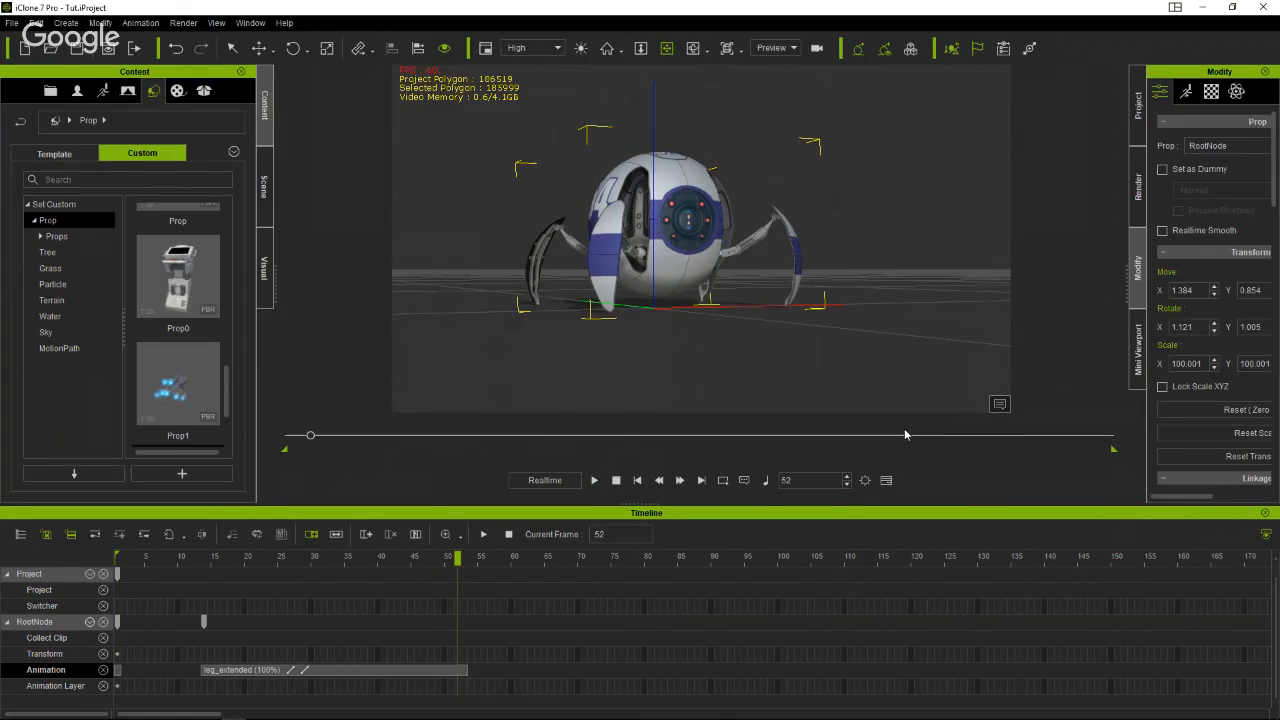
mouse_move(310, 435)
left_mouse_down()
mouse_move(286, 437)
mouse_move(313, 446)
left_mouse_up()
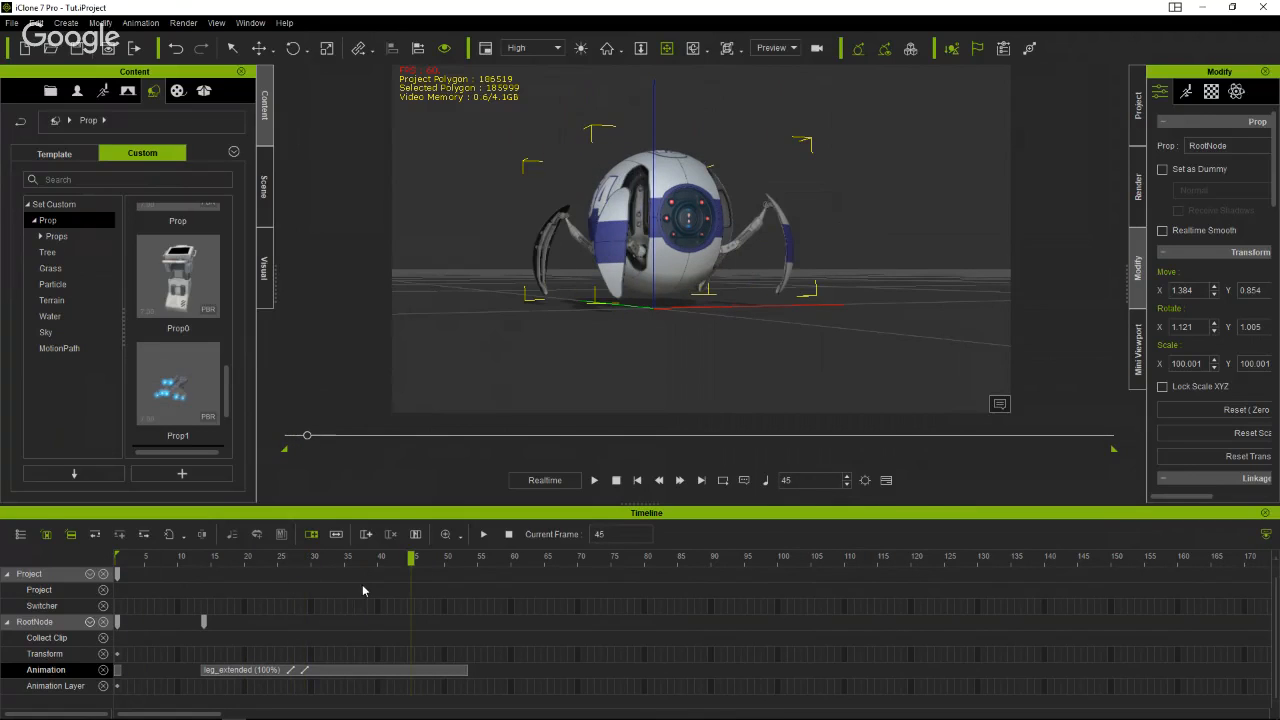
Reverse the leg_extended clip, move it to start at frame 1, and return the playhead to the first frame.
right_click(443, 670)
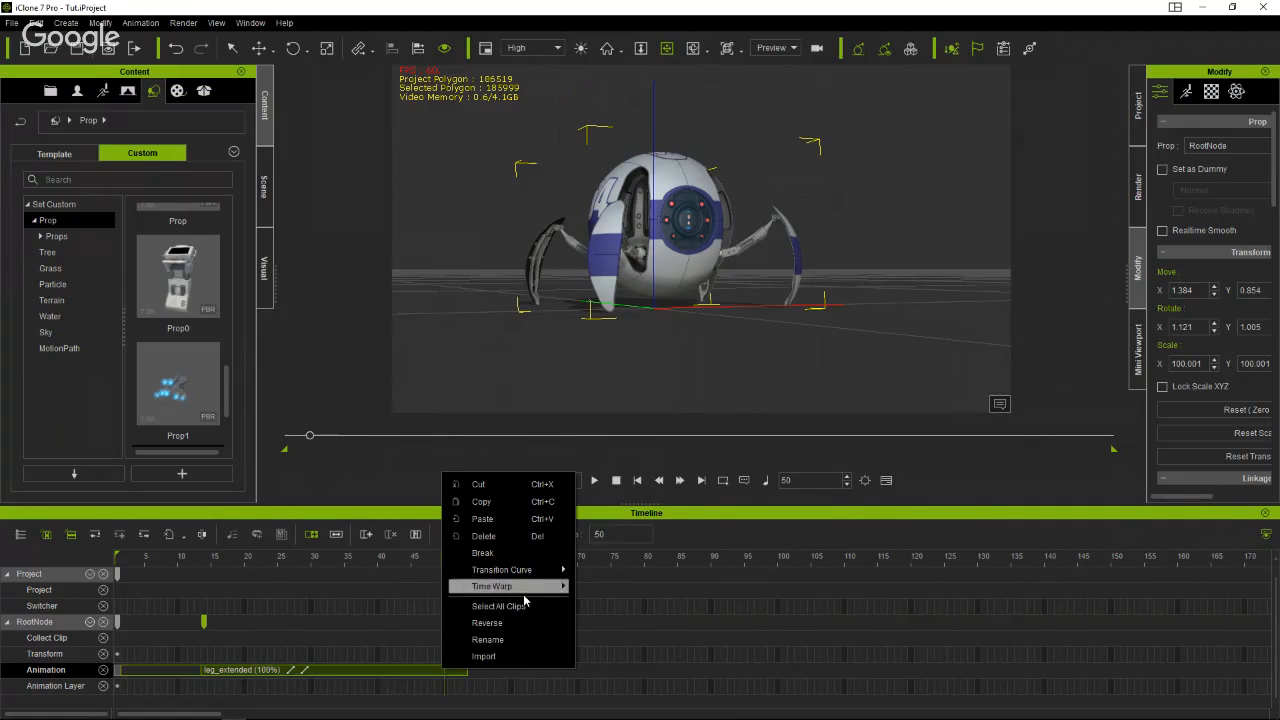
left_click(509, 624)
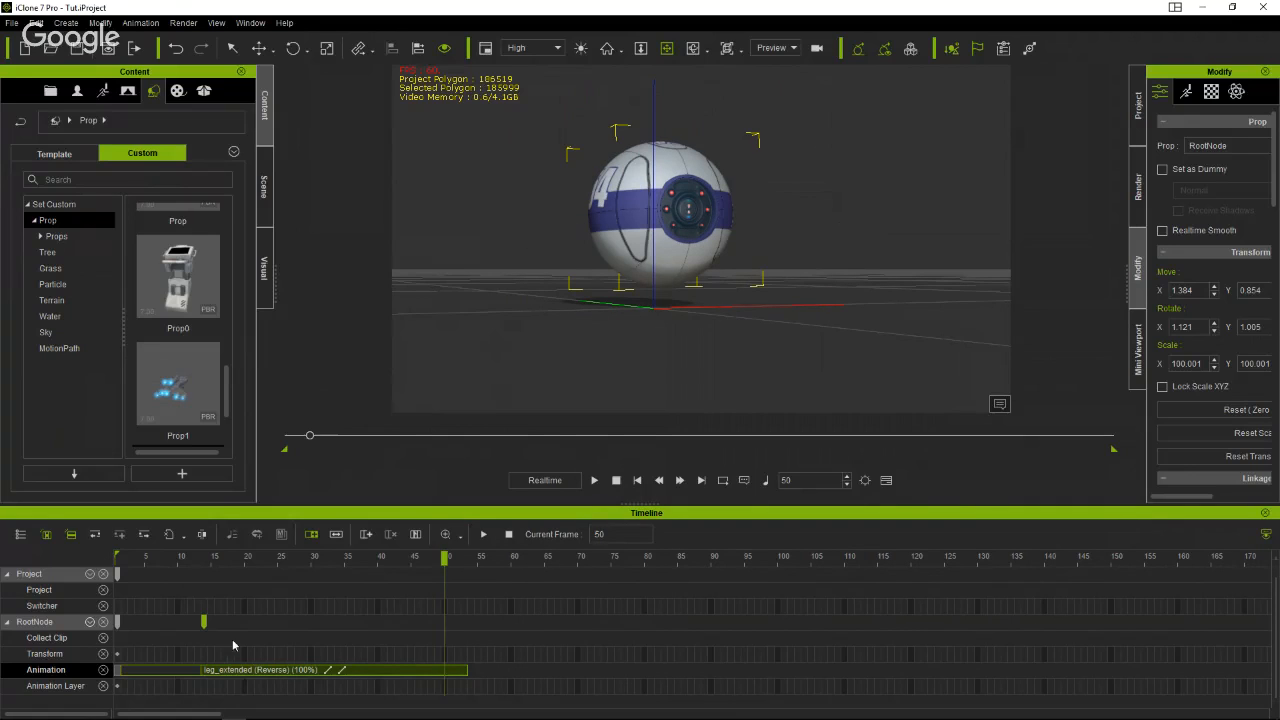
left_click_drag(444, 556, 197, 572)
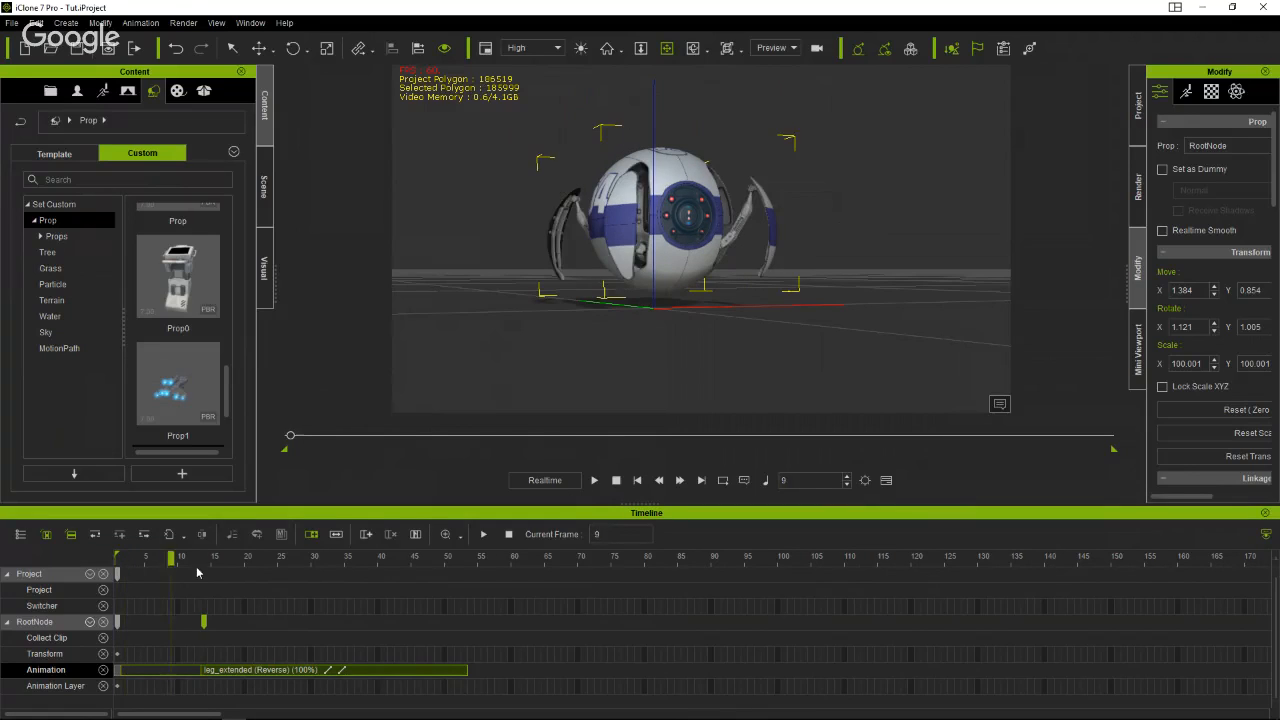
left_click_drag(277, 671, 142, 668)
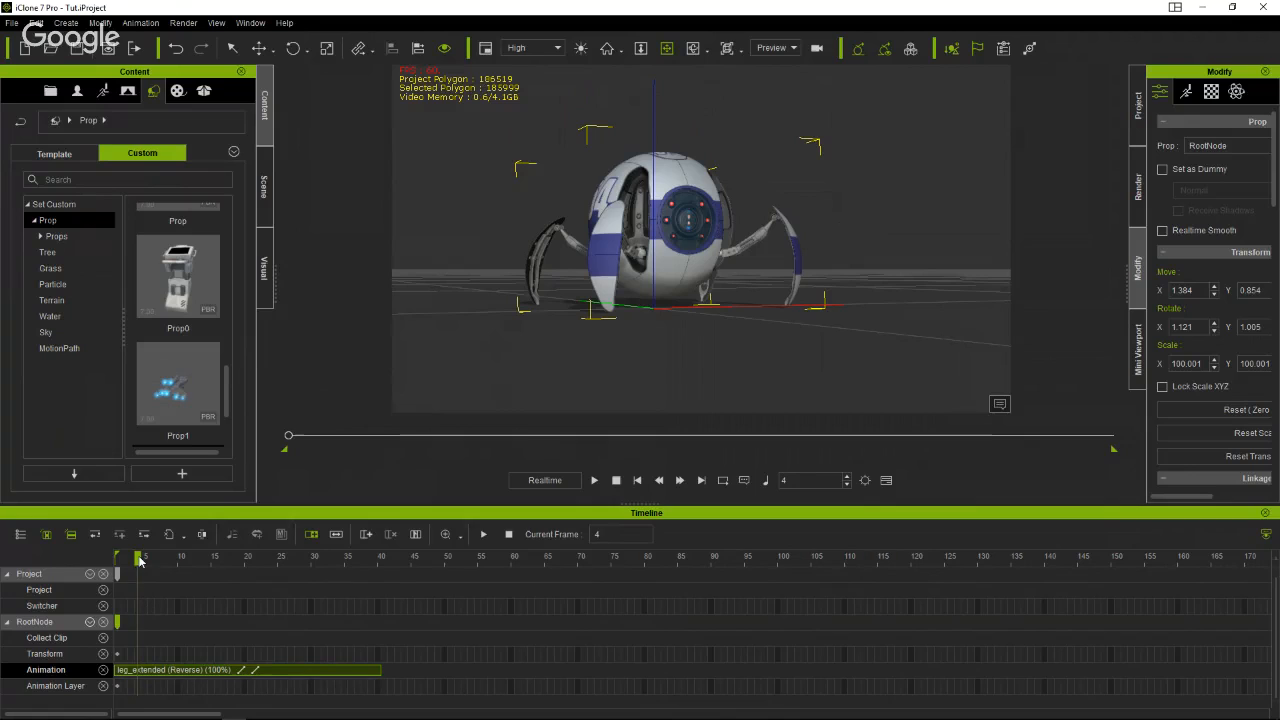
left_click_drag(138, 560, 52, 555)
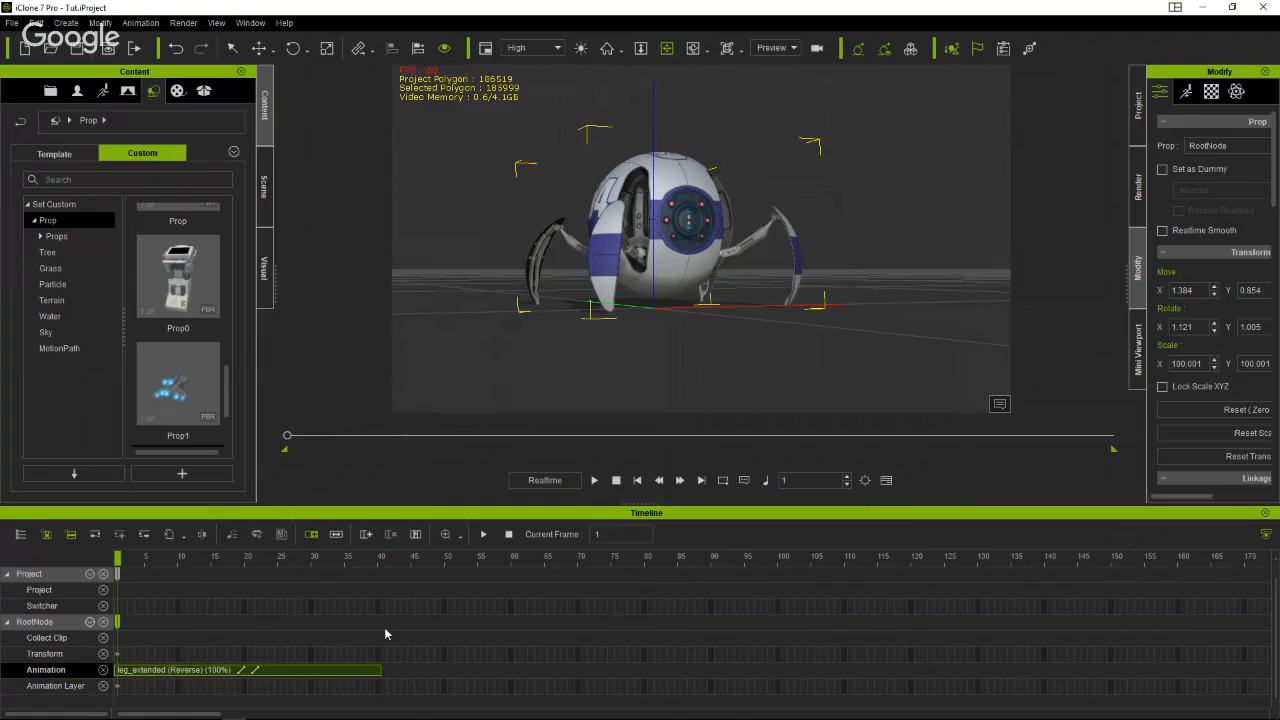
Mark the reversed clip's full range on the Collect Clip track and add it to the Perform list as Legs_in.
left_click_drag(383, 632, 28, 637)
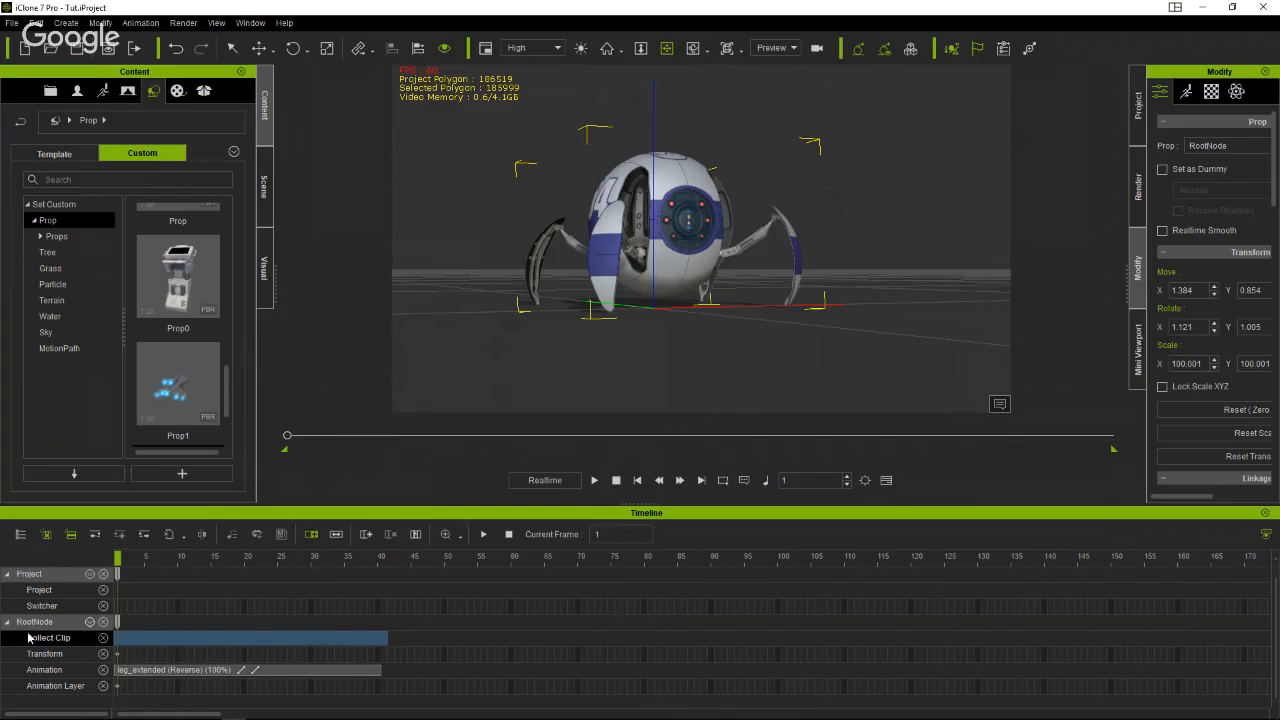
right_click(362, 642)
left_click(430, 610)
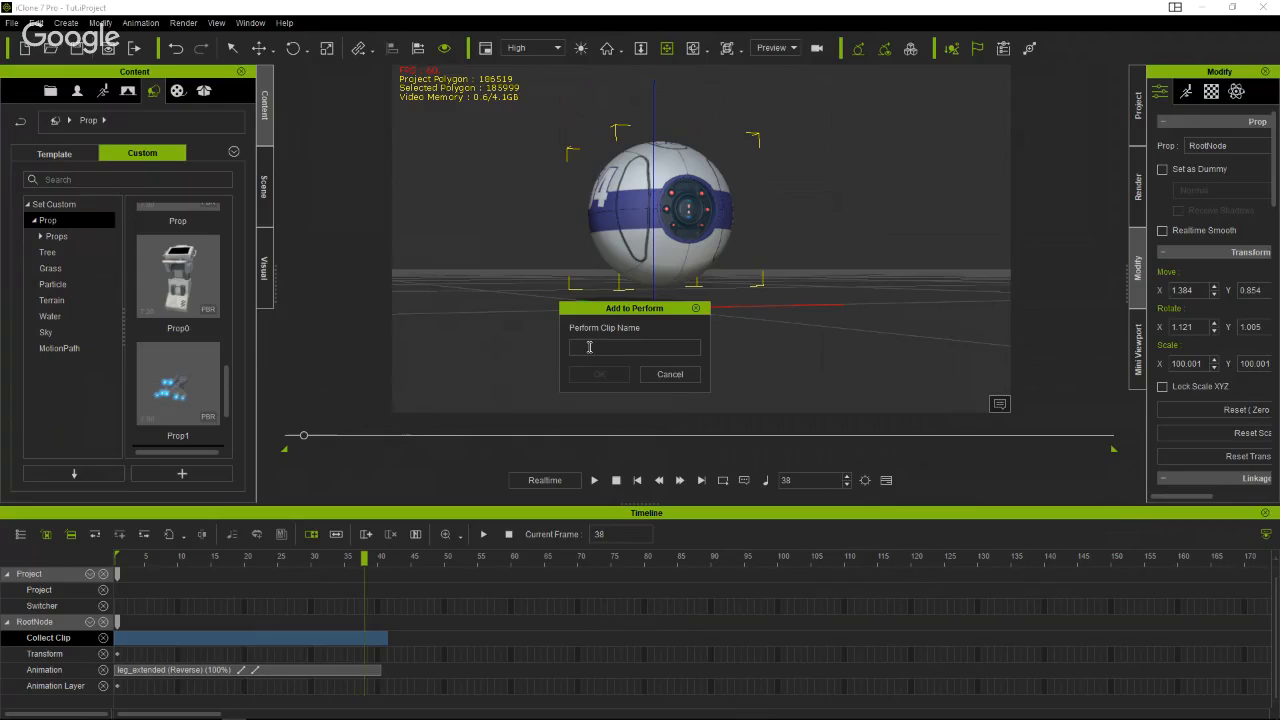
type("Legs_in")
key("Return")
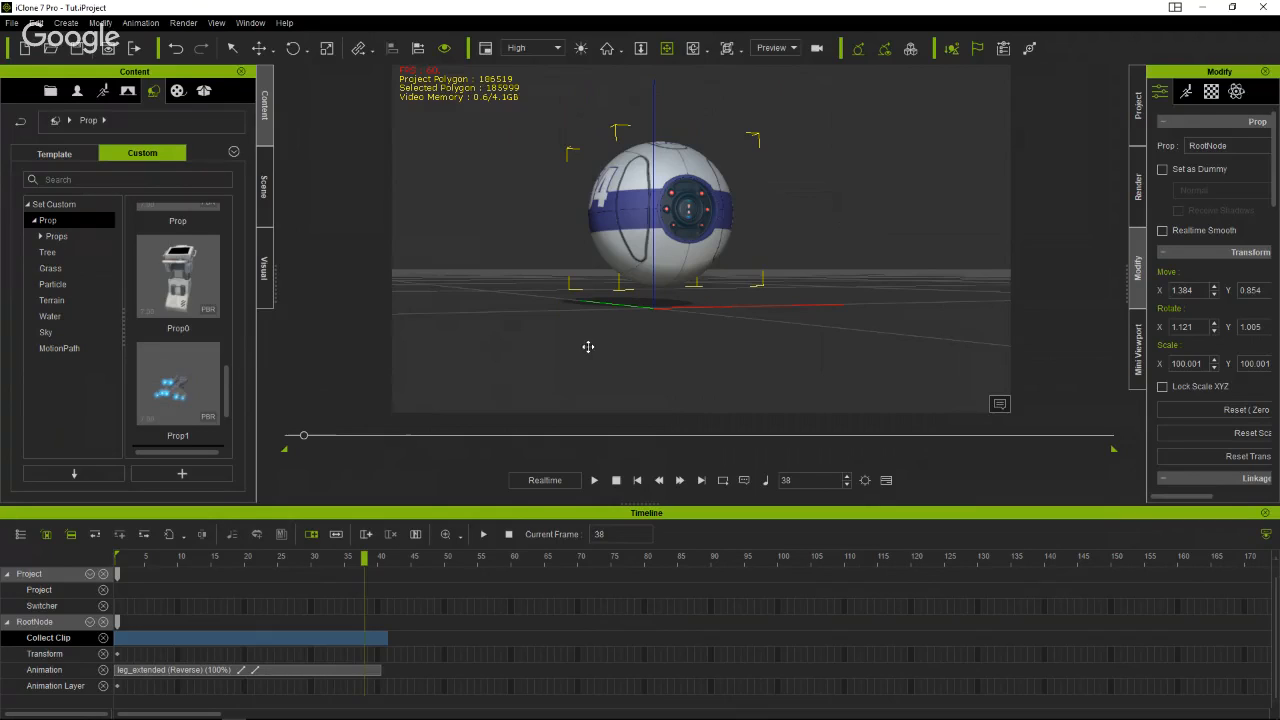
Scrub the timeline back and forth over the reversed leg clip to review the folding motion.
left_click_drag(366, 557, 317, 557)
left_click_drag(208, 575, 22, 573)
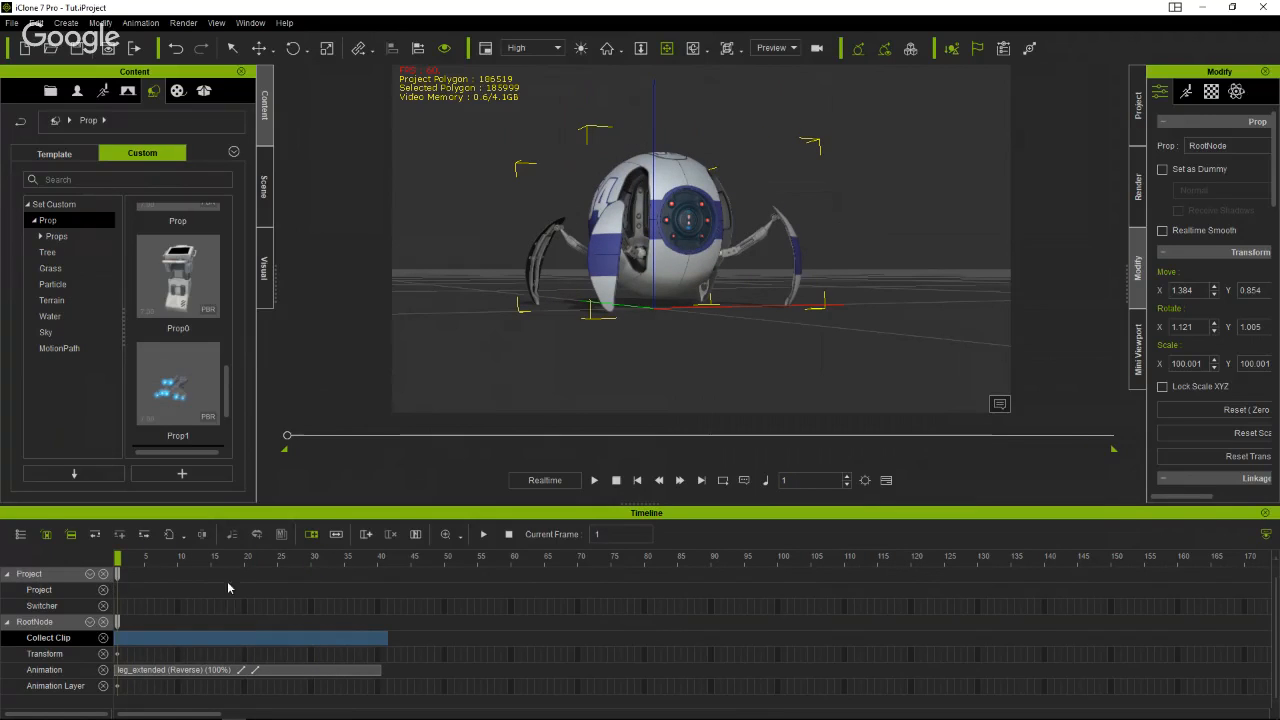
left_click_drag(228, 588, 380, 585)
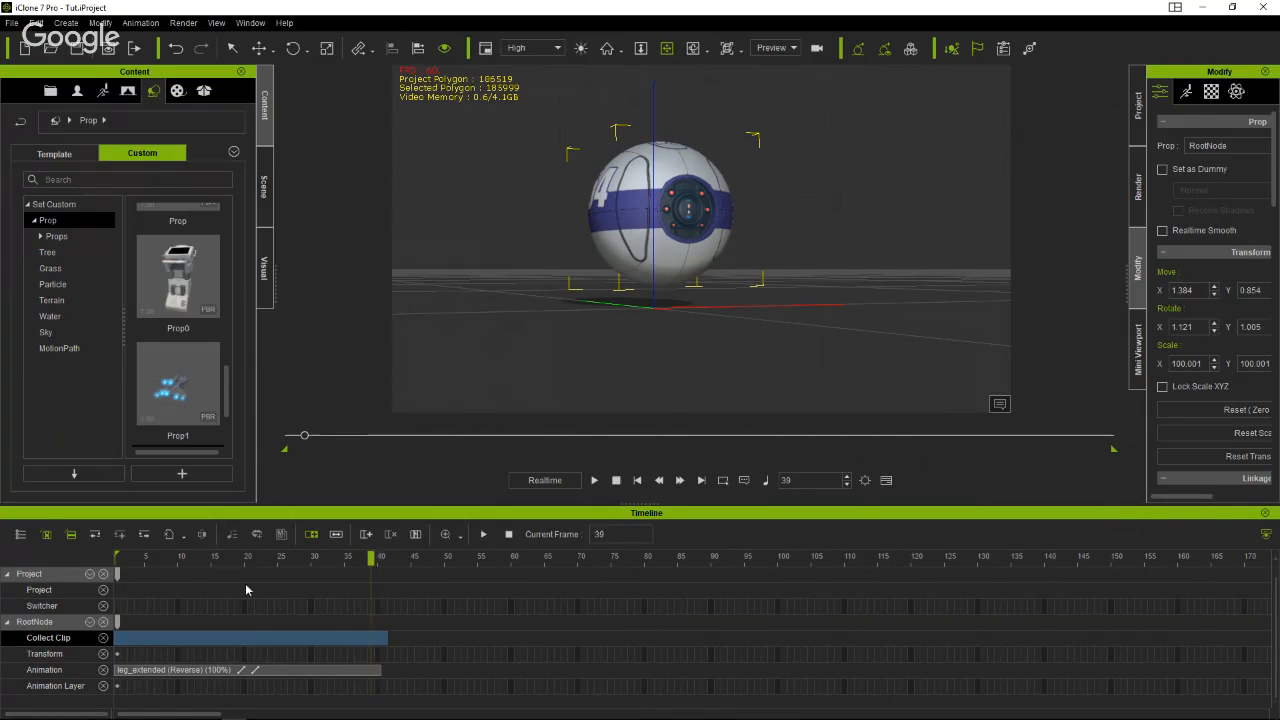
left_click_drag(245, 590, 75, 568)
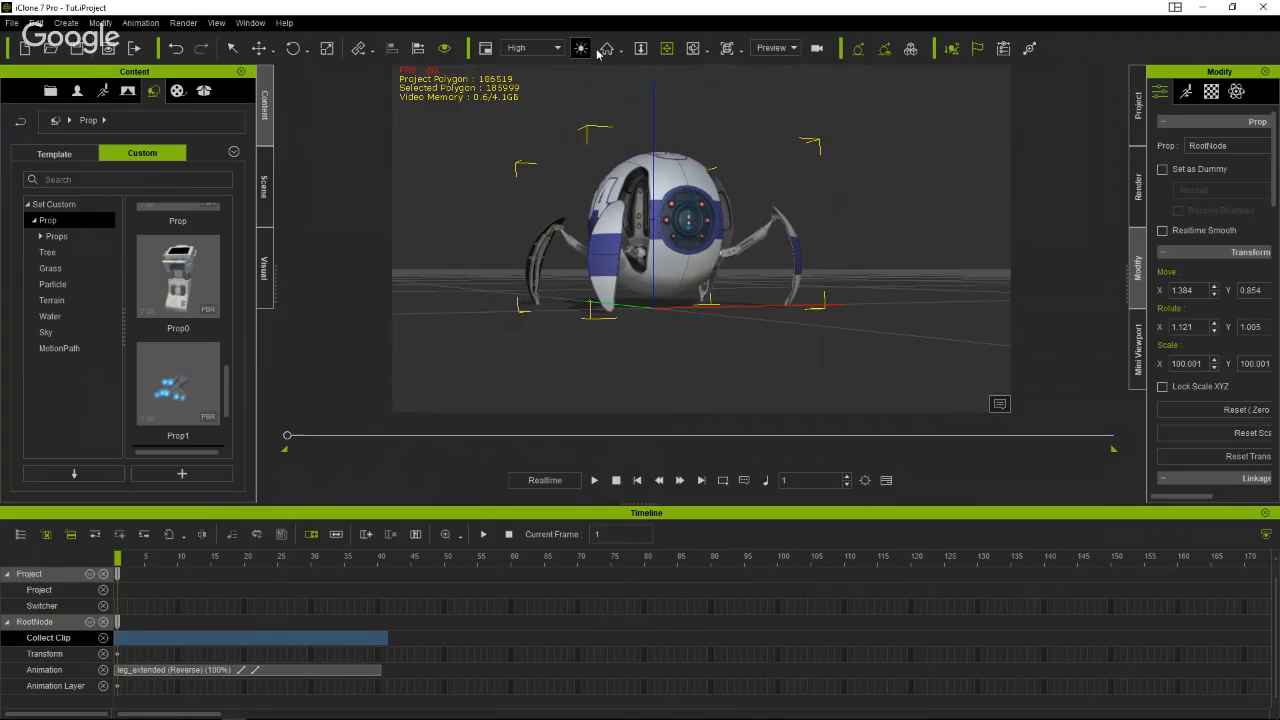
Widen the Modify panel and place the playhead at frame 40, at the end of the reversed leg clip.
right_click_drag(726, 226, 960, 281)
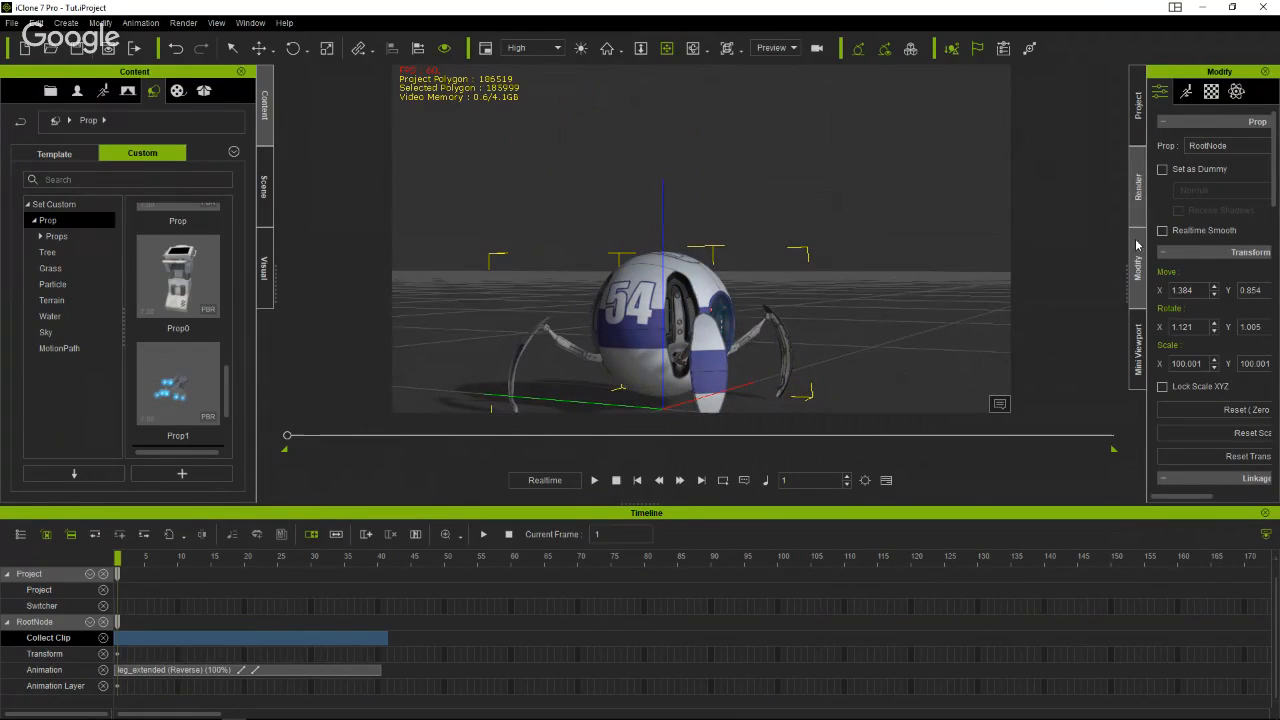
left_click_drag(1128, 279, 965, 287)
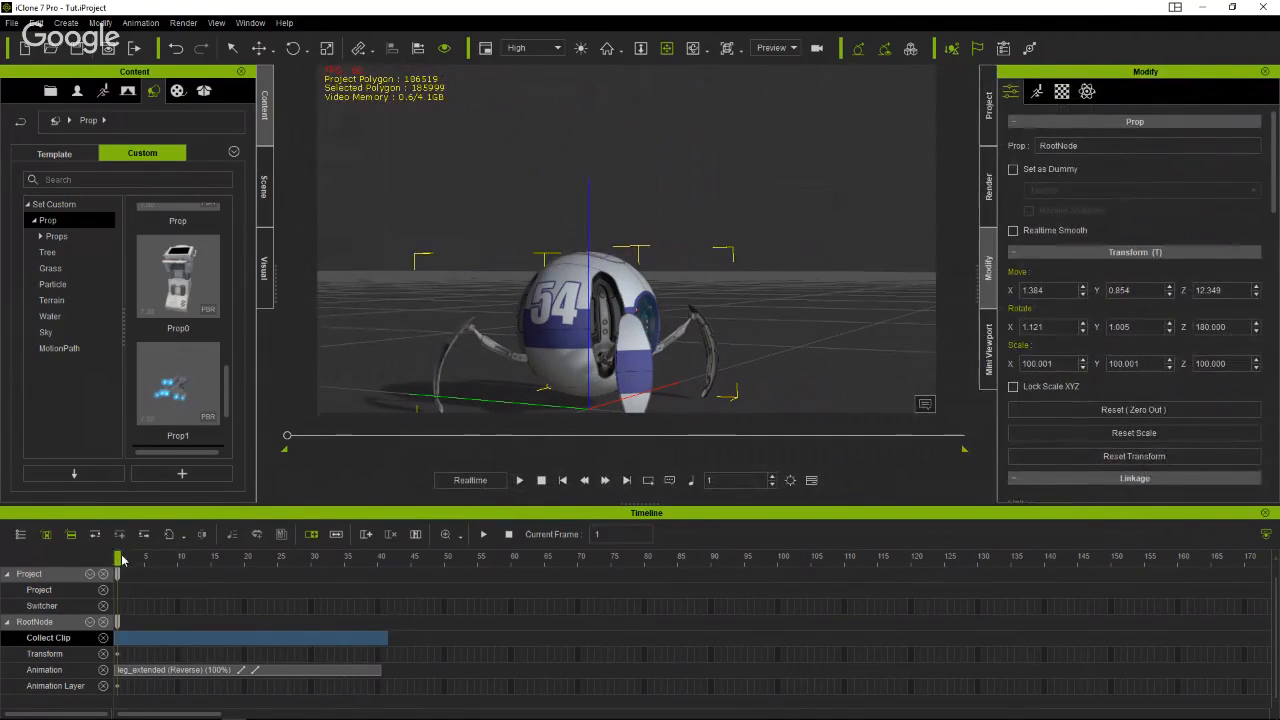
left_click_drag(121, 560, 379, 557)
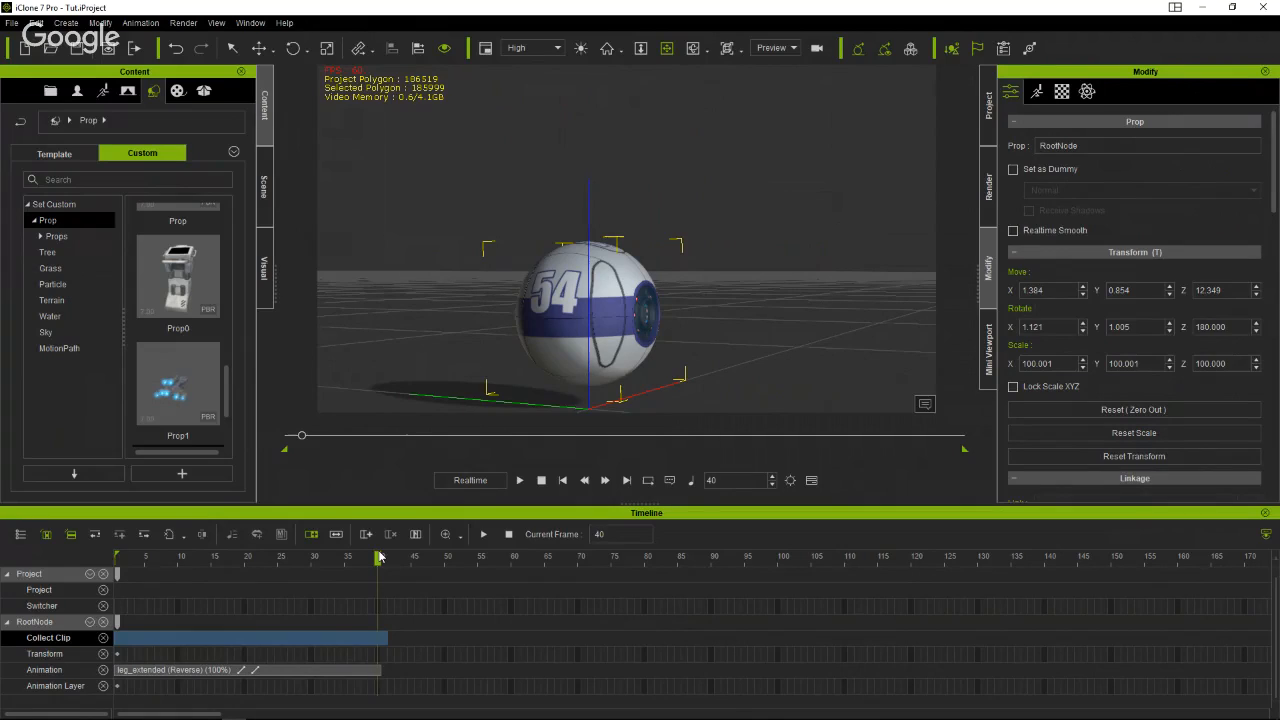
left_click_drag(379, 555, 380, 587)
Open Edit Animation Layer for the spiderbot and enable Bone Edit Mode, keeping the dialog clear of the prop.
left_click(1040, 92)
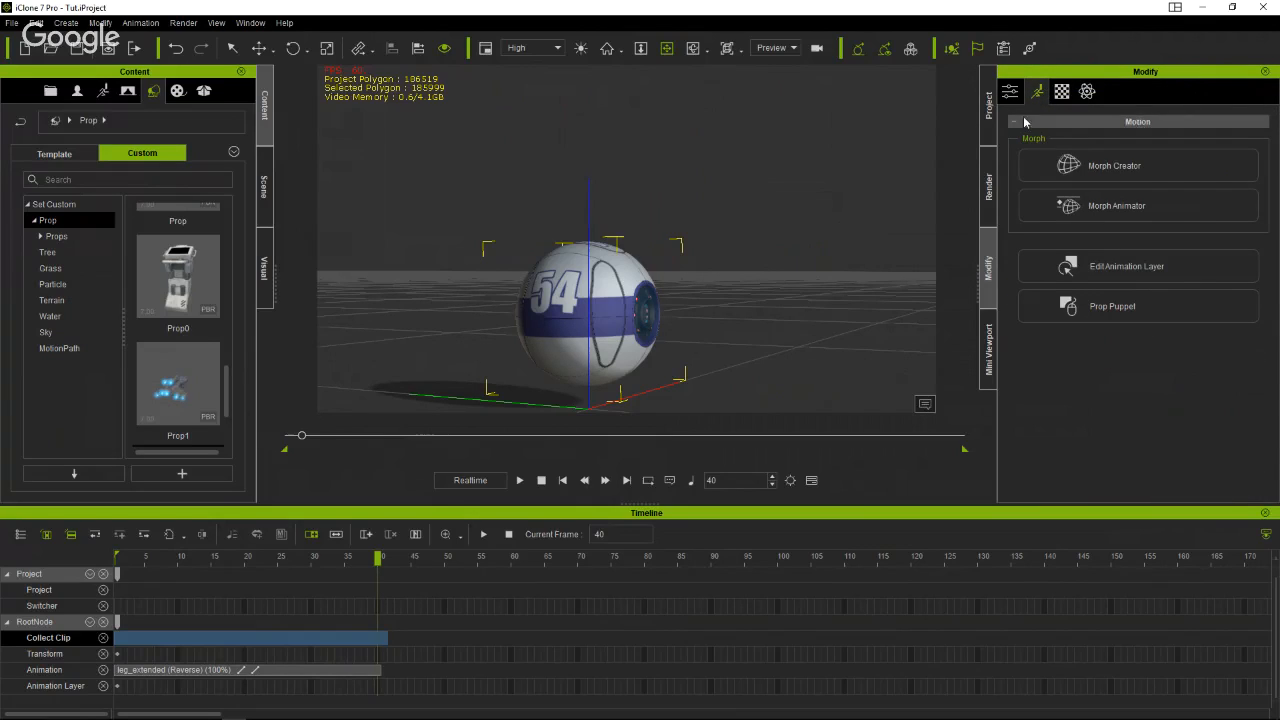
left_click(1117, 267)
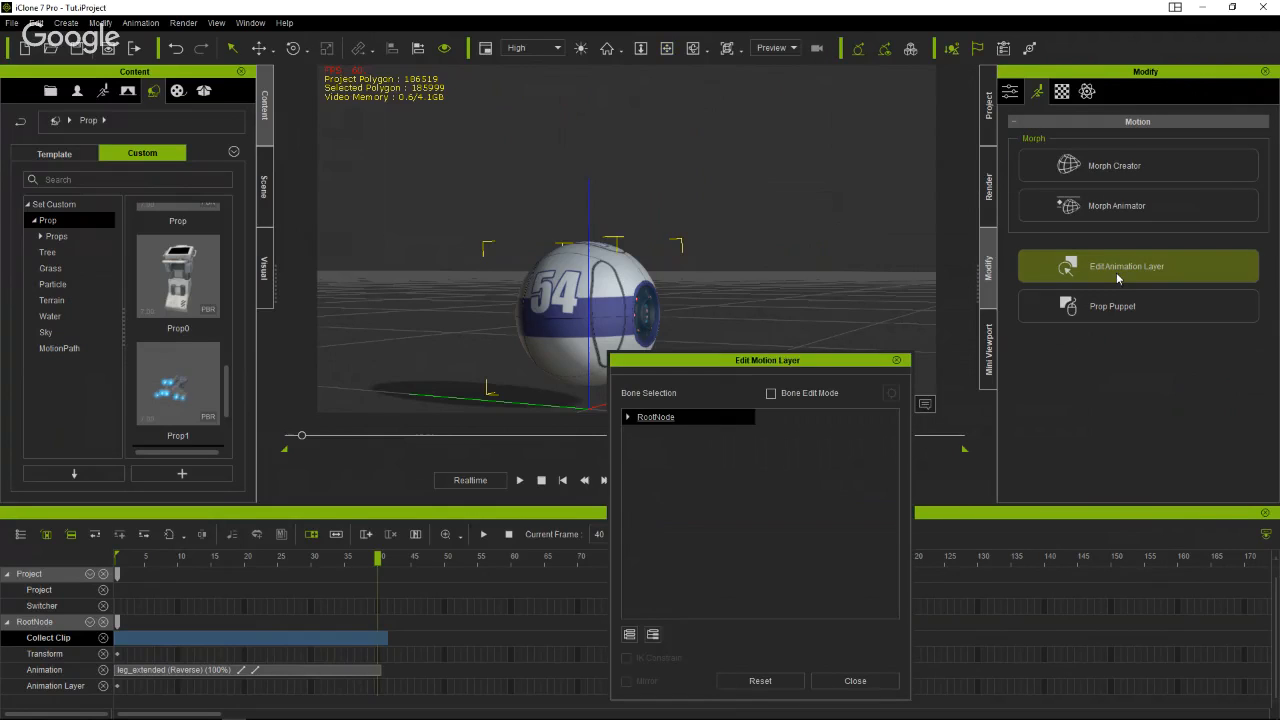
left_click_drag(788, 351, 894, 204)
left_click(897, 239)
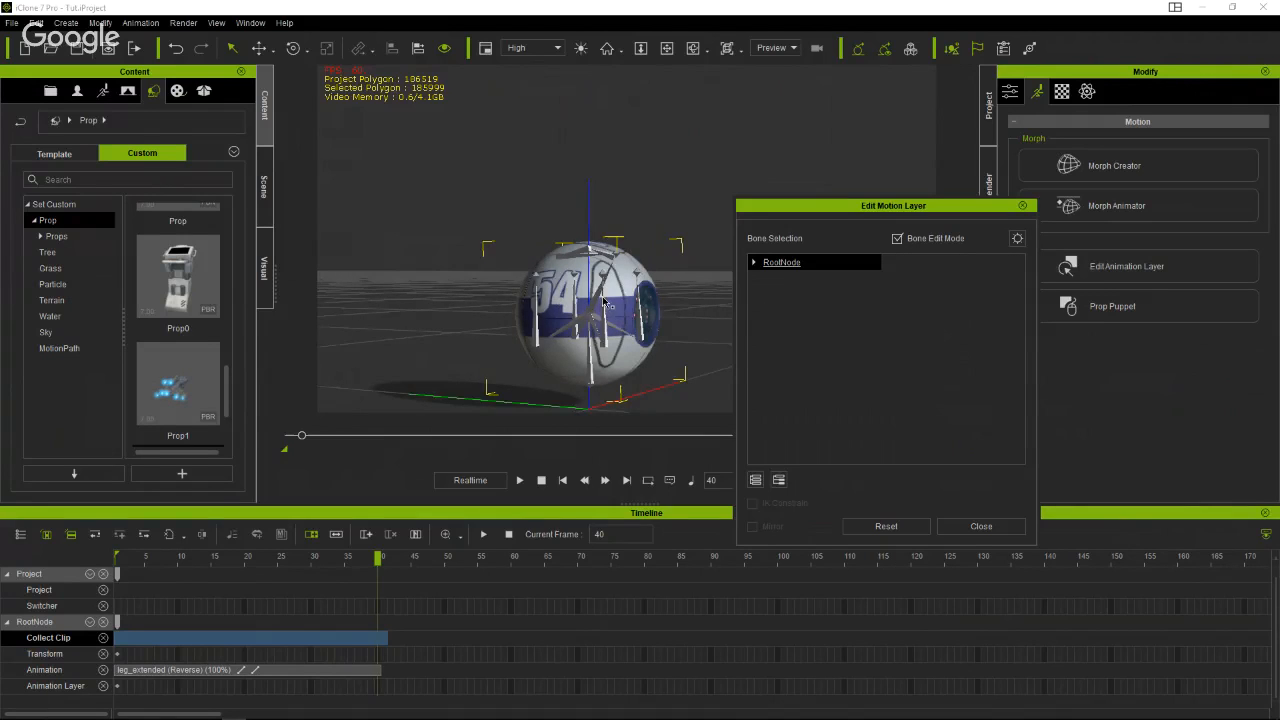
Select the shCover bone on top of the body and rotate it up to swing the cover open at frame 40.
scroll(598, 303, "up", 5)
scroll(533, 297, "down", 2)
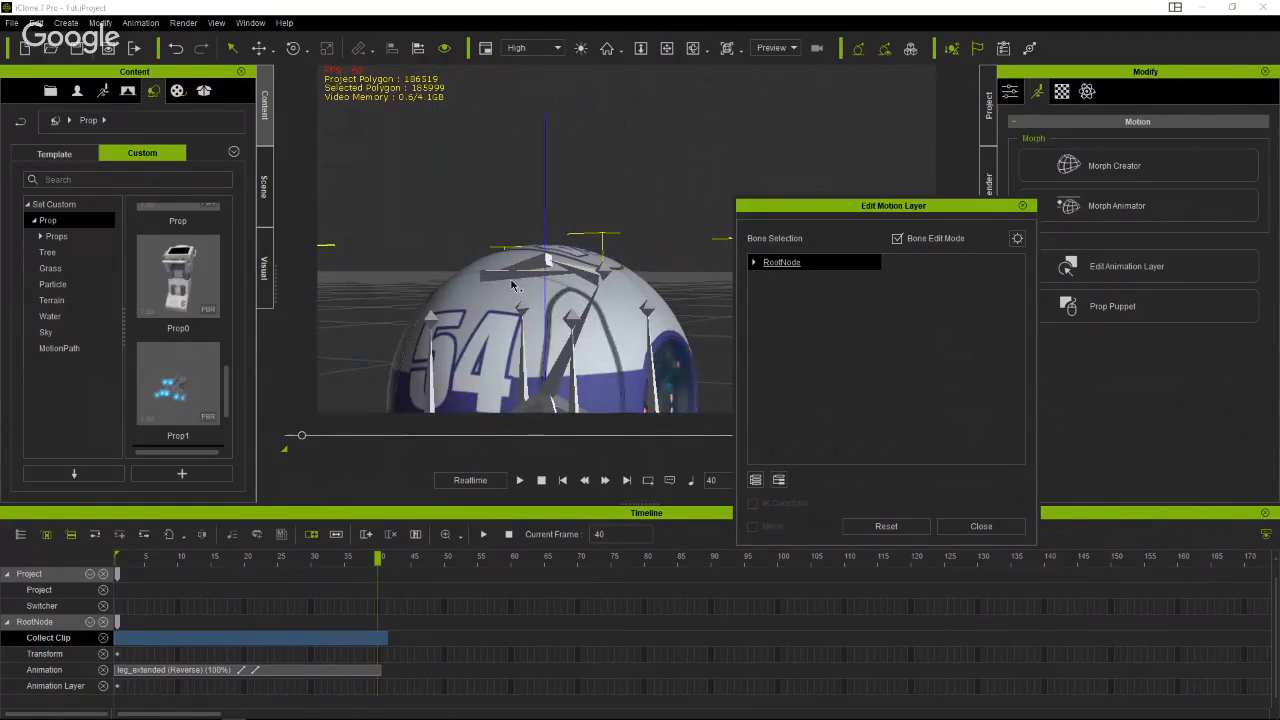
left_click(533, 280)
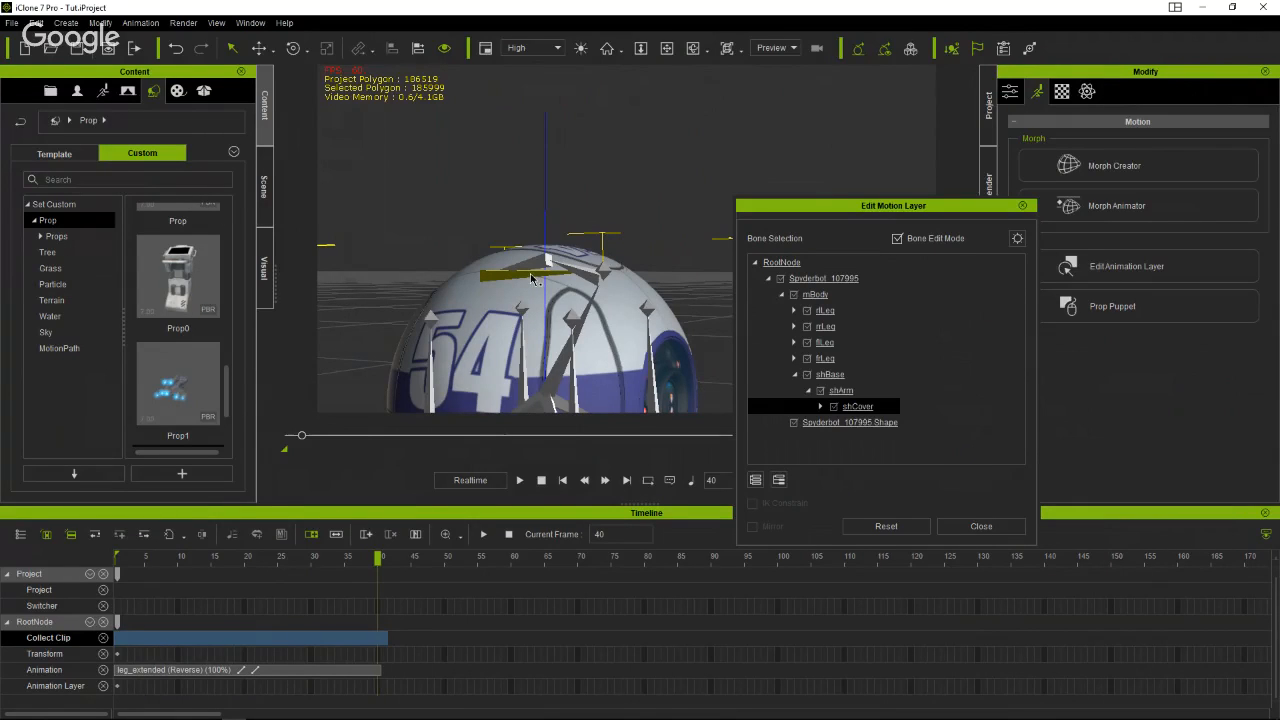
left_click_drag(873, 207, 1229, 234)
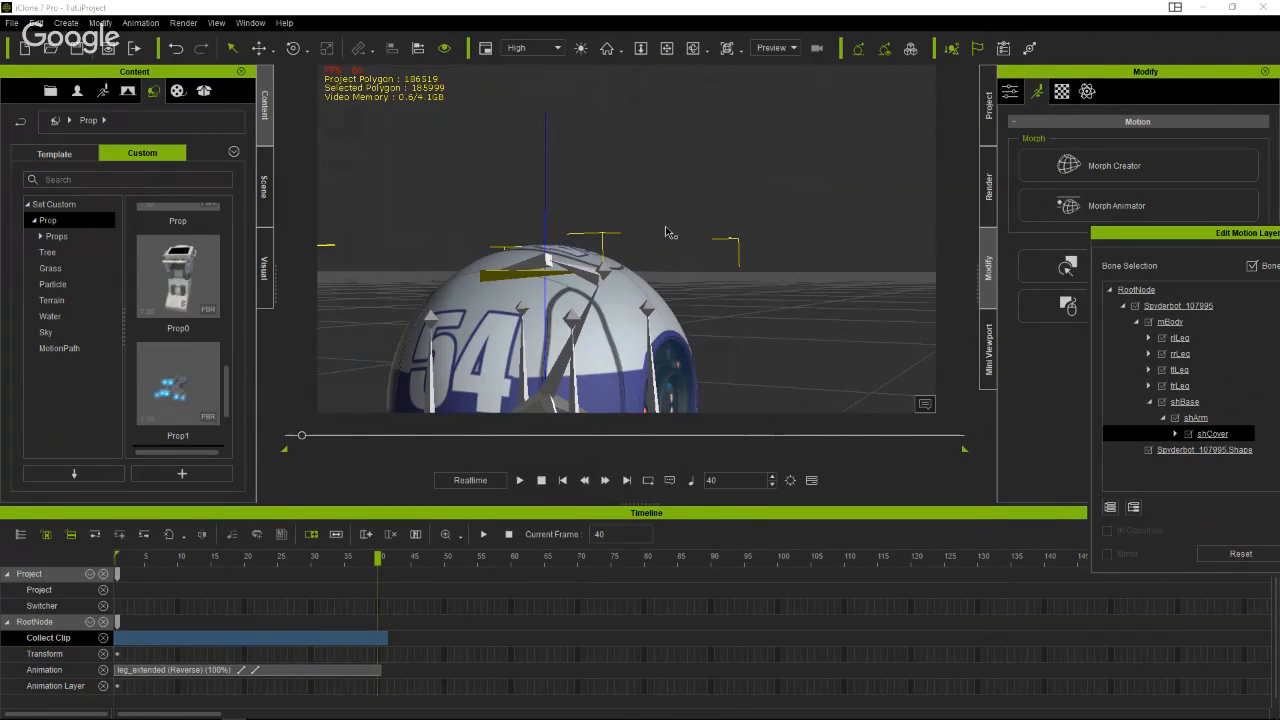
key("e")
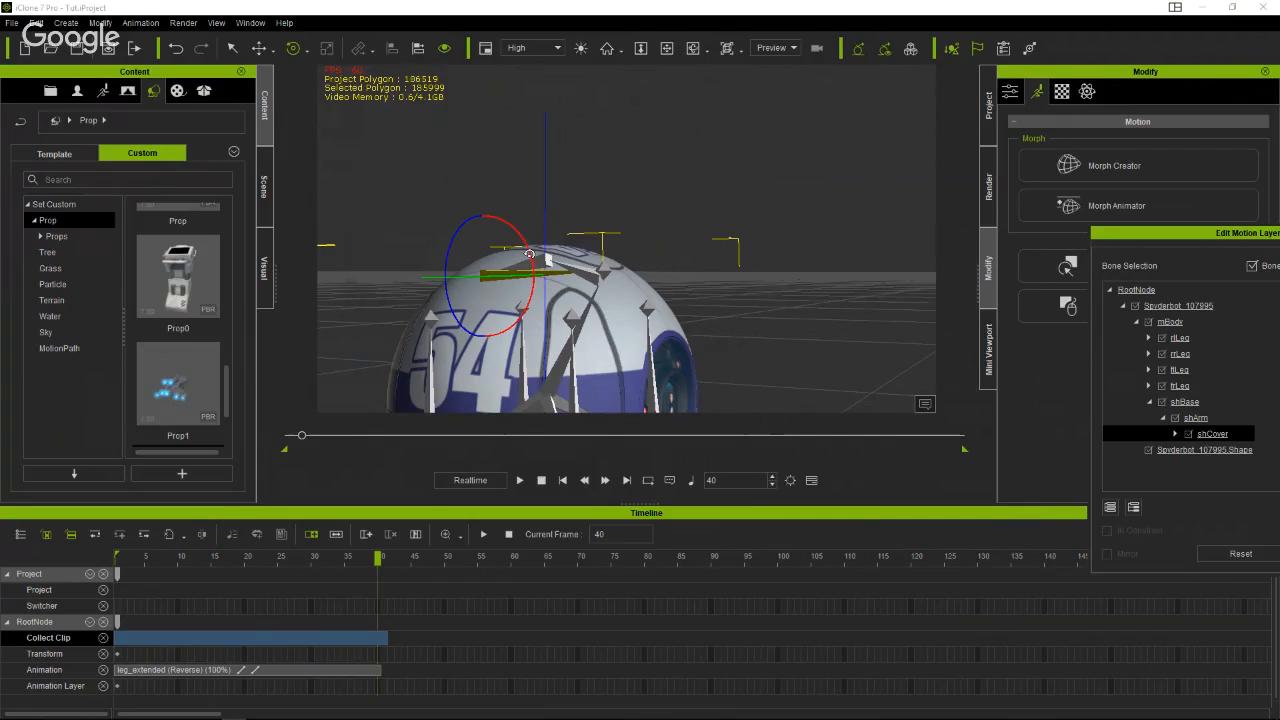
left_click_drag(530, 252, 620, 280)
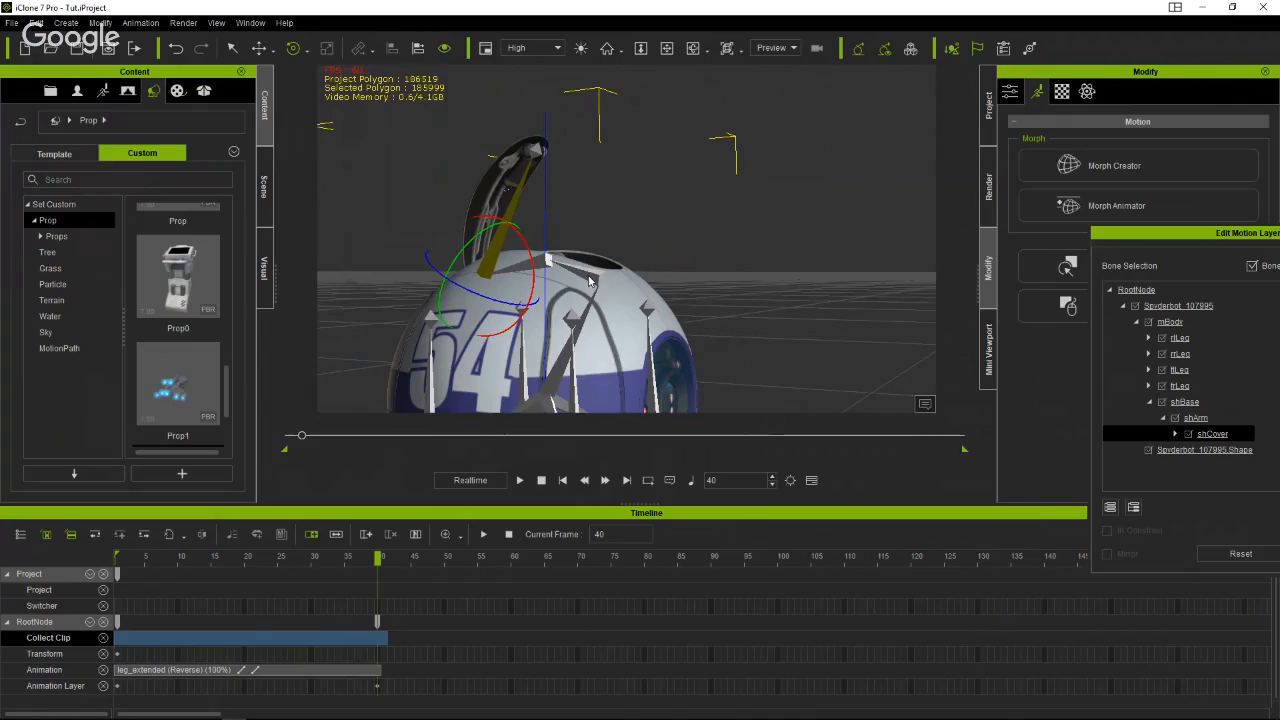
Raise the sensor arm out of the body by rotating the shBase bone upright and angling the shArm and shCover bones.
left_click(590, 281)
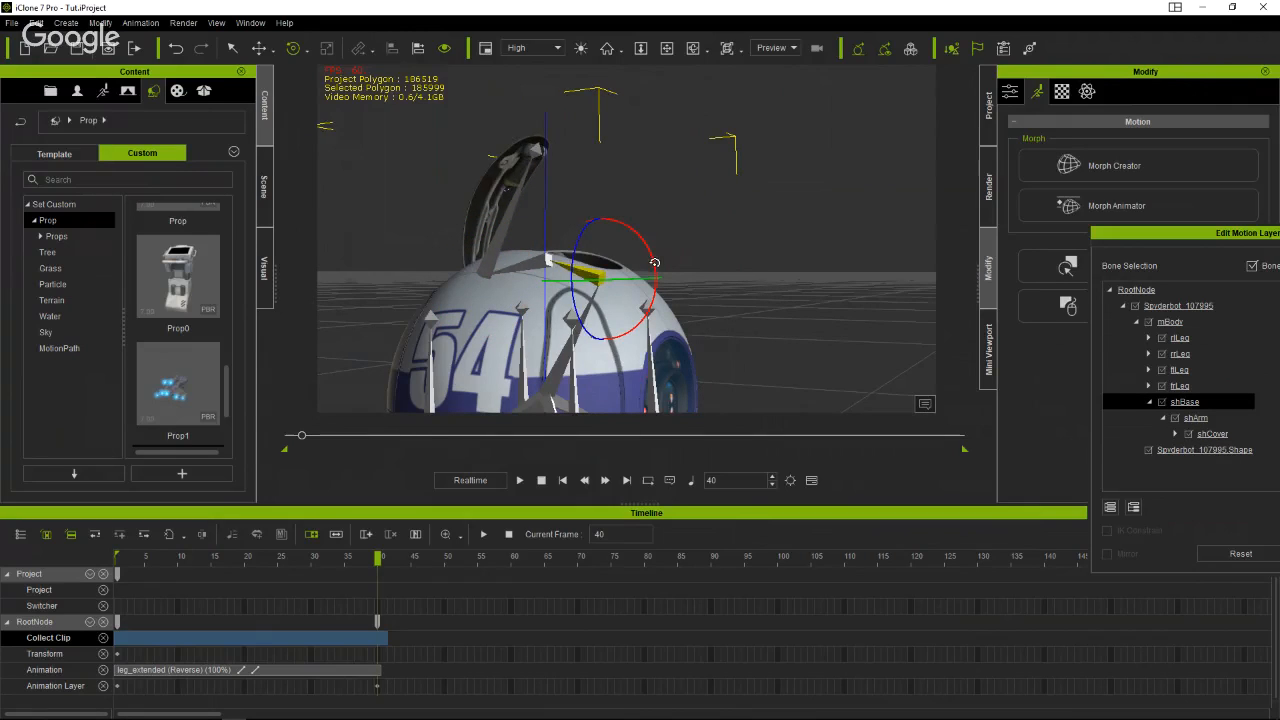
left_click_drag(655, 261, 655, 301)
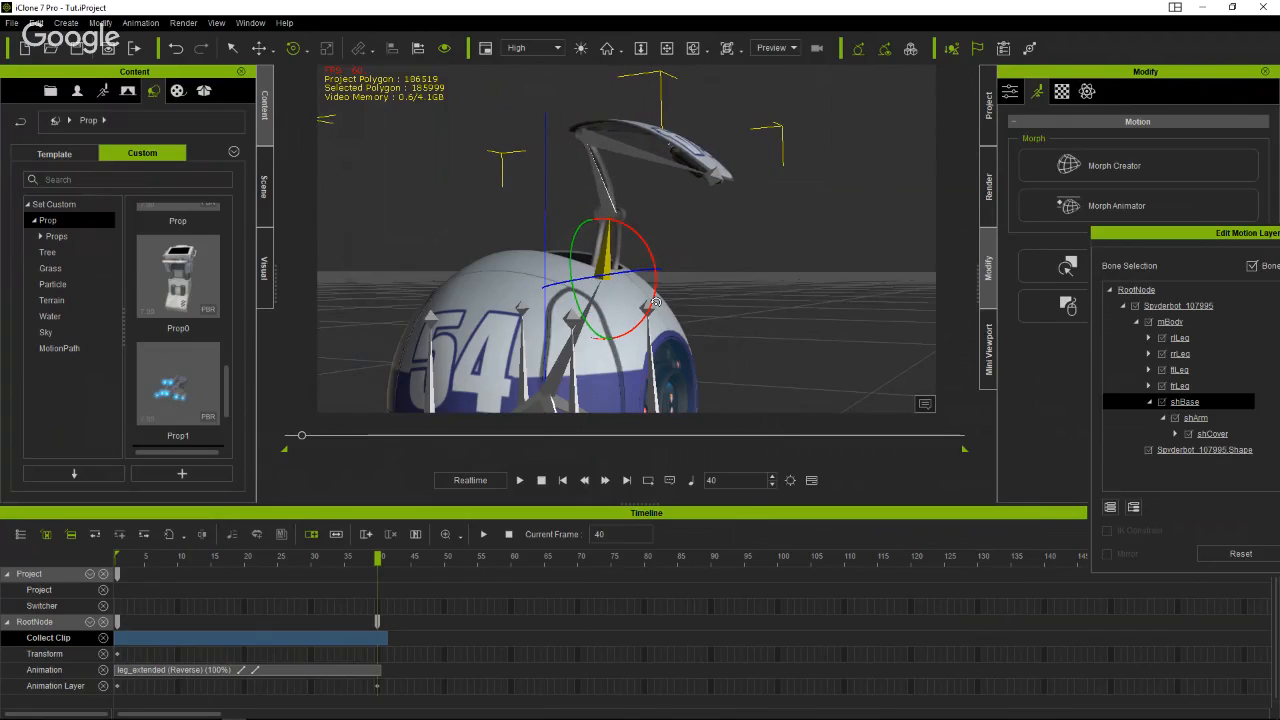
left_click(601, 181)
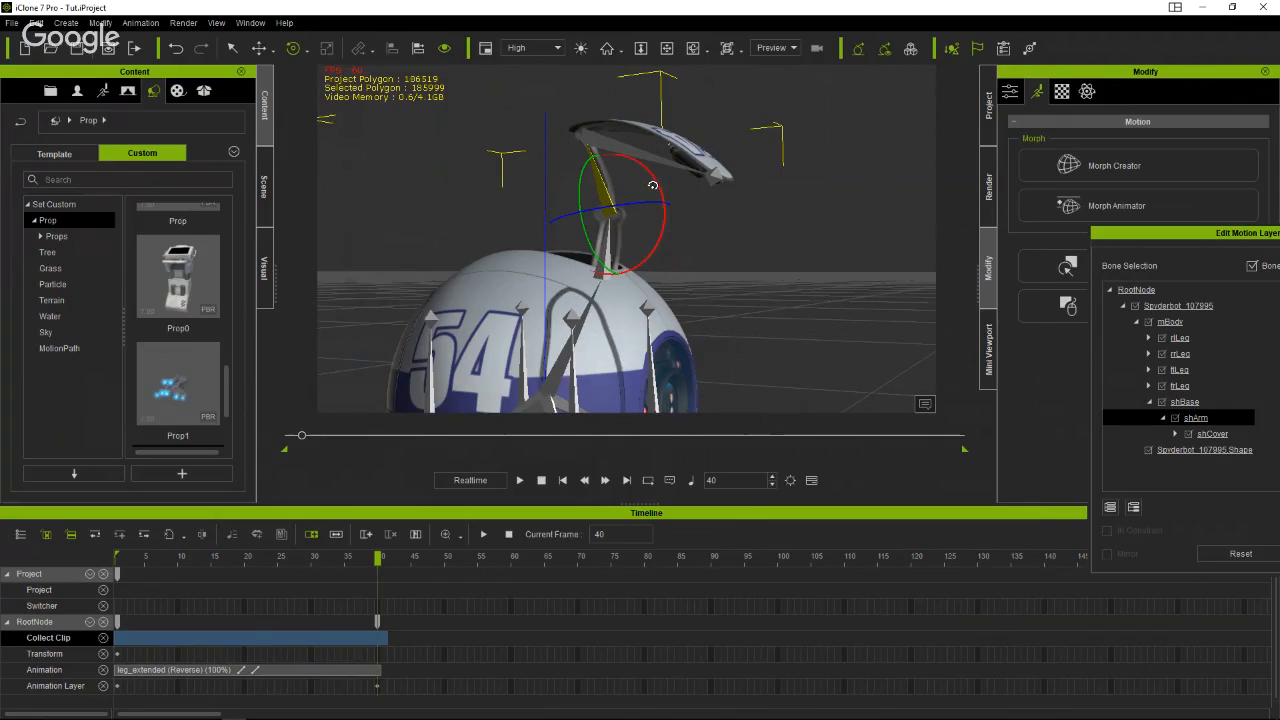
left_click_drag(650, 178, 593, 210)
left_click(602, 144)
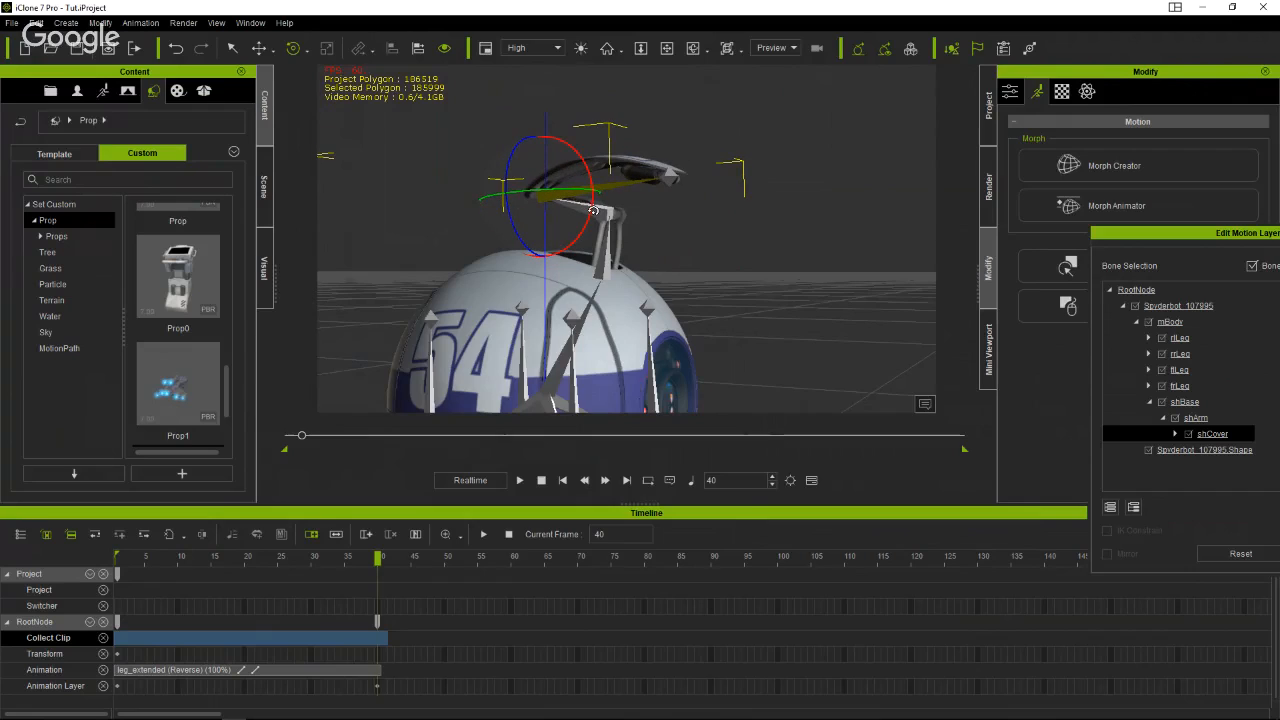
Refine the raised sensor arm by rotating the shArm and shCover bones again and tilting the Shocker bone downward.
left_click(600, 212)
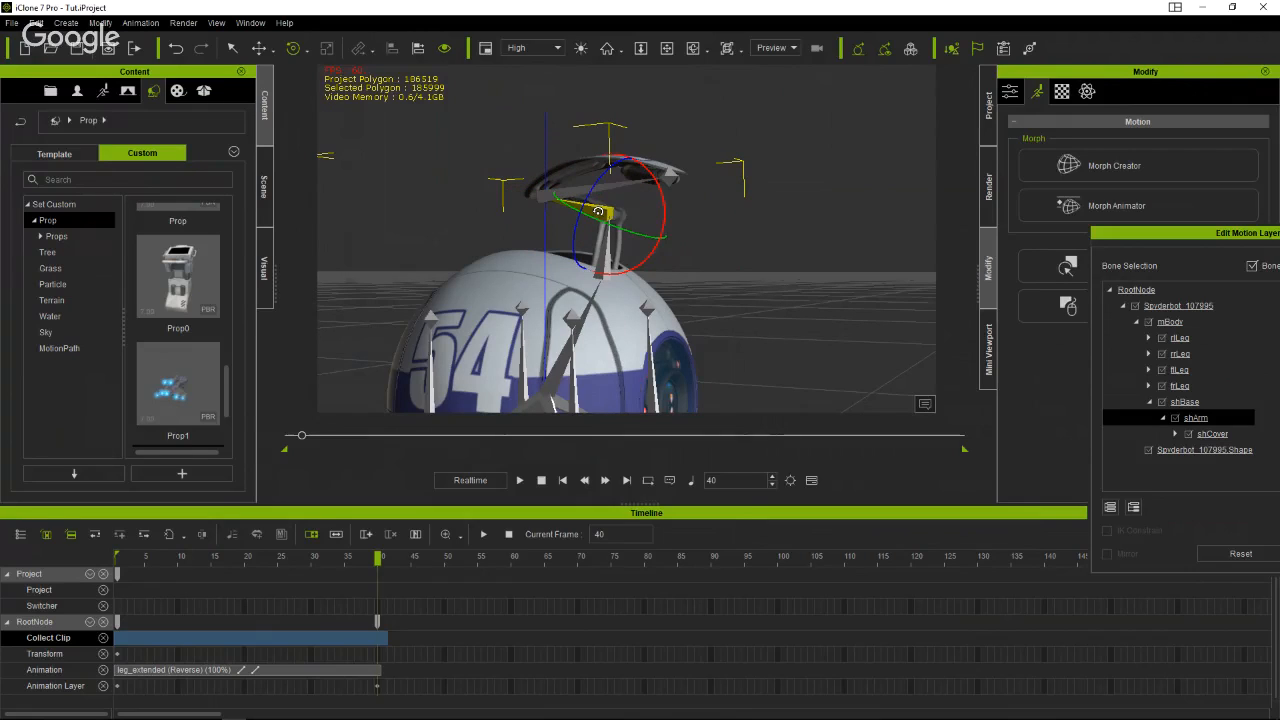
left_click_drag(660, 205, 665, 225)
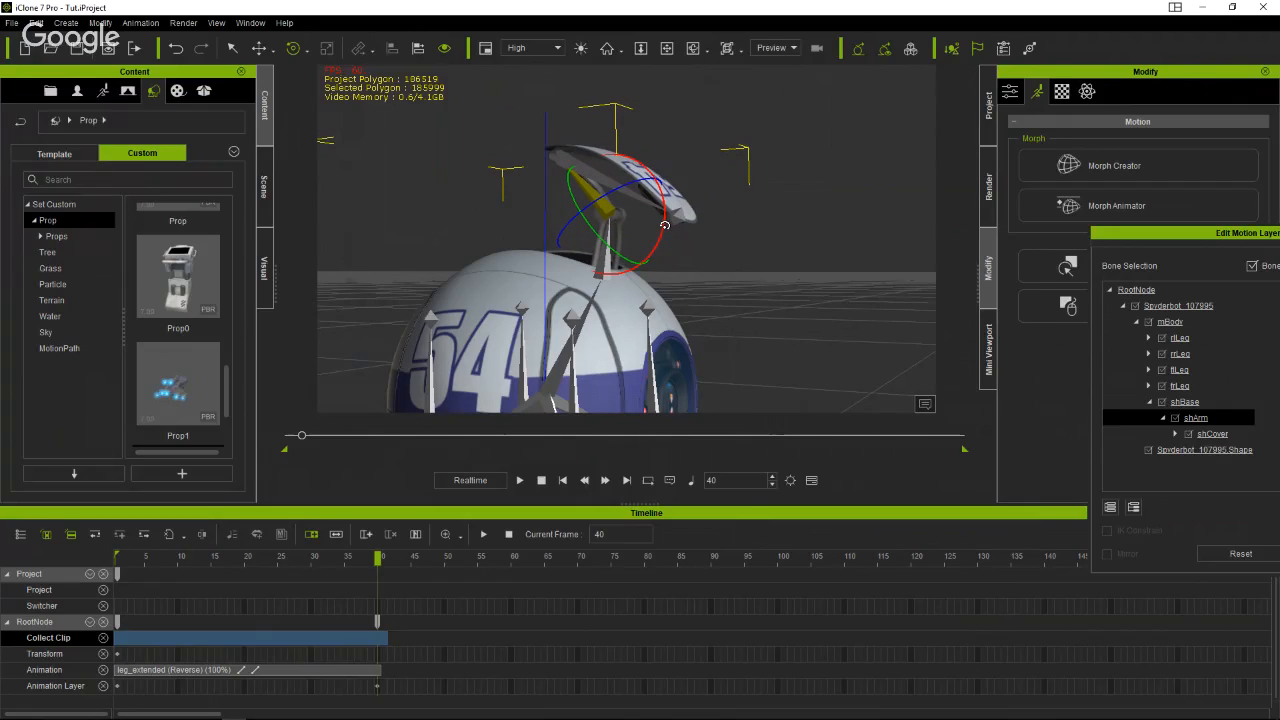
left_click(590, 177)
left_click_drag(614, 168, 616, 160)
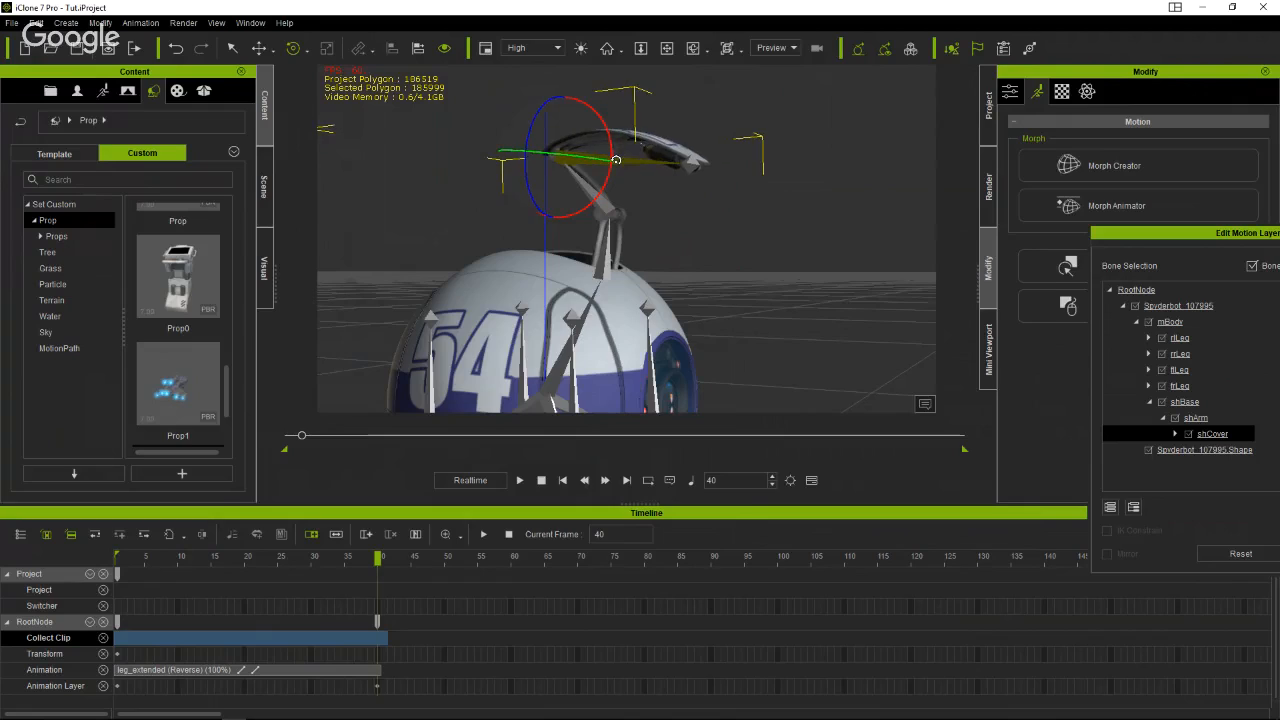
left_click(696, 172)
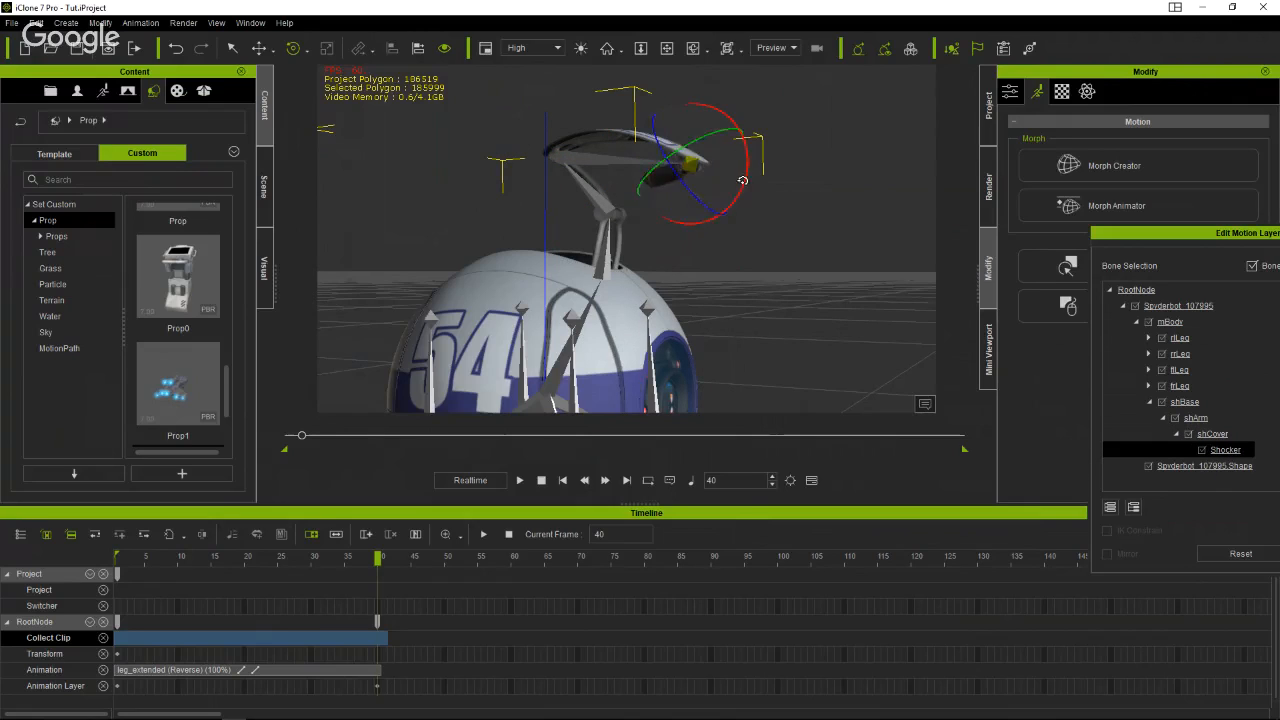
left_click_drag(742, 180, 762, 93)
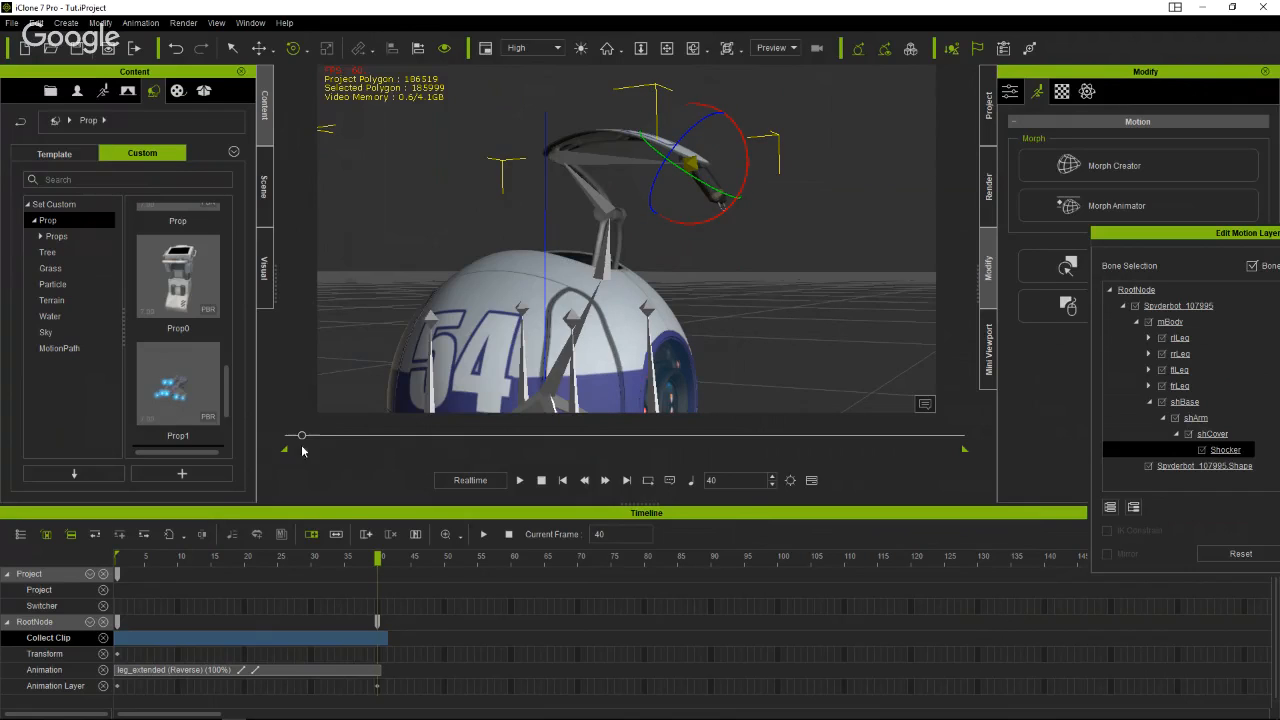
Close the Edit Motion Layer dialog and play the spiderbot's leg and sensor arm animation from the first frame.
left_click_drag(301, 436, 286, 437)
scroll(620, 310, "down", 5)
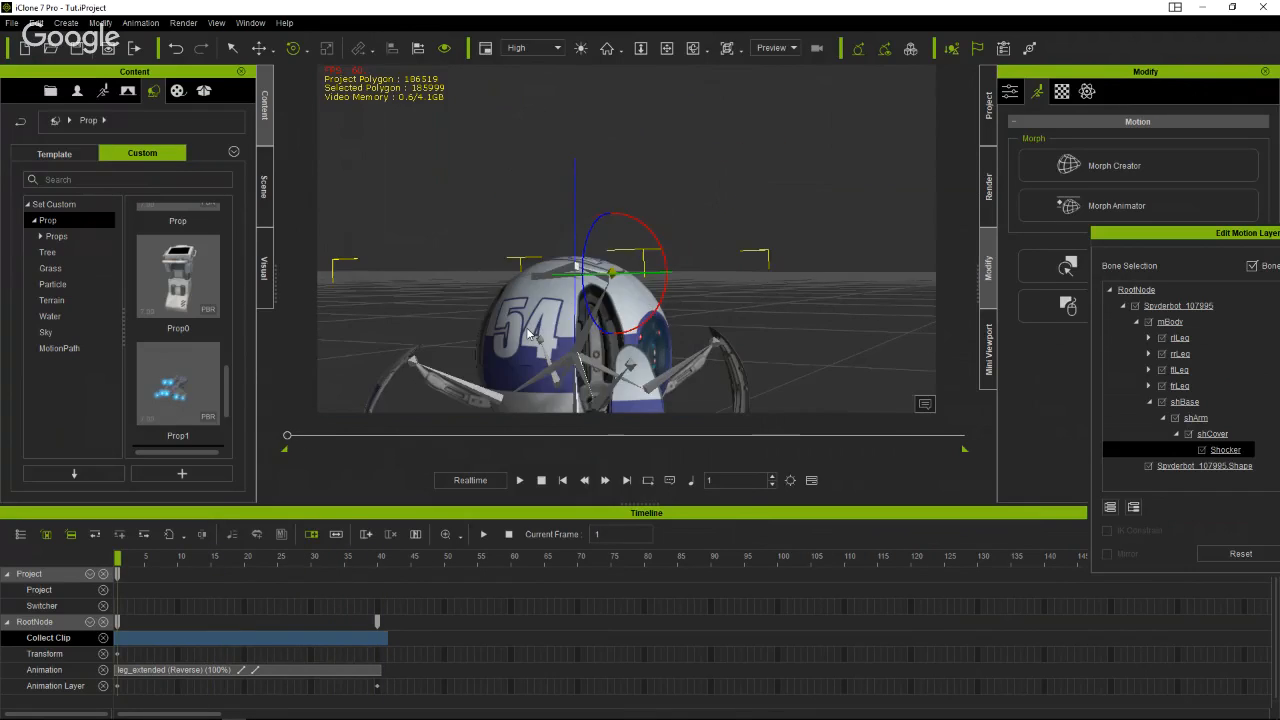
left_click_drag(1234, 236, 928, 230)
left_click(1072, 228)
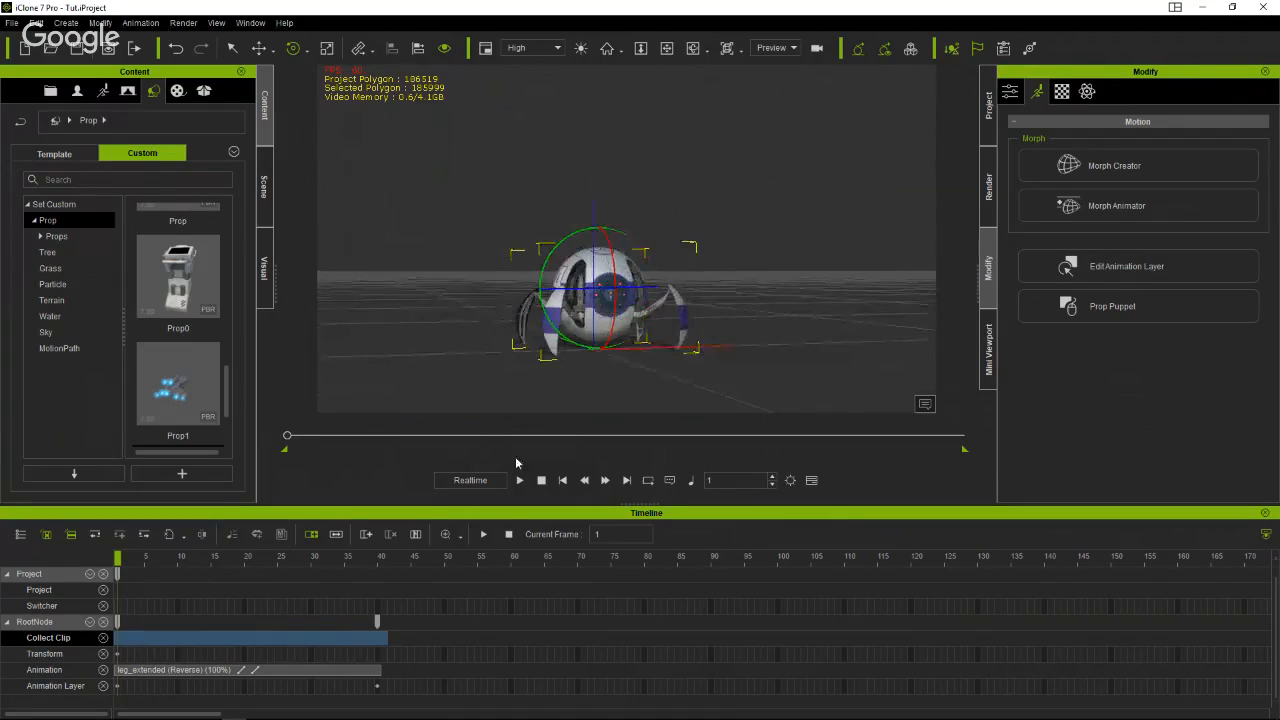
left_click(519, 480)
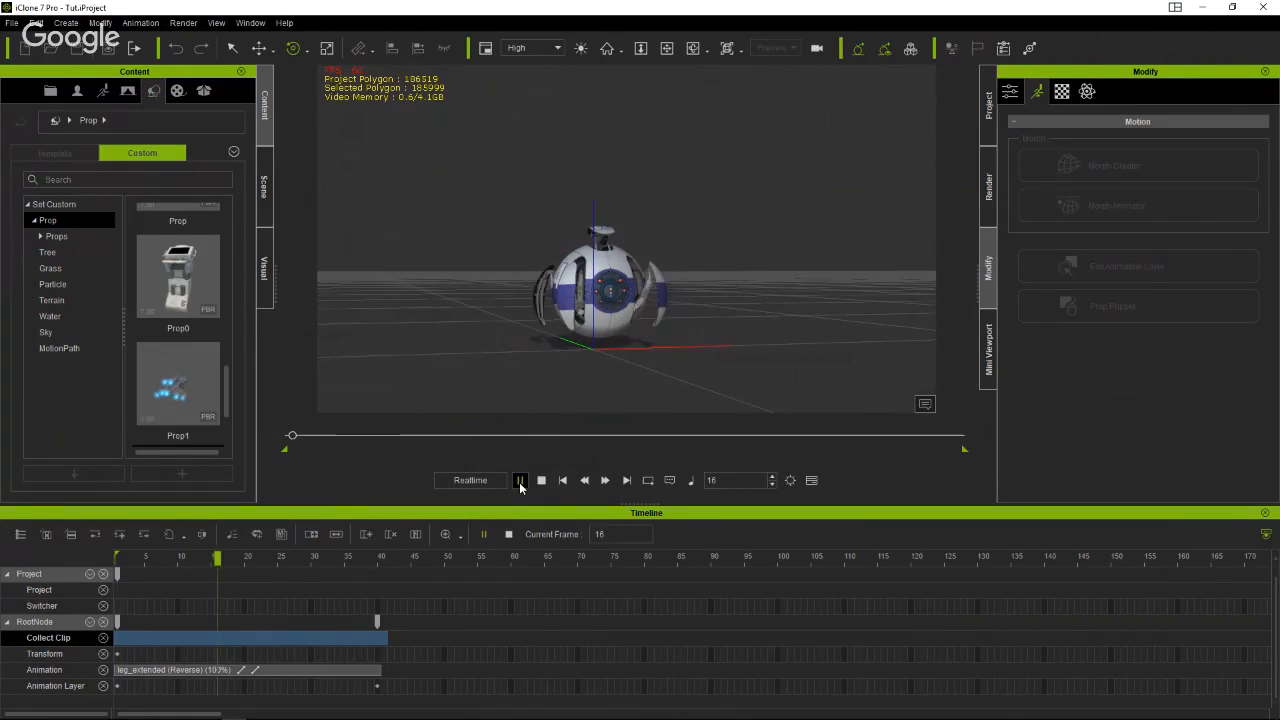
left_click(519, 480)
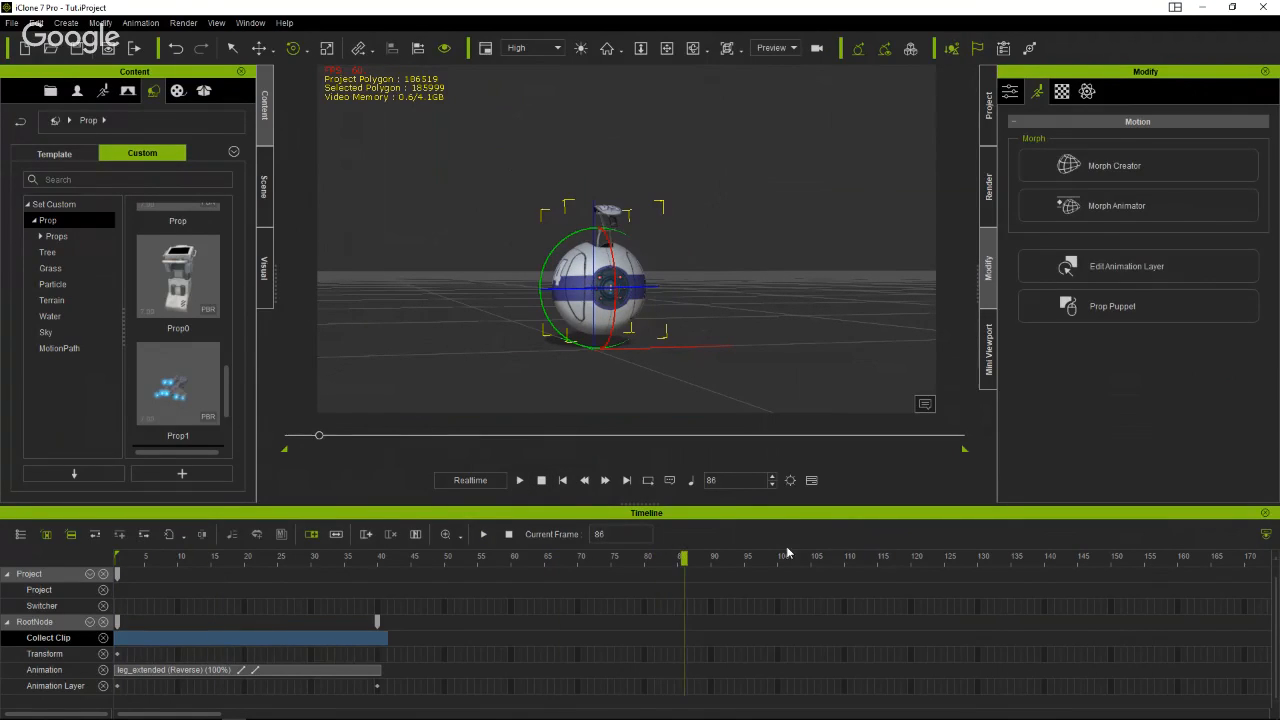
Move the sensor arm's end key on the RootNode track from frame 40 to frame 15.
left_click_drag(636, 556, 424, 560)
left_click_drag(349, 582, 243, 580)
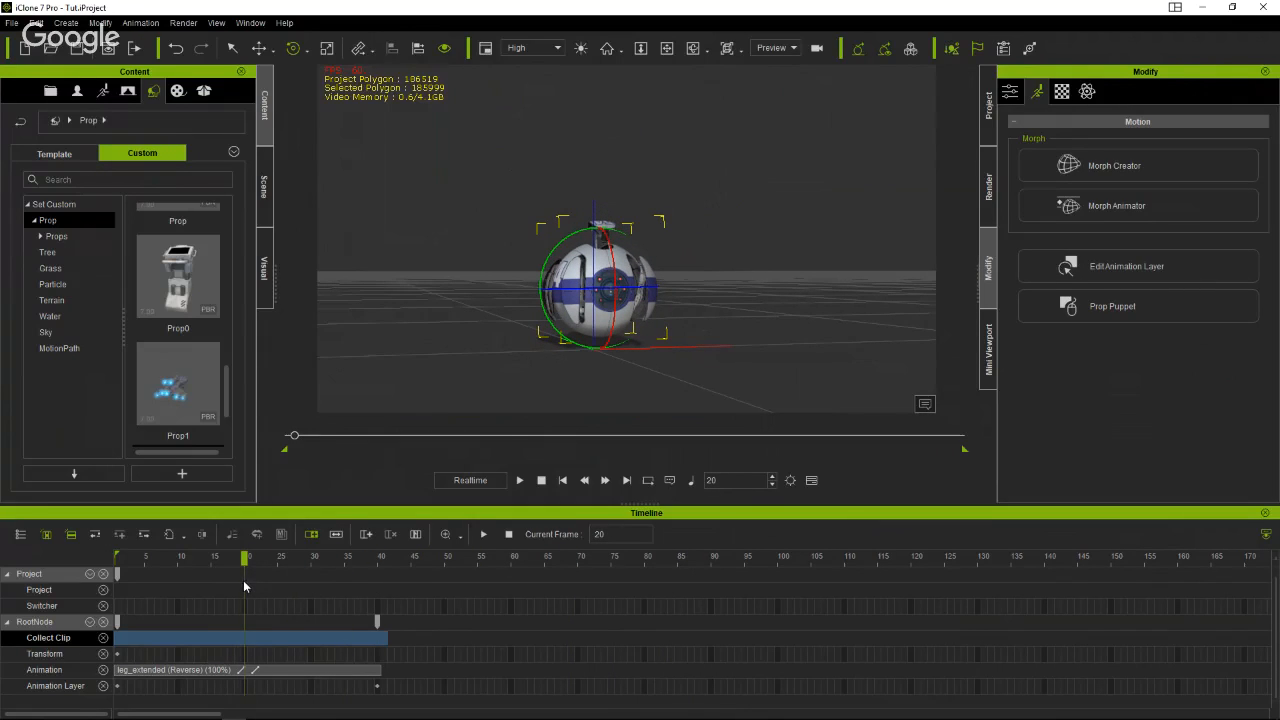
left_click_drag(377, 621, 284, 621)
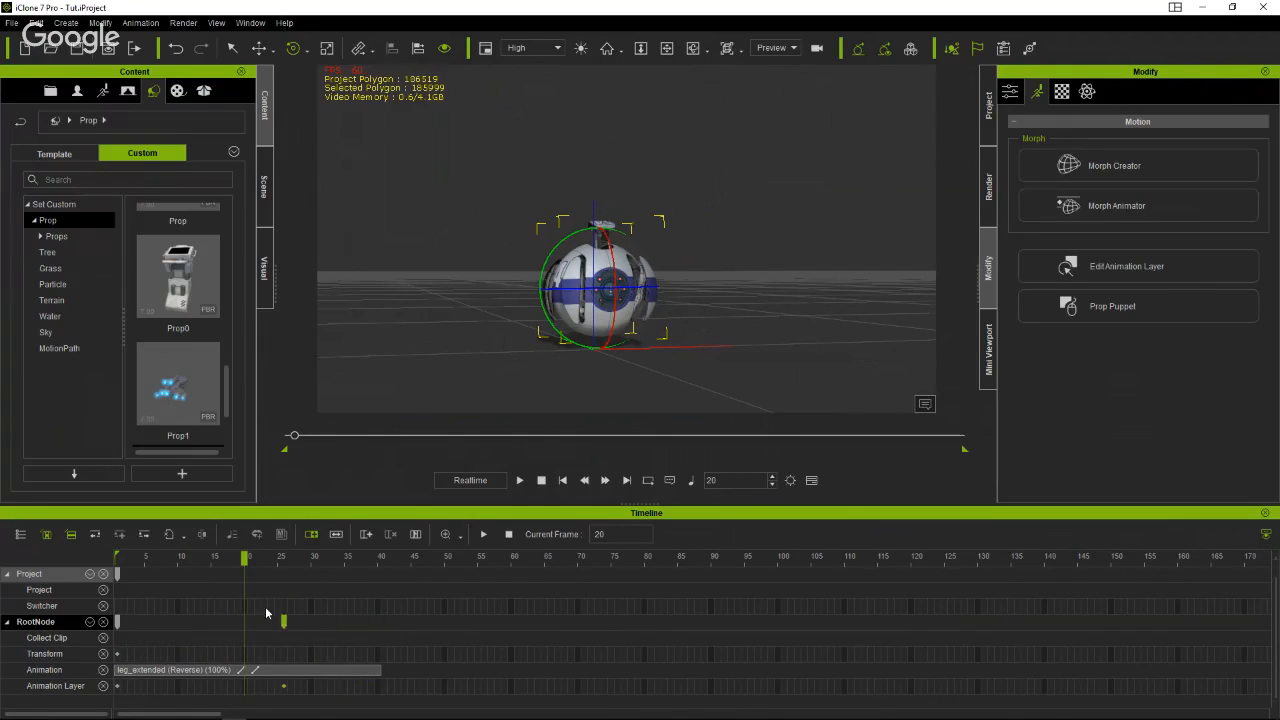
left_click_drag(205, 606, 211, 608)
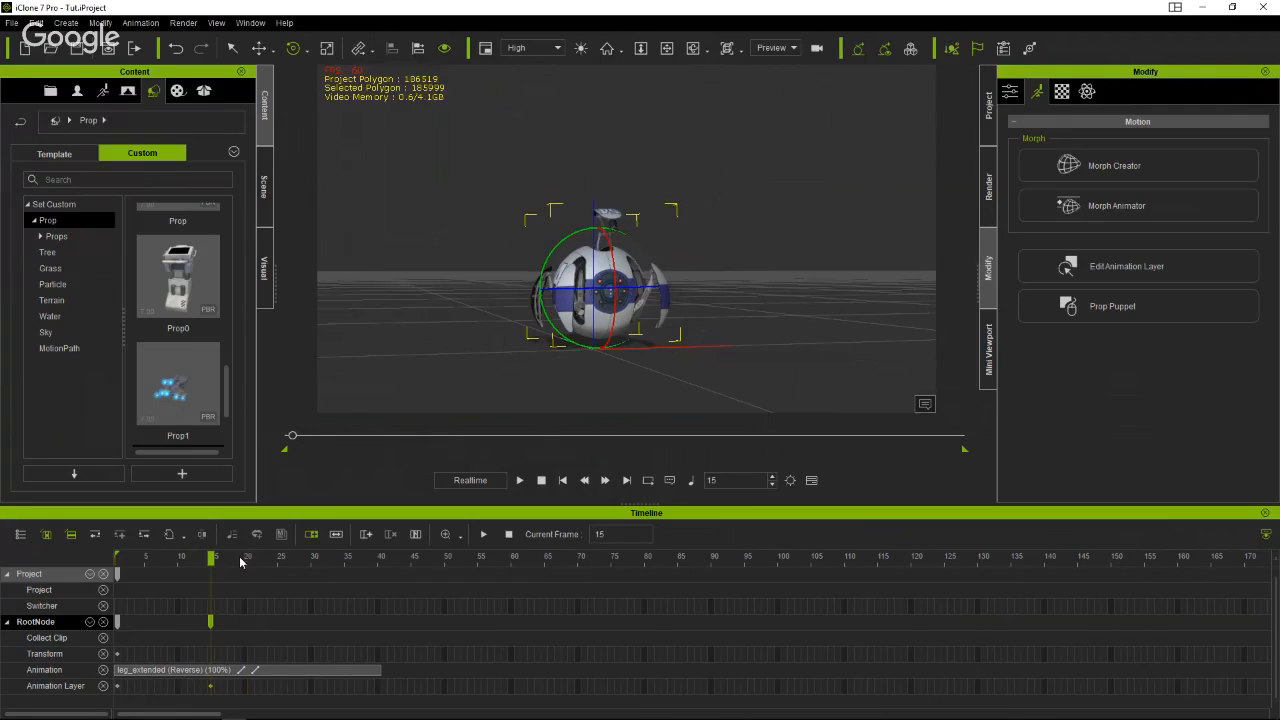
Play the retimed animation from the first frame to check the faster sensor arm motion.
left_click(518, 480)
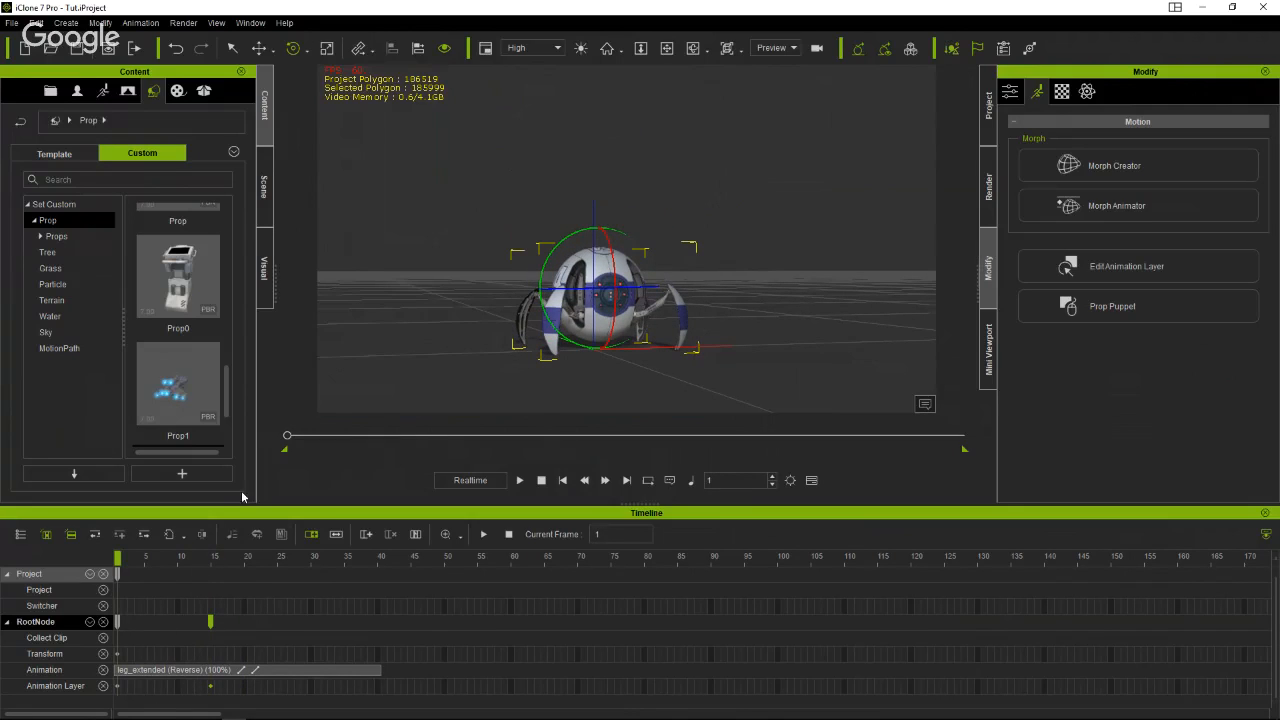
left_click(517, 480)
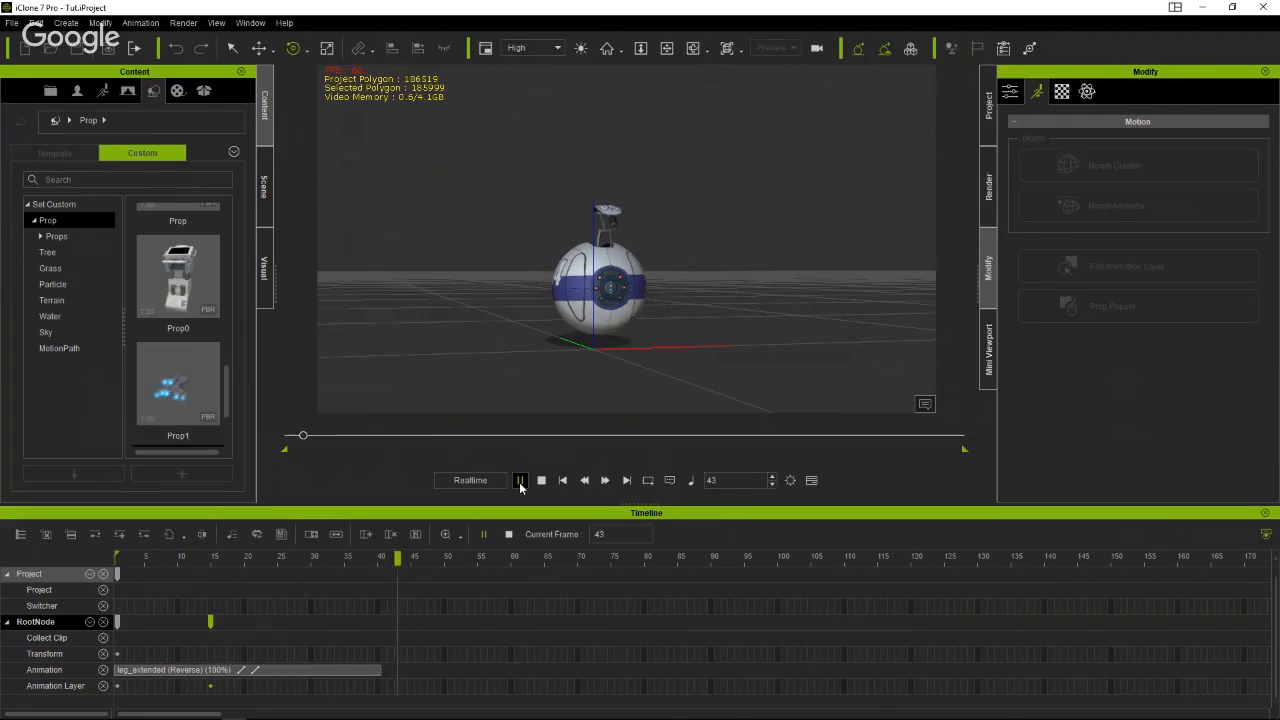
left_click(519, 482)
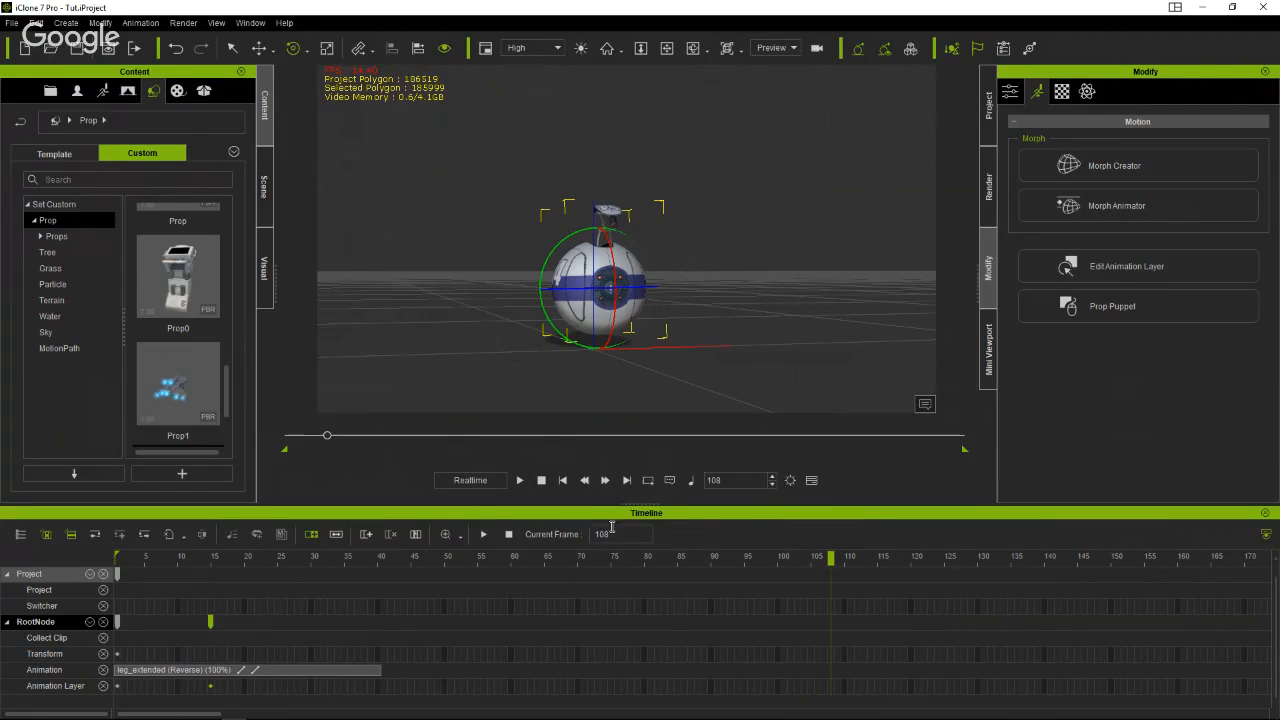
Collect a clip spanning frame 40 back to frame 1 and add it to Perform as Lugs_up_sensor_out.
left_click_drag(835, 558, 374, 590)
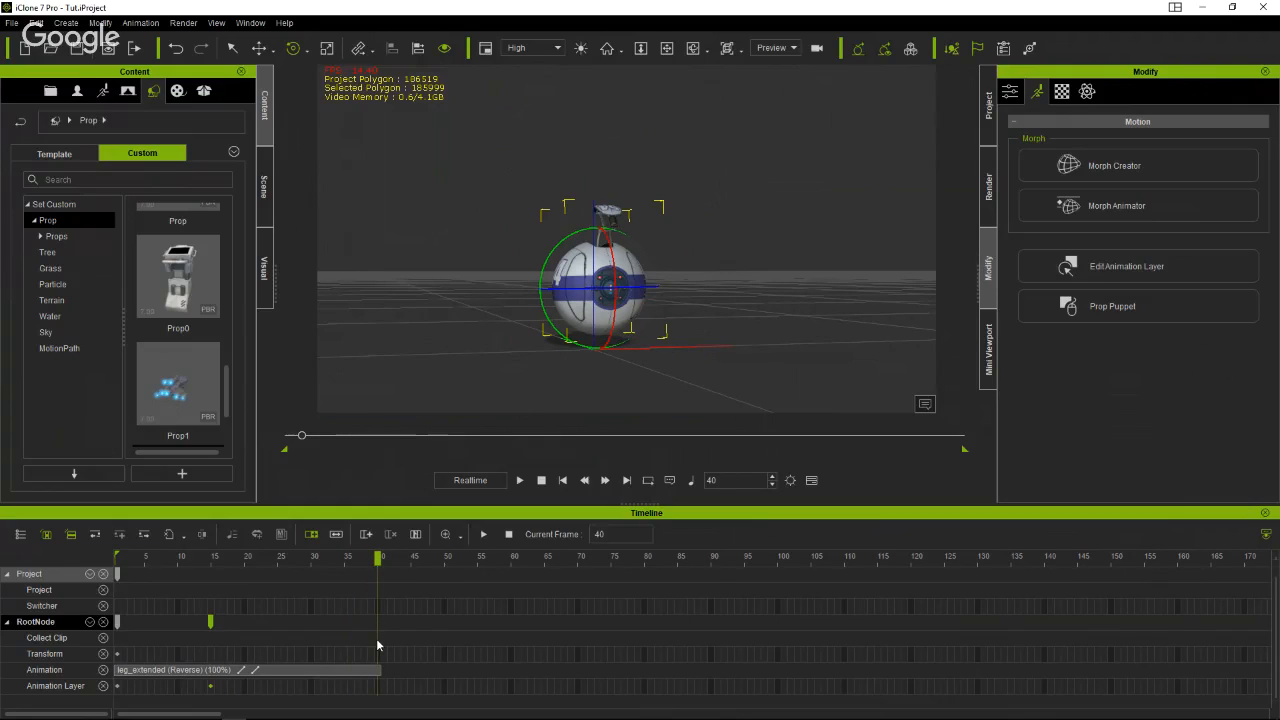
left_click_drag(379, 642, 116, 640)
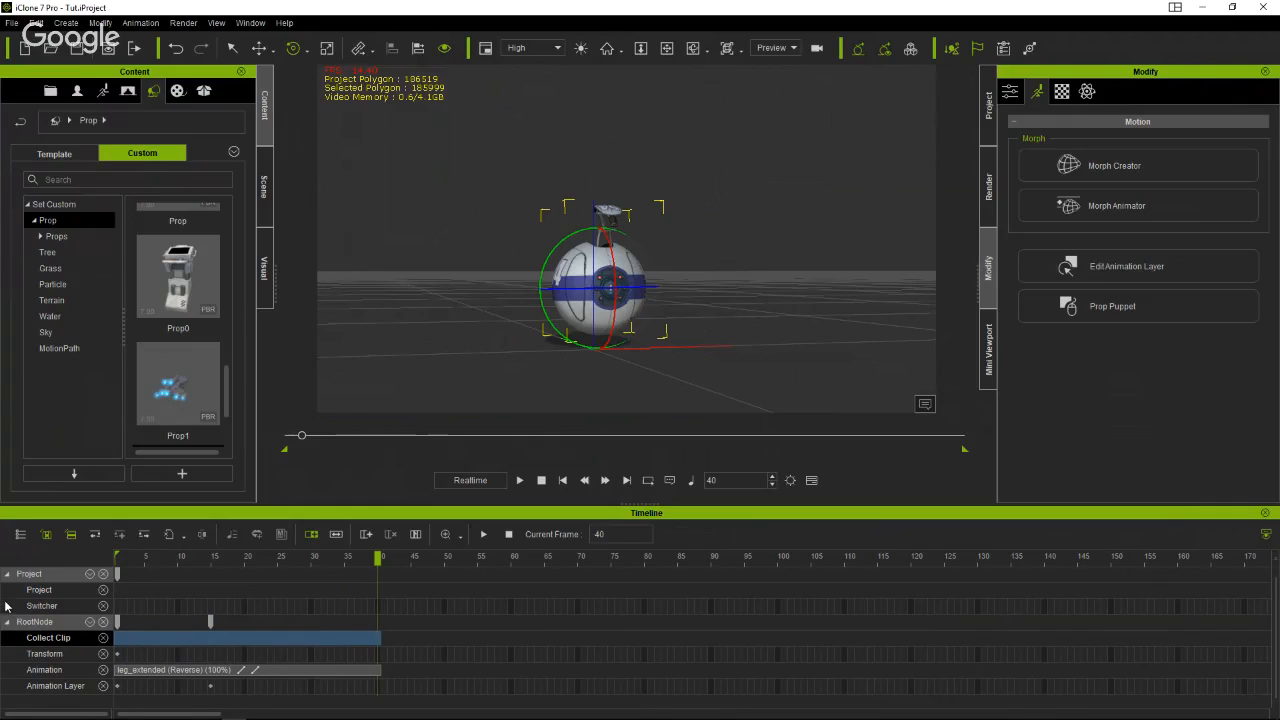
right_click(315, 637)
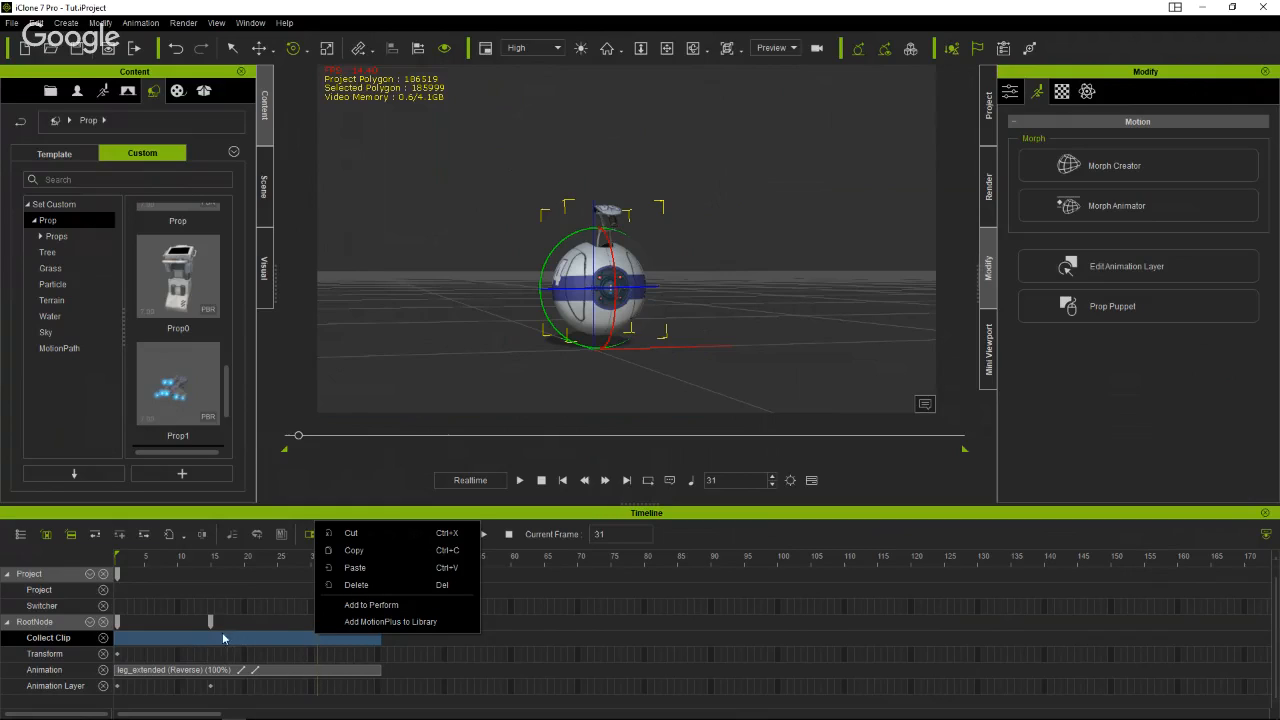
left_click(395, 606)
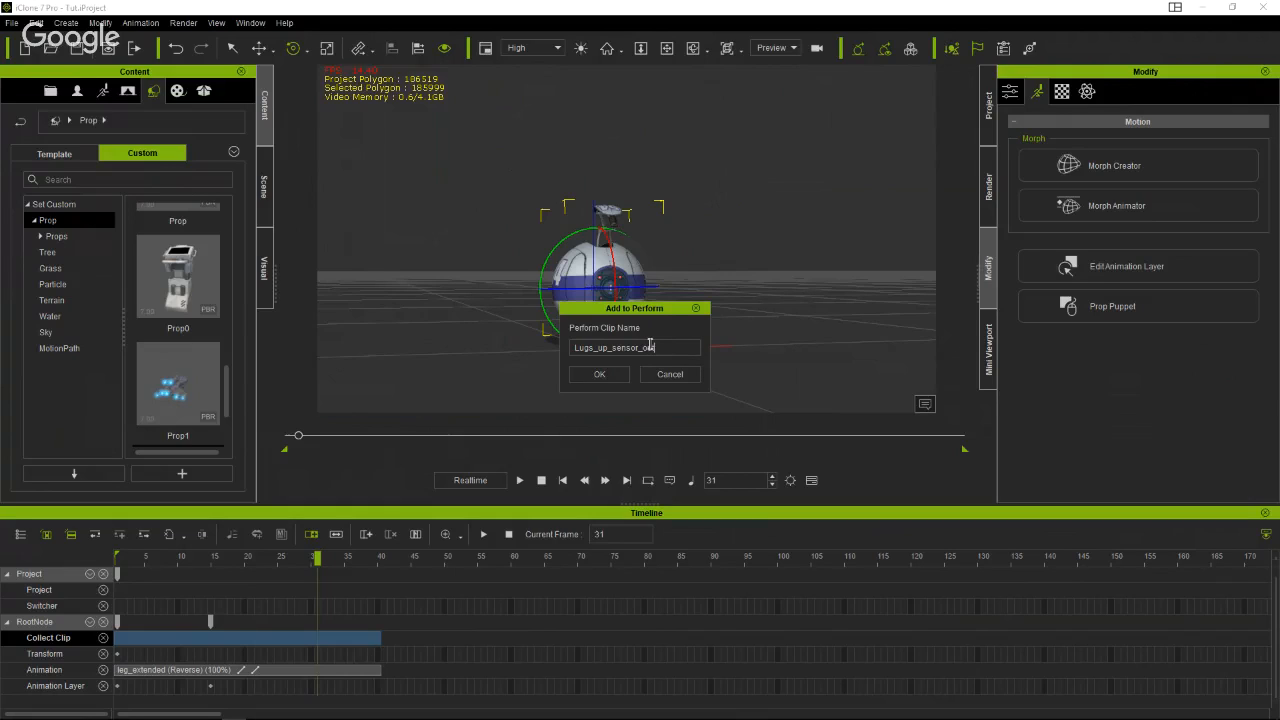
left_click(600, 374)
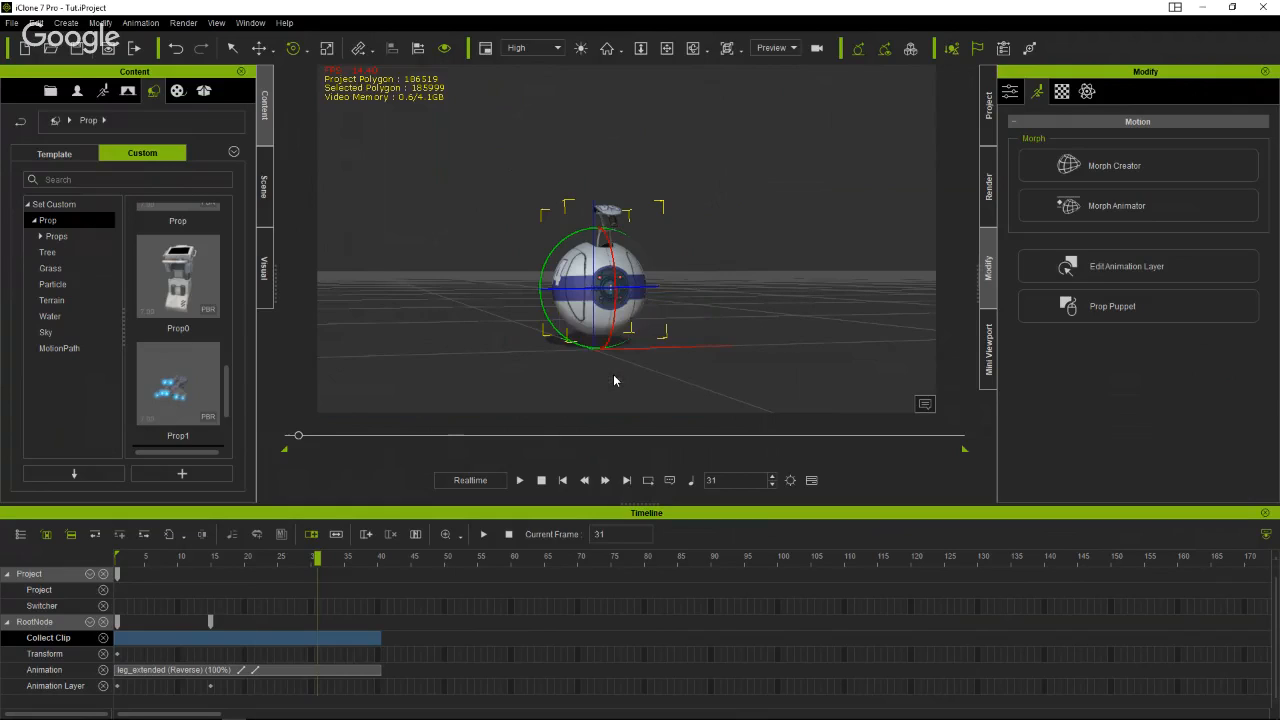
Delete the leg_extended (Reverse) clip from the Animation track and undo the deletion.
left_click(363, 674)
right_click(363, 678)
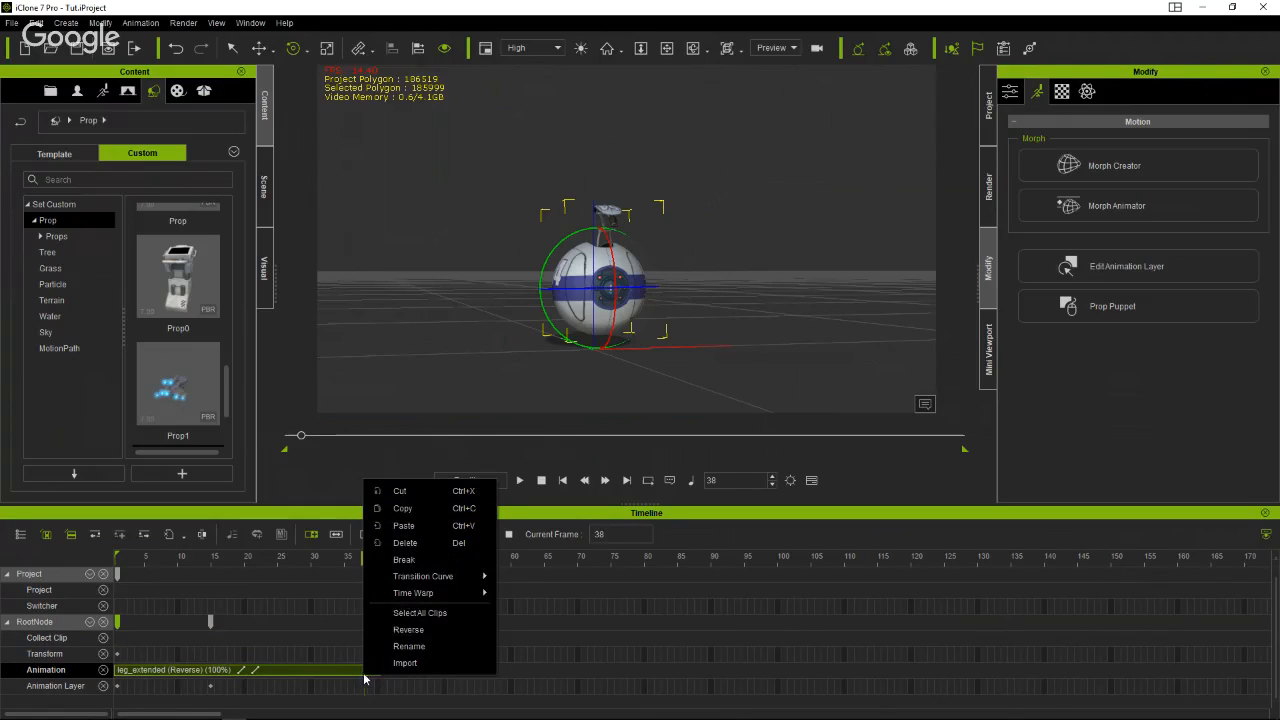
left_click(395, 549)
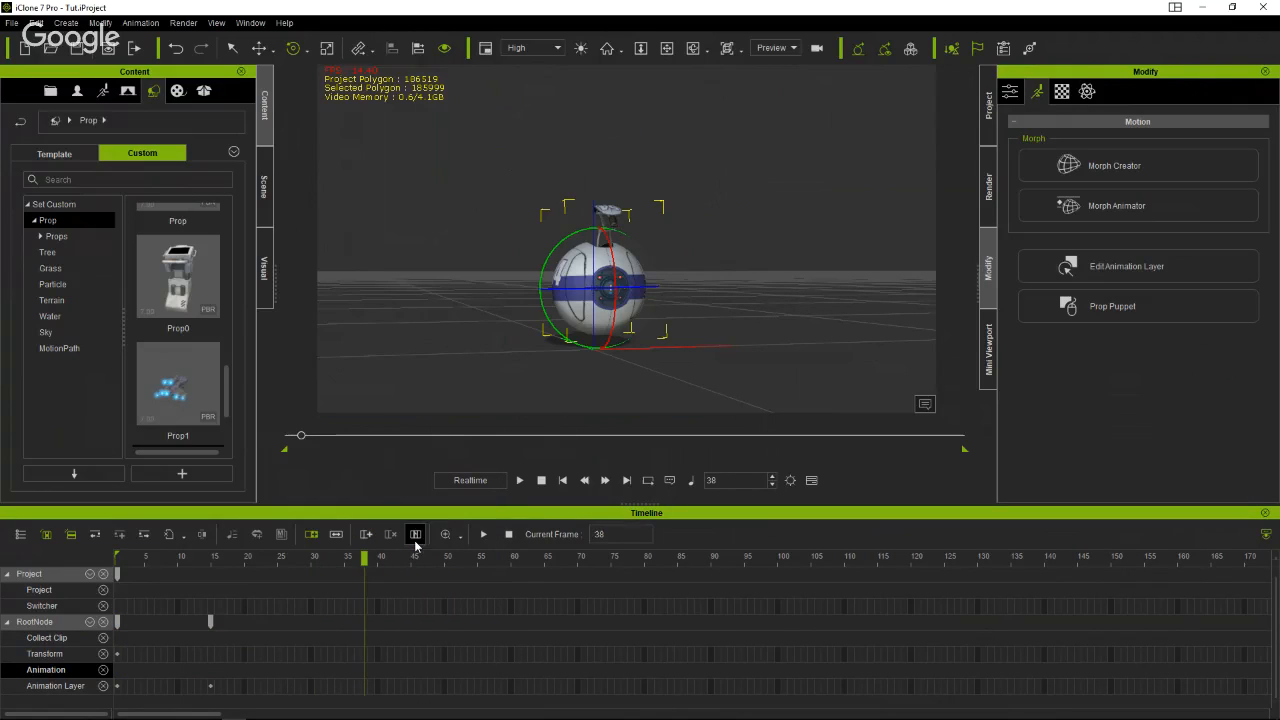
left_click(210, 622)
right_click(210, 622)
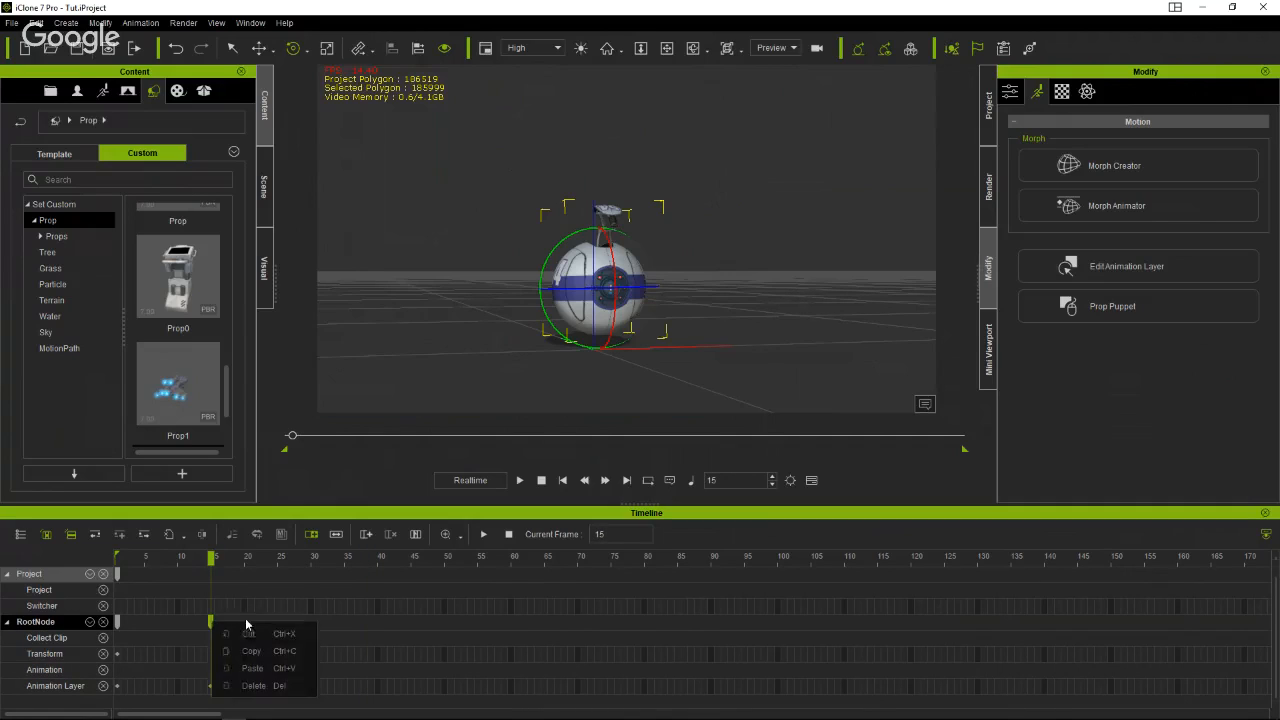
left_click(274, 340)
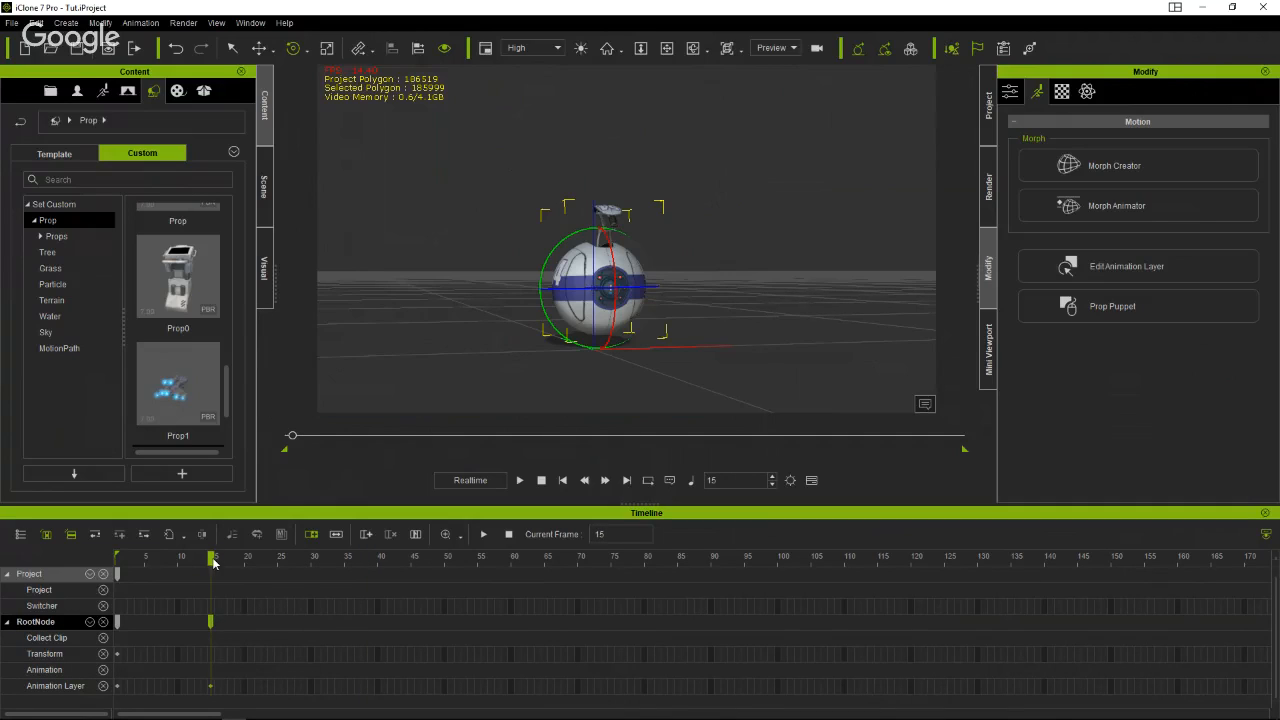
key("ctrl+z")
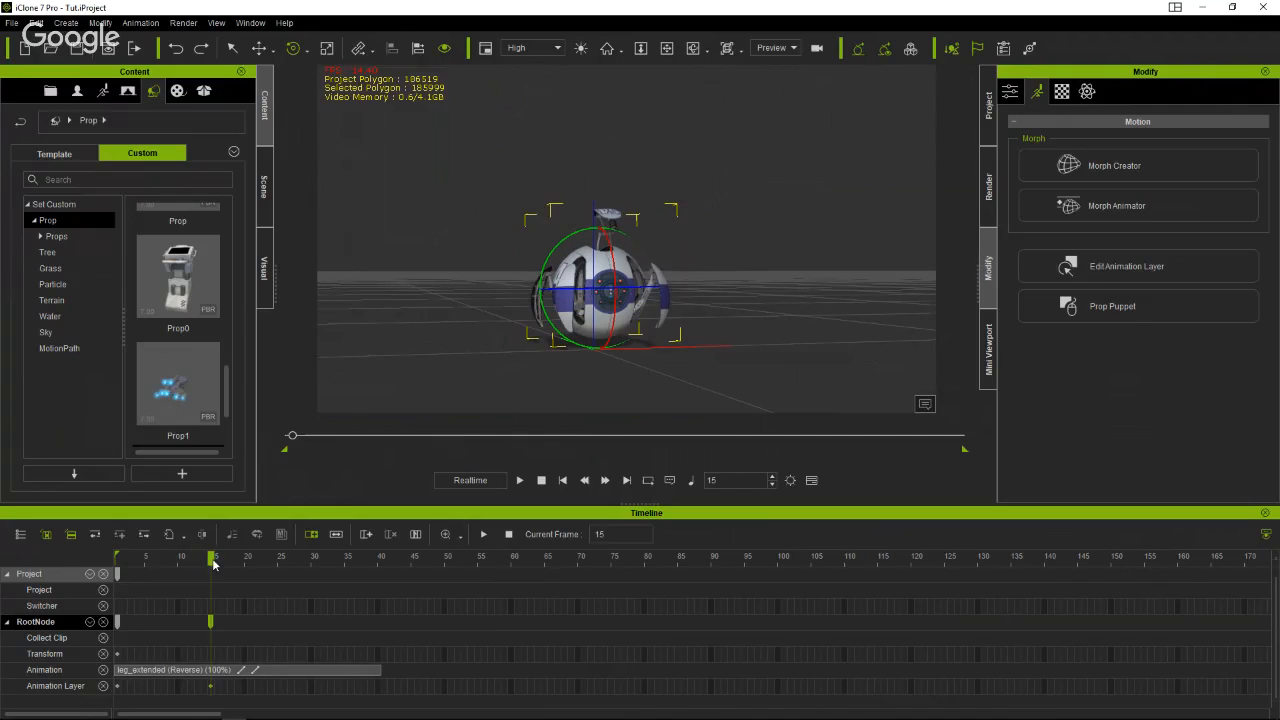
Delete the RootNode key at frame 15 and the leg_extended (Reverse) clip from the Animation track.
left_click(172, 558)
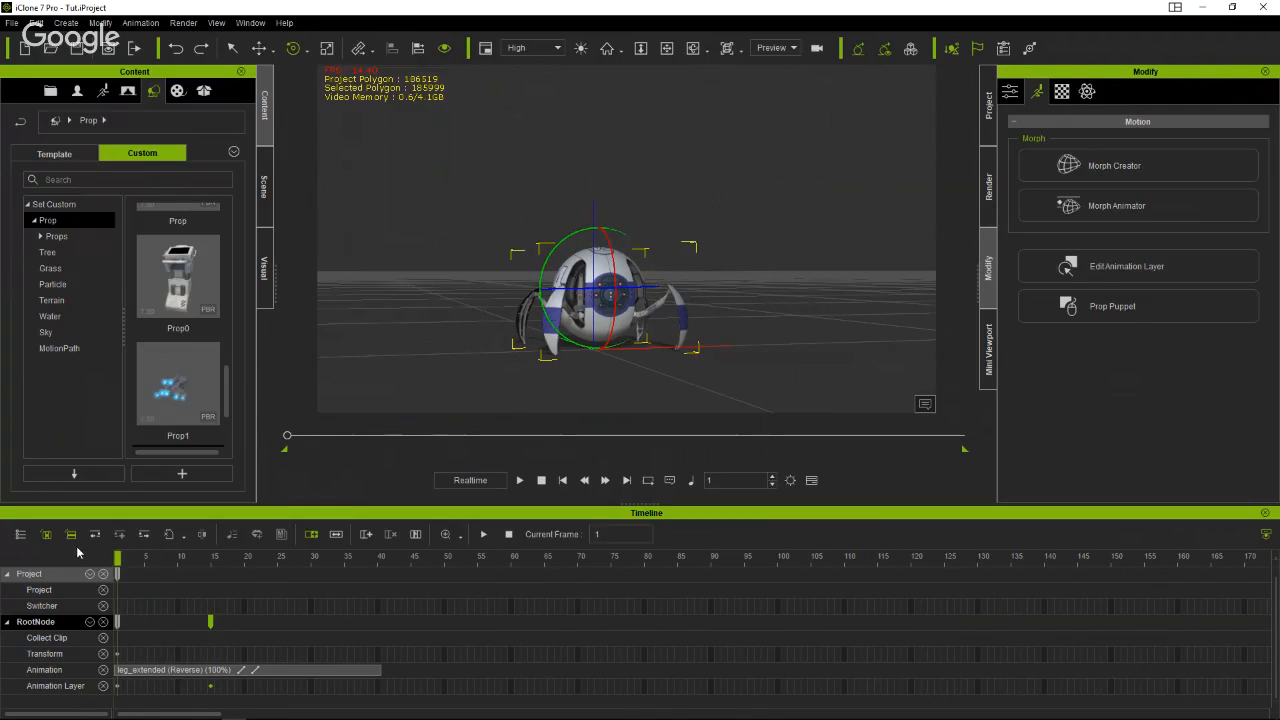
left_click(217, 560)
left_click_drag(267, 561, 366, 567)
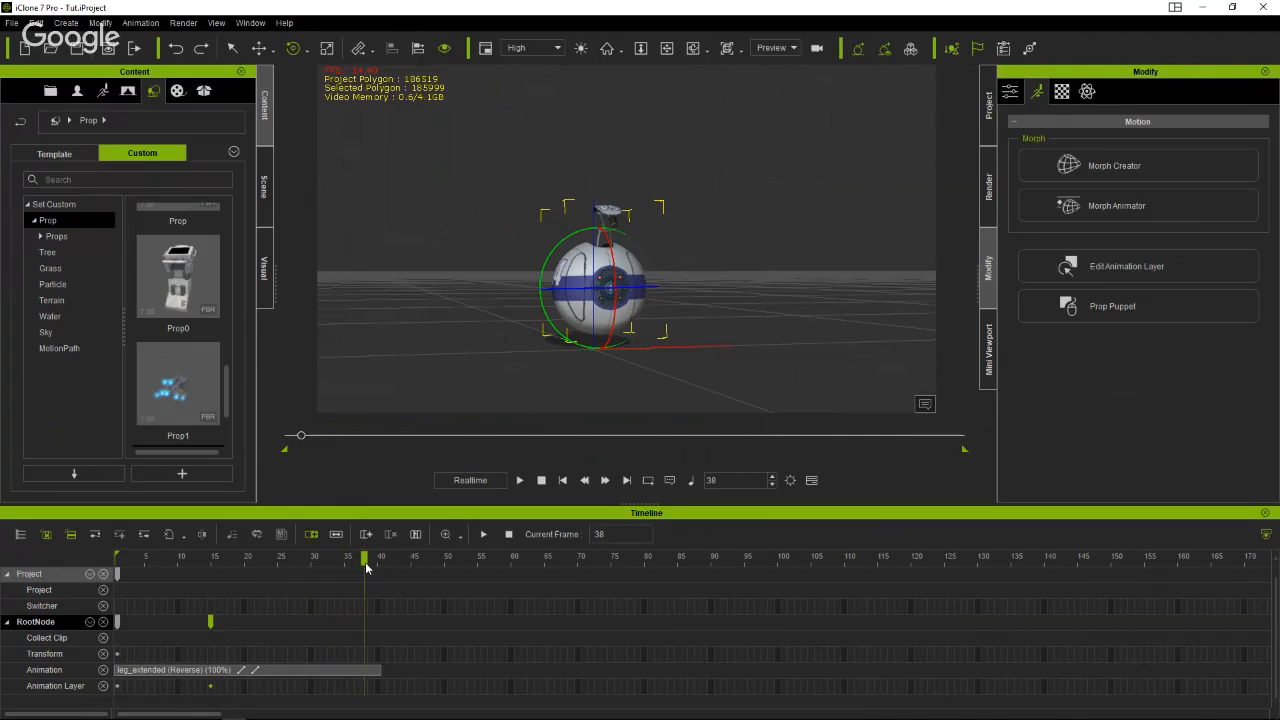
left_click(211, 622)
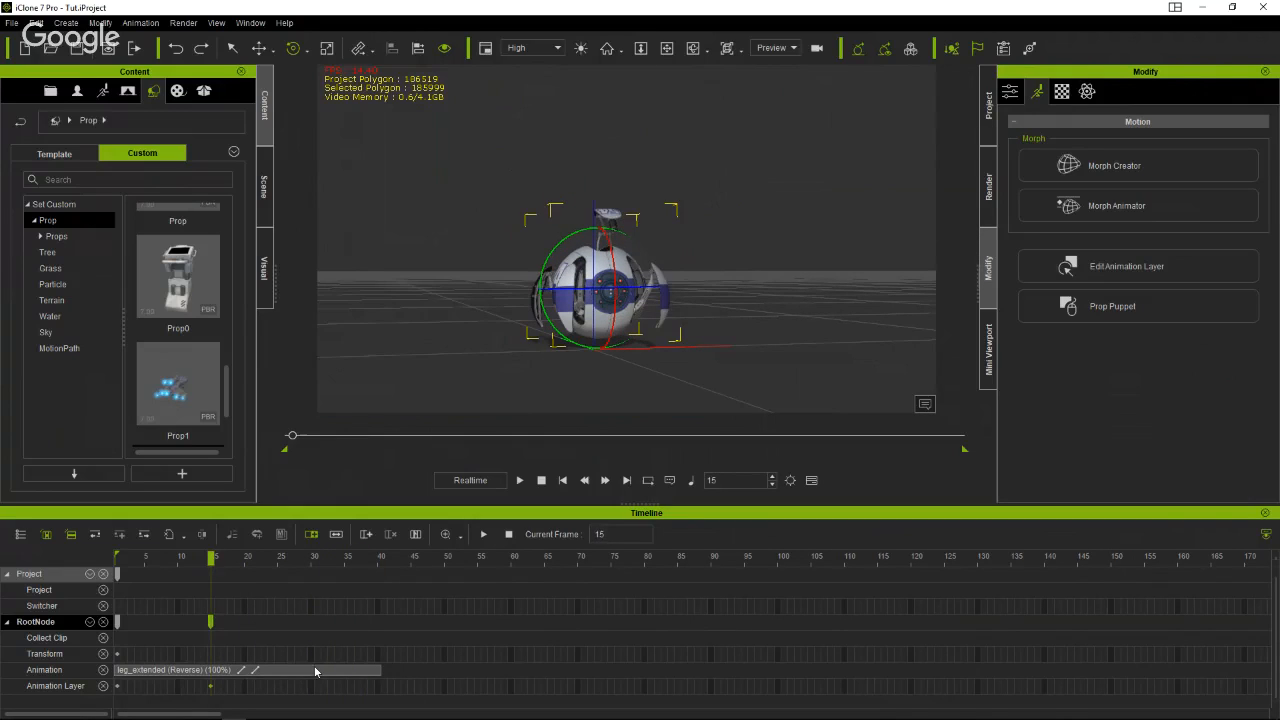
left_click_drag(420, 625, 207, 617)
right_click(211, 622)
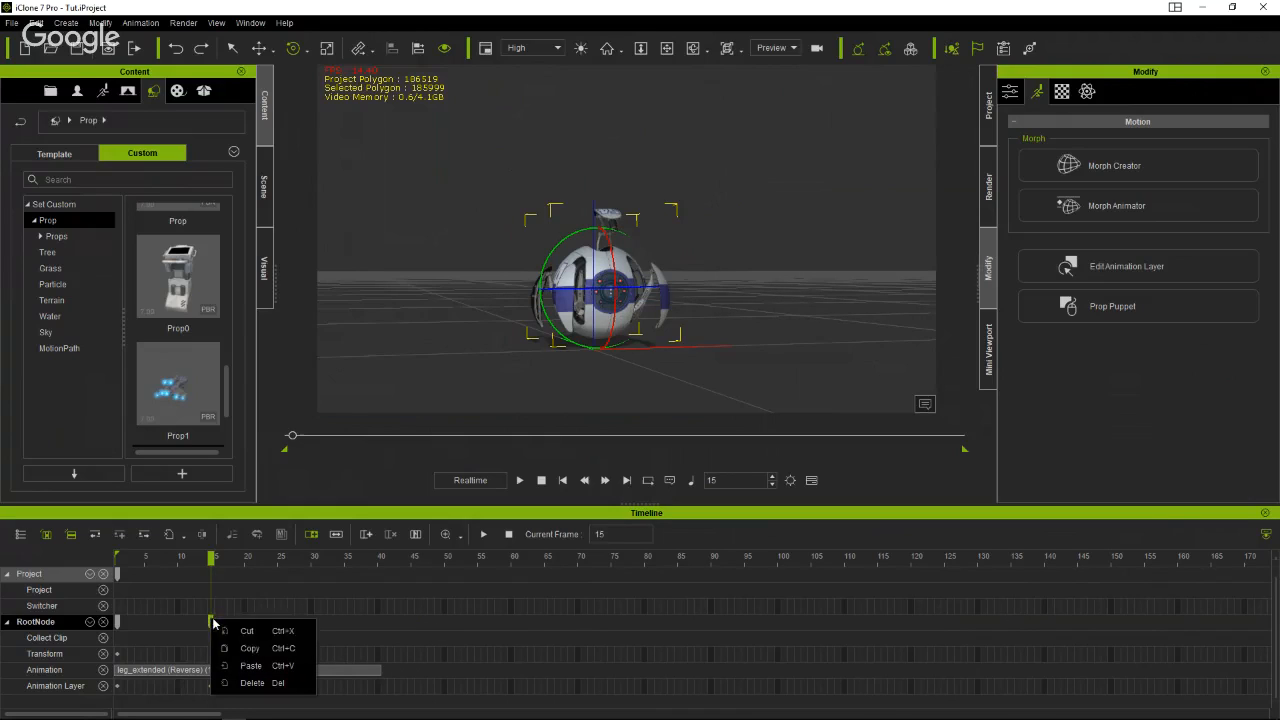
left_click(275, 676)
left_click(276, 676)
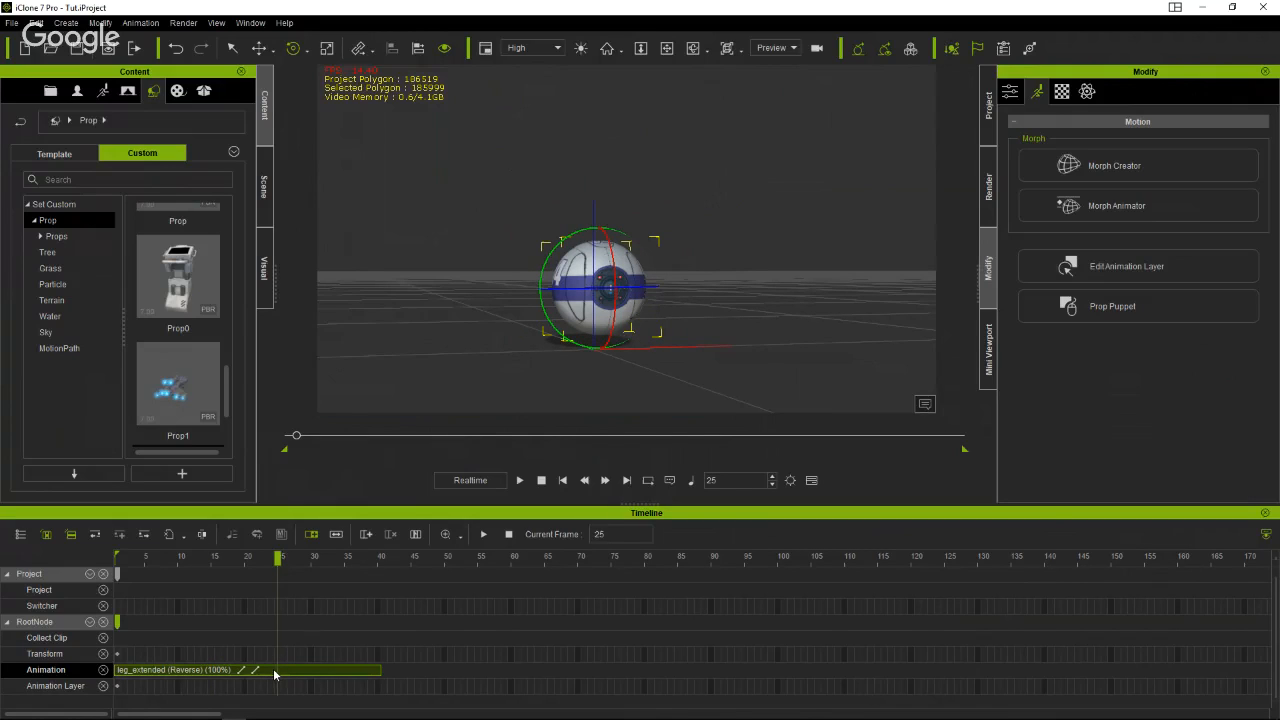
right_click(275, 674)
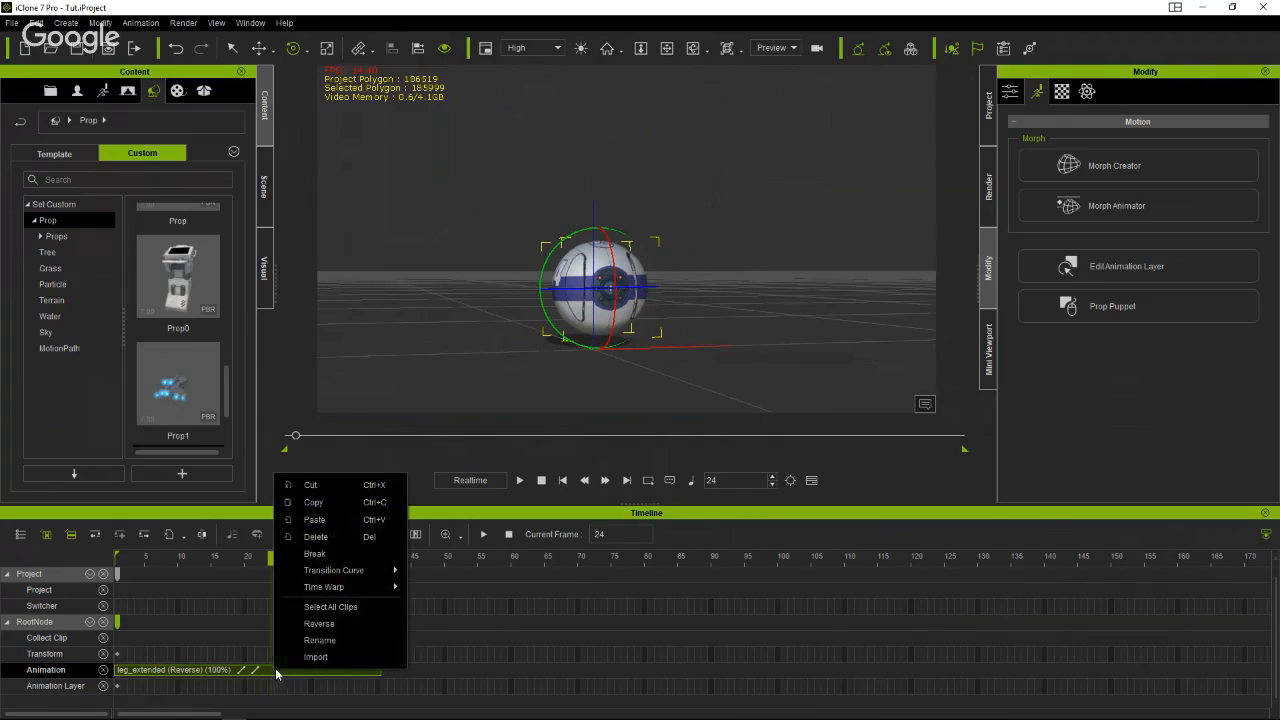
left_click(341, 538)
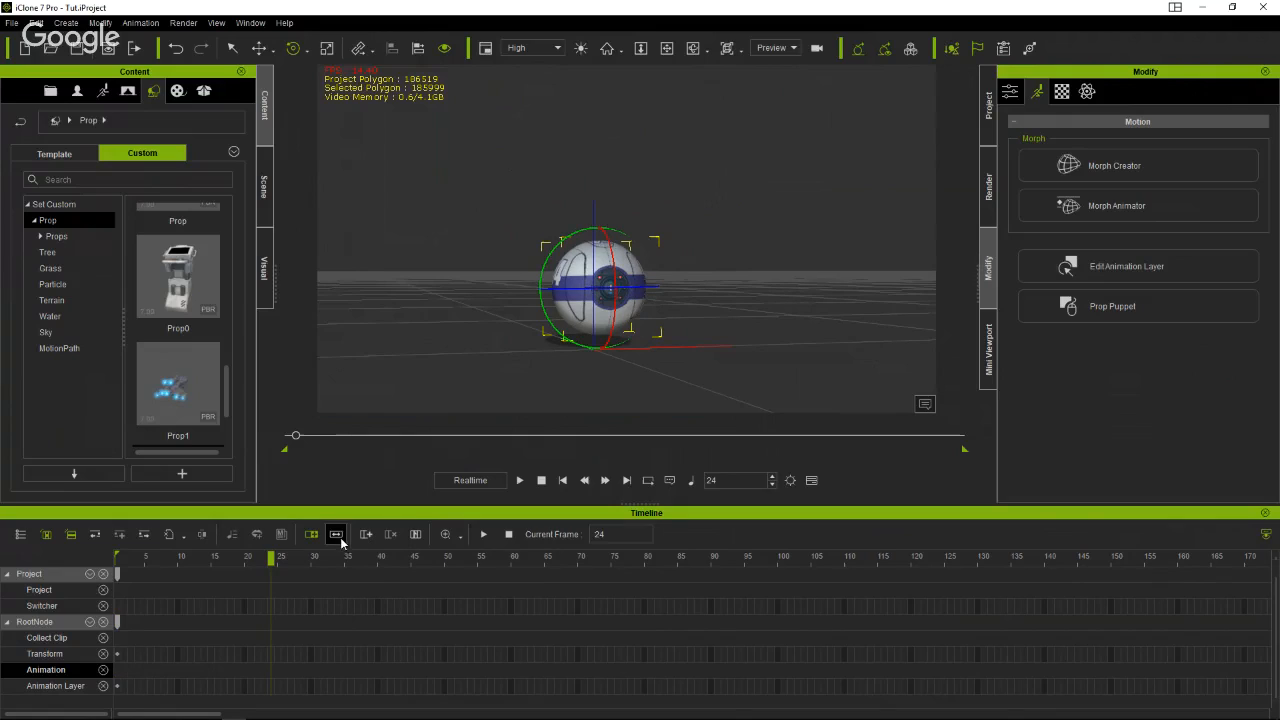
Return to frame 1 and apply the Lugs_up_sensor_out Perform animation to the spiderbot.
left_click_drag(273, 560, 2, 580)
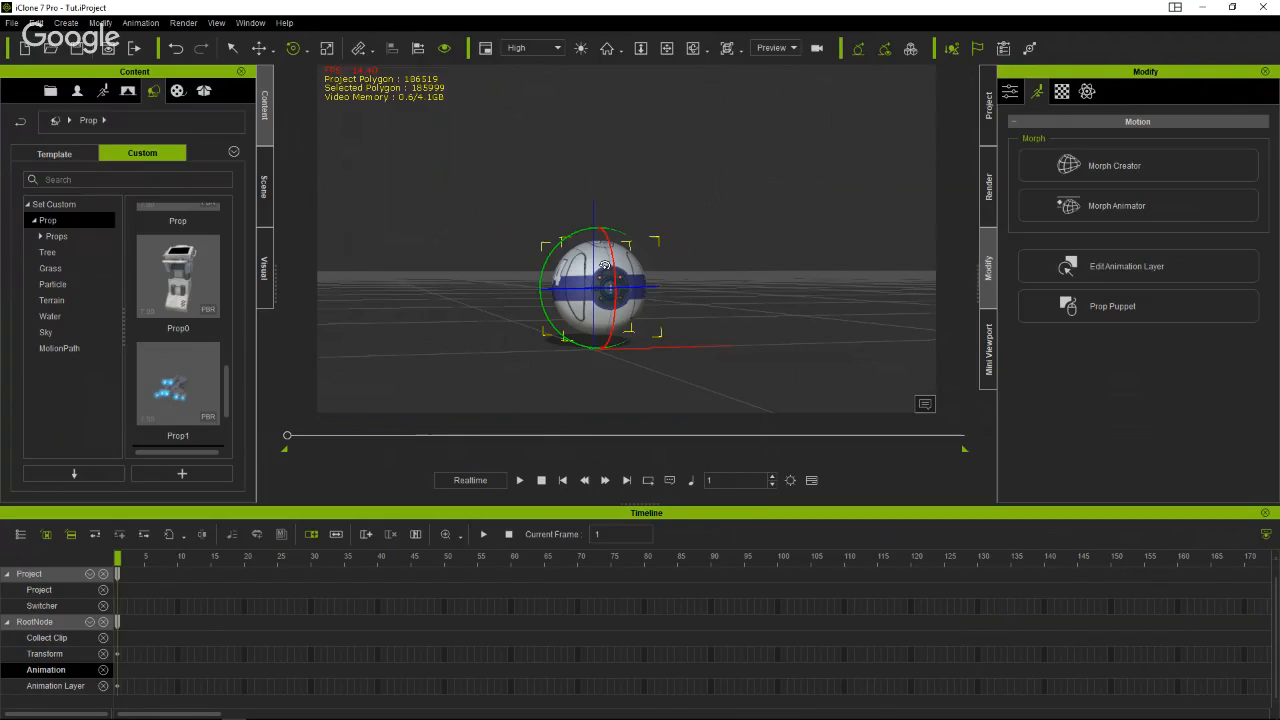
right_click(607, 266)
mouse_move(719, 428)
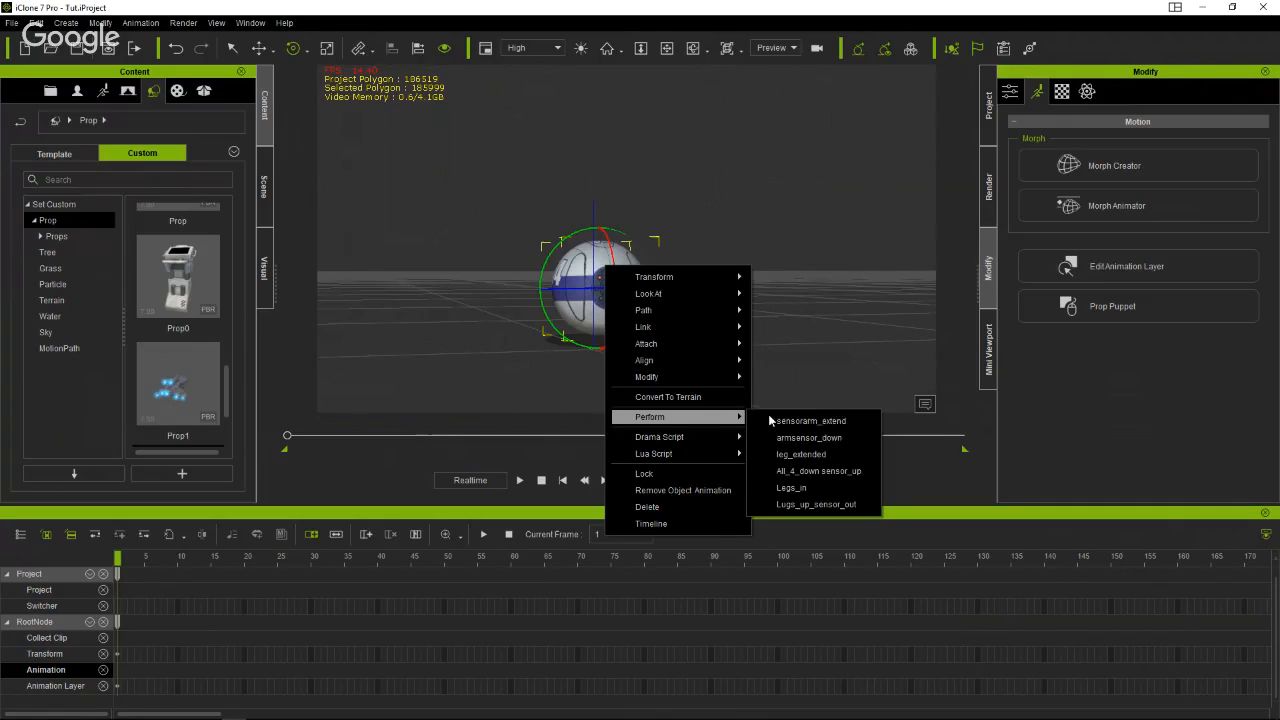
left_click(806, 504)
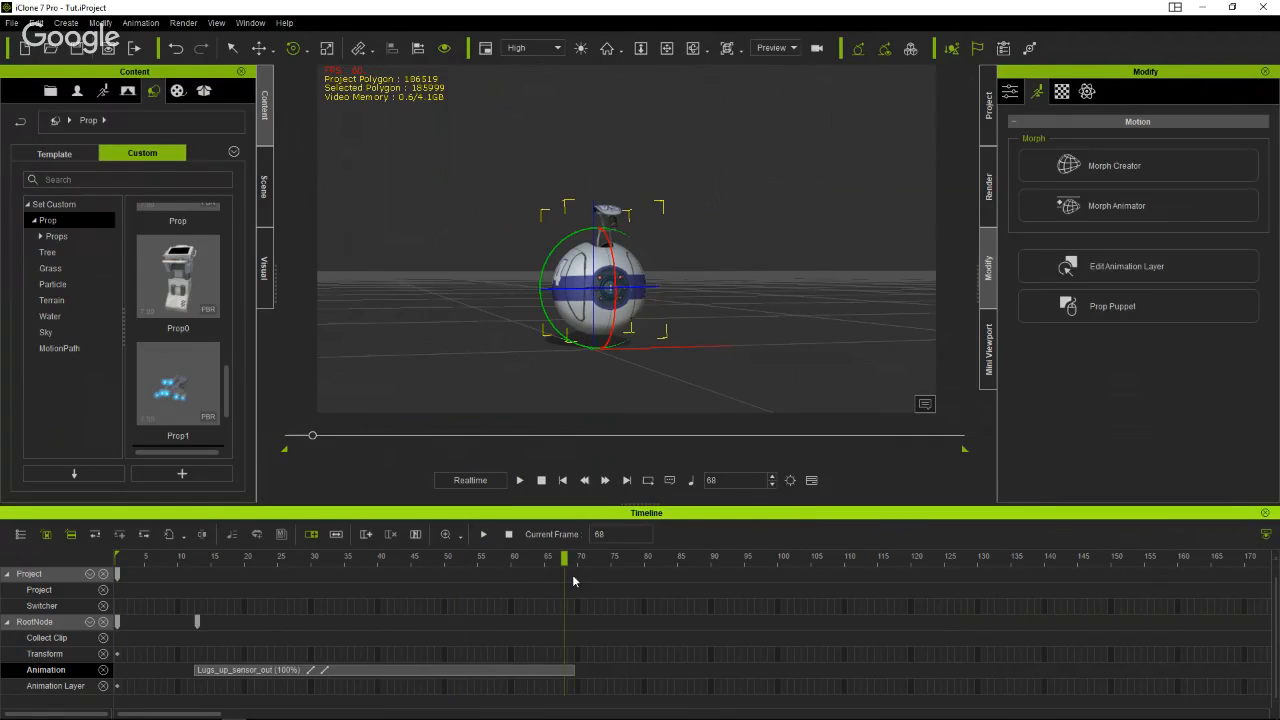
Play the Lugs_up_sensor_out animation from frame 1 and scrub back to the start.
left_click_drag(564, 558, 117, 556)
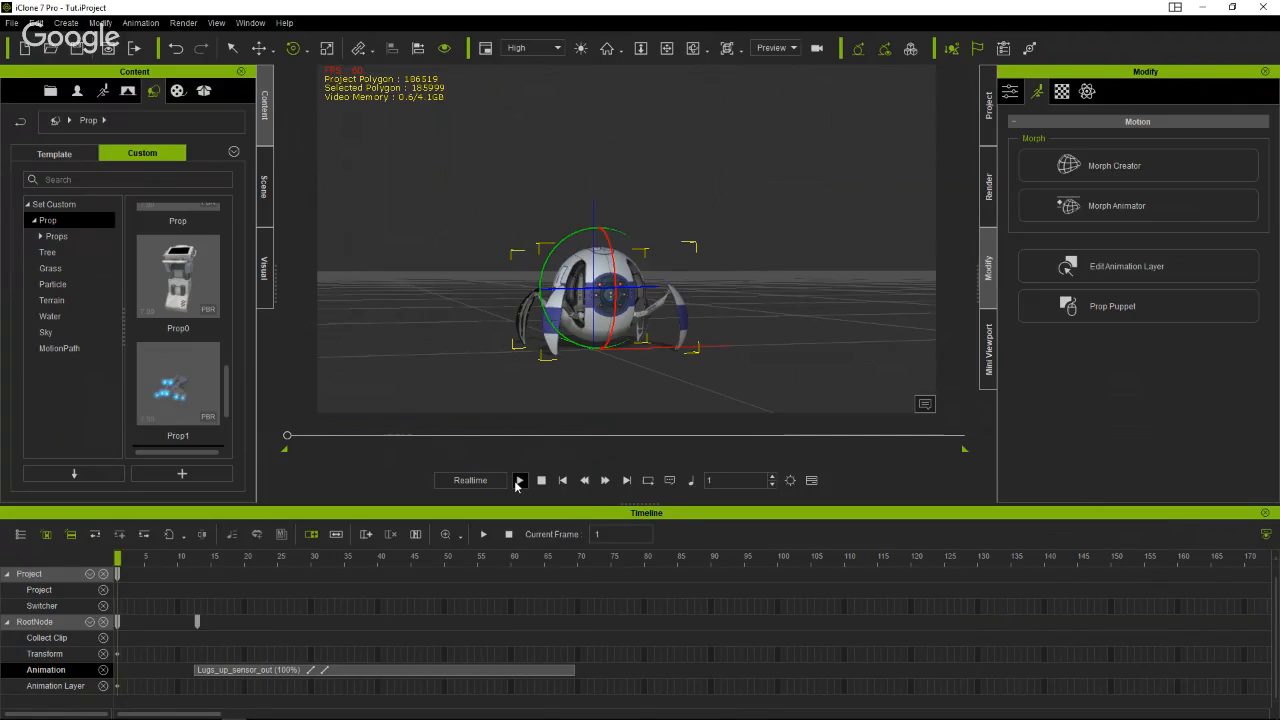
left_click(519, 481)
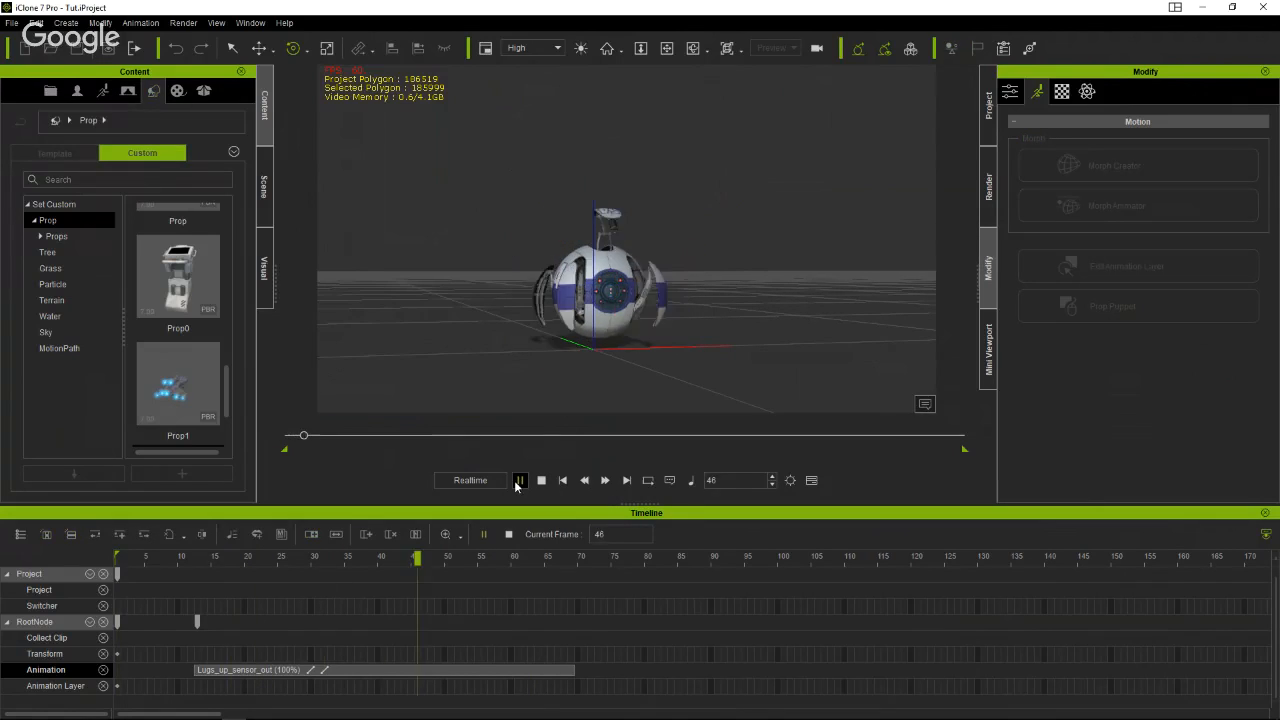
left_click(519, 481)
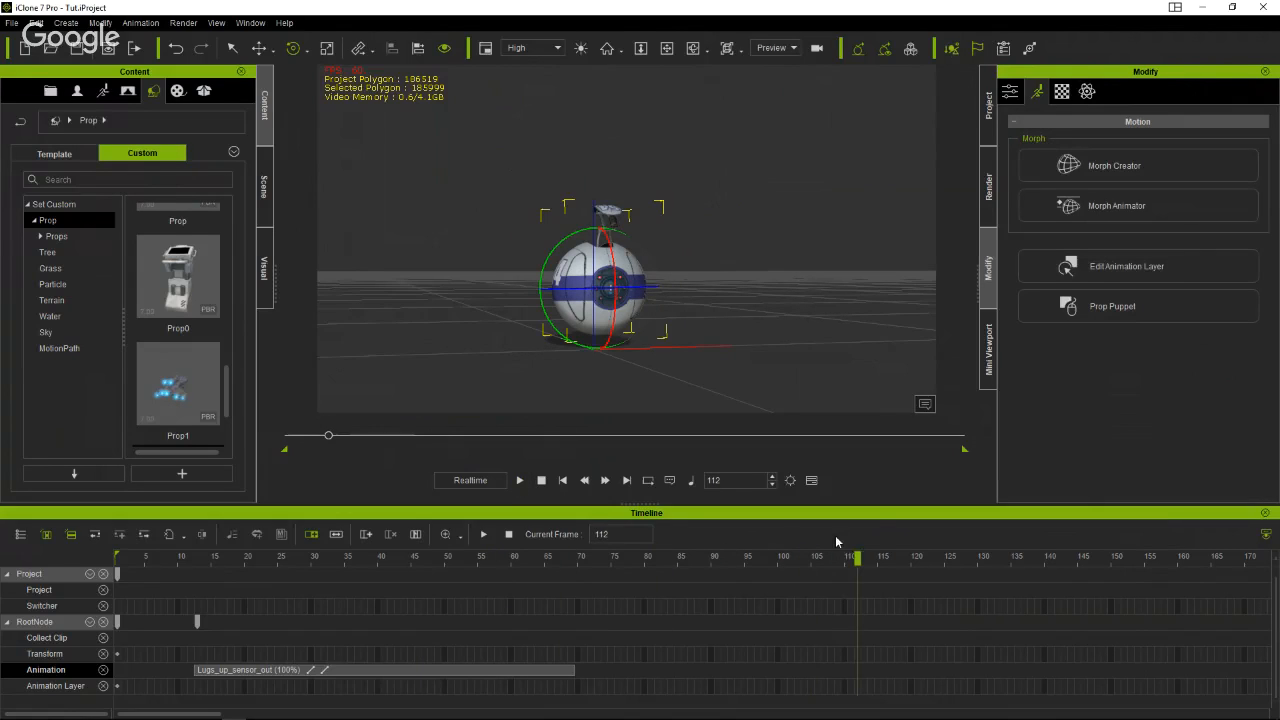
left_click_drag(855, 560, 297, 560)
left_click_drag(211, 561, 86, 568)
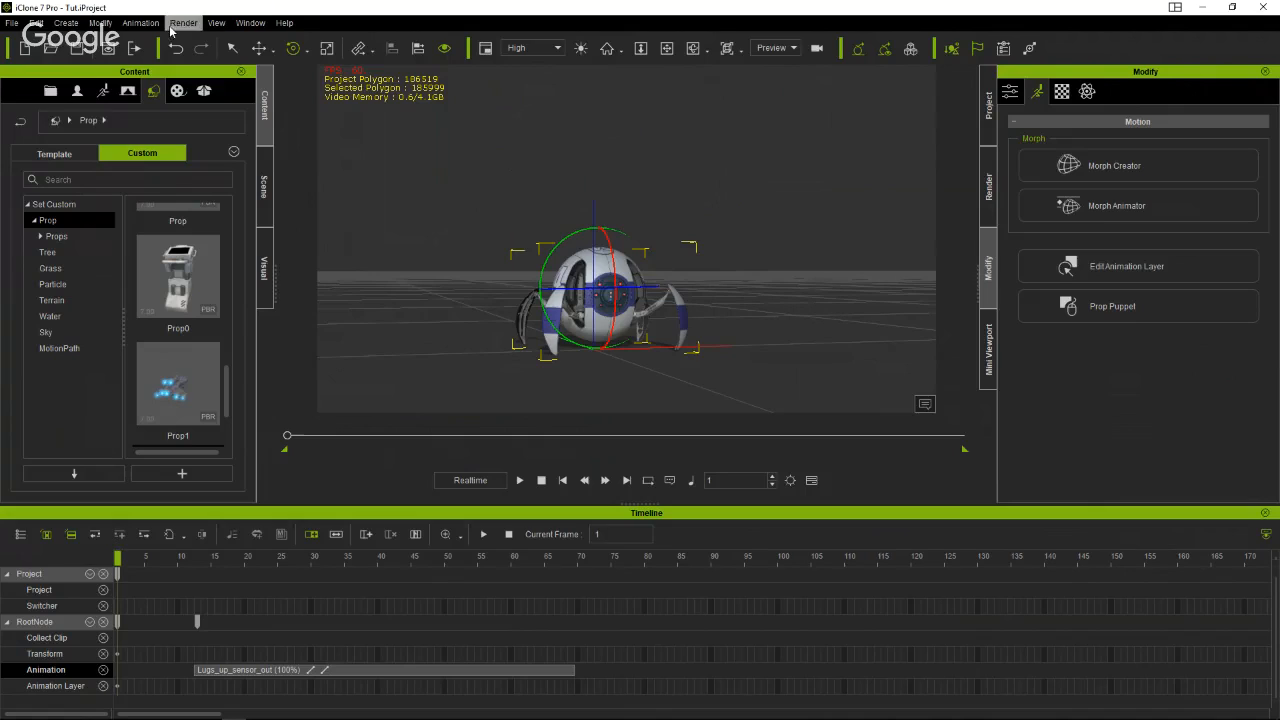
Convert all shaders in the project to the PBR shader type.
left_click(99, 22)
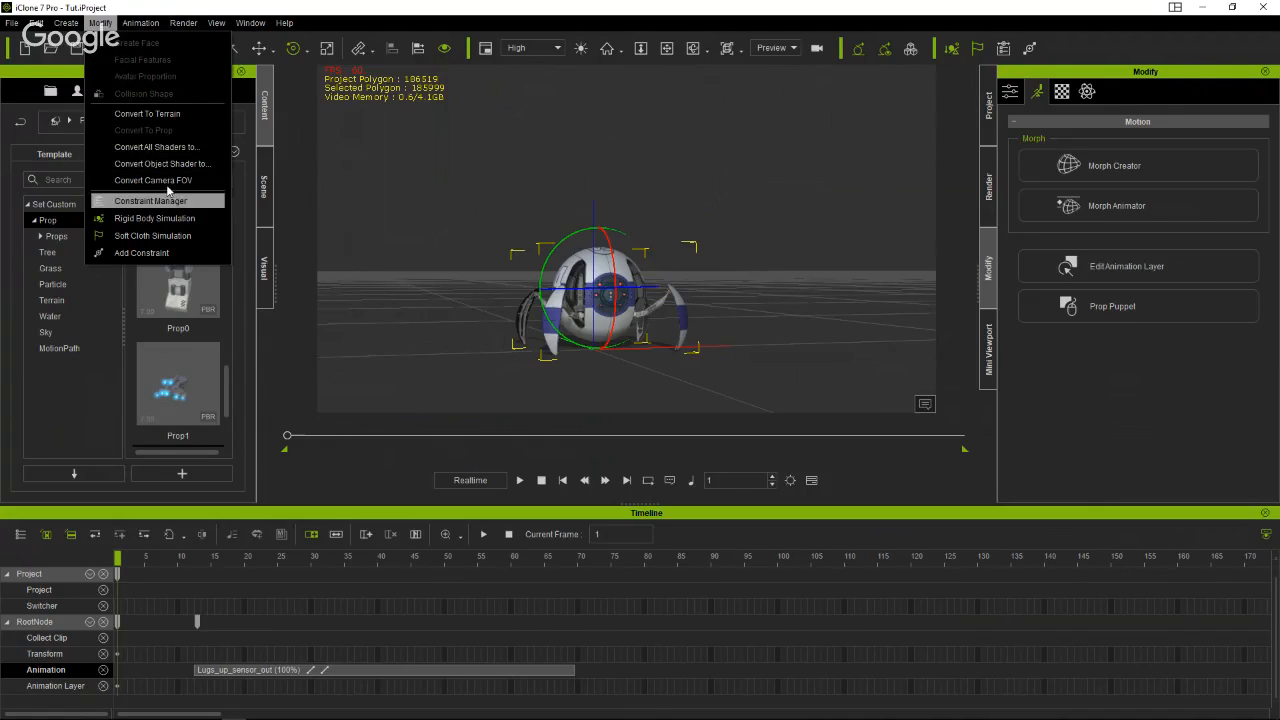
left_click(156, 147)
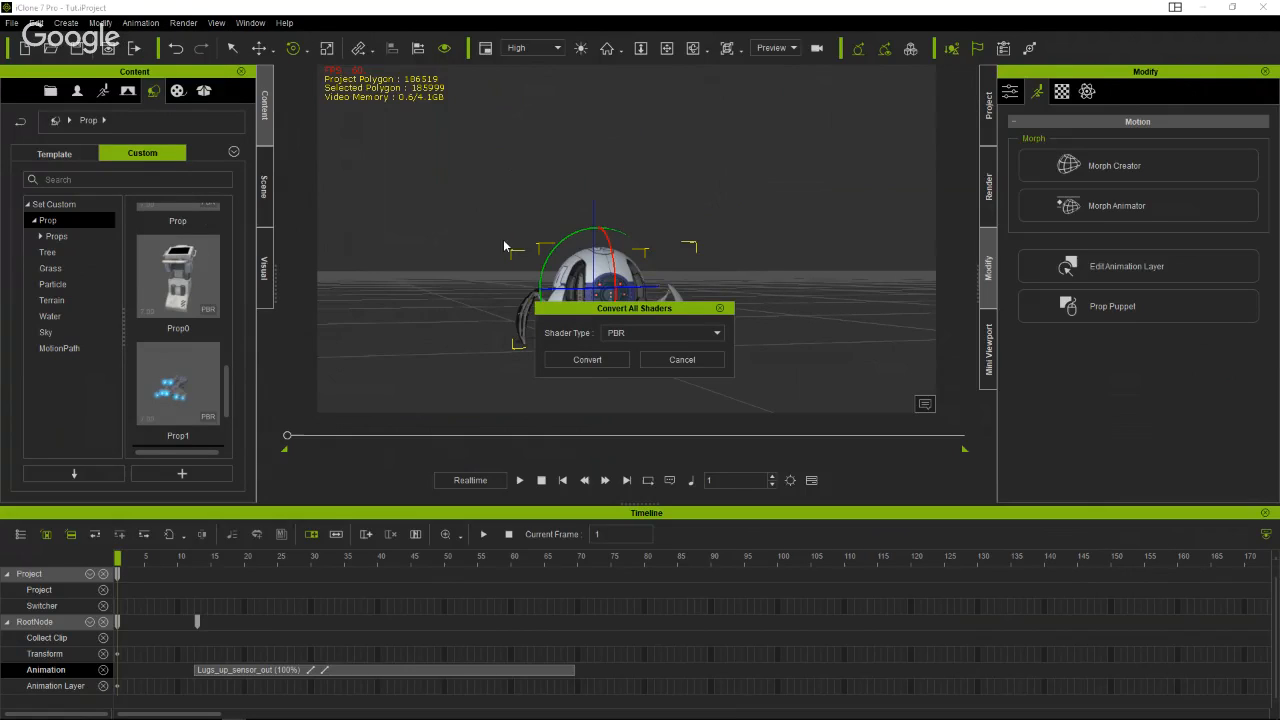
left_click(587, 361)
left_click(602, 383)
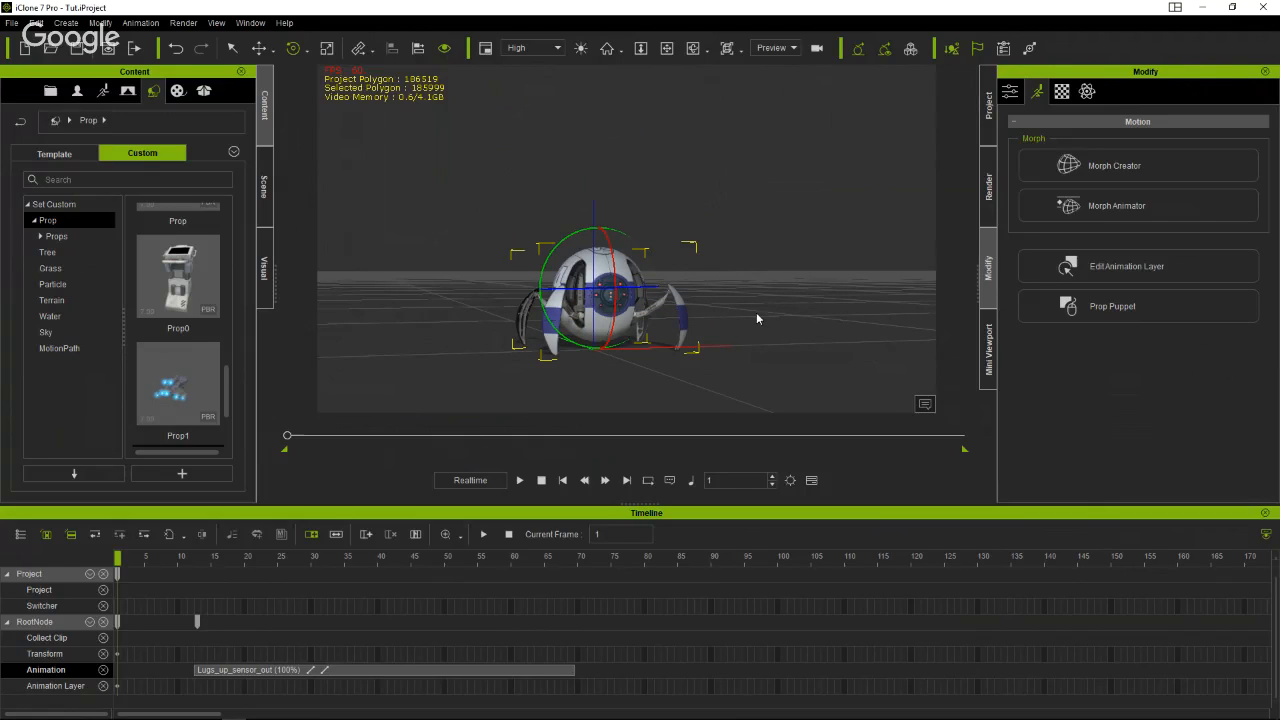
Hide the playback bar below the viewport and scrub the Lugs_up_sensor_out animation from frame 1 to frame 64.
right_click_drag(674, 339, 634, 339)
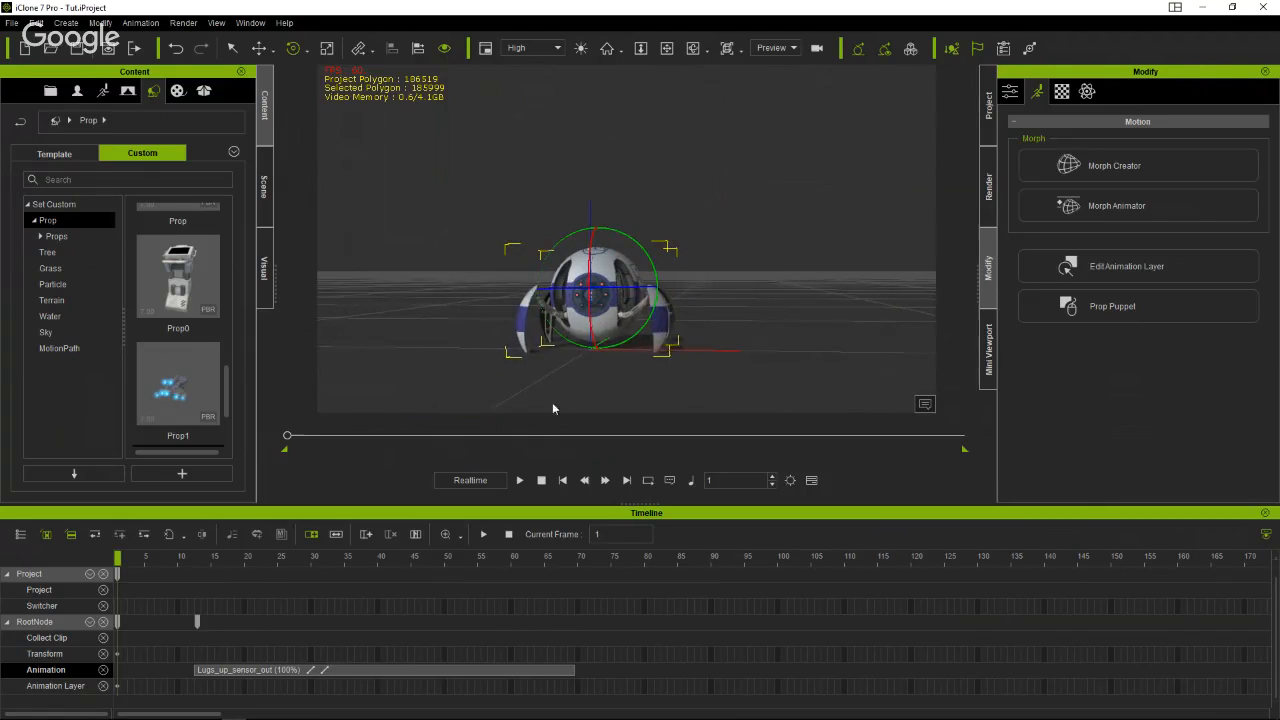
scroll(556, 400, "up", 3)
scroll(556, 398, "up", 2)
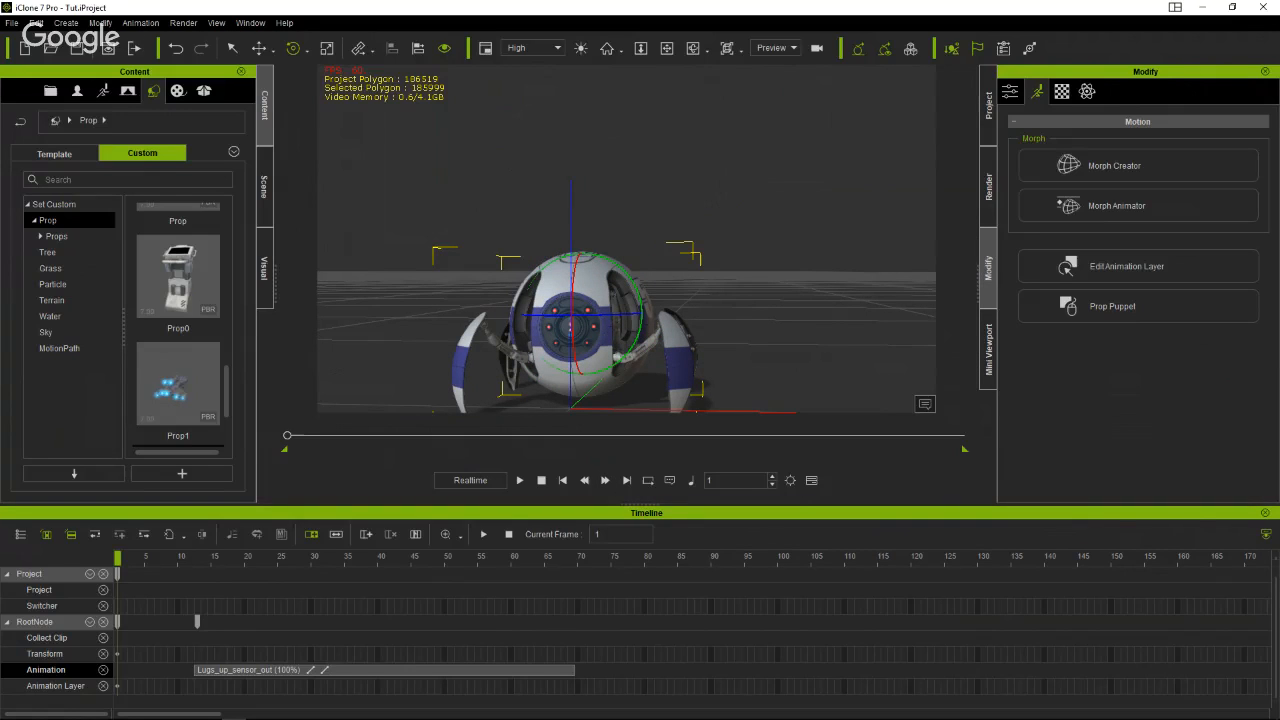
left_click(1267, 535)
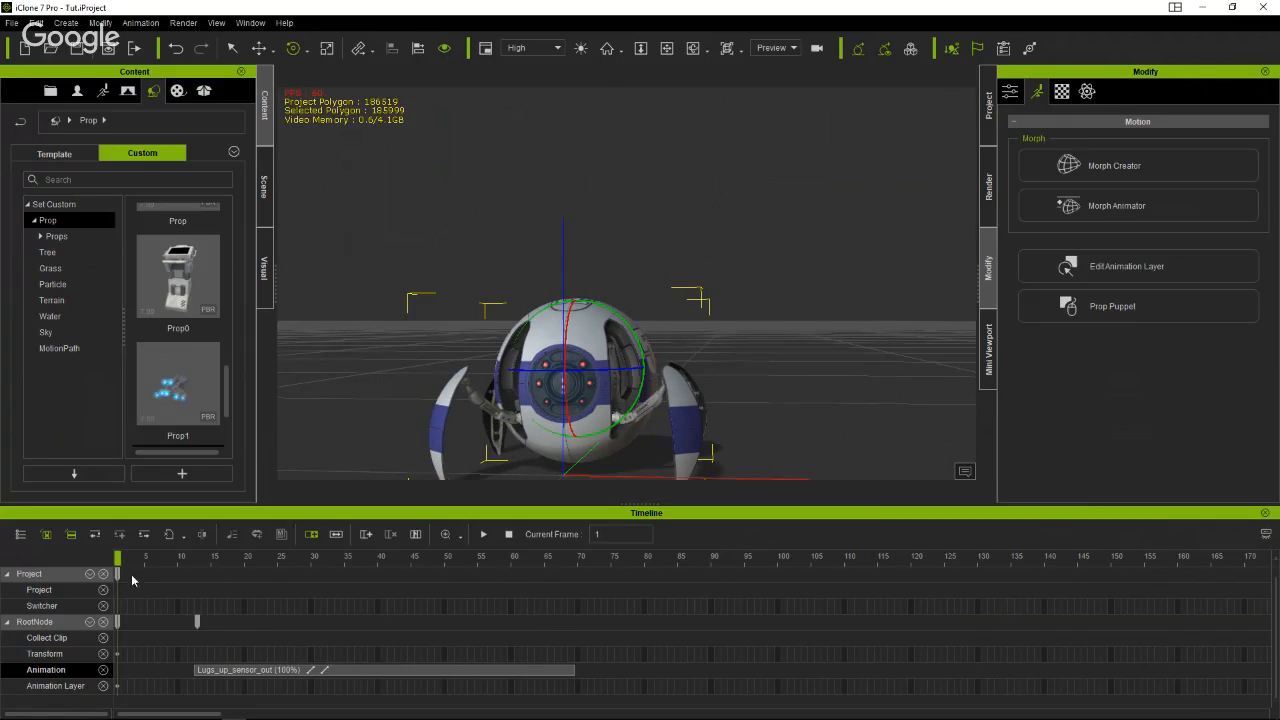
left_click_drag(122, 565, 537, 632)
right_click_drag(453, 326, 640, 400)
Move the Lugs_up_sensor_out clip on the Animation track so that it starts at frame 1.
left_click(555, 670)
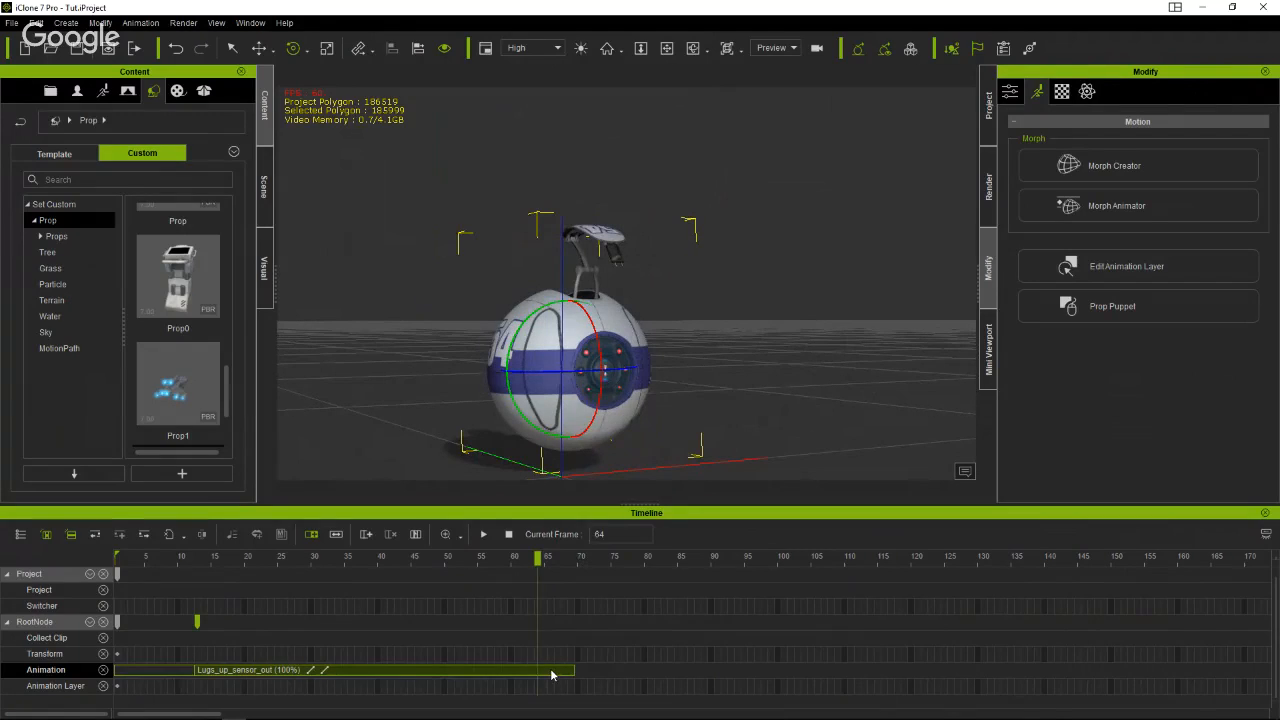
right_click(563, 667)
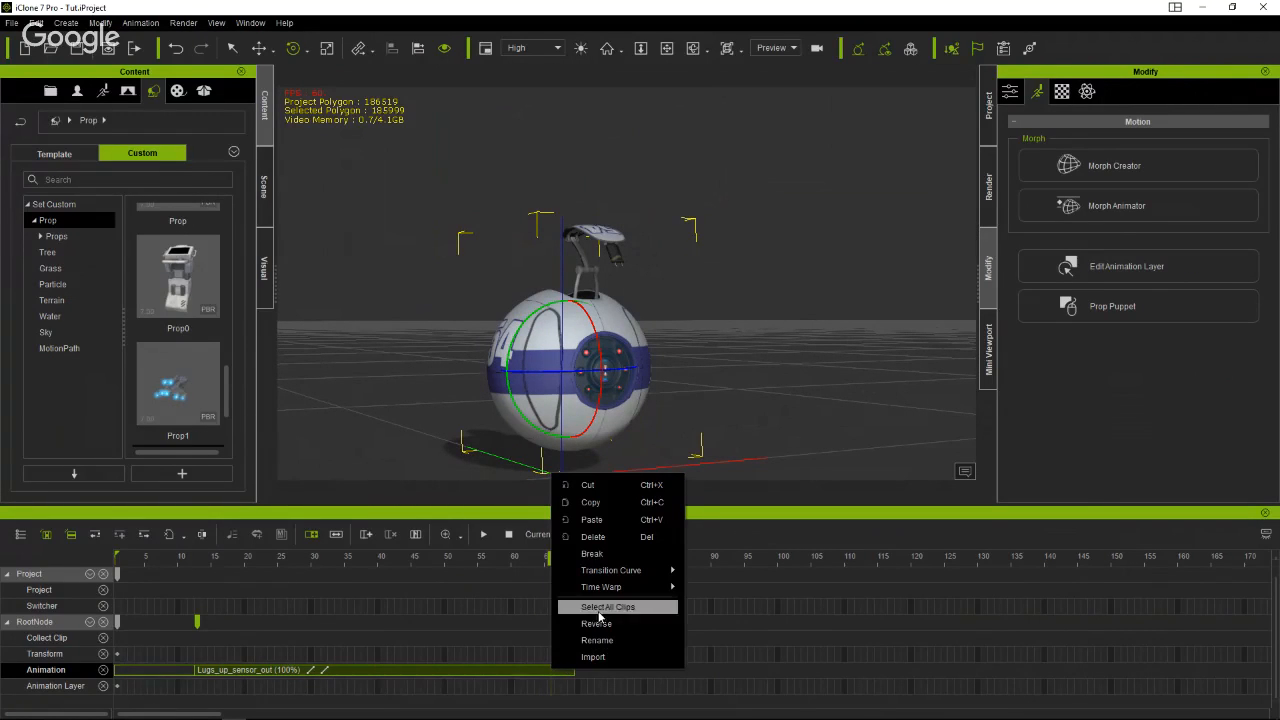
left_click(529, 592)
left_click_drag(532, 562, 510, 650)
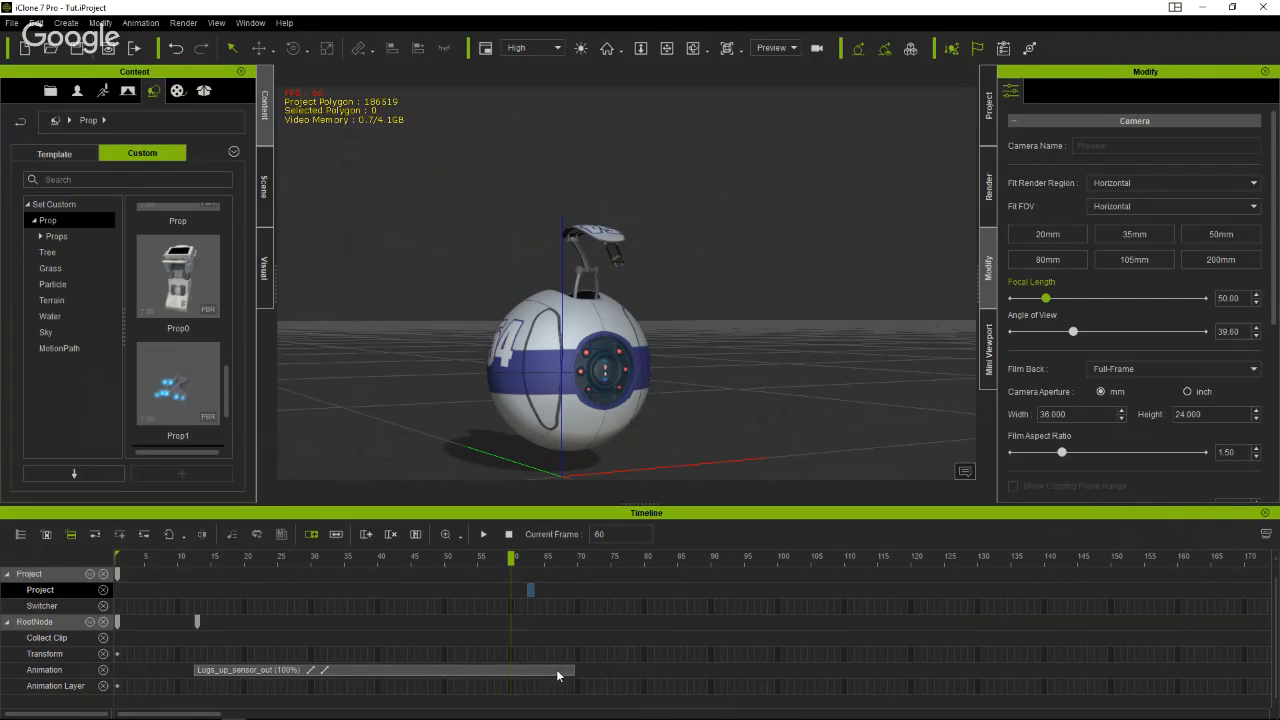
left_click_drag(546, 670, 468, 673)
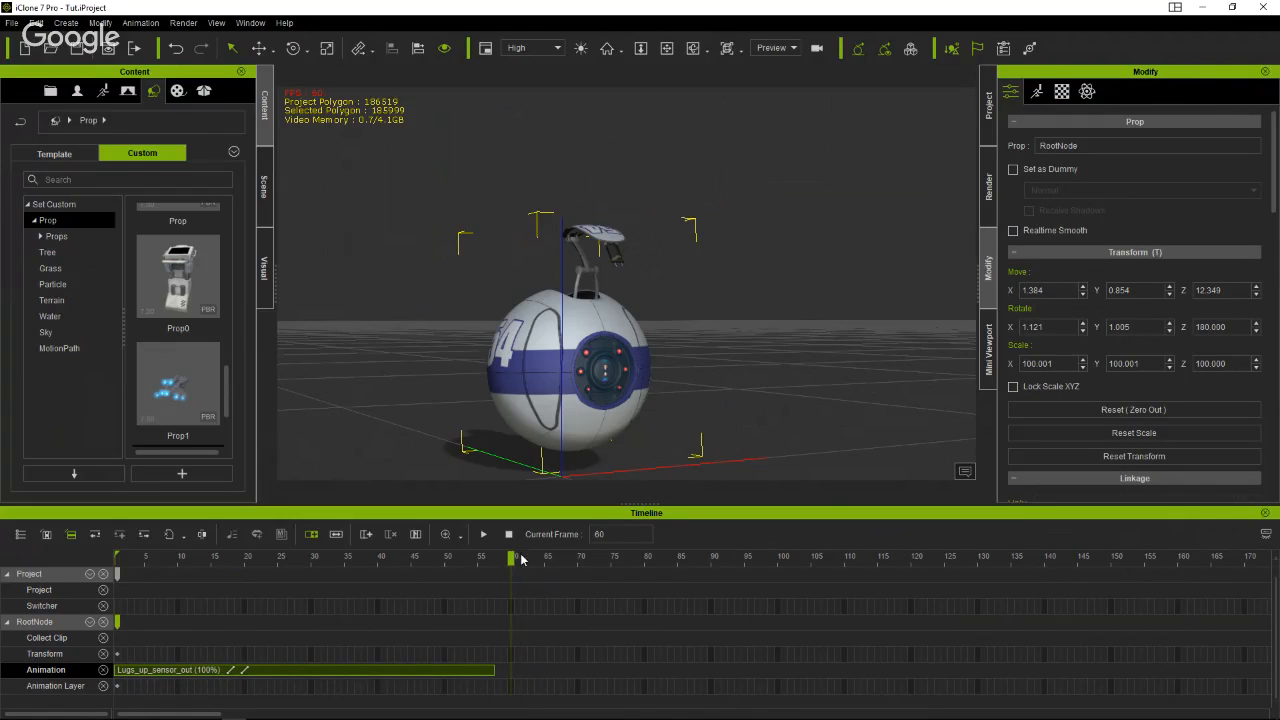
Mark a Collect Clip range spanning the Lugs_up_sensor_out clip, scrub through it and discard the range.
left_click_drag(521, 560, 471, 560)
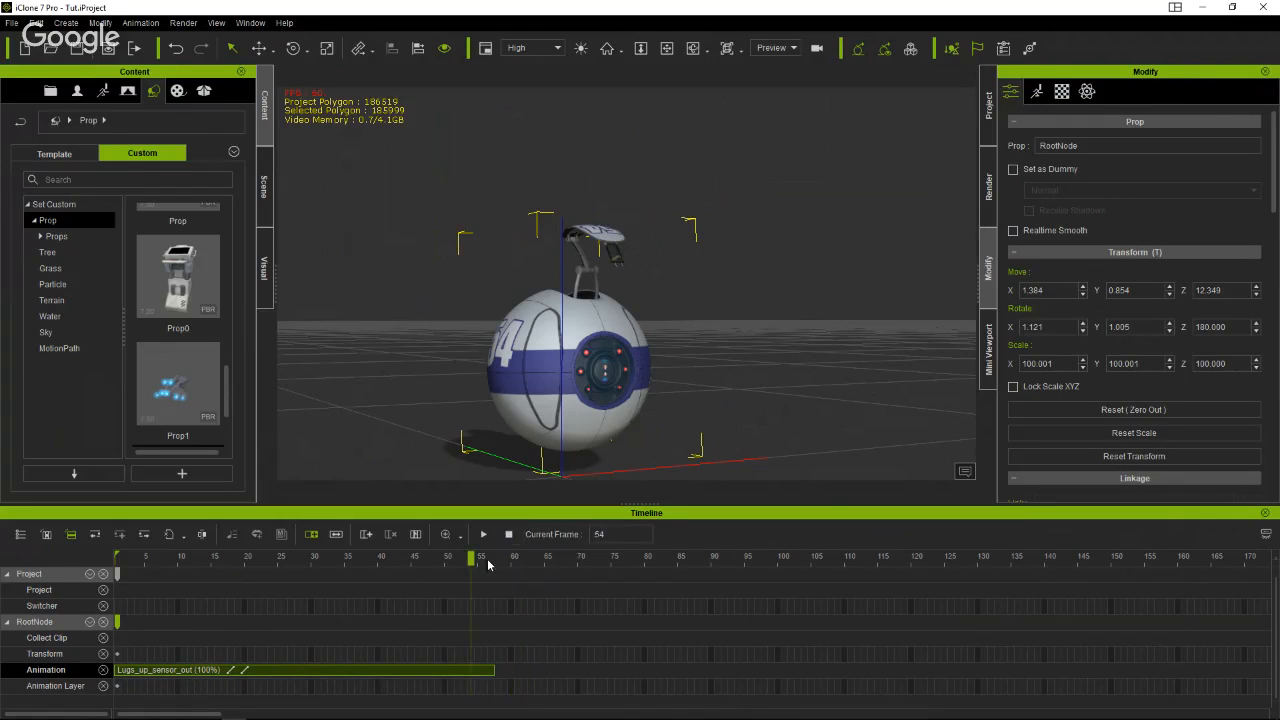
left_click(497, 638)
left_click_drag(497, 645, 105, 614)
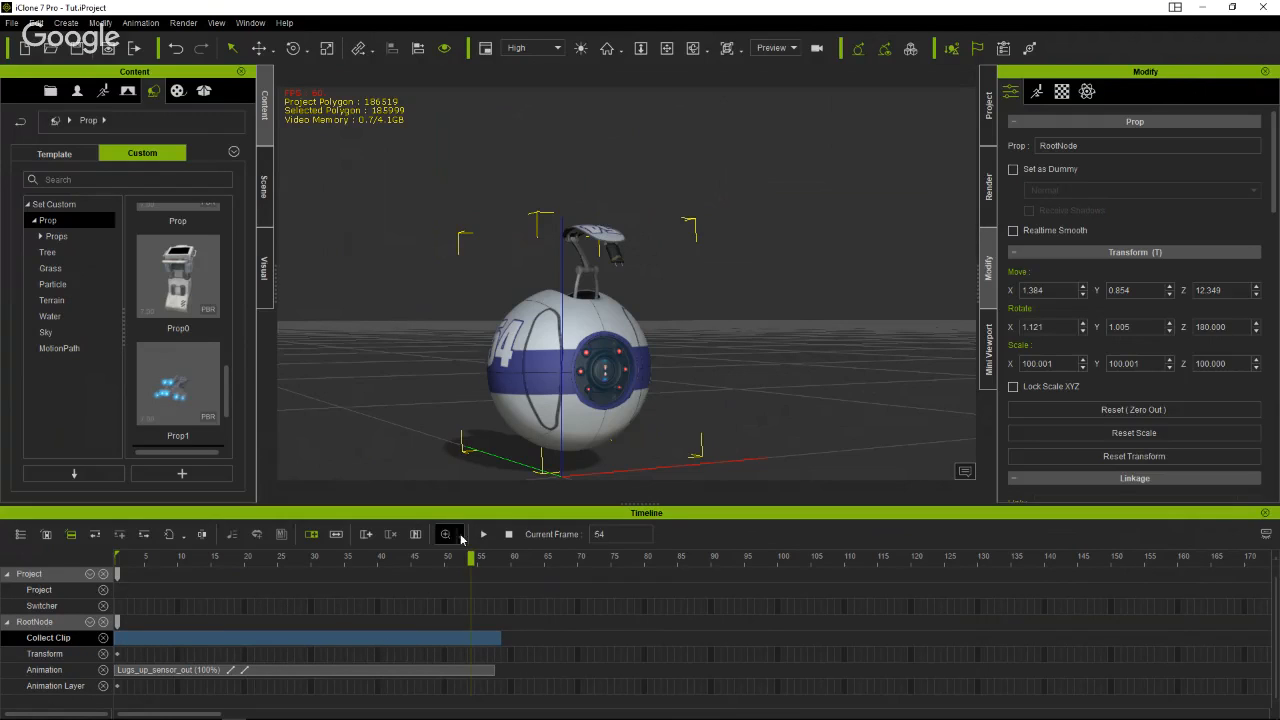
left_click_drag(467, 561, 105, 580)
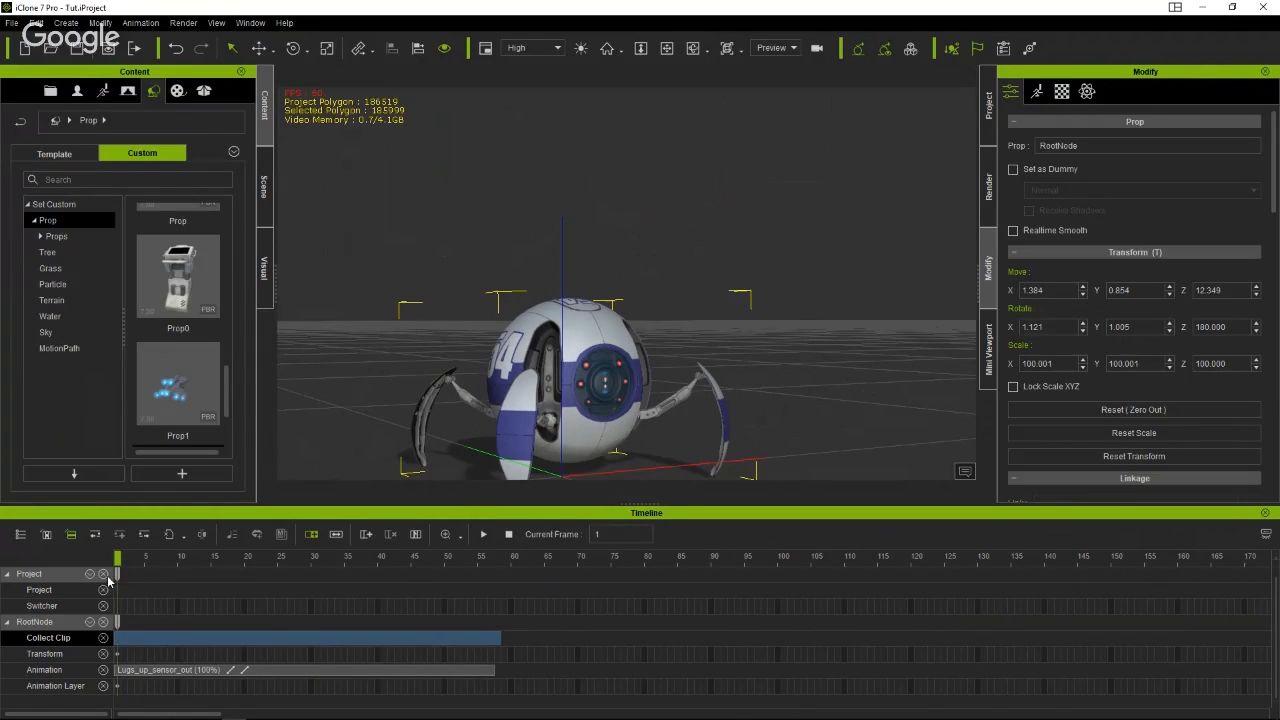
right_click(446, 638)
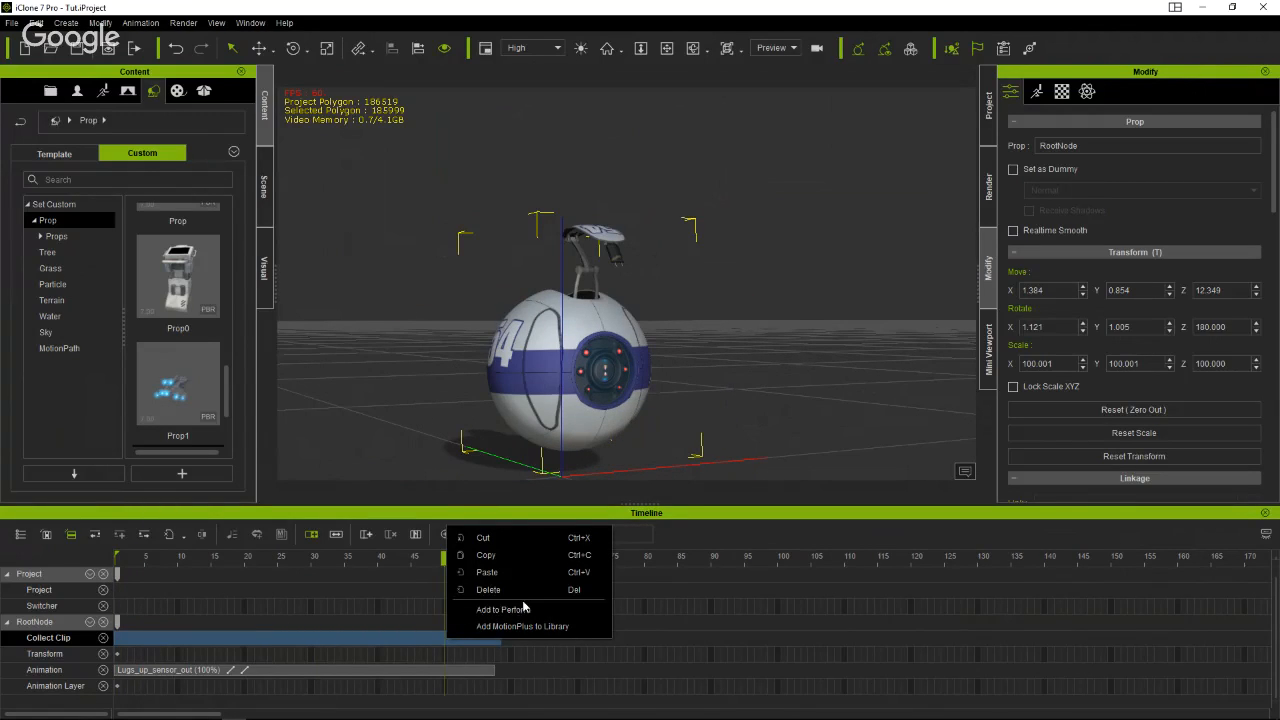
left_click(264, 568)
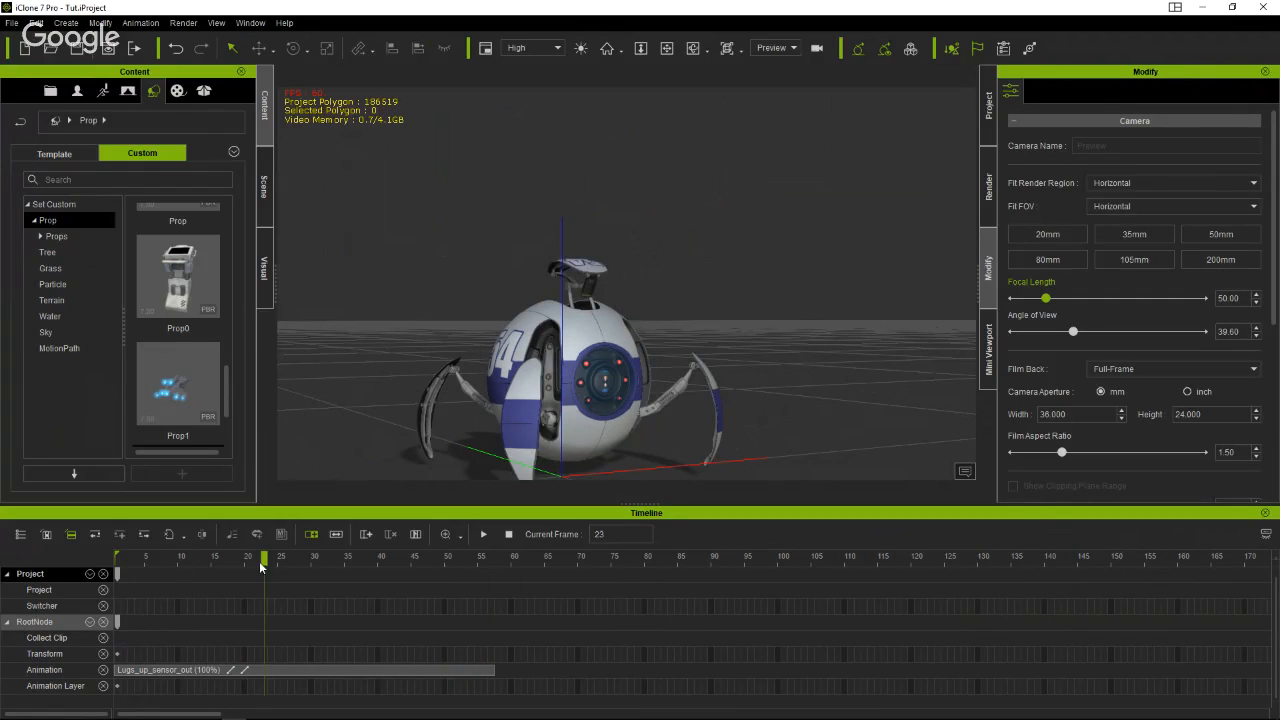
Reverse the Lugs_up_sensor_out clip on the Animation track.
left_click_drag(261, 567, 453, 587)
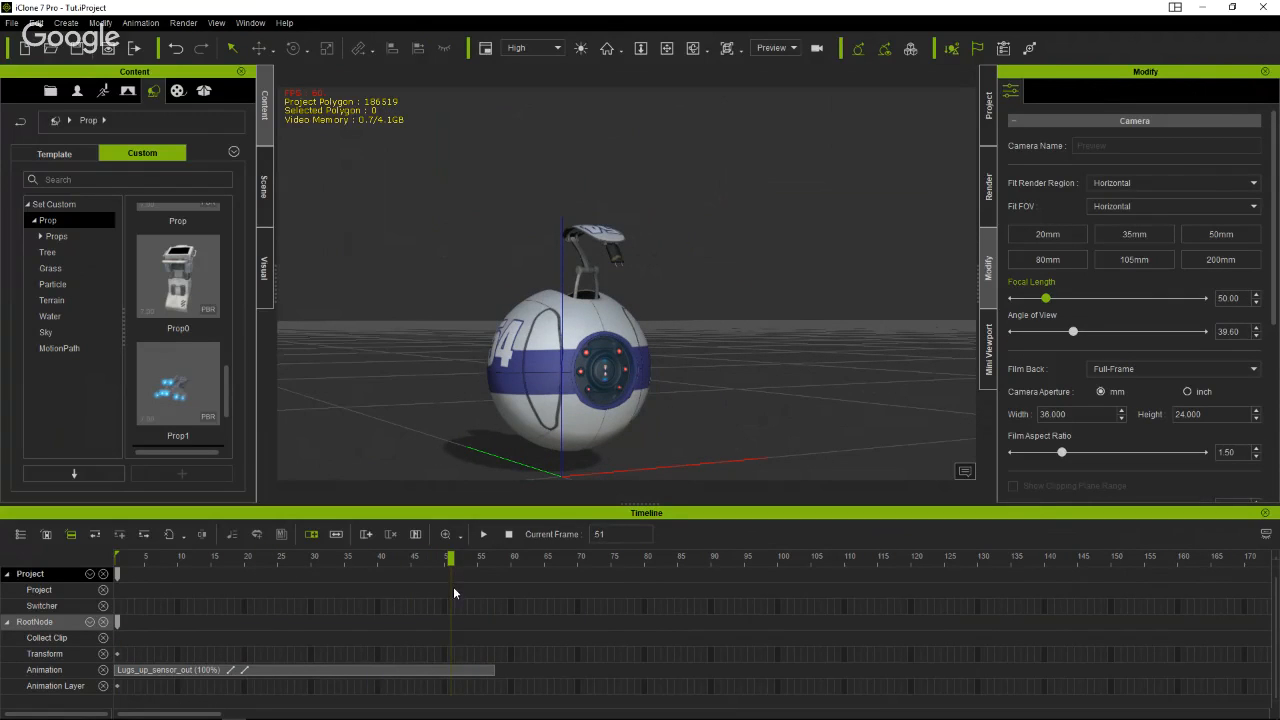
right_click(454, 669)
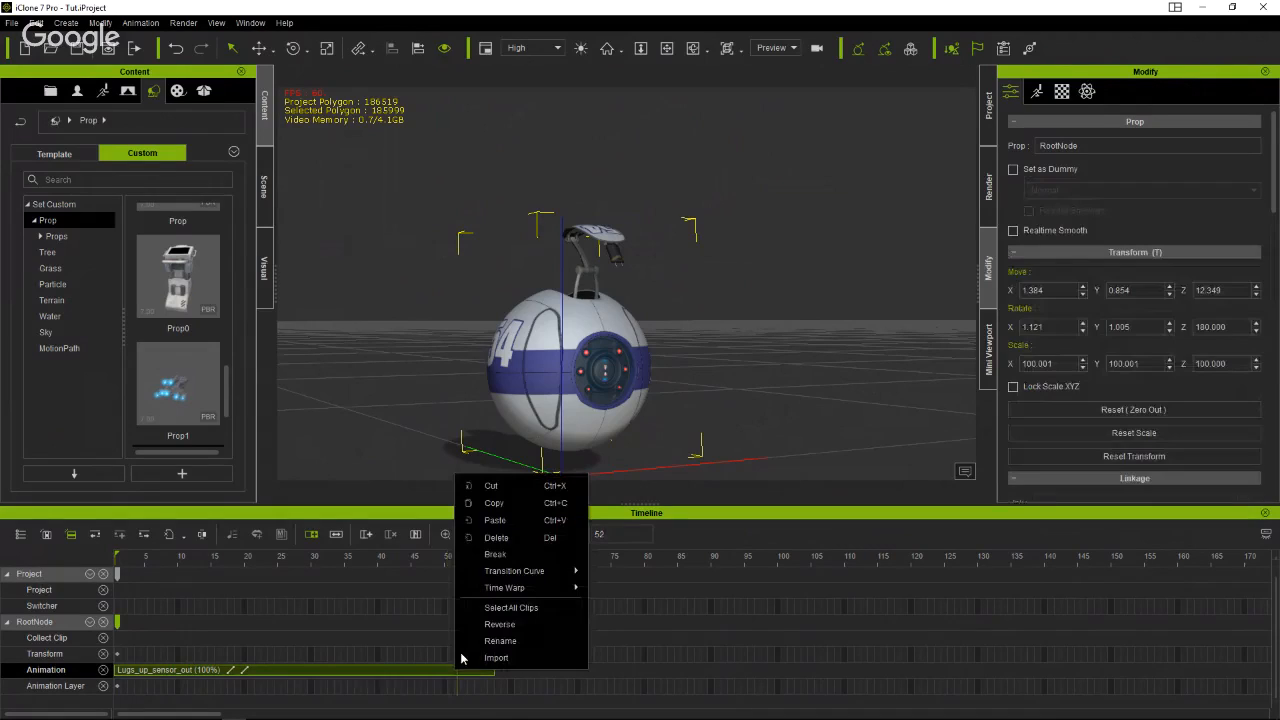
left_click(483, 625)
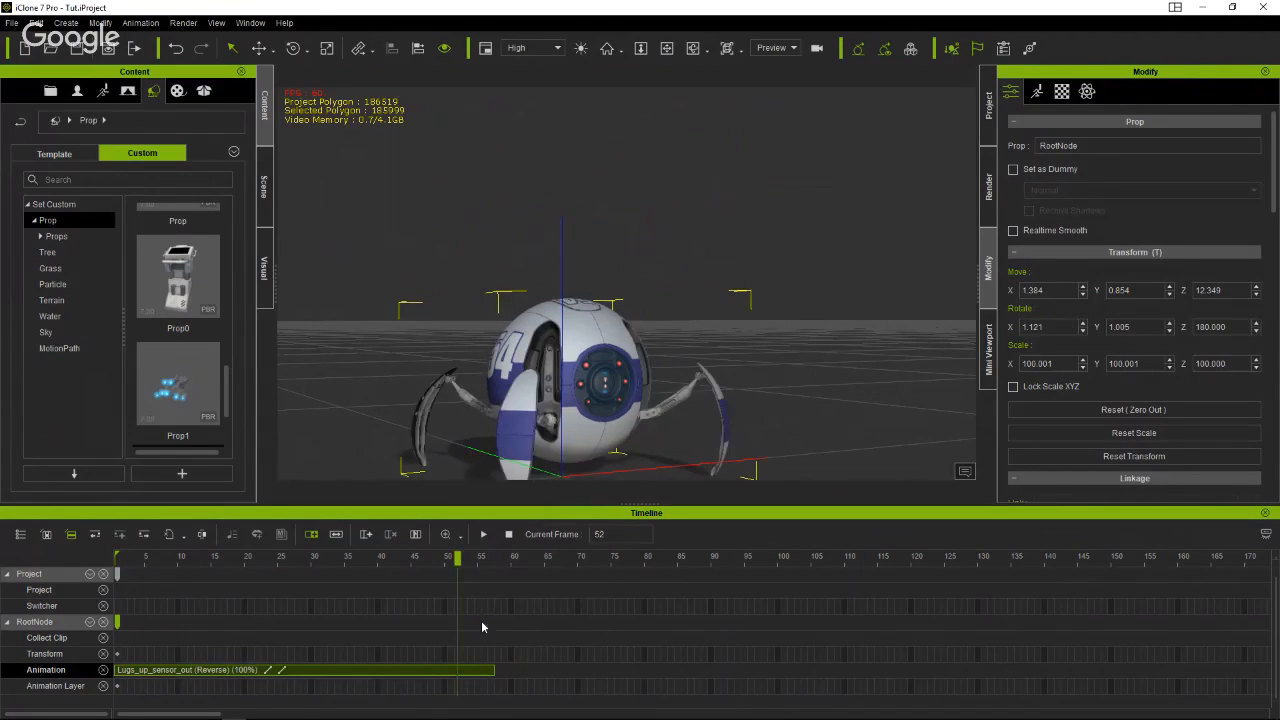
Play the reversed clip from frame 1 to review it, stop playback and return to the start.
left_click_drag(425, 563, 357, 557)
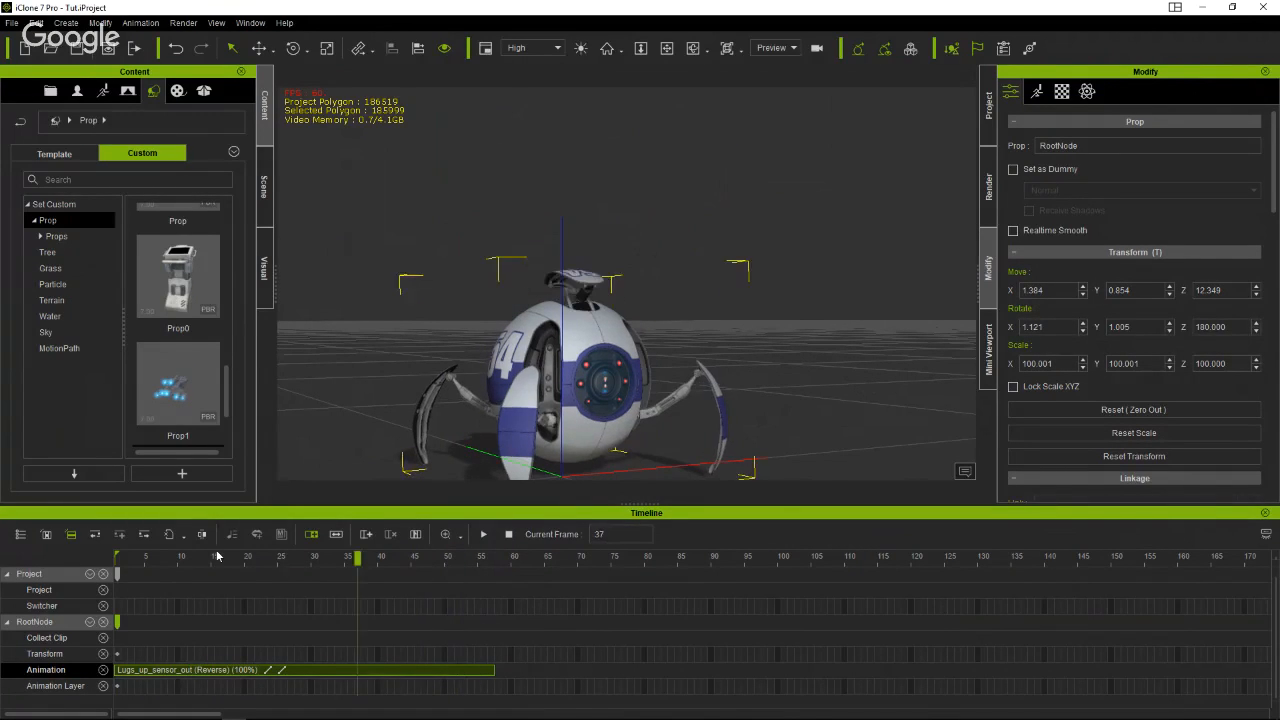
left_click_drag(217, 556, 60, 552)
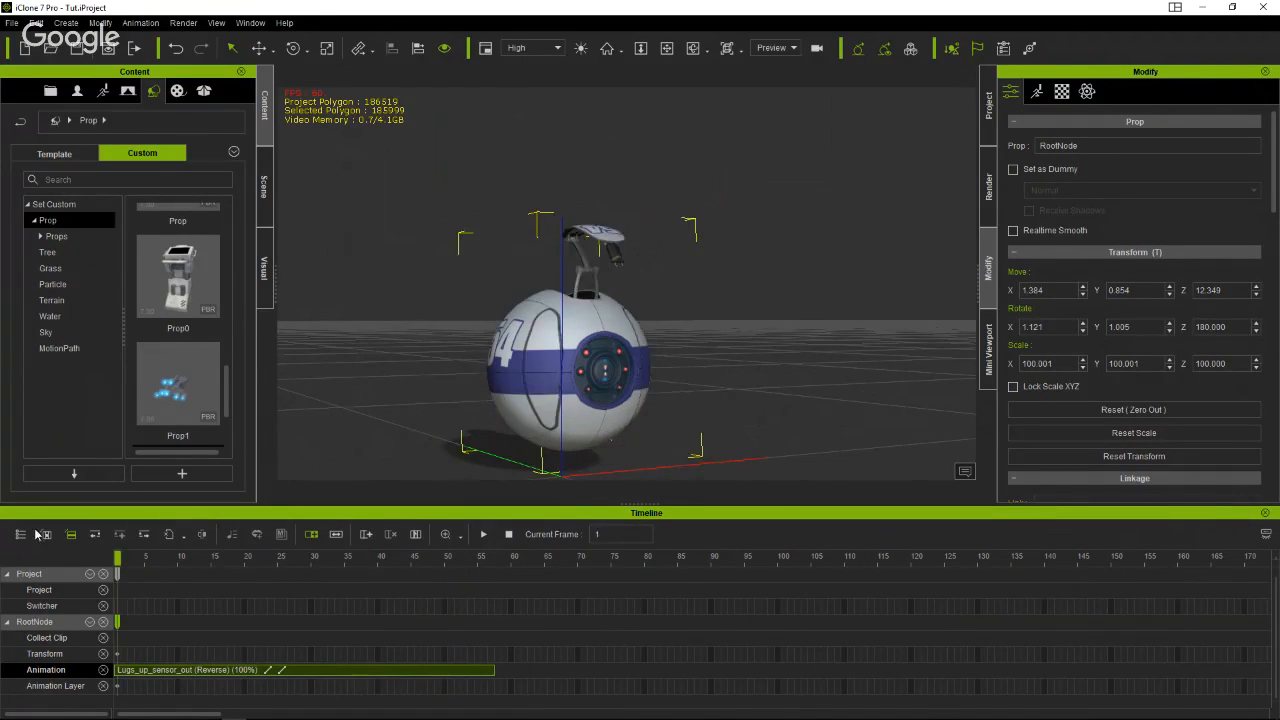
left_click(483, 536)
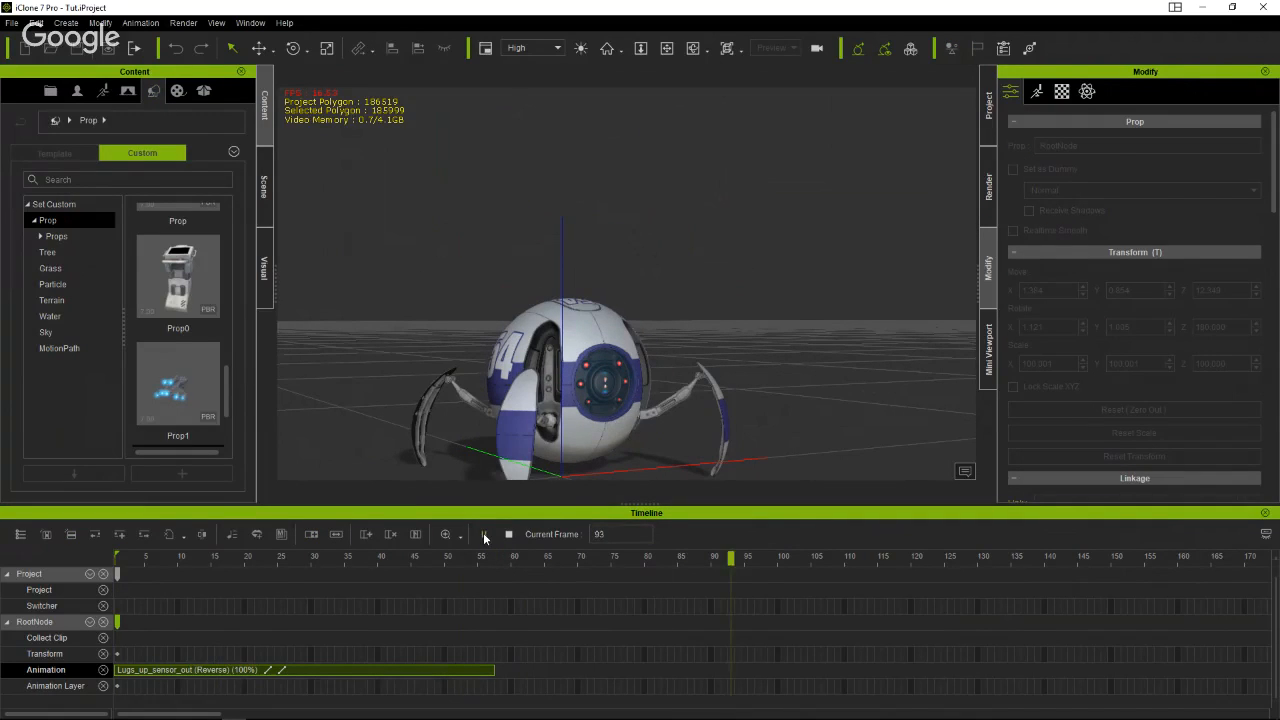
left_click(483, 536)
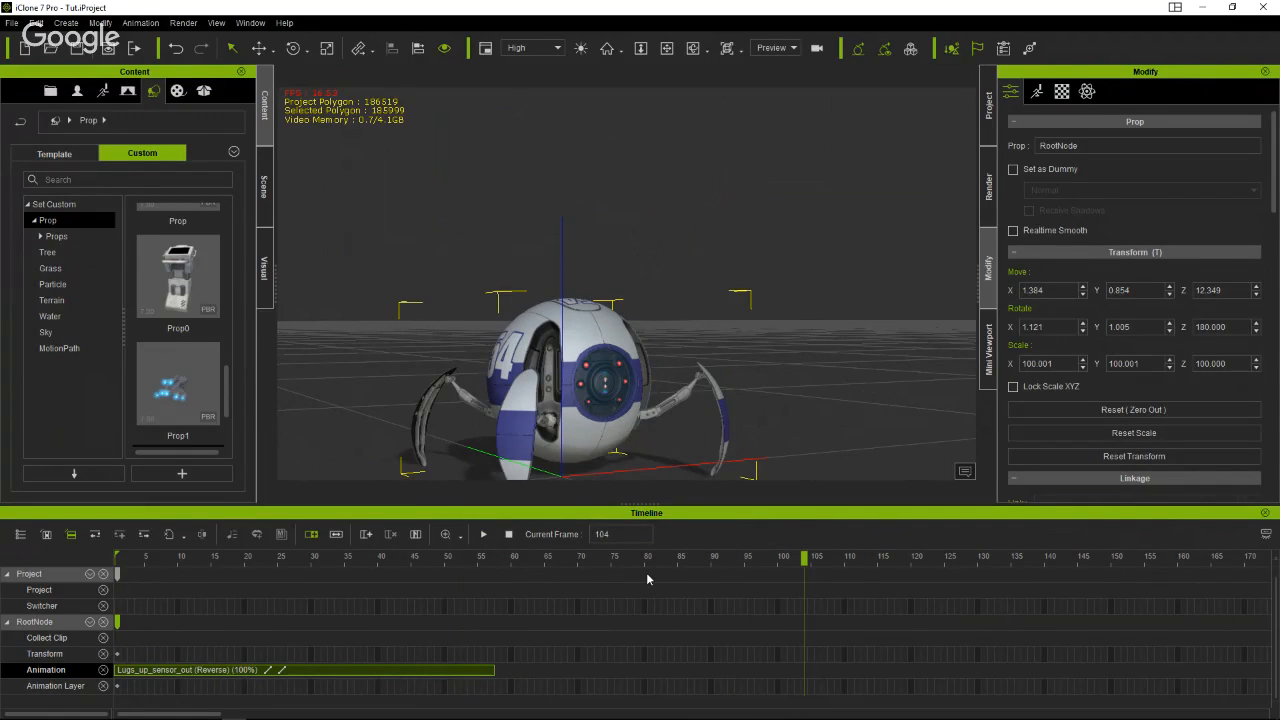
left_click_drag(646, 578, 110, 573)
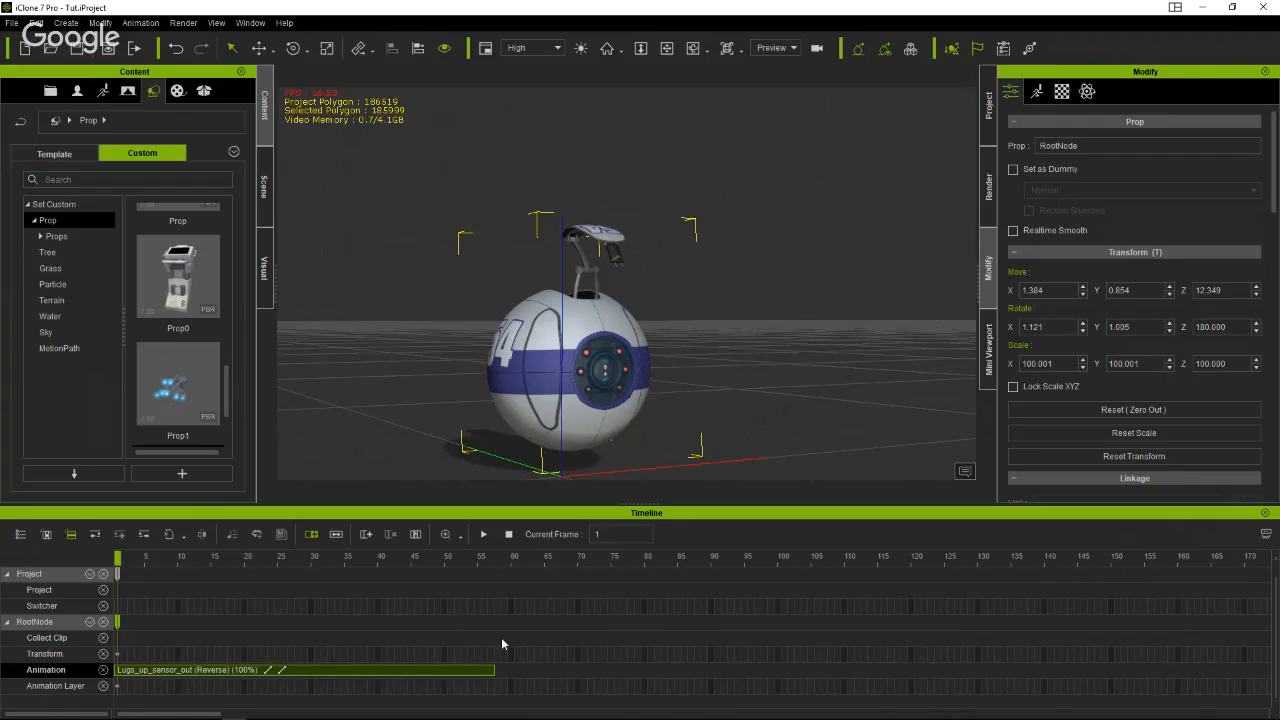
Mark a Collect Clip range over the reversed clip and add it to Perform as Sensor_down_Legs_out.
left_click_drag(501, 637, 18, 660)
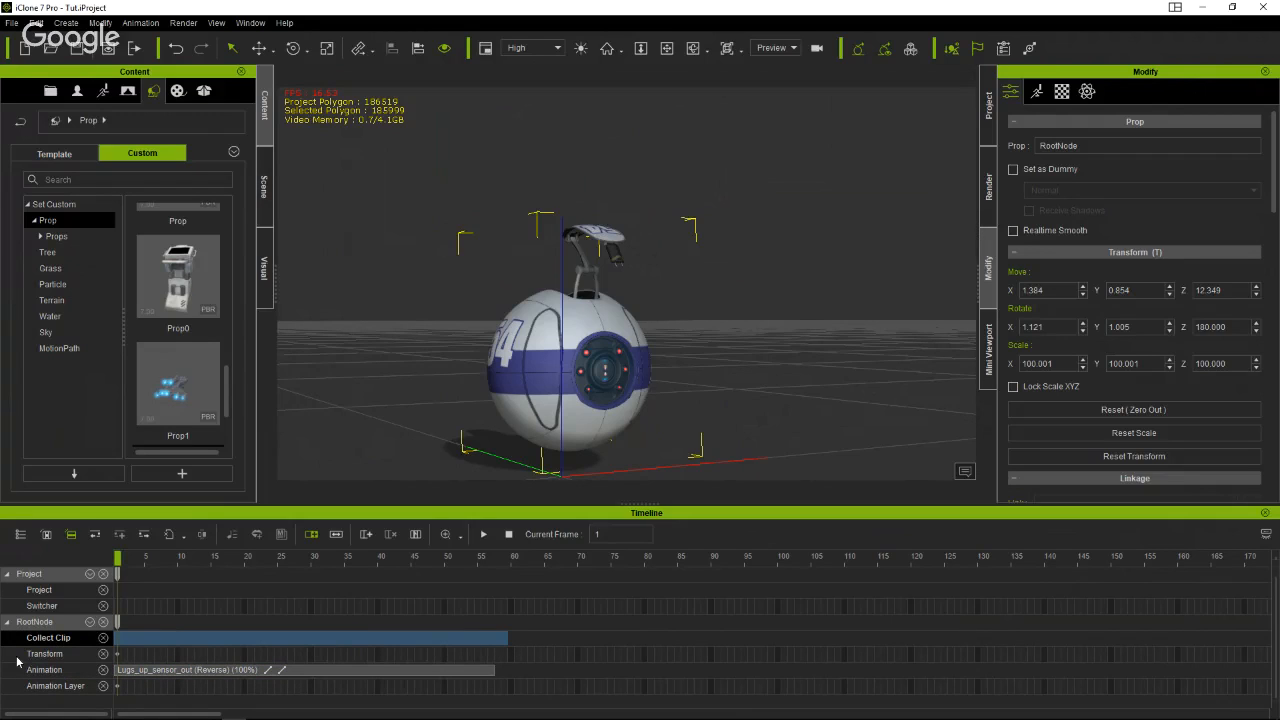
right_click(494, 641)
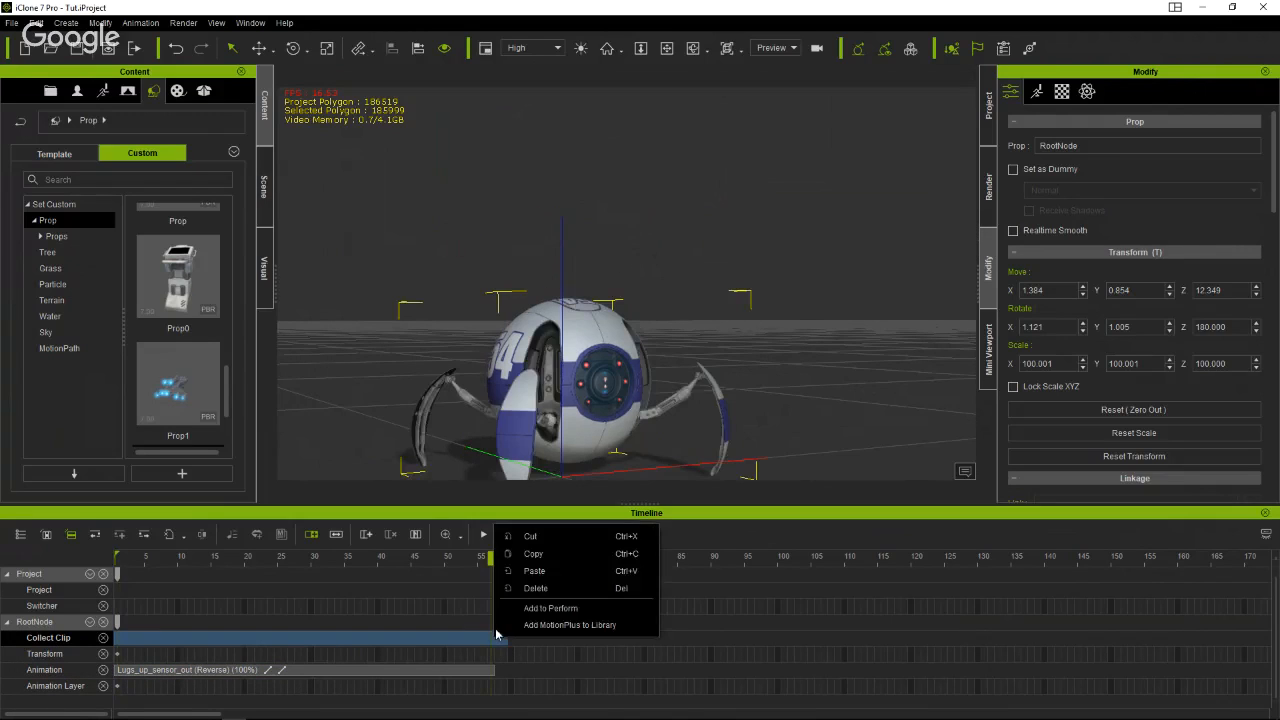
left_click(550, 608)
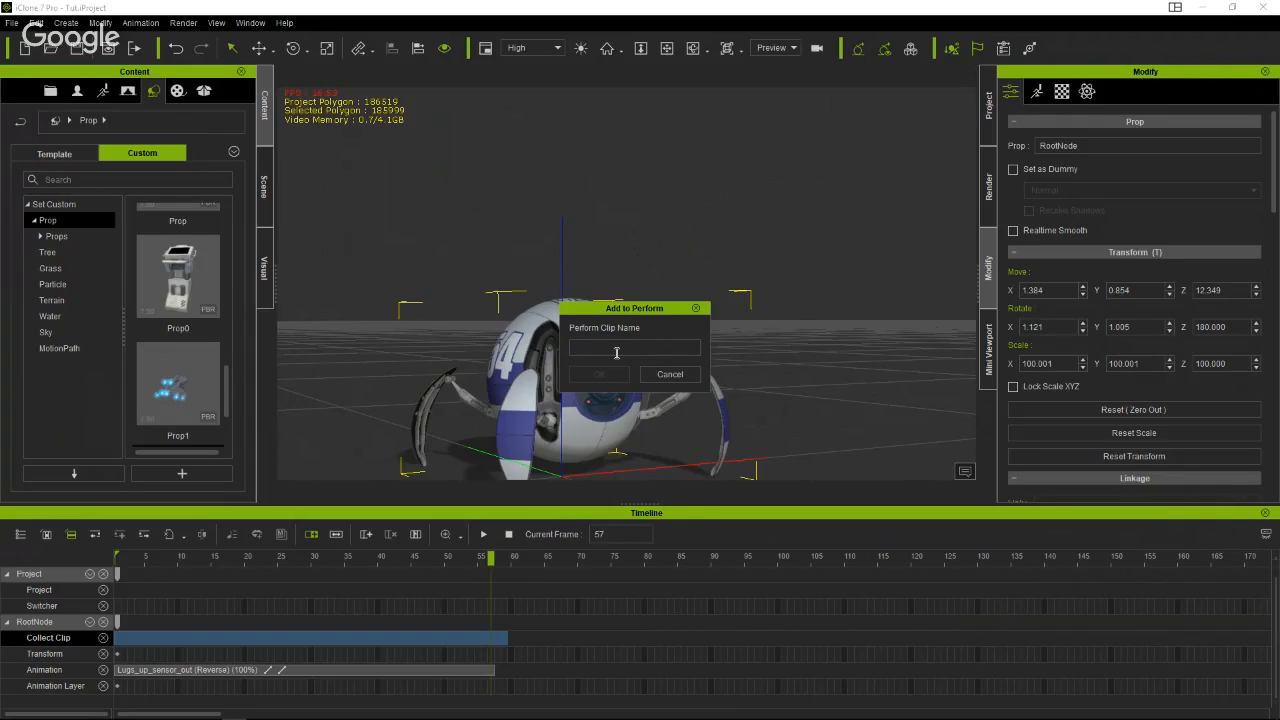
type("Sensor_down_Legs_out")
left_click(599, 374)
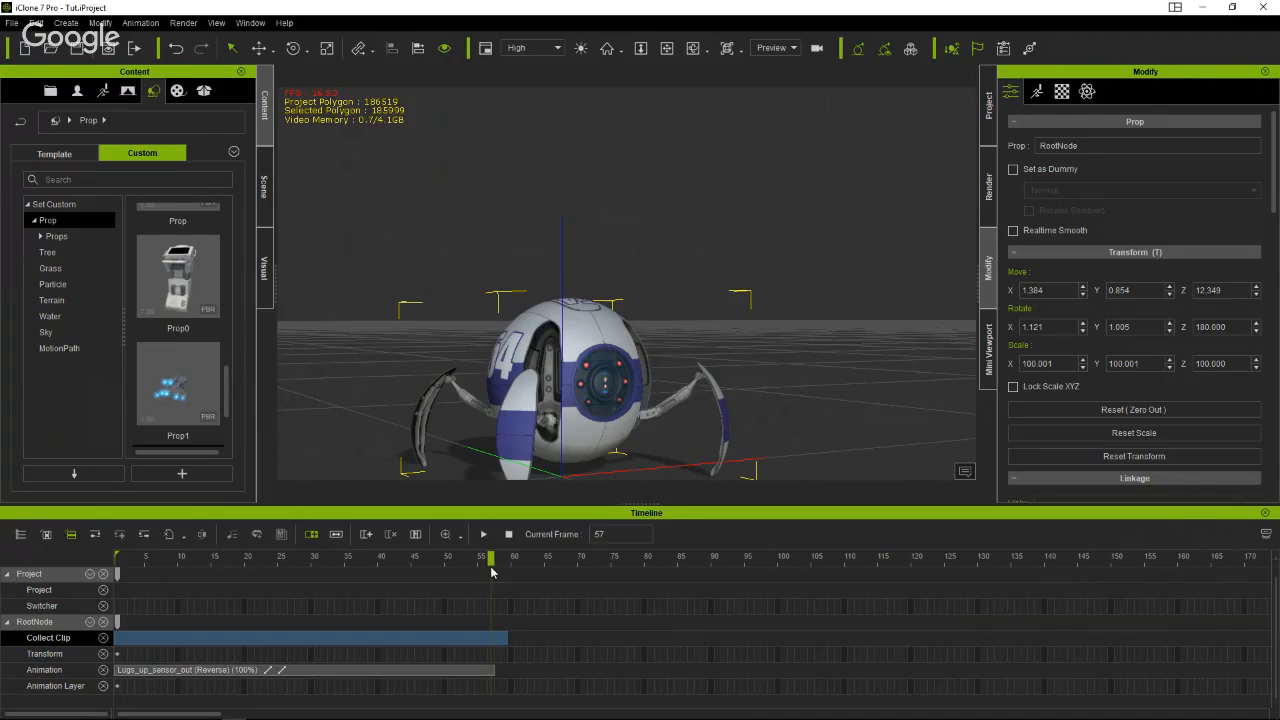
Delete the Lugs_up_sensor_out (Reverse) clip from the Animation track.
left_click_drag(491, 560, 3, 580)
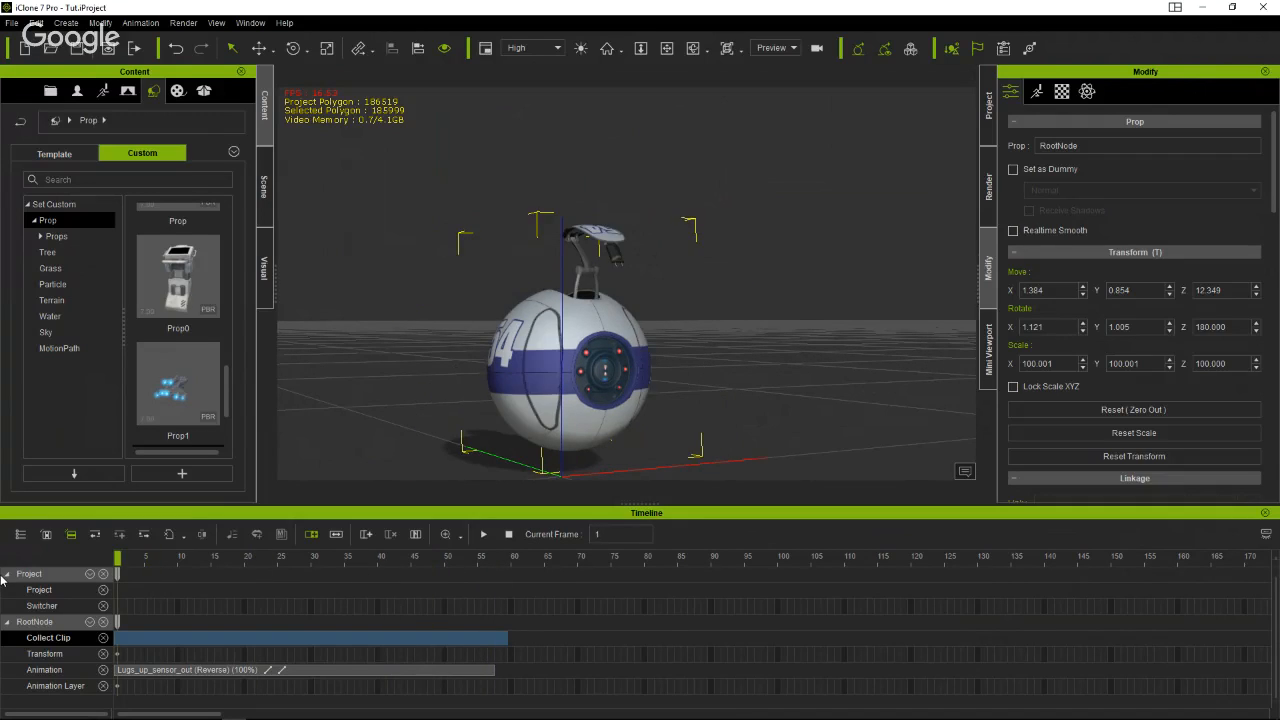
left_click(372, 674)
right_click(372, 674)
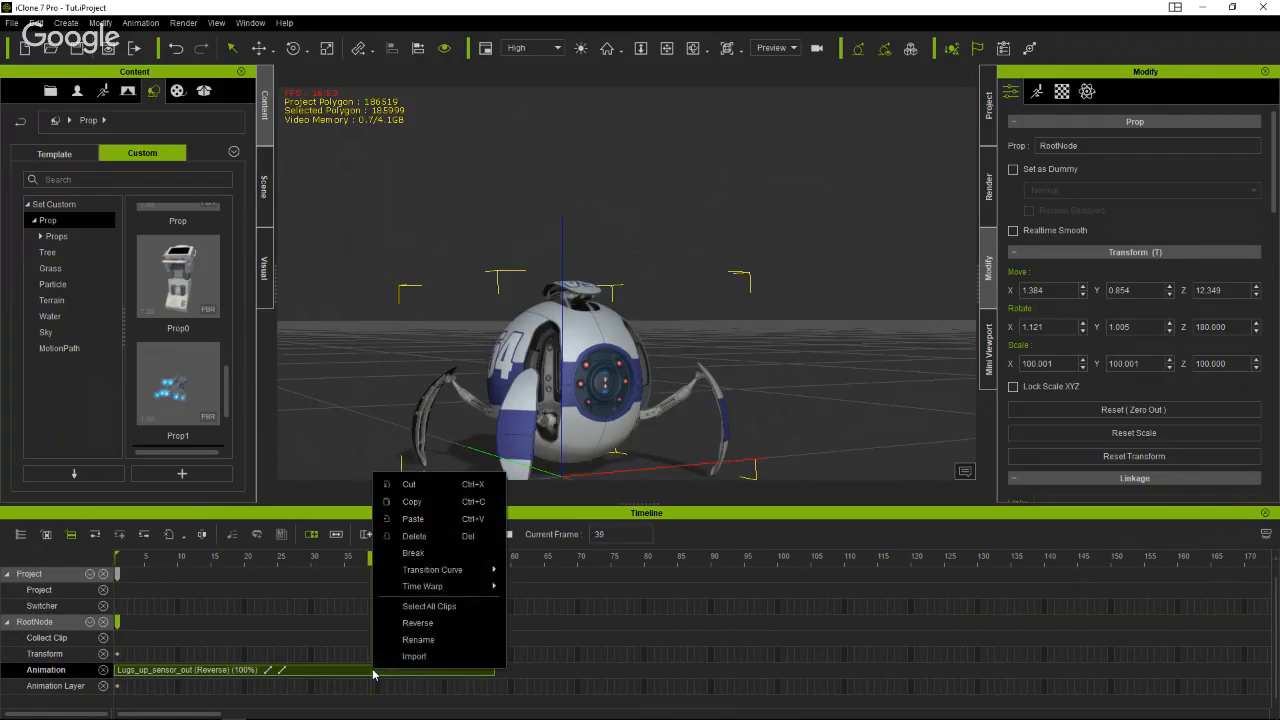
left_click(435, 537)
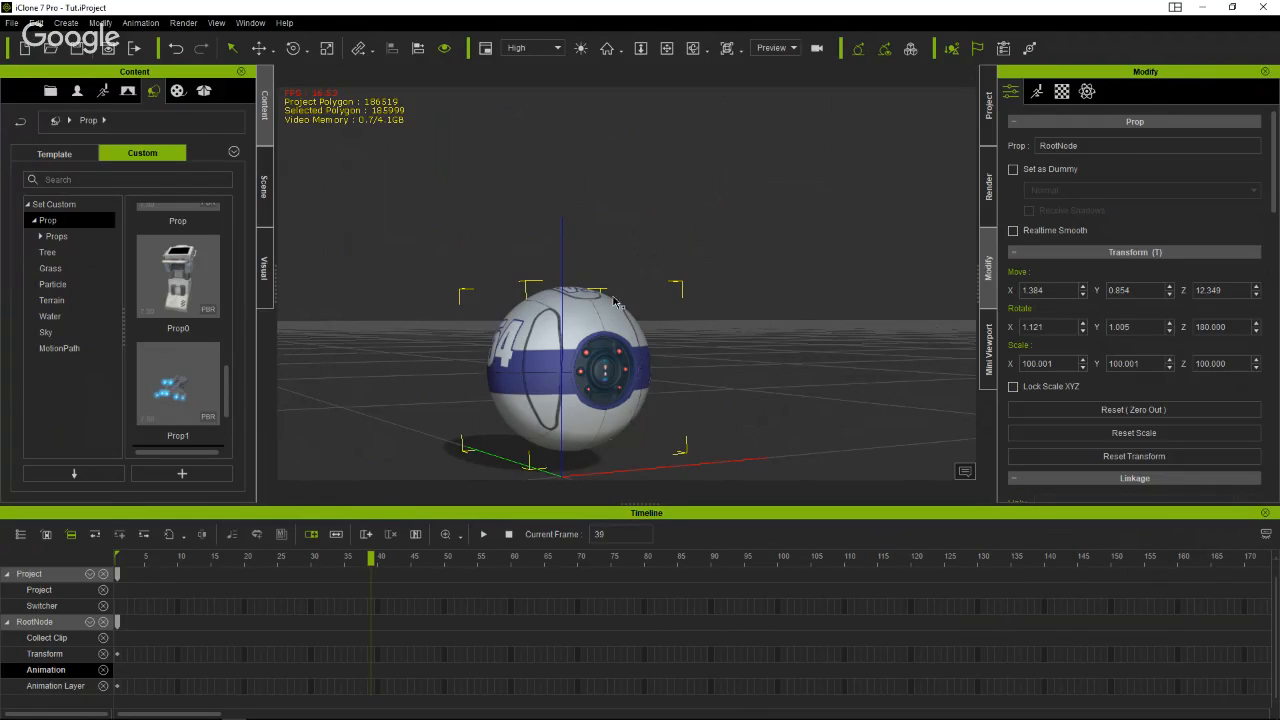
Apply the Sensor_down_Legs_out Perform animation to the spiderbot and scrub back to frame 48.
right_click_drag(614, 328, 525, 304)
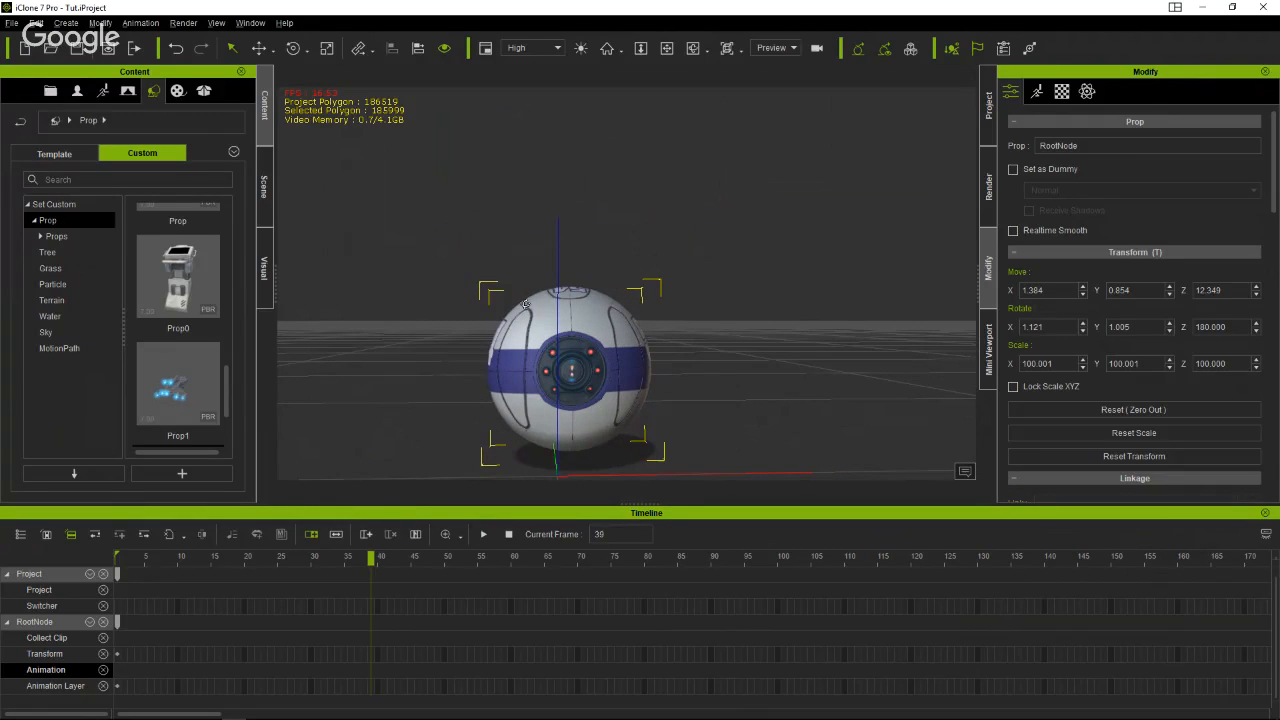
right_click(621, 328)
mouse_move(692, 484)
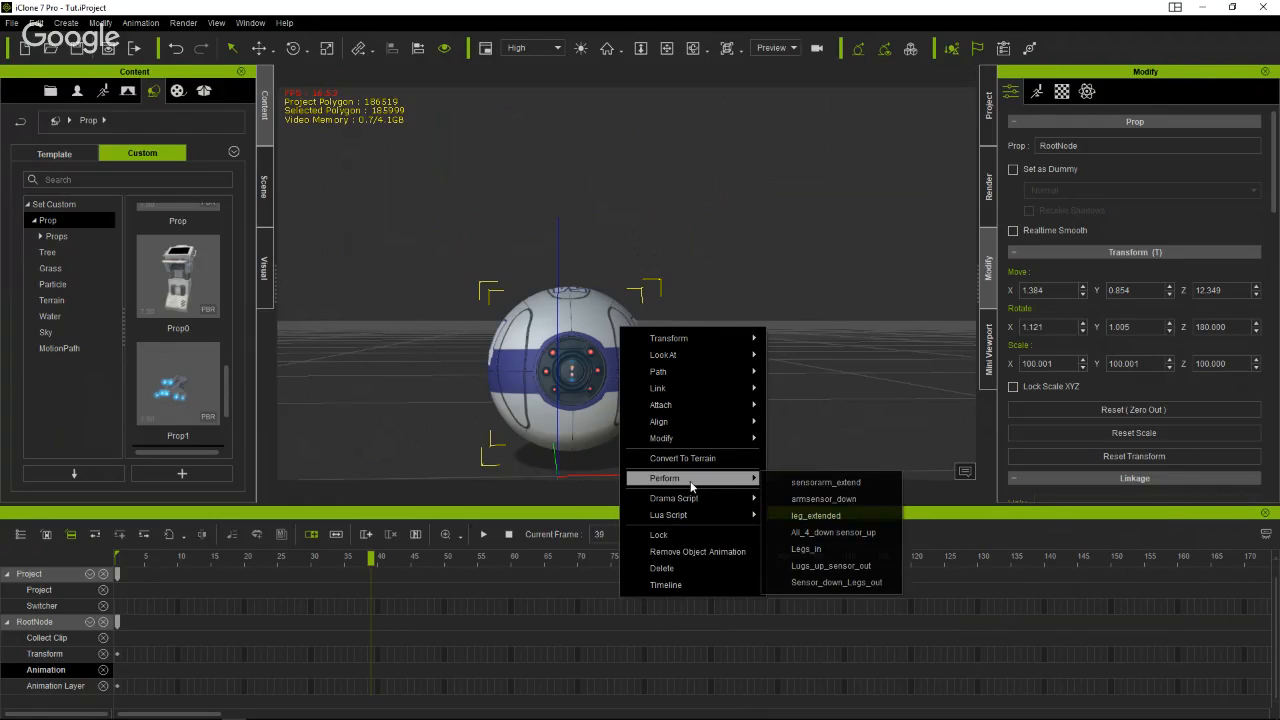
left_click(846, 582)
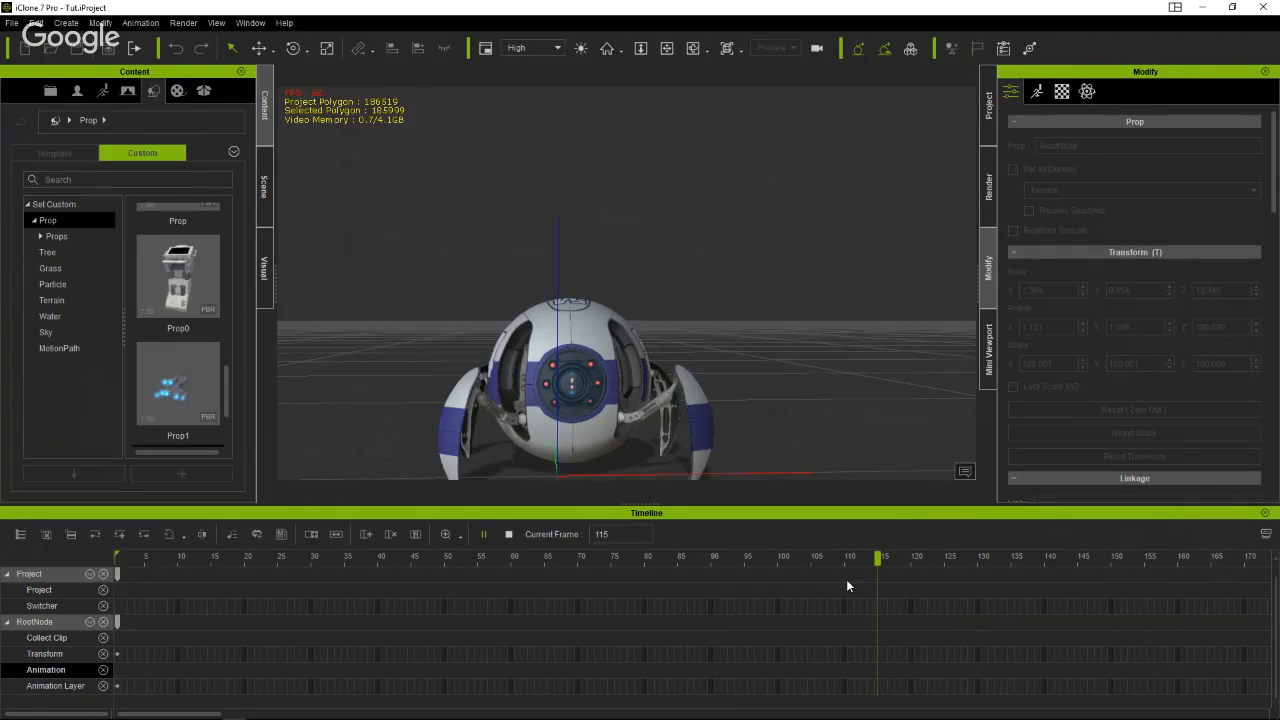
left_click_drag(910, 557, 431, 510)
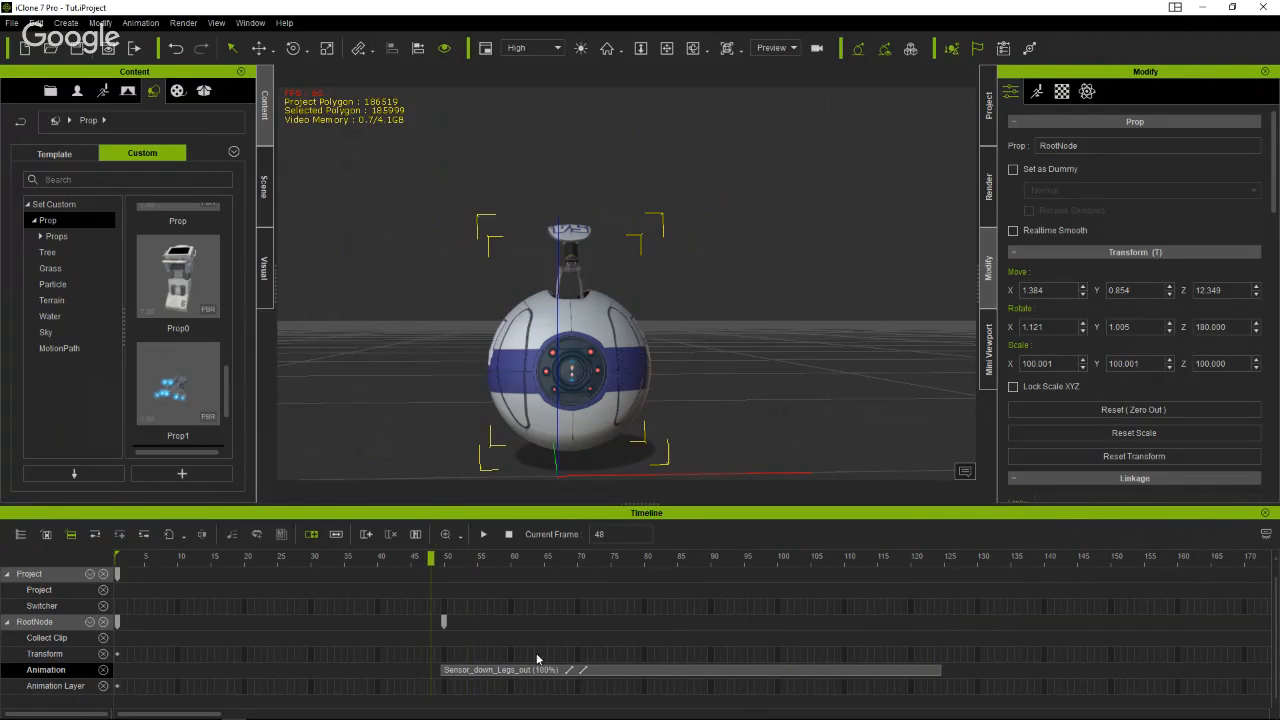
Delete the Sensor_down_Legs_out clip from the spiderbot's Animation track.
left_click(515, 680)
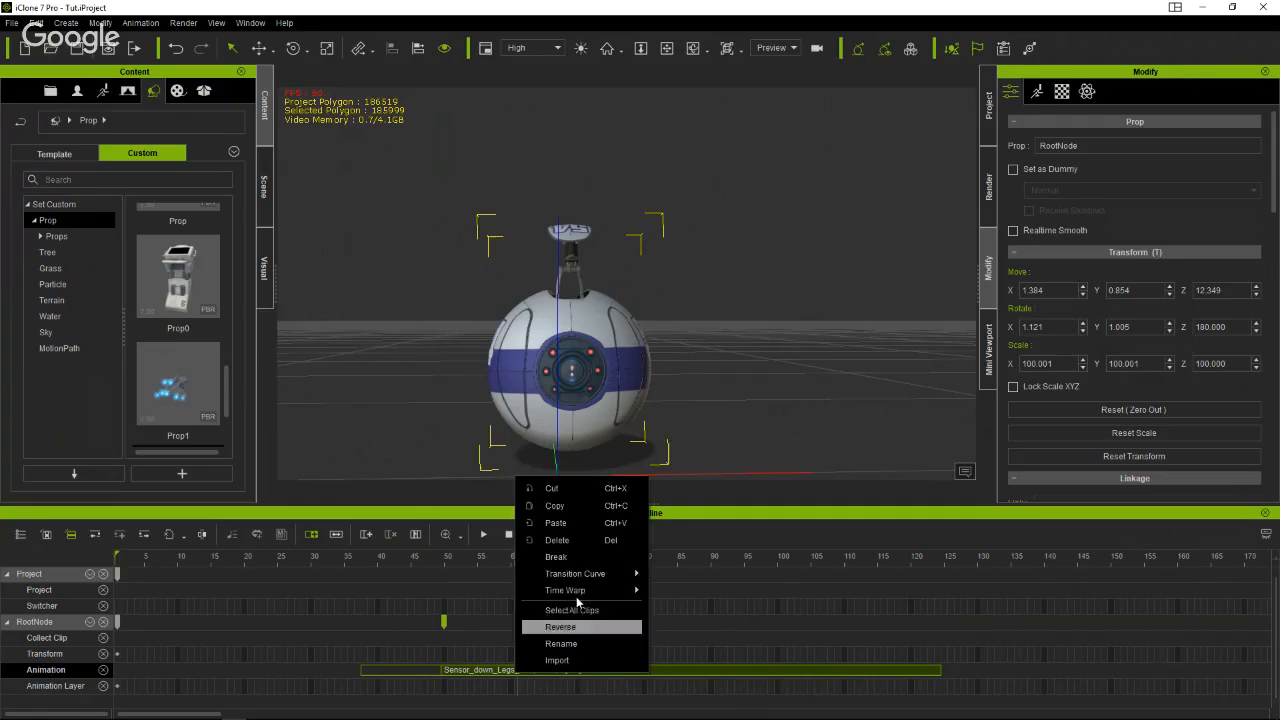
right_click(517, 672)
left_click(590, 541)
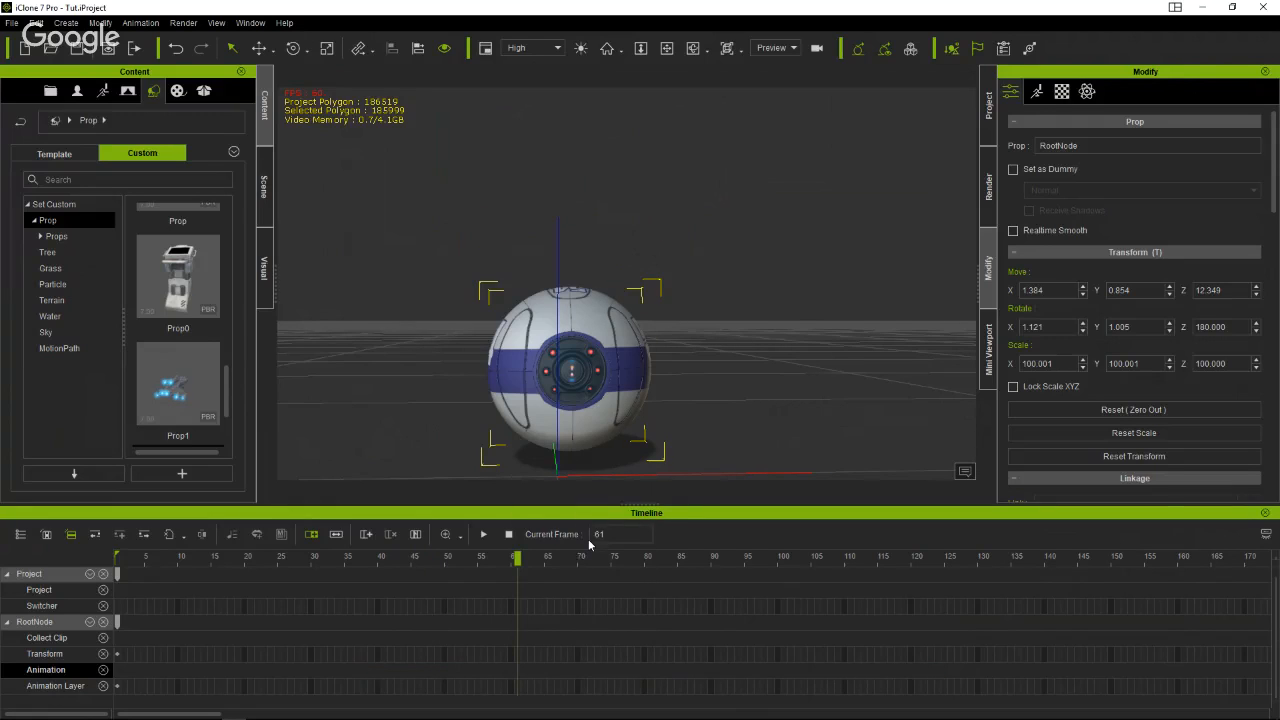
Apply the Lugs_up_sensor_out Perform animation to the spiderbot and scrub back through the clip to review it.
right_click(638, 366)
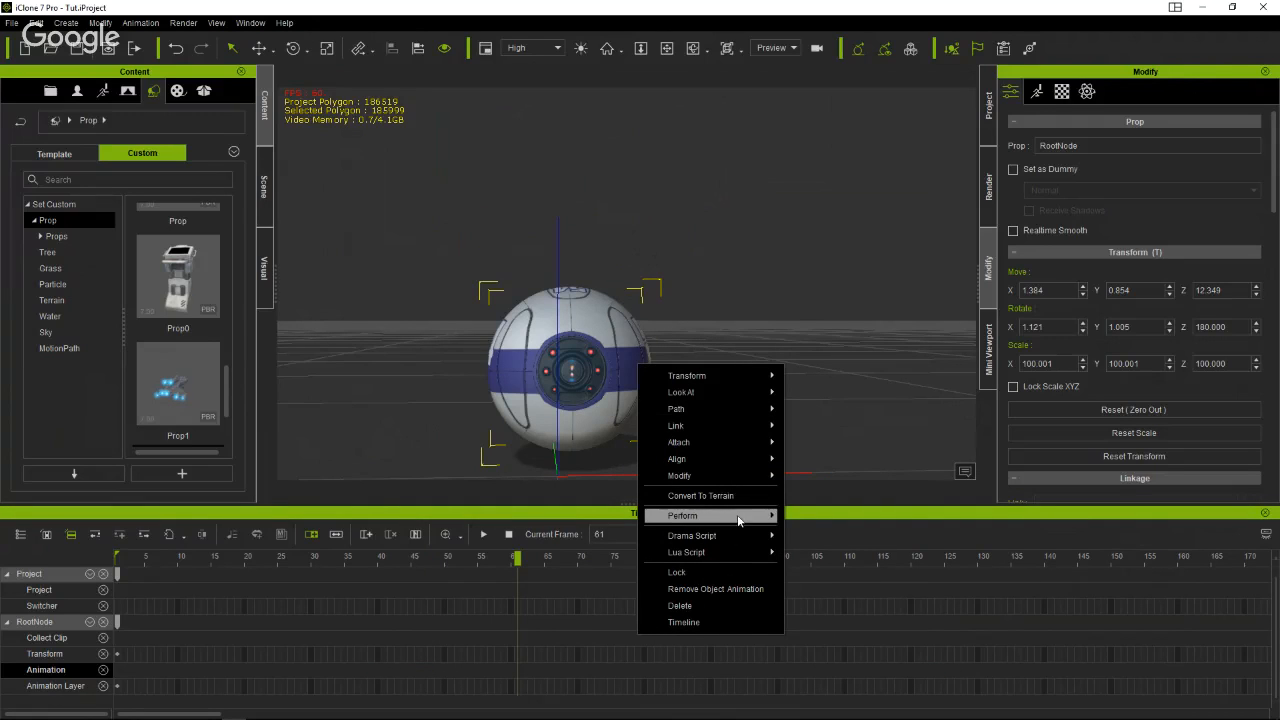
mouse_move(740, 516)
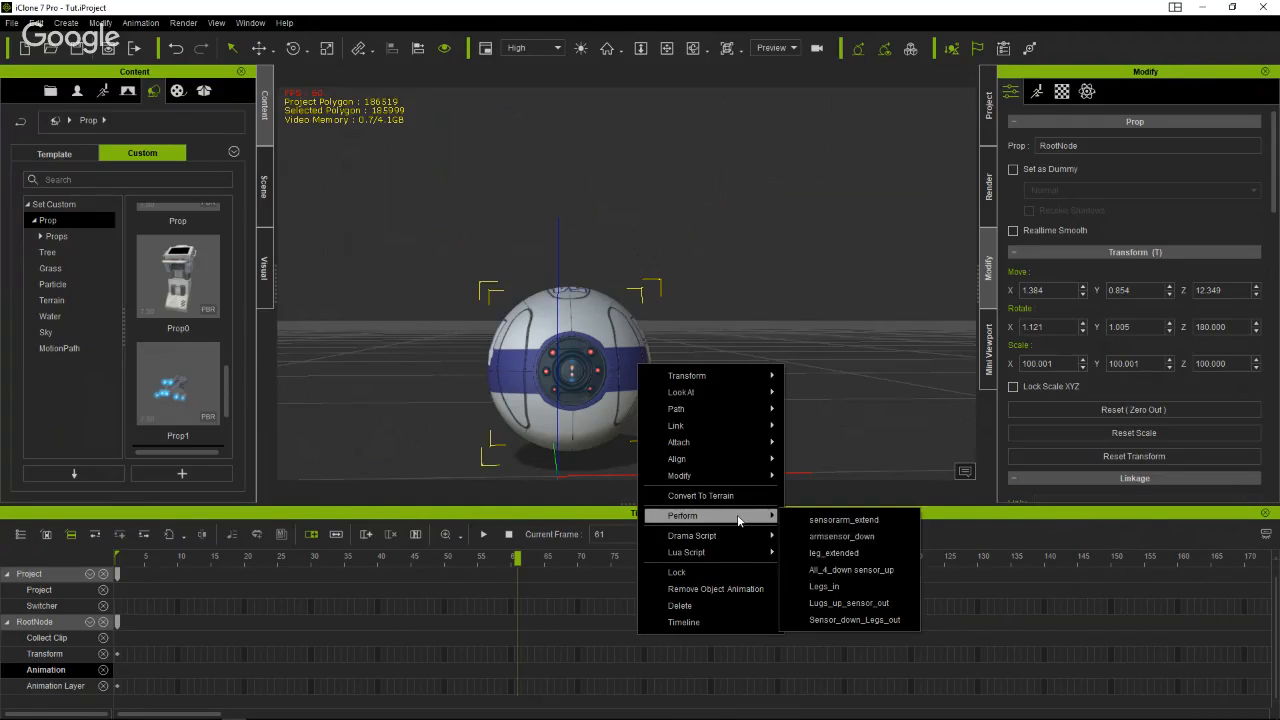
left_click(843, 603)
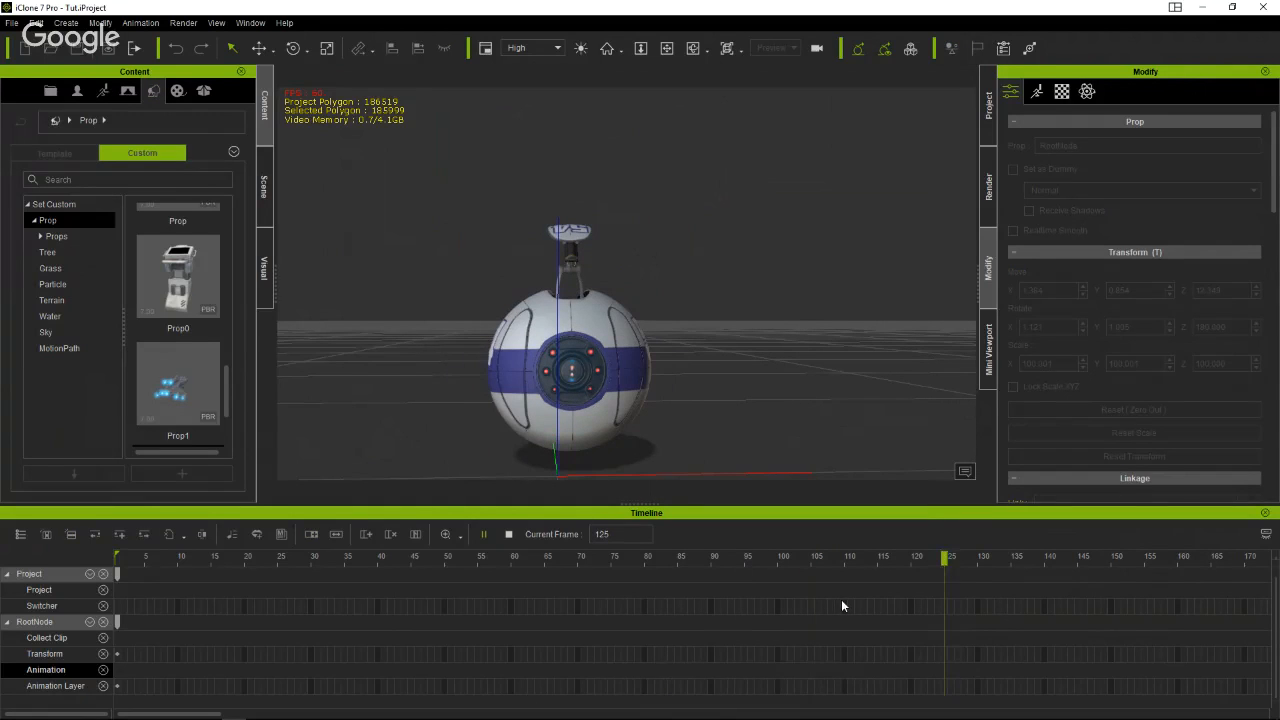
left_click_drag(968, 560, 910, 594)
left_click_drag(724, 593, 623, 679)
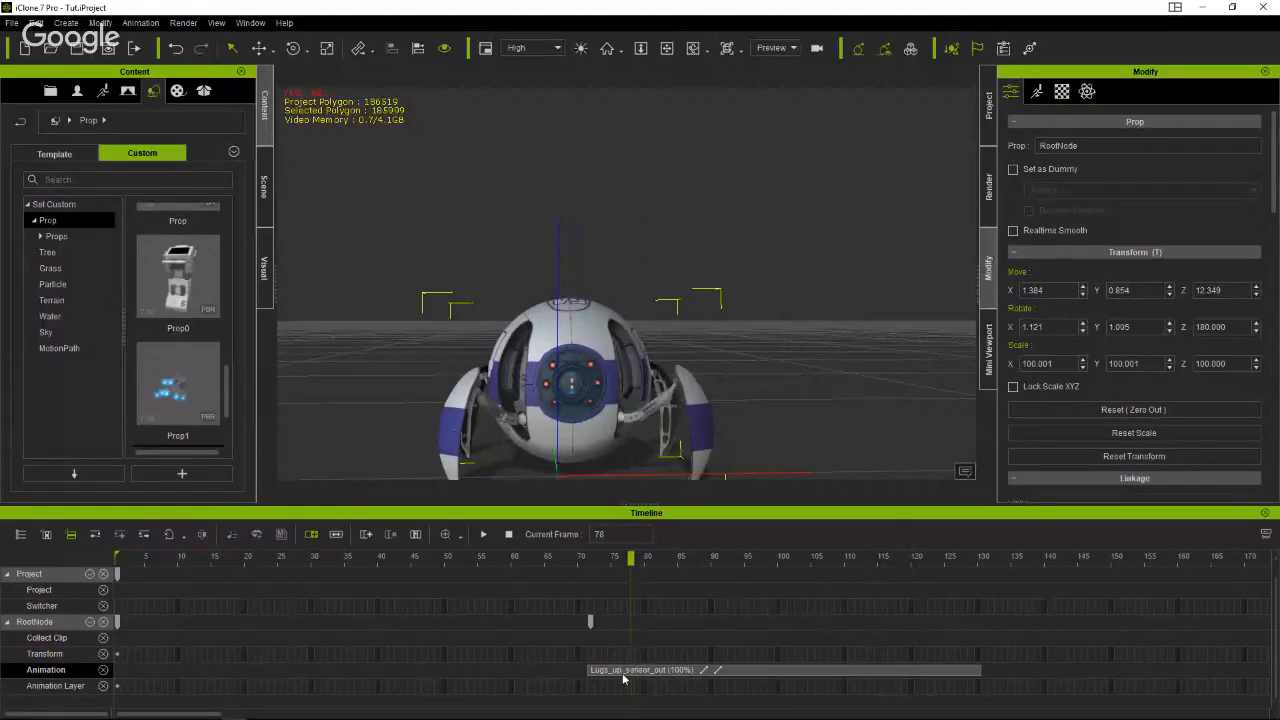
Delete the Lugs_up_sensor_out clip from the Animation track.
left_click(623, 679)
right_click(623, 679)
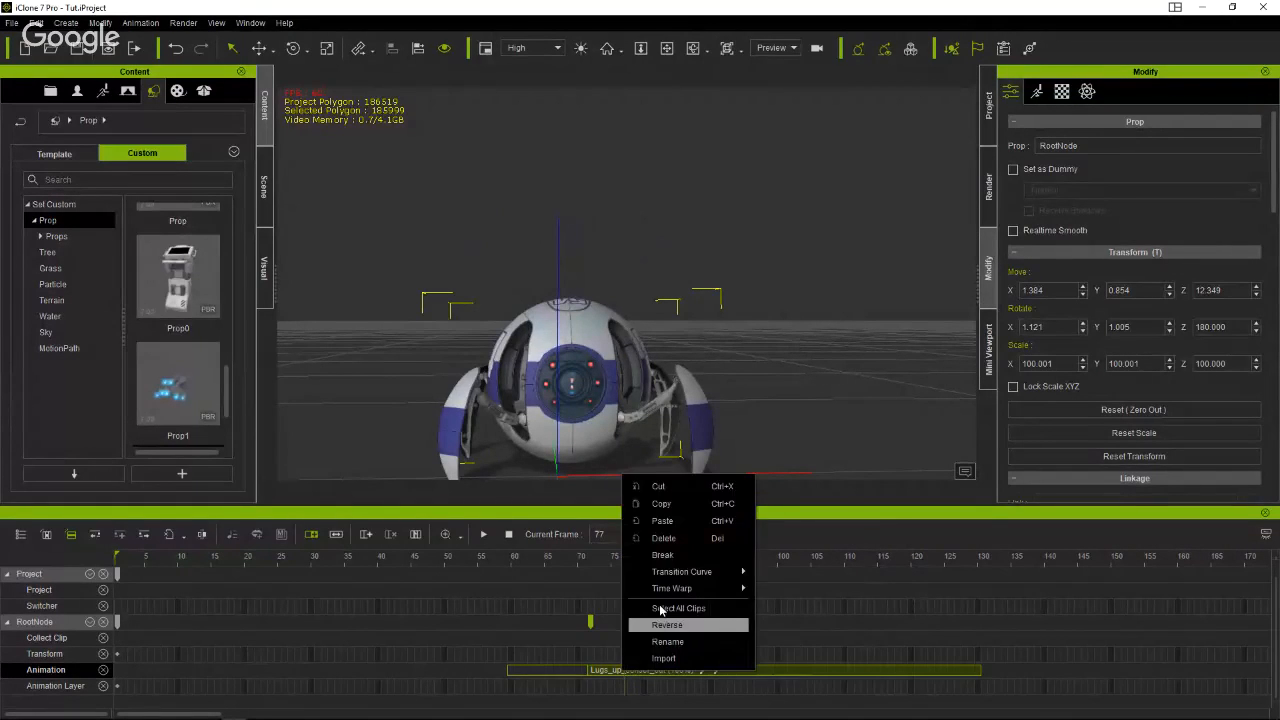
left_click(663, 538)
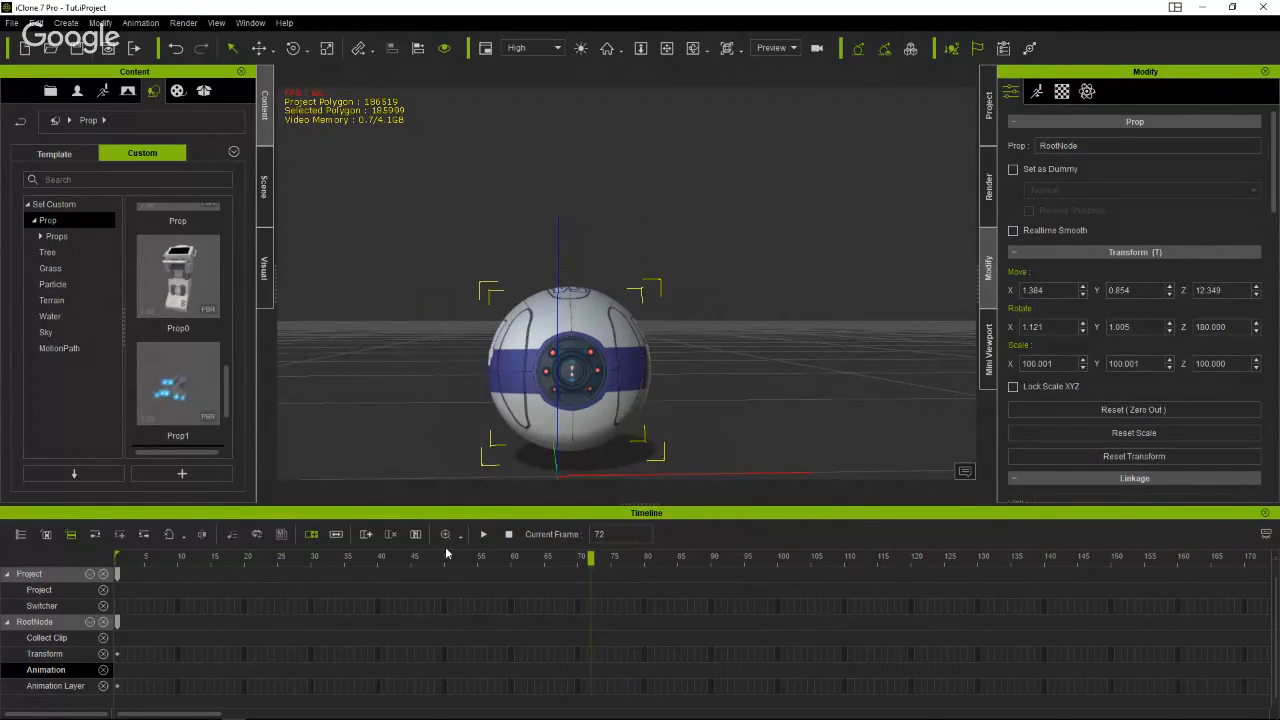
Return to the start of the timeline, apply the Legs_in Perform animation to the spiderbot and scrub back to frame 62.
left_click_drag(447, 553, 31, 562)
right_click_drag(740, 293, 631, 349)
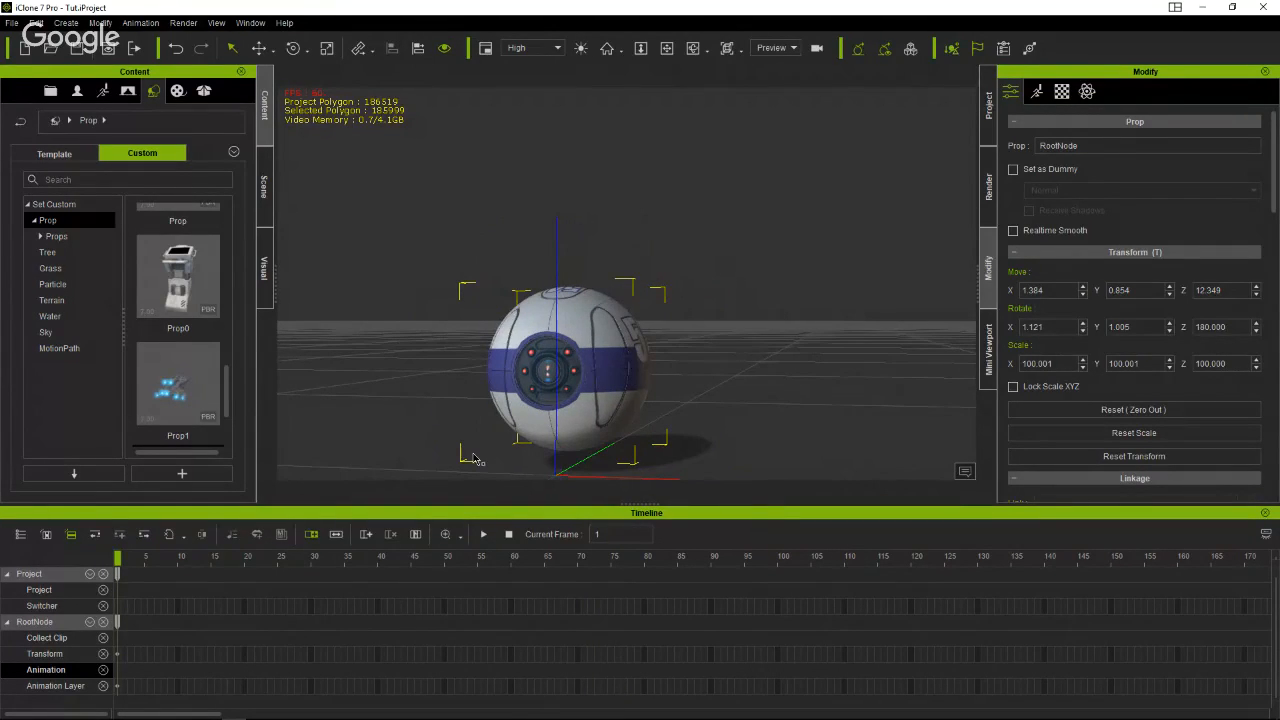
right_click(555, 321)
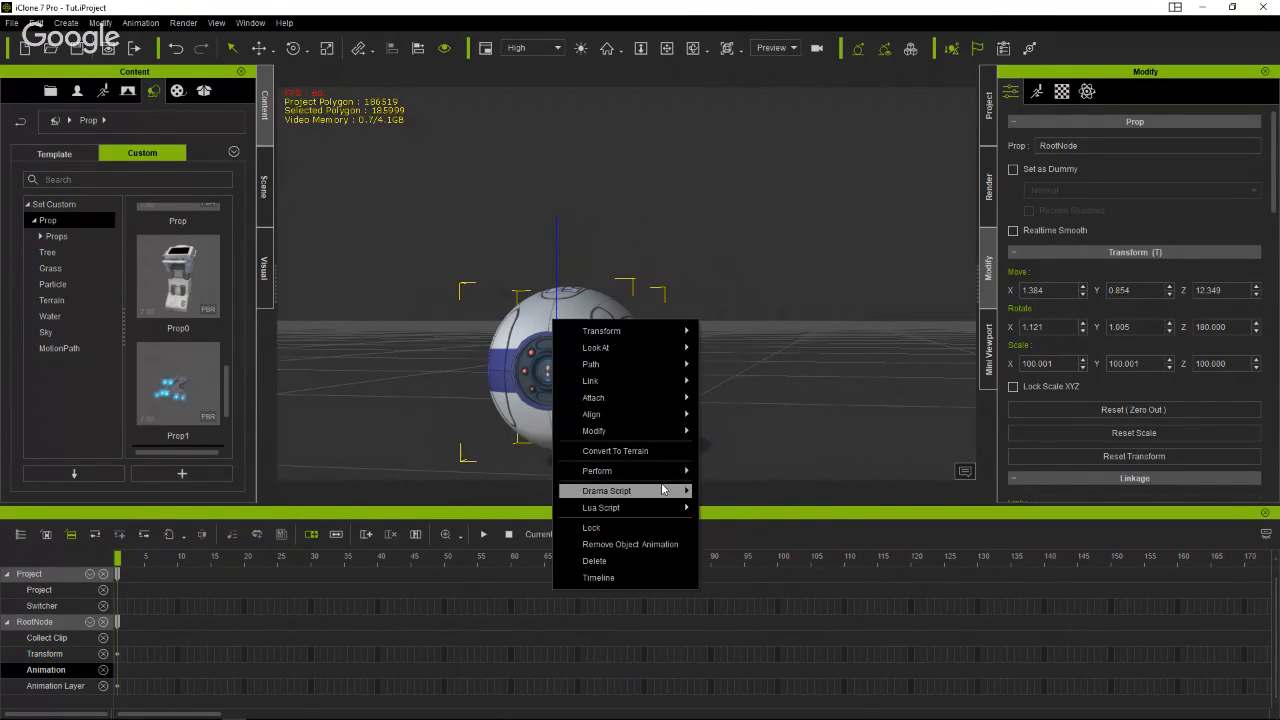
mouse_move(650, 470)
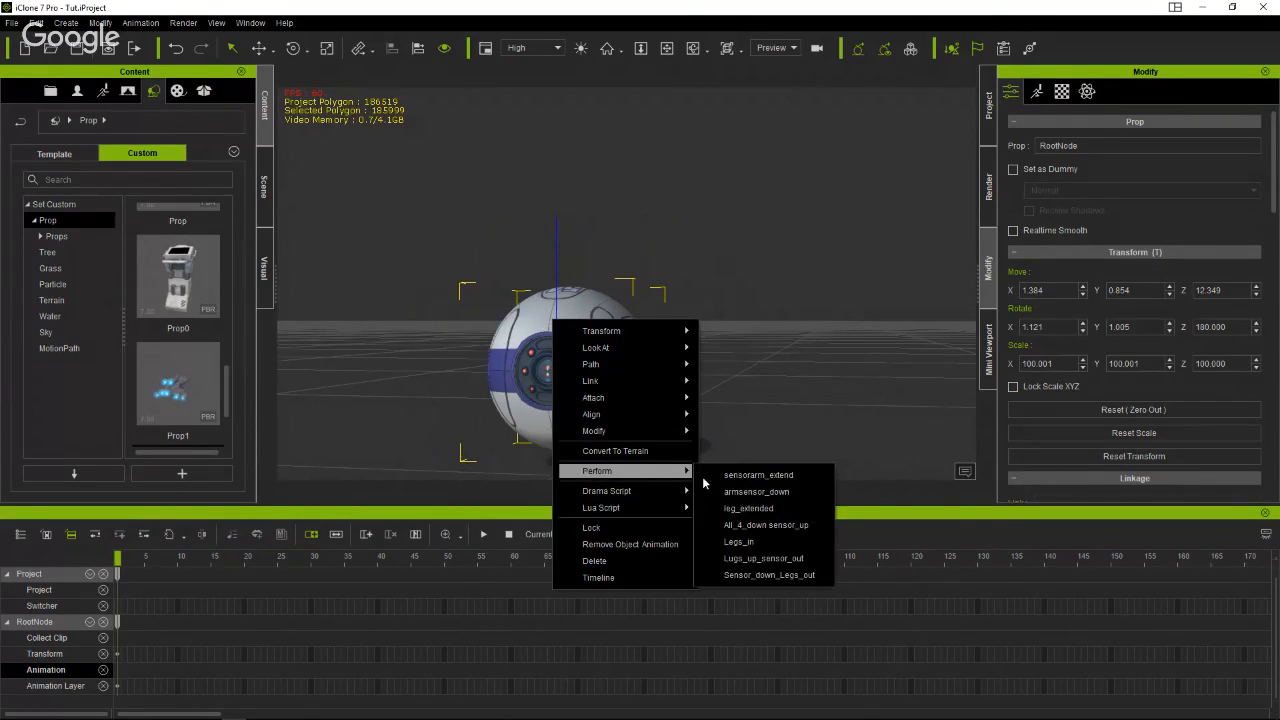
left_click(780, 541)
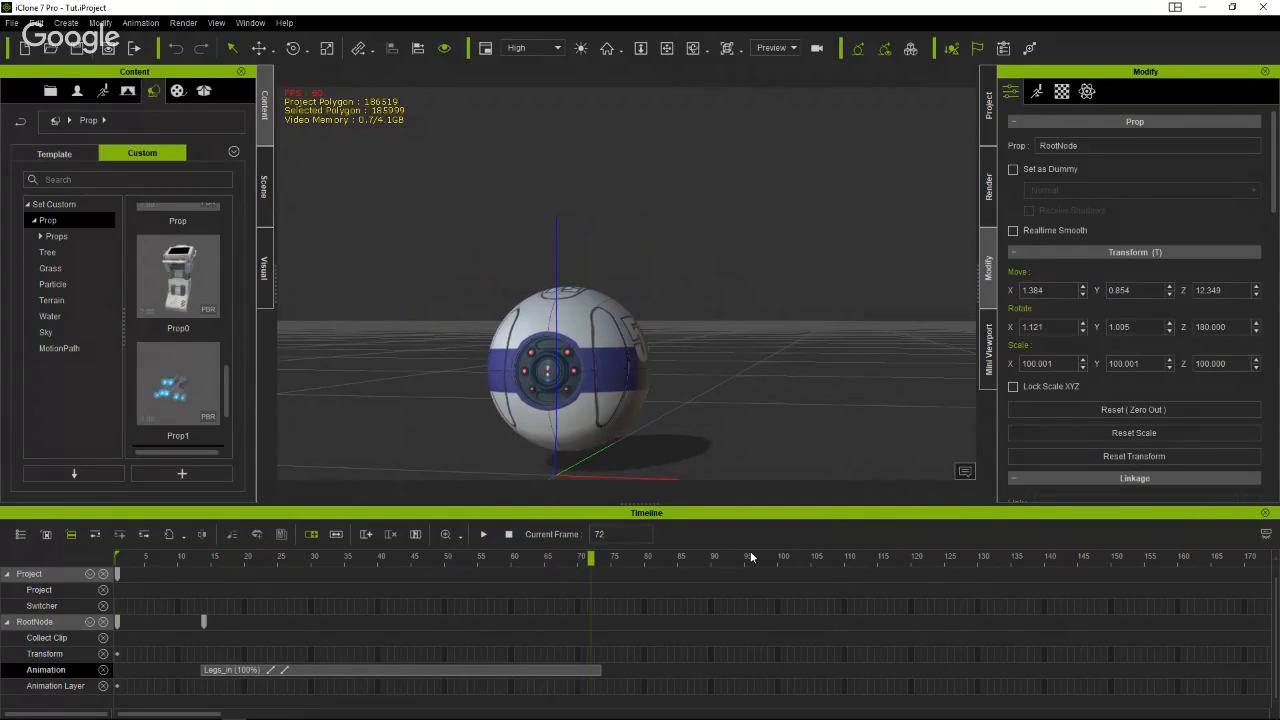
left_click_drag(587, 560, 524, 598)
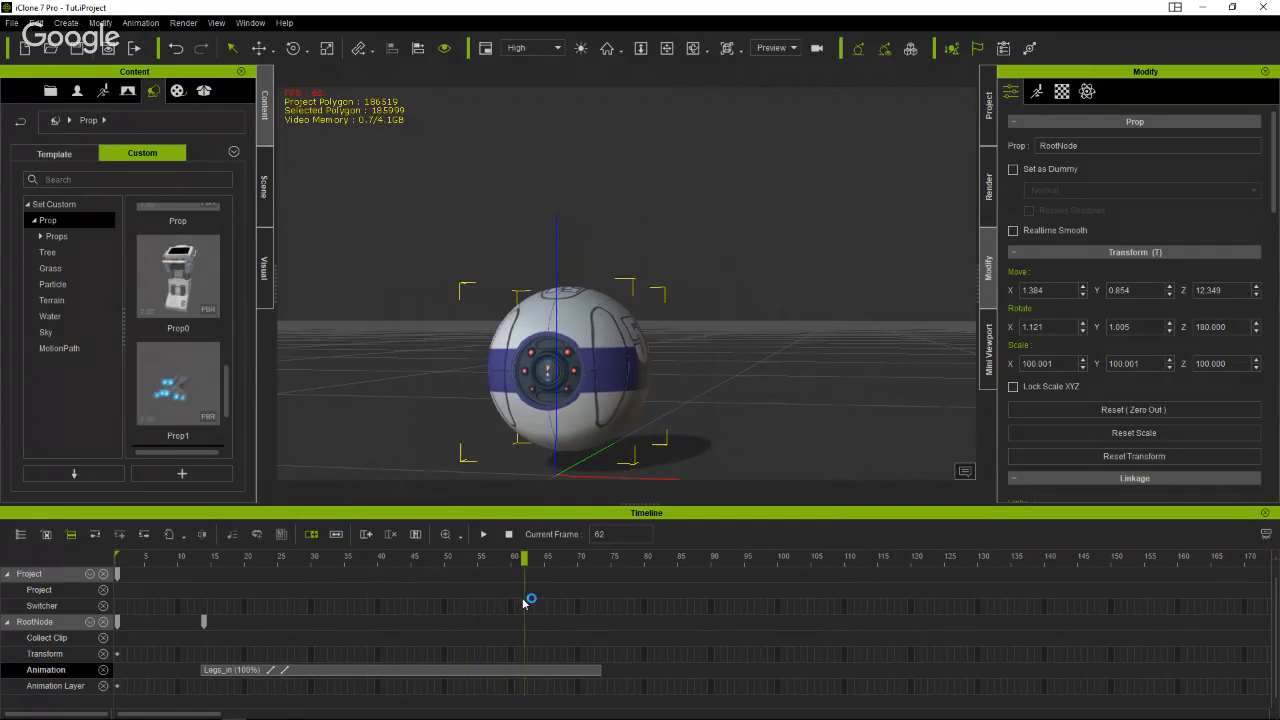
Move past the end of the Legs_in clip and apply the All_4_down sensor_up Perform animation to the spiderbot.
right_click(588, 323)
mouse_move(676, 477)
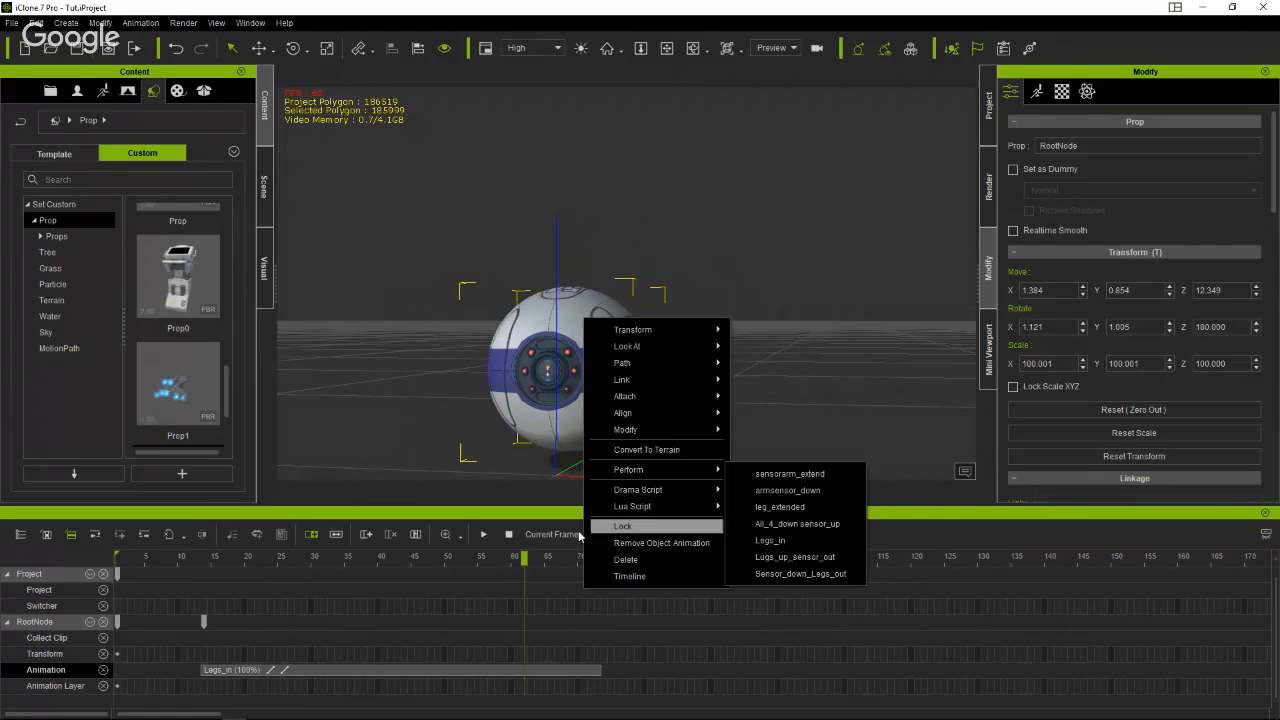
left_click_drag(523, 560, 605, 571)
right_click(589, 397)
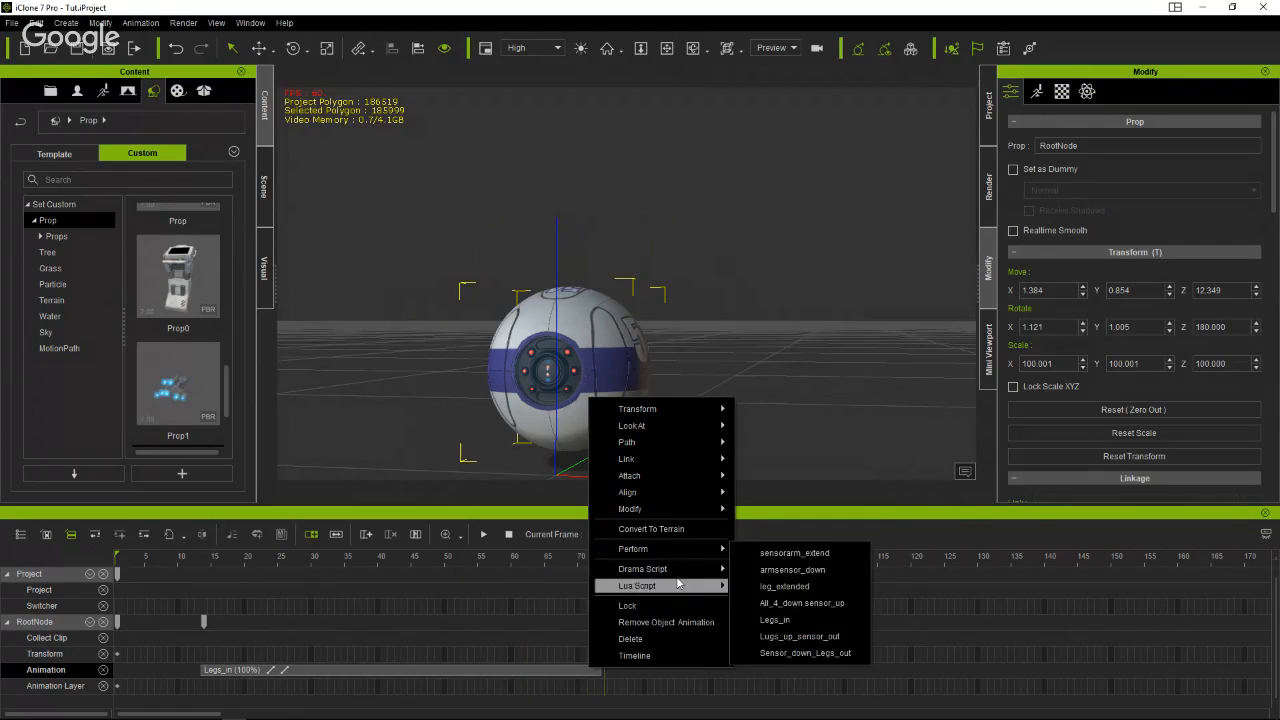
mouse_move(724, 542)
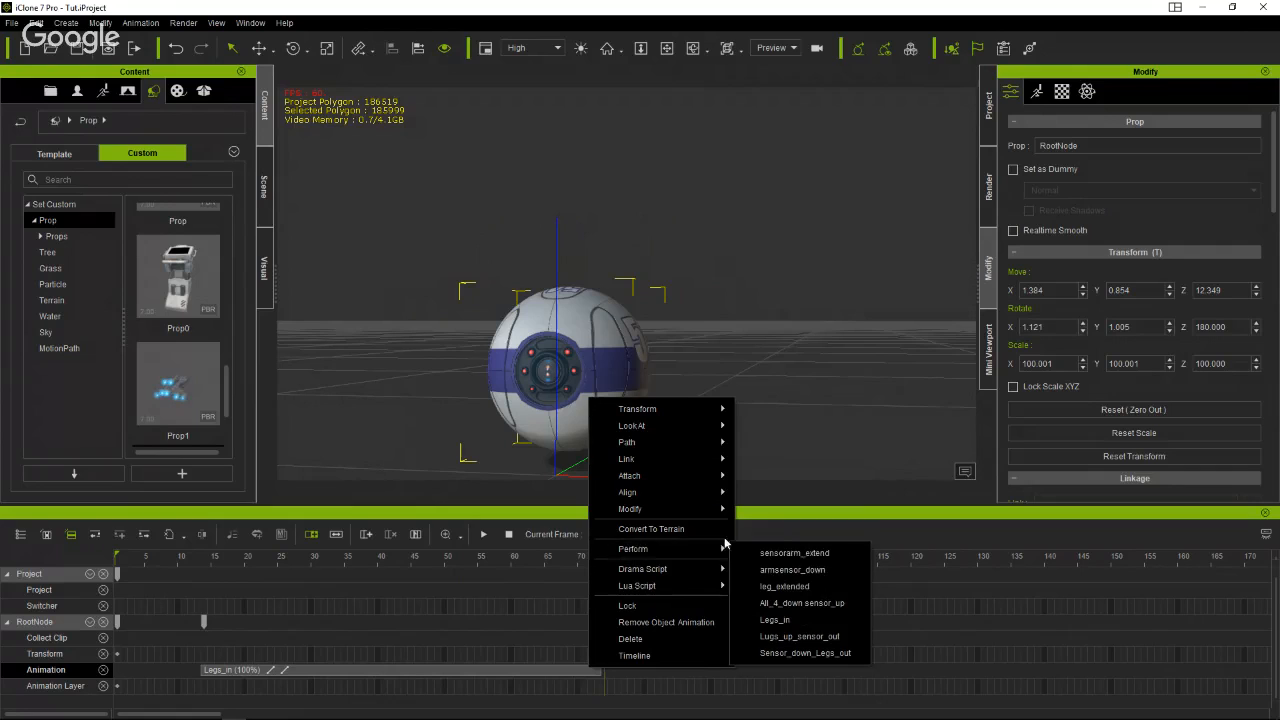
left_click(801, 602)
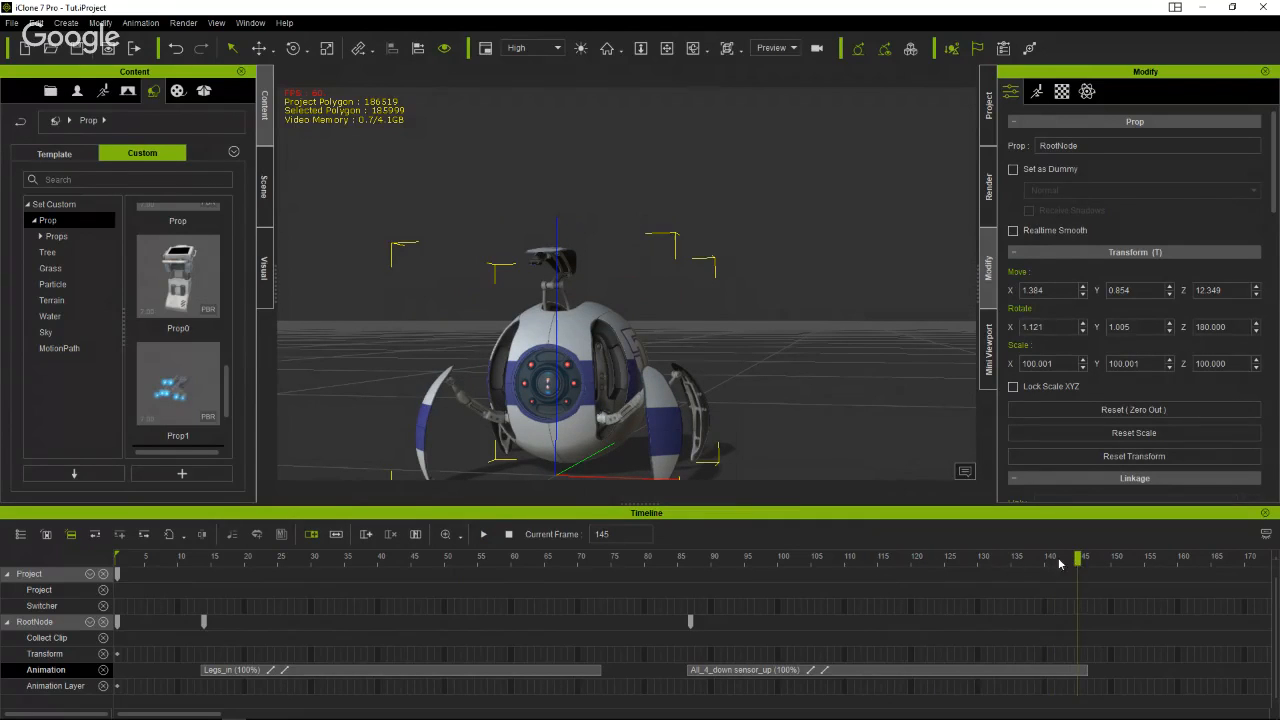
Scrub through the Legs_in and All_4_down sensor_up clips to review how the two animations follow each other.
left_click_drag(1077, 557, 857, 557)
left_click_drag(740, 548, 337, 556)
left_click(171, 556)
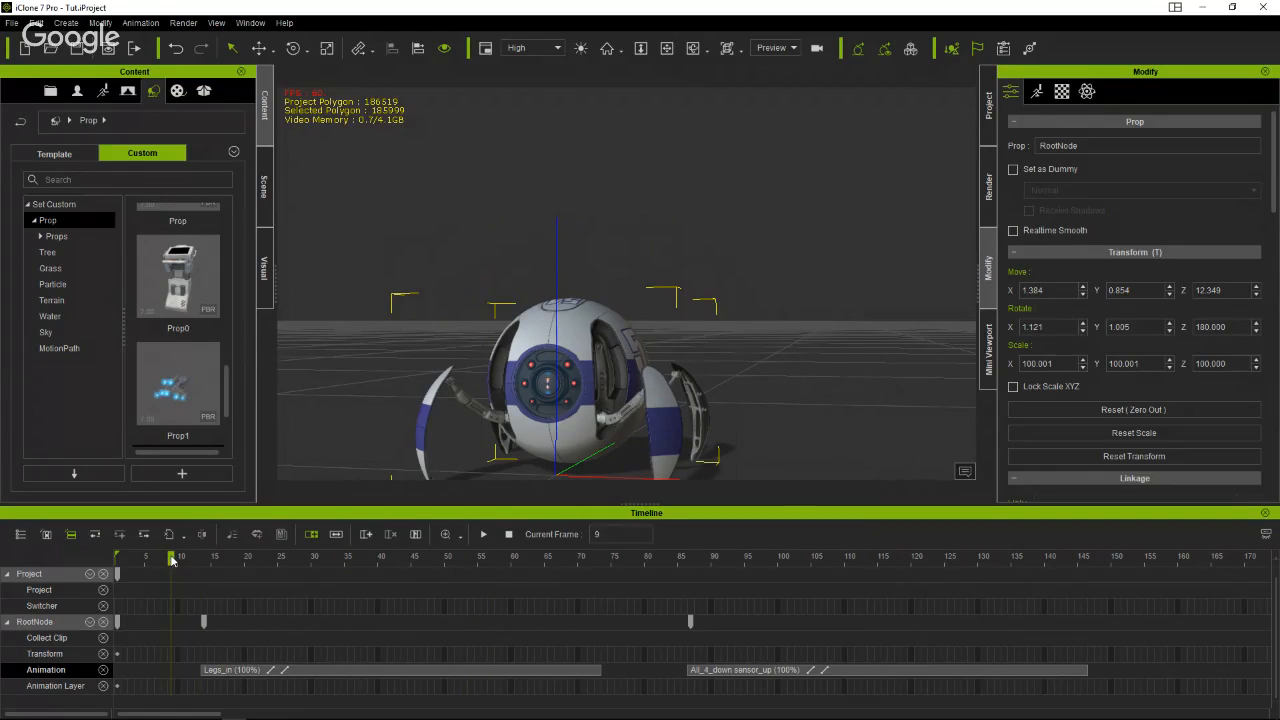
left_click_drag(172, 560, 551, 668)
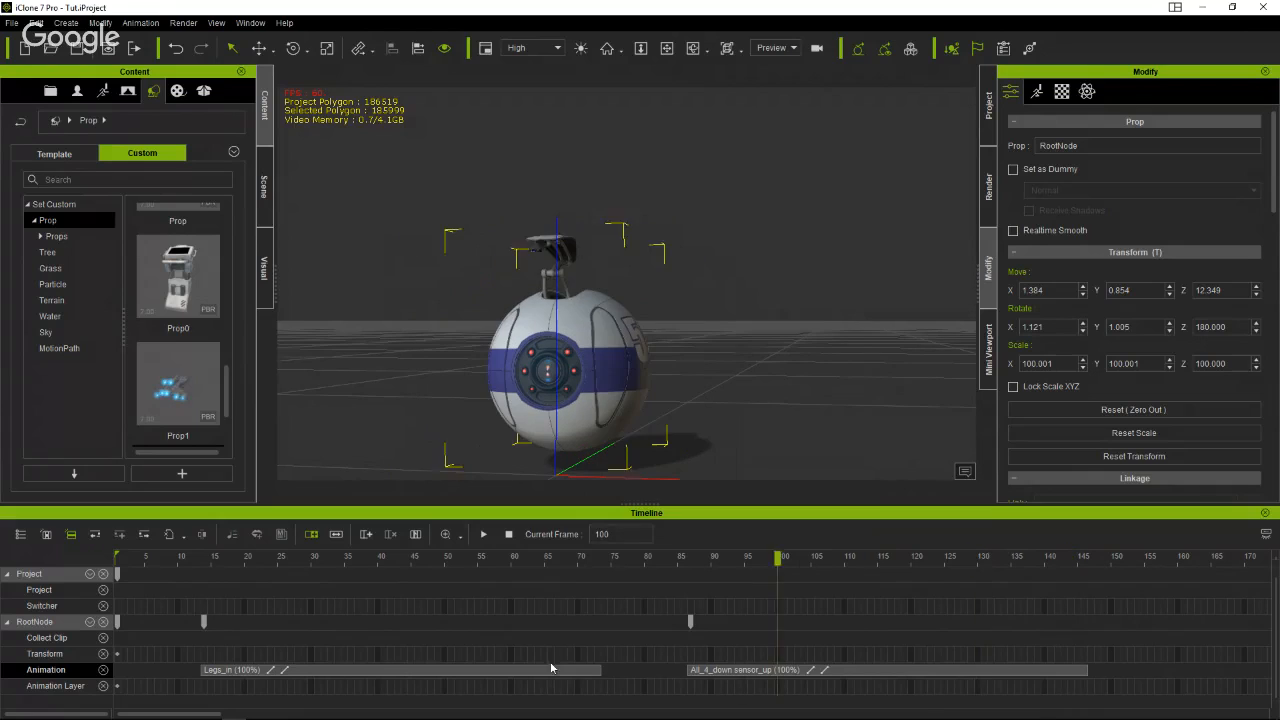
Delete both the Legs_in and All_4_down sensor_up clips from the Animation track.
left_click_drag(183, 624, 863, 632)
right_click(858, 670)
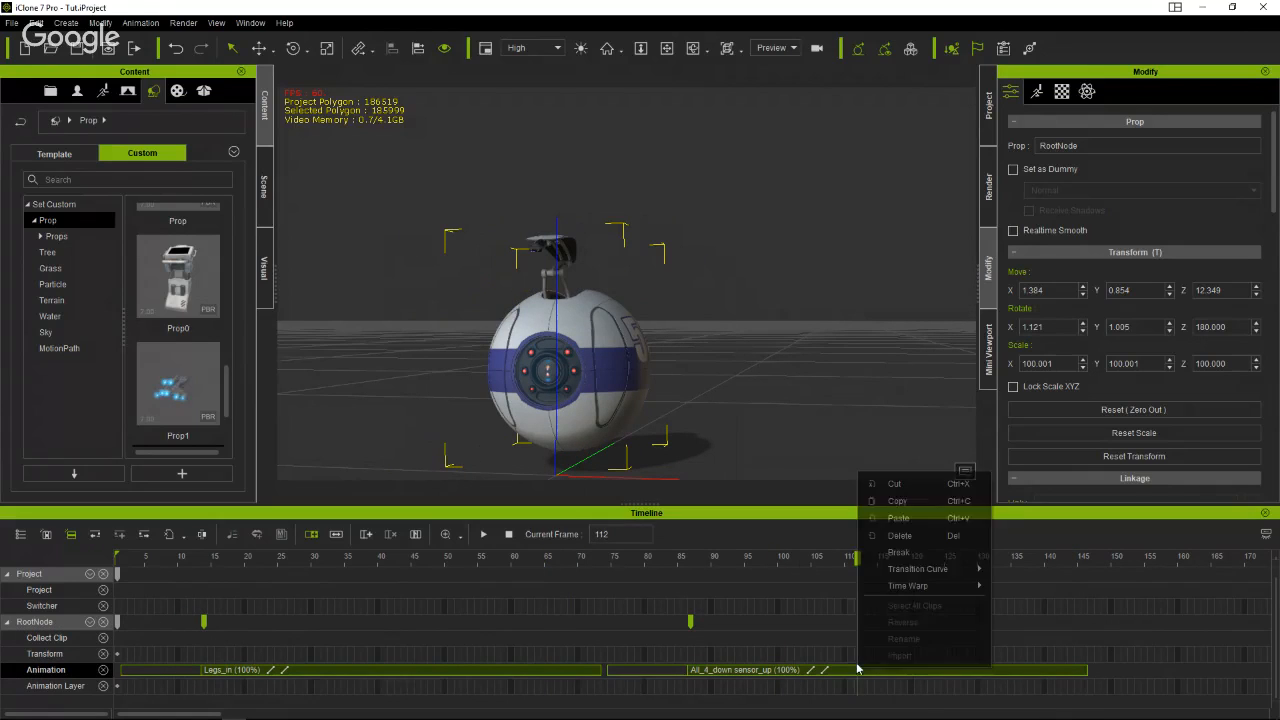
left_click(908, 536)
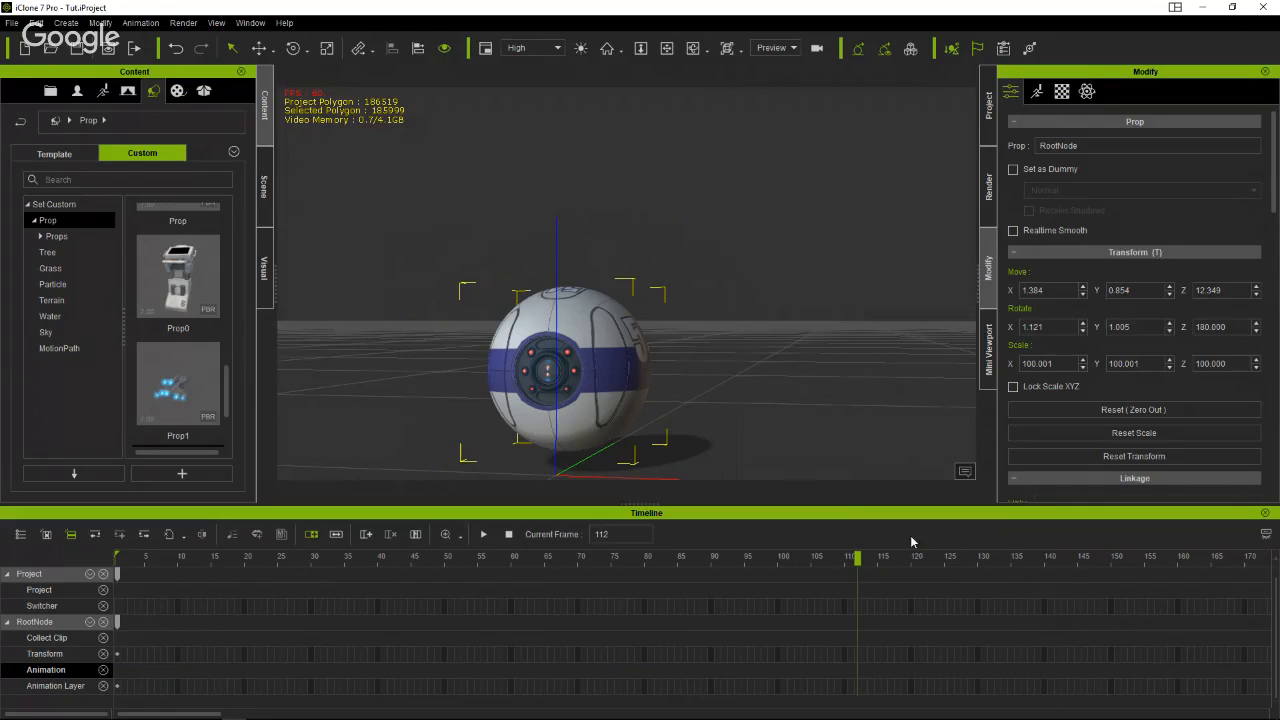
Apply the sensorarm_extend Perform animation to the spiderbot and view the extended sensor arm from the side.
right_click(542, 302)
mouse_move(655, 455)
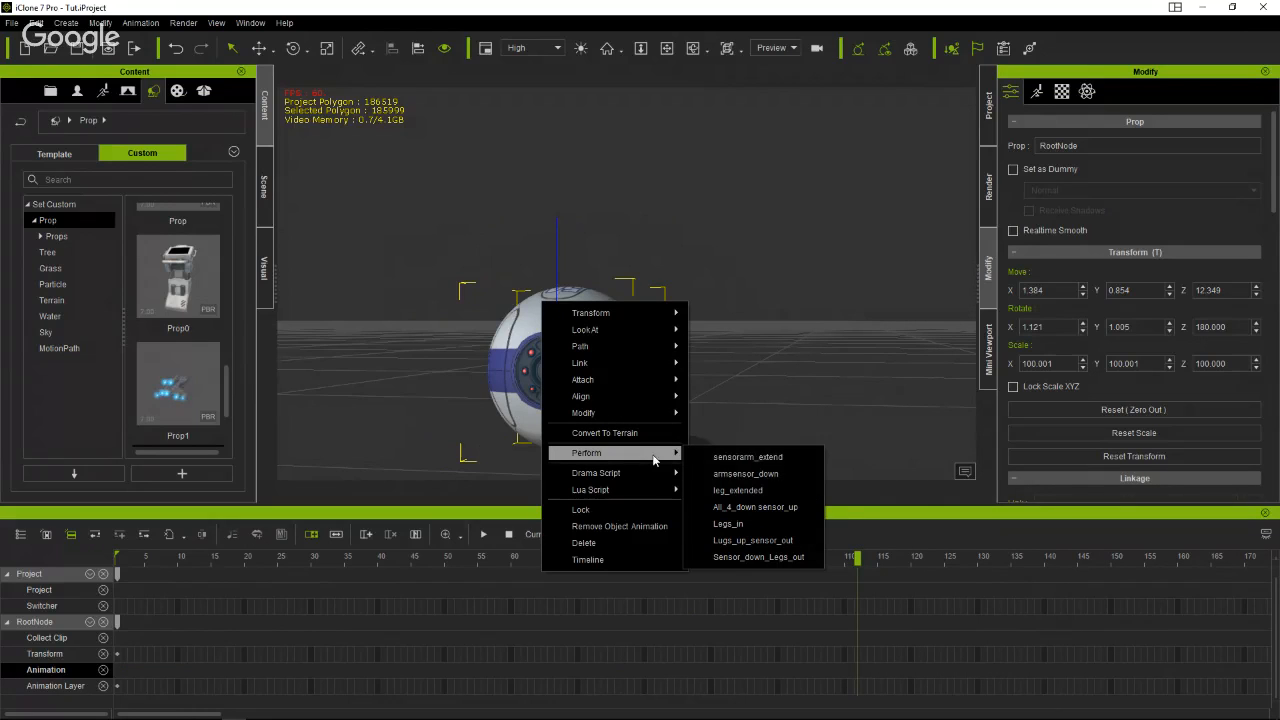
left_click(749, 458)
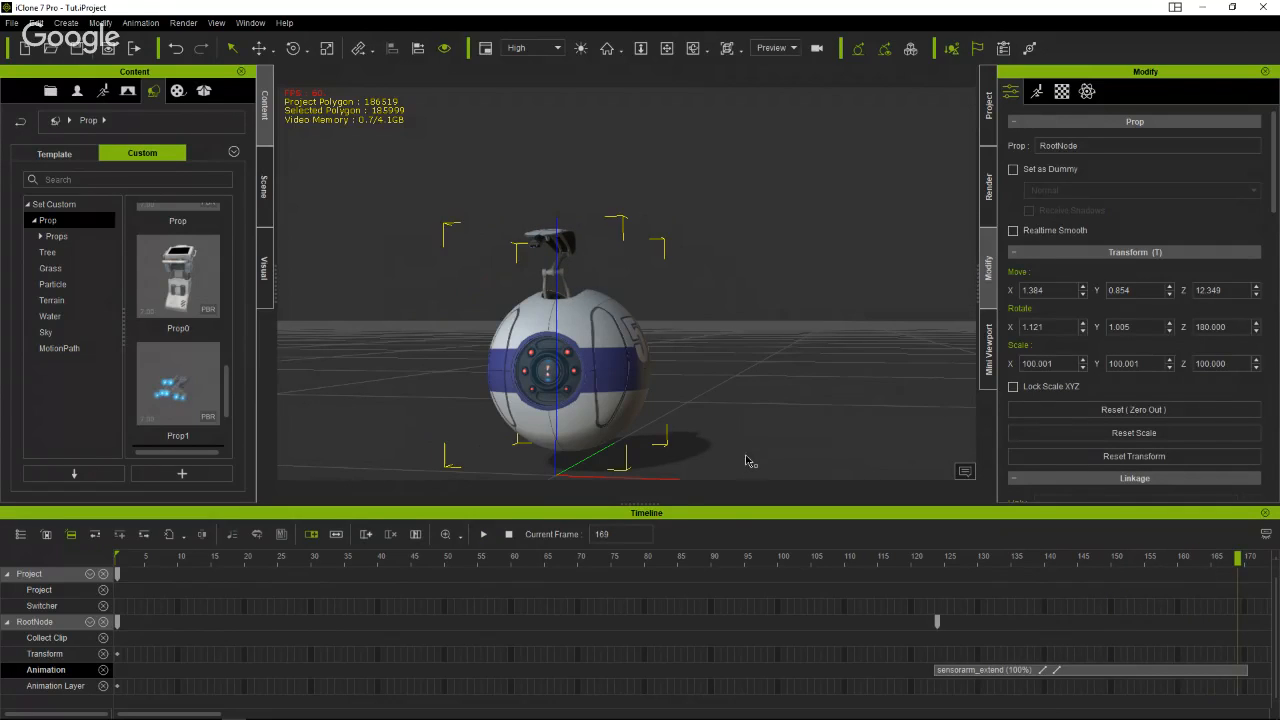
right_click_drag(651, 398, 900, 370)
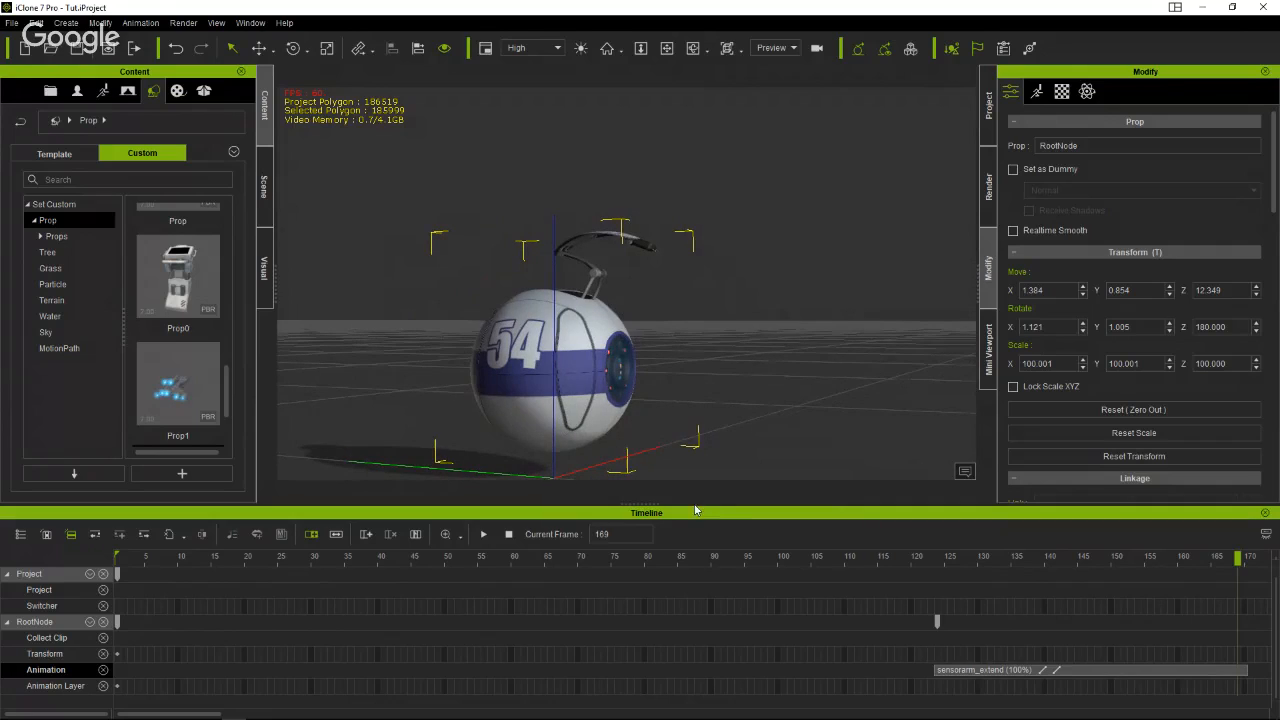
Delete the sensorarm_extend clip from the Animation track.
left_click(962, 674)
right_click(962, 672)
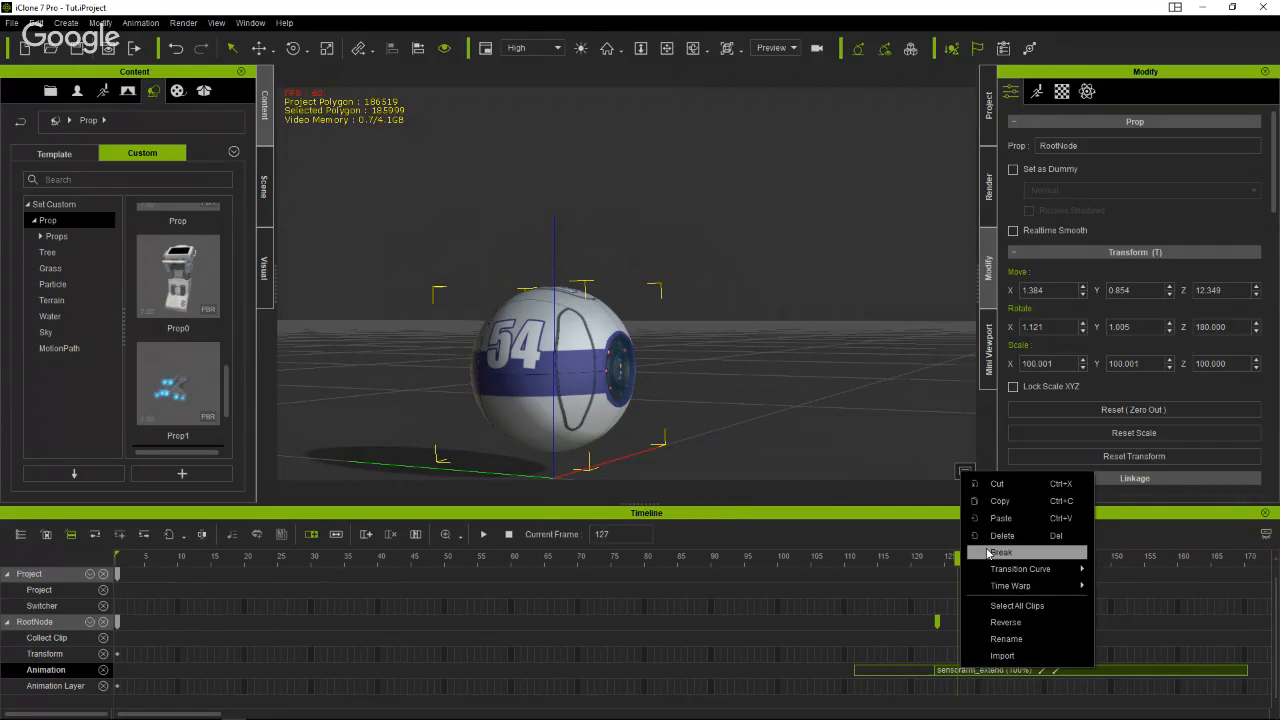
left_click(995, 552)
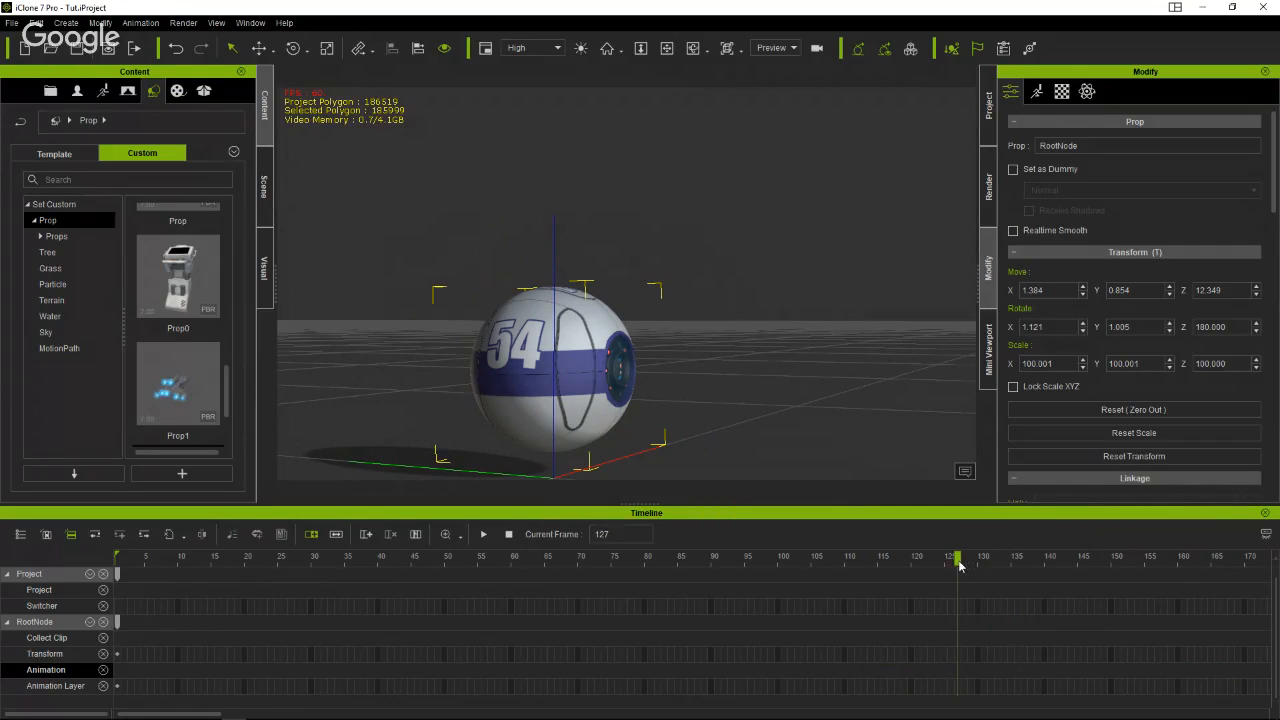
Return to frame 1, apply the leg_extended Perform animation to the spiderbot and move to frame 62 beyond the clip.
left_click_drag(958, 565, 47, 527)
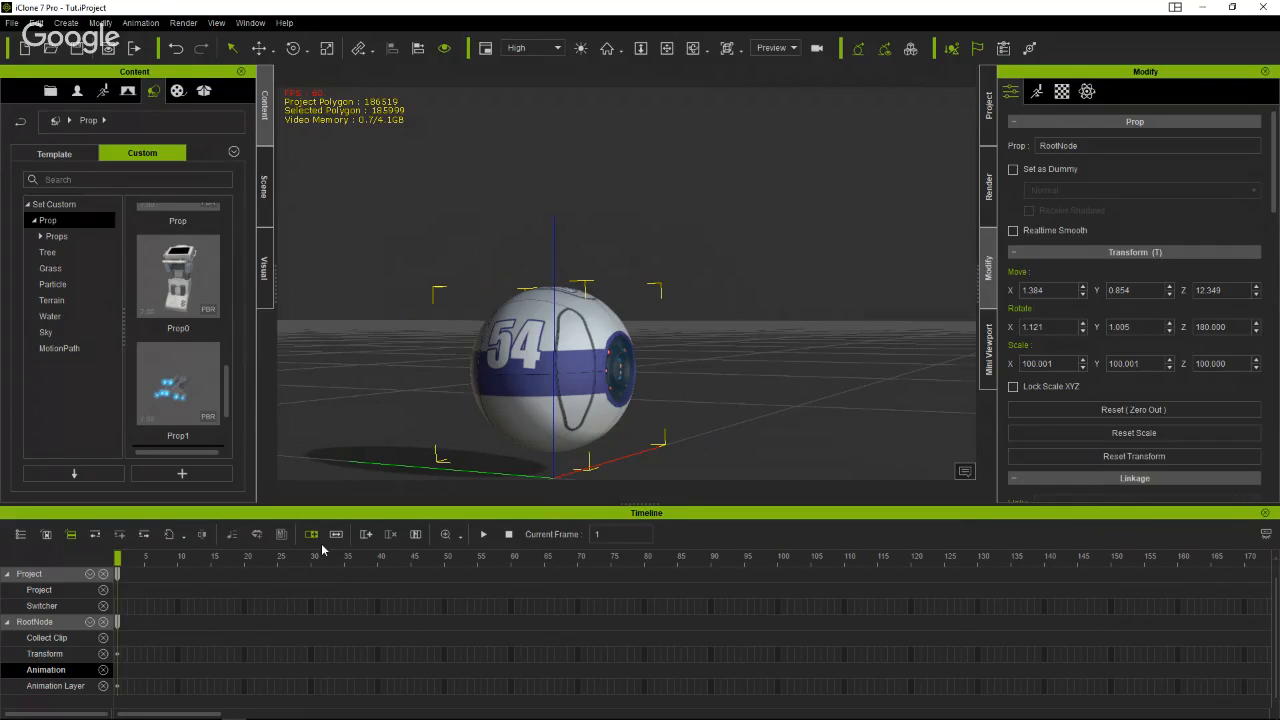
right_click(551, 344)
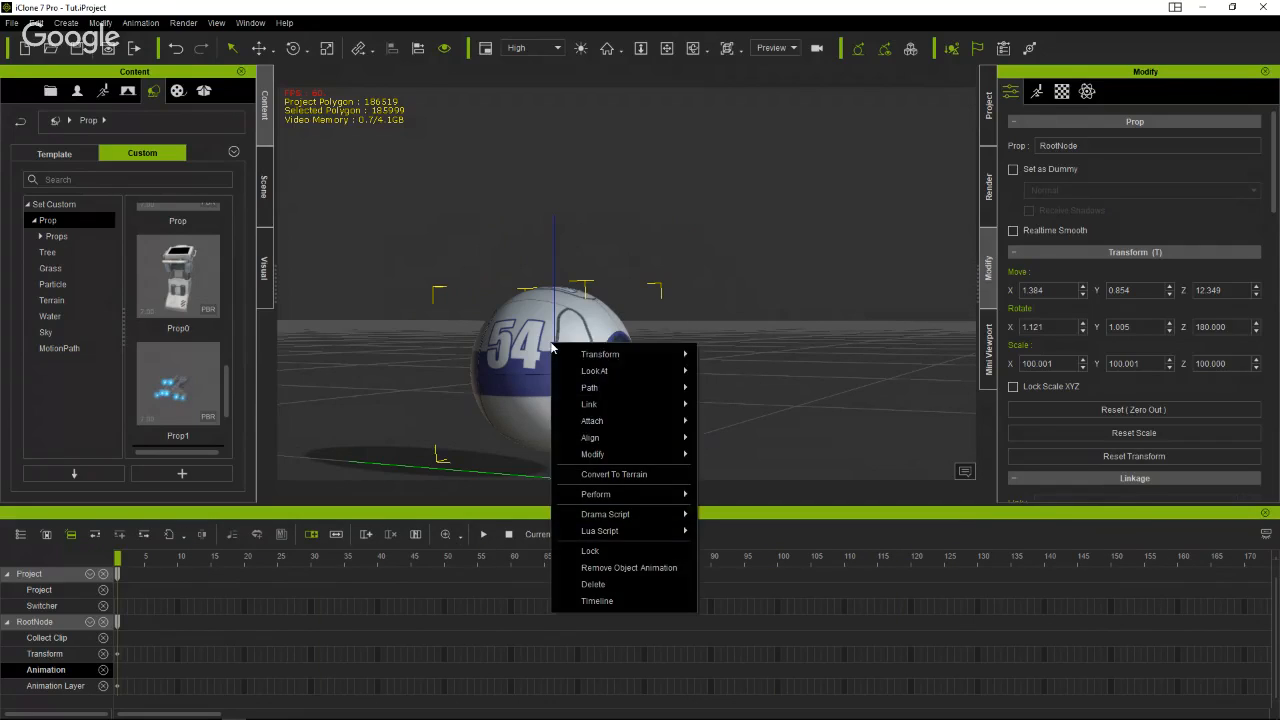
mouse_move(641, 500)
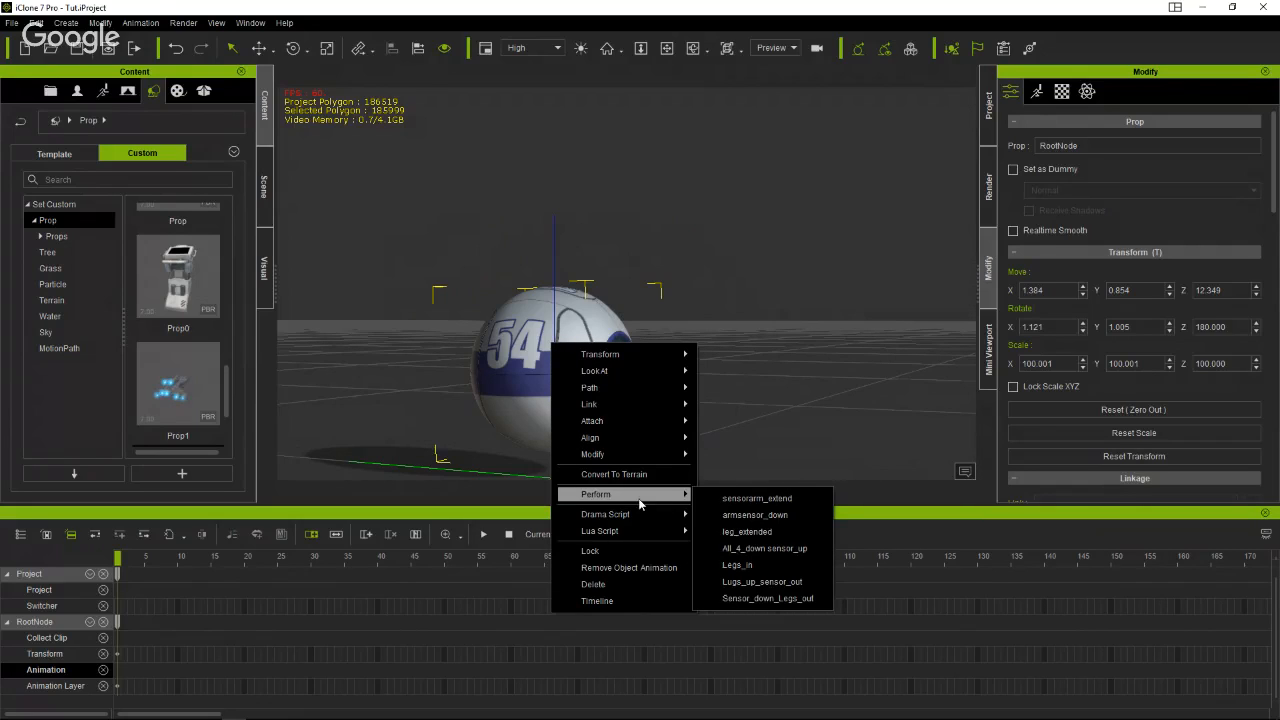
left_click(778, 532)
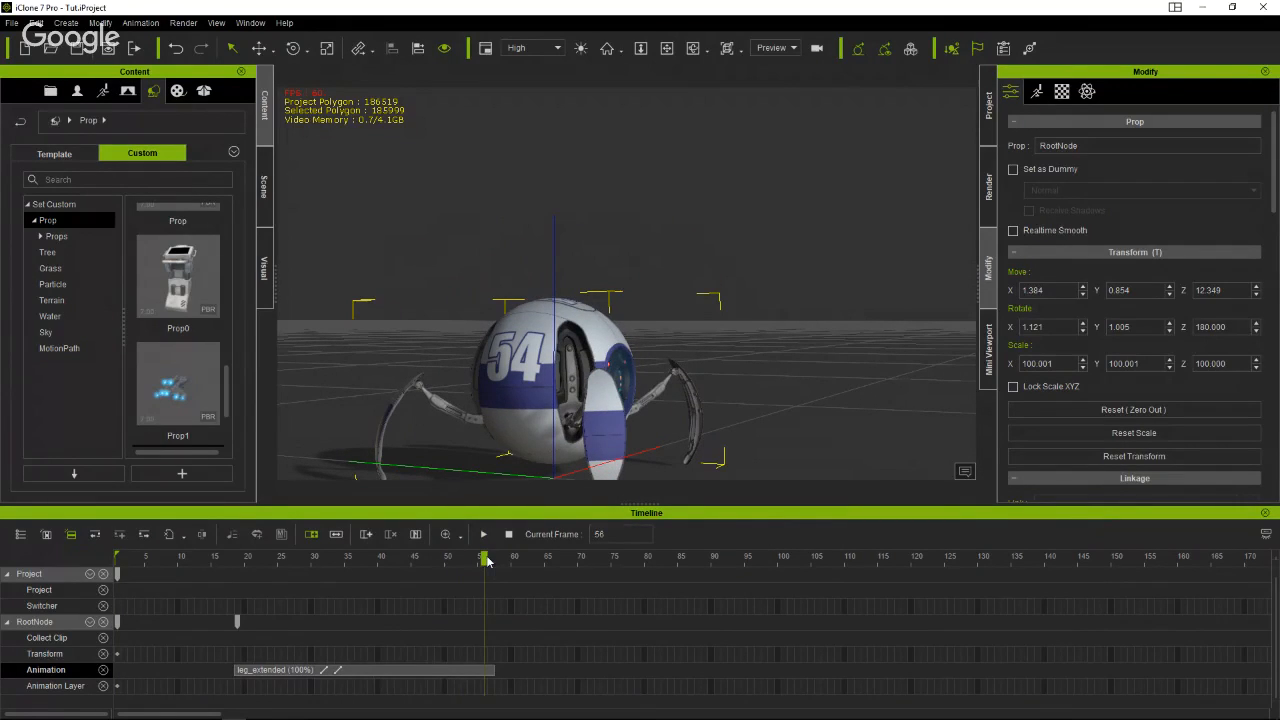
left_click_drag(473, 558, 527, 568)
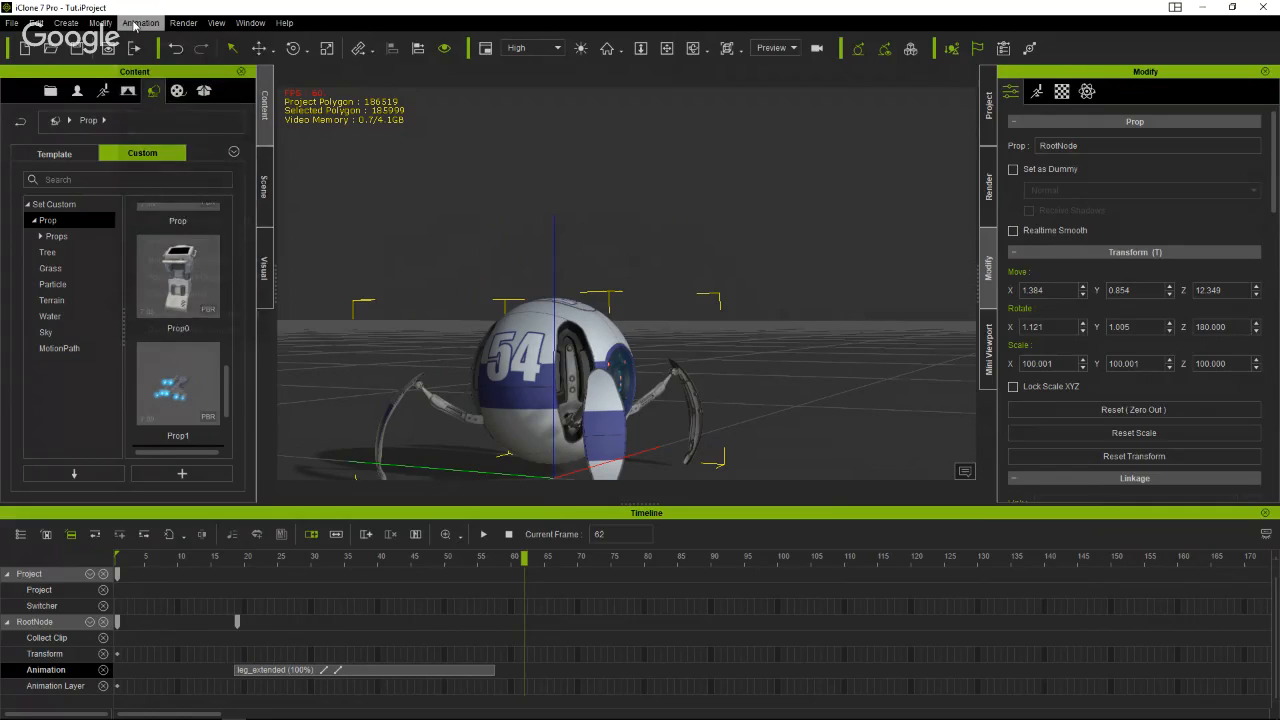
Remove the scene animation while keeping the current frame's pose, and show the spiderbot's Motion settings.
left_click(140, 22)
mouse_move(208, 314)
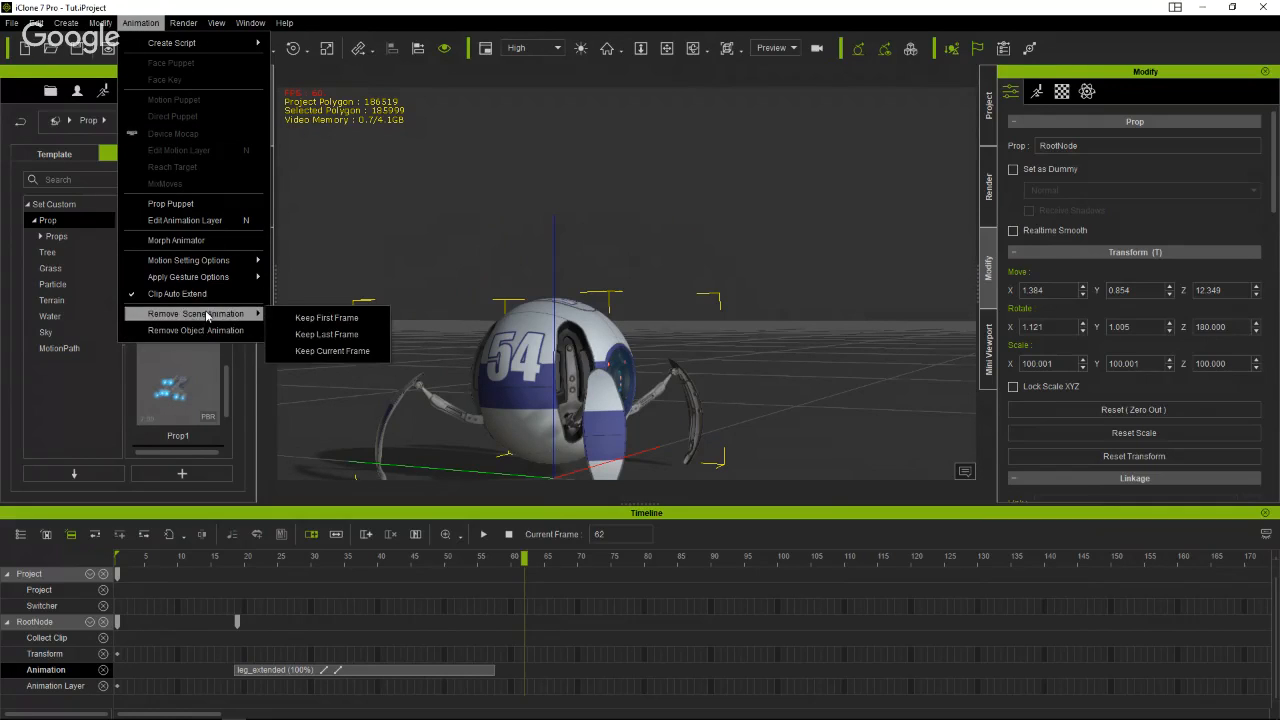
left_click(330, 351)
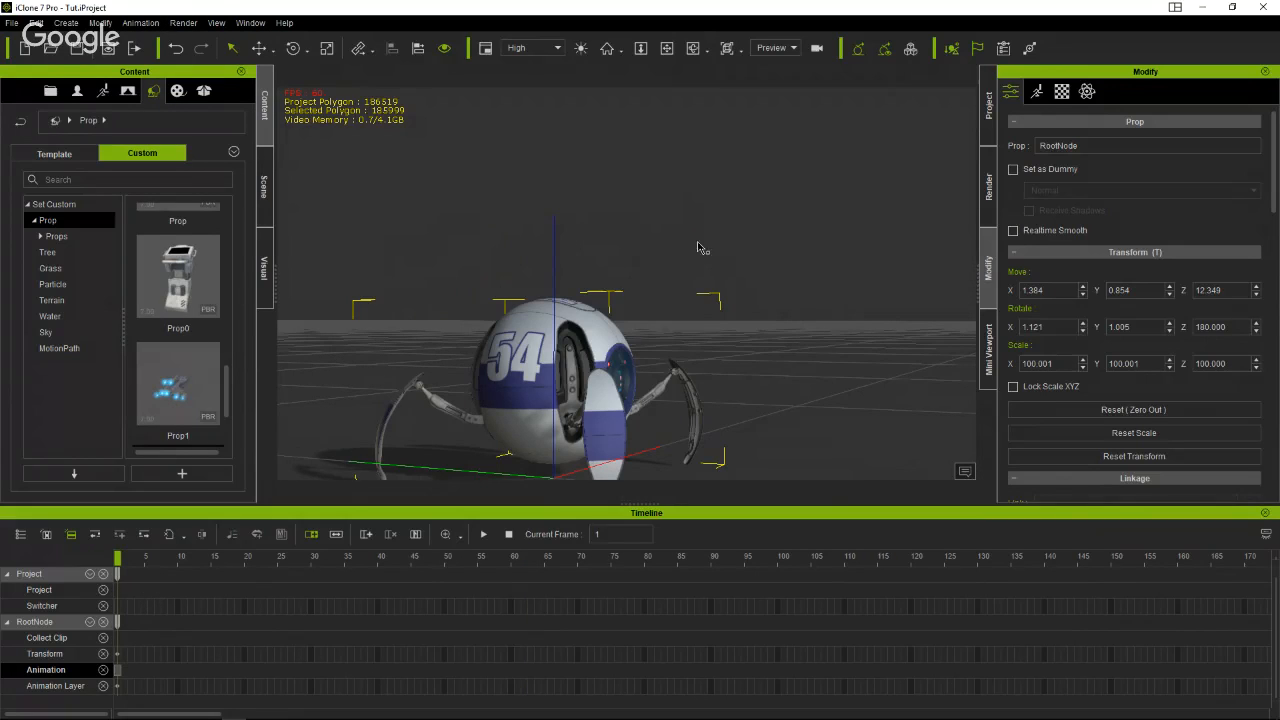
right_click_drag(645, 256, 726, 277)
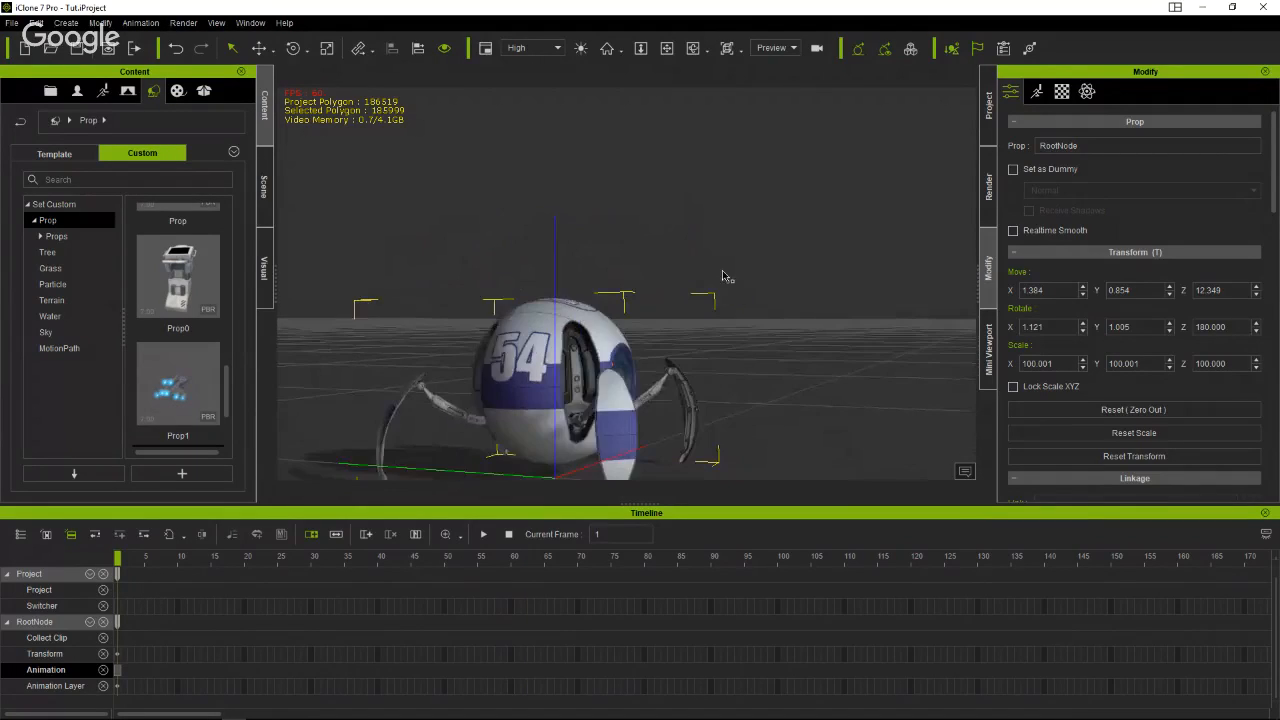
left_click(1033, 97)
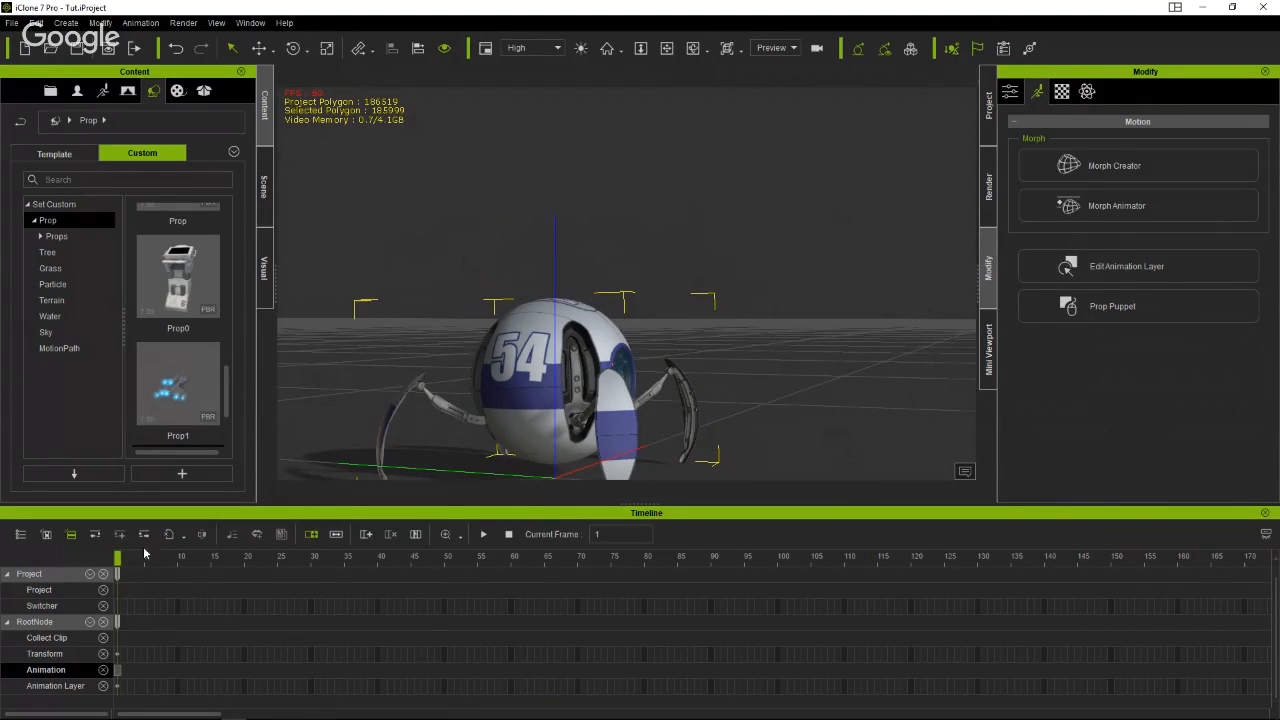
Review the list of Perform animations available for the spiderbot without applying one, and return to frame 1.
left_click_drag(119, 556, 5, 571)
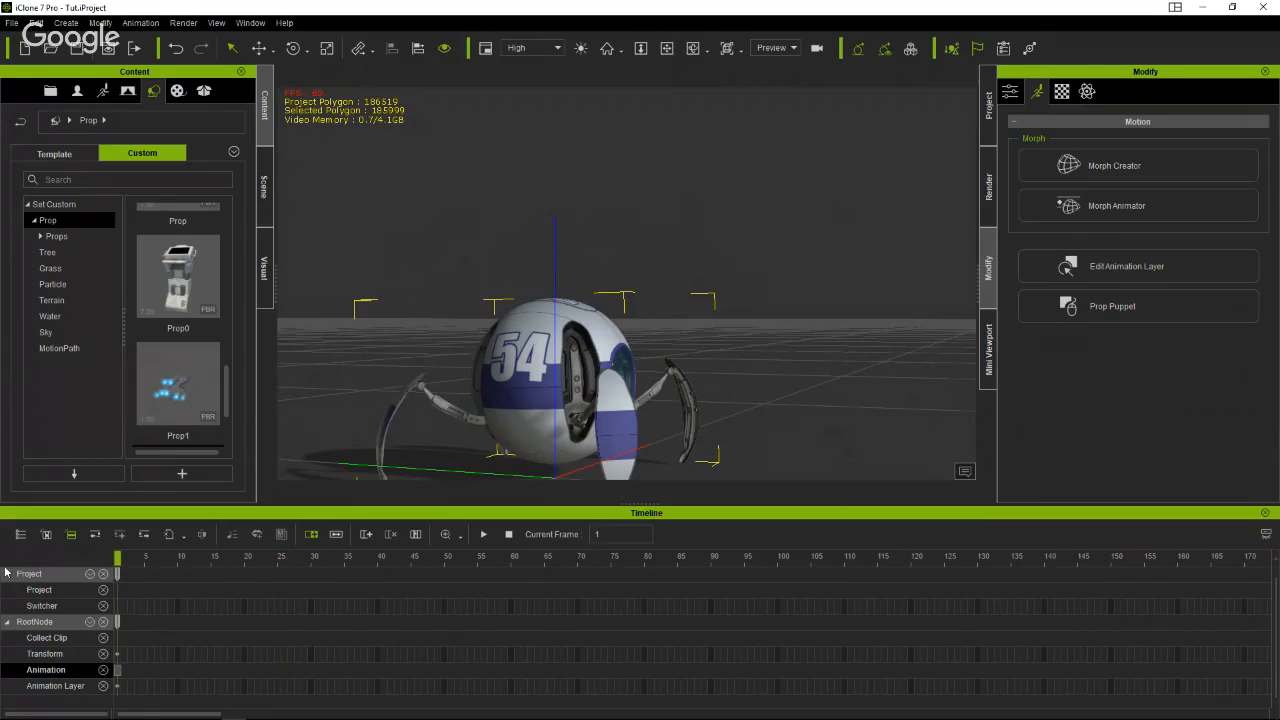
right_click(553, 378)
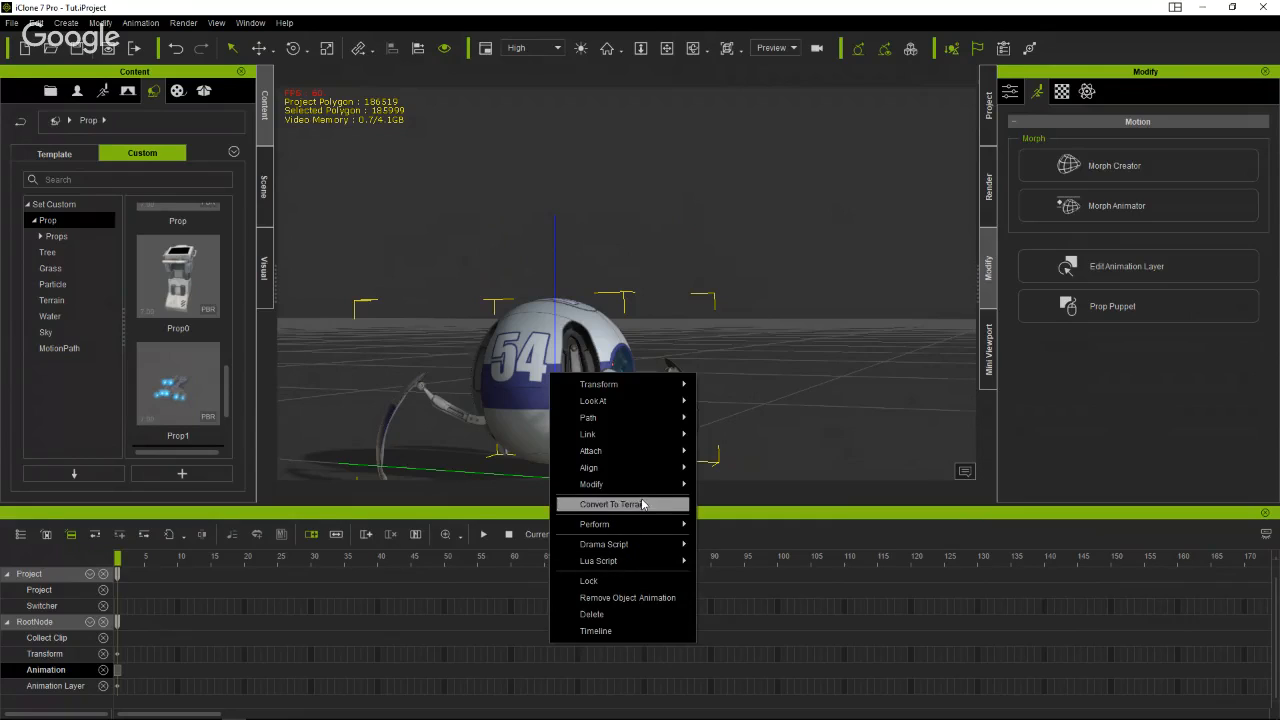
mouse_move(642, 525)
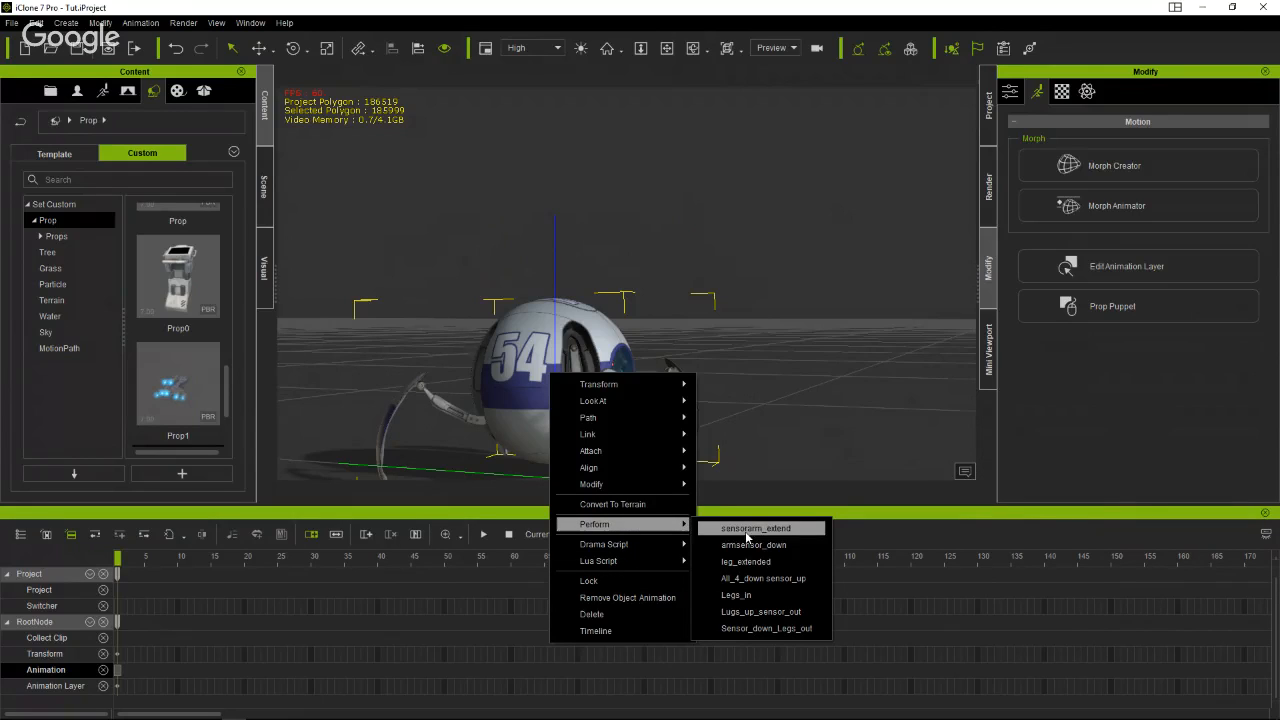
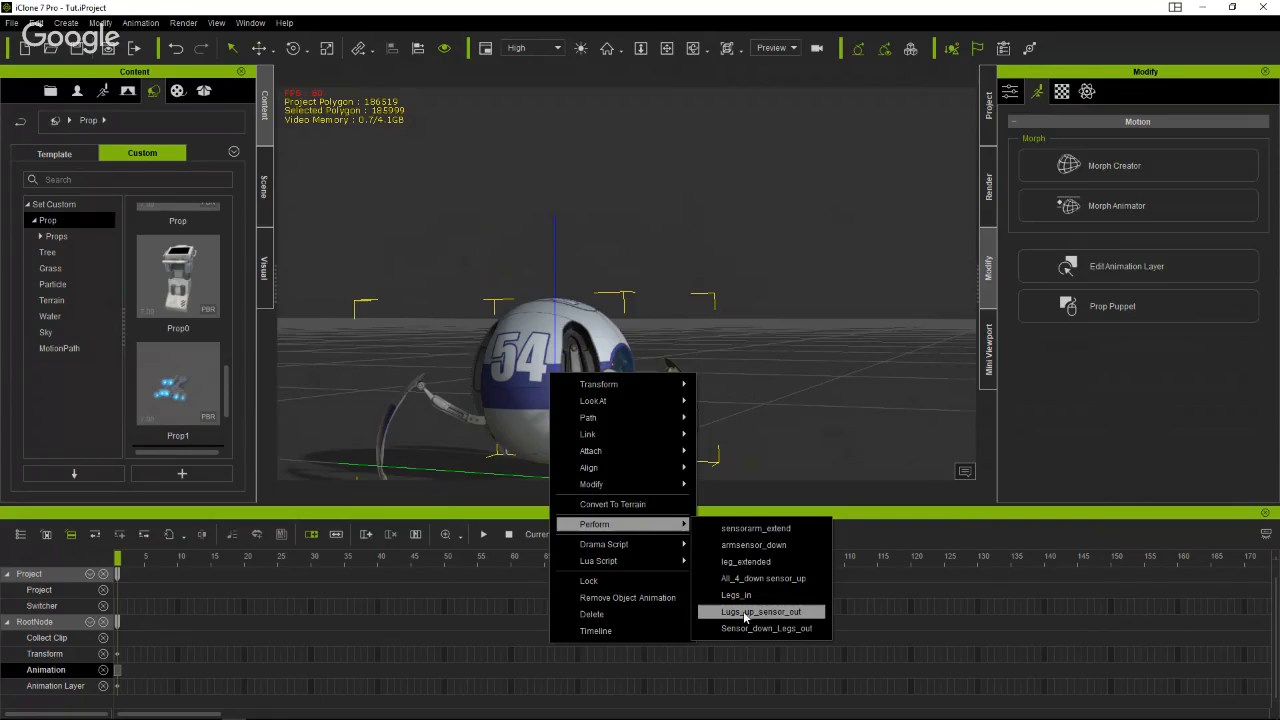
left_click(750, 612)
left_click(220, 588)
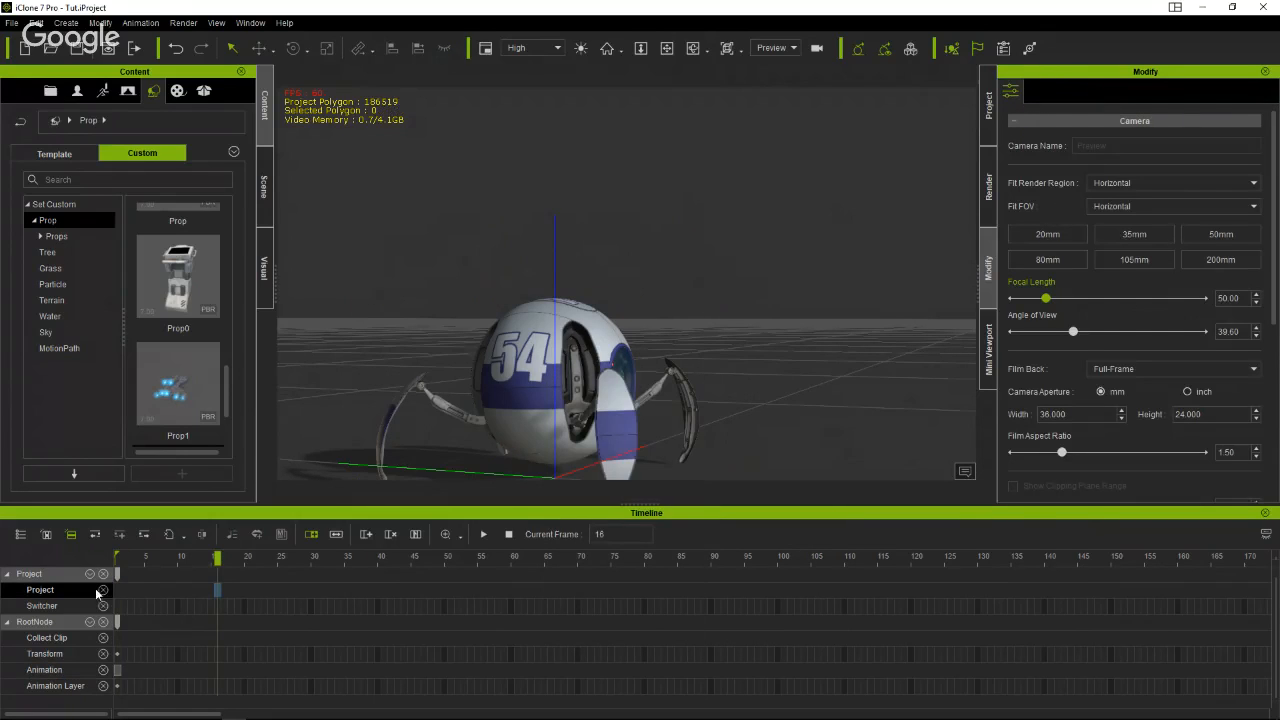
left_click_drag(219, 560, 95, 568)
Select the spiderbot and open its animation layer for bone editing.
right_click_drag(587, 337, 374, 306)
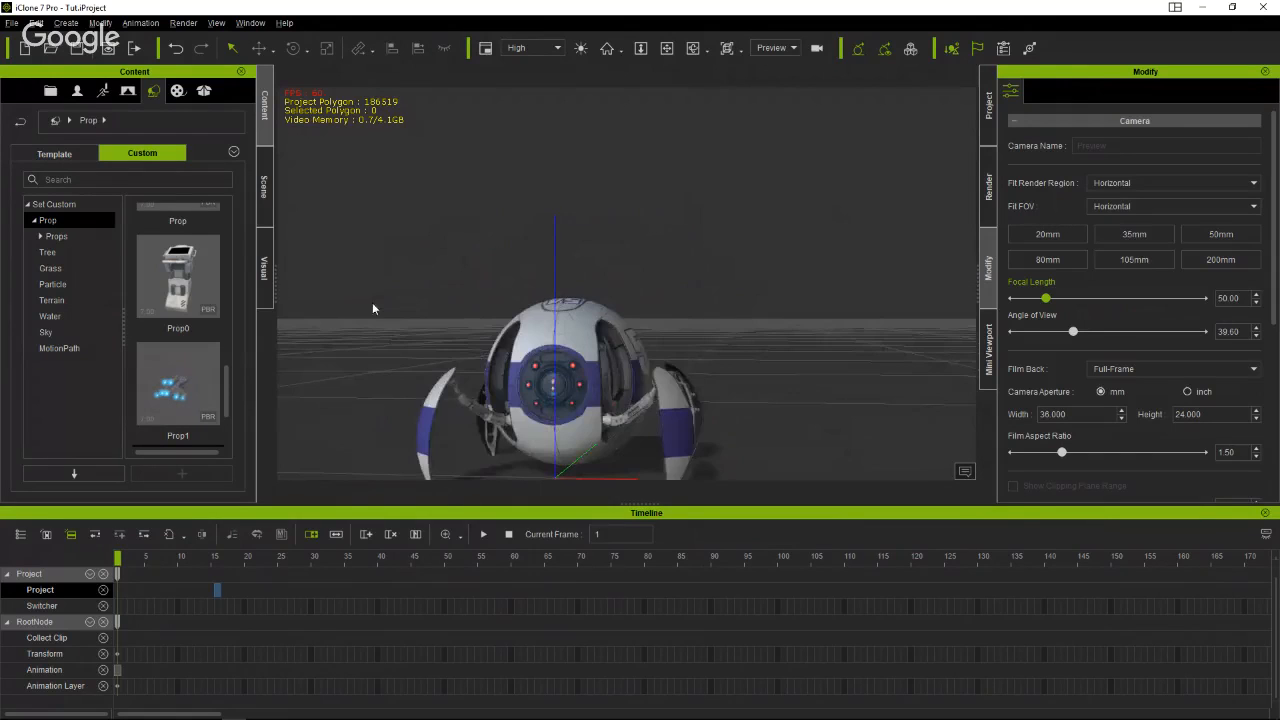
right_click_drag(489, 341, 642, 330)
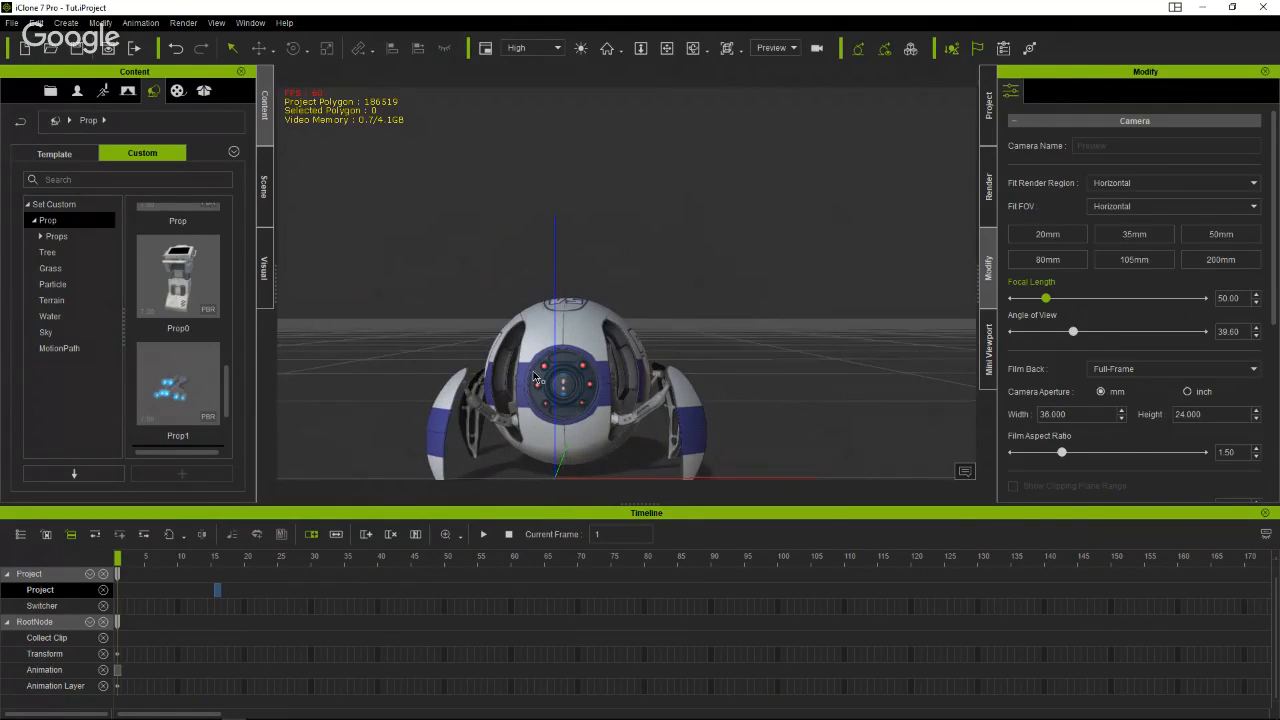
right_click_drag(539, 377, 600, 390)
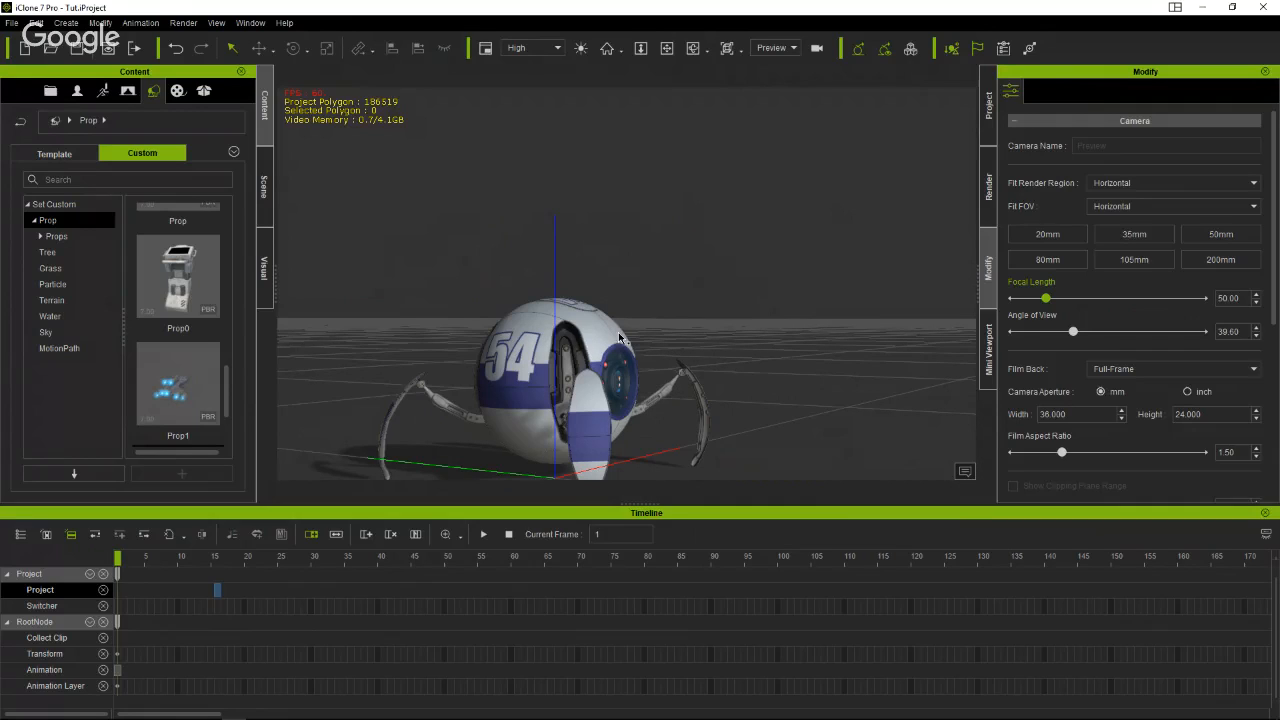
left_click(530, 352)
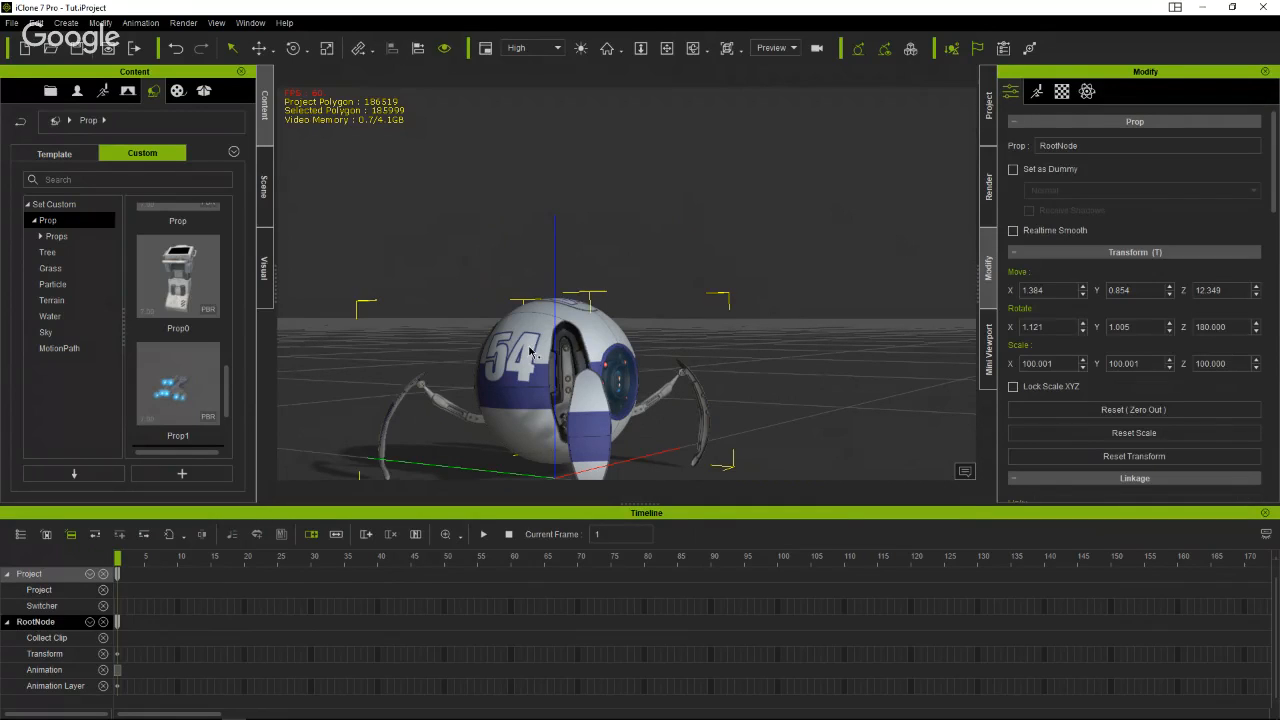
left_click(1037, 91)
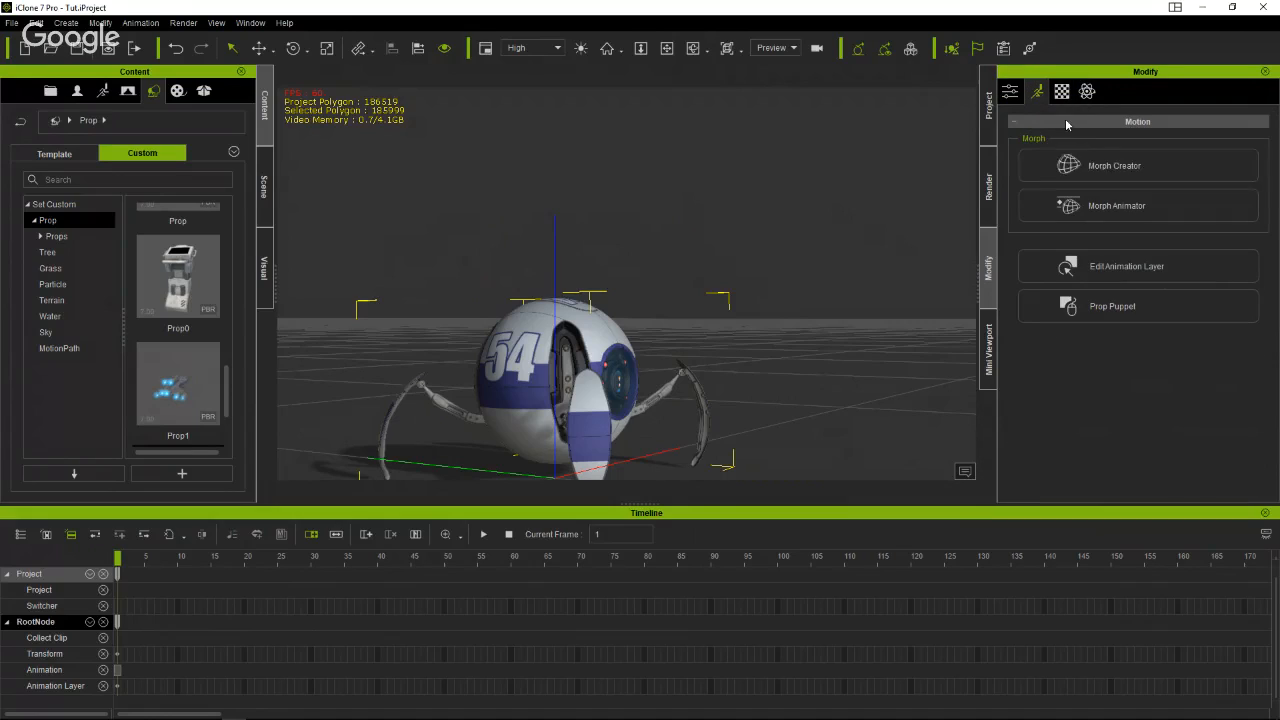
left_click(1117, 267)
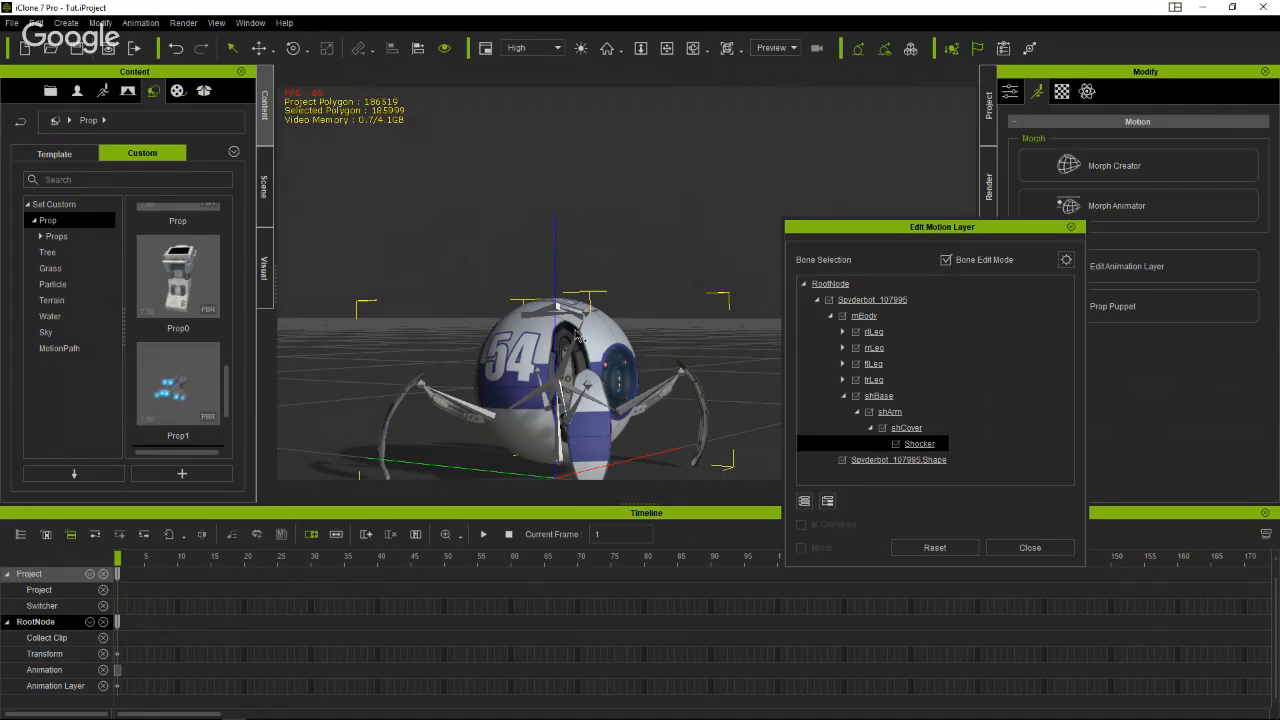
At frame 60, rotate the shBase bone to raise the sensor arm upright and the shCover bone to bend its cover forward.
right_click_drag(614, 341, 652, 341)
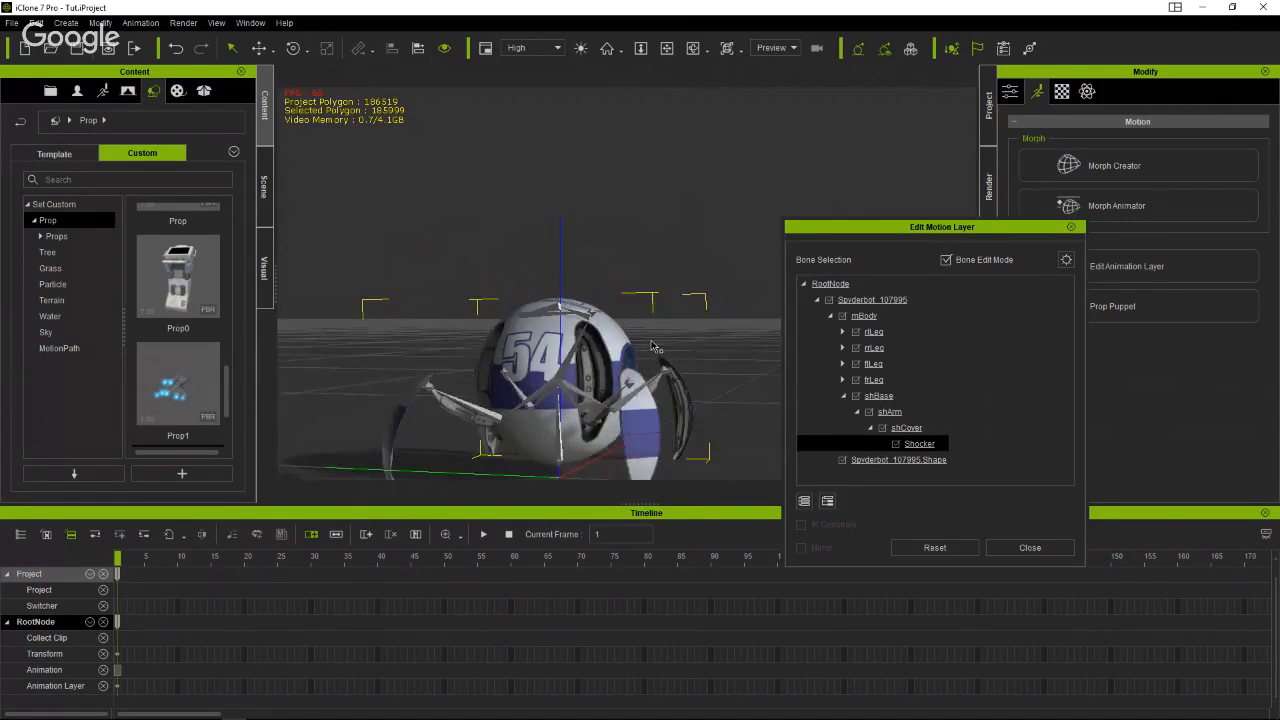
scroll(645, 344, "up", 5)
middle_click_drag(638, 346, 651, 324)
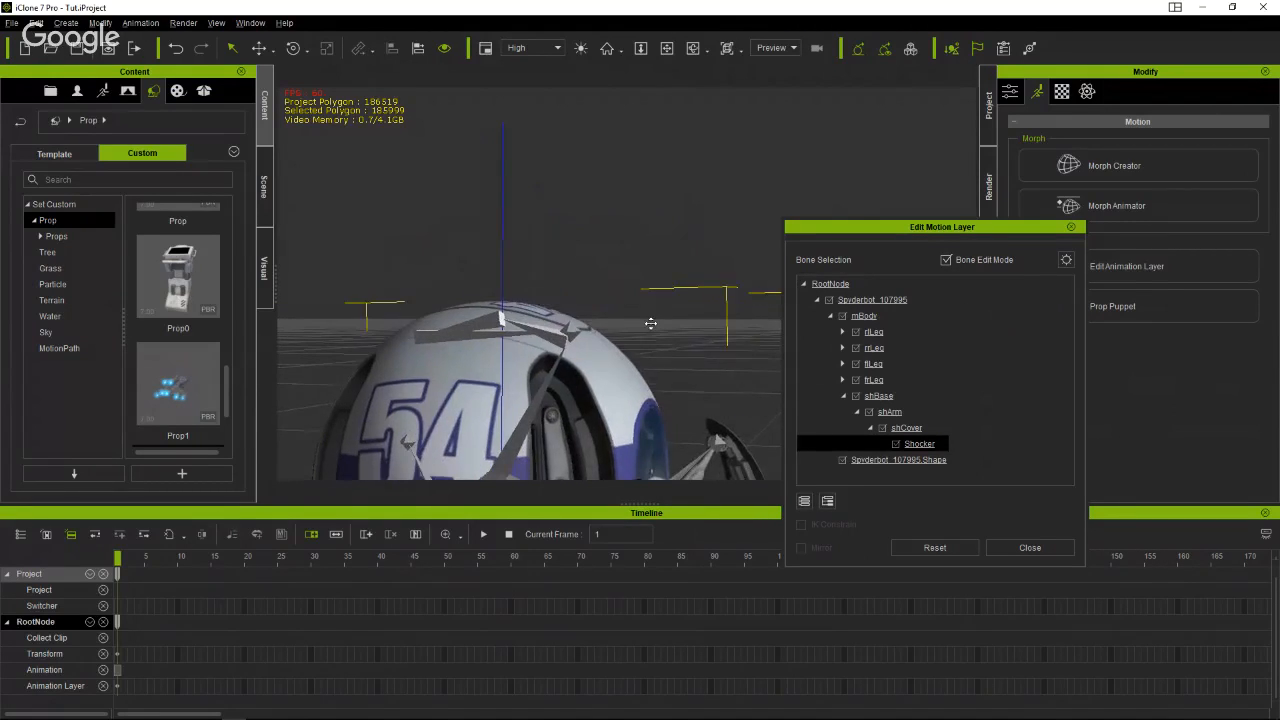
right_click_drag(651, 324, 571, 388)
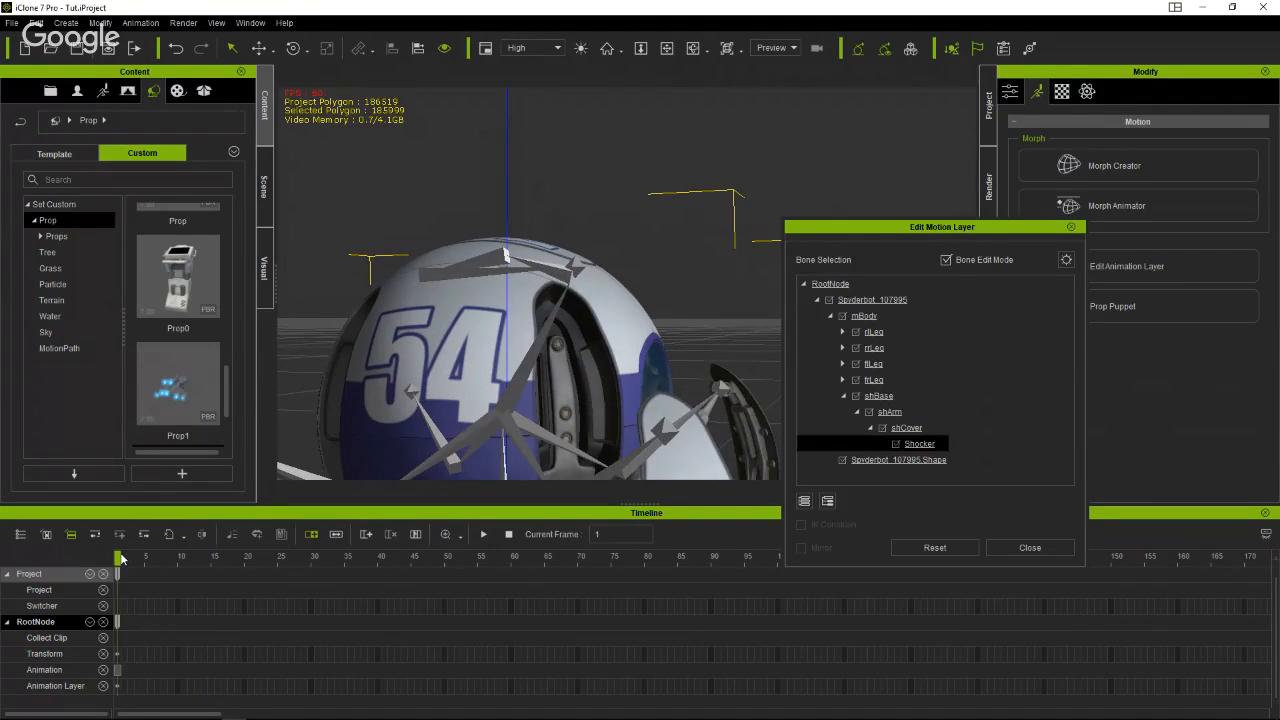
left_click_drag(125, 560, 510, 593)
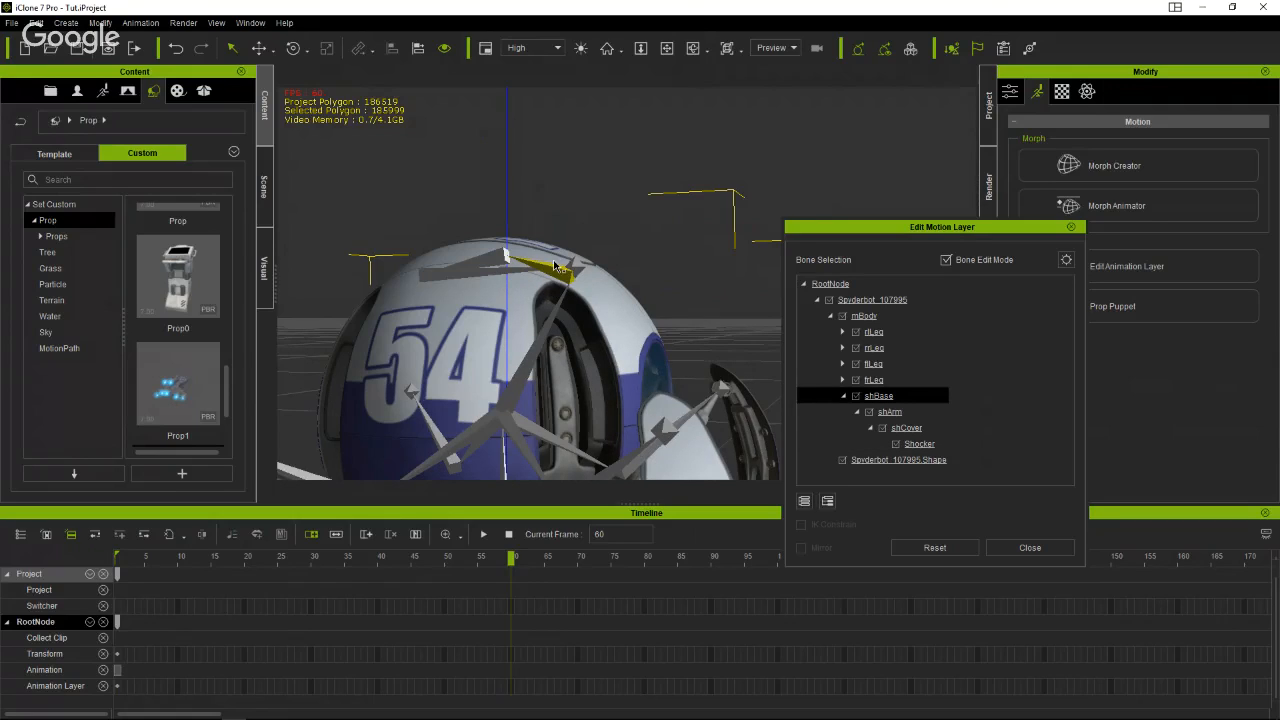
key("e")
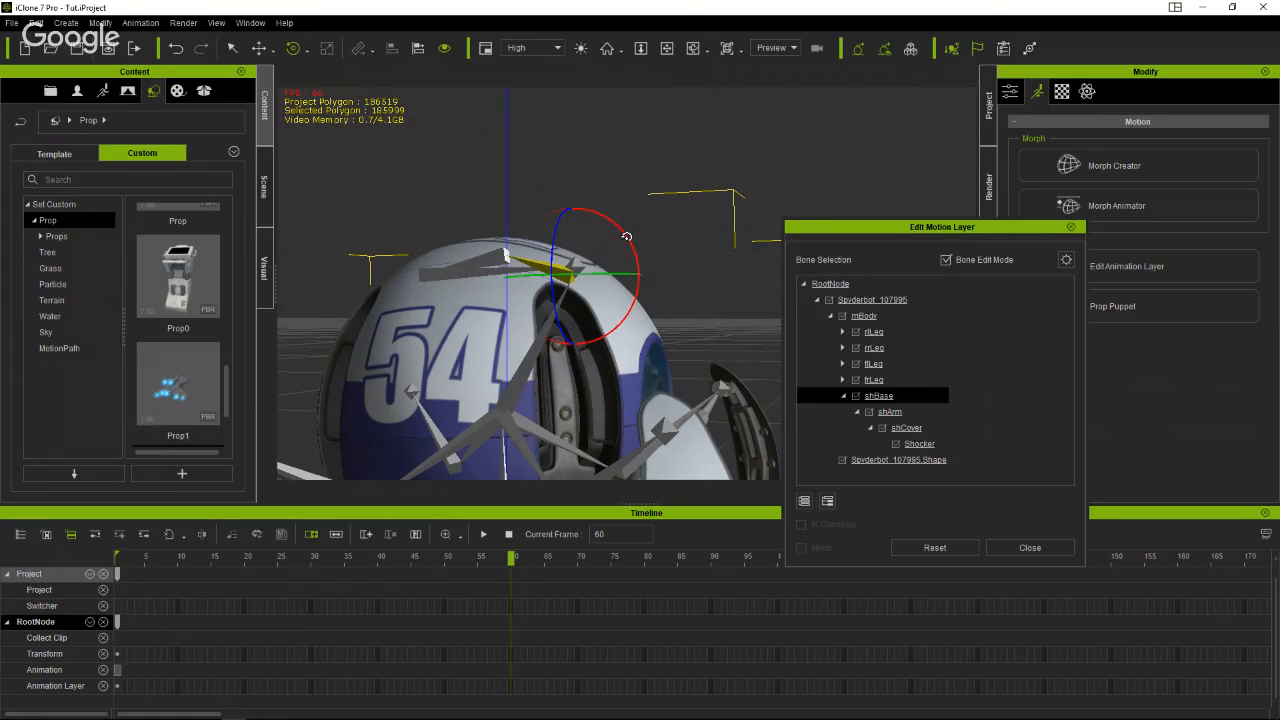
left_click_drag(626, 236, 640, 289)
left_click(559, 181)
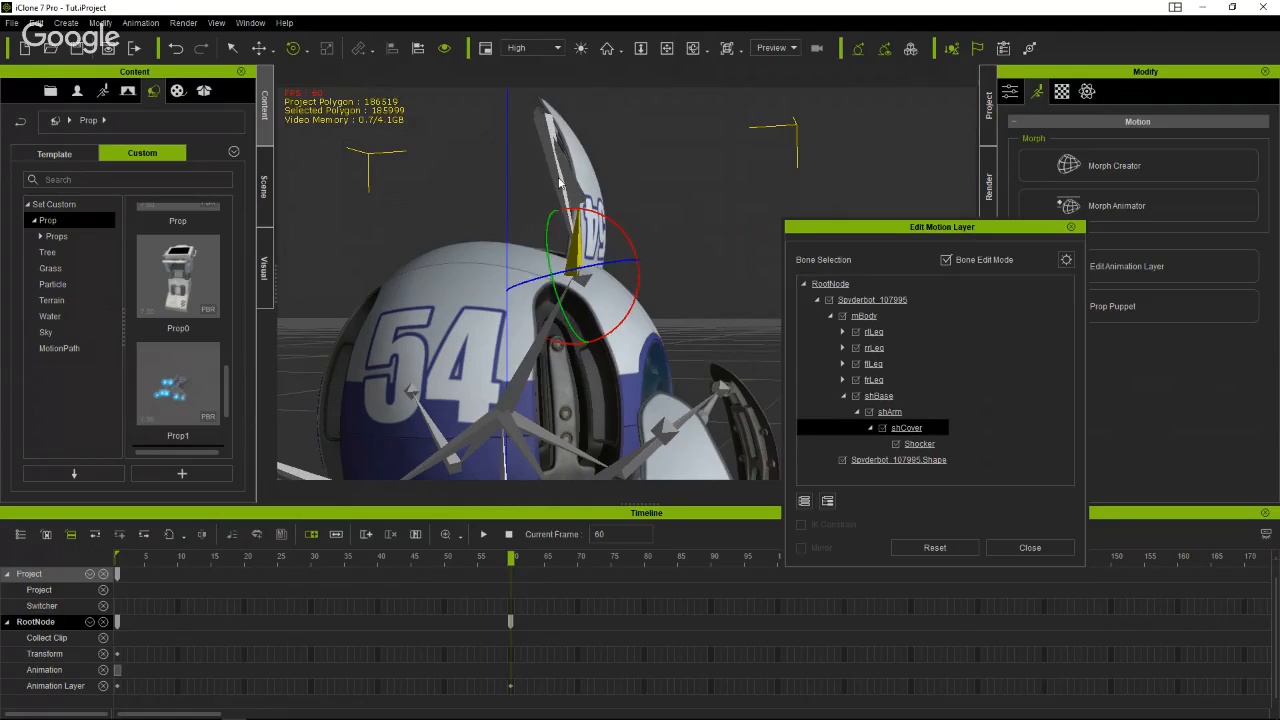
left_click_drag(588, 178, 656, 154)
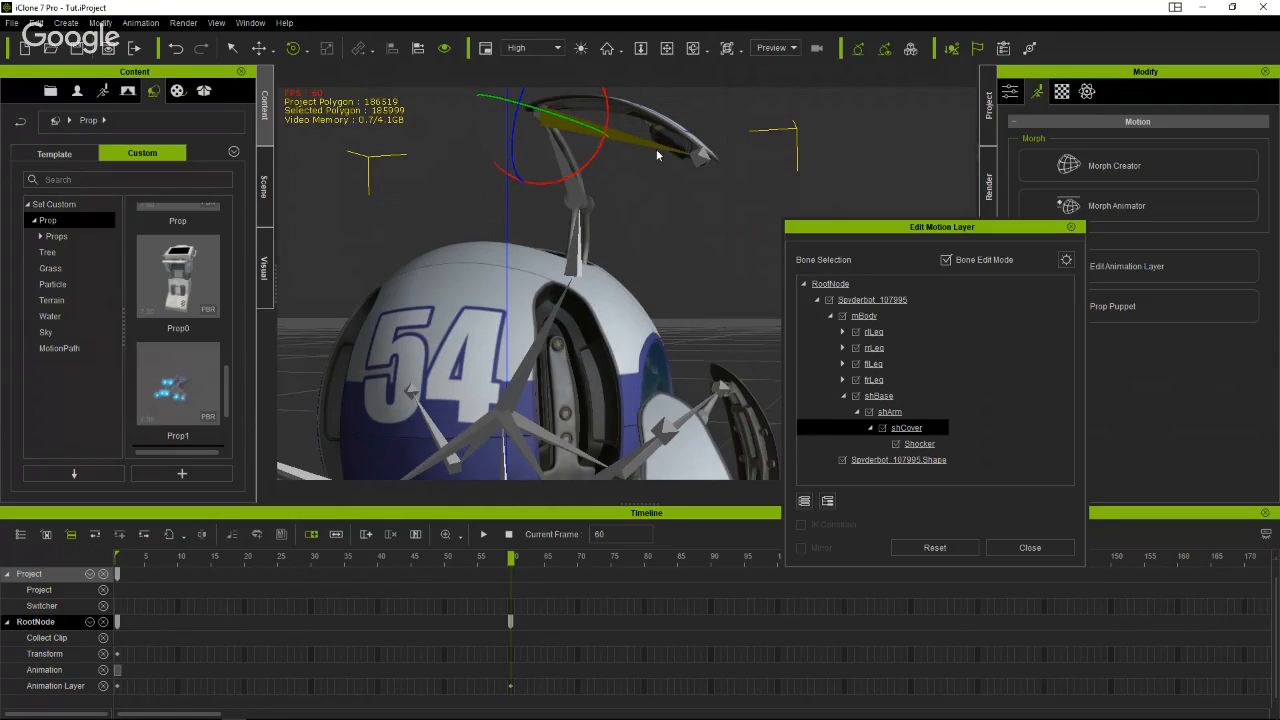
Rotate the shArm, shCover and Shocker bones at frame 60 into the raised sensor-arm pose, and close the motion layer editor.
left_click(573, 192)
left_click_drag(640, 208, 644, 201)
left_click(606, 131)
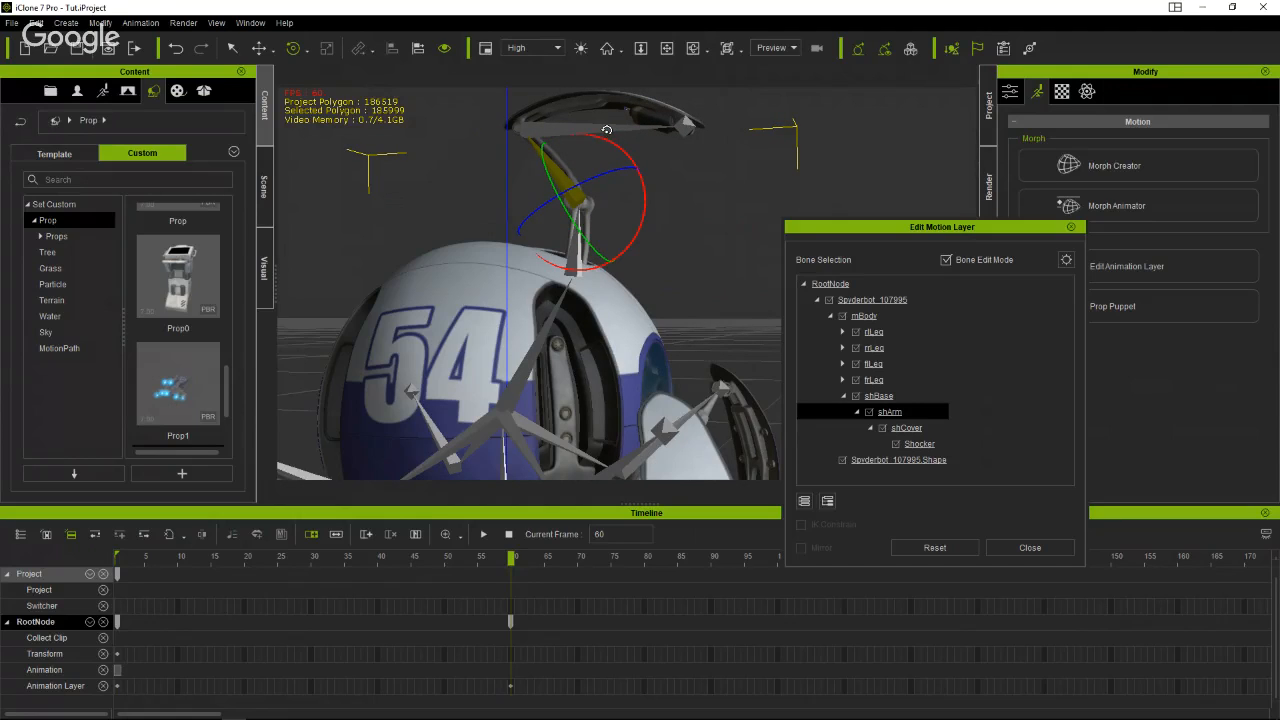
left_click_drag(588, 145, 647, 132)
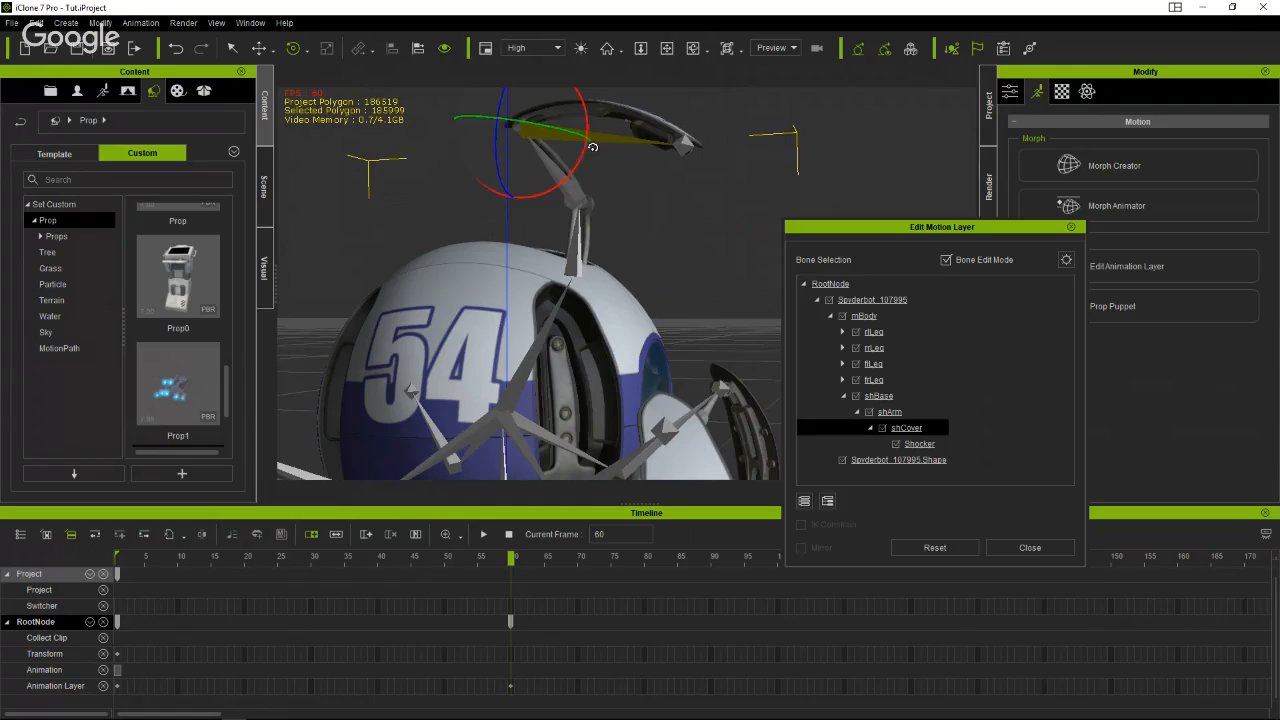
left_click(690, 148)
left_click_drag(688, 213, 787, 125)
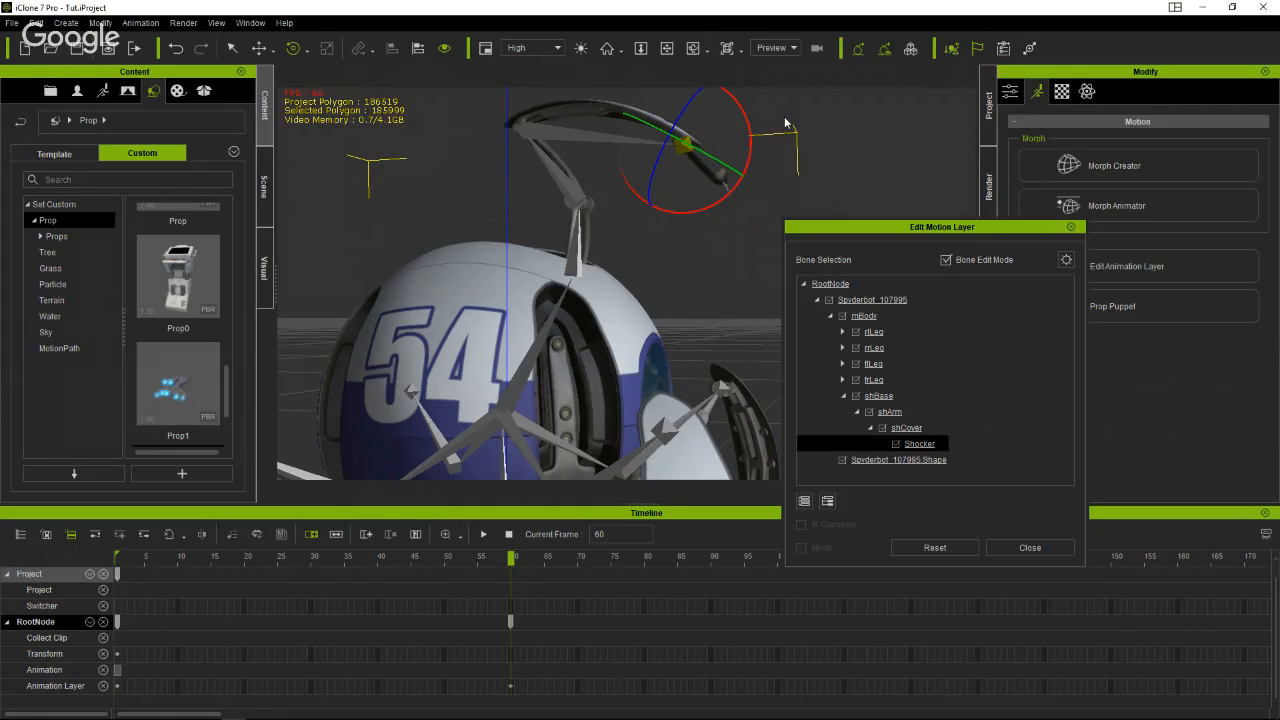
scroll(670, 365, "down", 6)
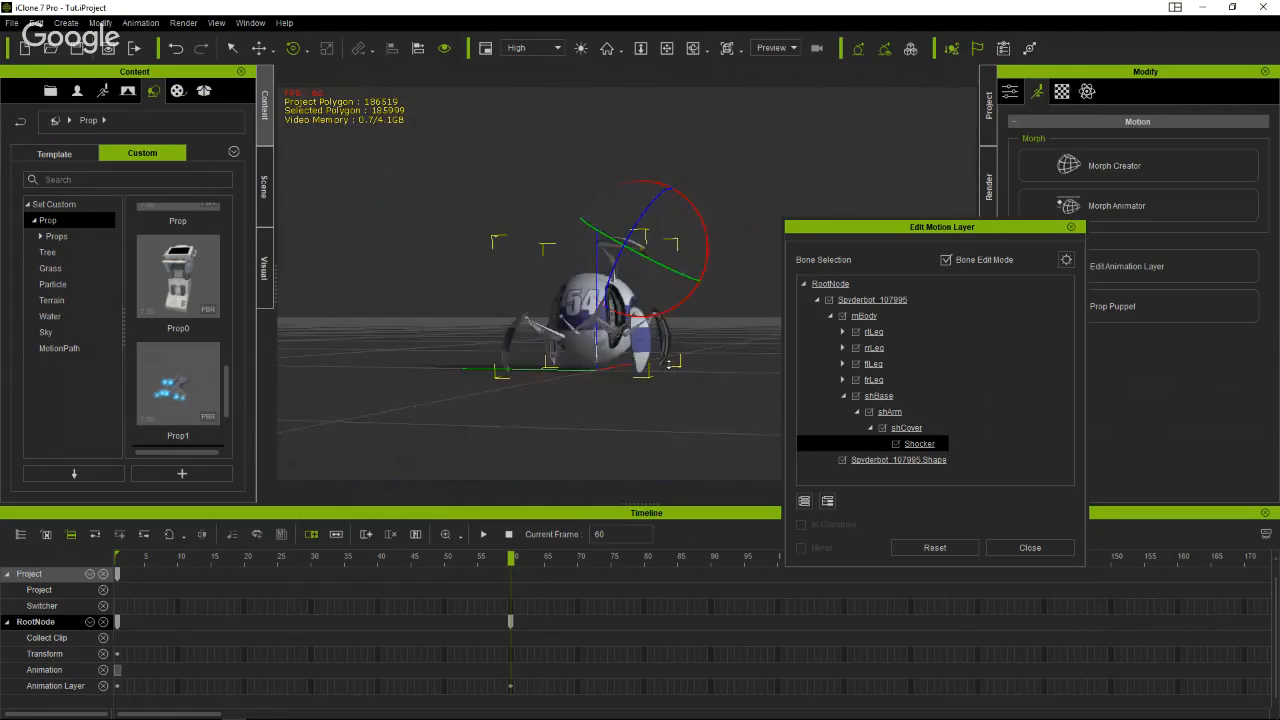
scroll(670, 365, "up", 2)
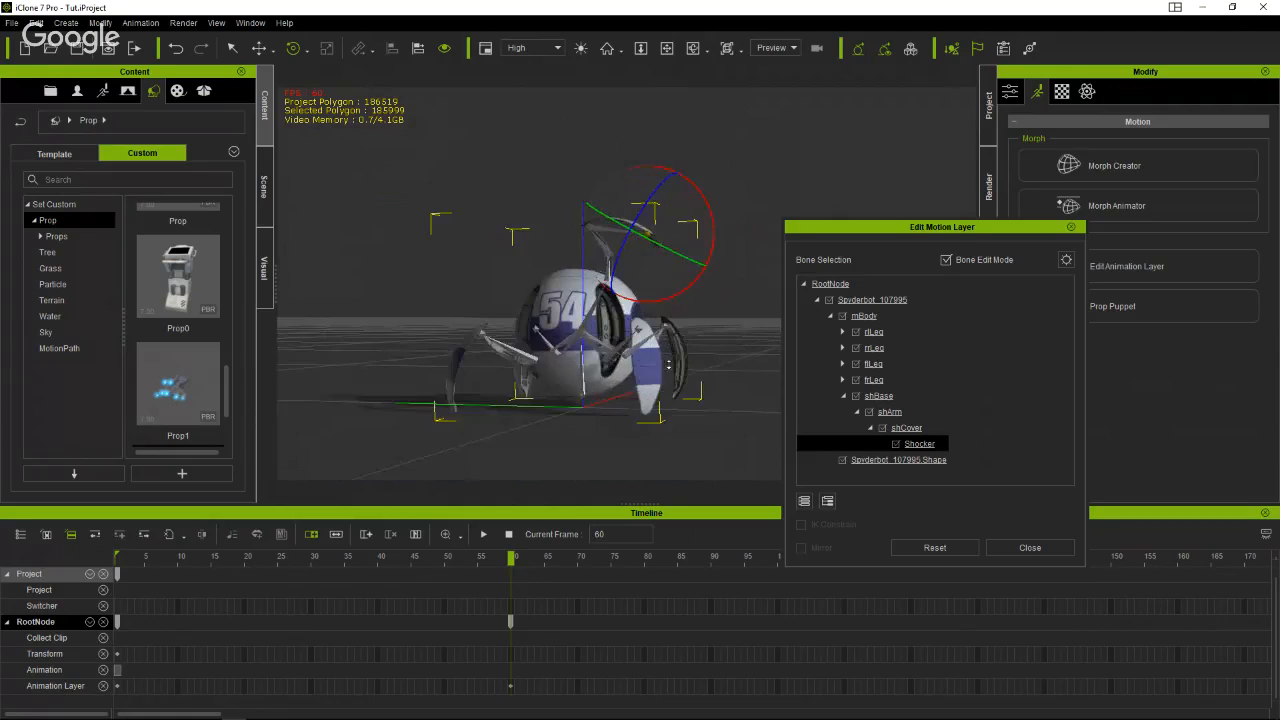
left_click(1070, 230)
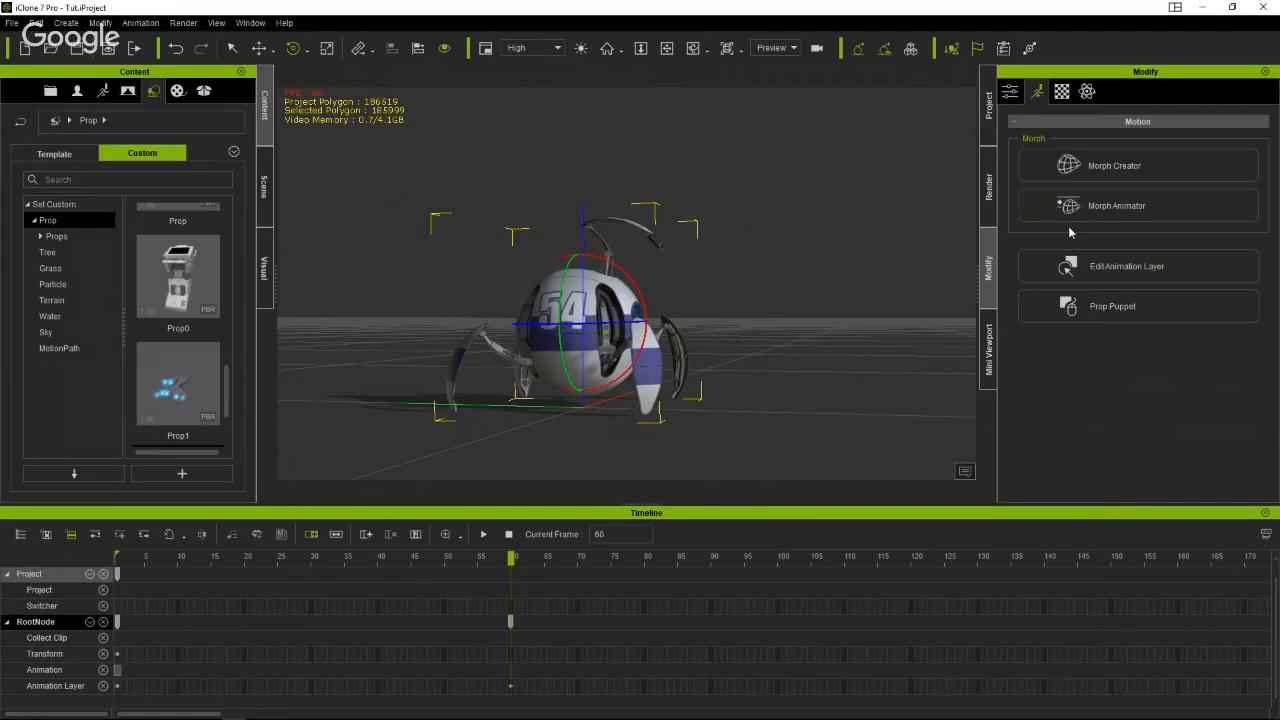
Play the sensor-arm raising animation from frame 1, view the robot from its front, and return to frame 1.
left_click_drag(511, 560, 311, 563)
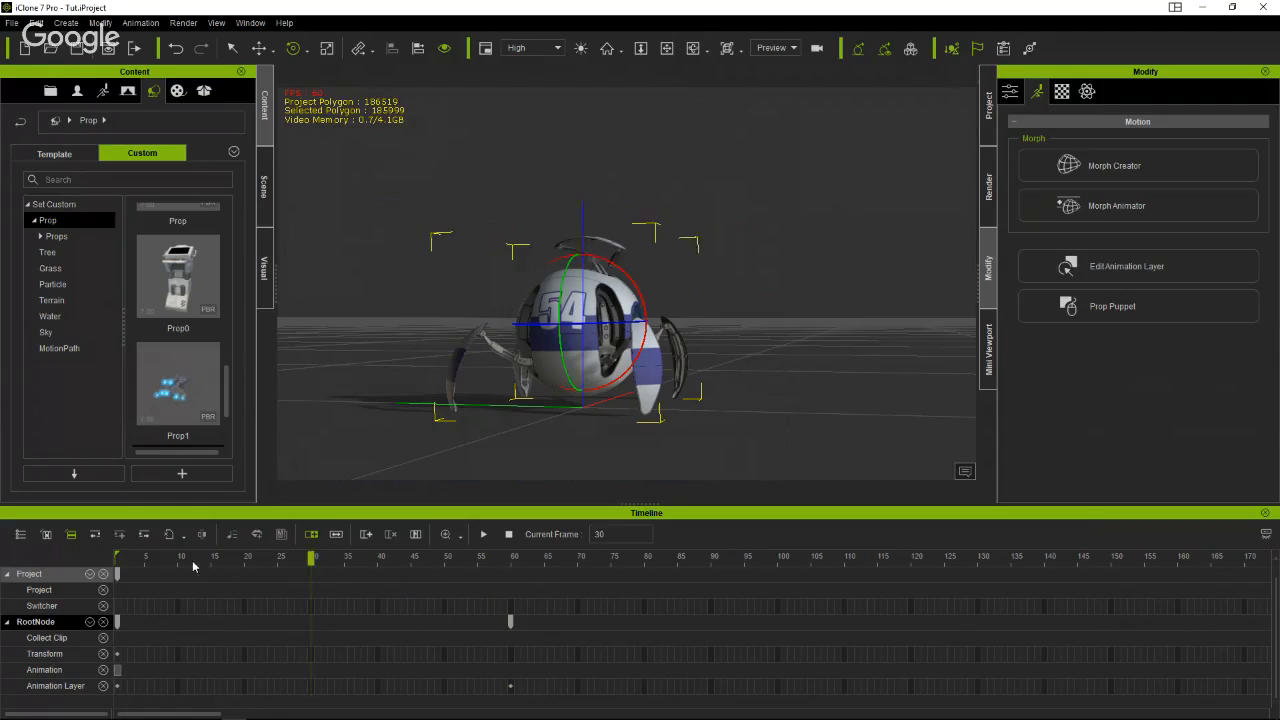
left_click_drag(193, 566, 110, 608)
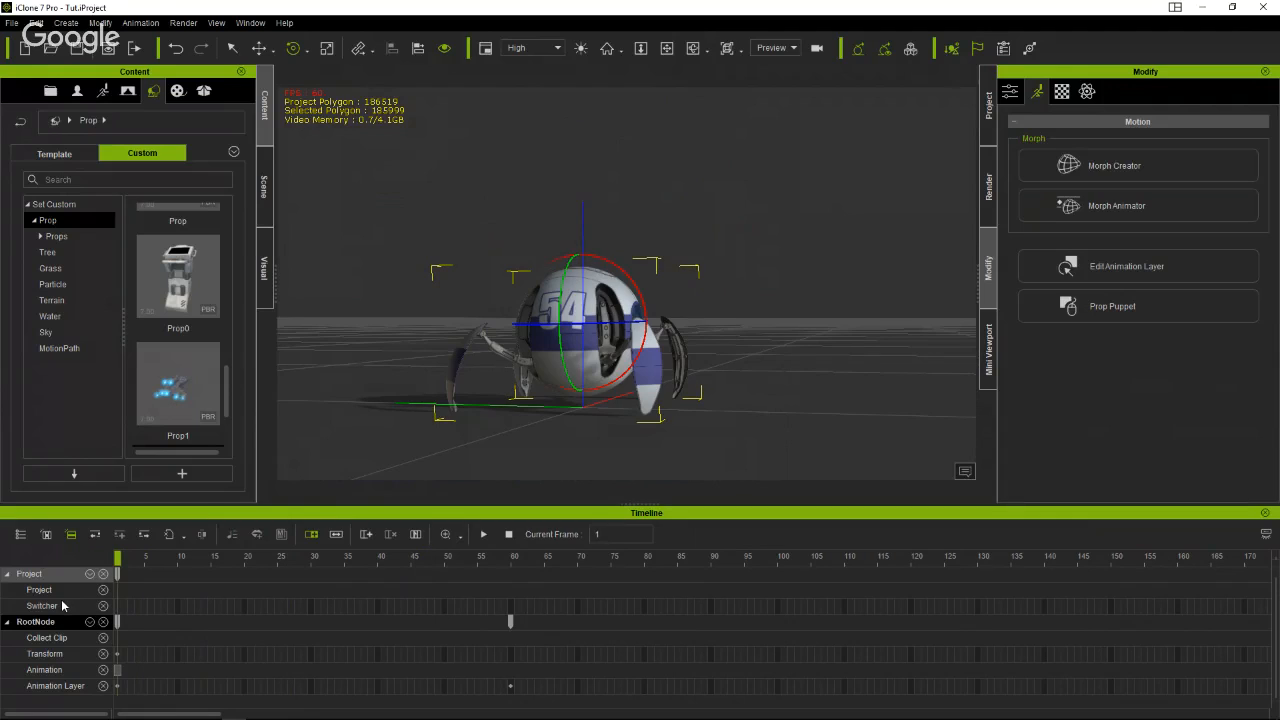
left_click(485, 535)
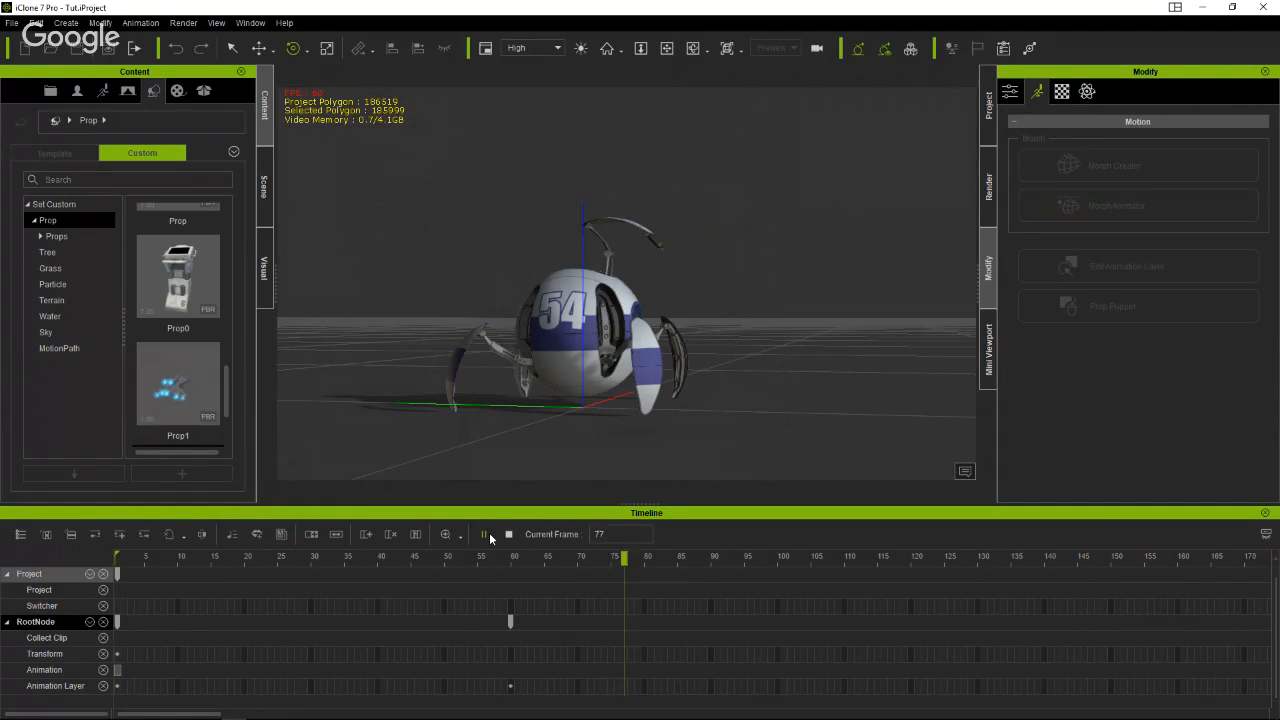
left_click(485, 535)
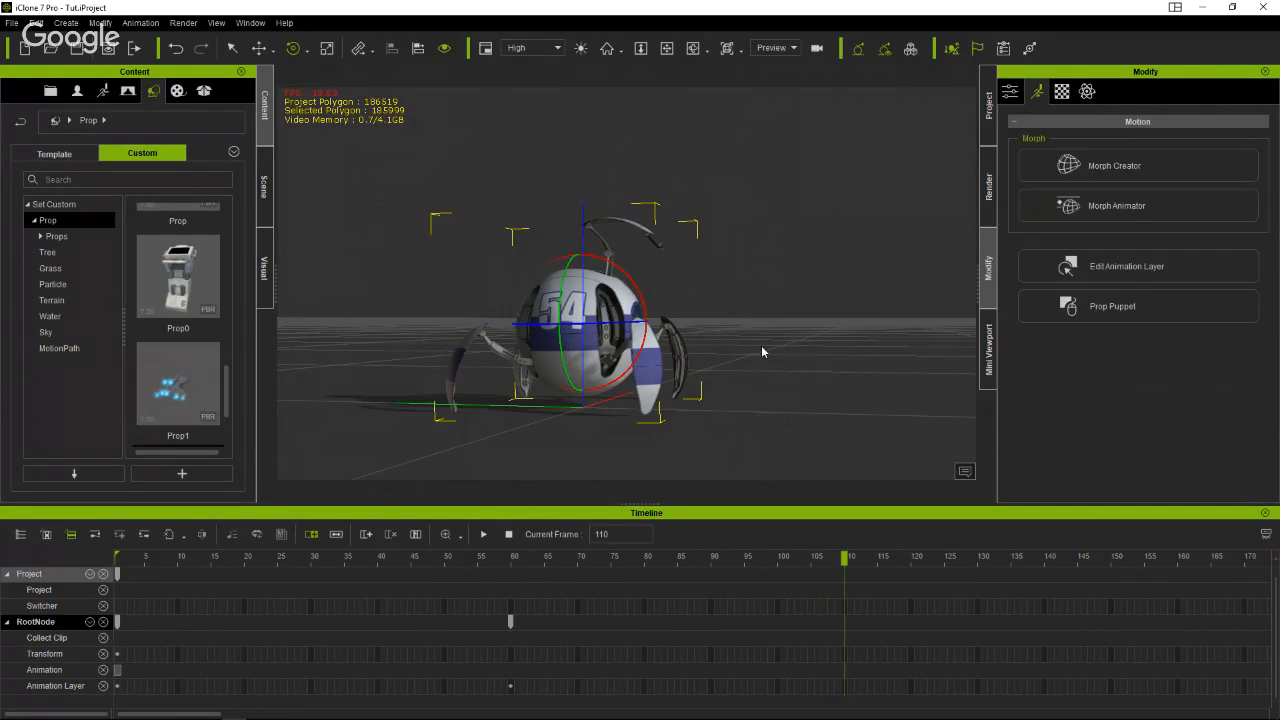
right_click_drag(769, 357, 645, 364)
left_click_drag(846, 558, 490, 585)
left_click_drag(407, 586, 2, 592)
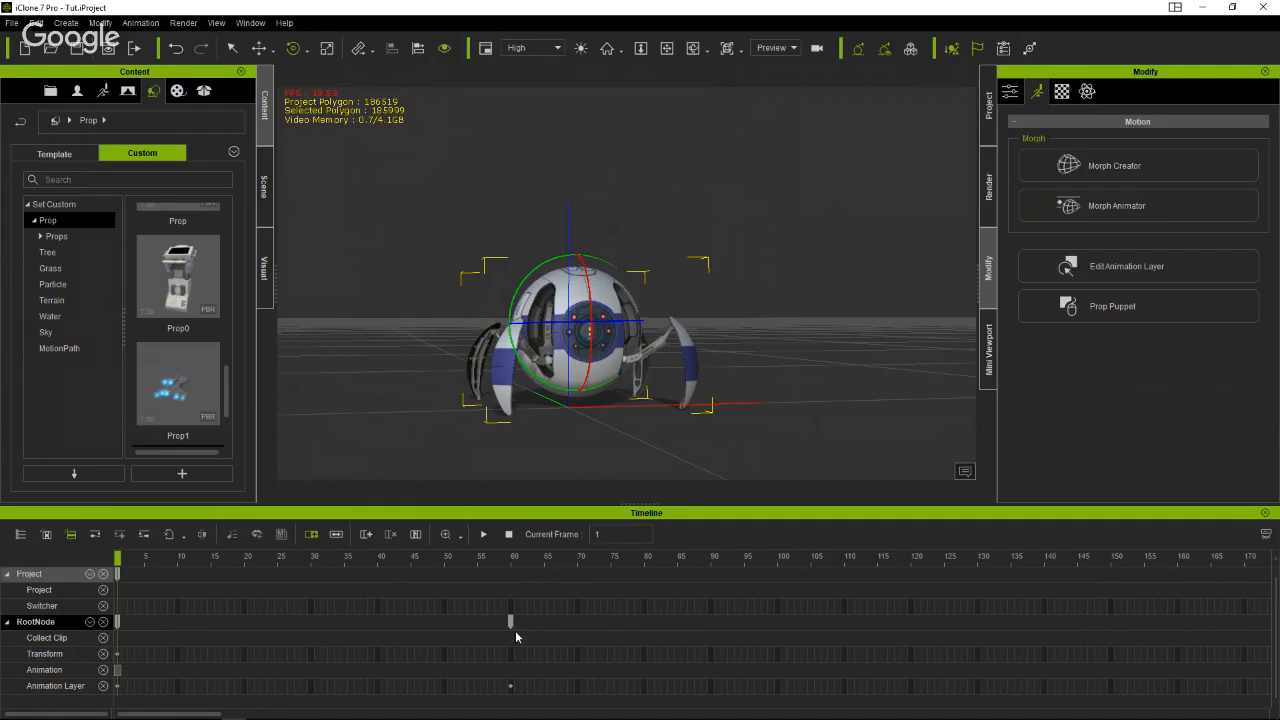
Collect the robot's motion from the first frame past frame 60 and add it to Perform as "Legs_down_sensor_goes _up".
left_click_drag(518, 637, 5, 618)
right_click(371, 639)
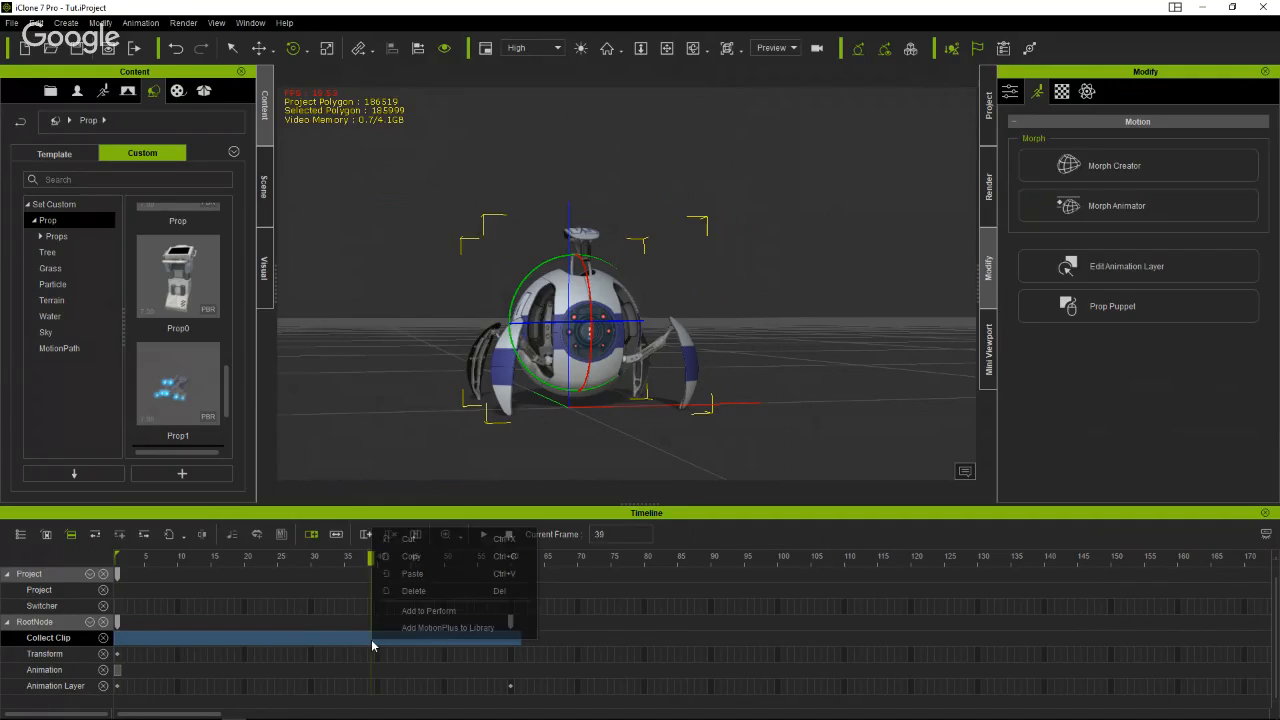
left_click(440, 611)
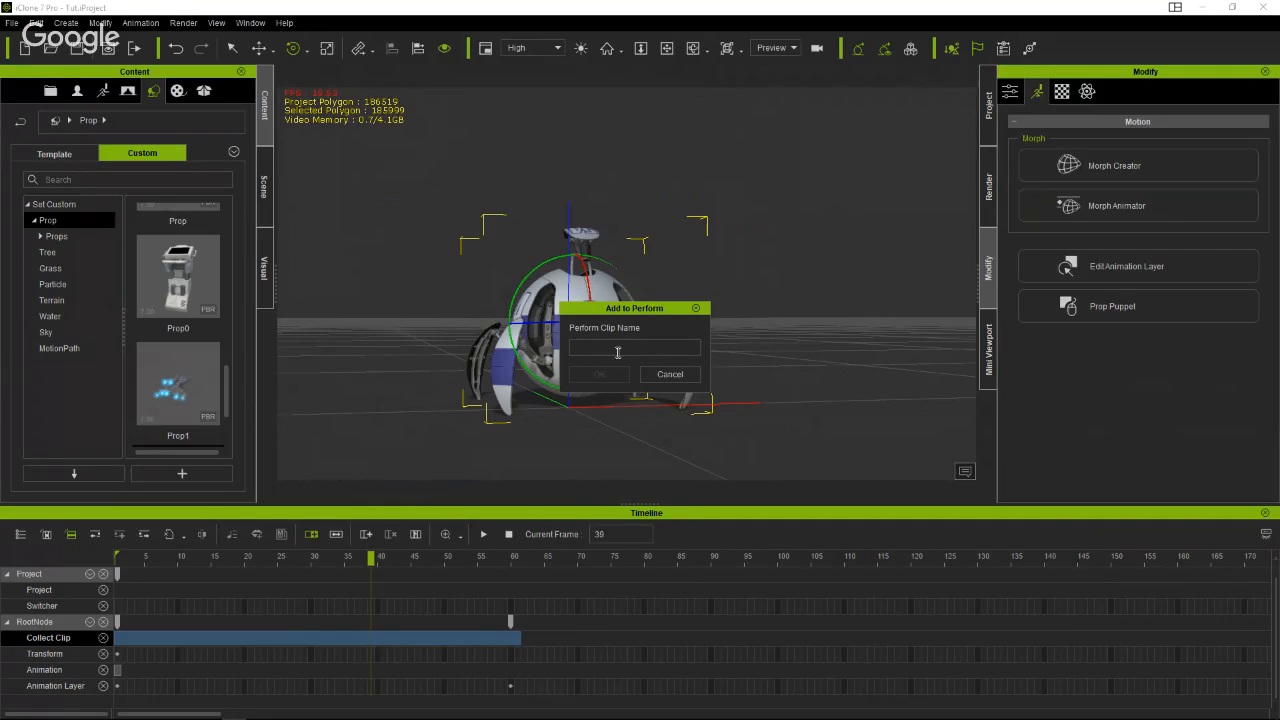
type("Legs_down_sensor_goes _up")
left_click(603, 378)
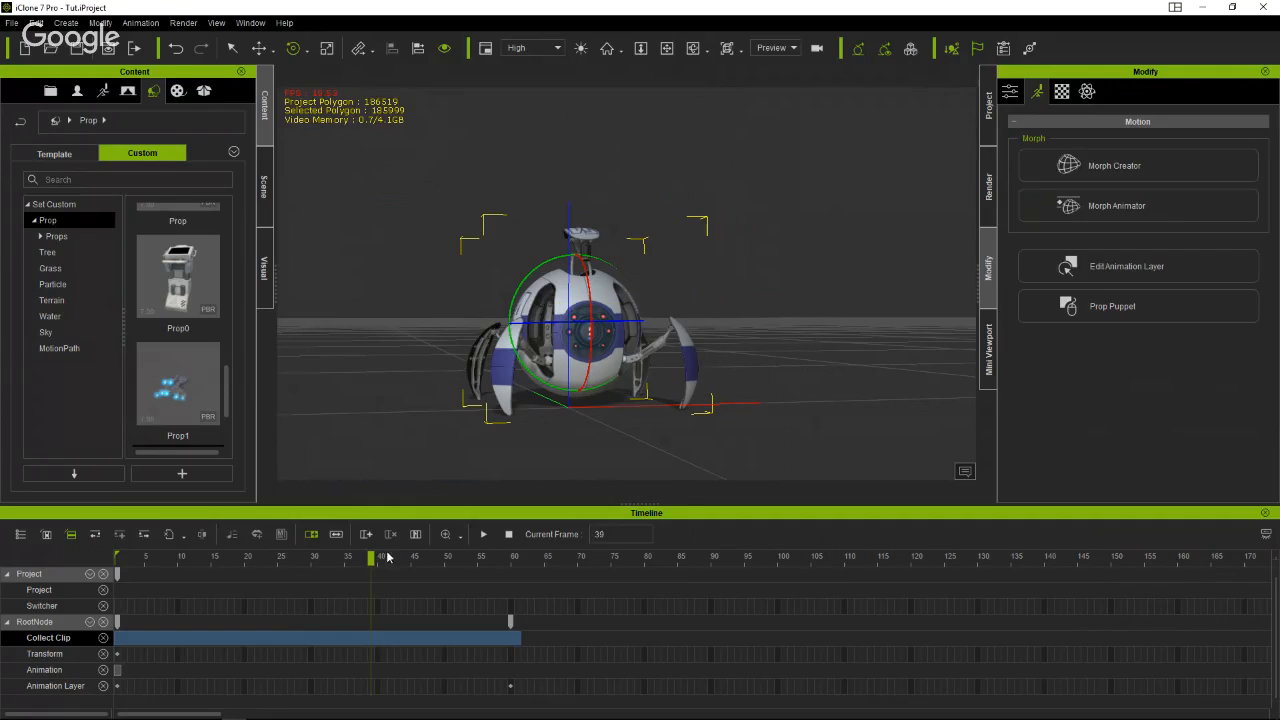
Scrub through the collected motion and delete the robot's RootNode keyframe at frame 60.
left_click_drag(371, 558, 324, 558)
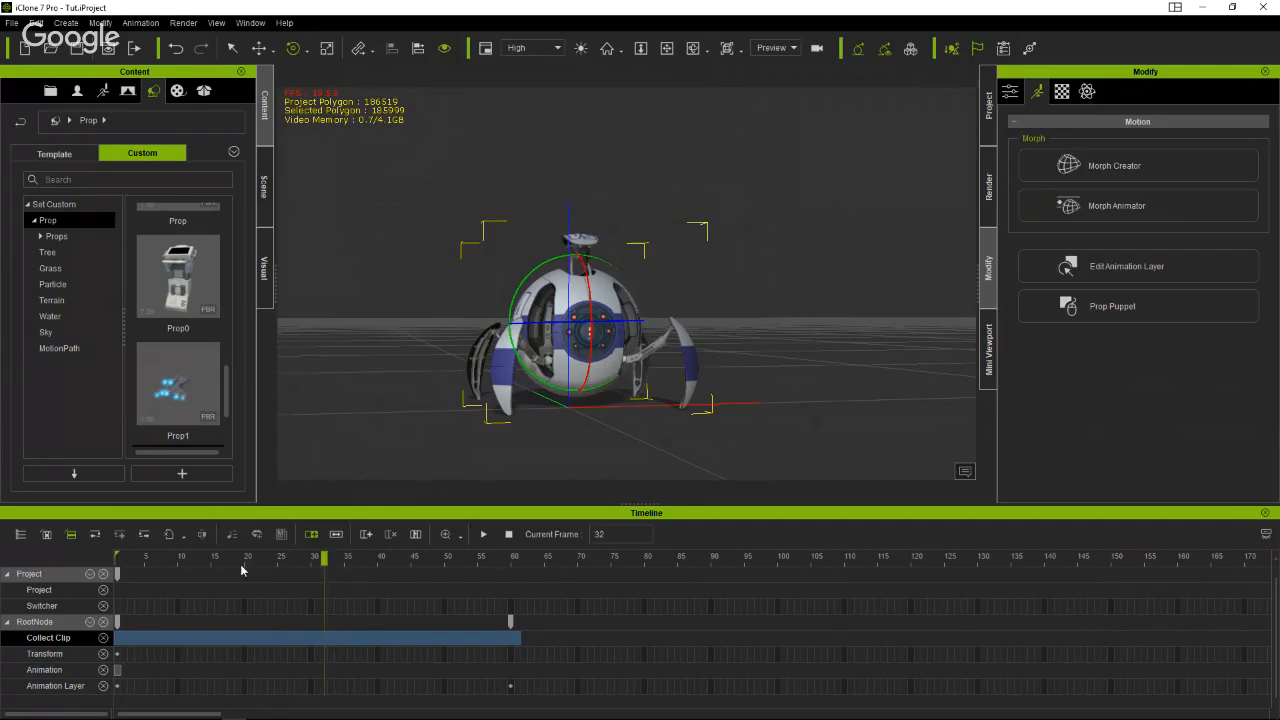
left_click_drag(241, 571, 524, 621)
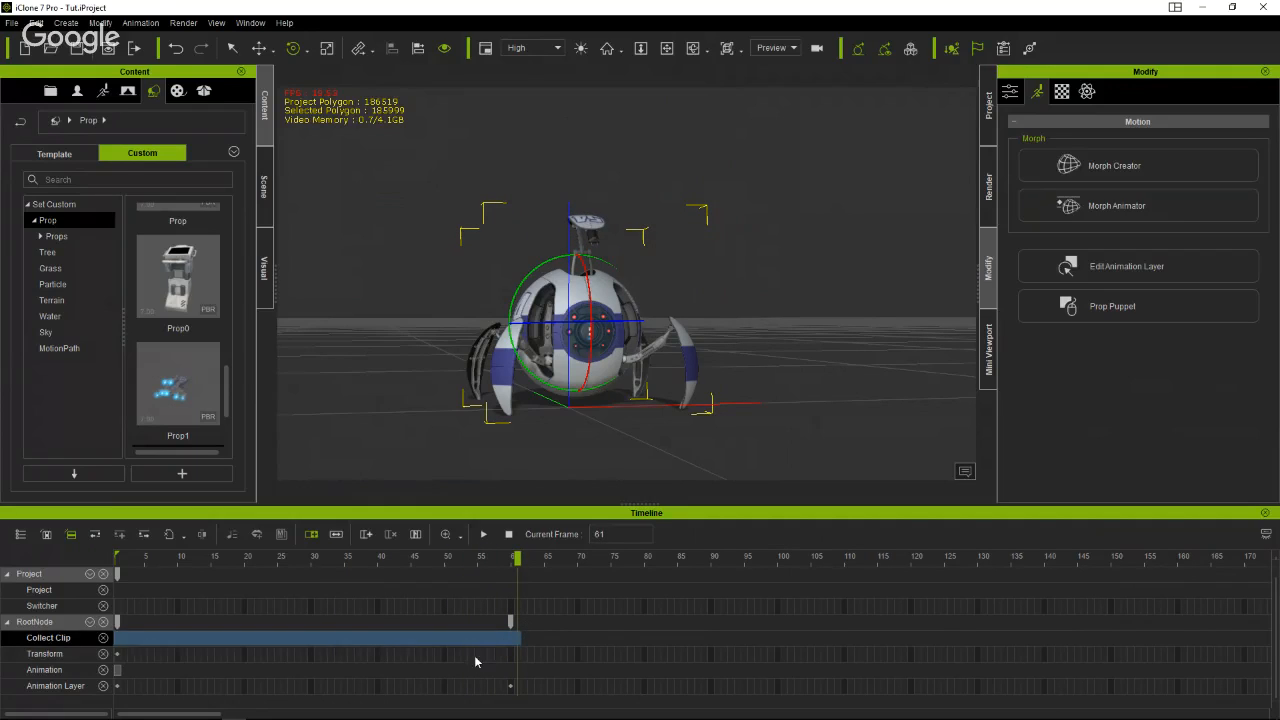
left_click(474, 655)
right_click(511, 621)
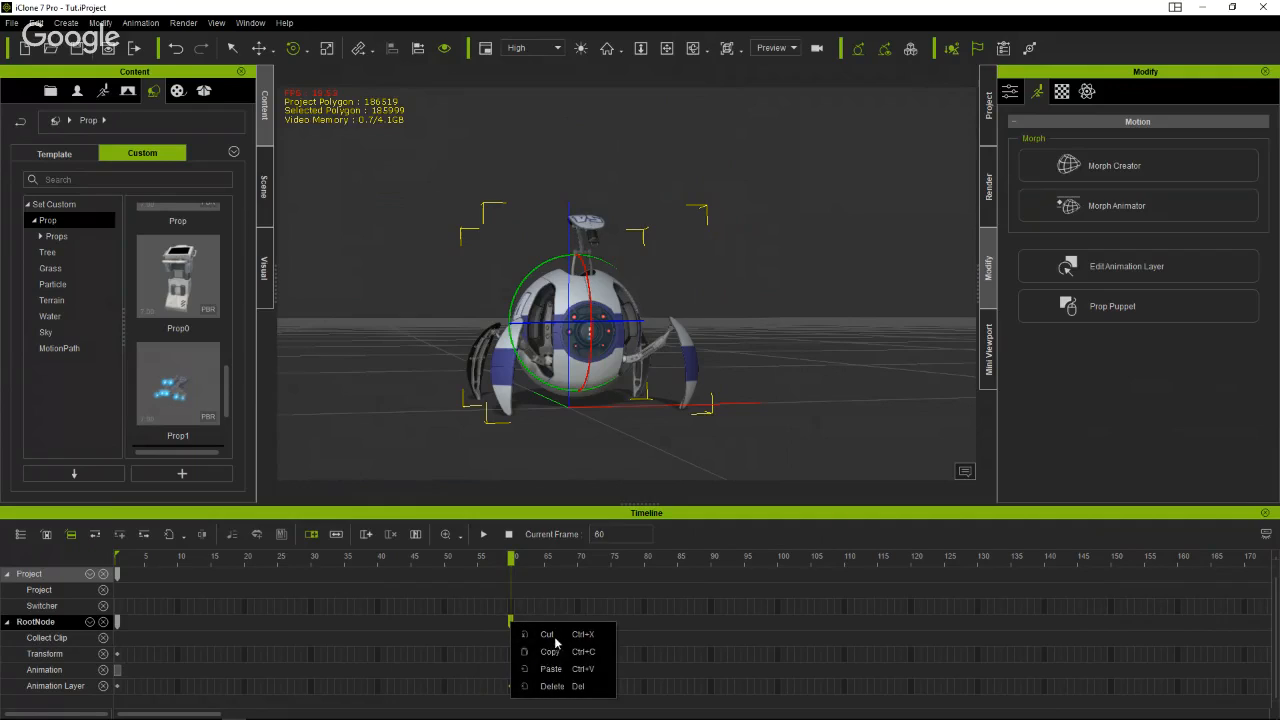
left_click(560, 687)
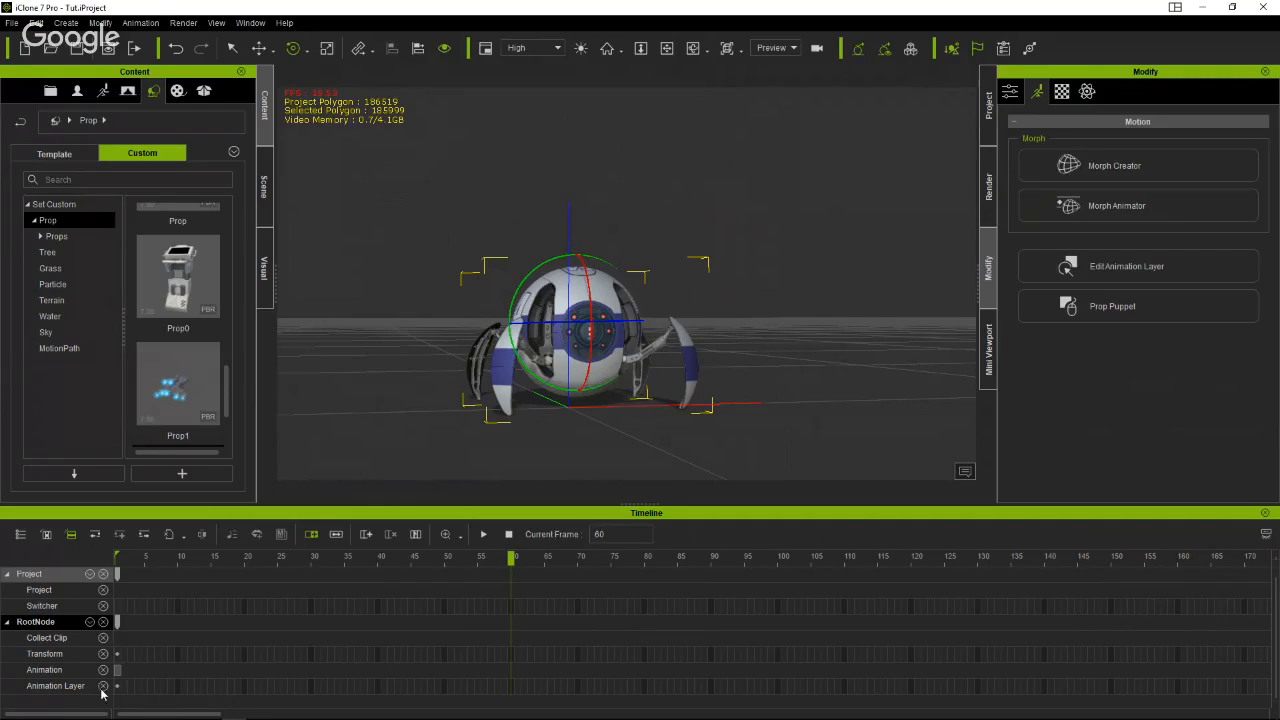
Starting from frame 1, apply the Legs_down_sensor_goes _up perform clip to the robot, and scrub back through it.
left_click_drag(511, 556, 71, 552)
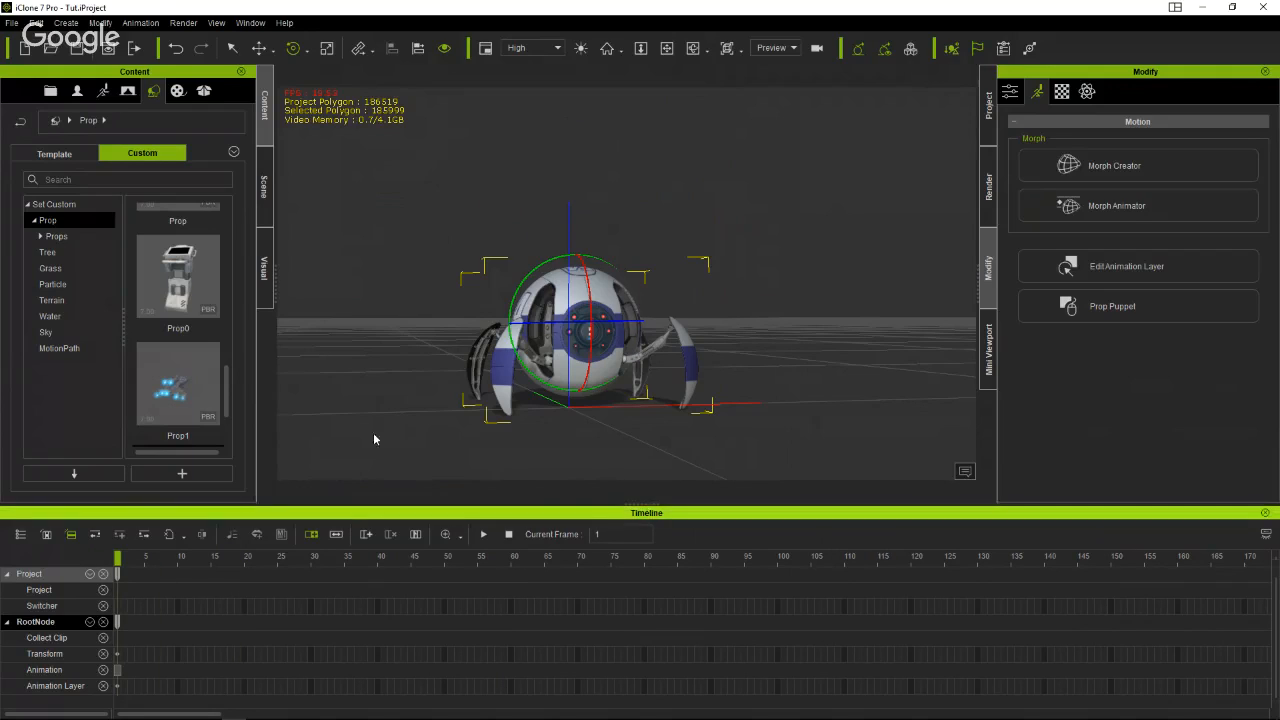
right_click(593, 298)
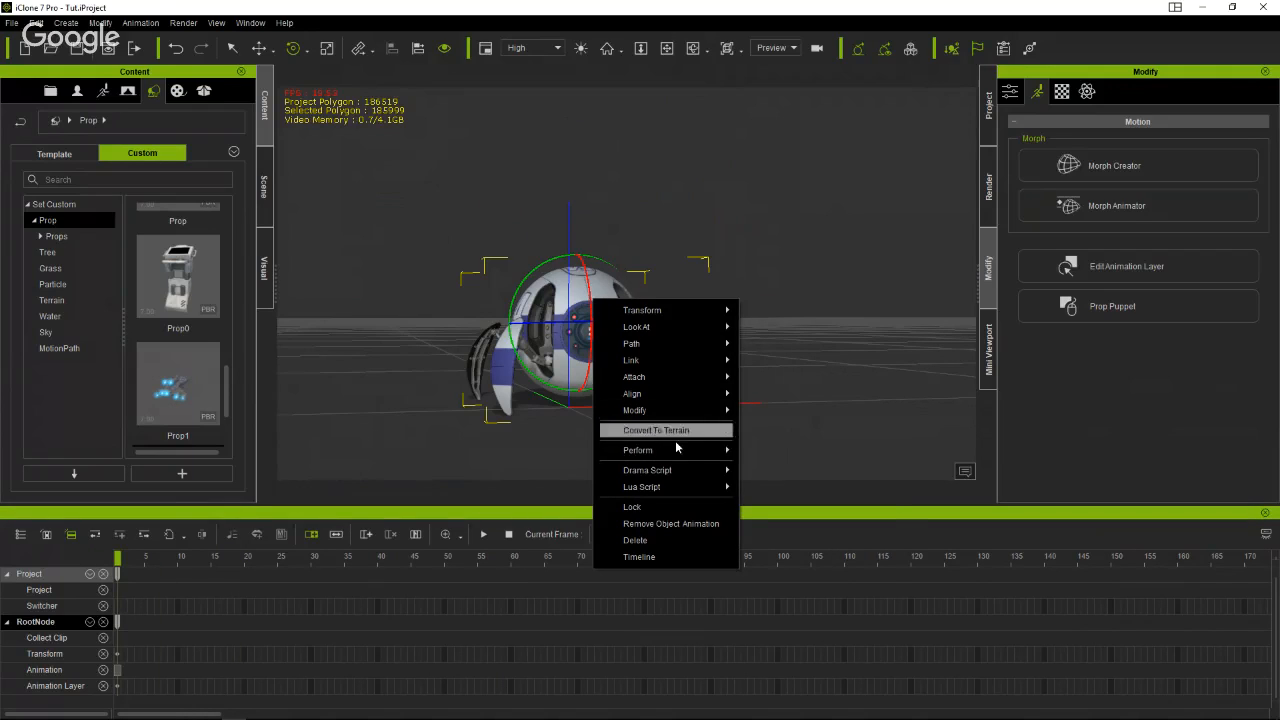
mouse_move(676, 452)
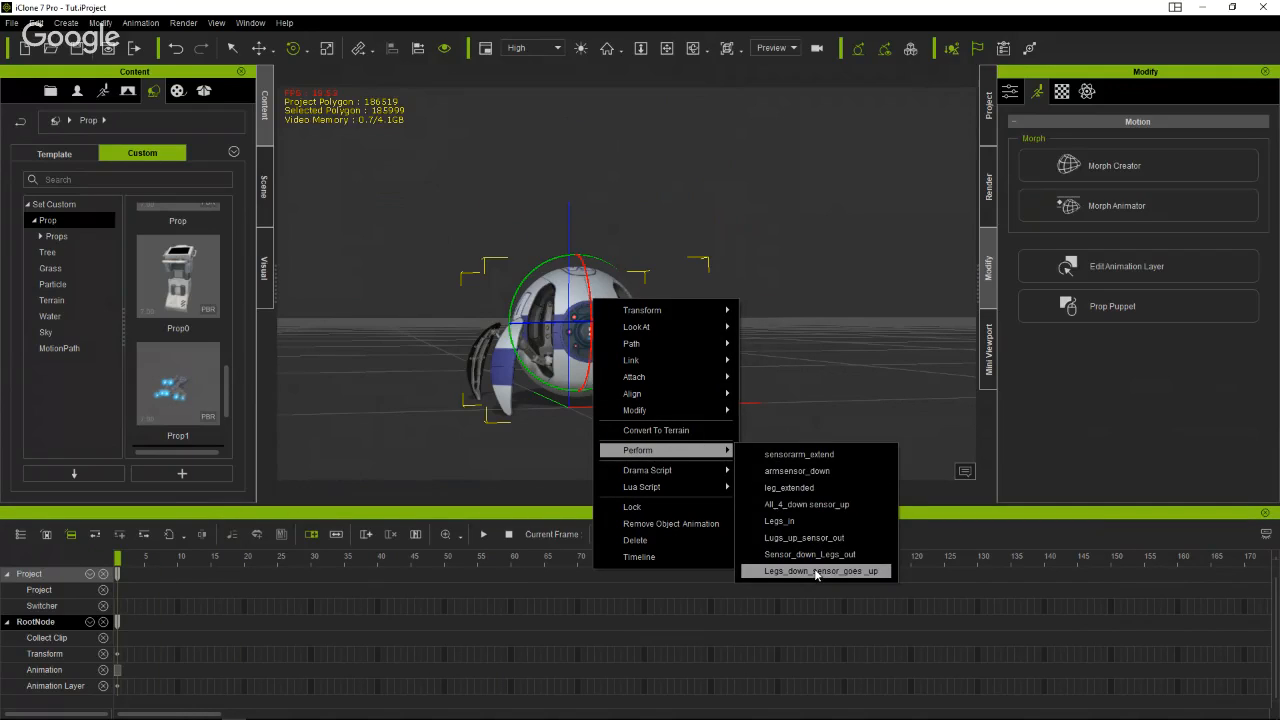
left_click(815, 570)
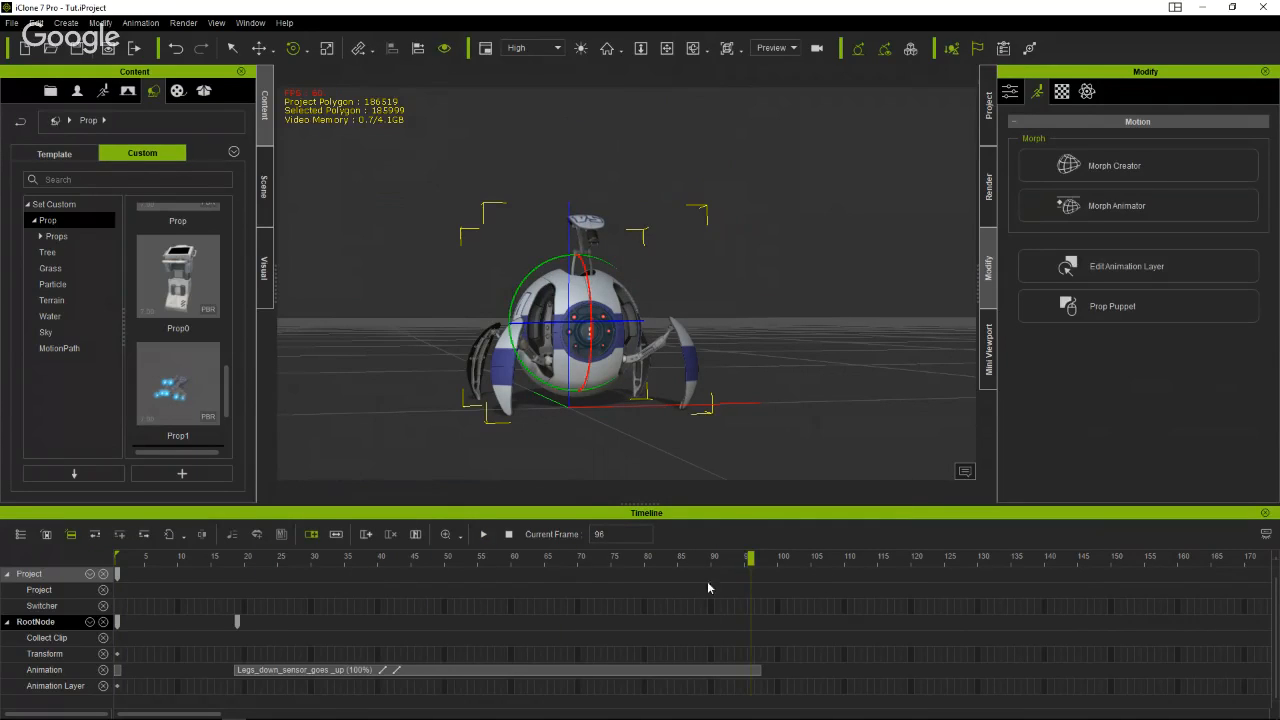
left_click_drag(754, 565, 150, 570)
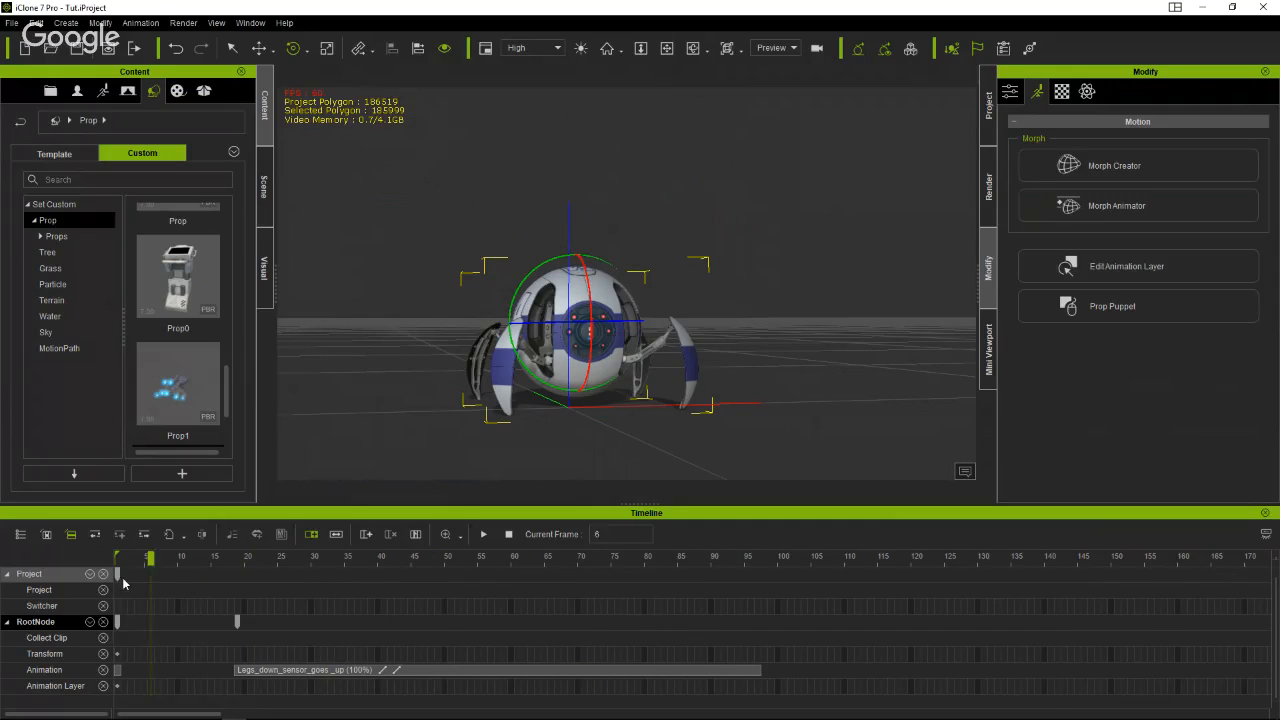
Reverse the Legs_down_sensor_goes _up clip on the Animation track and move it to start at frame 1.
left_click(679, 672)
right_click(679, 672)
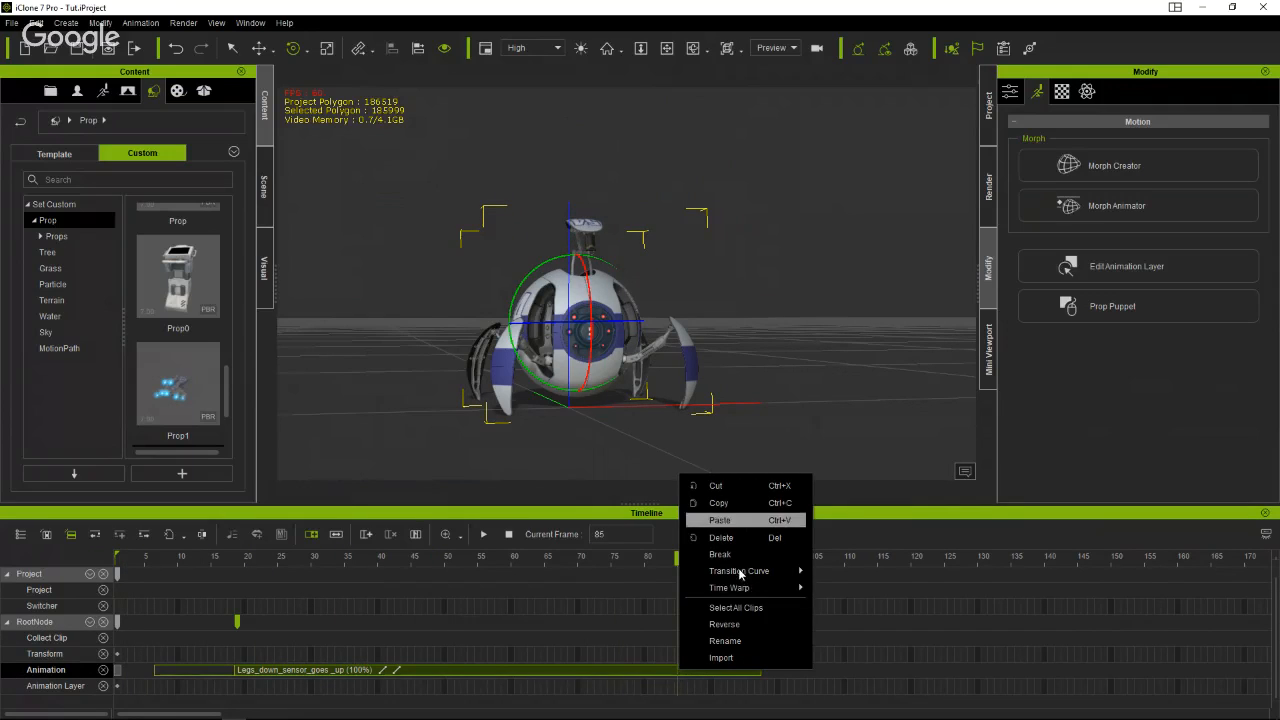
left_click(737, 625)
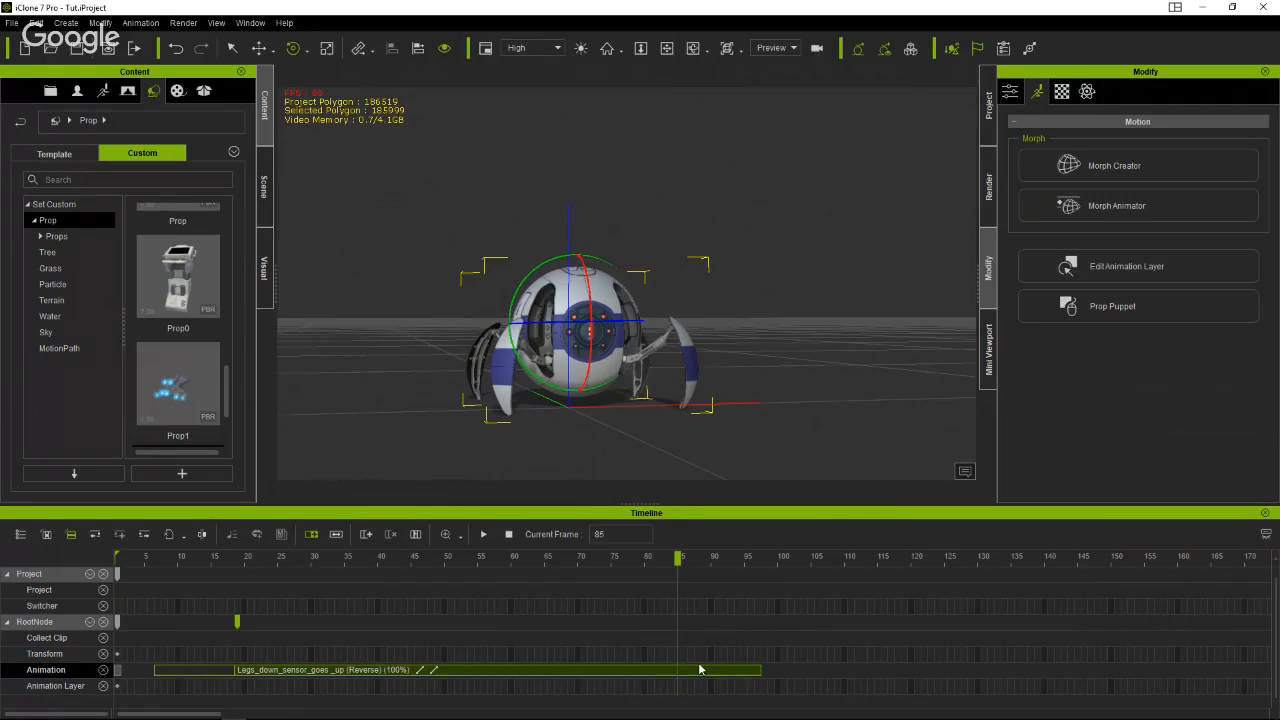
left_click_drag(701, 670, 565, 683)
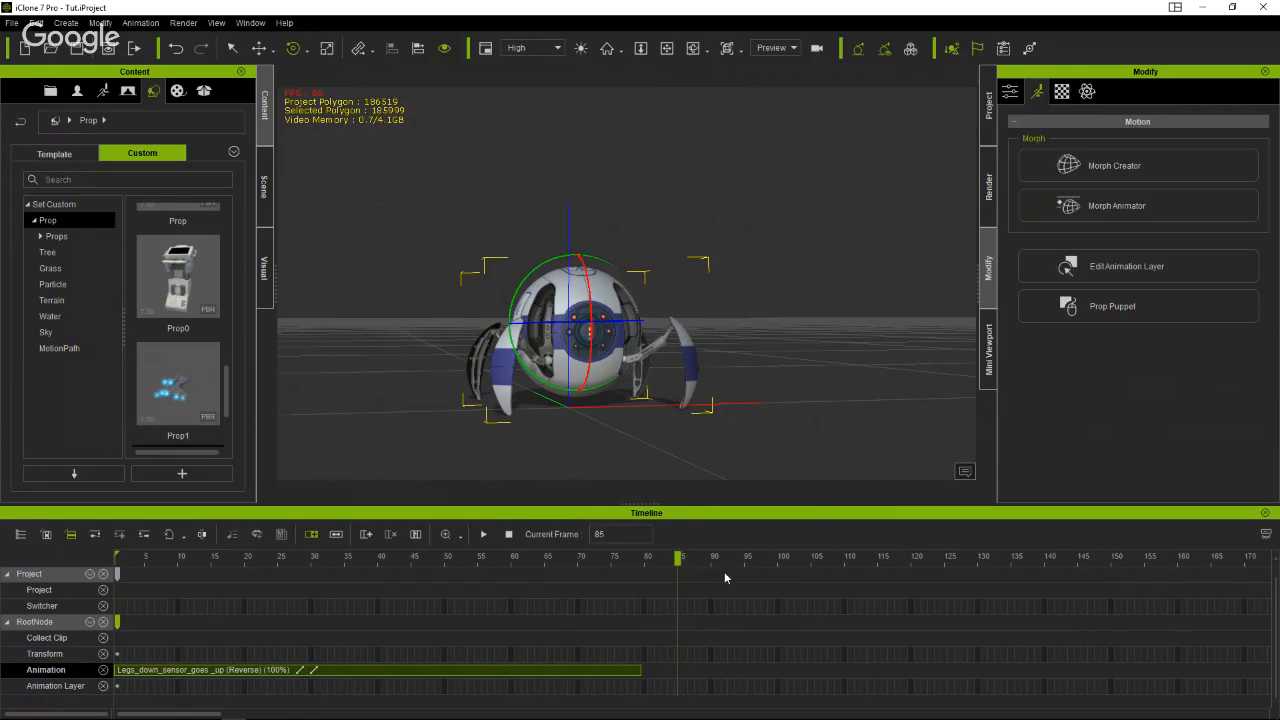
Play the reversed clip from frame 1 to check the sensor arm's retraction, and return to the first frame.
left_click_drag(573, 572, 118, 566)
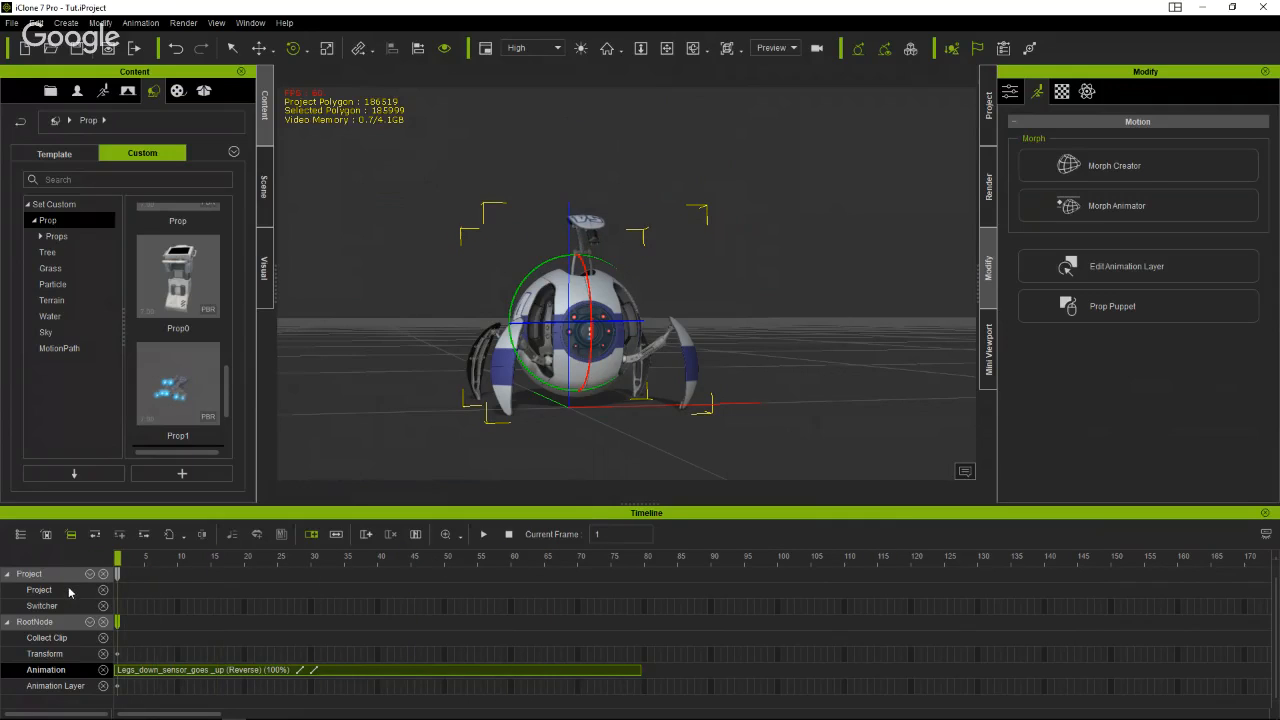
left_click(482, 536)
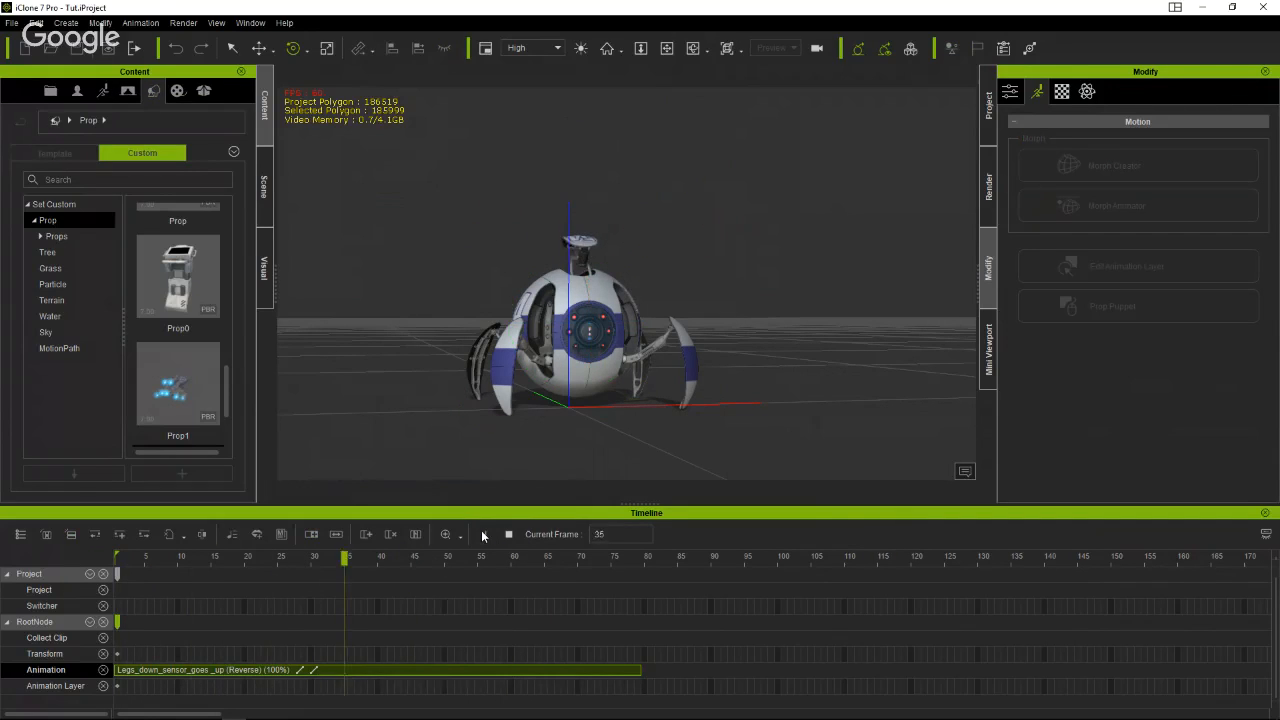
left_click(483, 534)
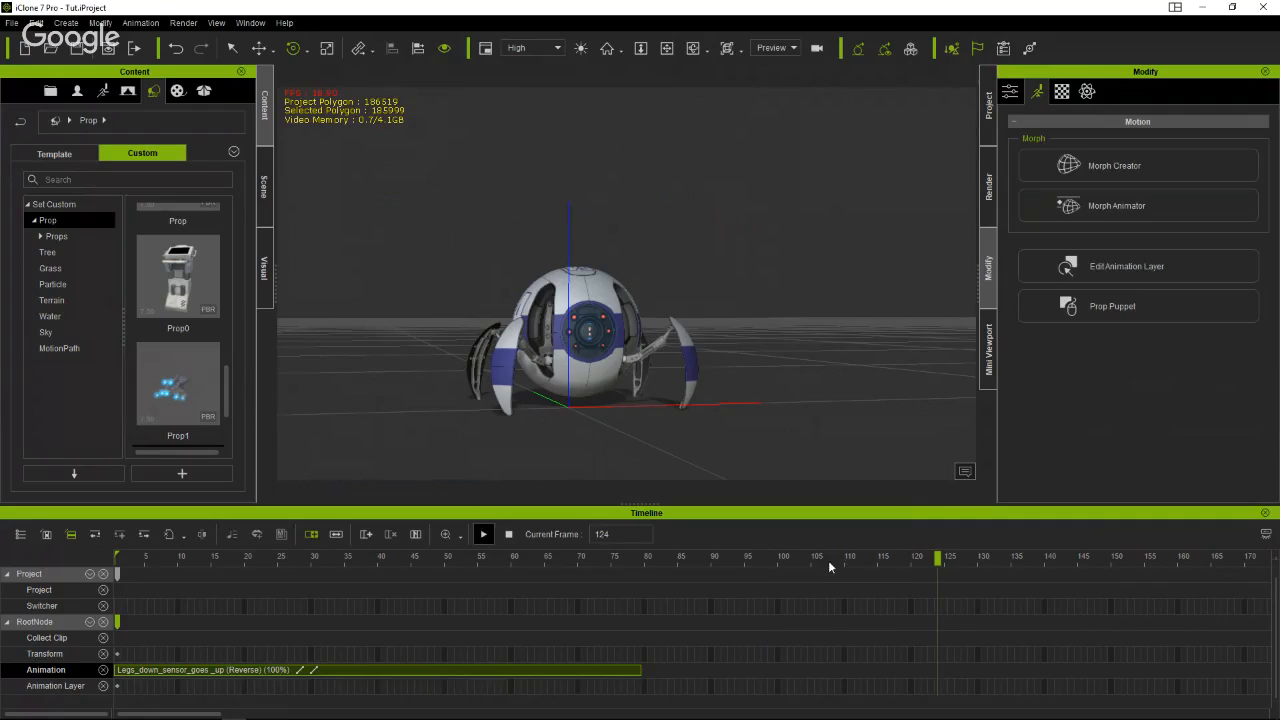
left_click_drag(904, 563, 64, 574)
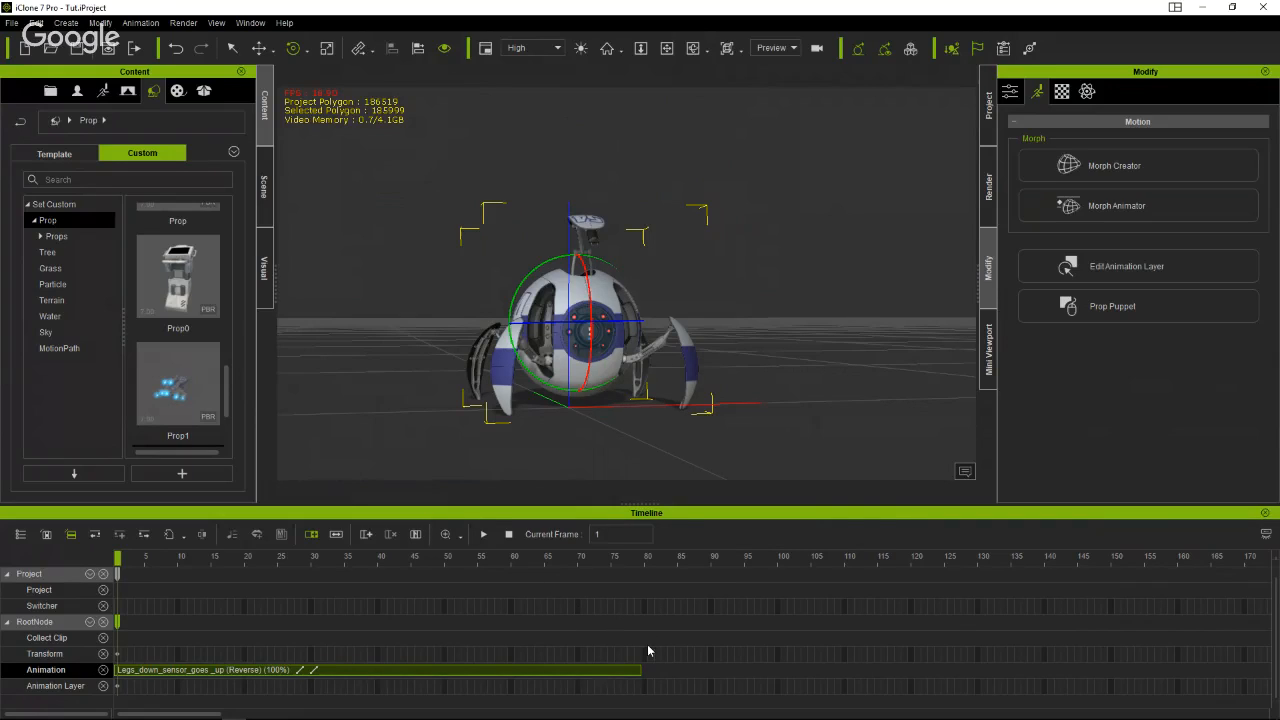
Collect the full reversed clip's range and add it to Perform under a name ending in "sensor_goesdown".
left_click_drag(647, 645, 34, 645)
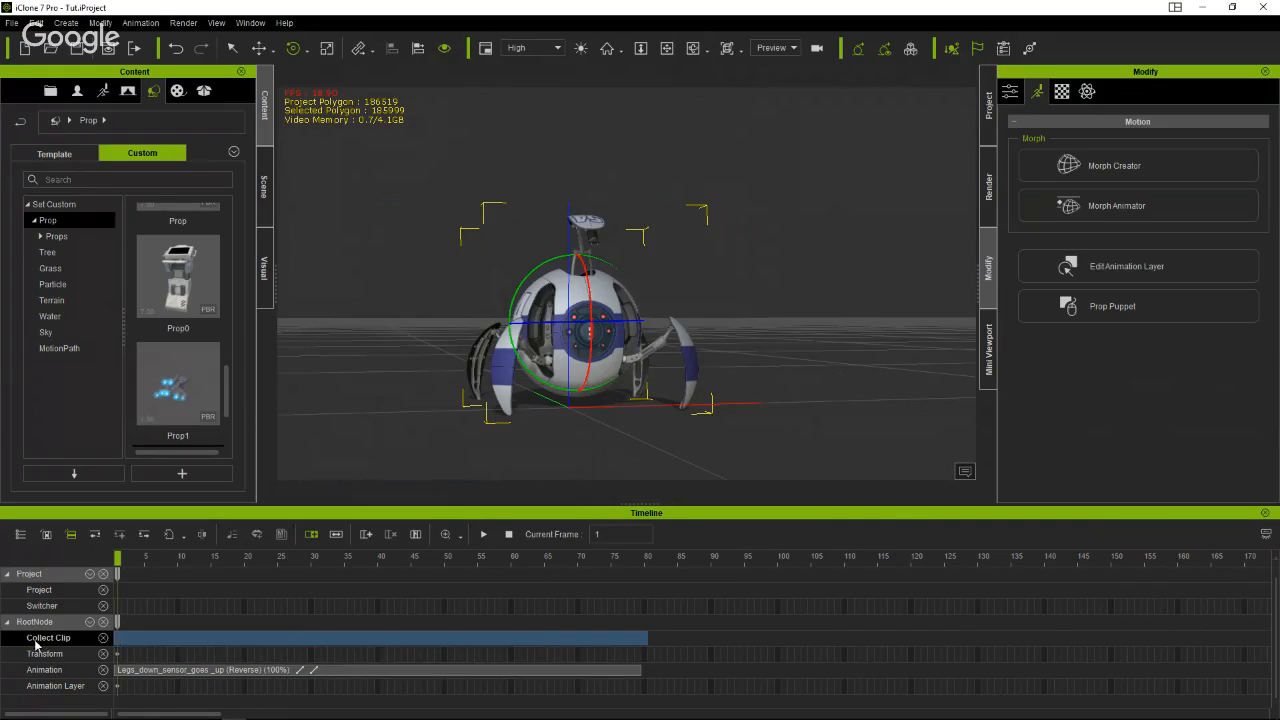
right_click(424, 638)
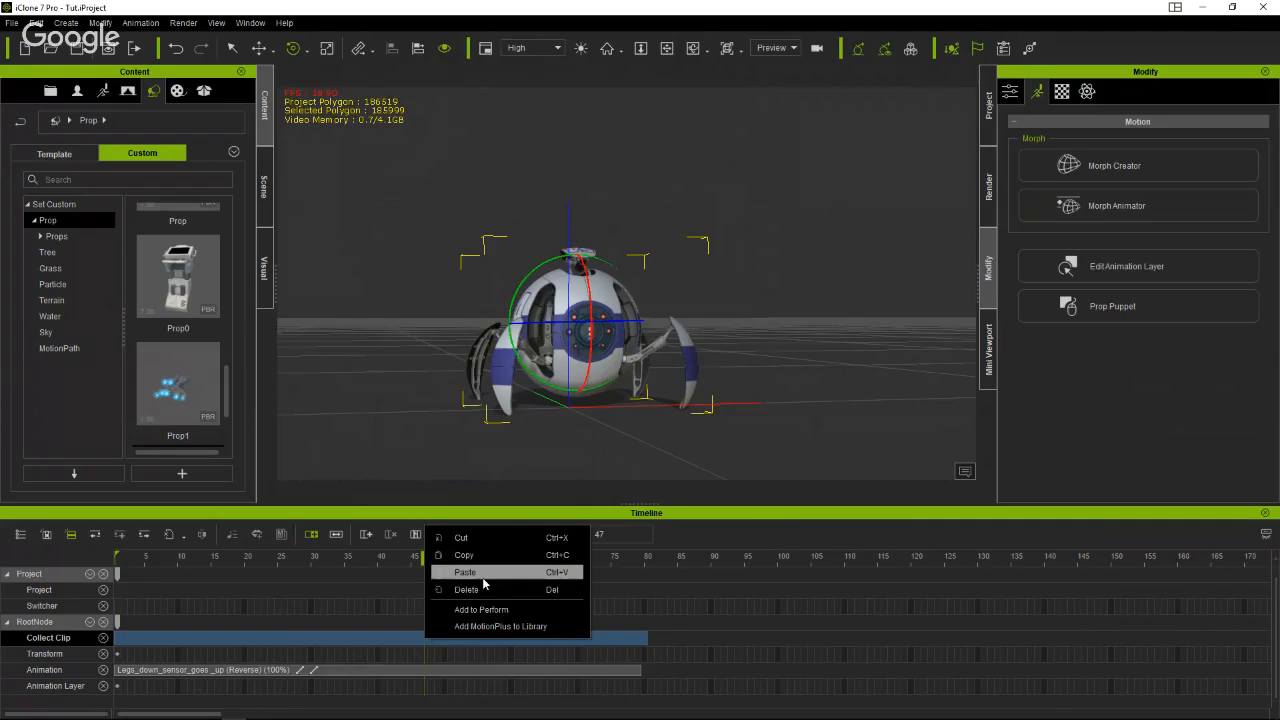
left_click(491, 610)
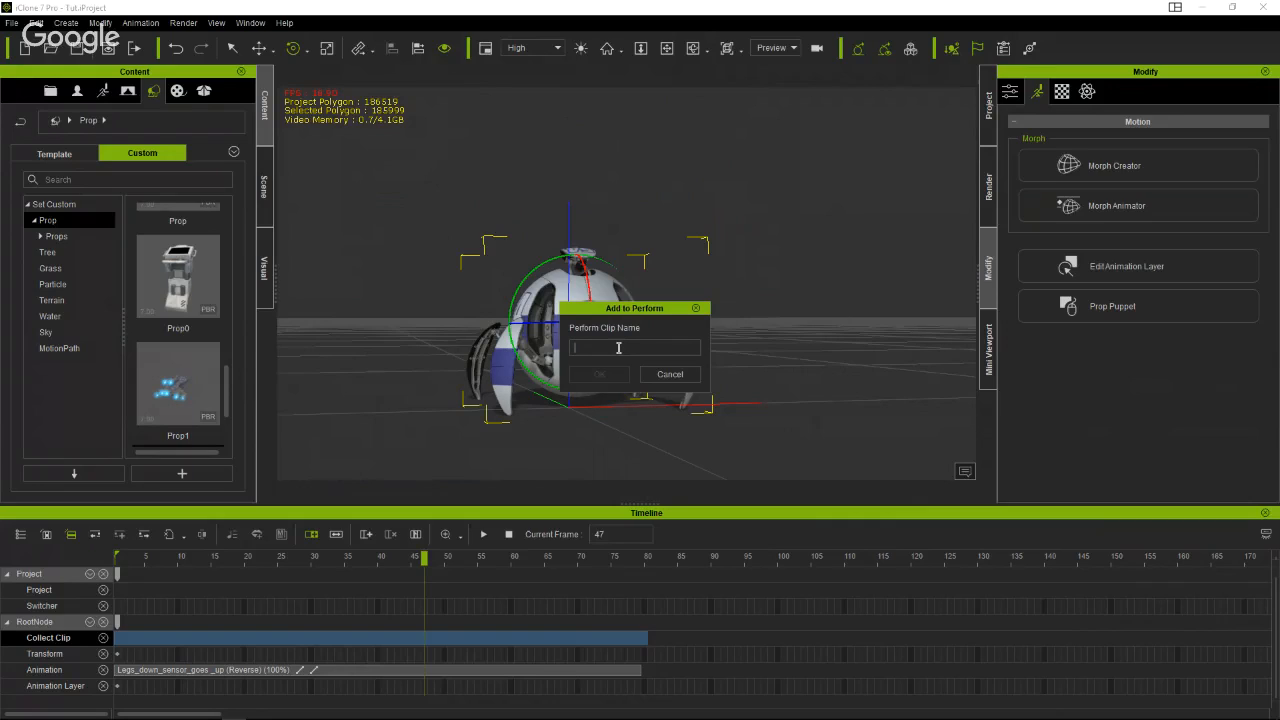
type("Le")
type("sensor_goesdown")
left_click(598, 376)
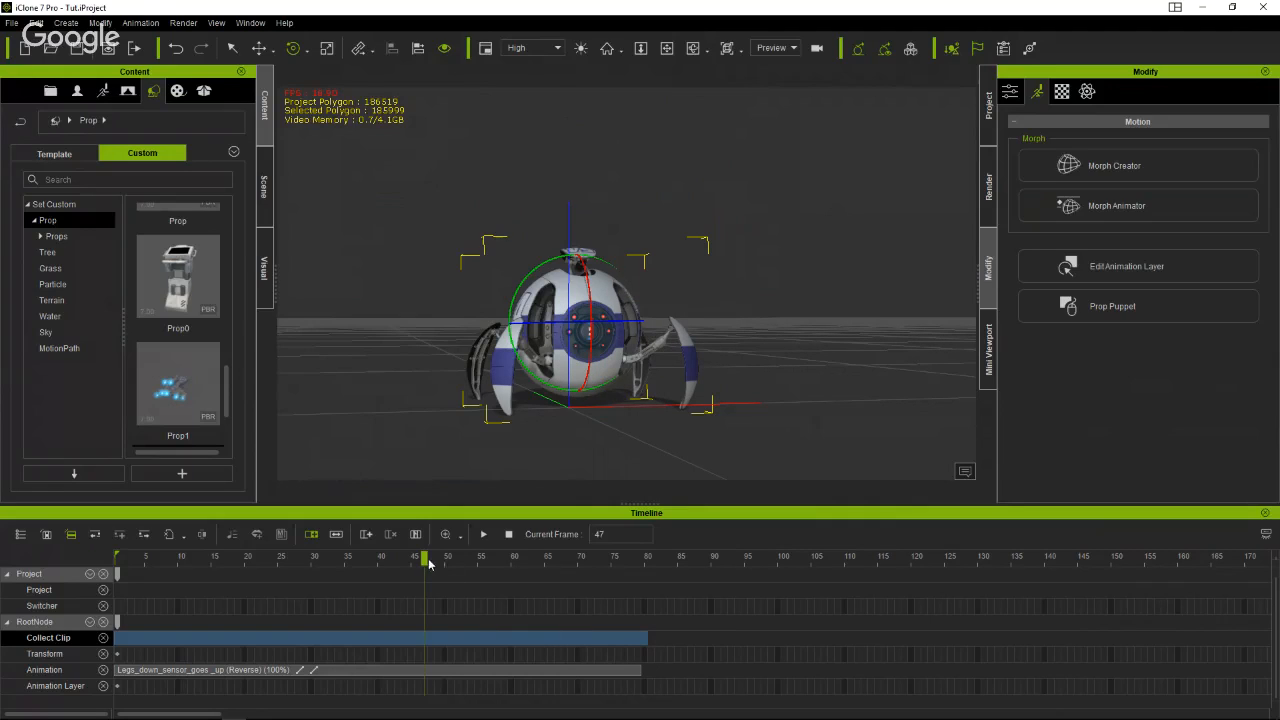
left_click_drag(428, 563, 537, 562)
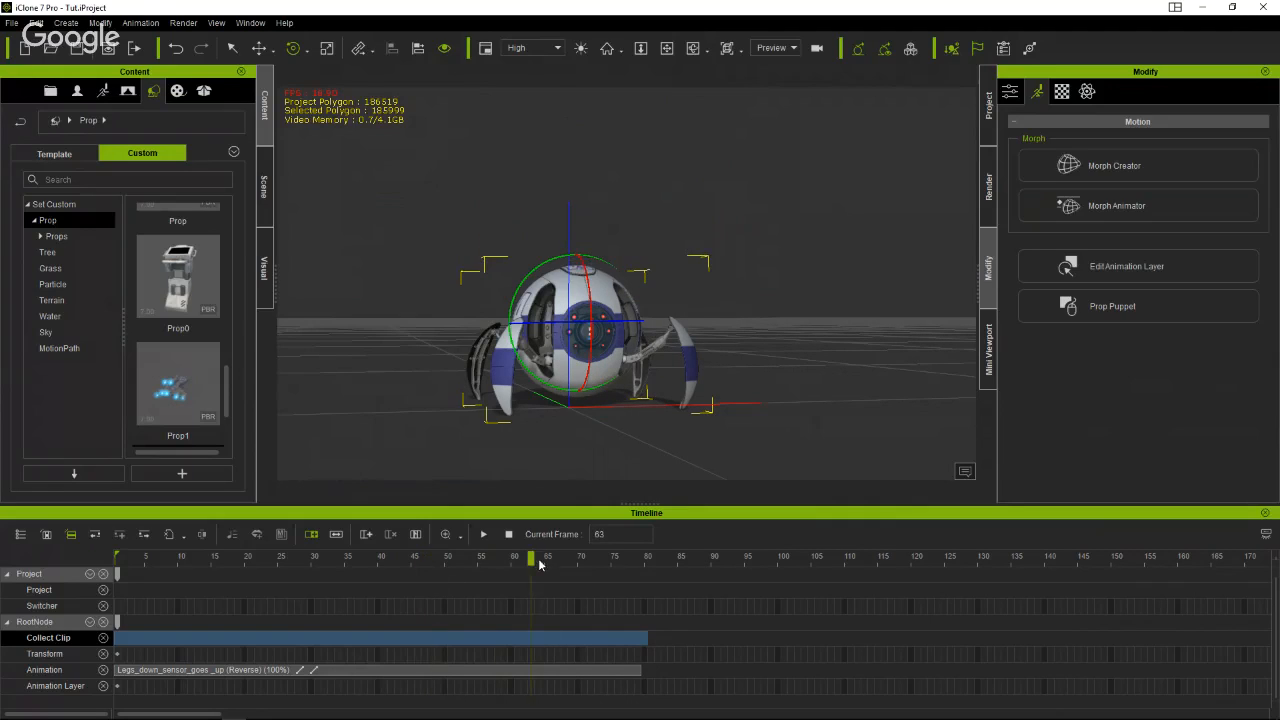
Delete the reversed Legs_down_sensor_goes _up clip from the robot's Animation track.
left_click(598, 664)
right_click(598, 664)
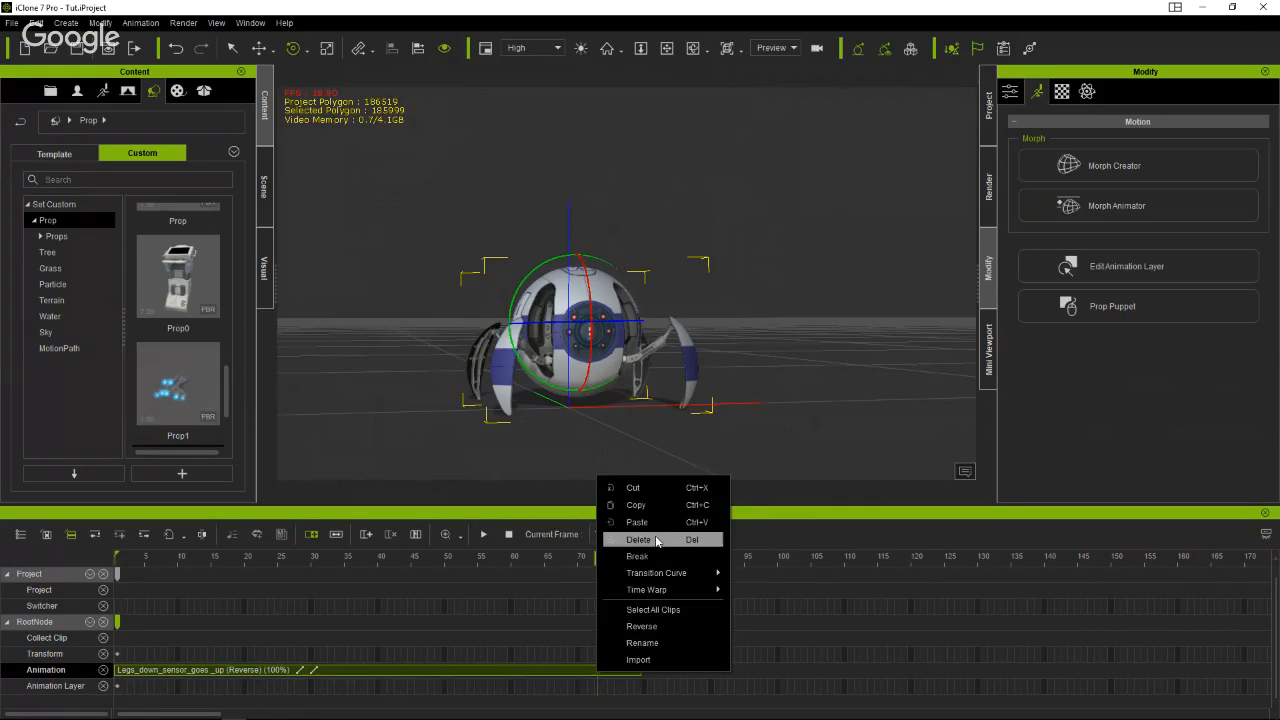
left_click(657, 540)
Apply the Leggs_out_sensor_goesdown perform clip to the robot and move it to start at frame 1.
right_click(609, 304)
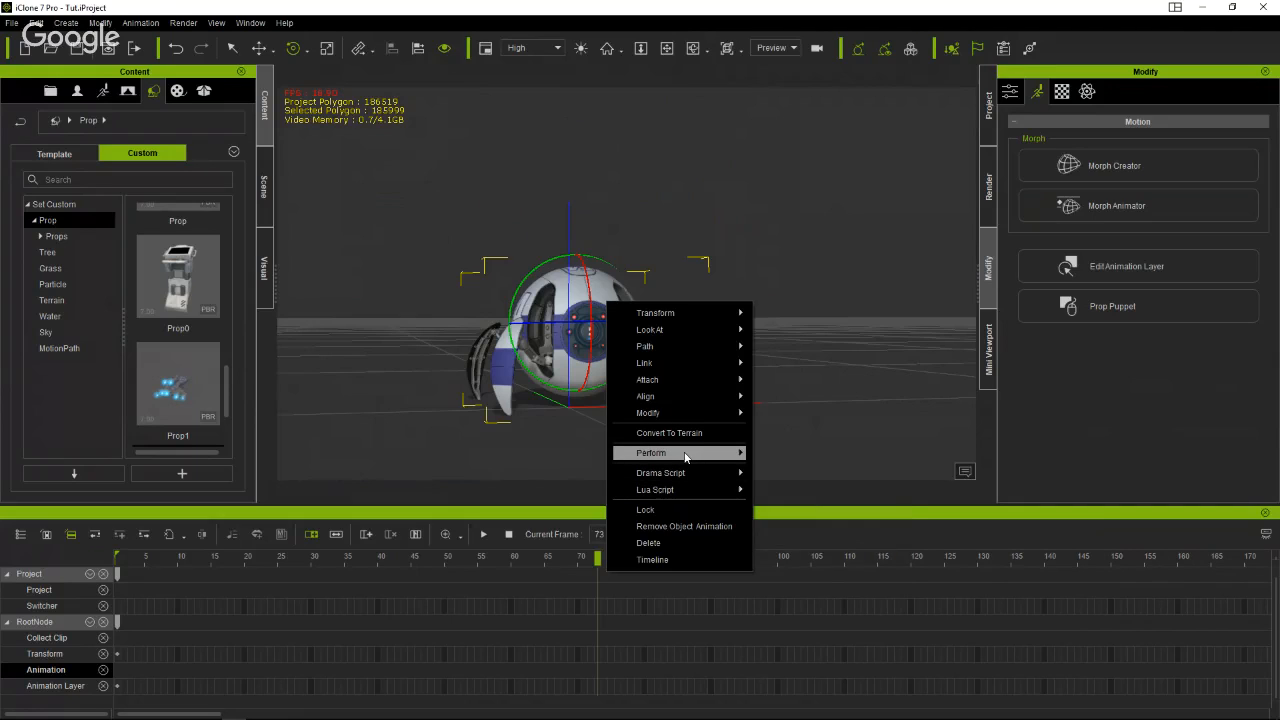
mouse_move(685, 455)
left_click(840, 592)
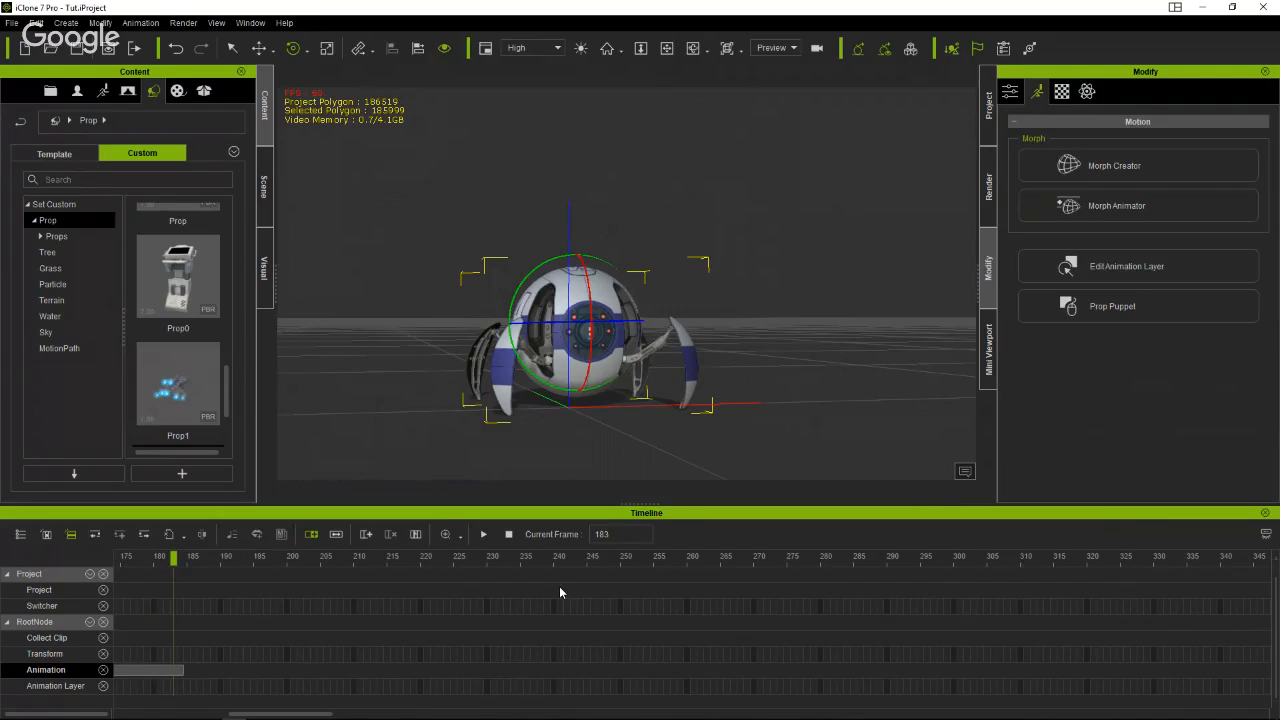
scroll(560, 591, "down", 5)
scroll(562, 591, "up", 2)
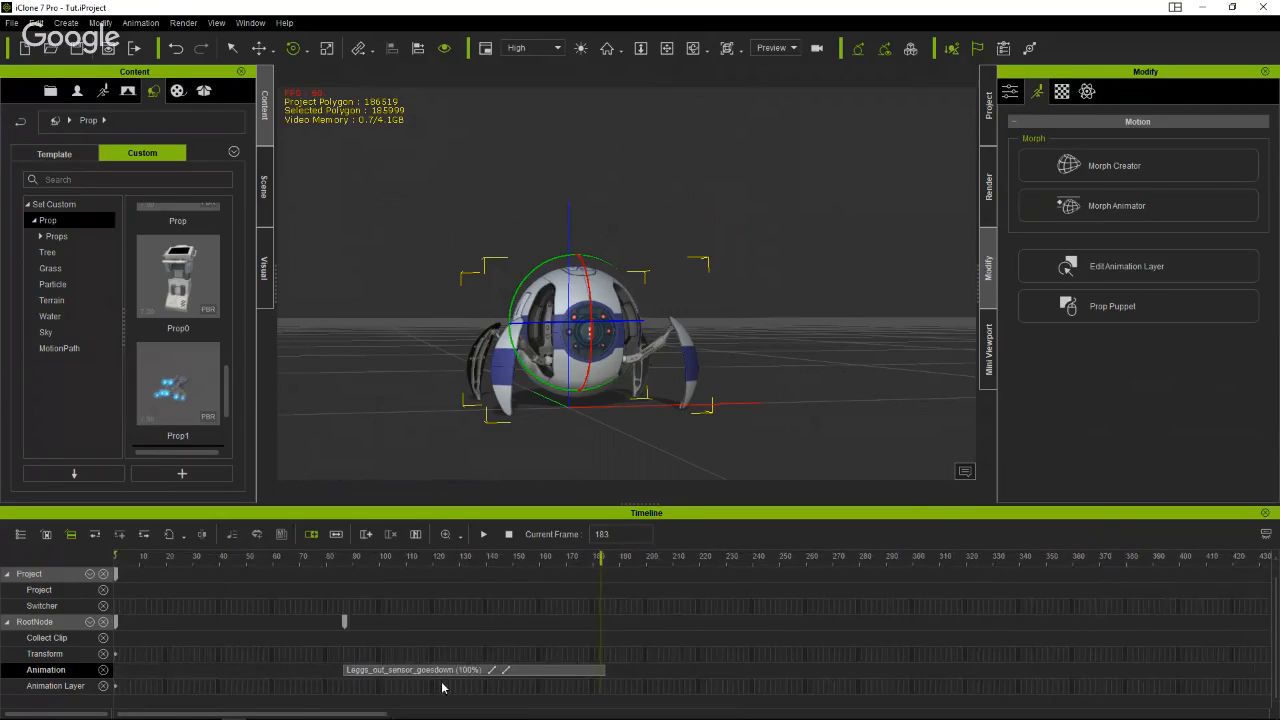
left_click_drag(445, 671, 352, 677)
Scrub through the Leggs_out_sensor_goesdown clip from frame 1 to frame 106 to check the sensor arm's motion.
left_click(121, 558)
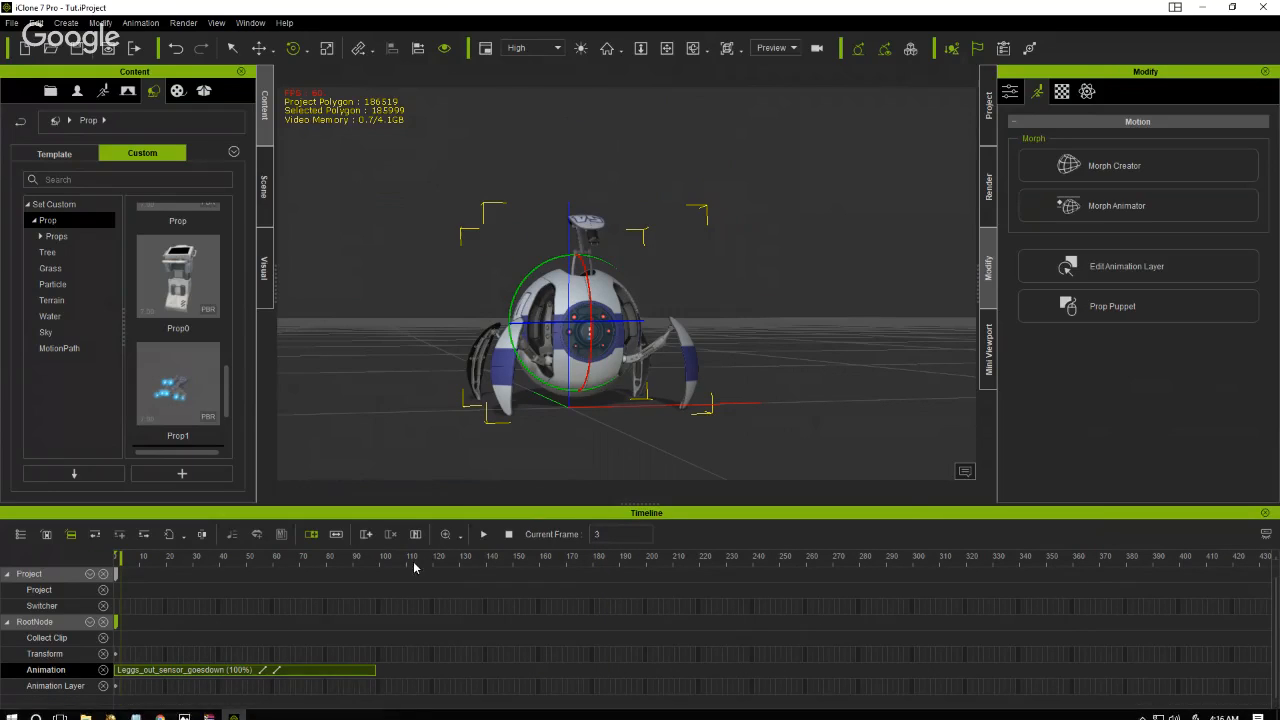
left_click(175, 560)
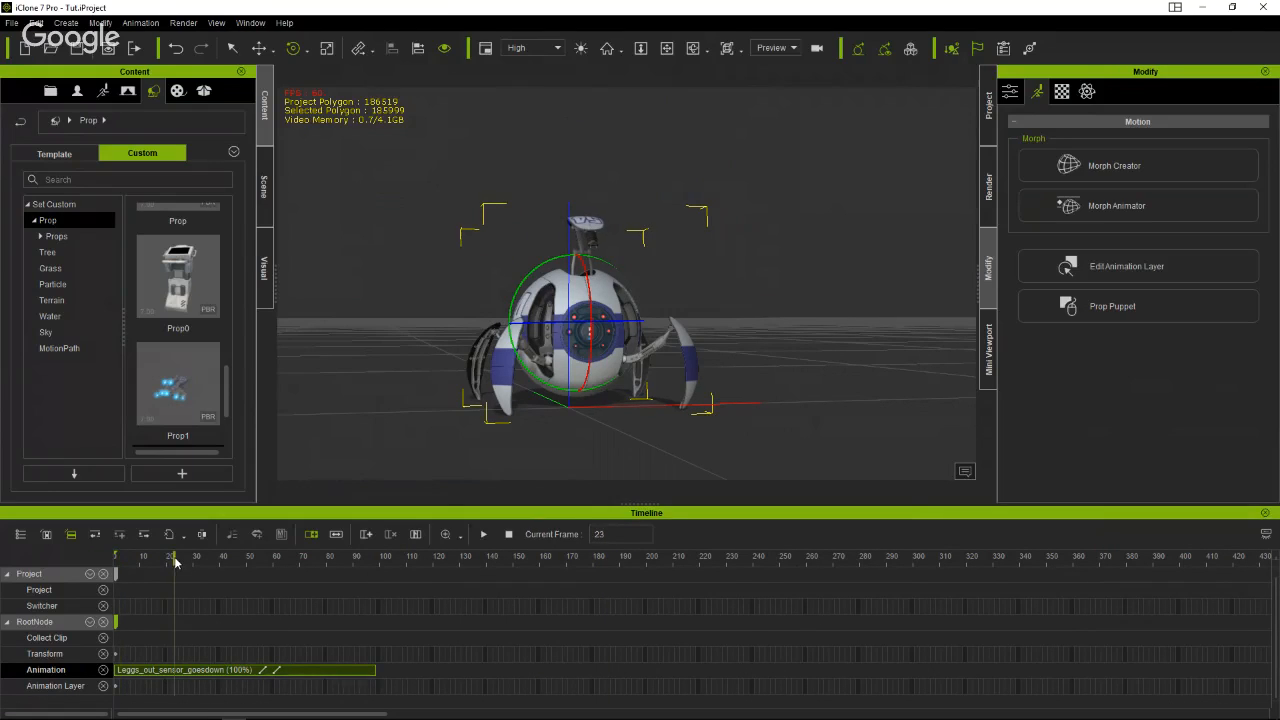
left_click_drag(175, 560, 15, 552)
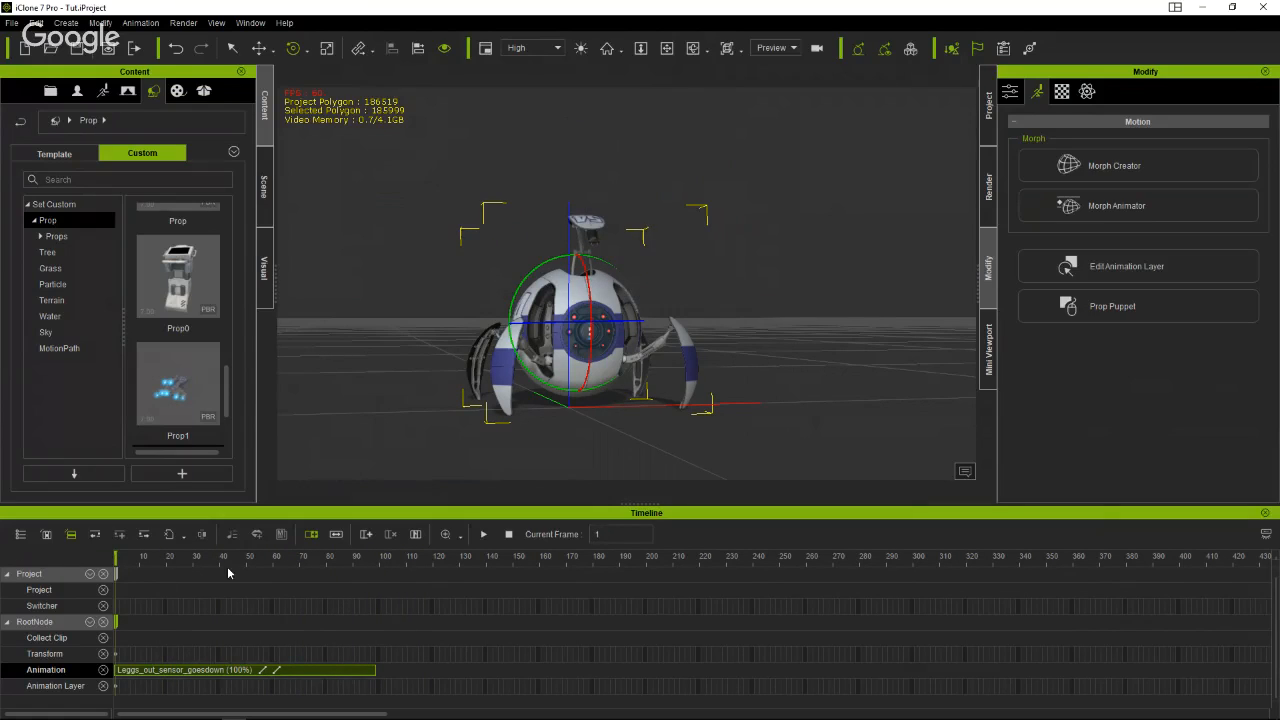
left_click_drag(228, 572, 395, 658)
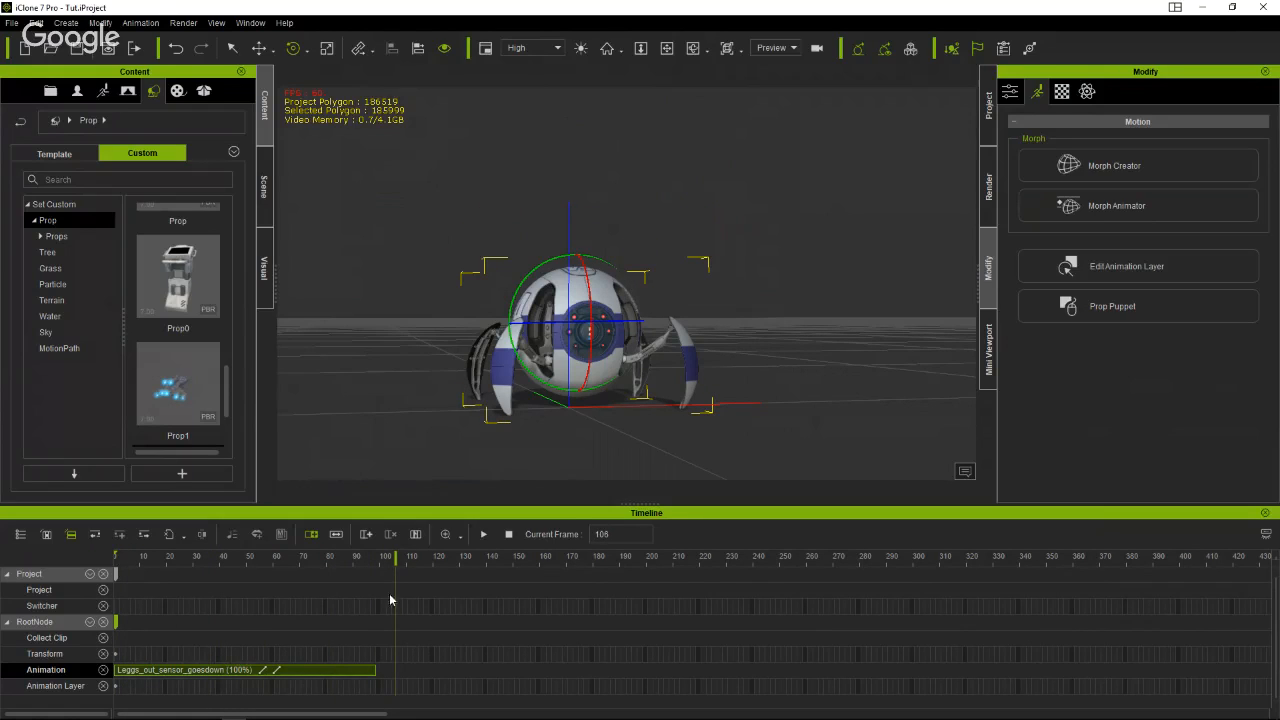
Apply the Lugs_up_sensor_out perform clip at frame 106, and play both clips to check the transition between them.
right_click(591, 337)
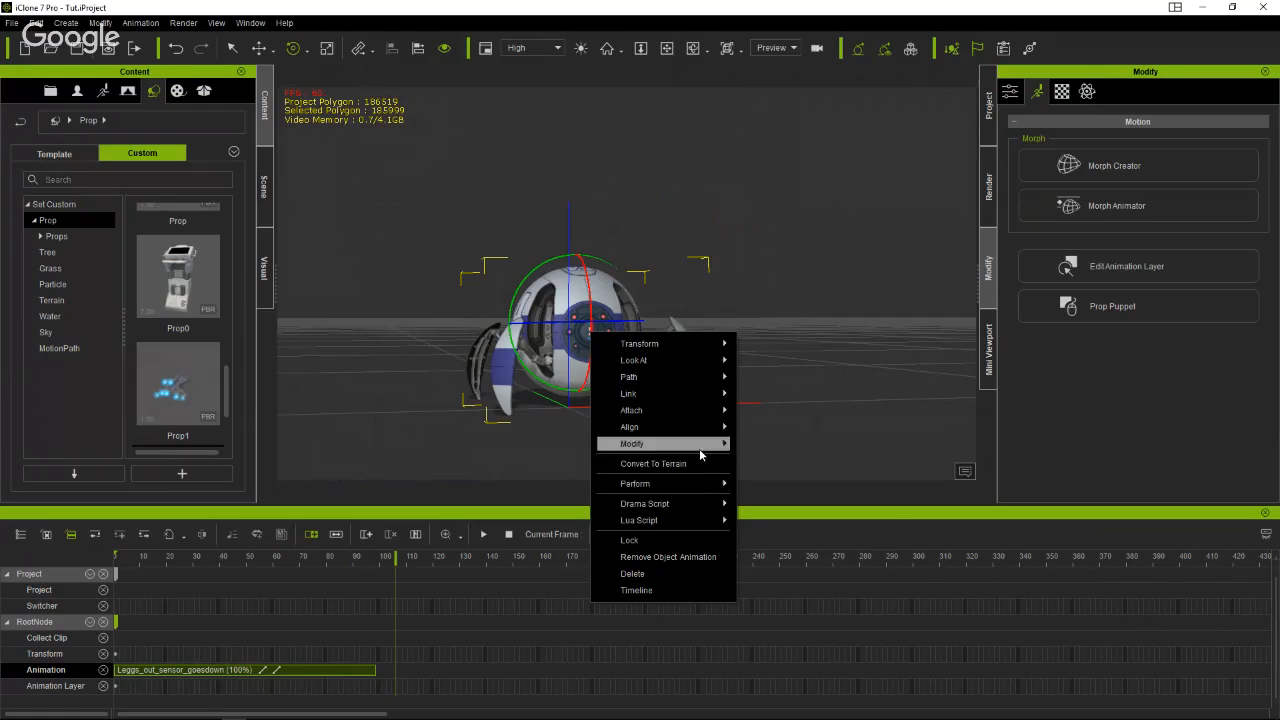
mouse_move(697, 492)
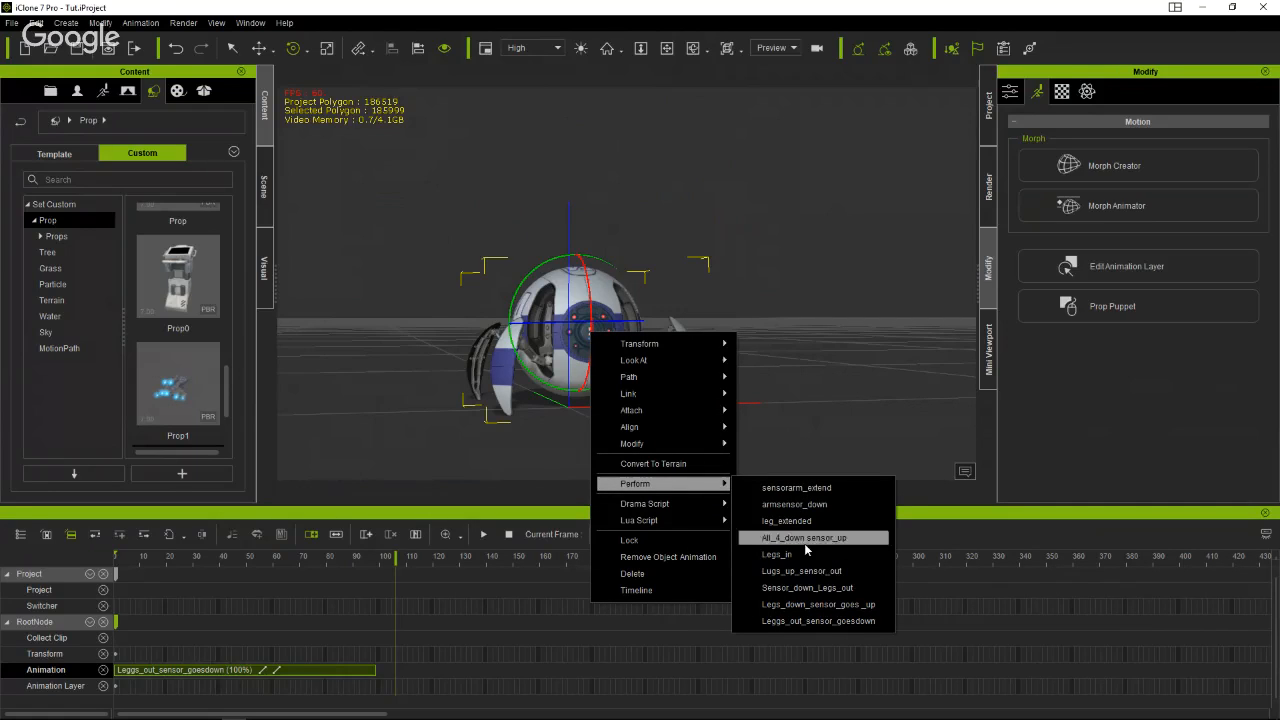
left_click(804, 571)
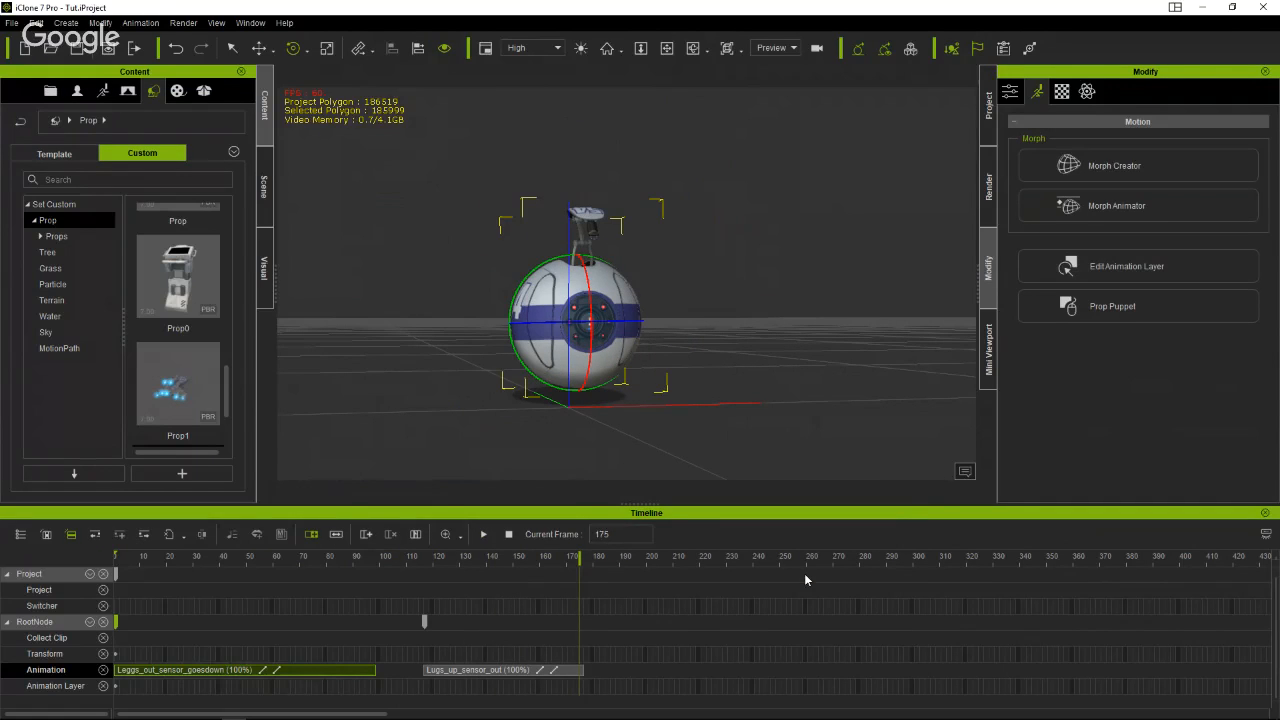
left_click_drag(580, 558, 187, 558)
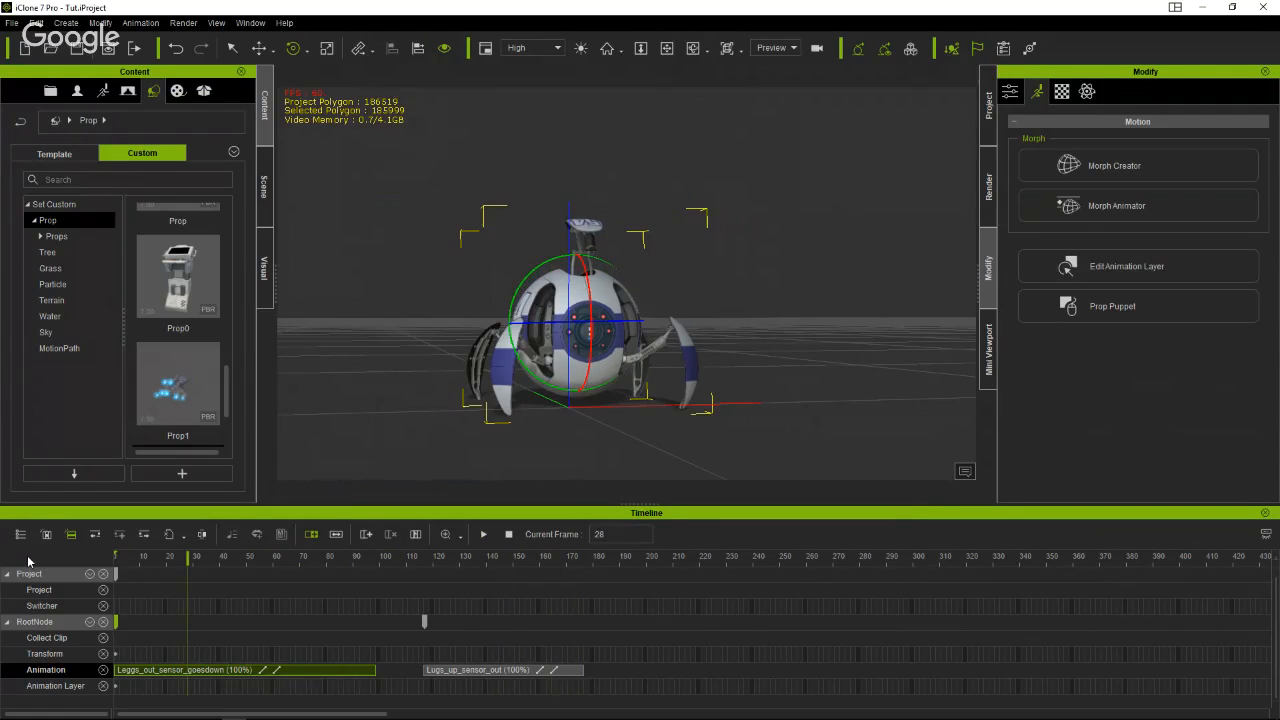
left_click(483, 534)
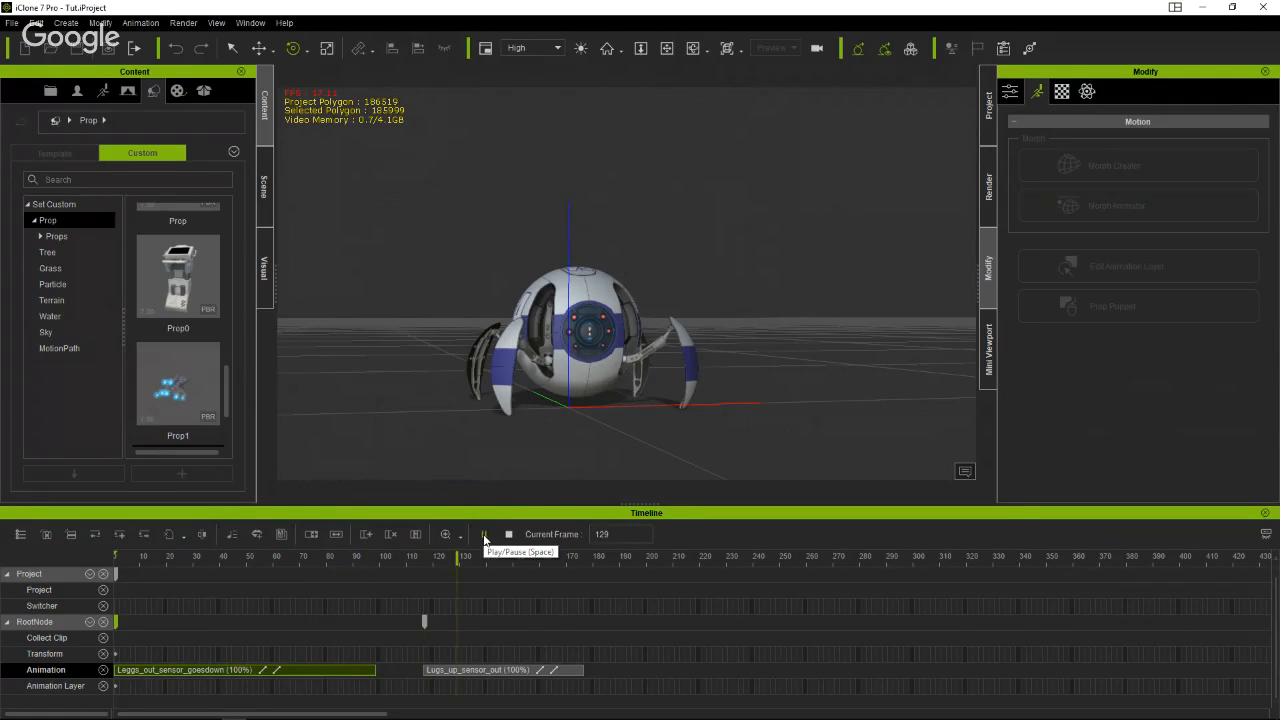
left_click(484, 535)
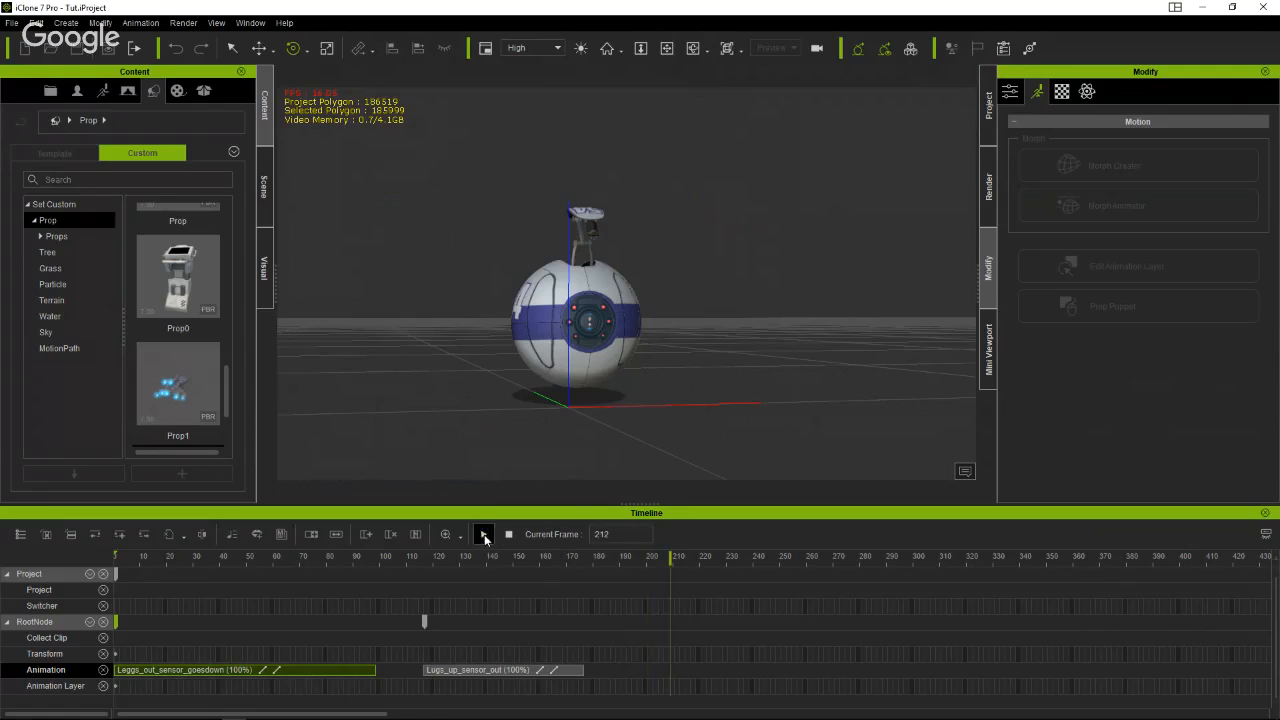
Delete the Lugs_up_sensor_out clip from the Animation track.
left_click(516, 667)
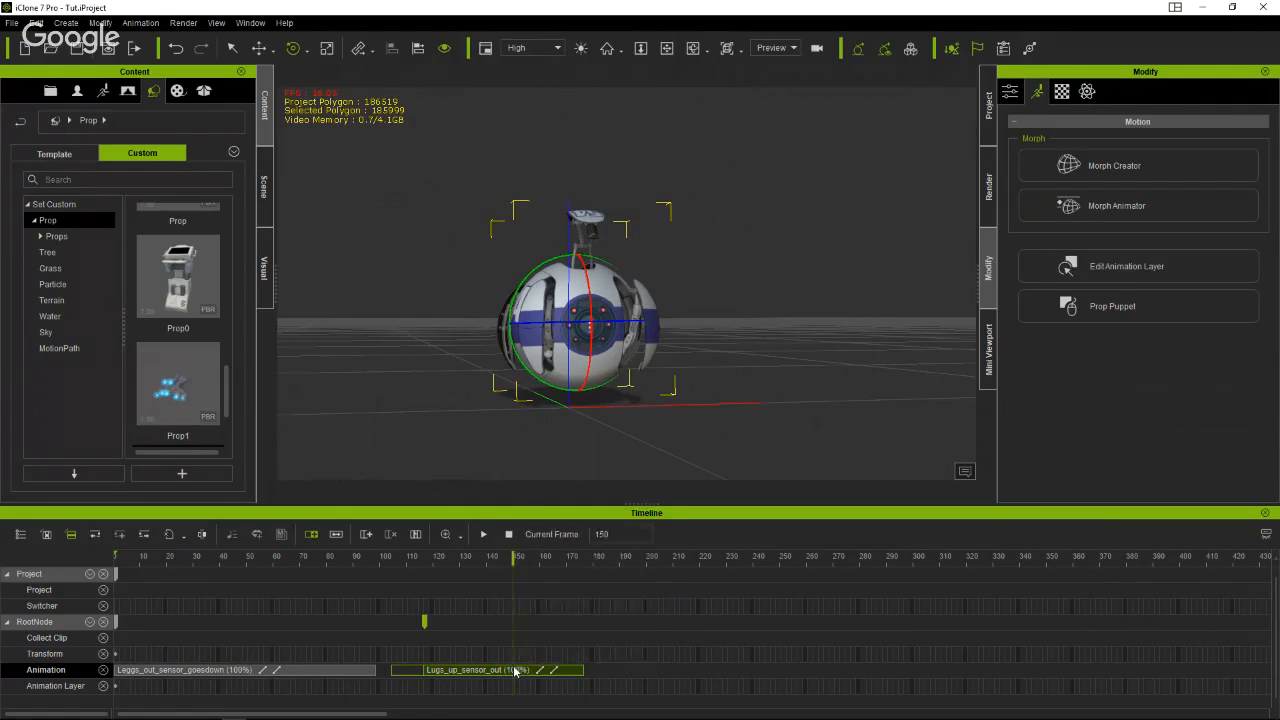
right_click(514, 670)
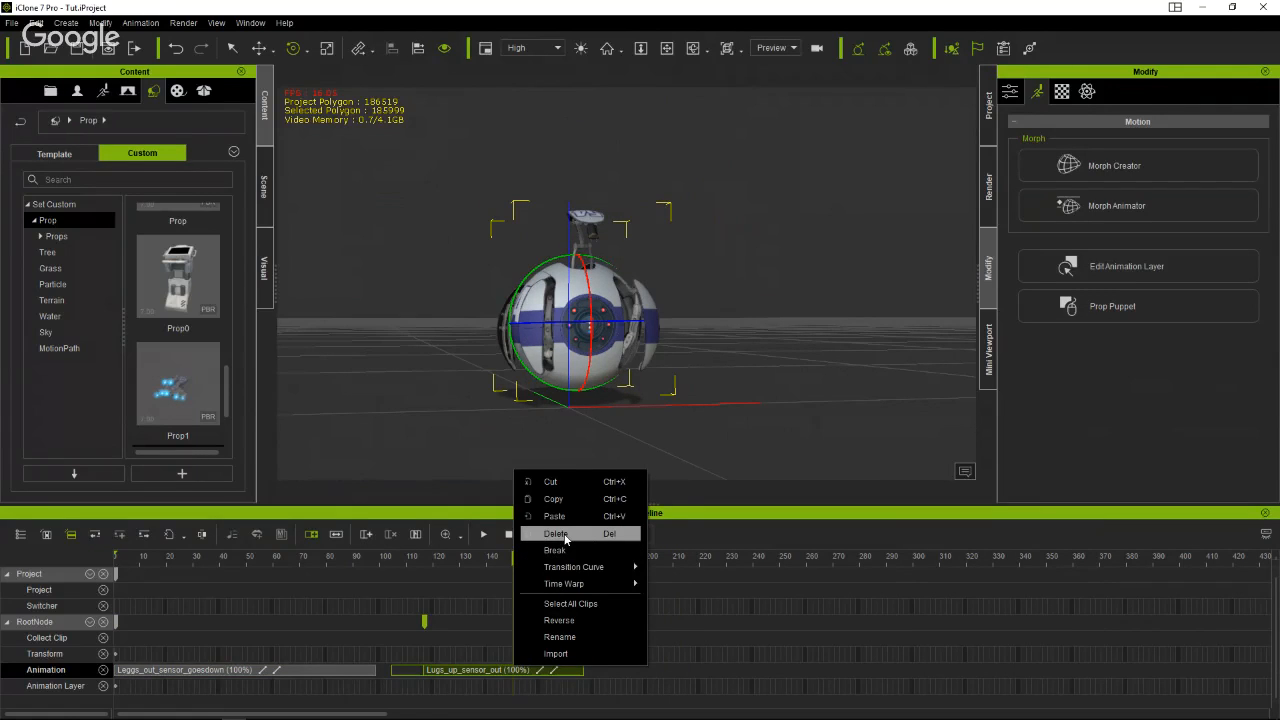
left_click(556, 534)
Apply the armsensor_down perform clip at frame 150, and scrub through the gap before it to check the blend.
right_click(563, 338)
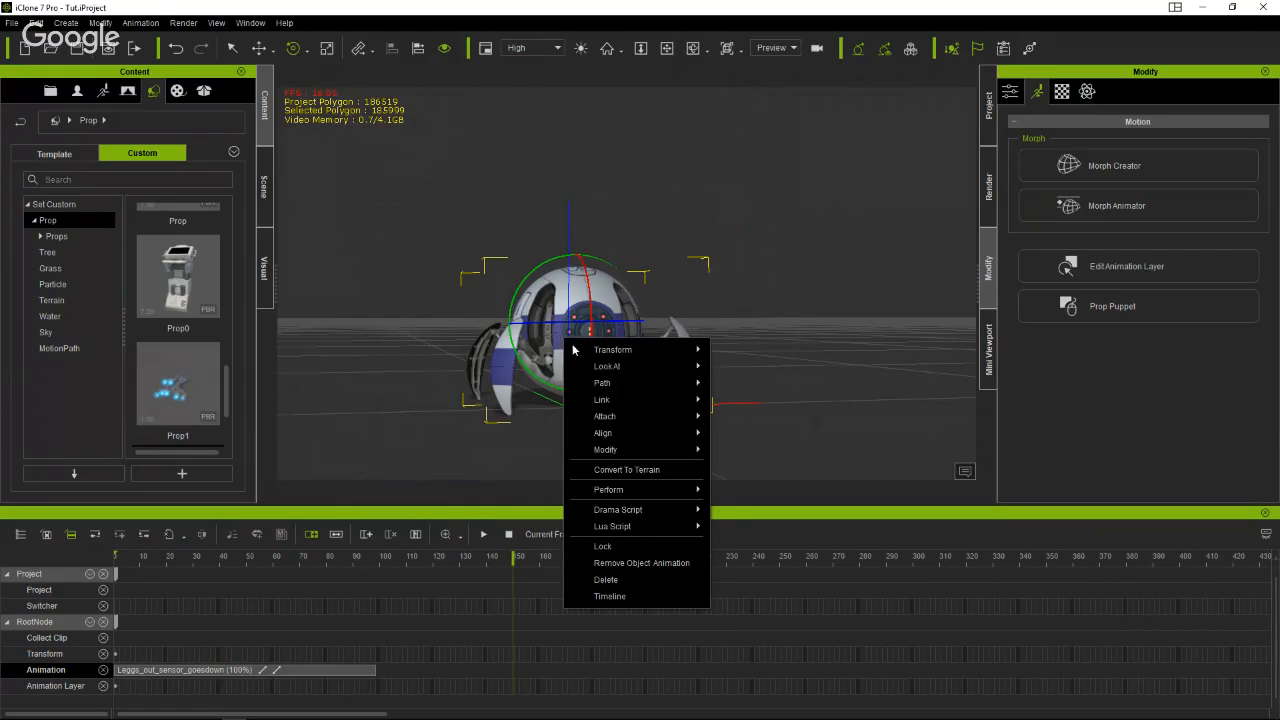
mouse_move(661, 498)
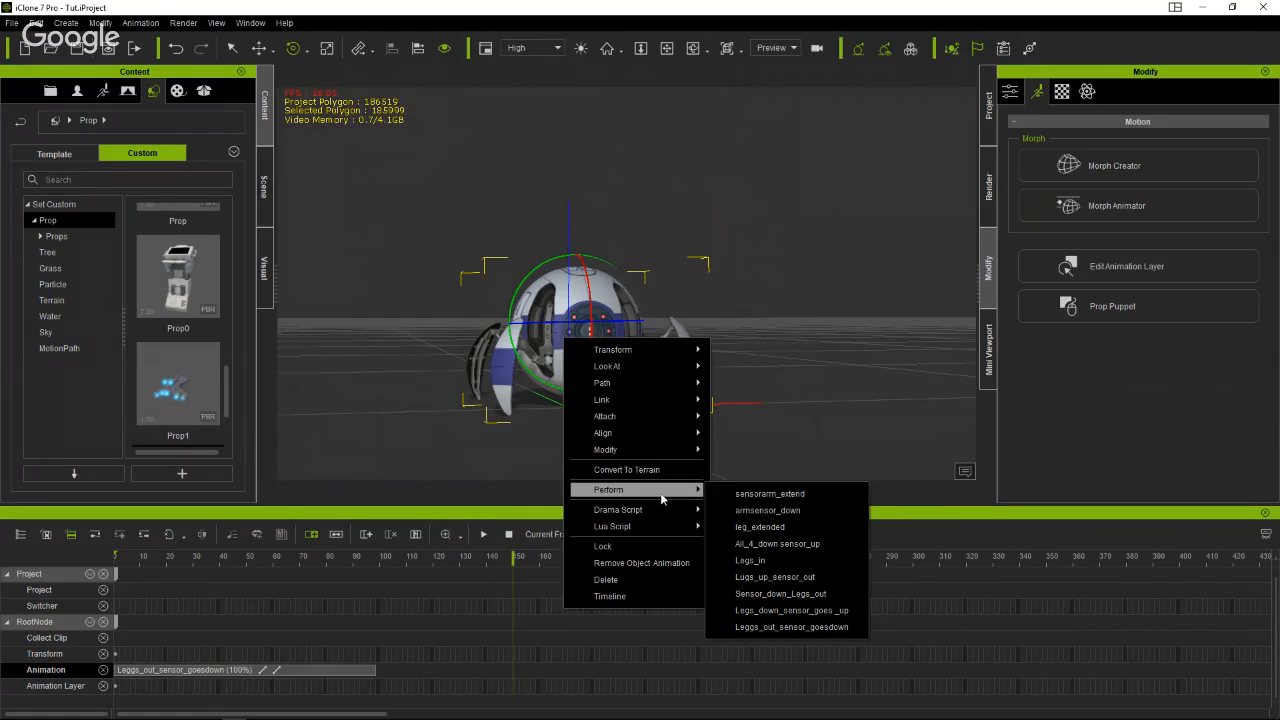
left_click(808, 511)
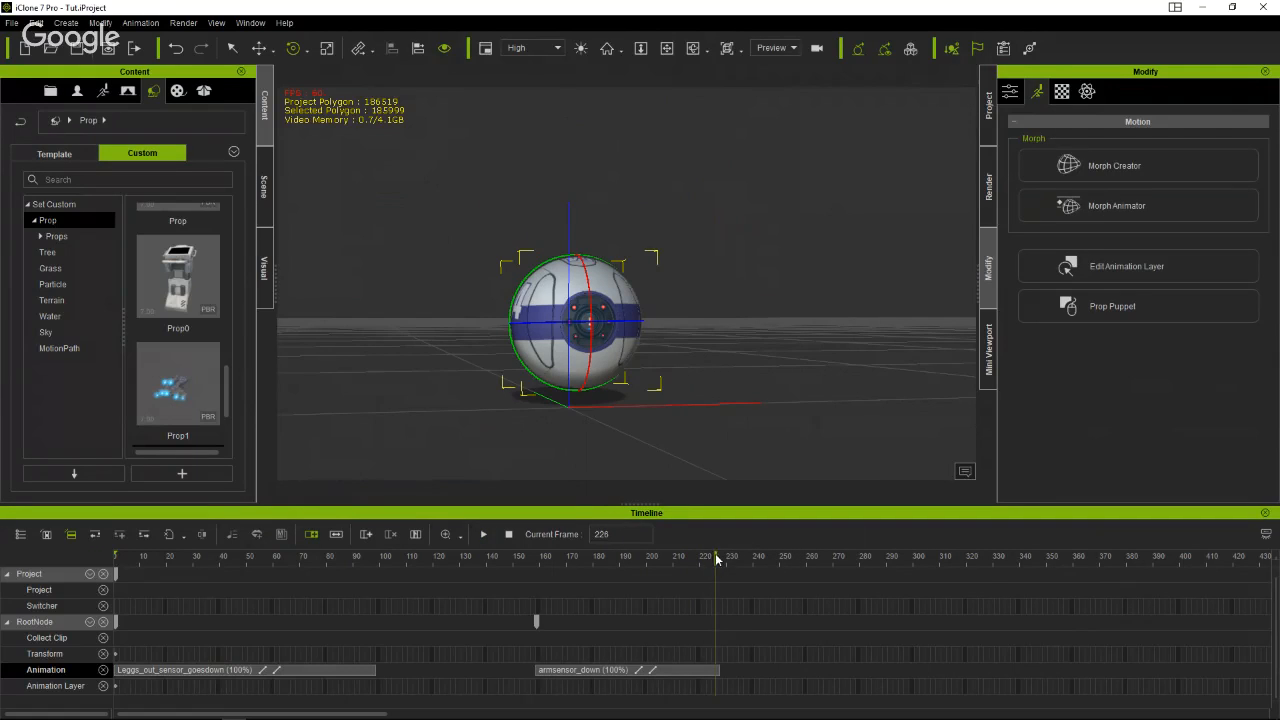
left_click(466, 556)
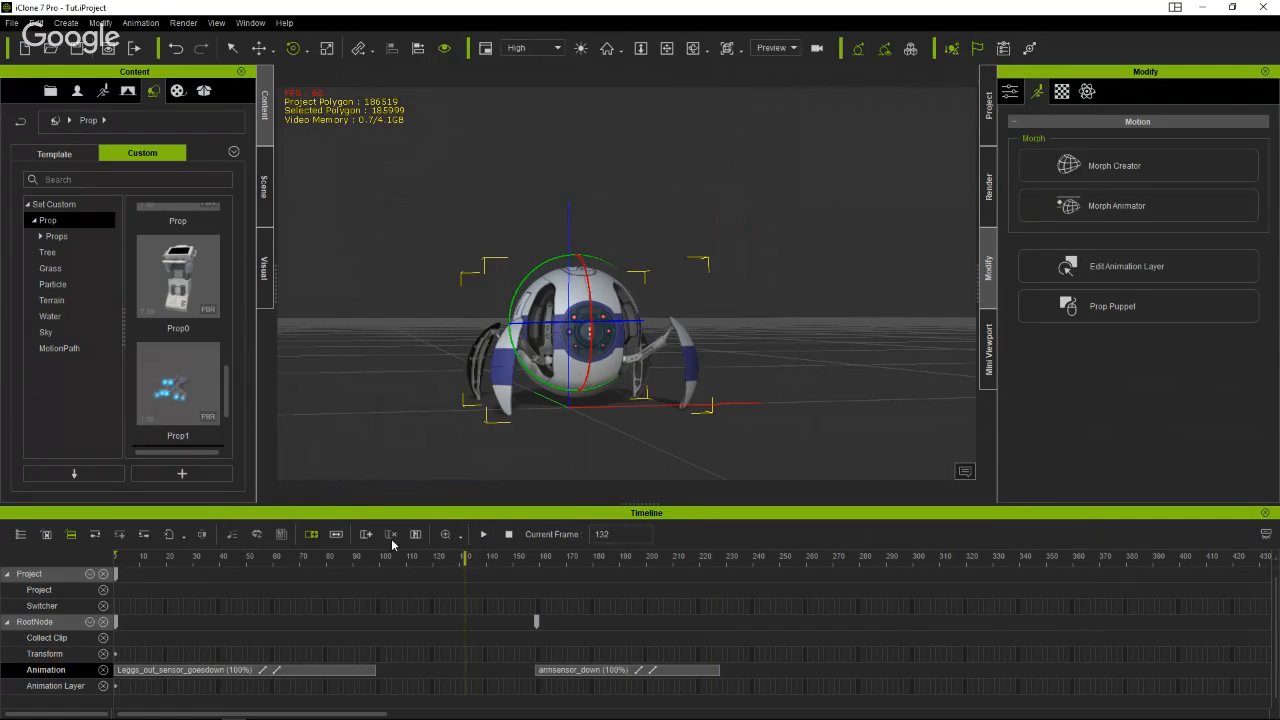
left_click_drag(392, 541, 511, 590)
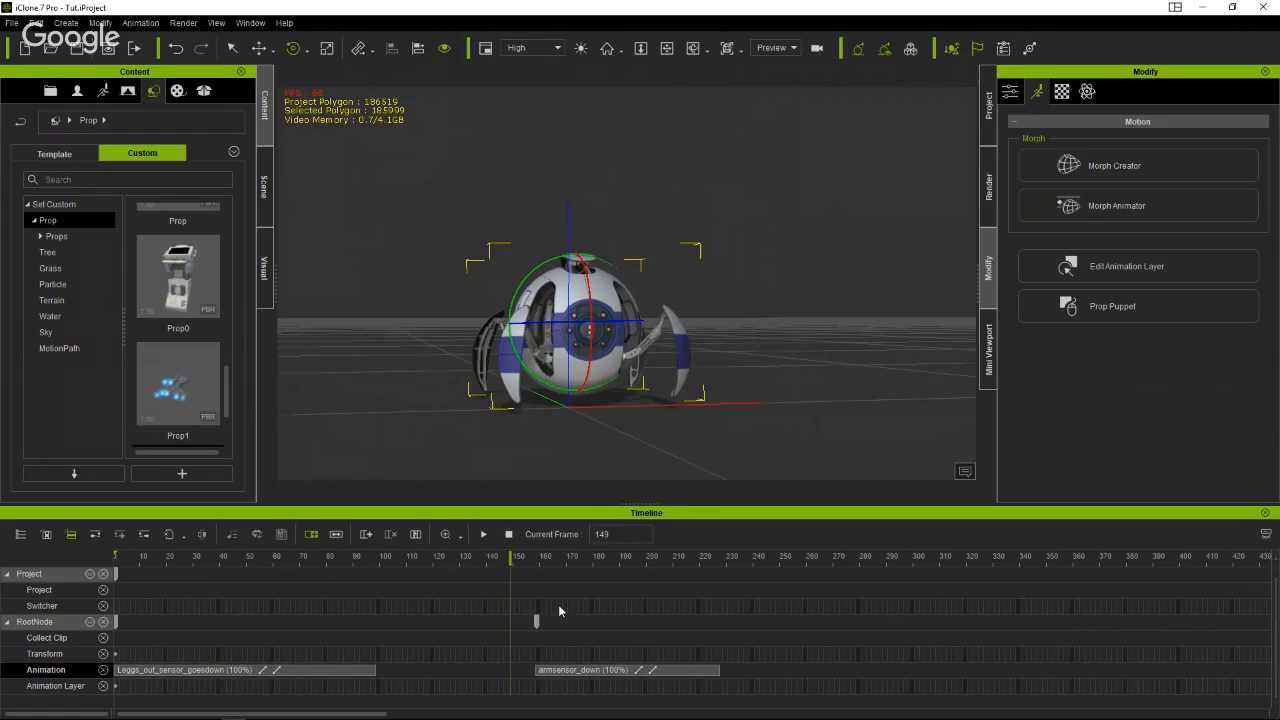
Delete the armsensor_down clip from the Animation track.
left_click(588, 669)
right_click(588, 668)
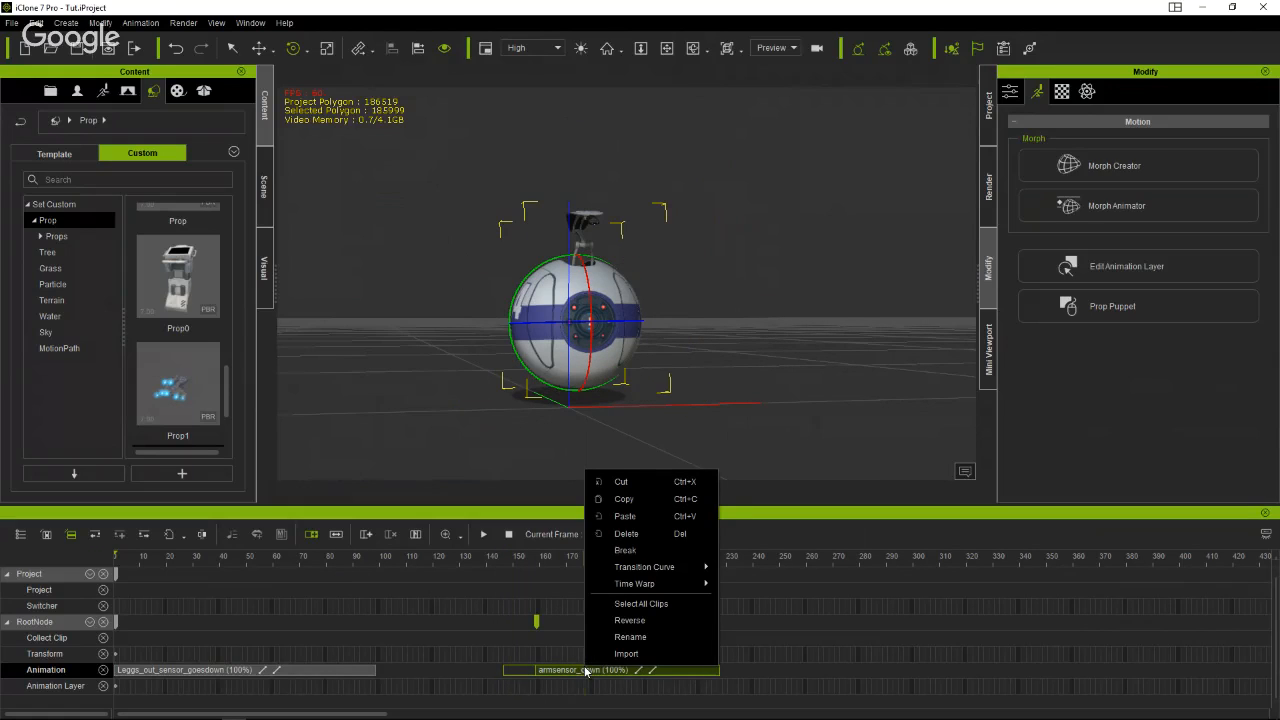
left_click(626, 533)
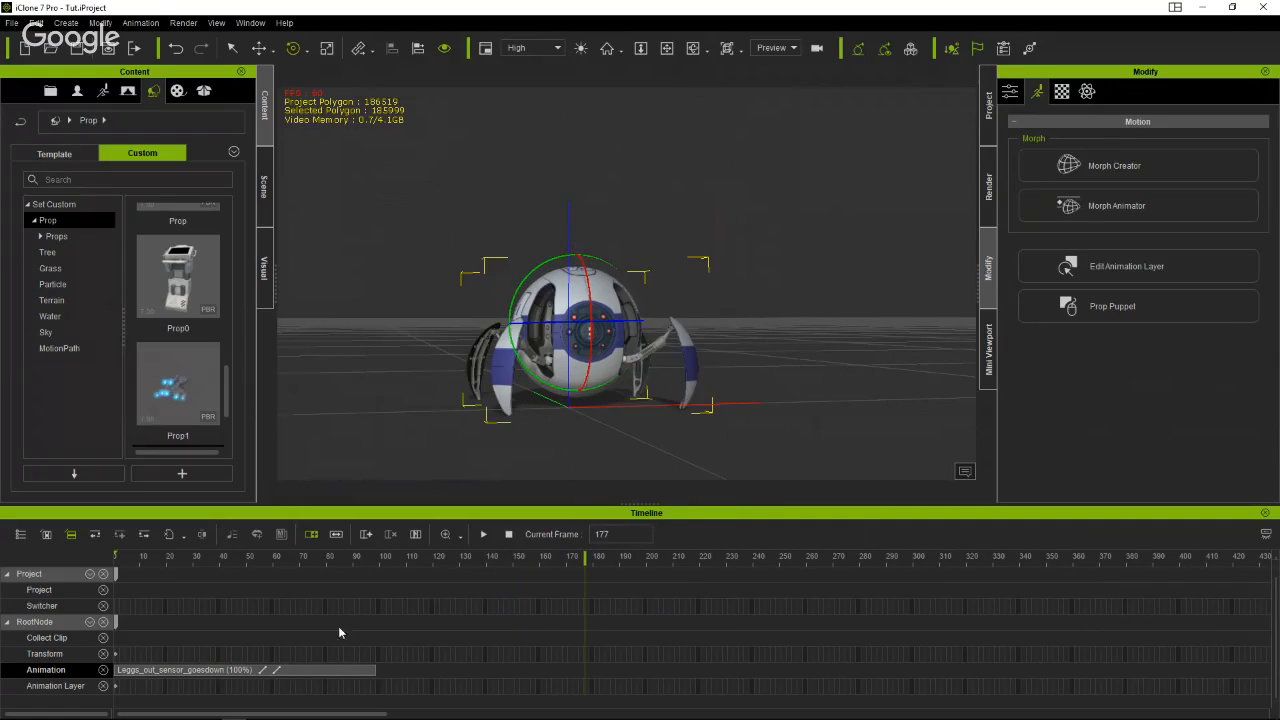
Scrub through the later part of the Leggs_out_sensor_goesdown clip to check the sensor's retraction.
left_click(293, 582)
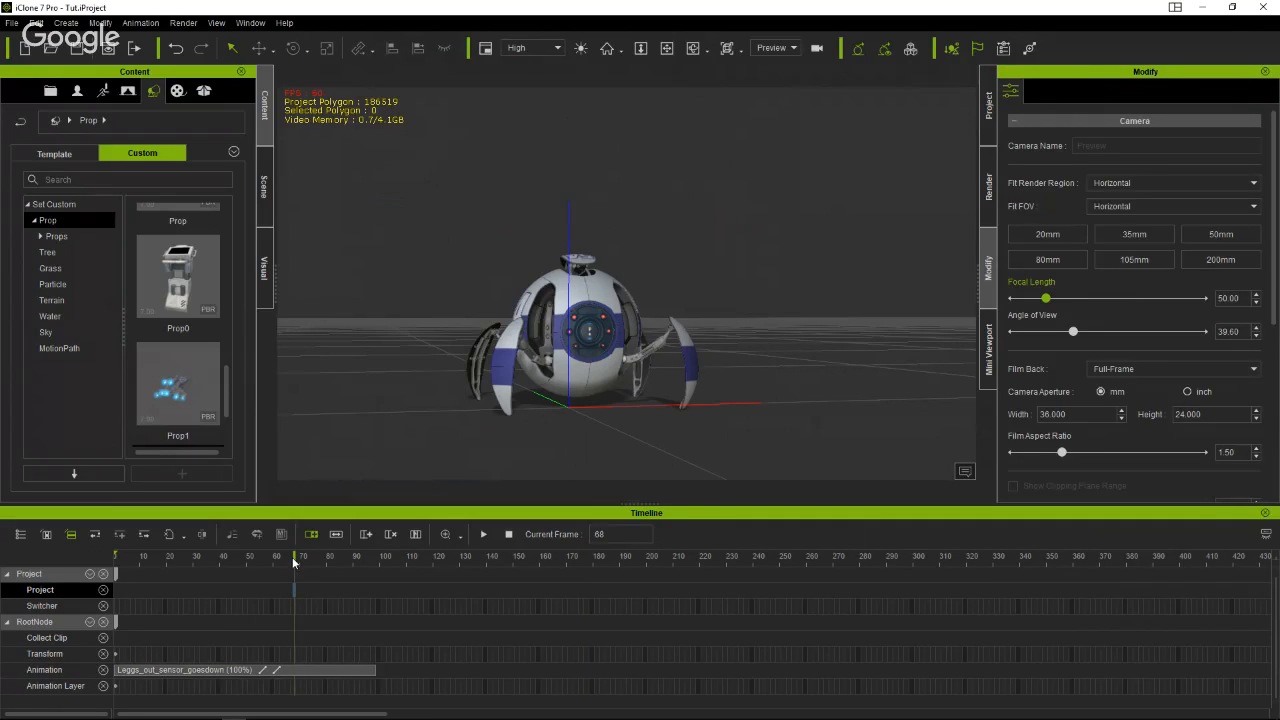
left_click_drag(260, 557, 318, 636)
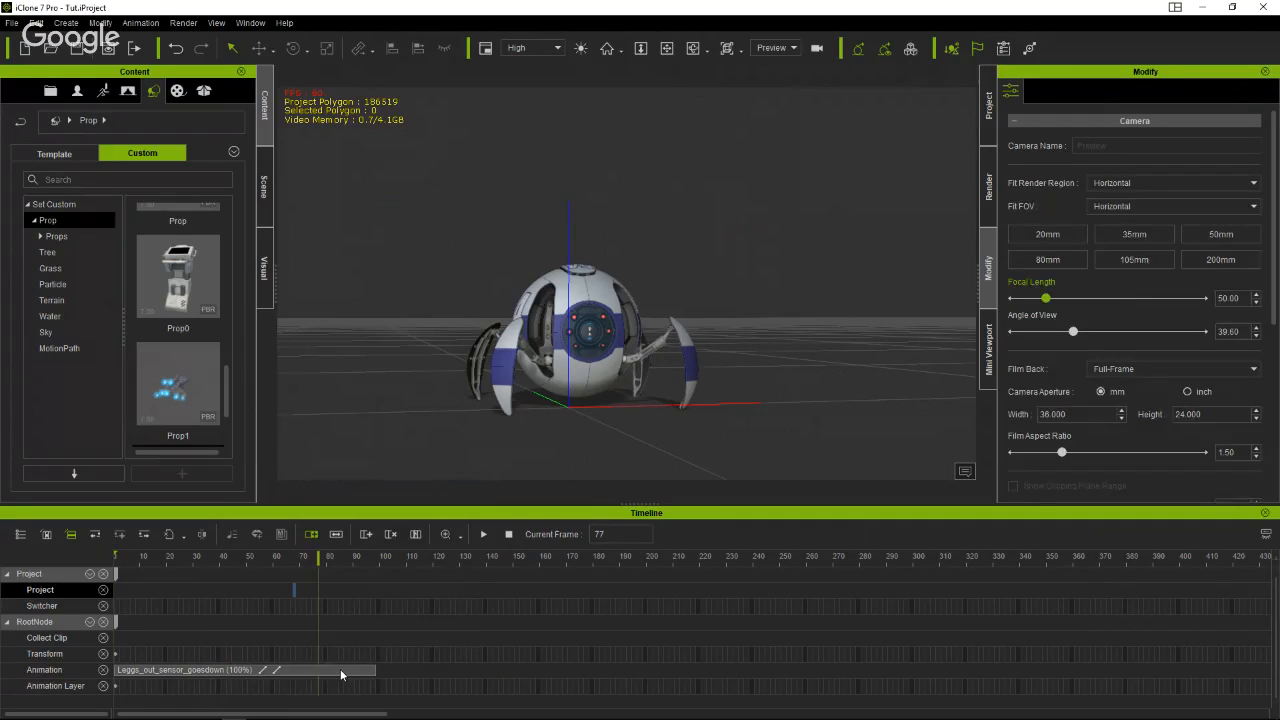
right_click(340, 669)
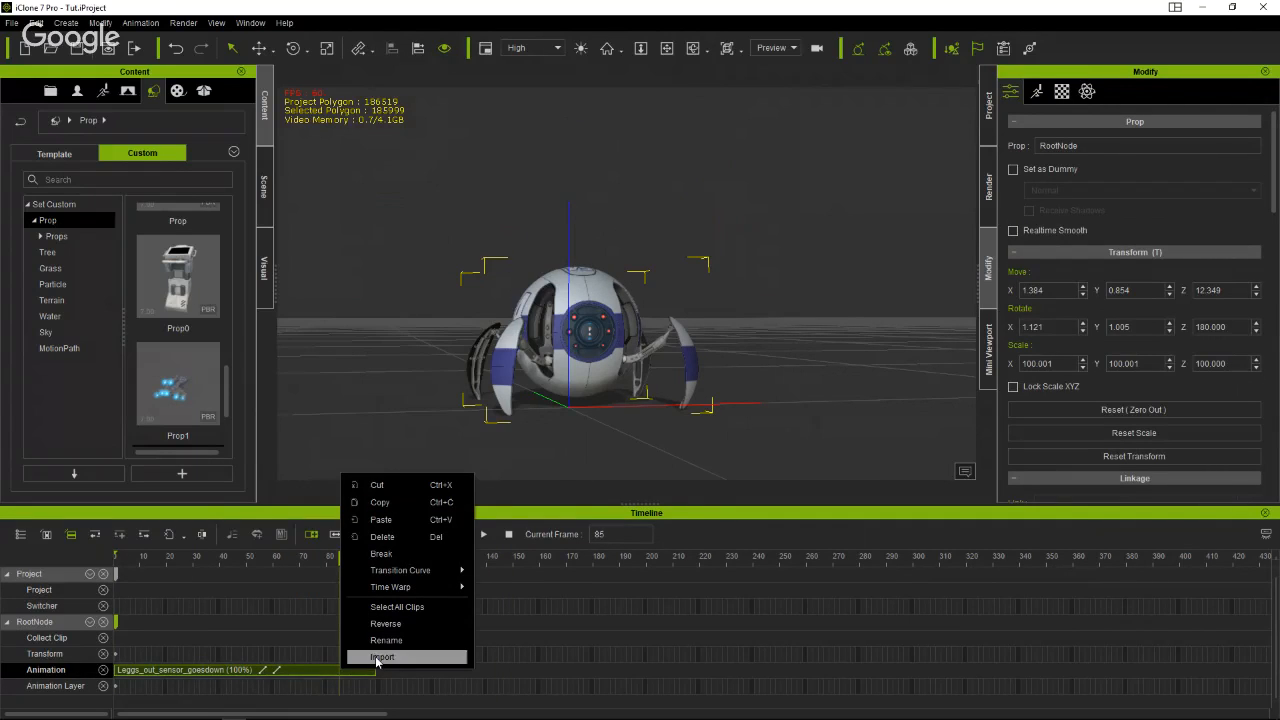
left_click(382, 657)
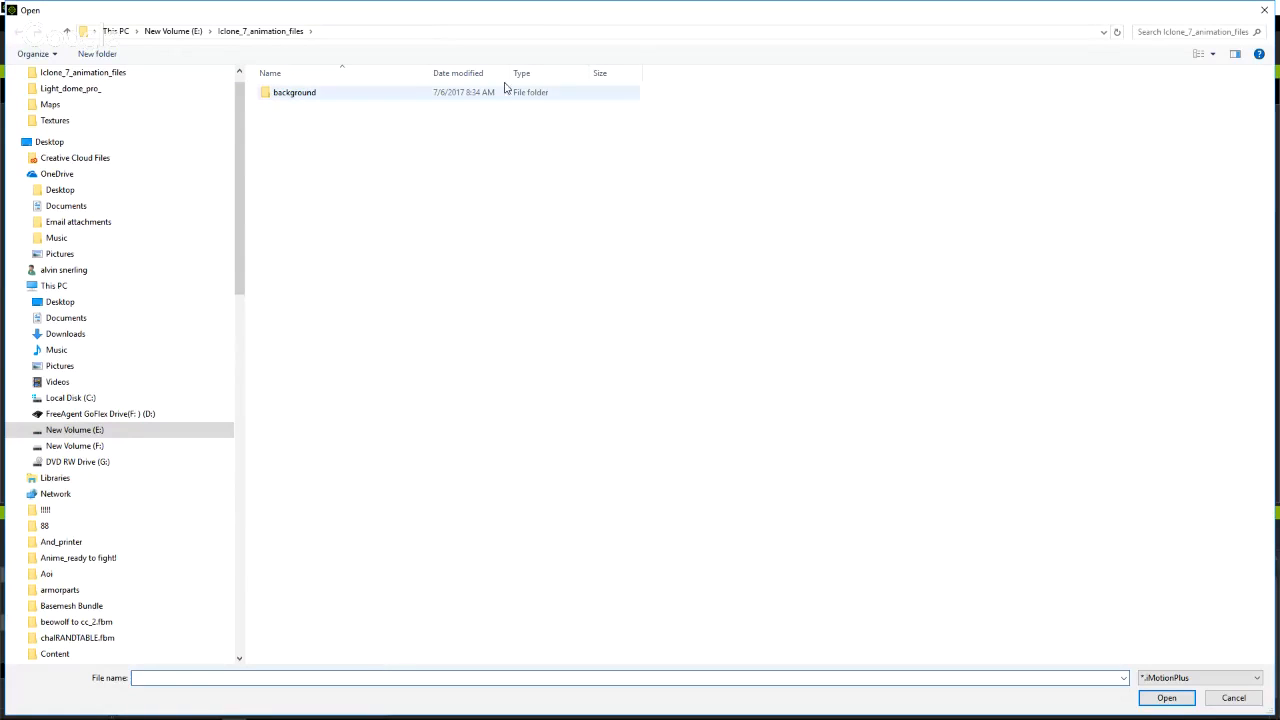
left_click(1262, 10)
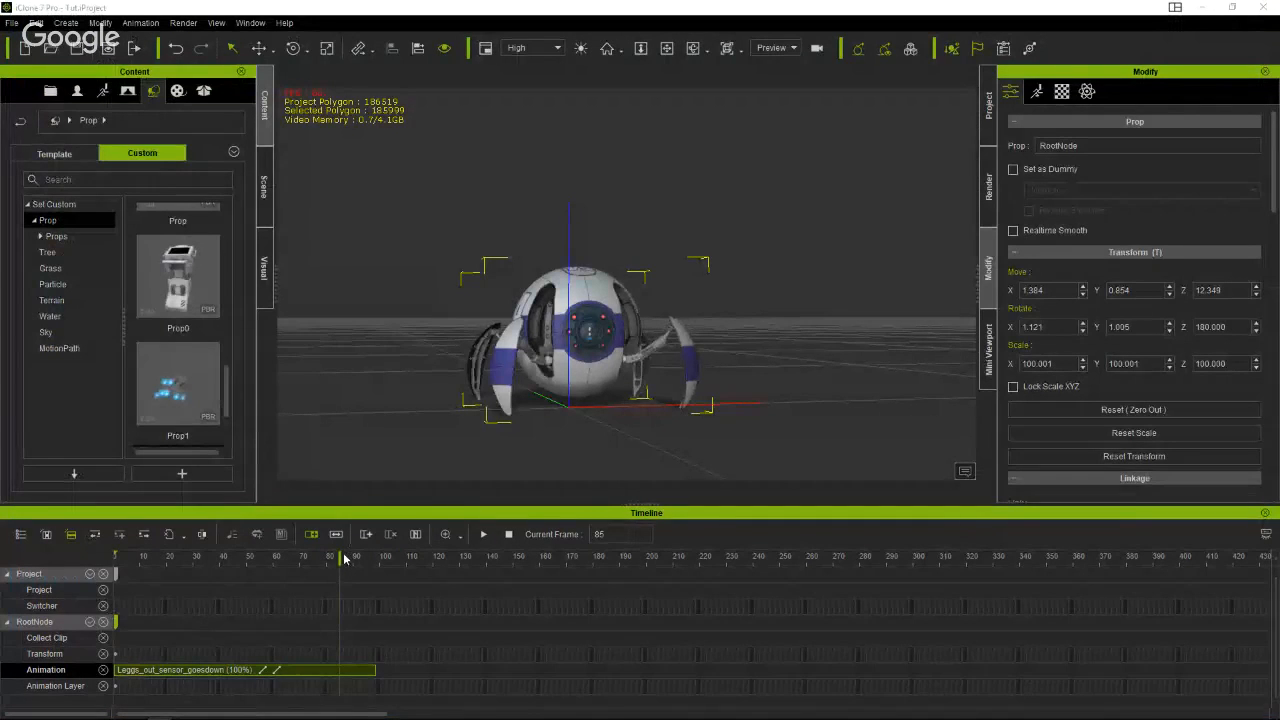
Scrub past the end of the Leggs_out_sensor_goesdown clip and delete the clip from the Animation track.
left_click_drag(343, 558, 605, 637)
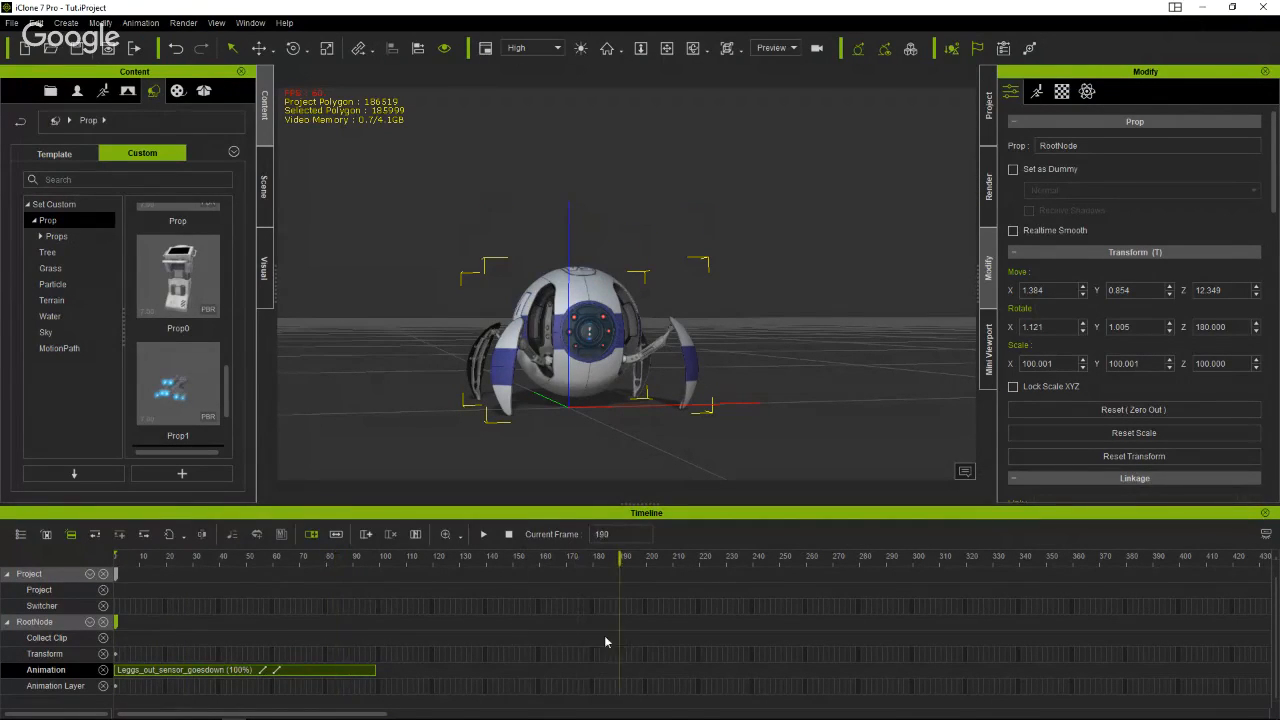
left_click_drag(470, 661, 297, 672)
right_click(297, 672)
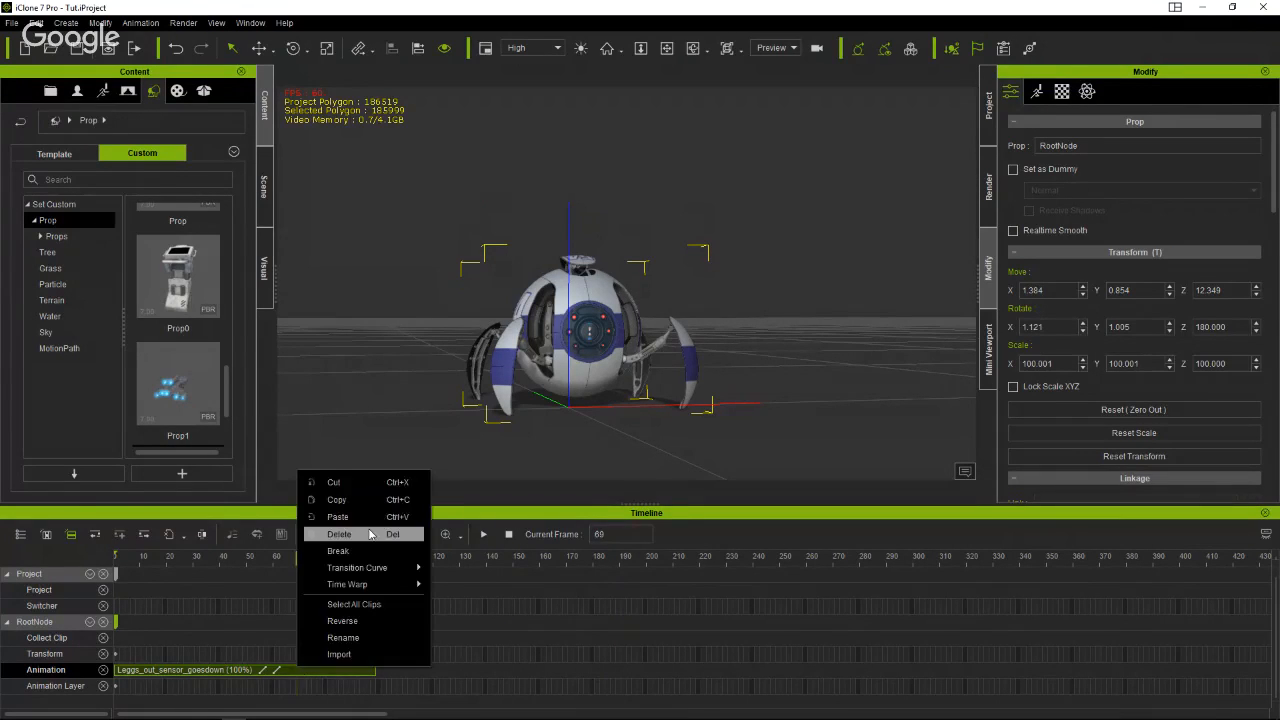
left_click(345, 451)
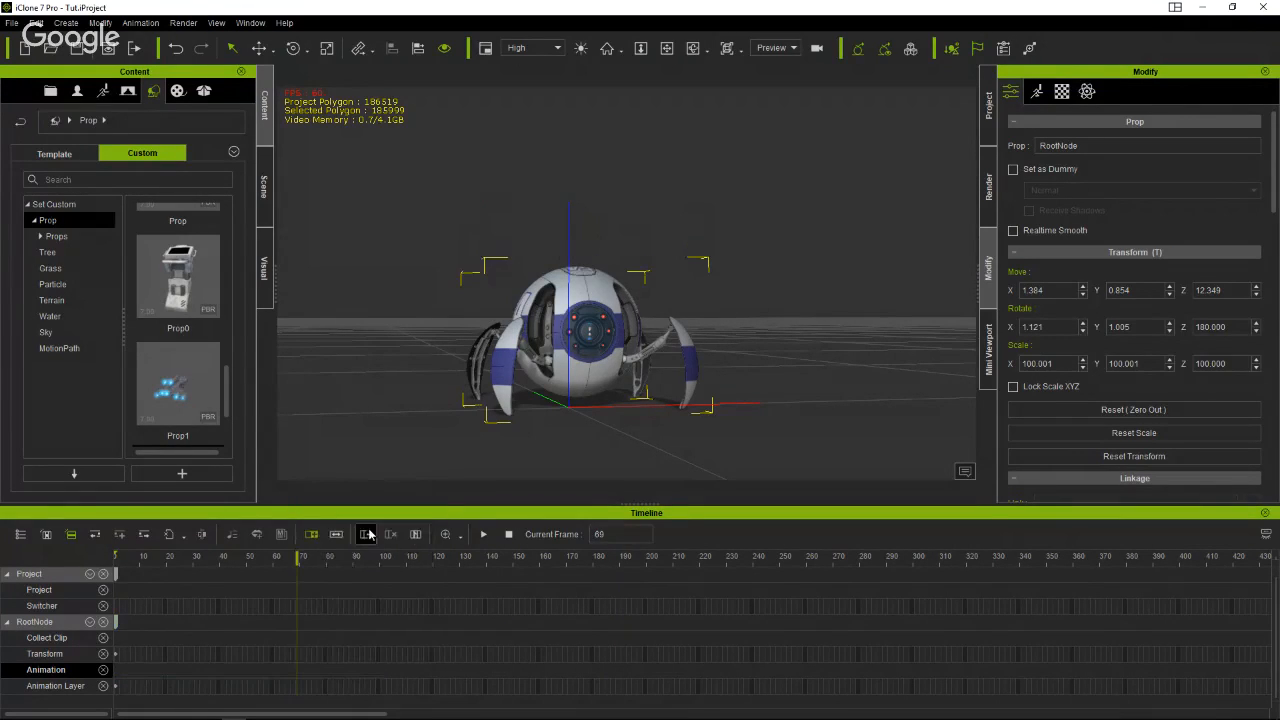
Delete the robot's Animation Layer key and Transform key at frame 1.
left_click(120, 686)
right_click(120, 685)
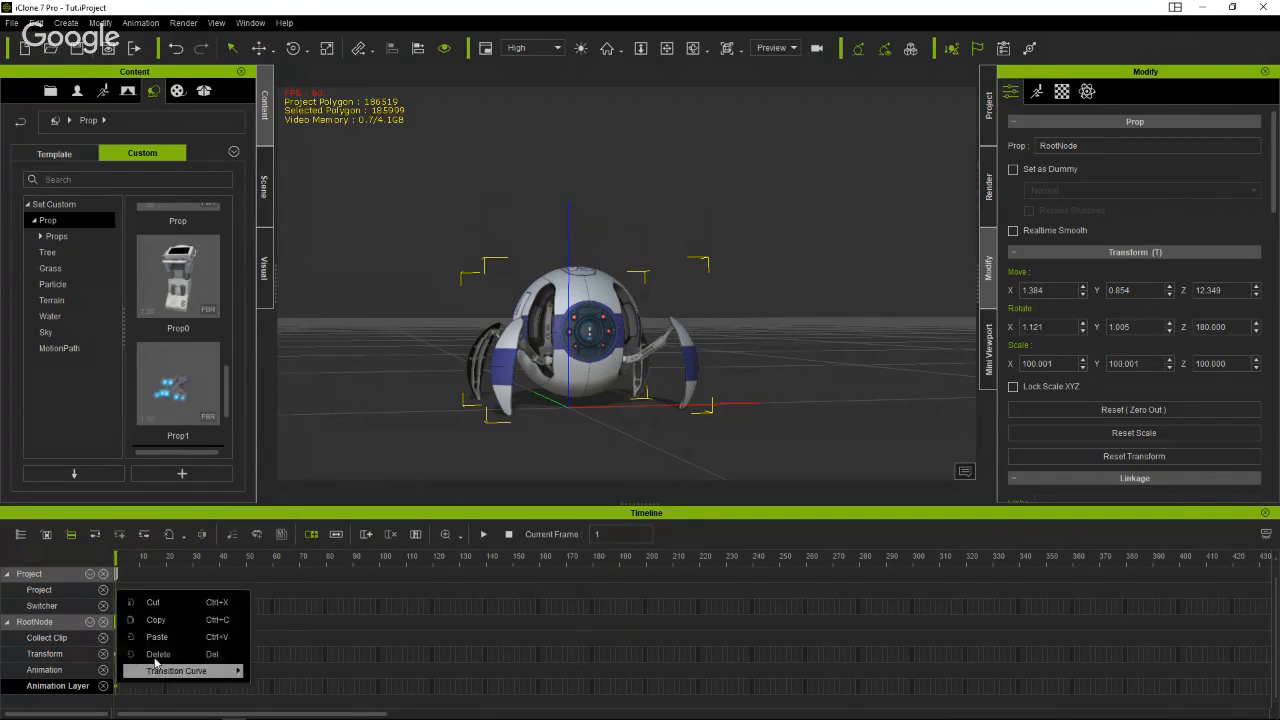
left_click(158, 656)
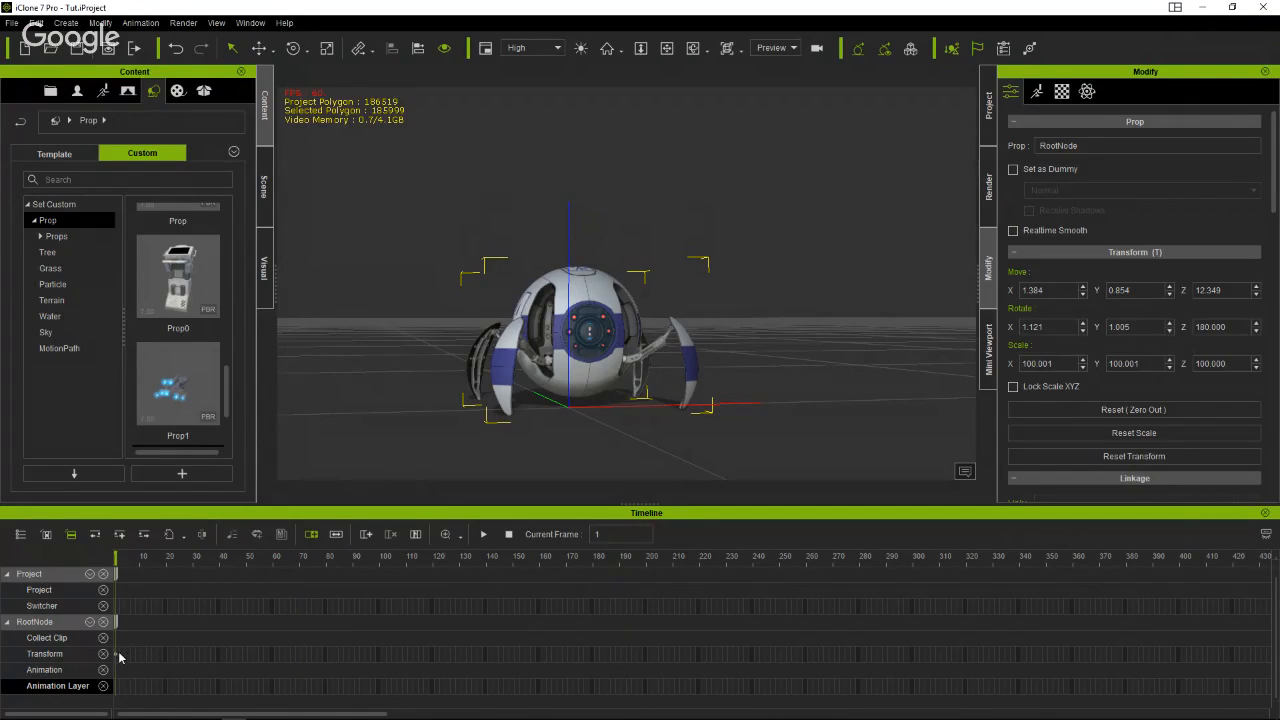
left_click(118, 655)
right_click(118, 655)
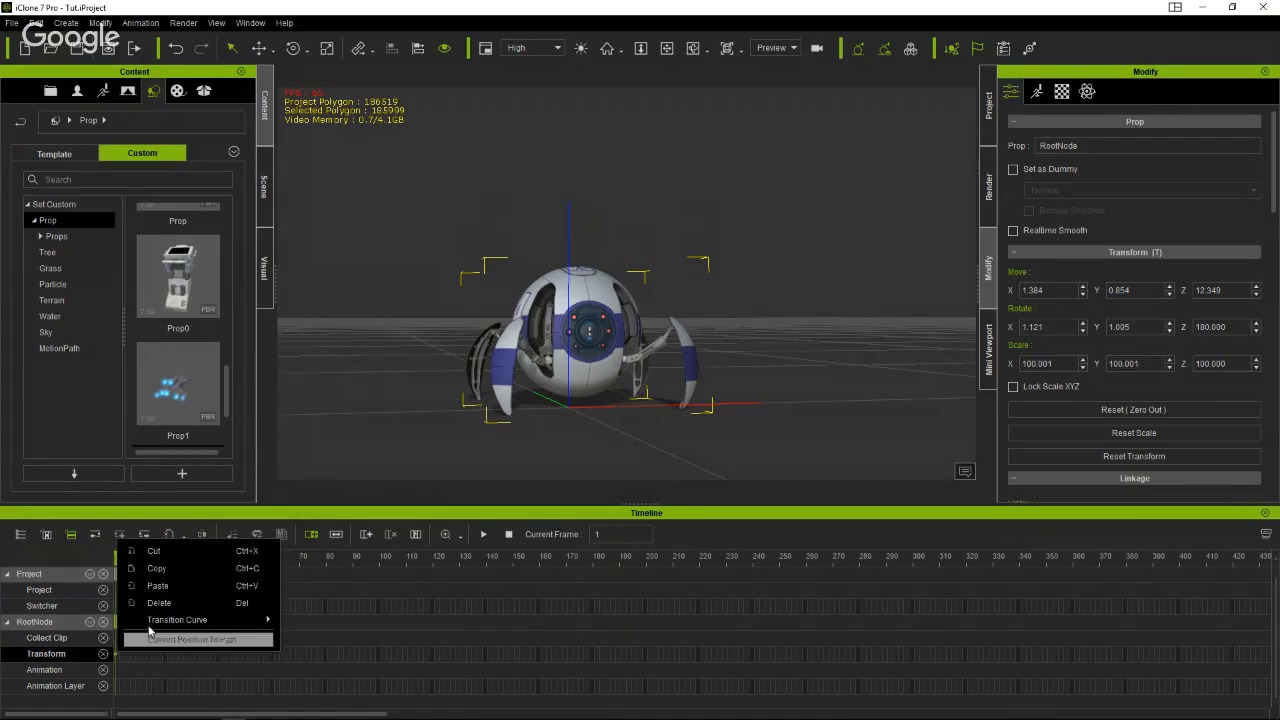
left_click(157, 604)
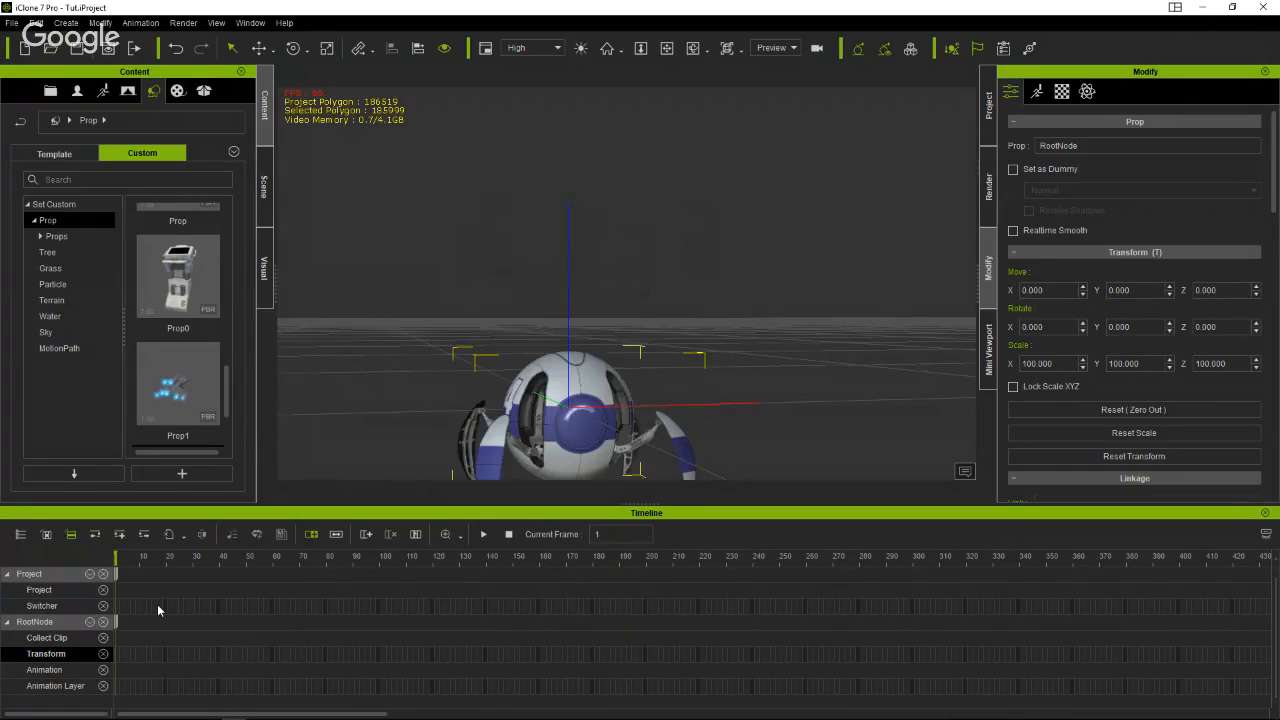
left_click(116, 624)
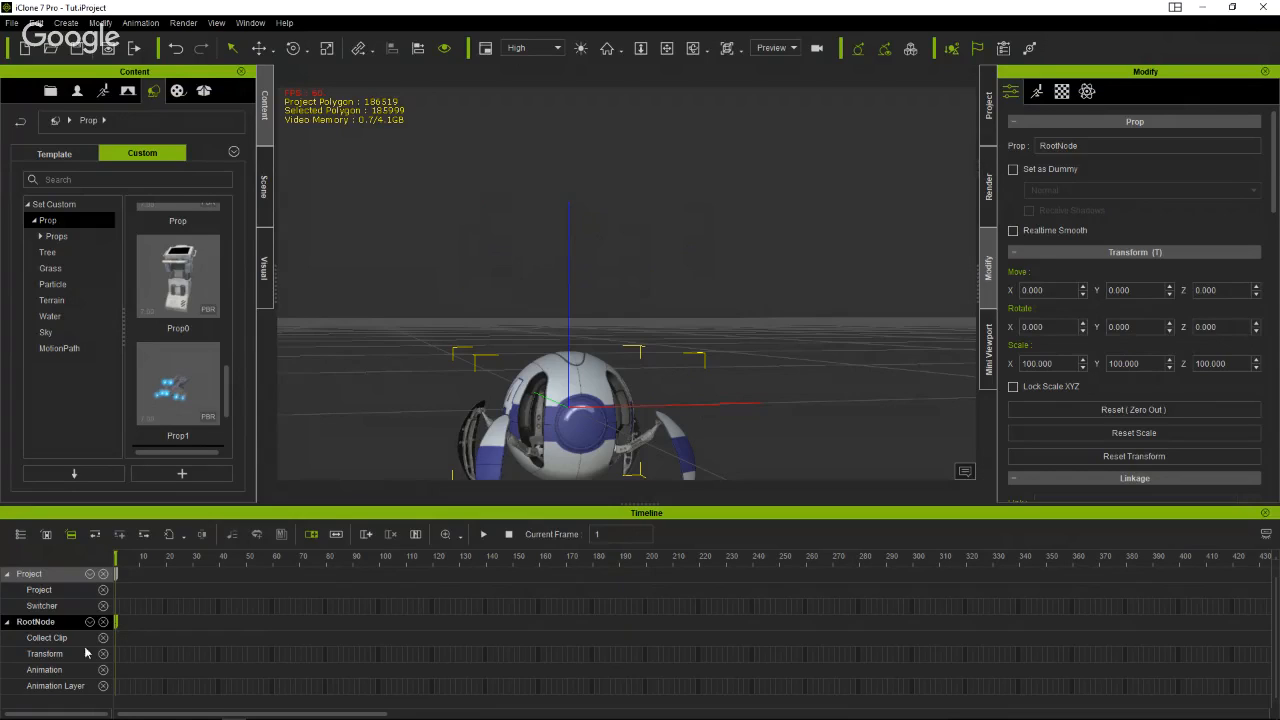
left_click(91, 622)
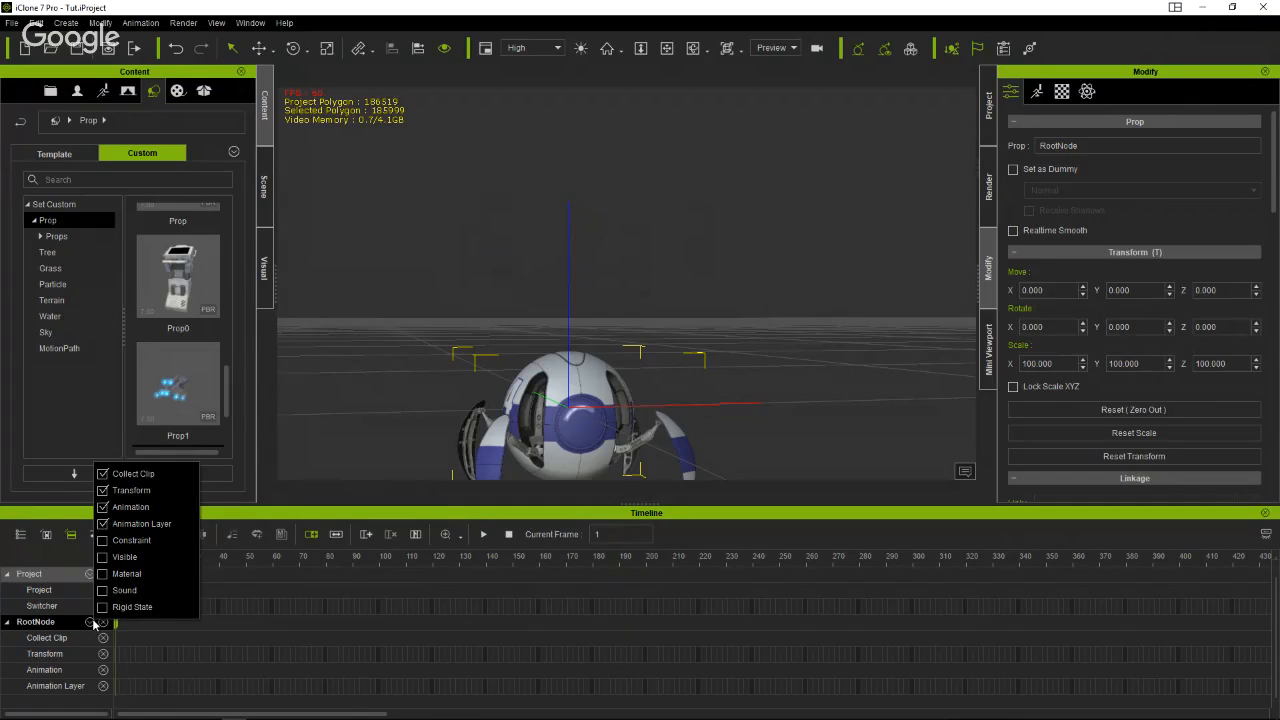
left_click(366, 356)
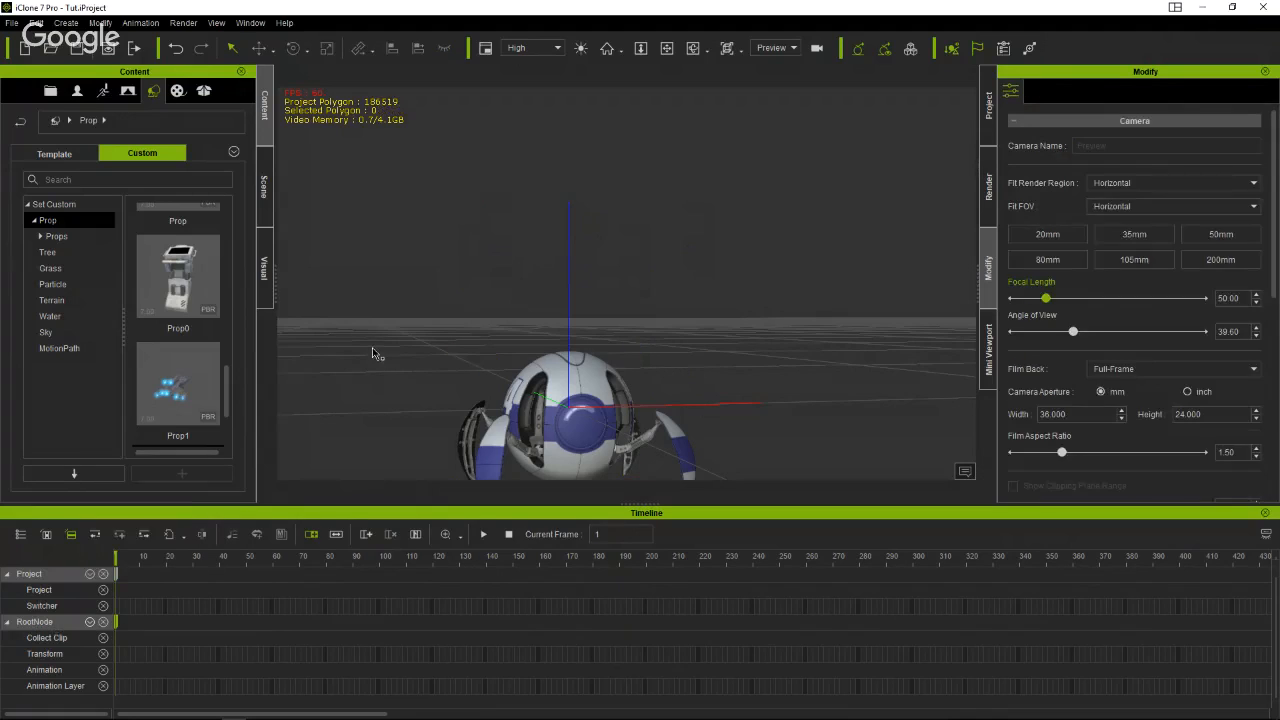
Try the armsensor_down Perform clip on the robot from frame 1.
left_click(593, 428)
right_click(594, 424)
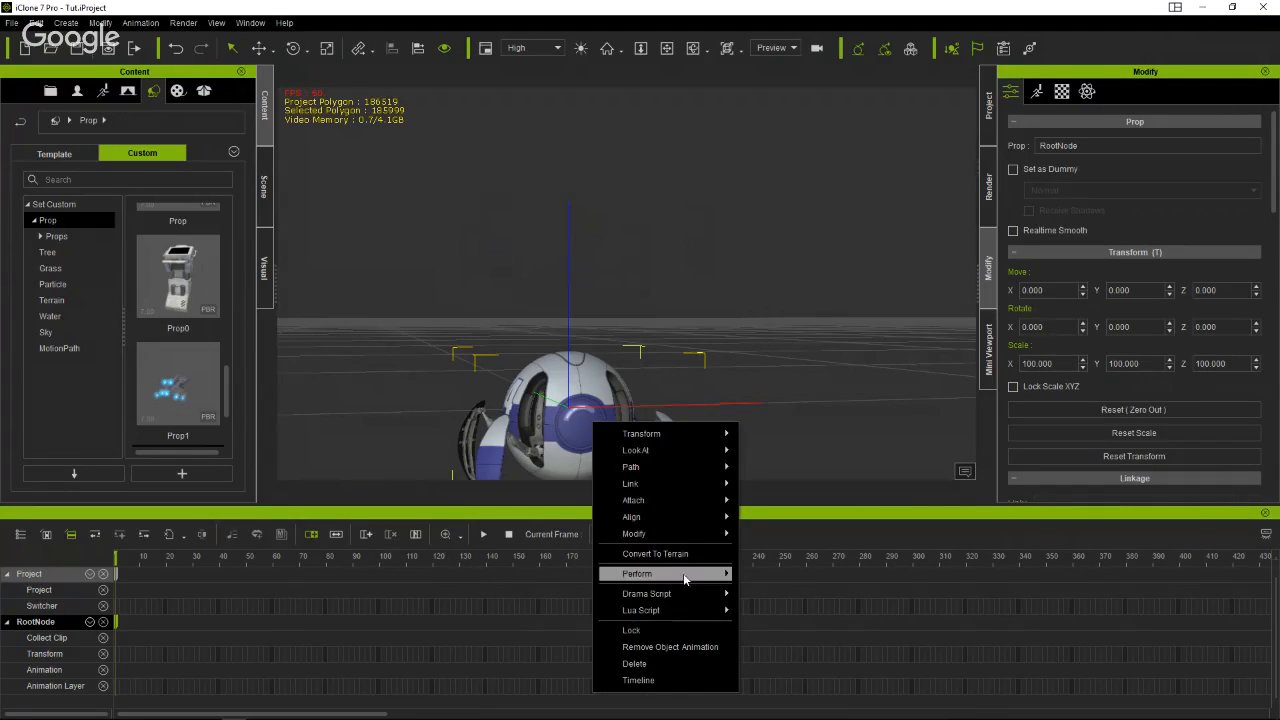
mouse_move(686, 574)
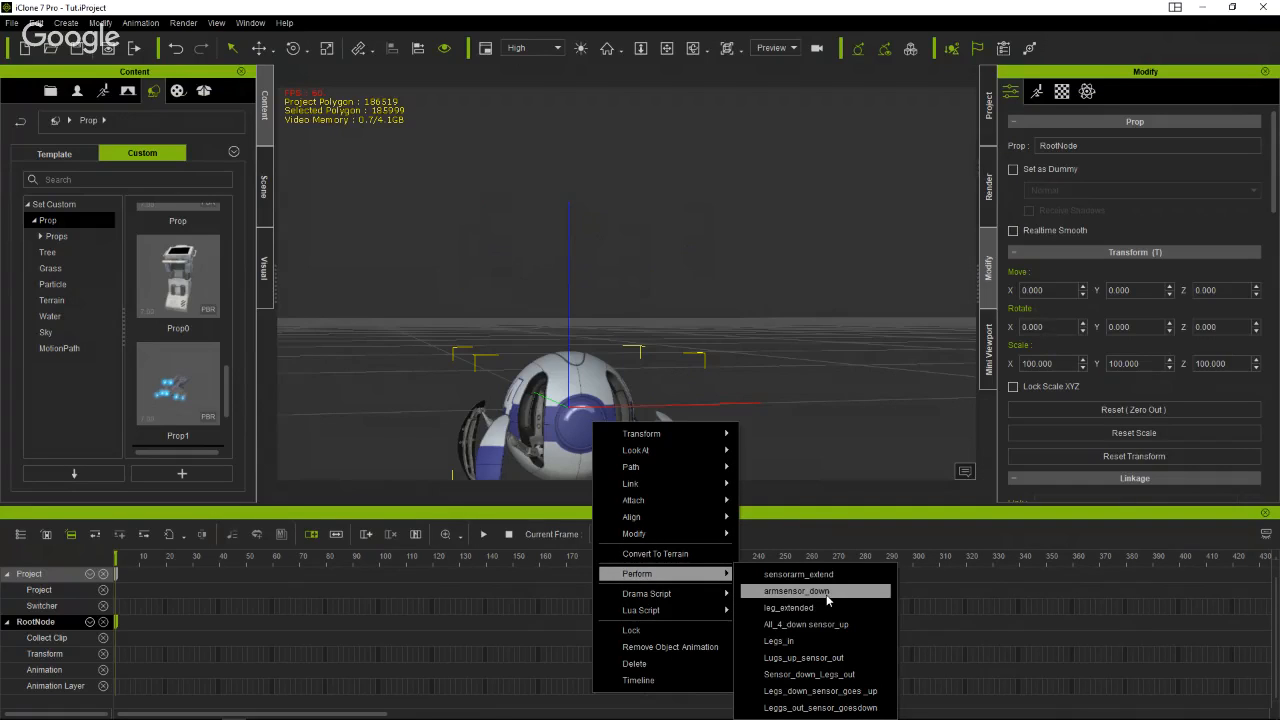
left_click(827, 597)
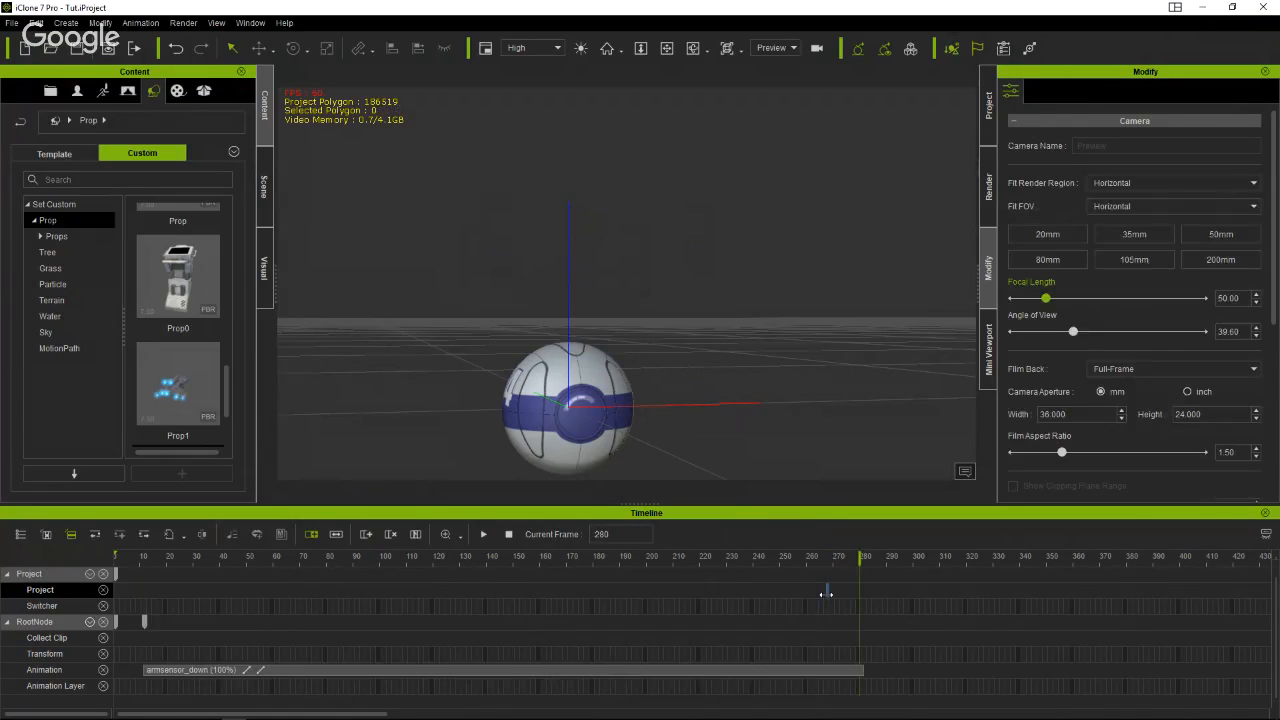
Undo the armsensor_down clip and the deletion of the robot's Transform and Animation Layer keys.
key("ctrl+z")
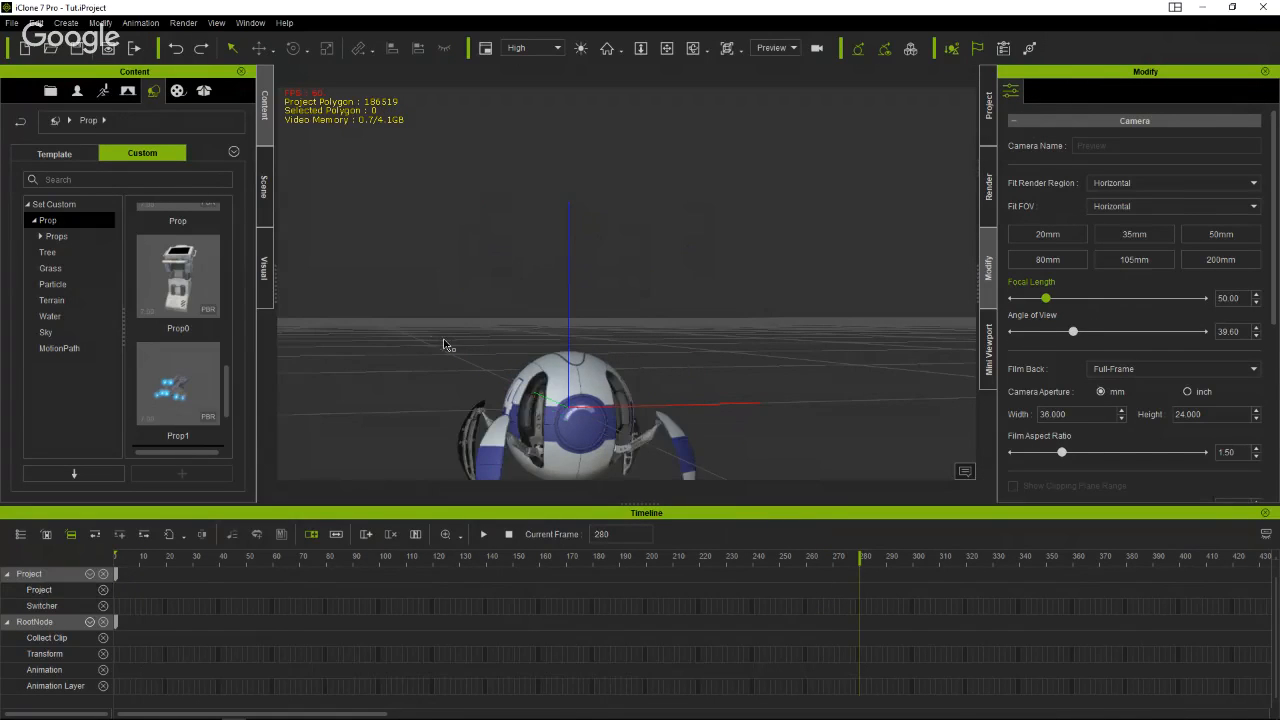
key("ctrl+z")
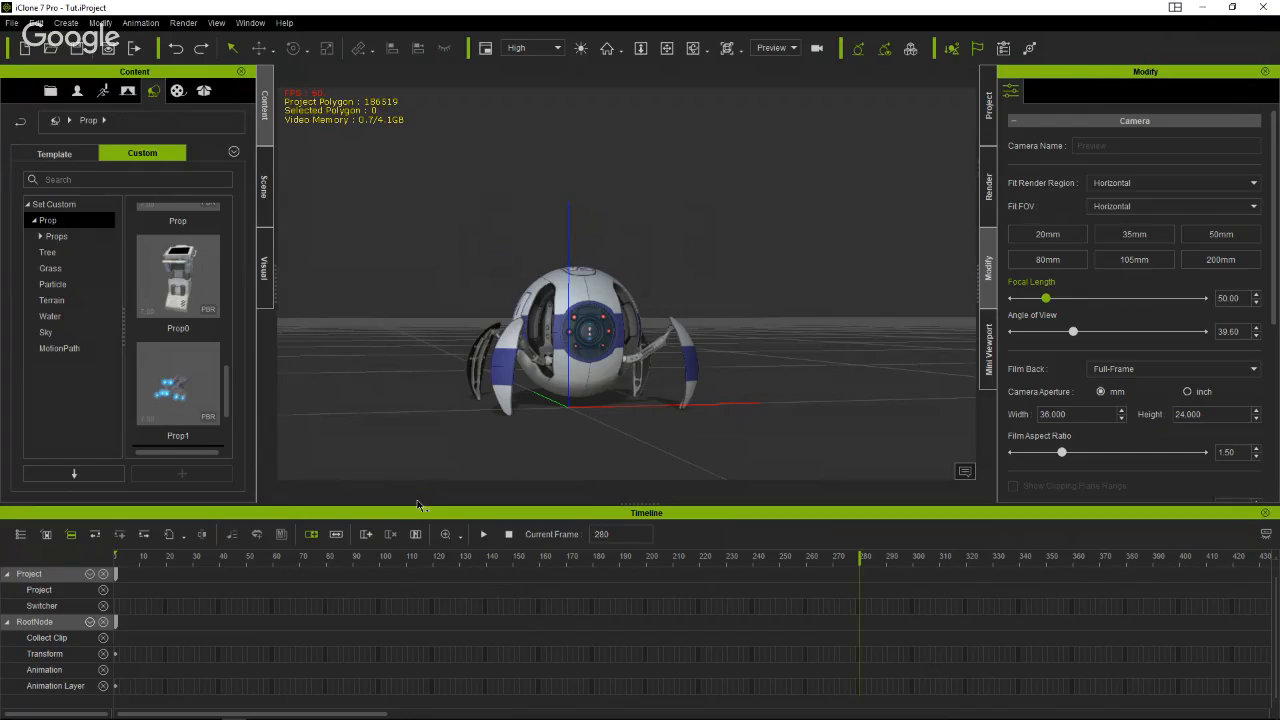
Apply the armsensor_down Perform clip to the robot from frame 280.
right_click(570, 374)
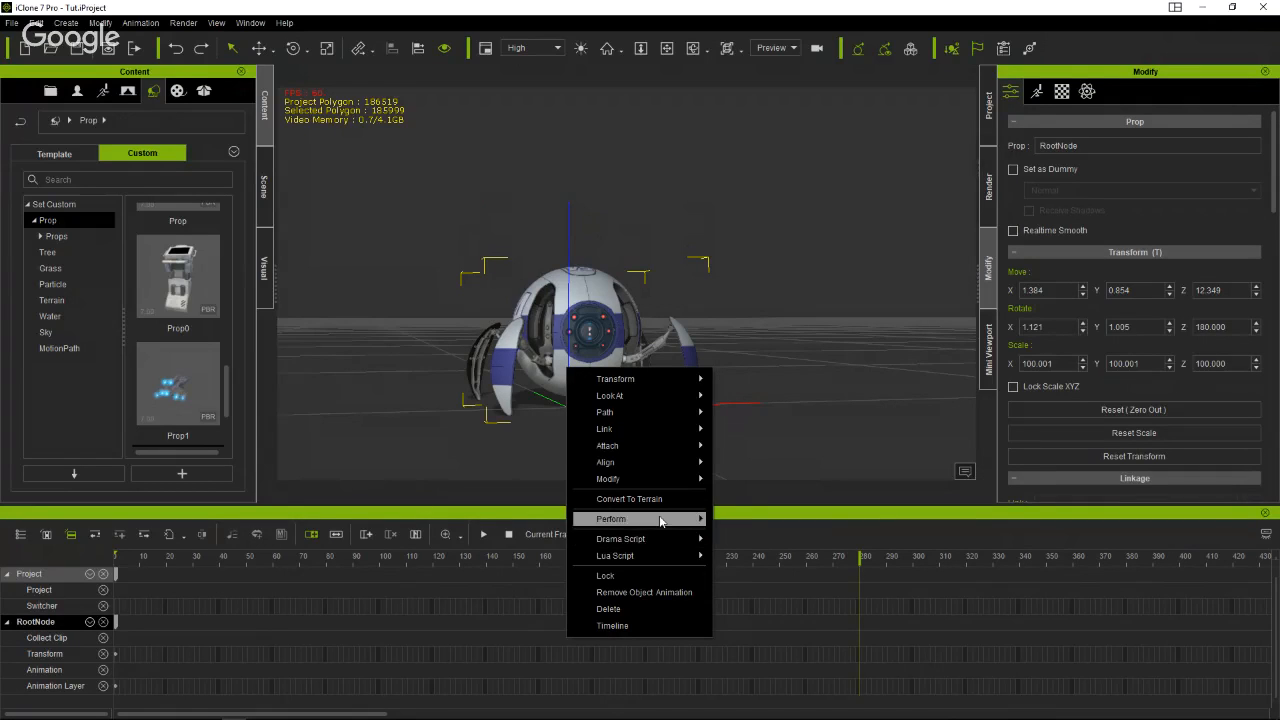
mouse_move(660, 520)
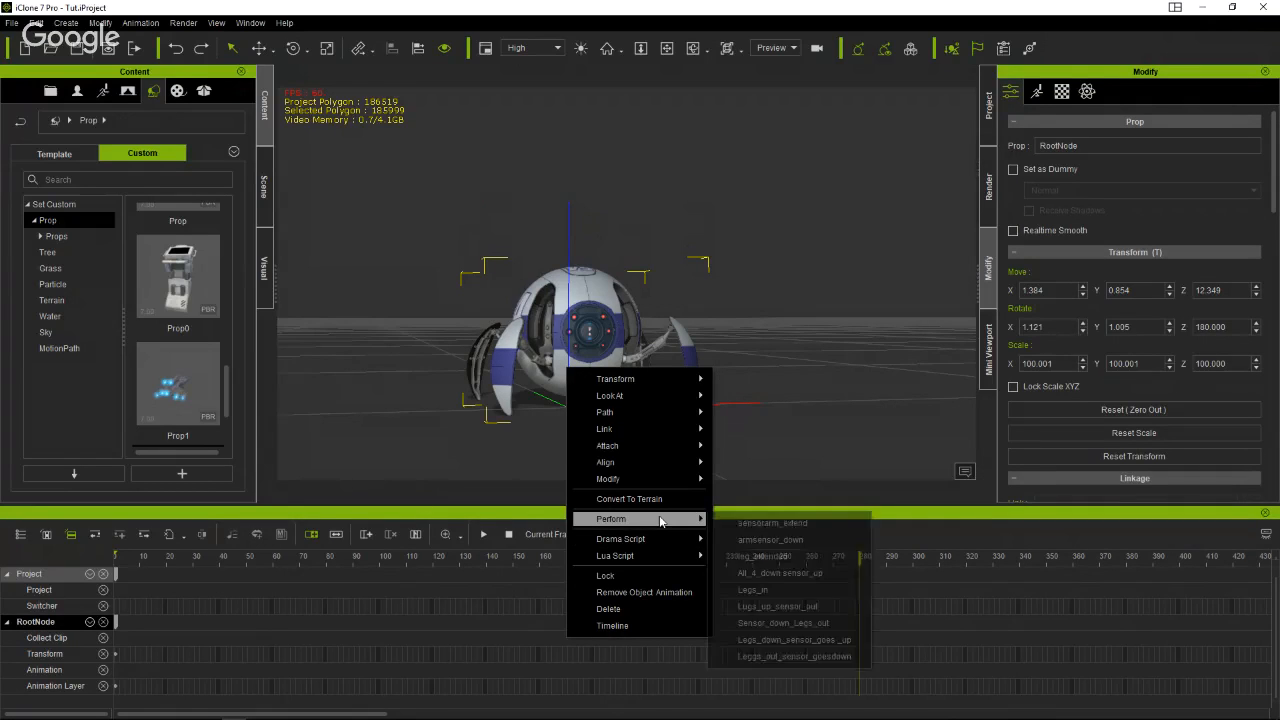
left_click(820, 540)
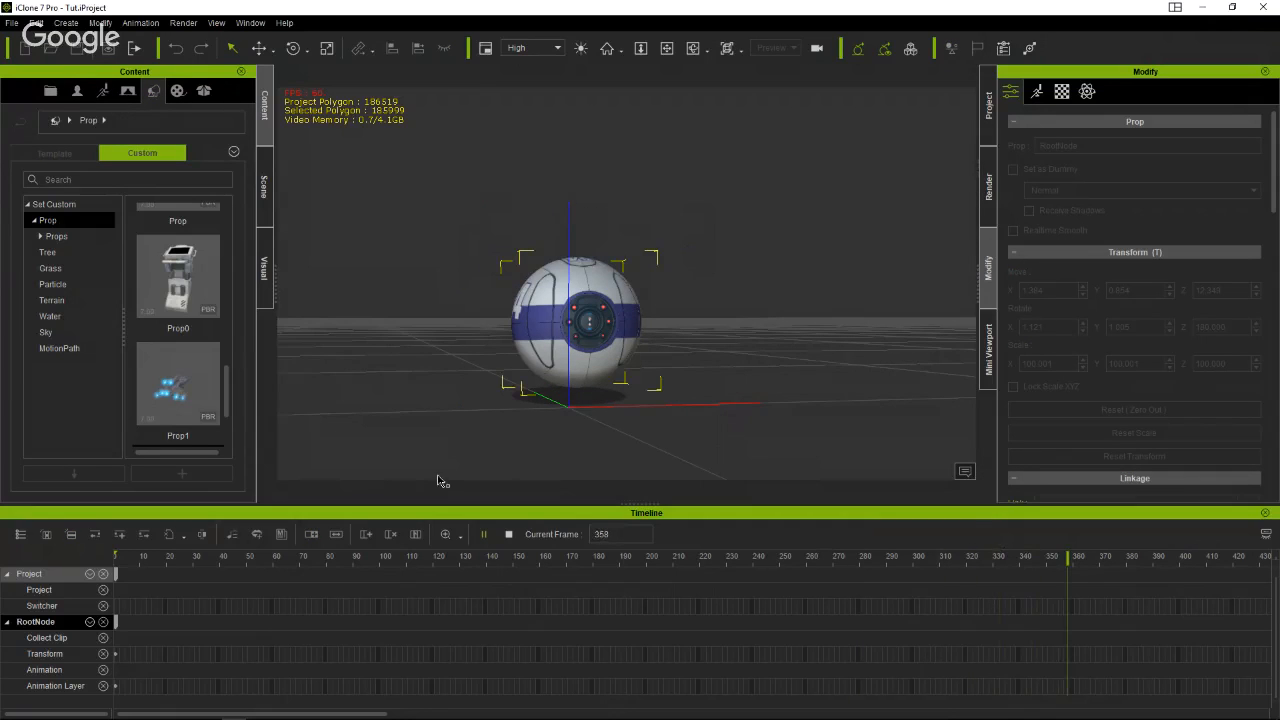
Remove the scene animation, keeping the current frame's pose.
left_click(143, 25)
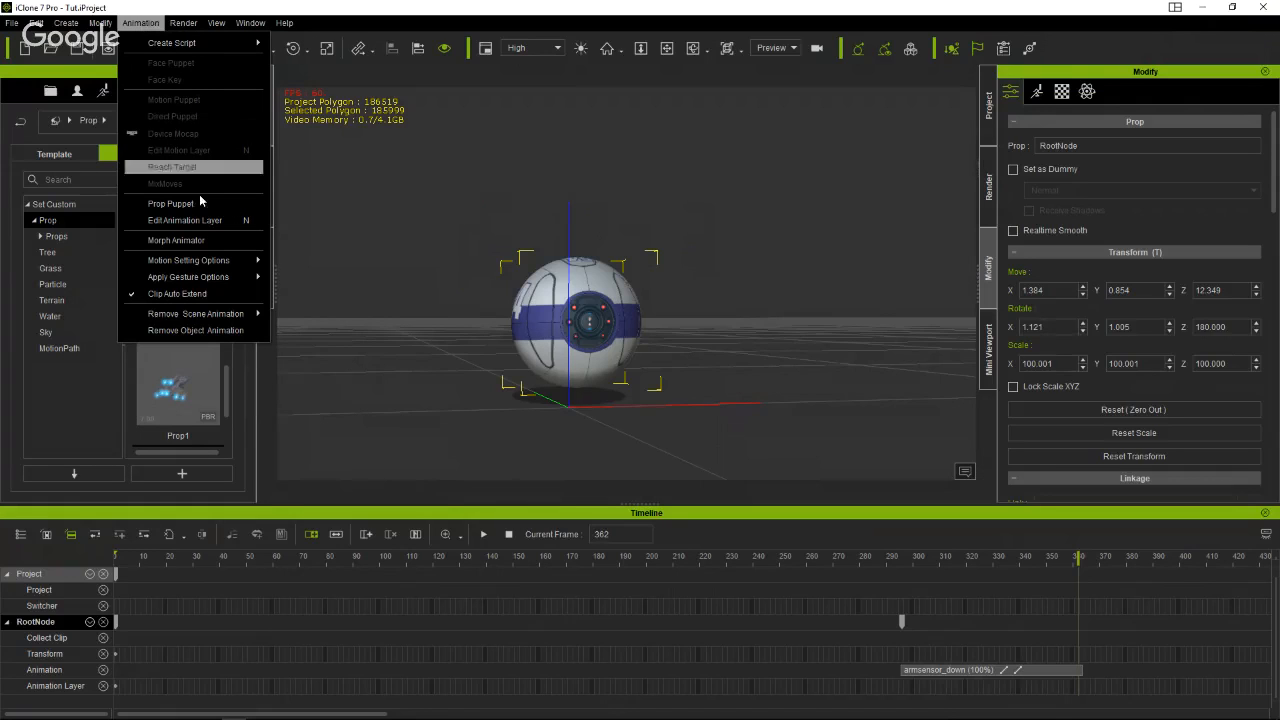
mouse_move(210, 317)
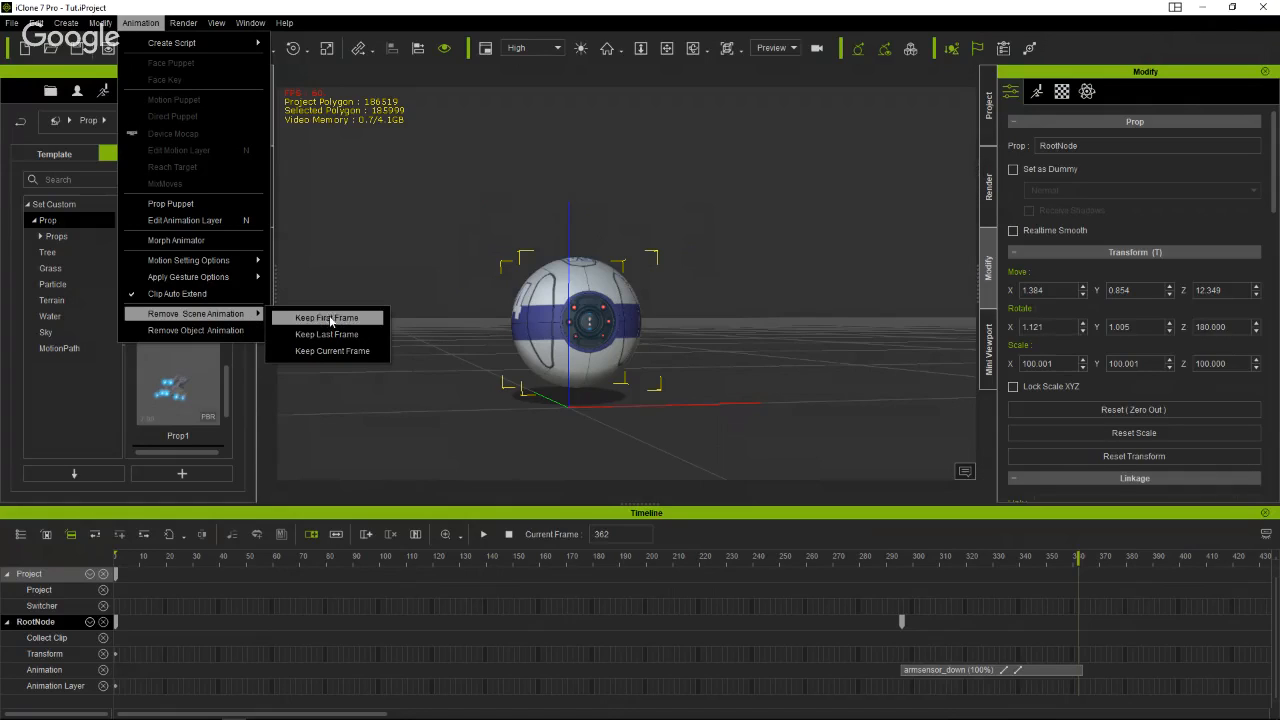
left_click(332, 356)
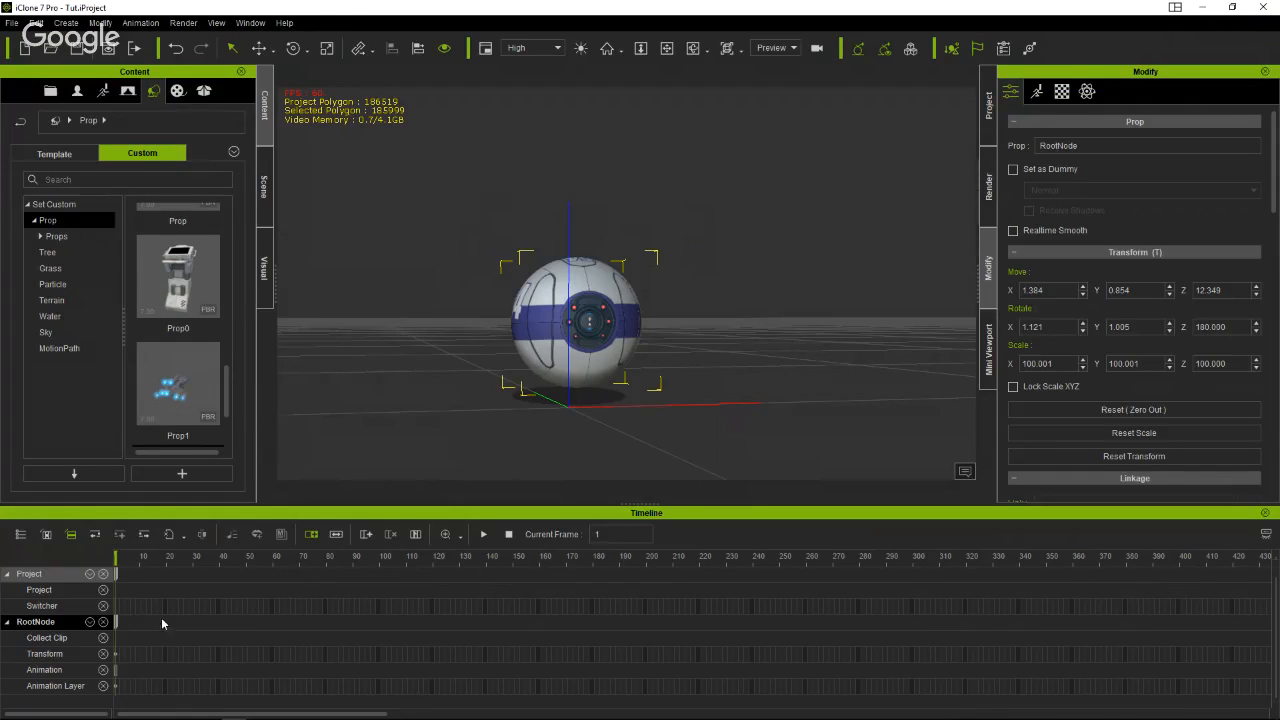
Collect the closed-sphere pose from frame 1 to about frame 60 and add it to Perform as Default_pose.
left_click_drag(135, 562, 272, 574)
left_click_drag(277, 641, 115, 639)
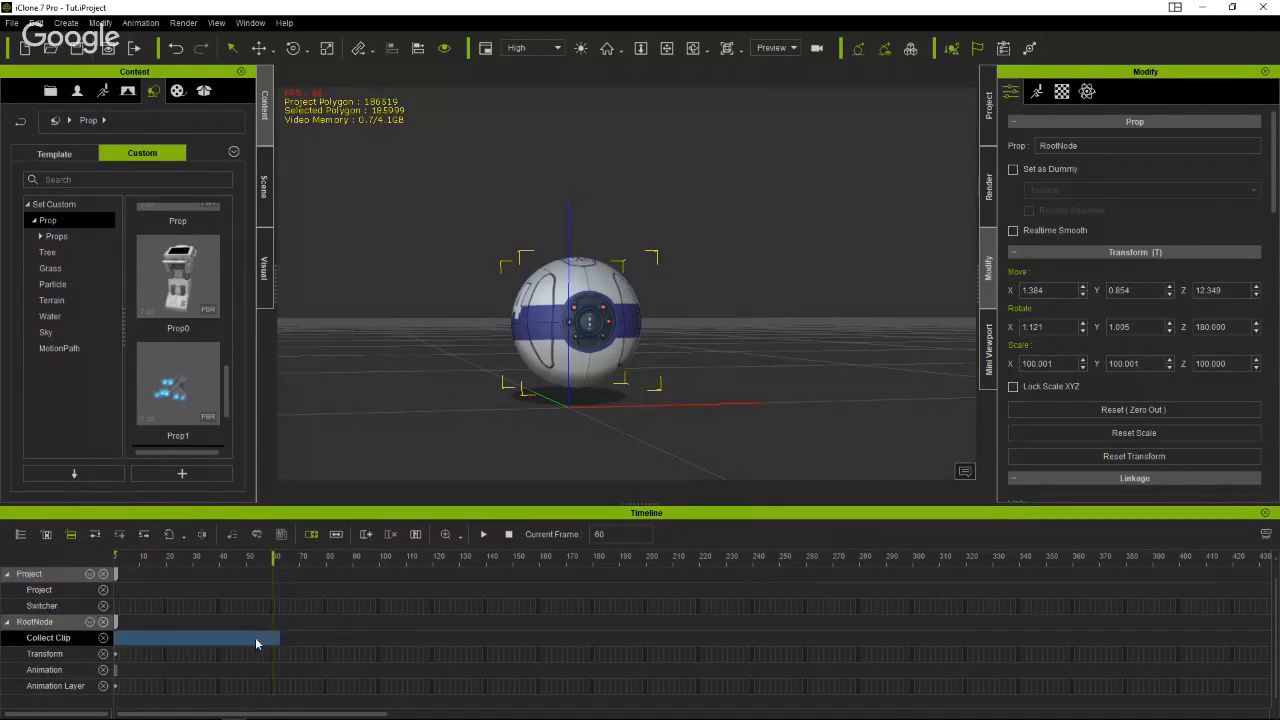
right_click(256, 639)
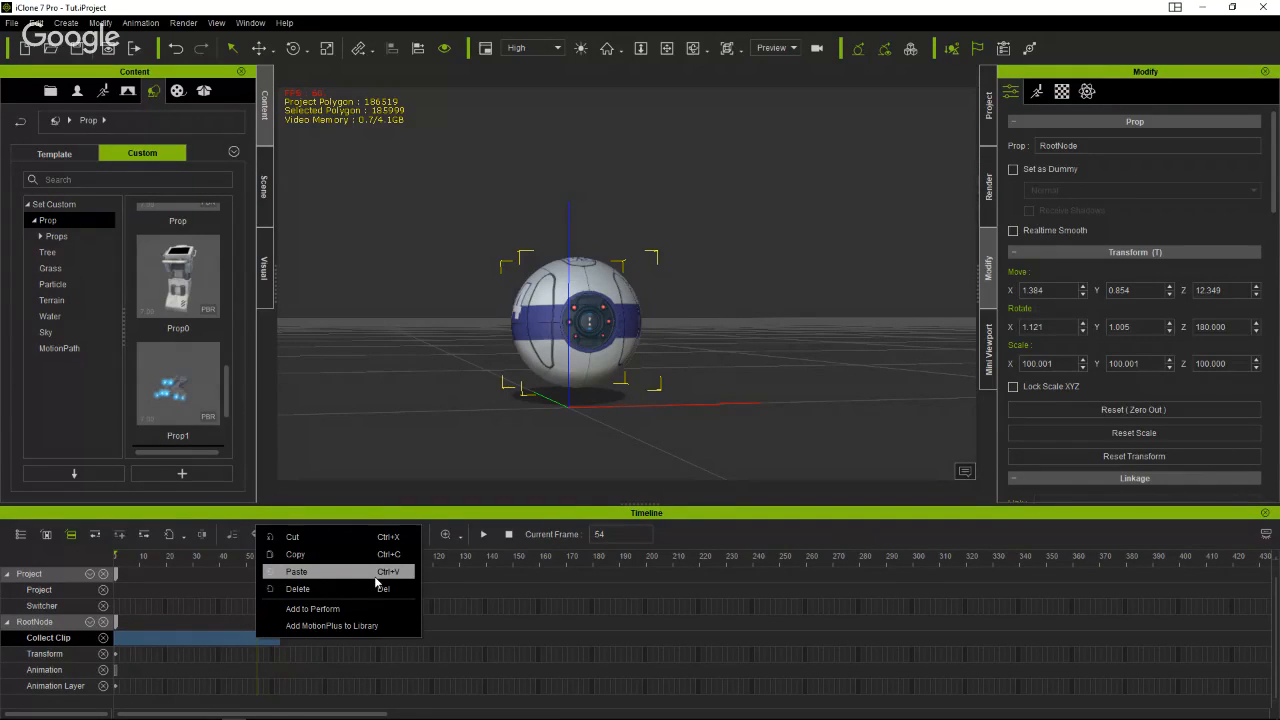
left_click(371, 610)
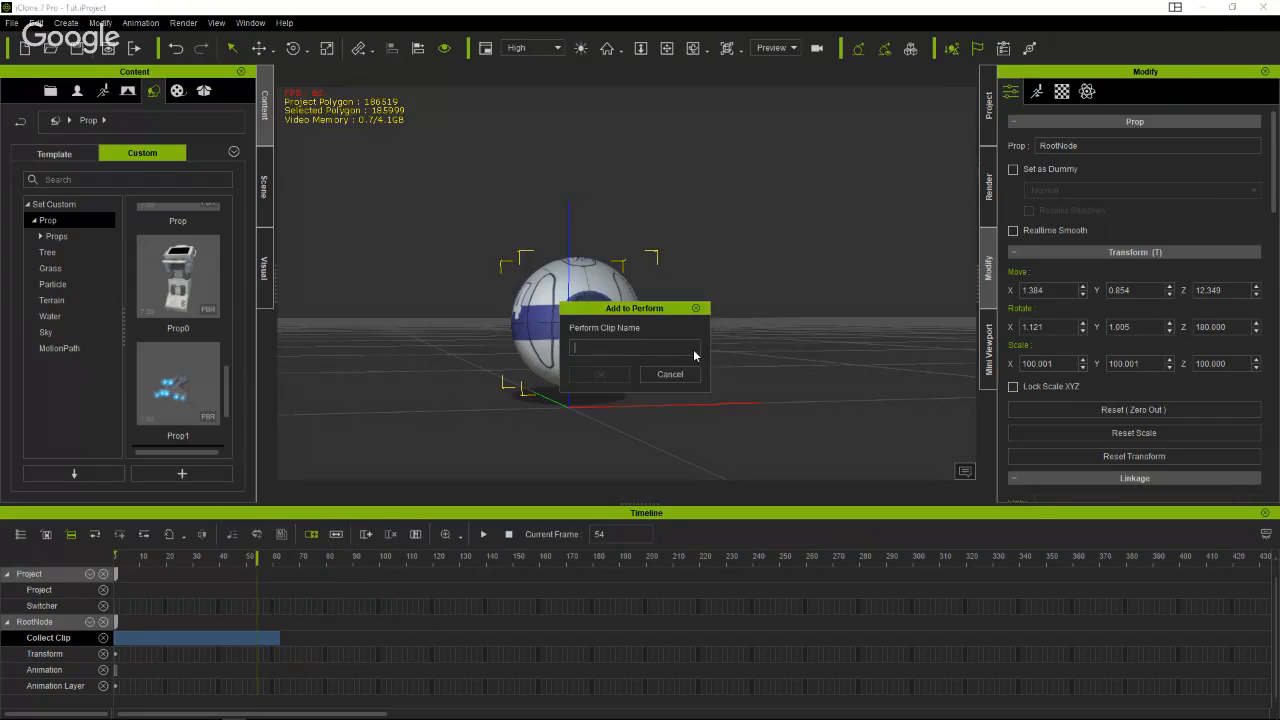
type("Default_pose")
left_click(593, 375)
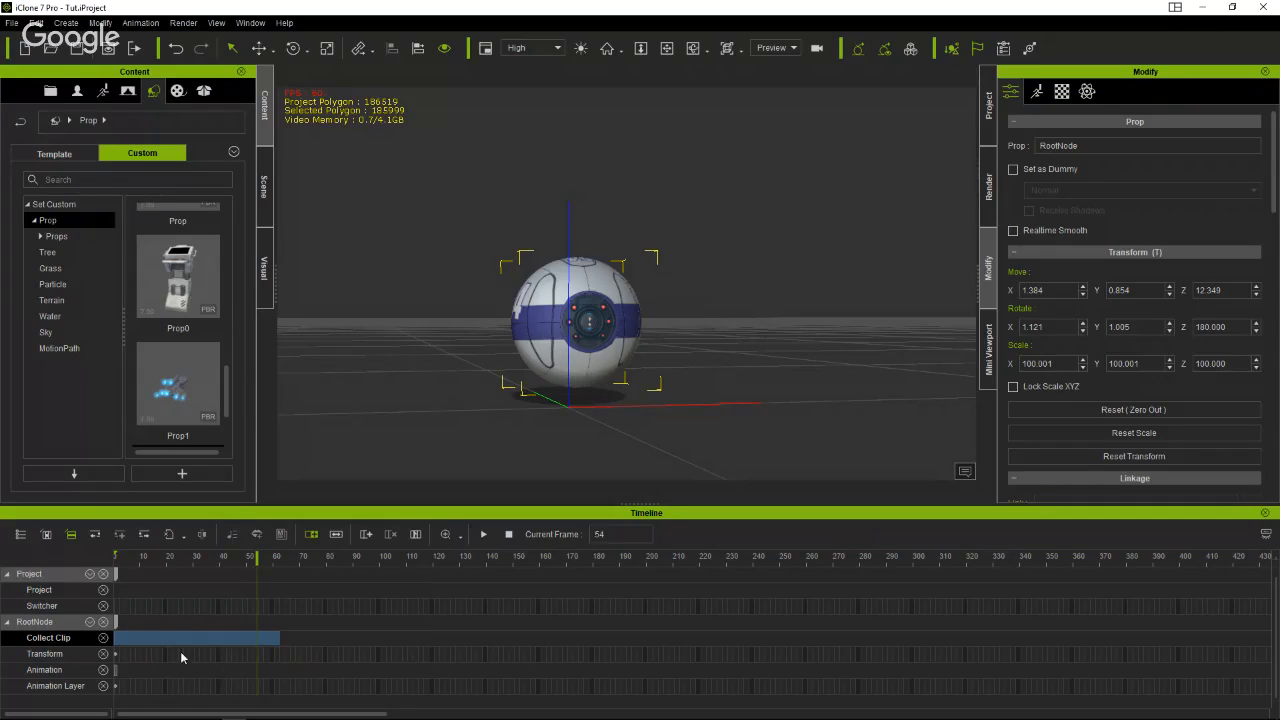
Return to frame 1 and apply the All_4_down sensor_up Perform clip to the robot.
left_click(187, 620)
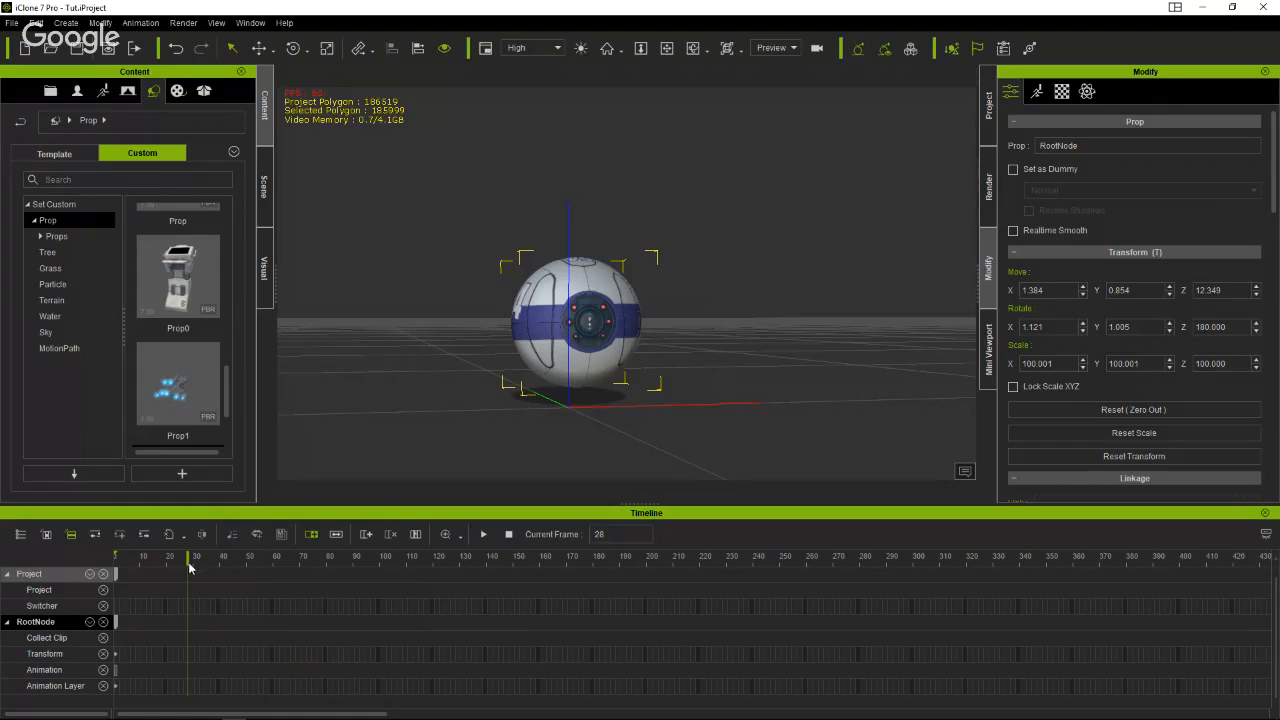
left_click_drag(190, 567, 76, 575)
right_click(577, 310)
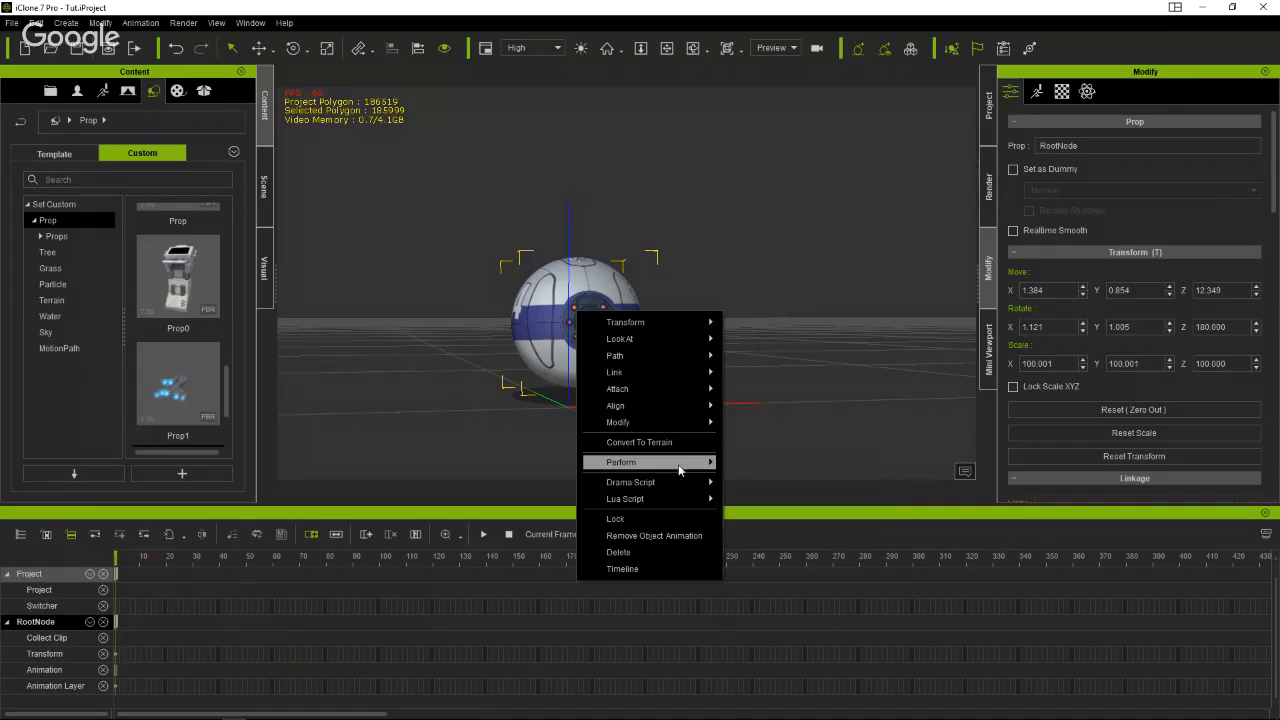
mouse_move(702, 464)
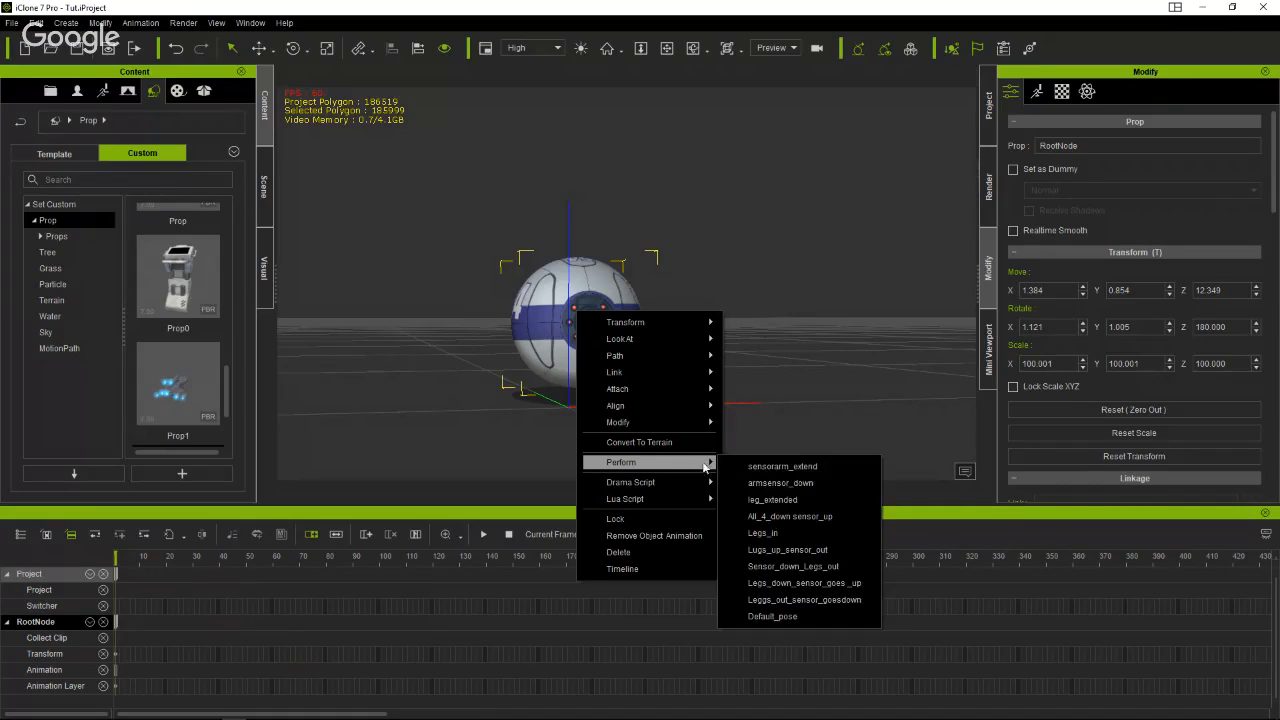
left_click(820, 518)
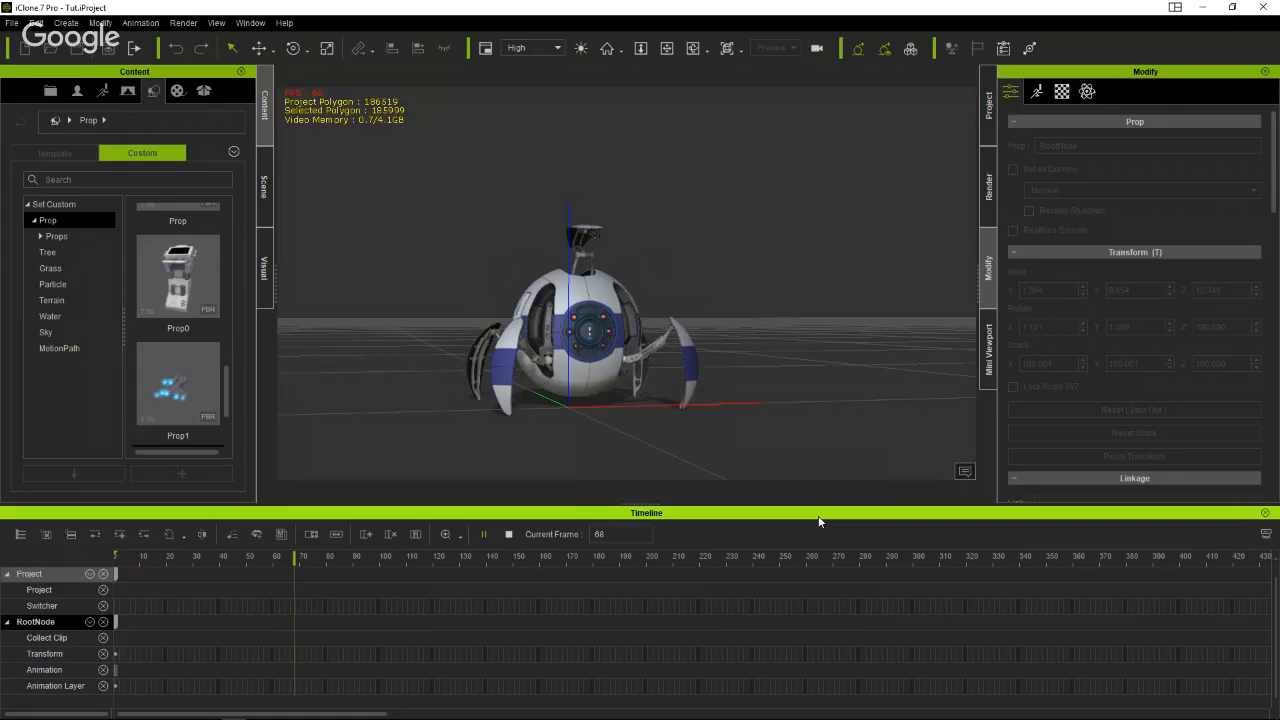
Apply the Default_pose Perform clip from frame 87 and scrub back through it to its start.
left_click_drag(300, 572, 346, 565)
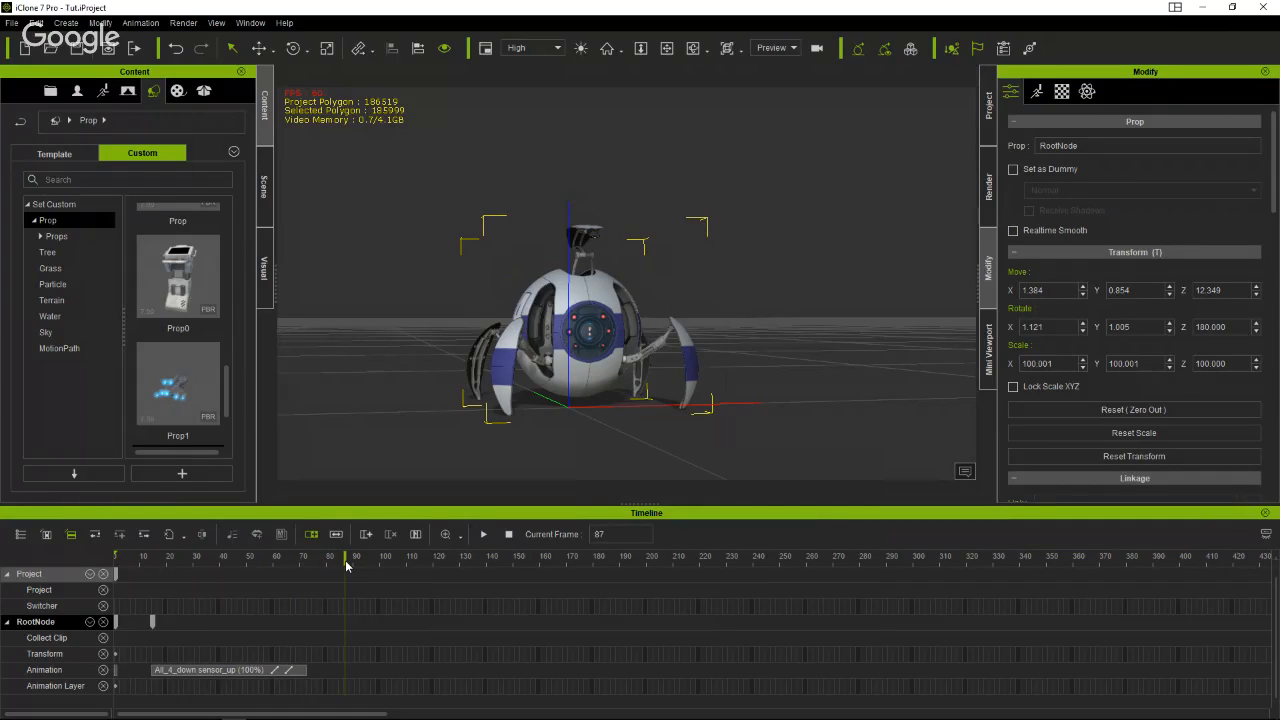
right_click(575, 361)
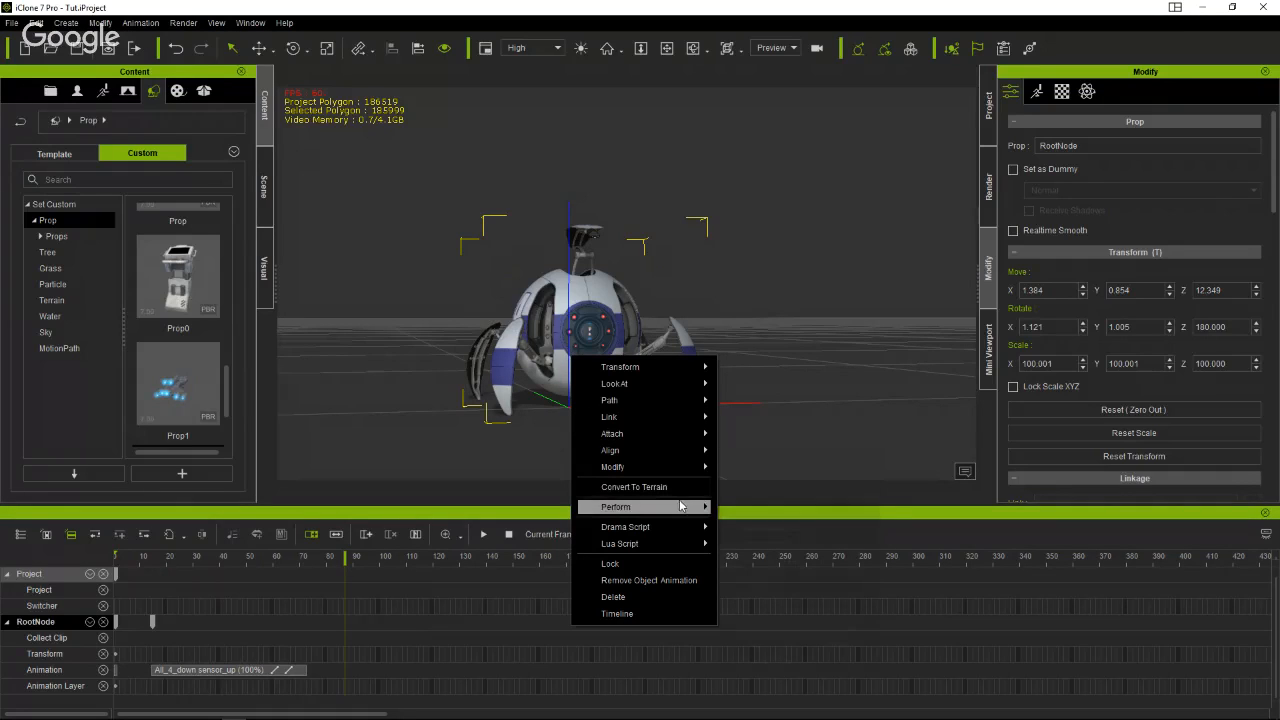
mouse_move(681, 506)
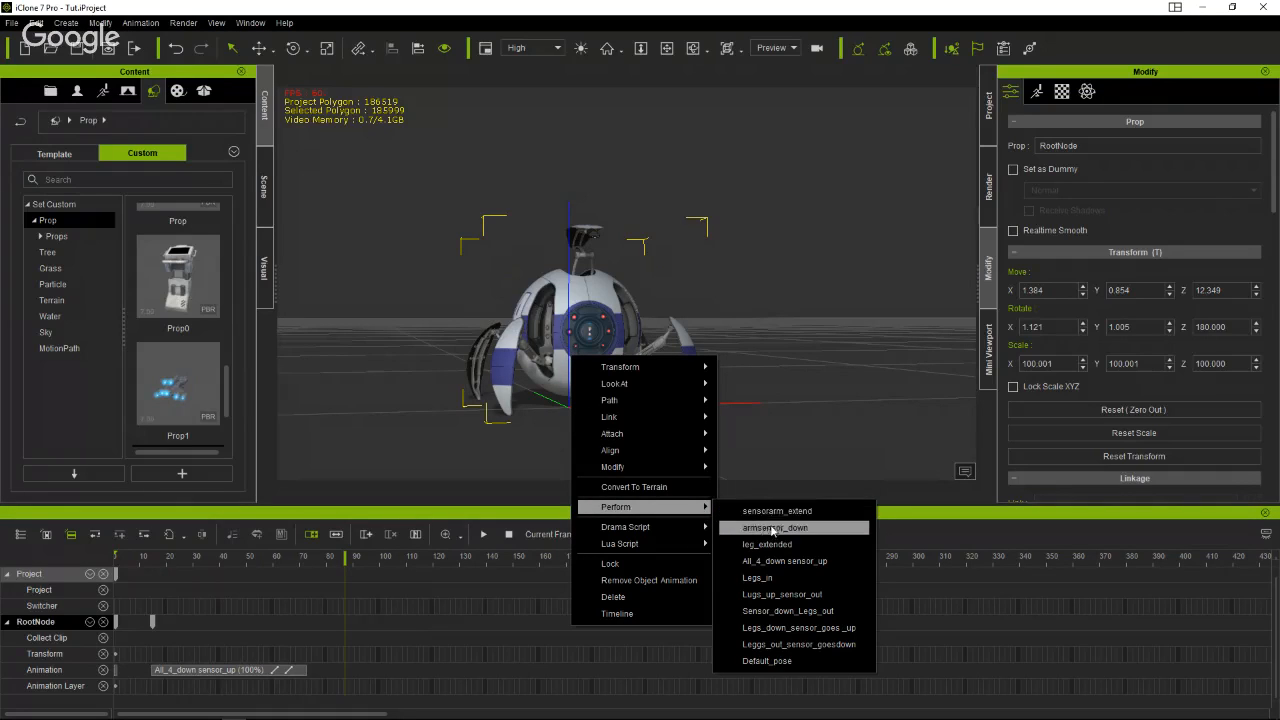
left_click(776, 656)
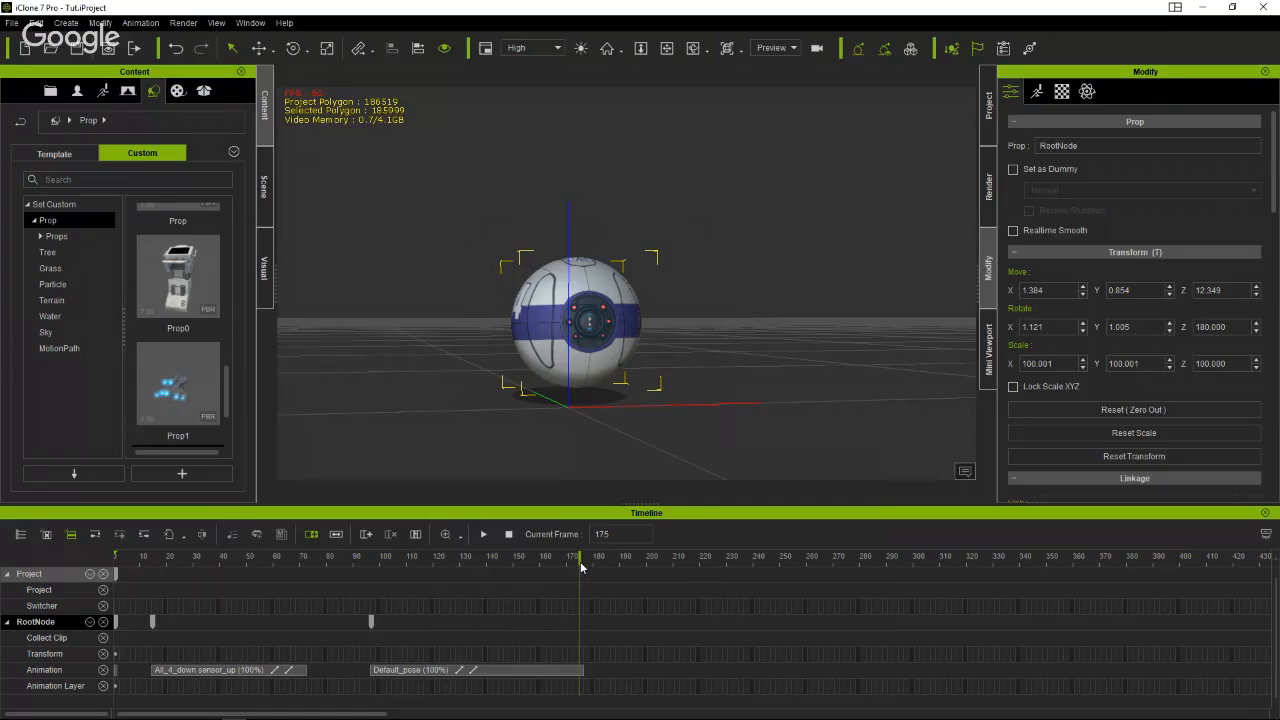
left_click_drag(581, 567, 369, 589)
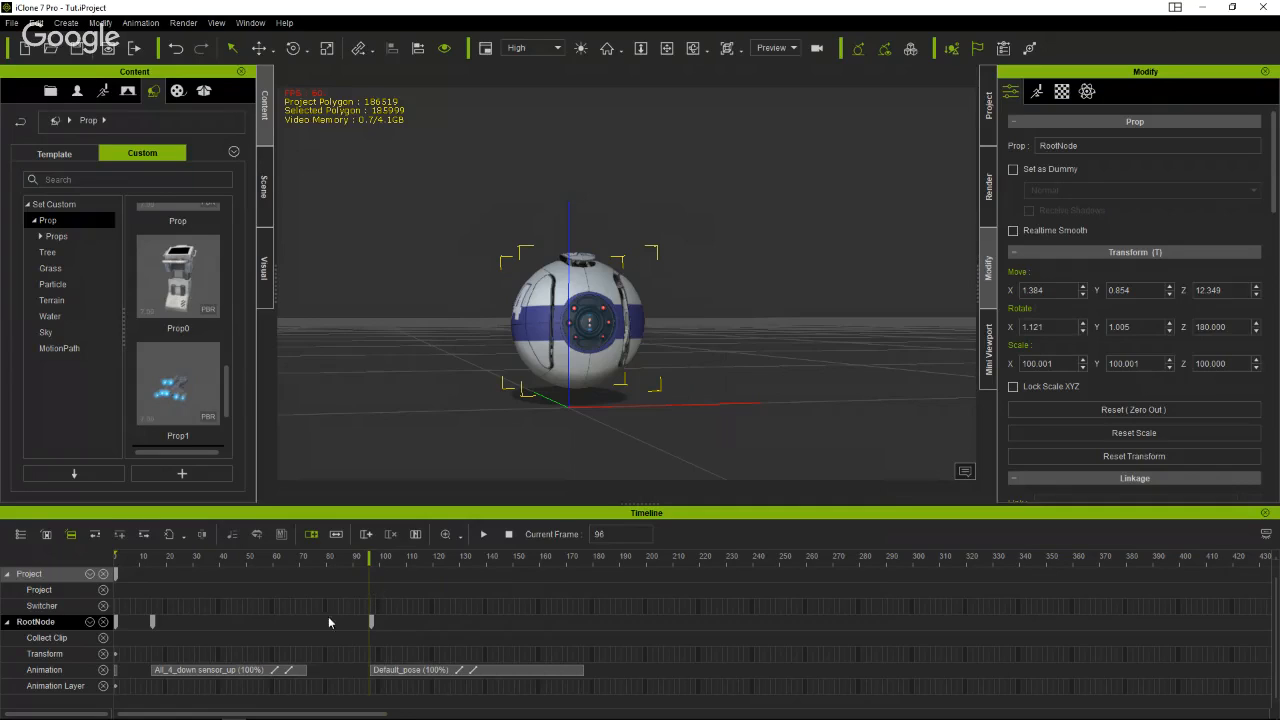
Try the leg_extended Perform clip from frame 219, then delete it from the Animation track.
left_click_drag(370, 567, 697, 611)
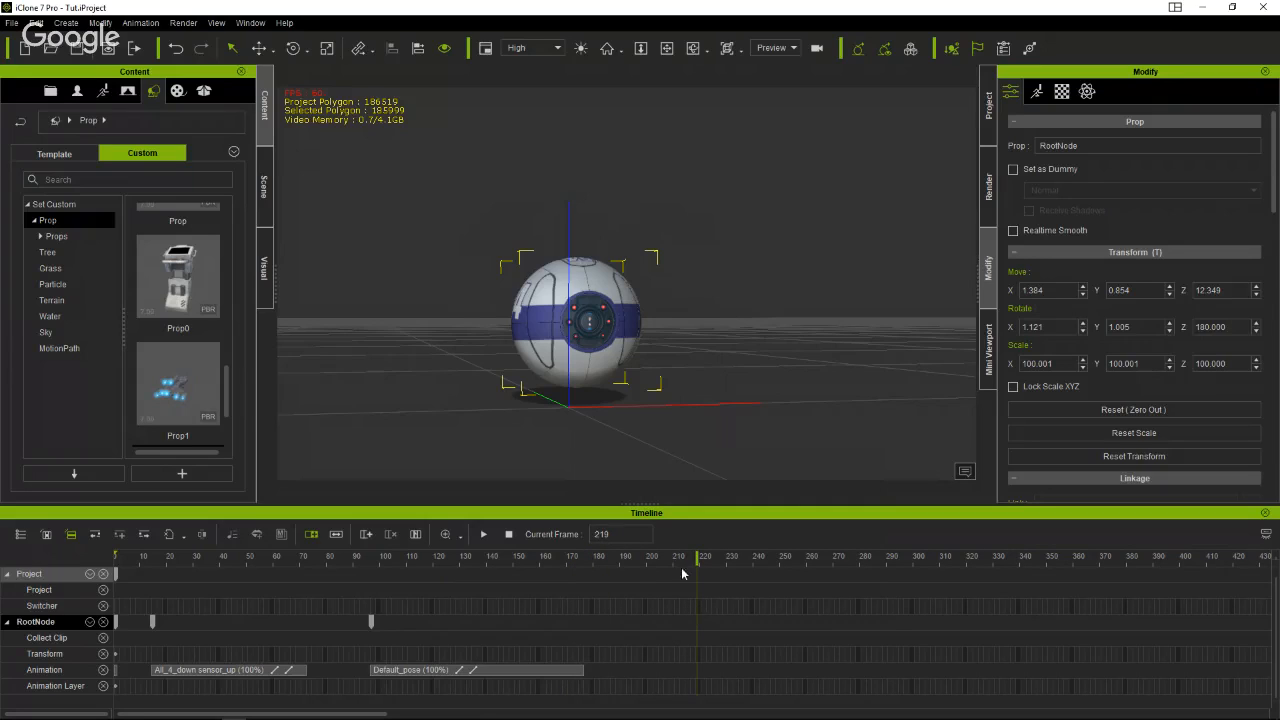
right_click(608, 337)
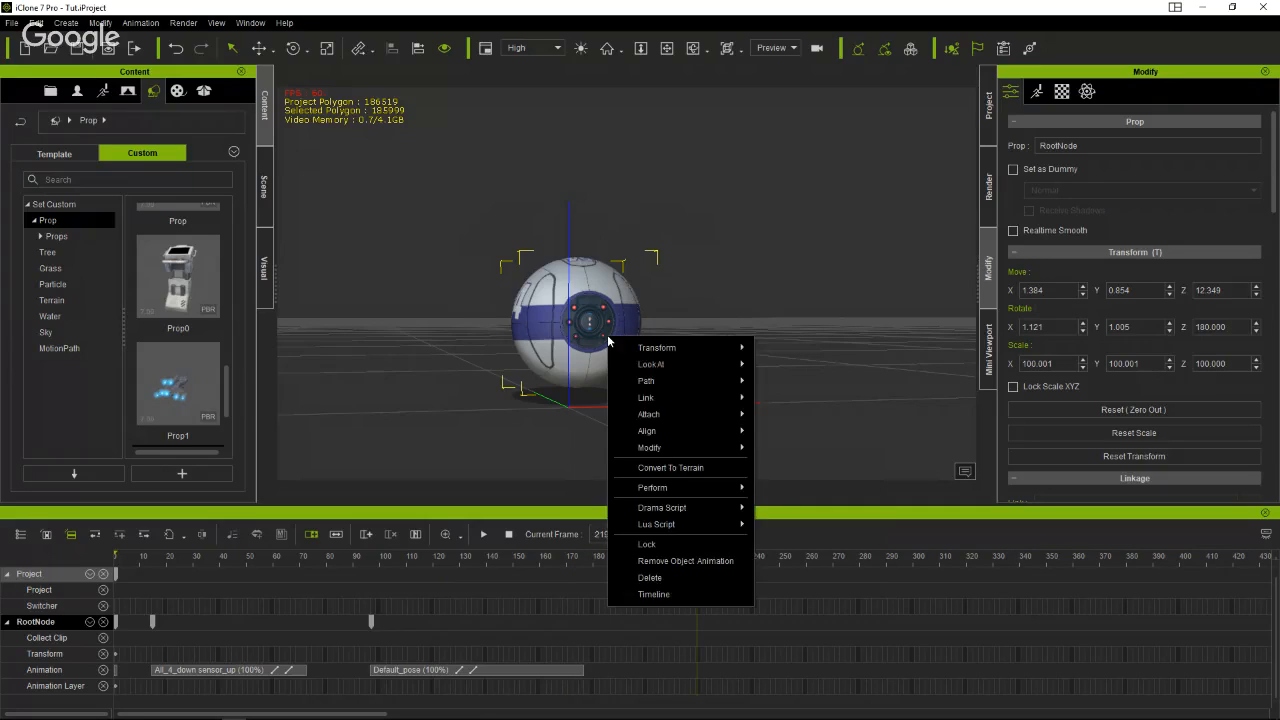
mouse_move(690, 487)
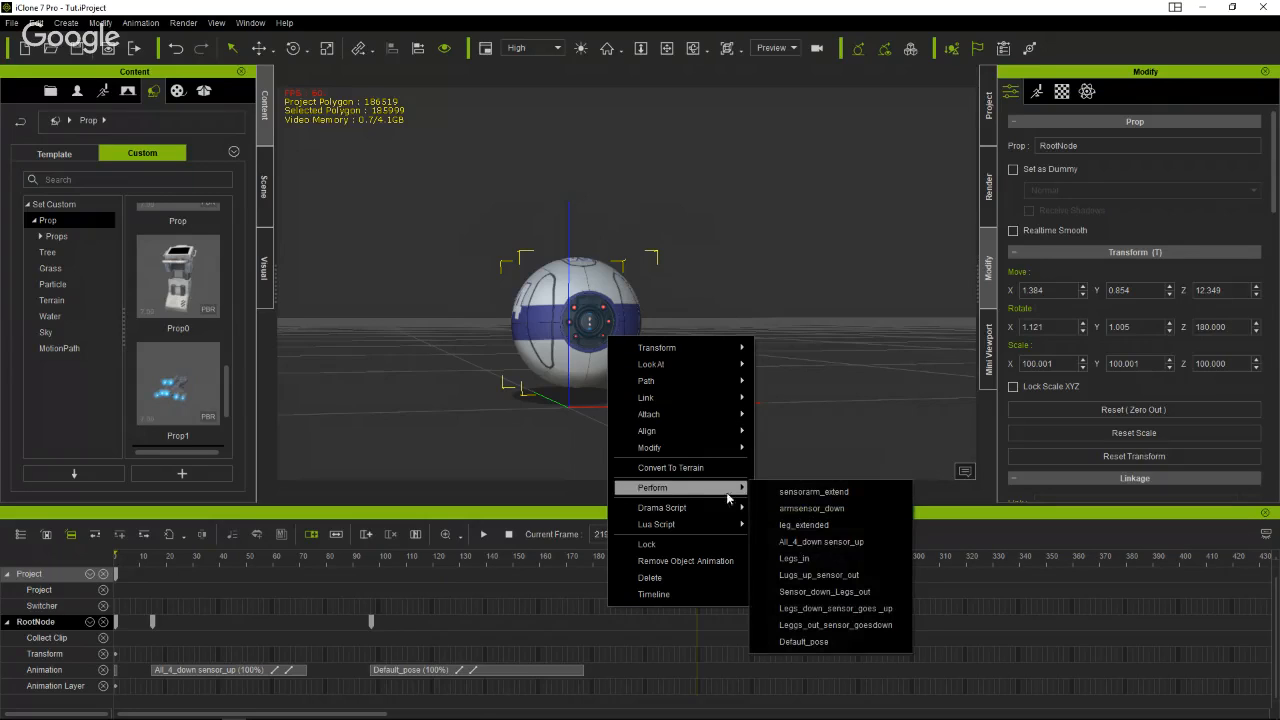
left_click(829, 526)
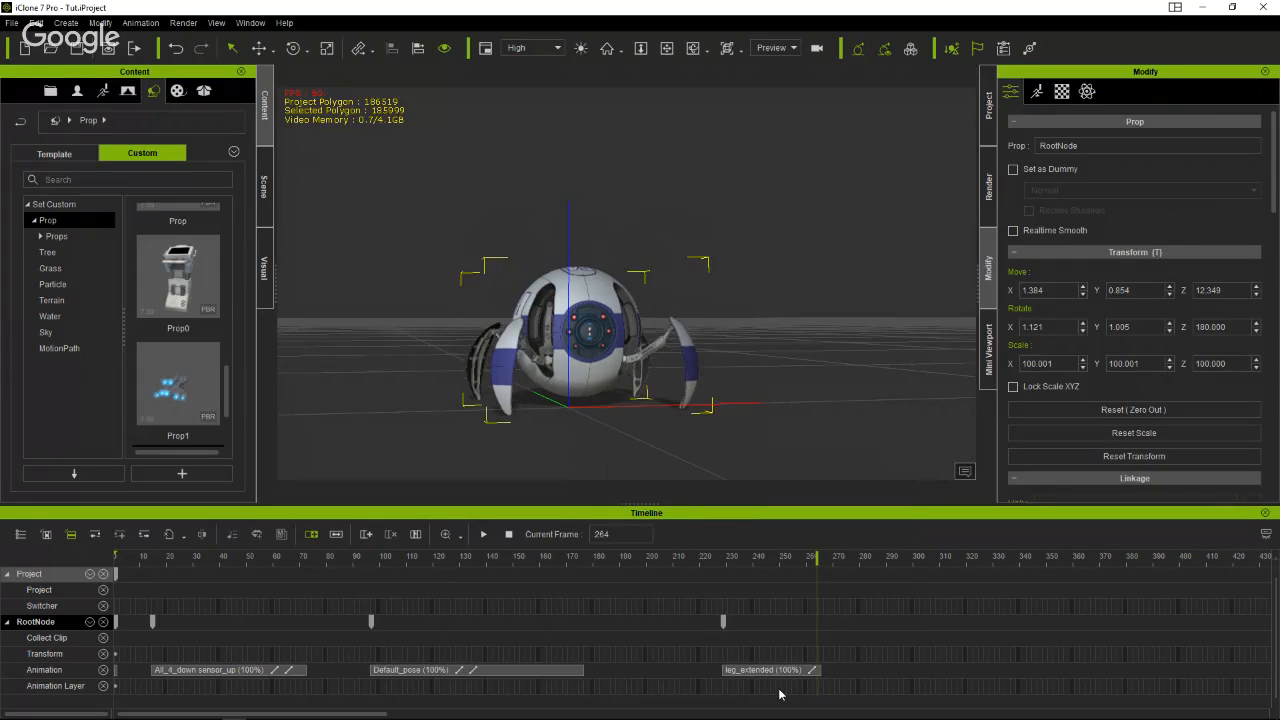
left_click(783, 669)
right_click(781, 668)
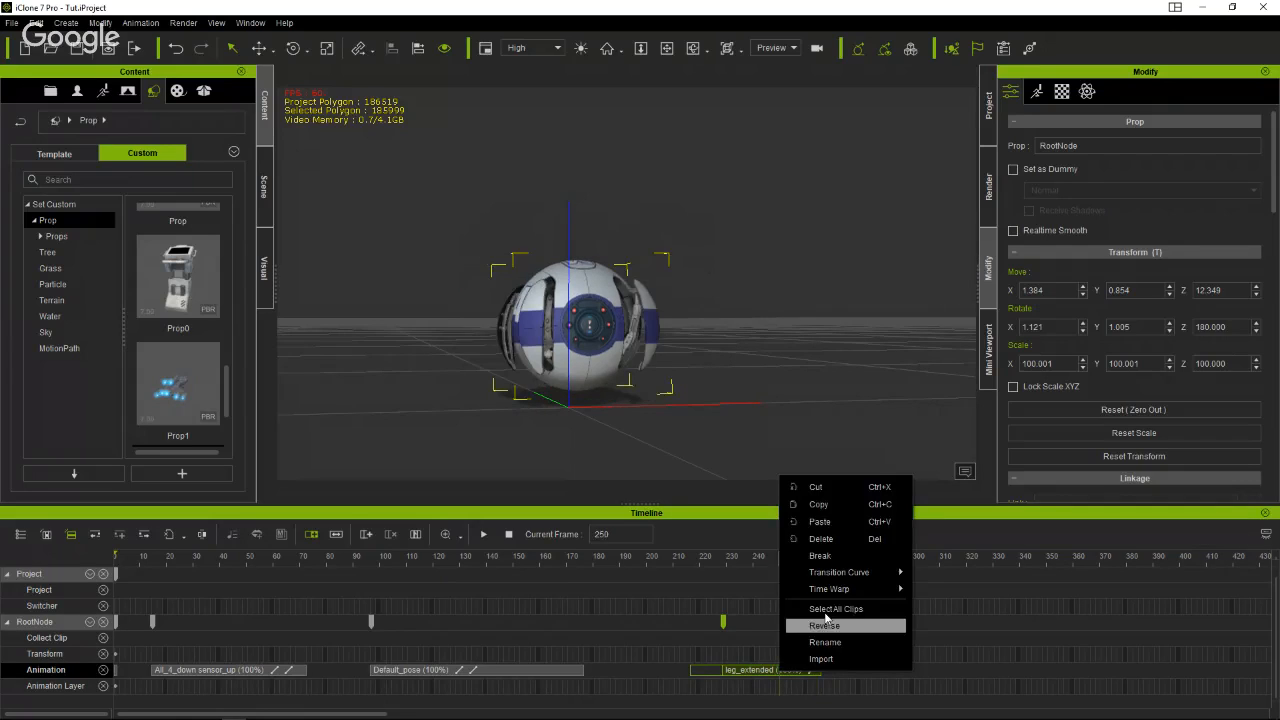
left_click(822, 539)
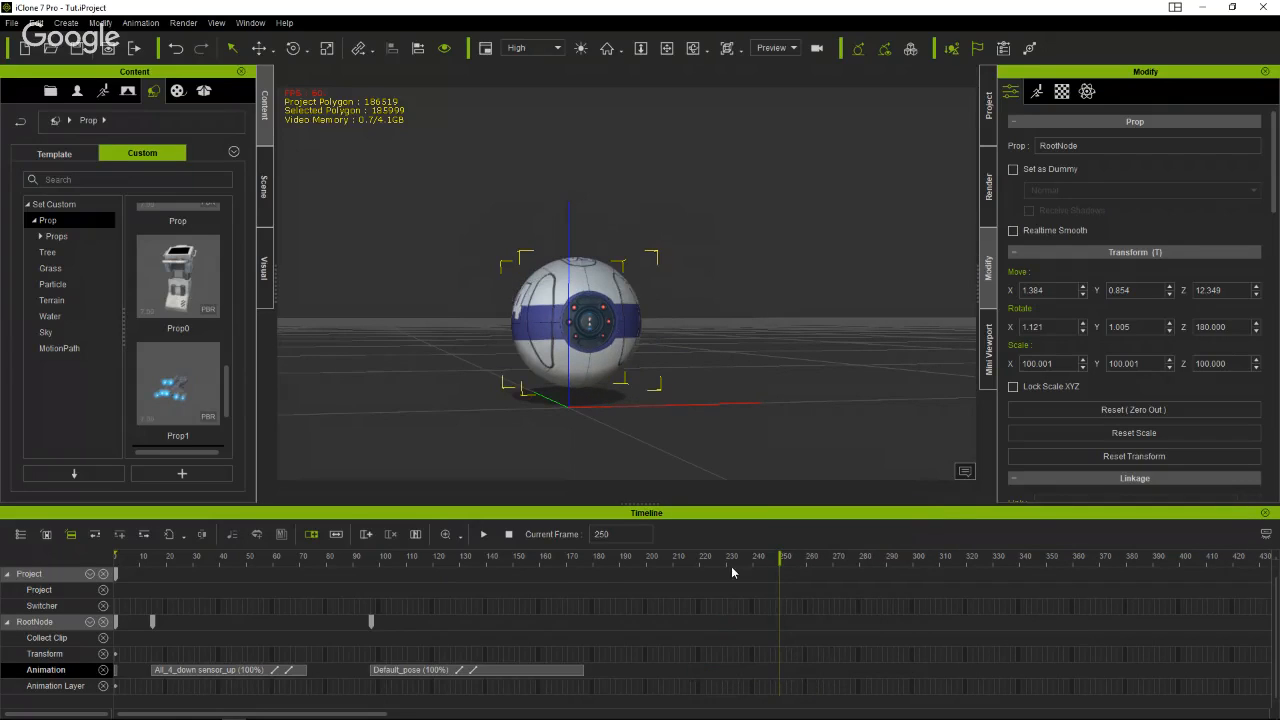
Apply the sensorarm_extend Perform clip to the robot from frame 187 and scrub past its end.
left_click(612, 571)
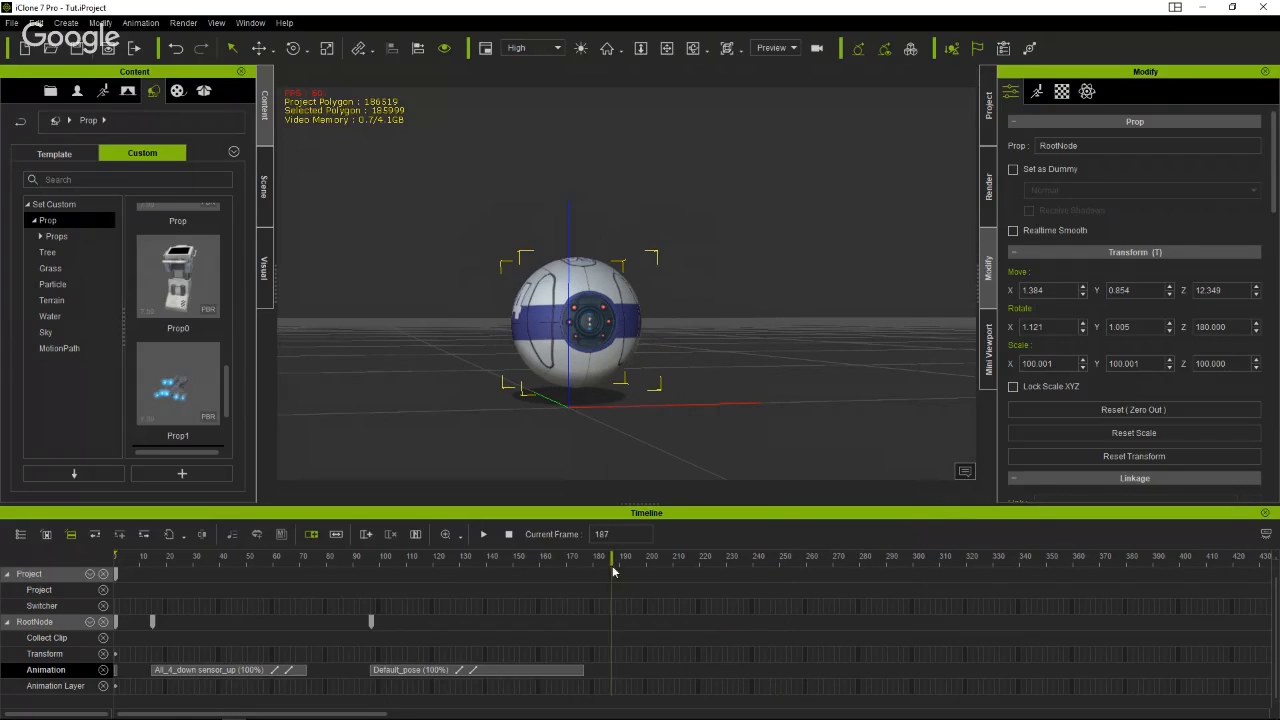
right_click(611, 670)
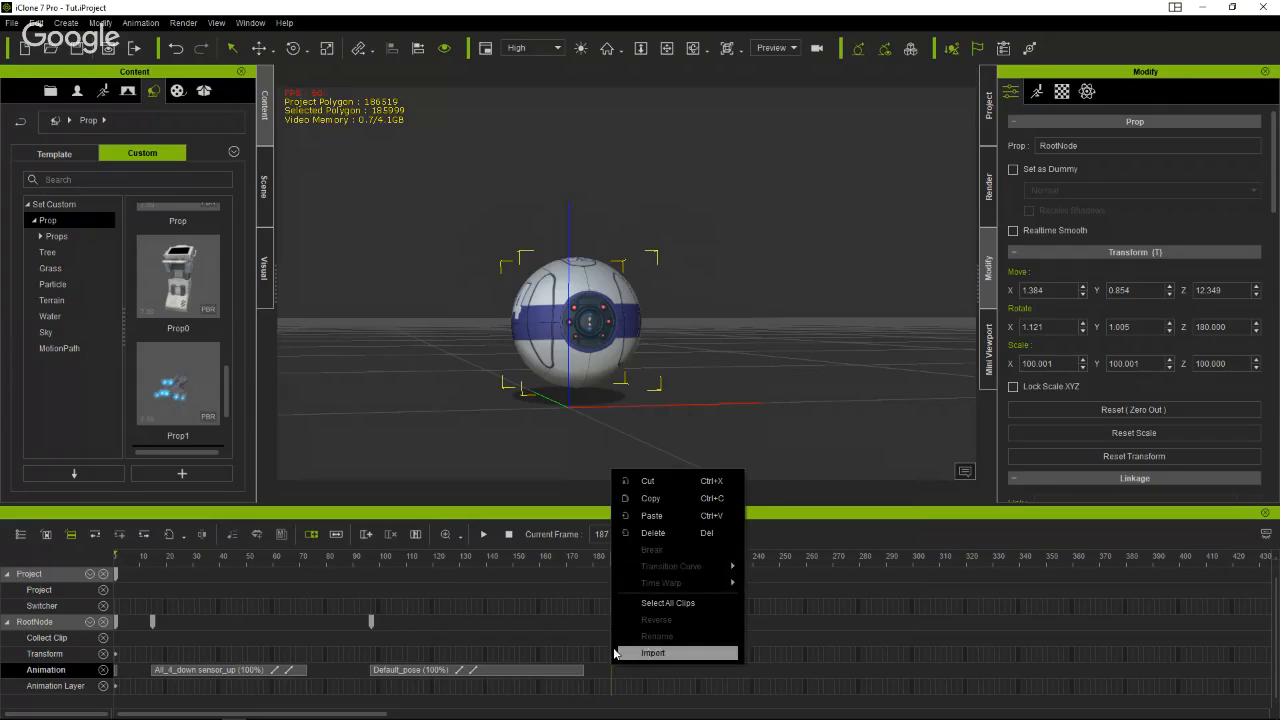
left_click(590, 375)
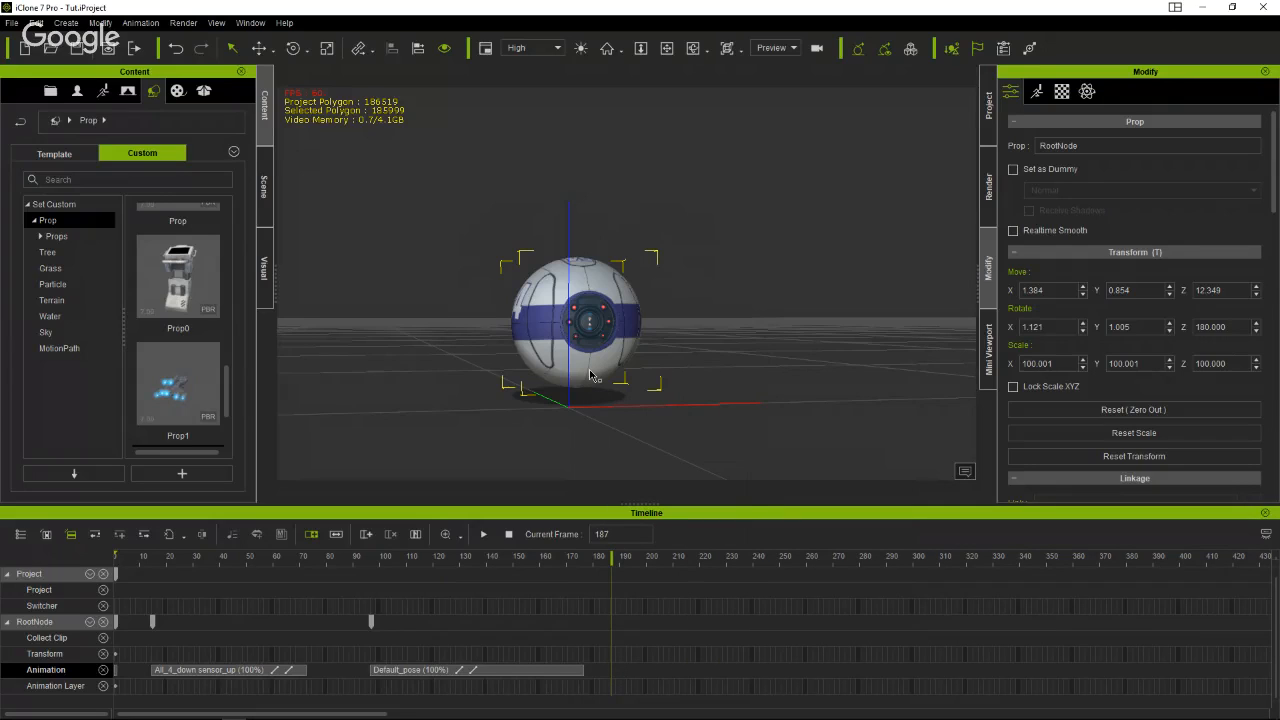
right_click(604, 348)
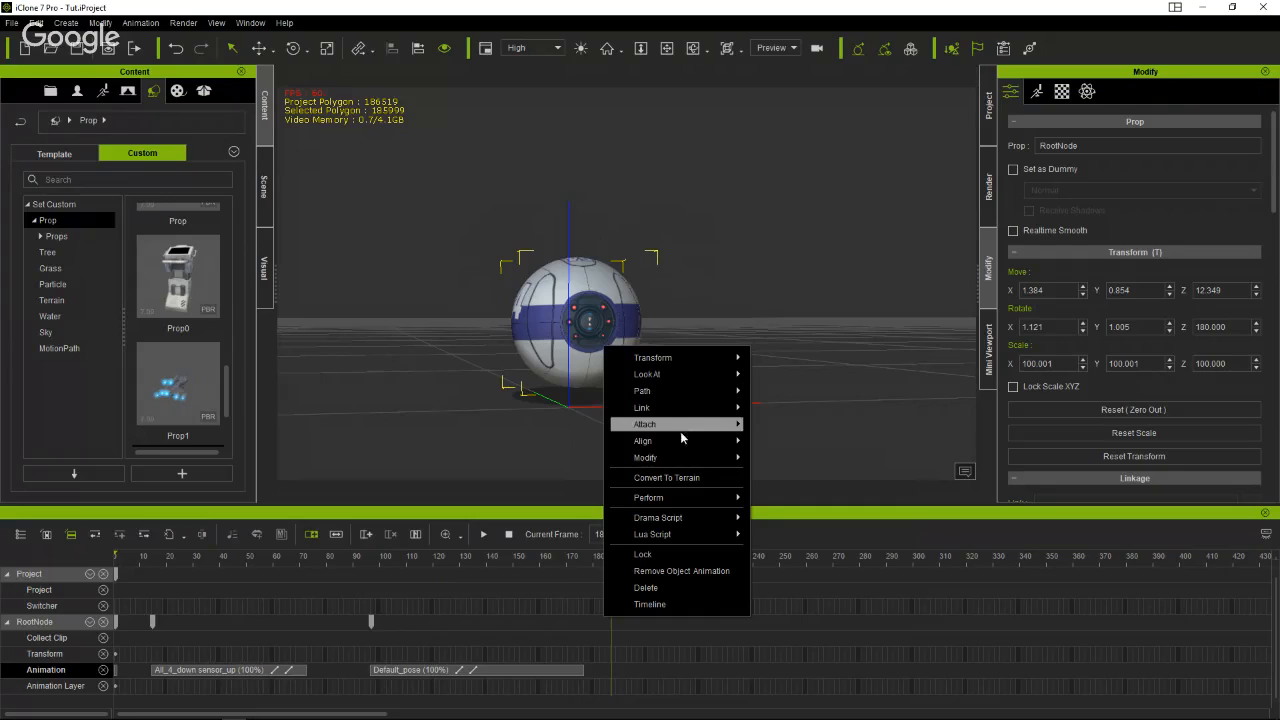
mouse_move(697, 497)
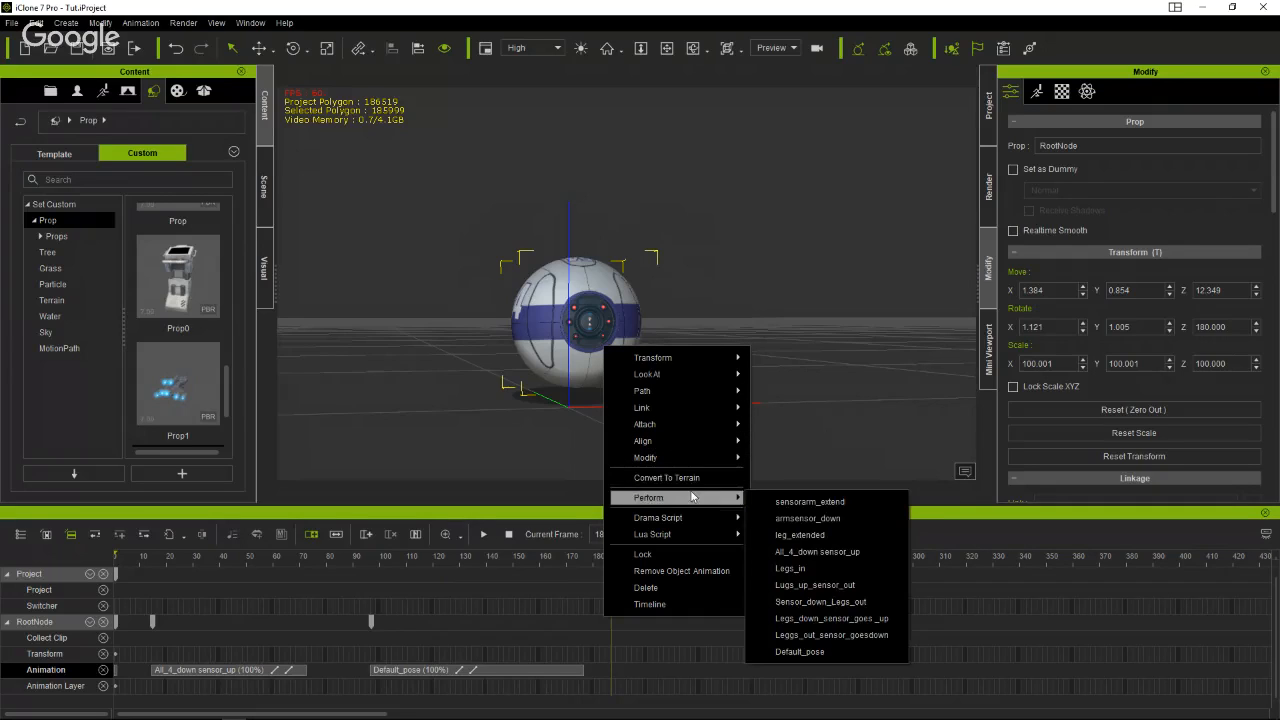
left_click(812, 502)
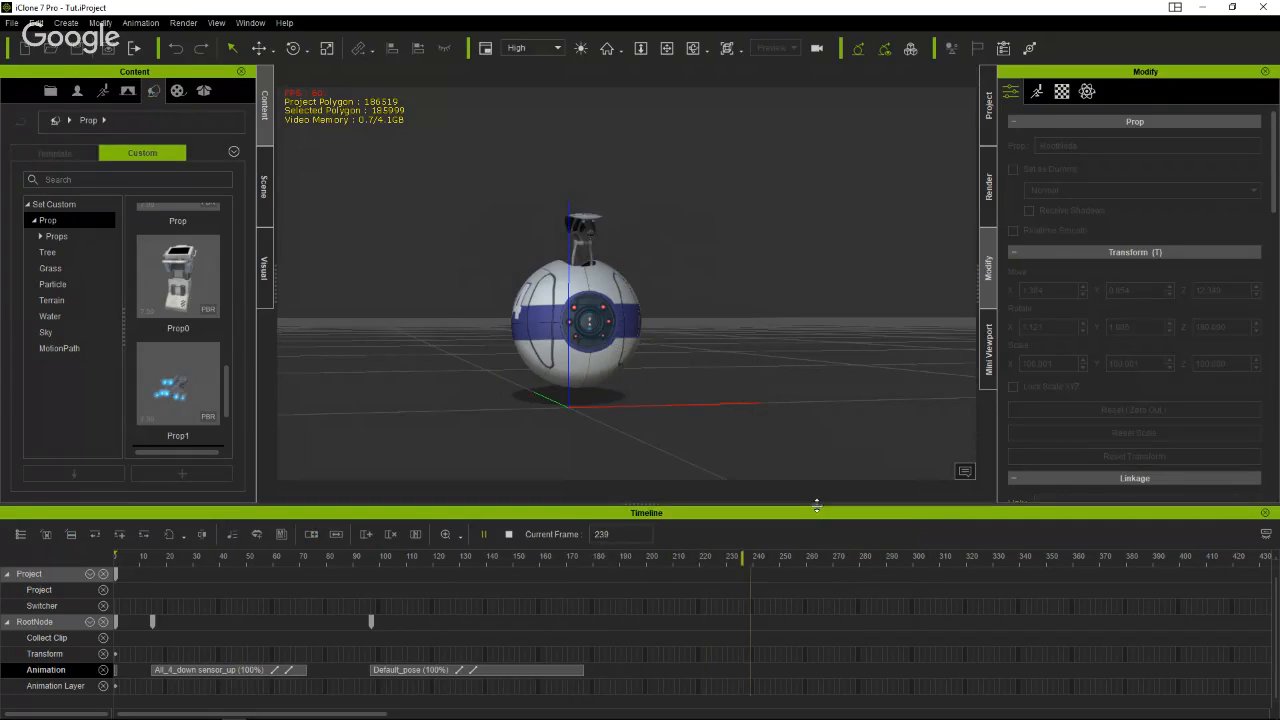
left_click_drag(766, 561, 786, 597)
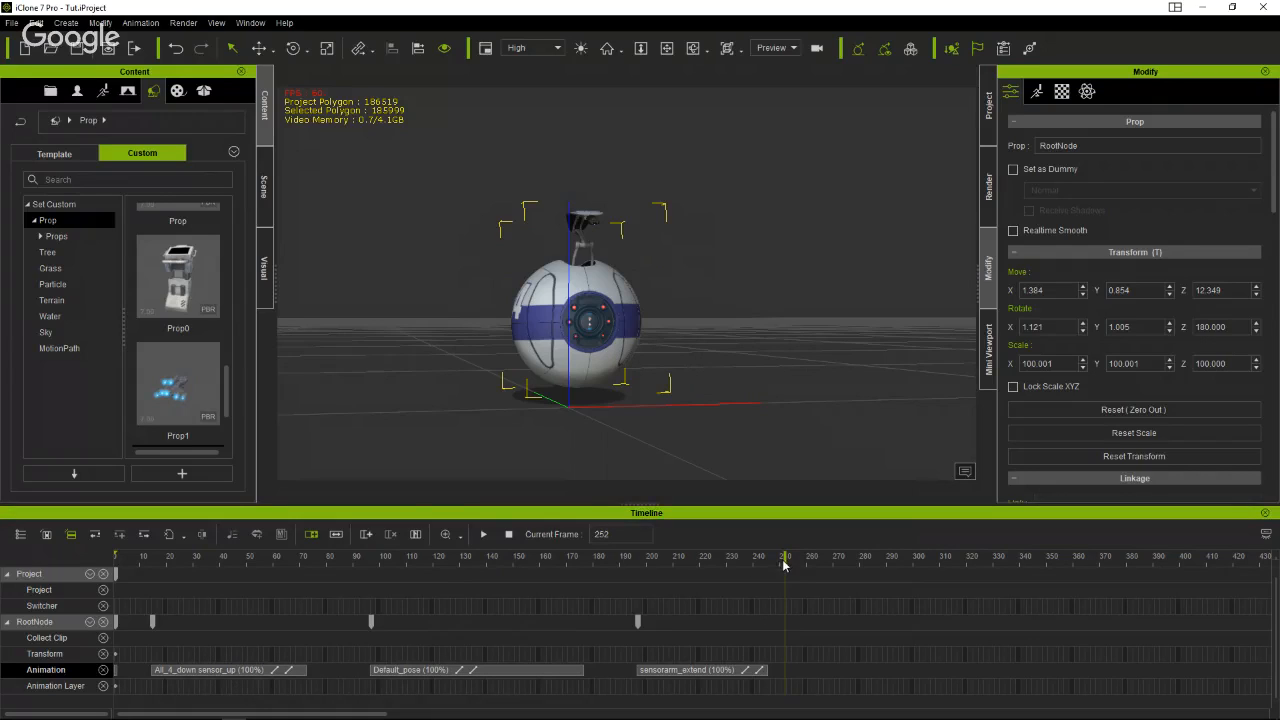
Raise the robot to about Z 33.4 at frame 164 and scrub back through the resulting rise.
left_click_drag(784, 565, 549, 578)
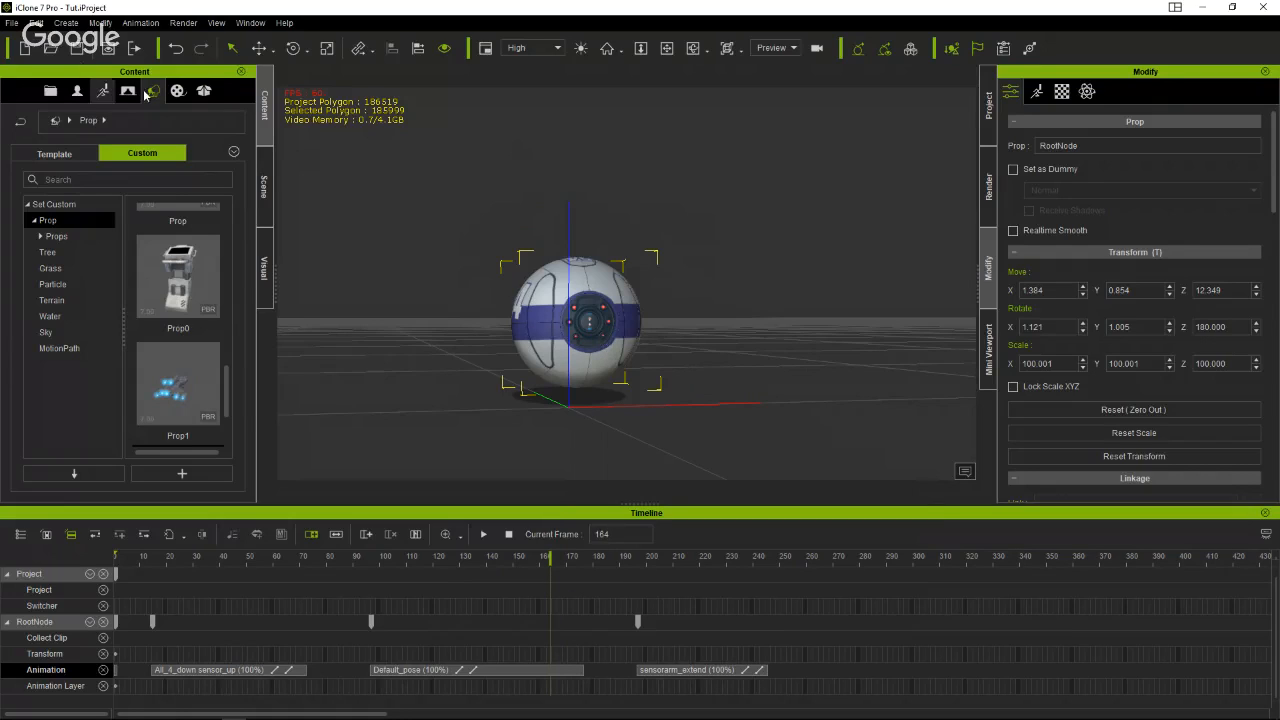
left_click(259, 48)
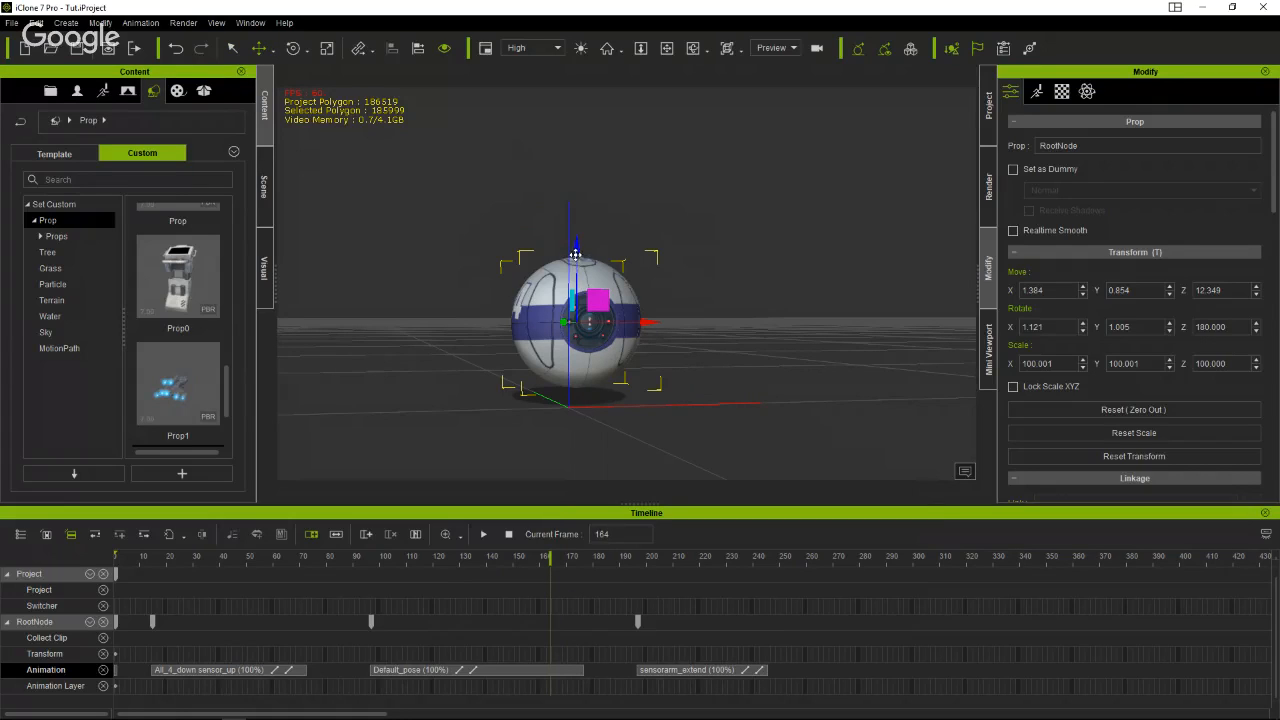
left_click_drag(575, 254, 575, 99)
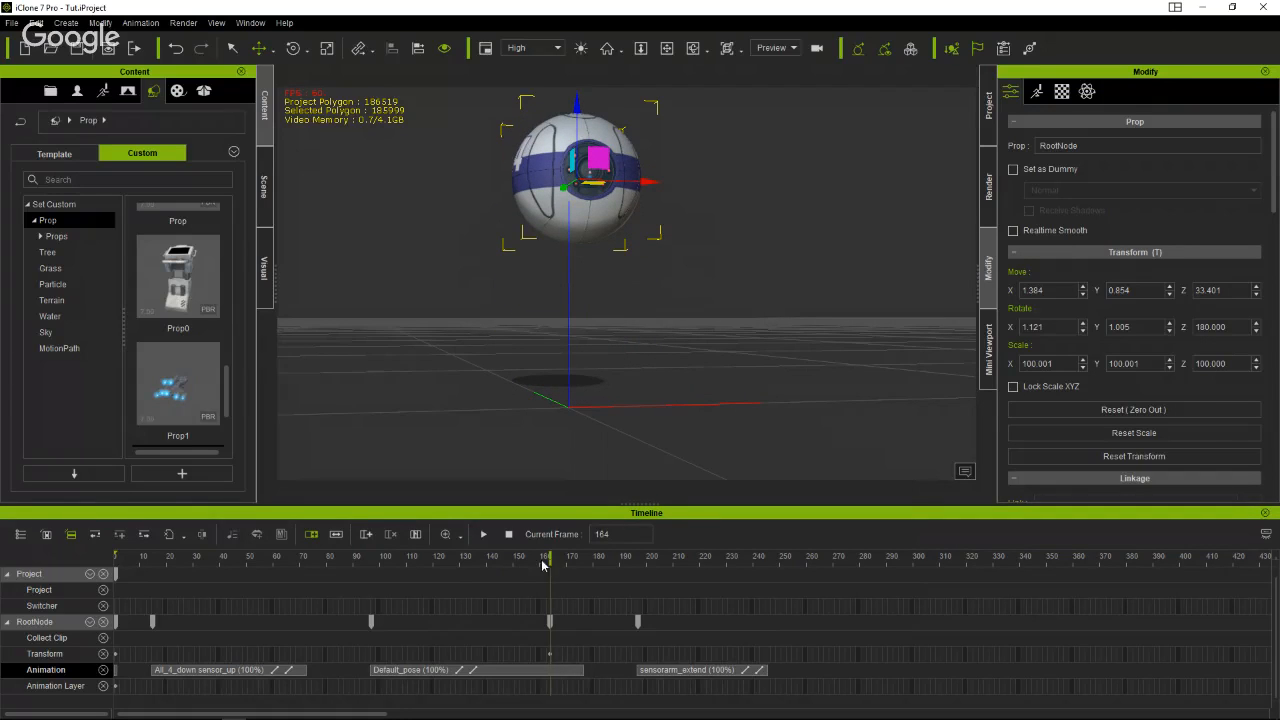
left_click_drag(542, 565, 244, 584)
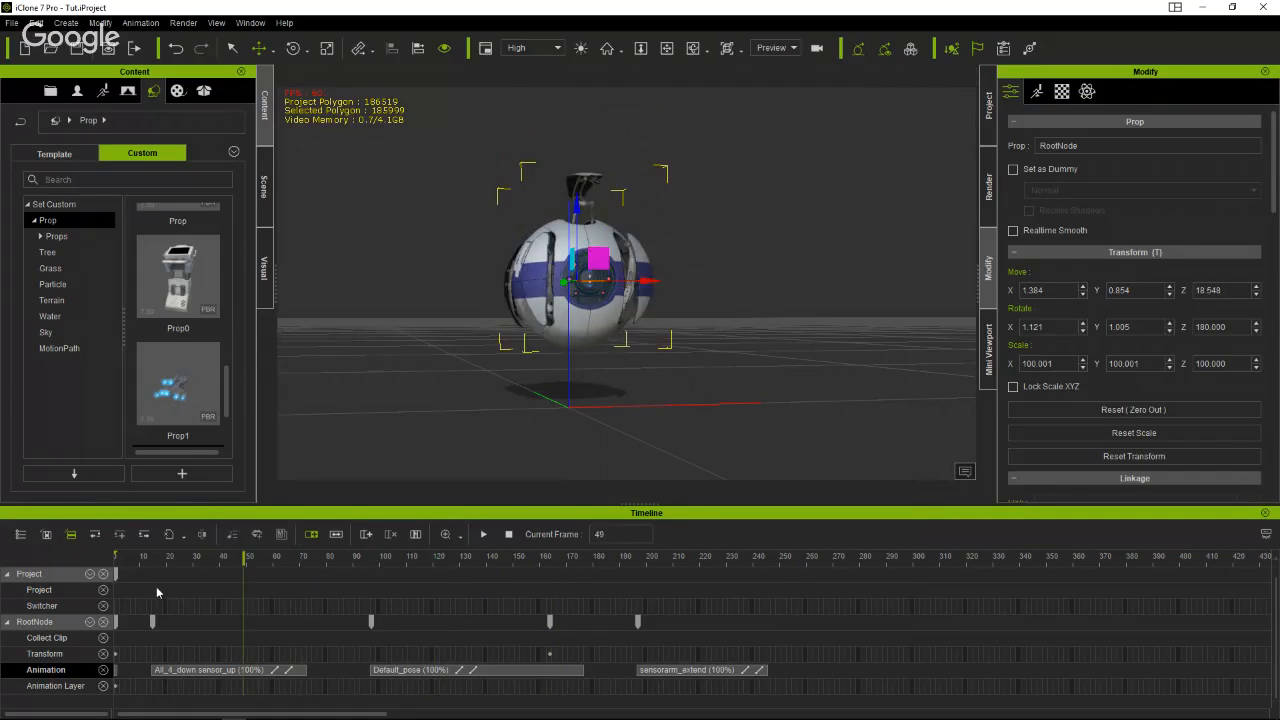
Add a robot key at frame 89, after the All_4_down sensor_up clip, and delete its Animation Layer key.
mouse_move(156, 588)
left_mouse_down()
mouse_move(95, 588)
mouse_move(269, 597)
mouse_move(93, 604)
mouse_move(308, 613)
mouse_move(124, 632)
mouse_move(353, 643)
left_mouse_up()
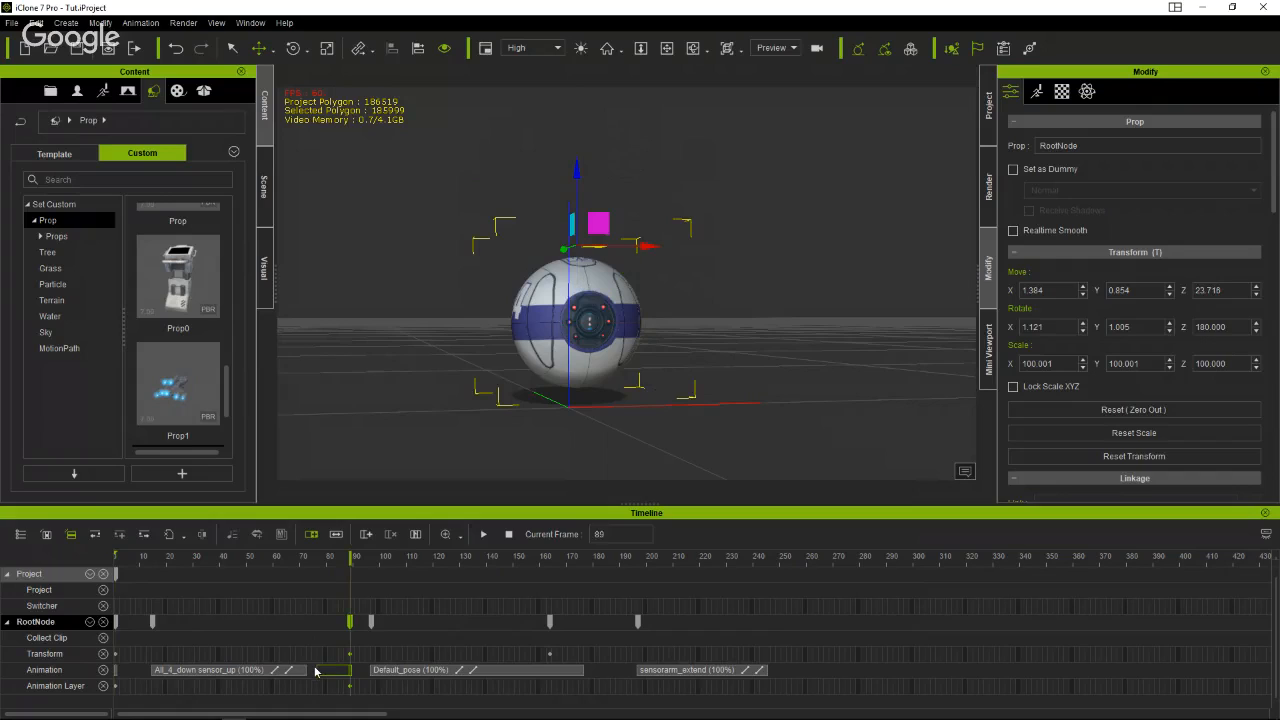
left_click(349, 689)
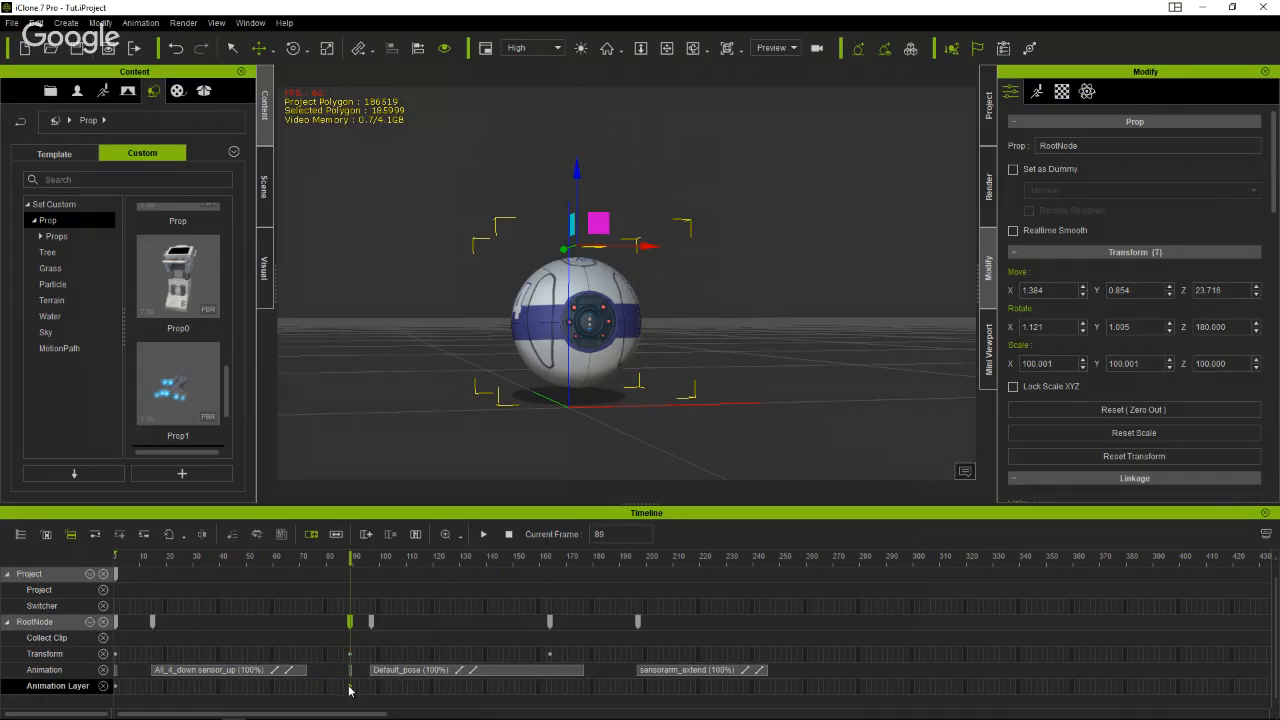
right_click(350, 689)
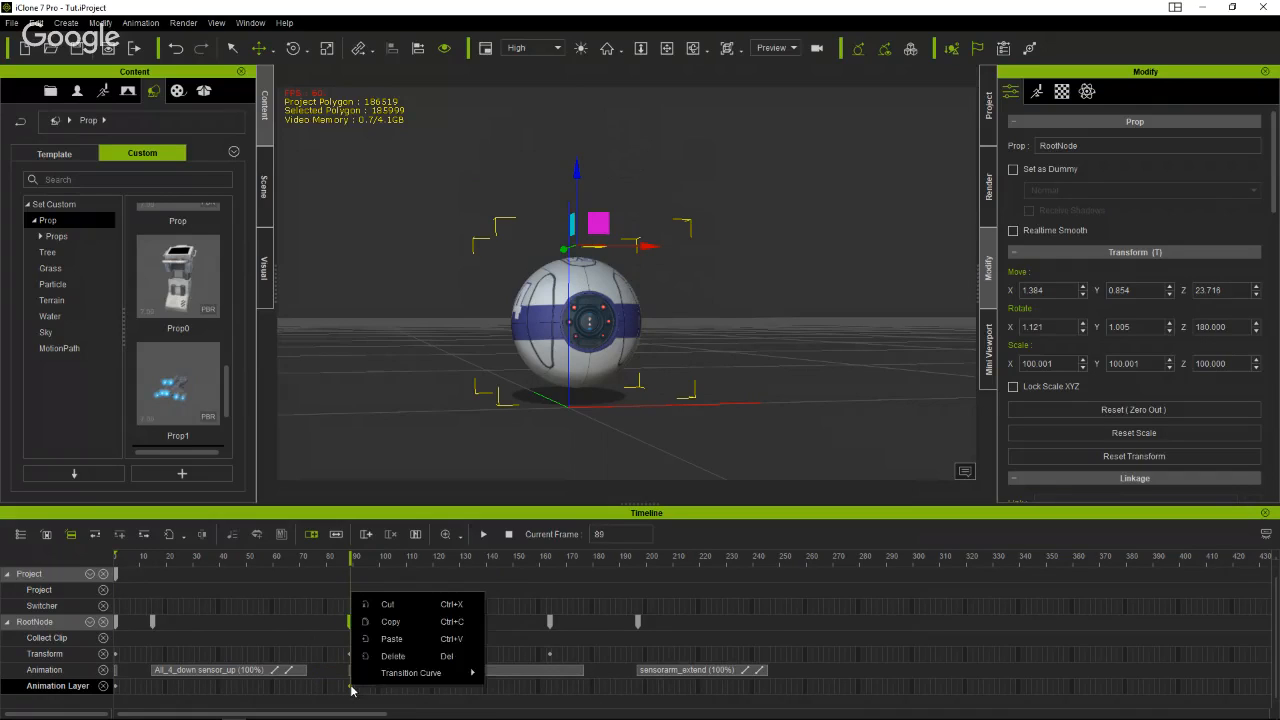
left_click(397, 656)
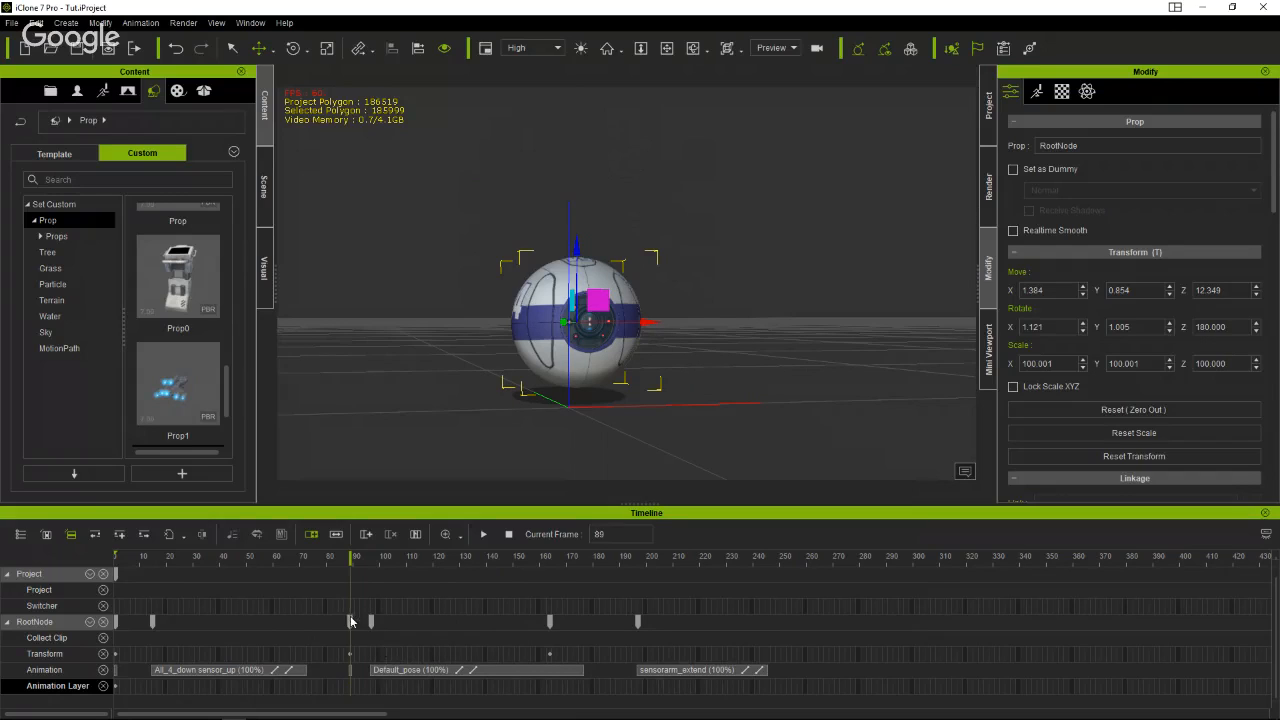
Move the robot's added key to frame 87 and delete the unnamed Animation clip that belongs to it.
mouse_move(350, 621)
left_mouse_down()
mouse_move(333, 621)
mouse_move(345, 623)
left_mouse_up()
left_click(346, 670)
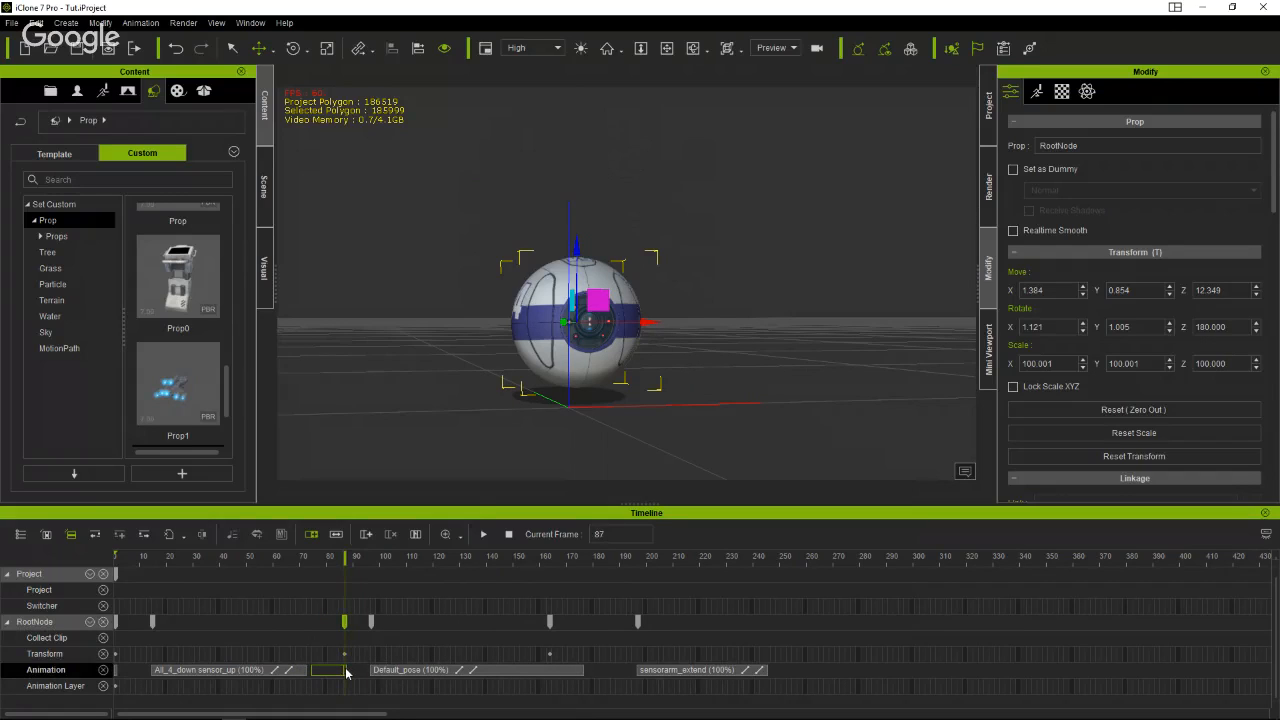
right_click(346, 673)
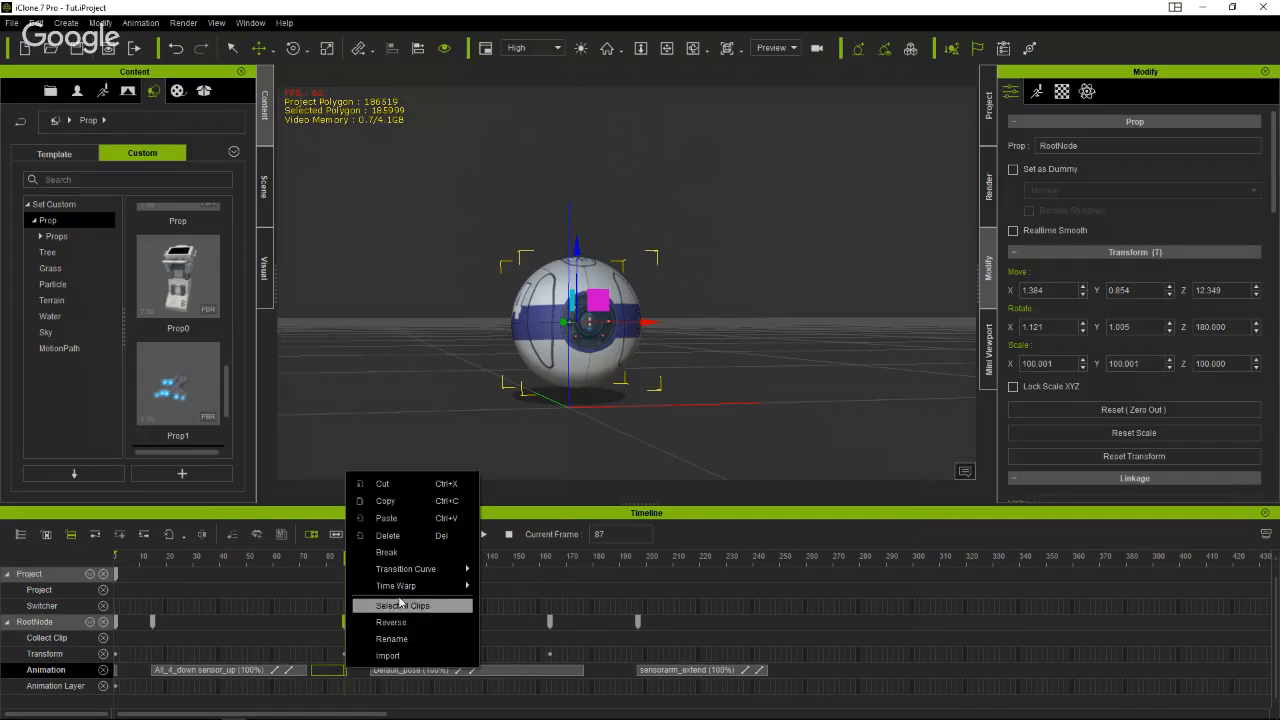
left_click(417, 537)
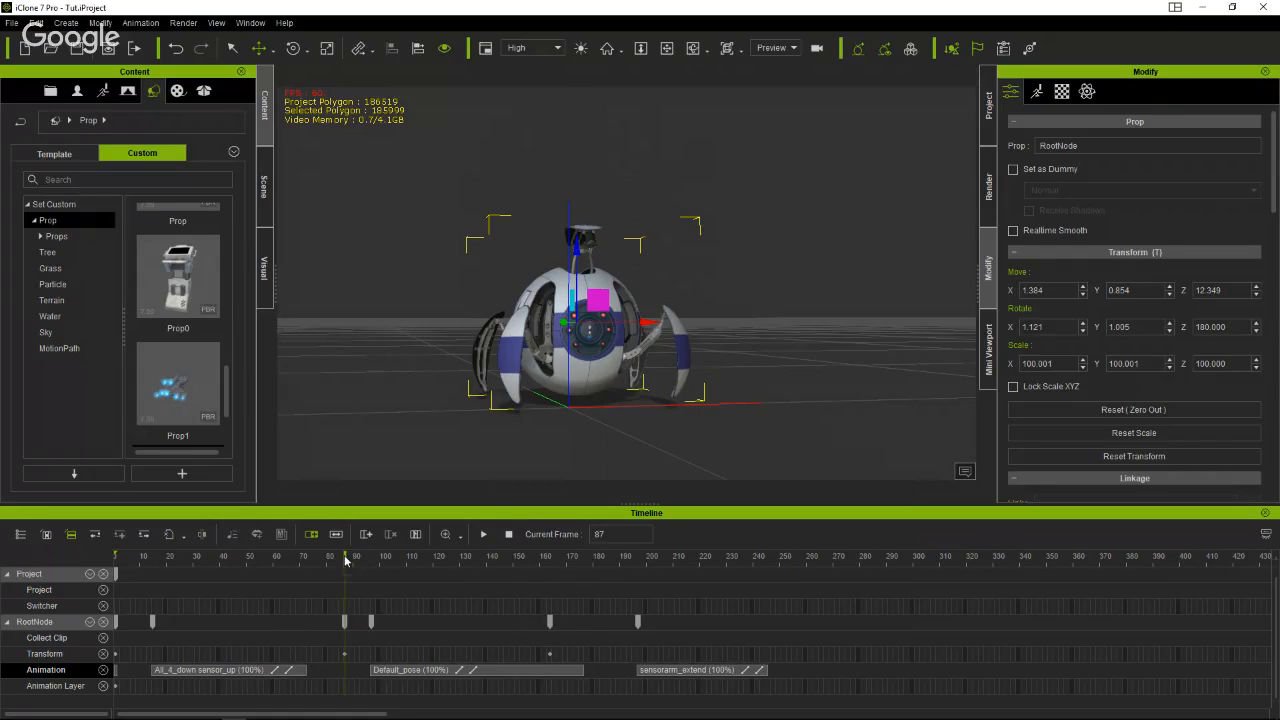
Move the robot's Transform key to frame 72, at the end of the All_4_down sensor_up clip, and scrub near it.
left_click_drag(345, 563, 277, 572)
left_click_drag(346, 624, 309, 632)
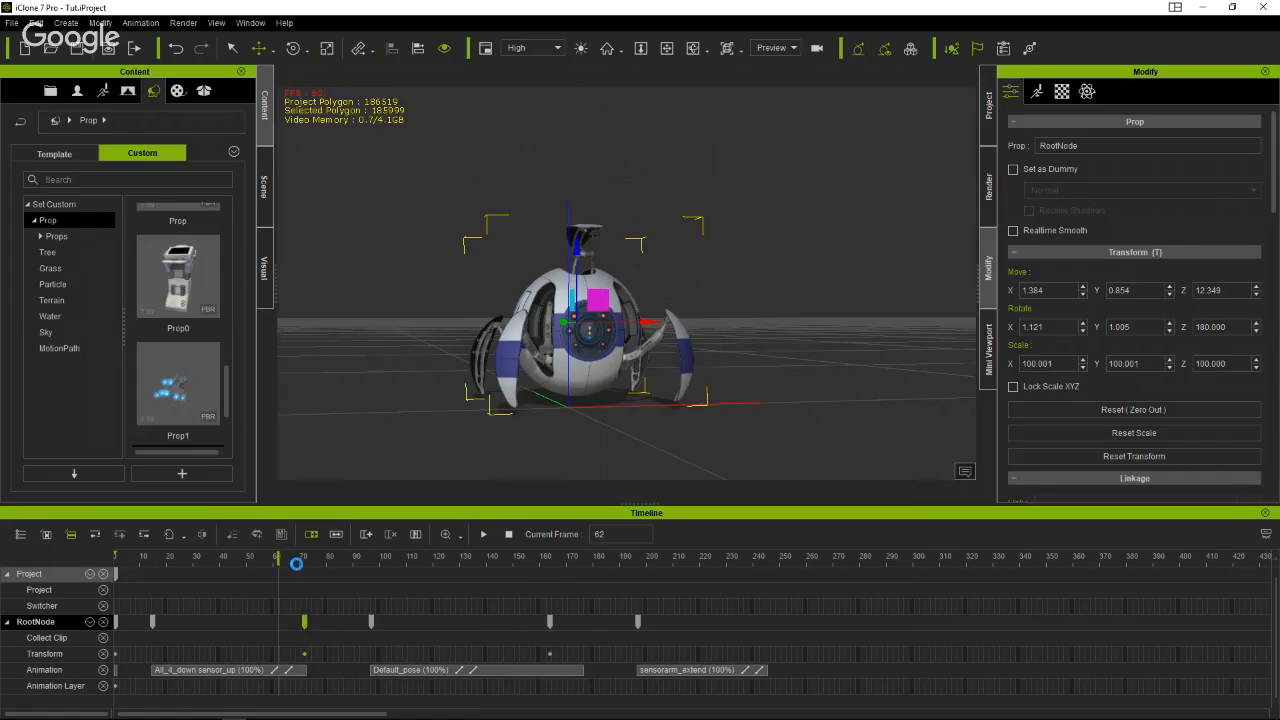
left_click(300, 564)
mouse_move(255, 566)
left_mouse_down()
mouse_move(150, 572)
mouse_move(262, 578)
left_mouse_up()
Delete the robot's key at frame 72 and scrub between frames 1 and 72 to check its height.
left_click(304, 622)
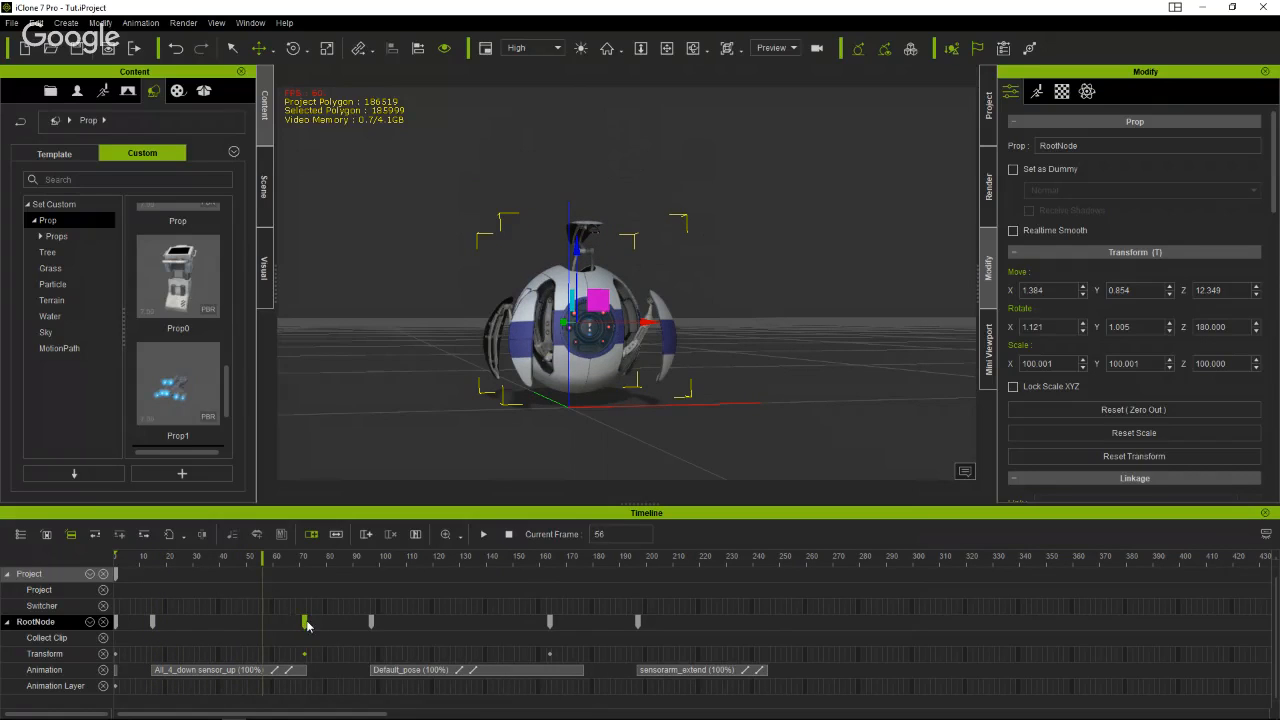
right_click(305, 622)
left_click(350, 686)
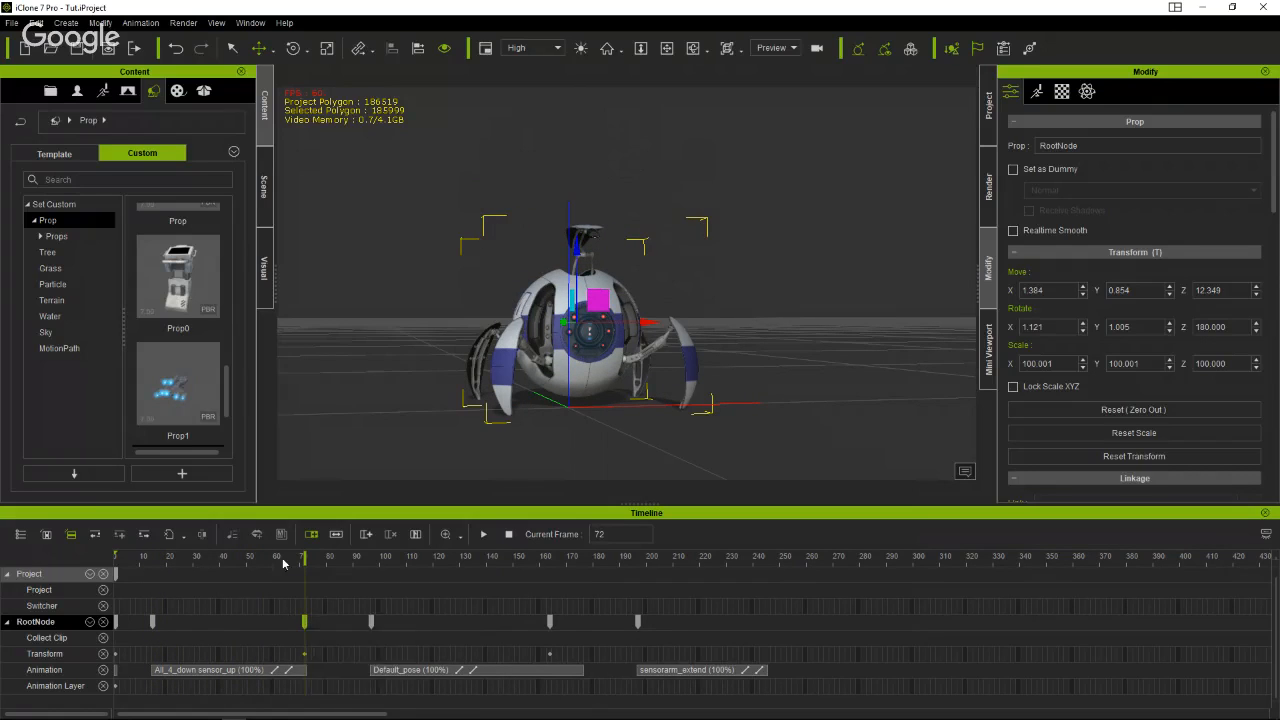
left_click_drag(305, 563, 152, 570)
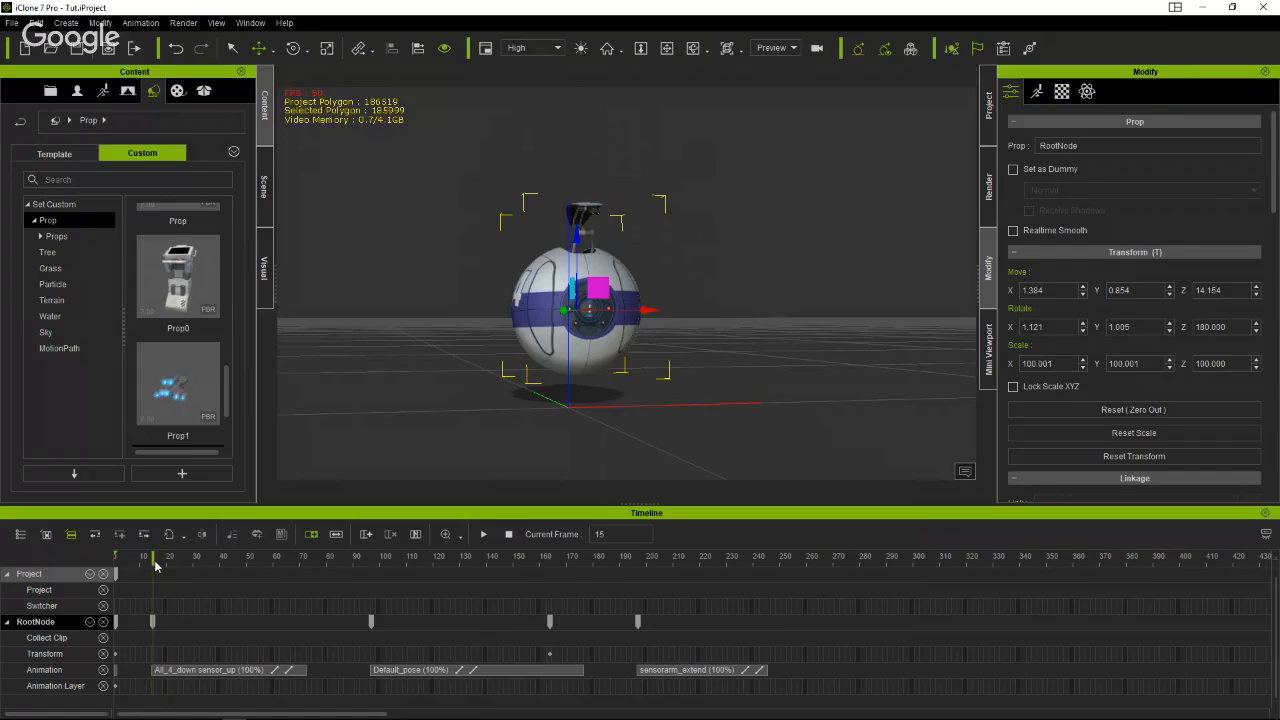
left_click_drag(154, 565, 98, 570)
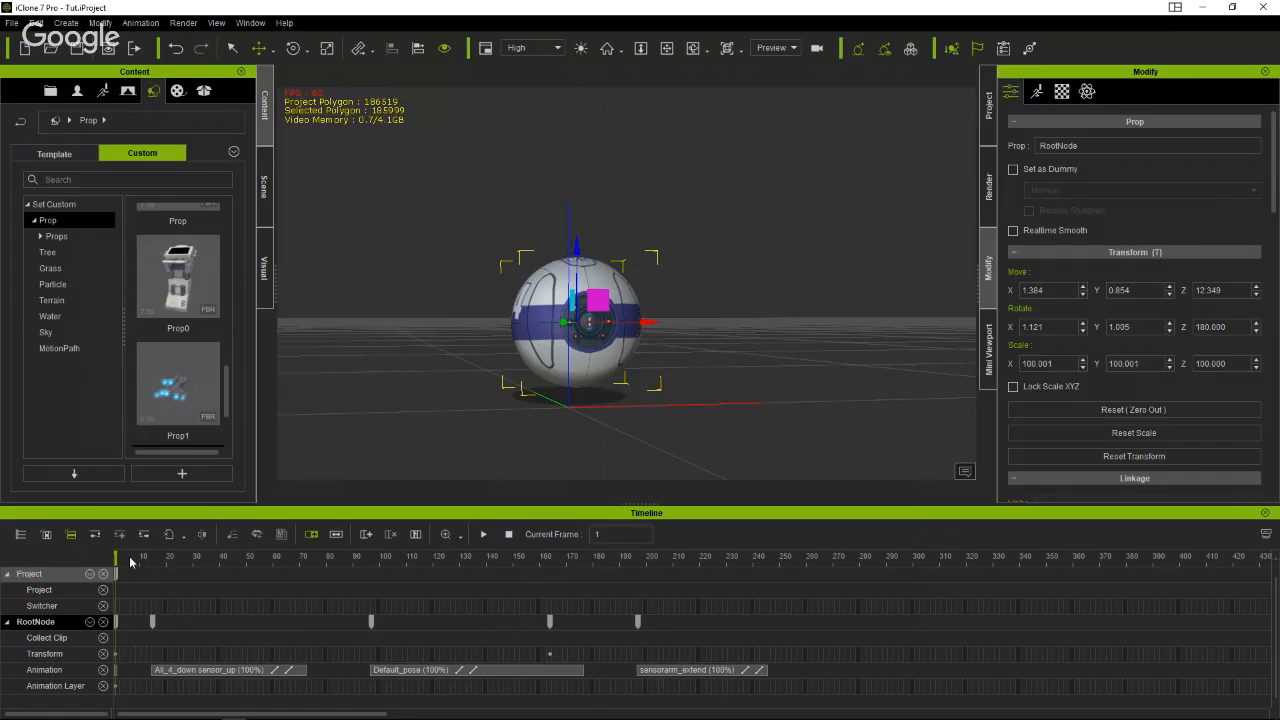
left_click_drag(139, 566, 303, 637)
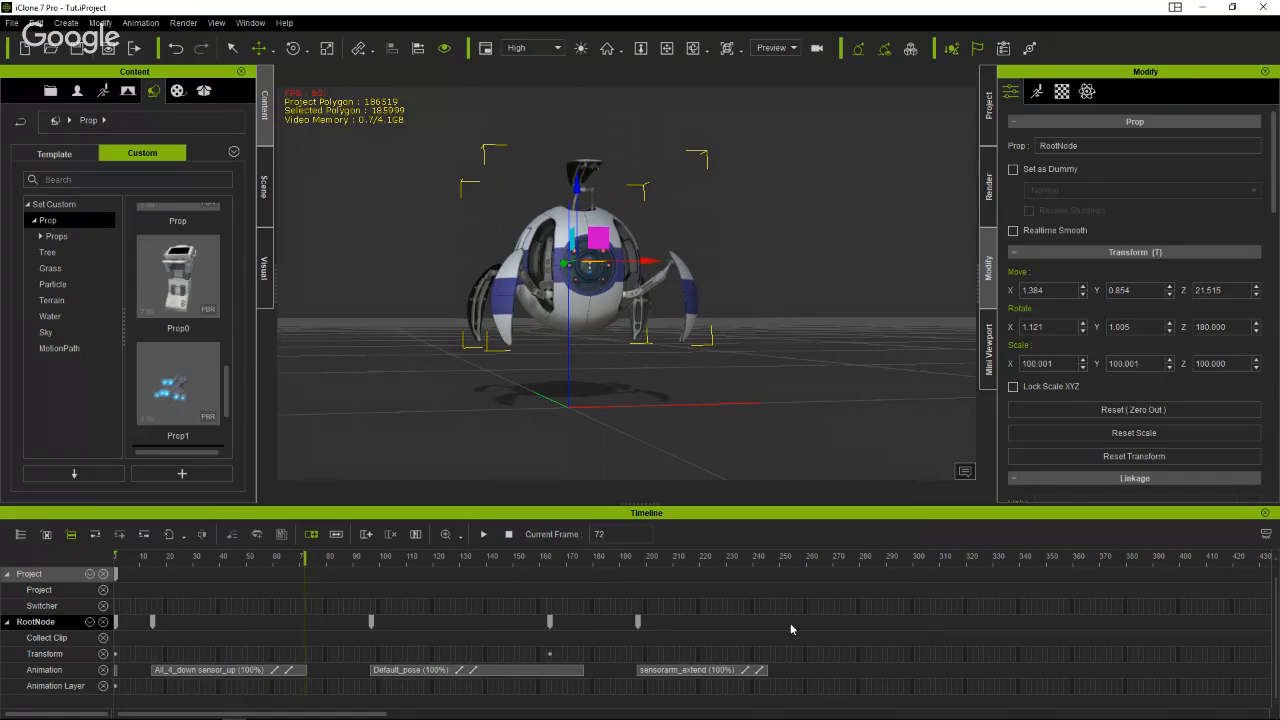
Delete the robot's lift key at frame 164.
left_click(553, 622)
right_click(553, 622)
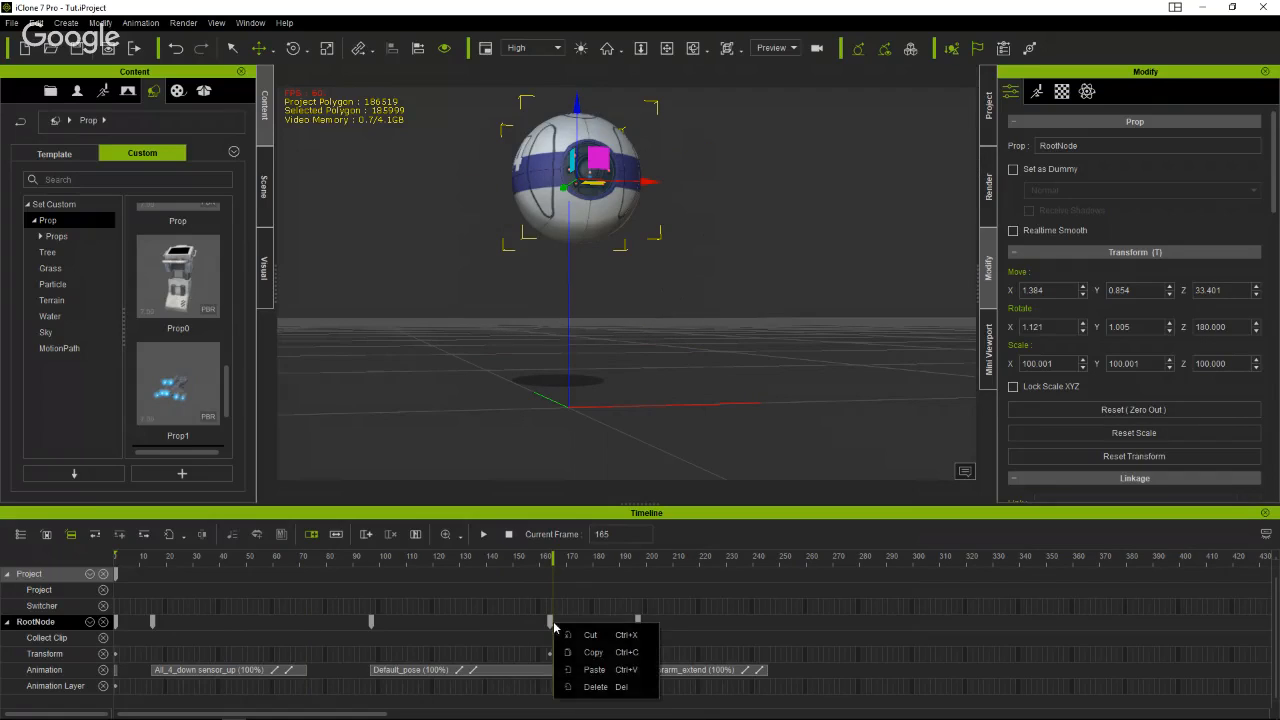
left_click(600, 688)
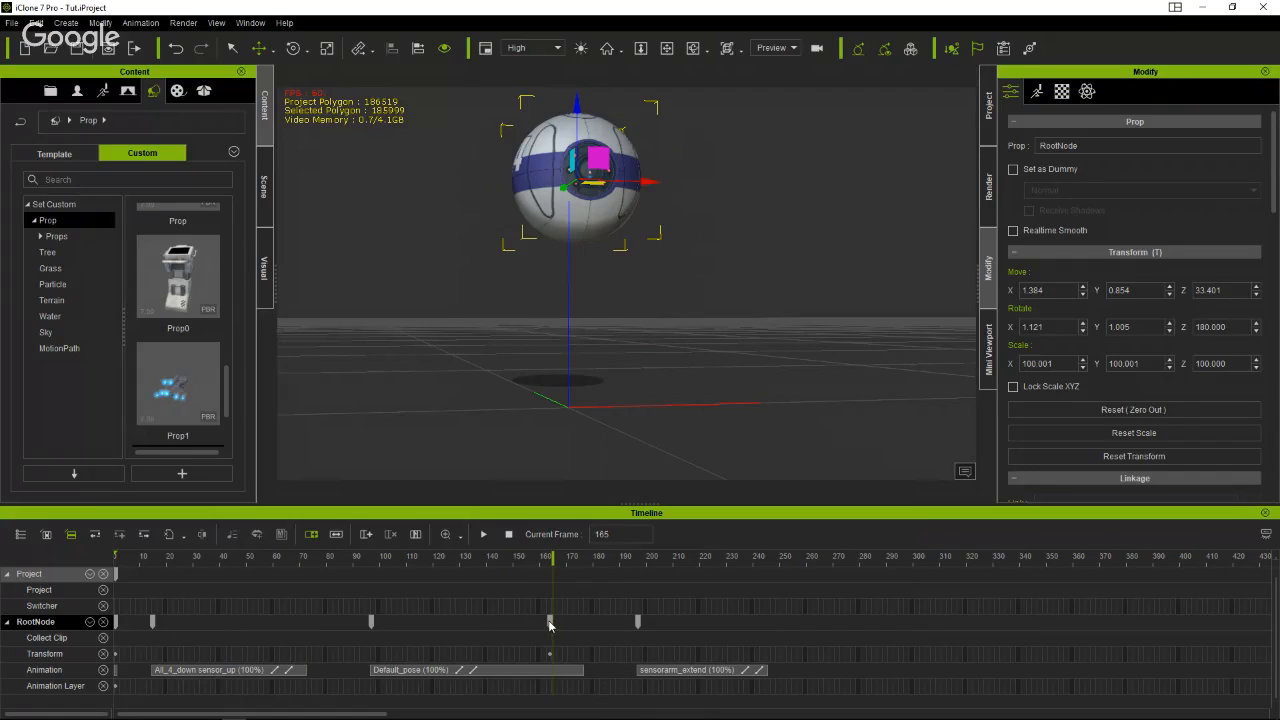
left_click(551, 622)
right_click(551, 622)
left_click(592, 686)
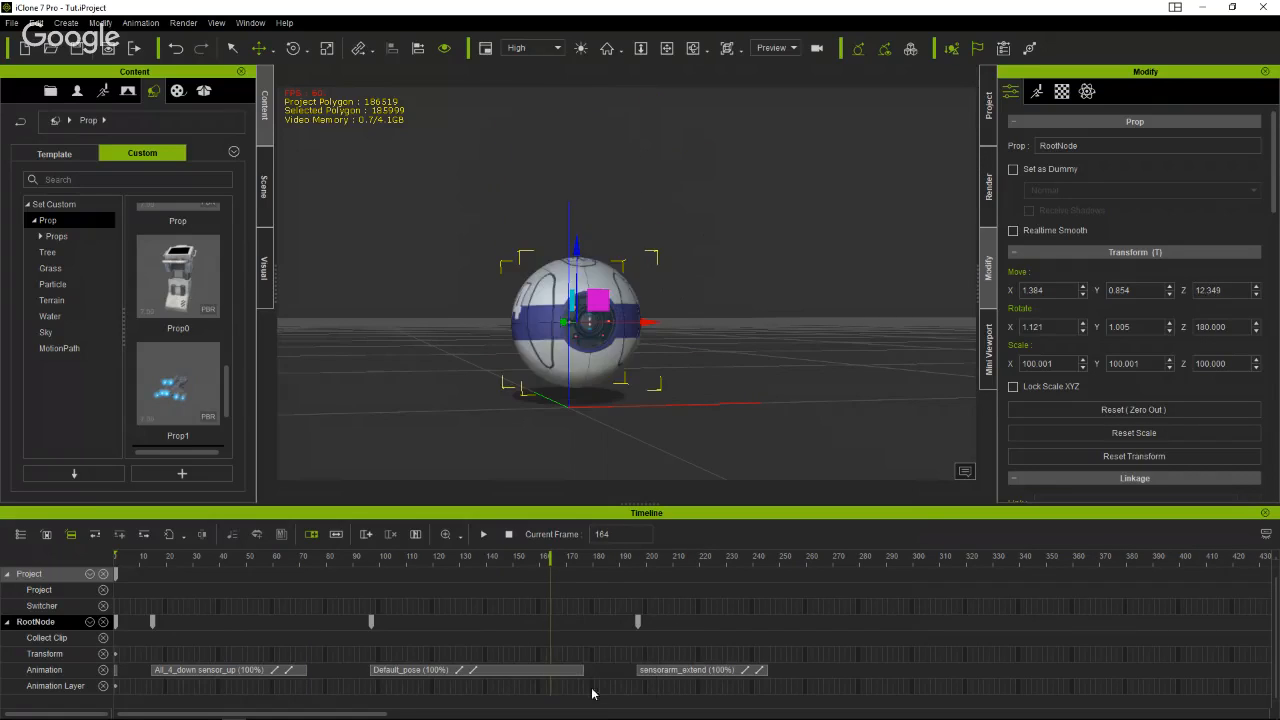
Add a Transform key for the robot at frame 72 and scrub to the end of the Default_pose clip.
left_click_drag(482, 567, 305, 585)
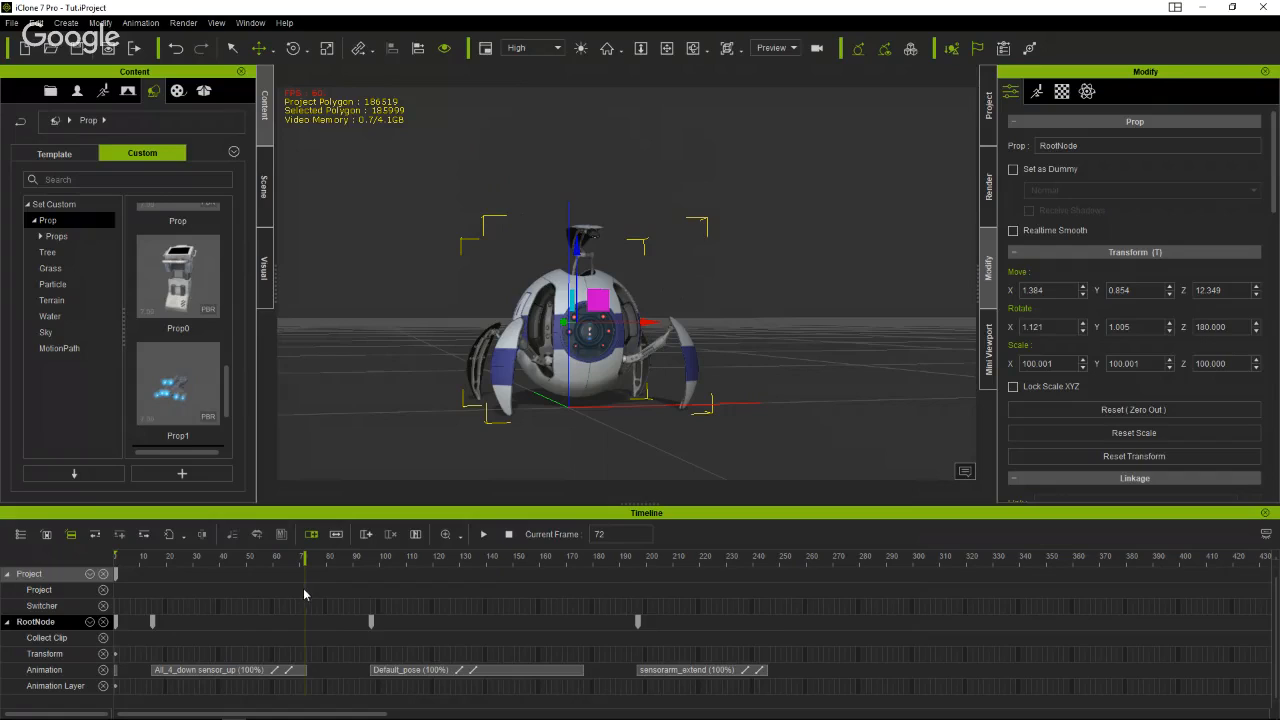
left_click(306, 657)
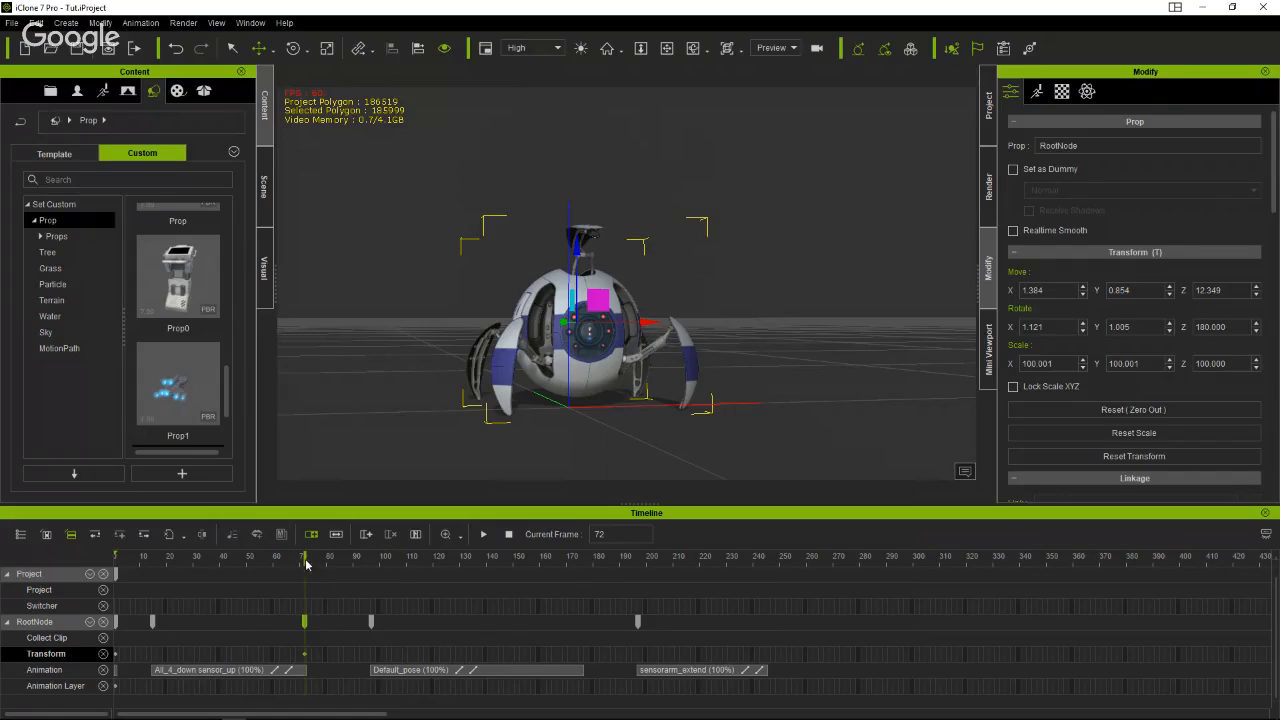
key("space")
left_click_drag(566, 595, 583, 597)
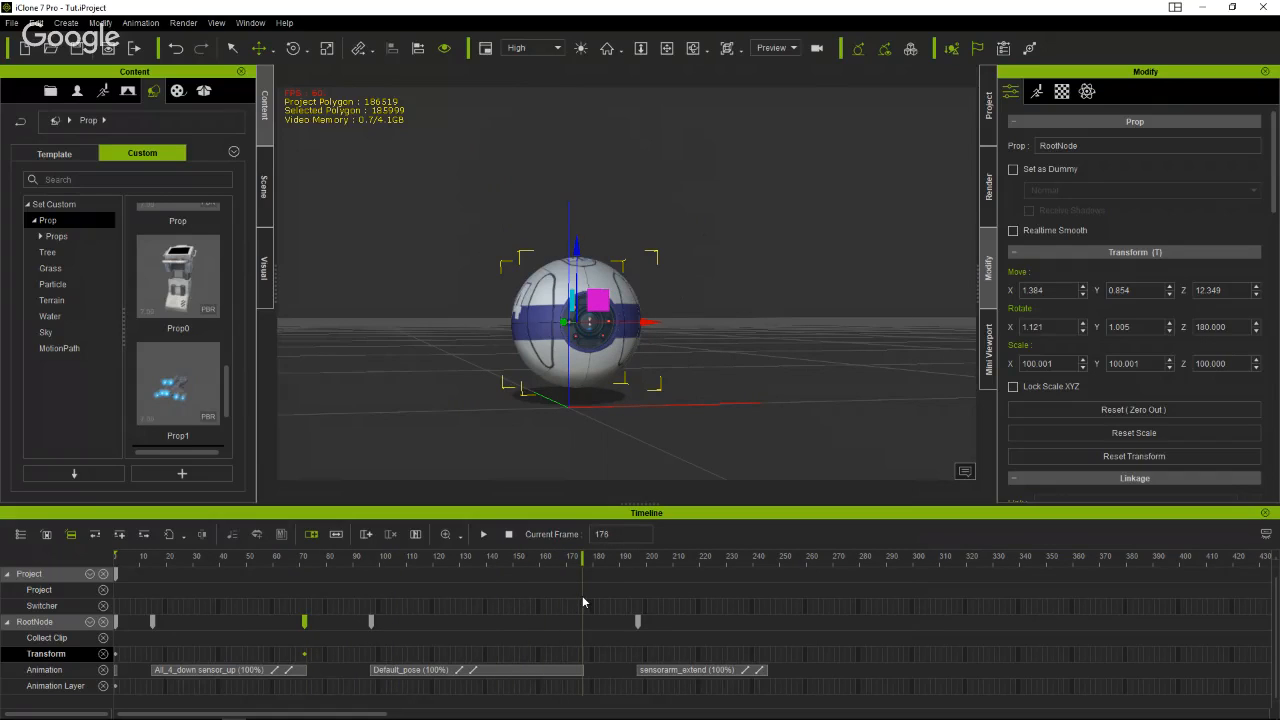
Add a Transform key at frame 244, near the end of the sensorarm_extend clip, raising the robot to about Z 49.
left_click_drag(599, 605, 763, 681)
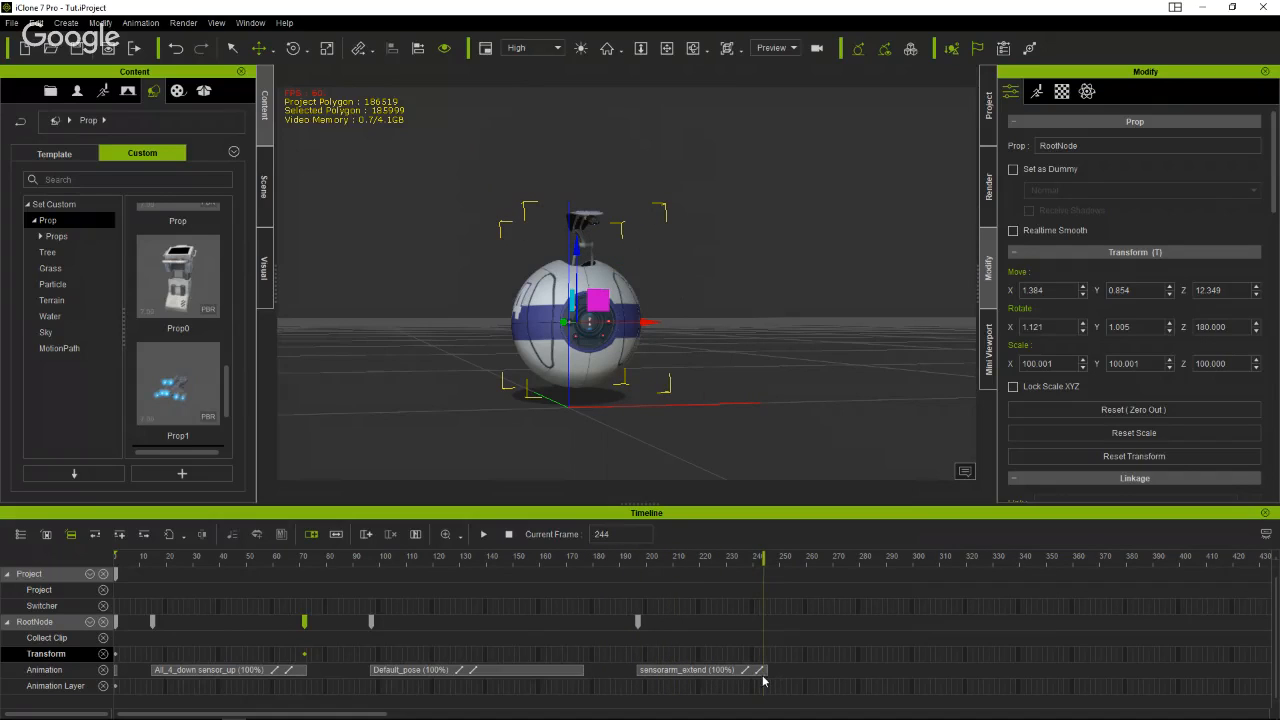
double_click(765, 655)
left_click_drag(575, 252, 587, 6)
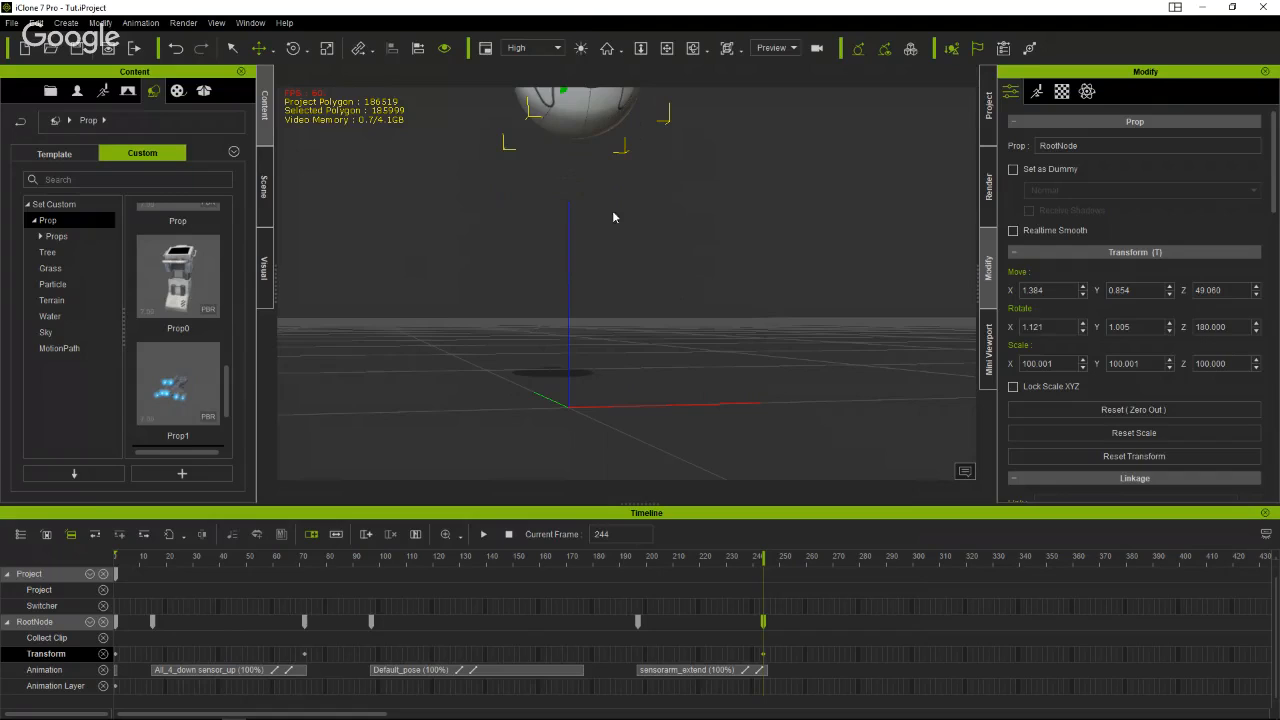
Play the animation from frame 1 through the final lift to check the clips and movement, ending at frame 269.
scroll(619, 228, "down", 5)
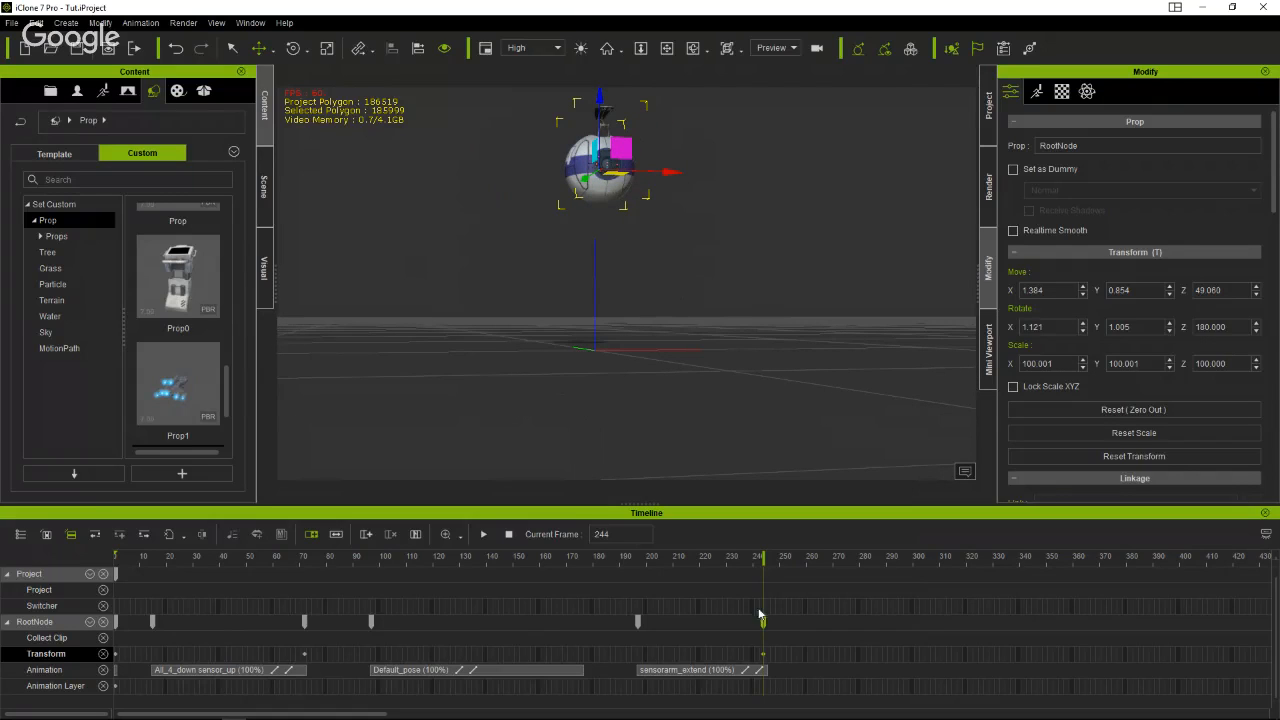
left_click_drag(763, 563, 33, 580)
left_click(482, 534)
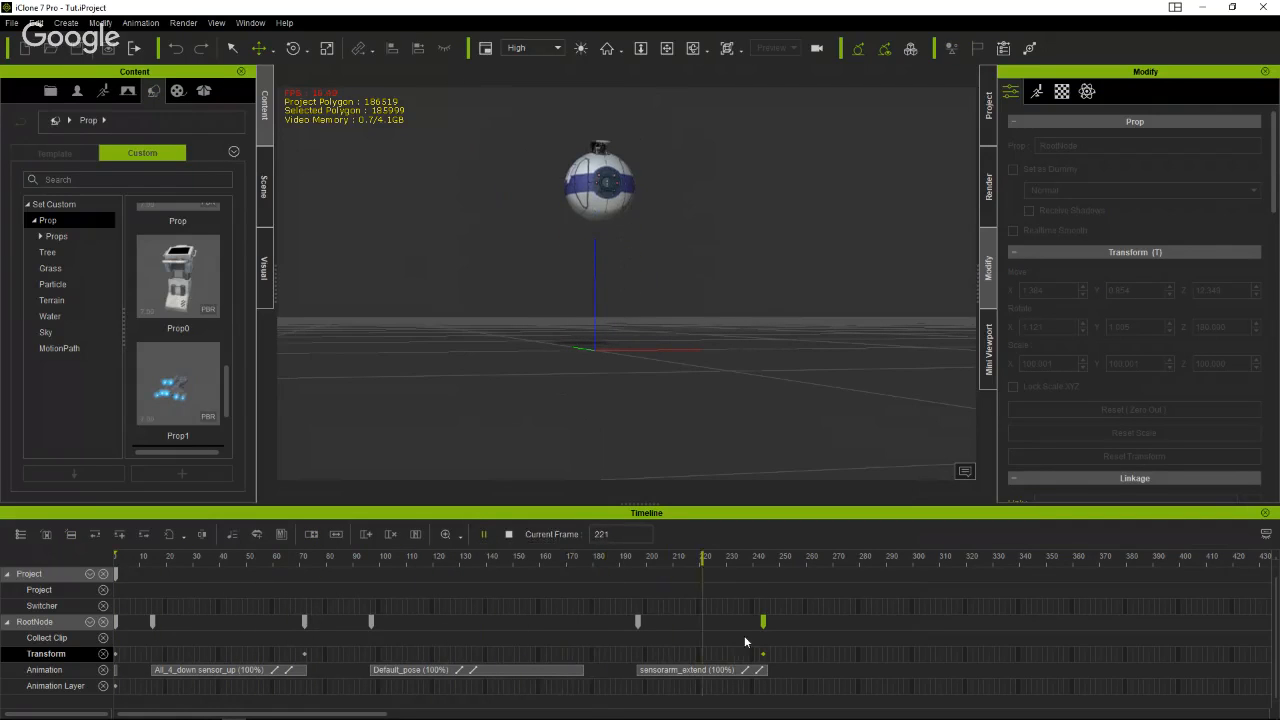
left_click(828, 563)
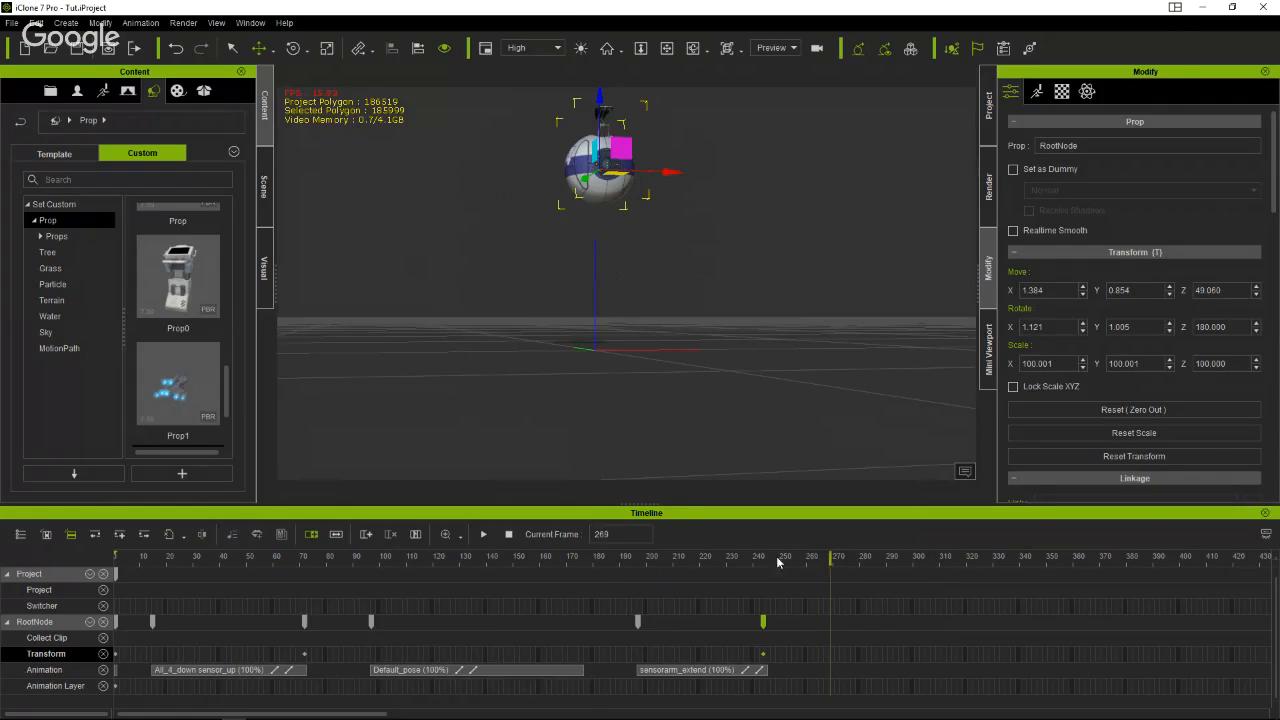
Try the Default_pose clip directly against the All_4_down sensor_up clip, move it to about frame 90, and scrub the transition.
left_click_drag(778, 563, 349, 618)
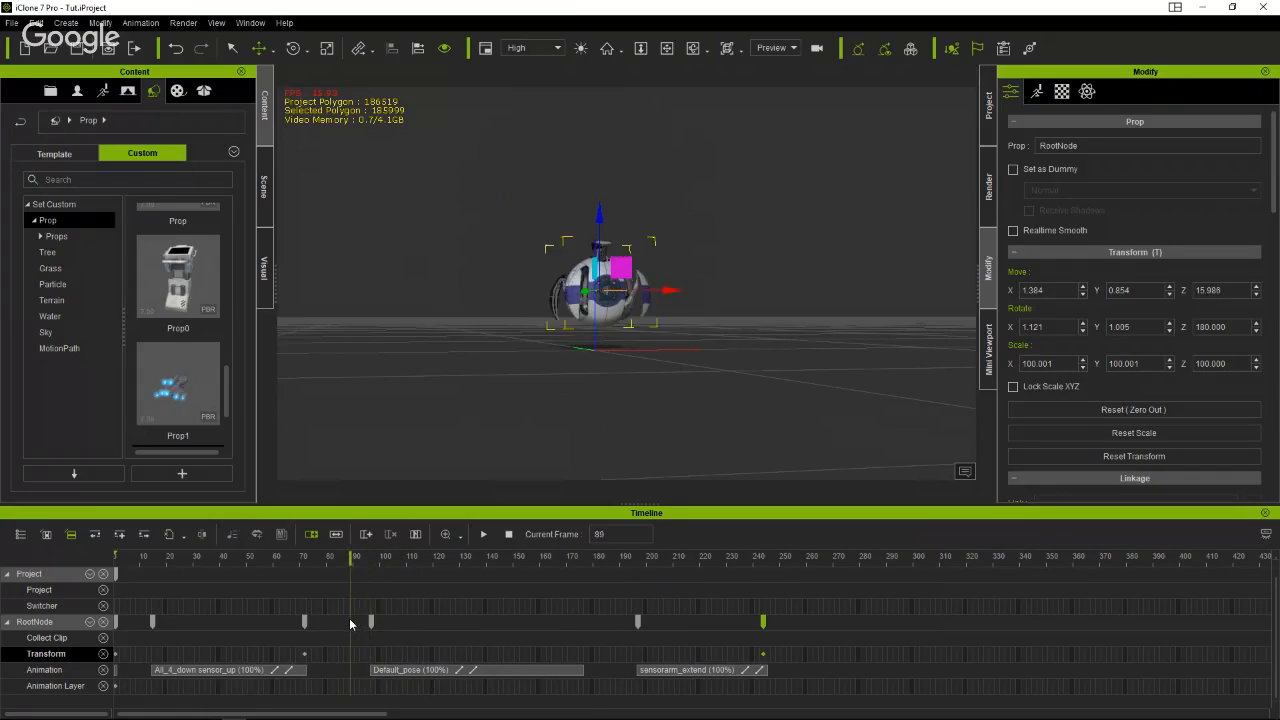
left_click_drag(433, 662, 365, 677)
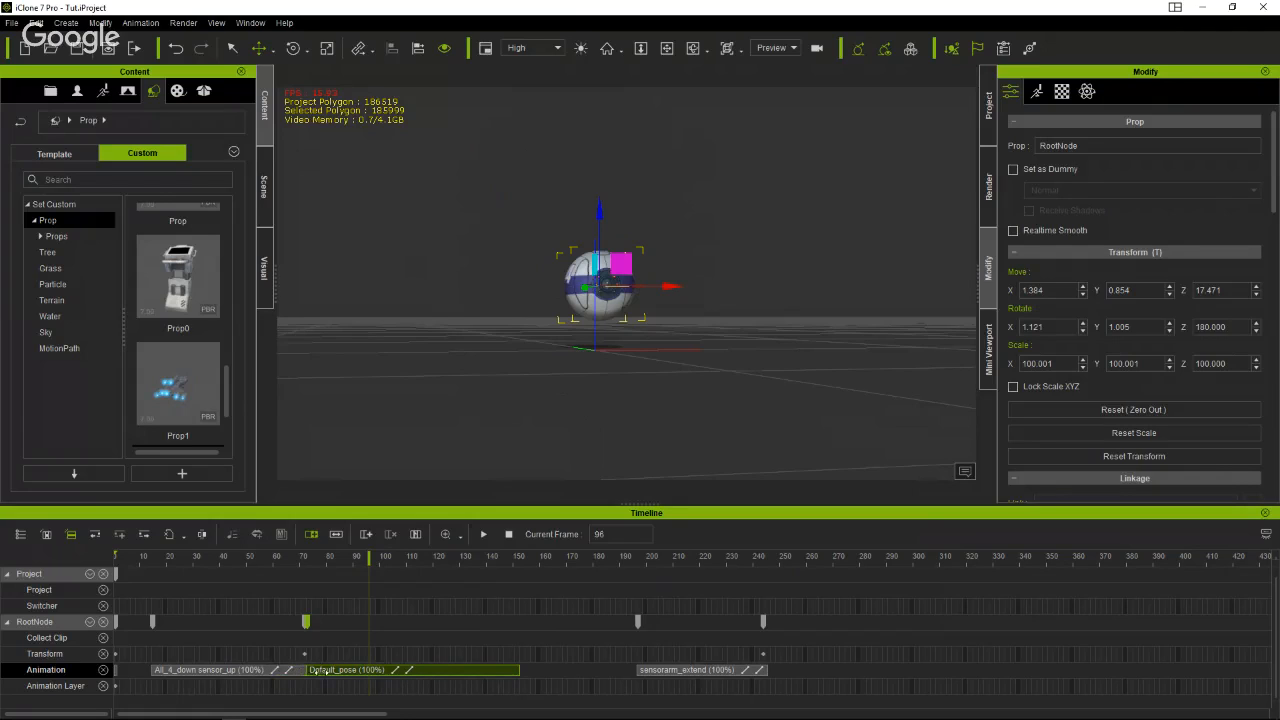
left_click_drag(369, 560, 282, 581)
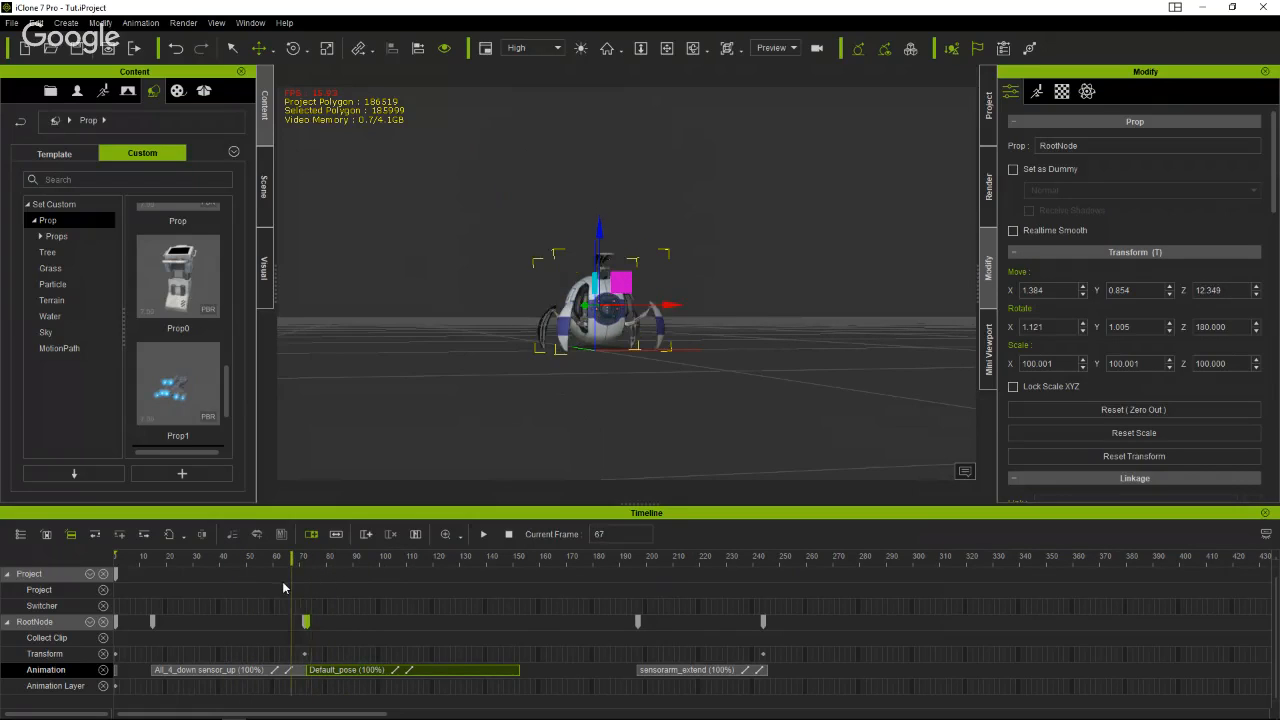
left_click_drag(363, 672, 411, 672)
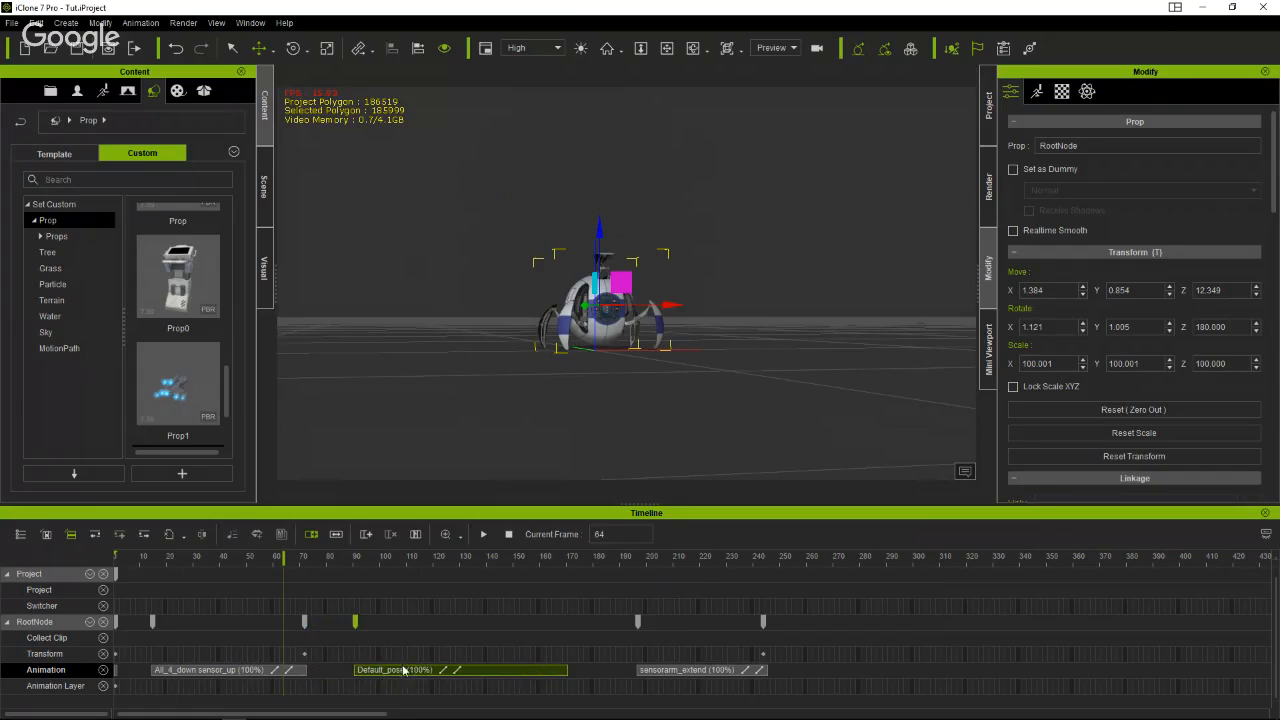
left_click(409, 560)
left_click_drag(404, 560, 306, 570)
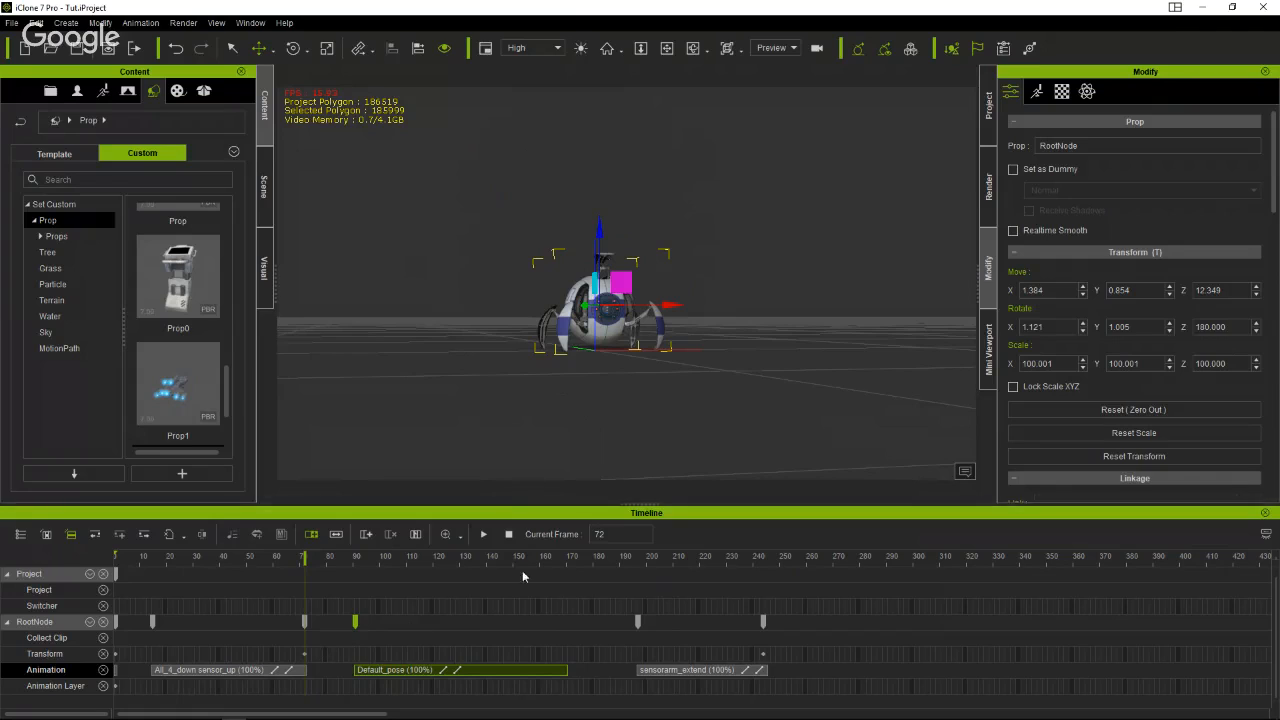
Try deleting the All_4_down sensor_up clip and scrub through the remaining Default_pose motion.
left_click(287, 669)
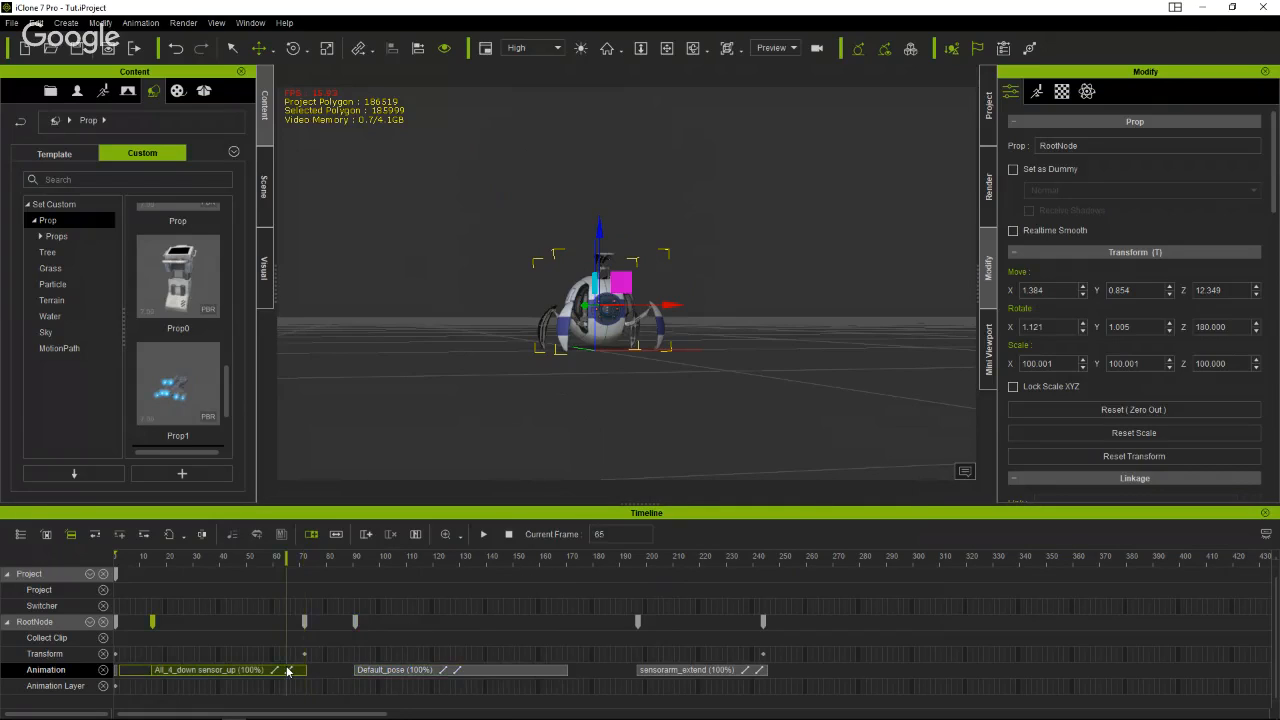
key("Delete")
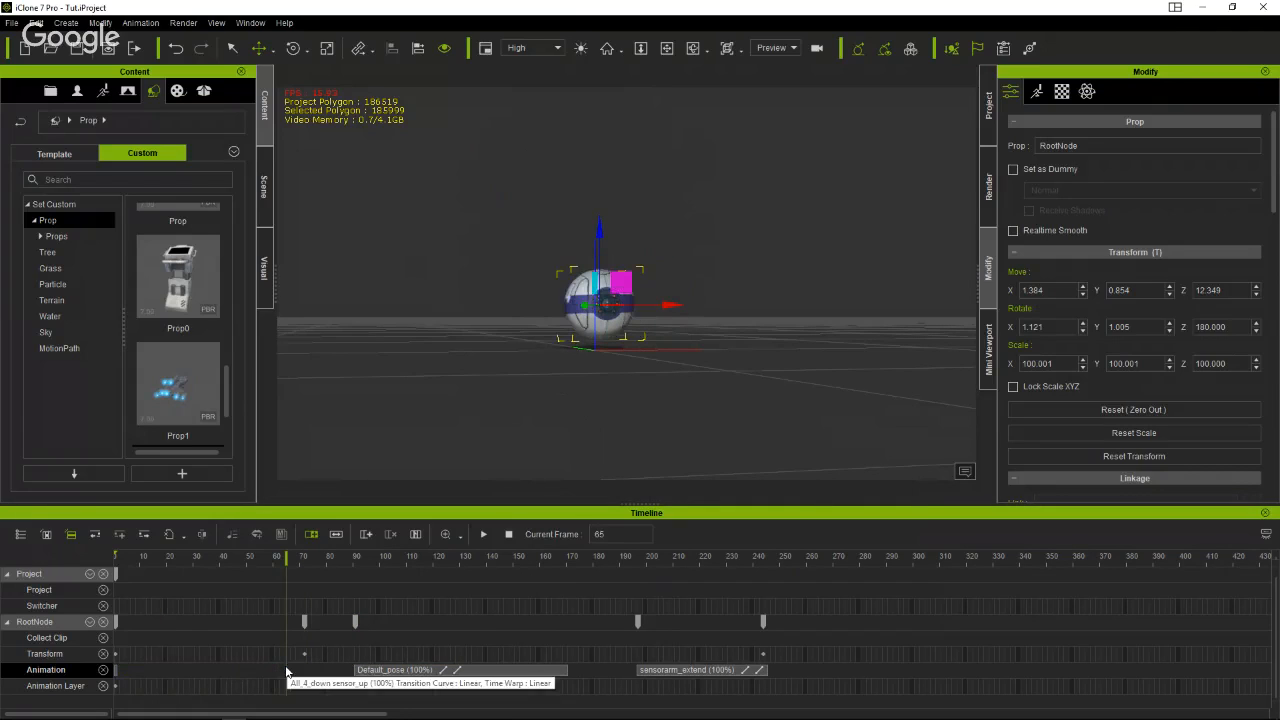
left_click(407, 671)
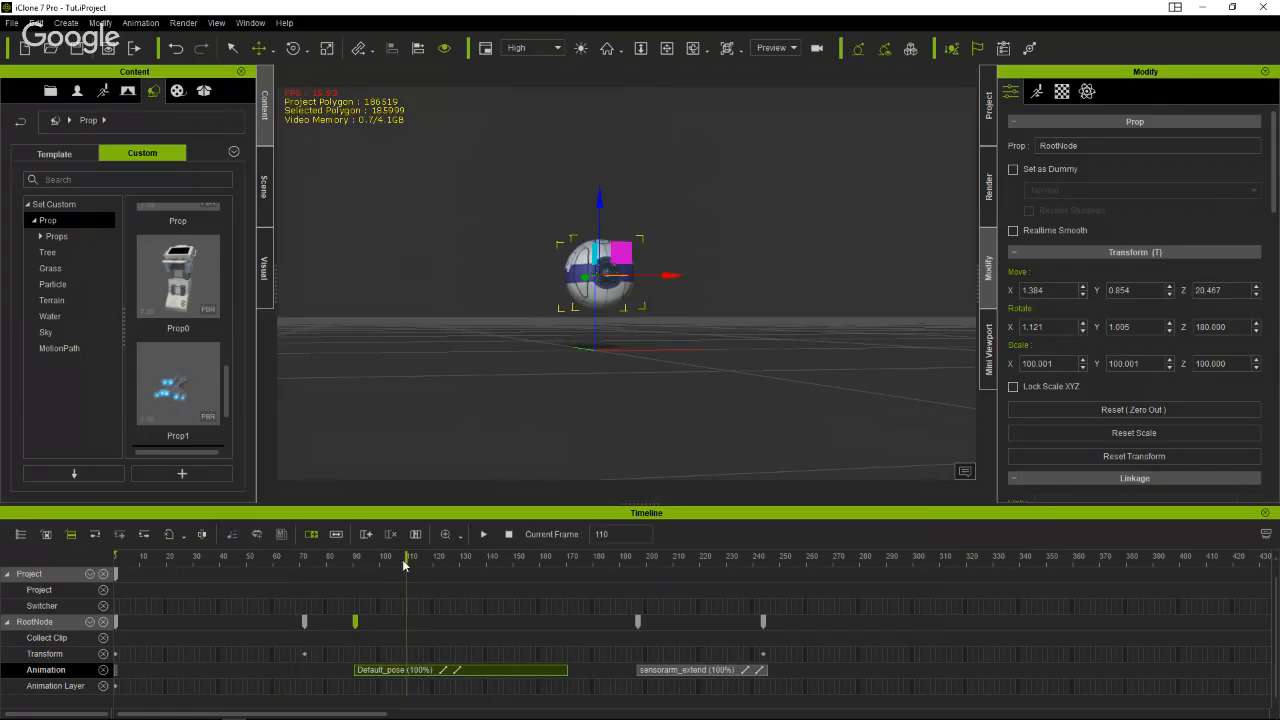
left_click_drag(401, 563, 200, 563)
left_click_drag(335, 570, 498, 587)
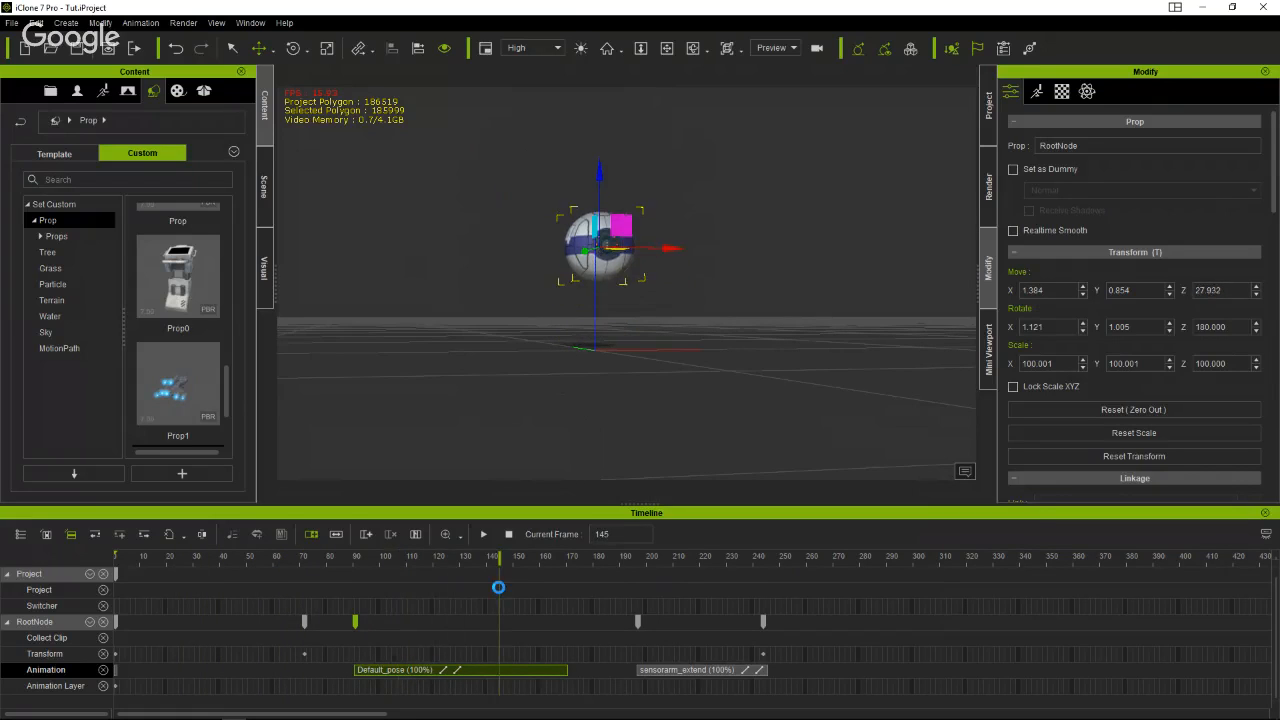
Delete the robot's key at frame 72.
left_click(303, 621)
right_click(303, 618)
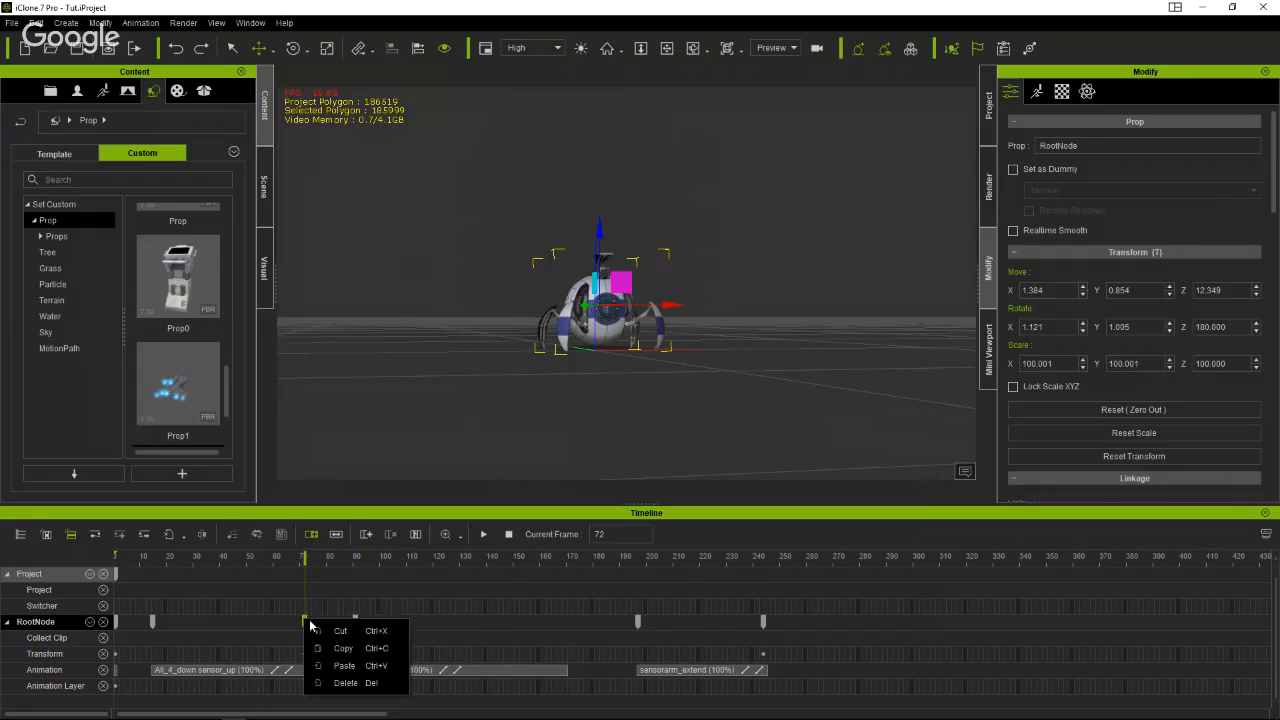
left_click(372, 683)
left_click_drag(865, 622, 110, 621)
left_click(643, 632)
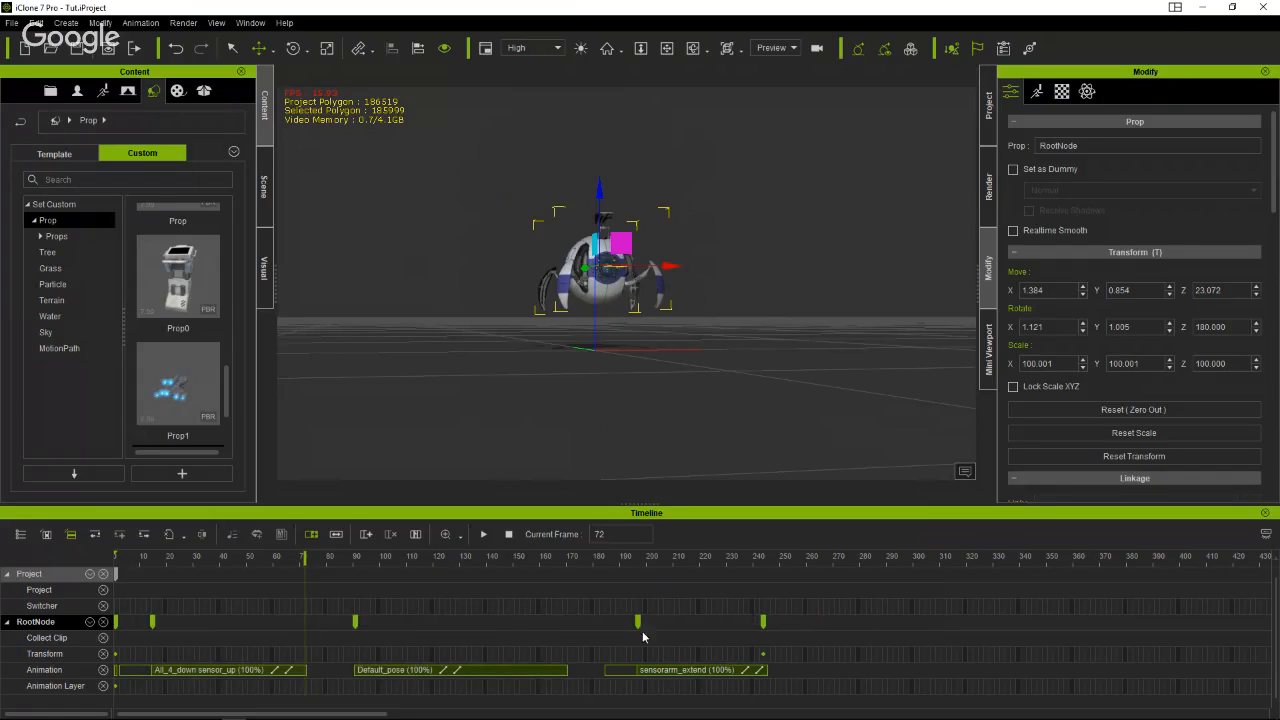
left_click(762, 622)
right_click(764, 622)
left_click(780, 648)
left_click(880, 619)
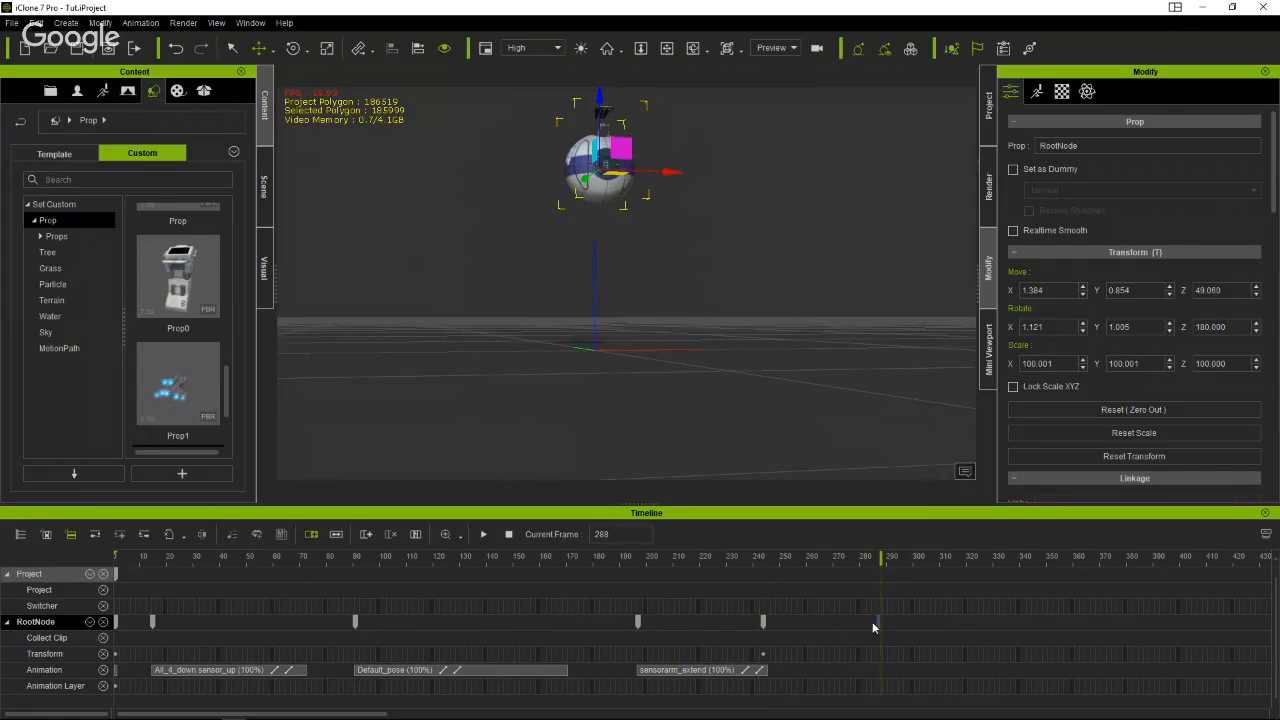
Delete all of the robot's remaining clips and keys beyond frame 1, keeping the initial keys.
left_click_drag(872, 621, 234, 633)
left_click_drag(152, 631, 147, 631)
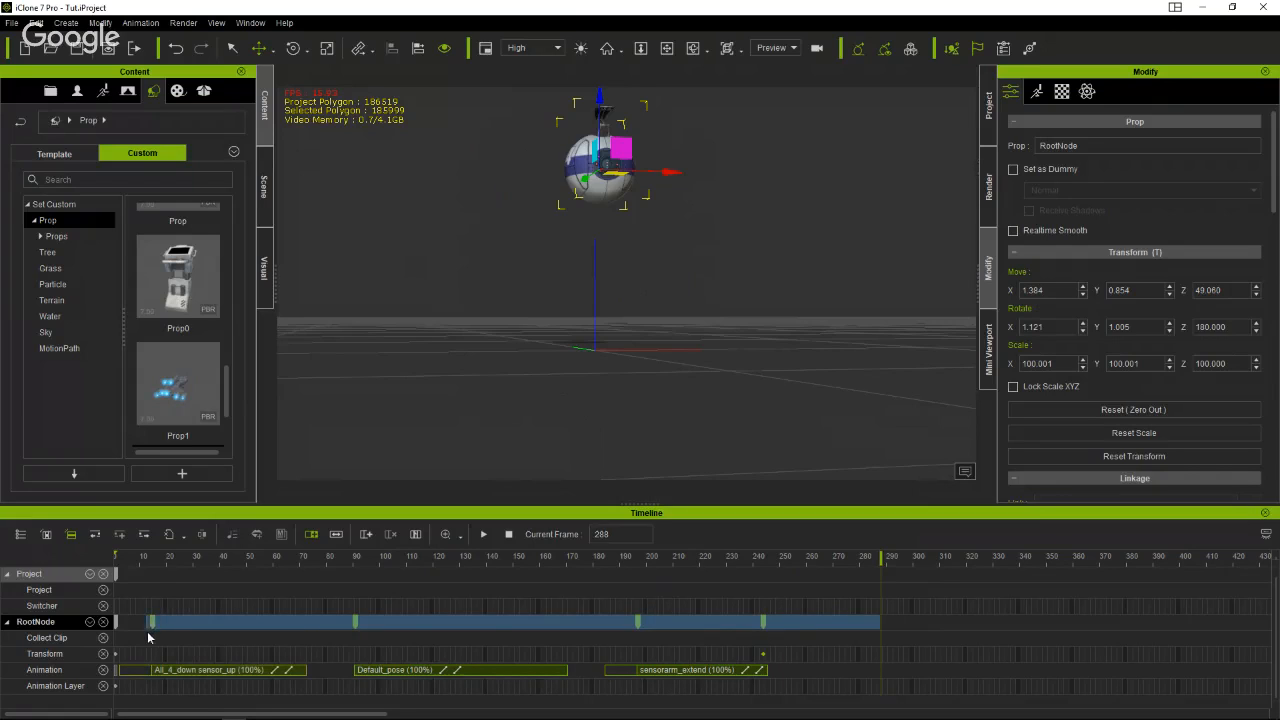
left_click(147, 631)
left_click(763, 622)
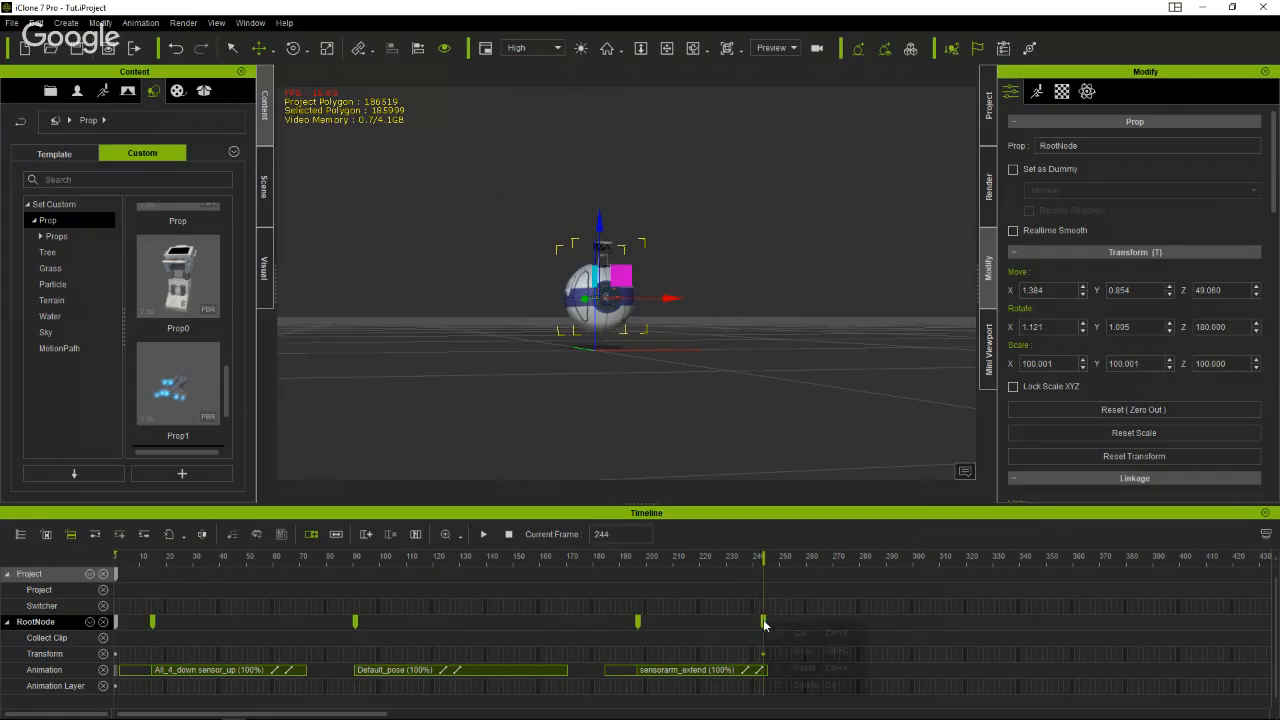
right_click(764, 622)
left_click(815, 686)
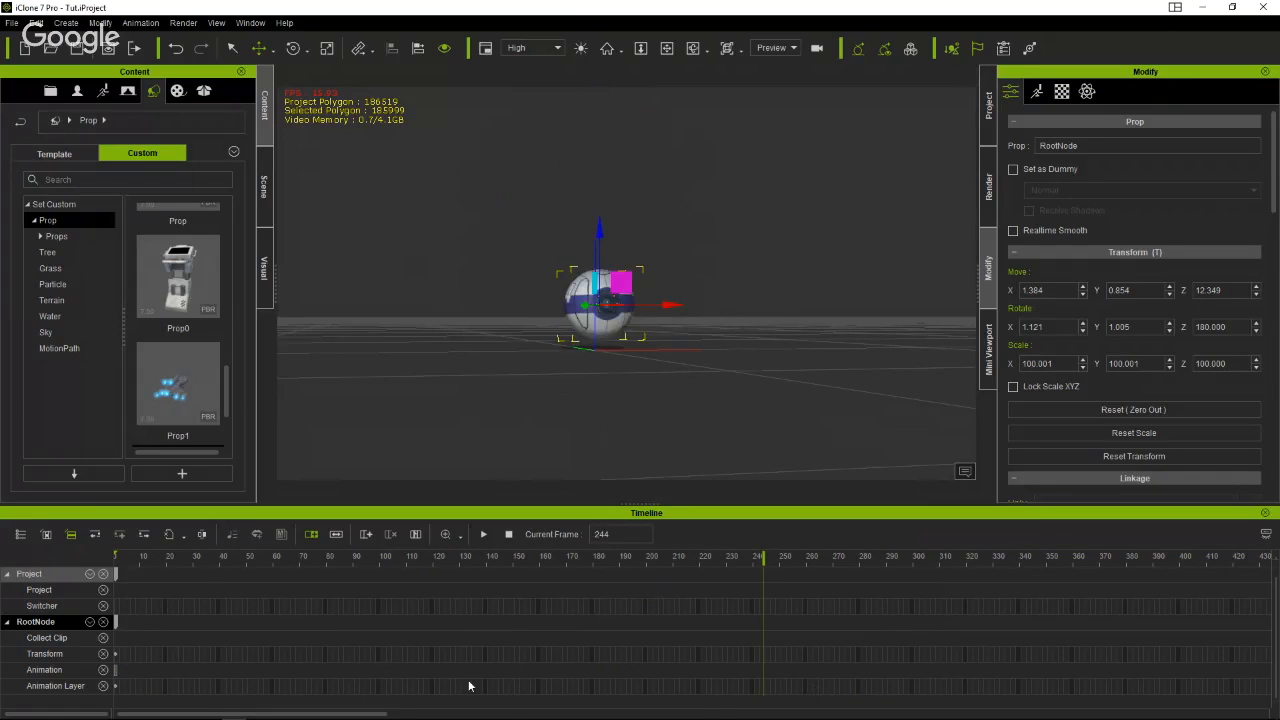
Return to frame 1 and check the robot's starting Transform key and Animation clip.
left_click(139, 562)
left_click_drag(95, 560, 63, 580)
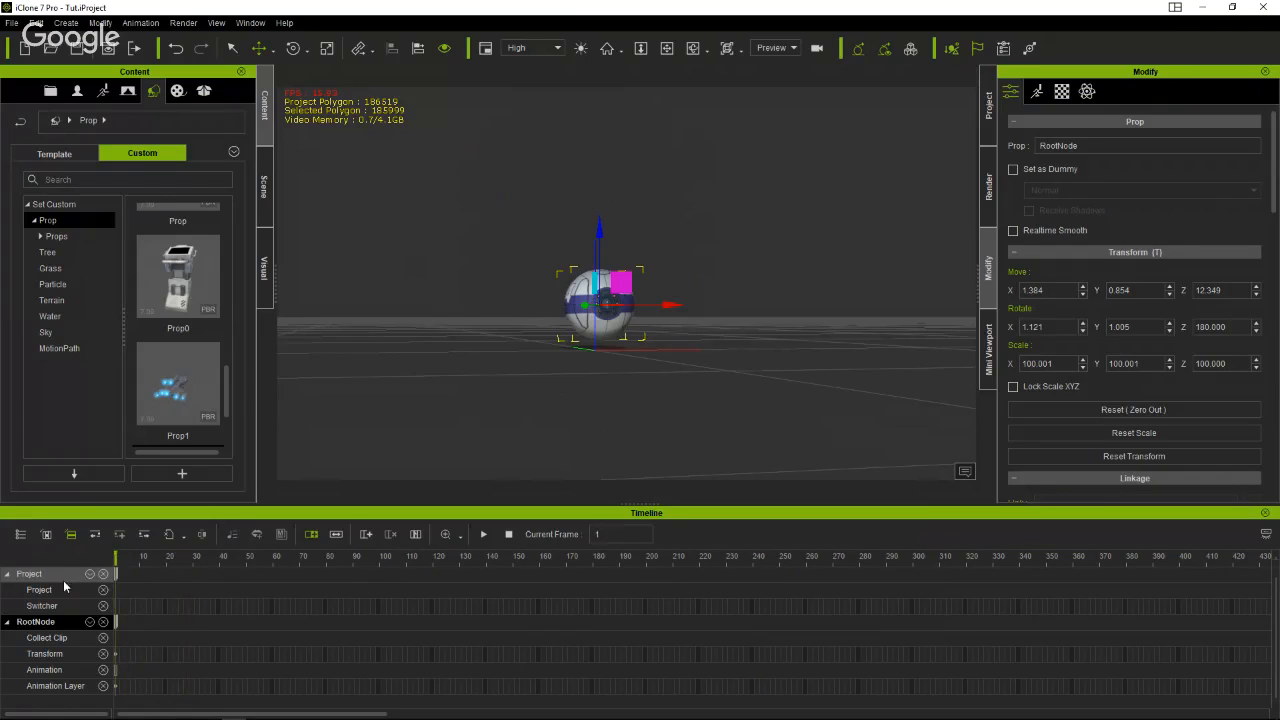
left_click(117, 655)
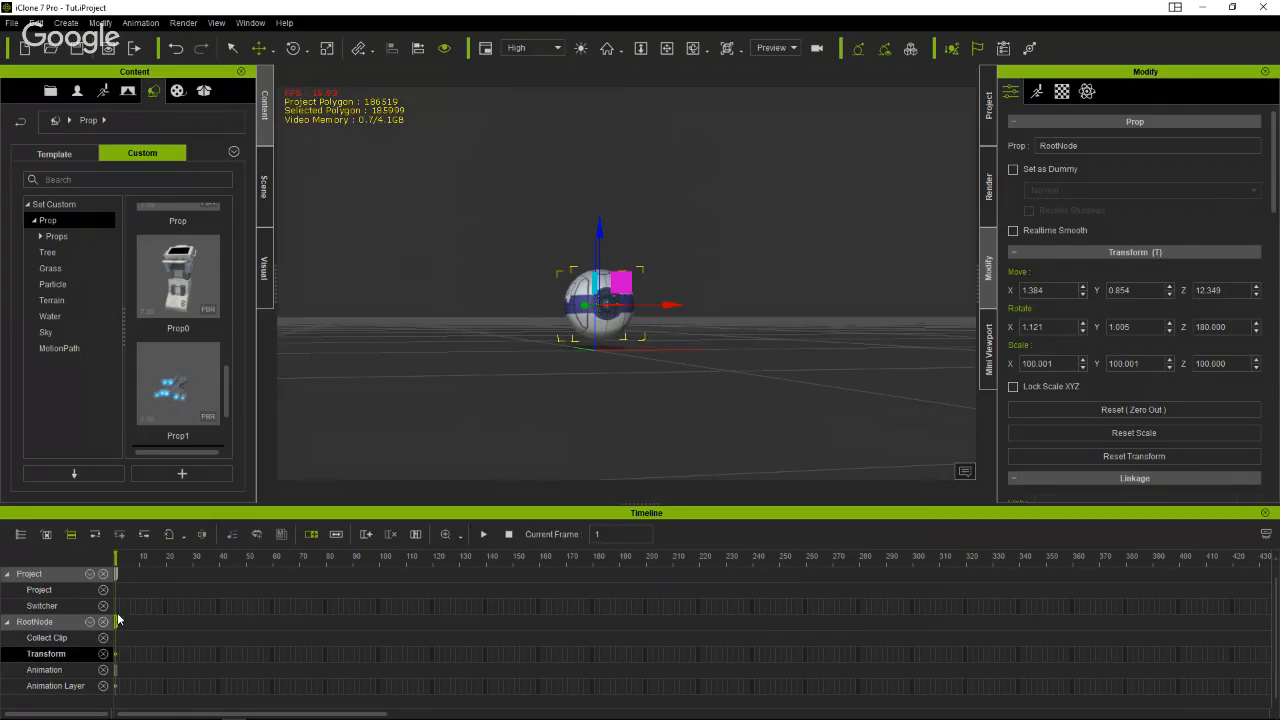
scroll(322, 654, "up", 3)
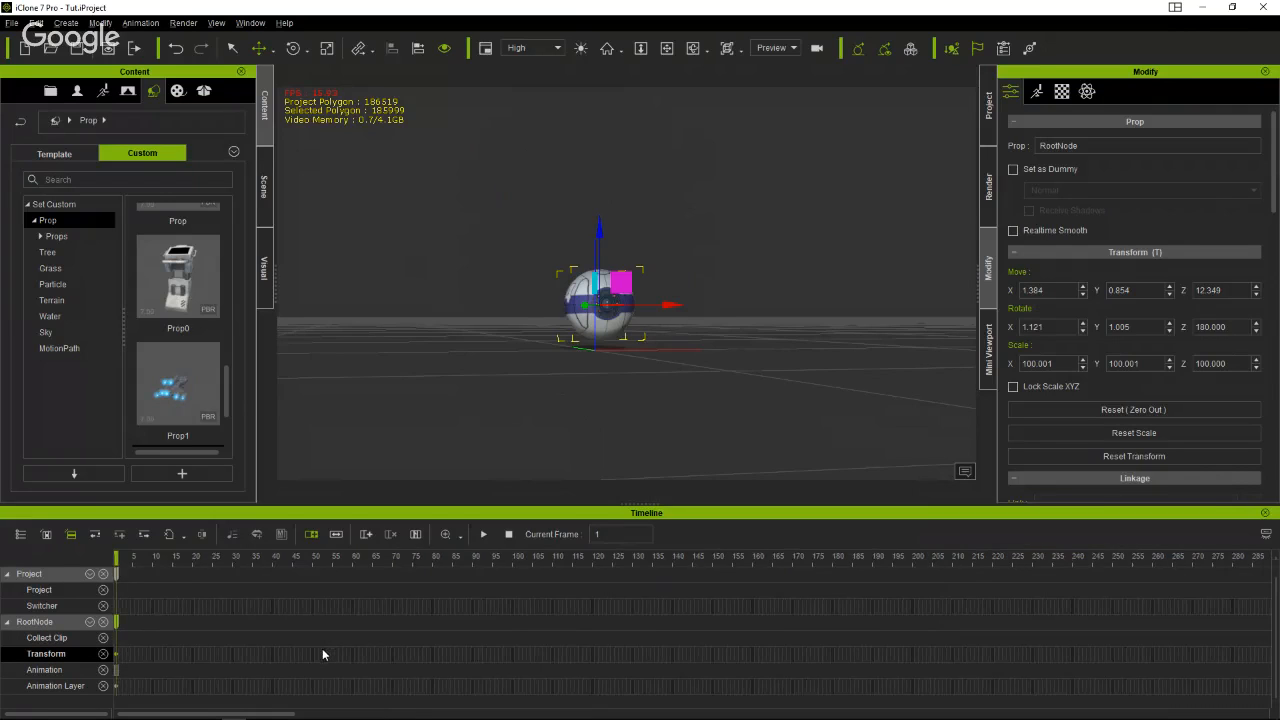
left_click(118, 670)
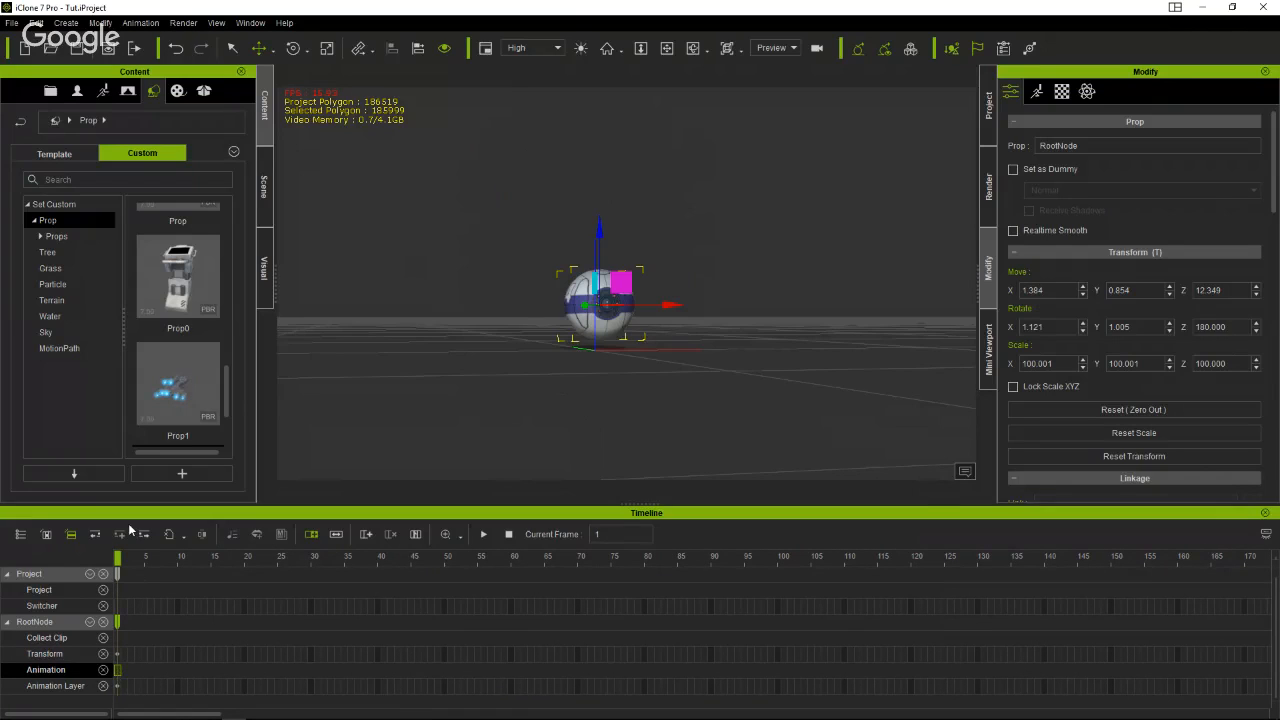
Apply the All_4_down sensor_up Perform clip to the robot from frame 17.
left_click_drag(119, 558, 221, 580)
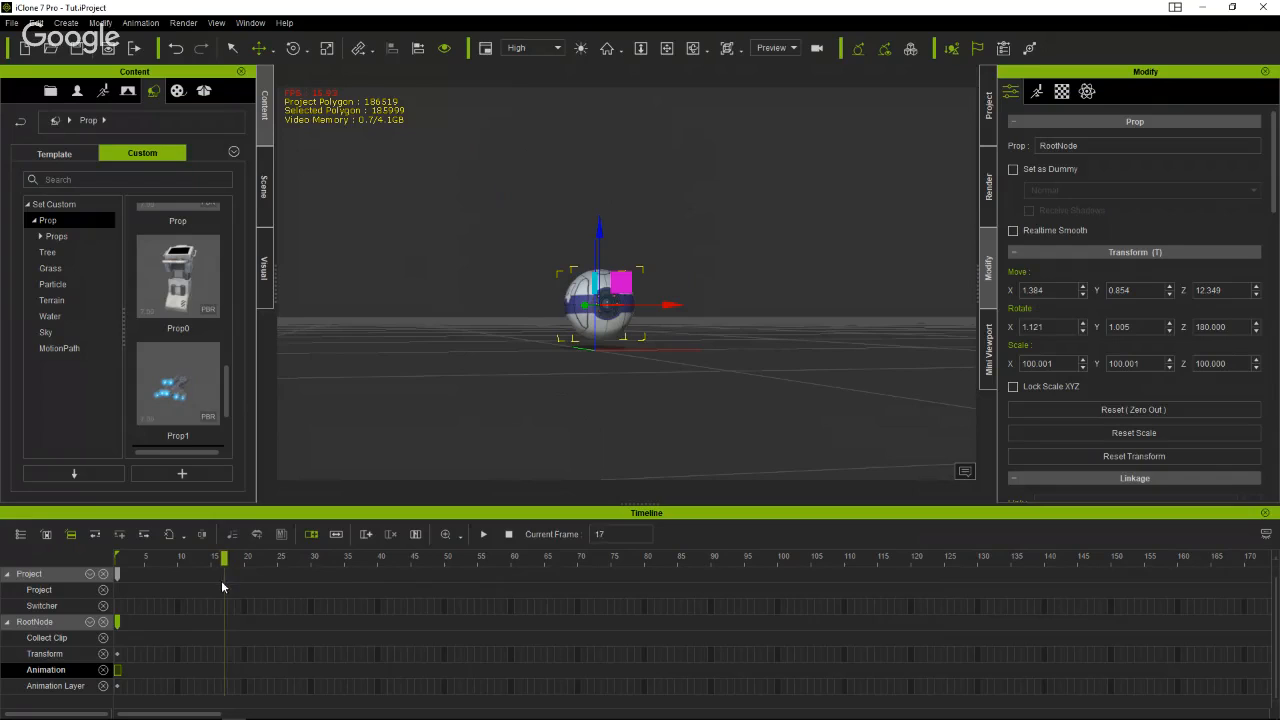
right_click(617, 303)
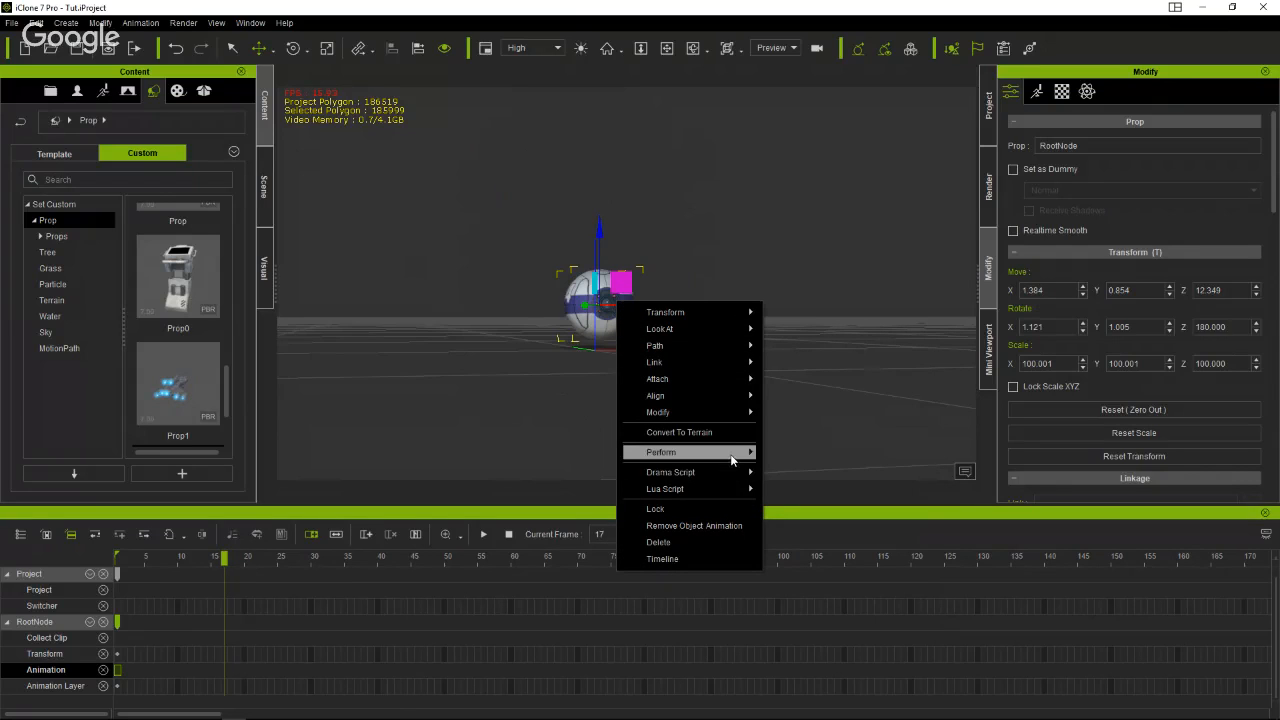
mouse_move(740, 453)
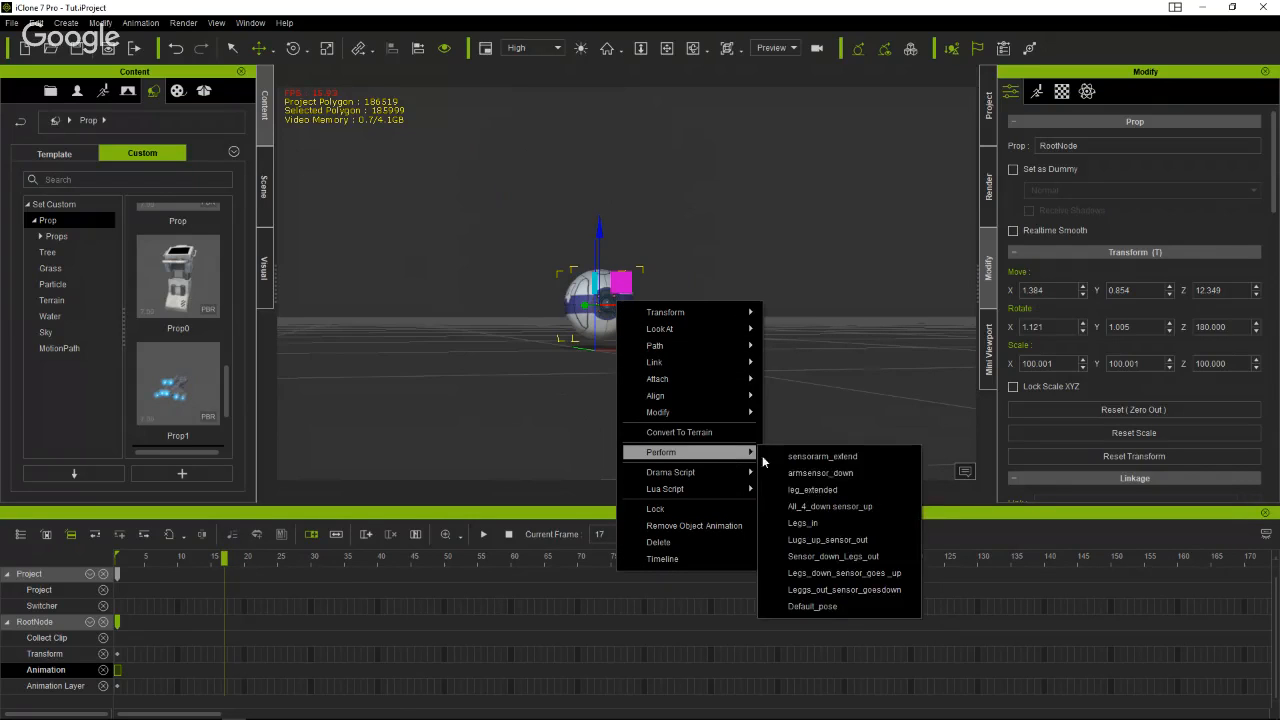
left_click(833, 507)
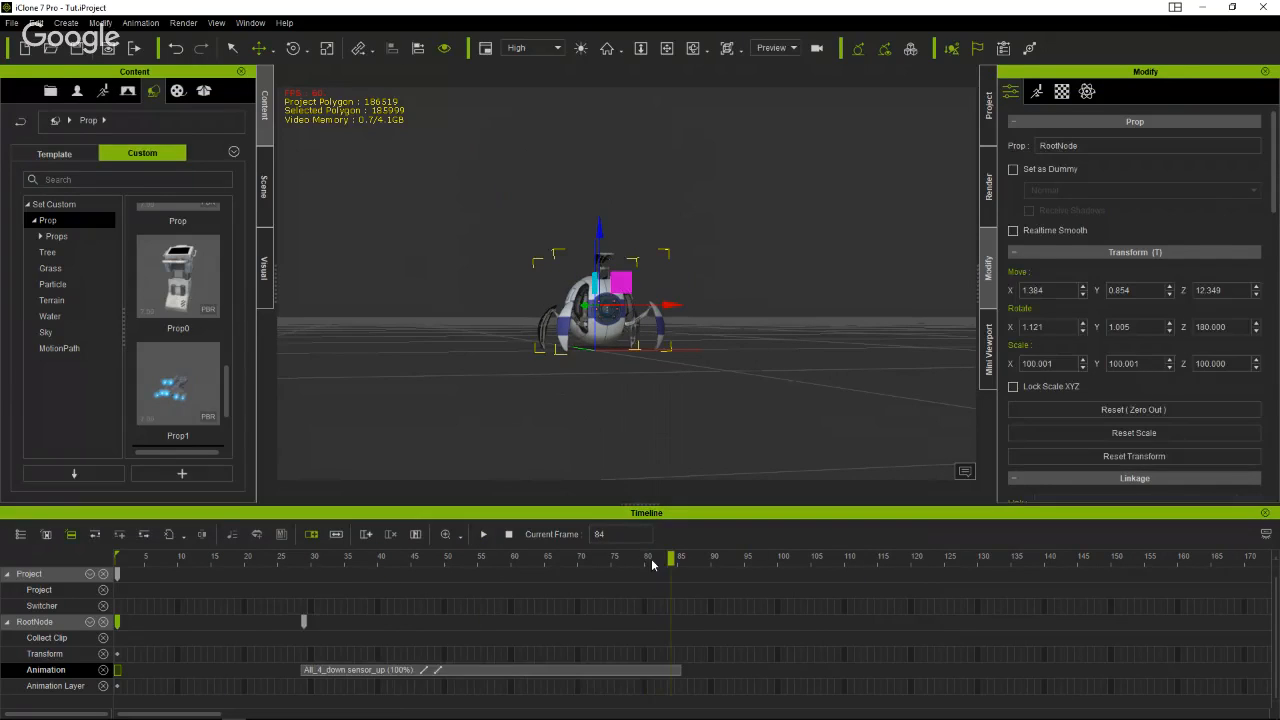
Add a Transform key for the robot at frame 86, just after the All_4_down sensor_up clip ends.
left_click_drag(666, 560, 680, 588)
left_click_drag(679, 561, 683, 565)
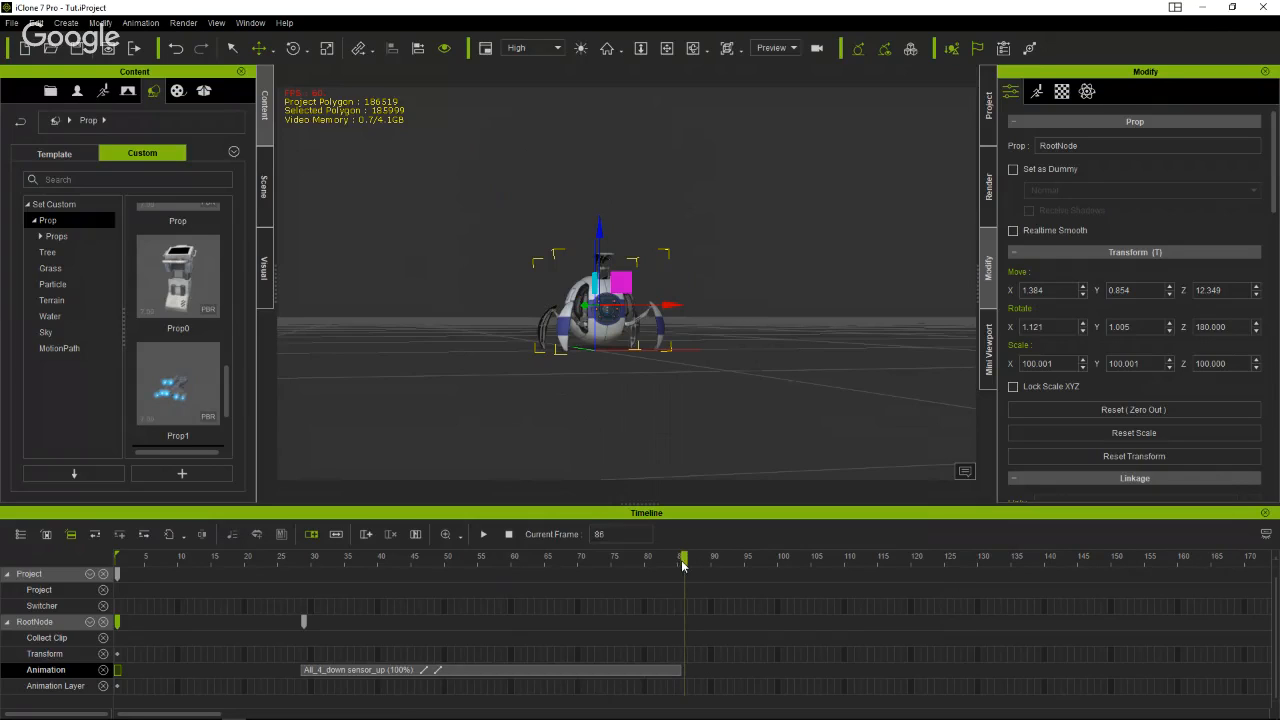
left_click(684, 654)
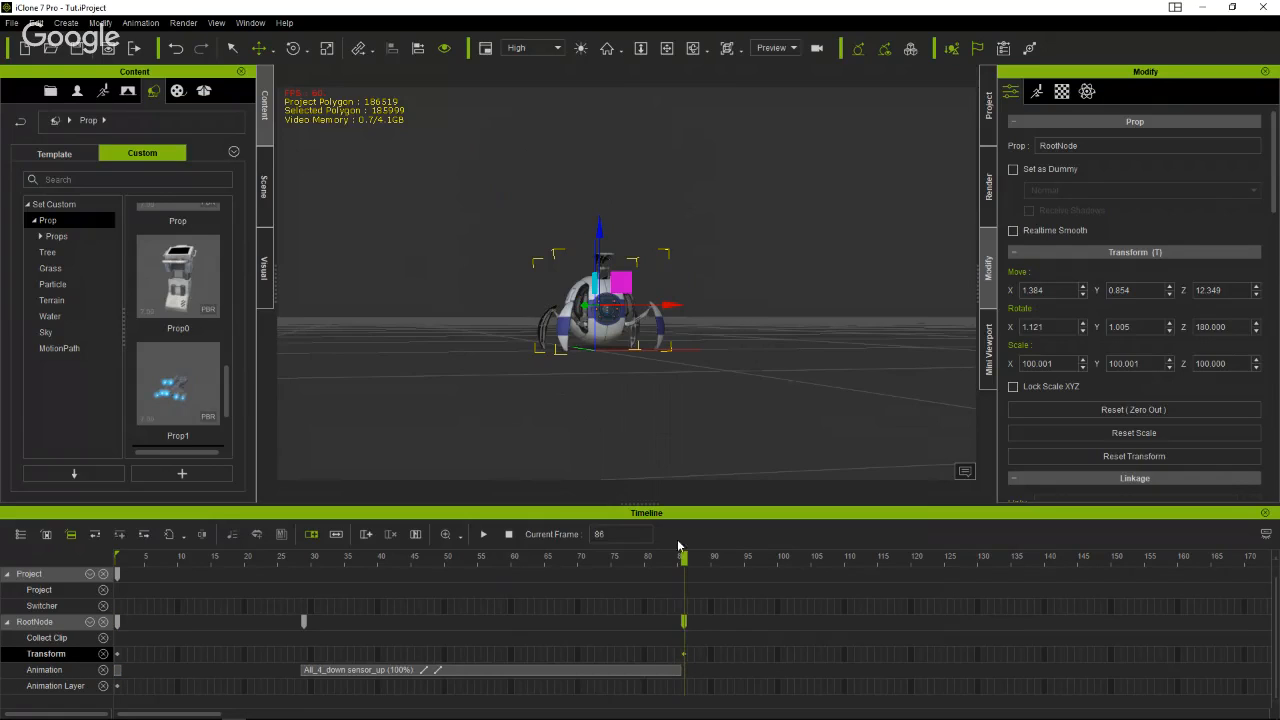
Apply the Default_pose Perform clip to the robot from about frame 108.
left_click_drag(683, 560, 832, 588)
right_click(607, 327)
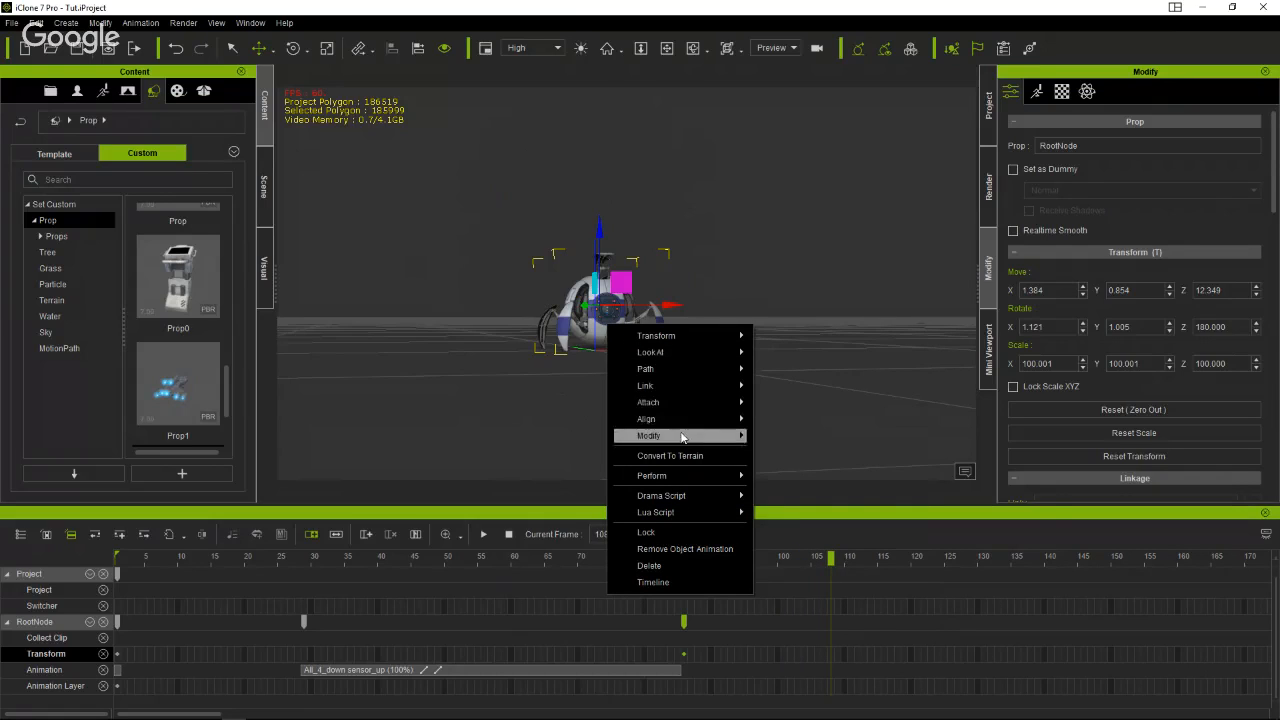
mouse_move(684, 479)
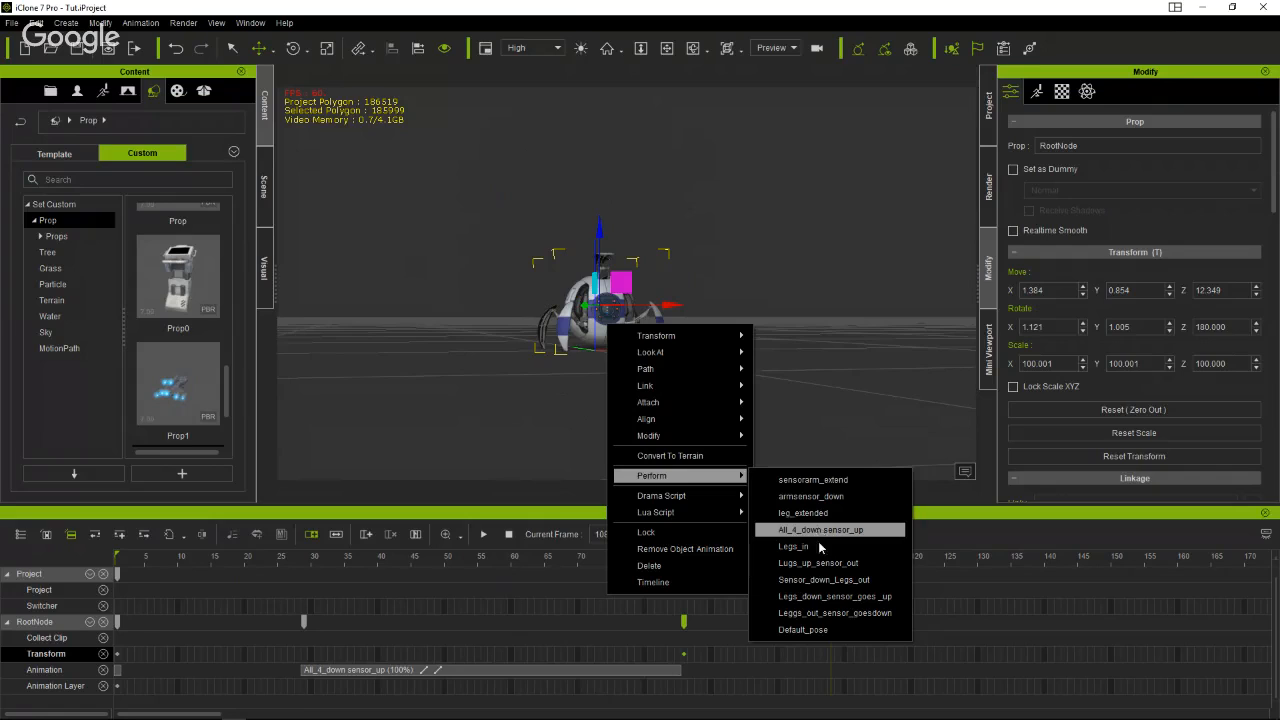
left_click(822, 630)
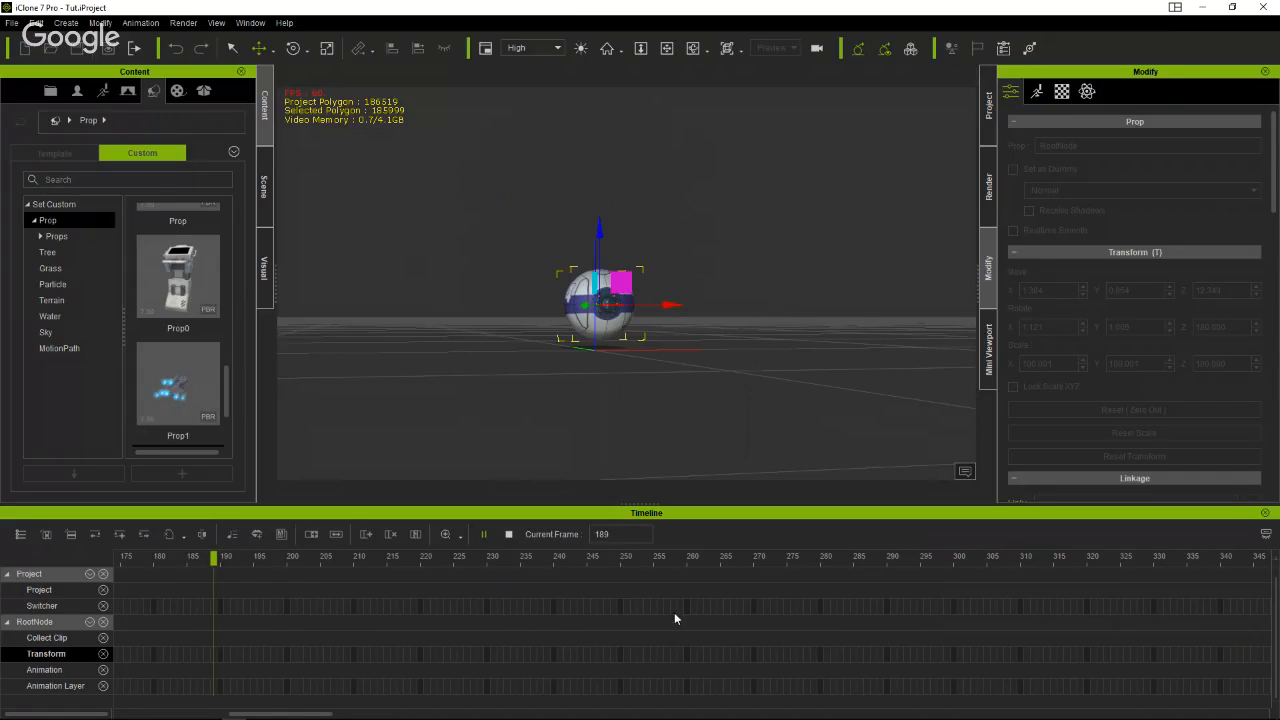
scroll(629, 605, "down", 1)
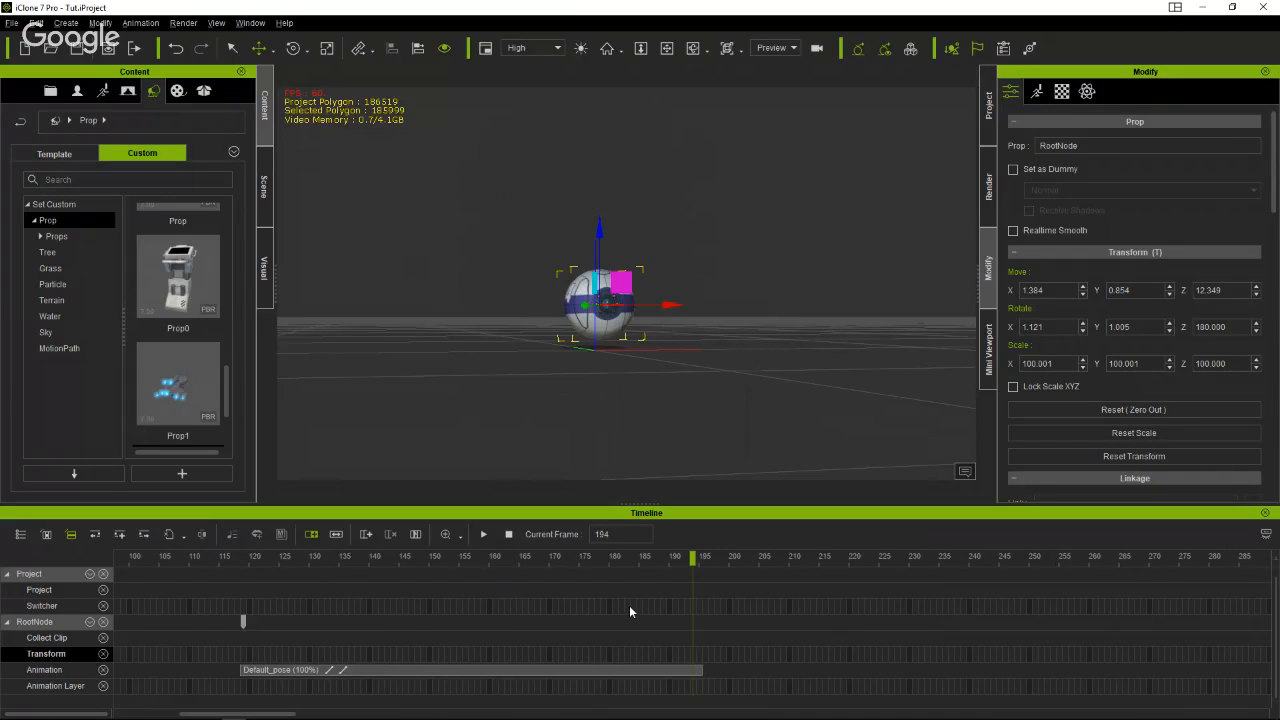
scroll(629, 605, "down", 2)
scroll(632, 613, "down", 2)
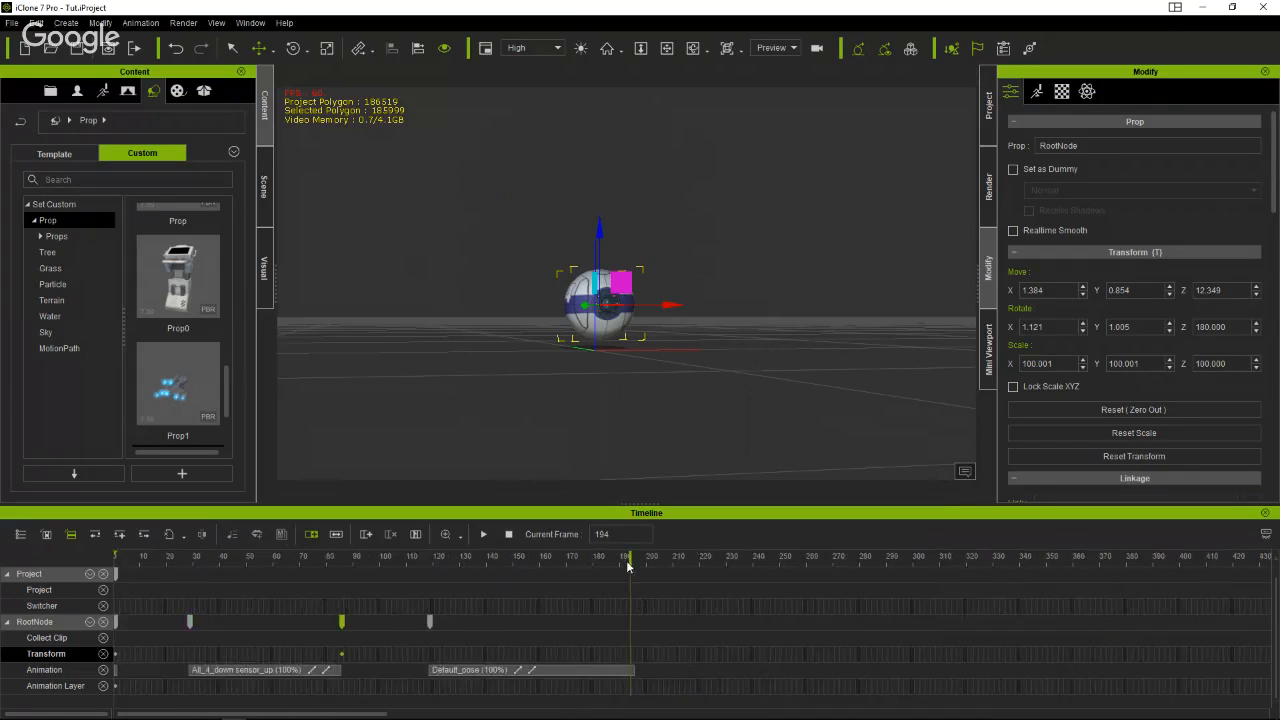
Move the Default_pose clip to start directly after the All_4_down sensor_up clip, near frame 86, and scrub the transition between them.
left_click_drag(630, 563, 380, 592)
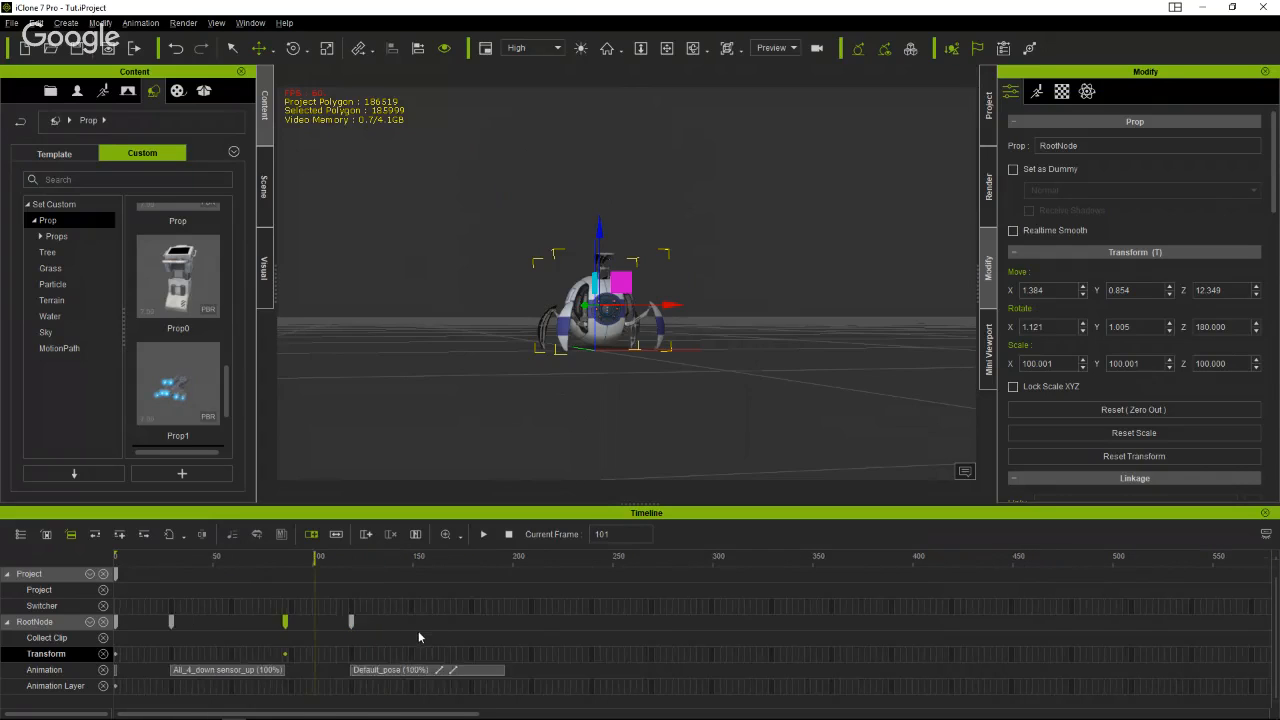
left_click(460, 674)
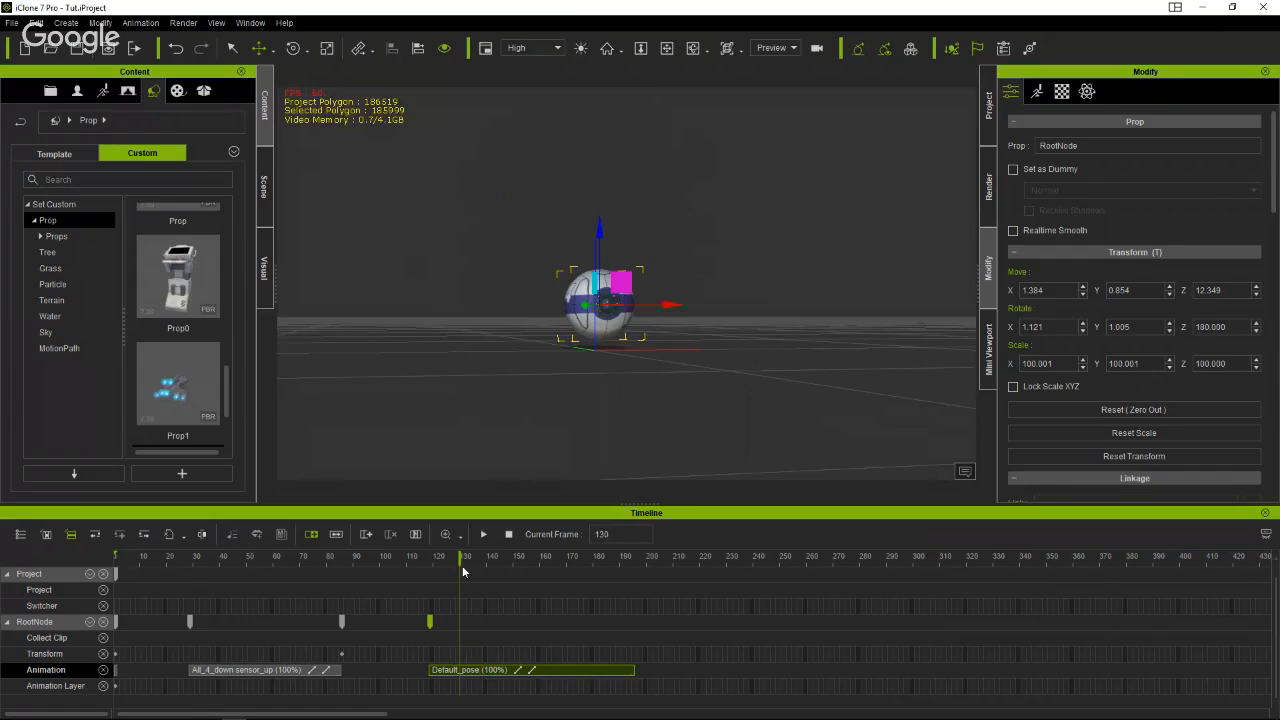
left_click_drag(418, 564, 417, 685)
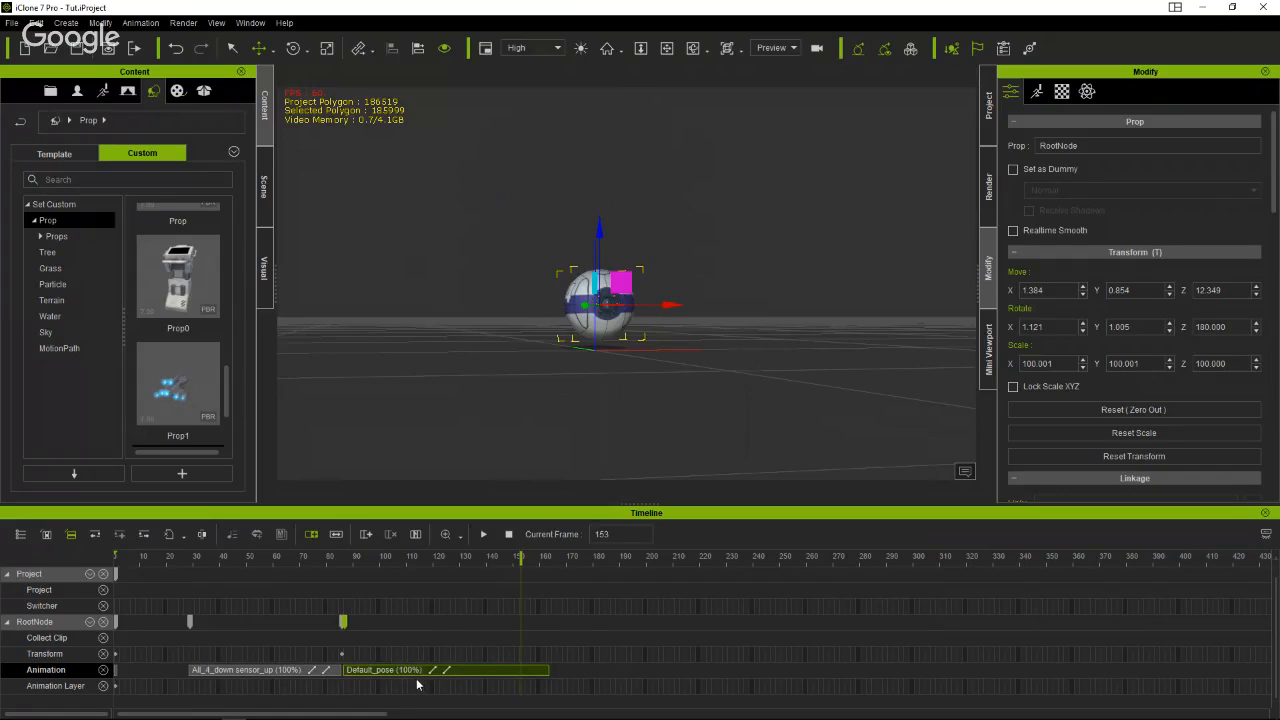
left_click(418, 563)
left_click_drag(358, 570, 294, 586)
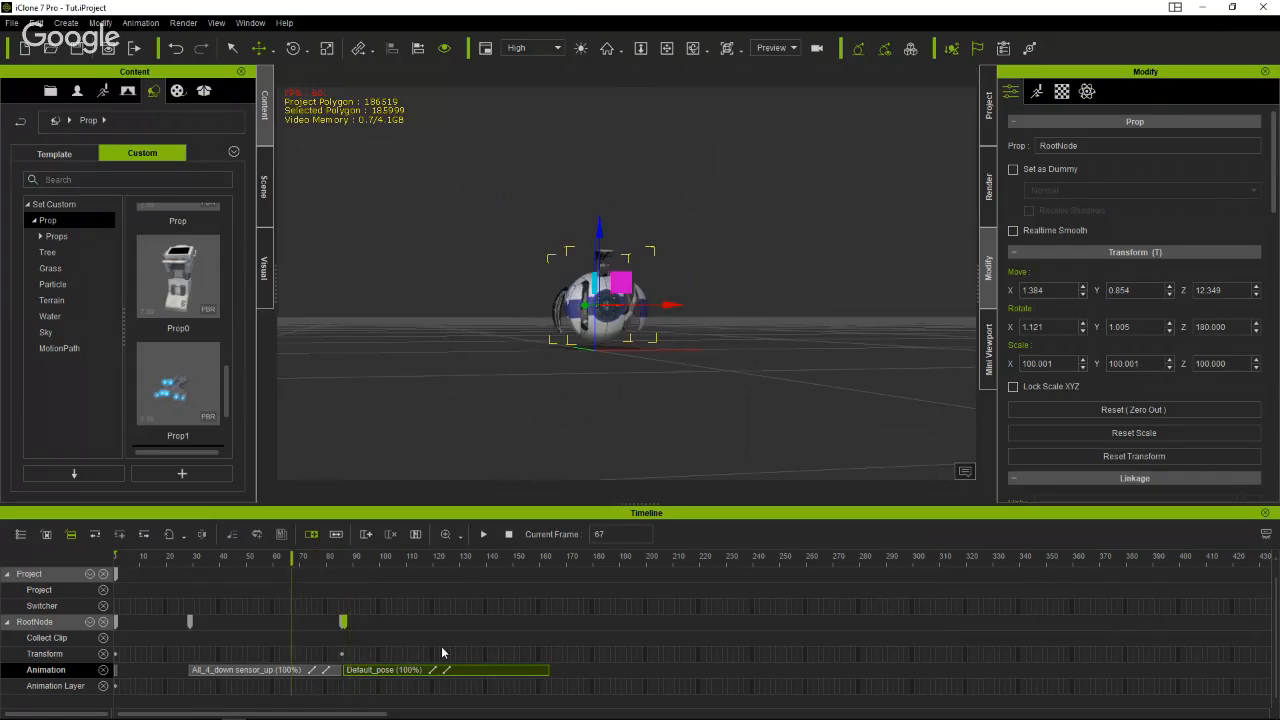
Delete the Default_pose clip from the robot's Animation track.
left_click(450, 668)
right_click(450, 668)
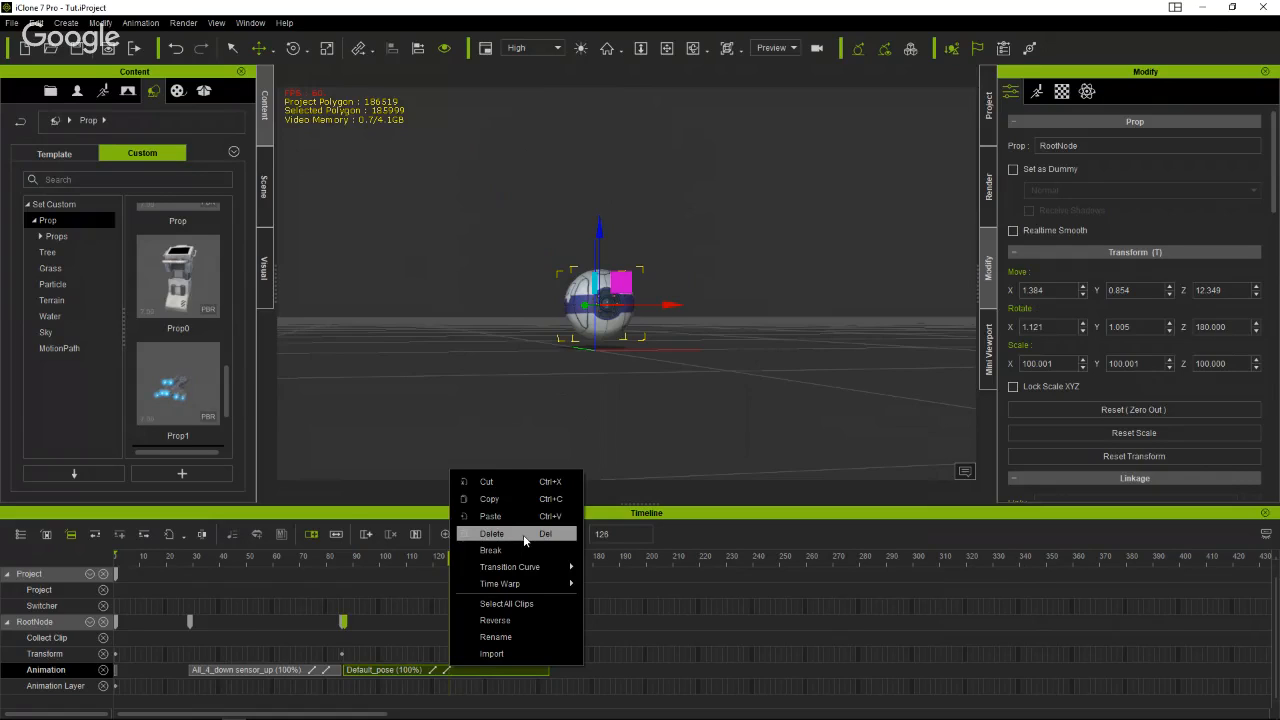
left_click(524, 540)
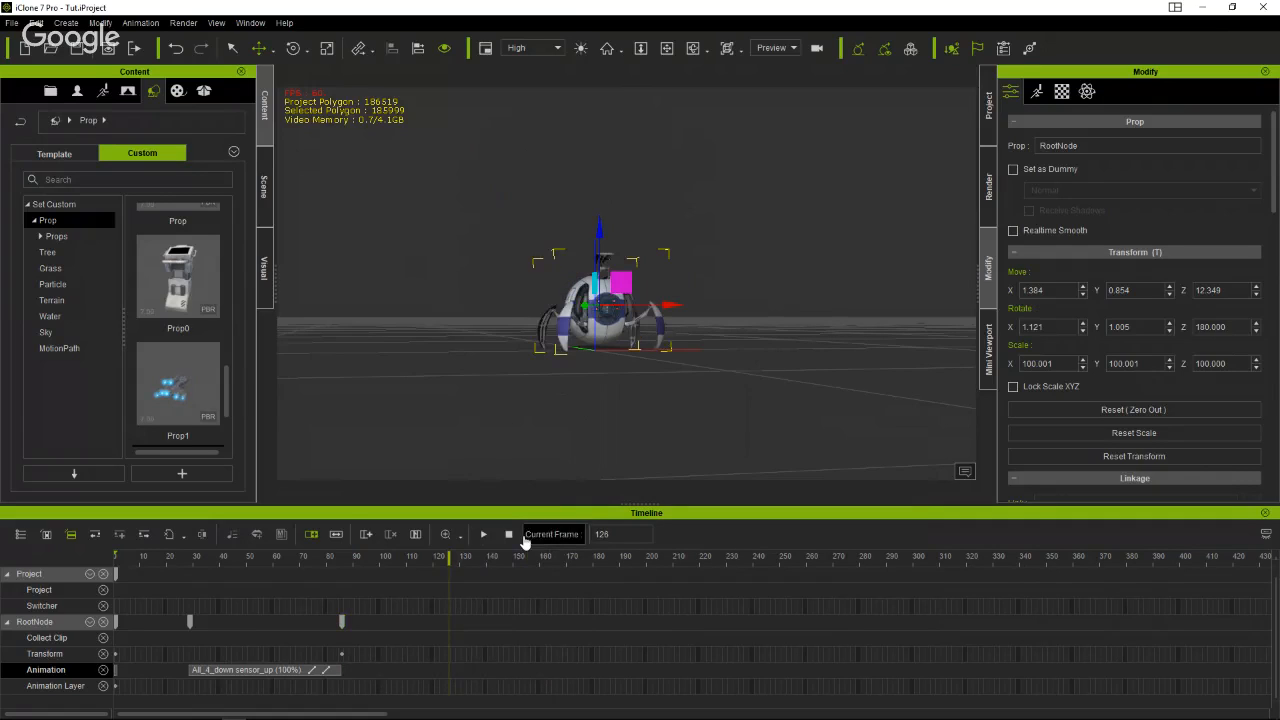
Copy the short starting clip on the robot's Animation track to frame 102 and scrub the transition into it.
double_click(117, 677)
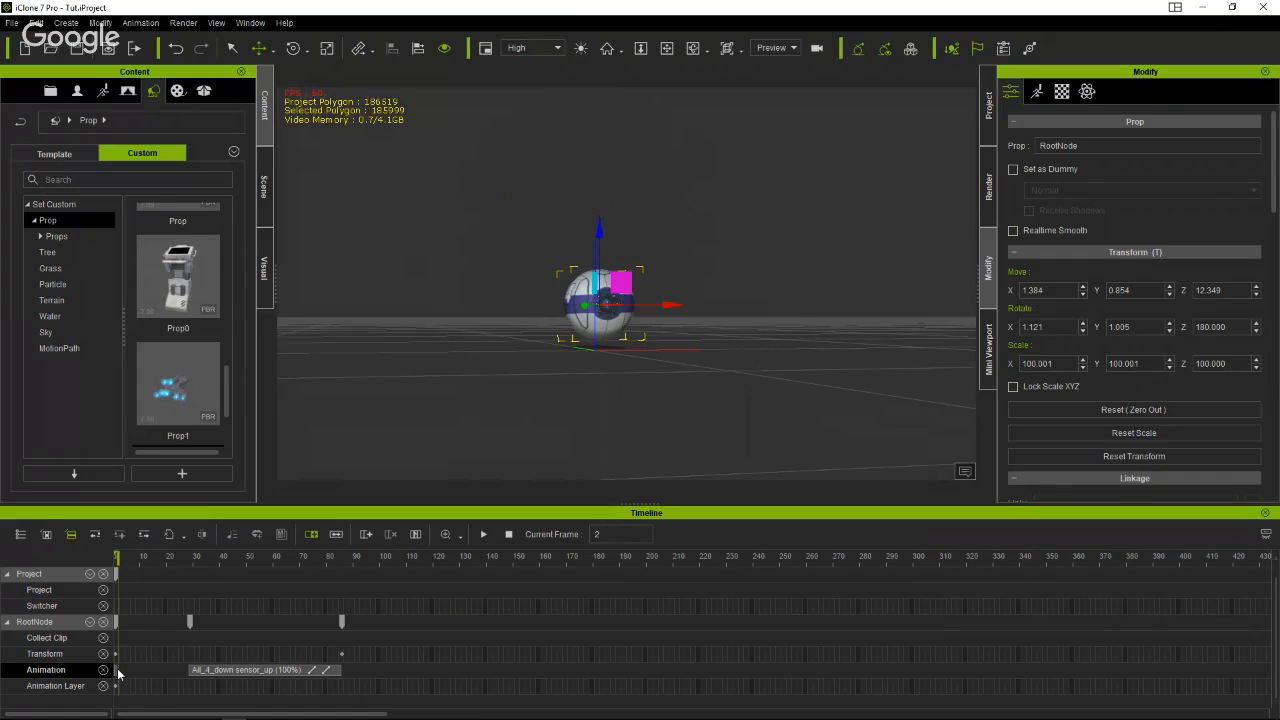
mouse_move(118, 672)
left_mouse_down()
mouse_move(168, 672)
mouse_move(119, 672)
left_mouse_up()
double_click(121, 672)
left_click(117, 673)
left_click(116, 677)
left_click_drag(116, 676, 385, 688)
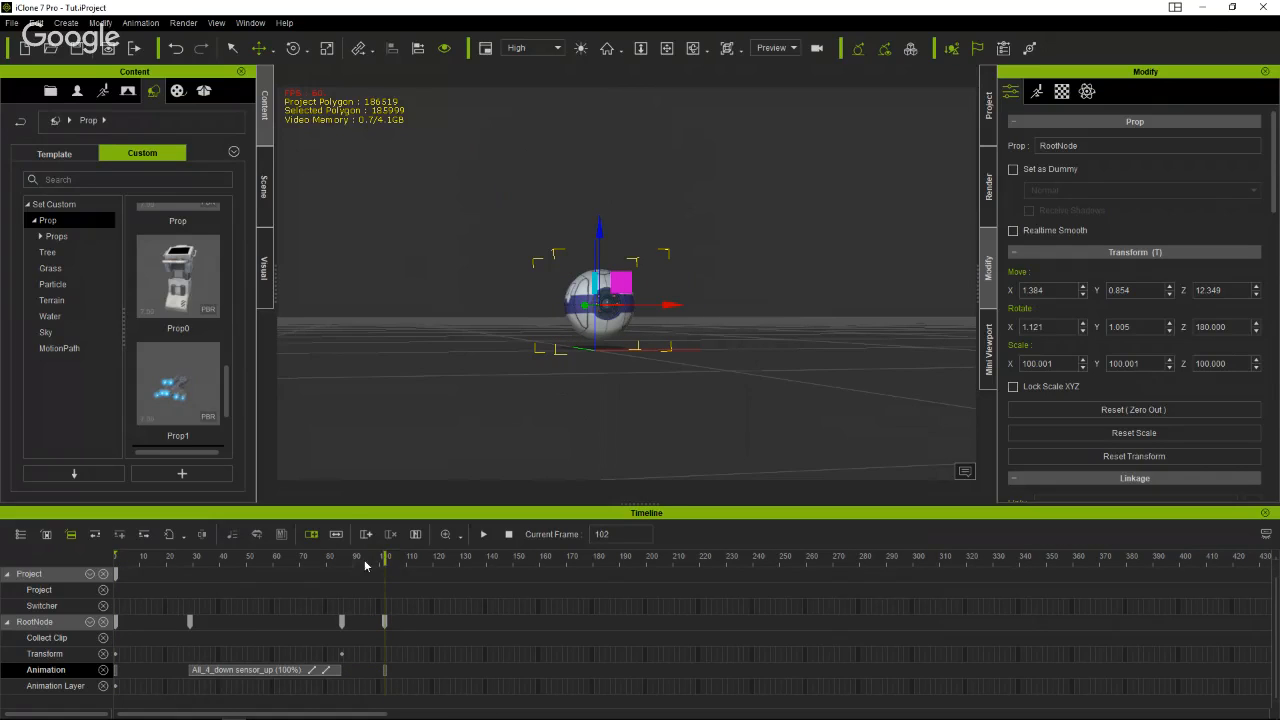
left_click_drag(366, 566, 310, 614)
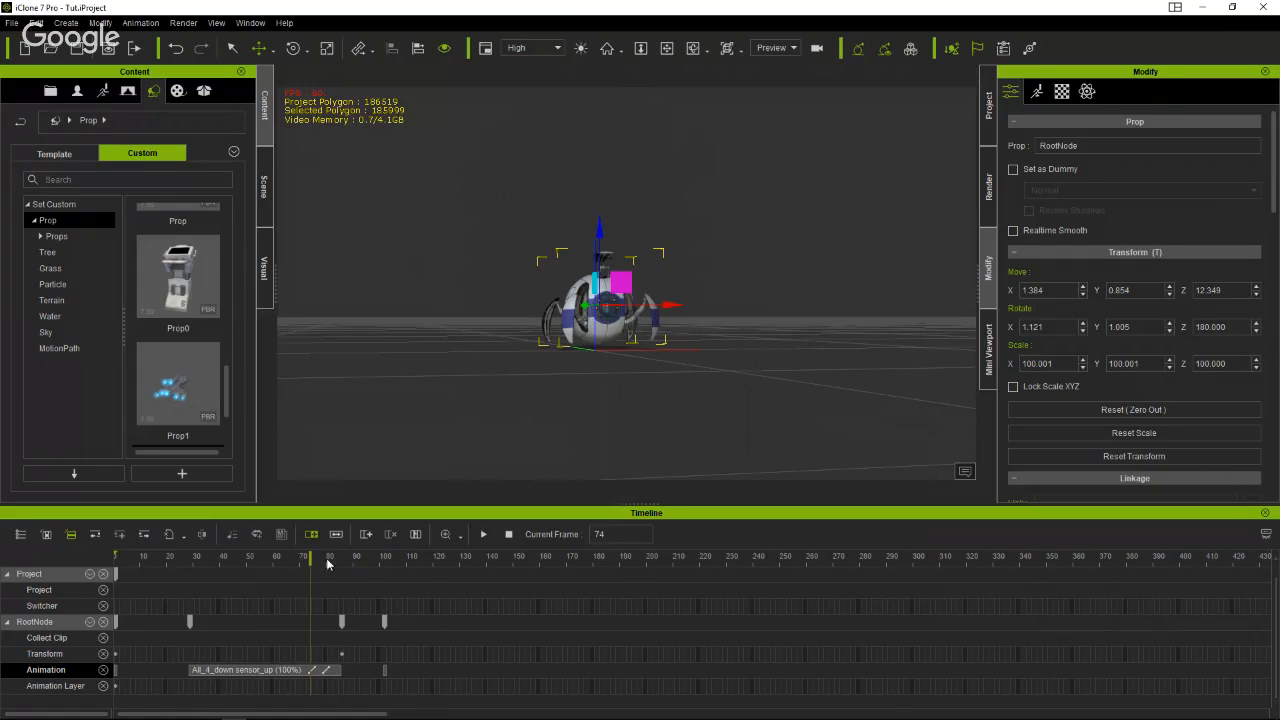
left_click_drag(327, 565, 444, 577)
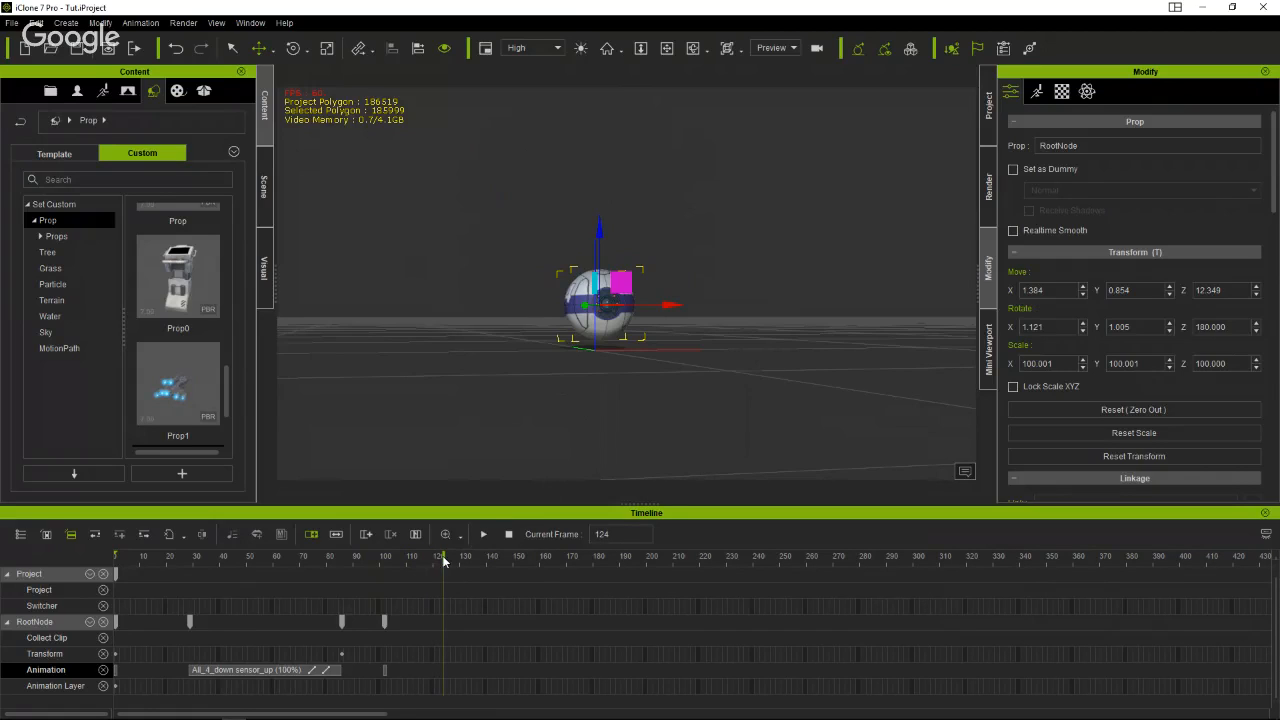
Apply the Lugs_up_sensor_out Perform clip to the robot from frame 139.
left_click_drag(444, 558, 498, 538)
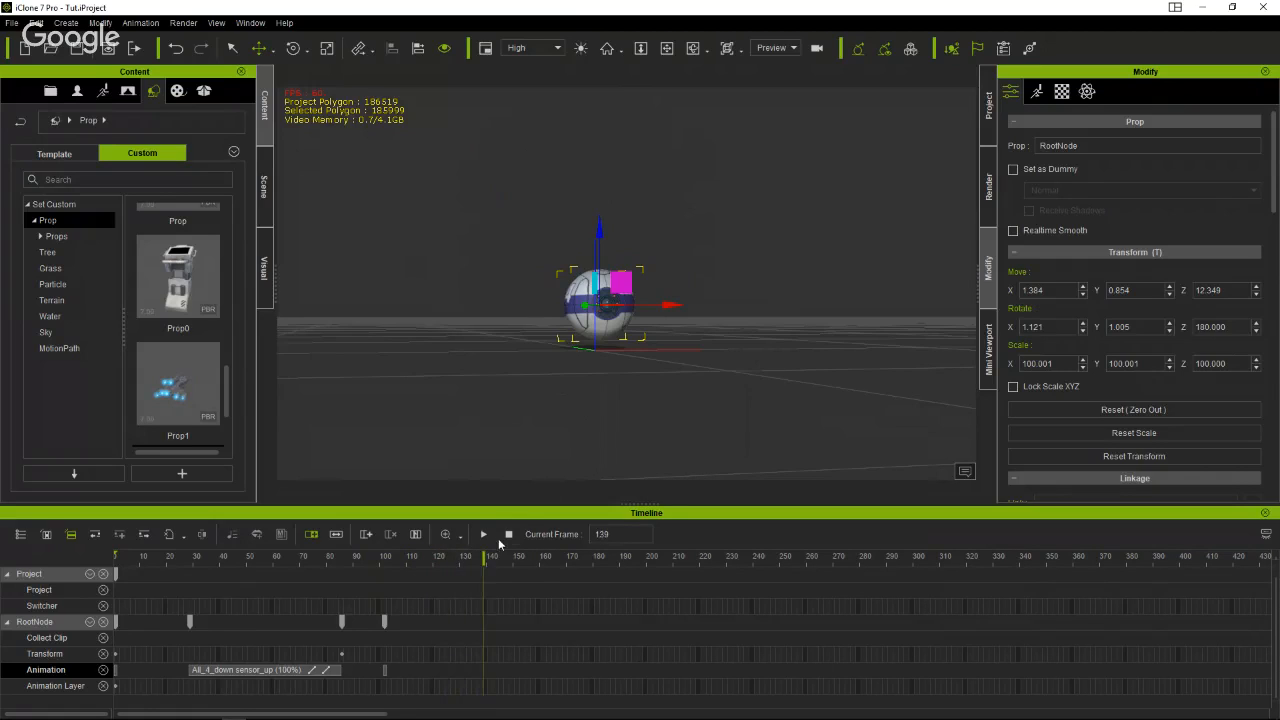
right_click(618, 302)
mouse_move(734, 458)
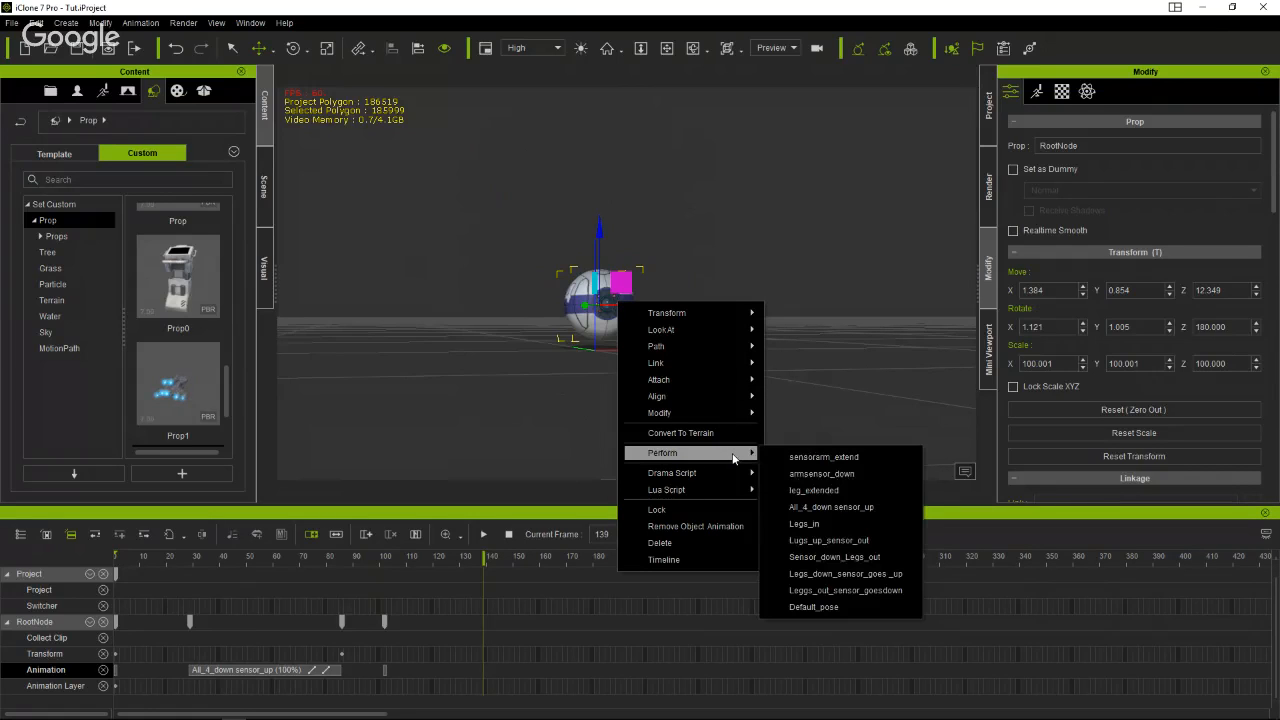
left_click(851, 541)
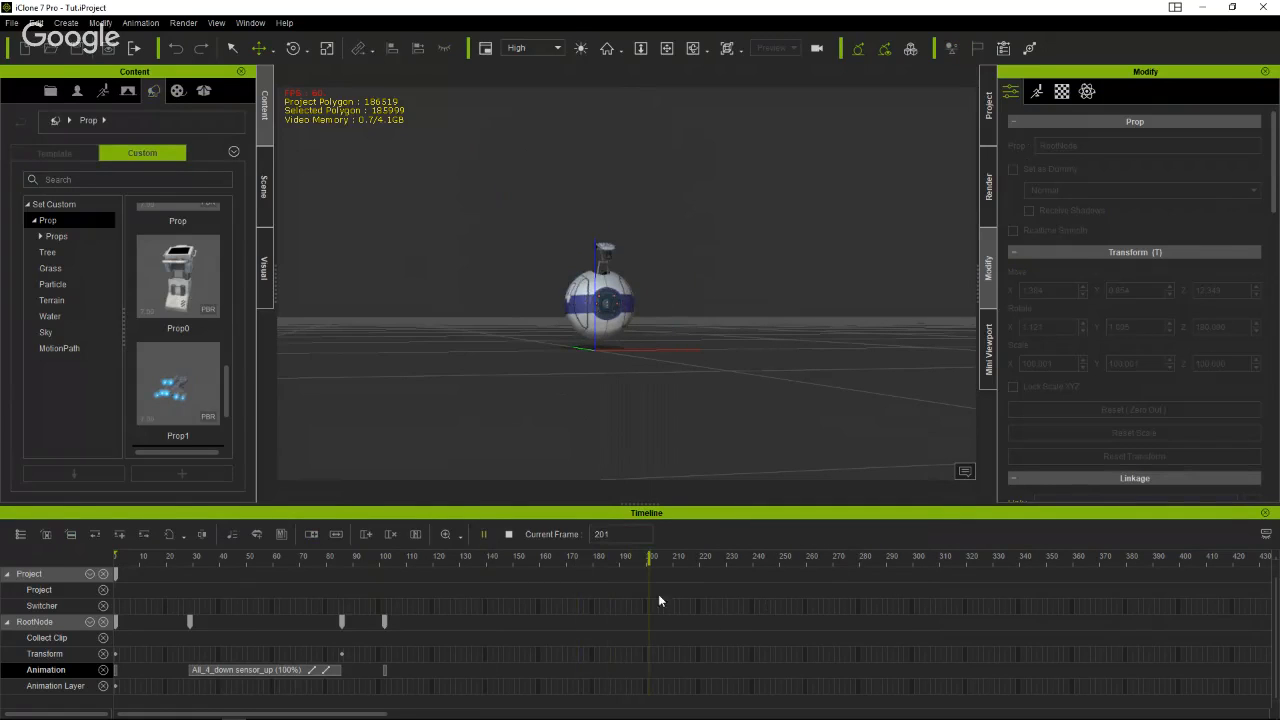
Delete the copied short clip at frame 102 from the robot's timeline.
left_click(383, 621)
right_click(384, 620)
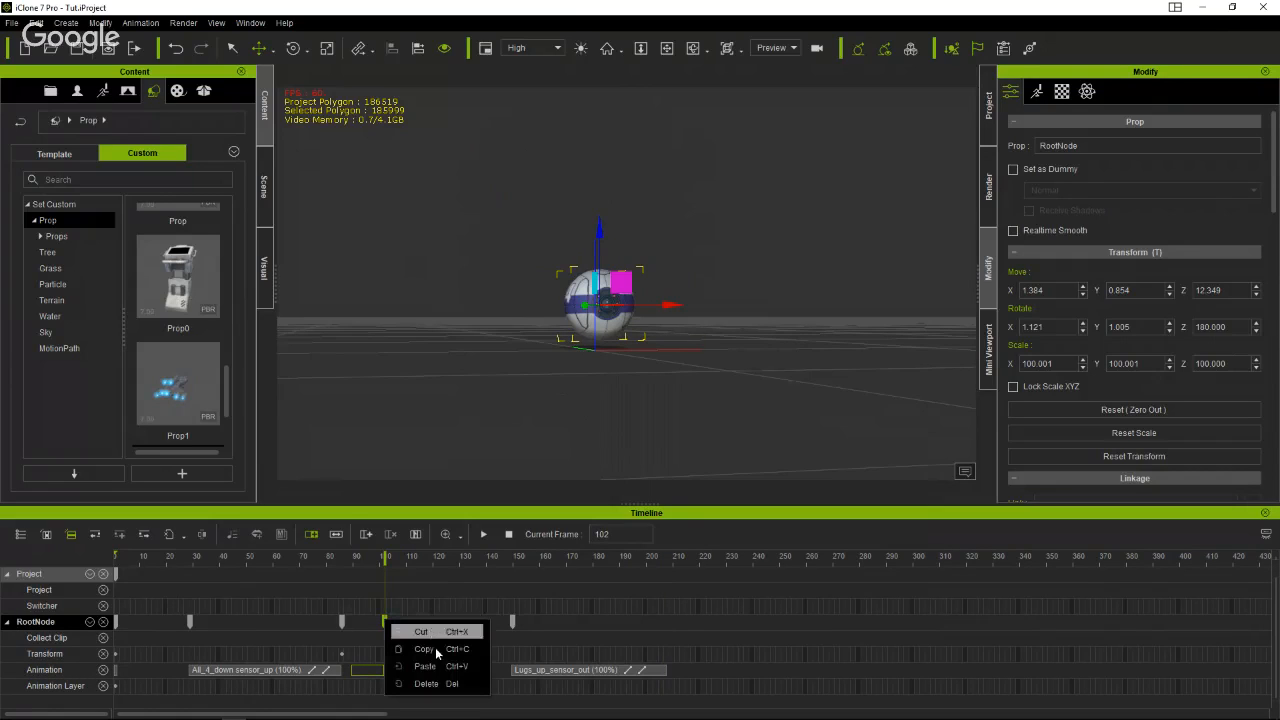
left_click(440, 684)
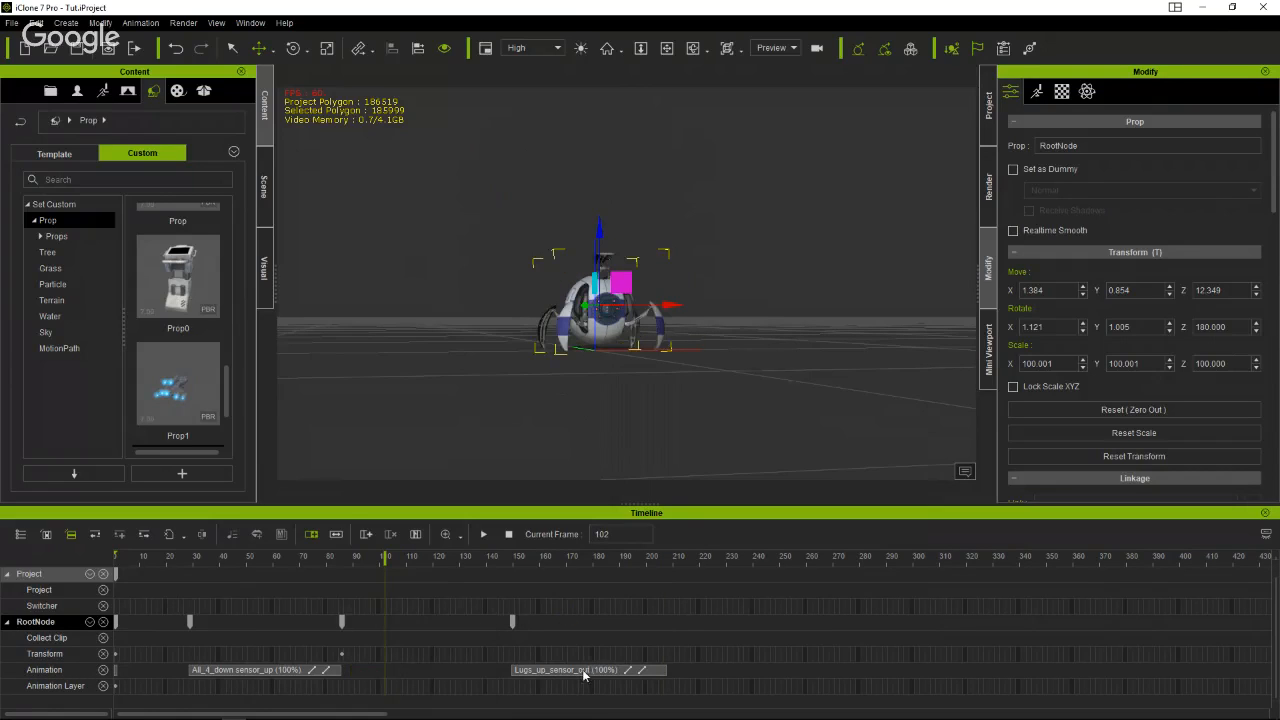
Move the Lugs_up_sensor_out clip earlier to start at about frame 109, and play the animation from the beginning.
left_click_drag(586, 674, 475, 671)
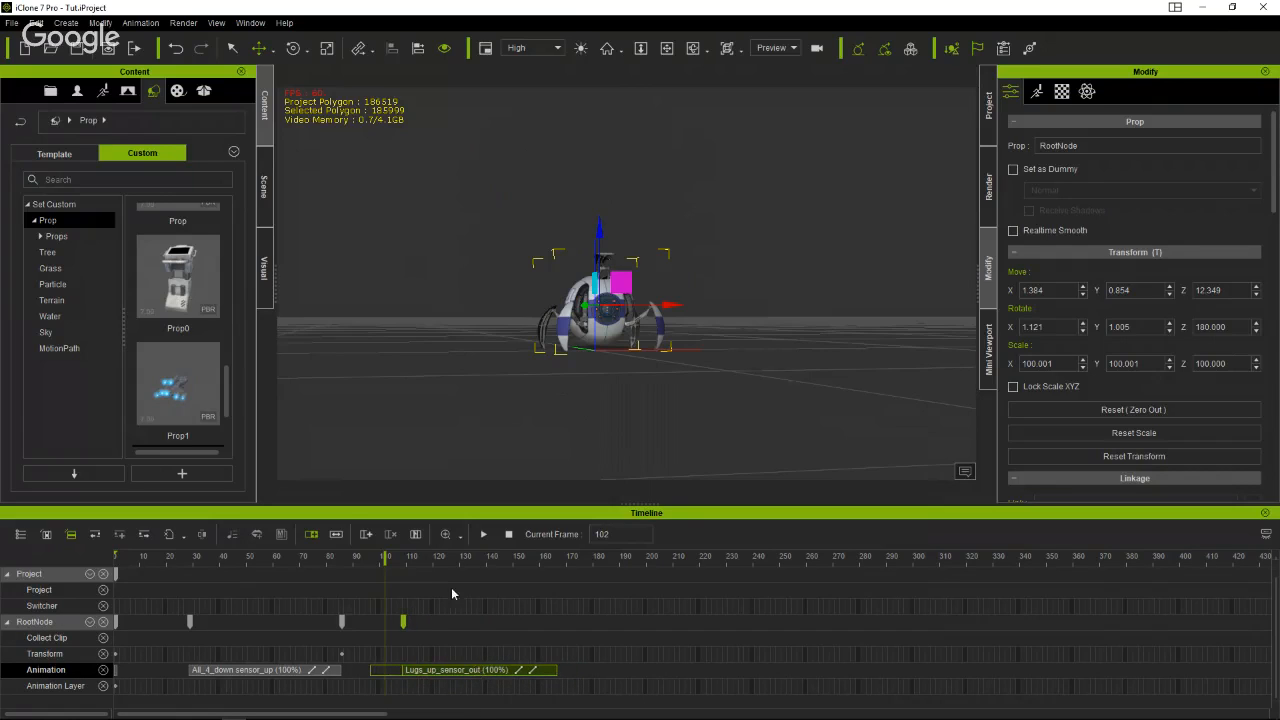
left_click_drag(474, 558, 126, 545)
left_click(484, 535)
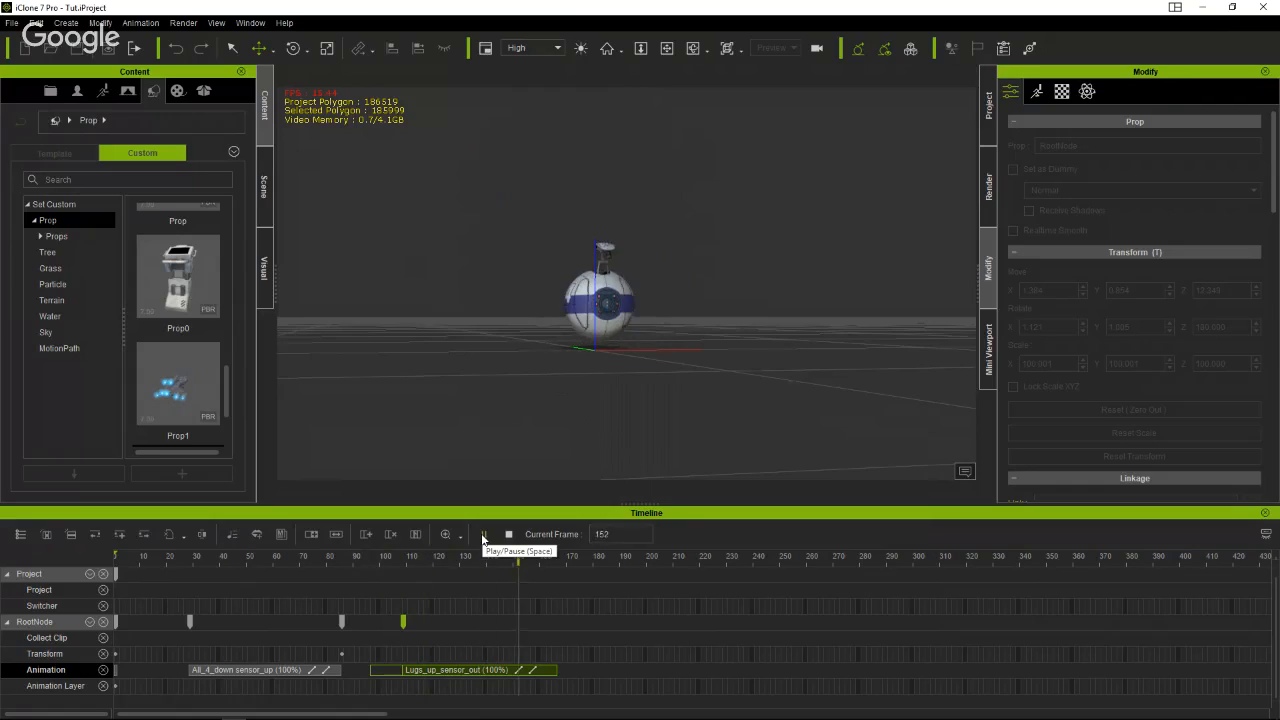
left_click(484, 535)
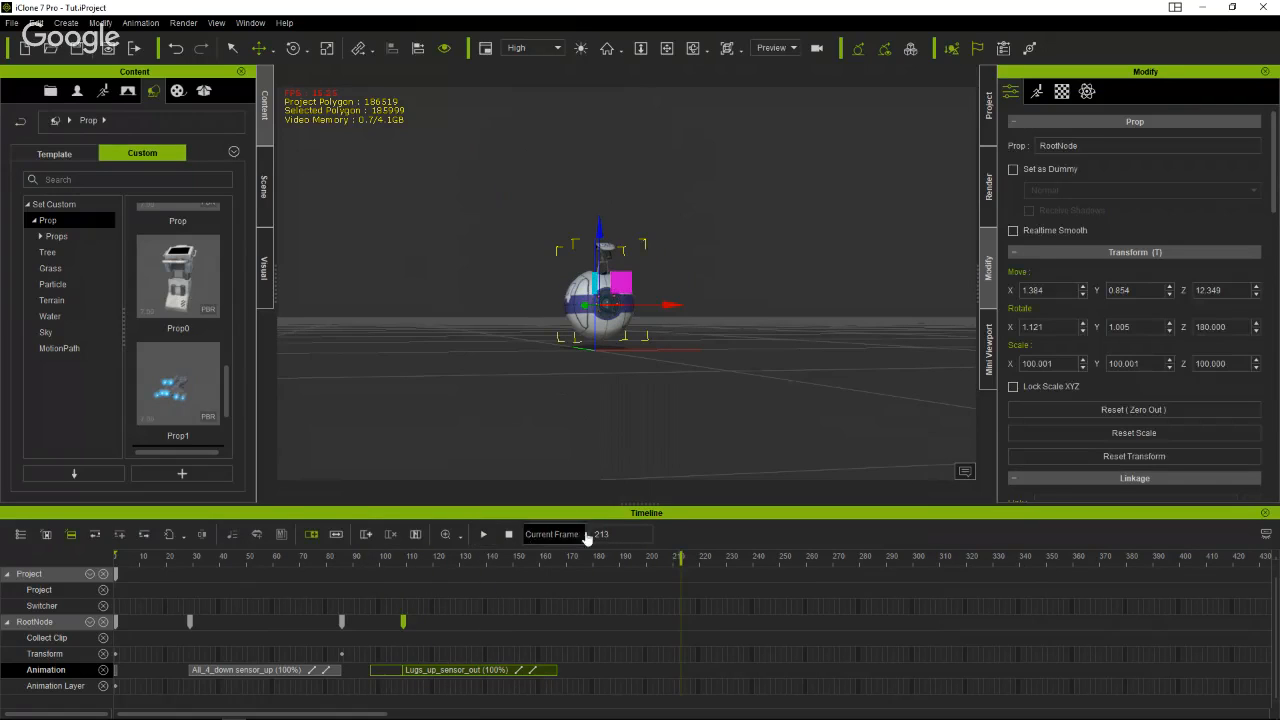
Raise the robot at frame 159 to a Z position of about 62.9, keying its Transform there.
left_click_drag(681, 560, 540, 680)
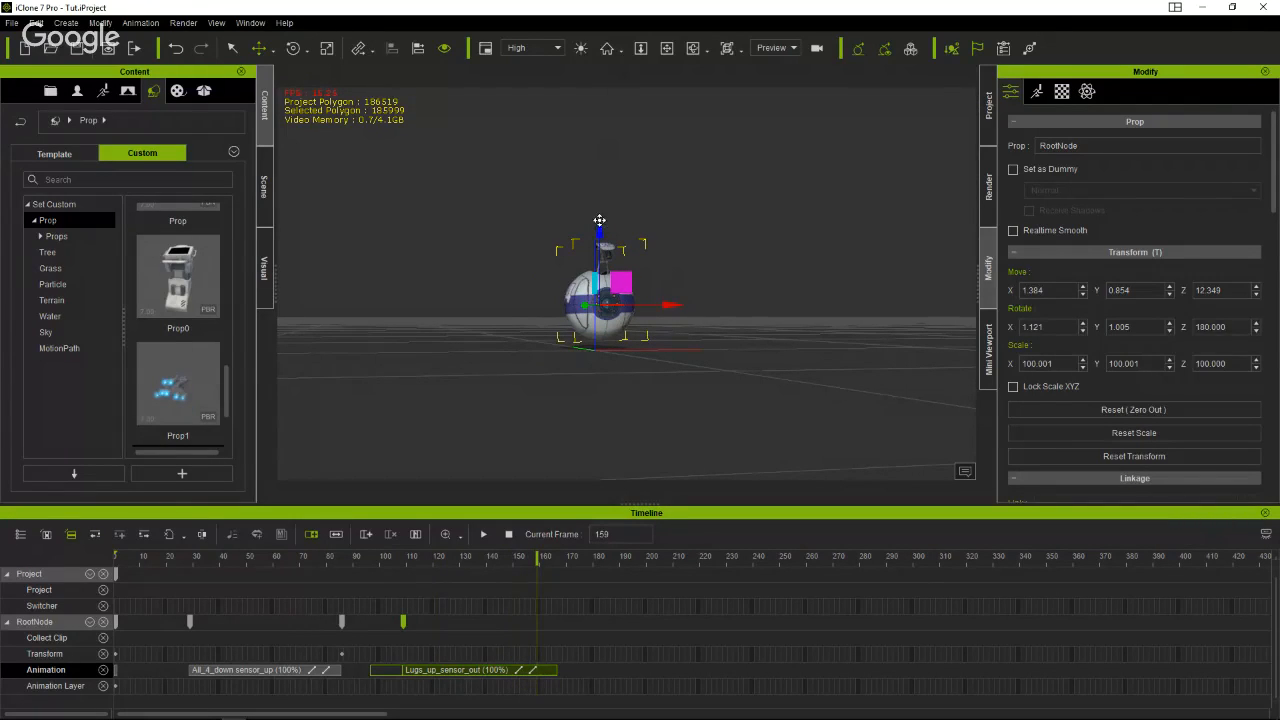
left_click_drag(599, 220, 650, 46)
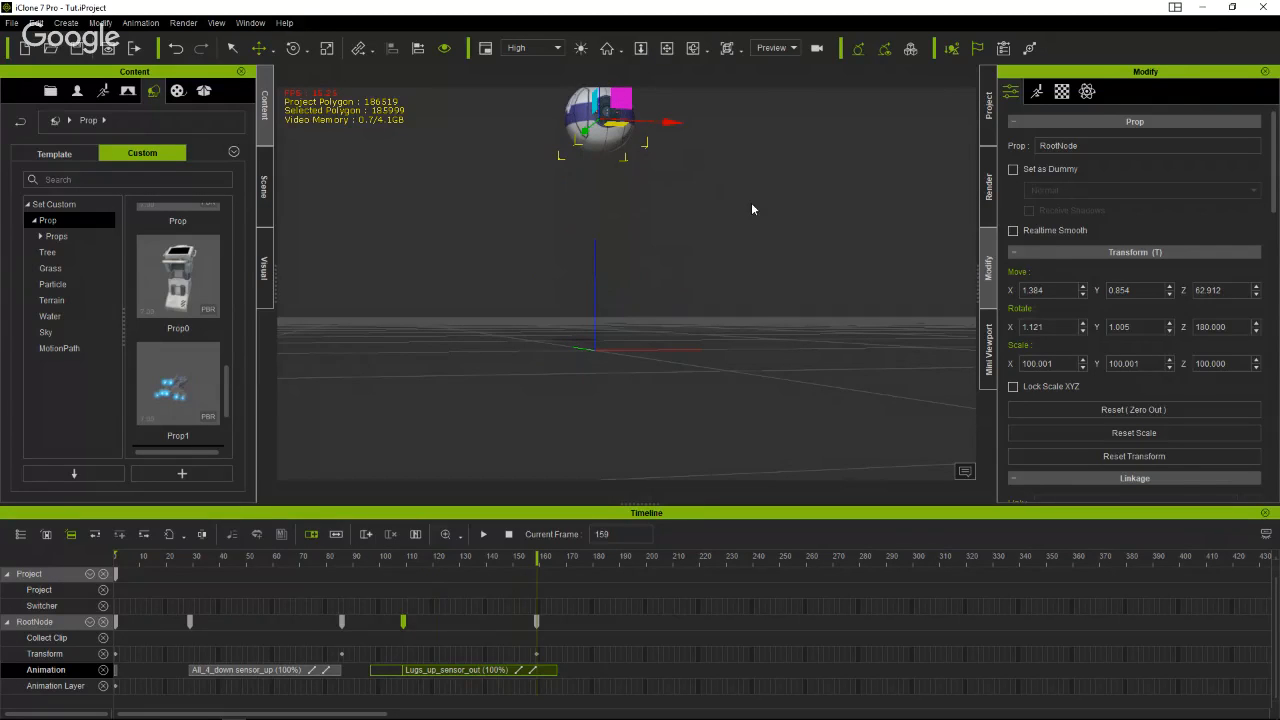
middle_click_drag(752, 209, 765, 292)
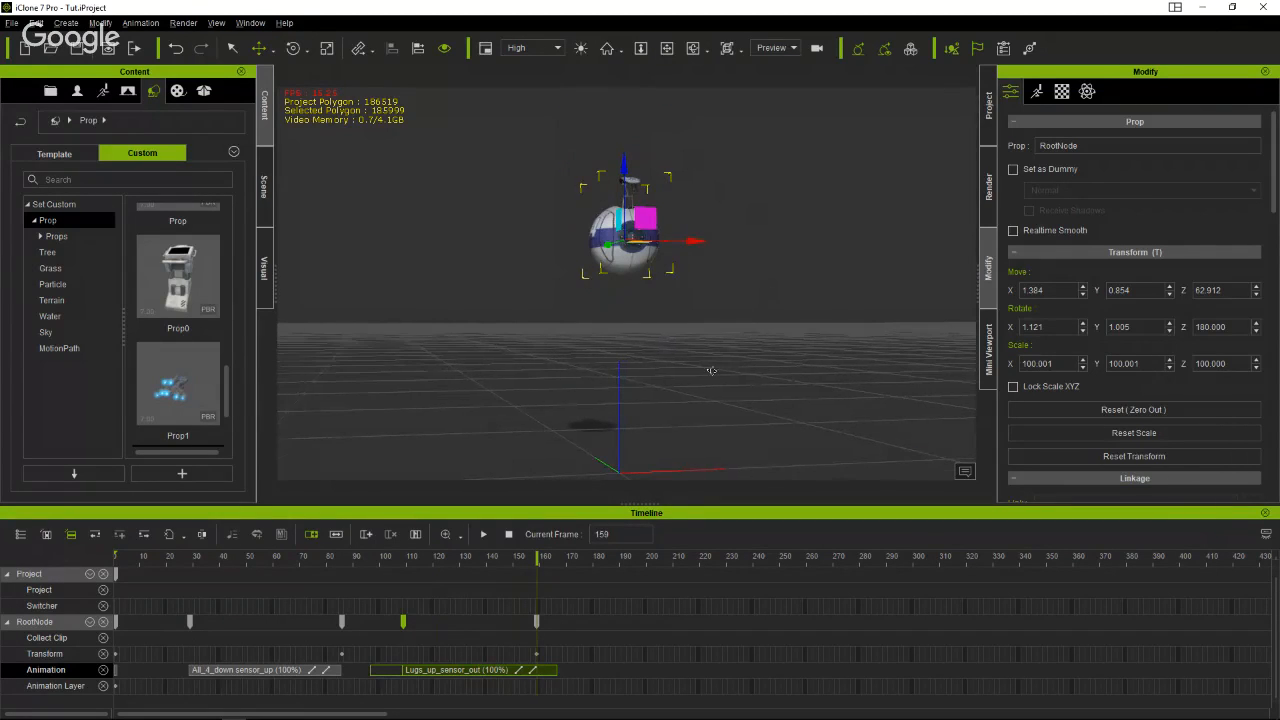
right_click_drag(711, 371, 687, 370)
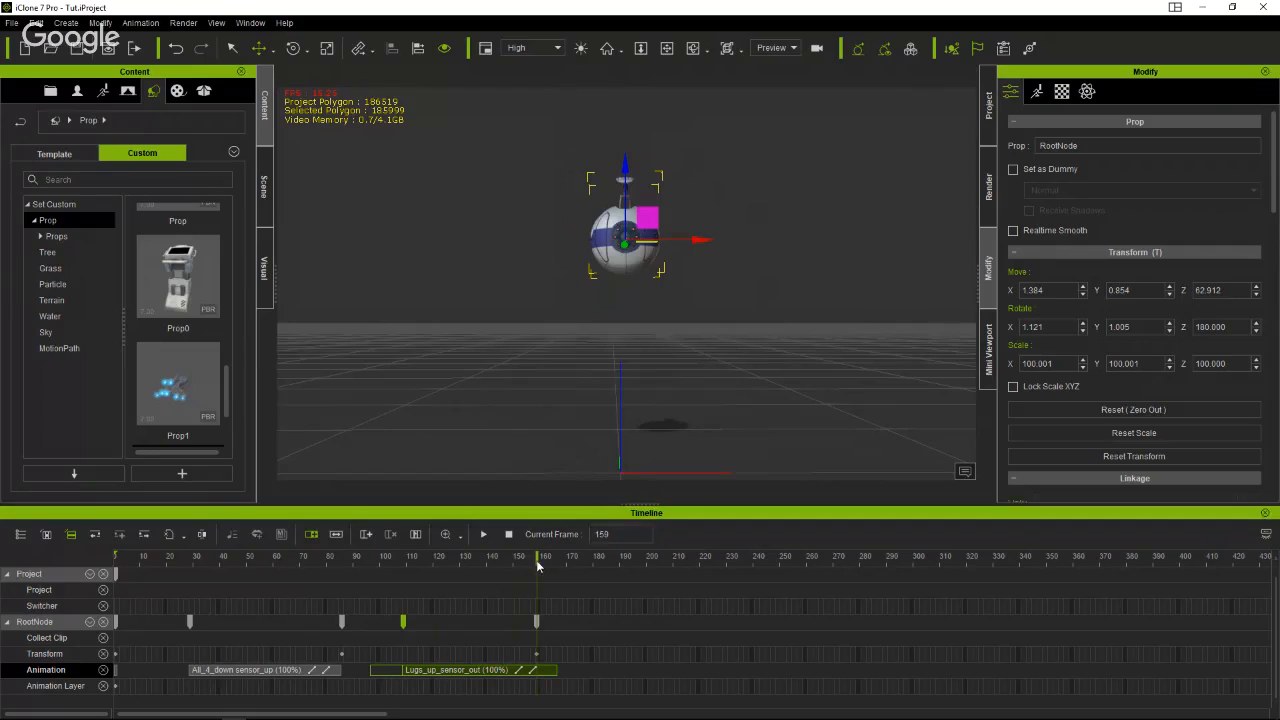
Play the animation from frame 1 and scrub the rise back to frame 130 to examine the leg motion.
left_click_drag(540, 566, 5, 514)
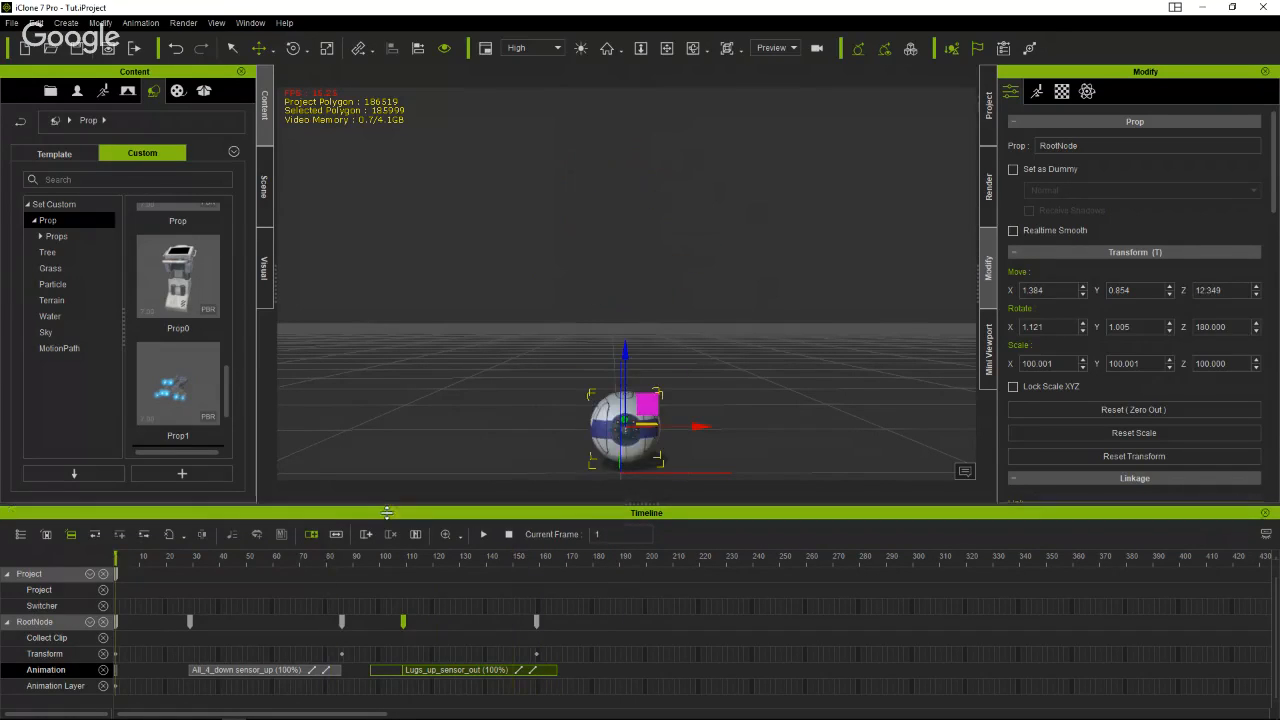
left_click(486, 534)
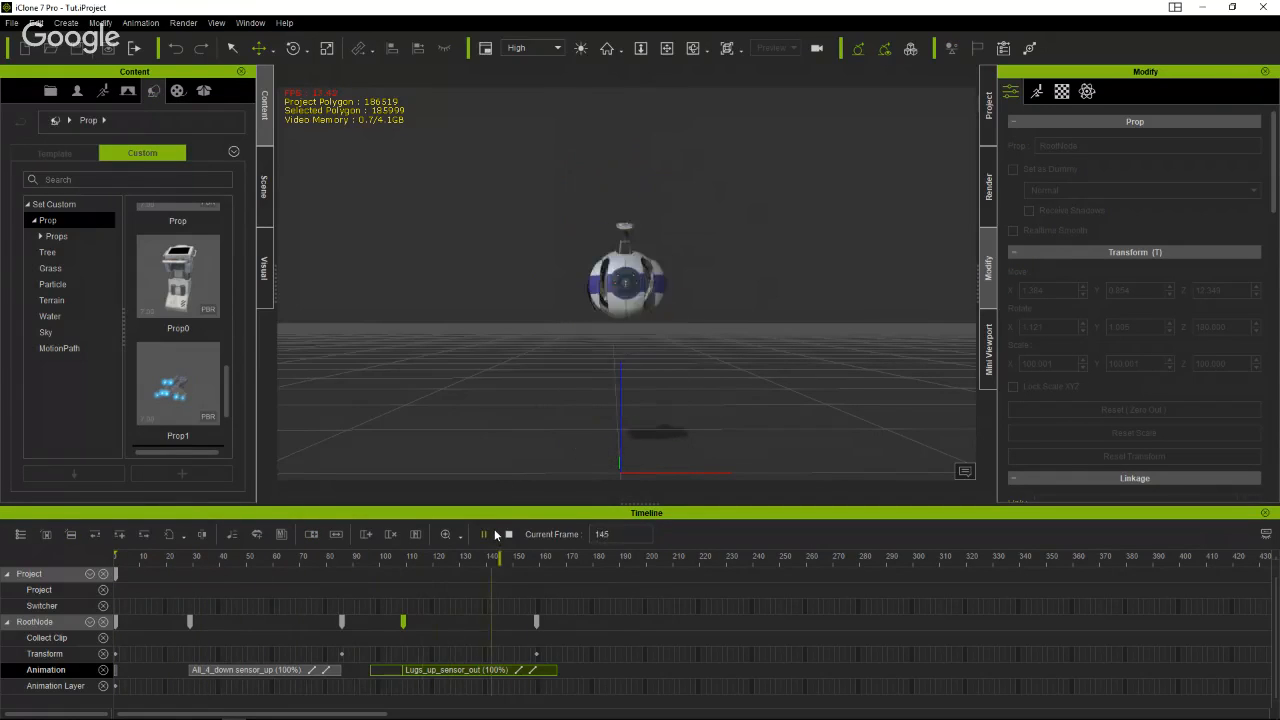
left_click(493, 531)
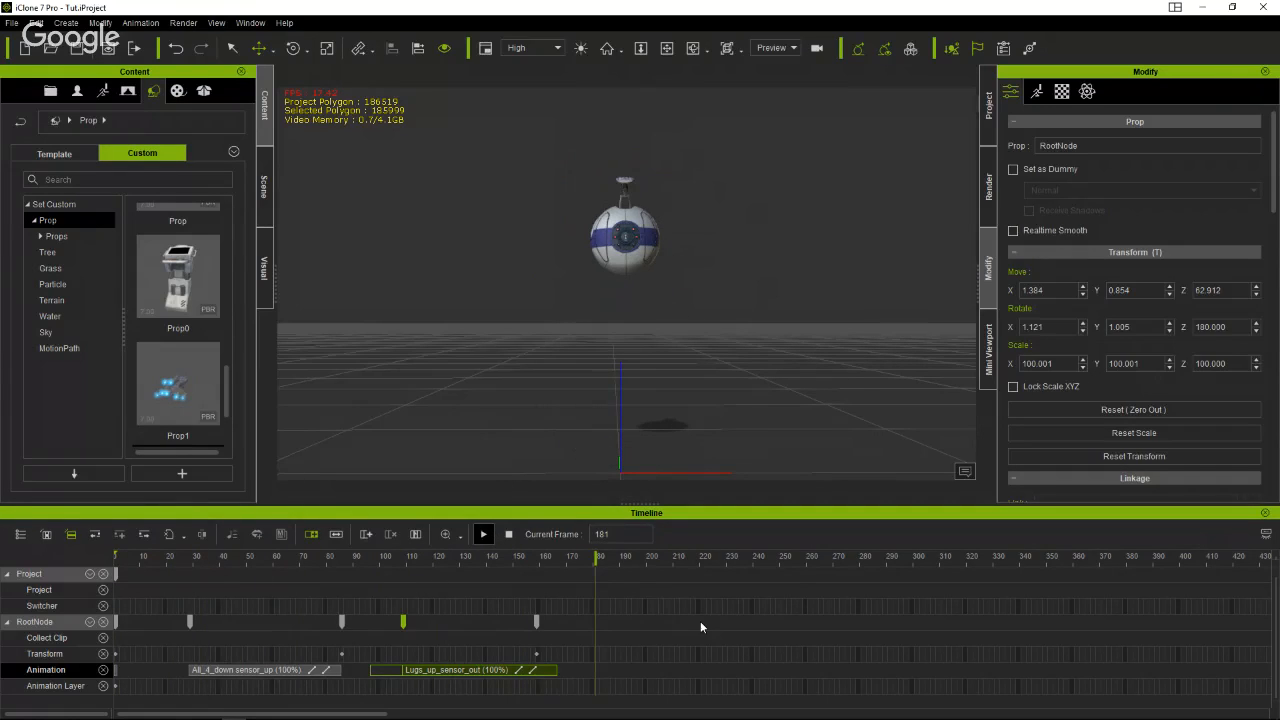
left_click_drag(597, 557, 461, 588)
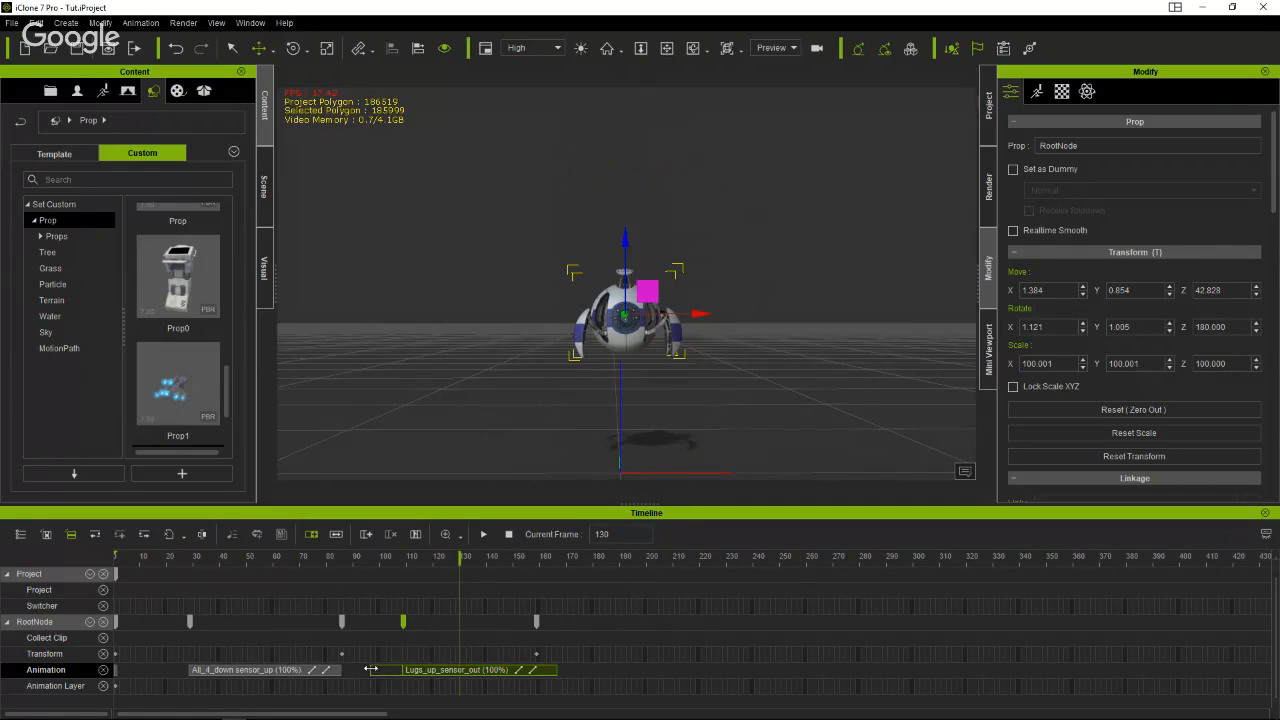
Copy the short starting clip from frame 1 to frame 103 on the Animation track and scrub past it.
left_click(115, 671)
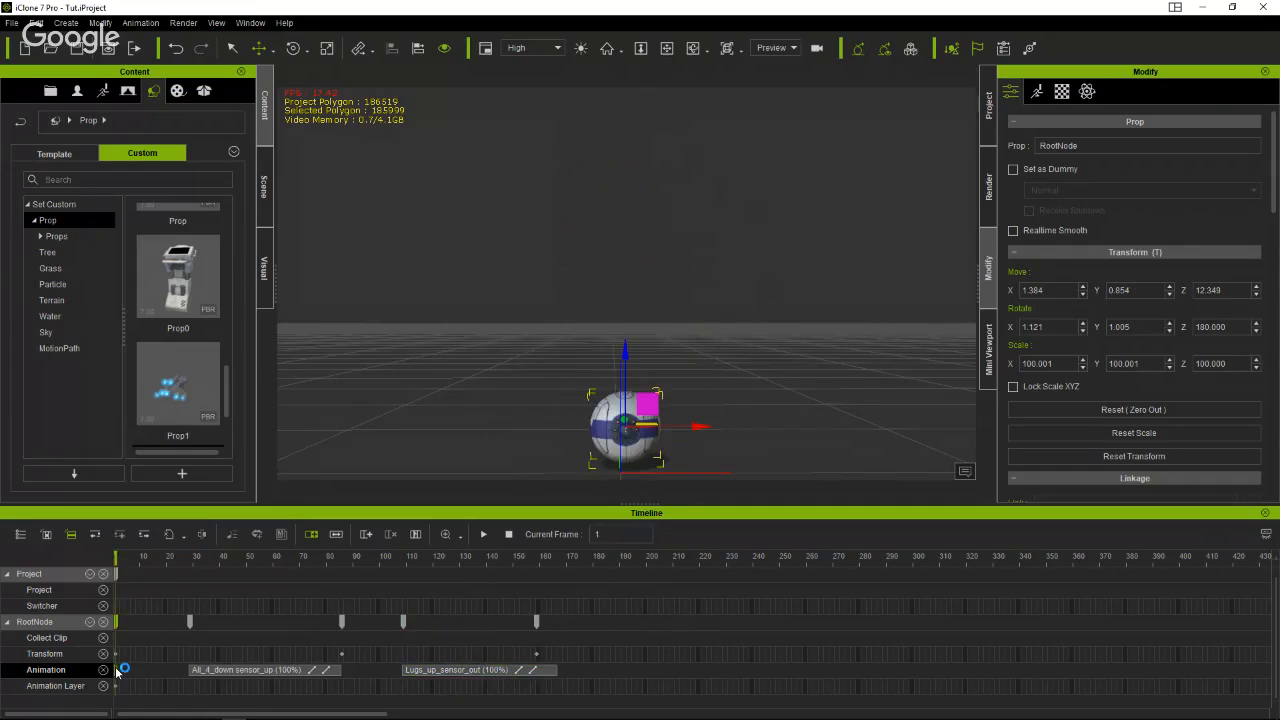
left_click_drag(120, 671, 389, 687)
left_click(389, 687)
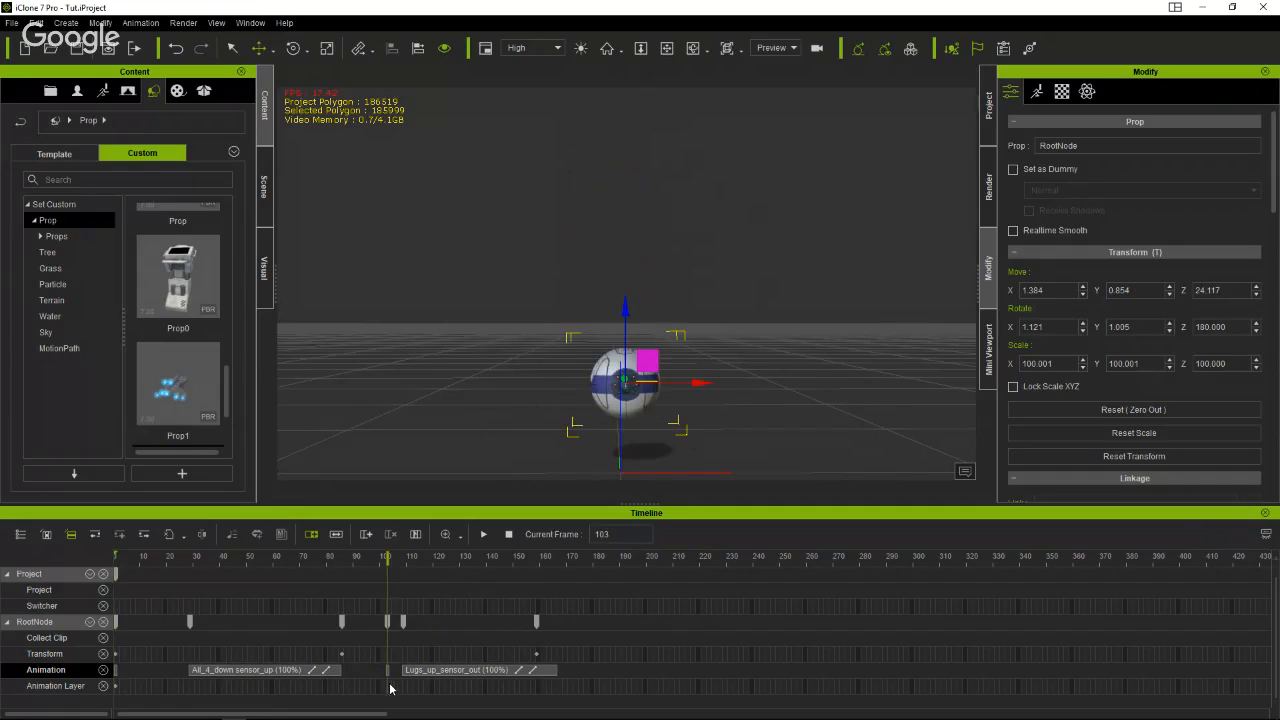
left_click_drag(389, 558, 412, 596)
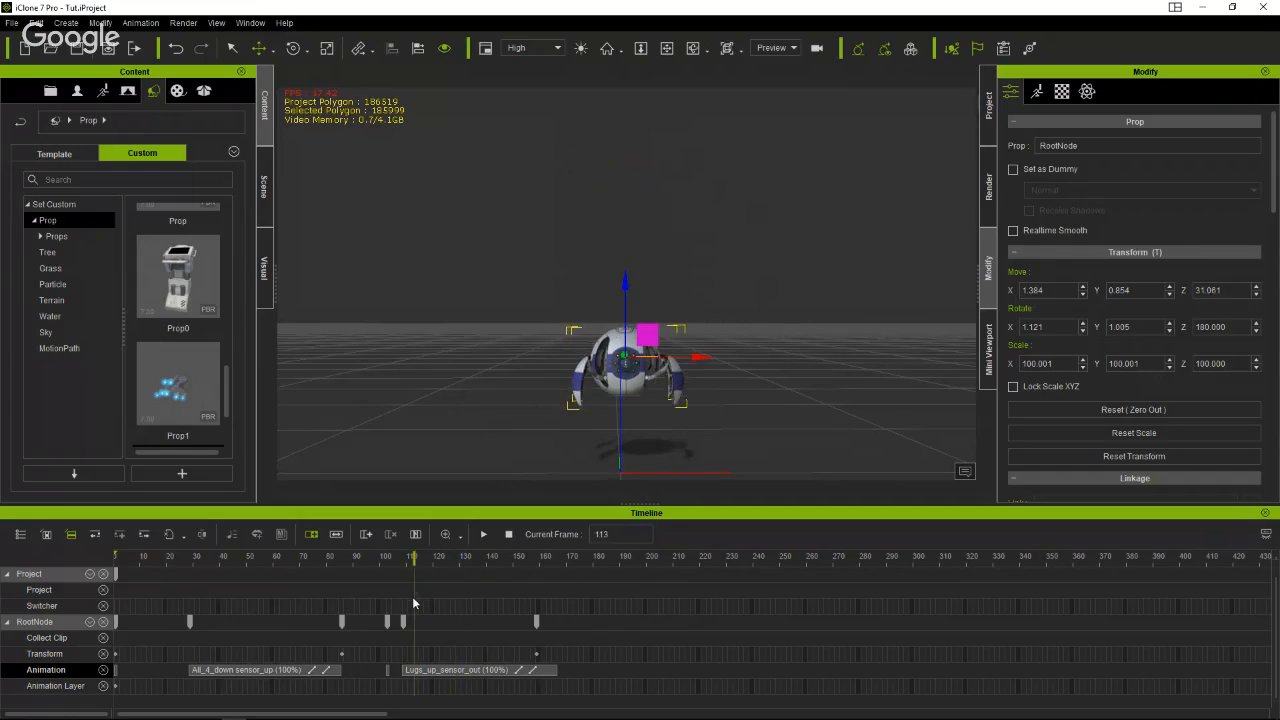
Delete the Lugs_up_sensor_out clip from the robot's Animation track.
left_click(497, 671)
right_click(497, 676)
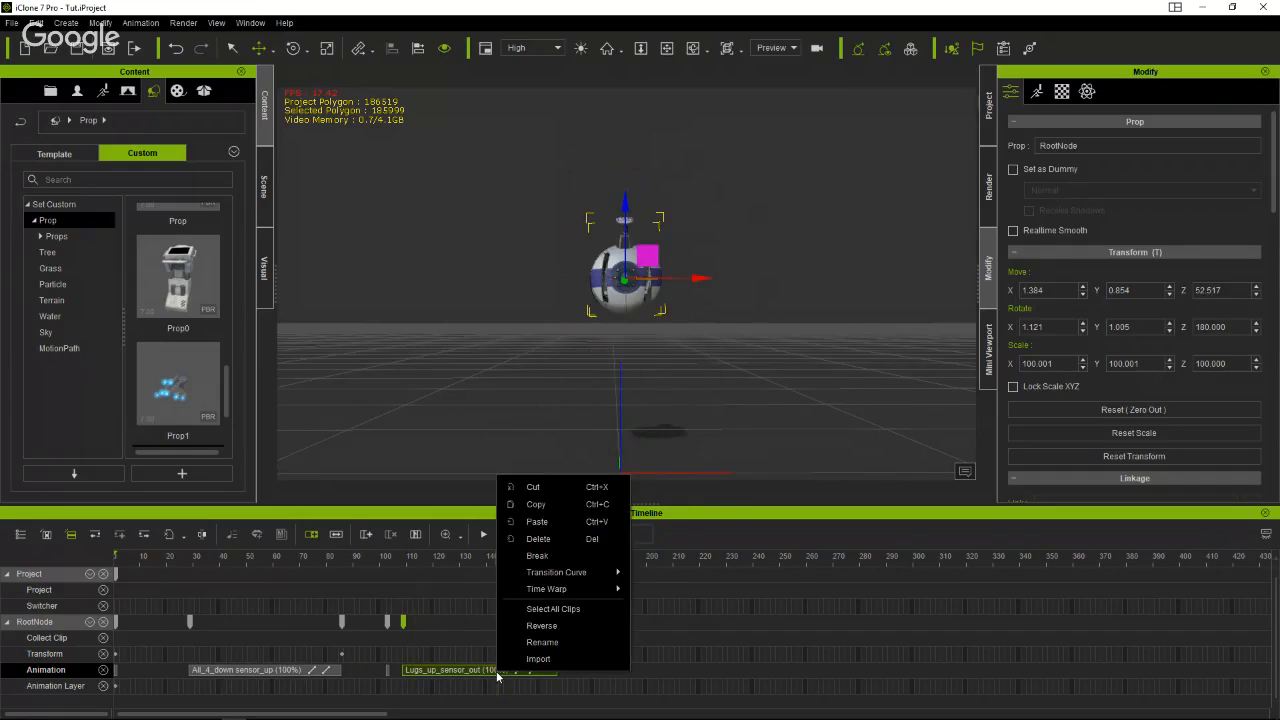
left_click(549, 540)
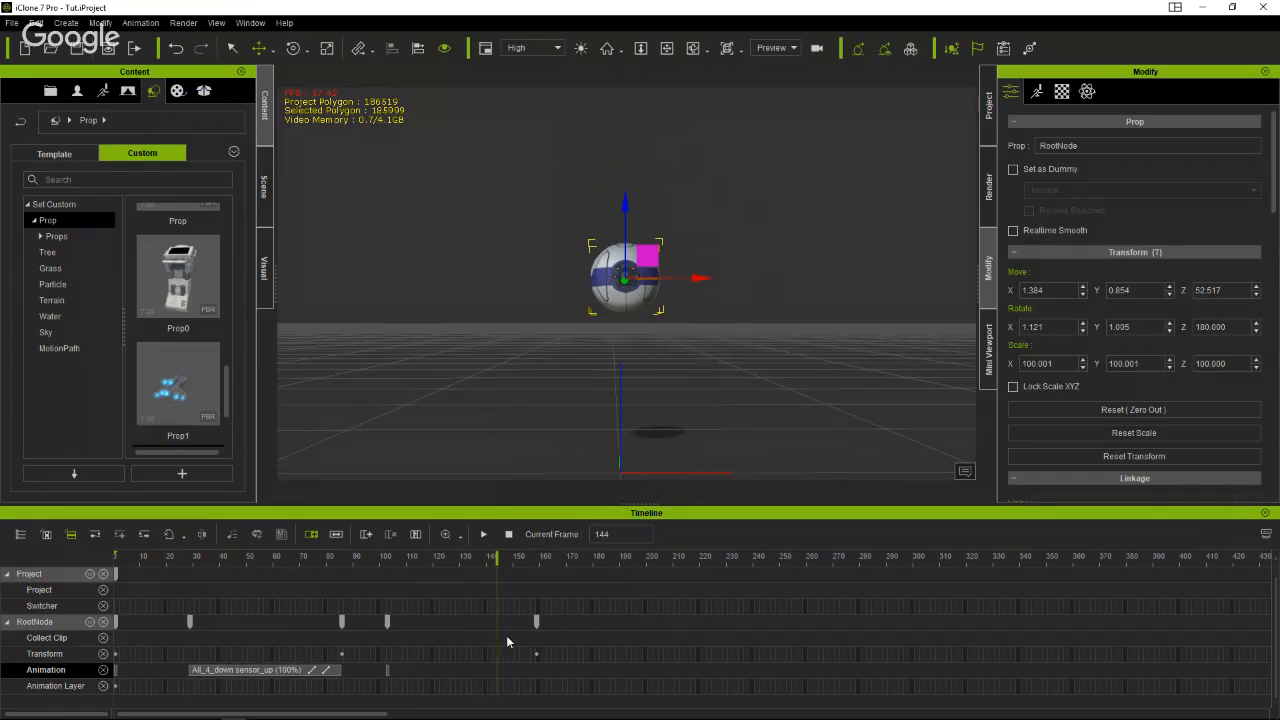
Apply the sensorarm_extend Perform clip to the robot from frame 121.
right_click(453, 668)
left_click(629, 348)
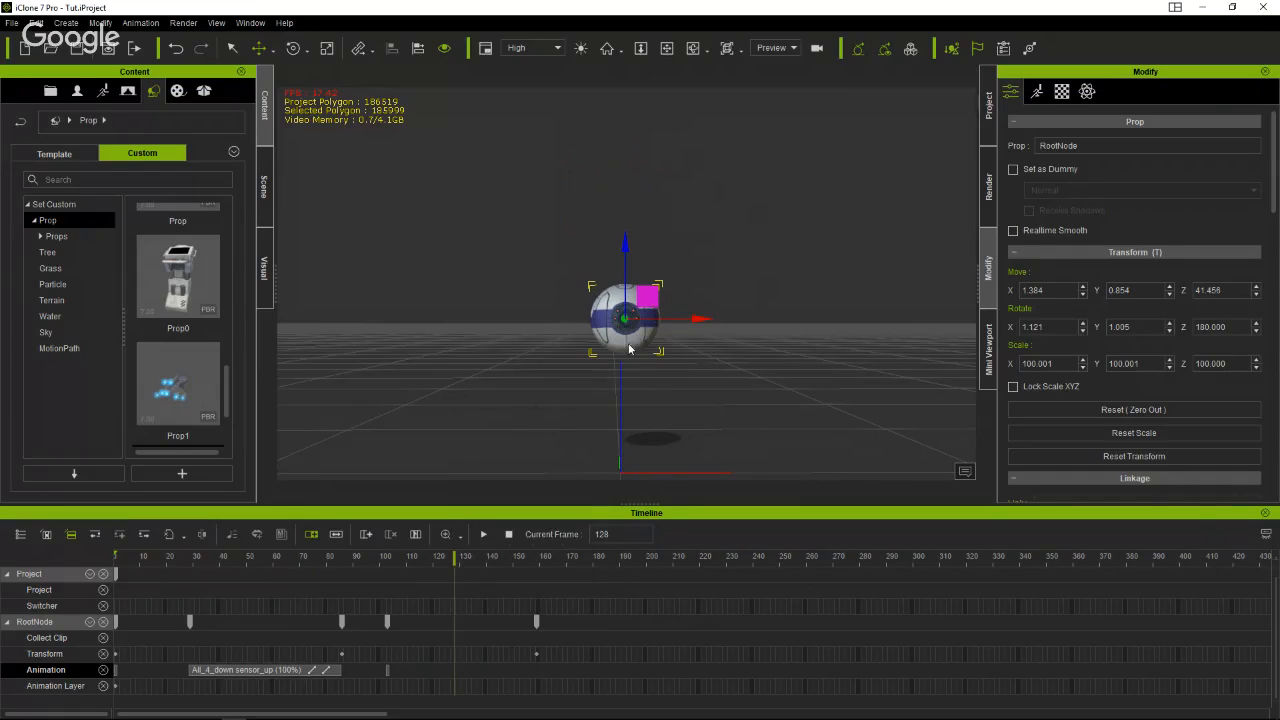
mouse_move(458, 565)
left_mouse_down()
mouse_move(302, 566)
mouse_move(436, 573)
left_mouse_up()
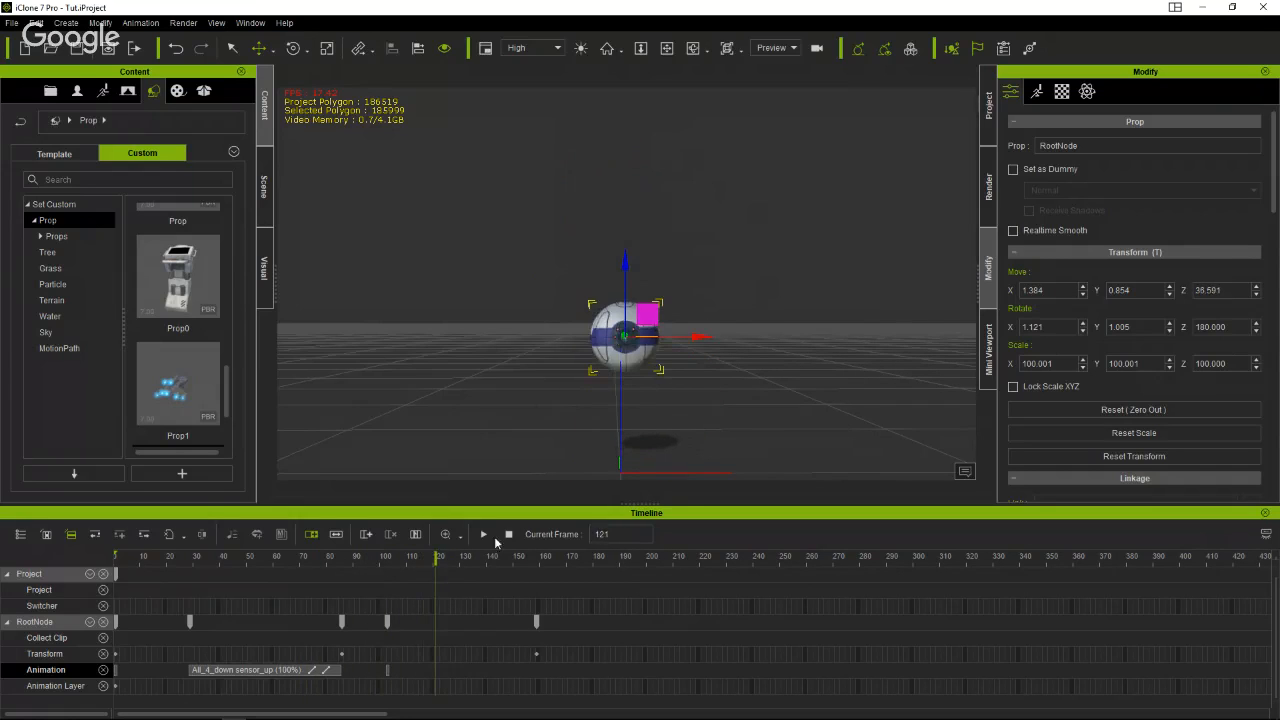
right_click(624, 338)
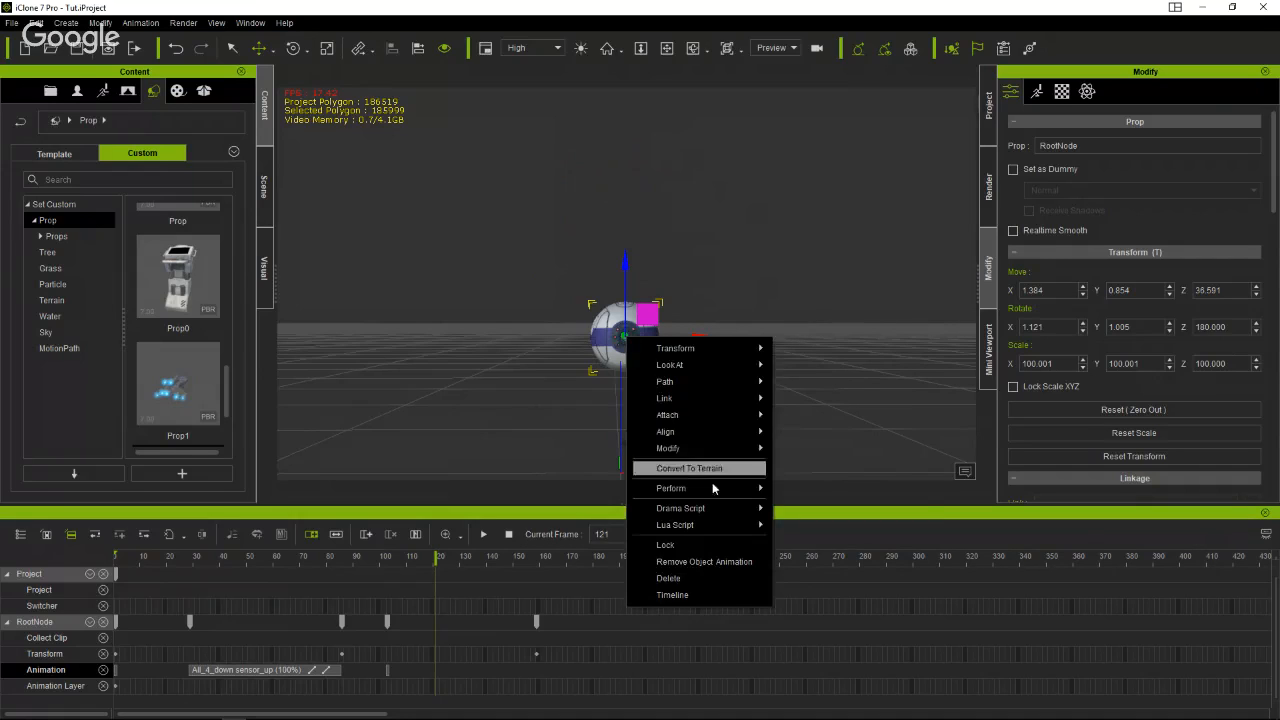
mouse_move(706, 495)
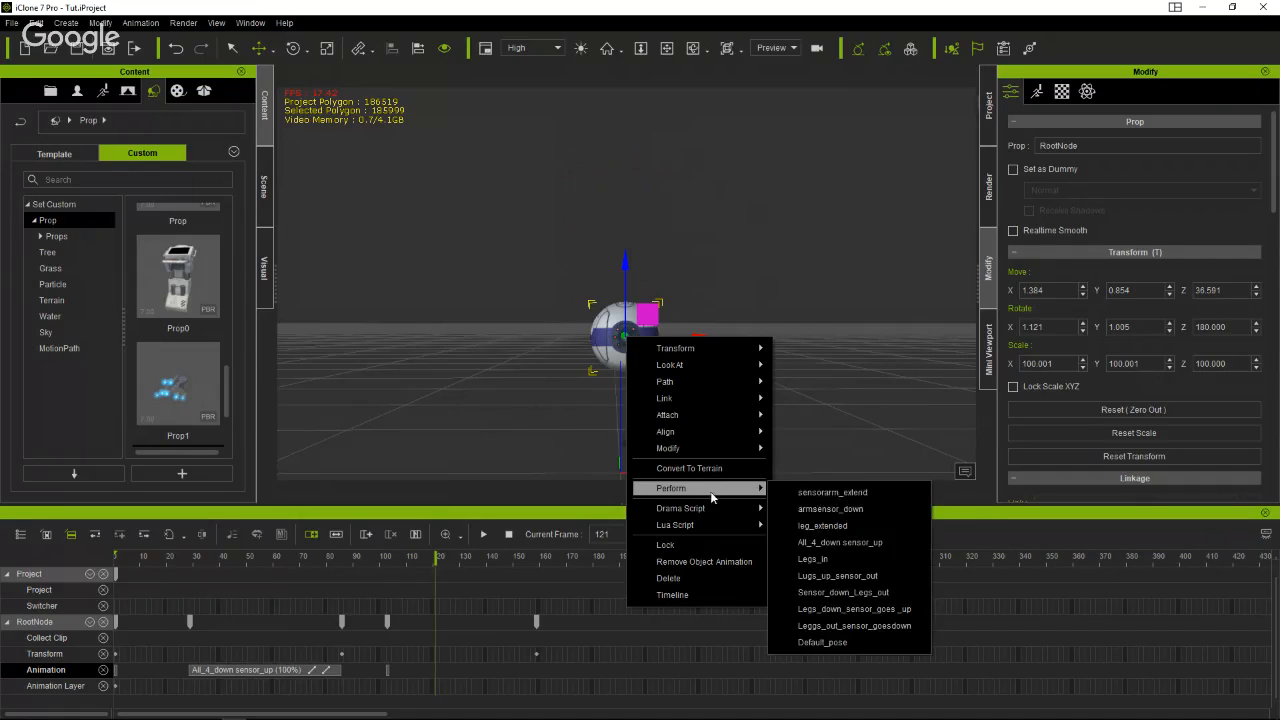
left_click(852, 493)
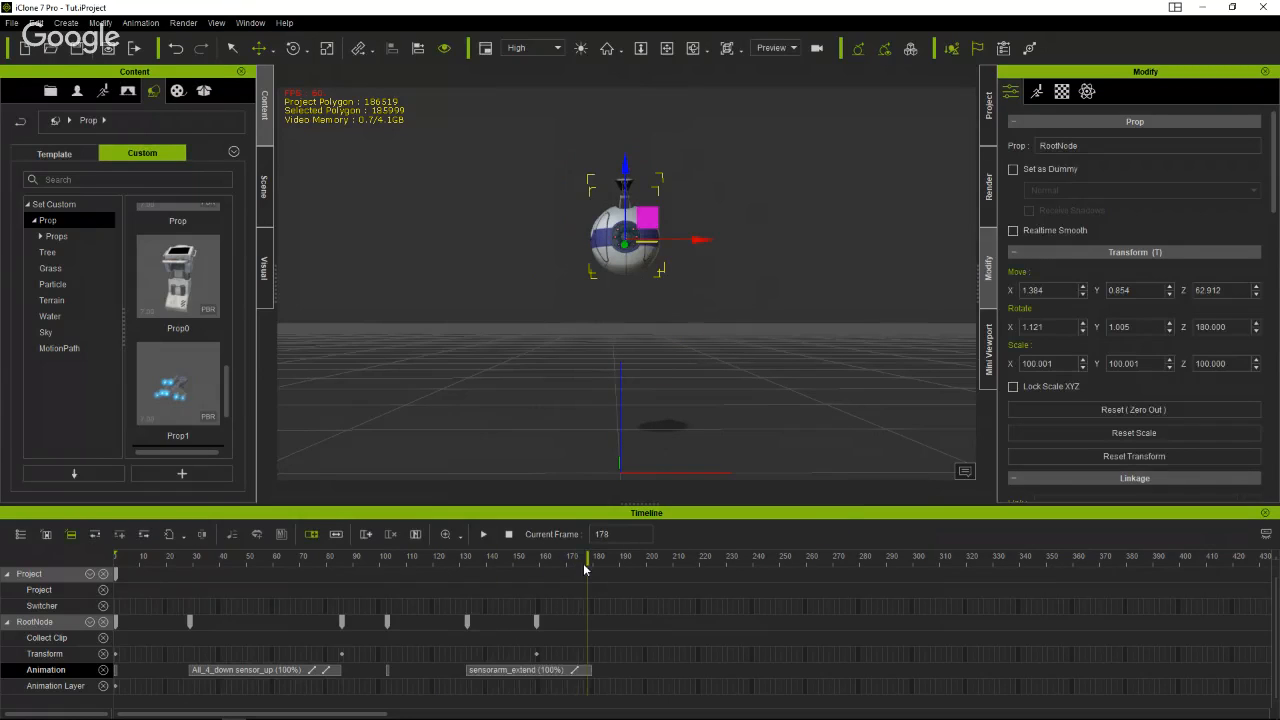
Move the sensorarm_extend clip to start at about frame 112 and shorten its lead-in transition to begin near frame 103.
left_click_drag(588, 564, 604, 590)
left_click_drag(558, 672, 508, 672)
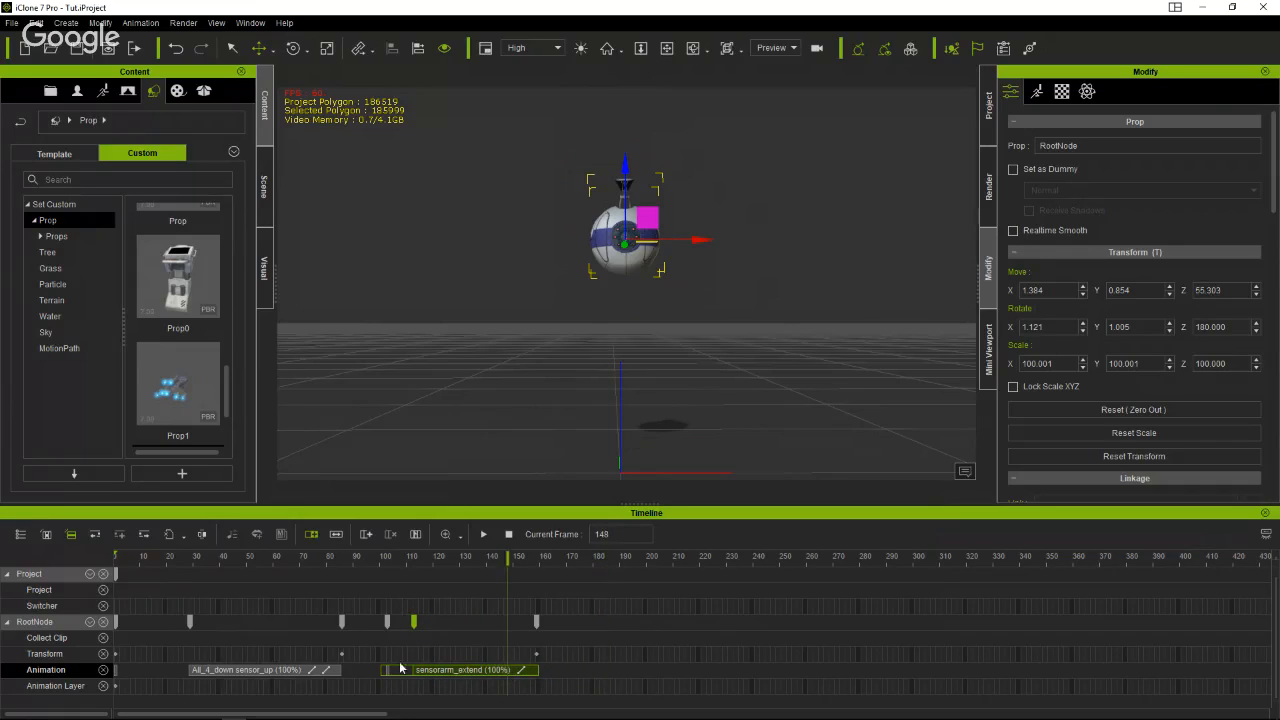
left_click_drag(383, 671, 398, 671)
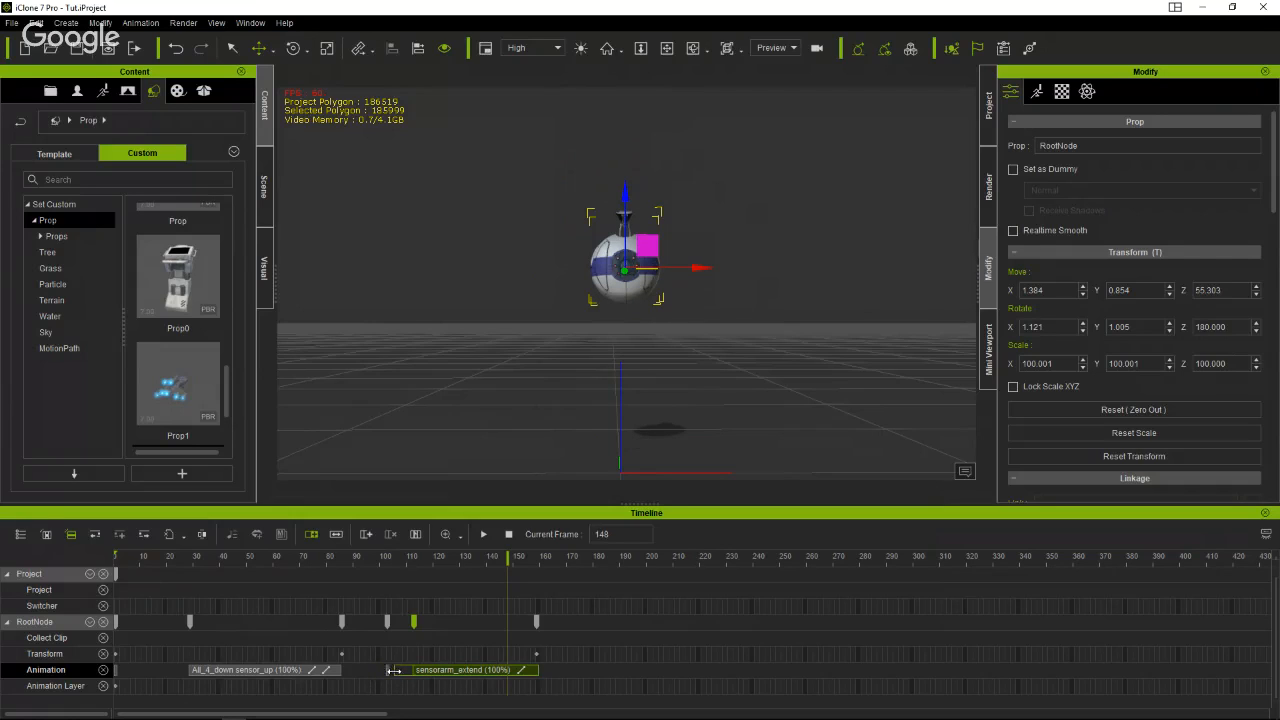
Delete the short copied clip at frame 103 from the robot's track.
left_click(388, 622)
right_click(388, 622)
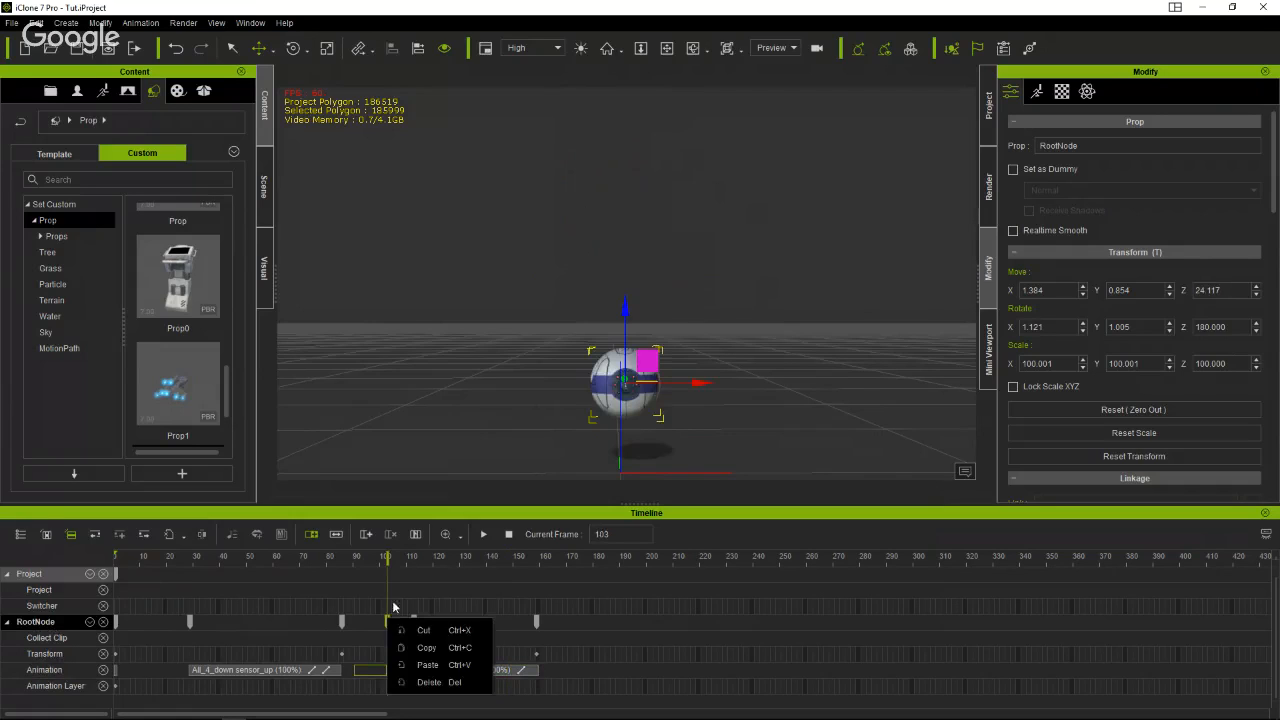
left_click(448, 683)
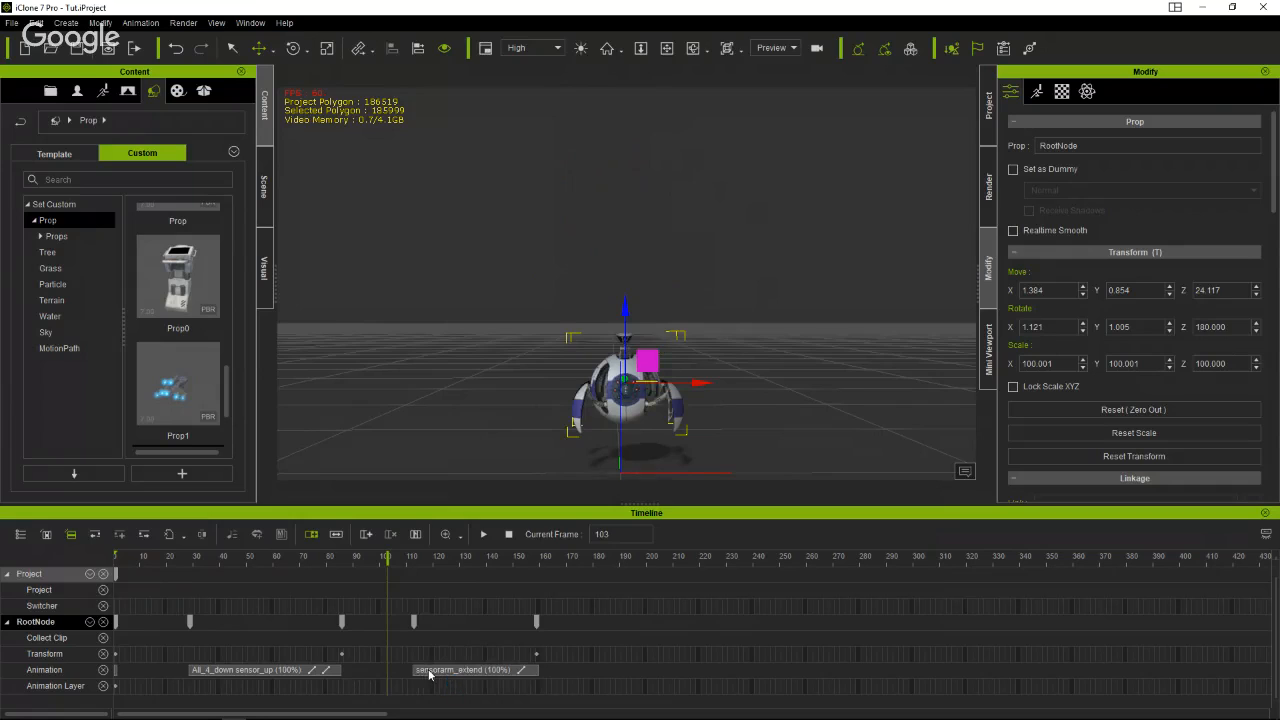
Try placing the sensorarm_extend clip directly behind the All_4_down sensor_up clip, scrub through it, and shift it to about frame 122.
left_click_drag(392, 569, 393, 674)
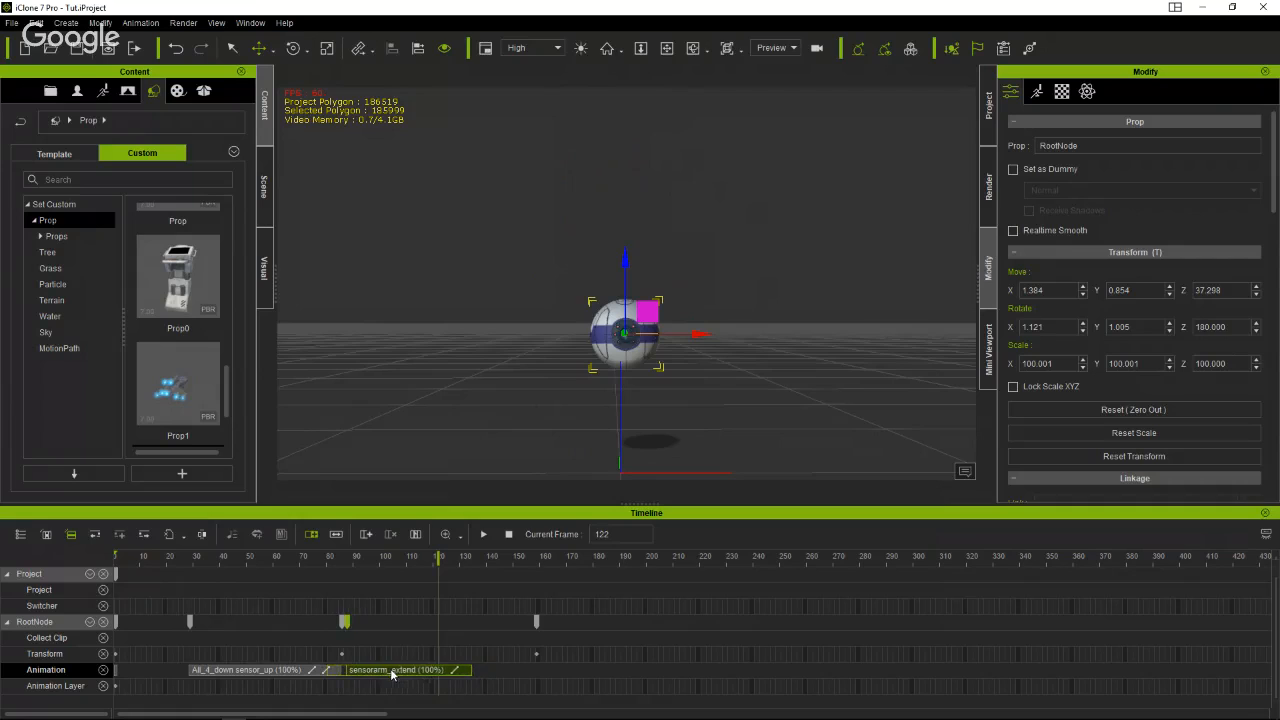
left_click_drag(391, 622, 494, 619)
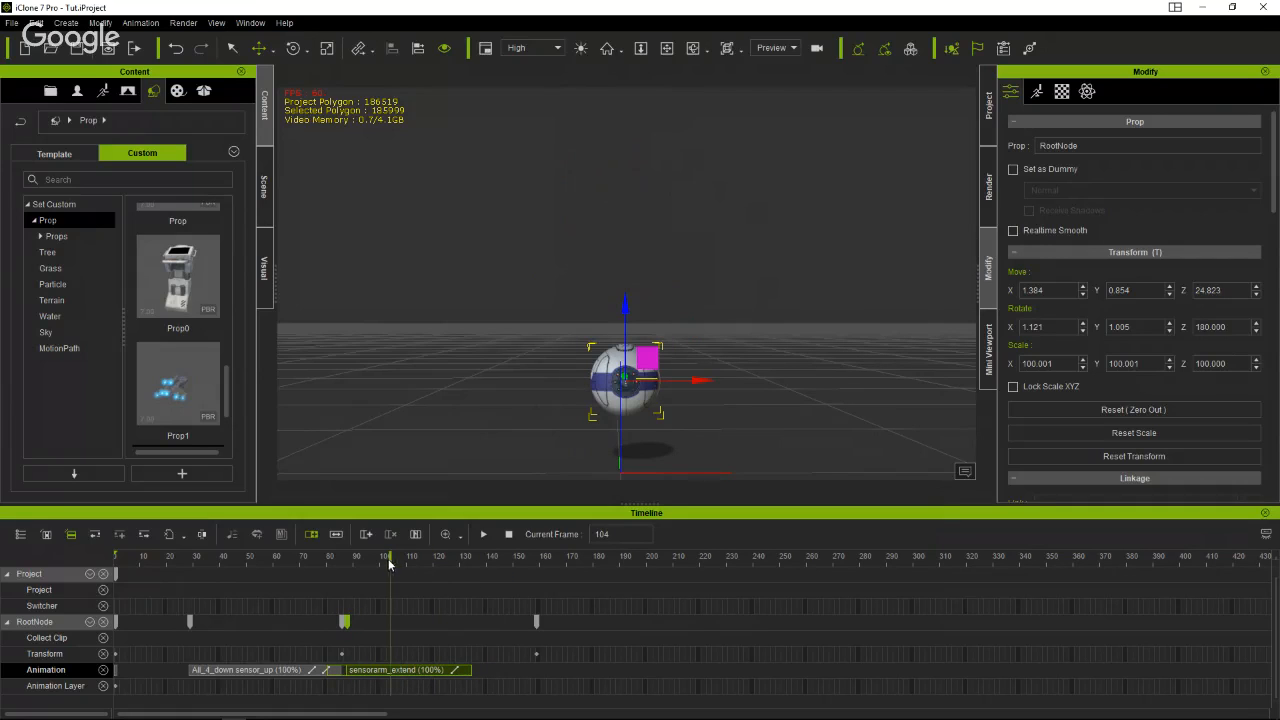
left_click_drag(388, 563, 441, 600)
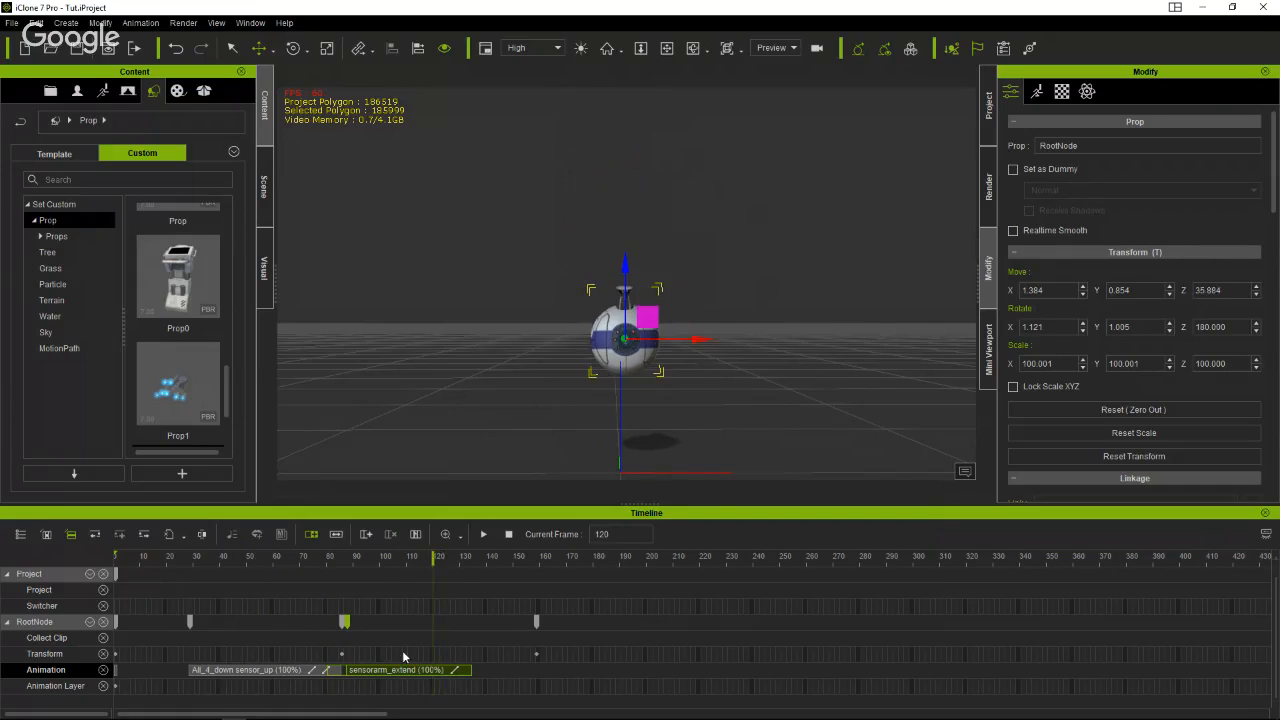
left_click_drag(408, 672, 502, 679)
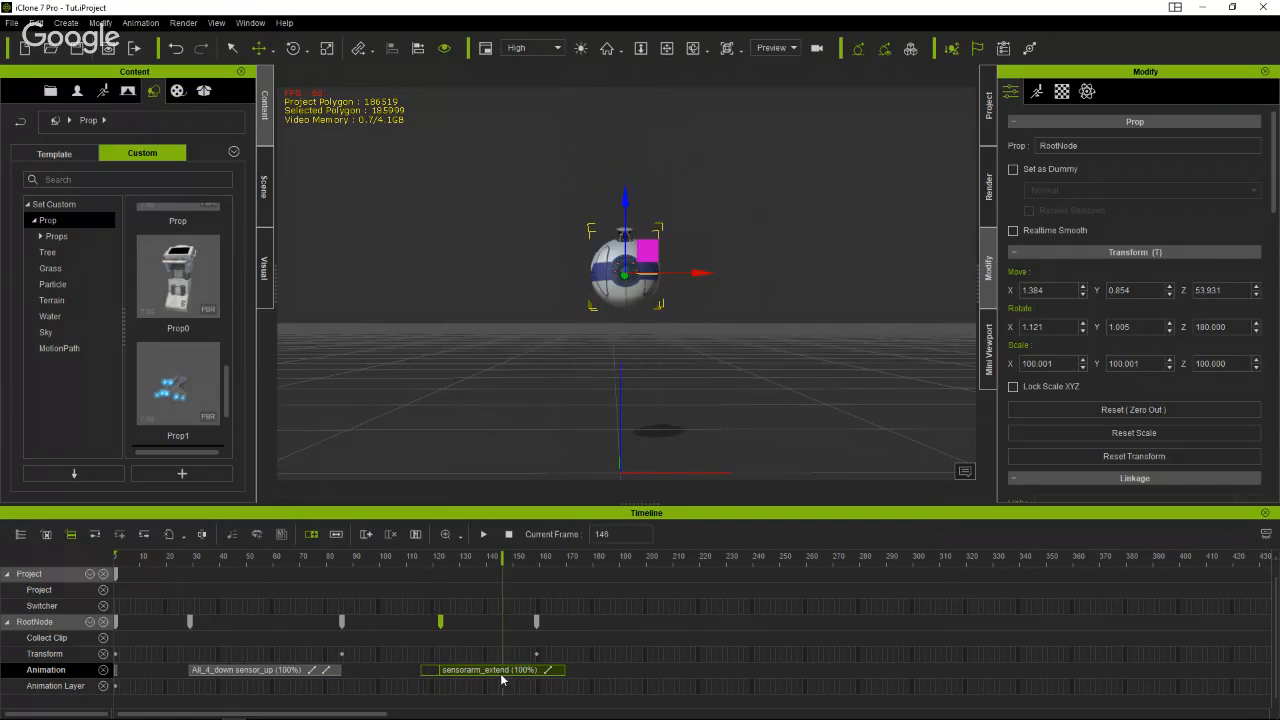
Undo the sensorarm_extend clip moves and the short clip's deletion, and scrub through the transition again.
key("ctrl+z")
key("ctrl+z")
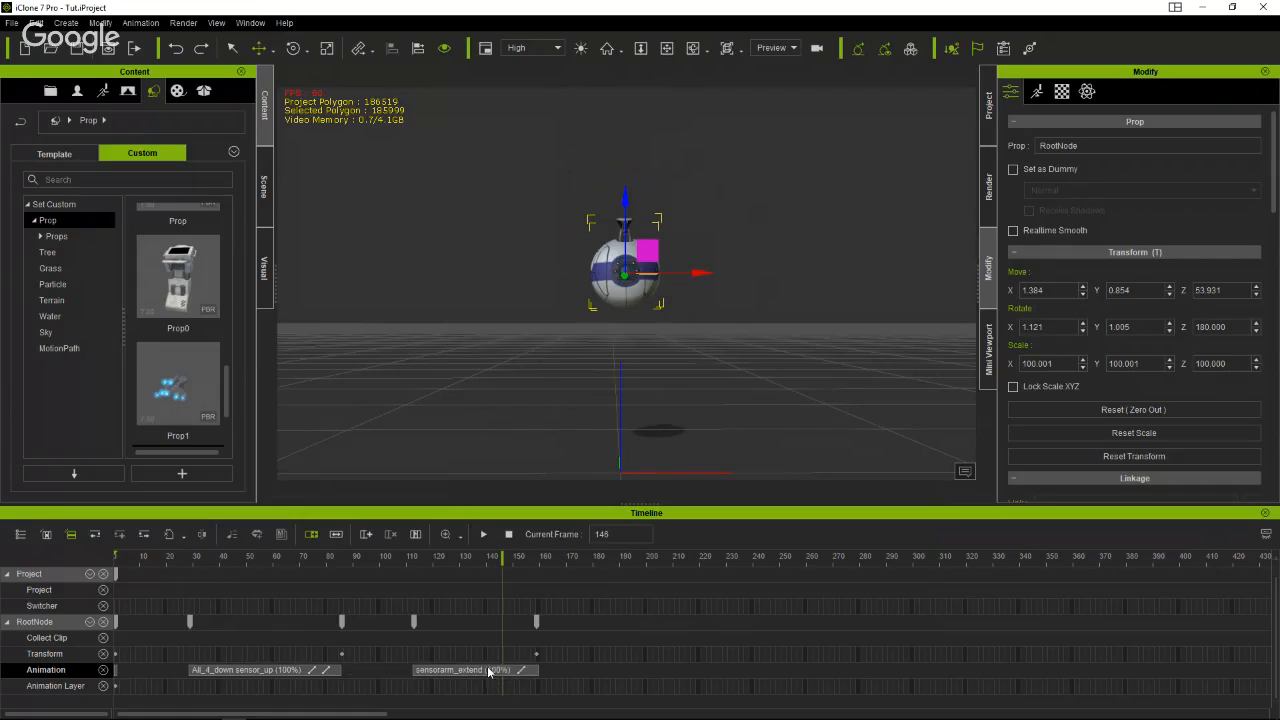
left_click(493, 556)
left_click_drag(427, 564, 468, 588)
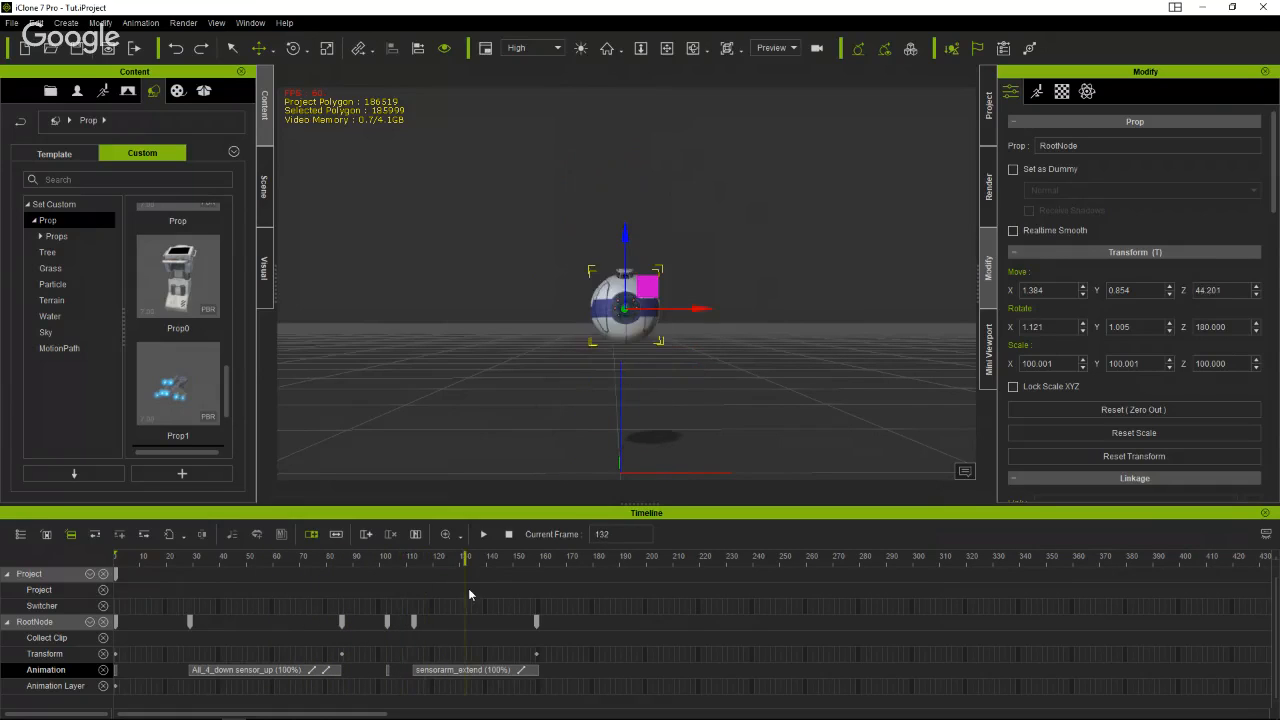
Delete all of the robot's clips and keys after frame 1 from the RootNode track.
left_click_drag(548, 630, 260, 641)
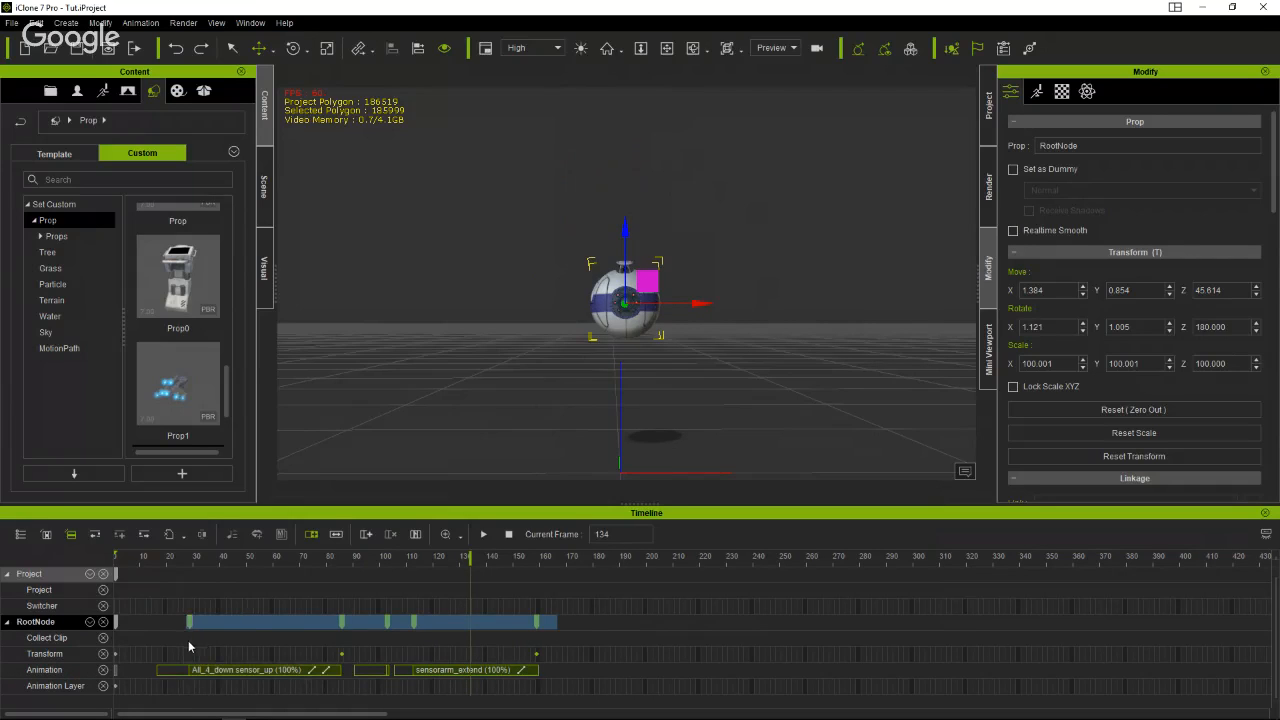
left_click(537, 621)
right_click(537, 624)
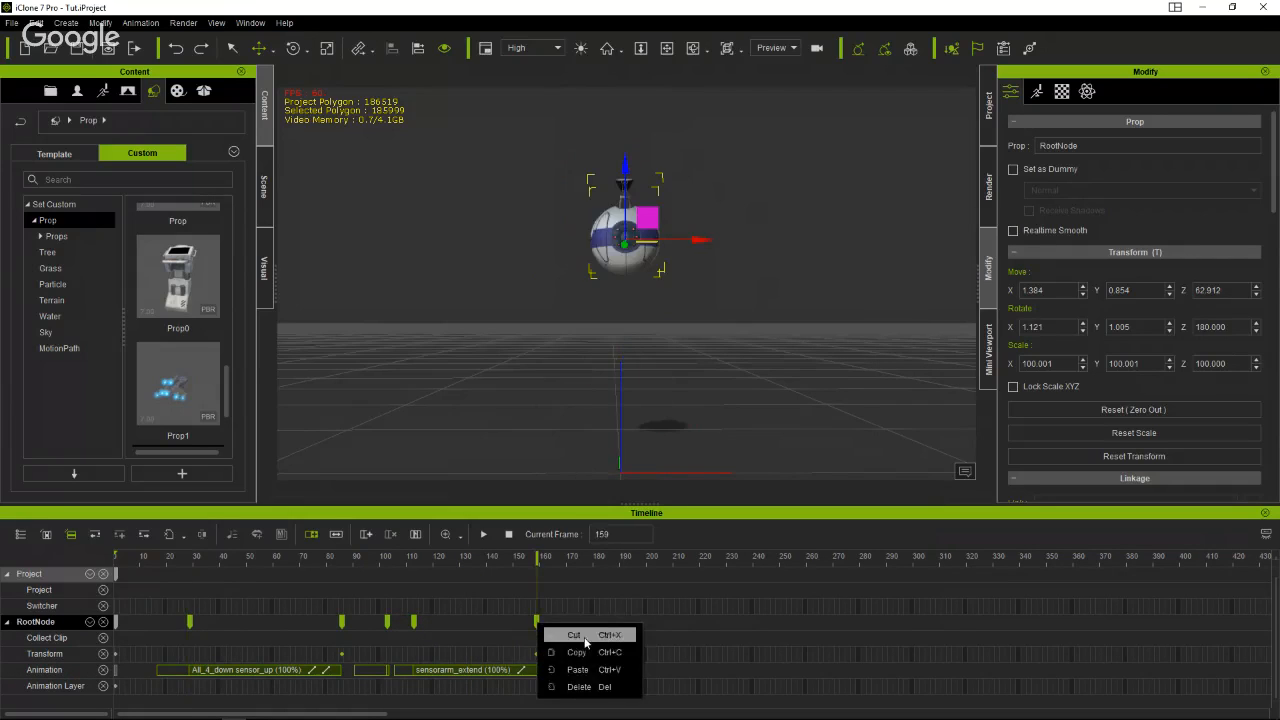
left_click(580, 687)
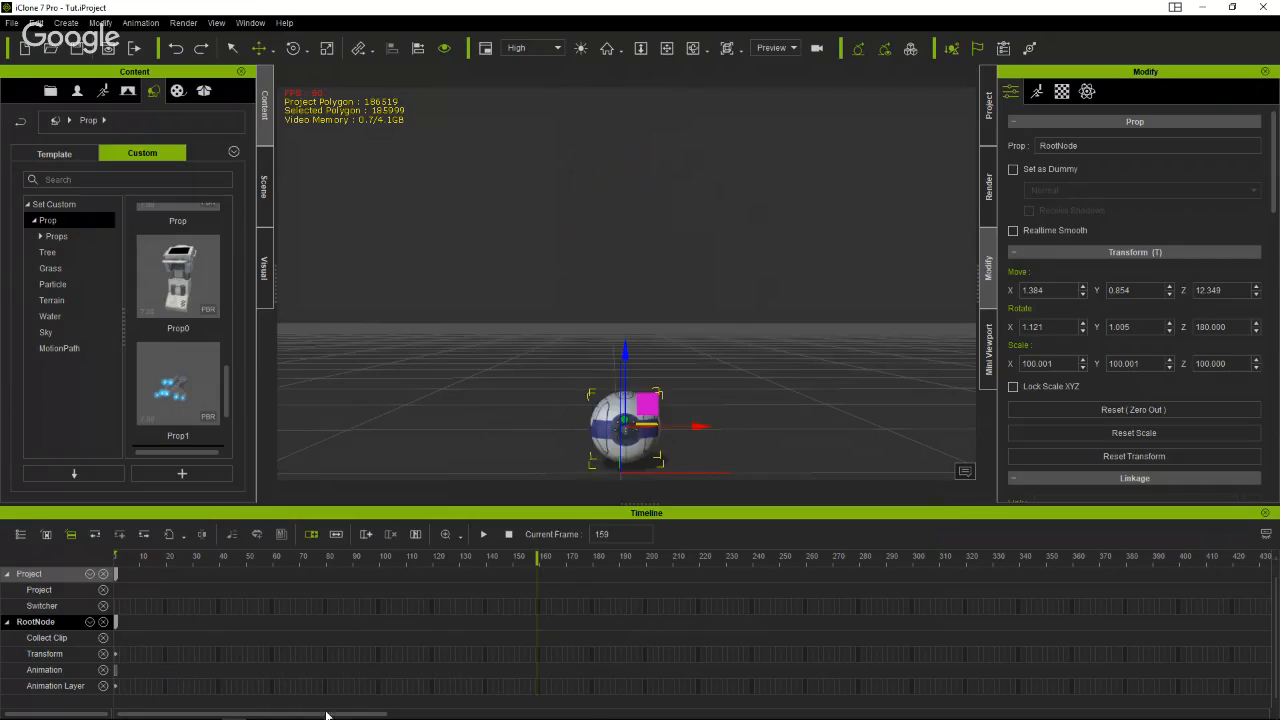
Collect a clip range from frame 1 to about frame 43 and add it to Perform as Dfault_pose_2.
left_click(116, 670)
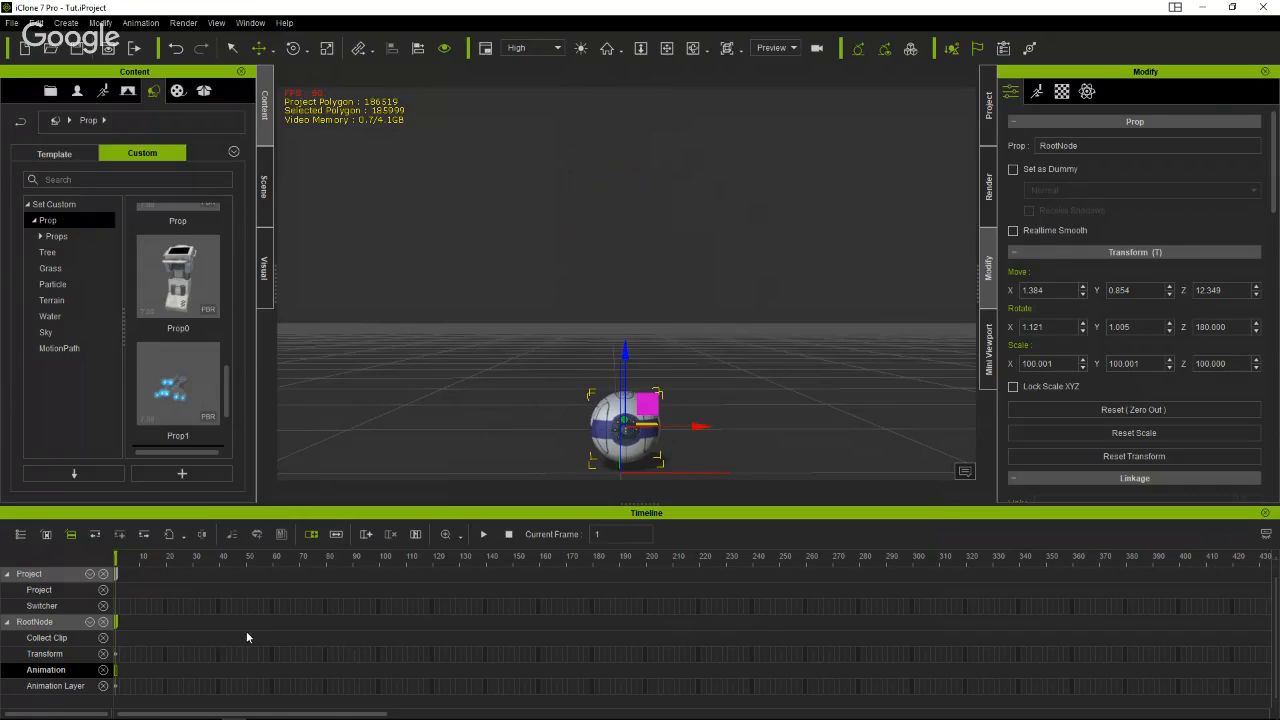
left_click_drag(223, 637, 128, 641)
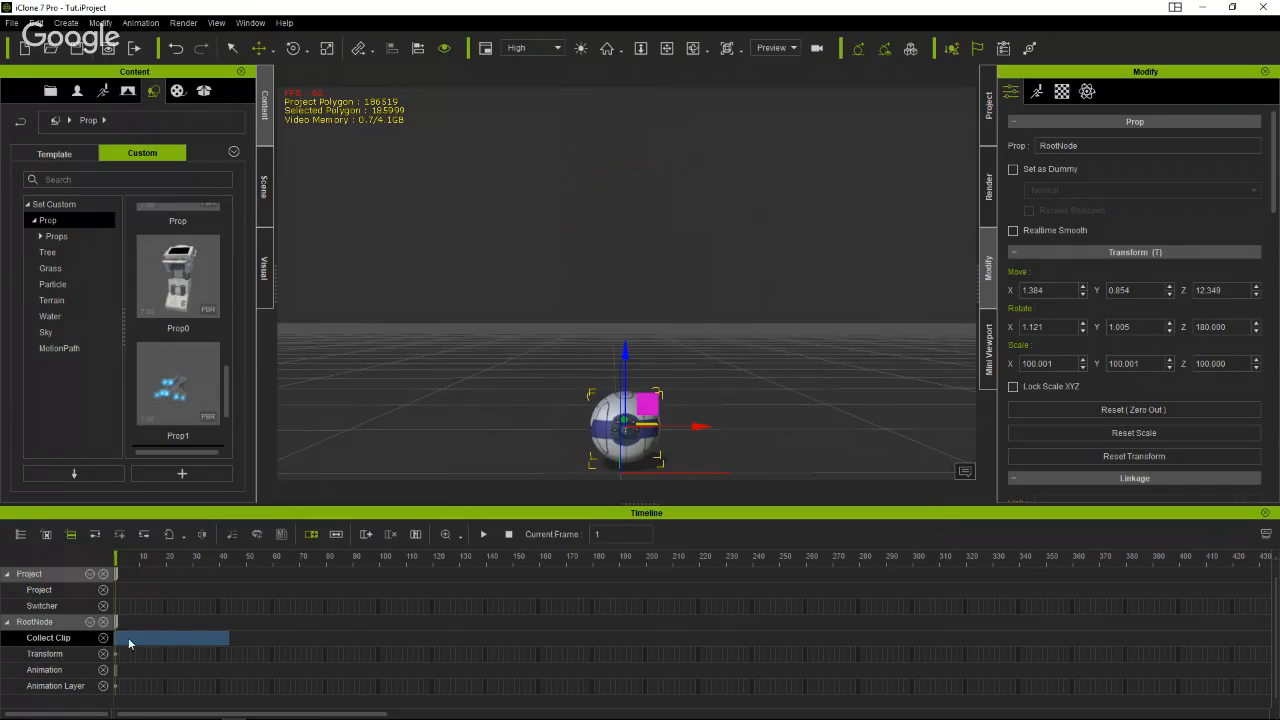
right_click(124, 641)
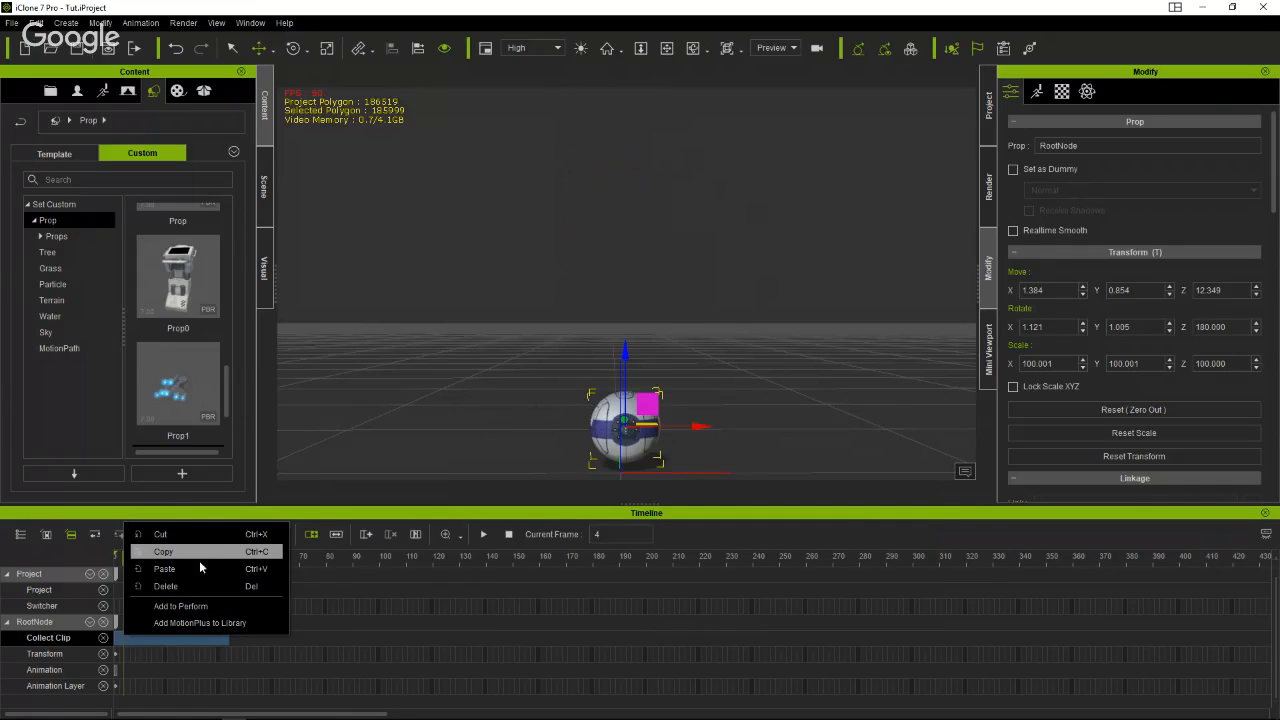
left_click(225, 606)
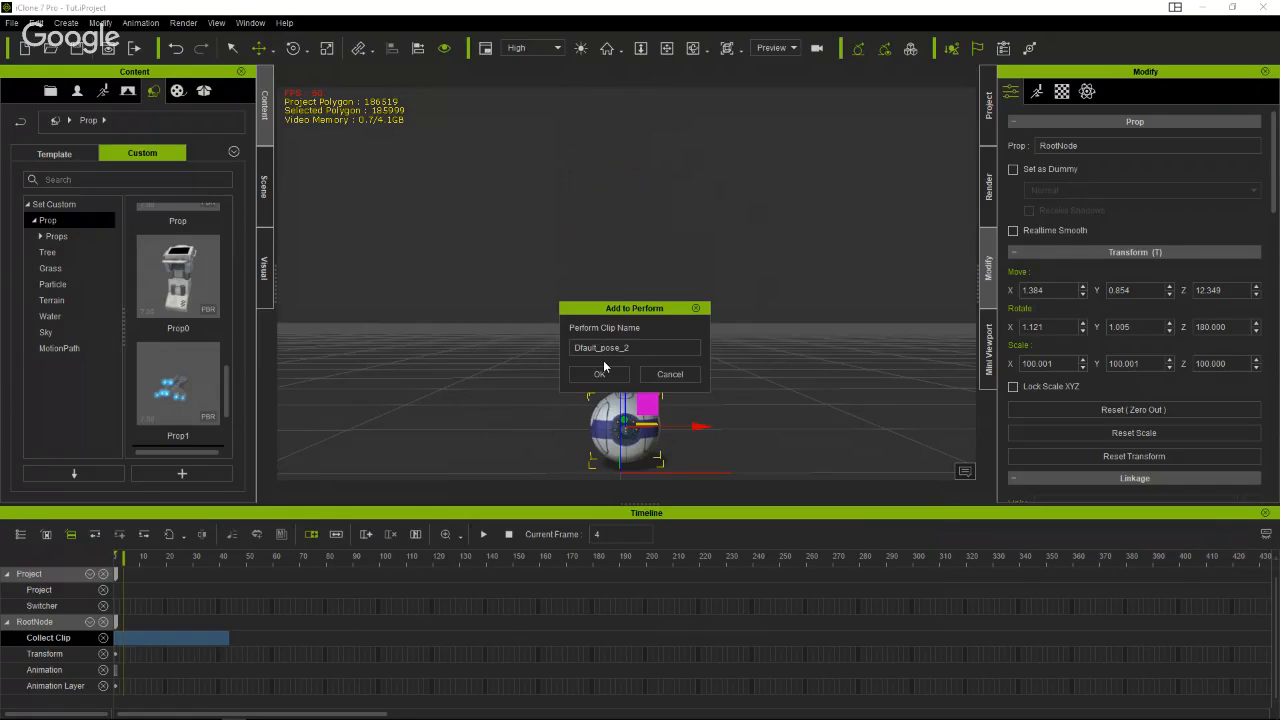
left_click(603, 364)
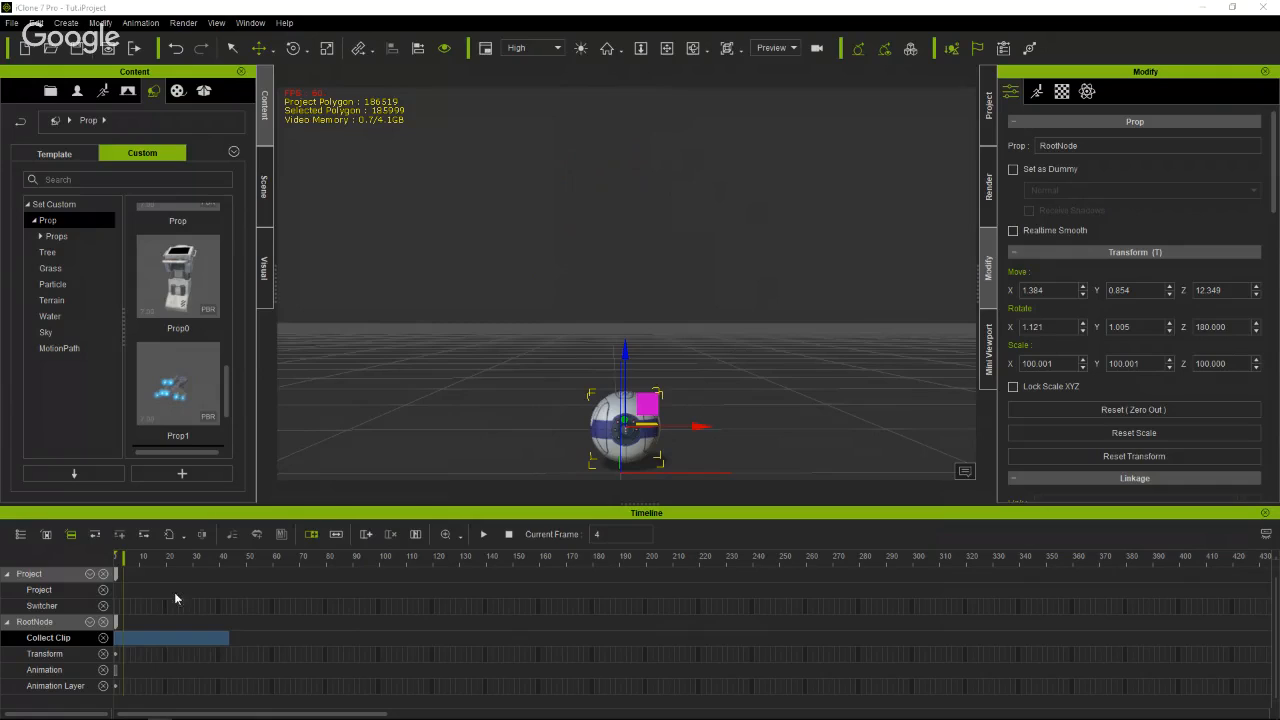
left_click(148, 558)
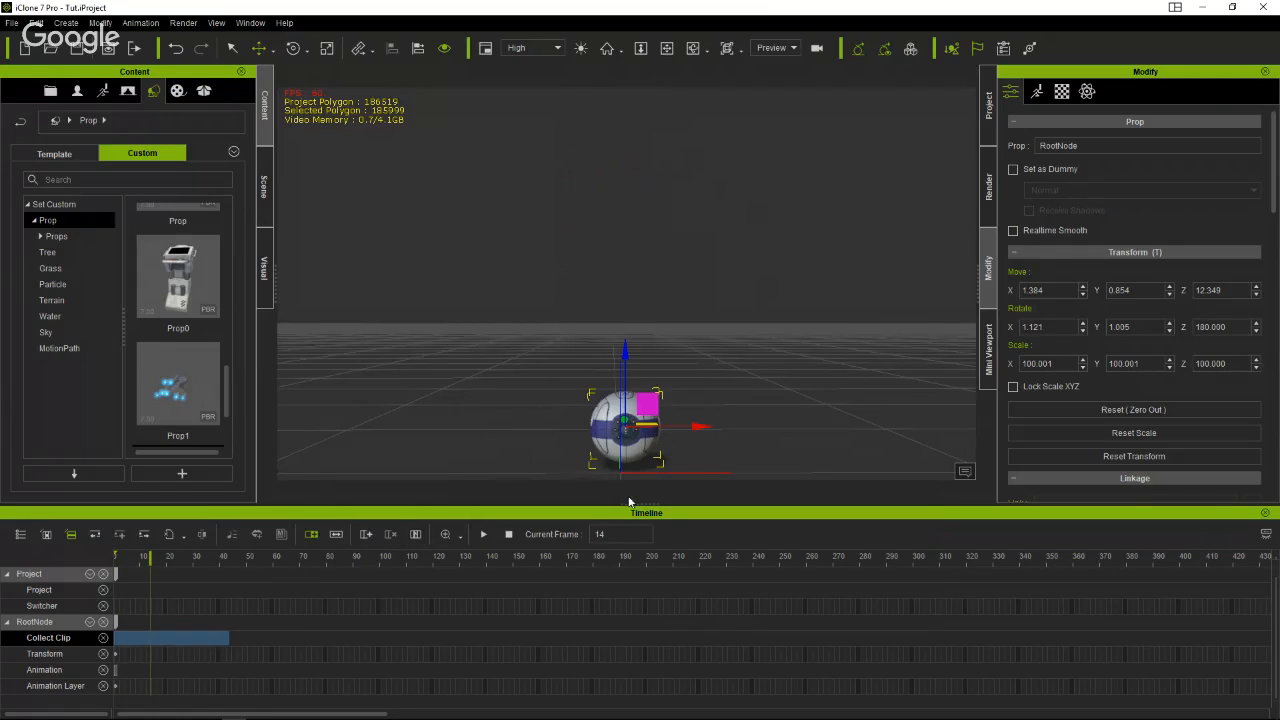
left_click_drag(629, 502, 608, 403)
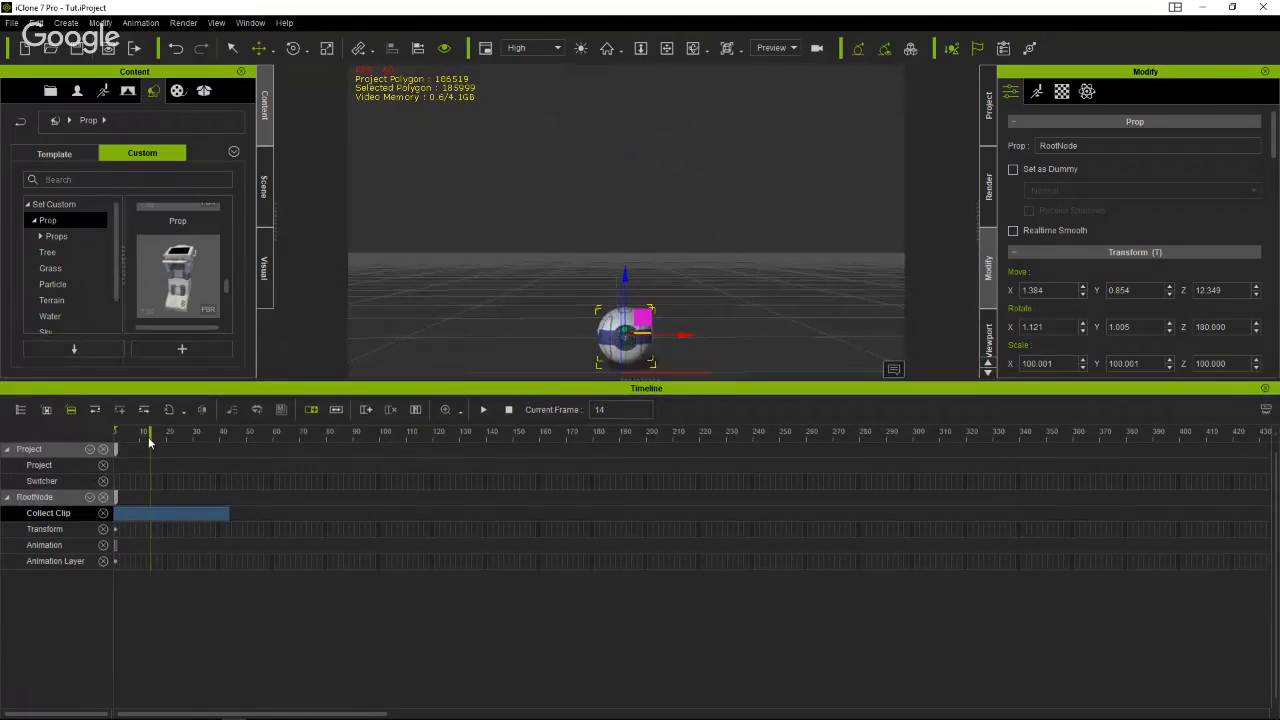
mouse_move(150, 434)
left_mouse_down()
mouse_move(127, 450)
mouse_move(158, 439)
left_mouse_up()
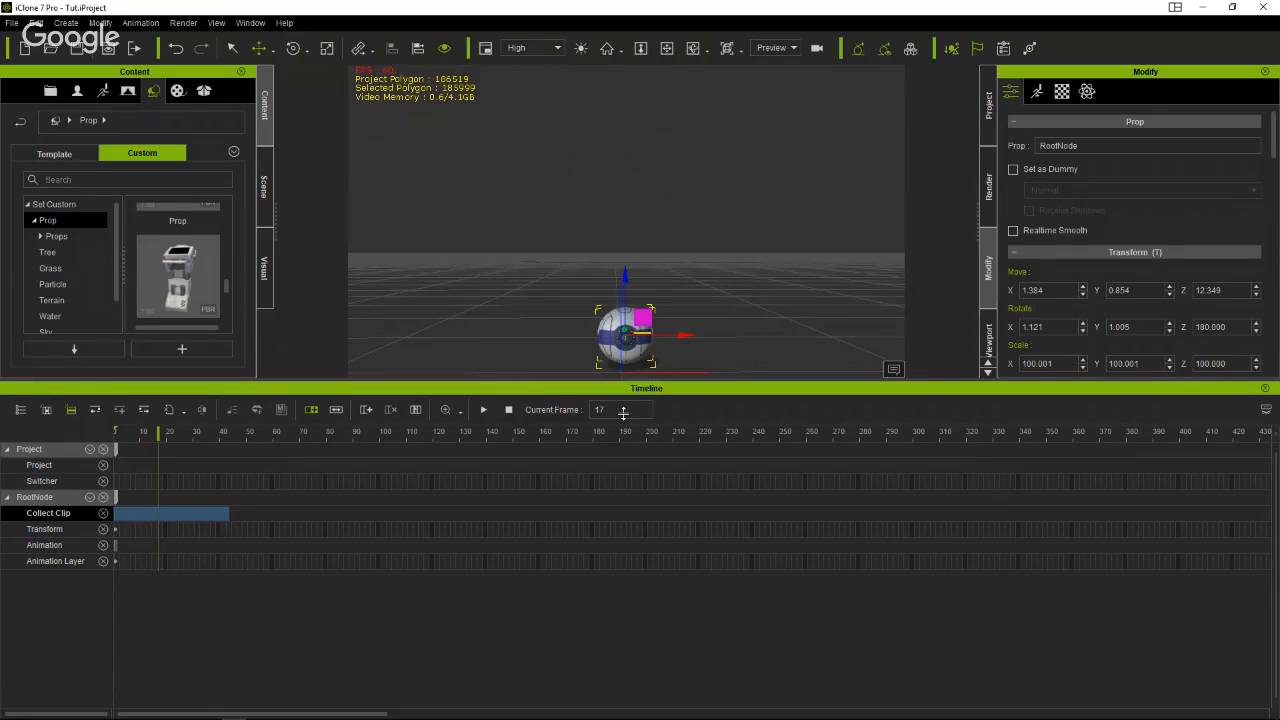
left_click_drag(623, 412, 660, 476)
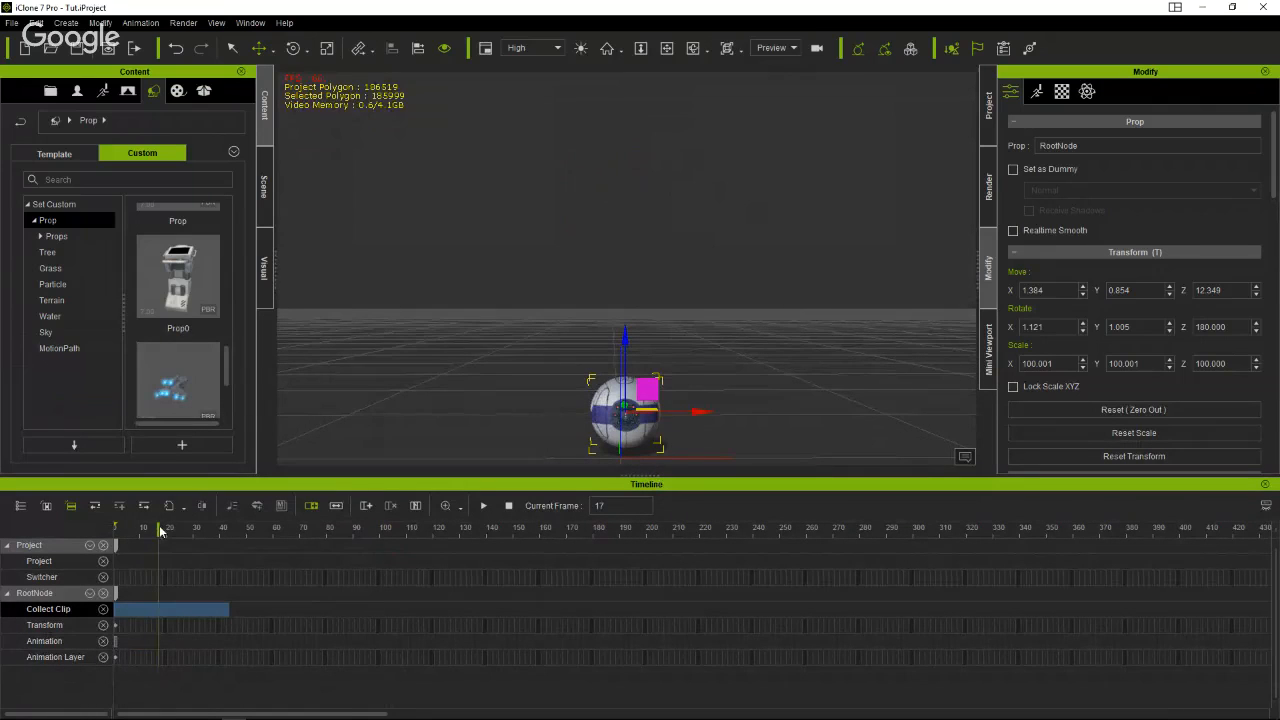
left_click_drag(160, 531, 268, 540)
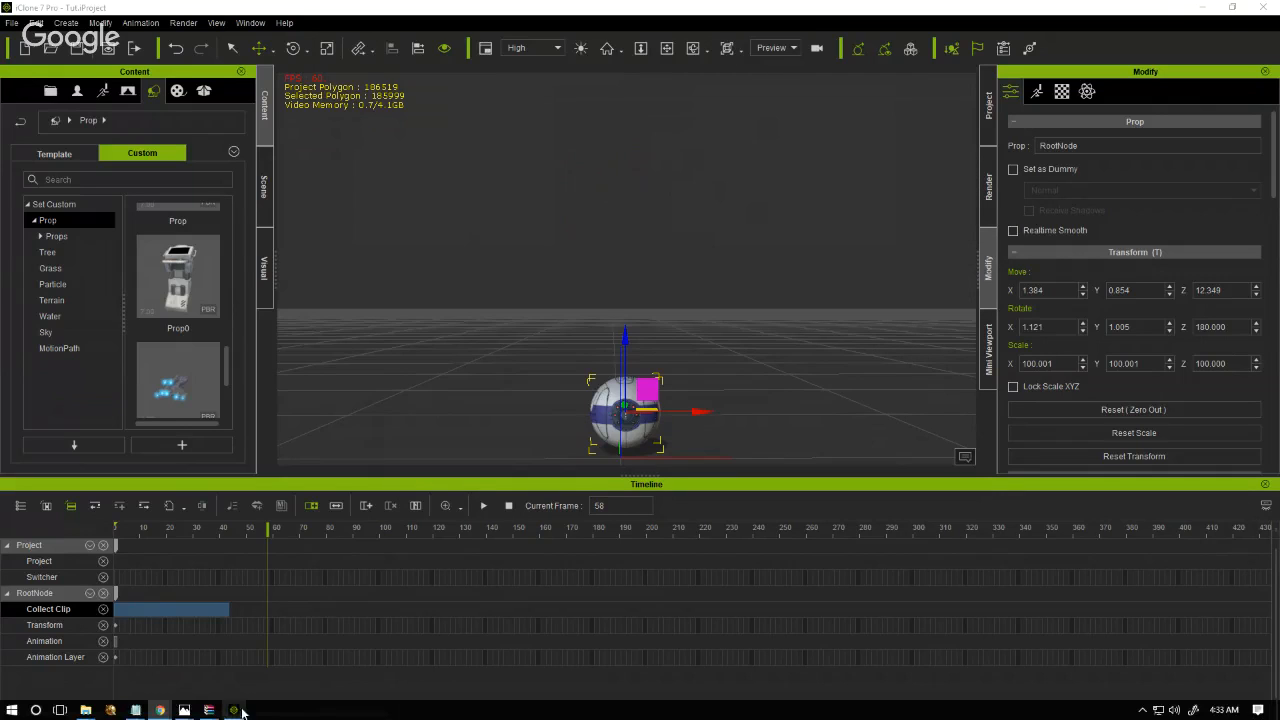
mouse_move(216, 711)
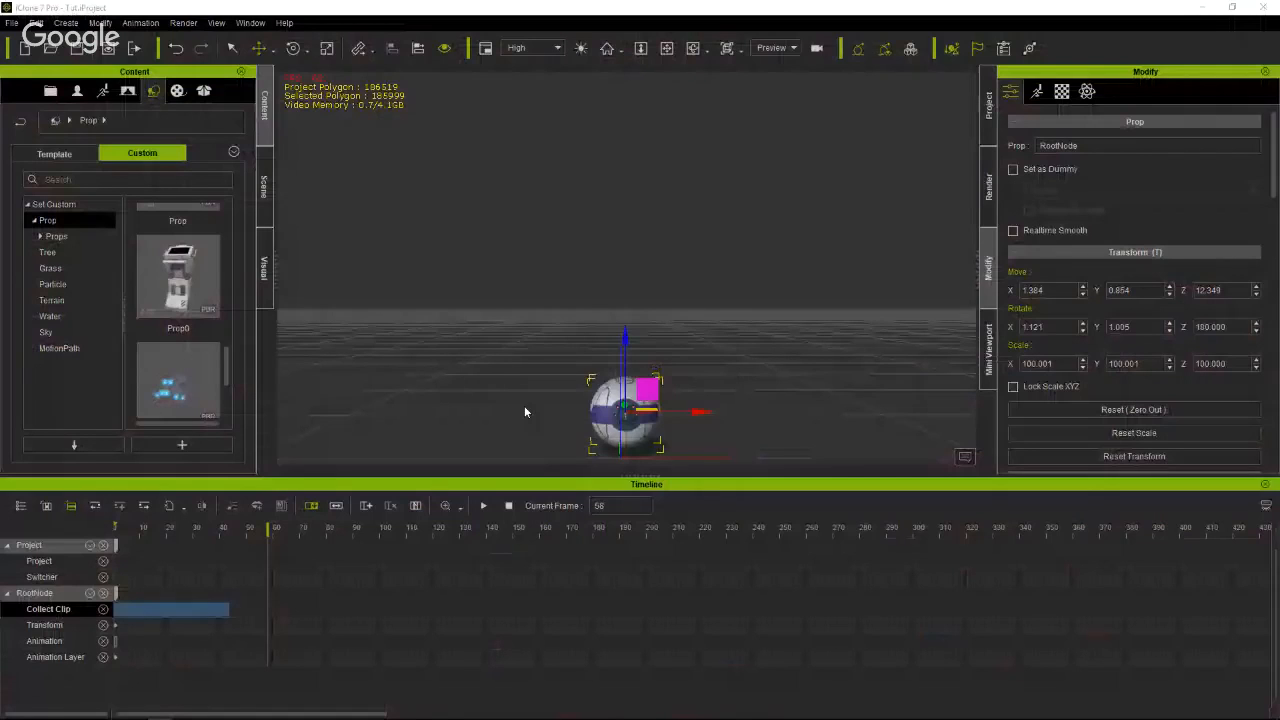
Apply the Sensor_down_Legs_out Perform clip to the robot from frame 20 and scrub back to about frame 97.
right_click_drag(732, 348, 666, 353)
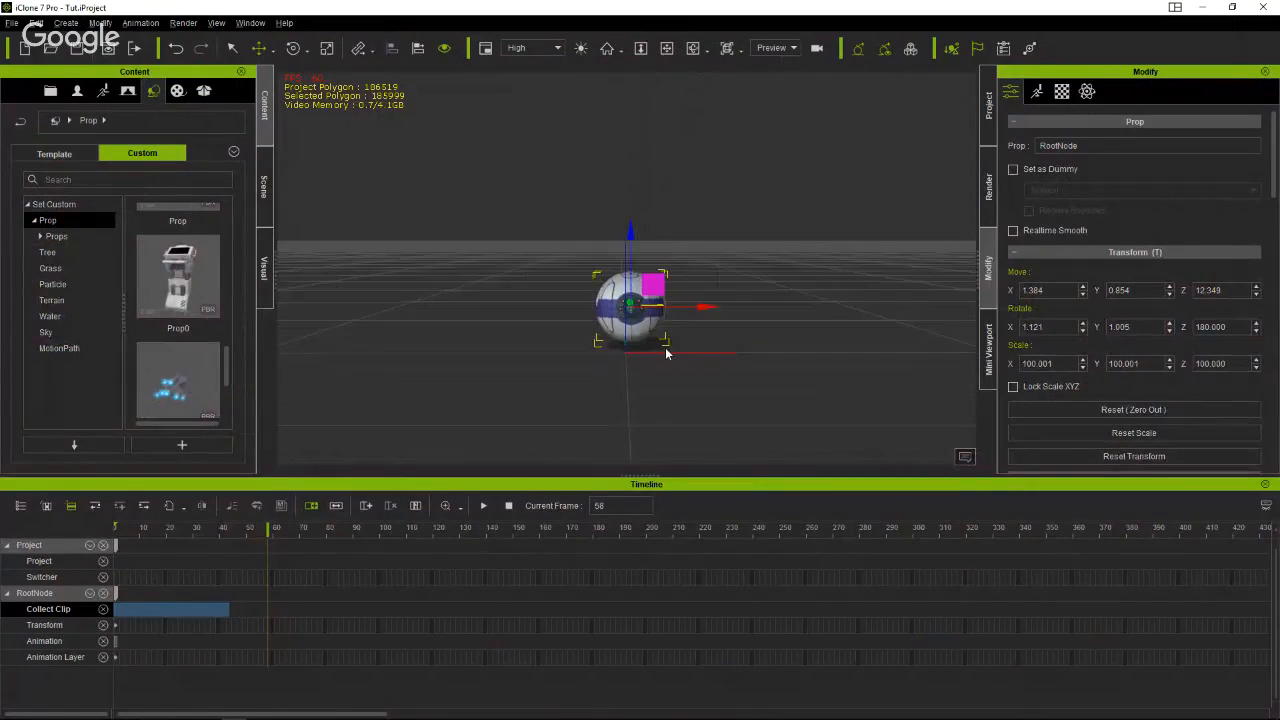
left_click(266, 528)
left_click_drag(208, 532, 167, 537)
right_click(650, 324)
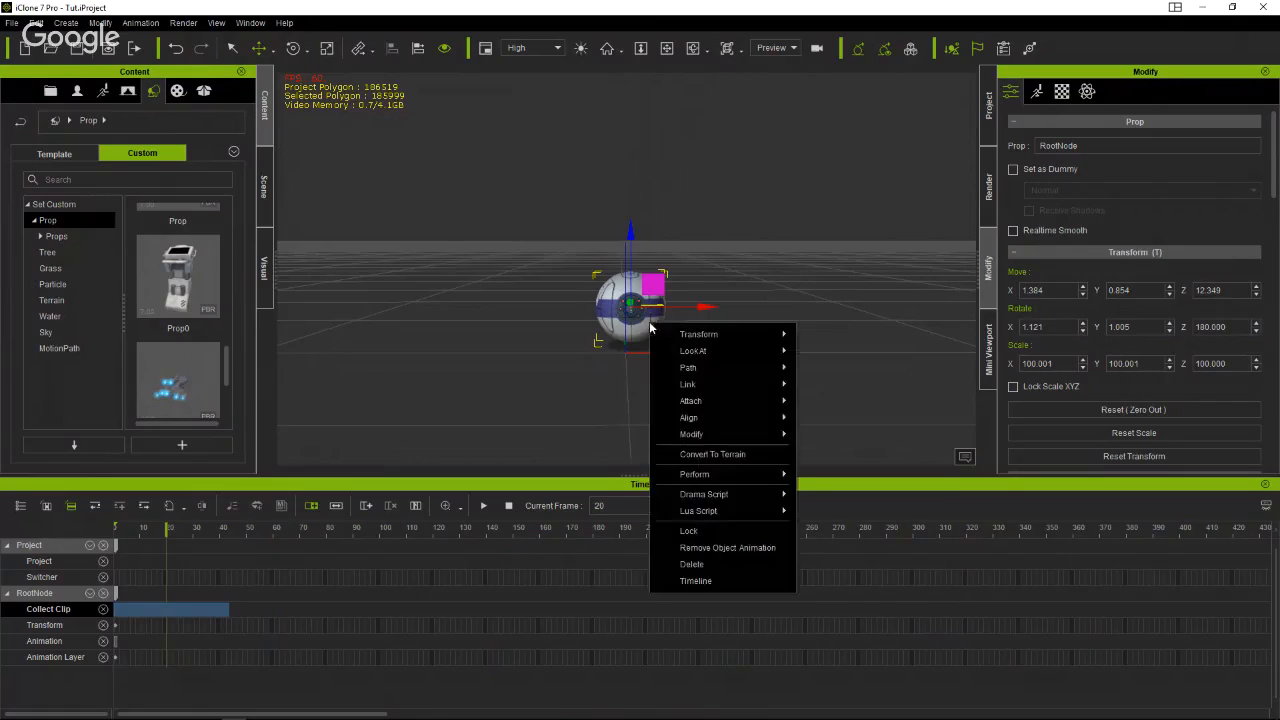
mouse_move(768, 485)
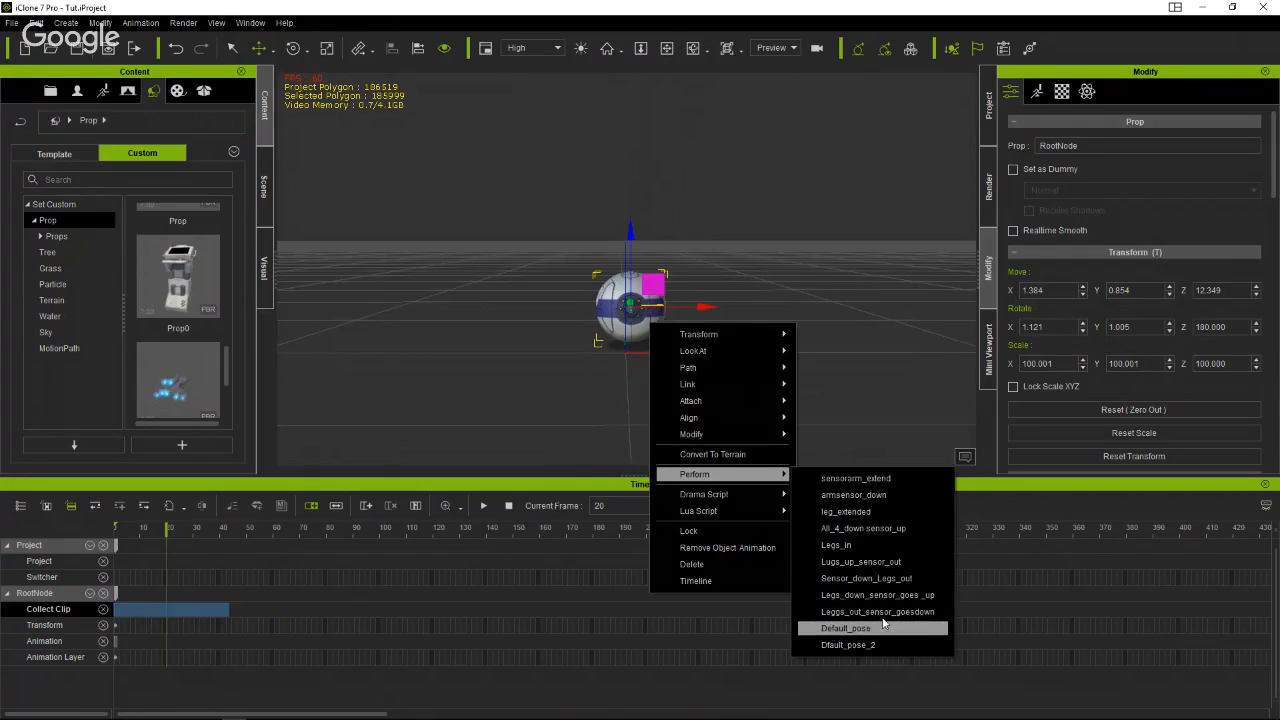
left_click(896, 580)
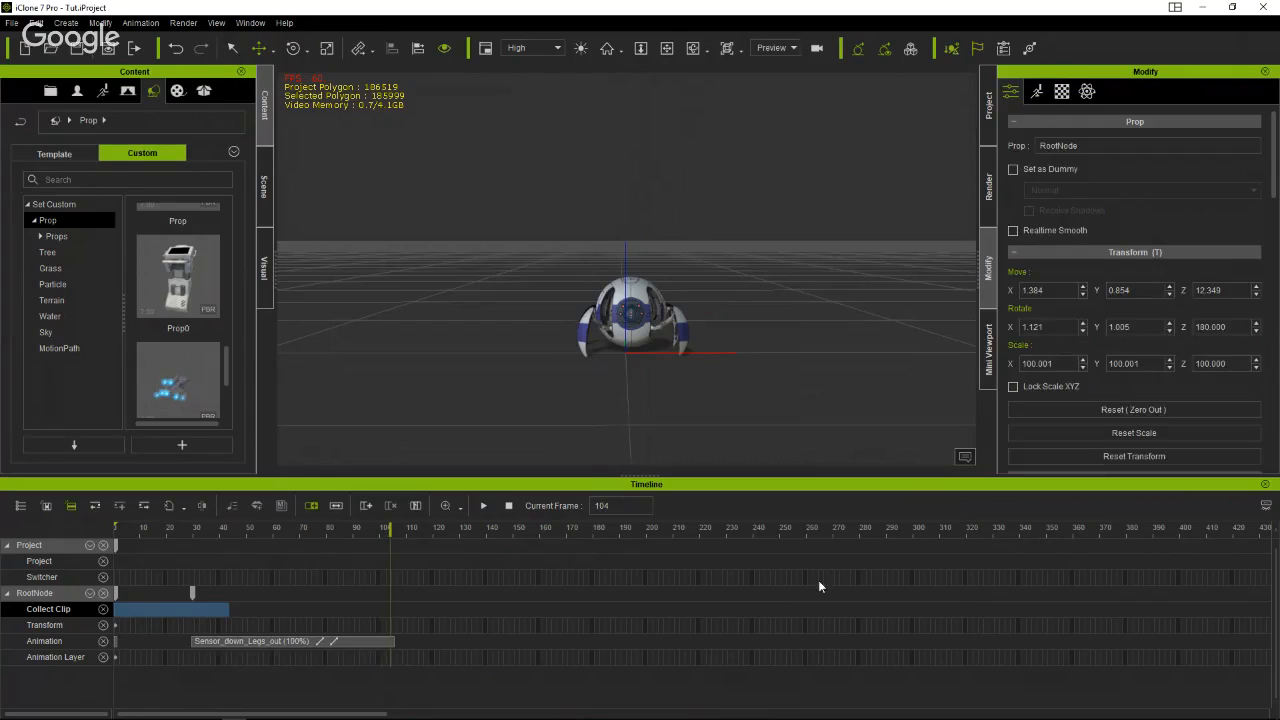
left_click_drag(390, 530, 368, 553)
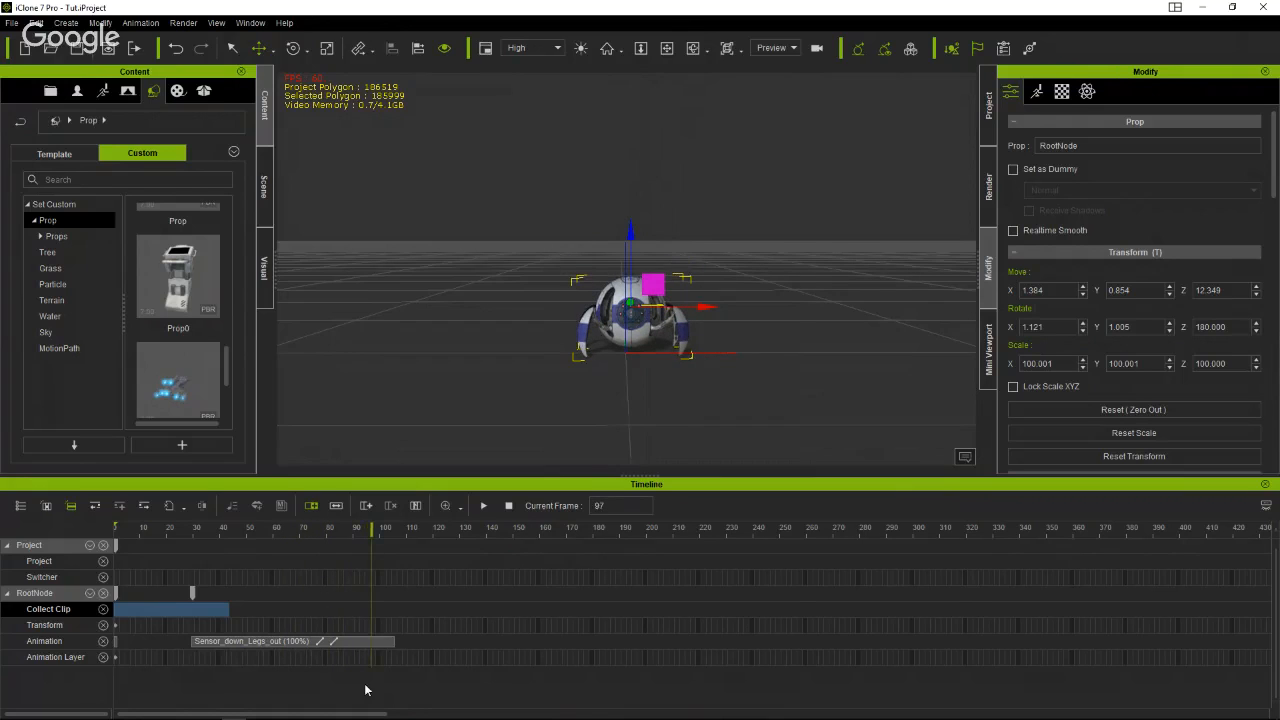
Delete the Sensor_down_Legs_out clip from the robot's Animation track.
left_click(372, 641)
right_click(372, 640)
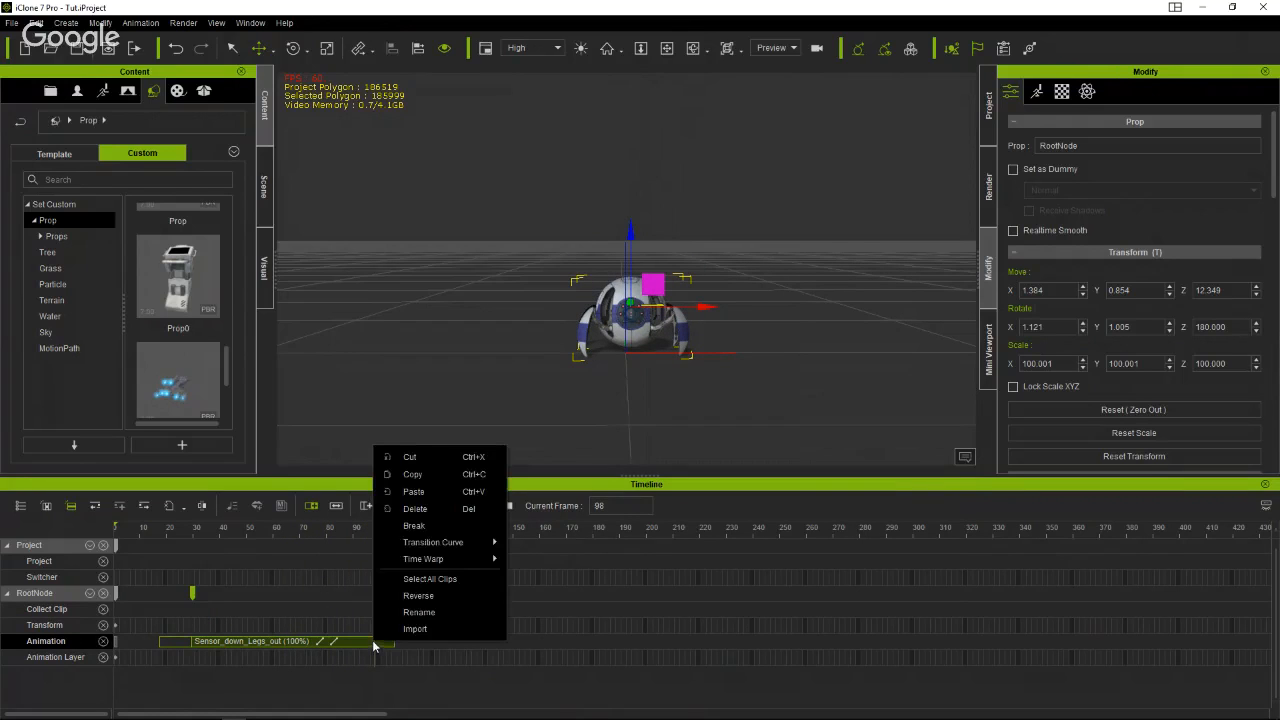
left_click(400, 506)
Apply the leg_extended Perform clip to the robot from frame 98.
right_click(629, 318)
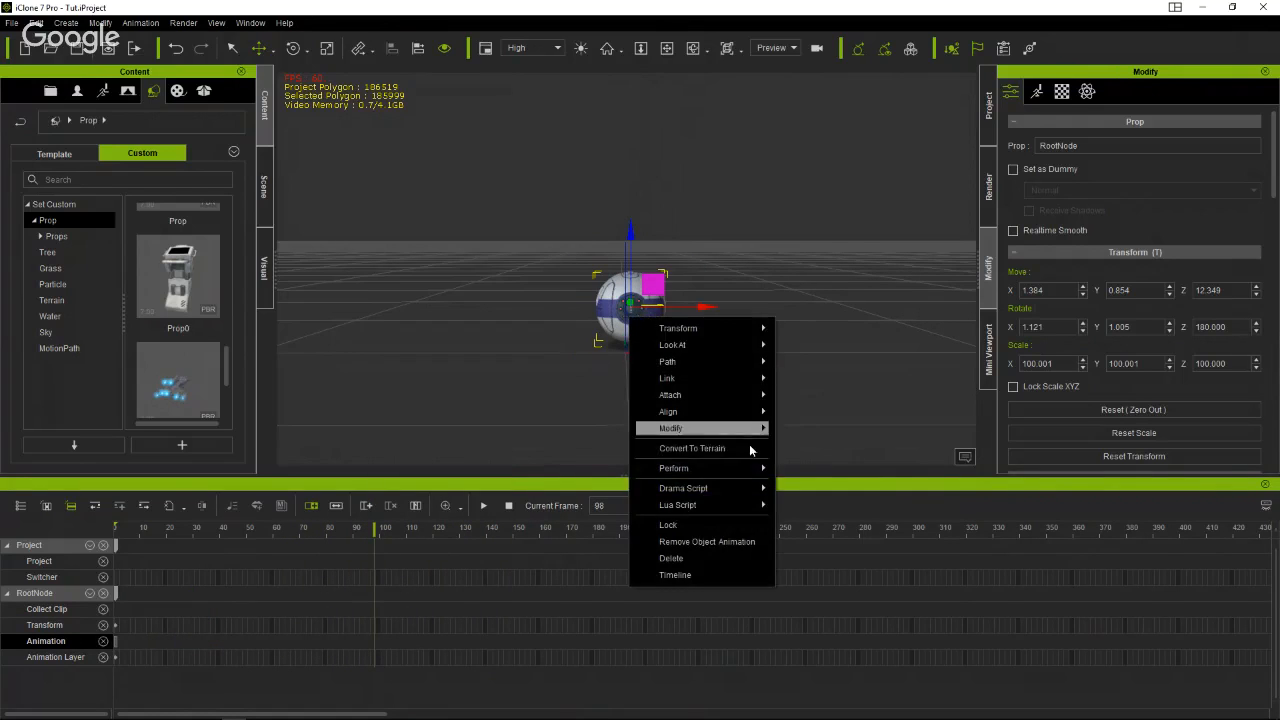
mouse_move(736, 468)
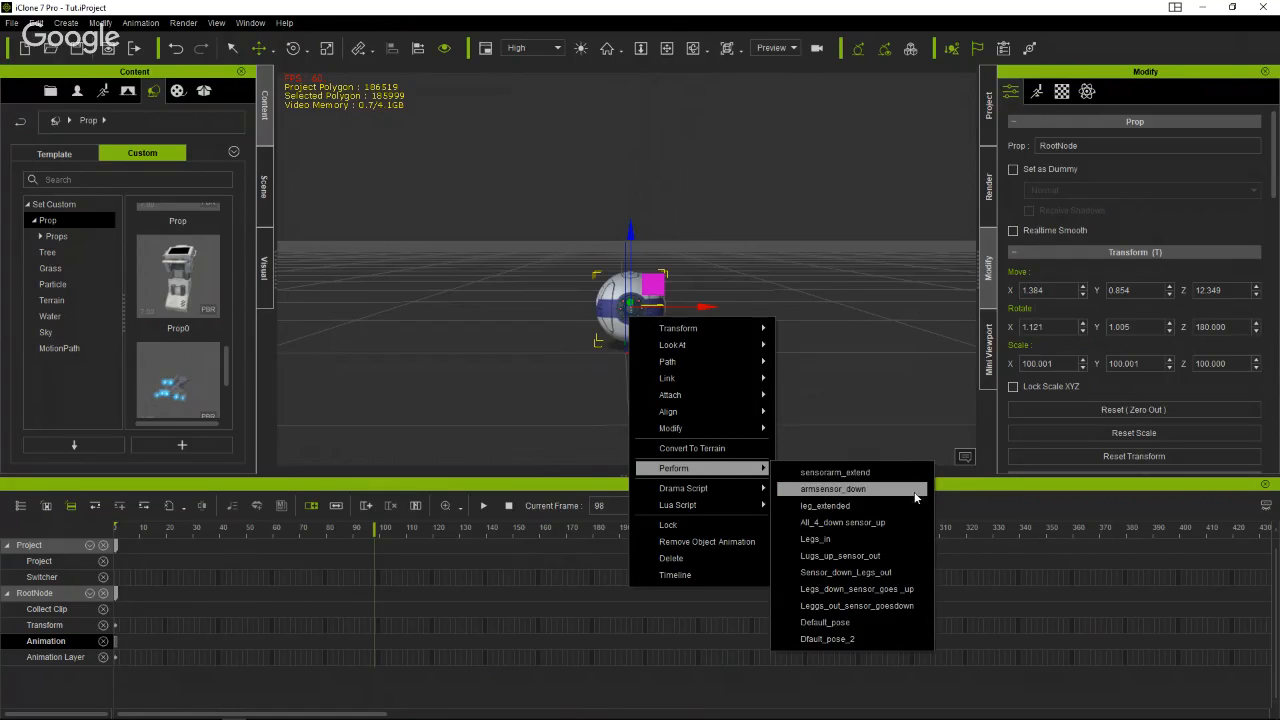
left_click(874, 508)
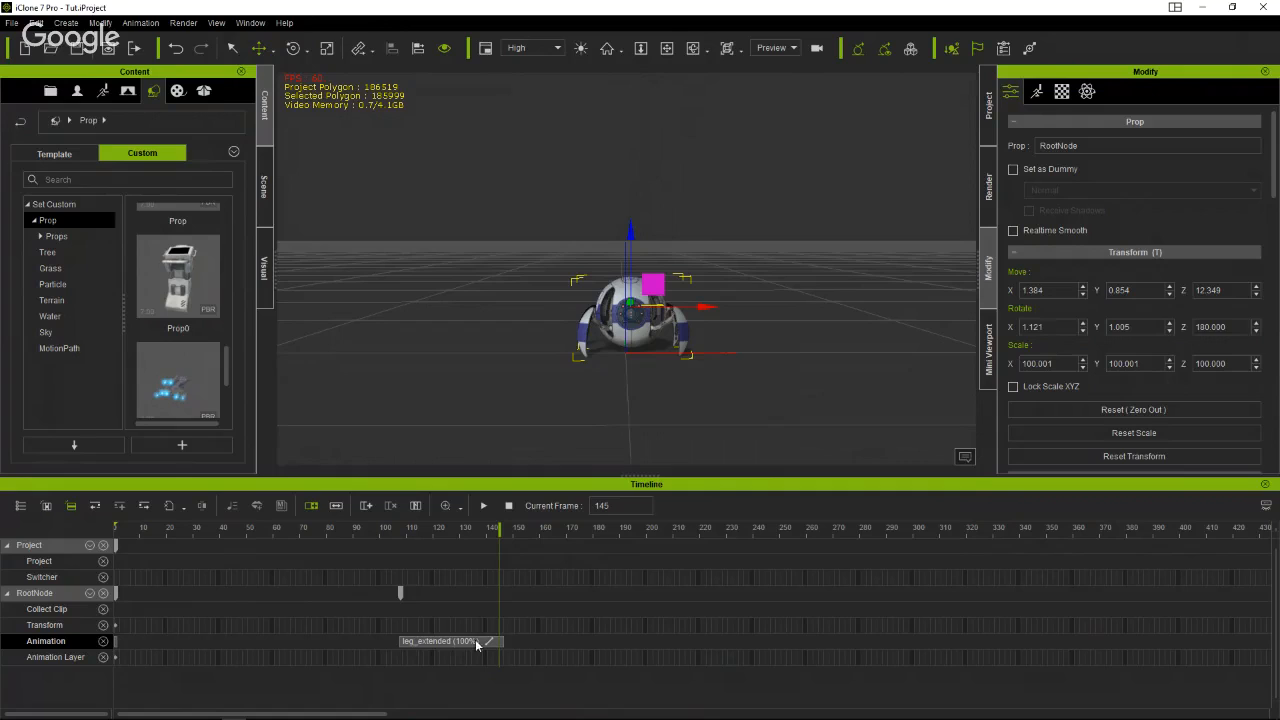
Move the leg_extended clip to start at frame 1 and scrub through it to about frame 69.
left_click_drag(475, 639, 230, 643)
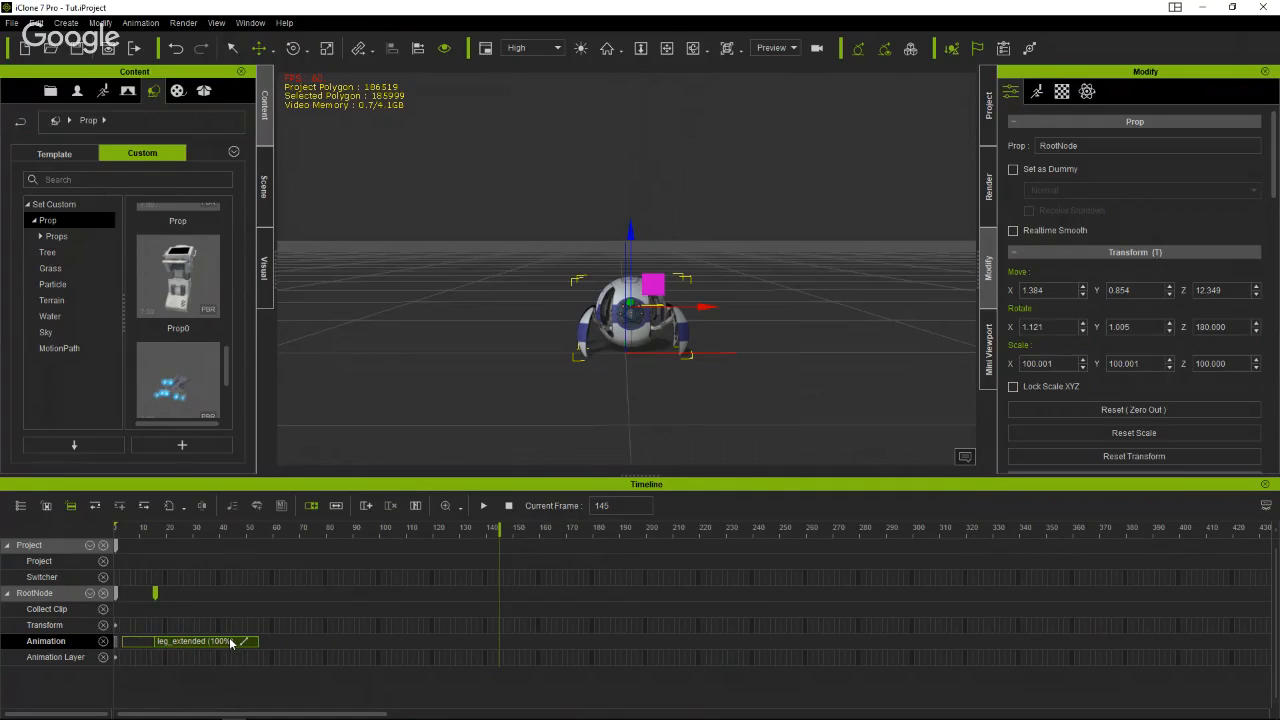
left_click(230, 527)
left_click_drag(228, 535, 202, 541)
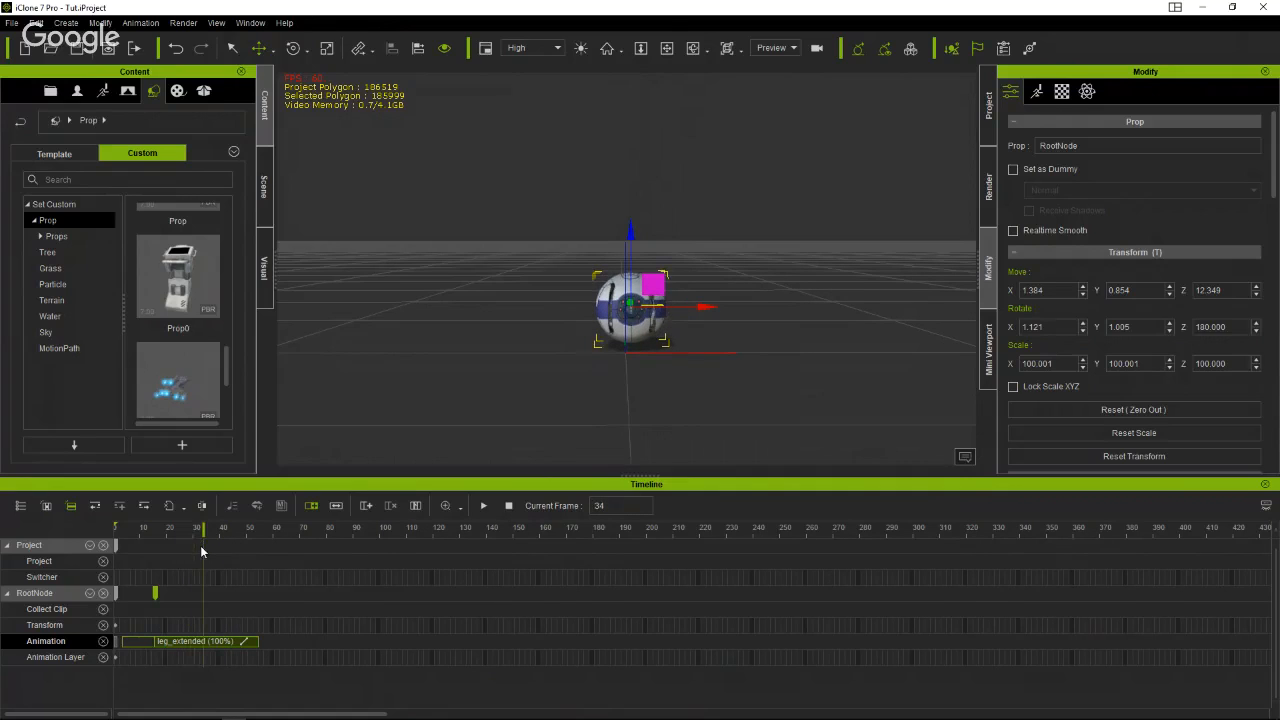
left_click_drag(188, 647, 150, 646)
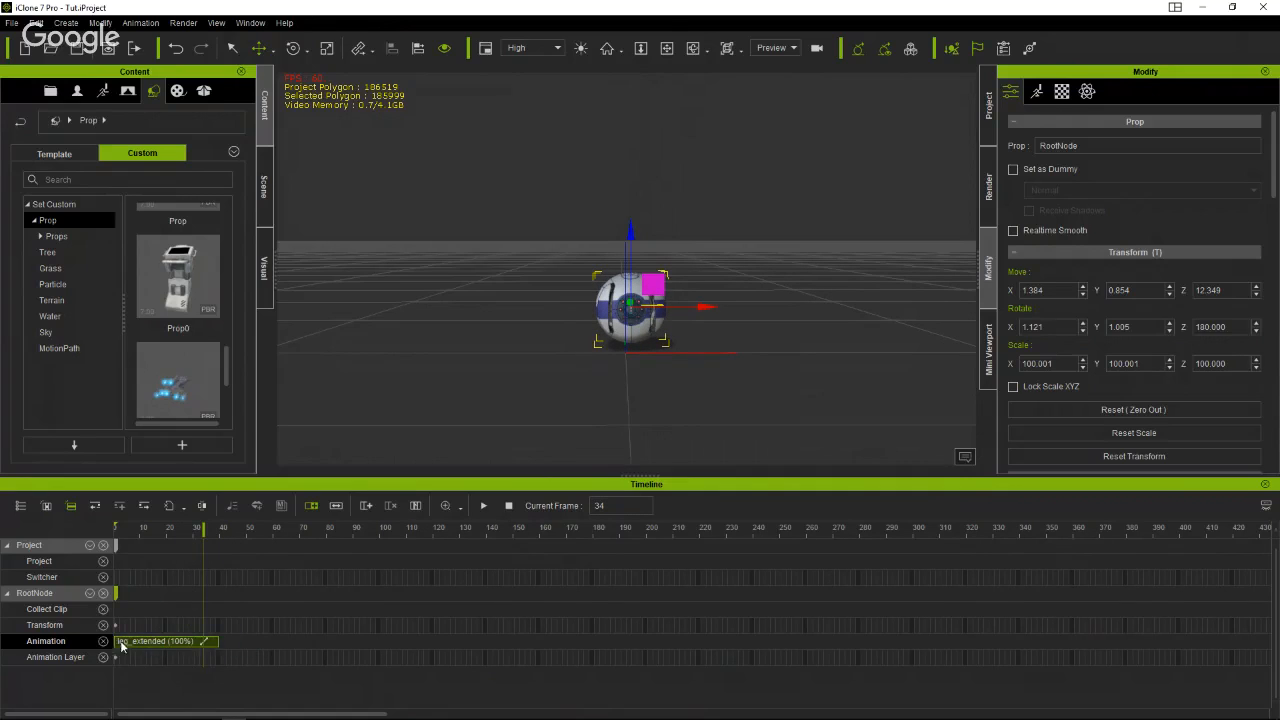
left_click_drag(205, 532, 296, 553)
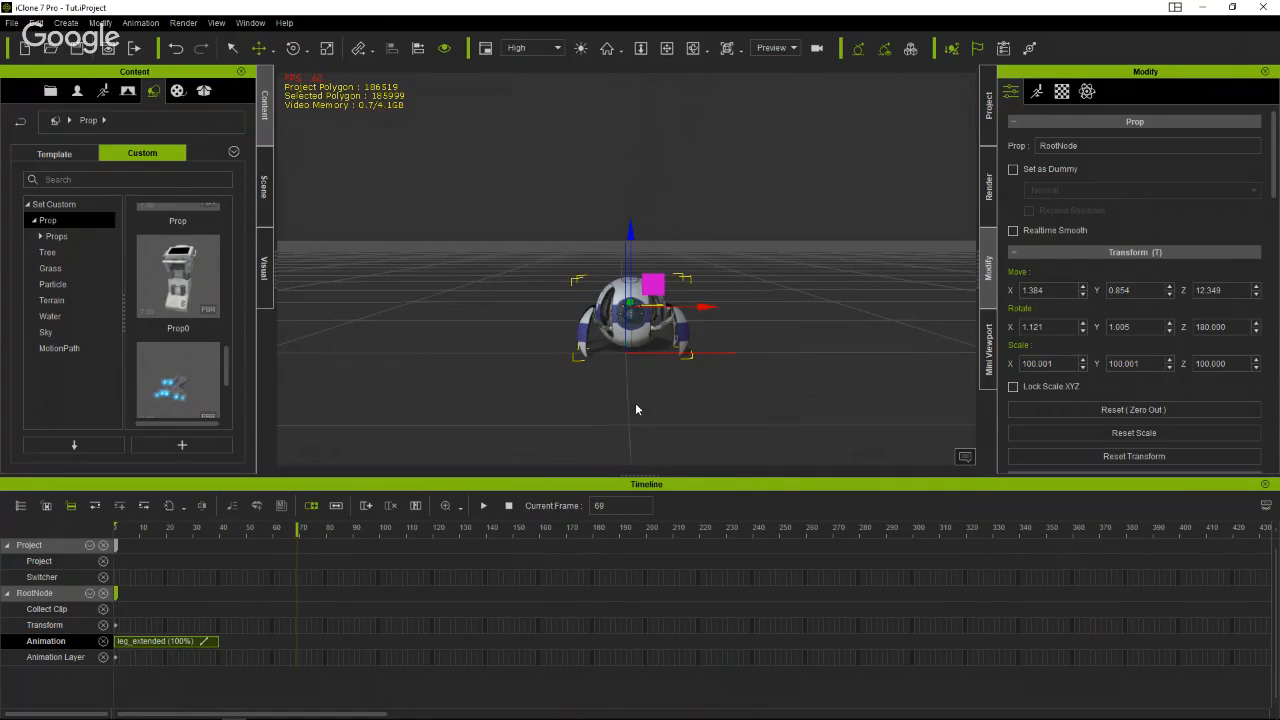
Return the playhead to frame 1 and apply the Legs_down_sensor_goes _up Perform clip to the robot.
right_click(636, 331)
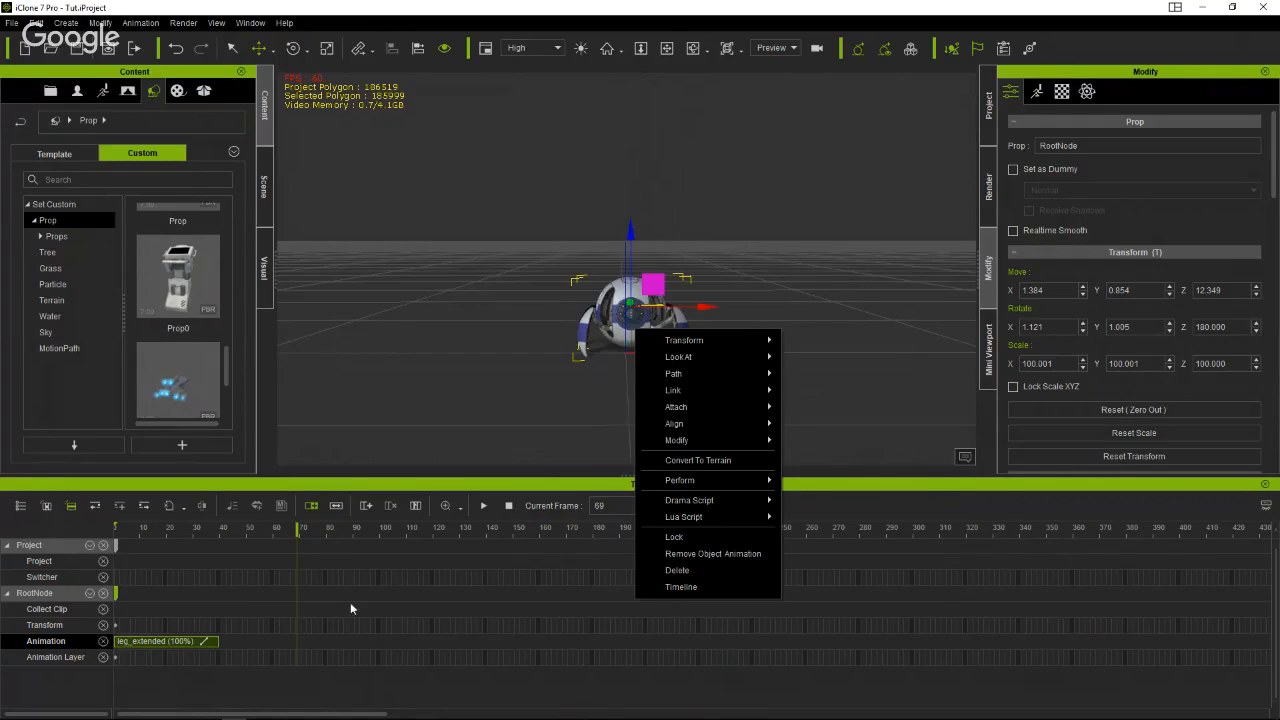
mouse_move(208, 641)
left_mouse_down()
mouse_move(246, 645)
mouse_move(109, 647)
left_mouse_up()
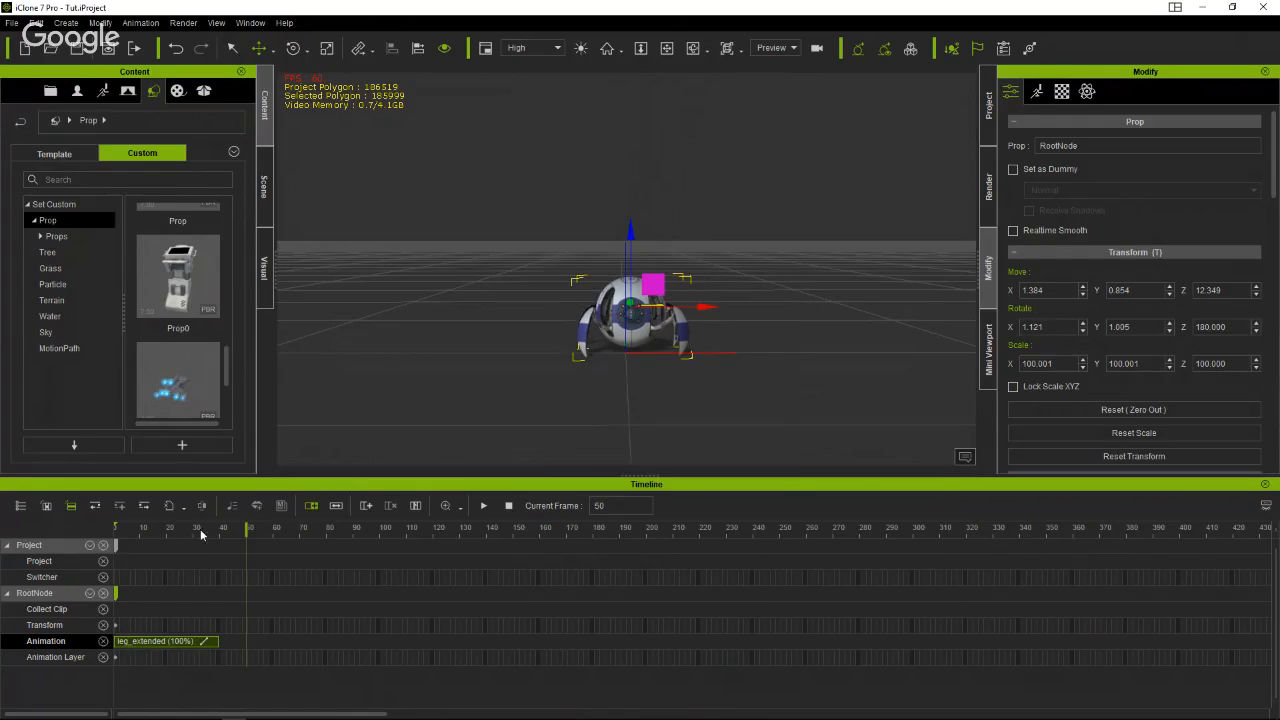
left_click_drag(247, 530, 86, 543)
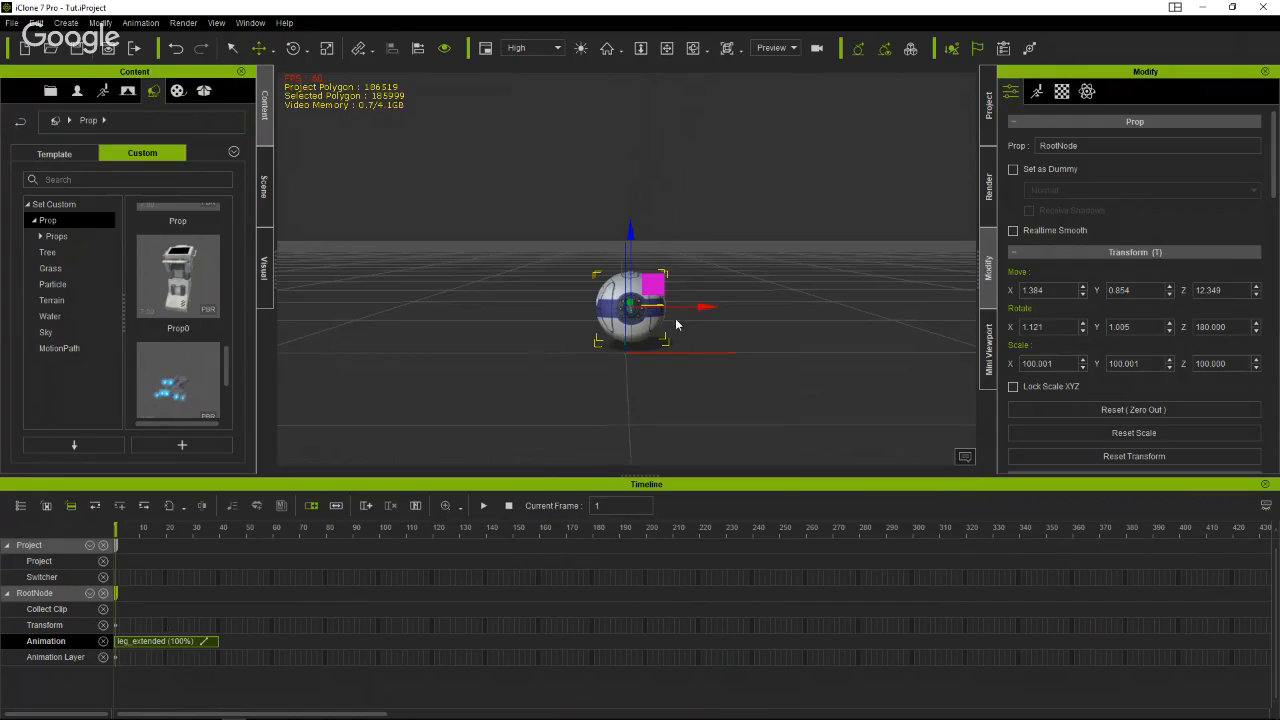
right_click(627, 326)
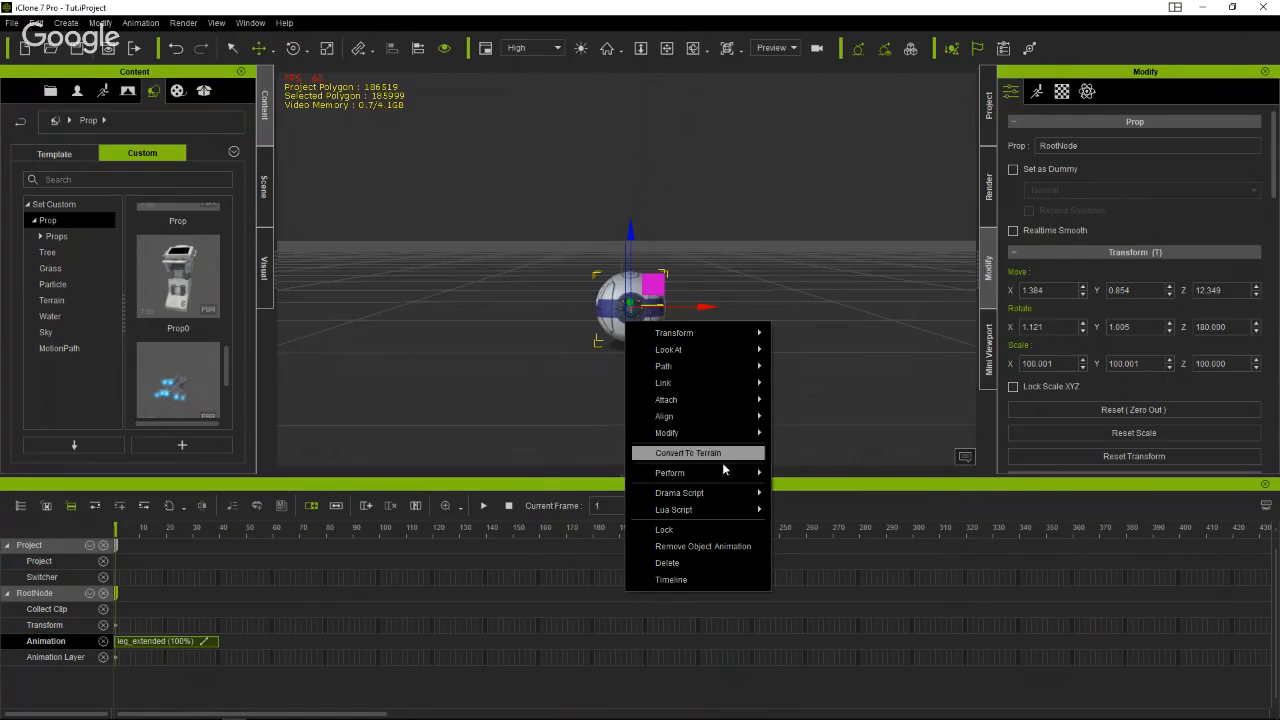
mouse_move(751, 481)
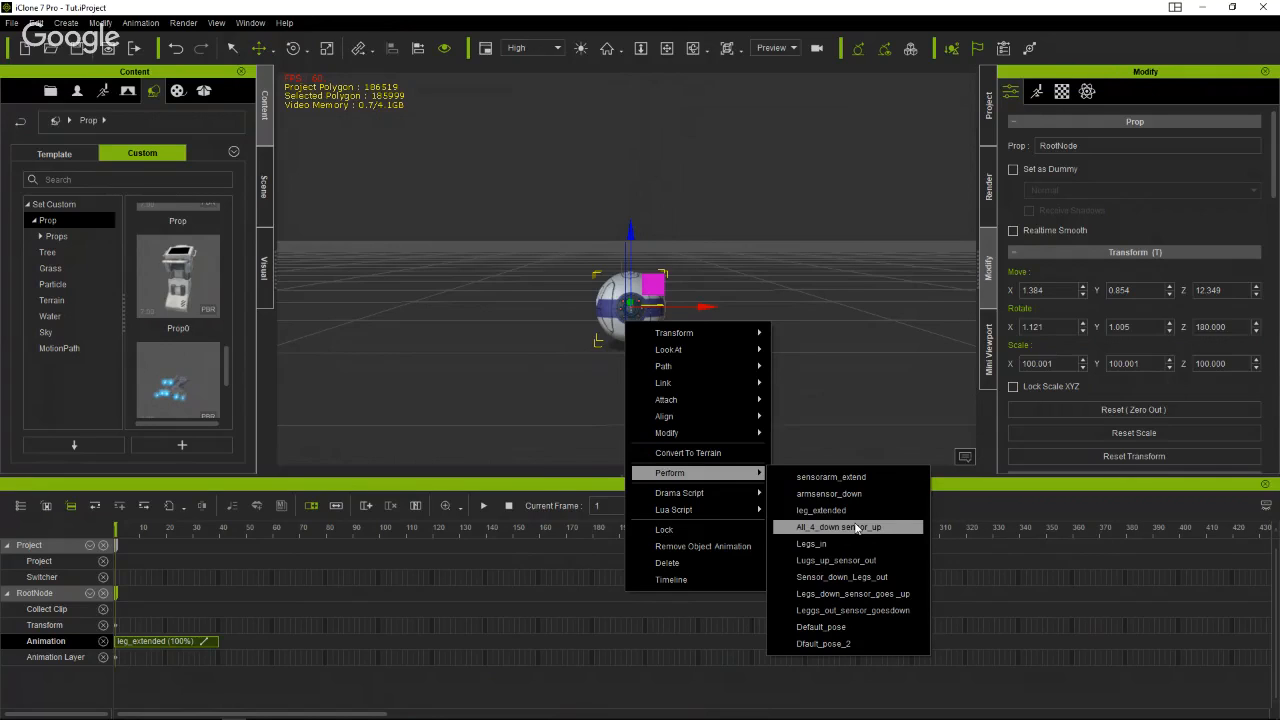
left_click(852, 593)
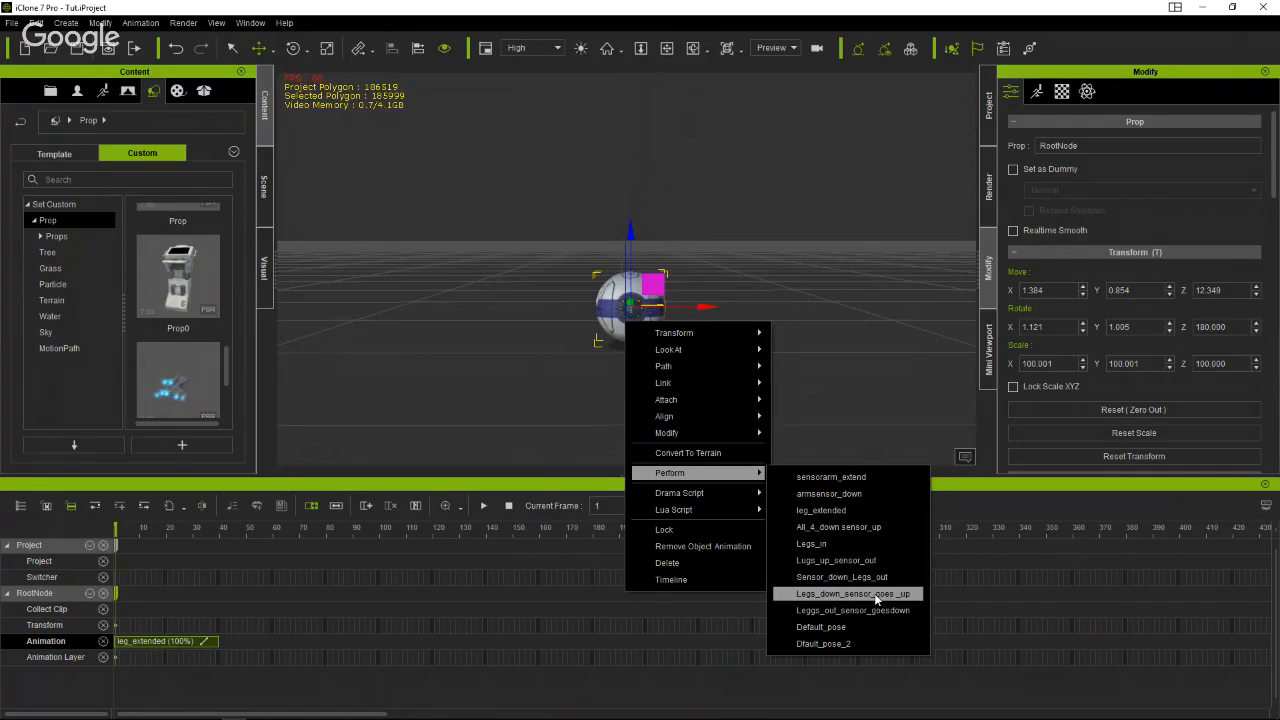
left_click(876, 594)
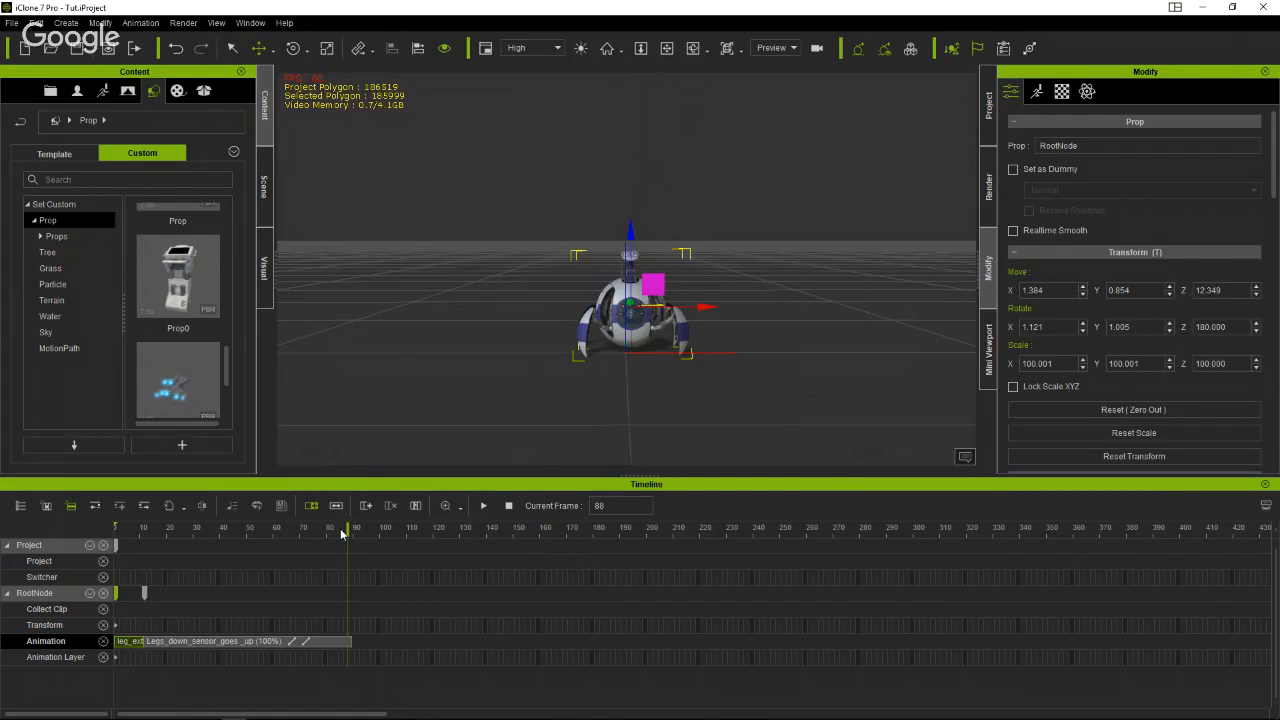
Delete the leg_extended clip from the Animation track and move the Legs_down_sensor_goes _up clip to start at frame 1.
left_click_drag(268, 640, 460, 649)
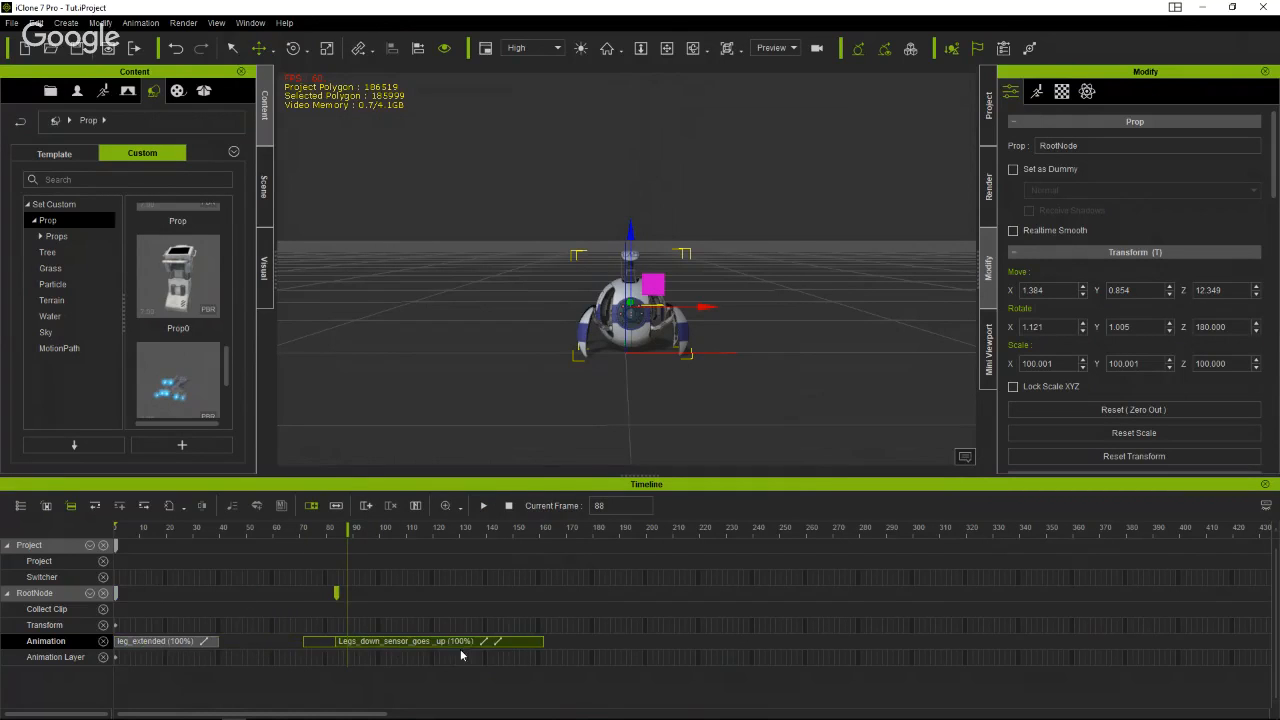
left_click(197, 641)
right_click(197, 641)
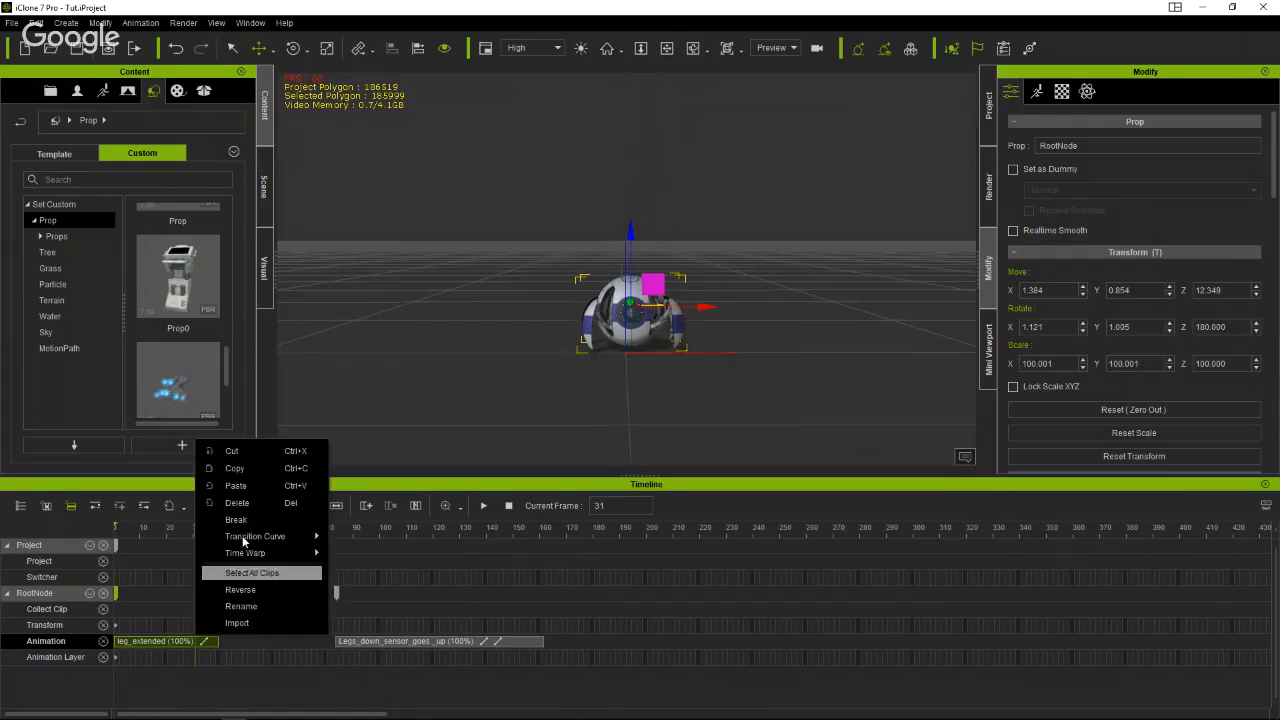
left_click(253, 506)
left_click_drag(434, 638, 181, 629)
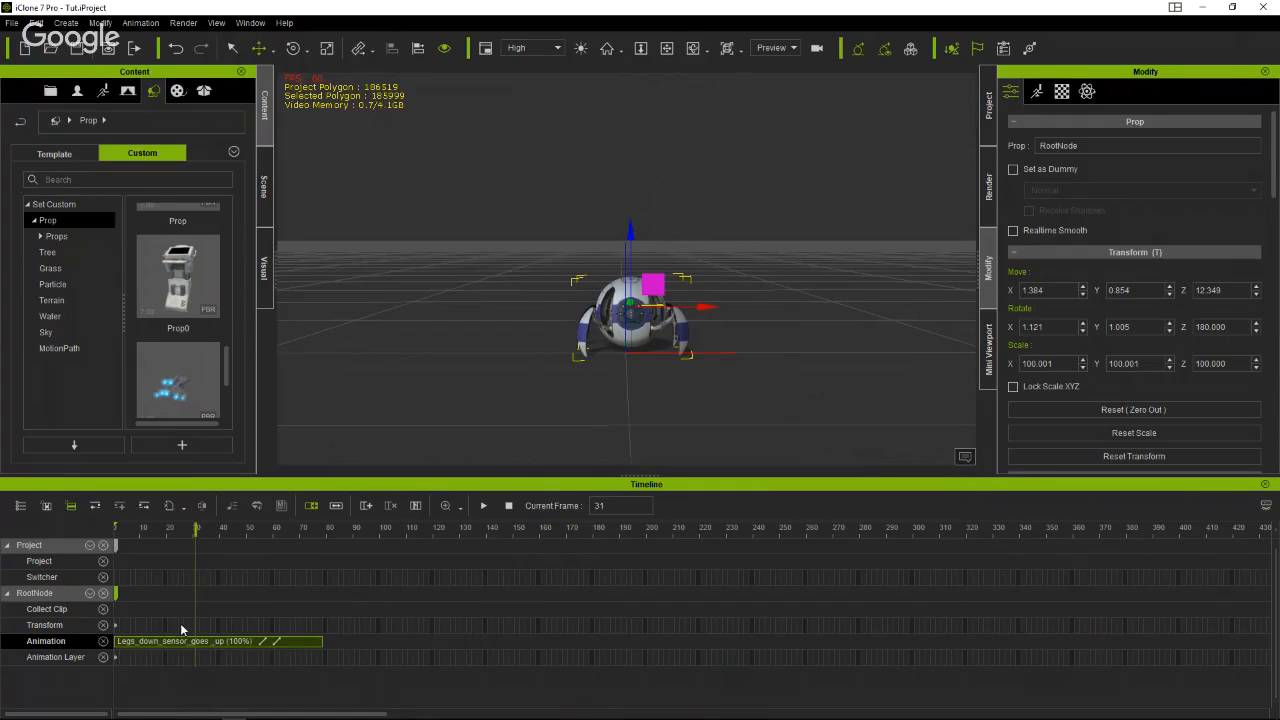
Scrub through the Legs_down_sensor_goes _up clip, apply the Legs_in Perform clip from frame 96, and scrub back through it.
left_click(177, 530)
left_click_drag(103, 542, 369, 595)
right_click(368, 641)
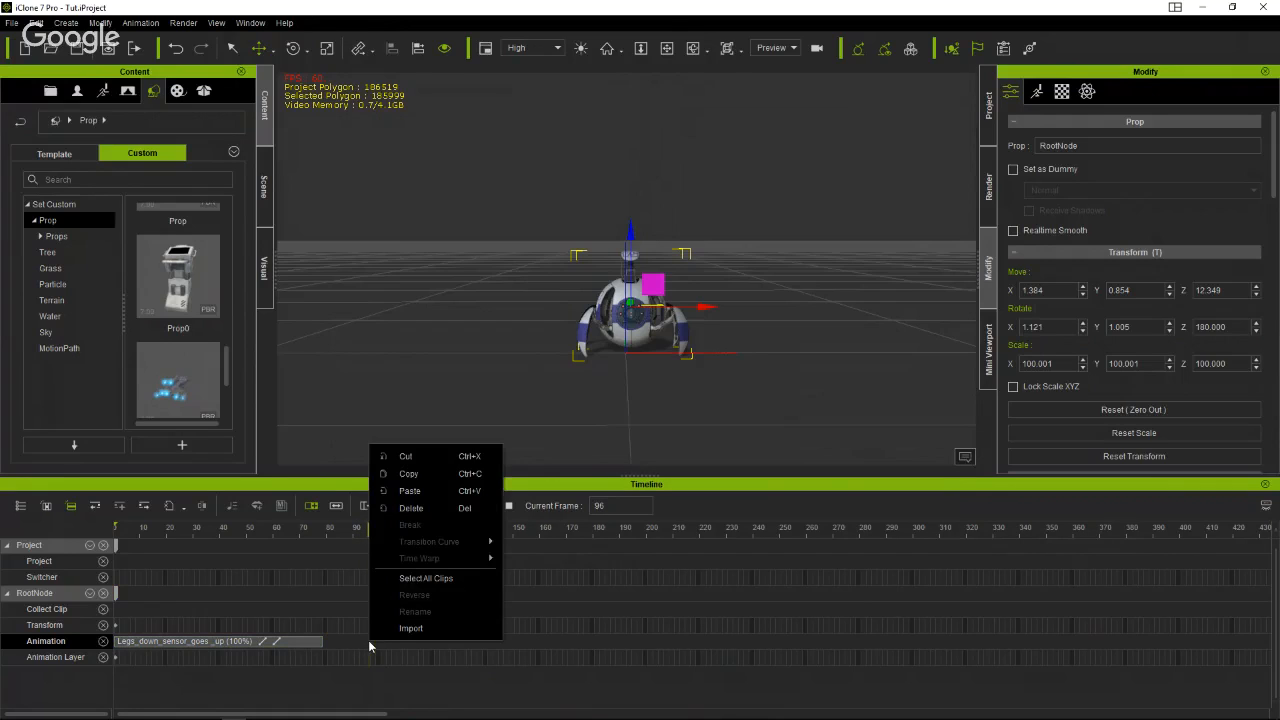
left_click(633, 323)
right_click(640, 322)
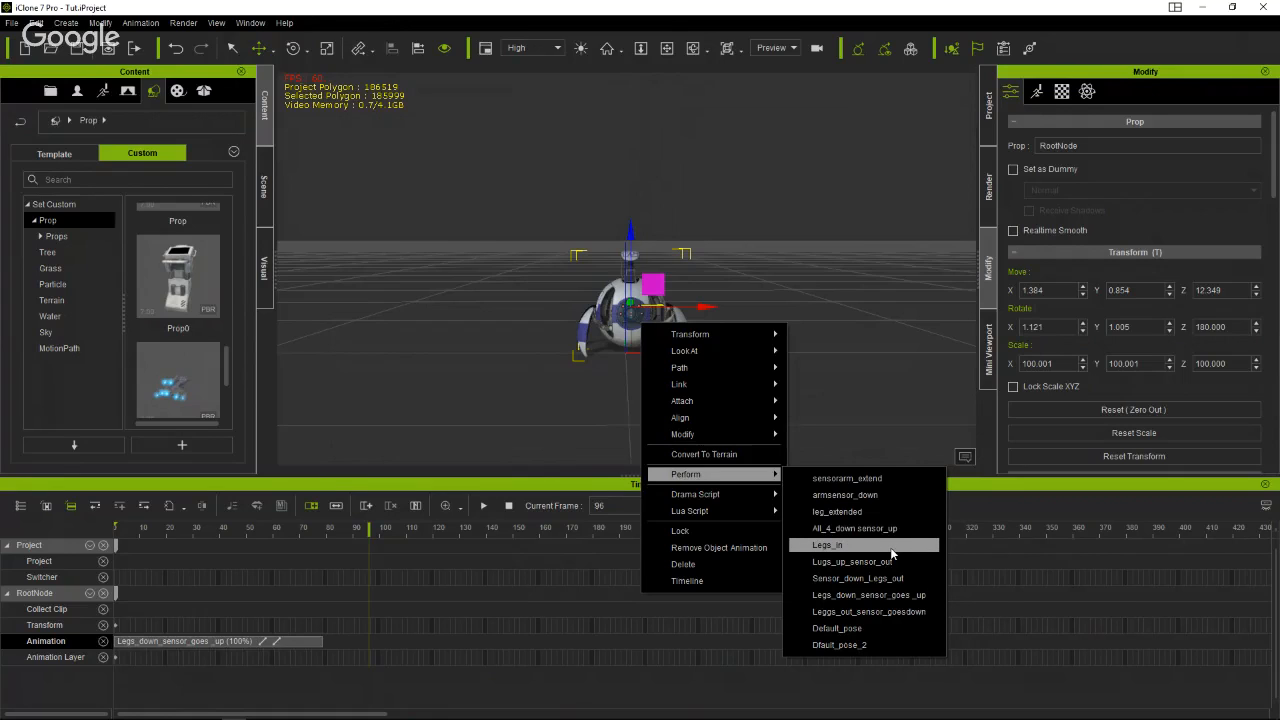
left_click(890, 547)
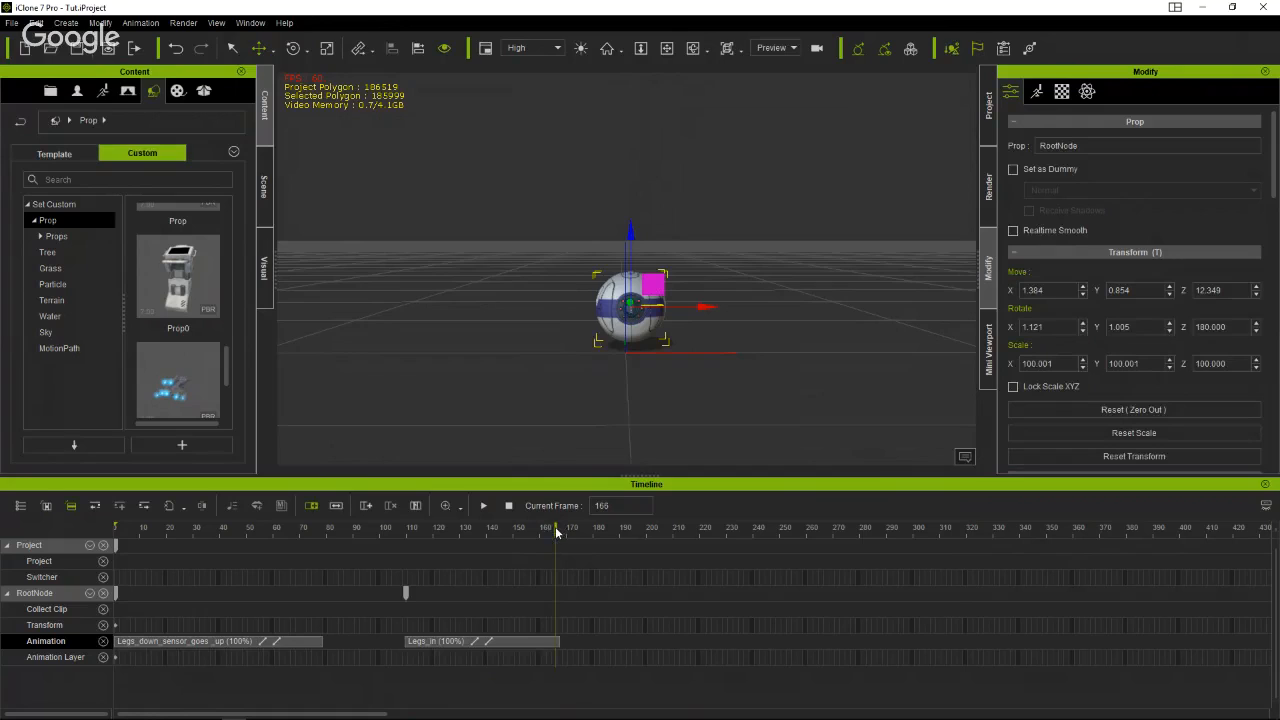
left_click_drag(557, 531, 345, 535)
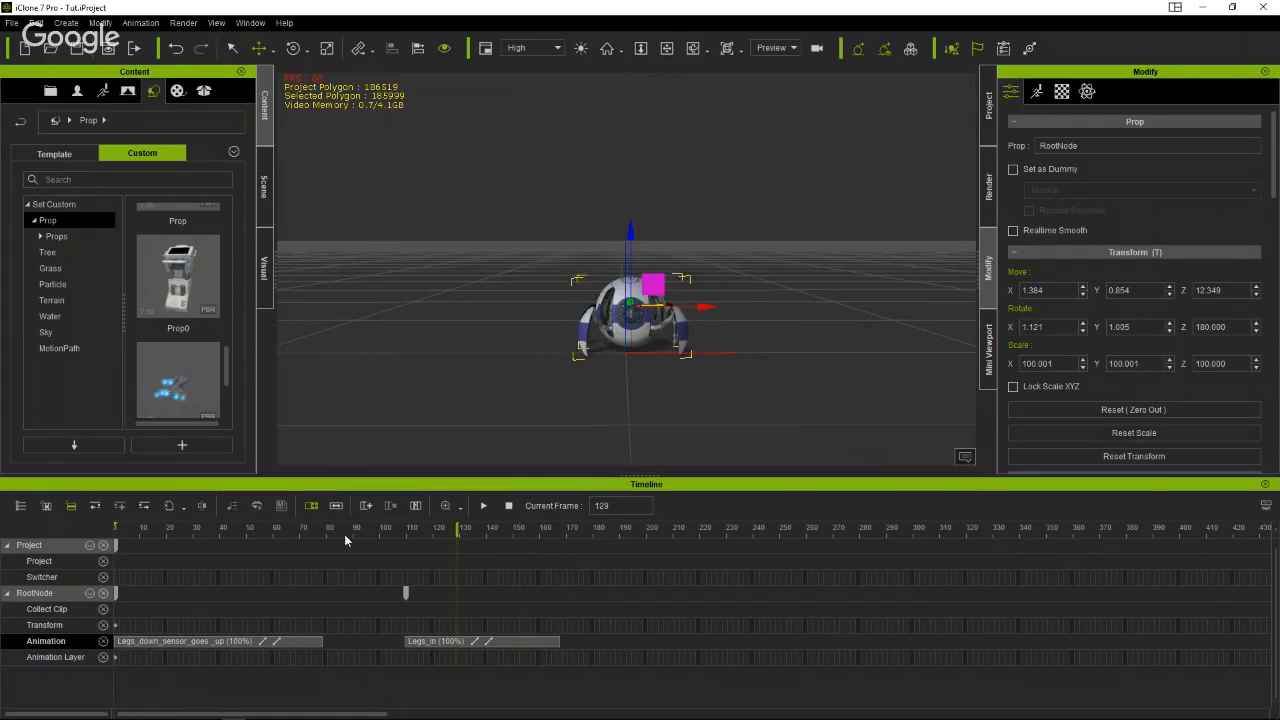
Delete the Legs_in clip from the robot's Animation track.
left_click(463, 641)
right_click(465, 643)
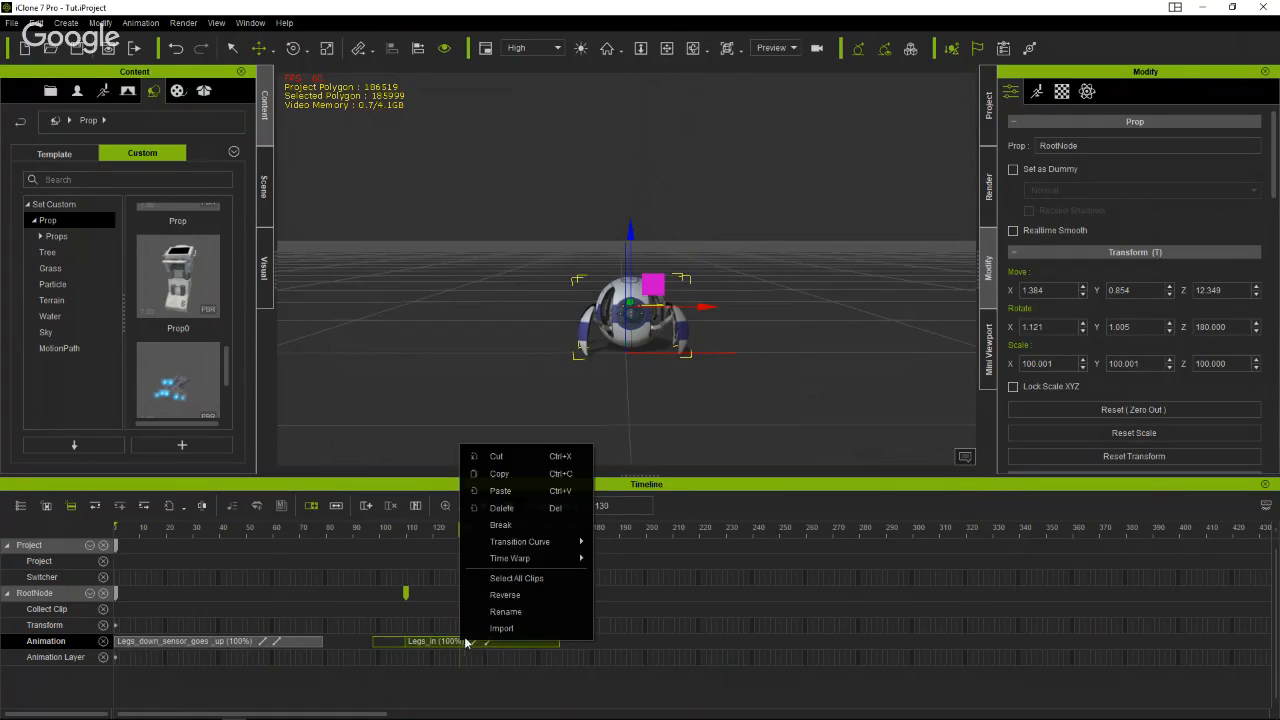
left_click(525, 508)
Apply a second Legs_down_sensor_goes _up Perform clip from frame 130, butt it against the first clip, and scrub across the junction.
right_click(645, 319)
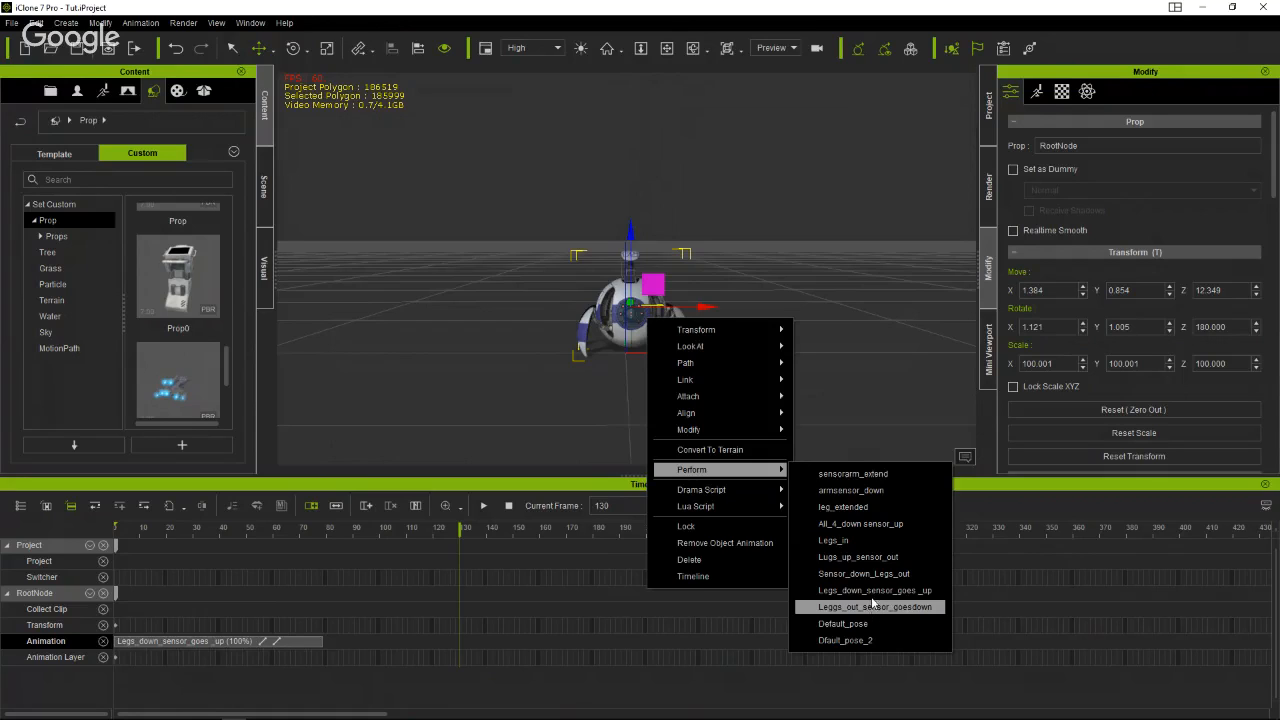
left_click(873, 590)
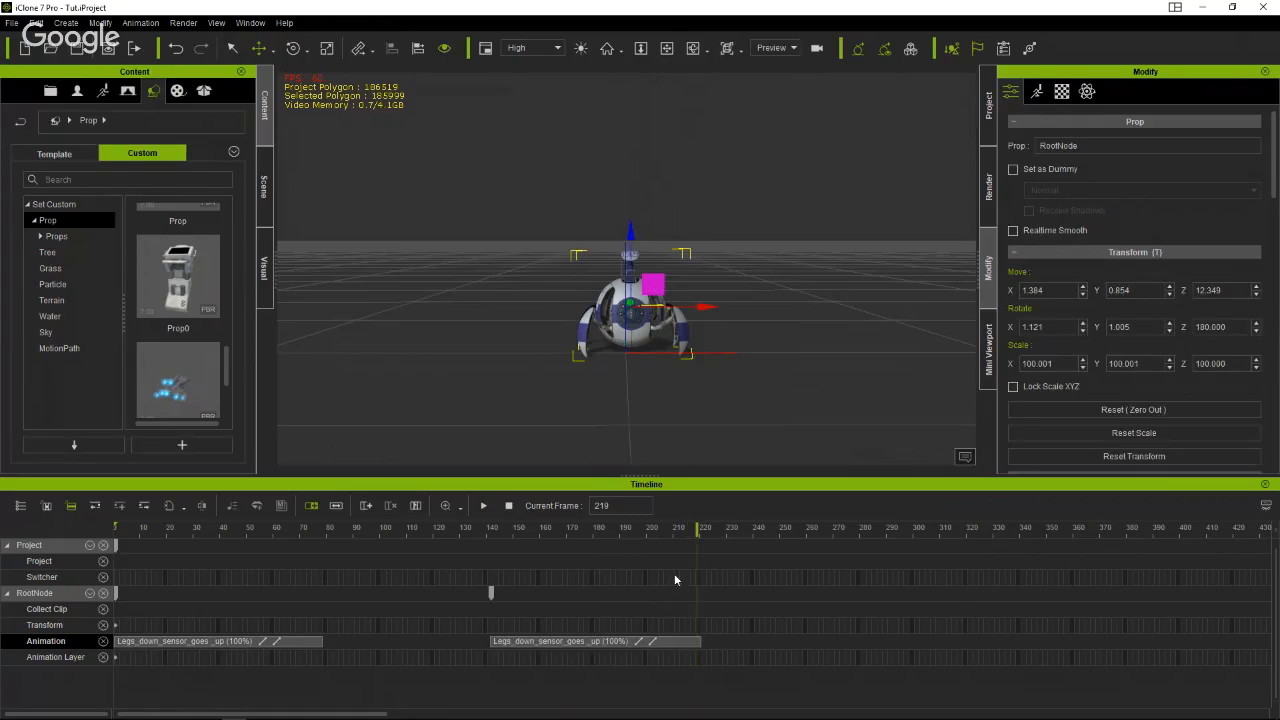
left_click_drag(645, 642, 479, 650)
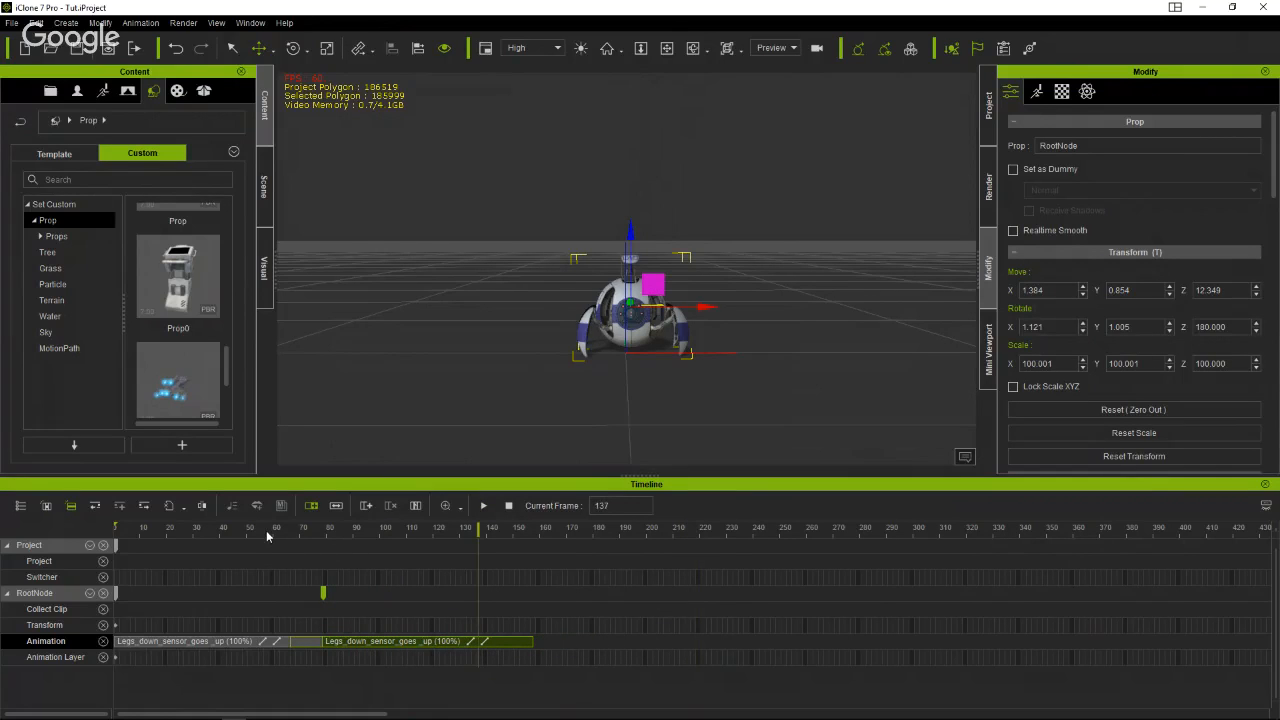
left_click_drag(266, 531, 309, 557)
Pull the second Legs_down_sensor_goes _up clip away from the first one and delete it.
left_click_drag(416, 643, 560, 643)
right_click(560, 643)
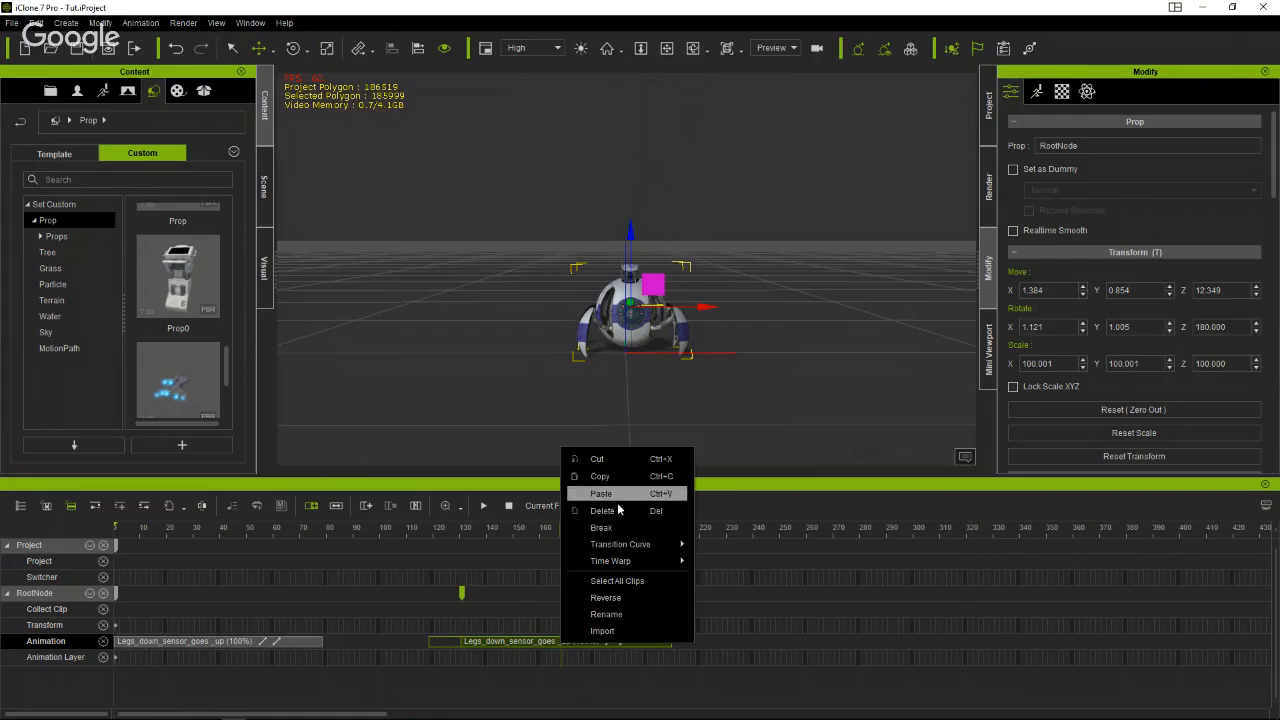
left_click(615, 510)
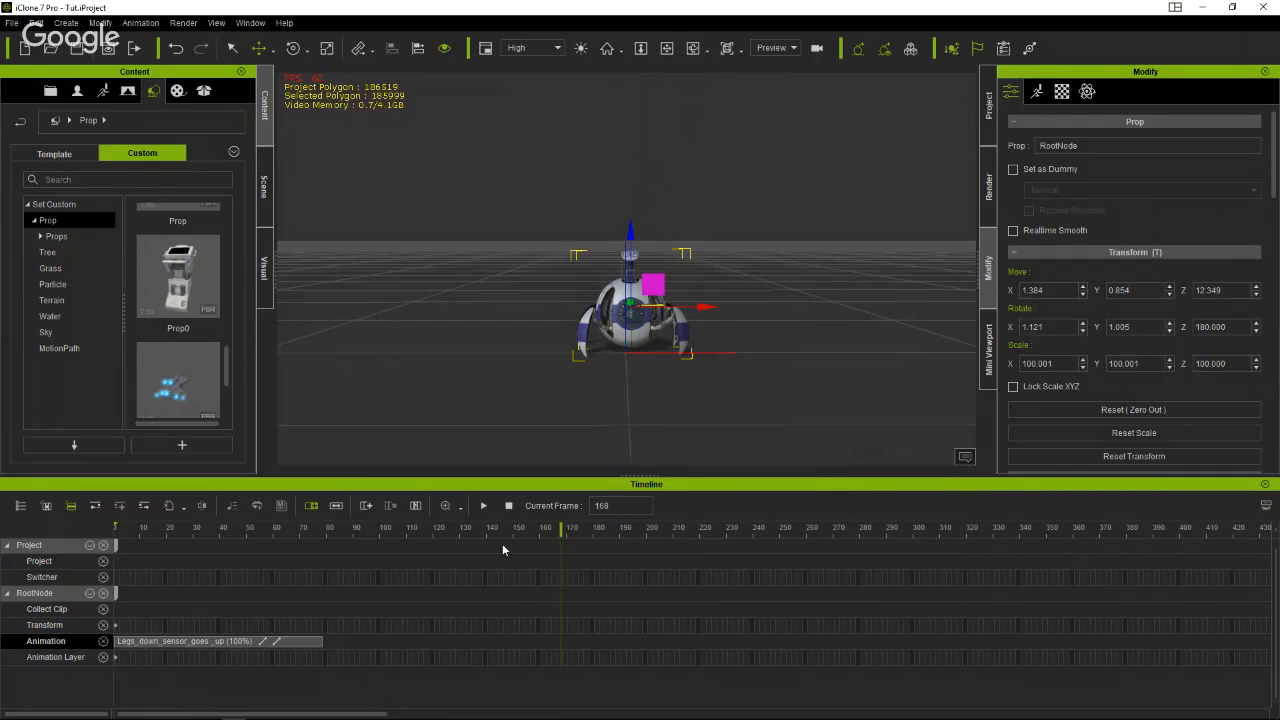
Apply the sensorarm_extend Perform clip to the robot from frame 83 and scrub back across both clips.
left_click_drag(502, 543, 334, 552)
right_click(645, 331)
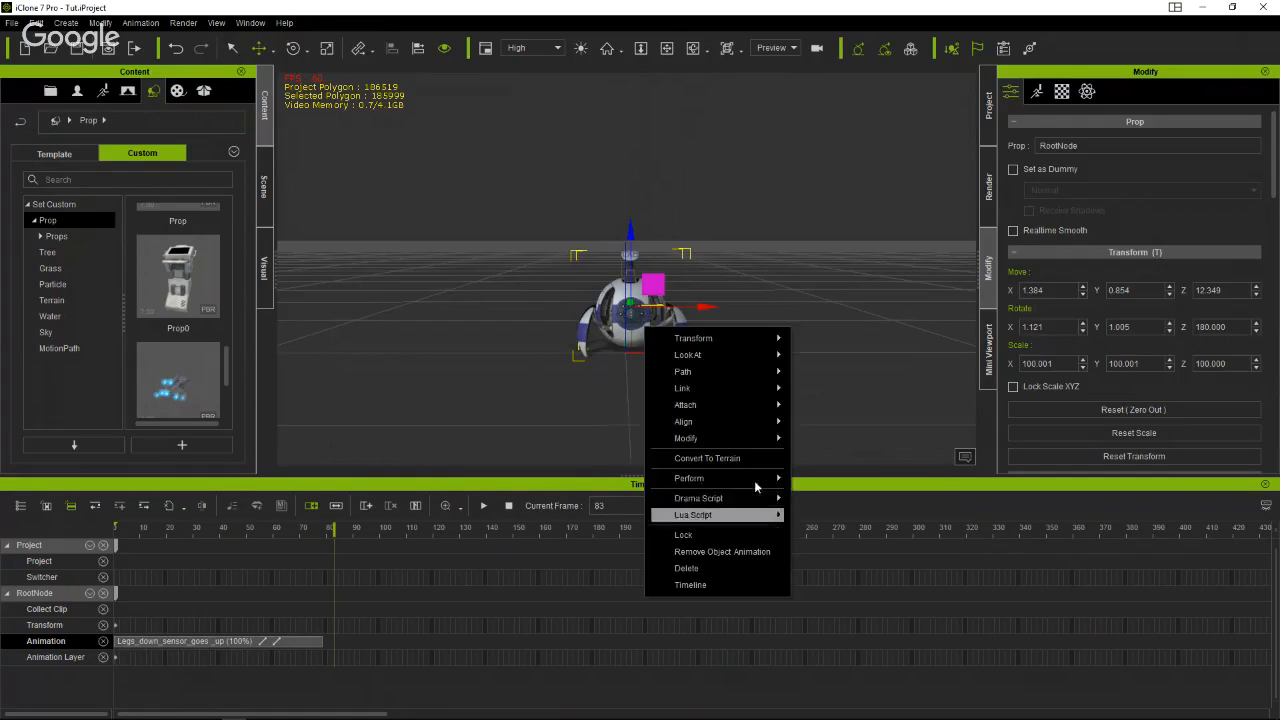
mouse_move(751, 478)
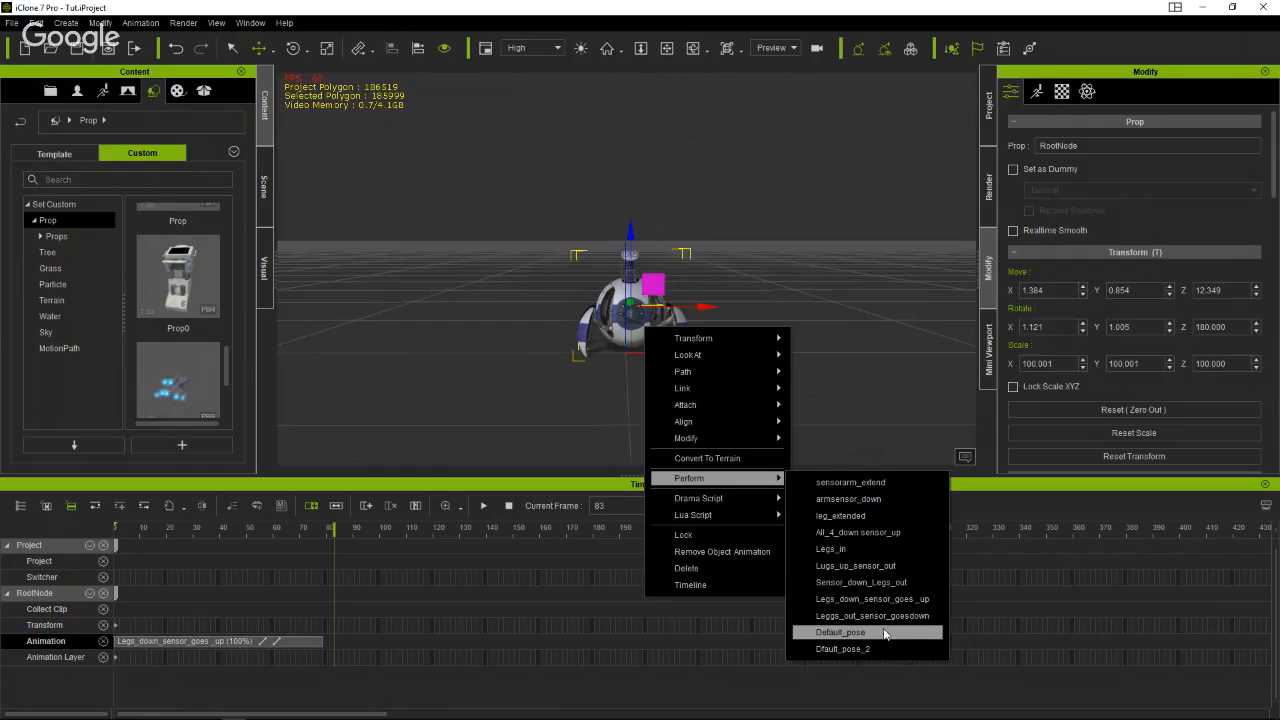
left_click(870, 484)
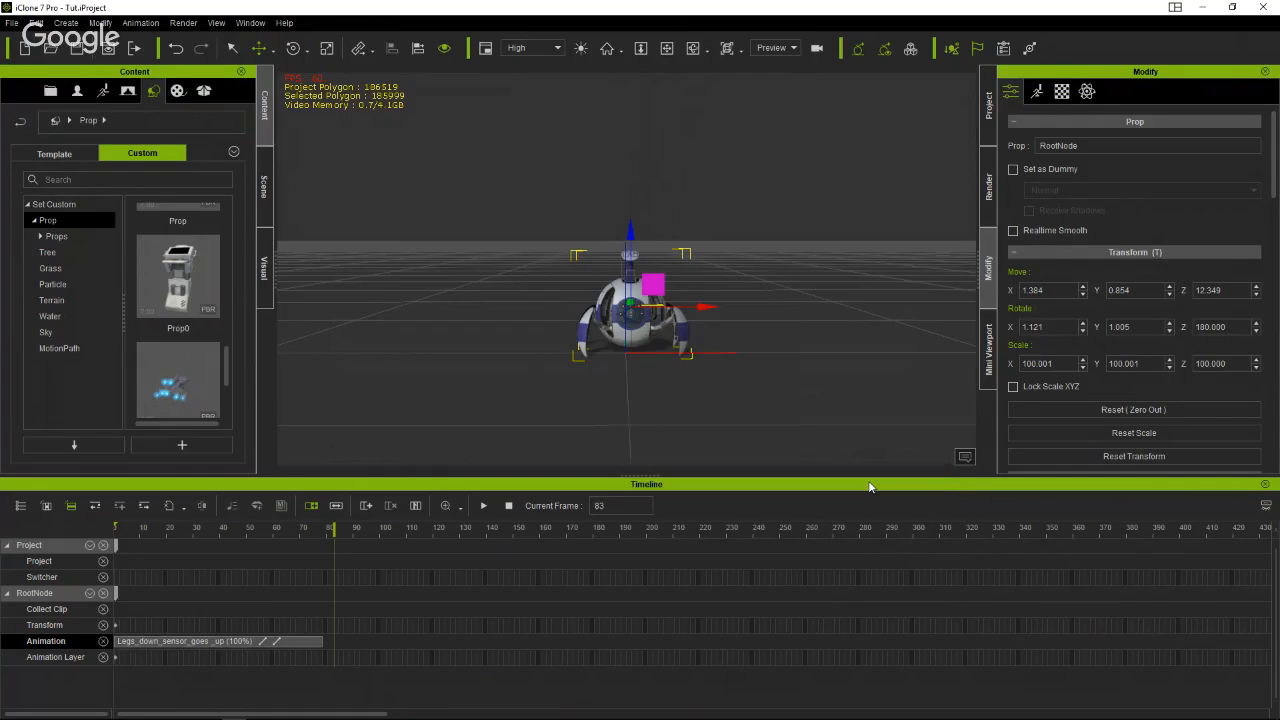
left_click(503, 531)
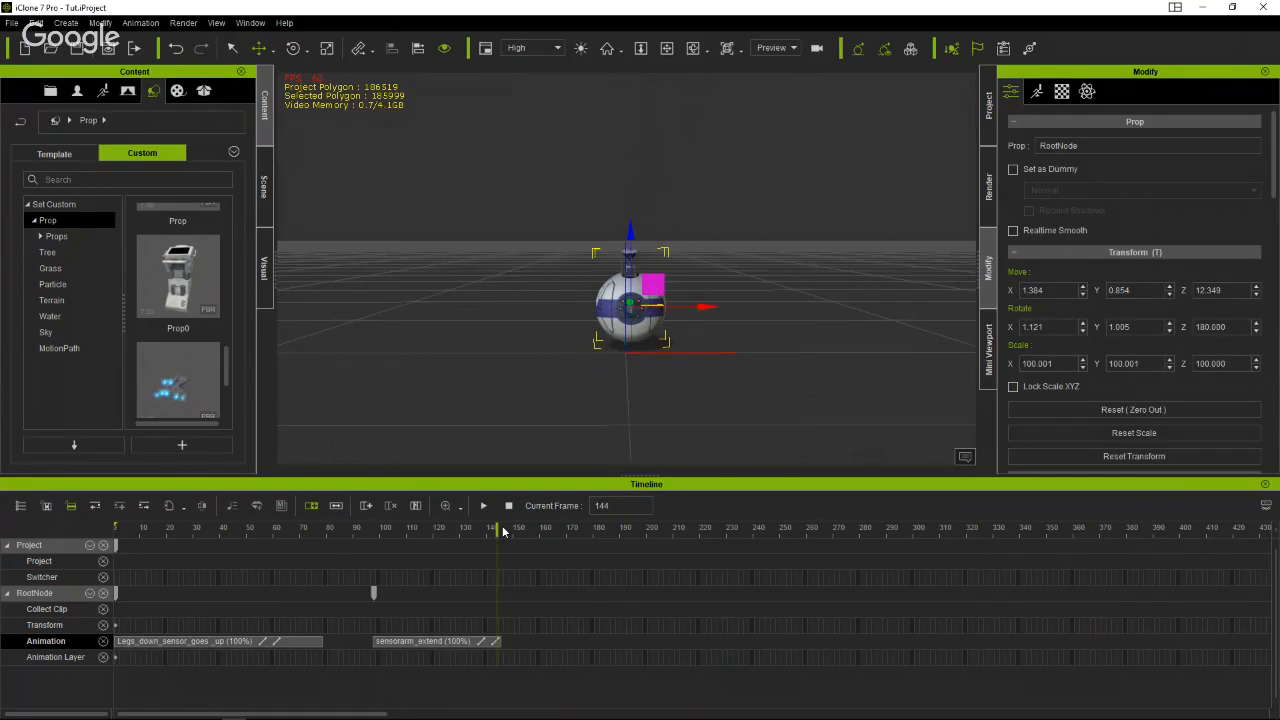
left_click_drag(497, 535, 308, 531)
left_click_drag(220, 530, 325, 642)
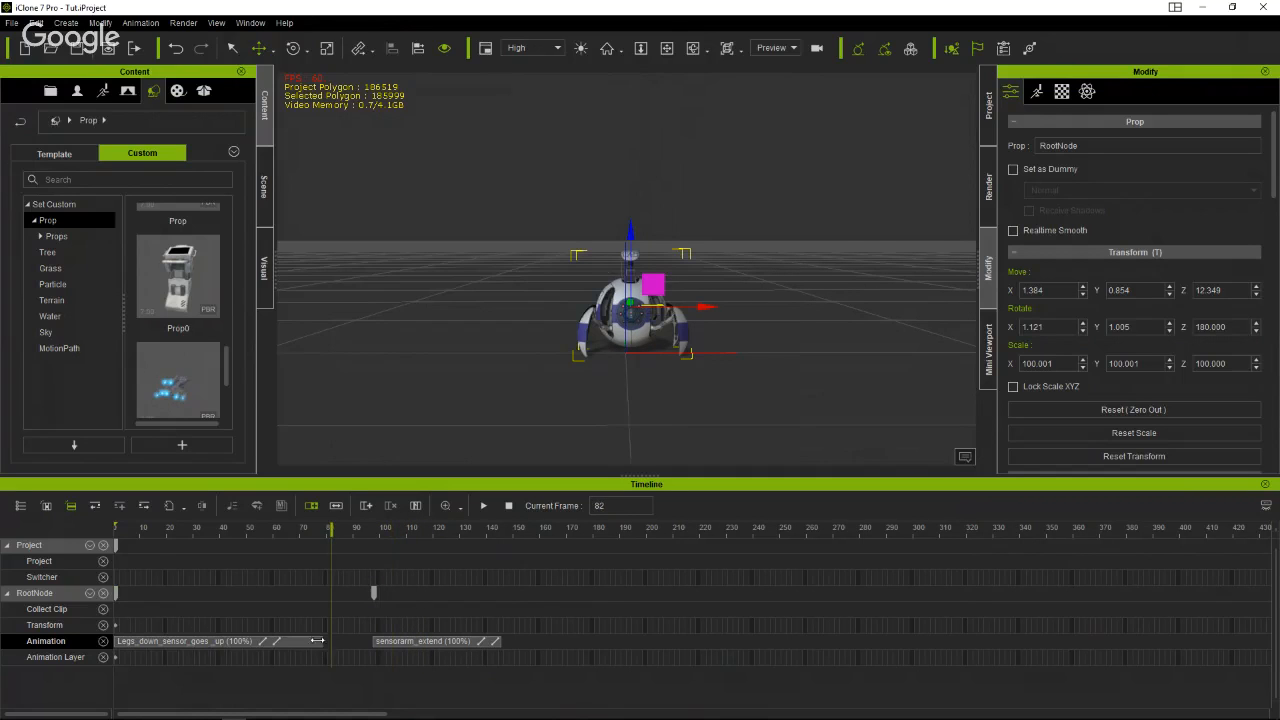
Reverse the Legs_down_sensor_goes _up clip on the Animation track and scrub near its end.
right_click(321, 640)
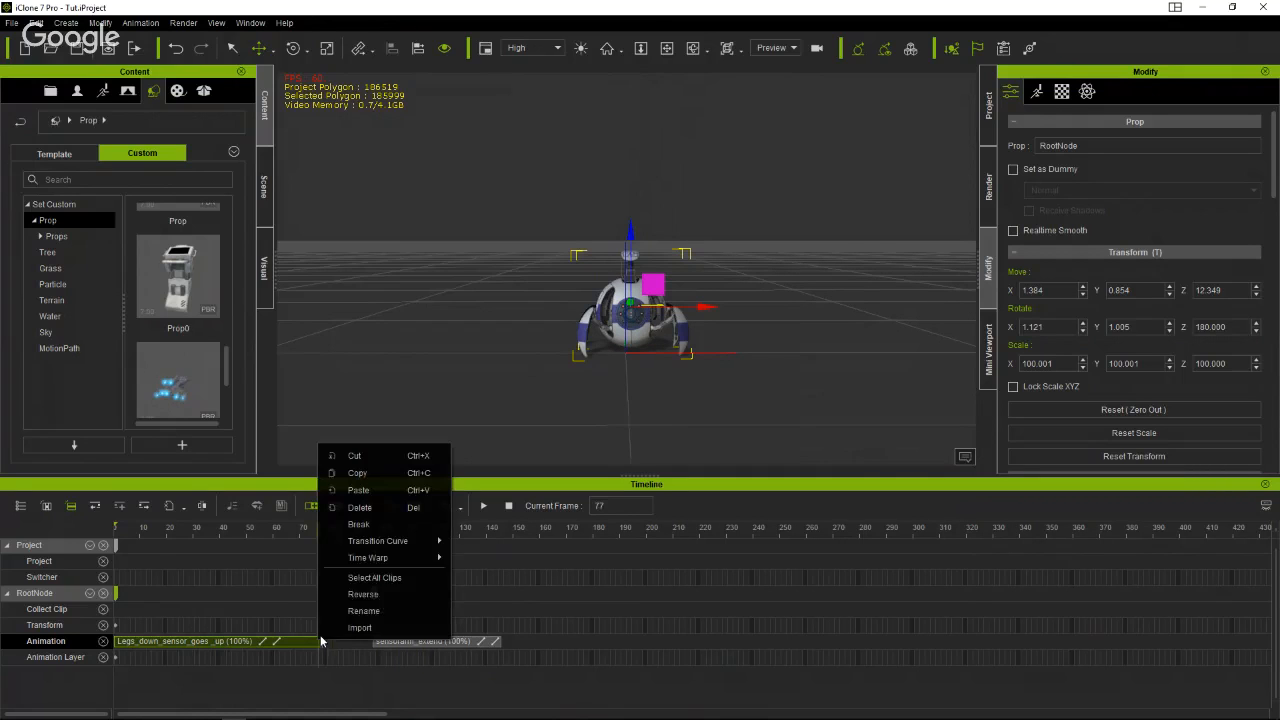
left_click(385, 593)
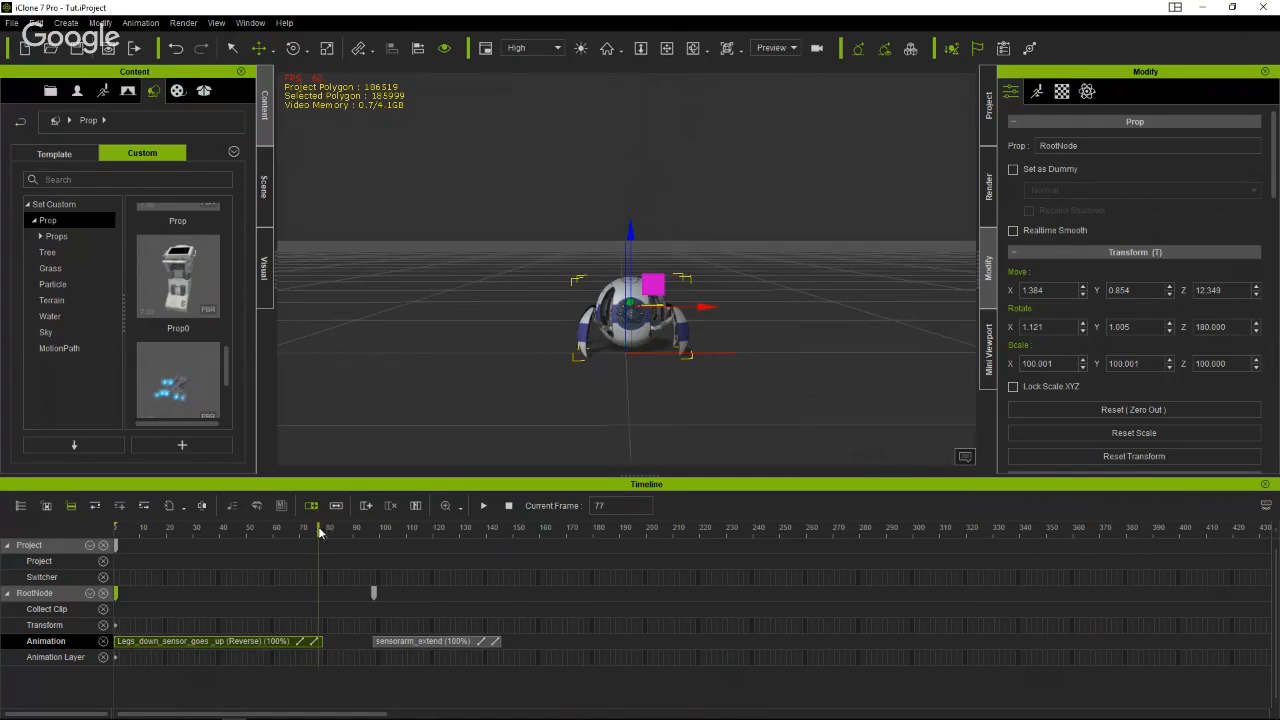
left_click_drag(320, 533, 295, 540)
Try the sensorarm_extend clip directly after the reversed clip, scrub across the junction, and delete it from the Animation track.
left_click_drag(414, 639, 370, 639)
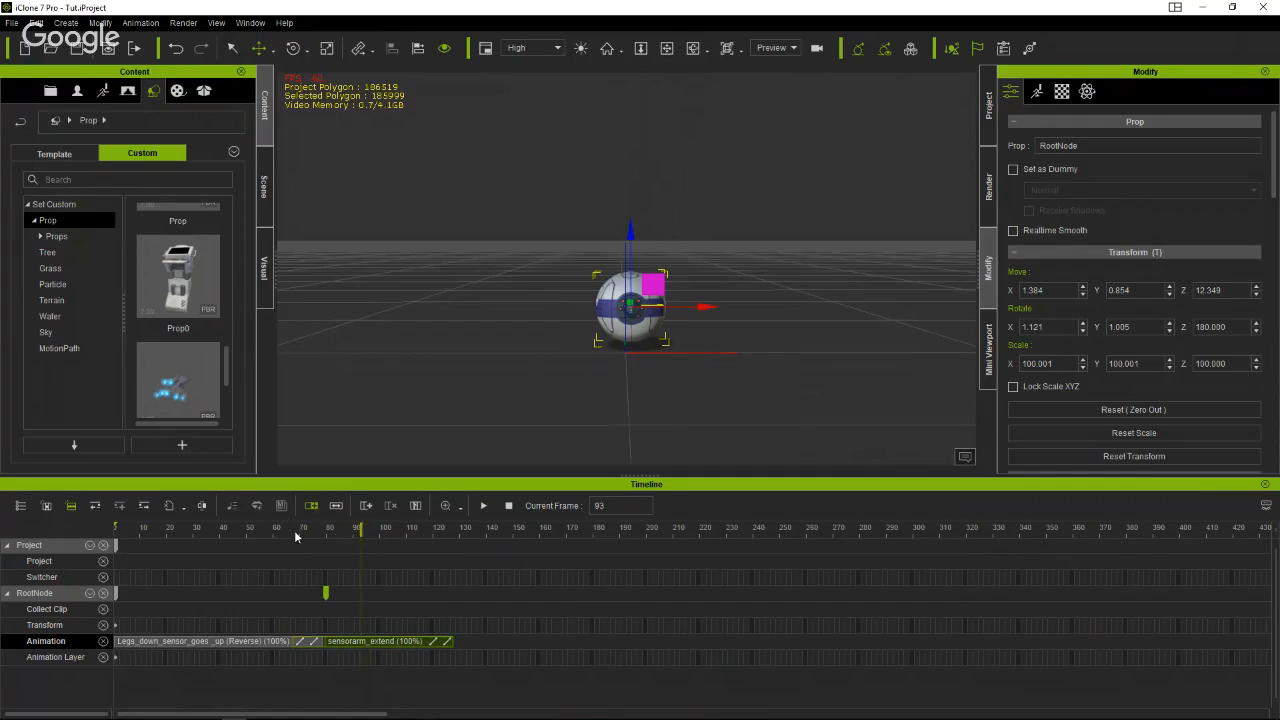
left_click_drag(295, 532, 416, 641)
right_click(416, 641)
left_click(475, 505)
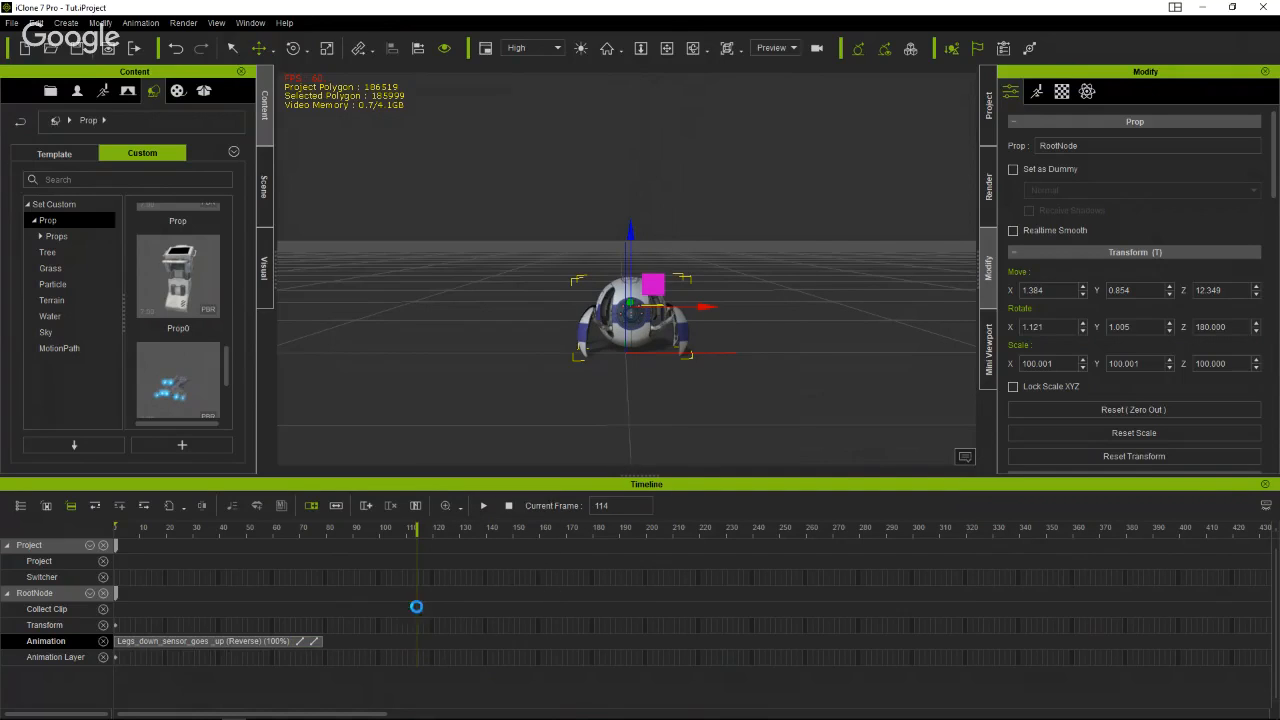
Apply the Dfault_pose_2 Perform clip from frame 102 and move it directly after the reversed Legs_down_sensor_goes _up clip.
right_click(385, 641)
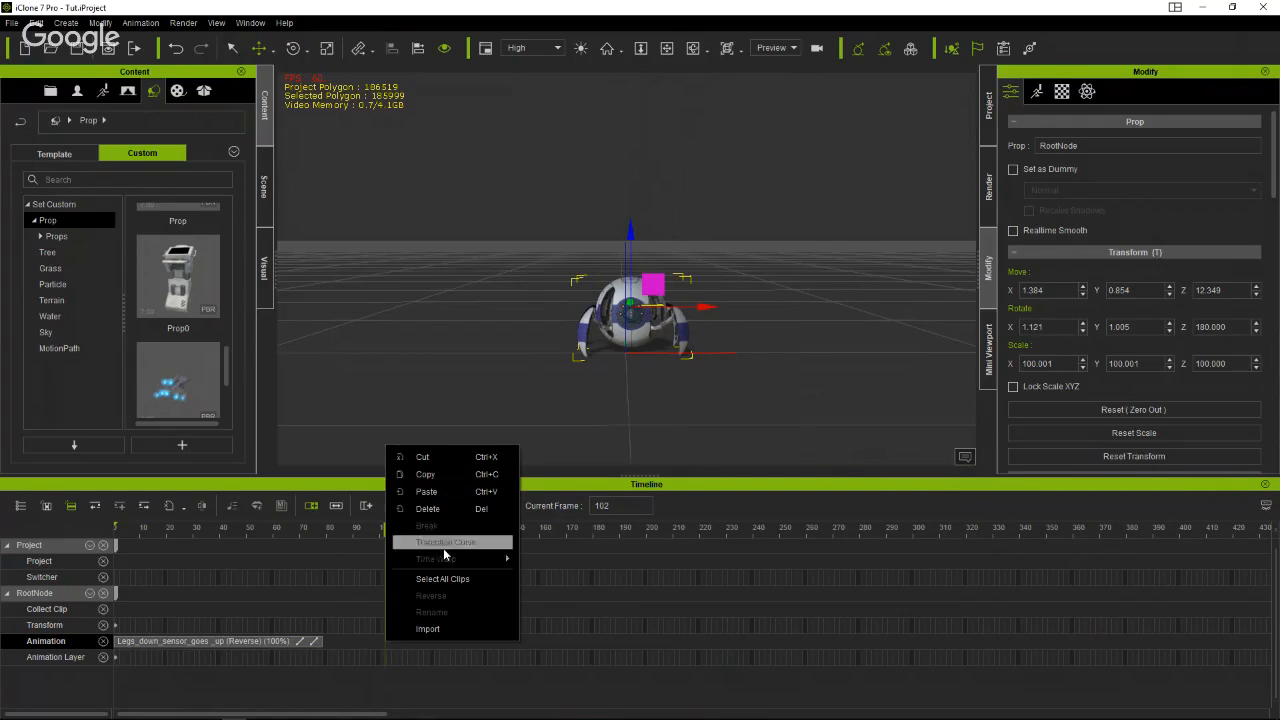
left_click(629, 326)
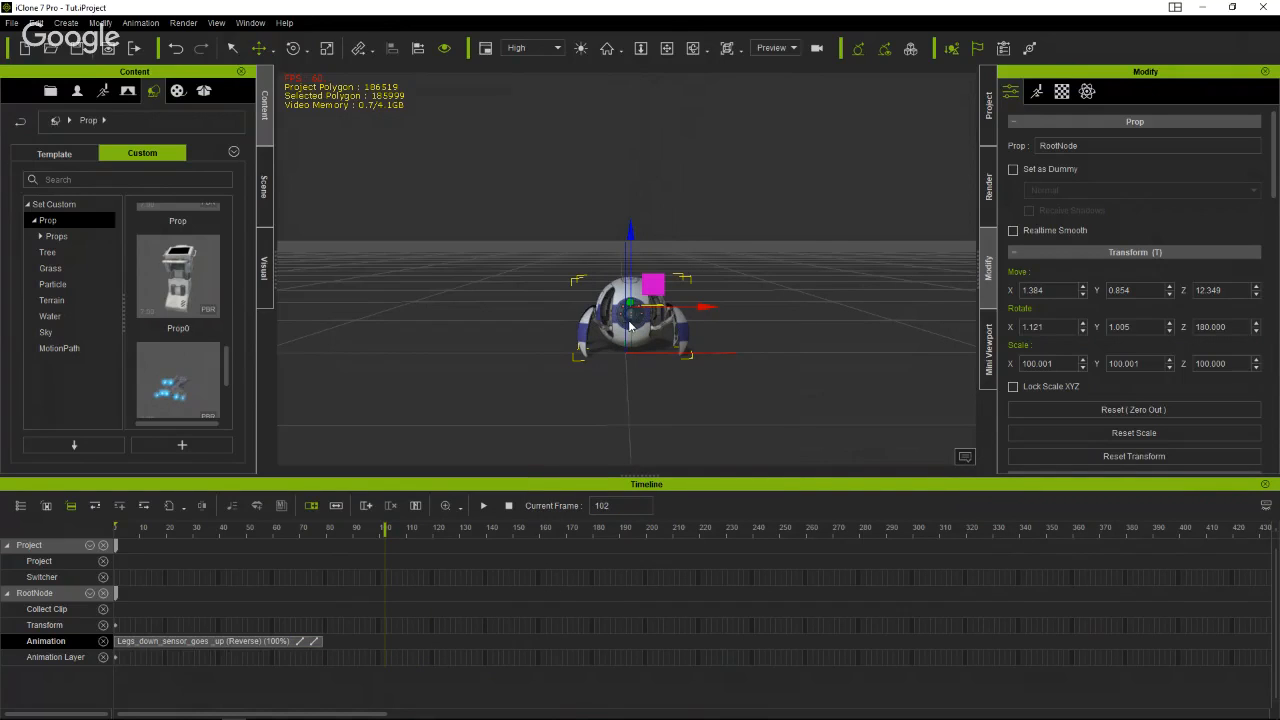
right_click(629, 326)
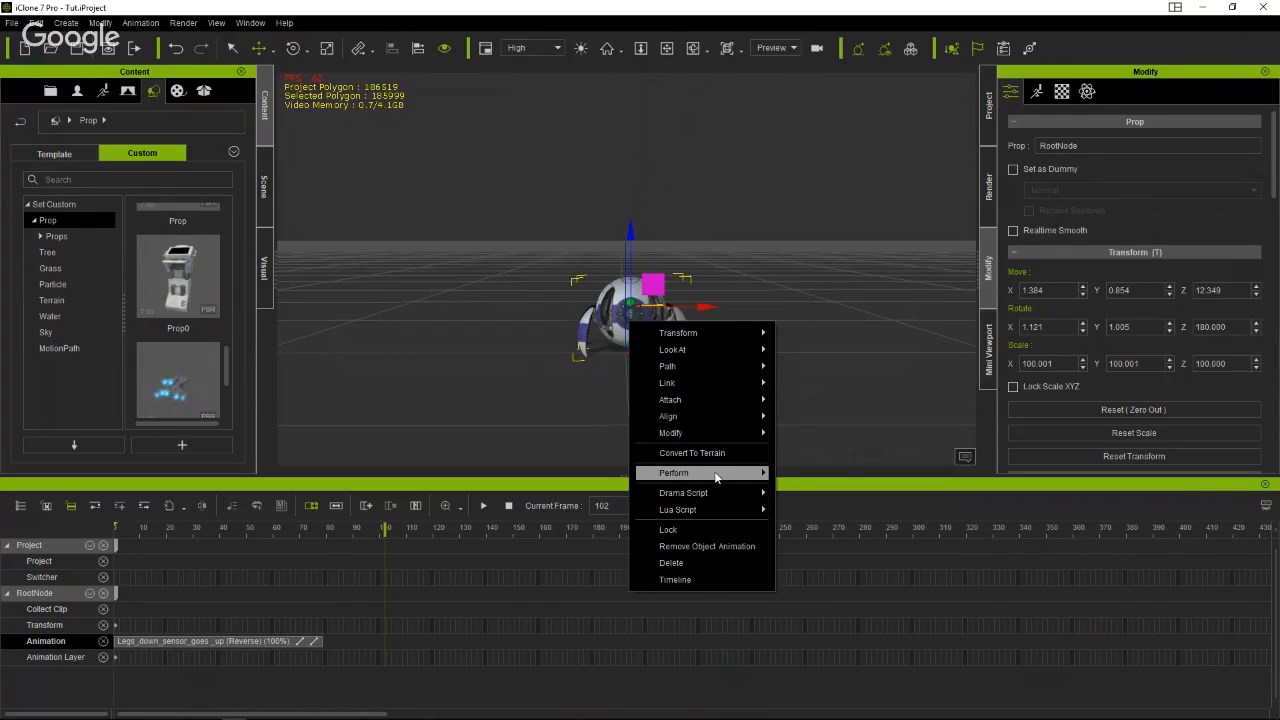
mouse_move(716, 478)
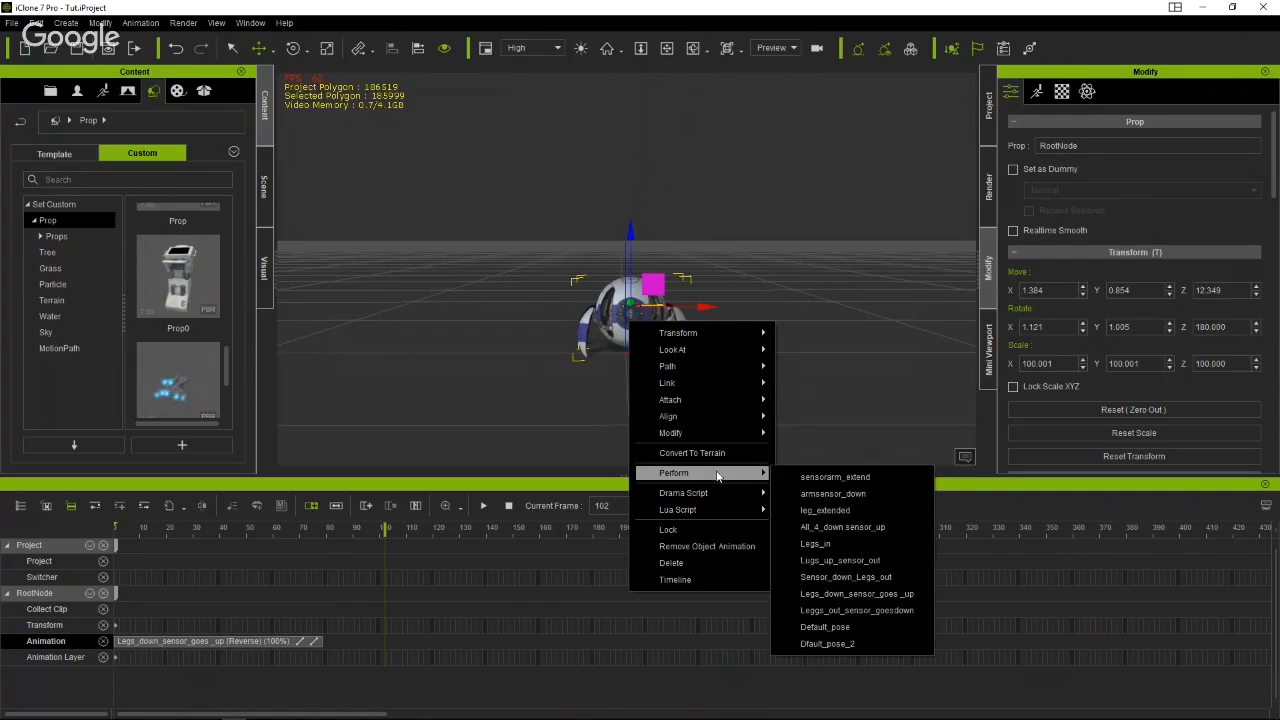
left_click(845, 643)
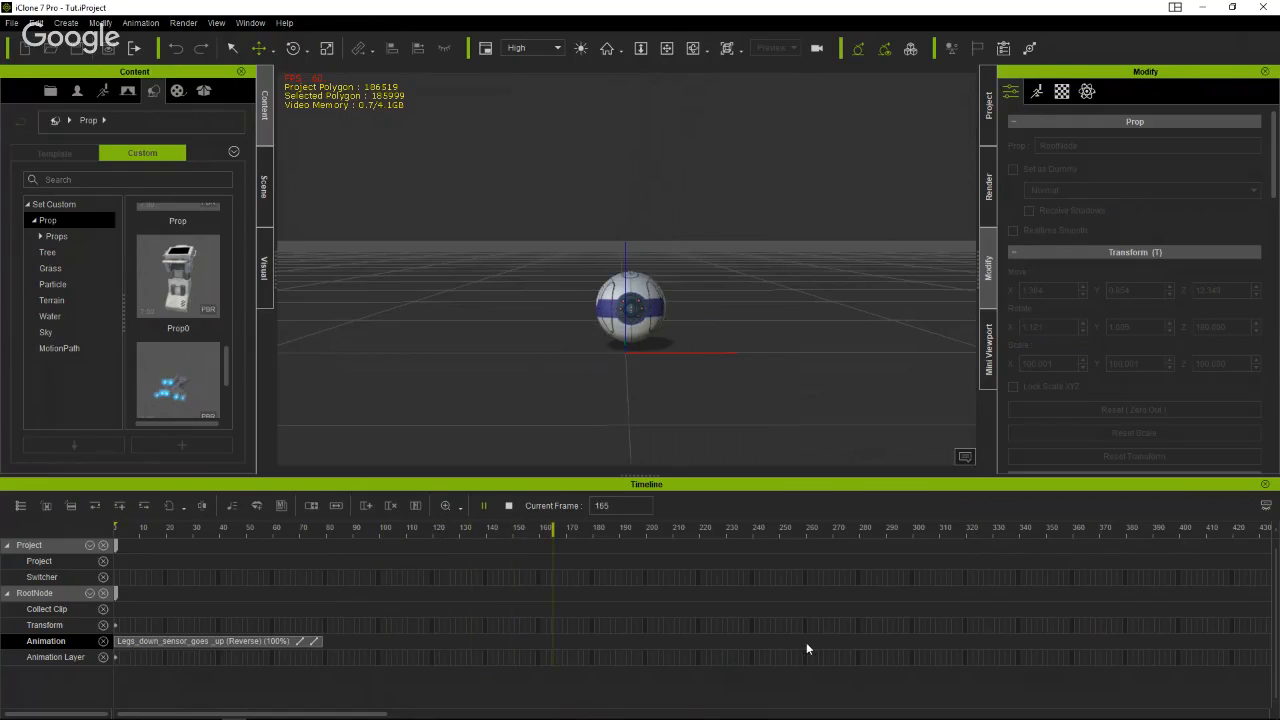
left_click_drag(540, 640, 453, 657)
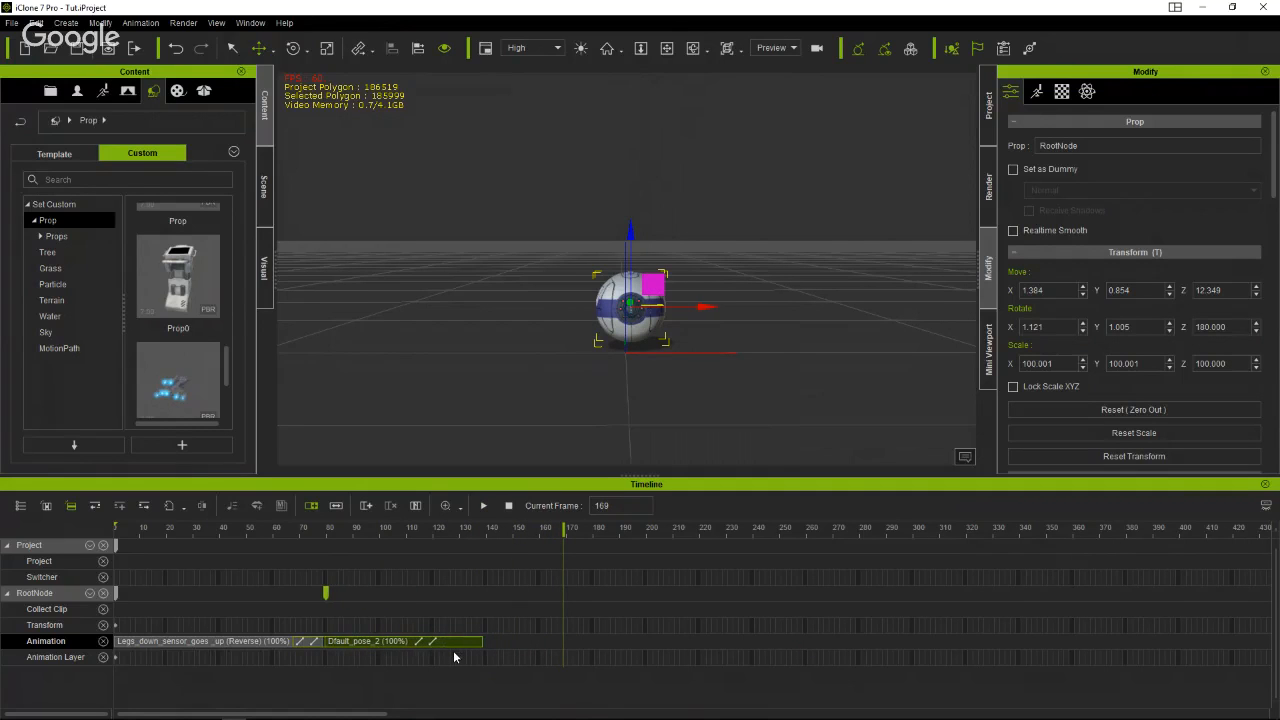
Apply the sensorarm_extend Perform clip to the robot from frame 144, after the Dfault_pose_2 clip.
left_click(455, 636)
left_click_drag(438, 539, 495, 621)
right_click(497, 634)
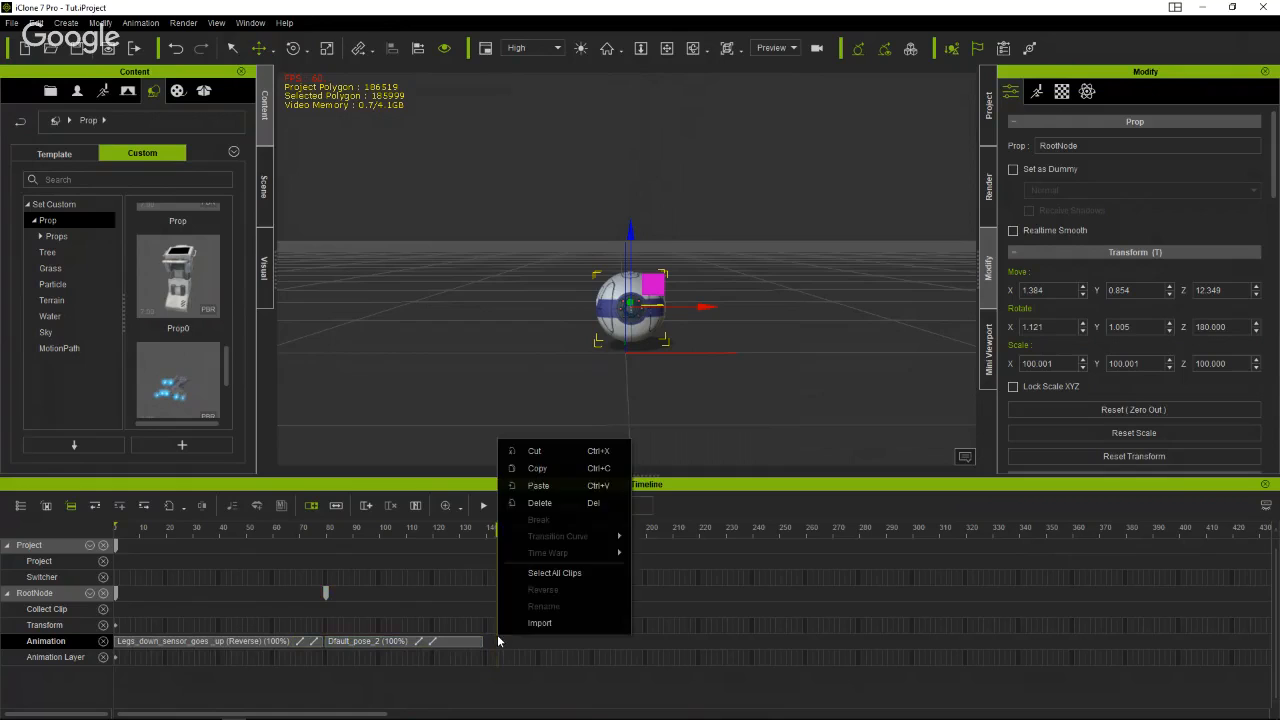
left_click(644, 297)
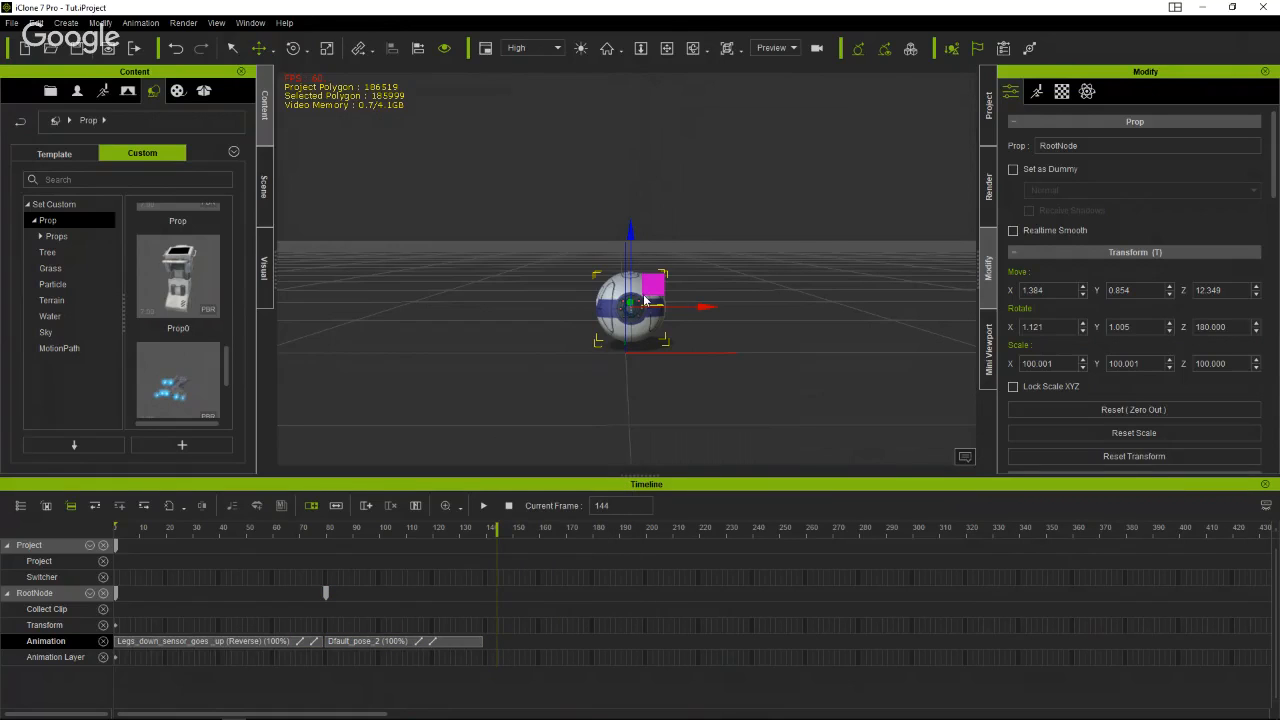
right_click(642, 298)
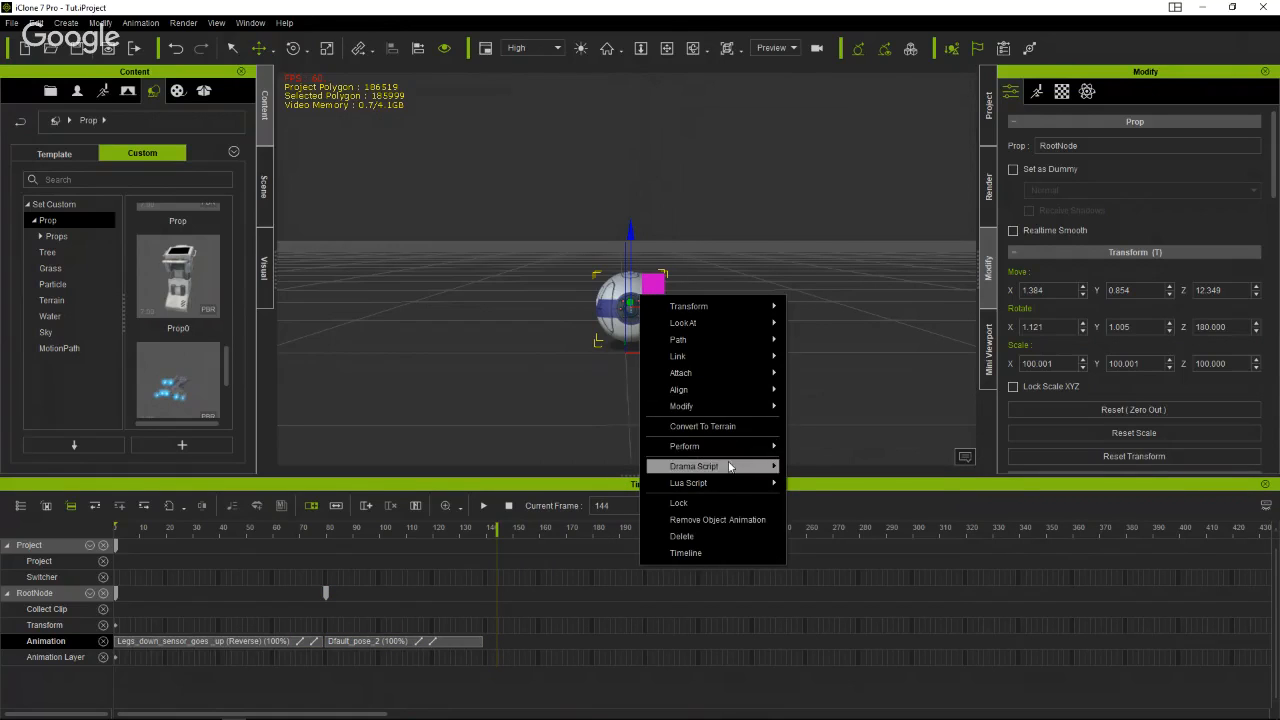
mouse_move(732, 450)
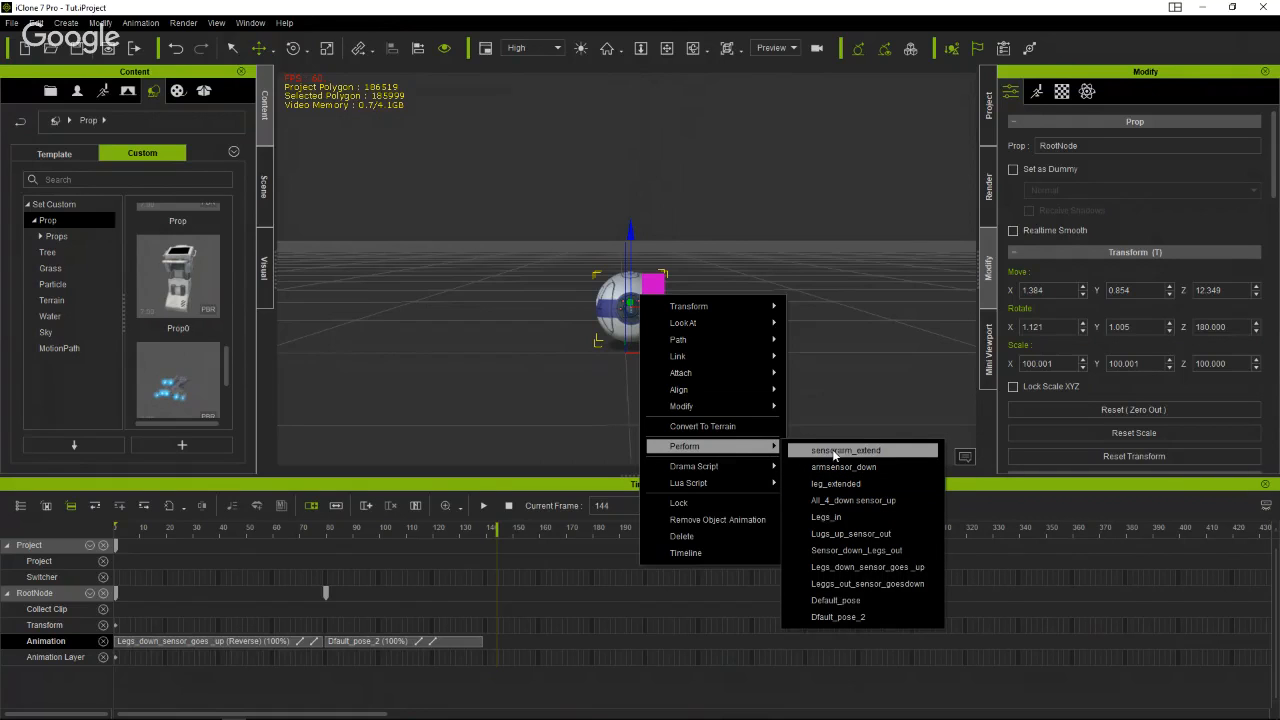
left_click(885, 452)
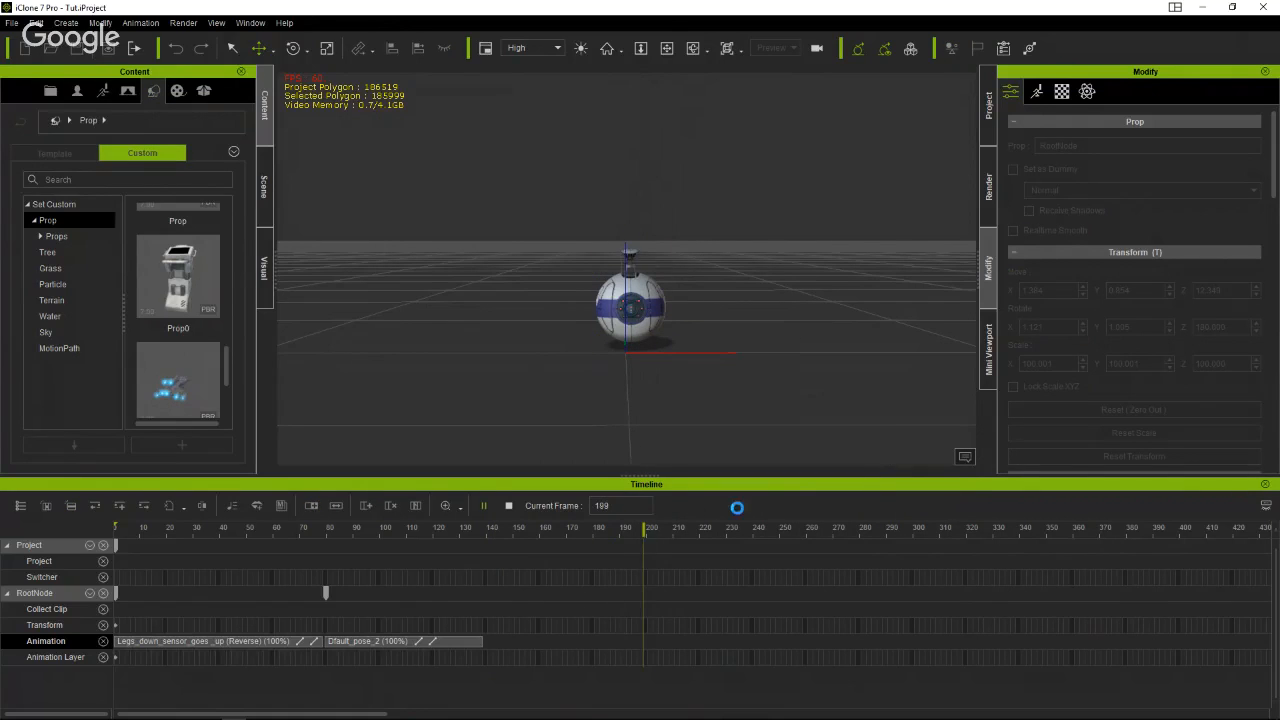
Move the sensorarm_extend clip closer to the end of the Dfault_pose_2 clip and scrub back to frame 82.
left_click_drag(582, 536, 556, 538)
left_click_drag(588, 638, 549, 648)
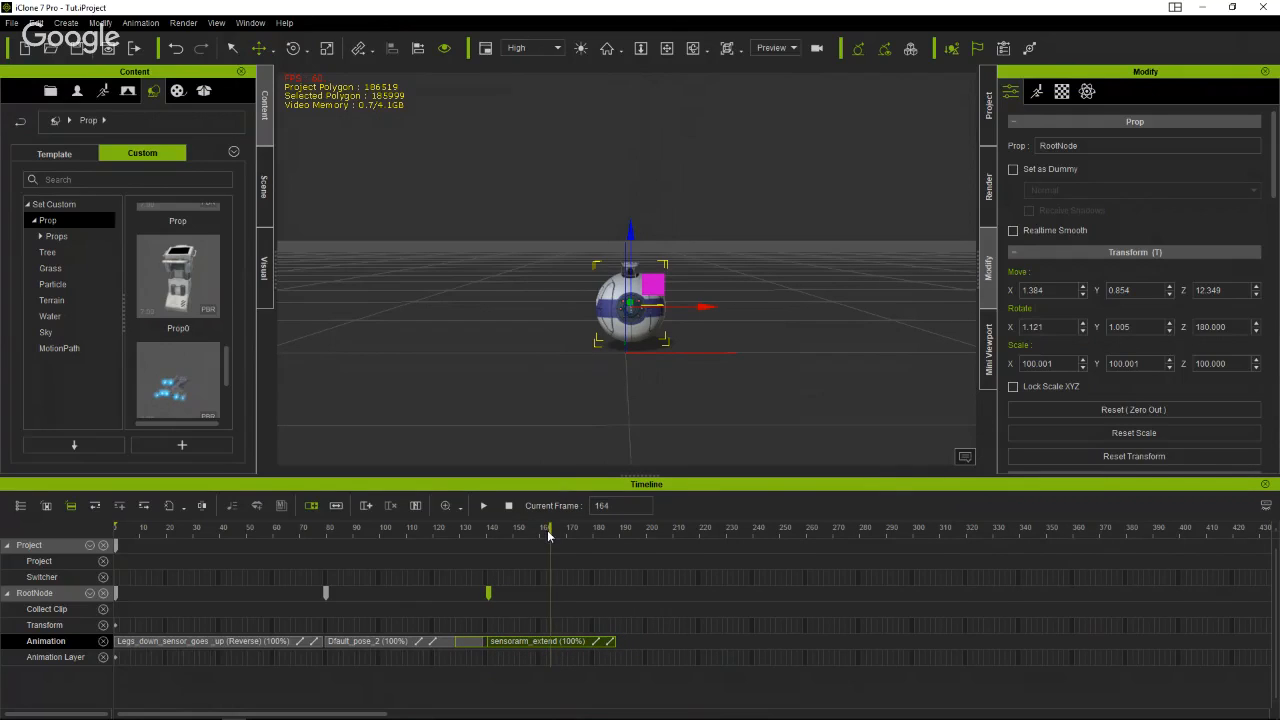
left_click_drag(548, 537, 332, 531)
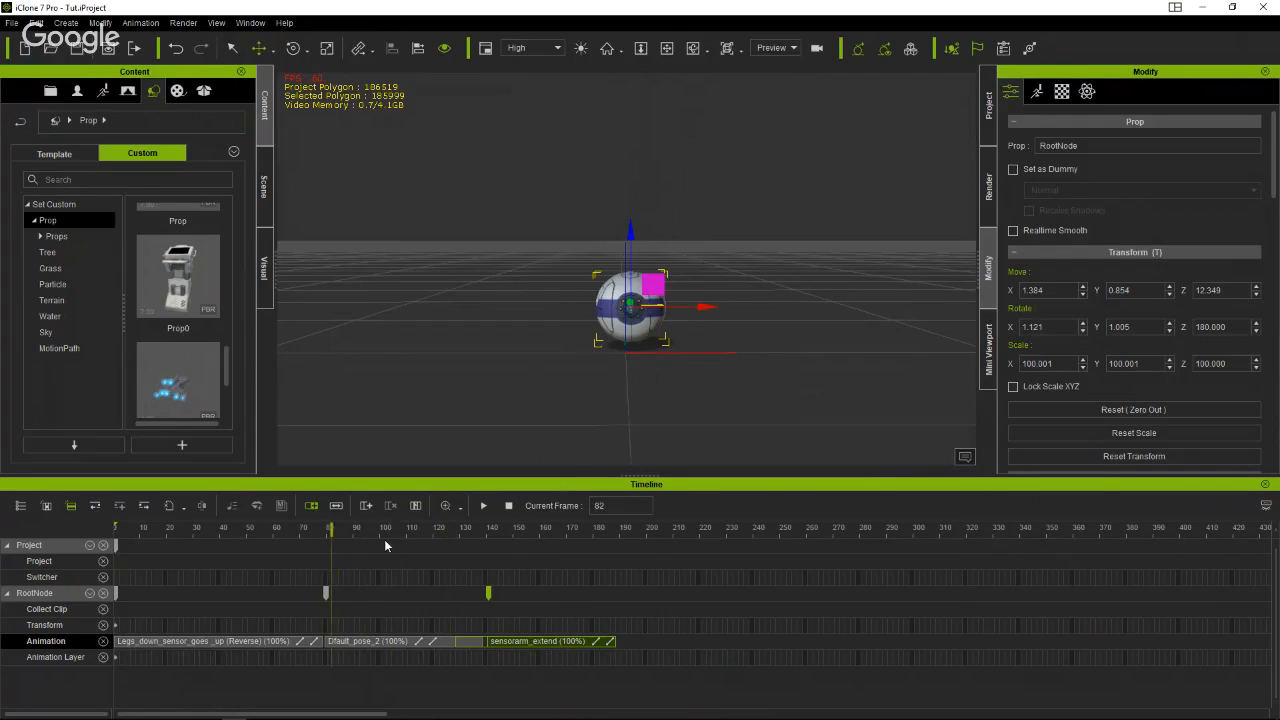
Add a Transform key at frame 124 and shift the sensorarm_extend clip directly against the end of the Dfault_pose_2 clip.
left_click_drag(420, 532, 446, 541)
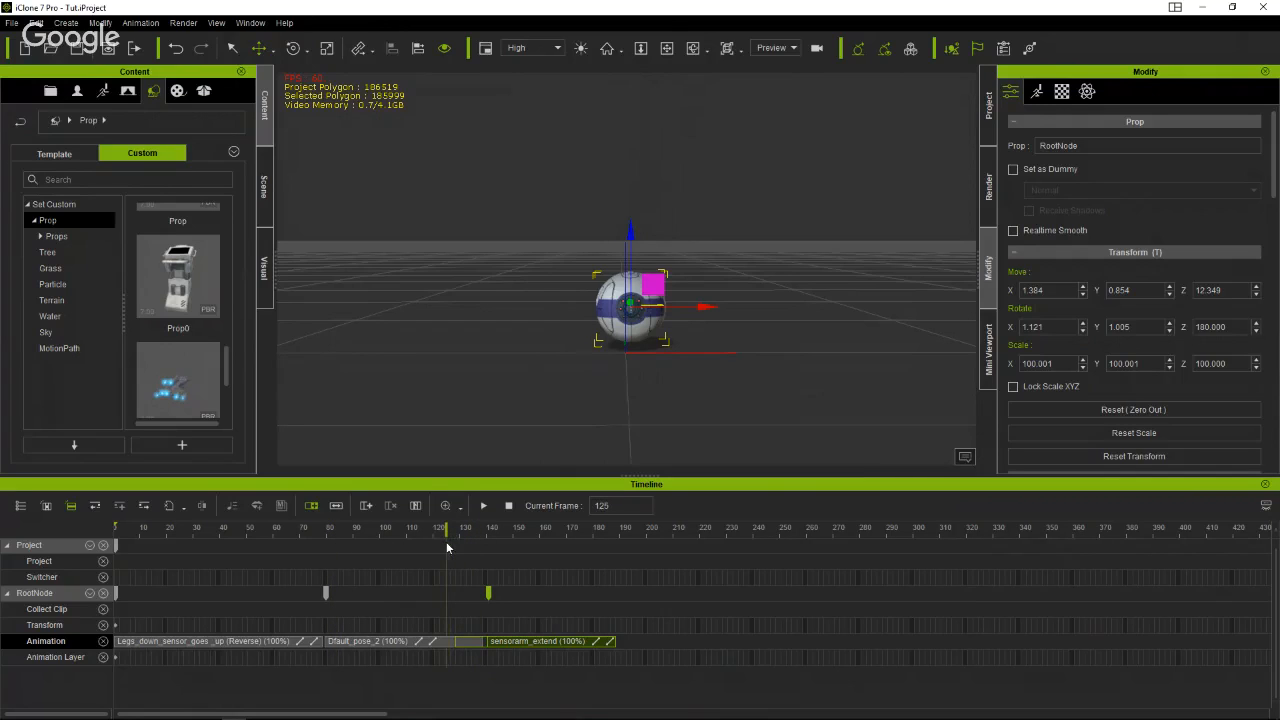
double_click(443, 629)
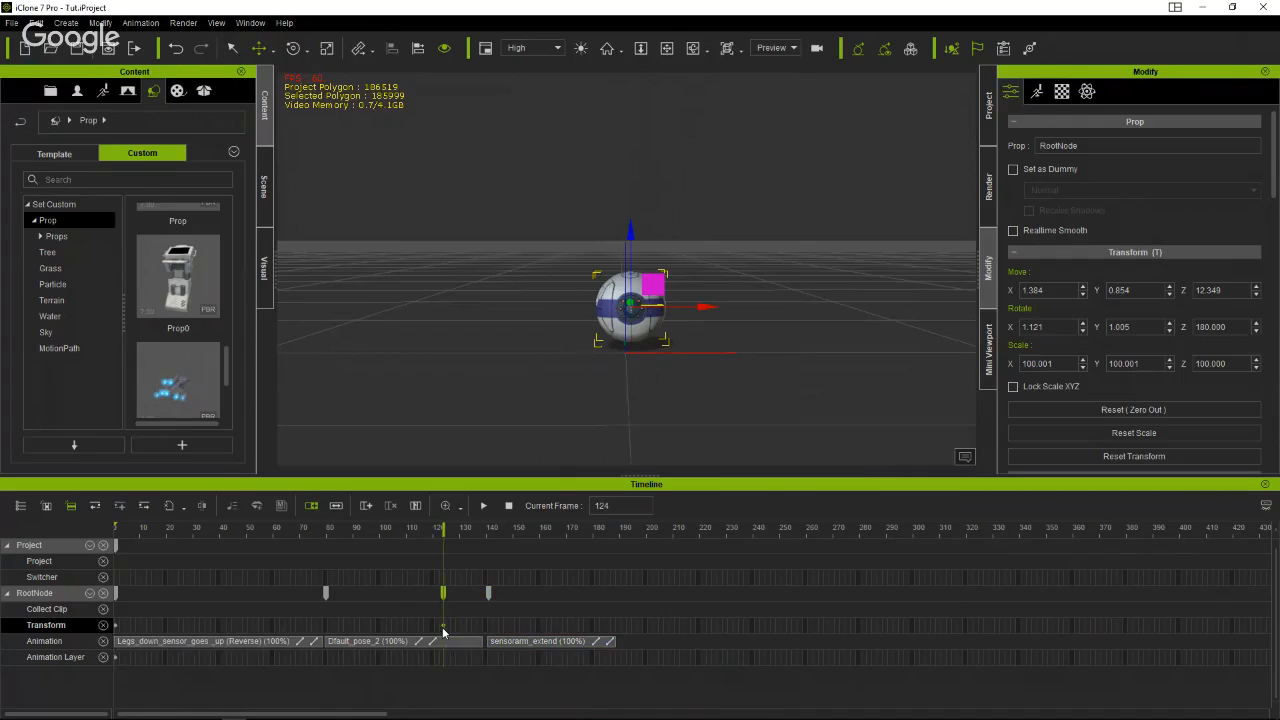
left_click_drag(451, 528, 586, 537)
left_click(542, 642)
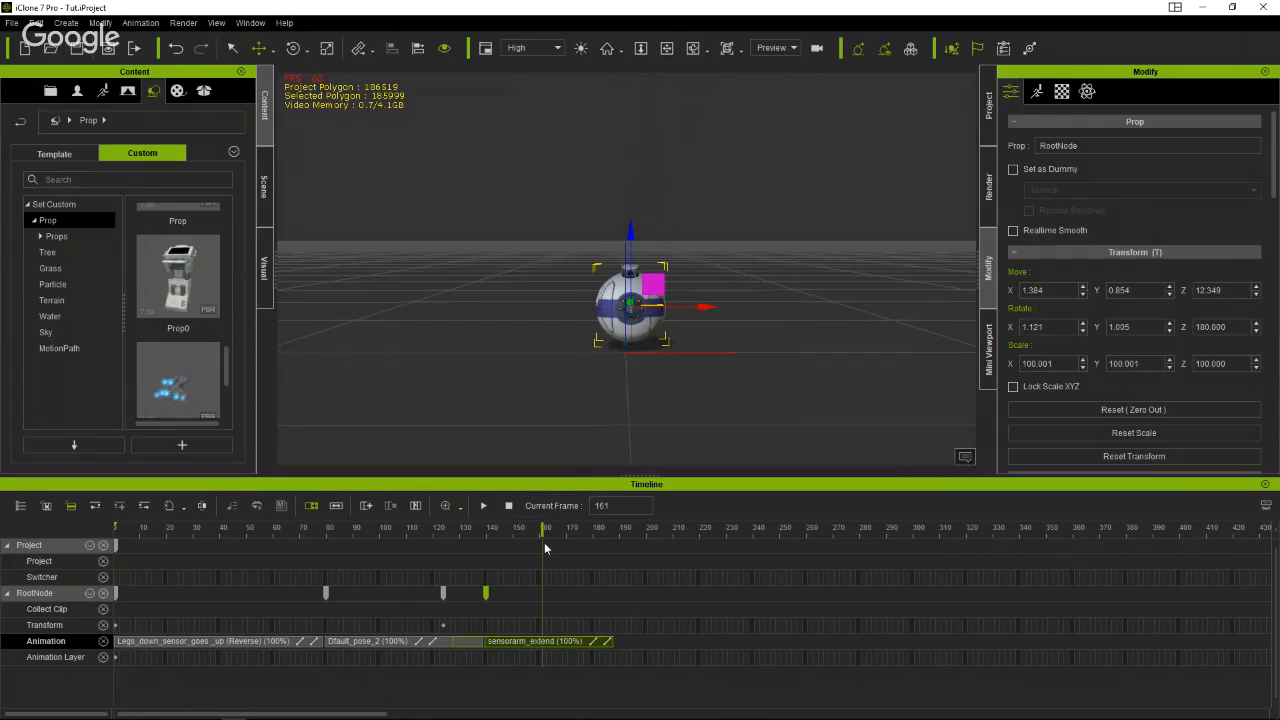
Raise the robot vertically at frame 186 to a Z position of about 72.7 and bring it fully into view.
left_click_drag(540, 534, 608, 543)
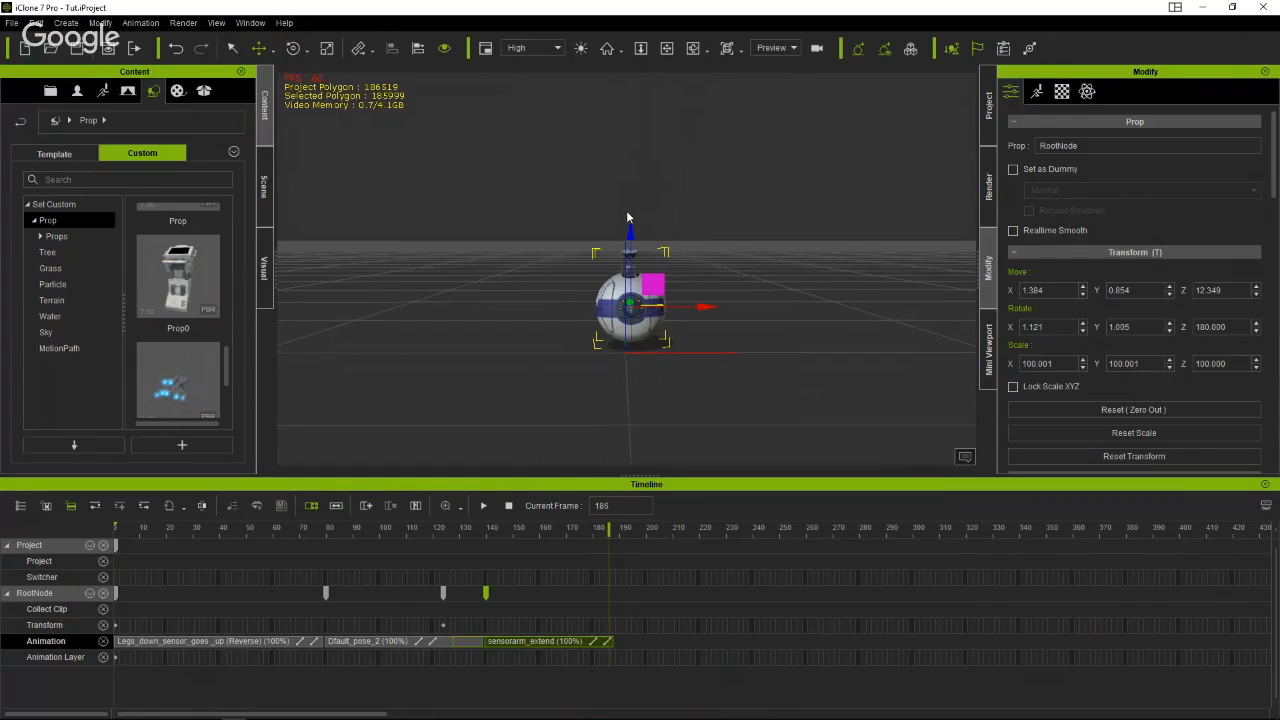
left_click_drag(628, 217, 668, 6)
scroll(697, 240, "down", 3)
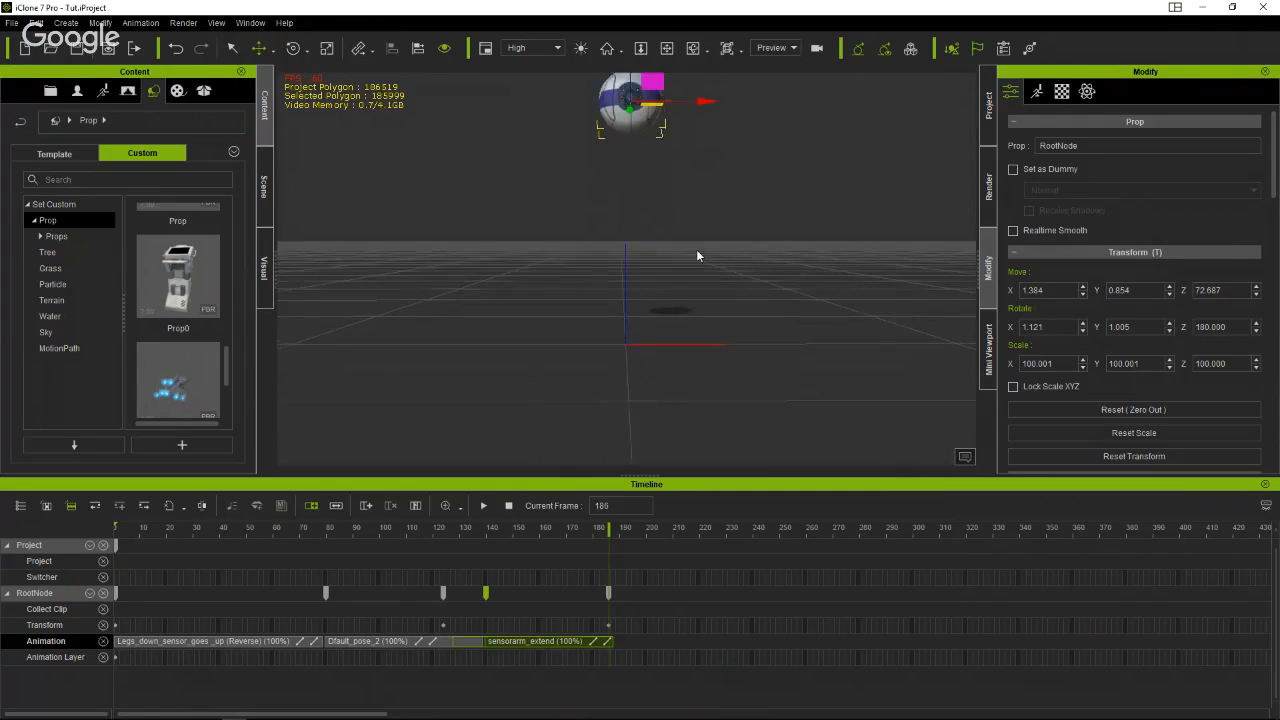
right_click_drag(732, 253, 696, 263)
middle_click_drag(697, 268, 711, 310)
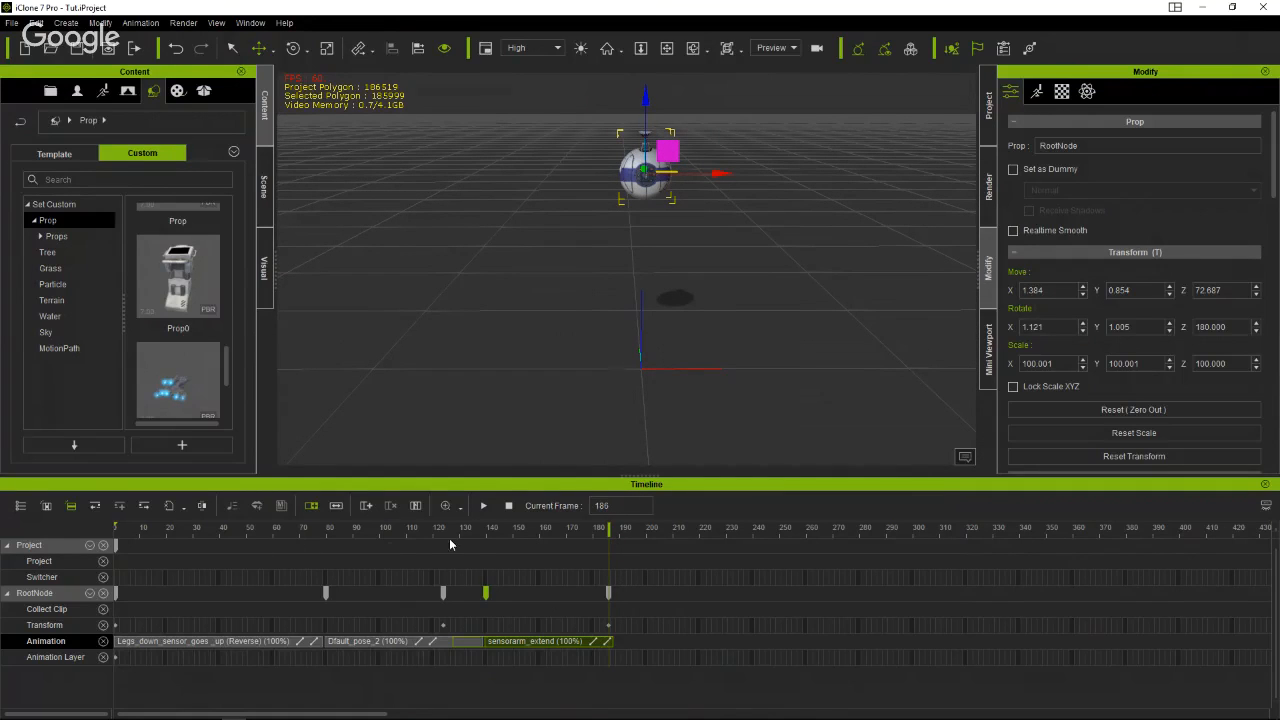
Scrub through the rise to frame 200 and lift the robot higher there, to a Z position of about 106.3.
left_click_drag(468, 537, 647, 567)
middle_click_drag(559, 261, 548, 300)
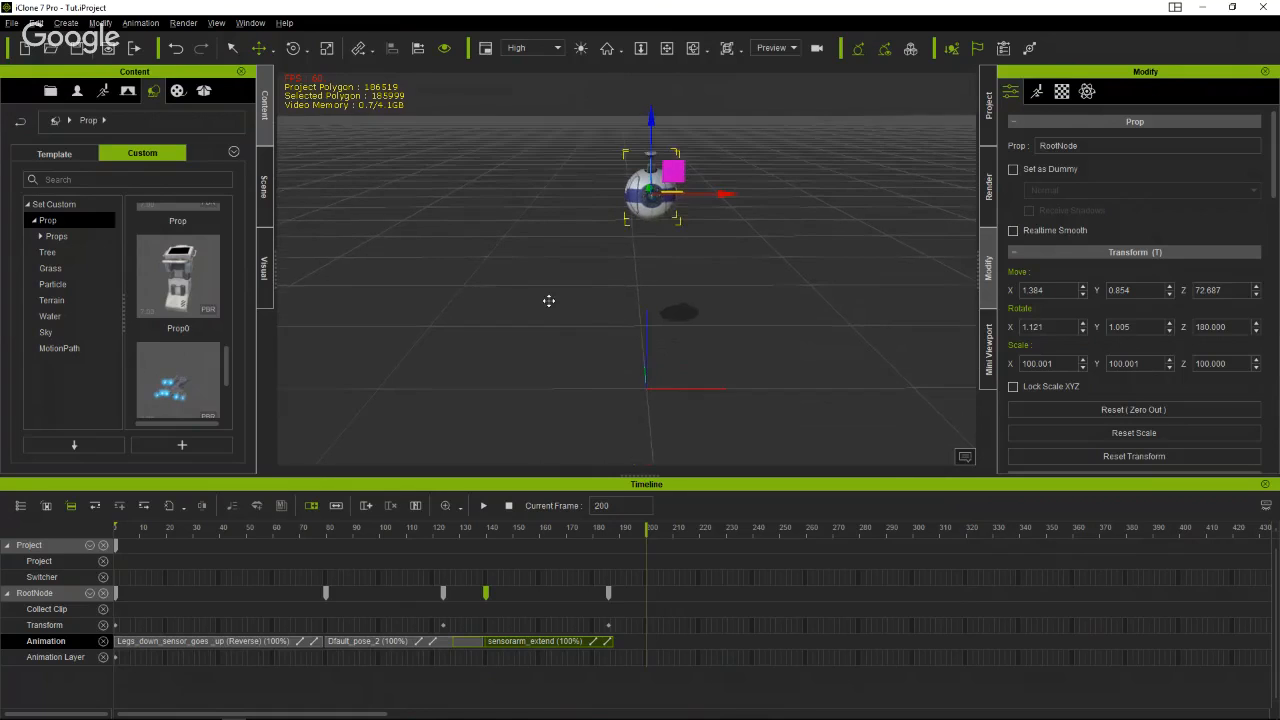
right_click_drag(548, 300, 727, 258)
left_click_drag(640, 196, 635, 97)
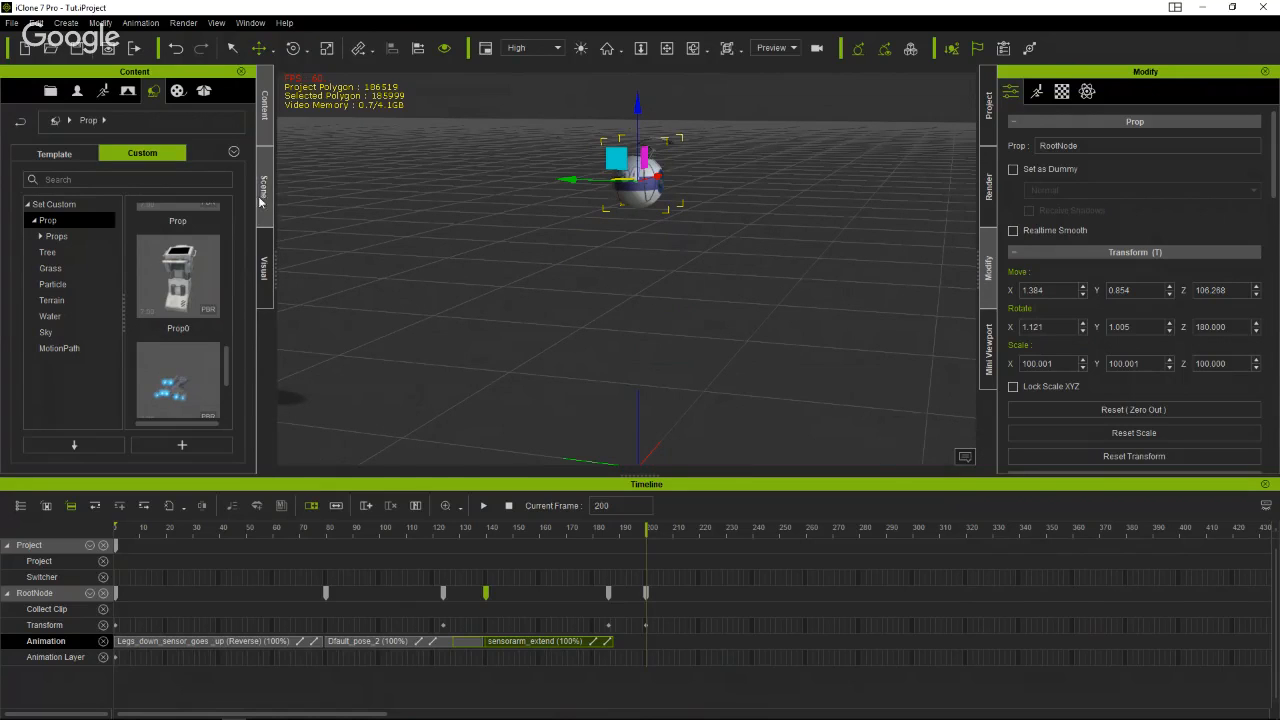
Browse the Avatar template library and expand its Avatar folder.
left_click(80, 91)
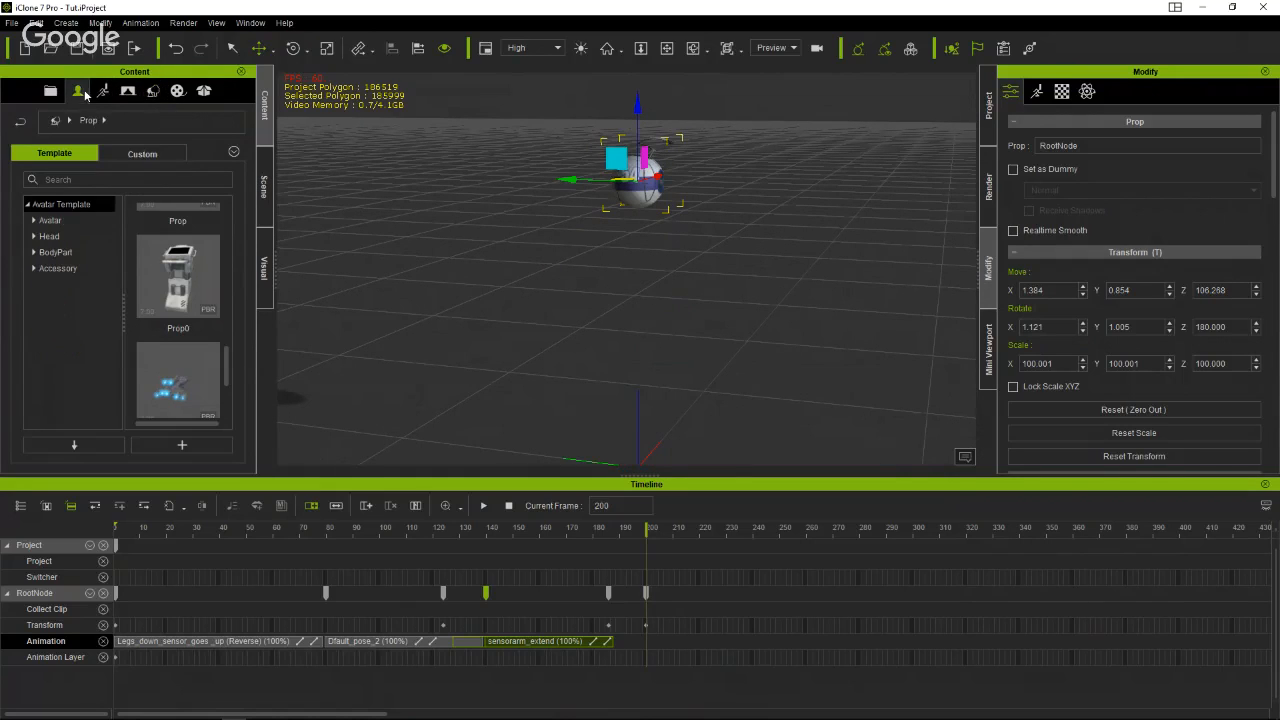
left_click(33, 221)
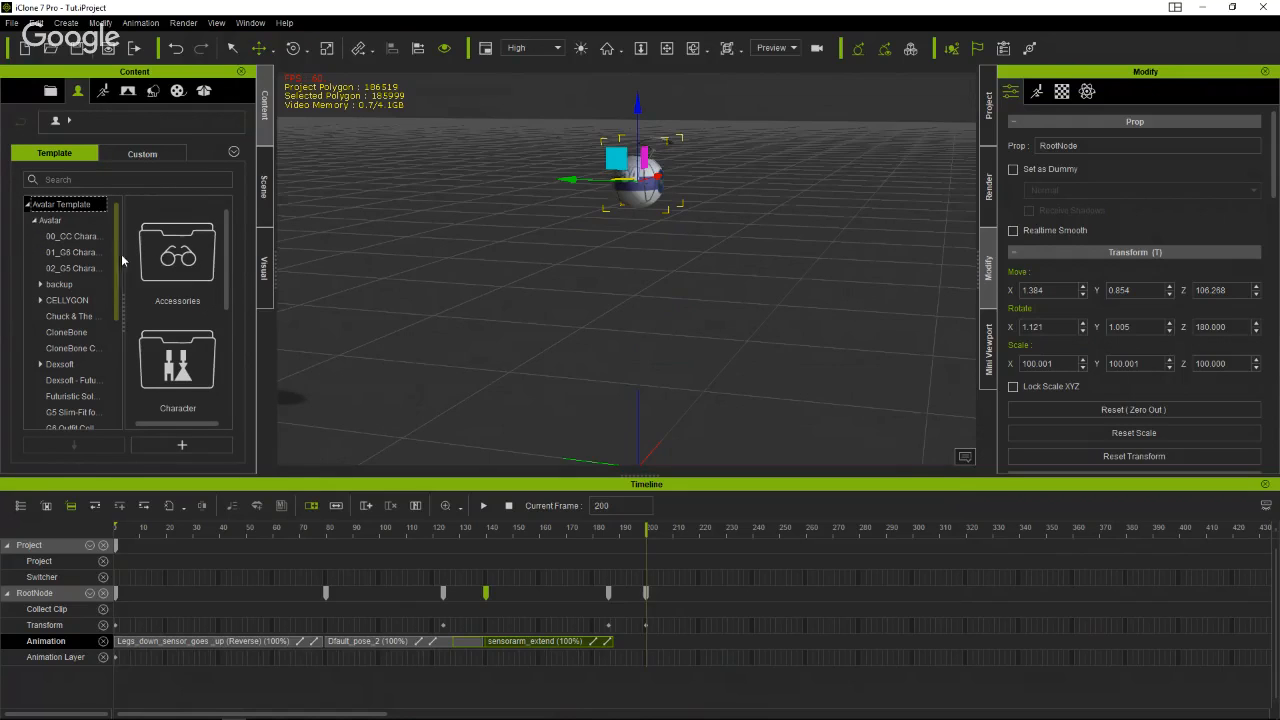
Delete the last two keyframes on the RootNode track, including the one at frame 200.
left_click_drag(124, 258, 161, 251)
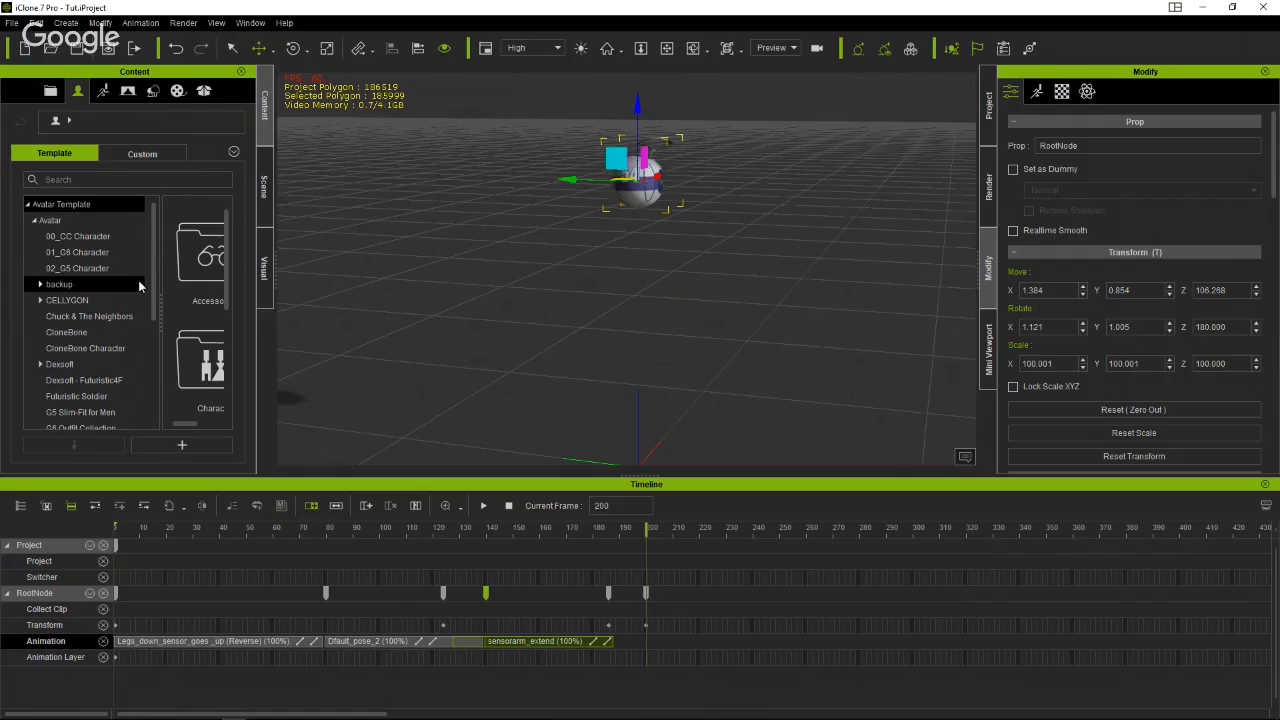
left_click(645, 595)
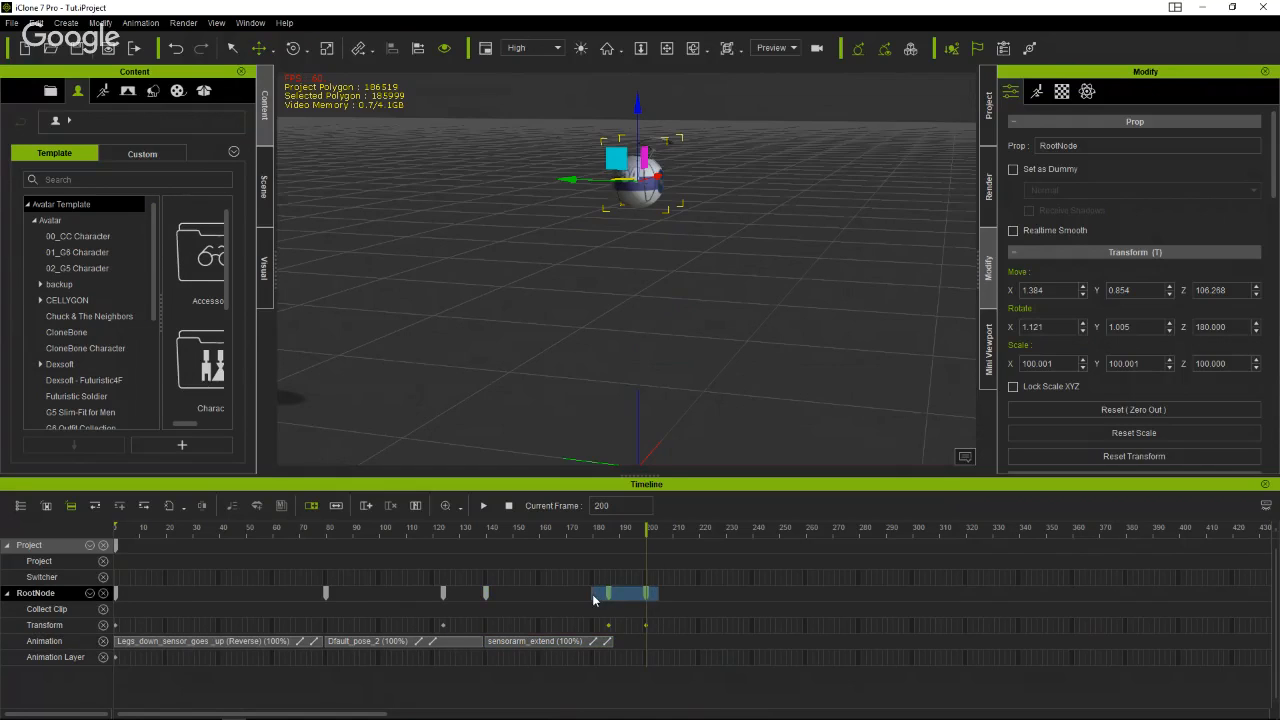
left_click_drag(592, 596, 592, 596)
right_click(647, 593)
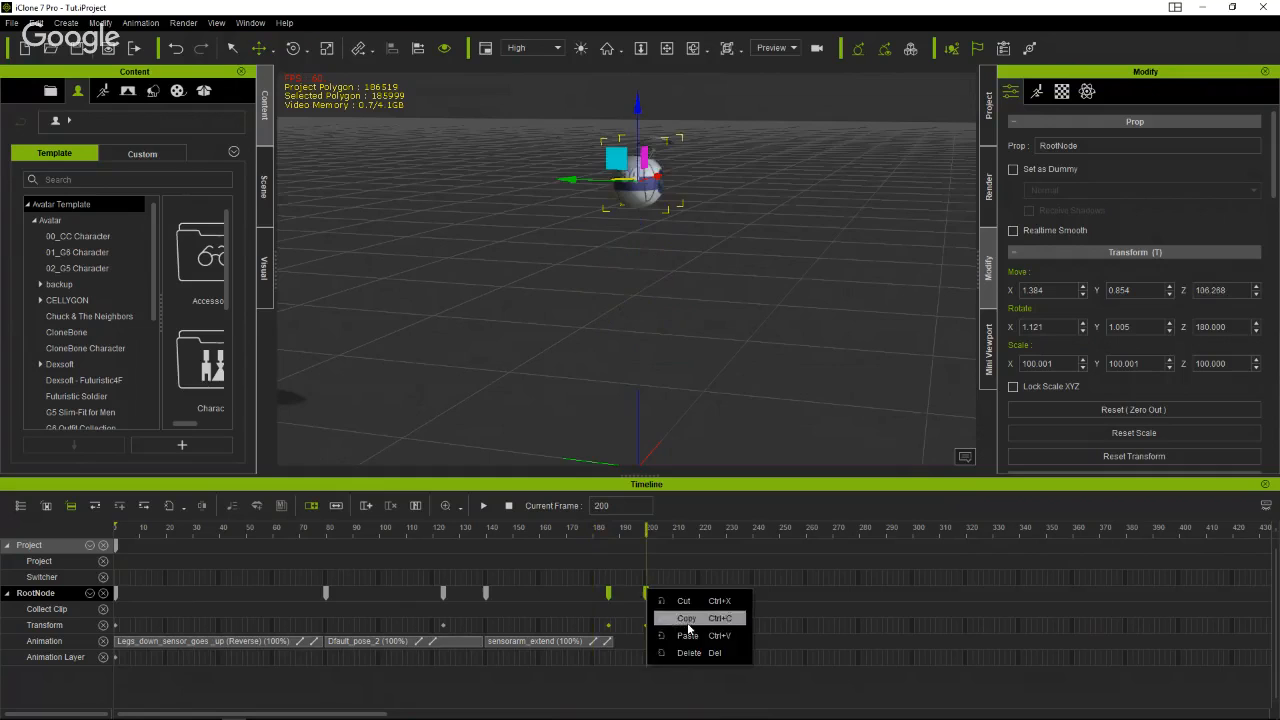
left_click(690, 653)
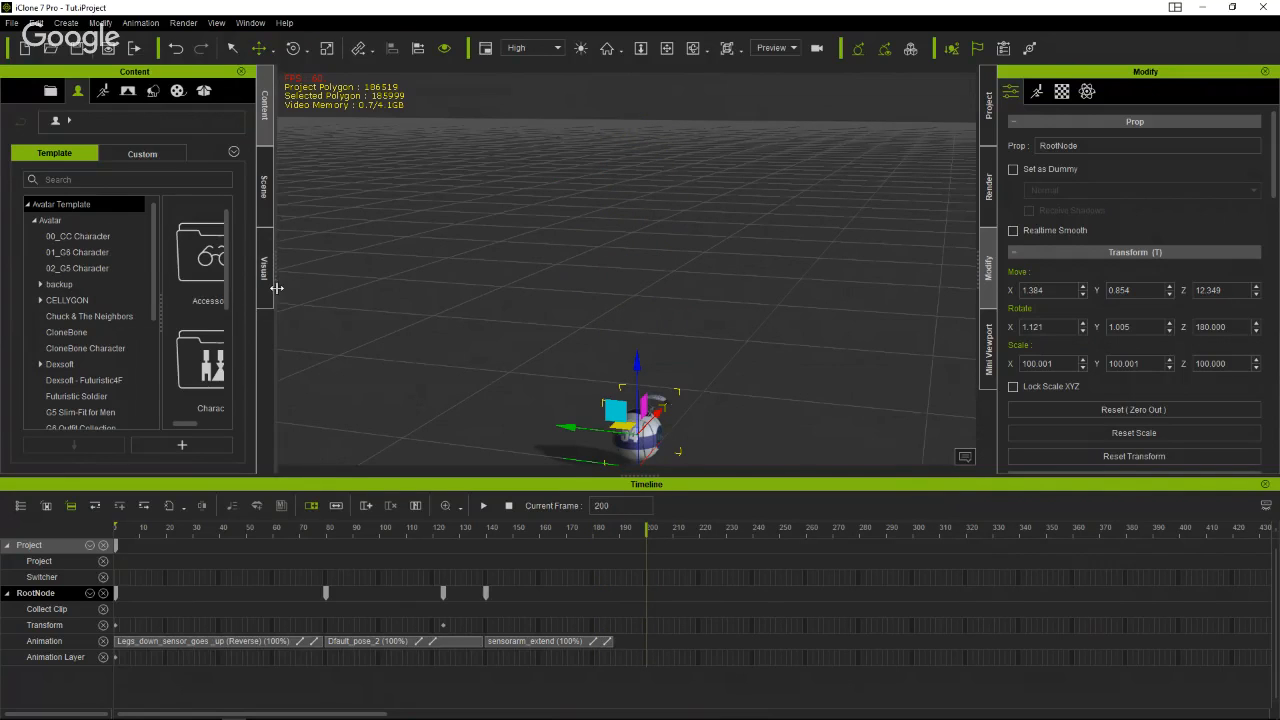
Widen the content library and load the 0.Zane avatar from the Avatar templates into the scene.
left_click_drag(276, 288, 386, 289)
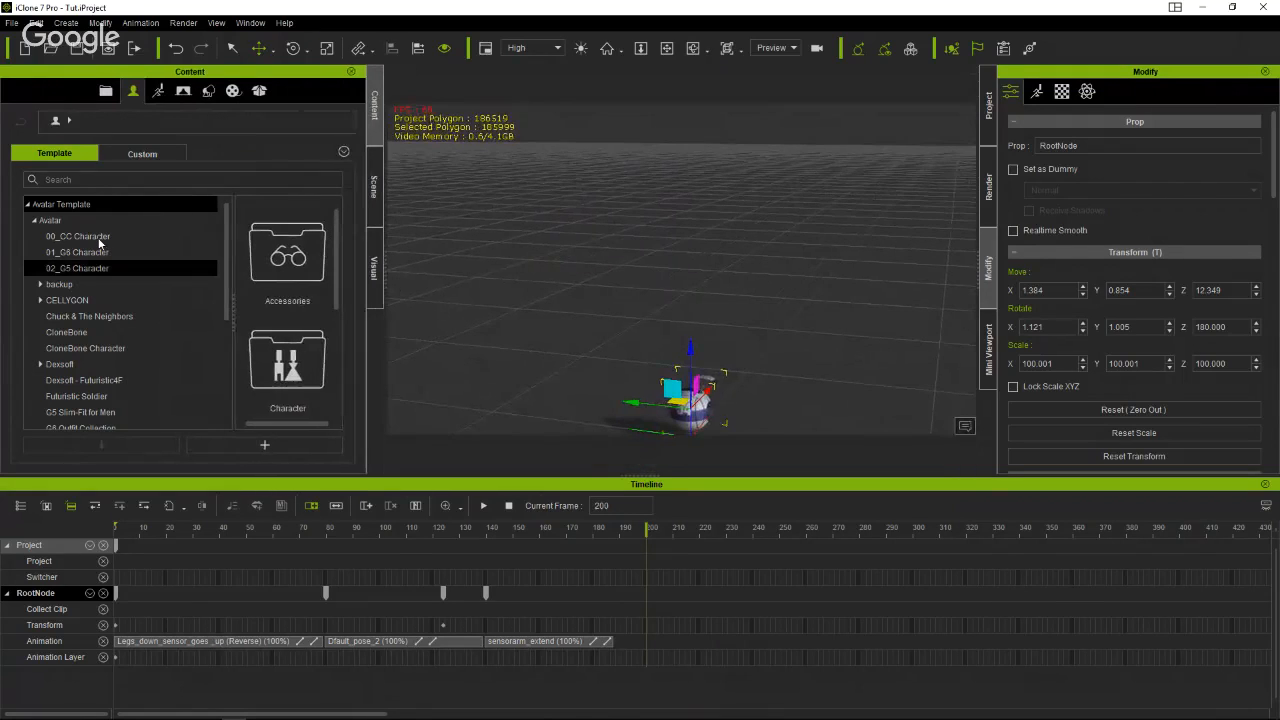
scroll(98, 237, "down", 1)
scroll(101, 250, "up", 1)
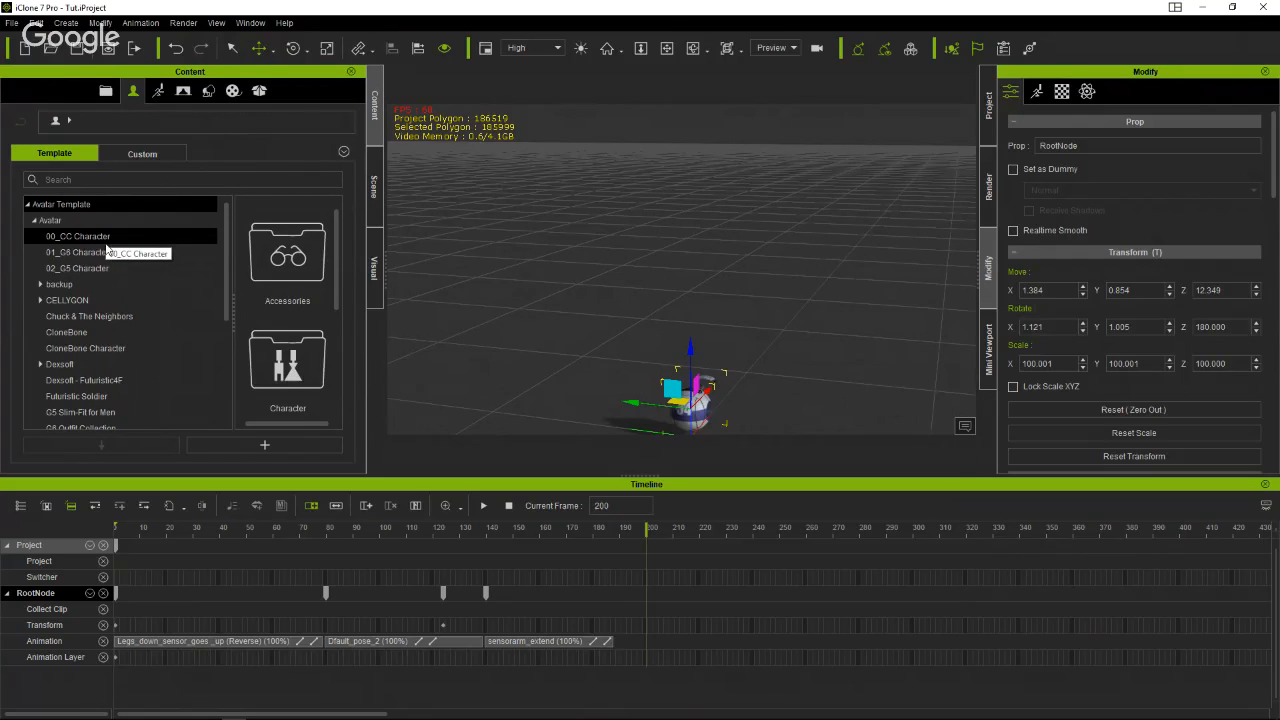
left_click(89, 222)
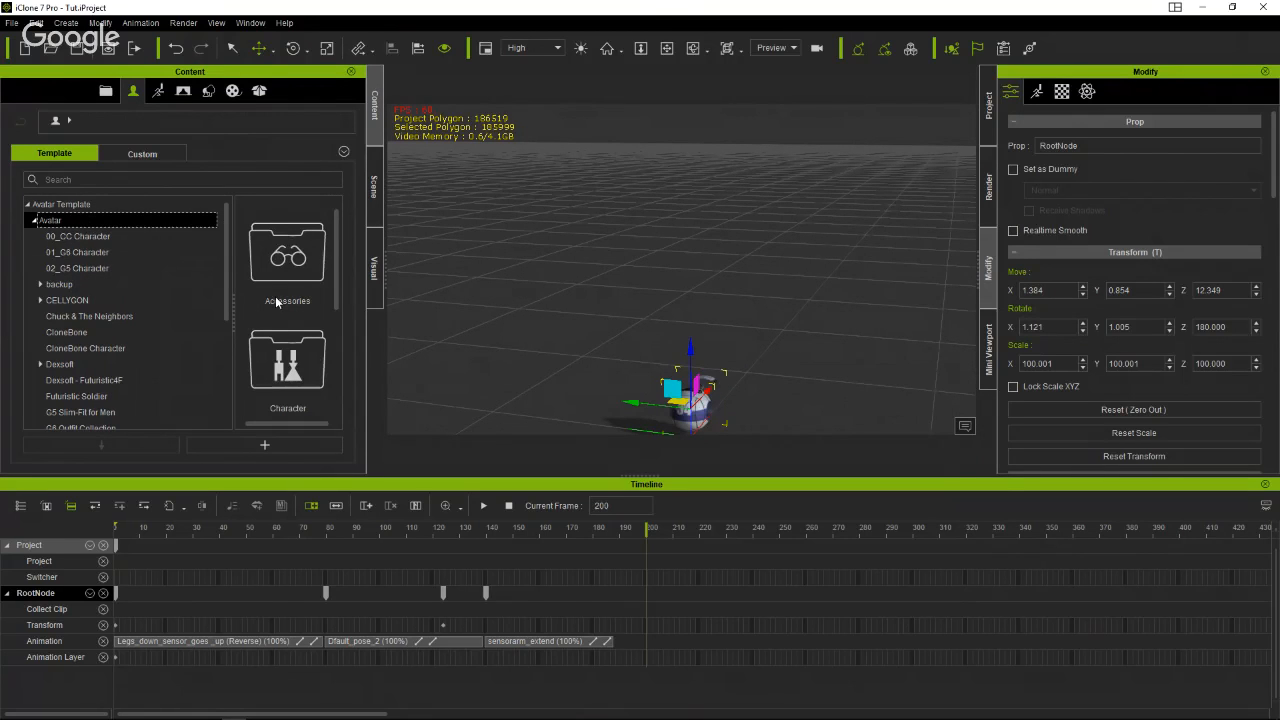
scroll(276, 302, "down", 7)
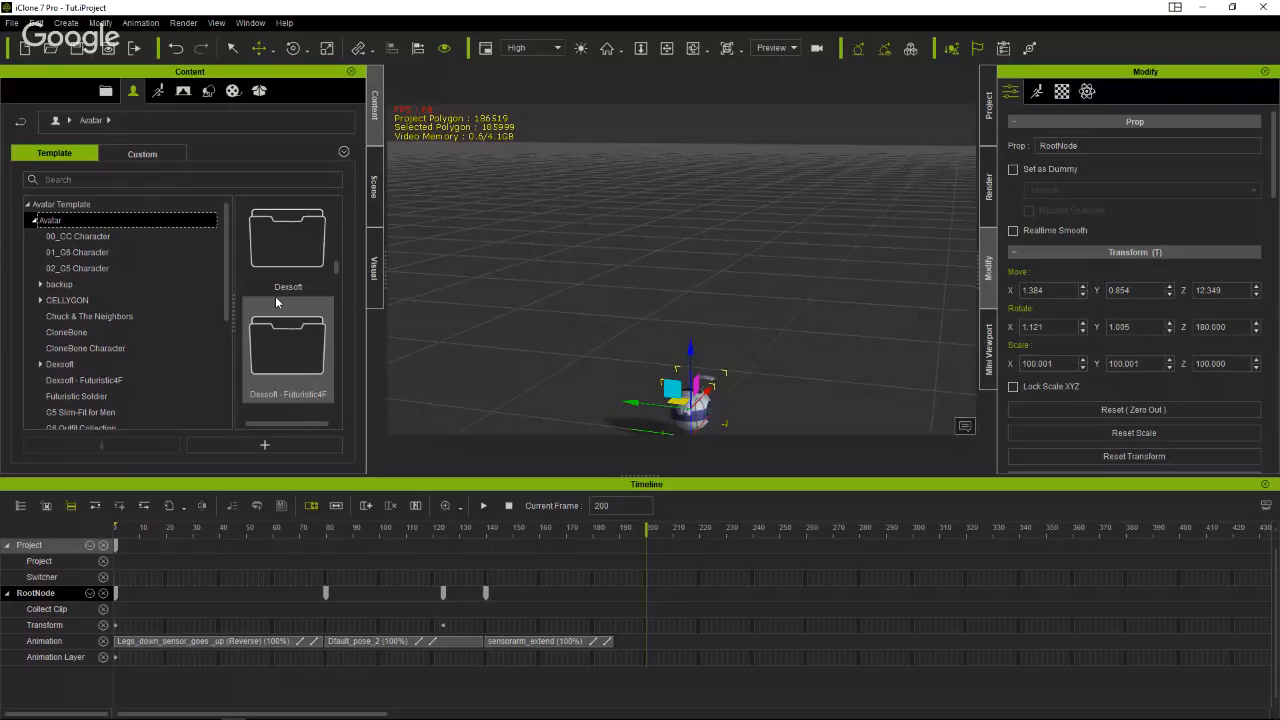
scroll(276, 300, "down", 3)
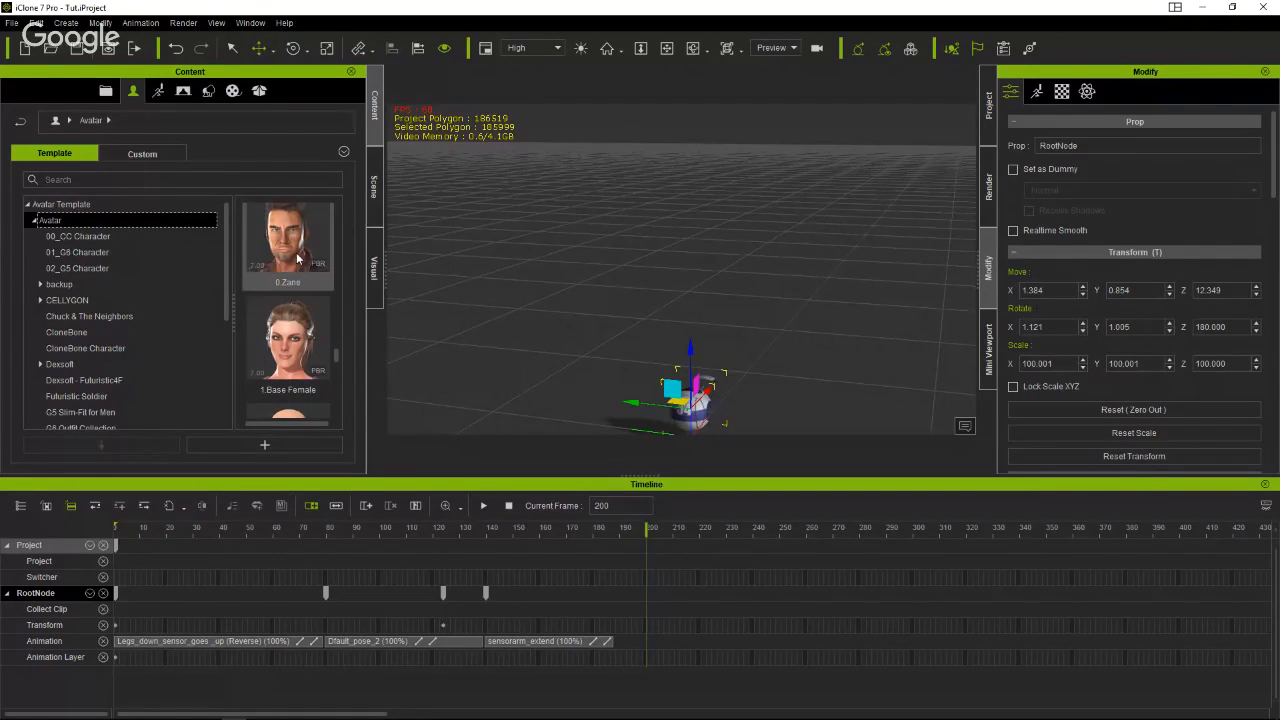
double_click(296, 262)
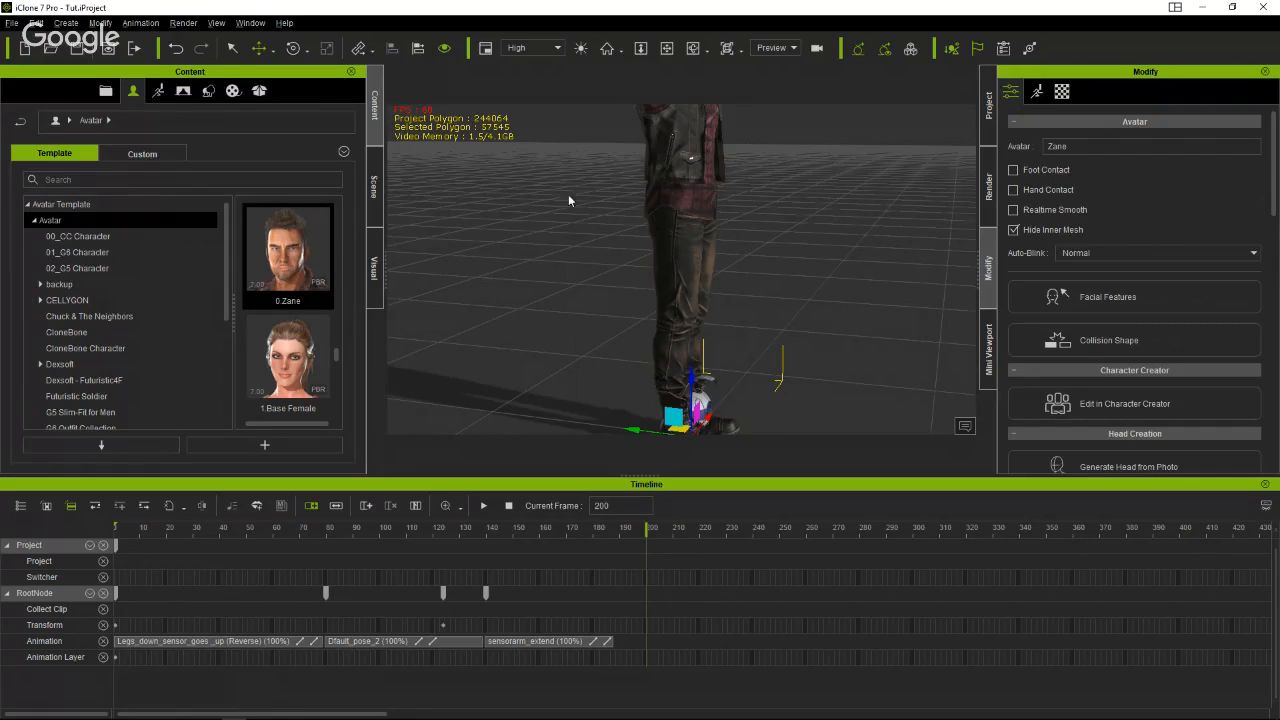
Move the Zane avatar sideways along the X axis so it stands beside the spherical robot.
right_click_drag(776, 298, 580, 308)
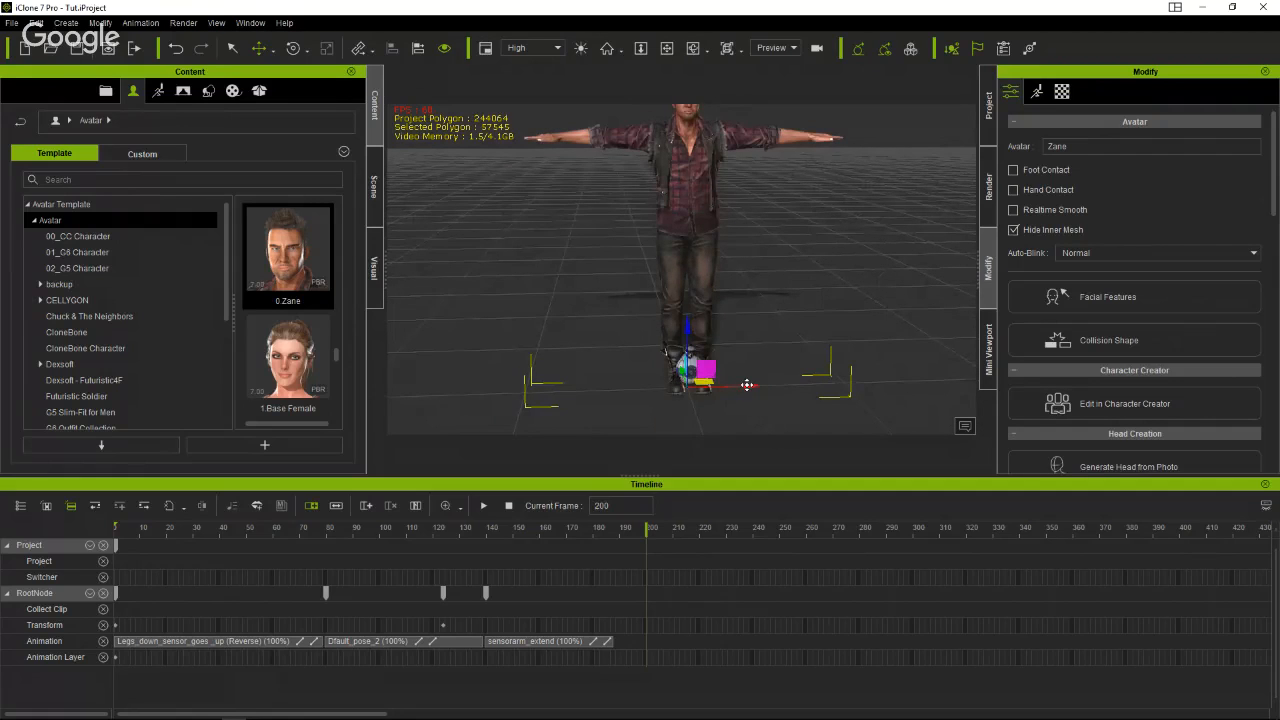
left_click_drag(755, 385, 827, 394)
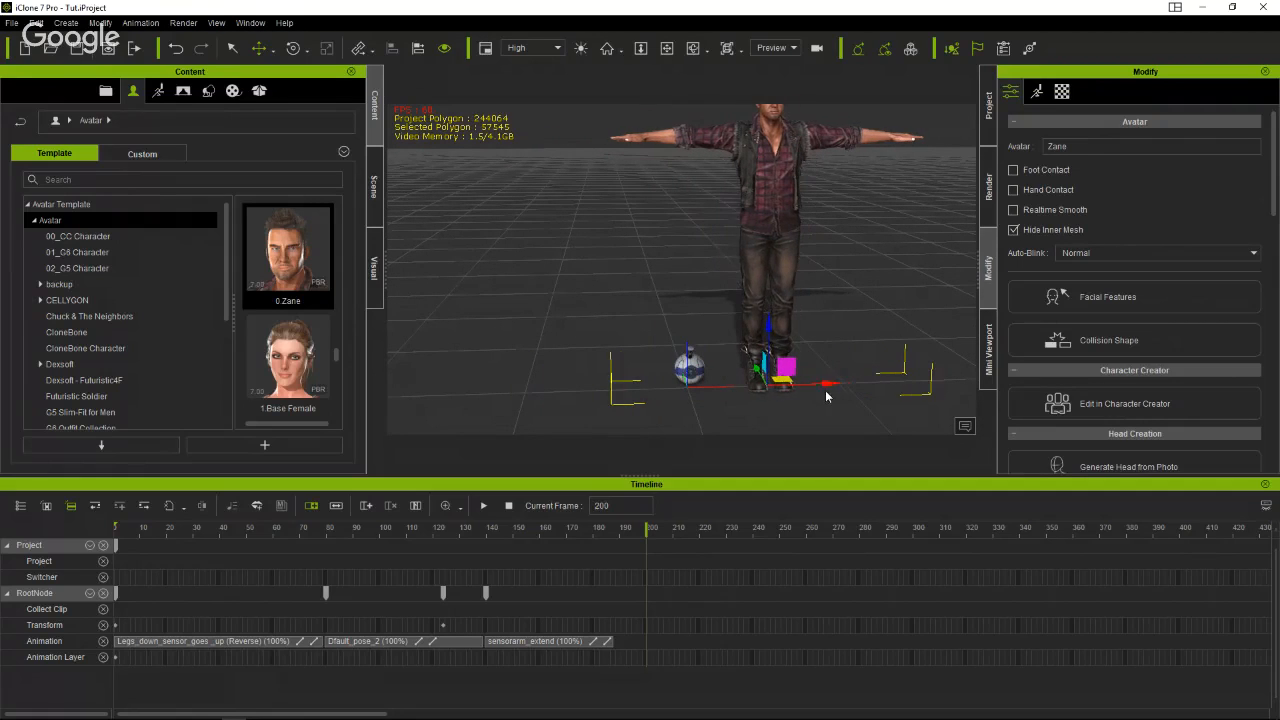
Scrub the timeline out to frame 257 and remove the Zane avatar's object animation.
left_click(698, 374)
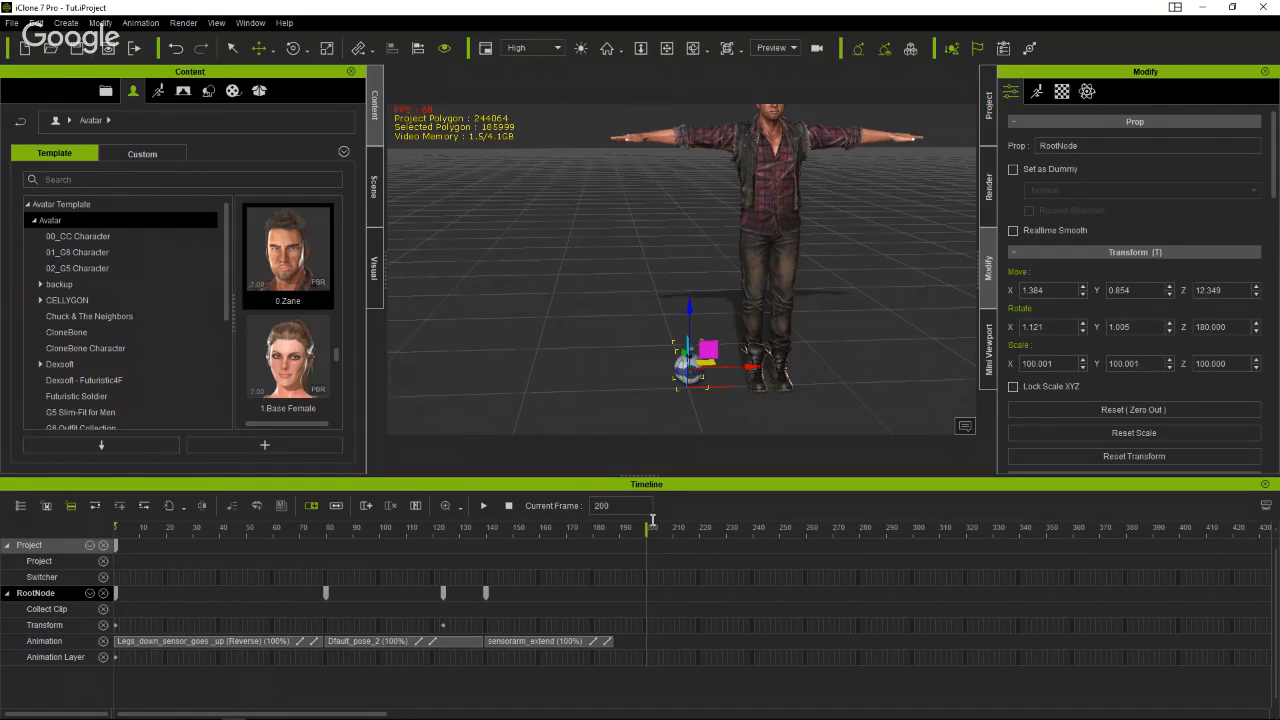
left_click_drag(649, 530, 597, 538)
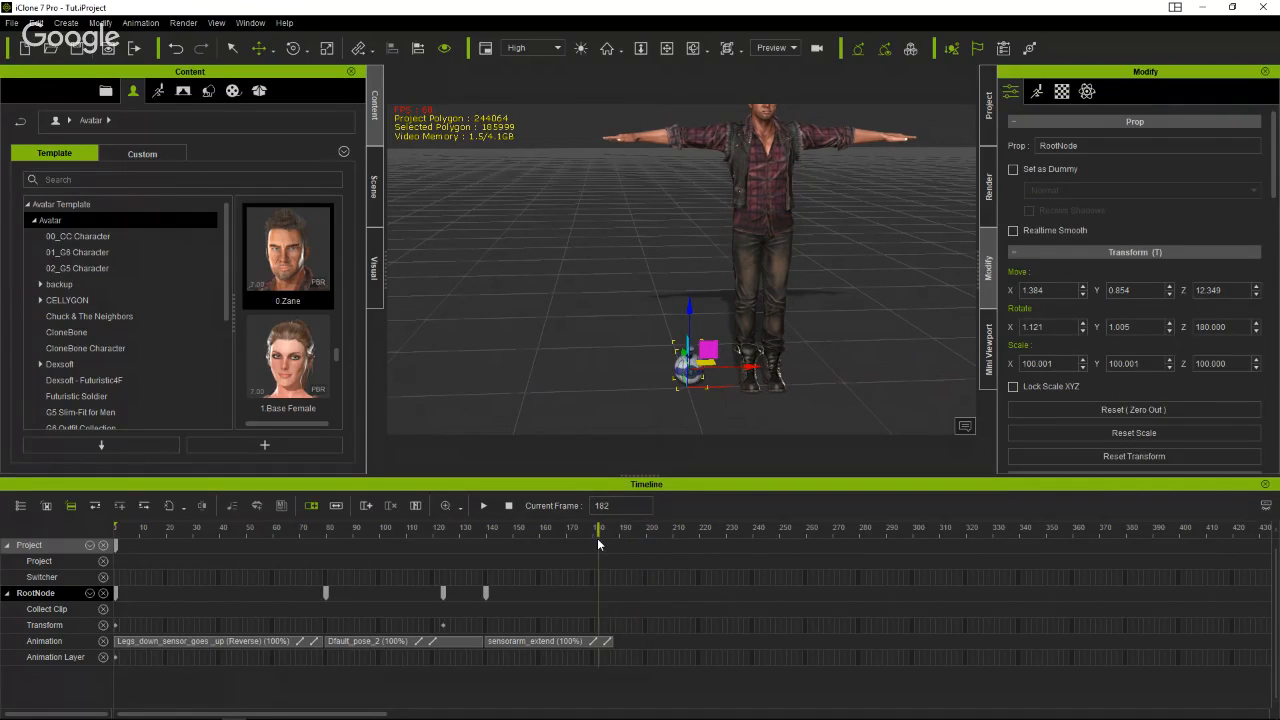
left_click(645, 538)
left_click_drag(718, 540, 798, 538)
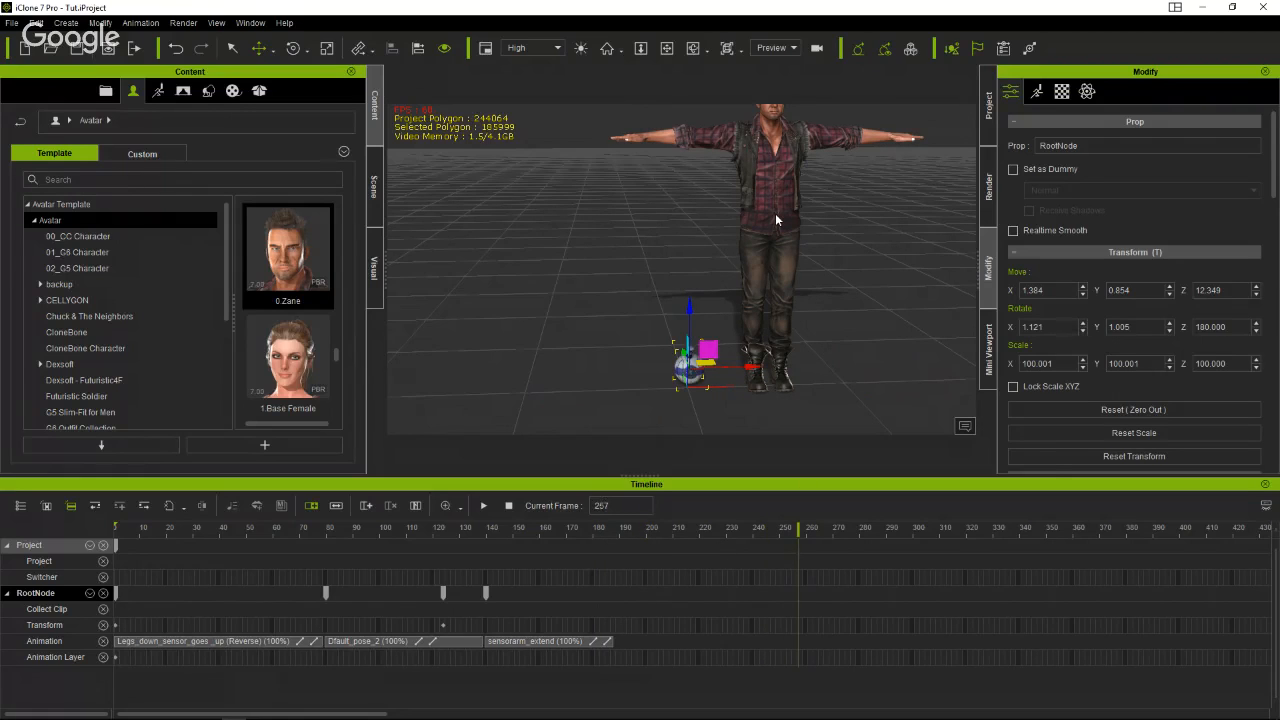
left_click(775, 213)
right_click(775, 213)
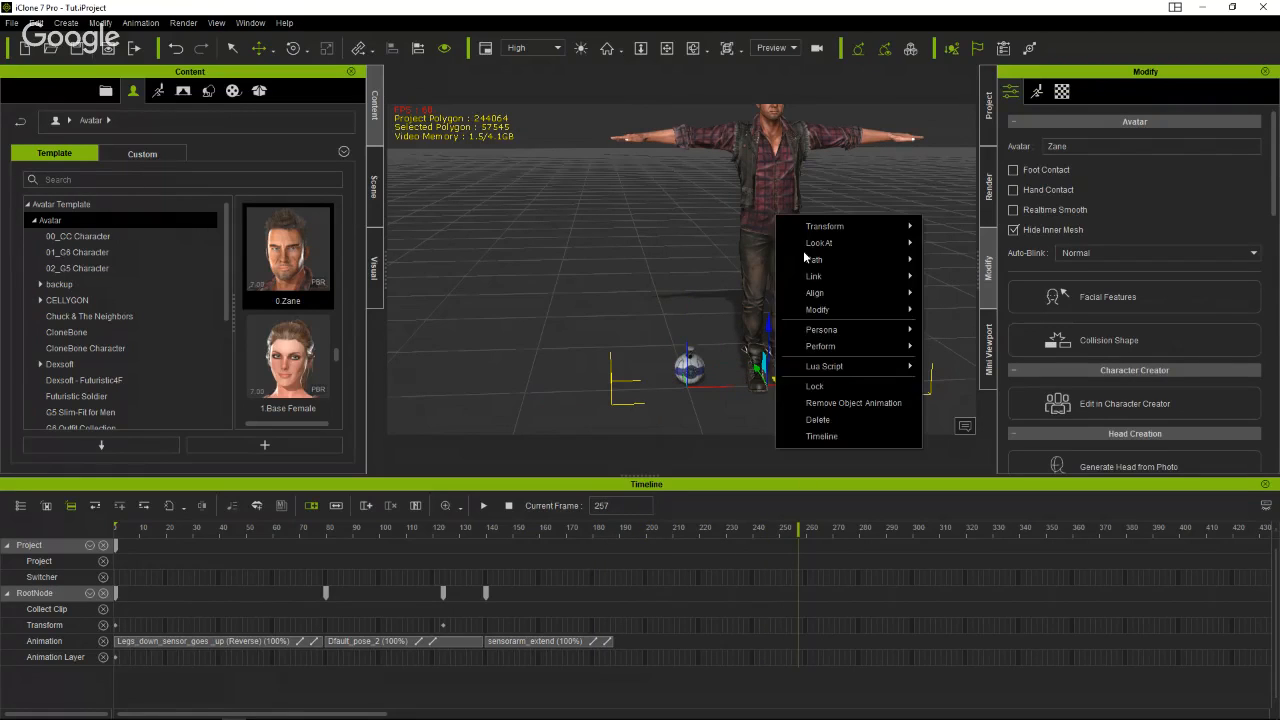
left_click(872, 403)
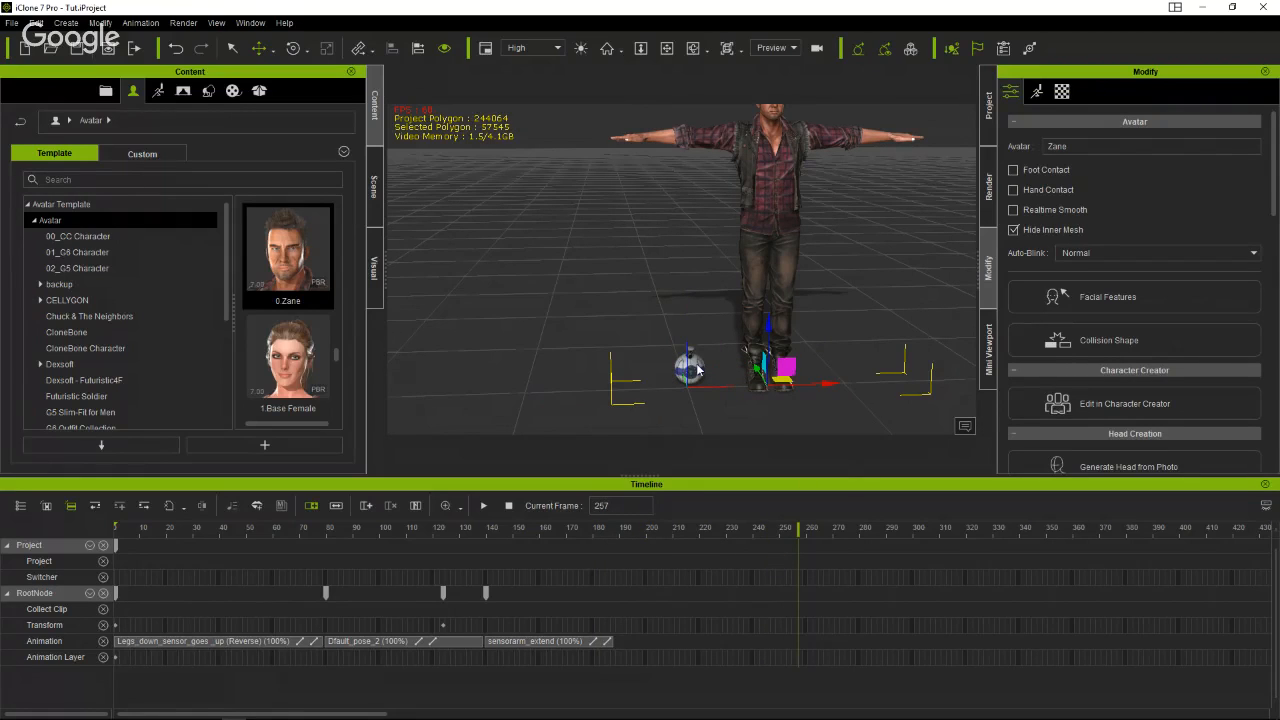
At frame 187, the end of the sensorarm_extend clip, raise the spherical robot to a Z position of about 177.
left_click(561, 642)
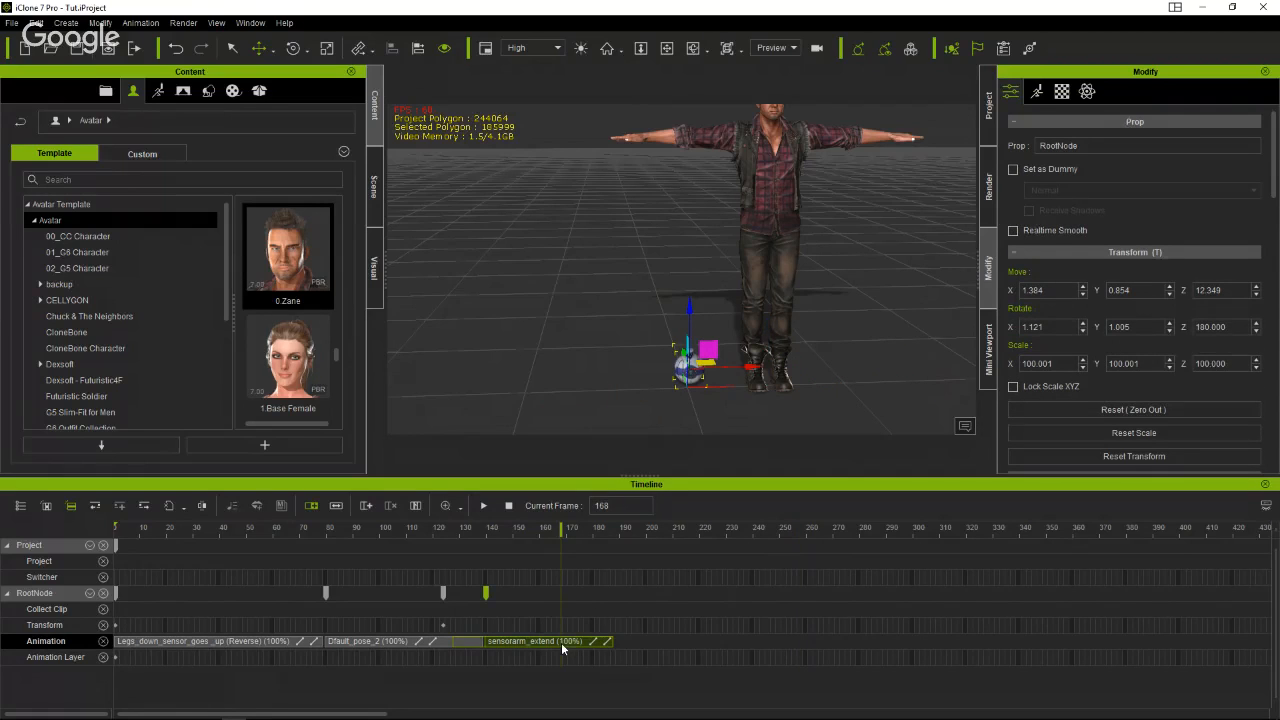
left_click(530, 528)
left_click_drag(528, 529, 611, 544)
left_click_drag(689, 303, 691, 25)
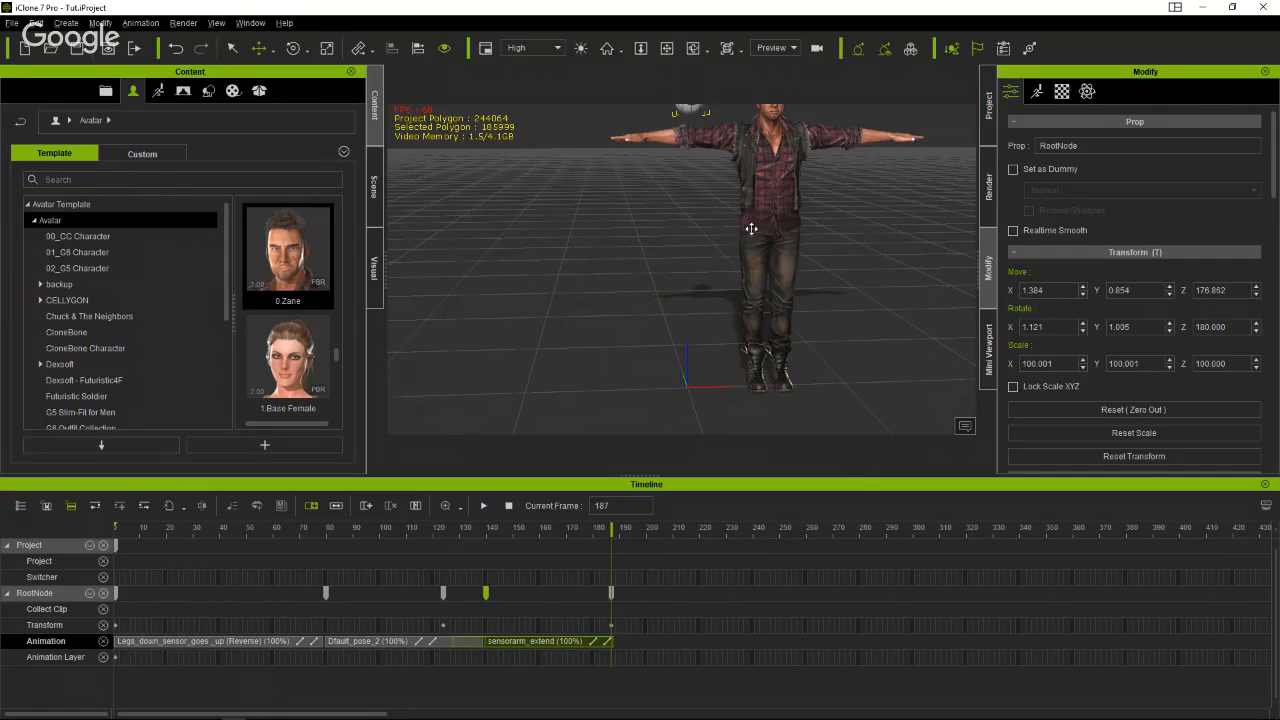
middle_click_drag(750, 229, 744, 308)
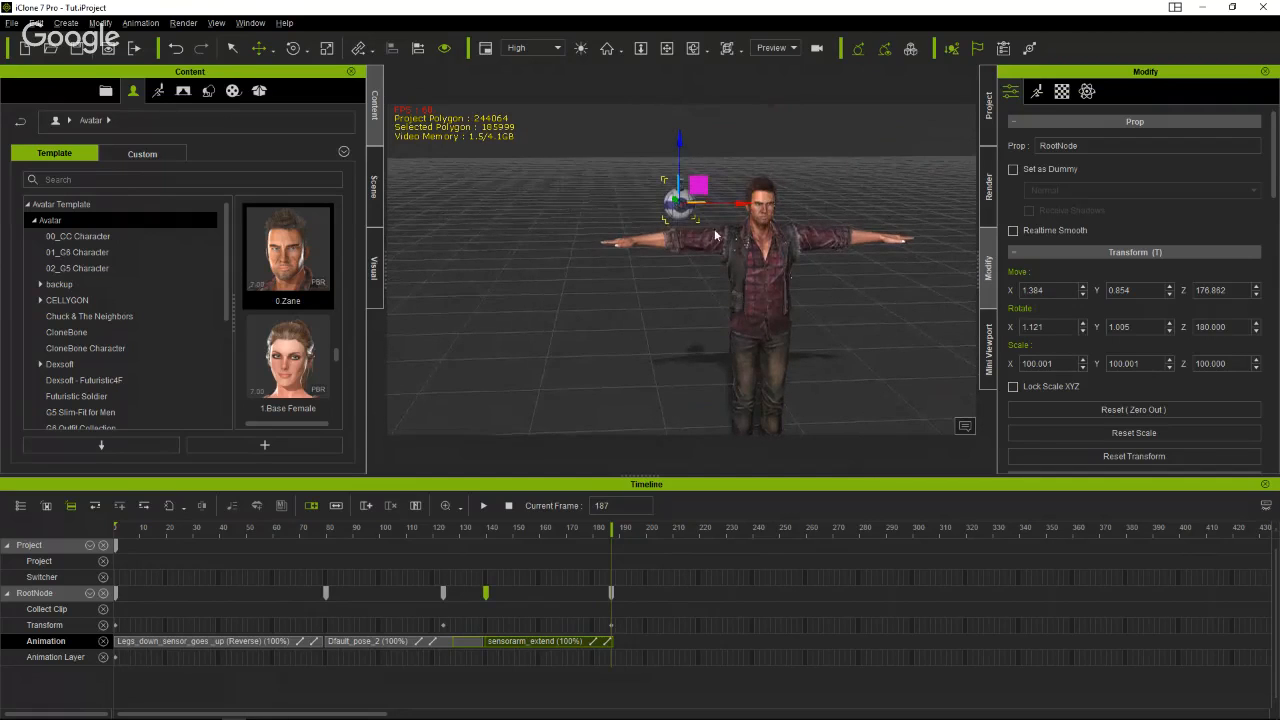
Scrub back to frame 78 to review the robot's vertical movement beside the avatar.
left_click(603, 530)
left_click_drag(601, 528, 322, 537)
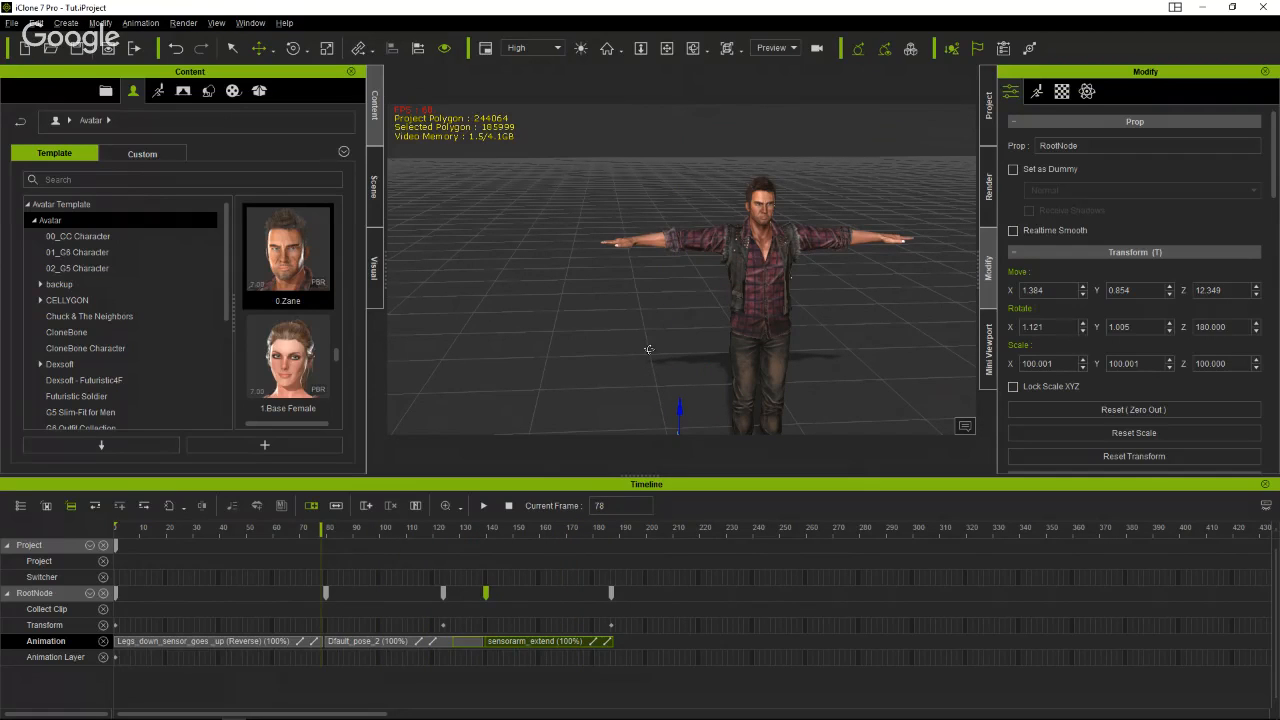
right_click_drag(652, 335, 763, 287)
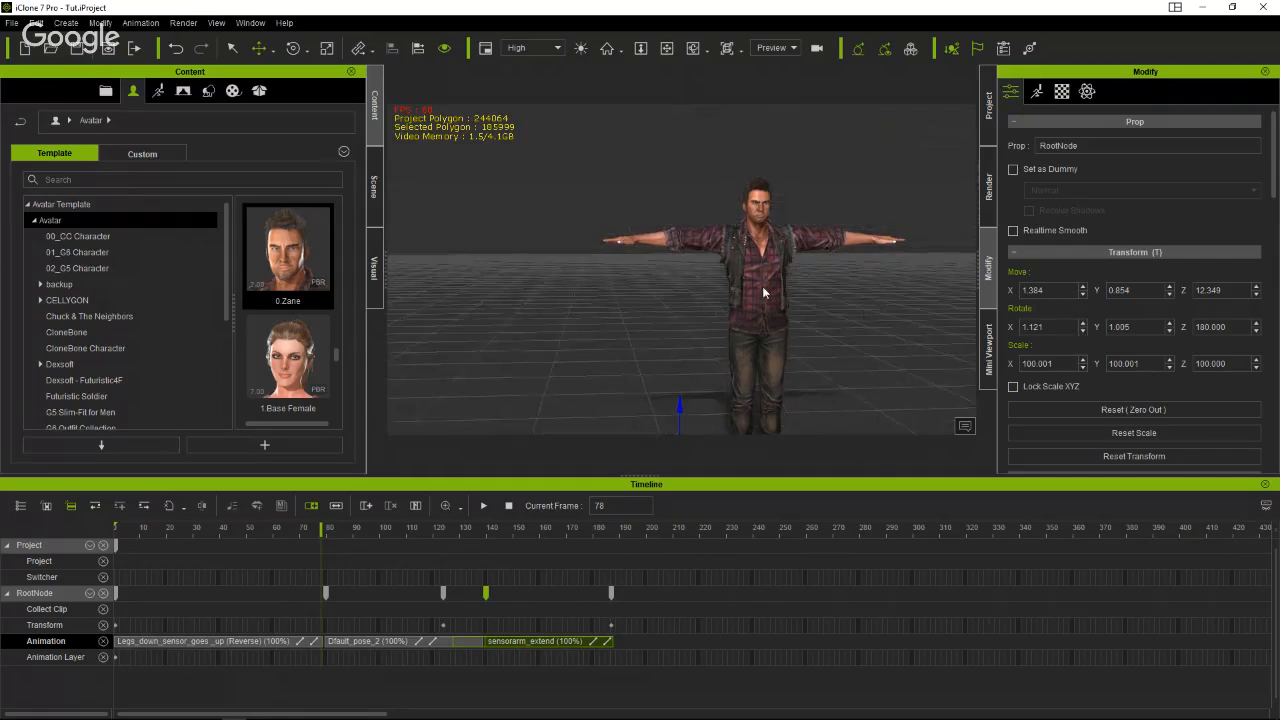
Apply the Male idle motion from the 01_iClone7 Motion library to the Zane avatar at frame 1.
left_click(760, 250)
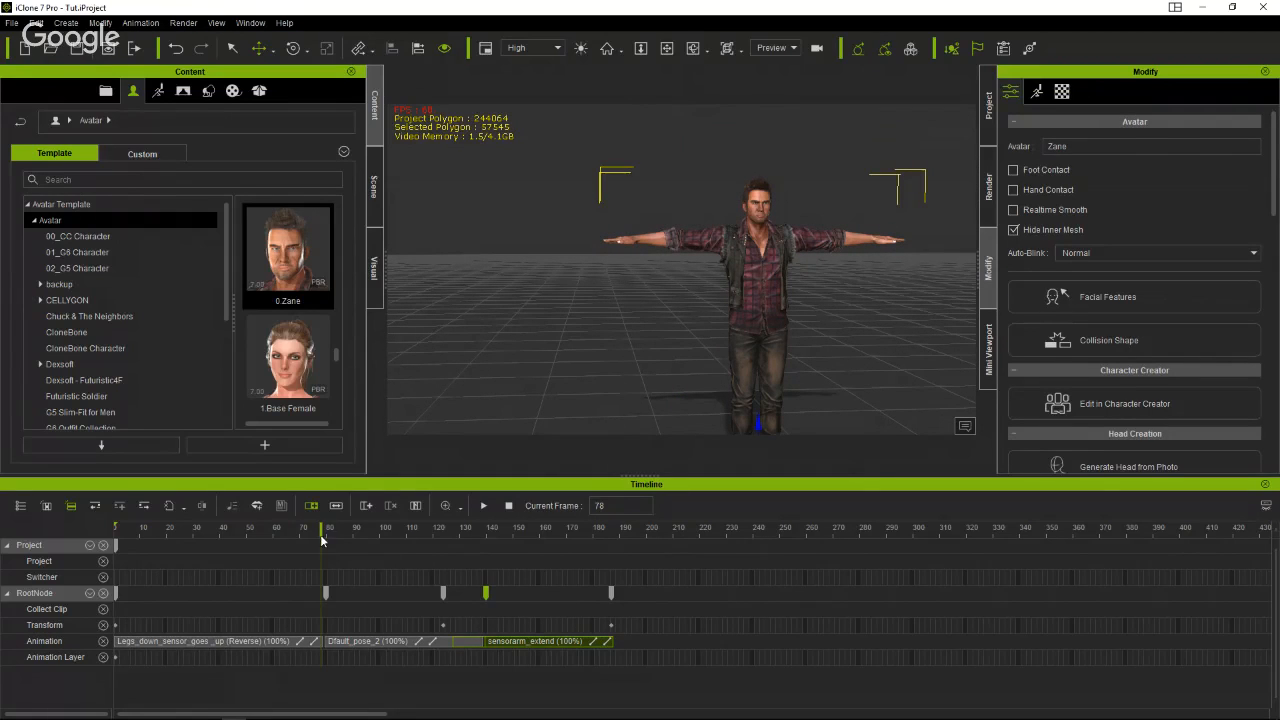
left_click_drag(321, 532, 71, 558)
left_click(159, 91)
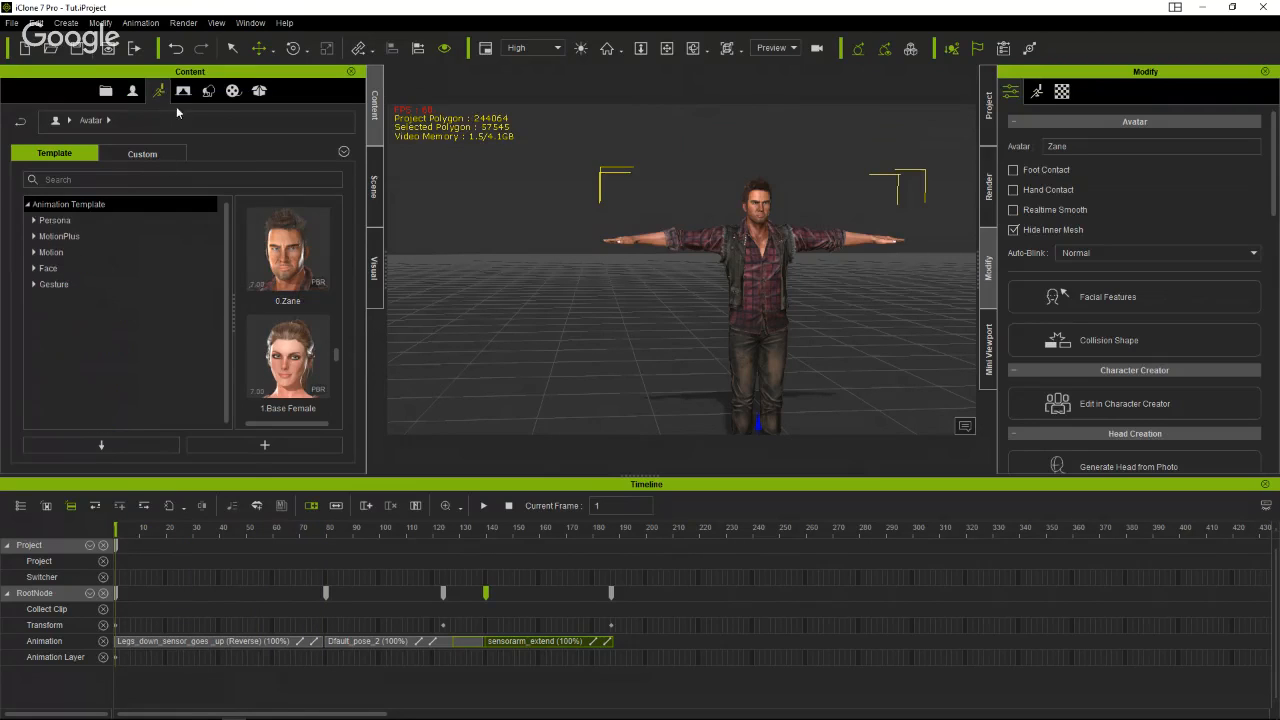
left_click(33, 252)
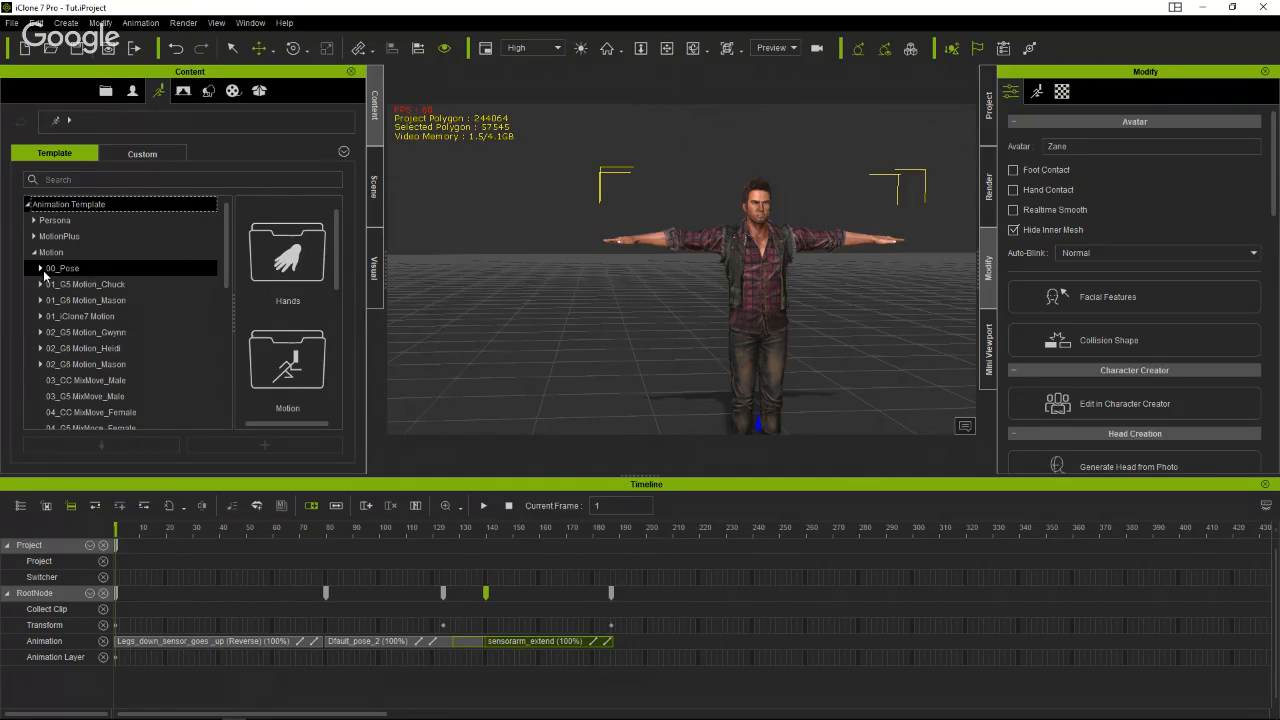
left_click(41, 269)
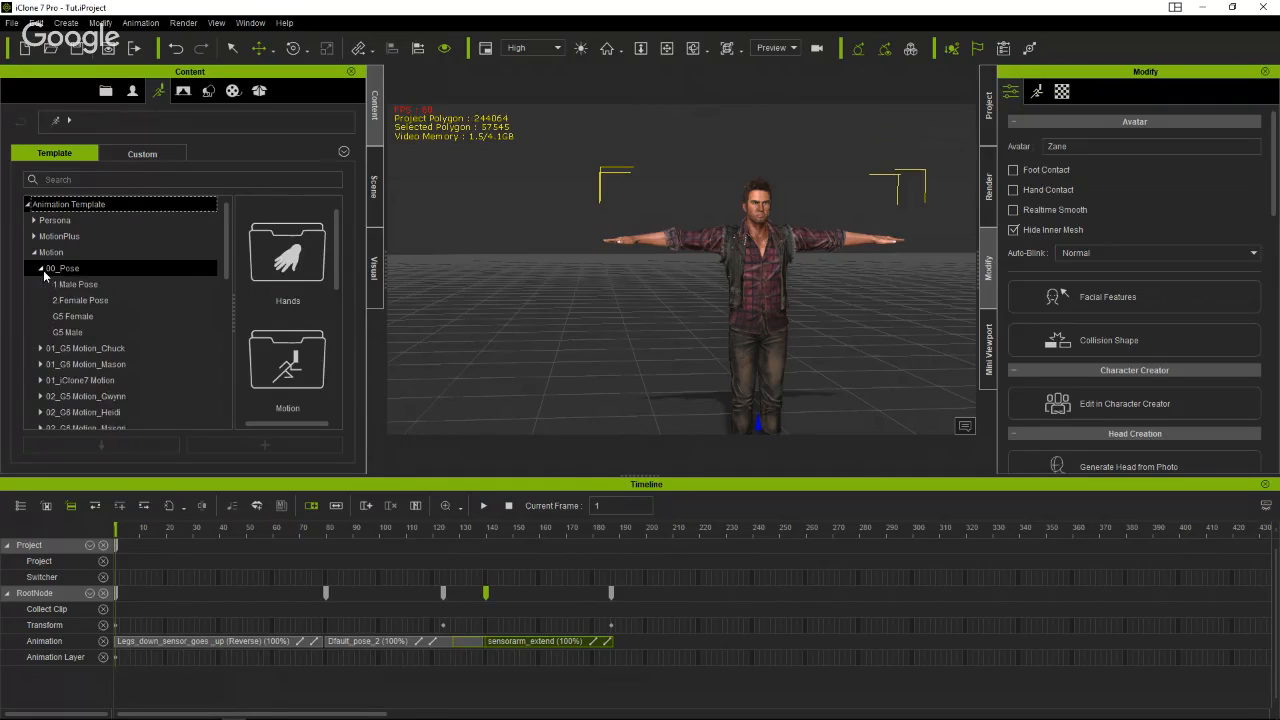
left_click(97, 285)
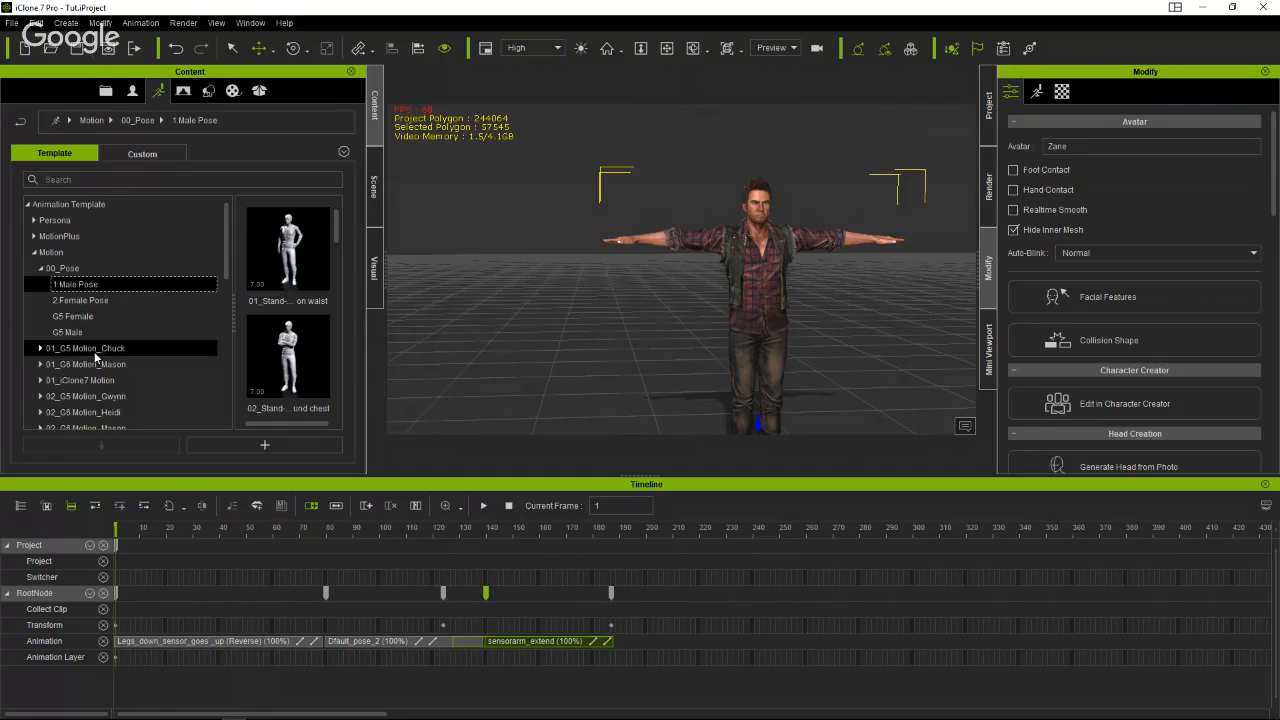
left_click(99, 382)
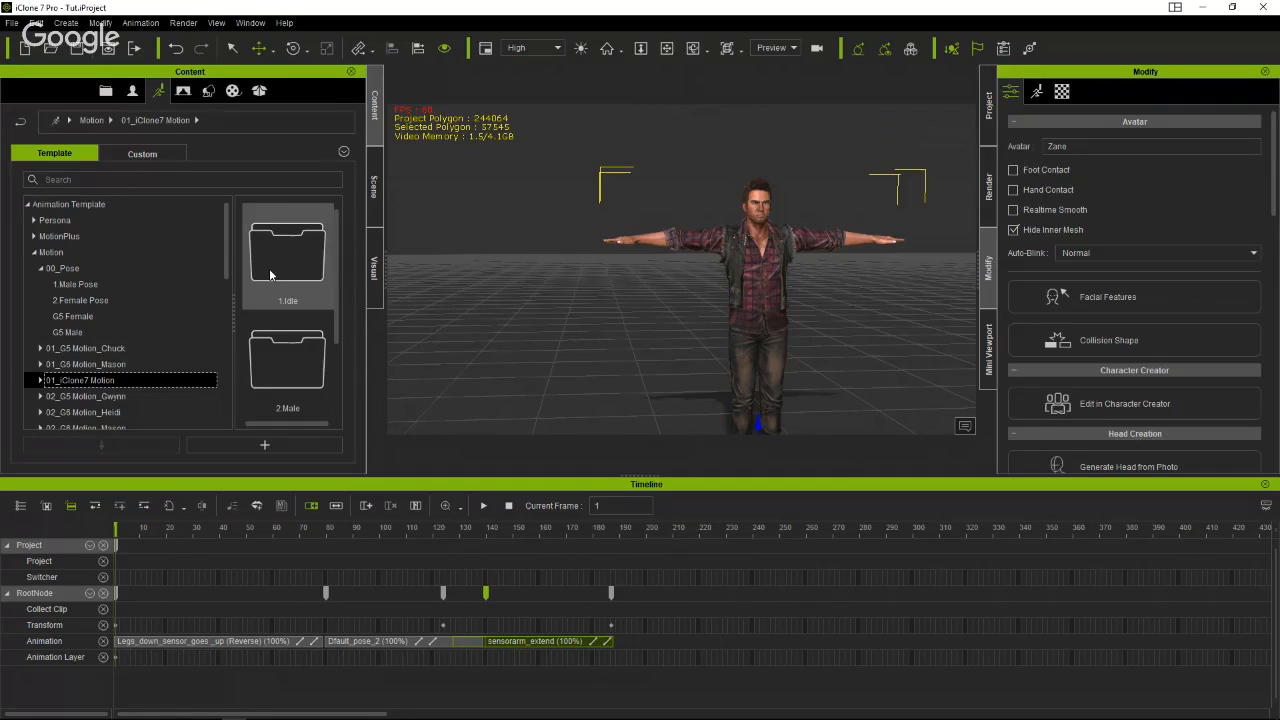
double_click(269, 268)
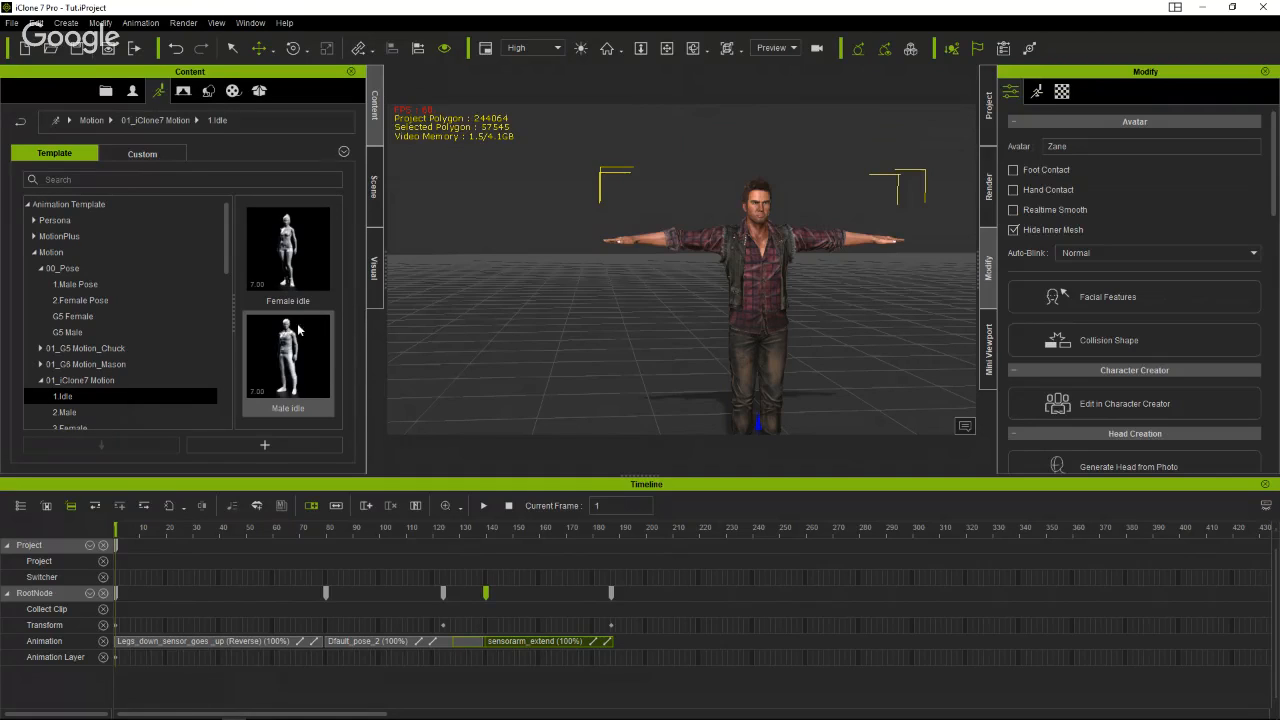
left_click(296, 372)
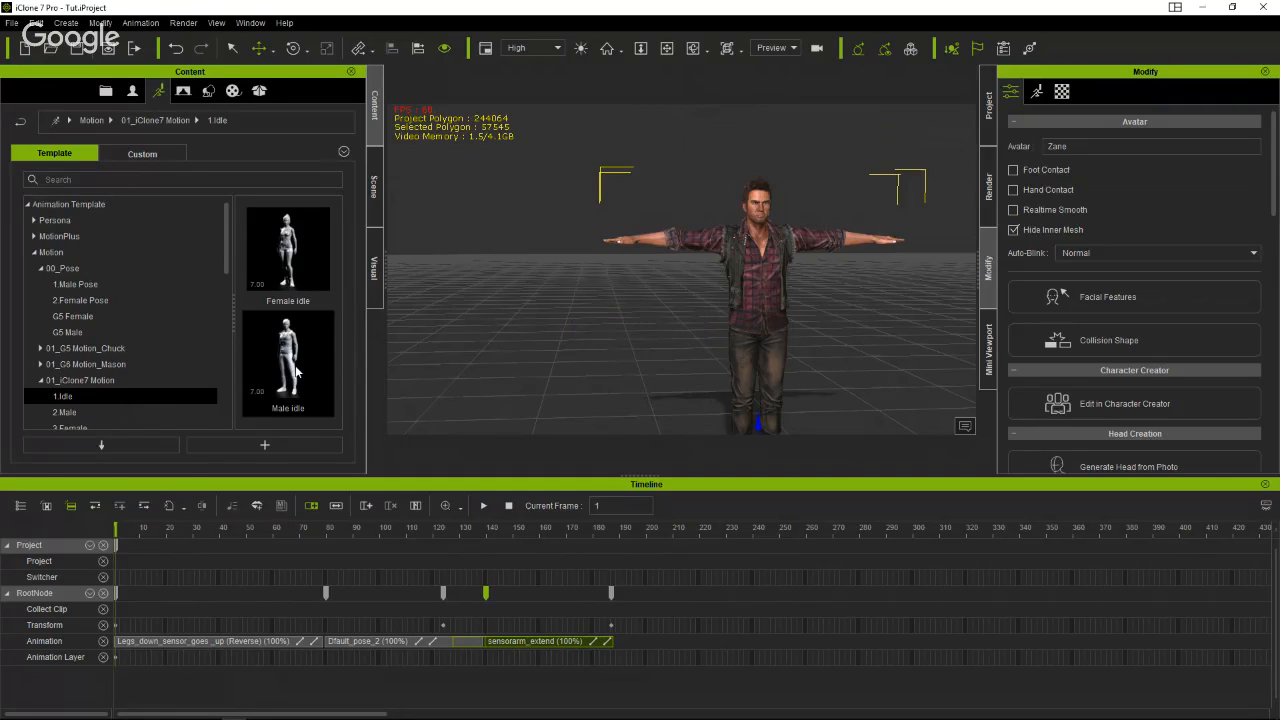
double_click(296, 372)
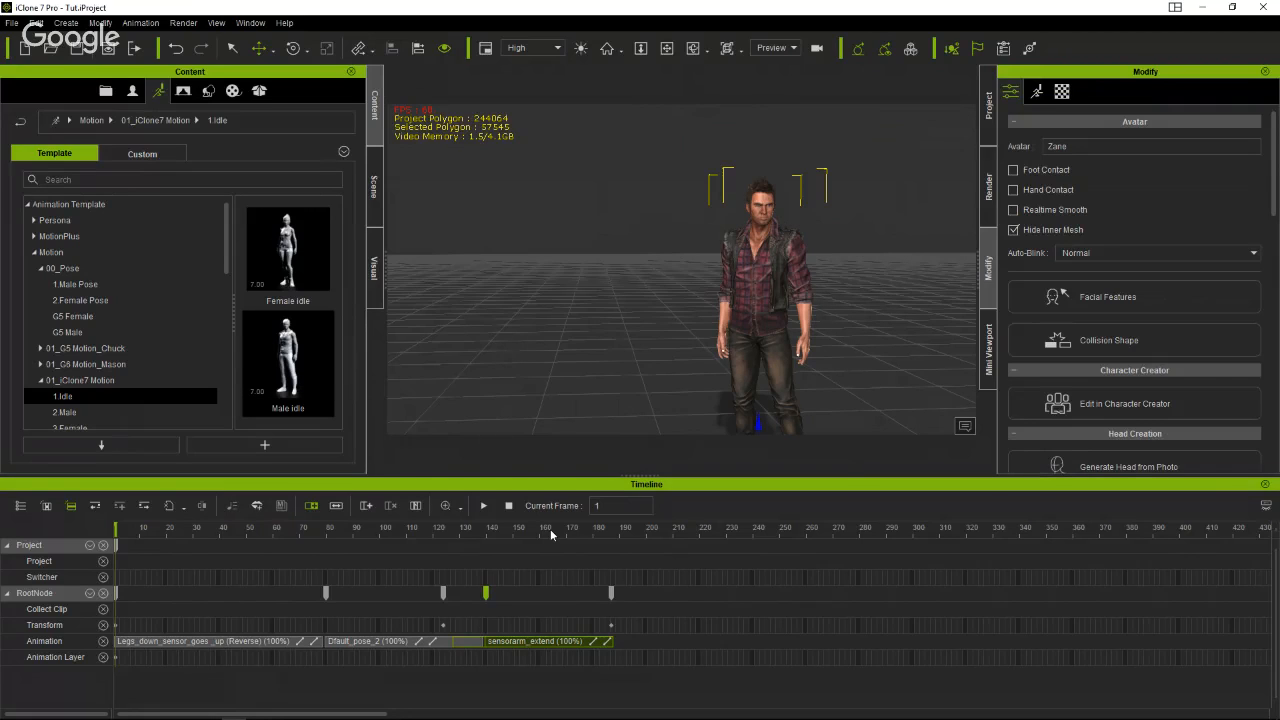
Check the robot's height against the idling avatar at frame 162, then return to frame 1.
mouse_move(550, 533)
left_mouse_down()
mouse_move(595, 537)
mouse_move(545, 542)
left_mouse_up()
middle_click_drag(672, 424, 642, 308)
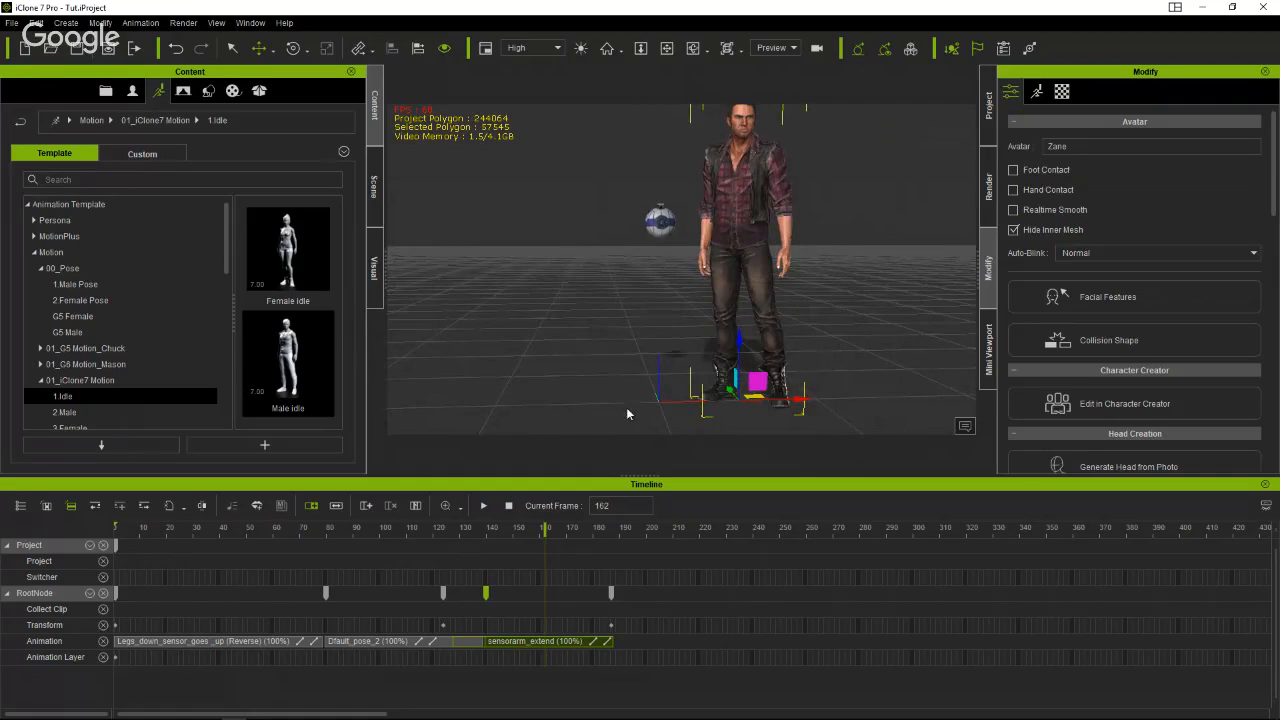
scroll(725, 301, "up", 1)
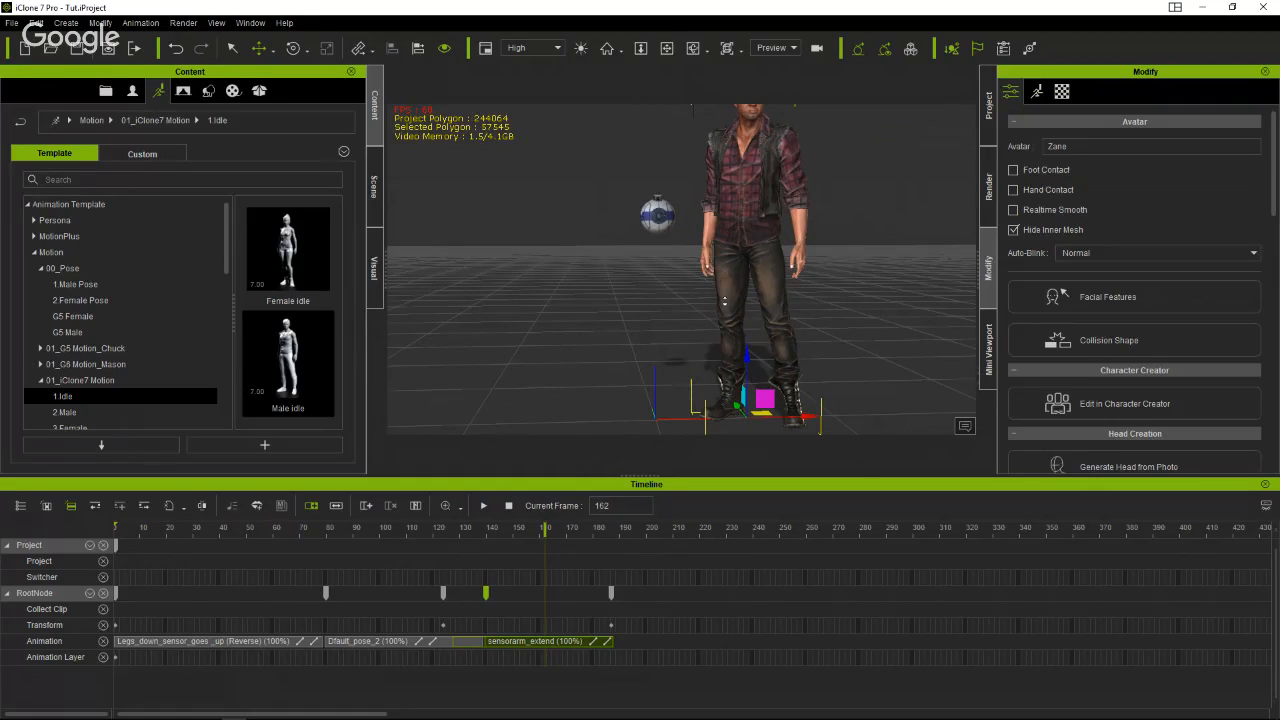
scroll(724, 300, "up", 2)
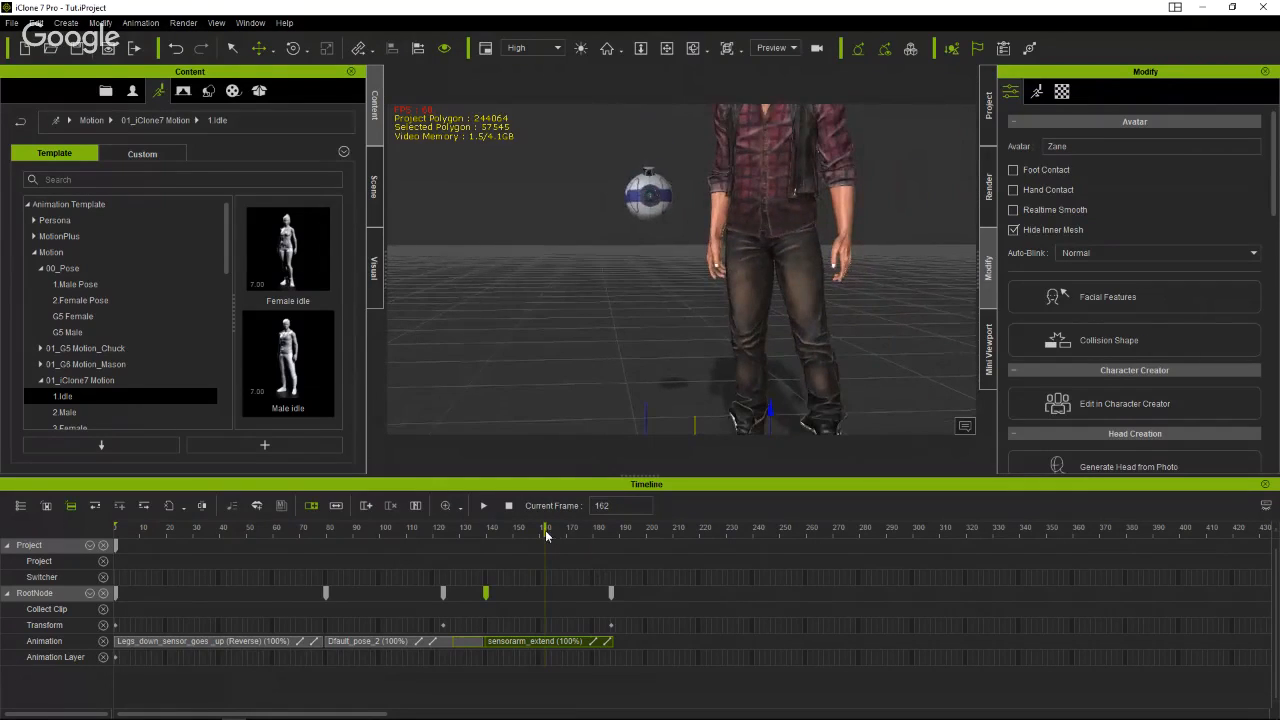
left_click_drag(543, 532, 83, 555)
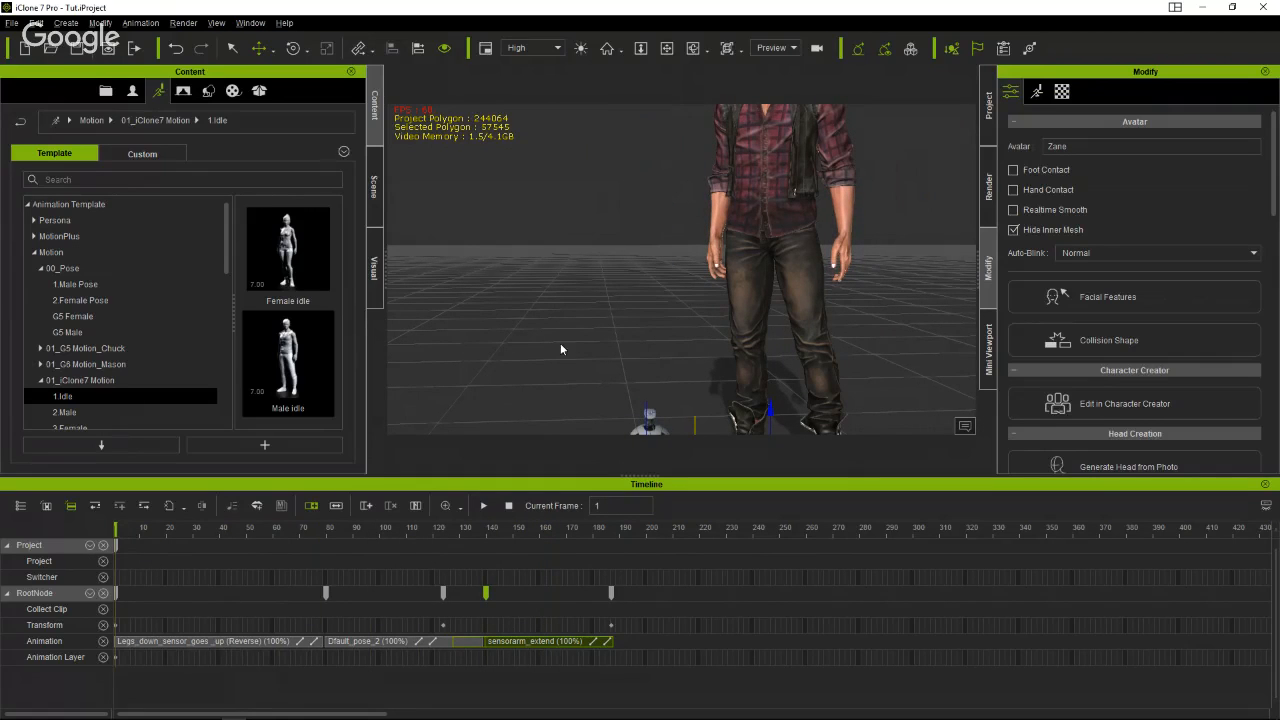
Zoom in on the spherical robot beside the avatar's boot and create a new camera from this view.
middle_click_drag(569, 300, 692, 318)
scroll(712, 282, "up", 5)
left_click(792, 49)
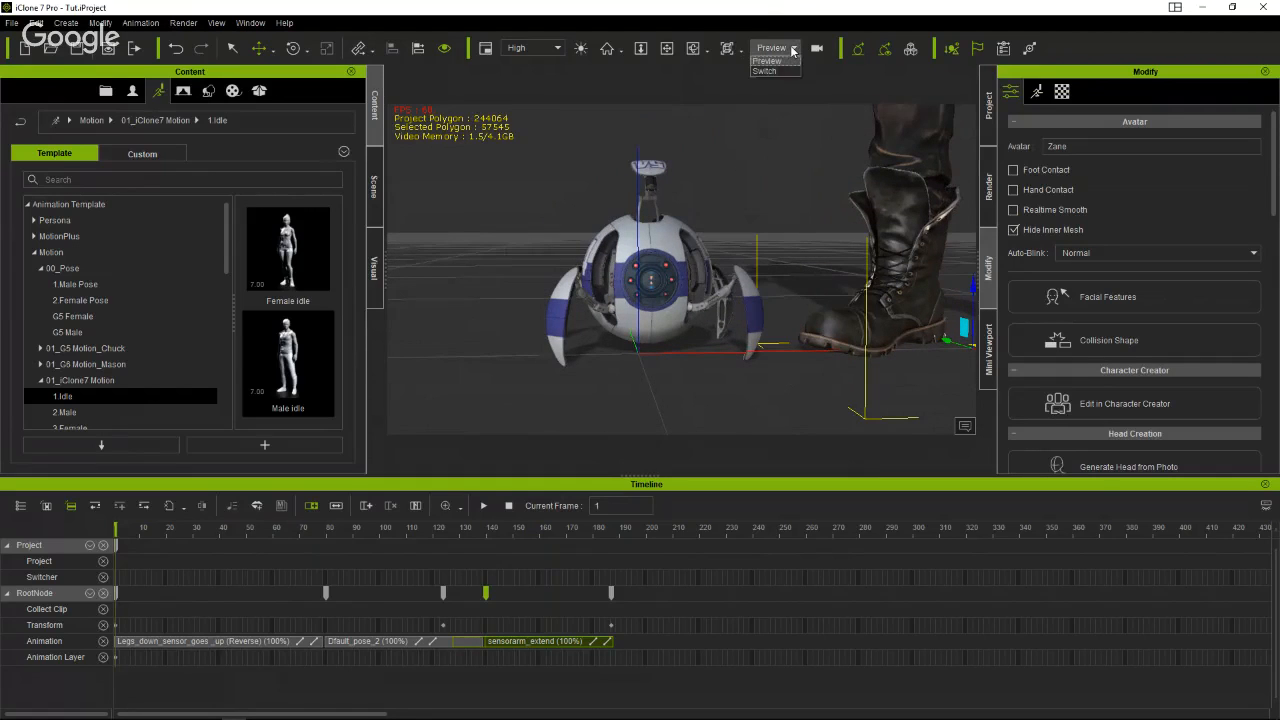
left_click(57, 23)
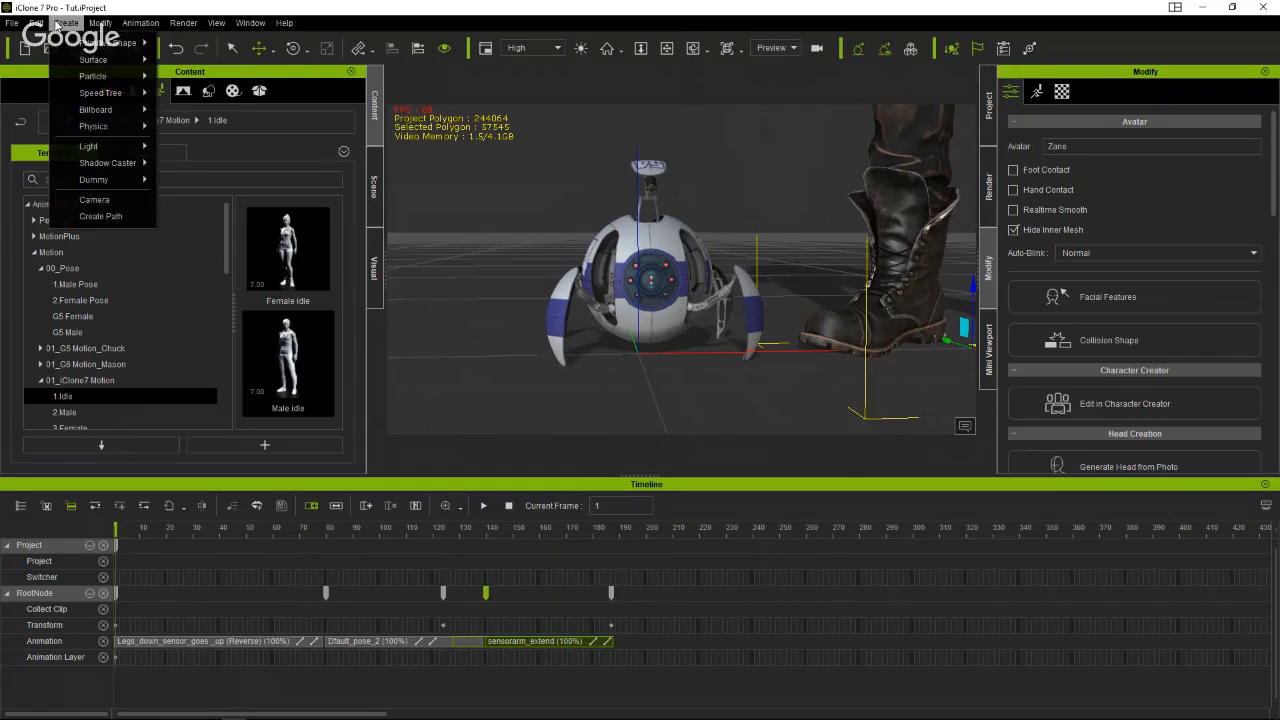
left_click(94, 199)
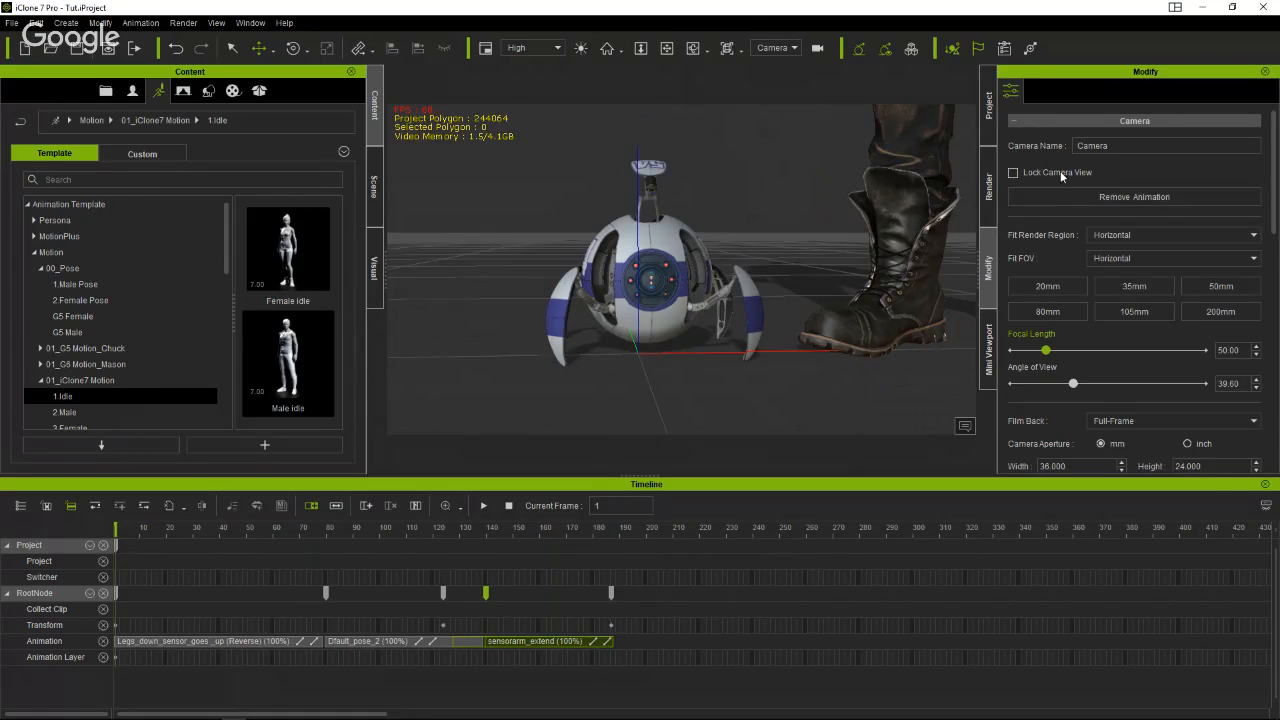
Link the new camera to the spherical robot, using its RootNode sub-node as parent with alignment None.
scroll(1051, 178, "down", 3)
scroll(1066, 239, "down", 10)
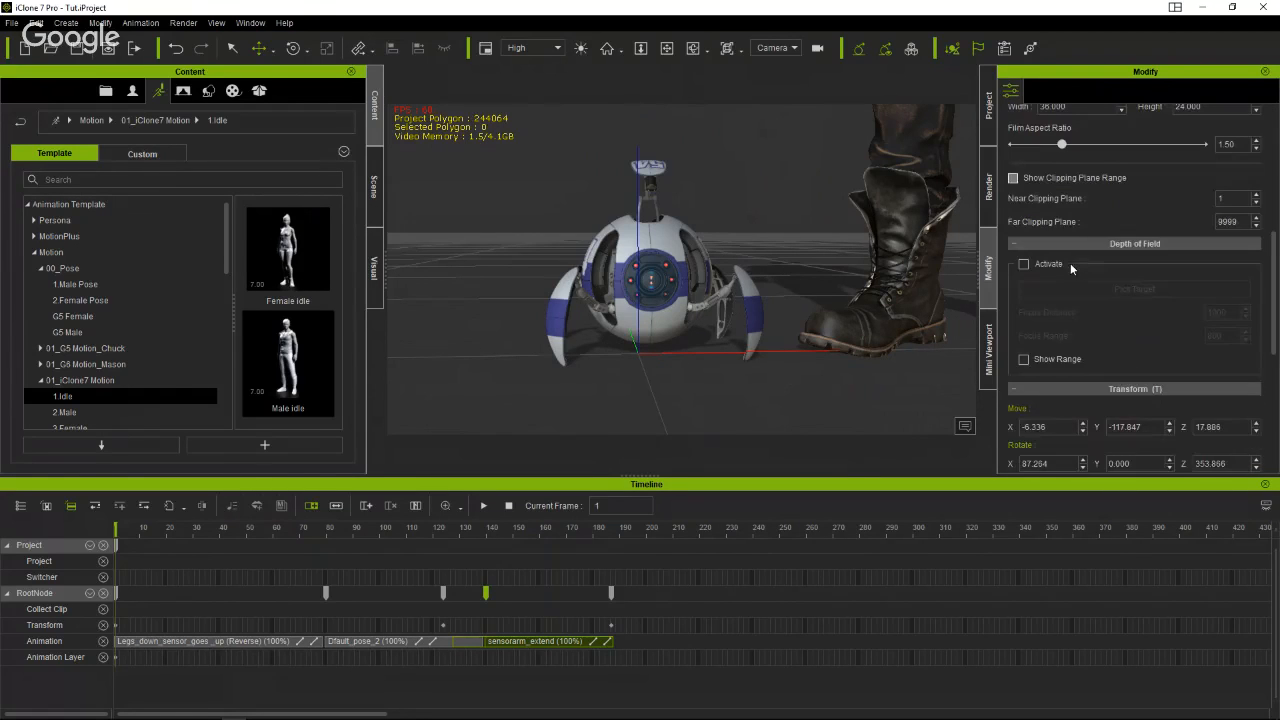
scroll(1056, 273, "down", 3)
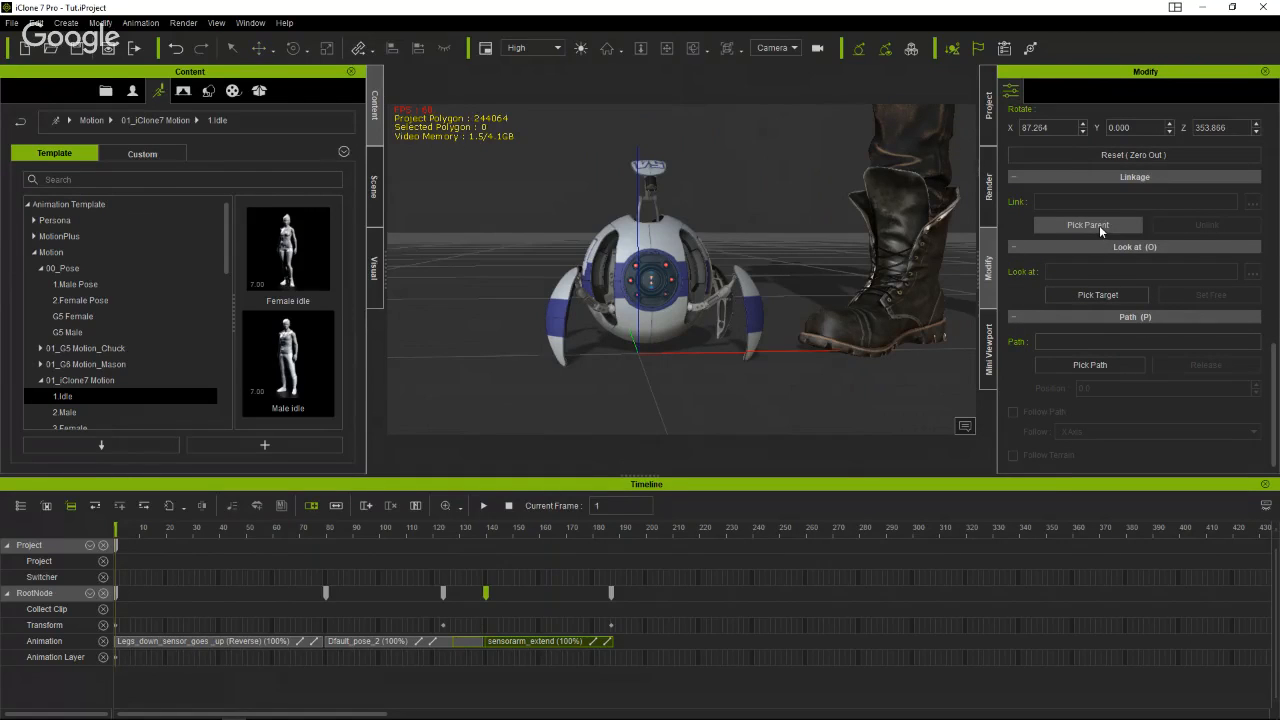
left_click(1099, 225)
left_click(654, 280)
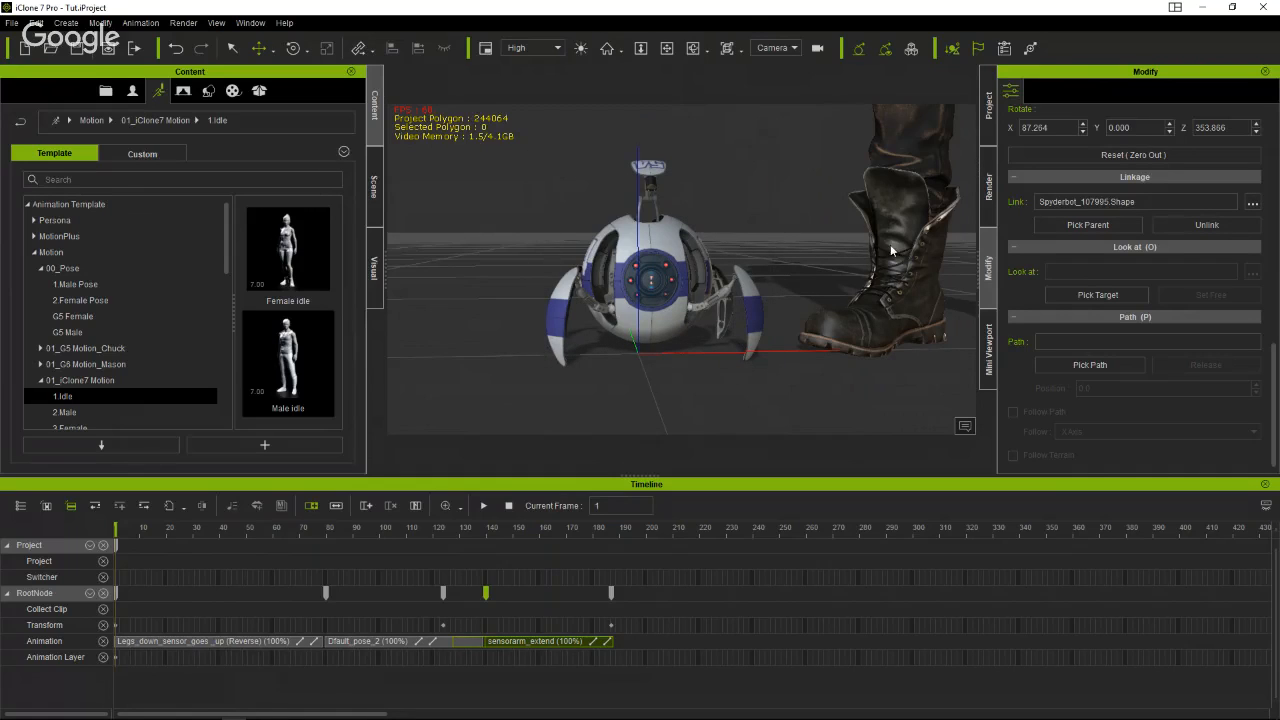
left_click(1253, 202)
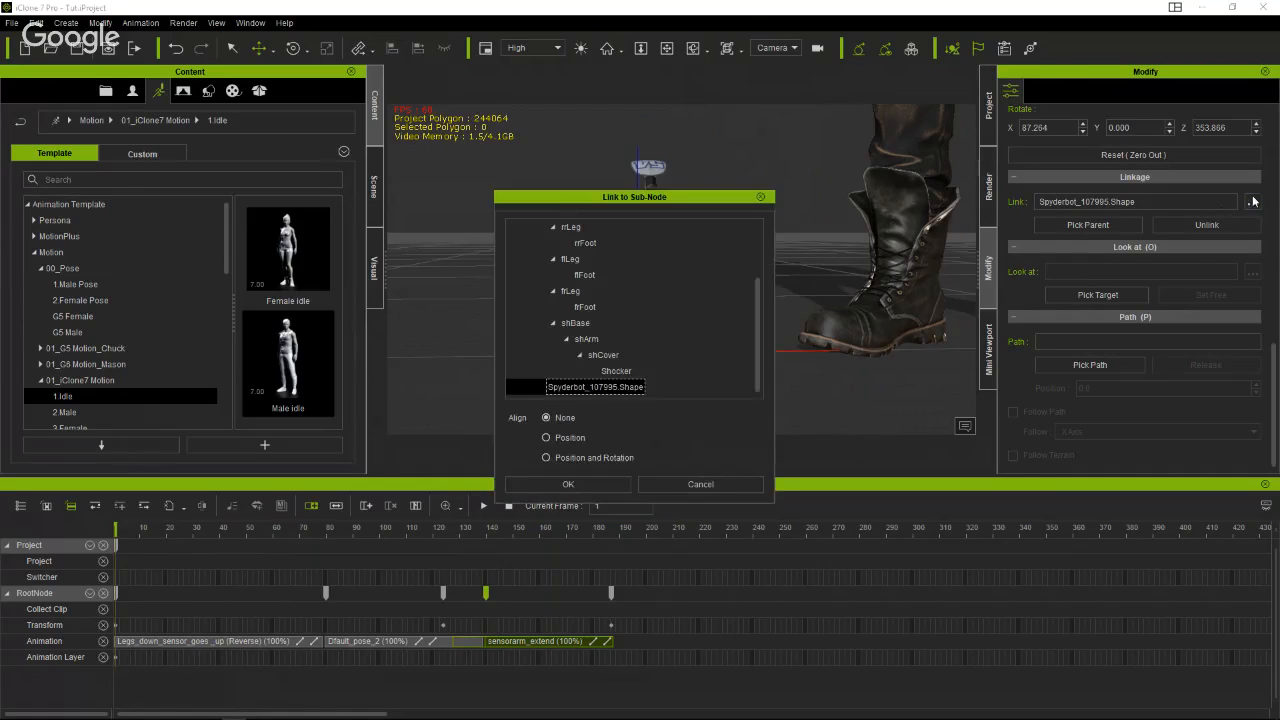
left_click(599, 260)
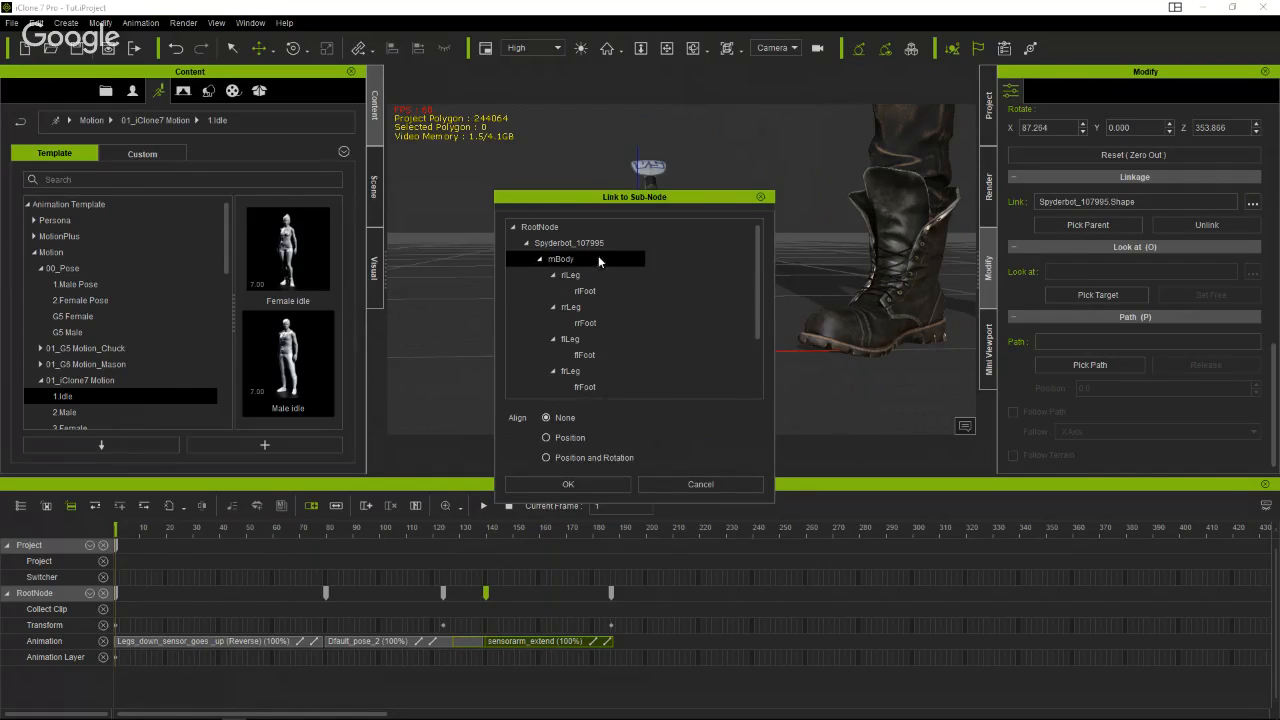
left_click(580, 244)
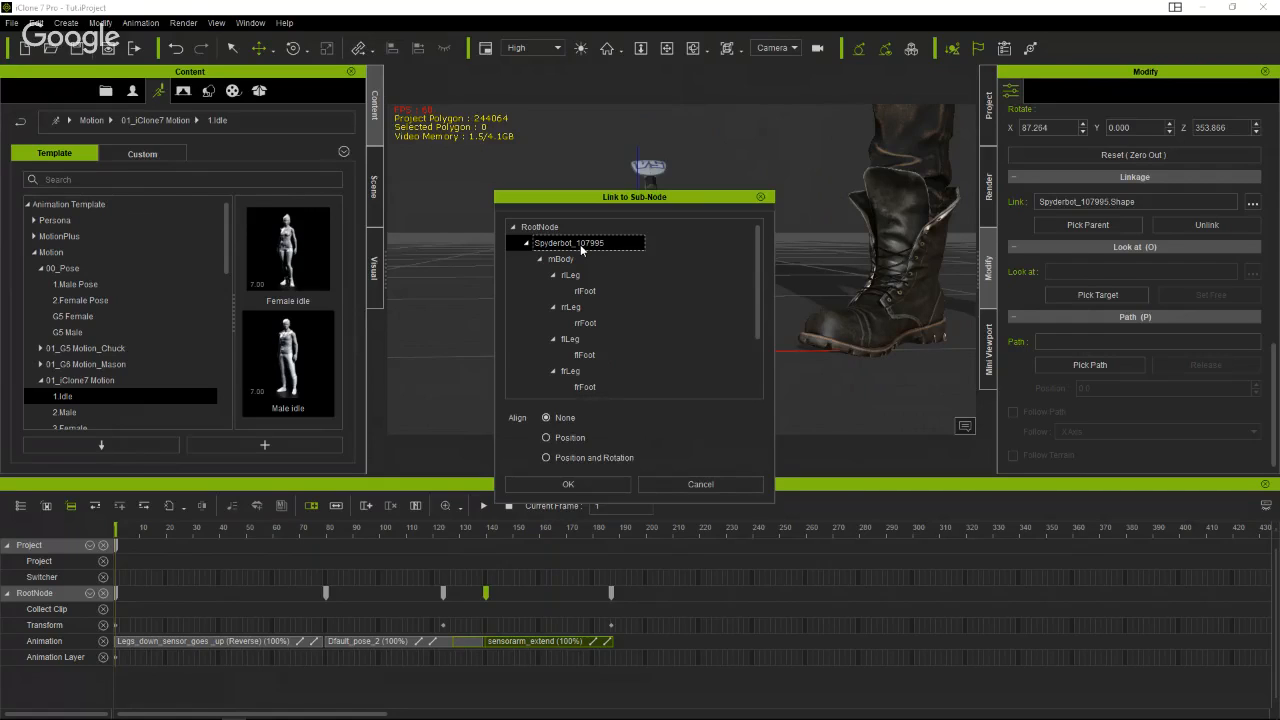
left_click(560, 228)
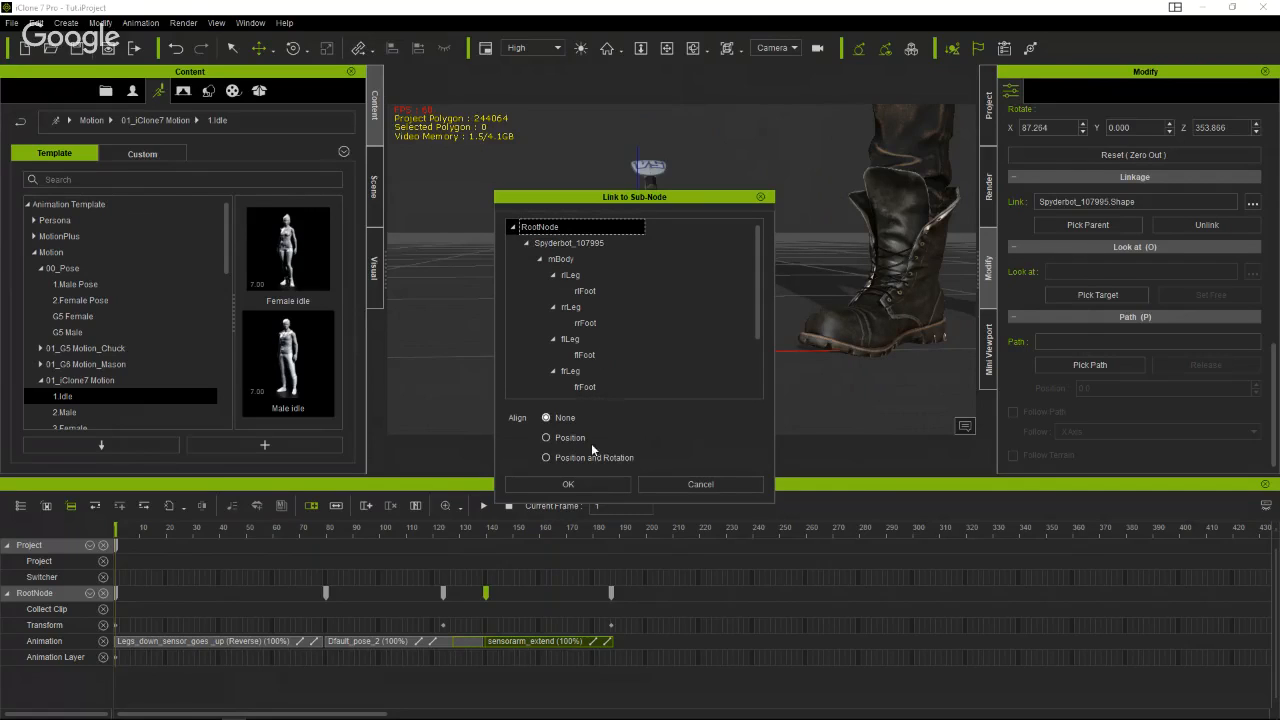
left_click(568, 484)
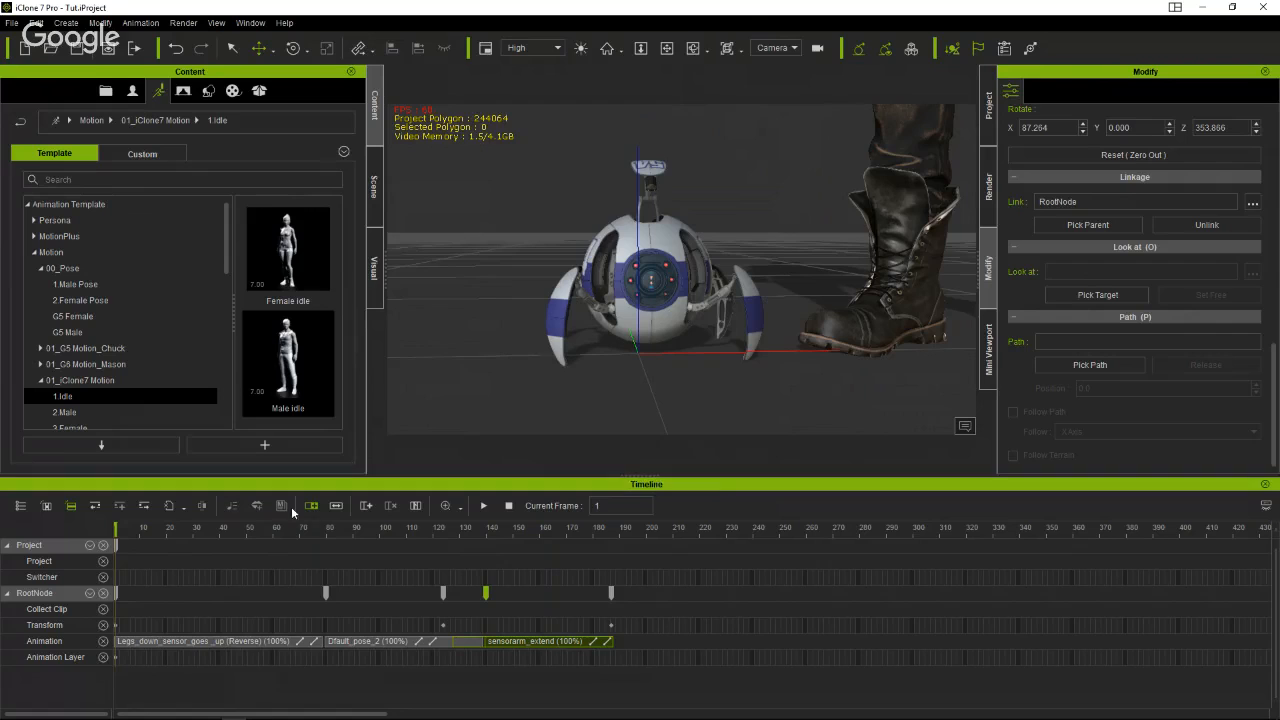
Reposition the linked camera at frame 1 to frame the robot at an angle with both of the avatar's boots, Z rotation about 325.
left_click_drag(177, 526, 35, 544)
left_click_drag(640, 323, 724, 325)
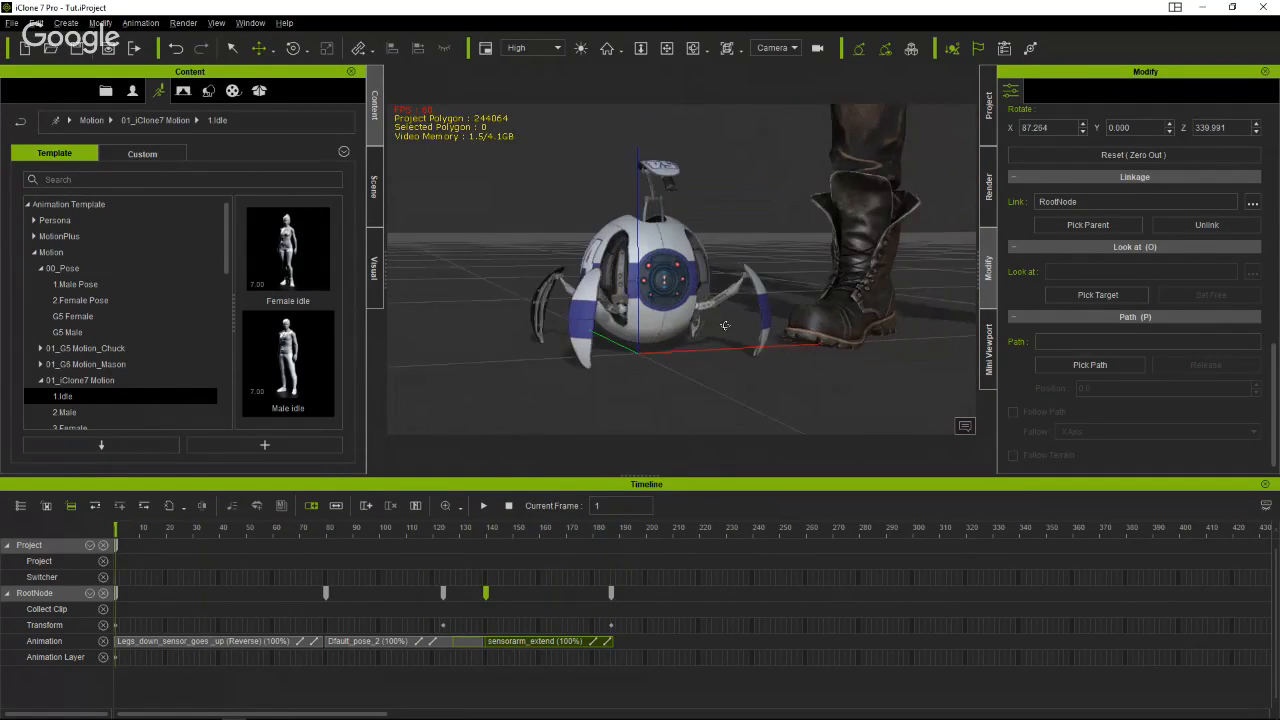
right_click_drag(725, 325, 729, 330)
middle_click_drag(729, 330, 678, 357)
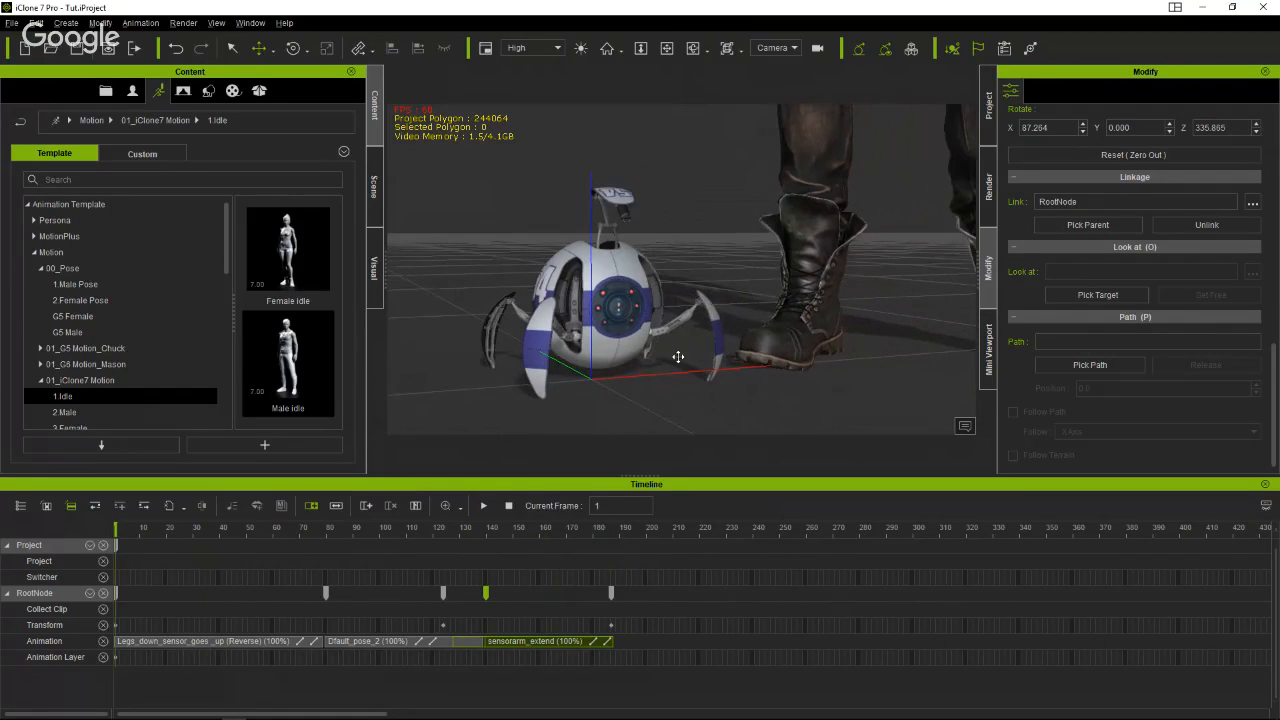
right_click_drag(678, 357, 732, 367)
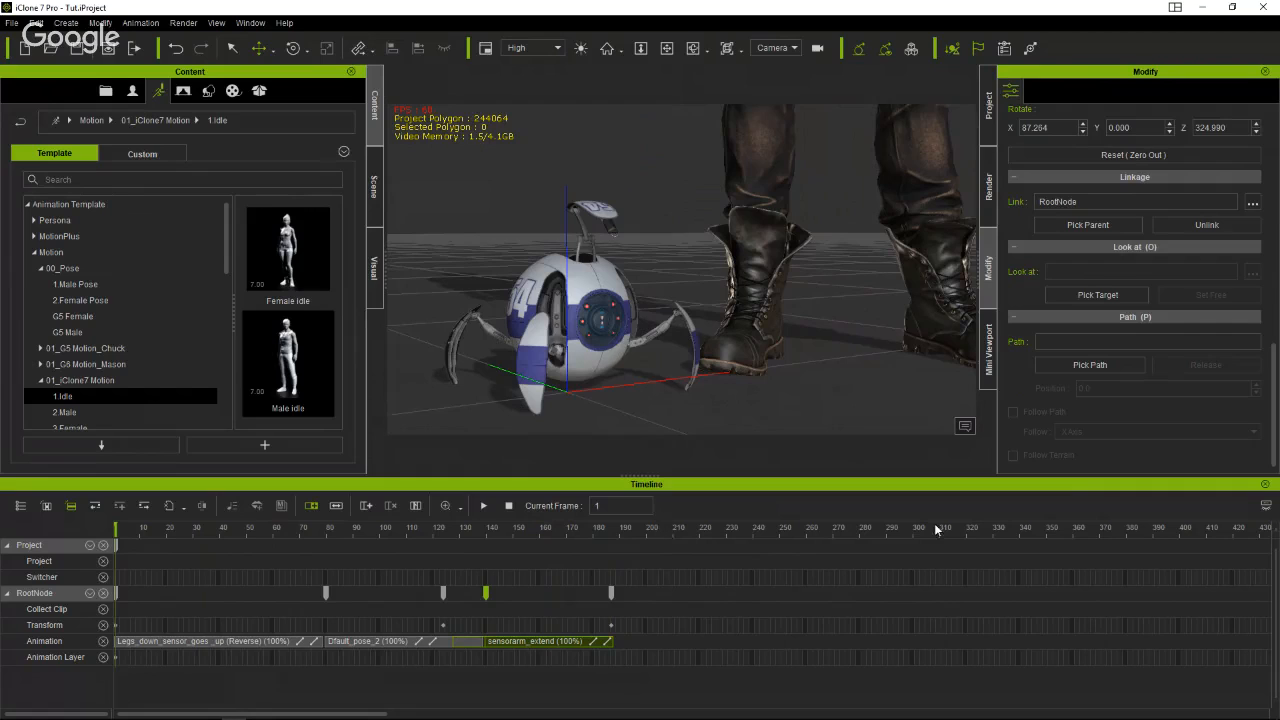
End the playback range at frame 194 and show the Zane avatar's tracks together with the robot's in the timeline.
left_click(1266, 506)
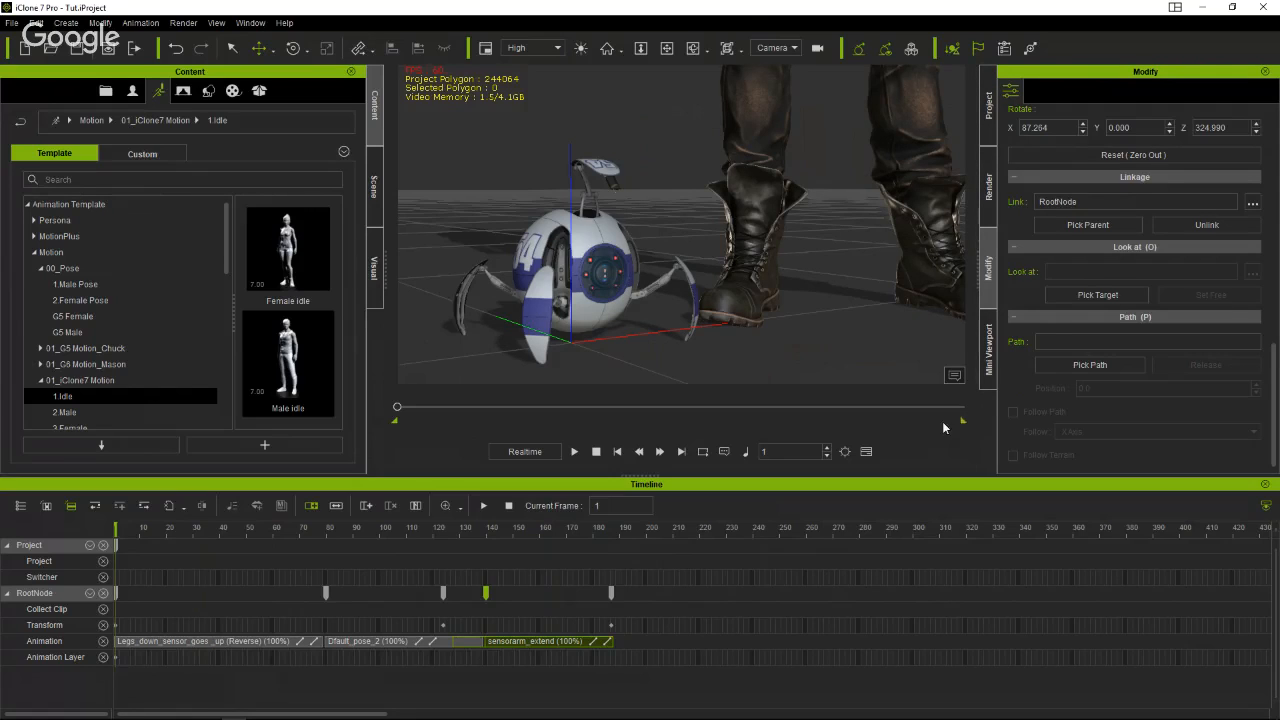
left_click_drag(689, 427, 478, 447)
left_click(765, 128)
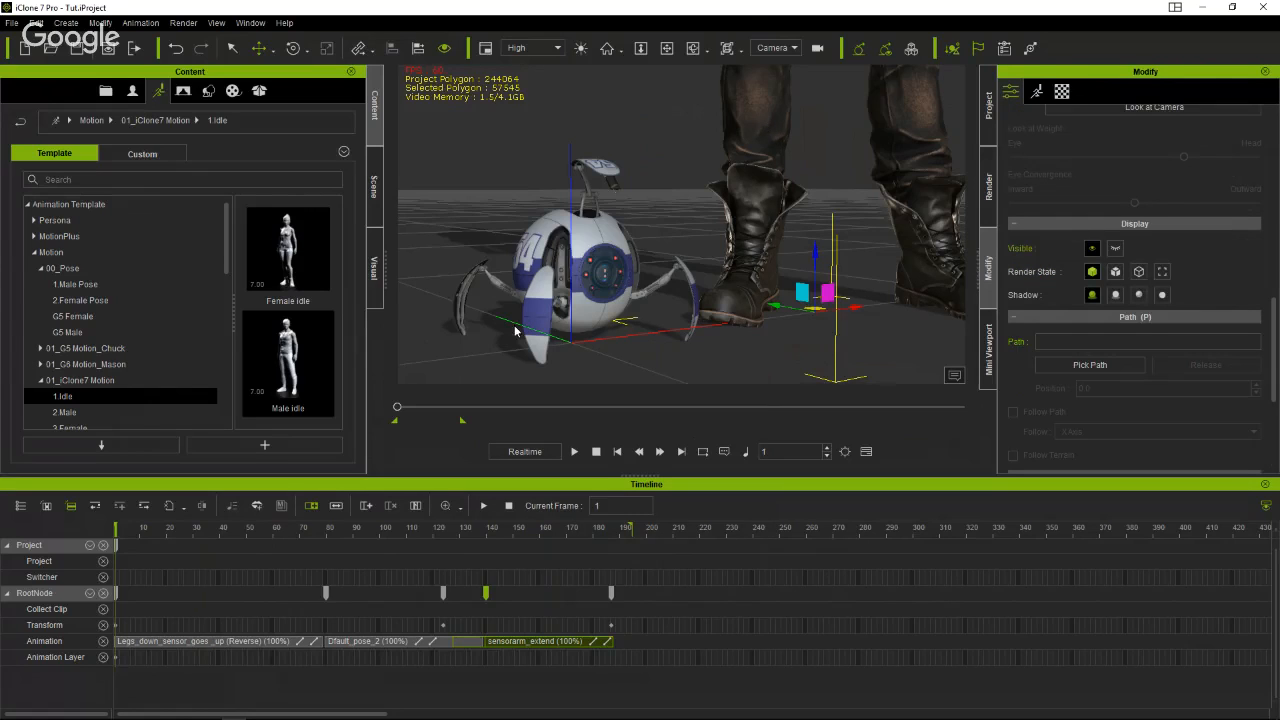
left_click(46, 506)
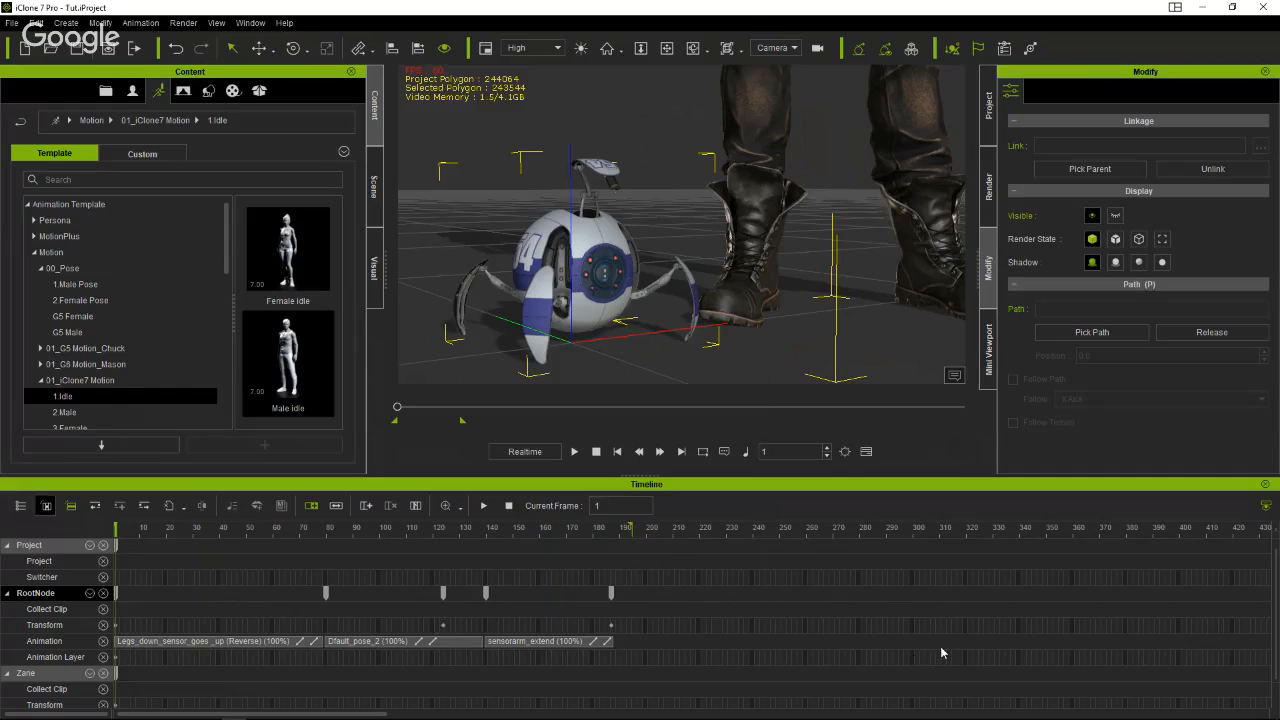
scroll(935, 643, "down", 1)
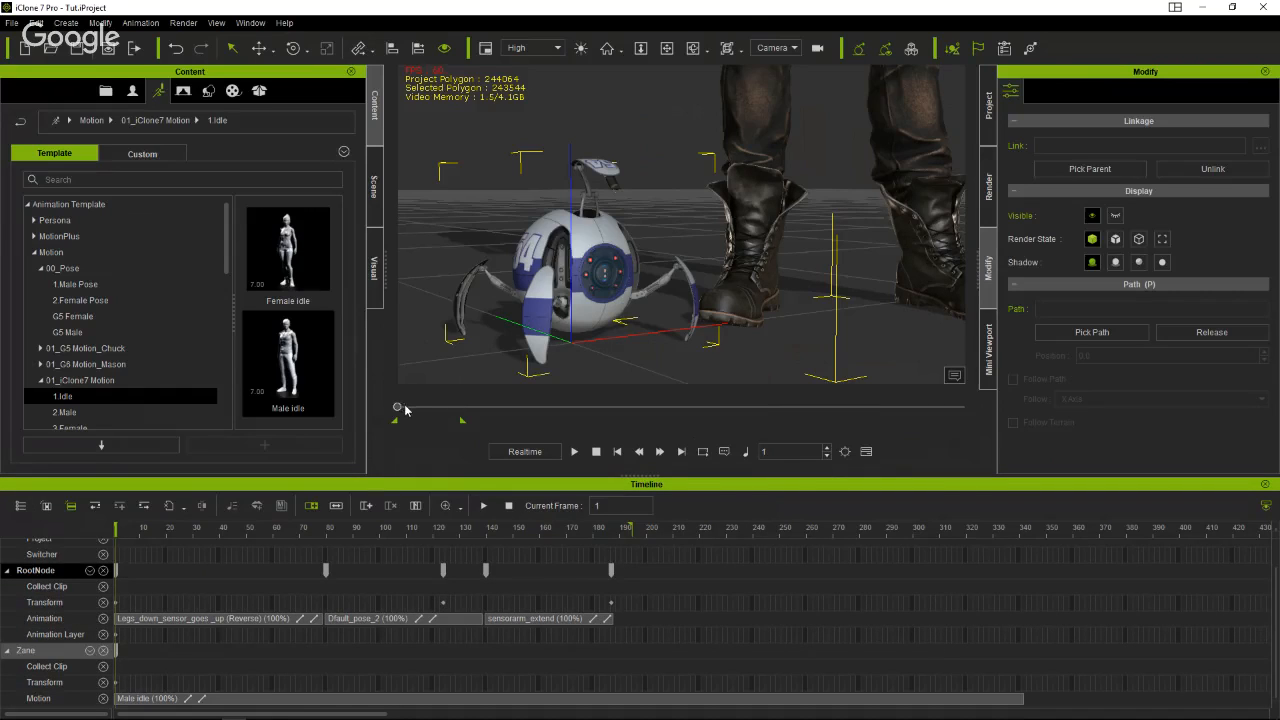
Play the animation from the first frame to review the robot's rise through the linked camera.
left_click_drag(397, 407, 367, 424)
left_click(575, 452)
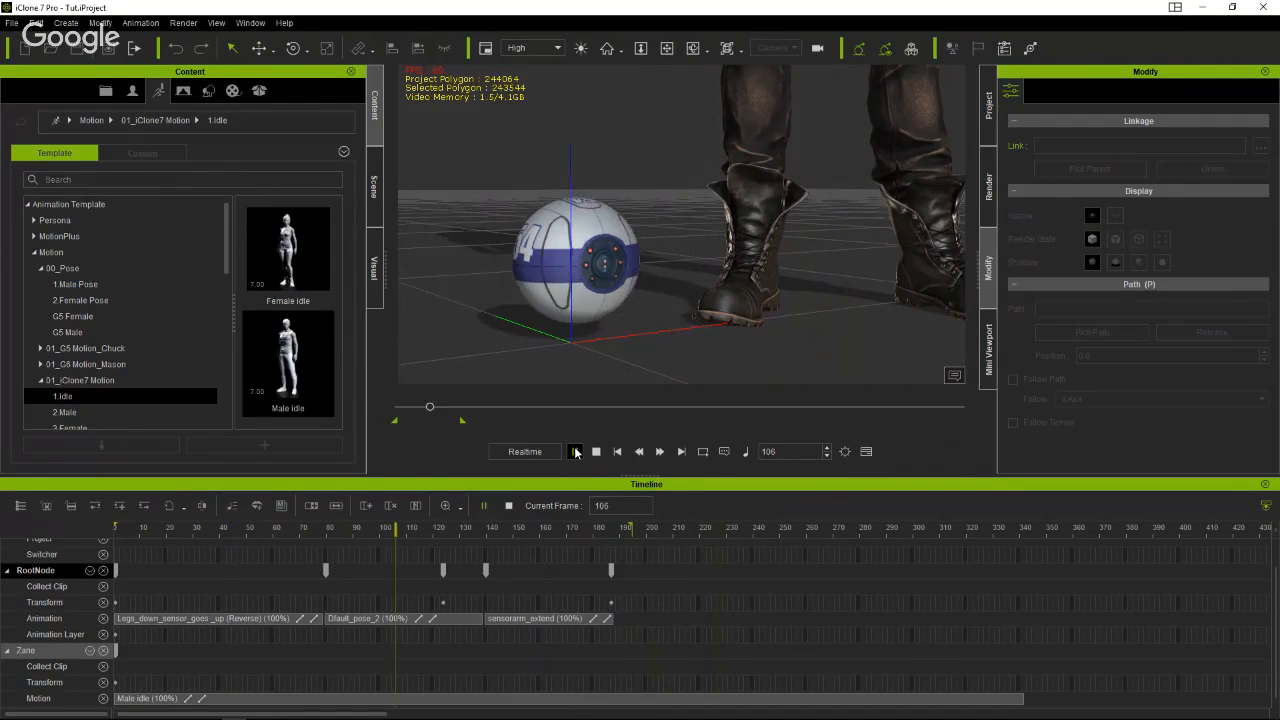
left_click(575, 452)
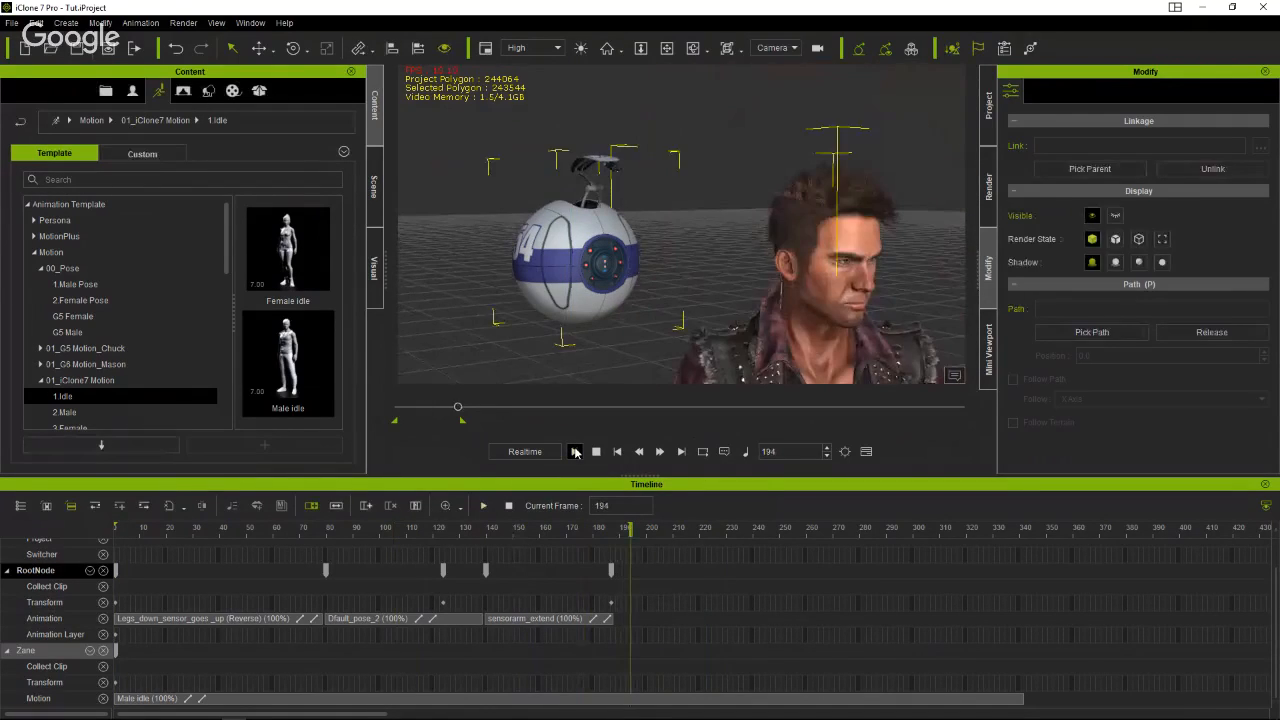
Apply the Ease In Out transition curve to the robot's last two transform keys, including the one at frame 187.
left_click_drag(630, 604, 434, 610)
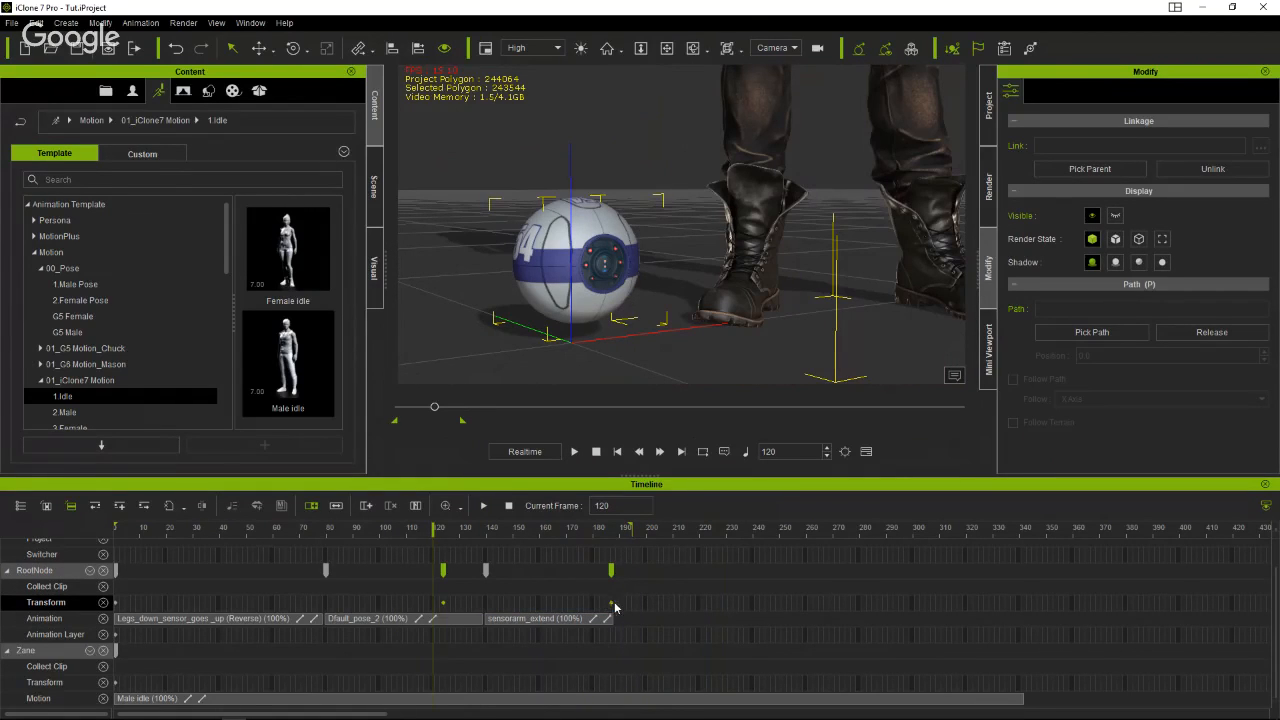
left_click_drag(628, 605, 410, 607)
right_click(612, 606)
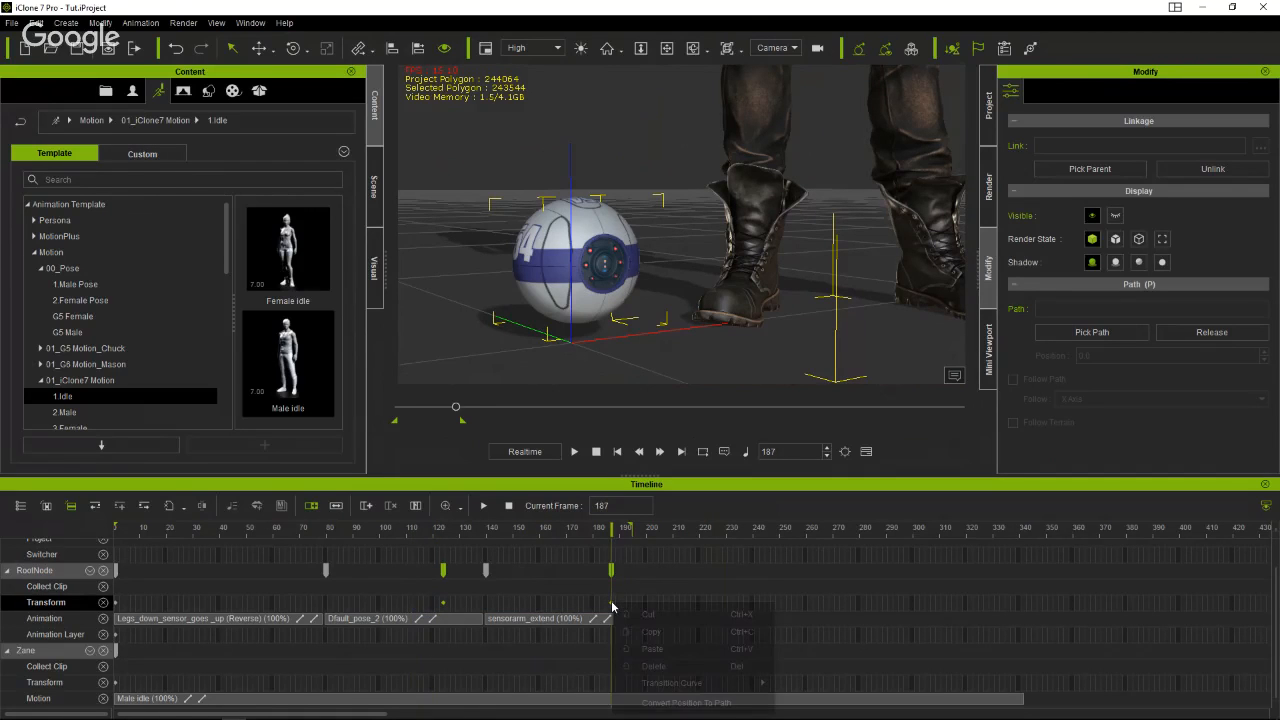
mouse_move(718, 690)
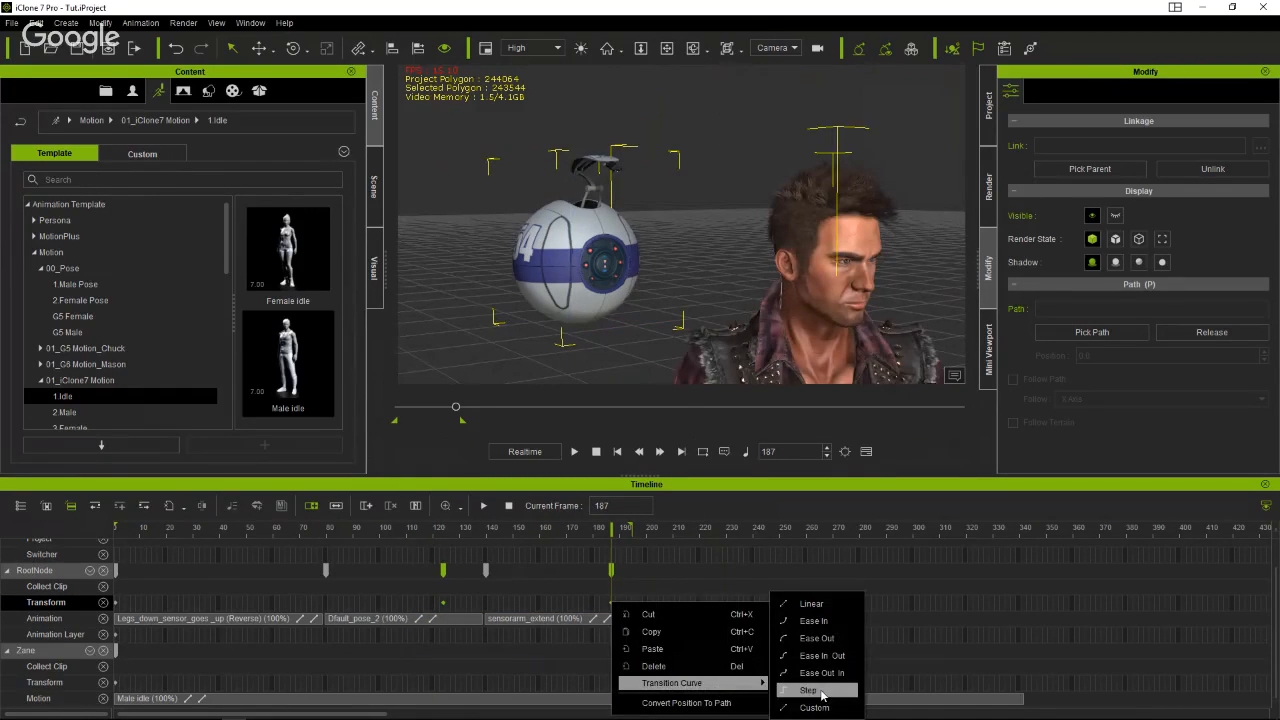
left_click(833, 657)
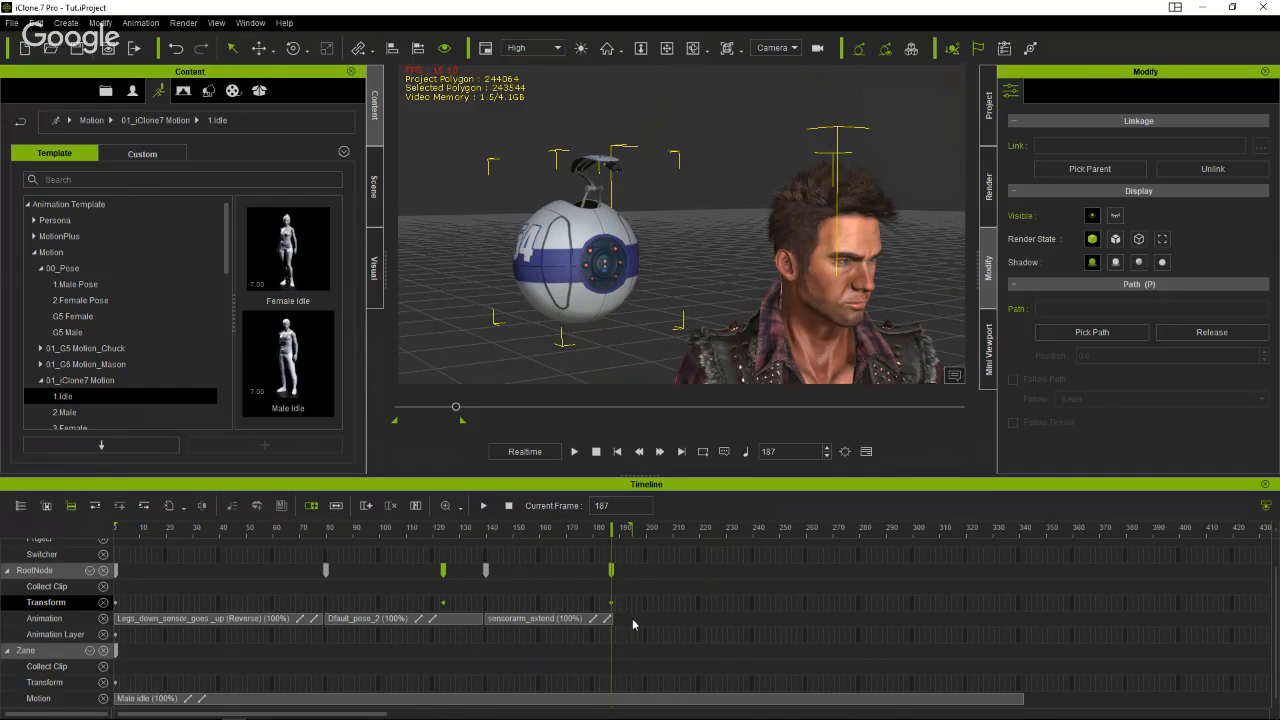
Apply the Ease In Out transition curve to all three of the robot's animation clips.
left_click_drag(632, 618, 118, 620)
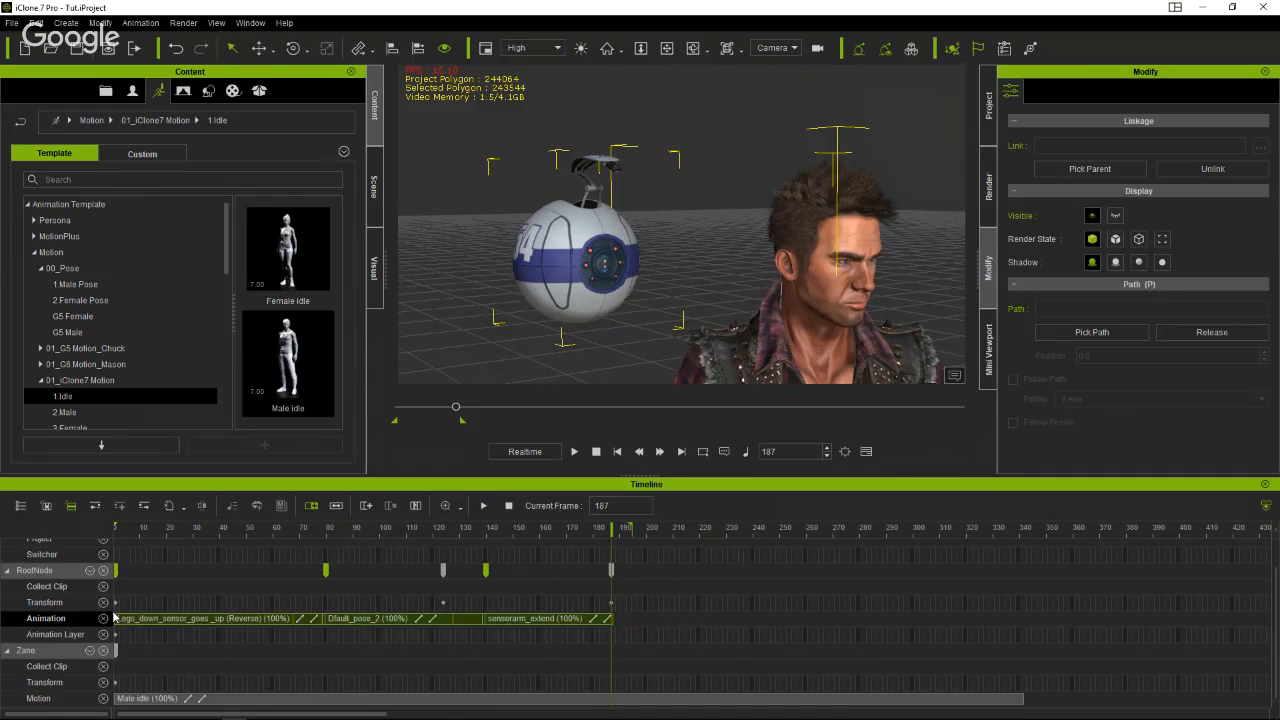
right_click(495, 626)
mouse_move(560, 522)
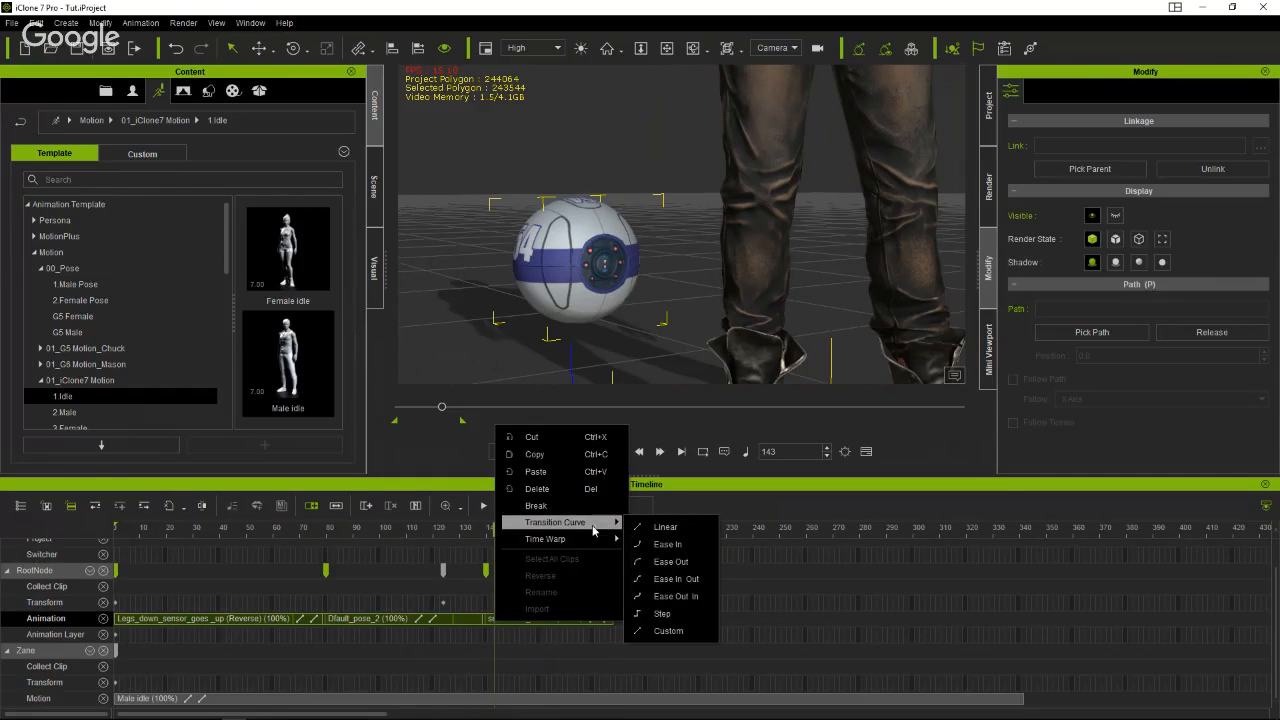
left_click(680, 586)
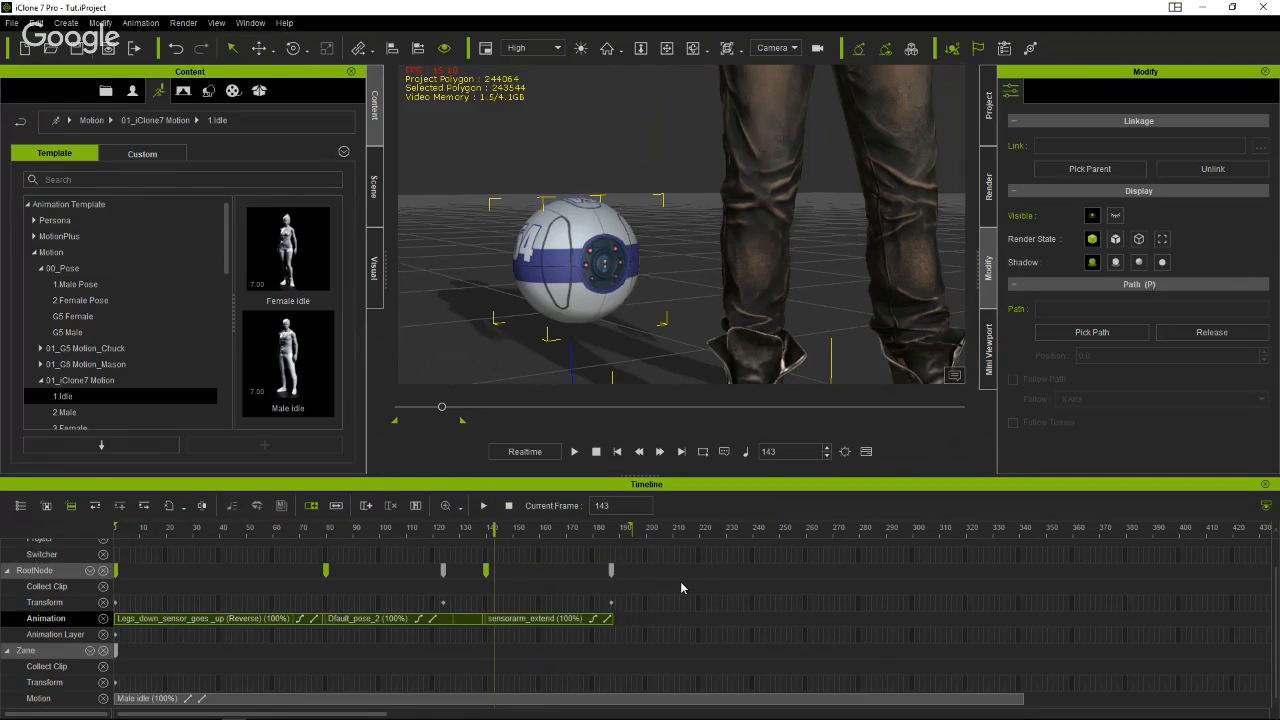
right_click(609, 622)
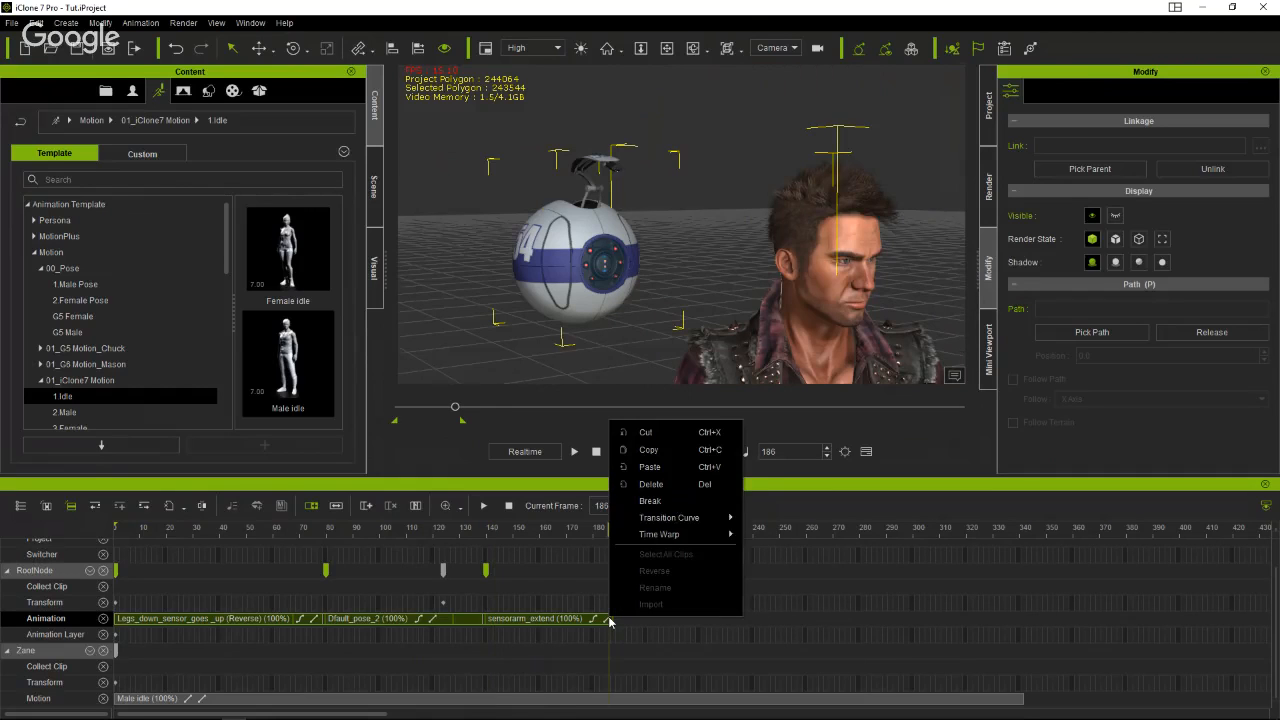
mouse_move(668, 517)
left_click(778, 573)
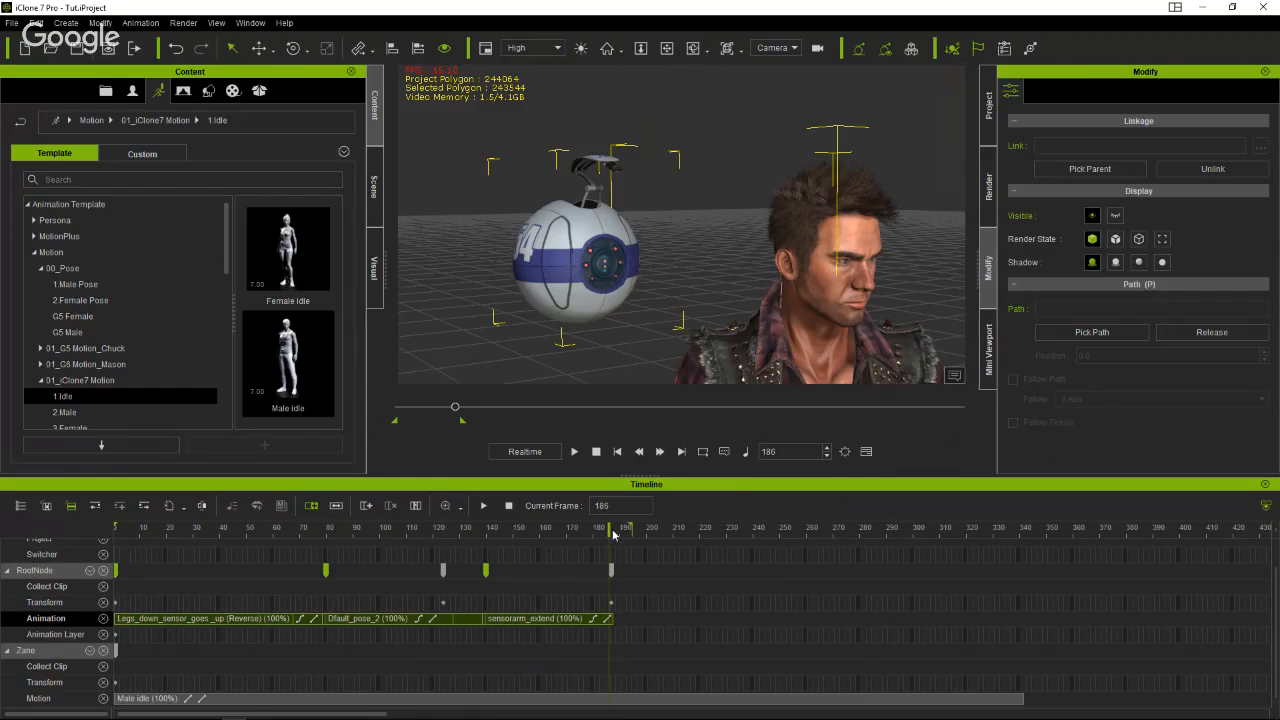
Replay the animation from frame 1 to review the eased robot movement beside the avatar.
left_click_drag(611, 535, 116, 535)
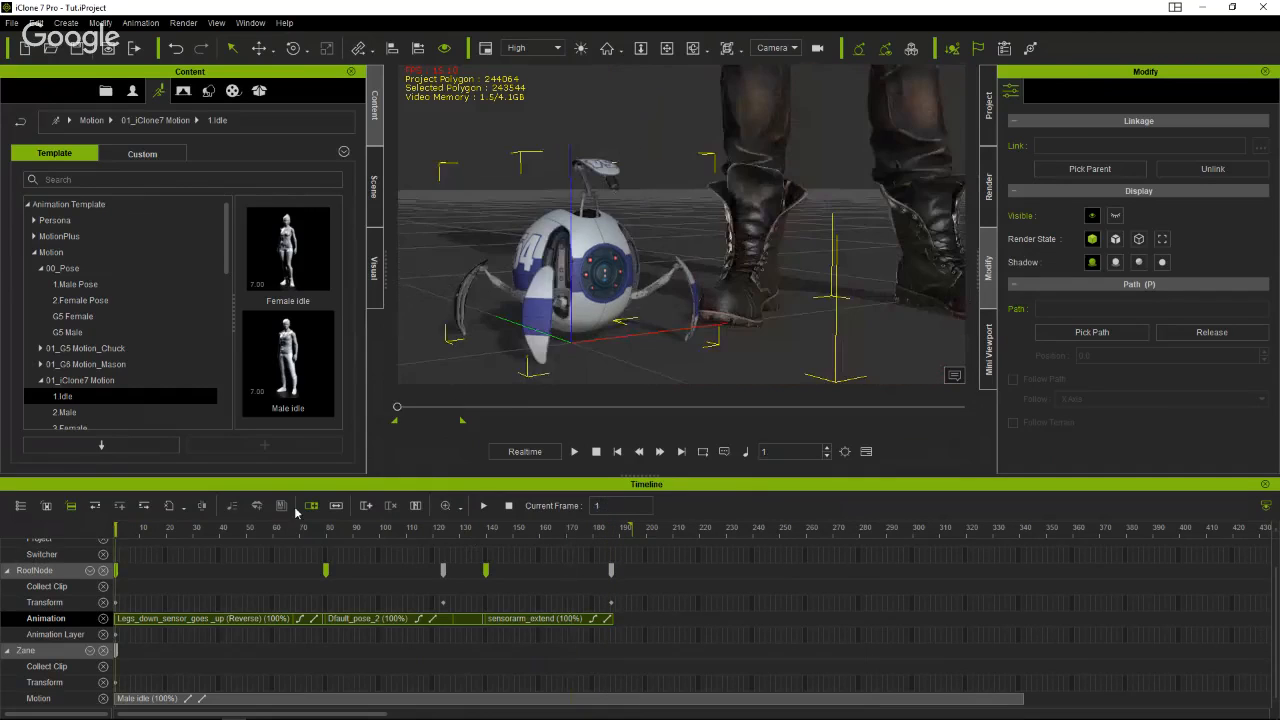
left_click(575, 452)
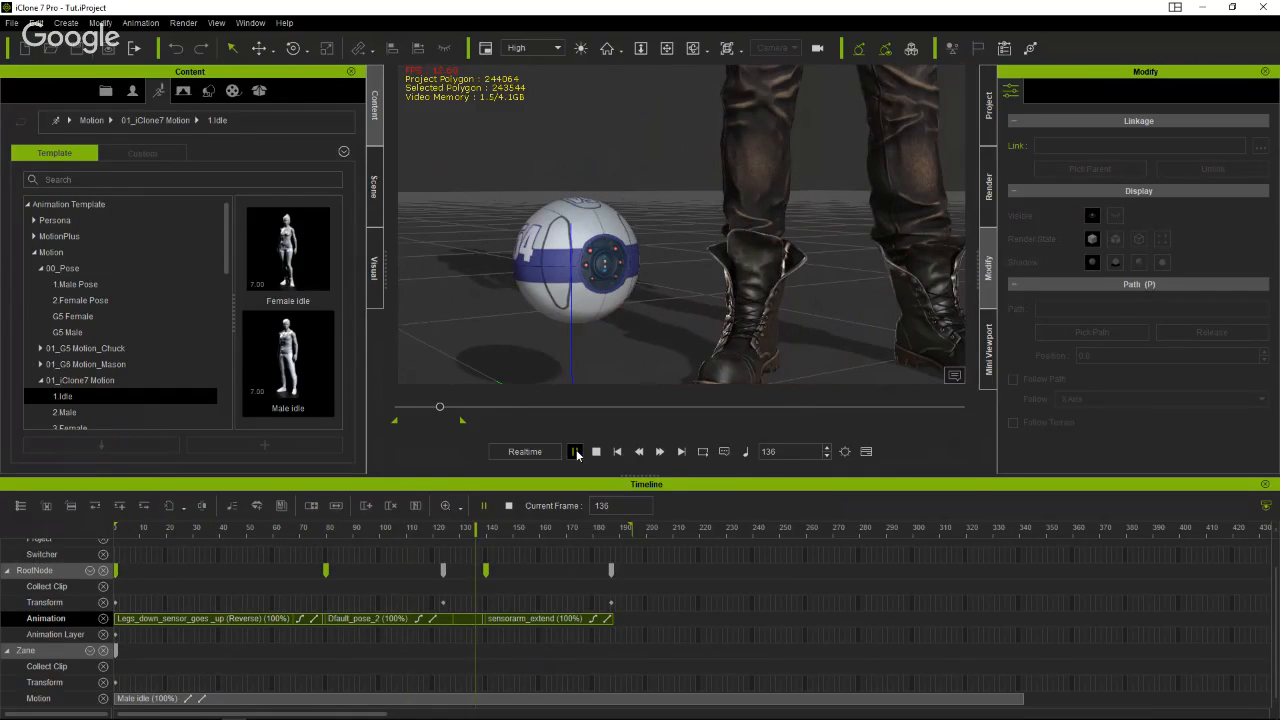
left_click(576, 453)
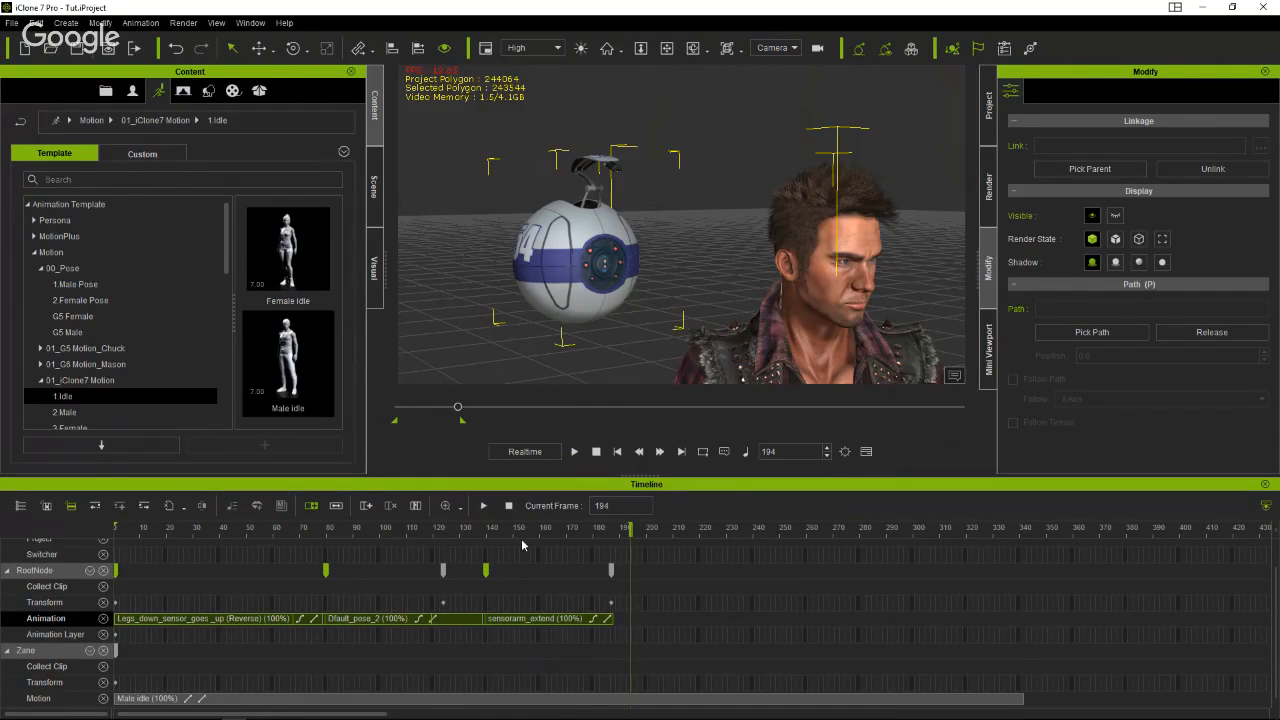
left_click_drag(628, 527, 51, 535)
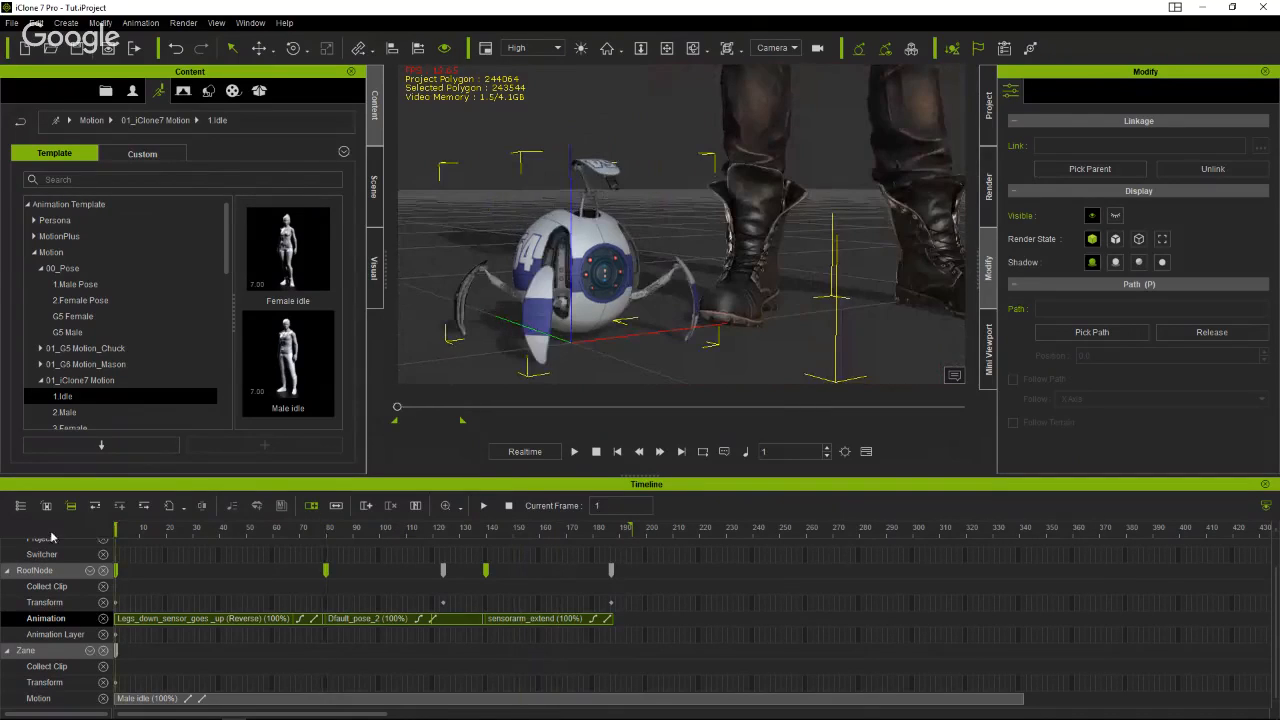
left_click(484, 507)
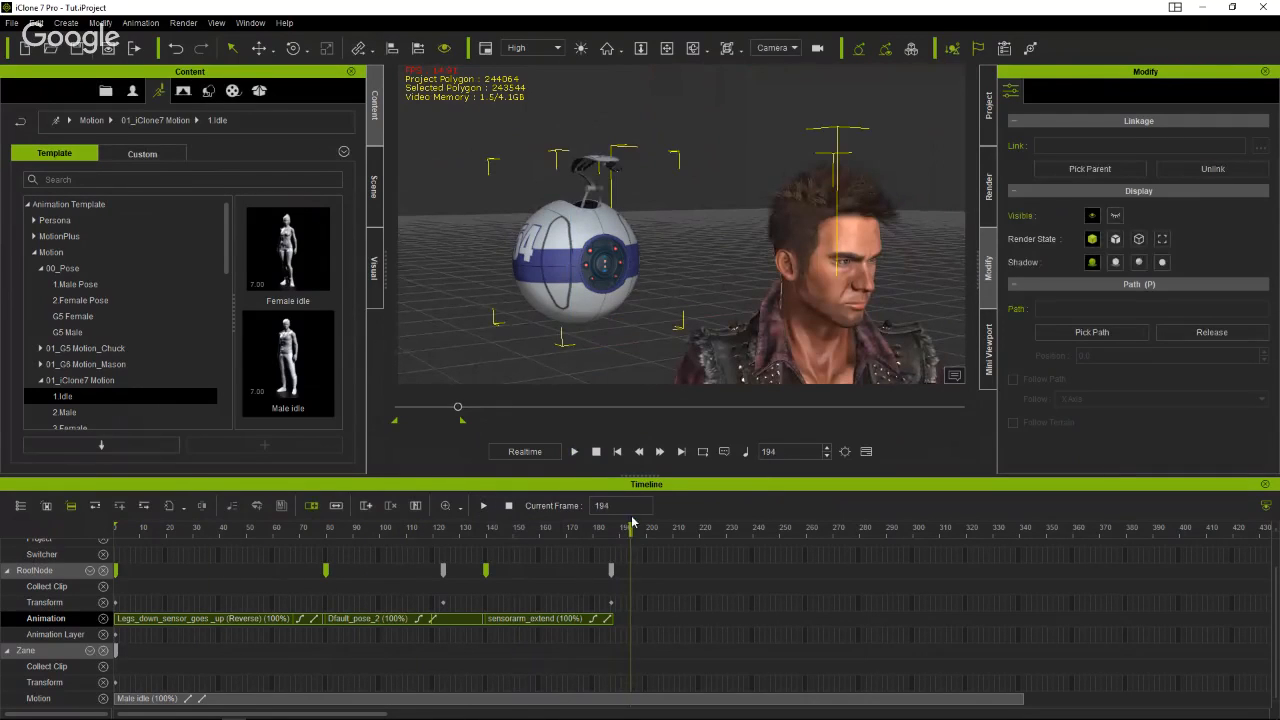
Move the robot's middle transform key to the start of the Dfault_pose_2 clip and return to frame 1.
left_click_drag(631, 529, 381, 566)
left_click(380, 538)
left_click_drag(146, 570, 20, 569)
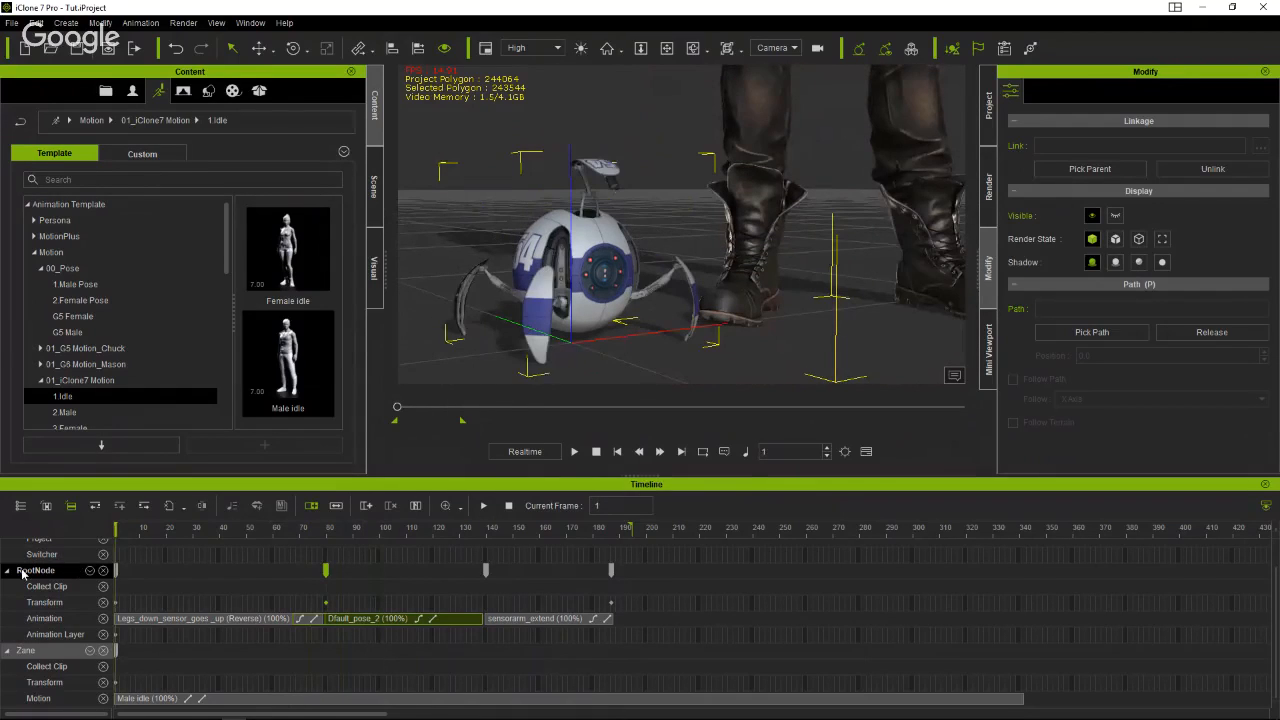
Play back the animation from frame 1 to frame 194 to check the robot's retimed rise.
left_click(572, 452)
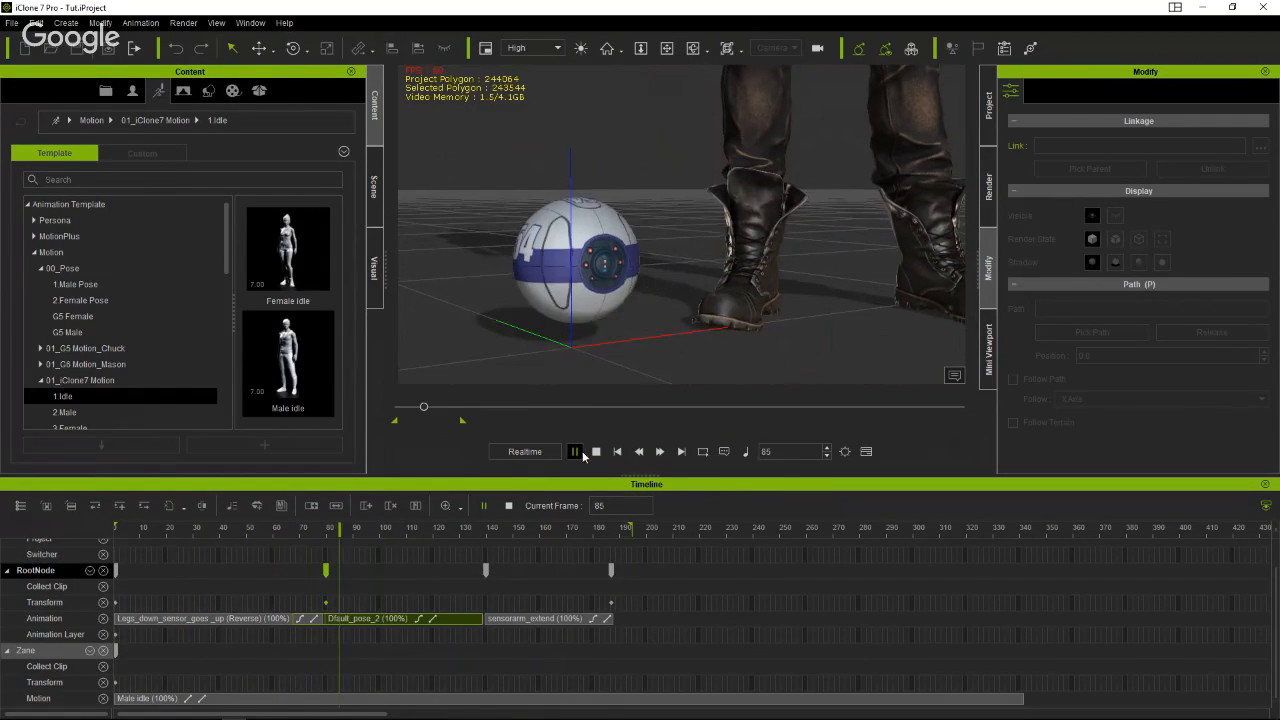
left_click(575, 452)
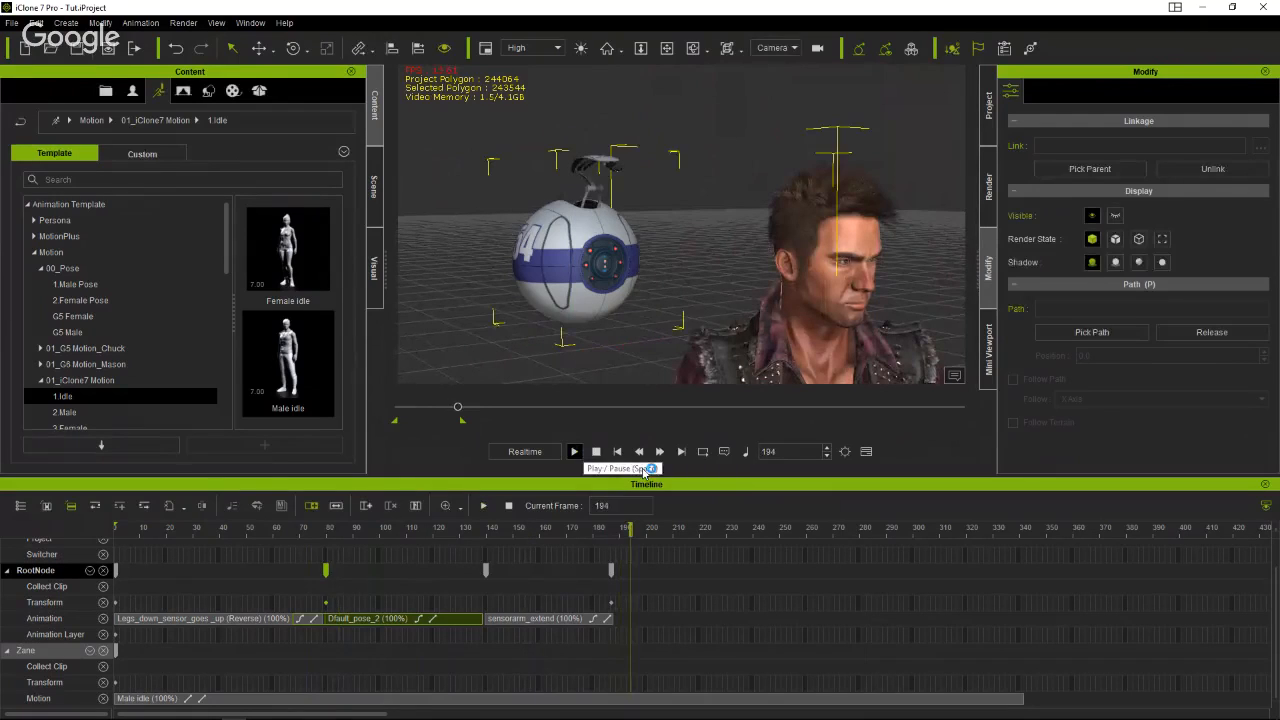
Move the robot's last transform key to frame 279, extend the playback range to frame 333, and return to frame 1.
left_click(613, 603)
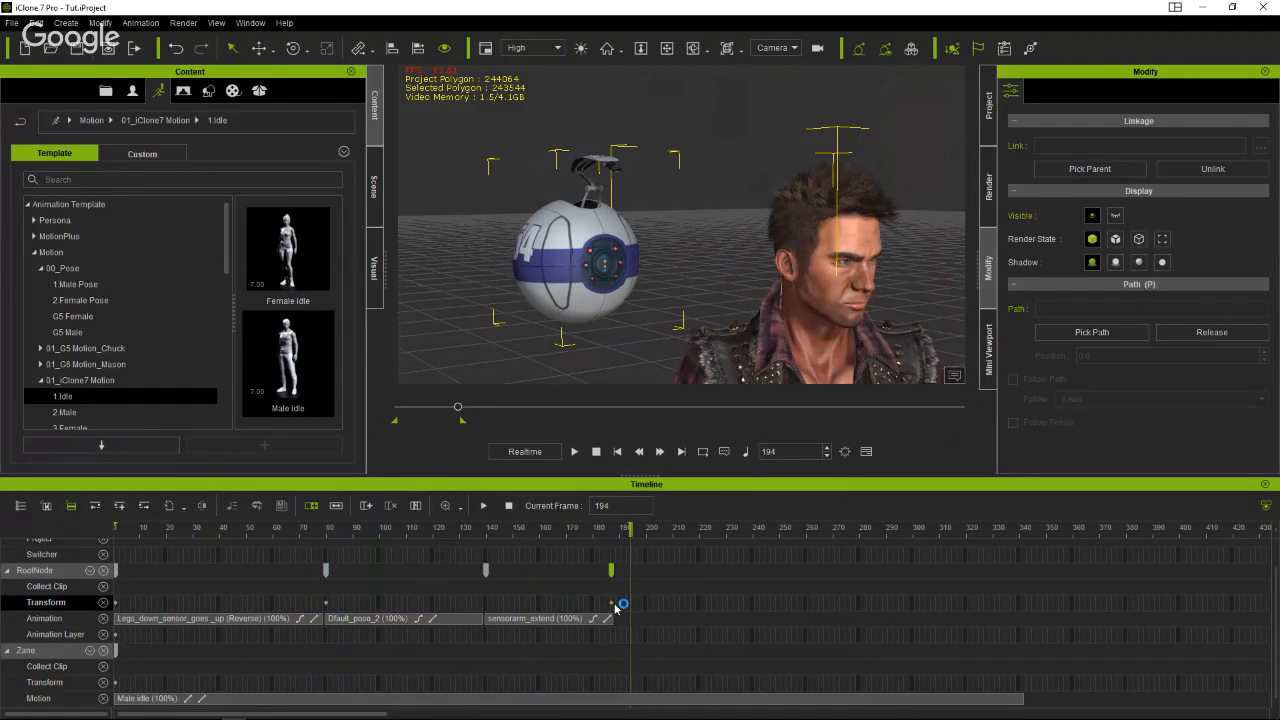
left_click_drag(615, 604, 717, 604)
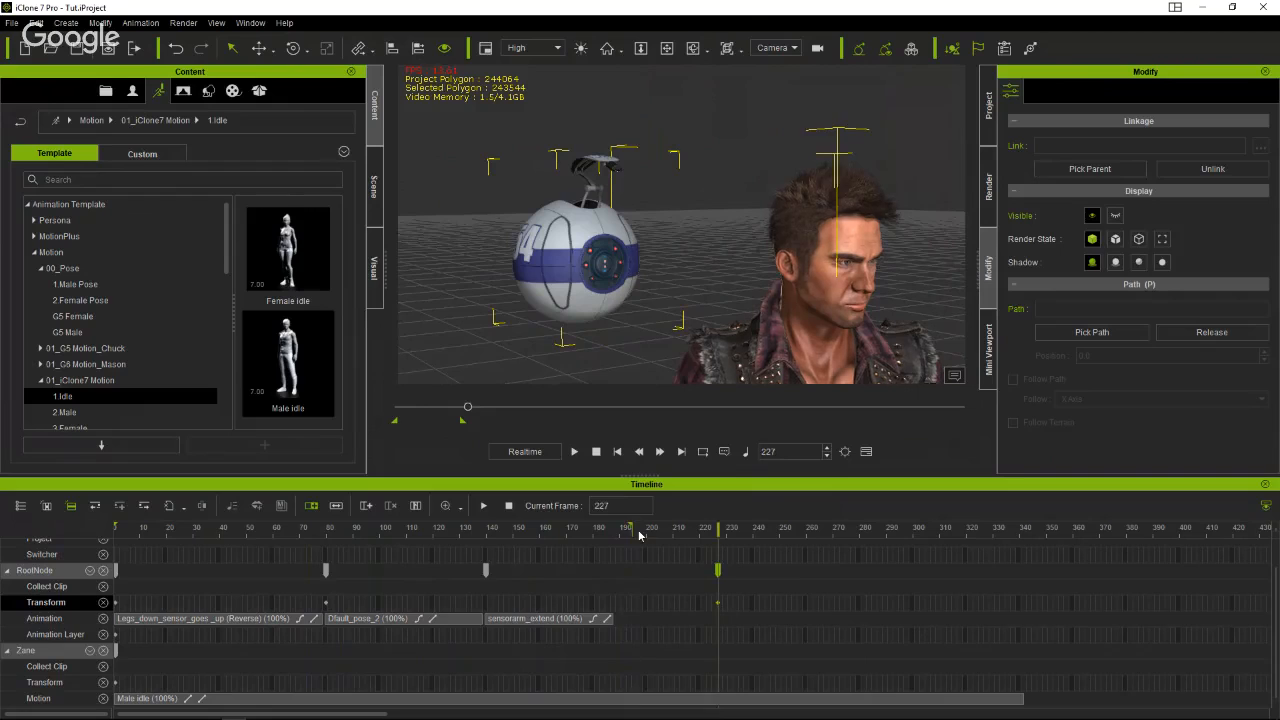
mouse_move(628, 527)
left_mouse_down()
mouse_move(1020, 564)
mouse_move(1001, 572)
left_mouse_up()
left_click_drag(717, 571, 115, 536)
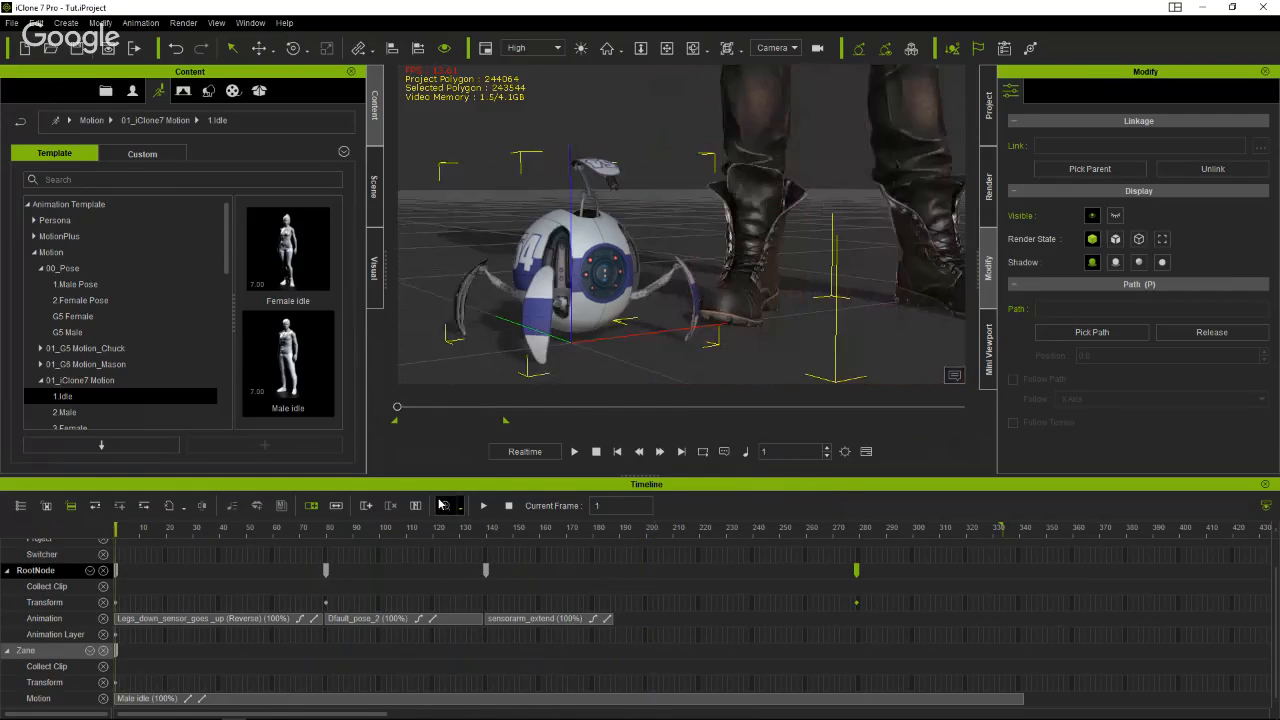
Replay the extended animation through frame 333 to review the slower rise, and return to frame 1.
left_click(577, 453)
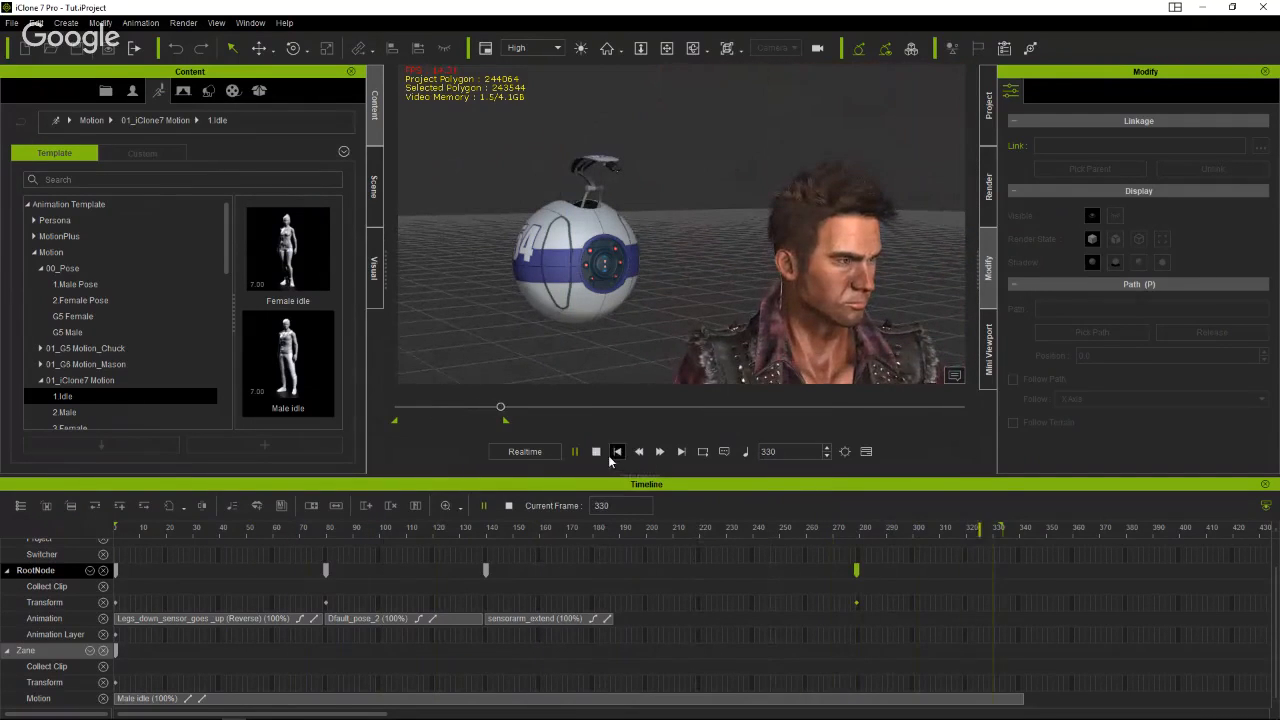
key("space")
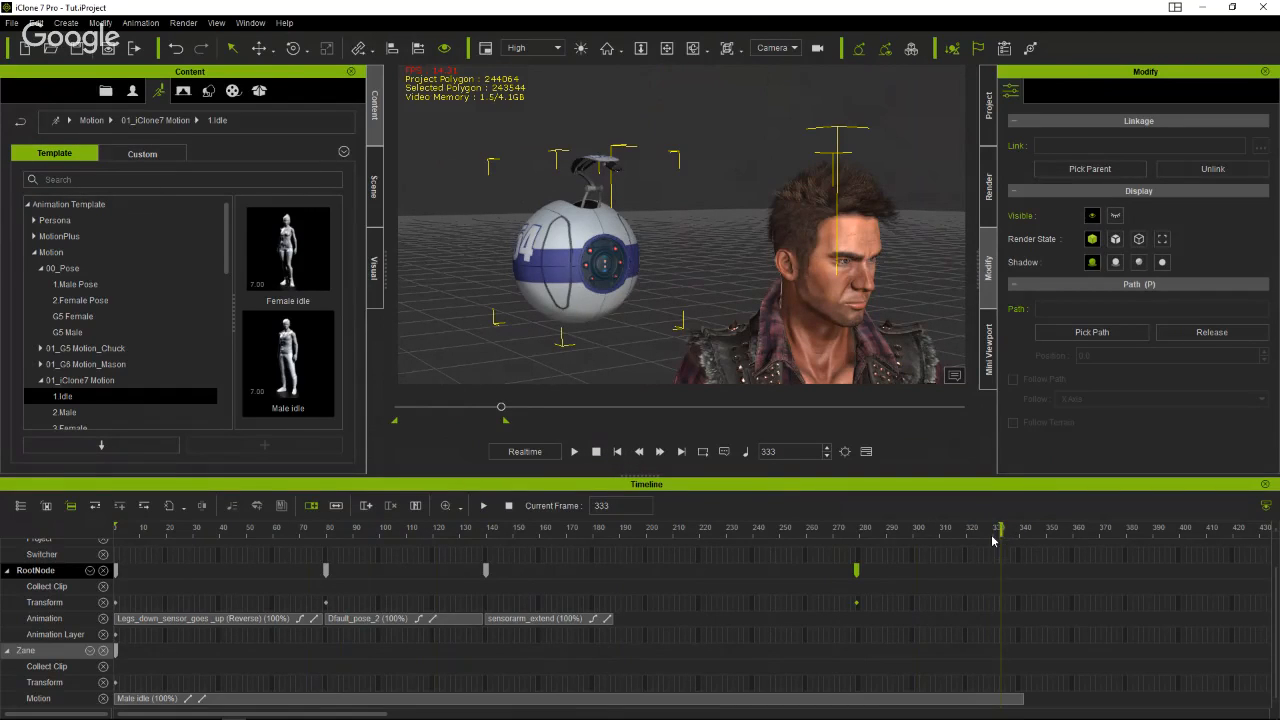
left_click_drag(993, 540, 67, 545)
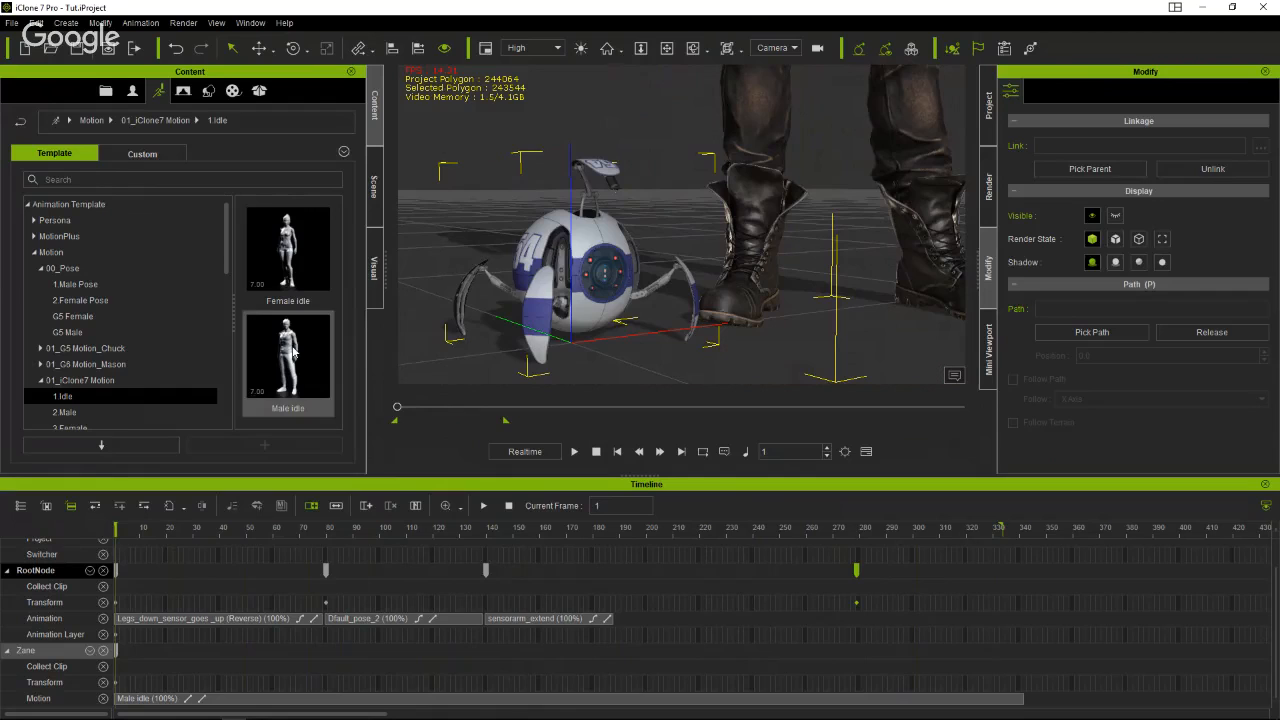
Open the 2.Male set under 01_iClone7 Motion and try to apply the CoolPose motion.
scroll(120, 410, "down", 1)
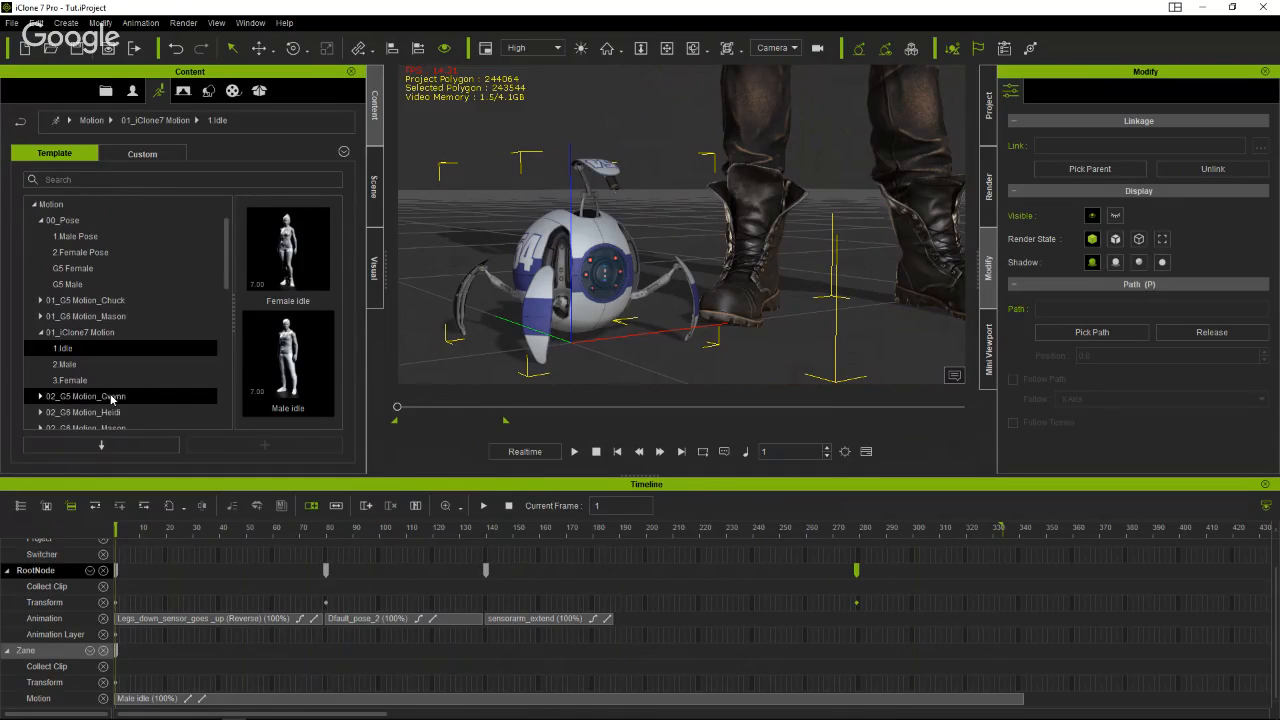
left_click(73, 366)
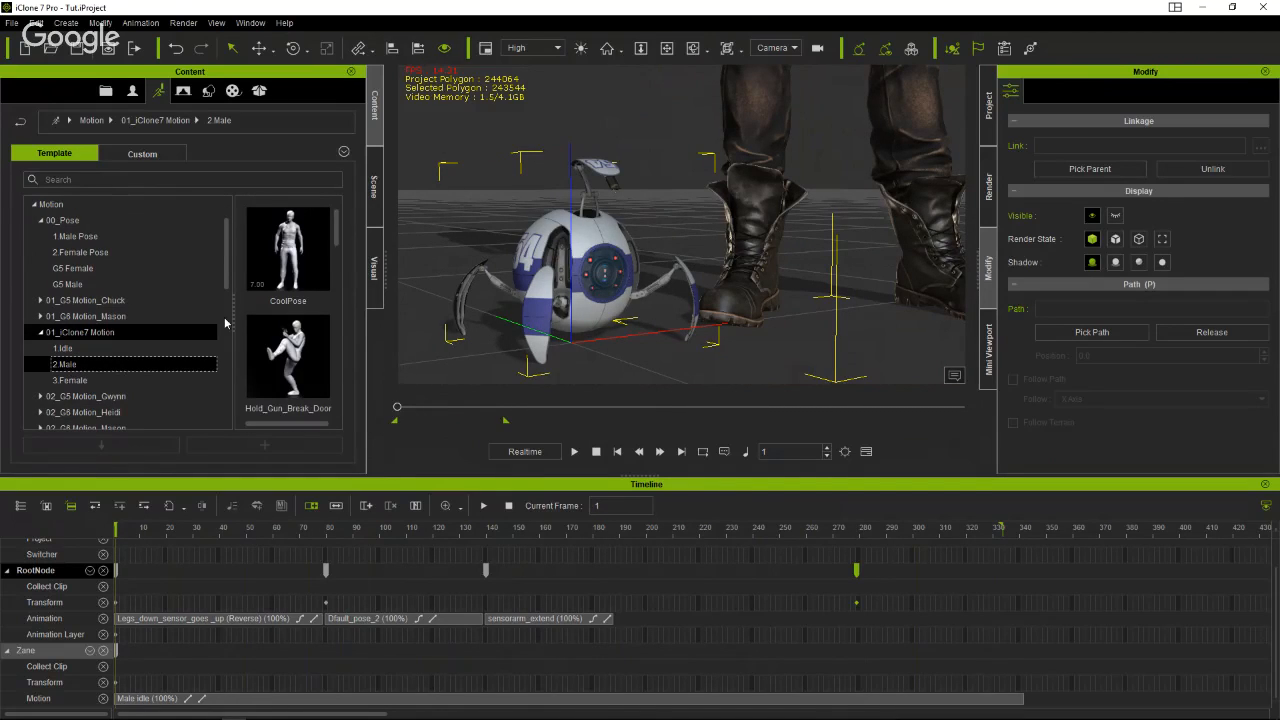
double_click(293, 258)
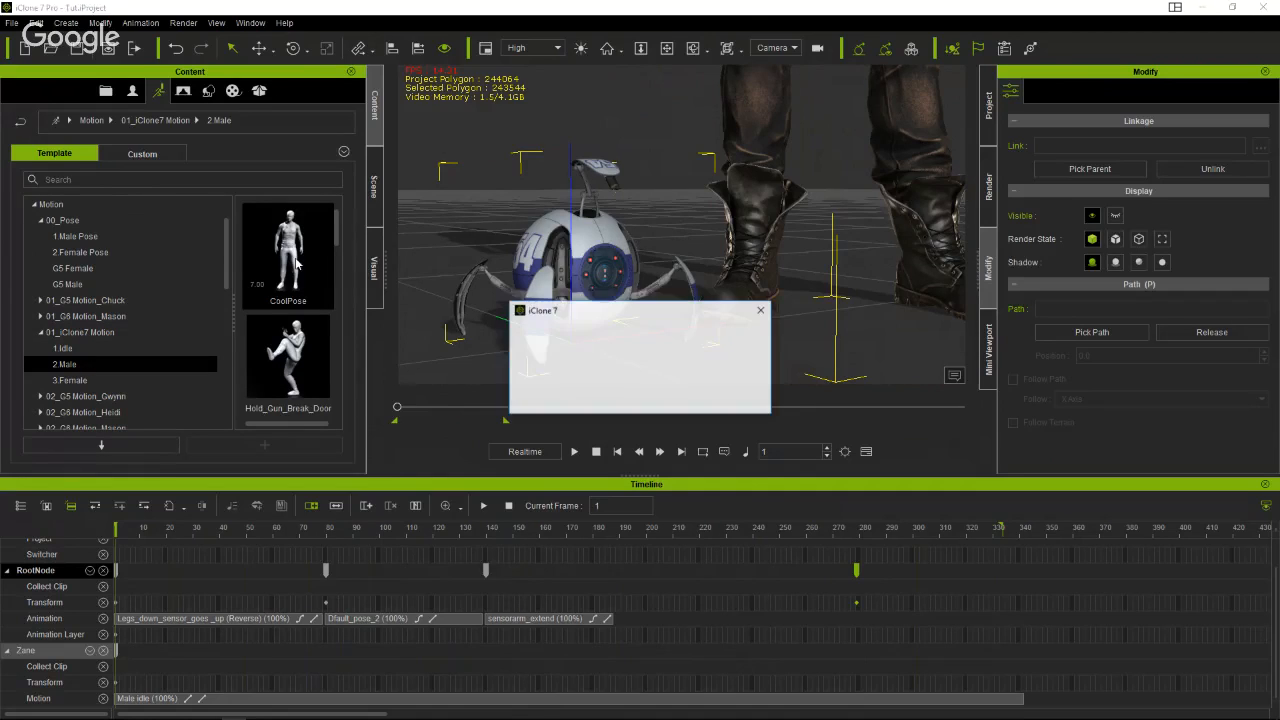
left_click(735, 399)
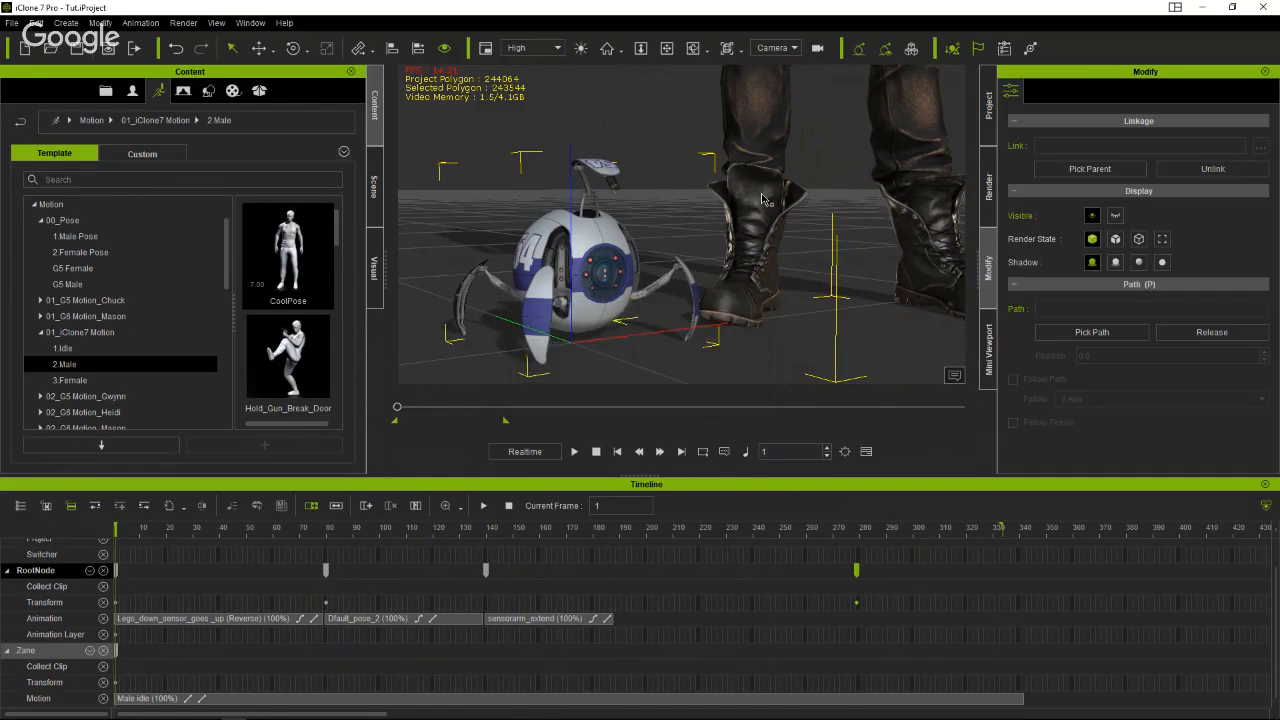
Try to apply the CoolPose motion with the avatar's boots selected.
left_click(765, 200)
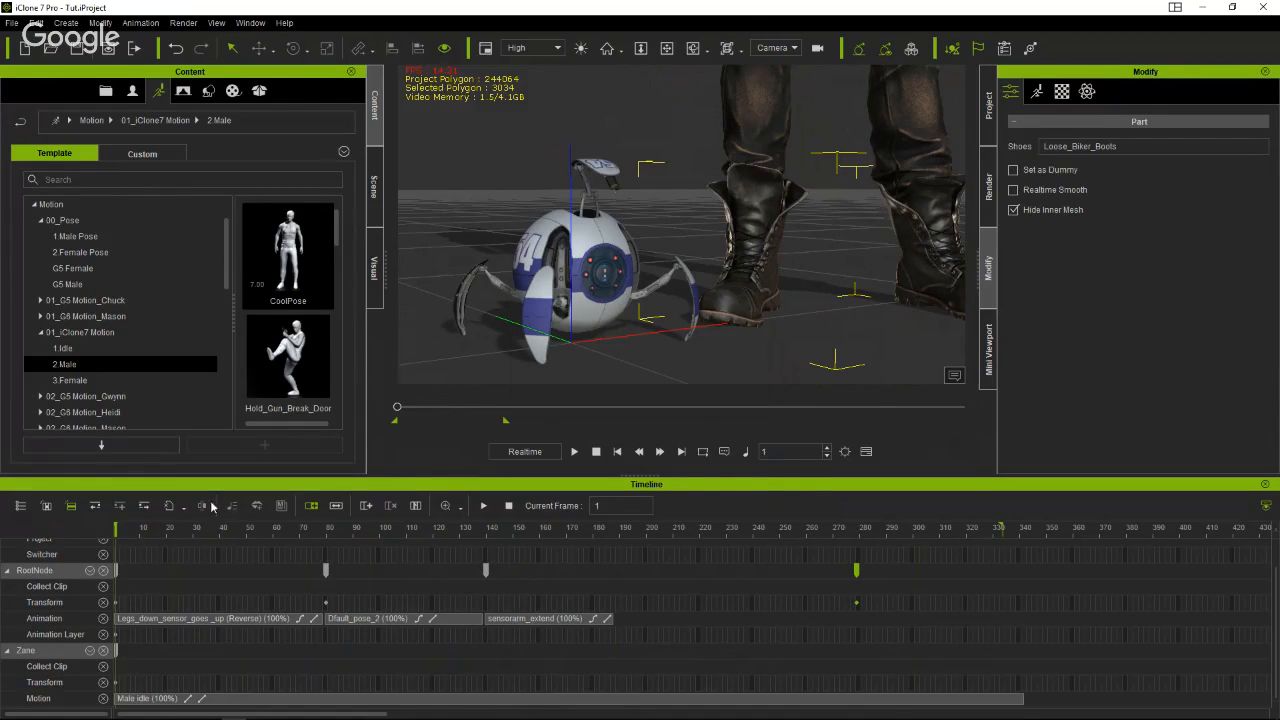
mouse_move(288, 258)
left_mouse_down()
mouse_move(272, 348)
mouse_move(295, 258)
left_mouse_up()
double_click(295, 258)
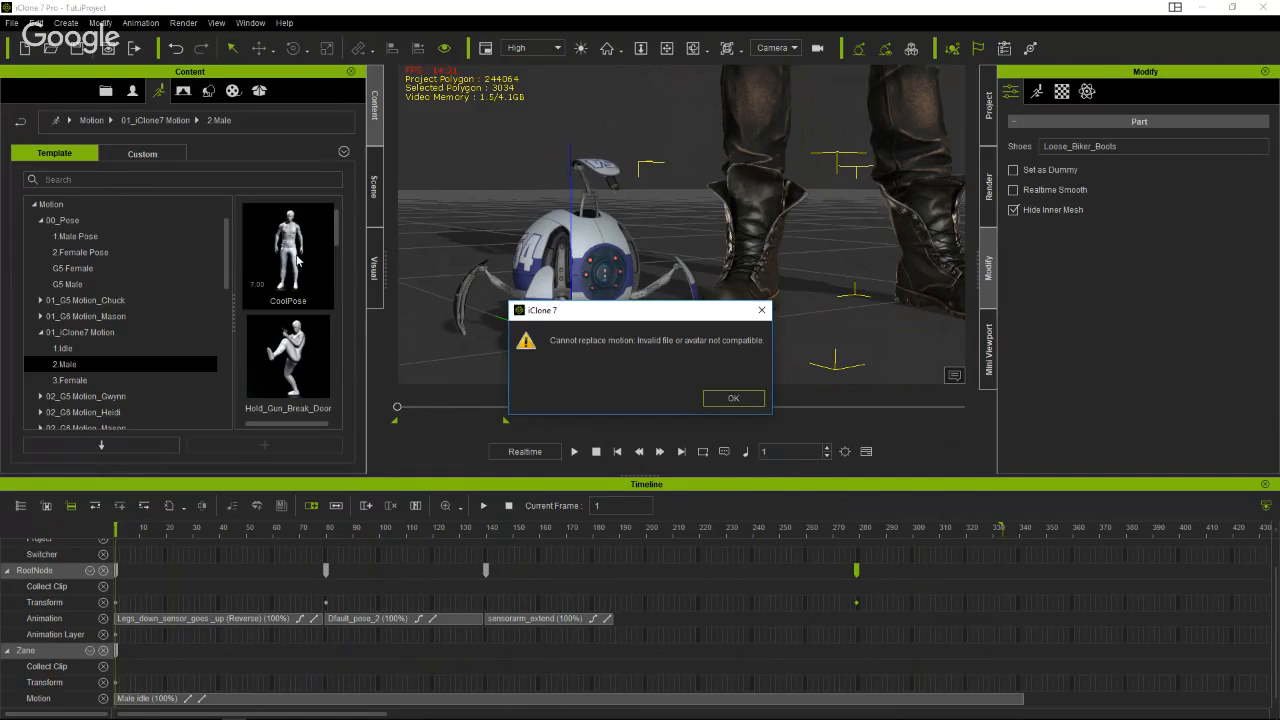
left_click(733, 400)
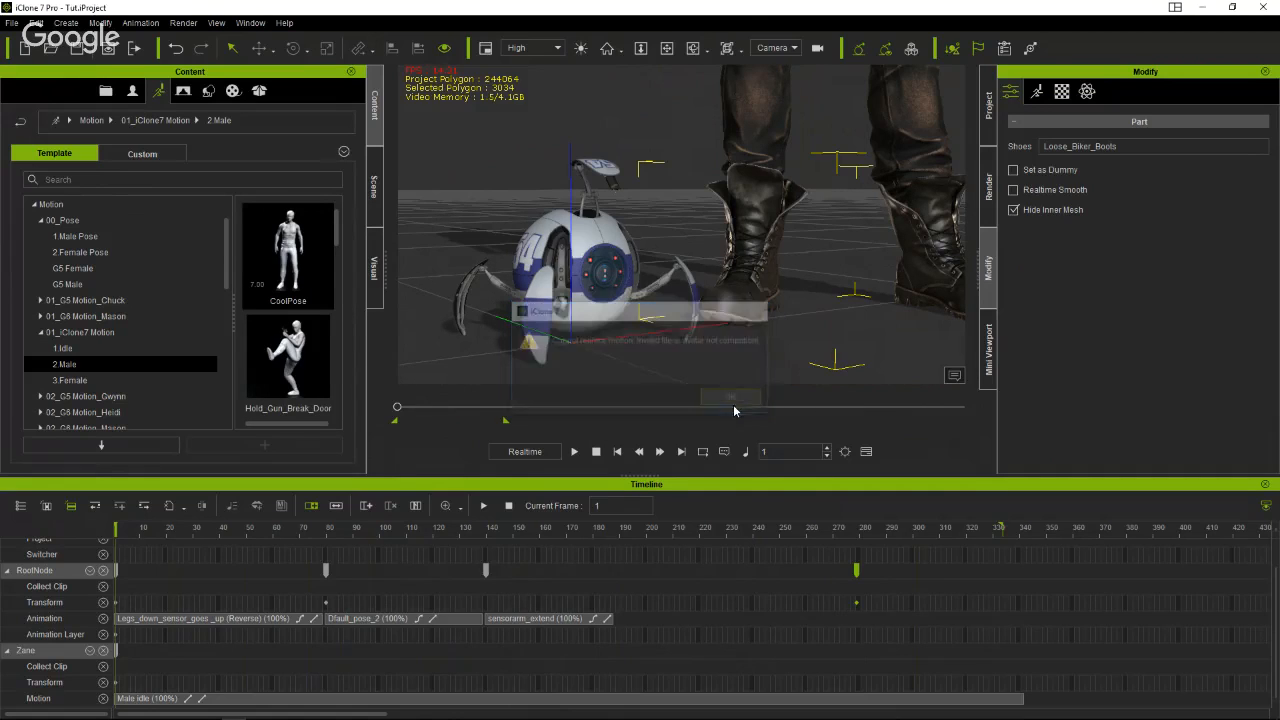
Select the whole avatar in the scene list and replace its idle motion with CoolPose.
left_click(775, 115)
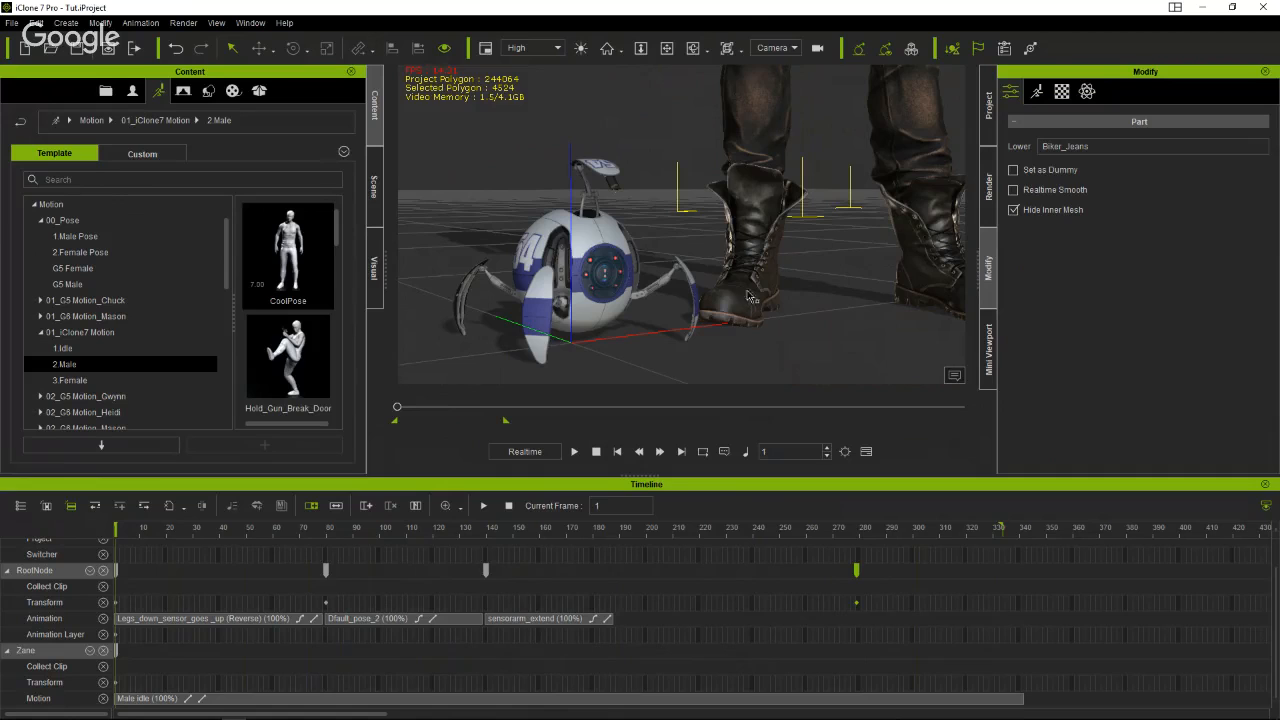
left_click(375, 182)
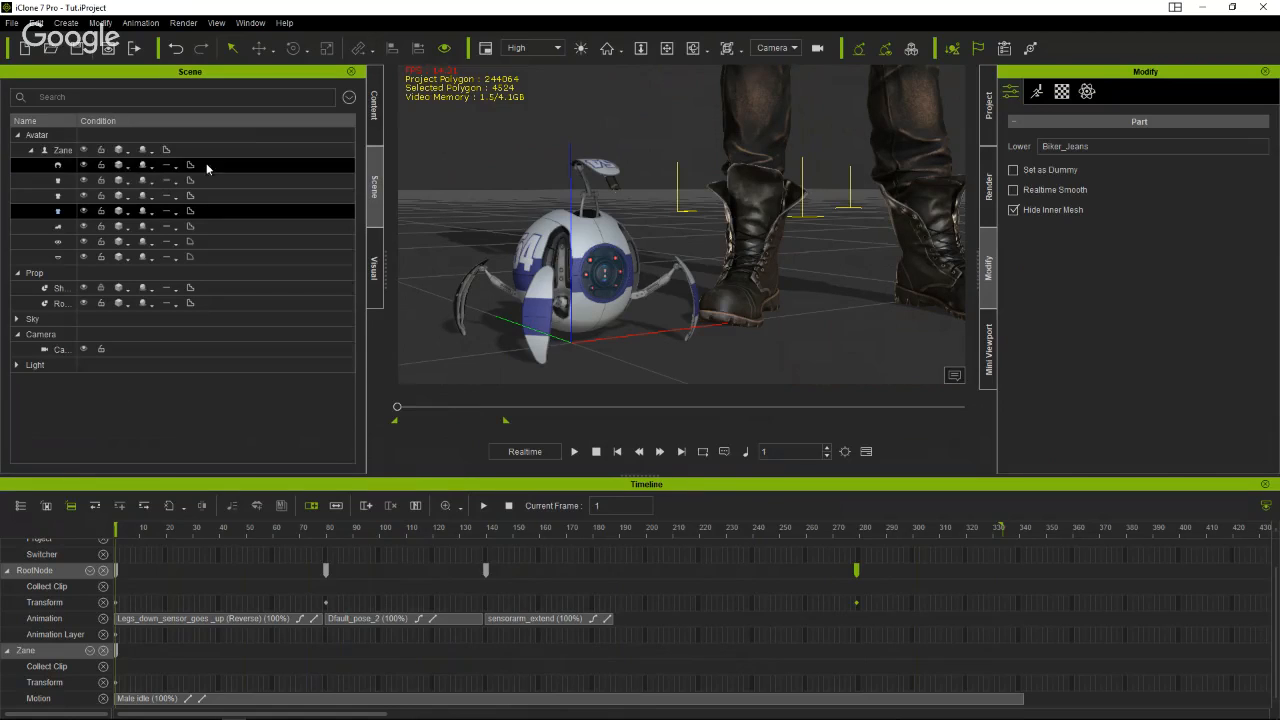
left_click(324, 150)
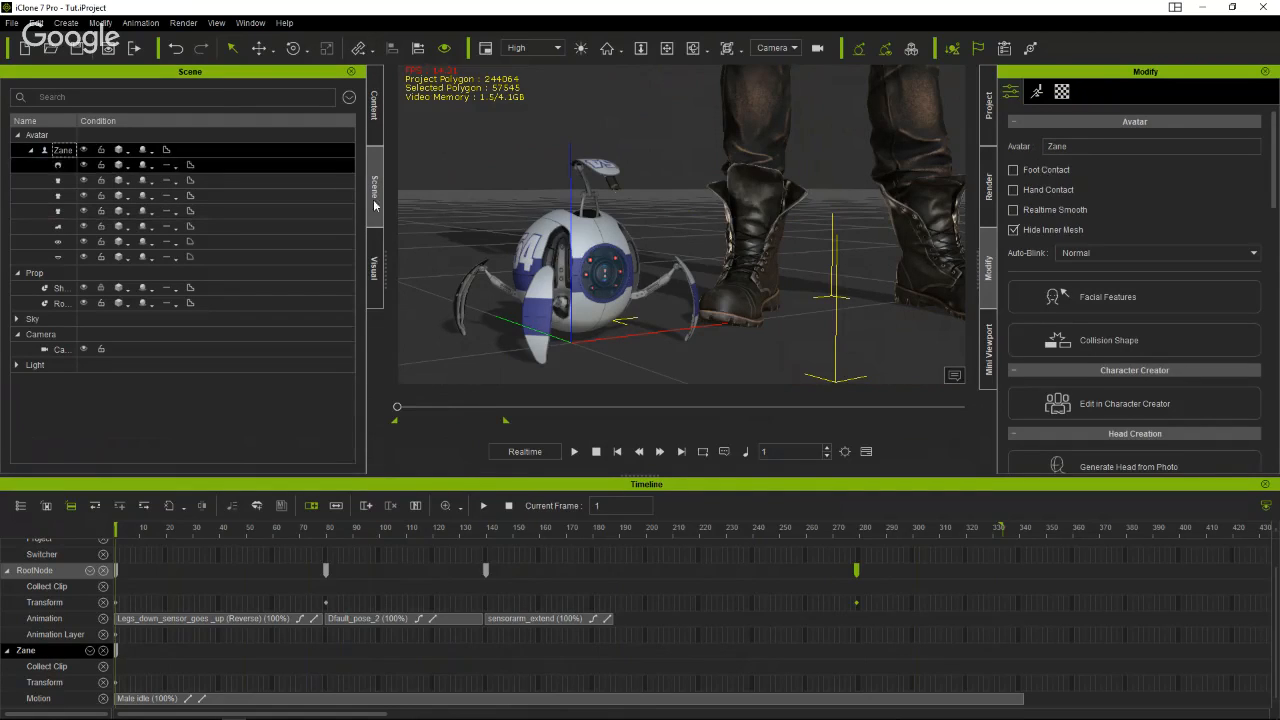
left_click(379, 132)
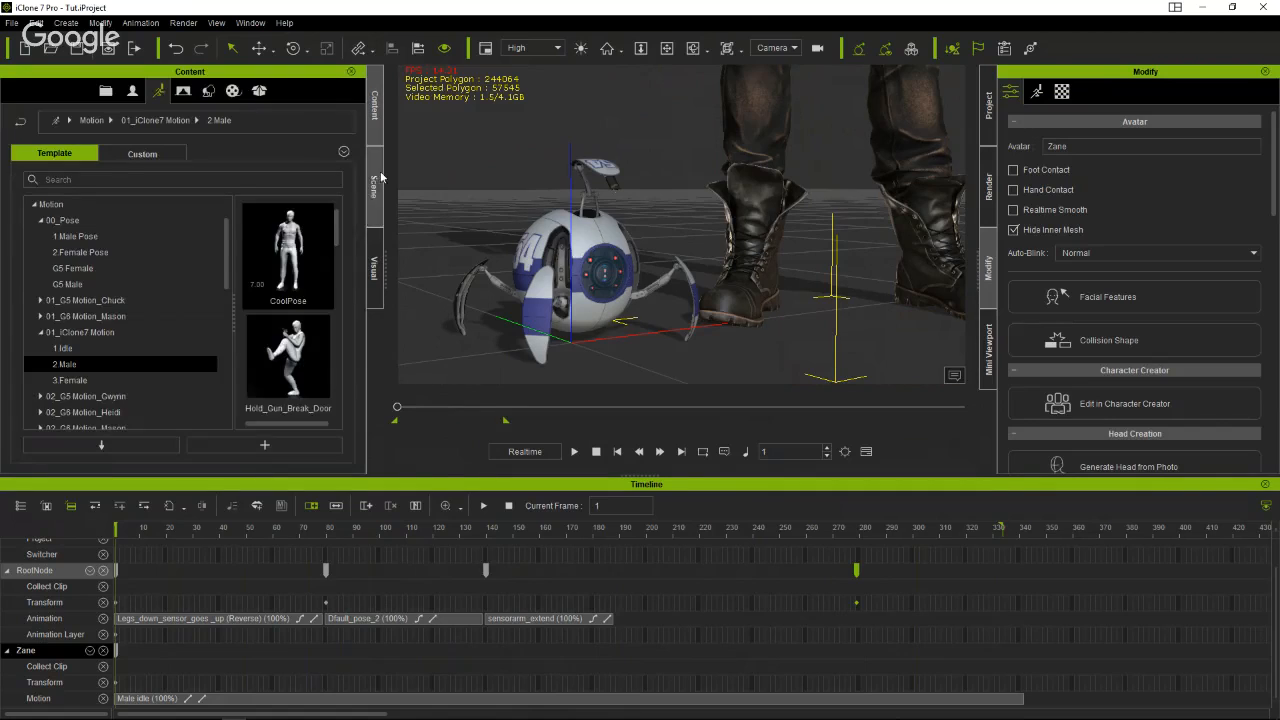
double_click(313, 272)
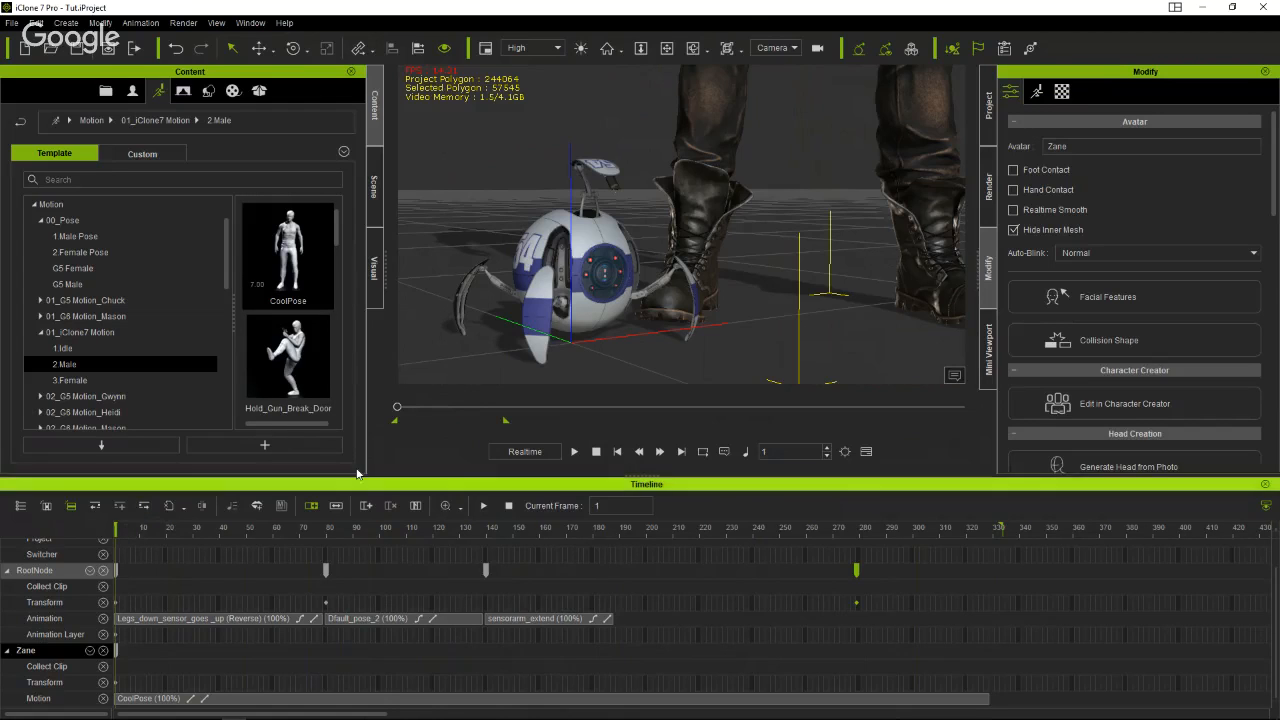
Play through to frame 333, orbit the camera there to a side view of the avatar and robot, and return to frame 1.
left_click(575, 452)
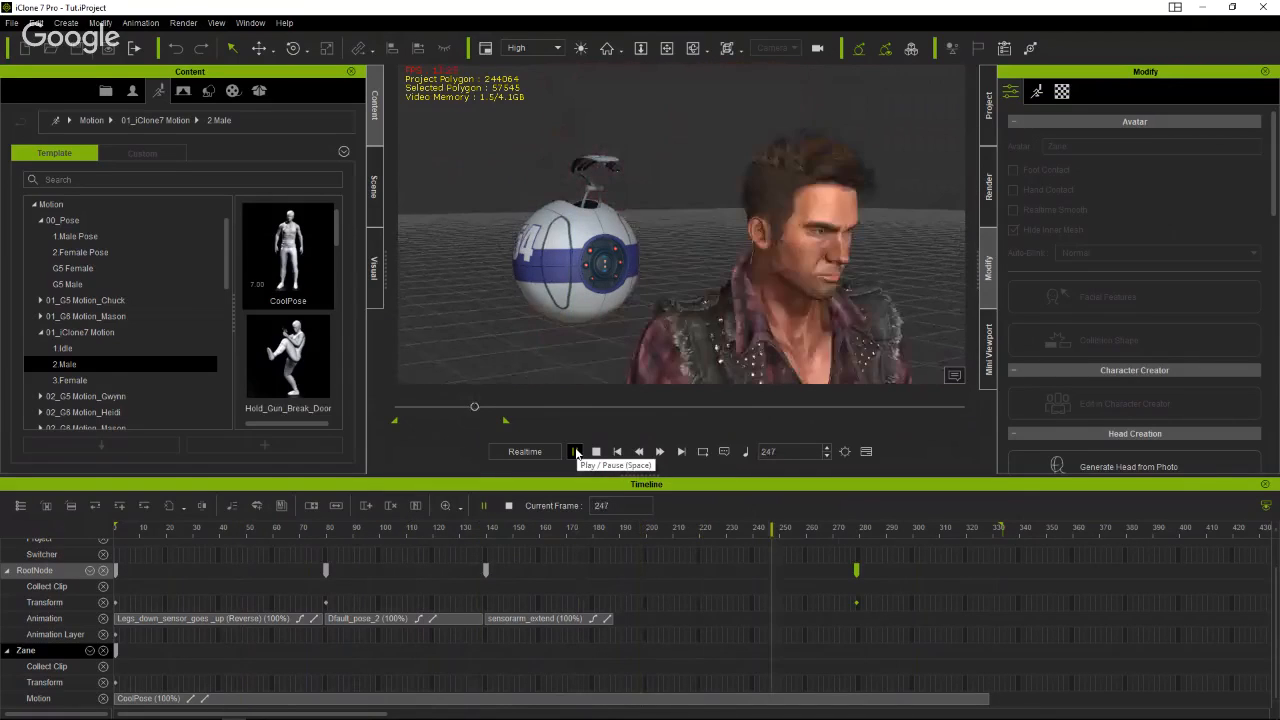
left_click(575, 452)
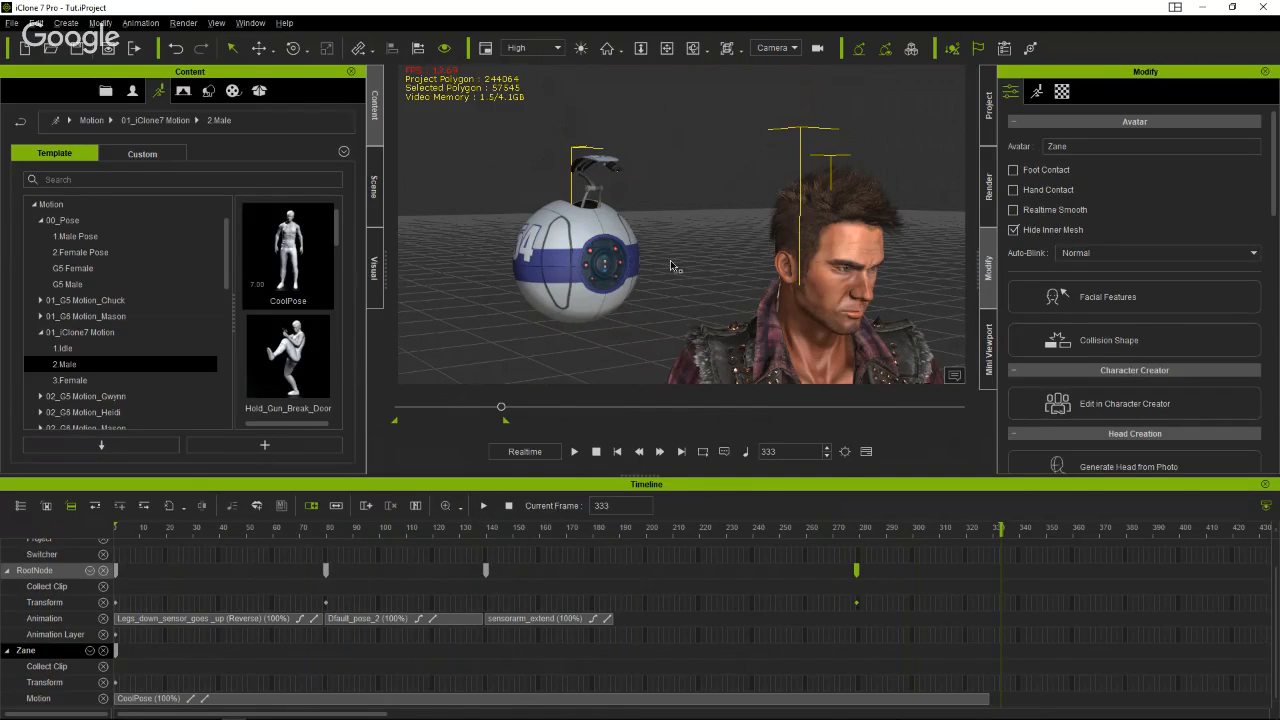
right_click_drag(671, 262, 731, 233)
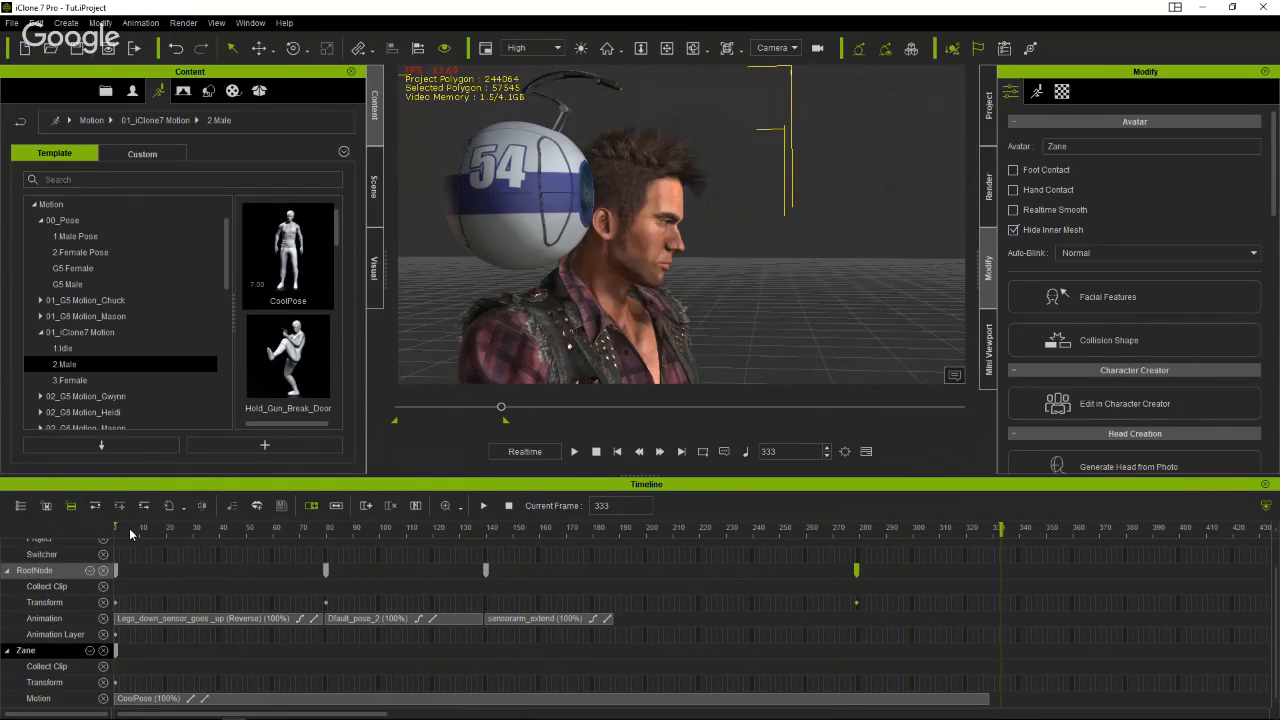
left_click(130, 533)
left_click_drag(130, 533, 100, 532)
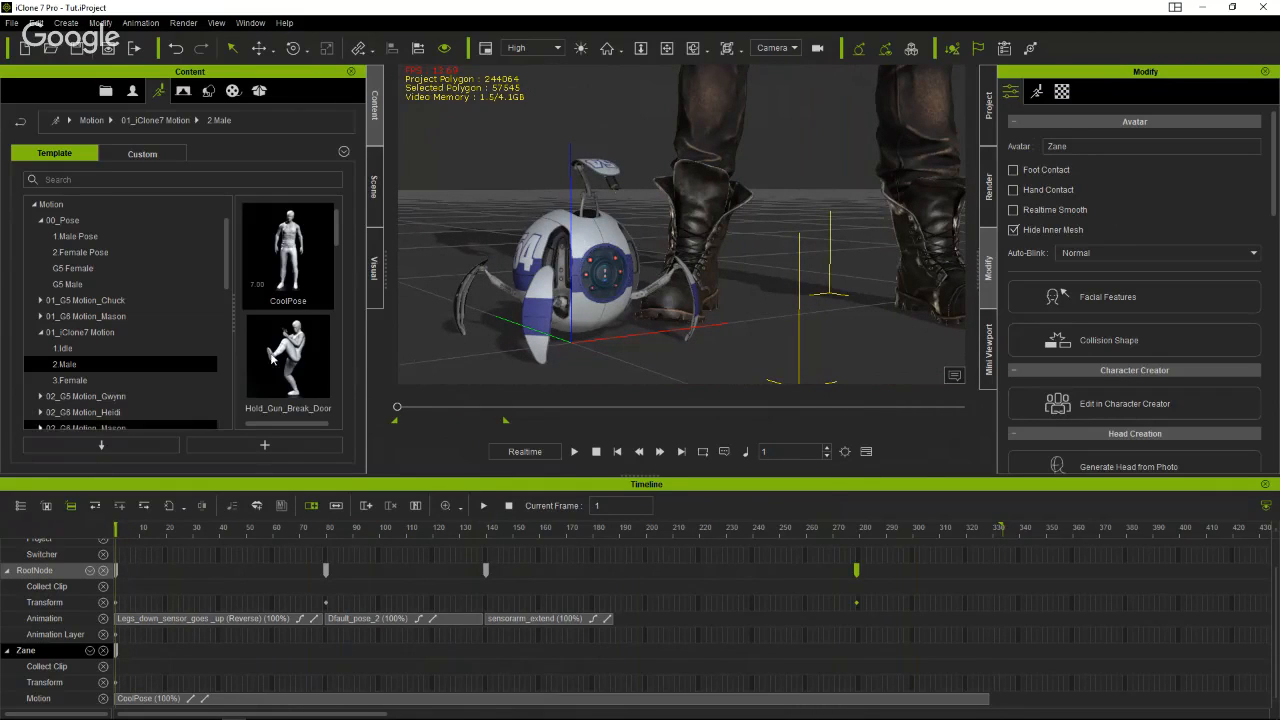
Select the scene's camera, set its film back to Red - Epic Dragon, and adjust the film aspect ratio to 1.64.
left_click(374, 224)
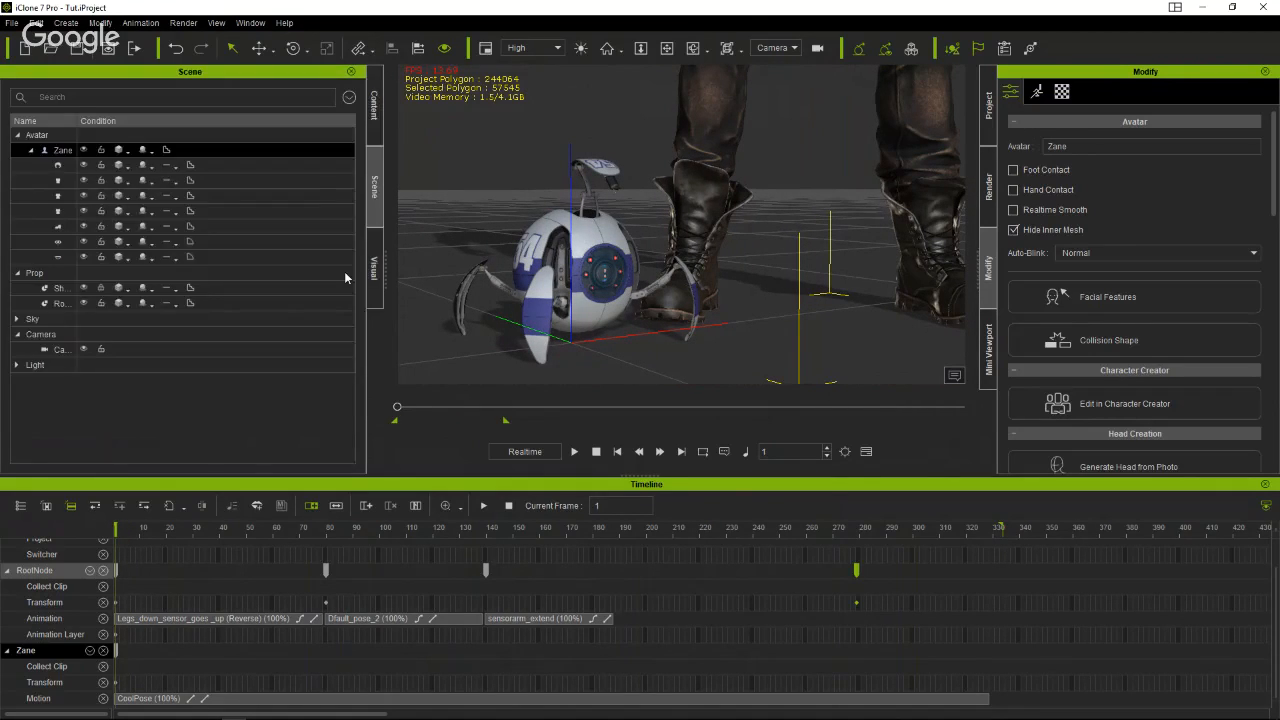
left_click(60, 288)
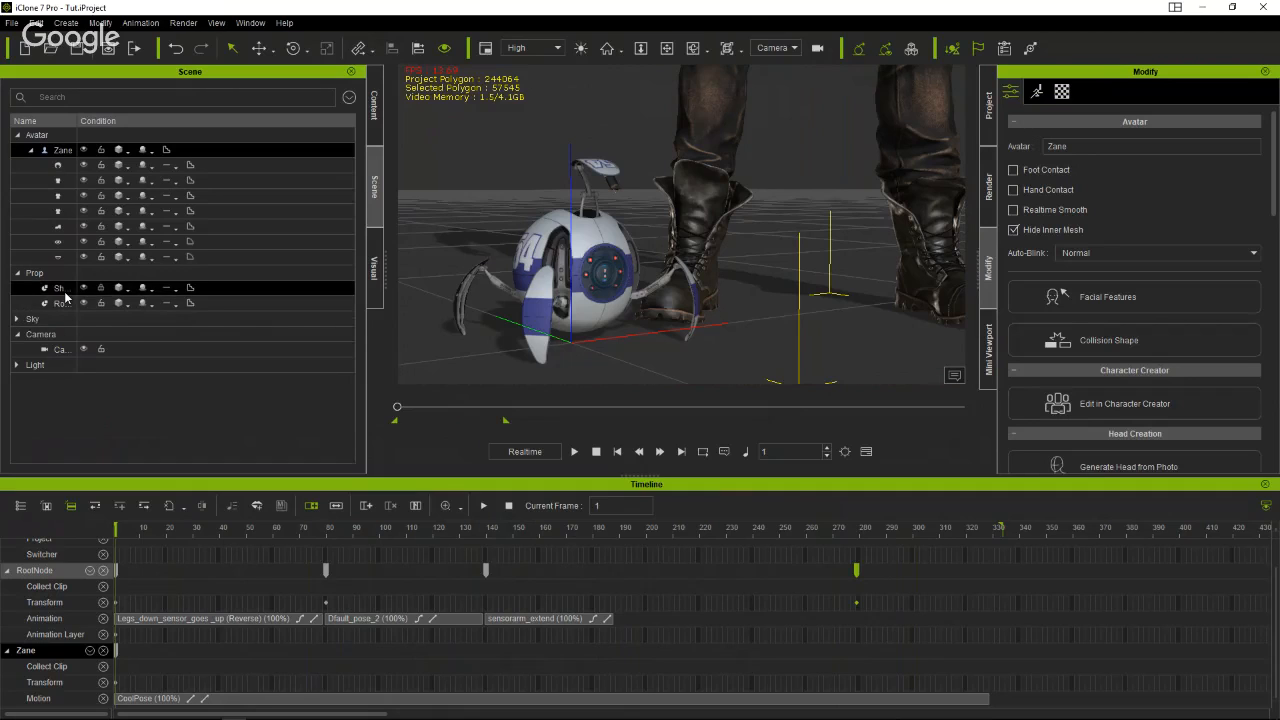
left_click(60, 349)
scroll(1182, 297, "down", 2)
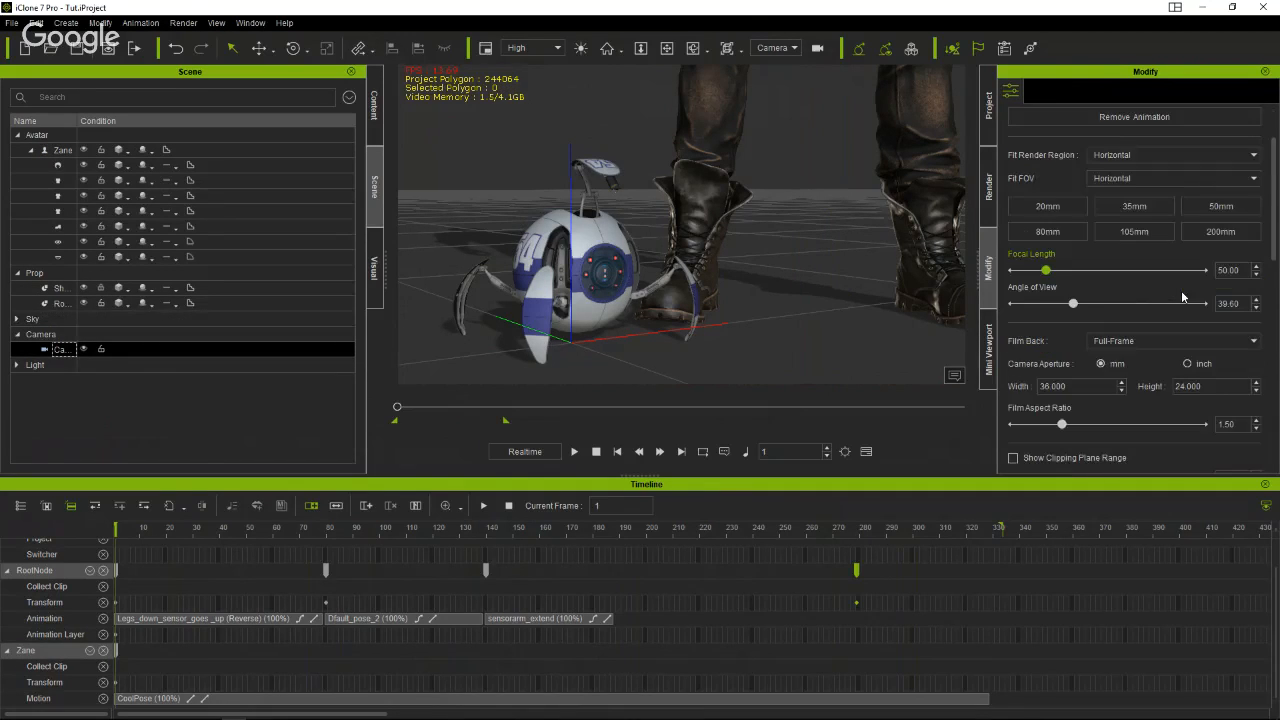
scroll(1181, 290, "down", 2)
left_click(1148, 263)
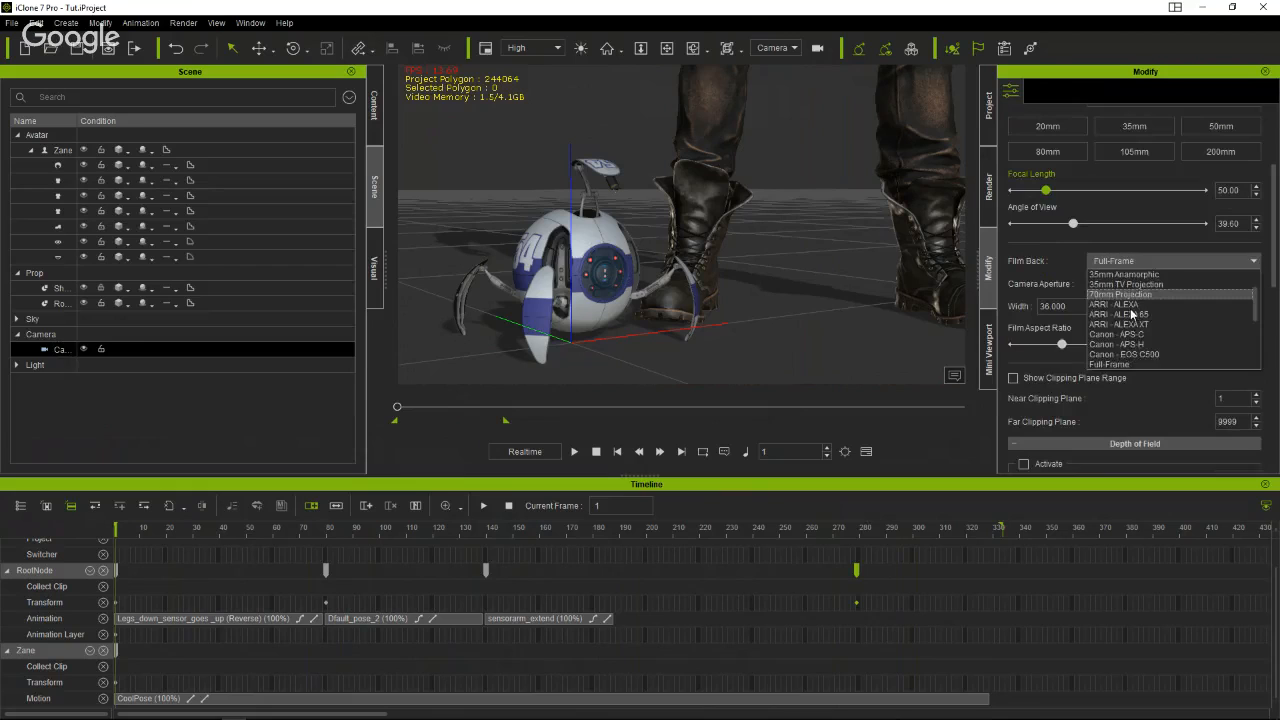
left_click(1129, 294)
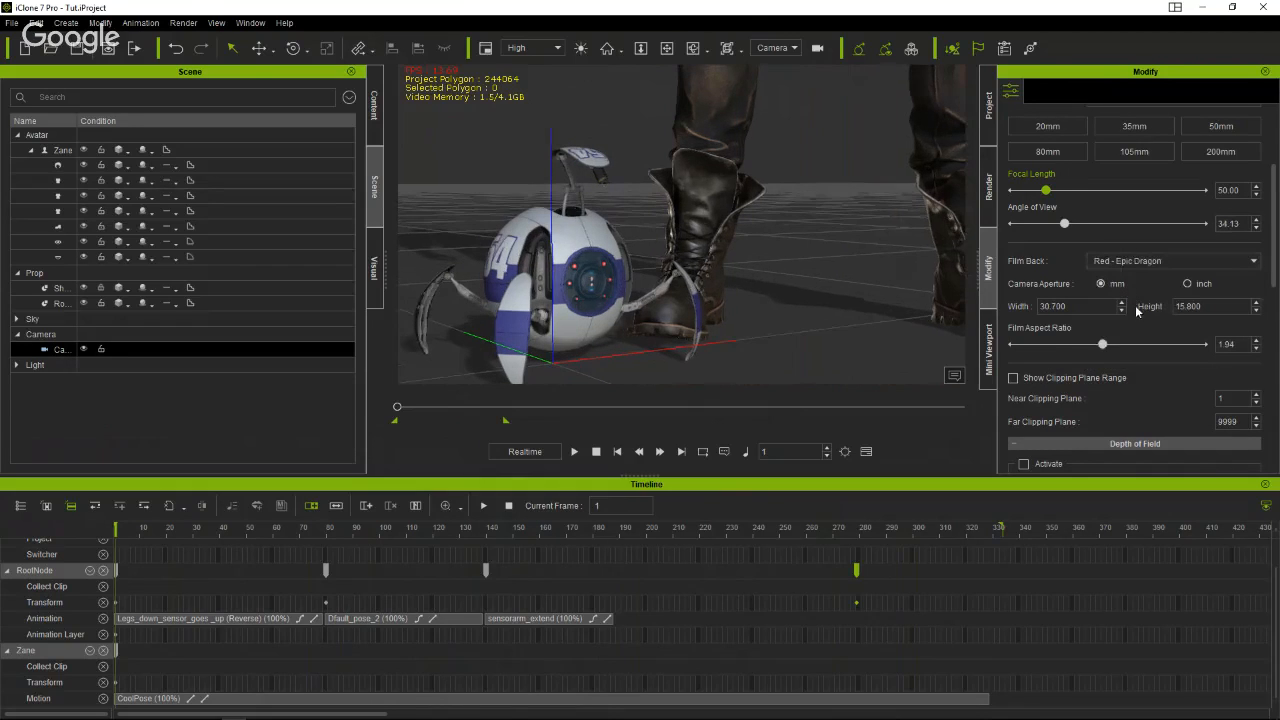
left_click_drag(1105, 345, 1073, 345)
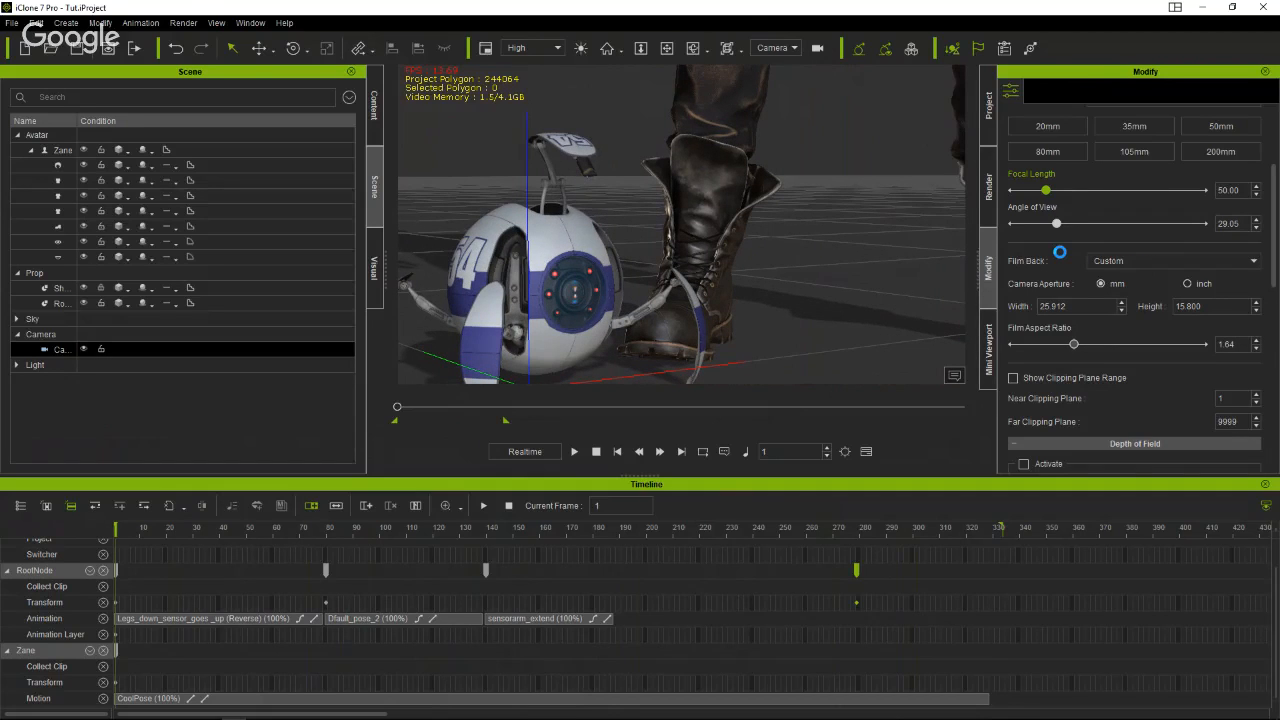
Set the camera's angle of view to 28.38 at frame 1 and to 46.44 at frame 279.
mouse_move(1056, 224)
left_mouse_down()
mouse_move(1104, 223)
mouse_move(1058, 238)
left_mouse_up()
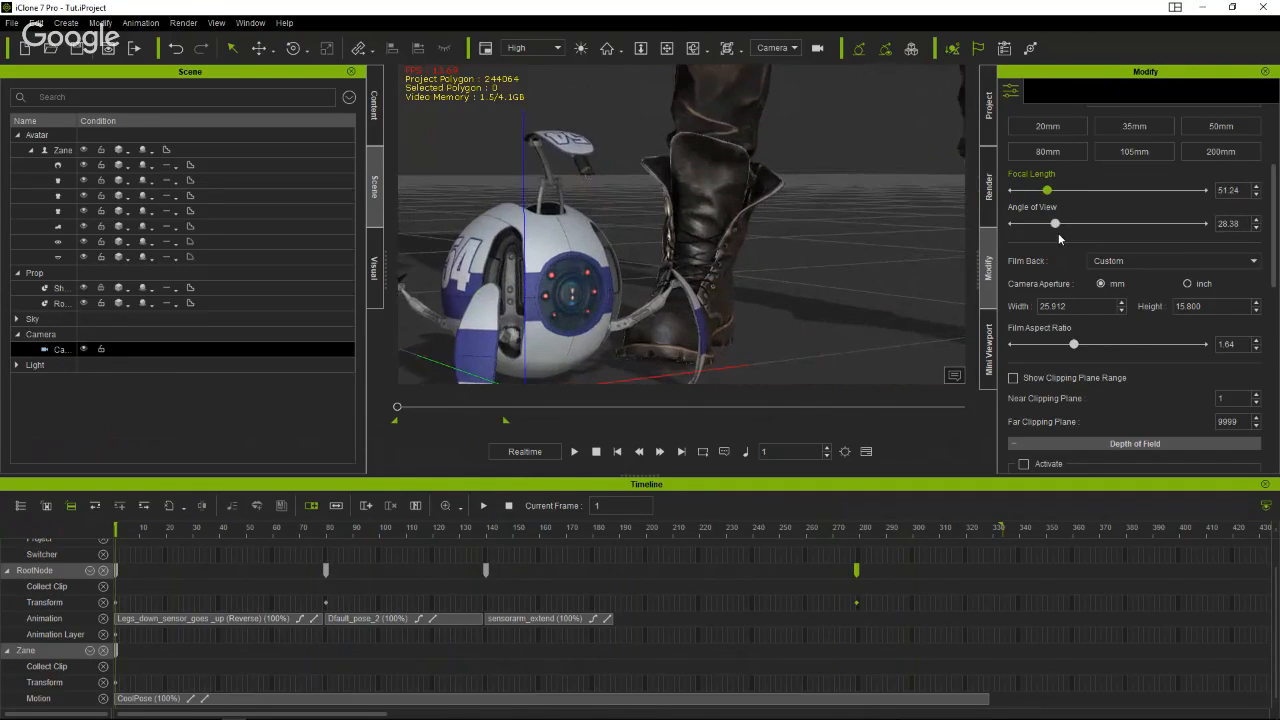
left_click(292, 526)
left_click_drag(292, 526, 855, 609)
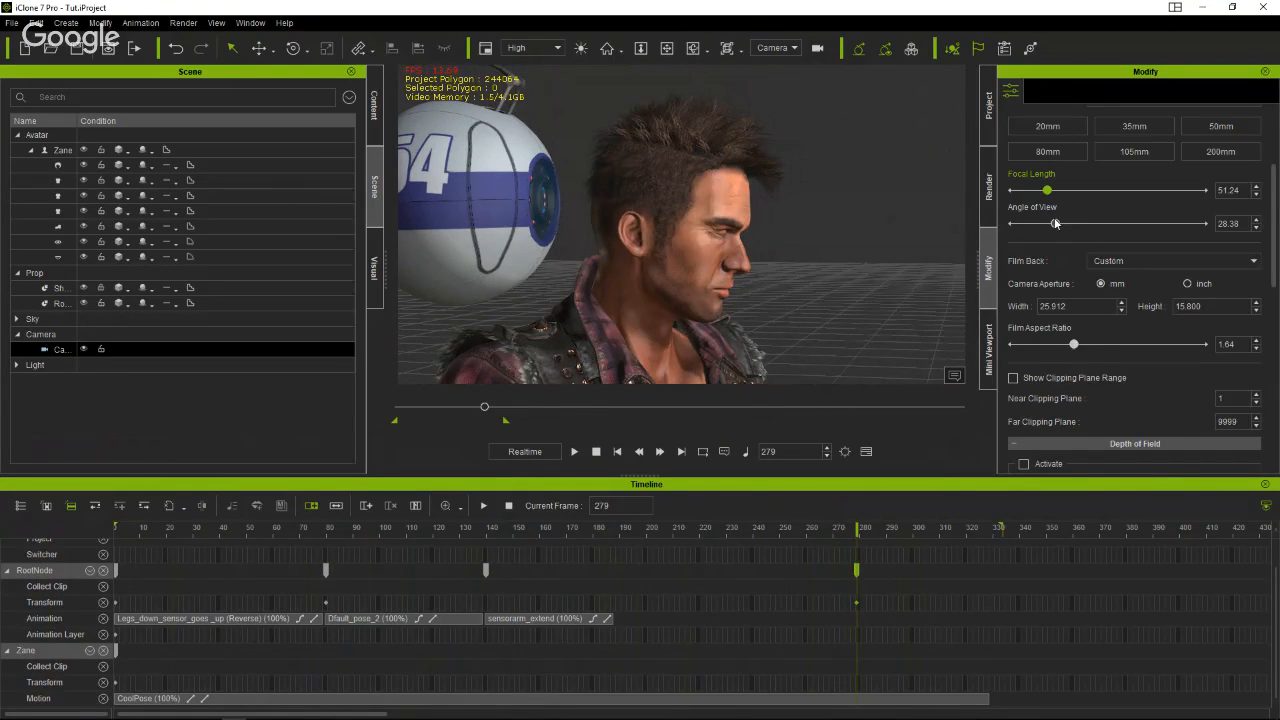
left_click_drag(1056, 224, 1084, 224)
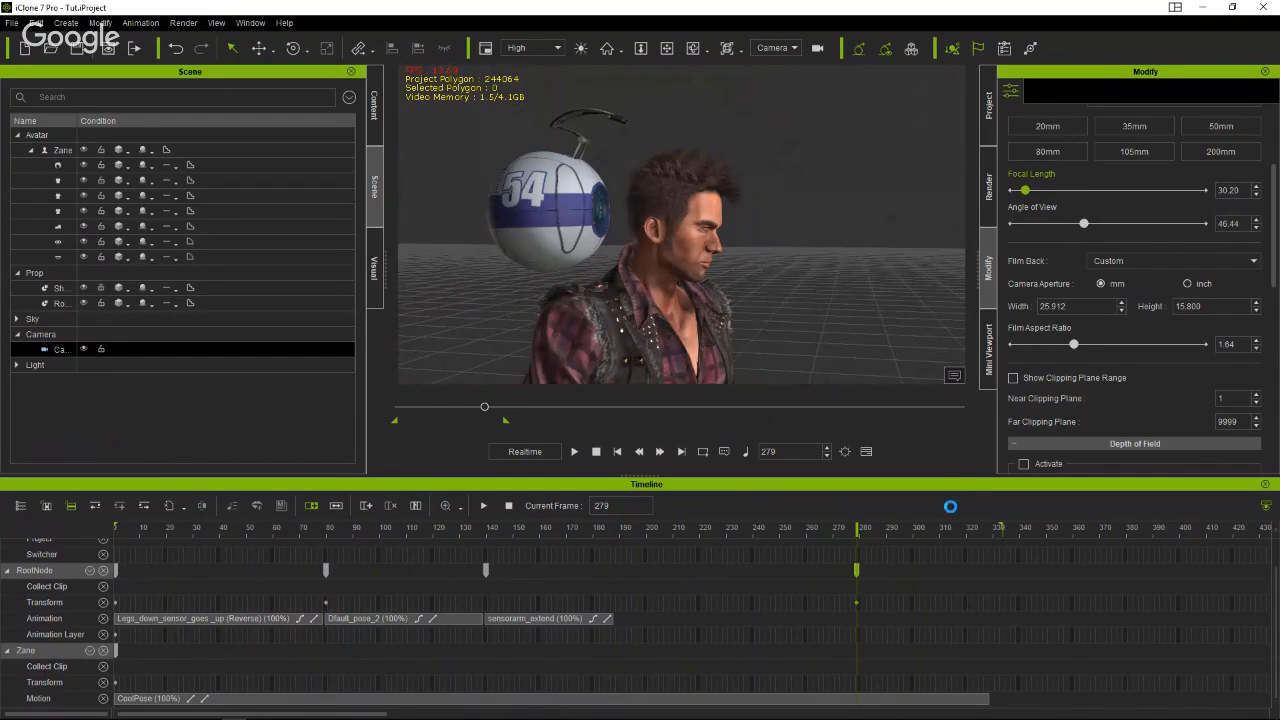
Enlarge the timeline around frame 279 and orbit the camera slightly farther around the avatar and robot at that frame.
scroll(960, 632, "up", 1)
scroll(960, 629, "up", 2, "ctrl")
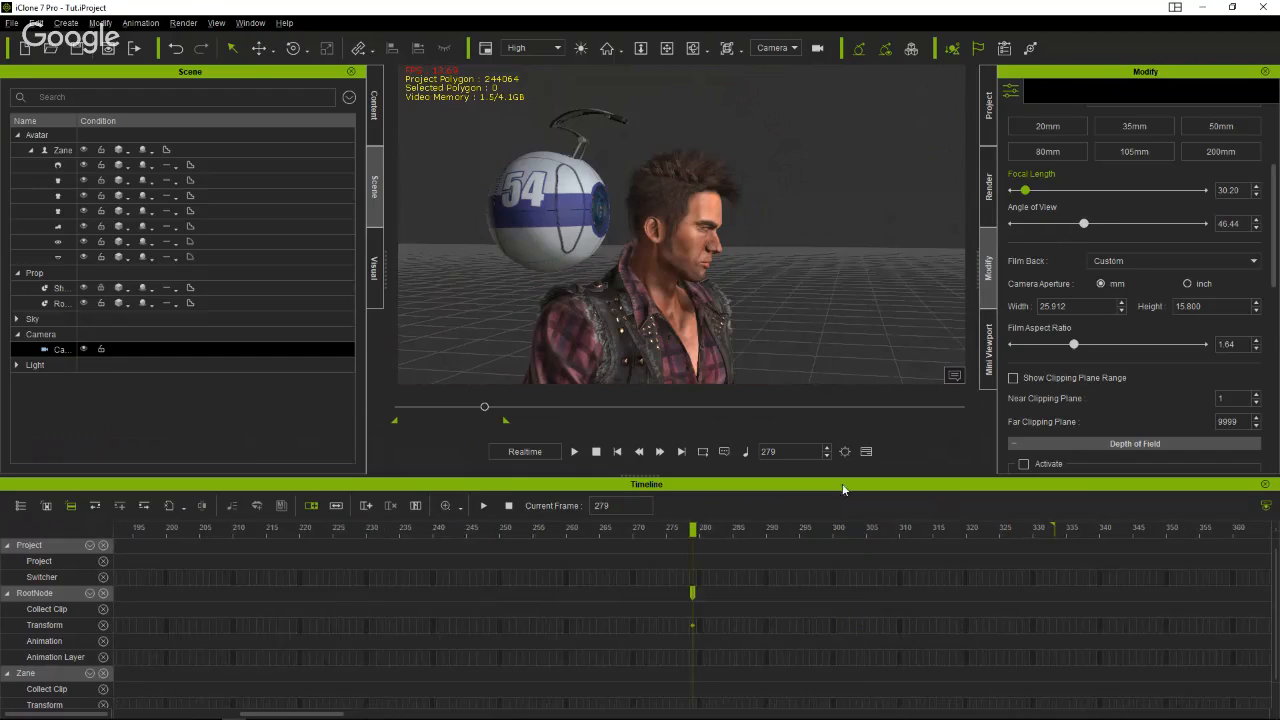
right_click_drag(640, 331, 686, 326)
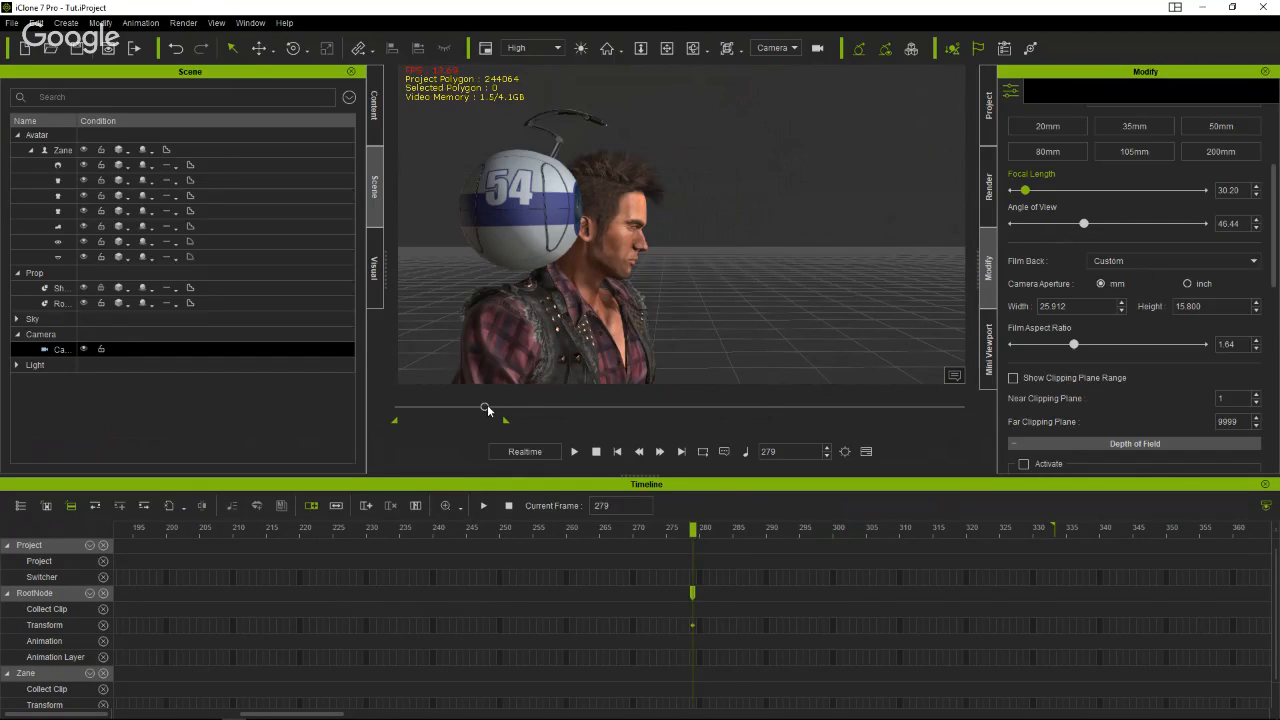
At frame 1, set the camera's angle of view to 10.74 and centre the shot closely on the robot's round eye.
left_click_drag(487, 406, 334, 402)
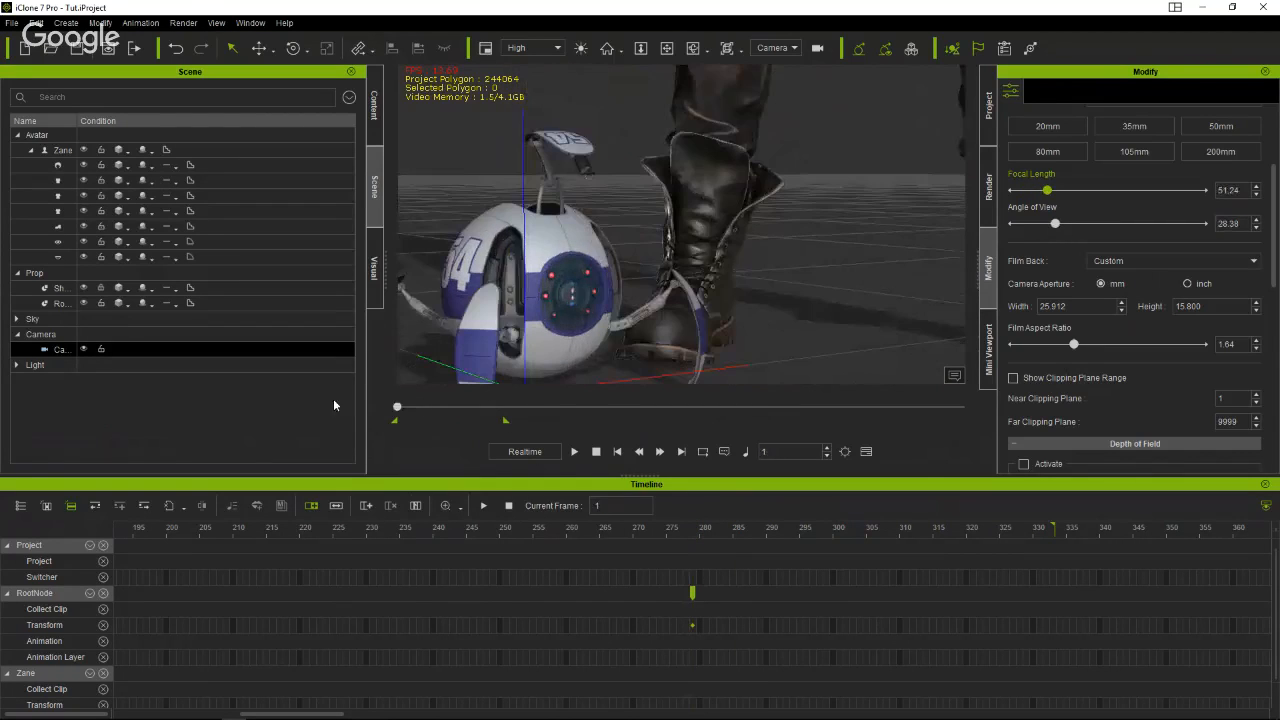
middle_click_drag(558, 343, 695, 335)
left_click_drag(1052, 224, 1027, 224)
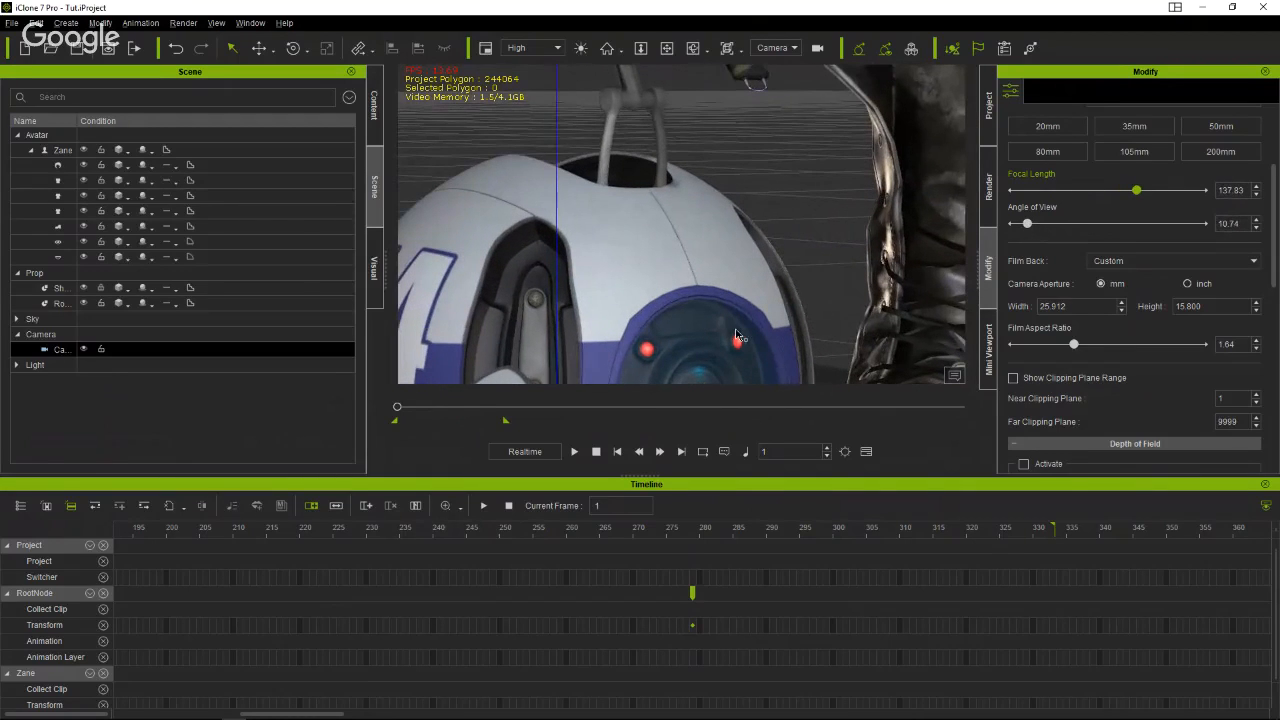
middle_click_drag(724, 270, 723, 194)
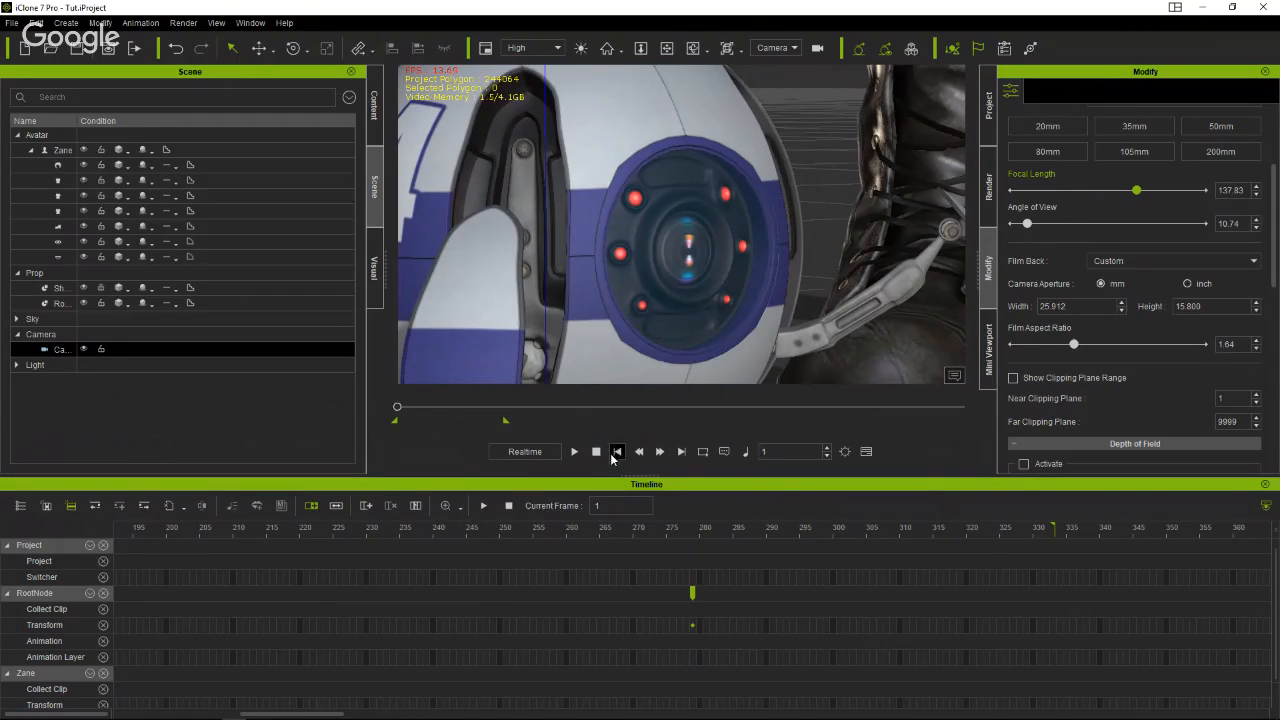
Play the animation through to frame 333, scrub back to frame 170, and advance to frame 360.
left_click(574, 452)
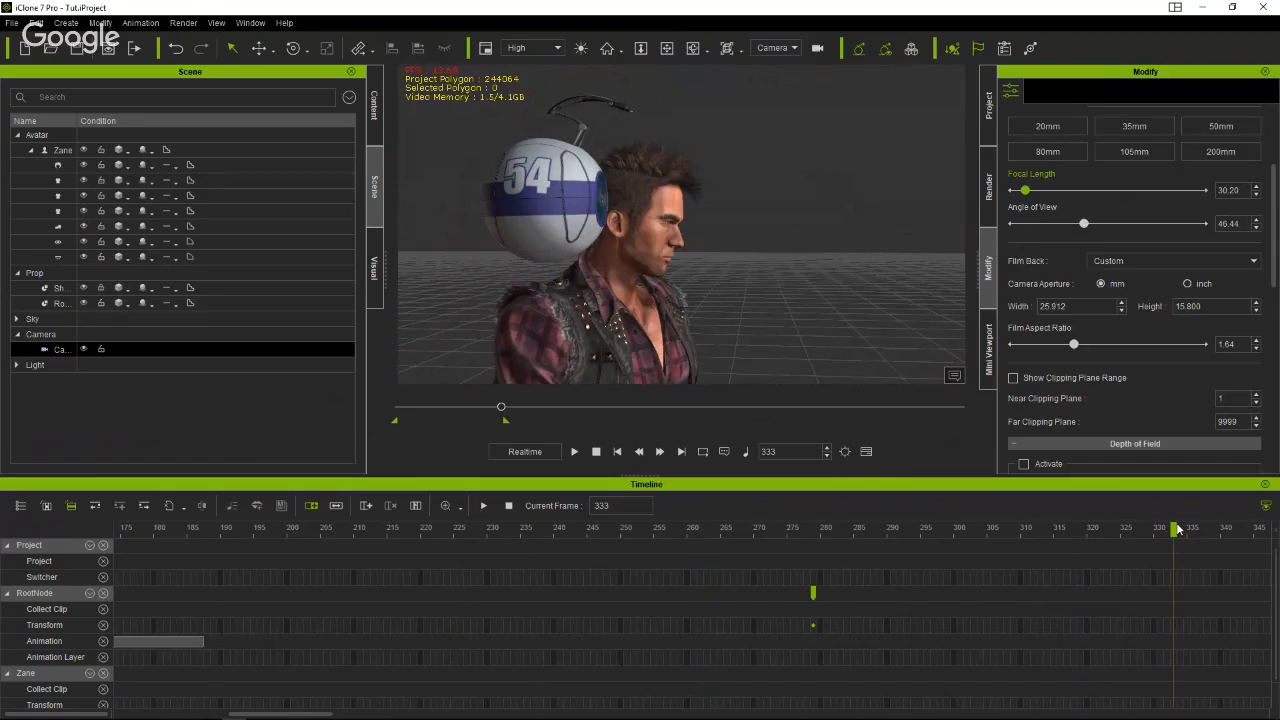
left_click_drag(1175, 527, 84, 592)
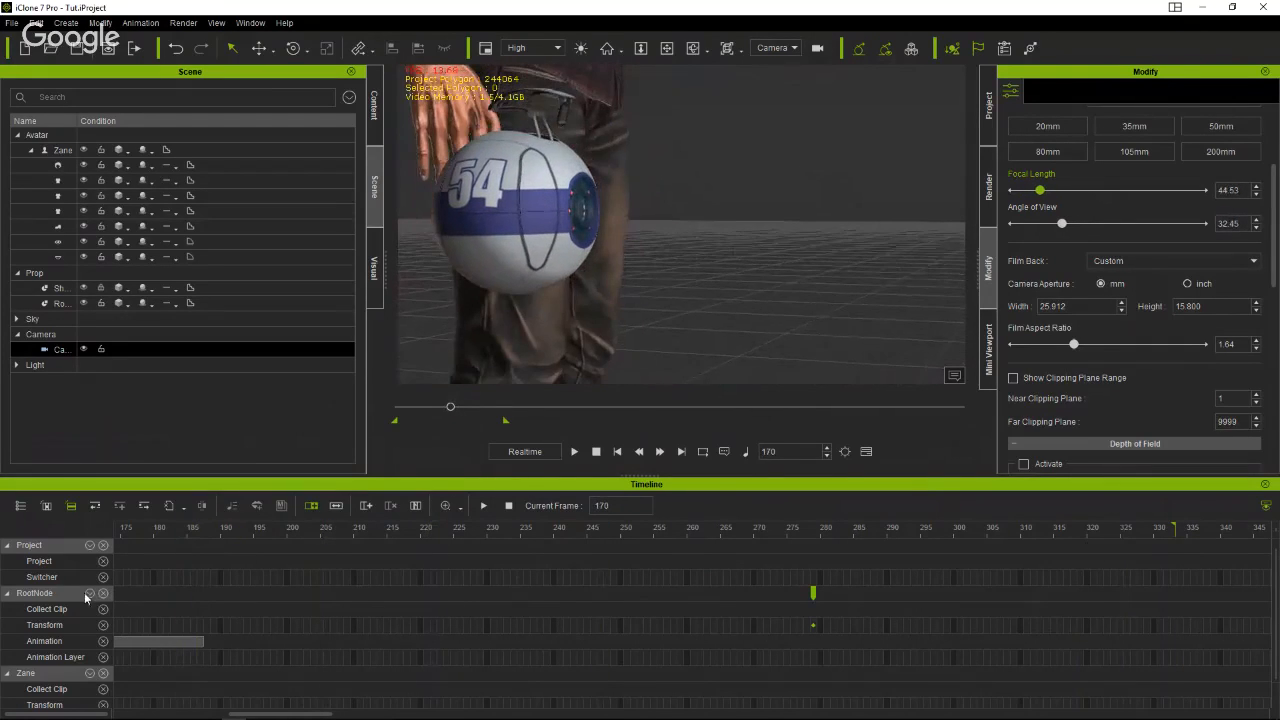
mouse_move(452, 407)
left_mouse_down()
mouse_move(441, 413)
mouse_move(509, 408)
left_mouse_up()
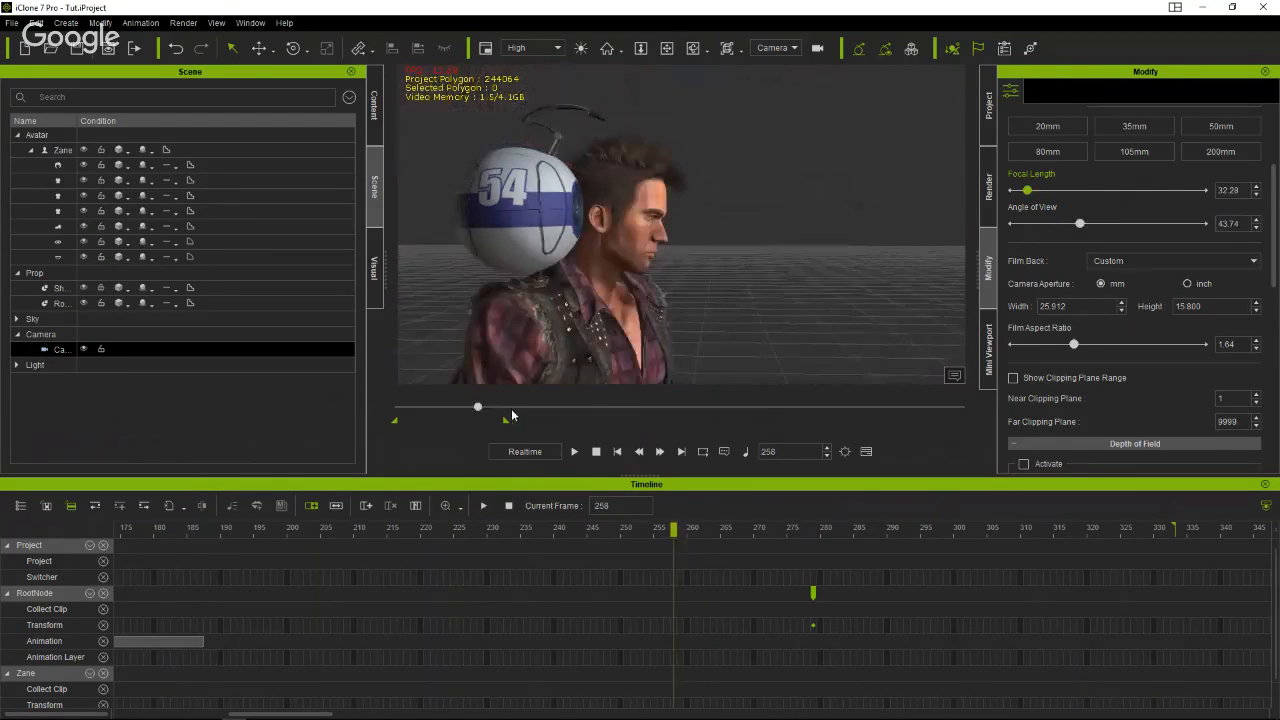
Save the spherical robot to the custom prop library, replacing the existing spiderbot item.
left_click(521, 224)
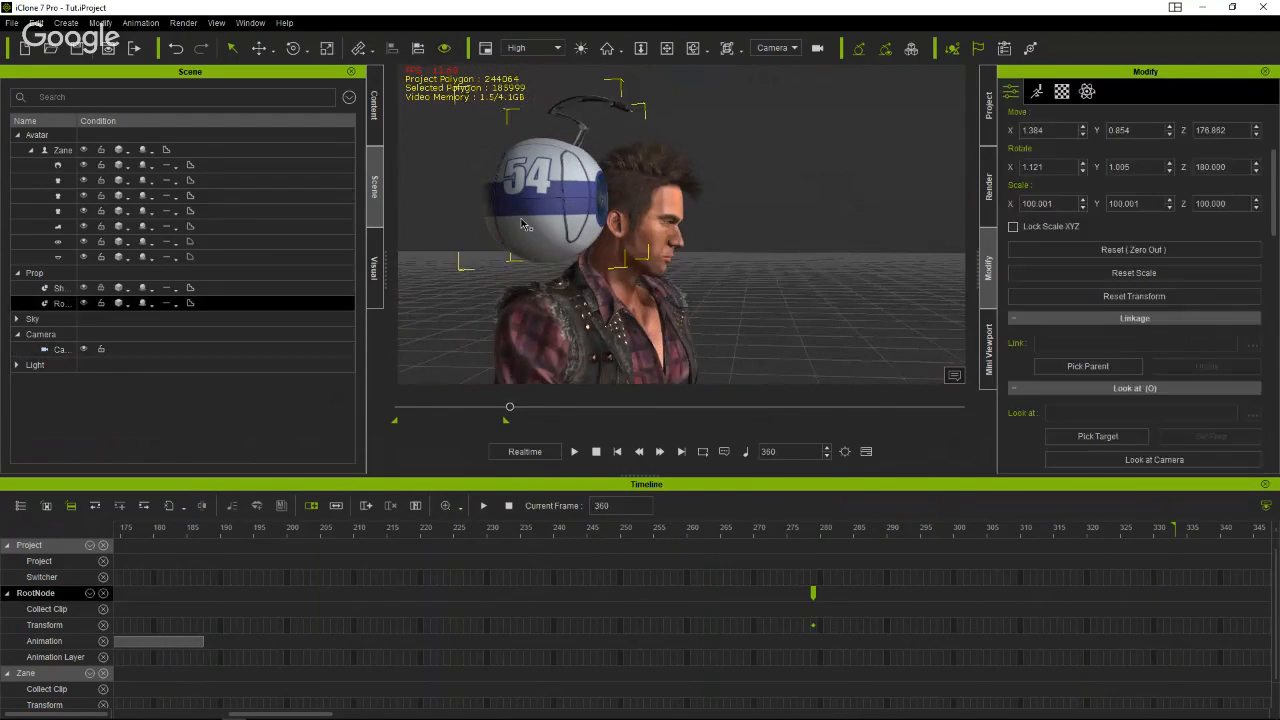
left_click(377, 135)
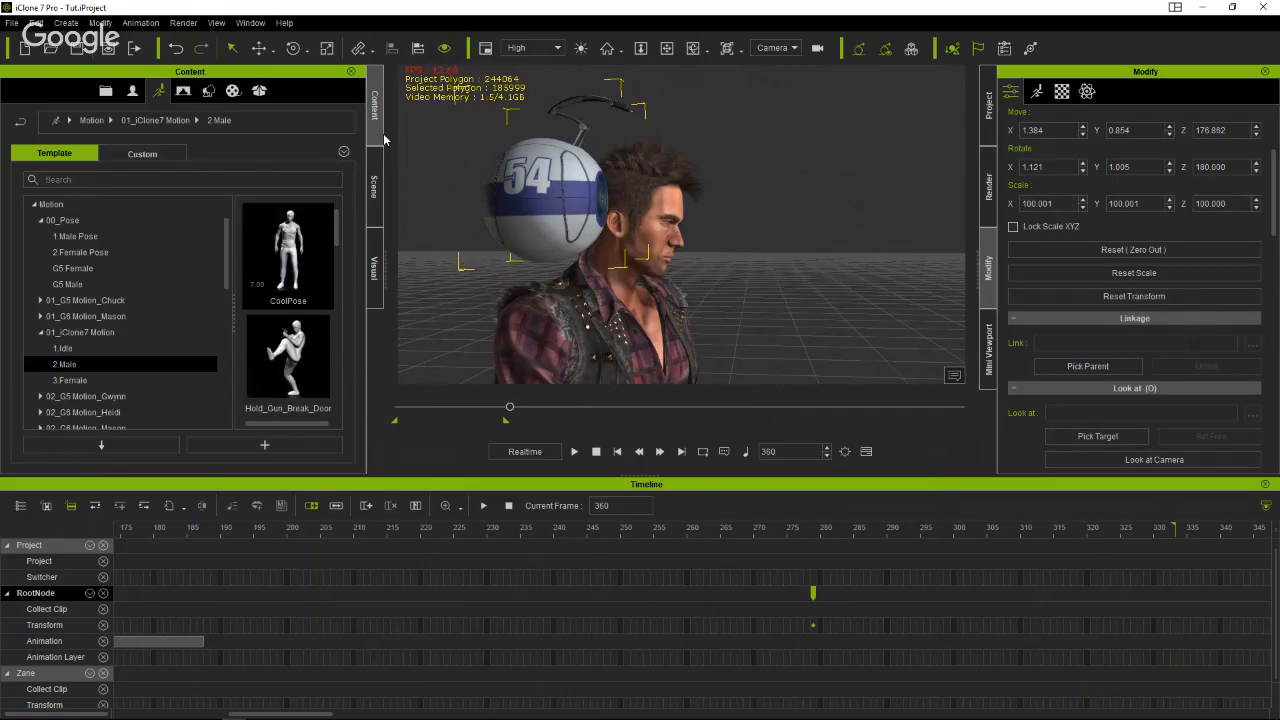
left_click(208, 90)
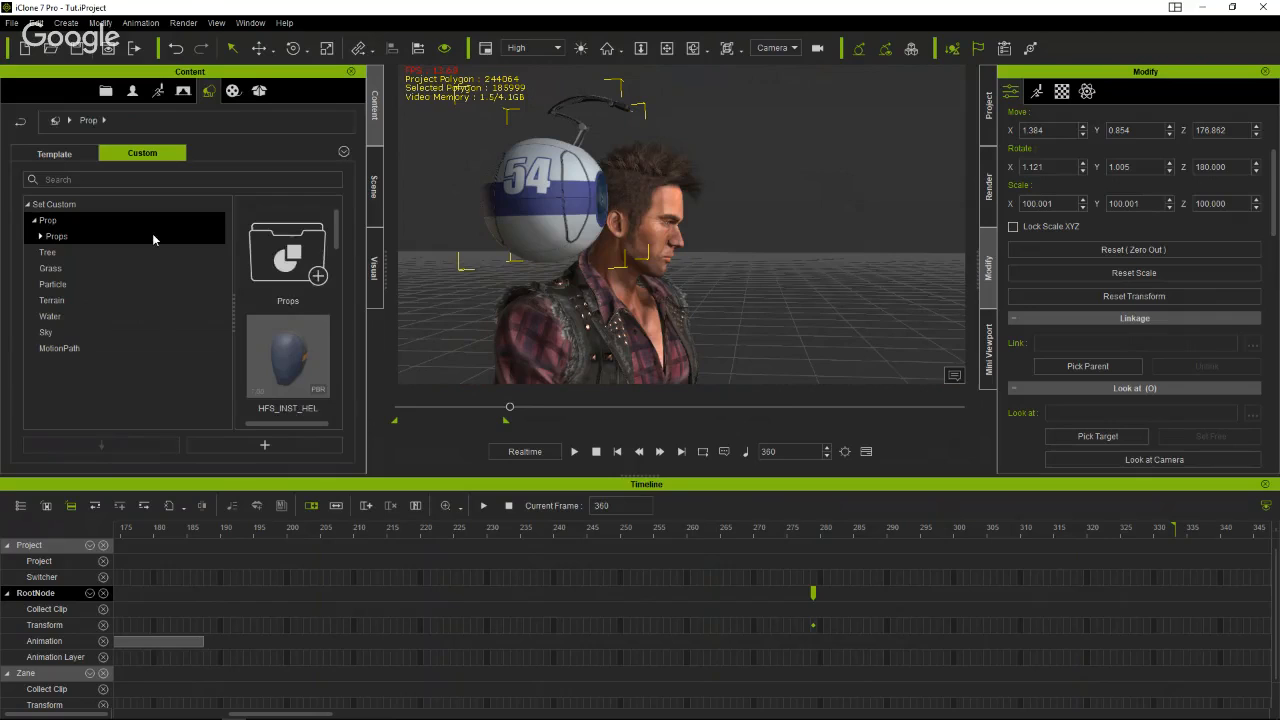
scroll(295, 380, "down", 3)
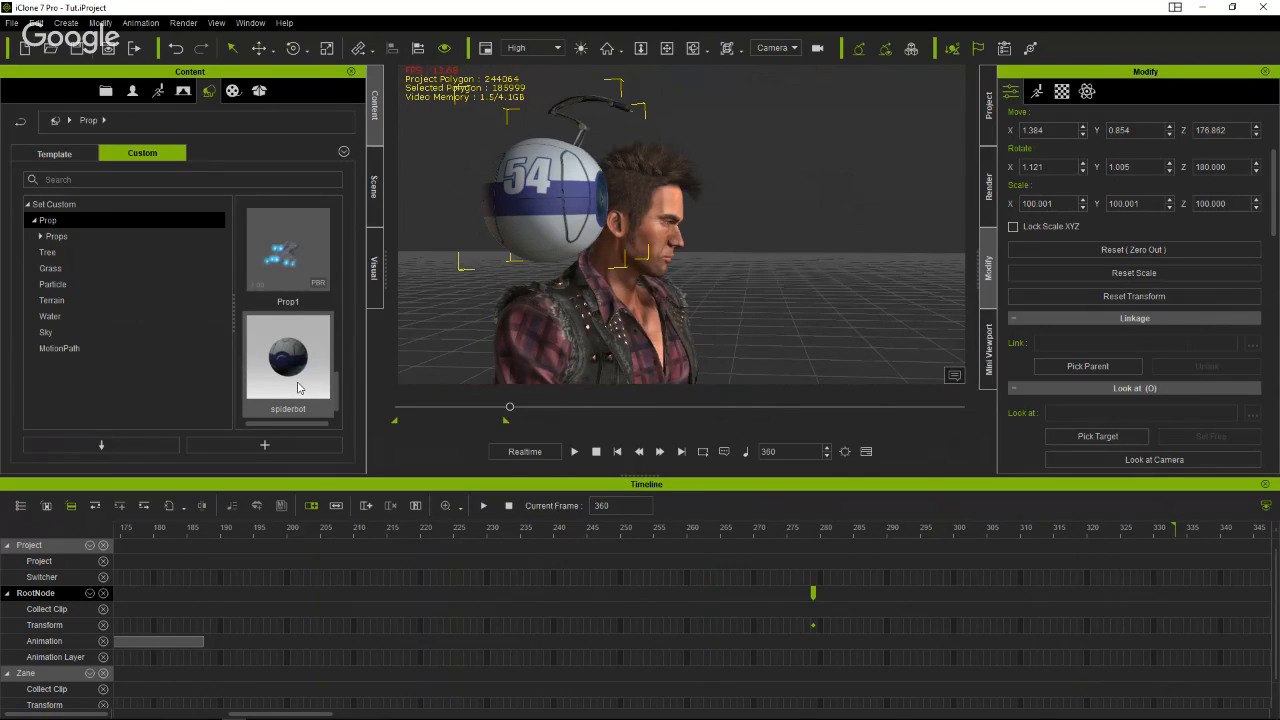
left_click(313, 446)
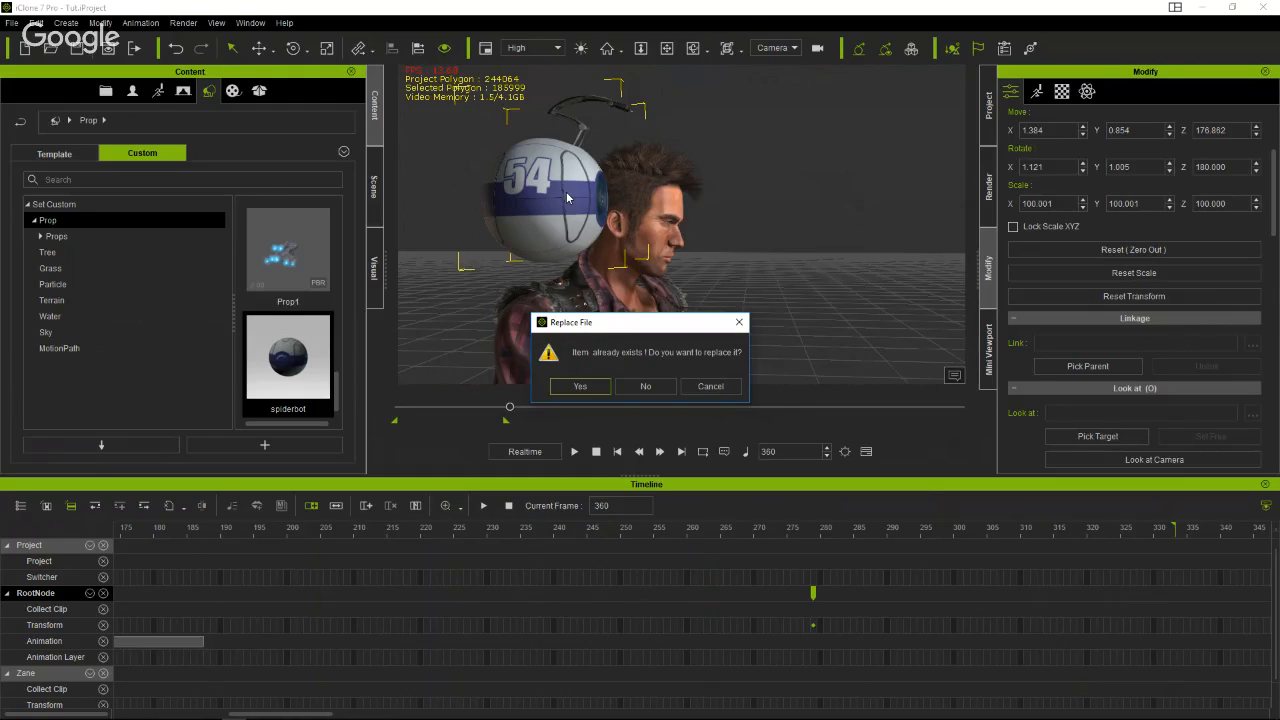
left_click(580, 387)
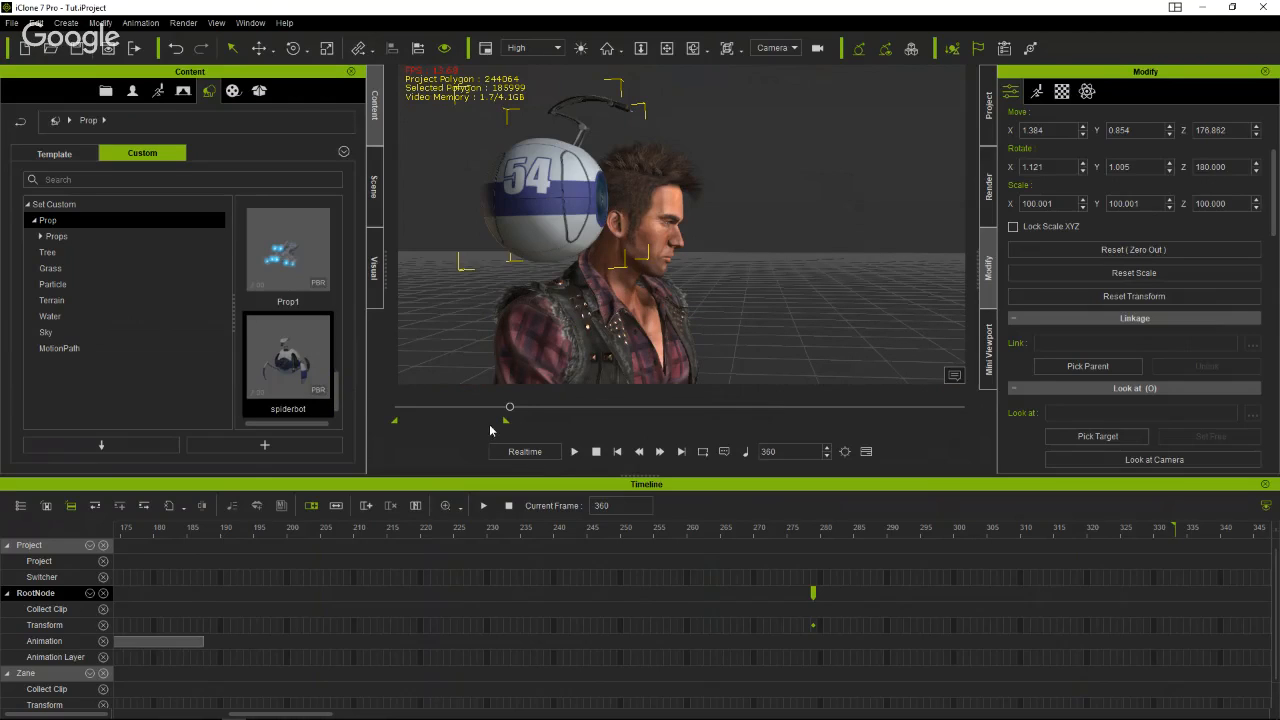
Replay the camera and robot animation from frame 1 to frame 333 and show the timeline's full frame range.
left_click_drag(489, 407, 434, 408)
left_click_drag(367, 407, 364, 402)
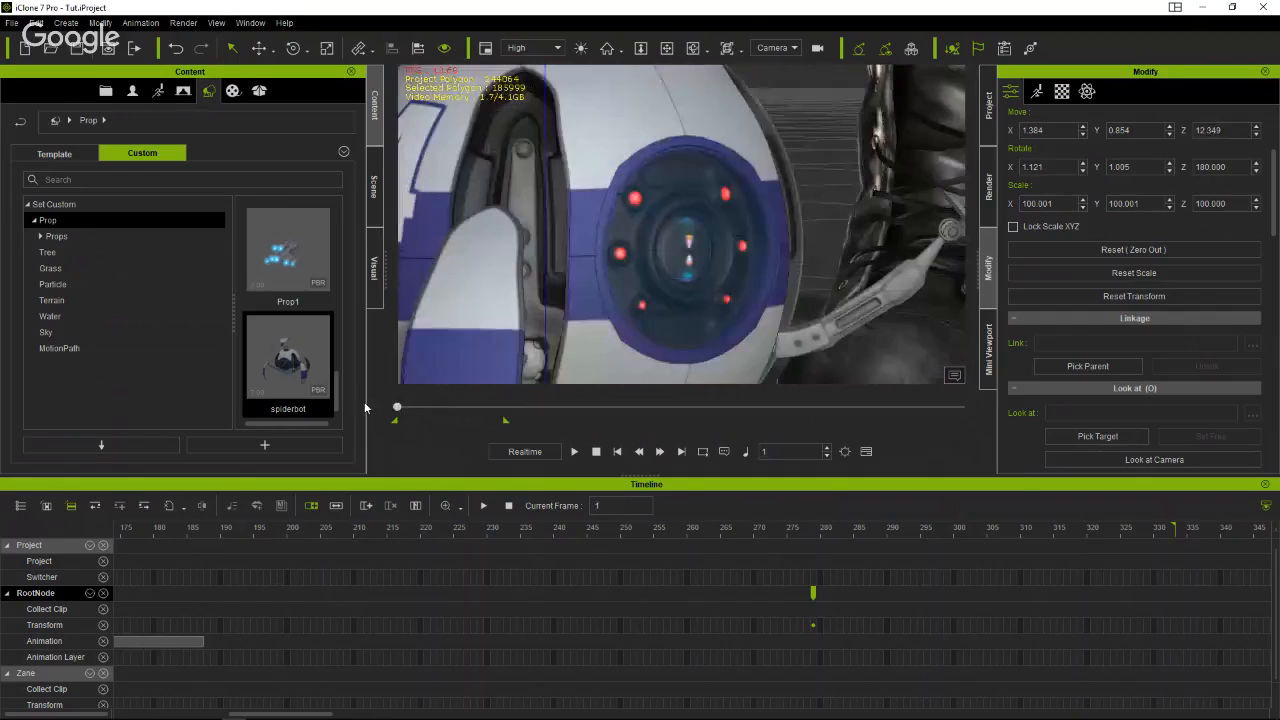
left_click(574, 453)
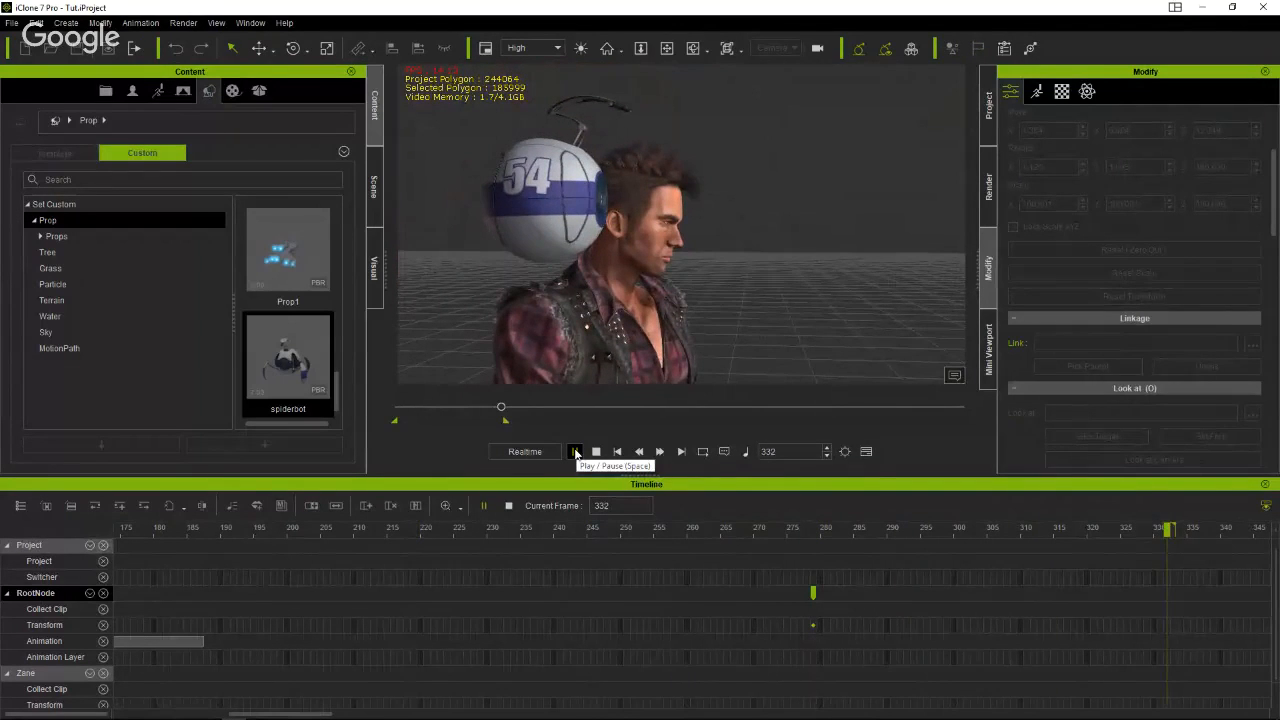
left_click(575, 452)
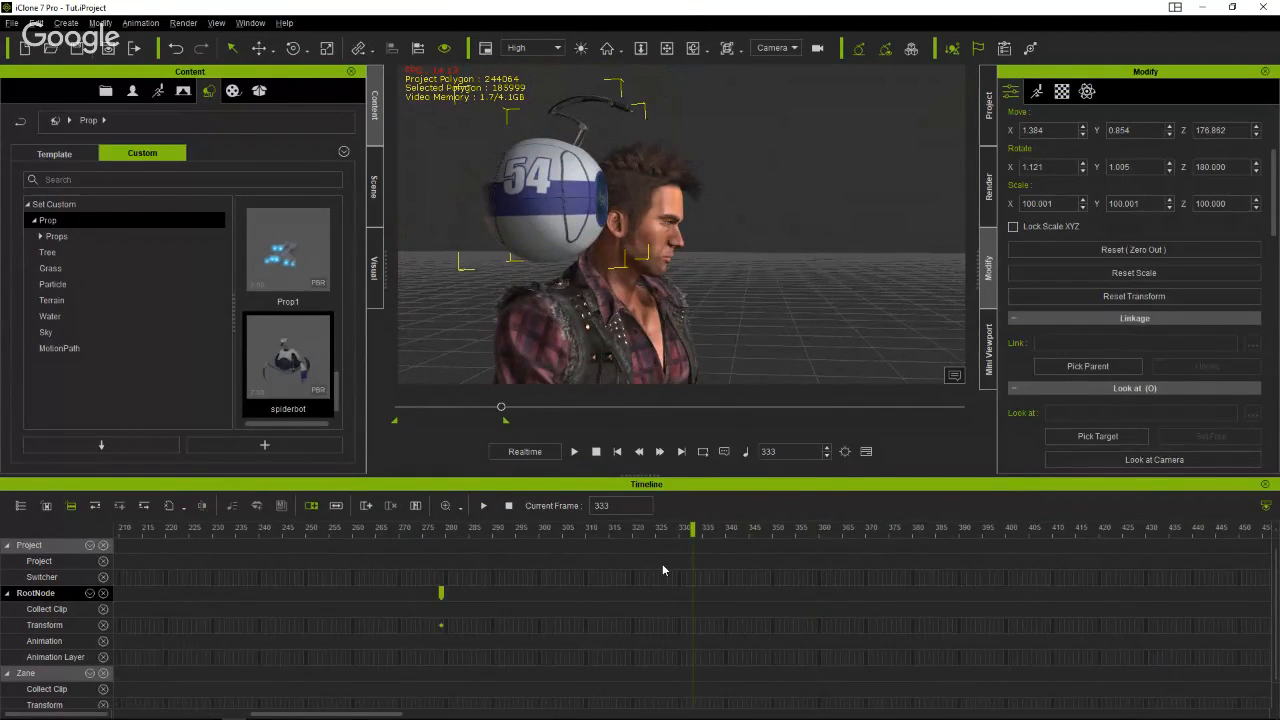
scroll(662, 570, "down", 3)
scroll(662, 570, "down", 2)
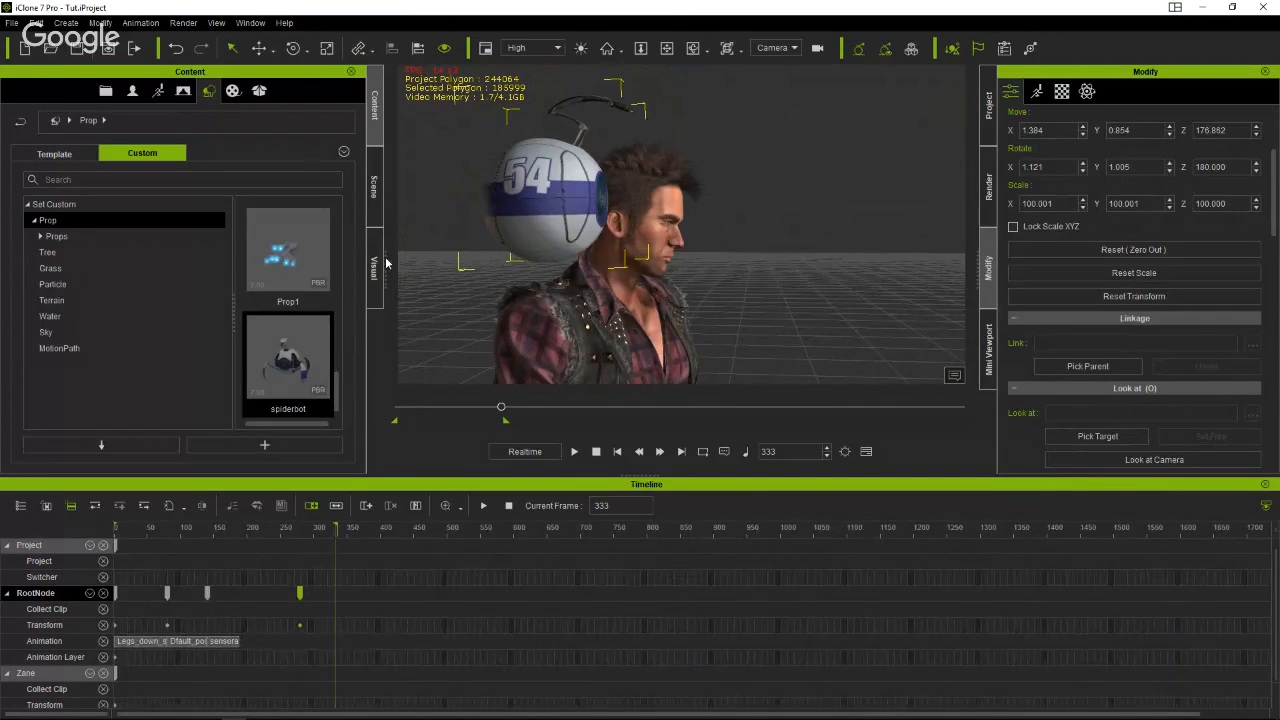
Open the StoneMason_Sci_fi_KITS folder among the custom props.
left_click_drag(385, 262, 312, 313)
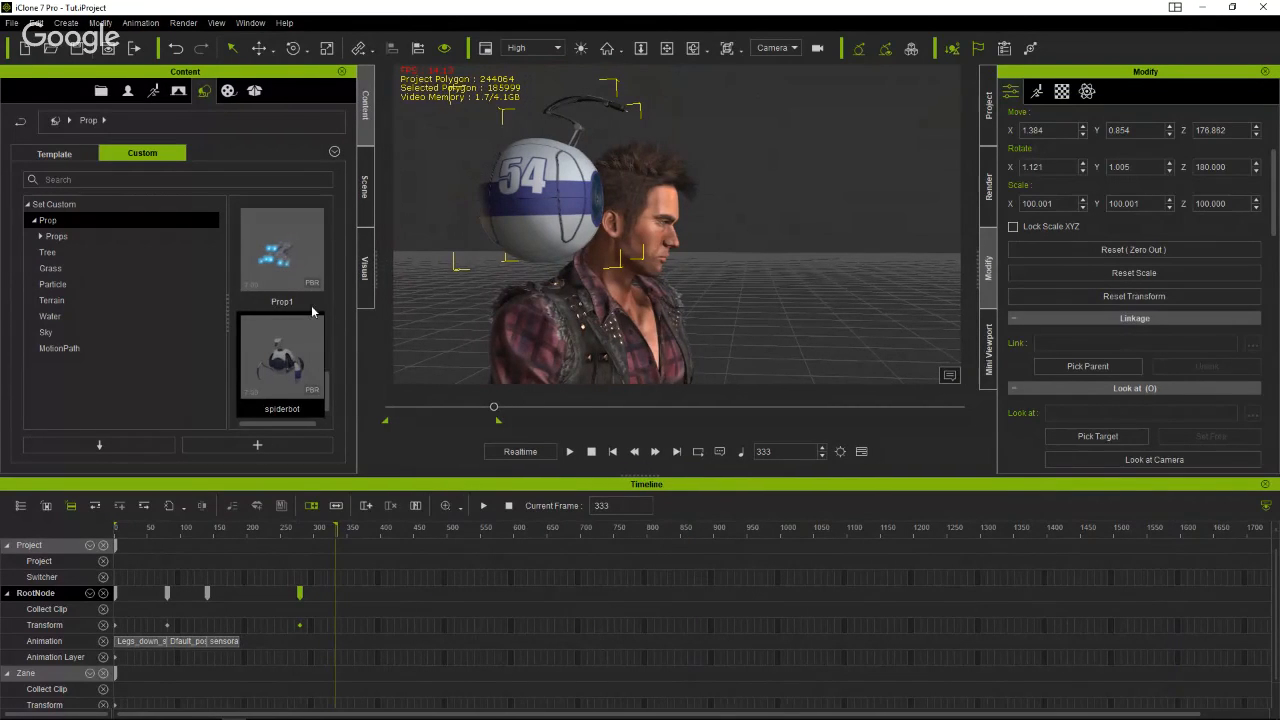
scroll(309, 320, "up", 2)
scroll(309, 323, "up", 2)
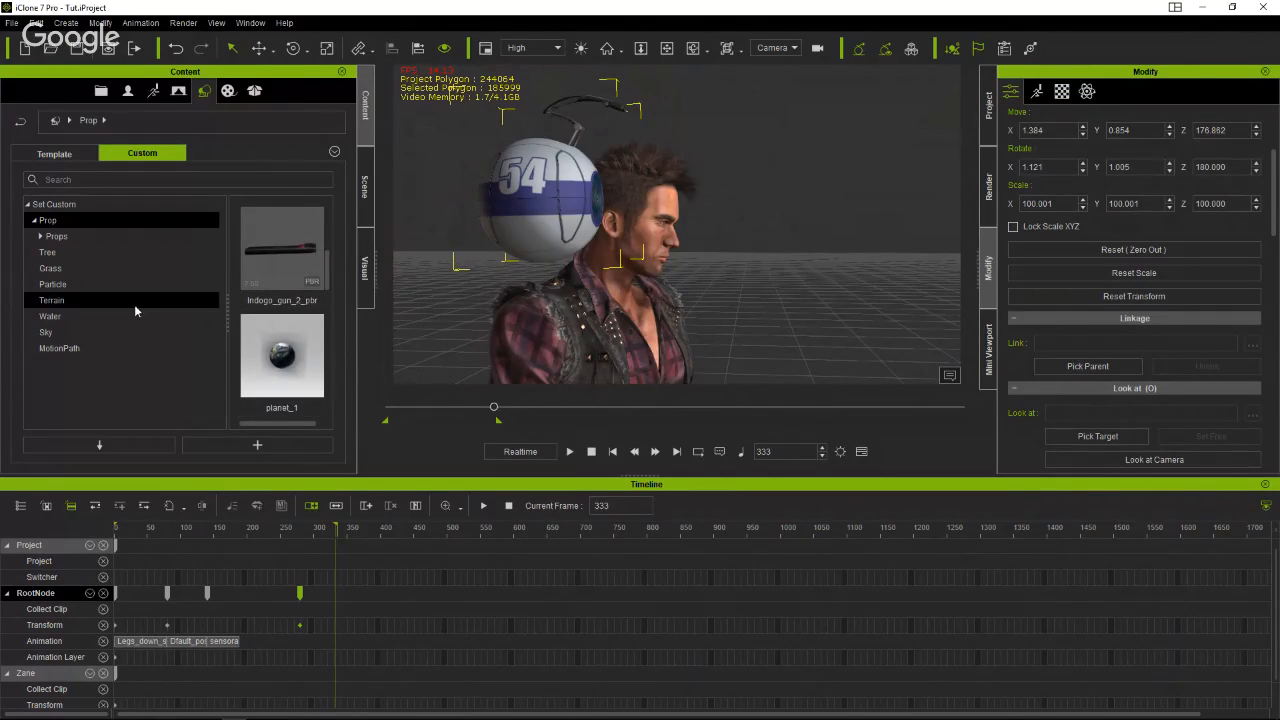
left_click(41, 237)
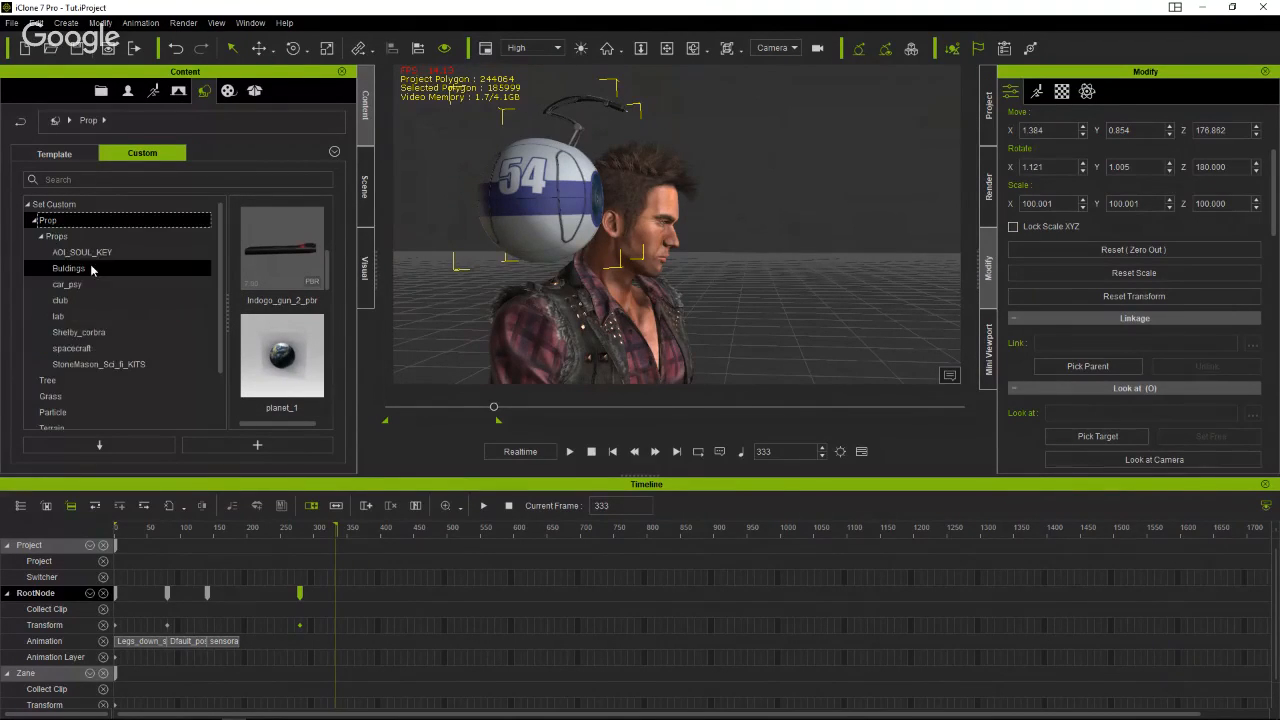
left_click(105, 365)
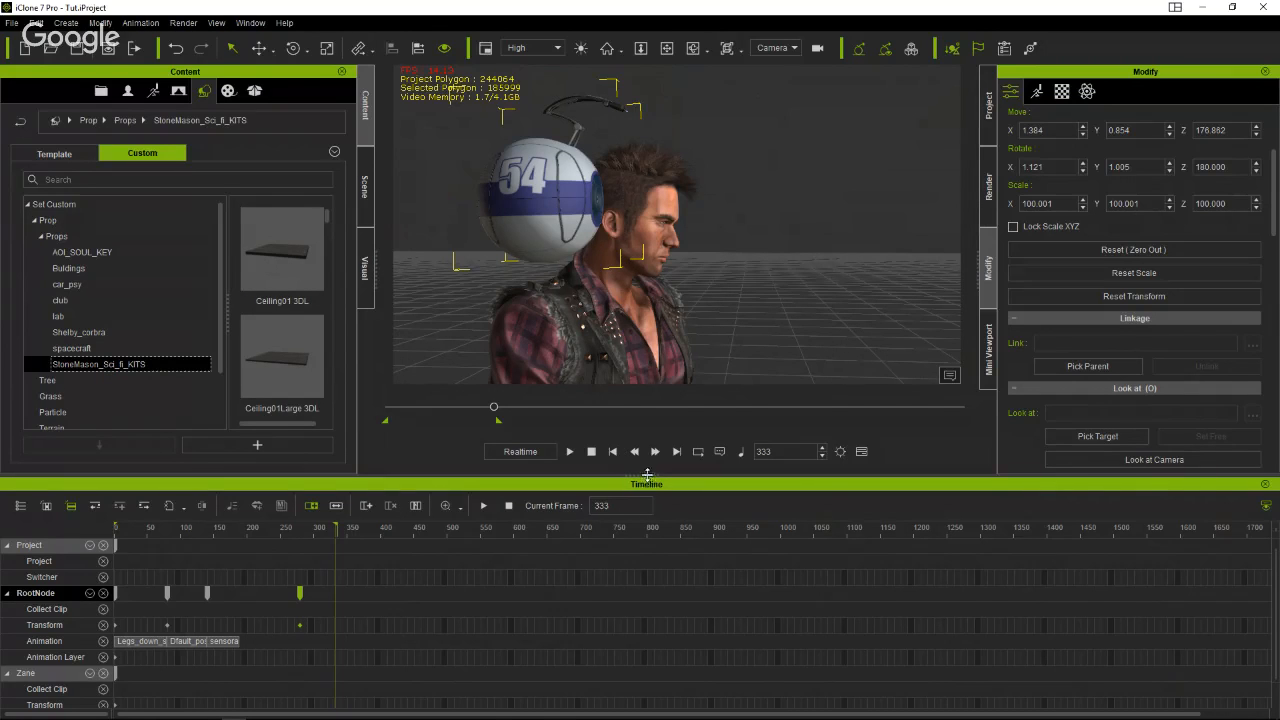
Enlarge the viewport, return to frame 1, and switch to the preview camera with a full-length side view of the avatar and robot.
left_click_drag(647, 476, 648, 643)
left_click_drag(477, 546, 386, 545)
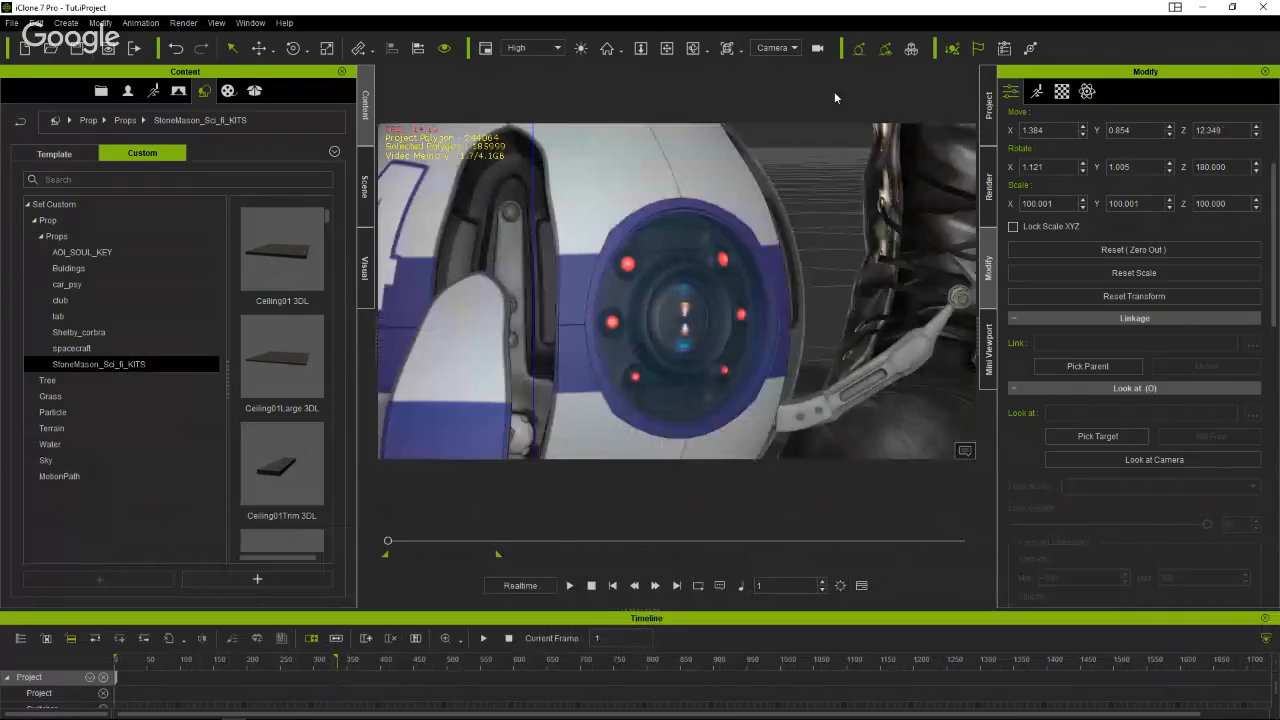
left_click(793, 48)
left_click(785, 61)
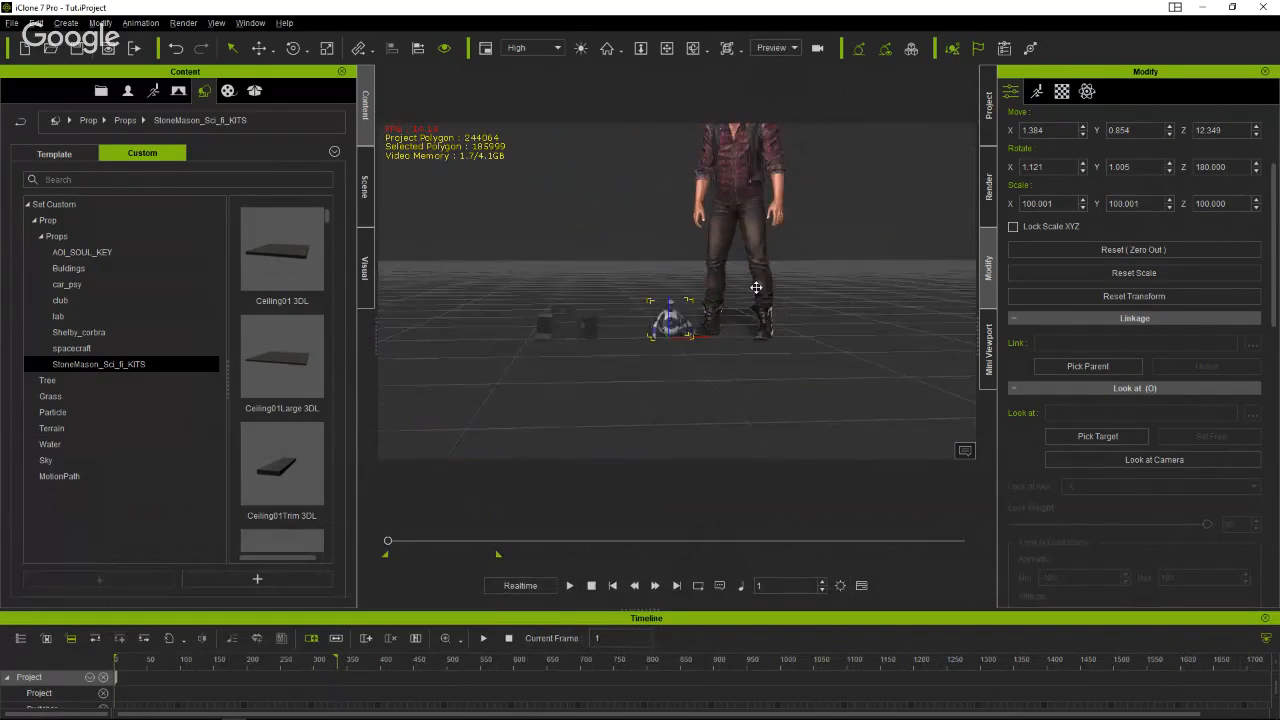
middle_click_drag(756, 288, 701, 353)
right_click_drag(701, 353, 946, 342)
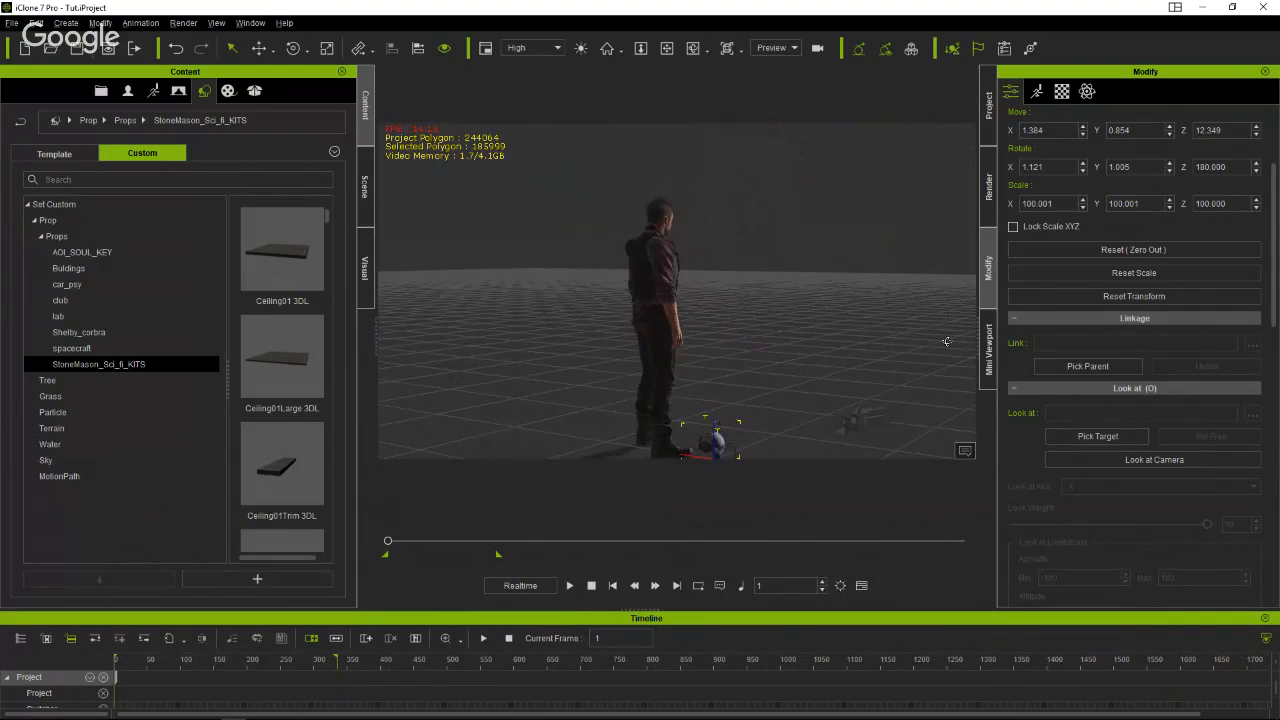
Find the pbr_prop room set in the StoneMason_Sci_fi_KITS folder and load it into the scene.
scroll(315, 365, "down", 6)
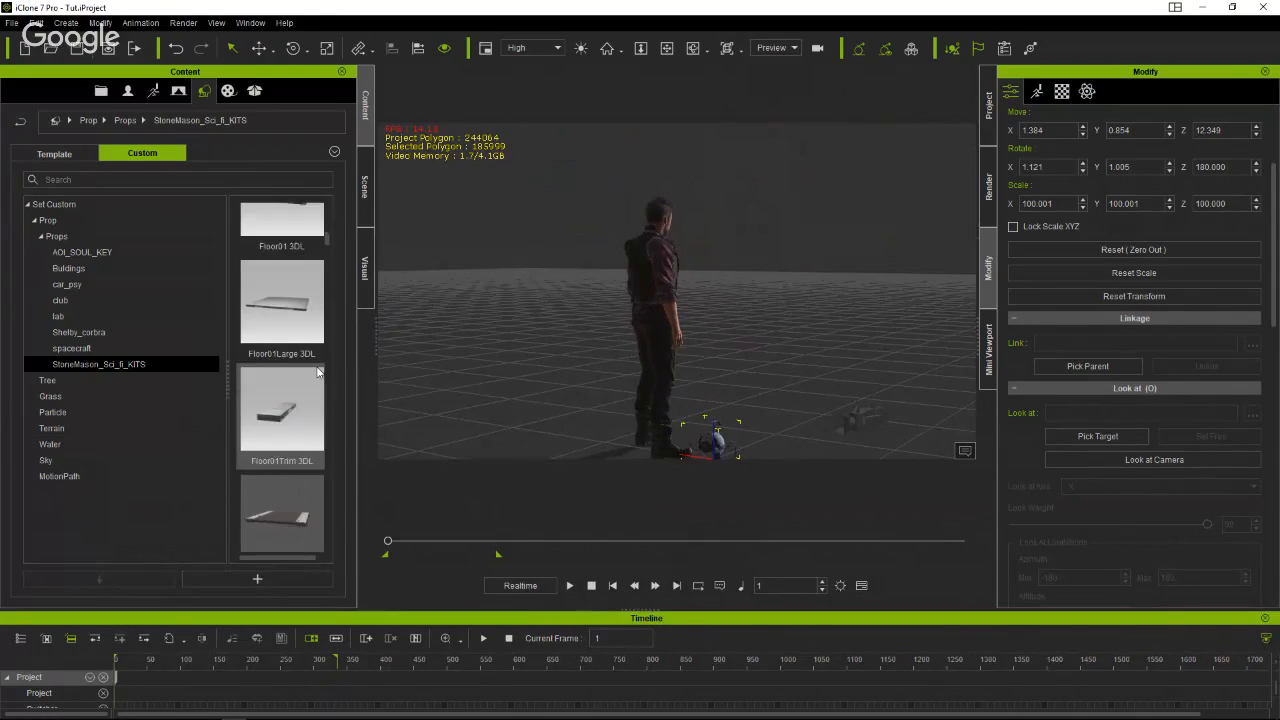
scroll(317, 372, "down", 5)
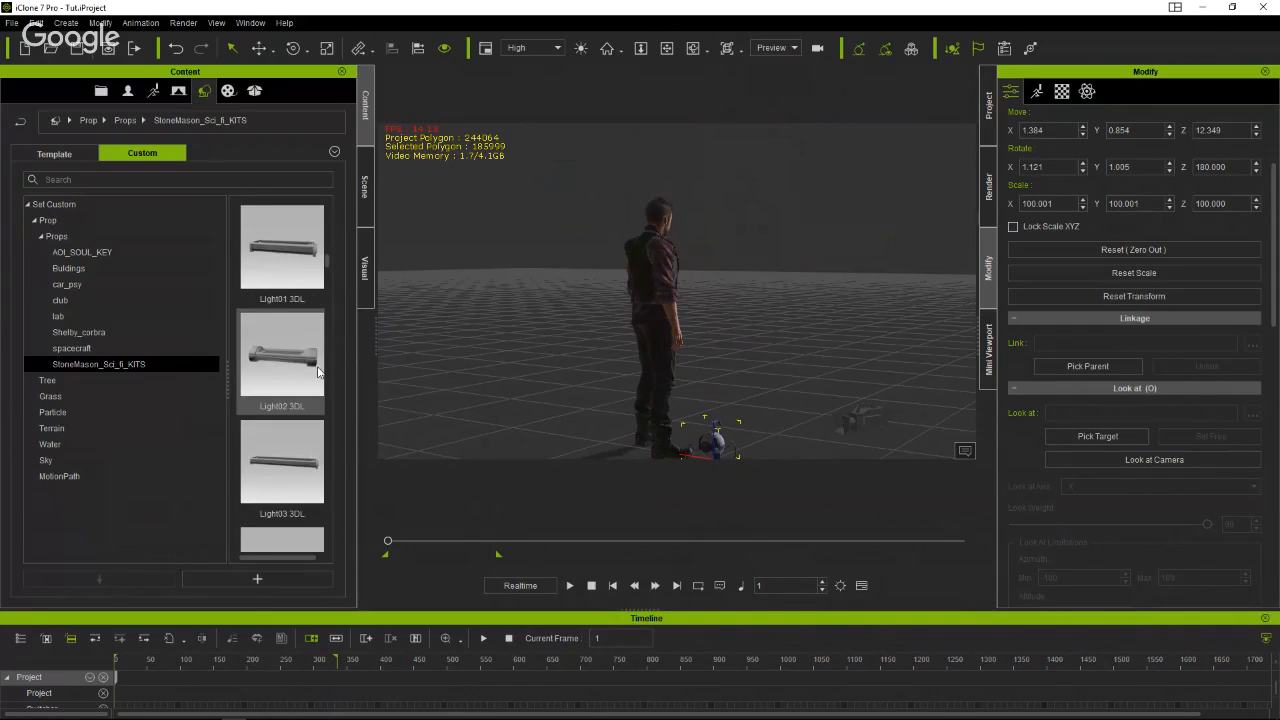
scroll(317, 372, "down", 3)
scroll(317, 372, "down", 3)
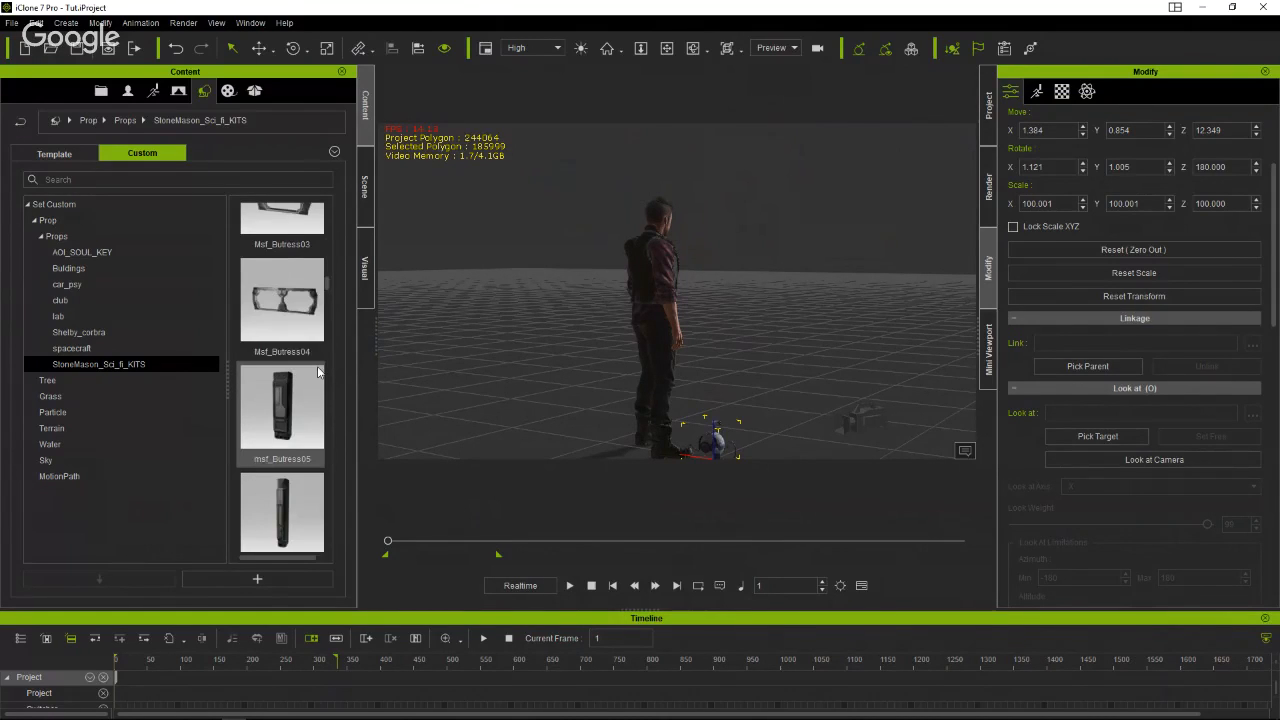
scroll(317, 372, "down", 3)
scroll(318, 370, "down", 3)
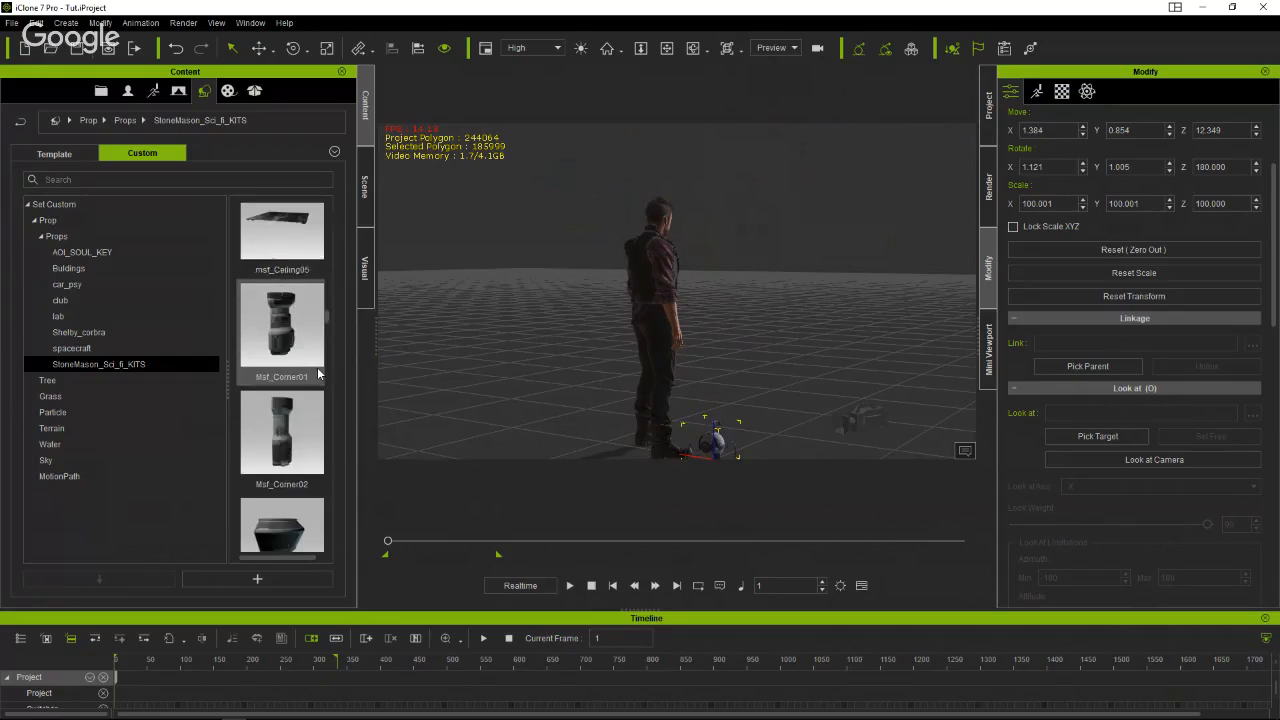
scroll(326, 355, "down", 3)
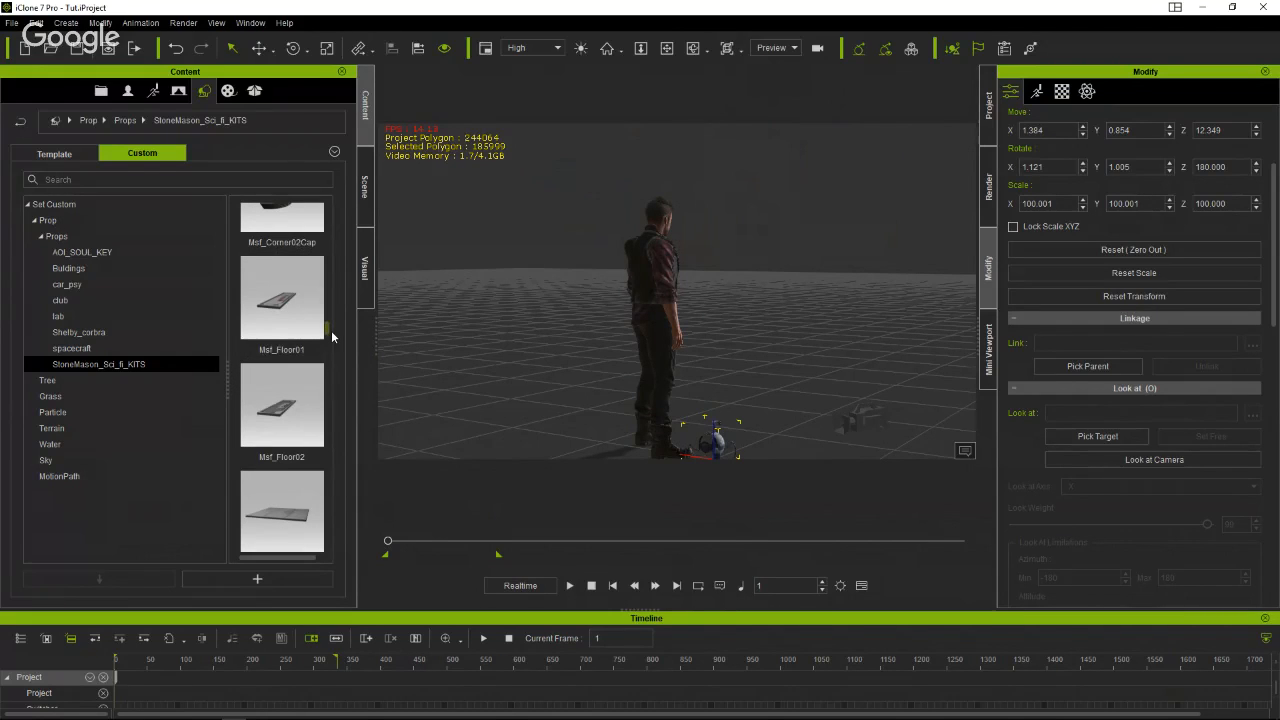
scroll(330, 338, "down", 3)
scroll(331, 345, "down", 3)
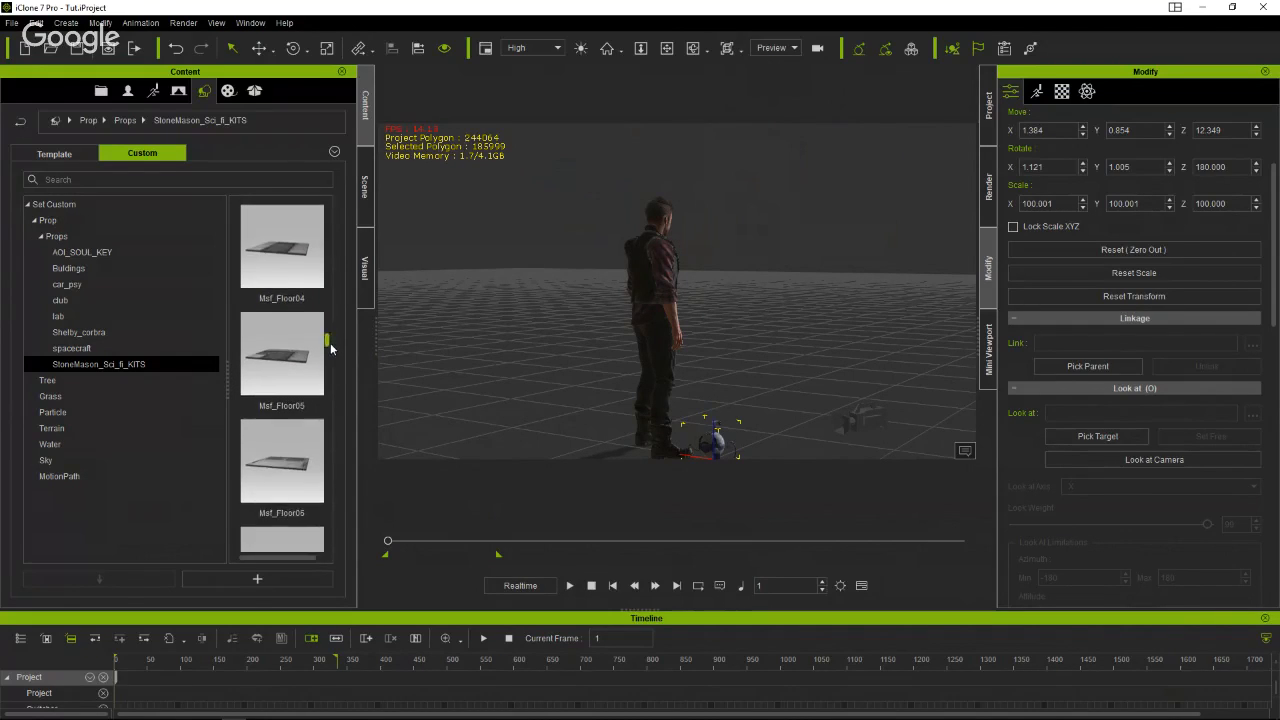
scroll(330, 350, "down", 3)
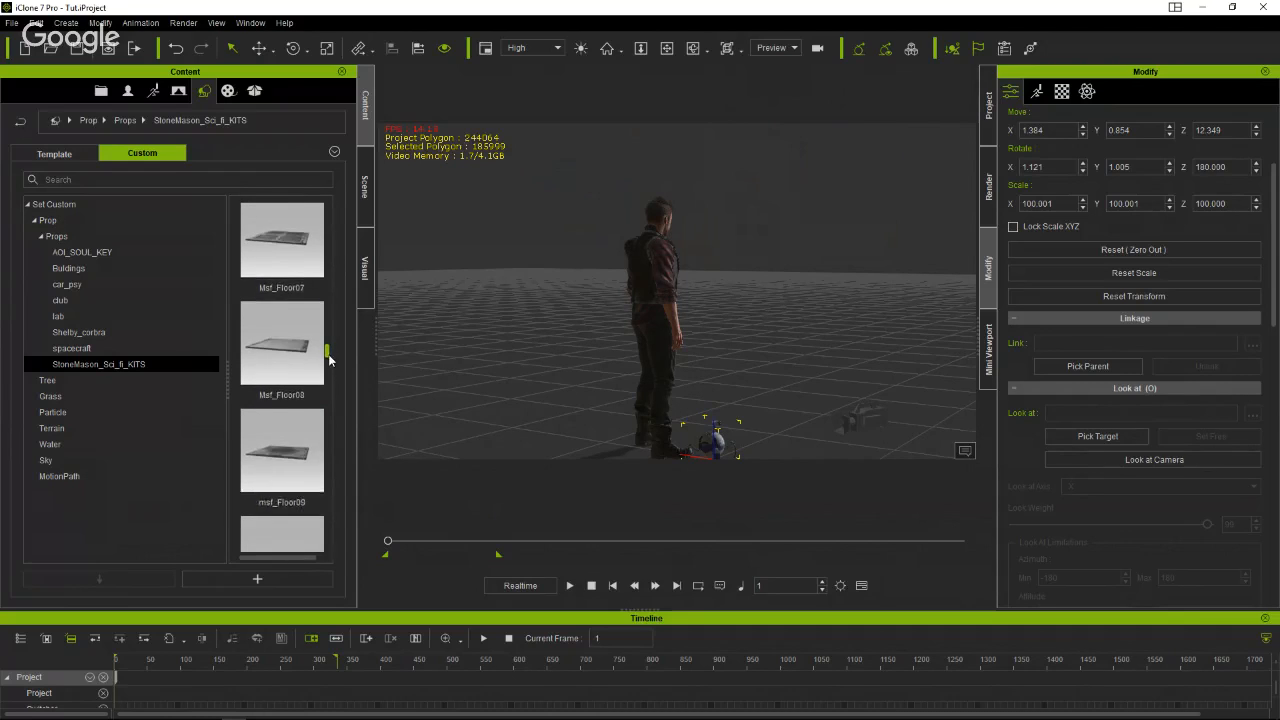
scroll(330, 360, "down", 3)
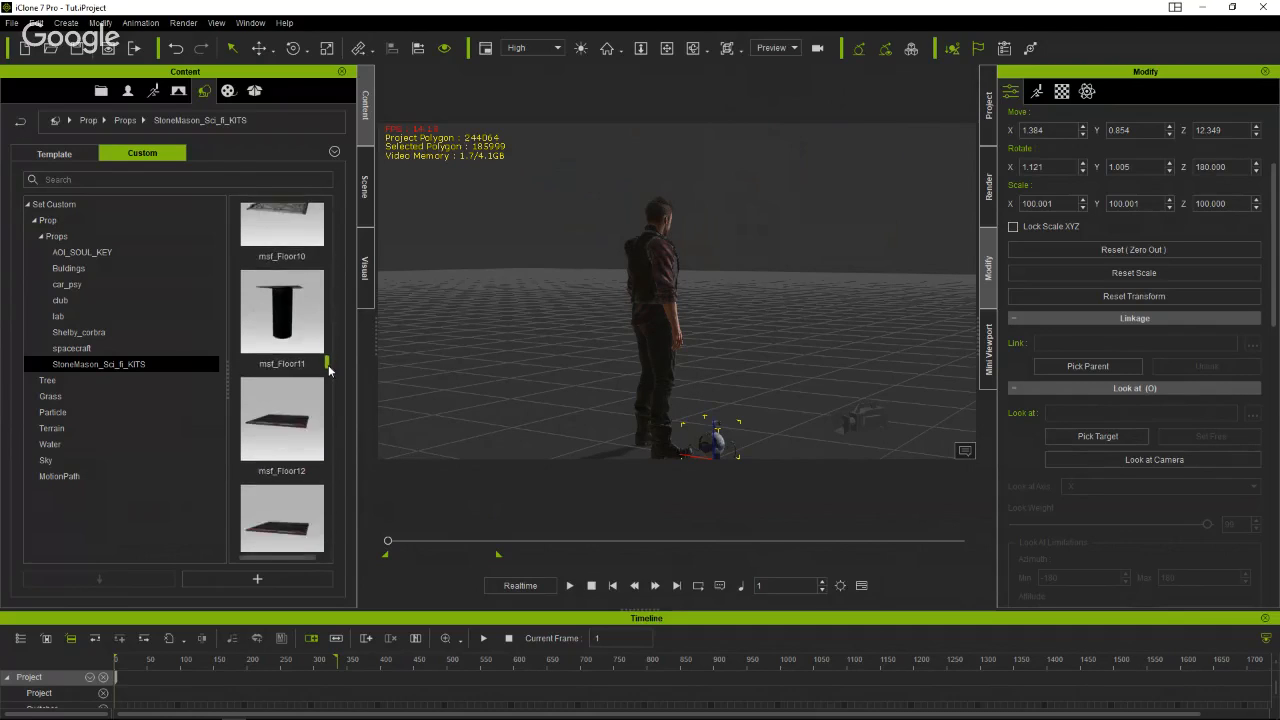
scroll(328, 370, "down", 2)
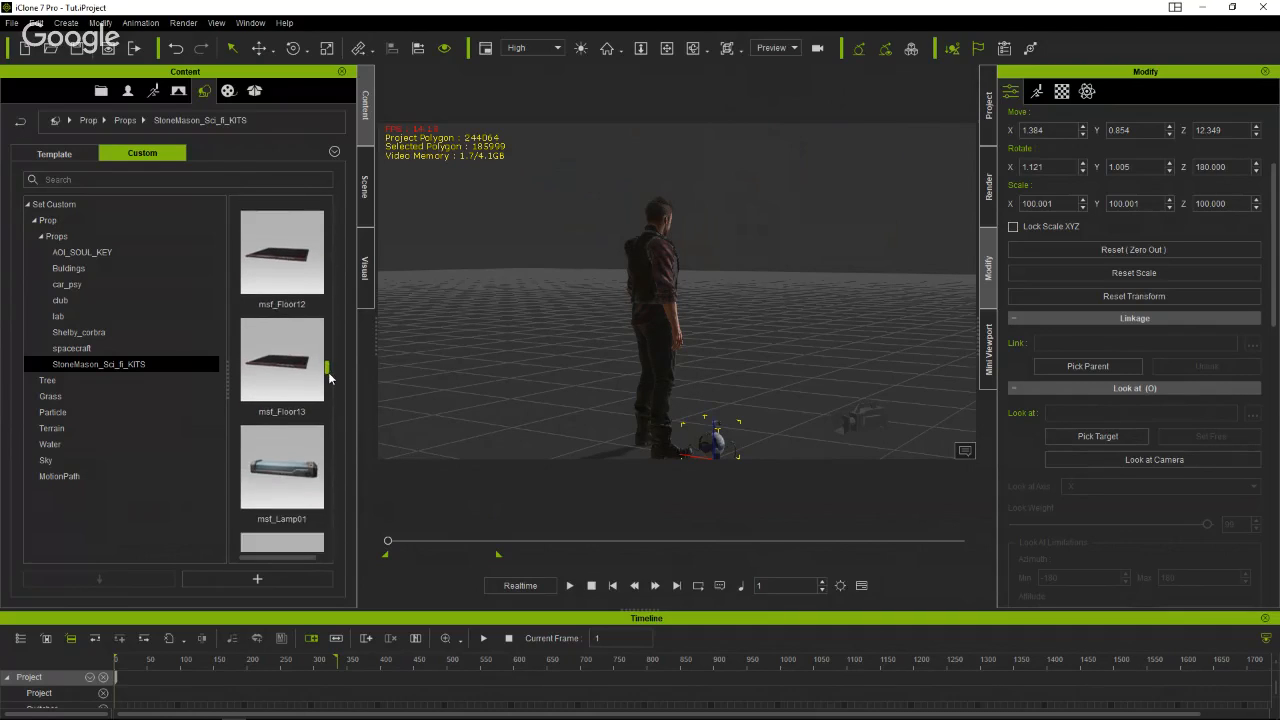
scroll(328, 375, "down", 5)
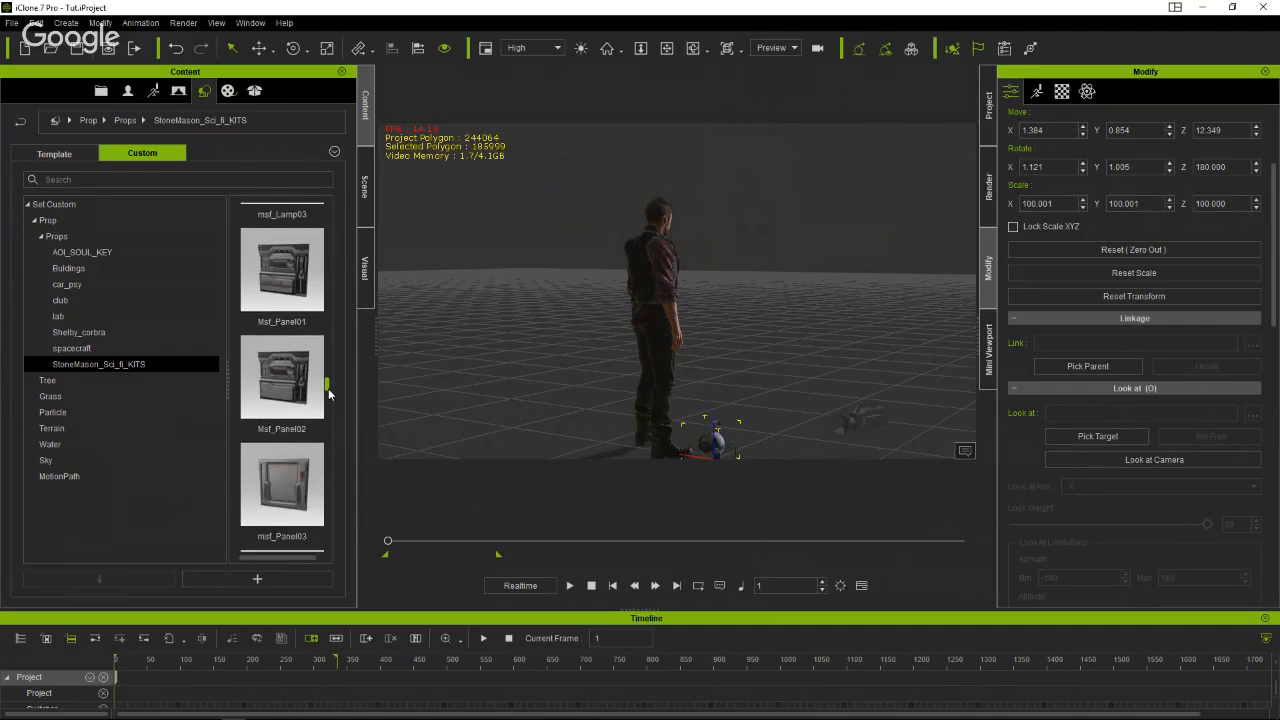
scroll(329, 395, "down", 5)
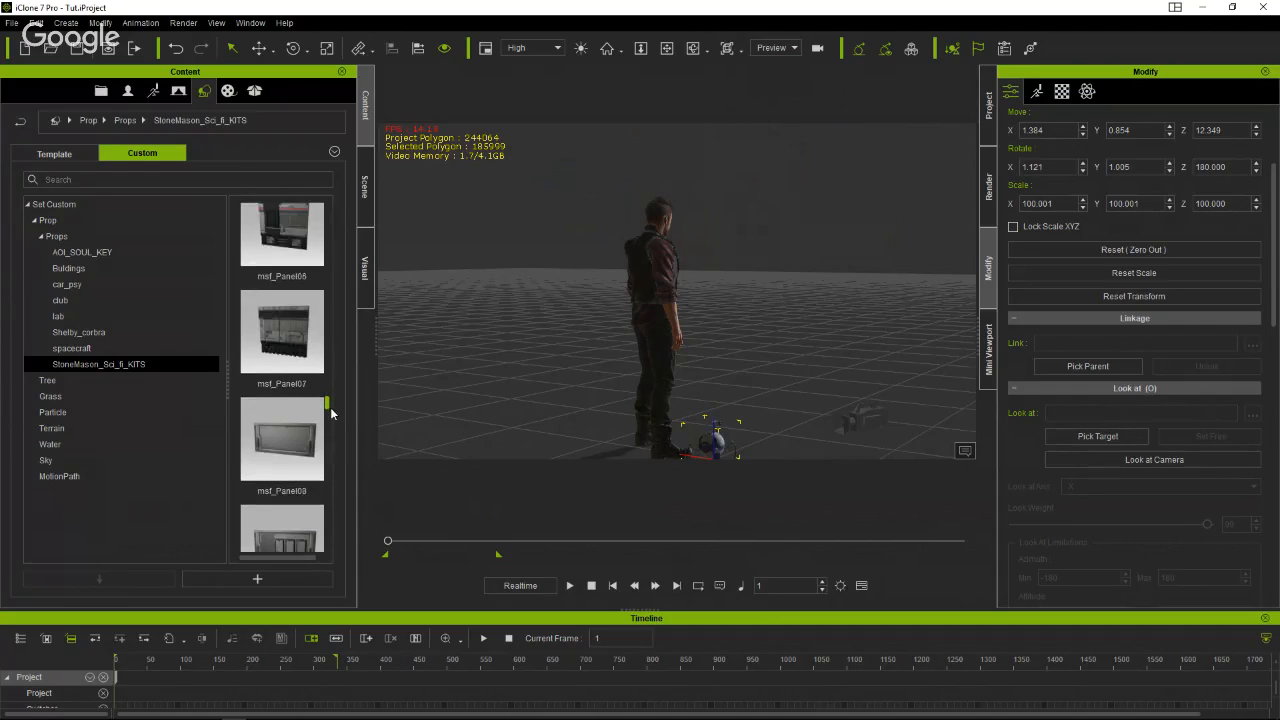
left_click_drag(331, 413, 326, 527)
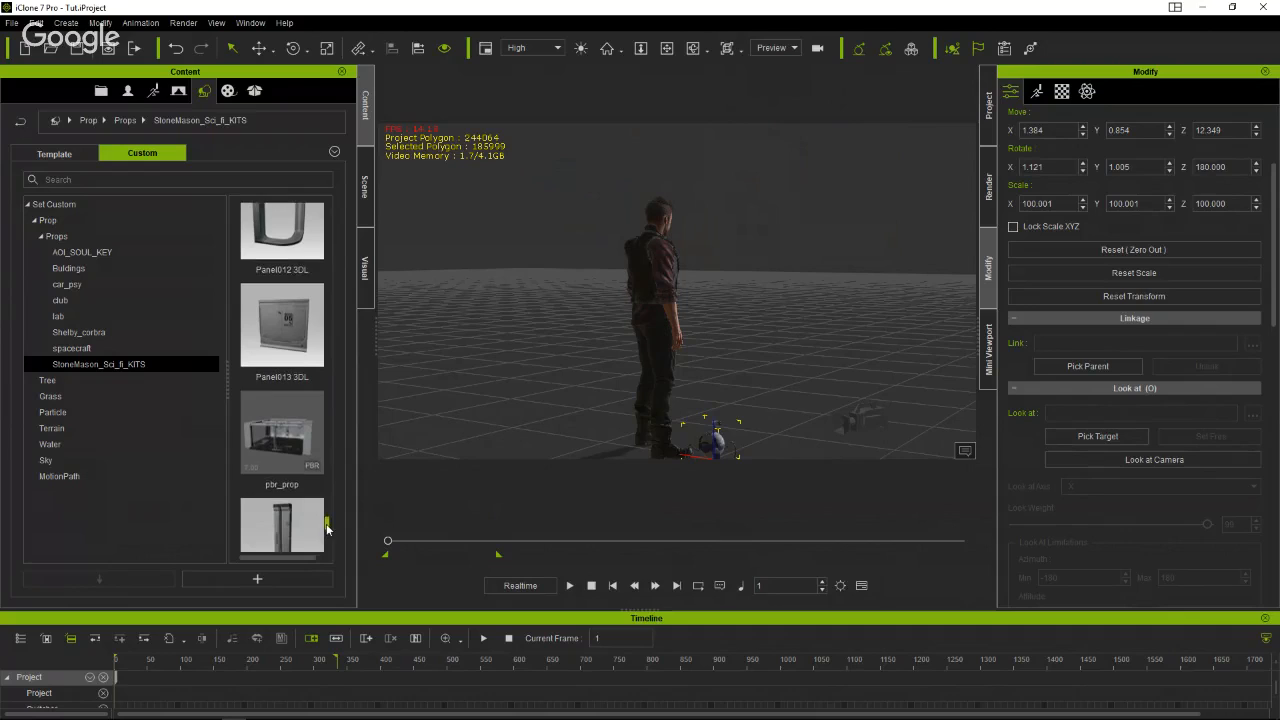
double_click(293, 429)
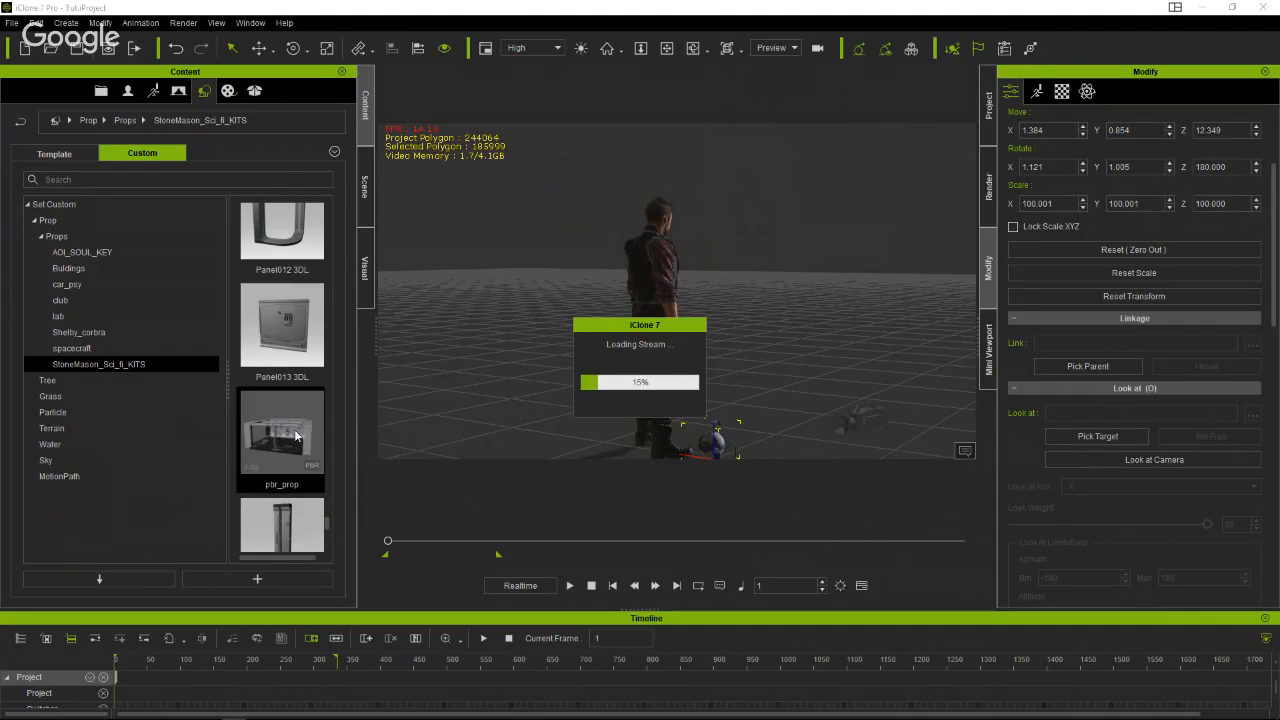
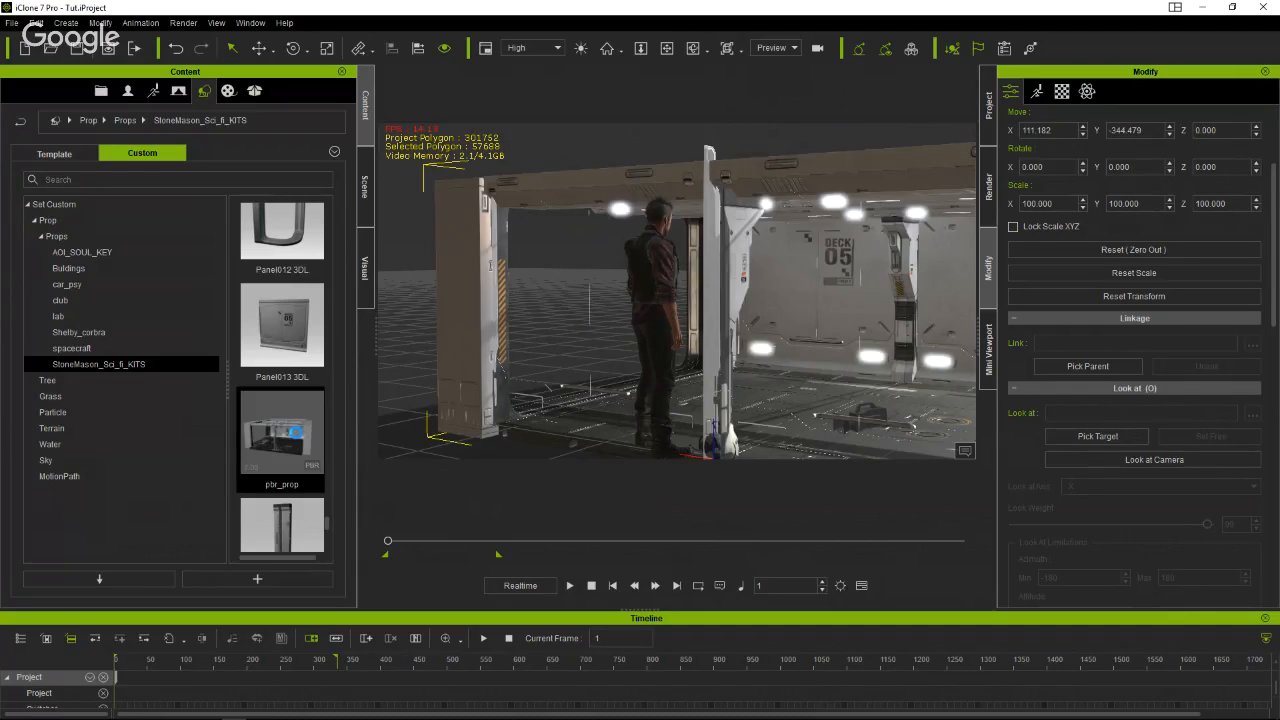
Move the sci-fi room set along the Y axis to about -277 so it encloses the avatar.
middle_click_drag(771, 425, 592, 271)
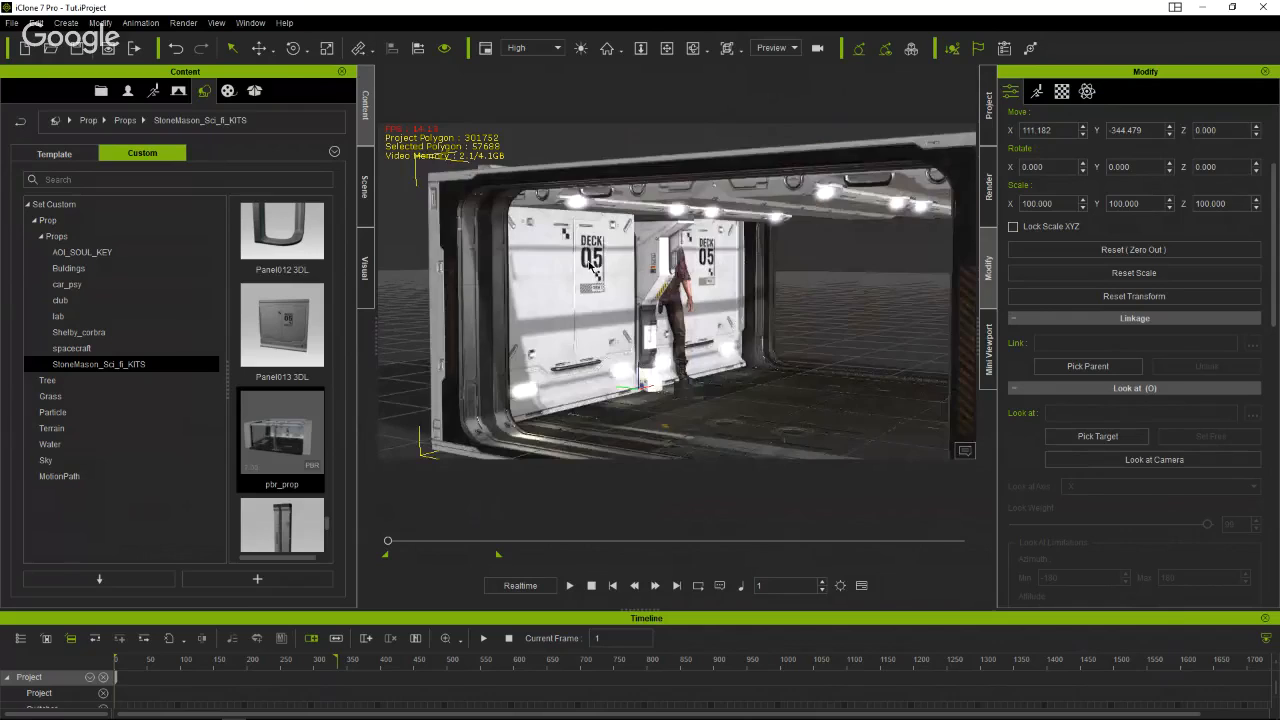
scroll(590, 266, "down", 5)
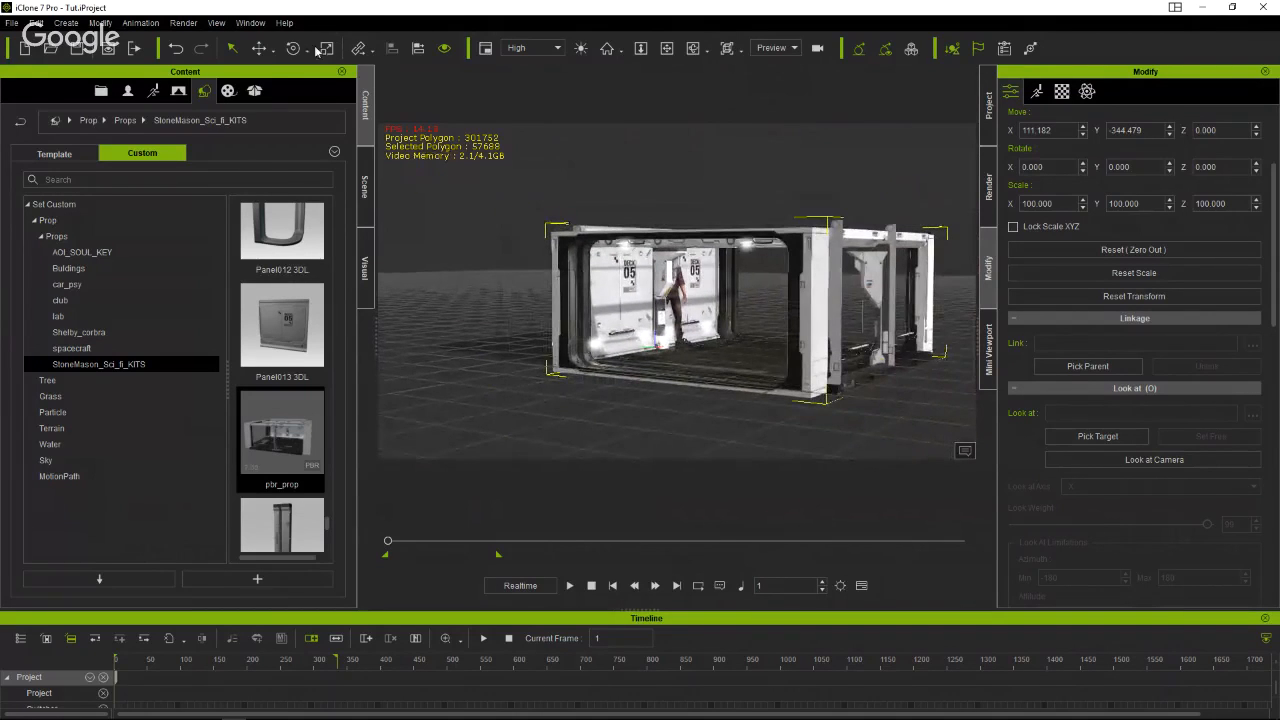
left_click(267, 54)
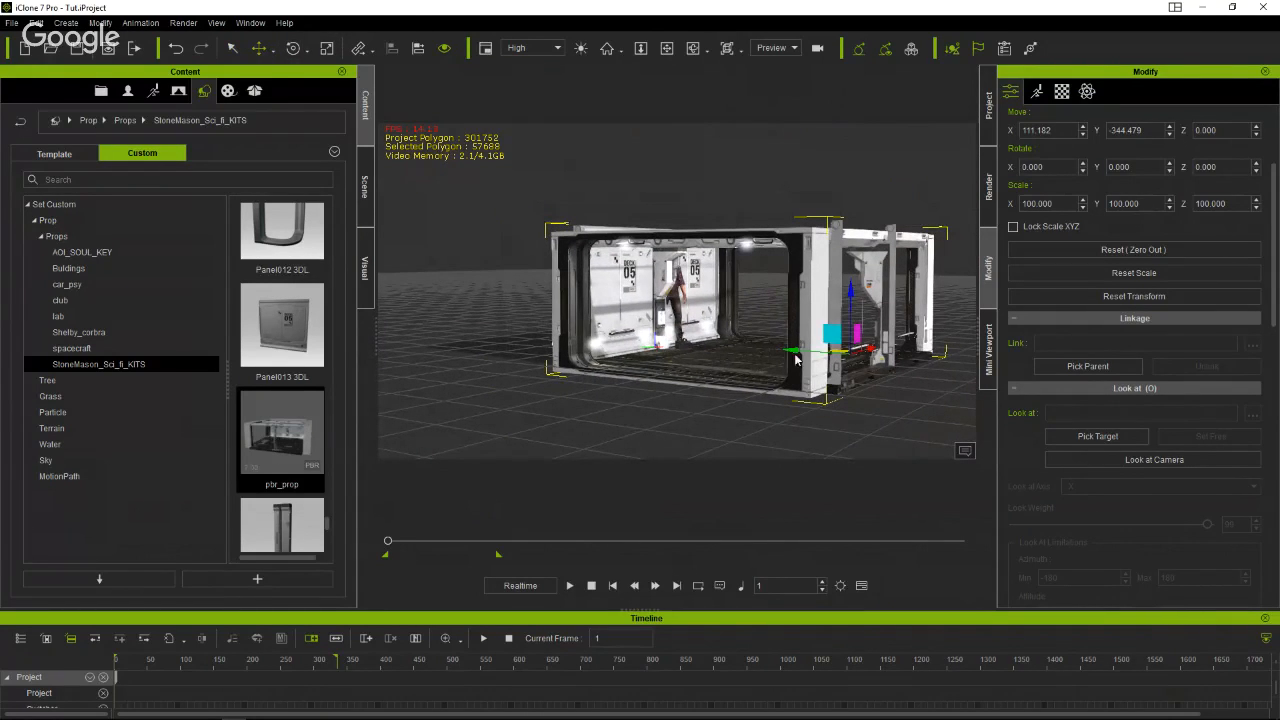
left_click_drag(797, 356, 759, 349)
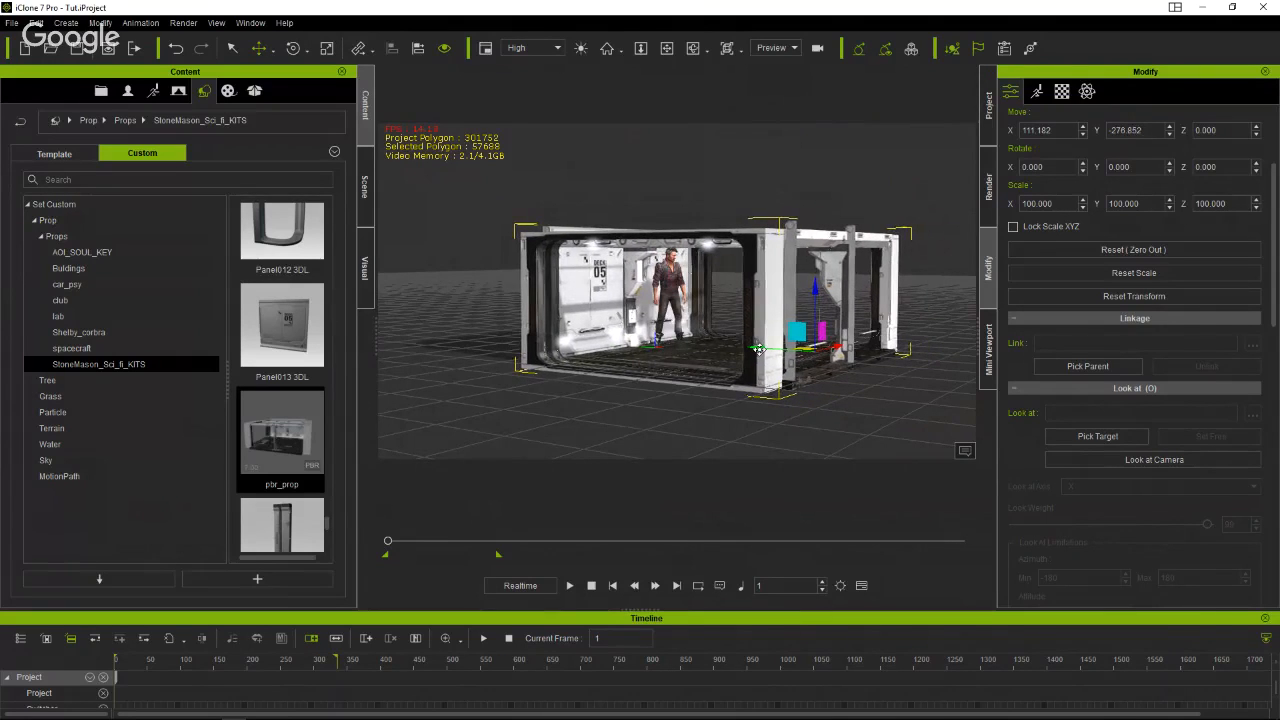
Set the project's 2D background color to black.
scroll(671, 362, "up", 2)
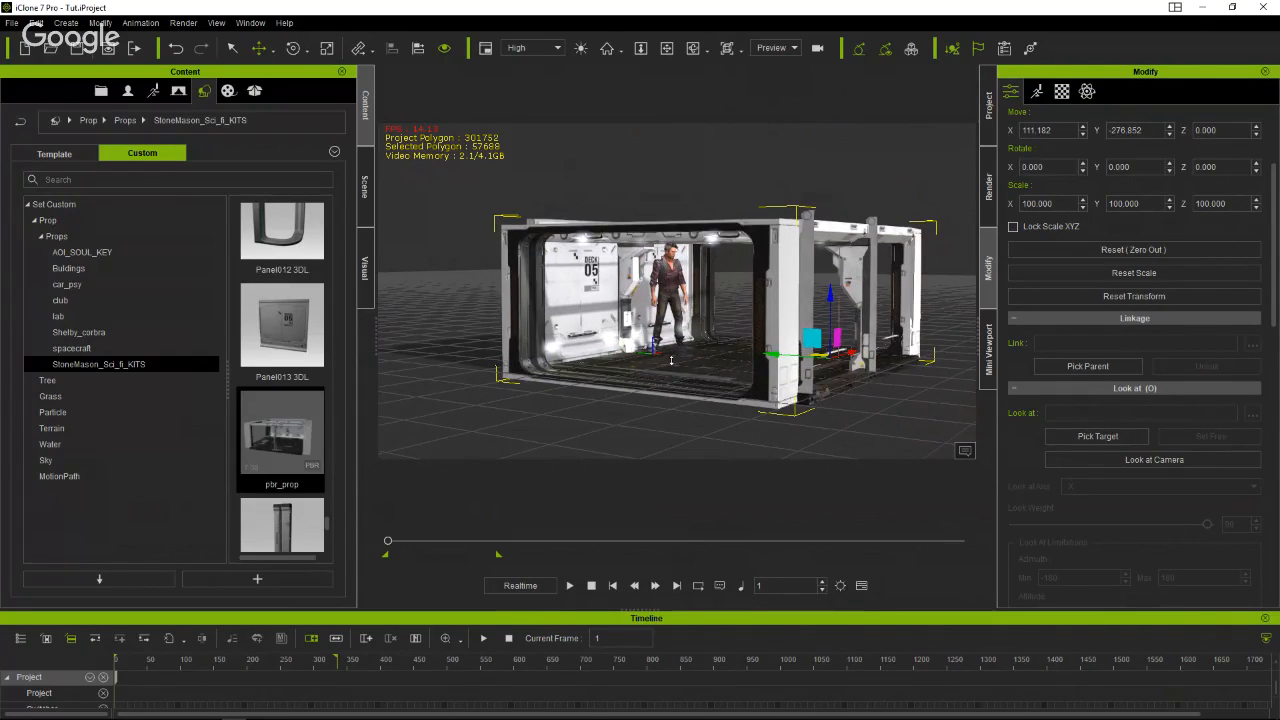
scroll(673, 301, "up", 5)
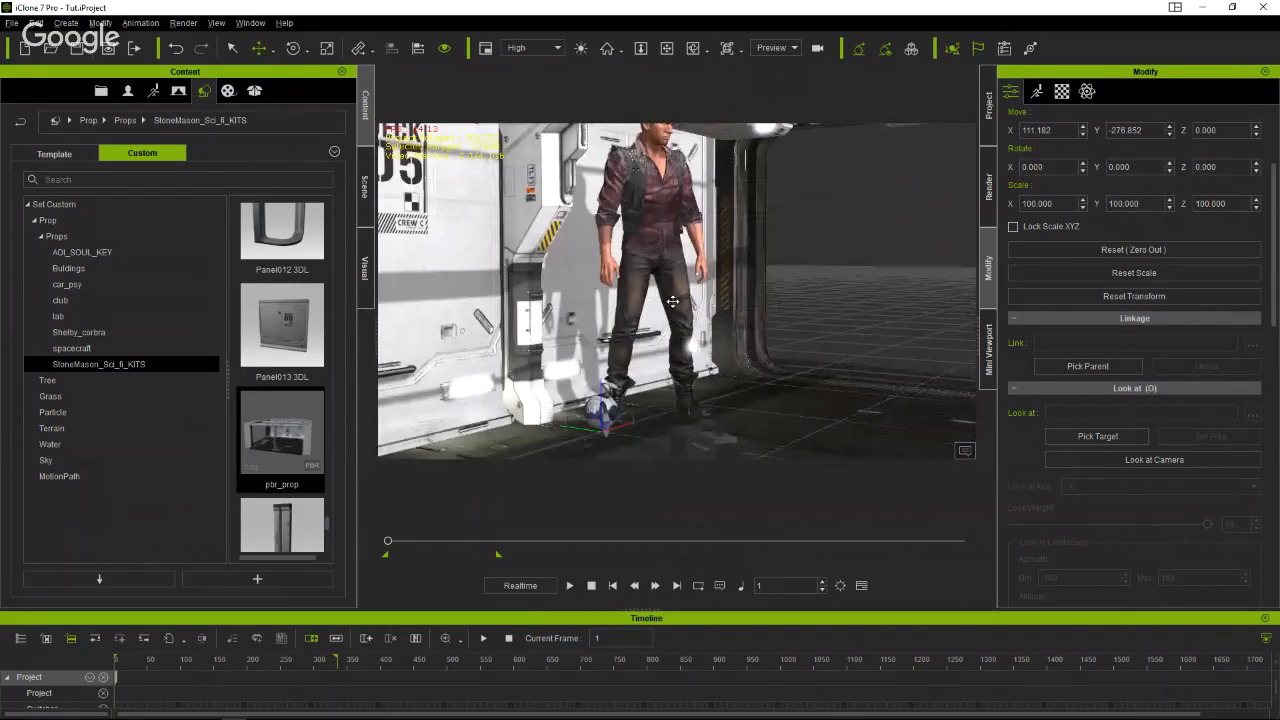
right_click_drag(673, 301, 762, 225)
middle_click_drag(769, 221, 893, 236)
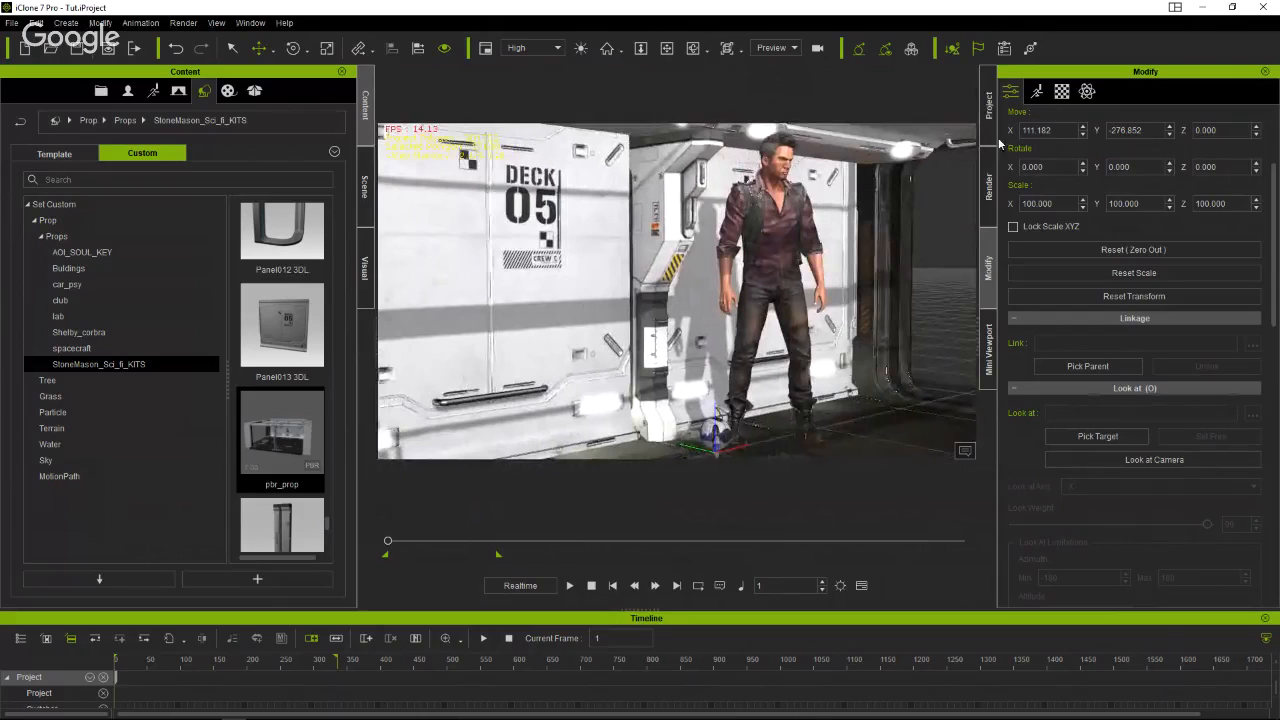
left_click(990, 105)
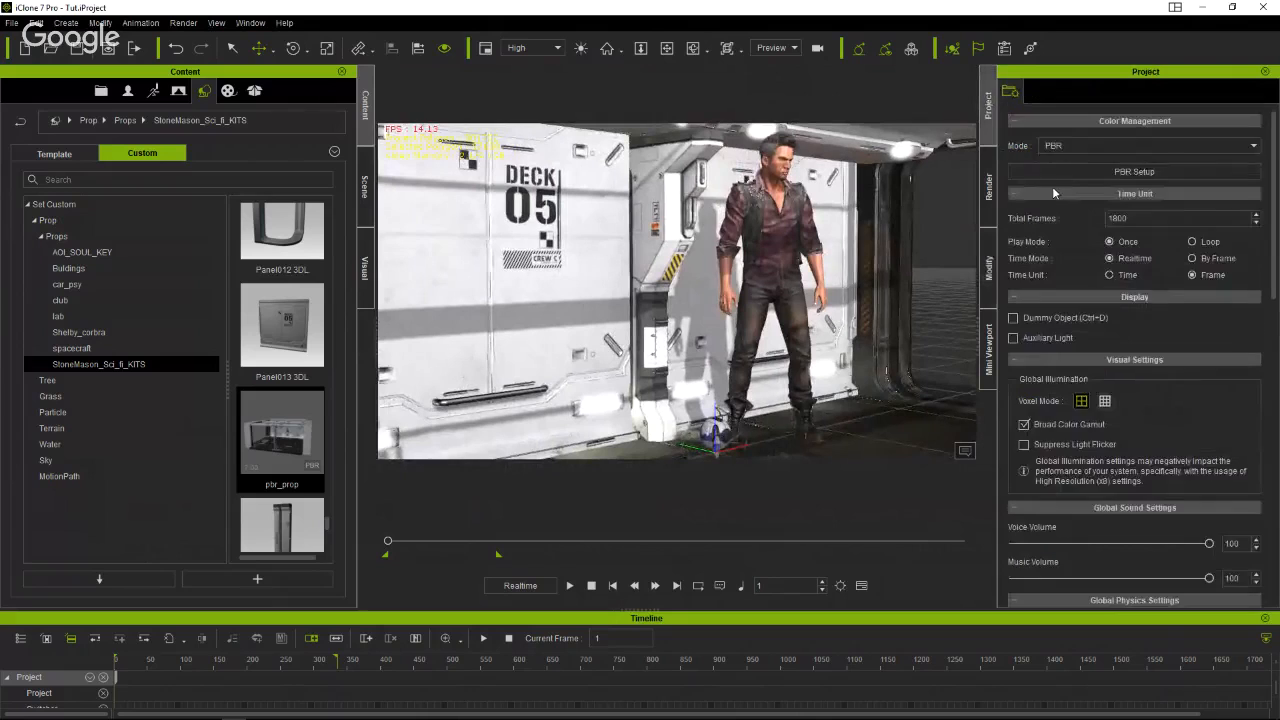
scroll(1154, 400, "down", 10)
scroll(1154, 405, "down", 10)
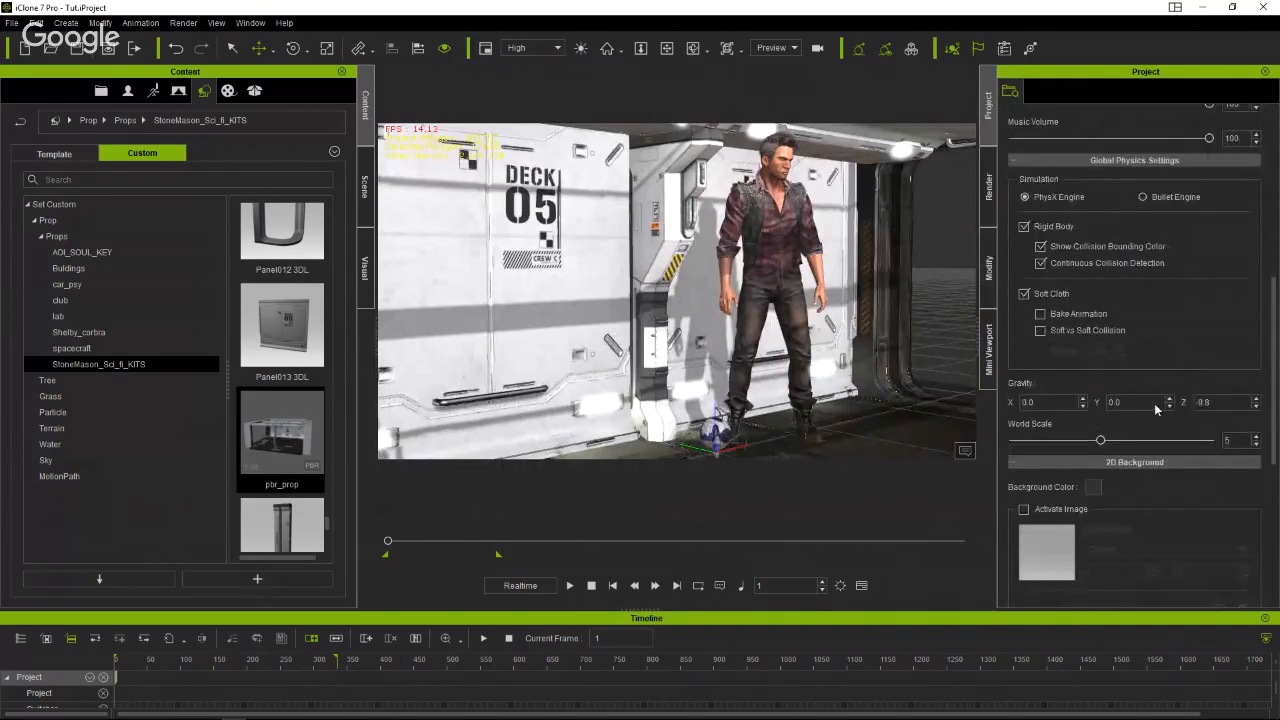
scroll(1154, 403, "up", 5)
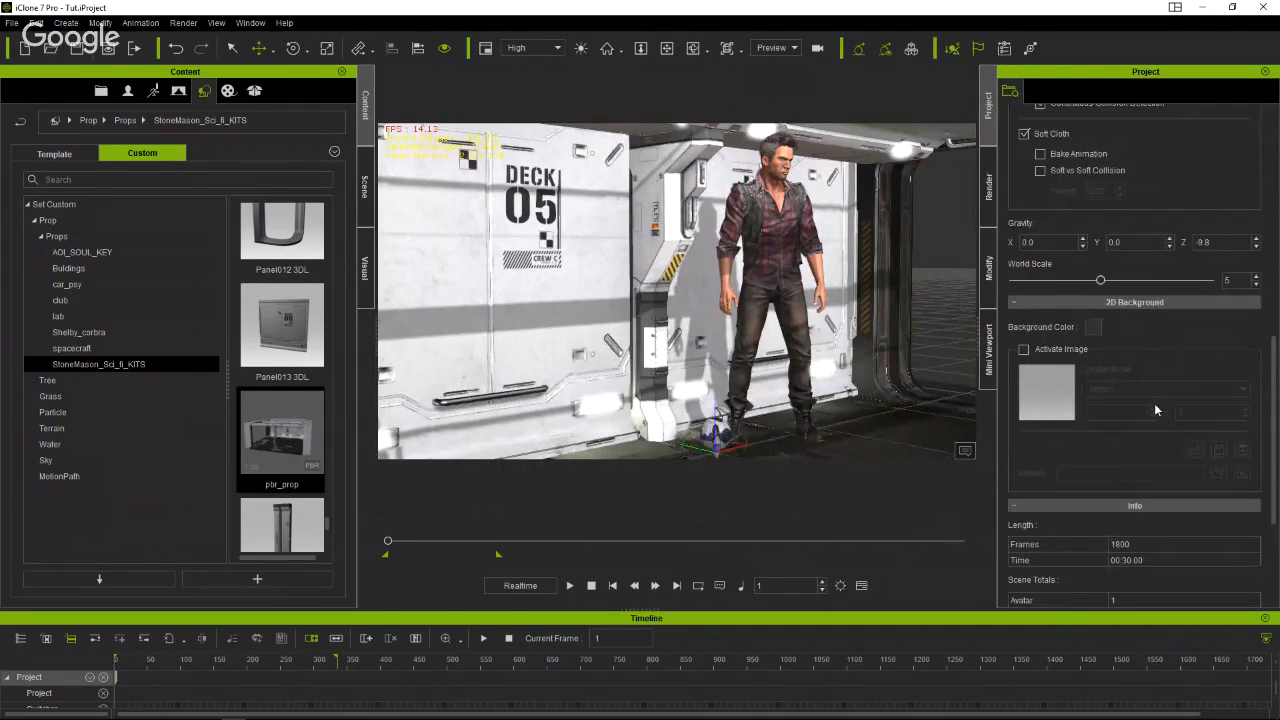
left_click(1094, 448)
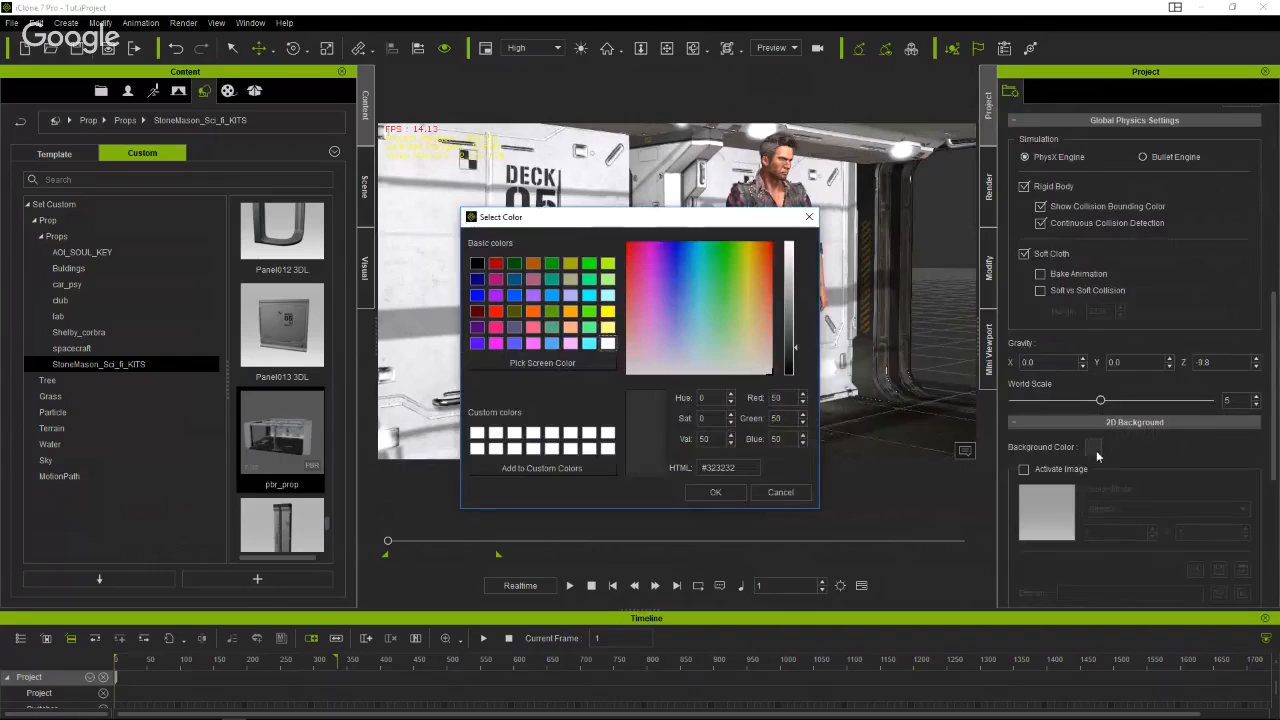
left_click(716, 492)
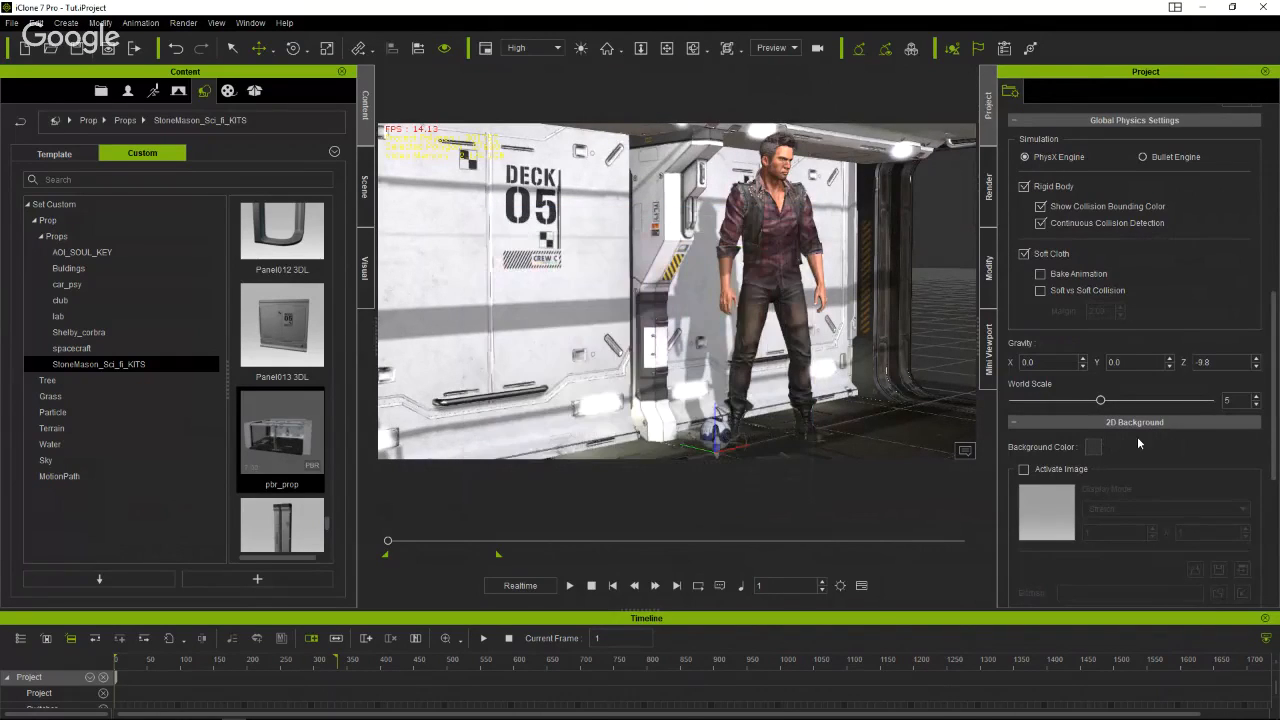
left_click(1093, 447)
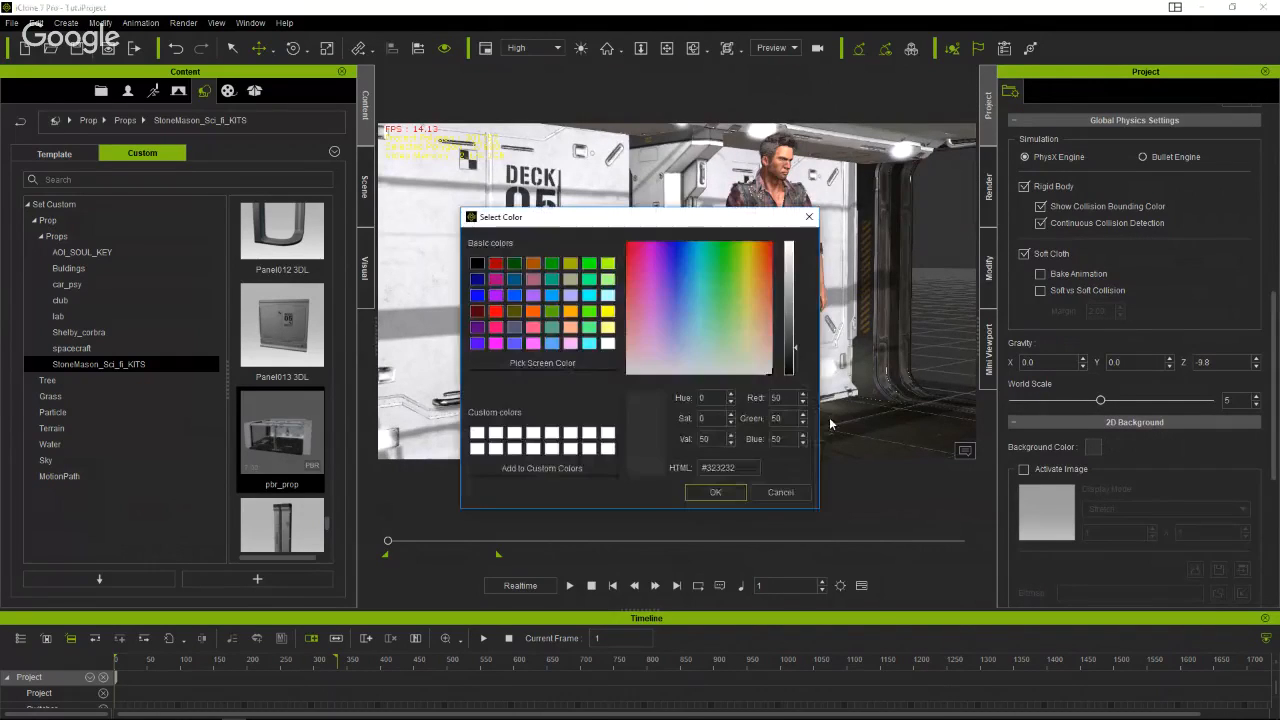
left_click(477, 264)
left_click(759, 492)
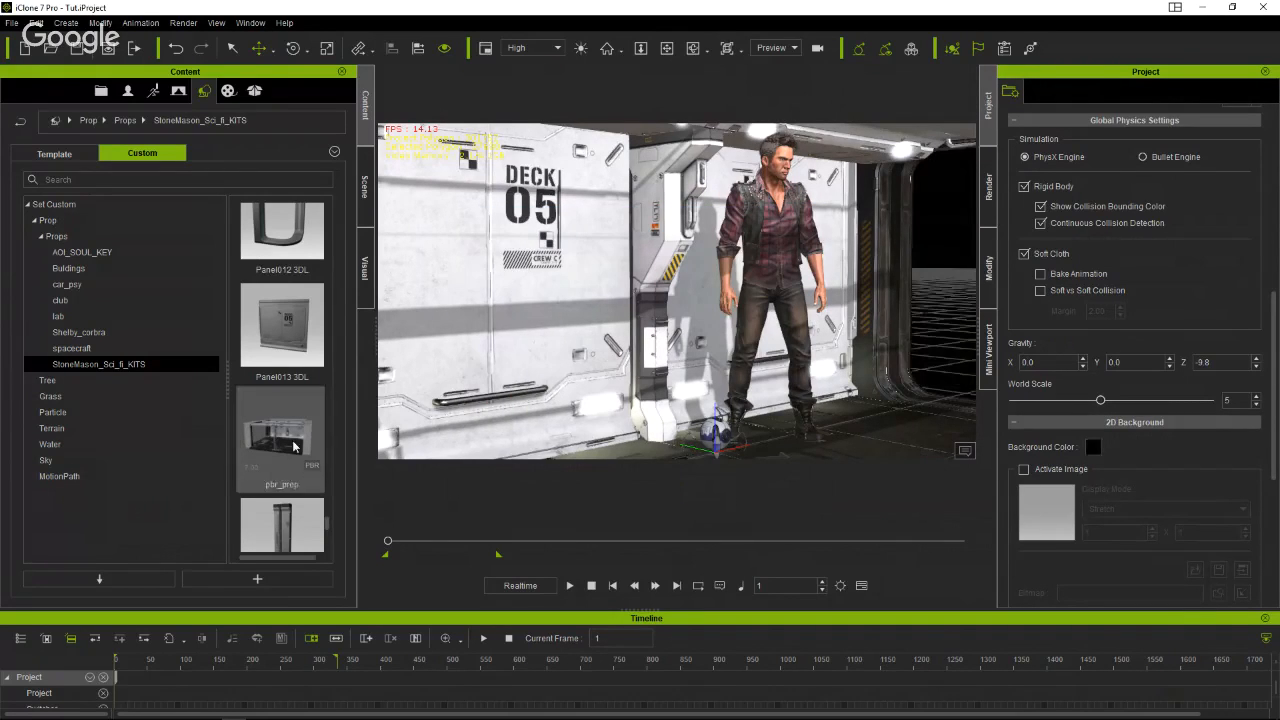
Turn off the Key and Rim lights in the scene.
left_click(364, 186)
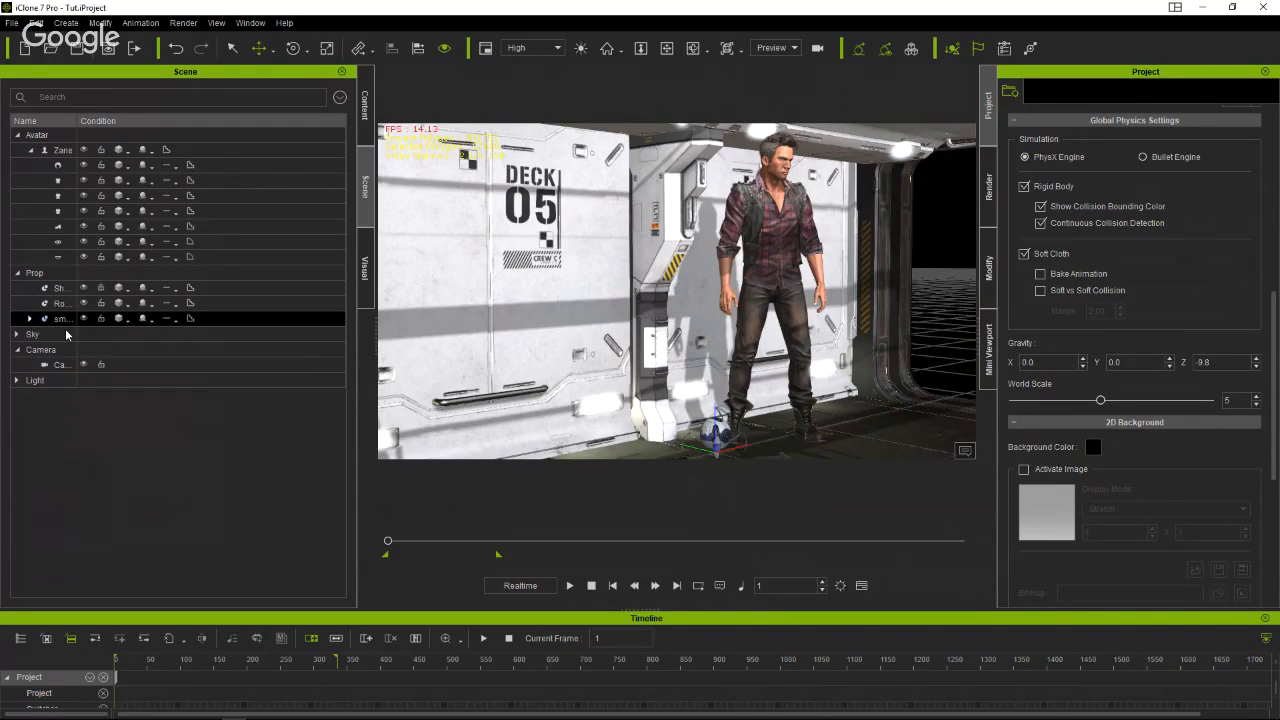
double_click(99, 381)
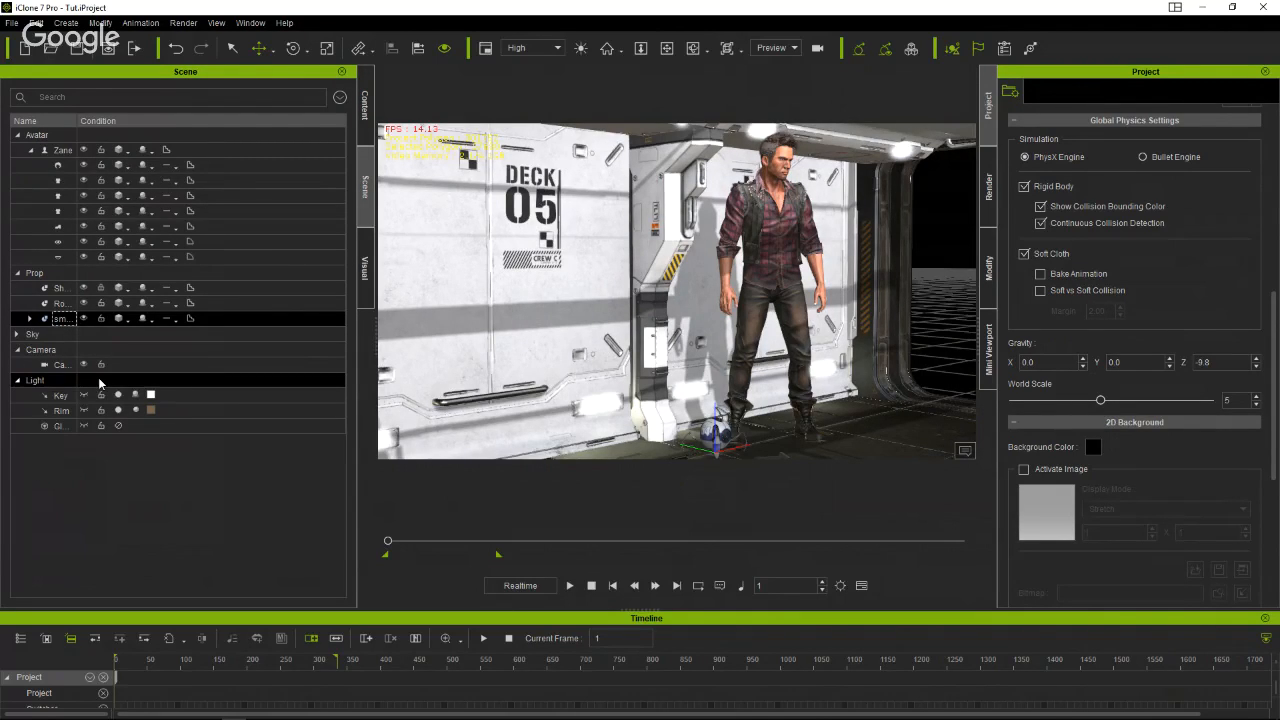
left_click(118, 395)
left_click(118, 411)
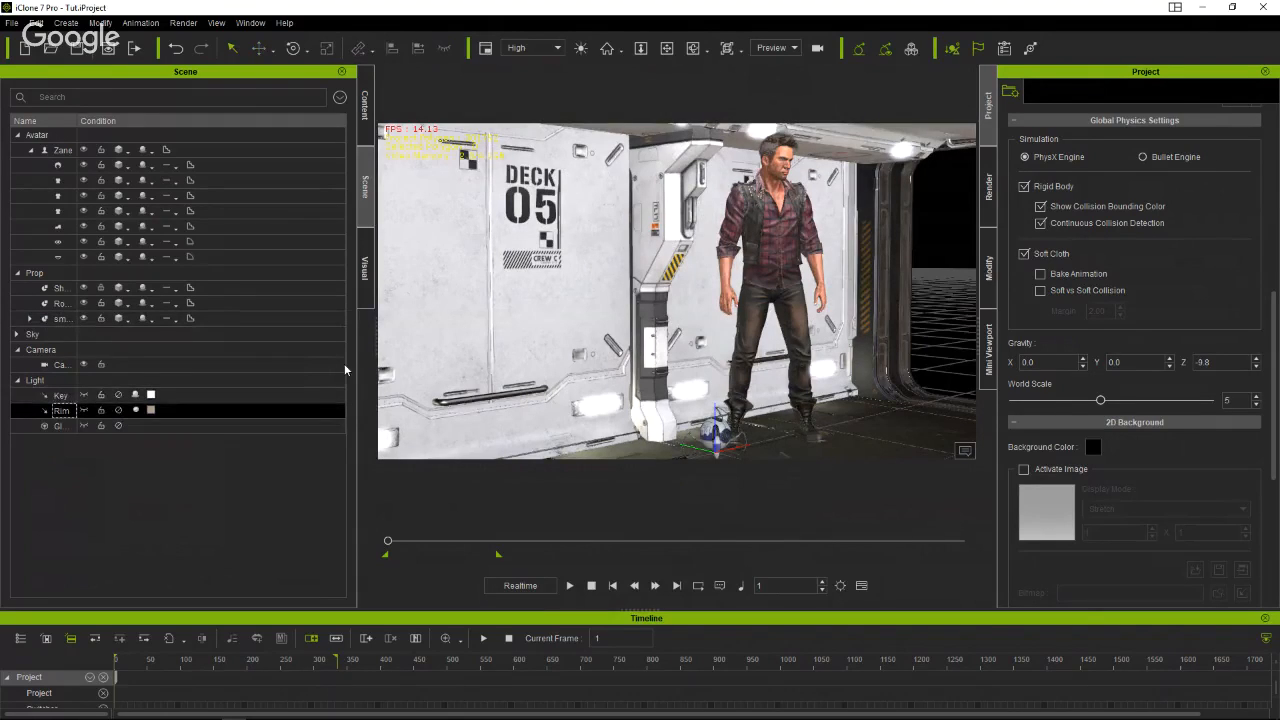
Enable the HDR effect for the scene in the visual settings.
scroll(684, 372, "up", 3)
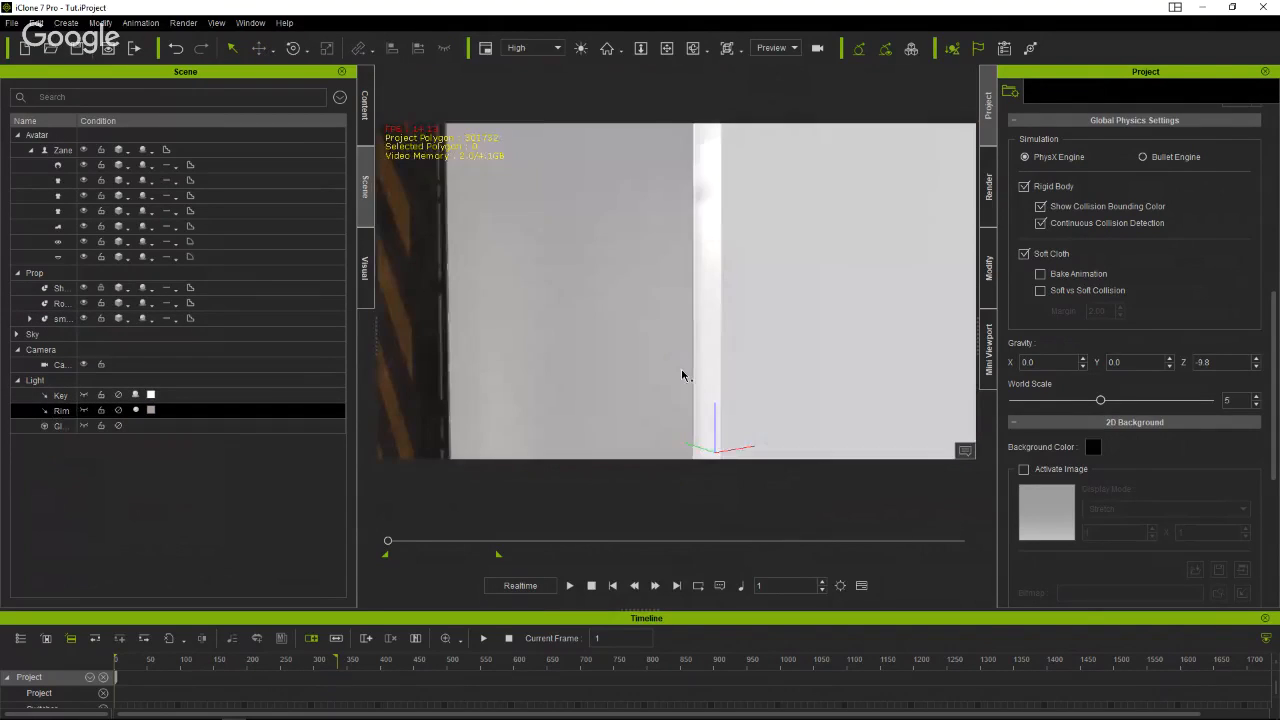
scroll(682, 371, "down", 2)
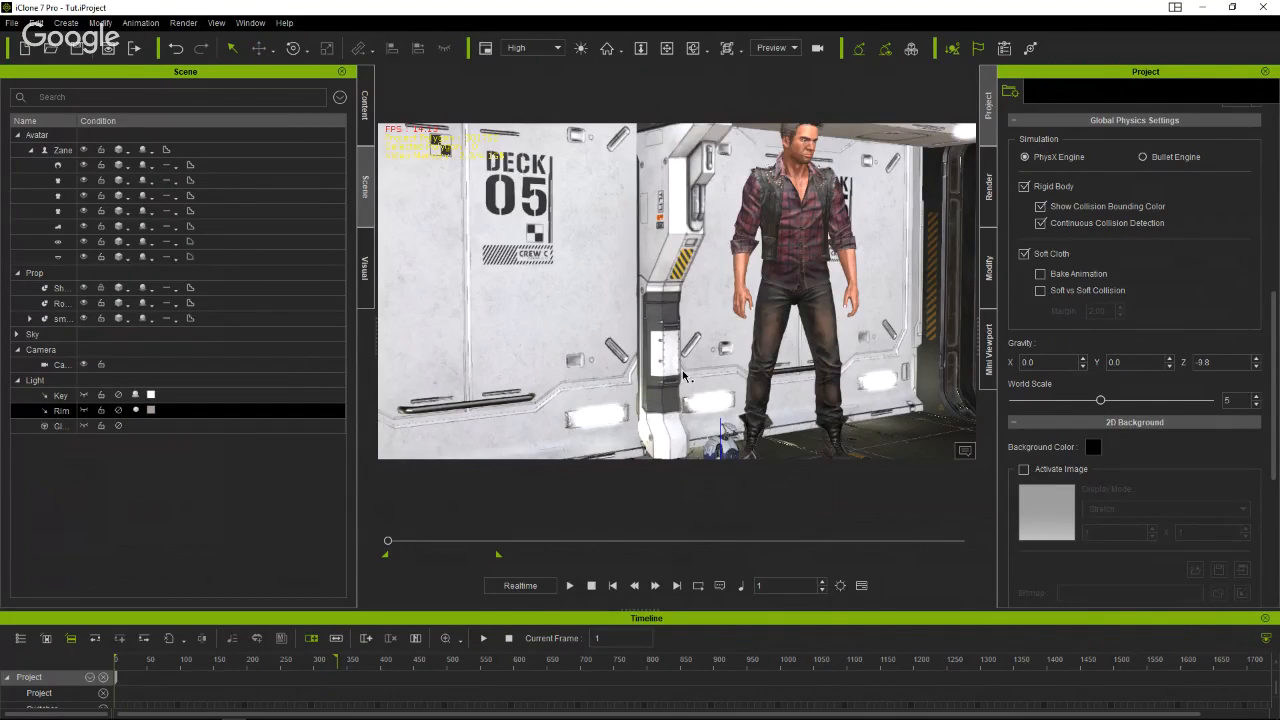
scroll(684, 376, "down", 3)
right_click_drag(684, 376, 948, 430)
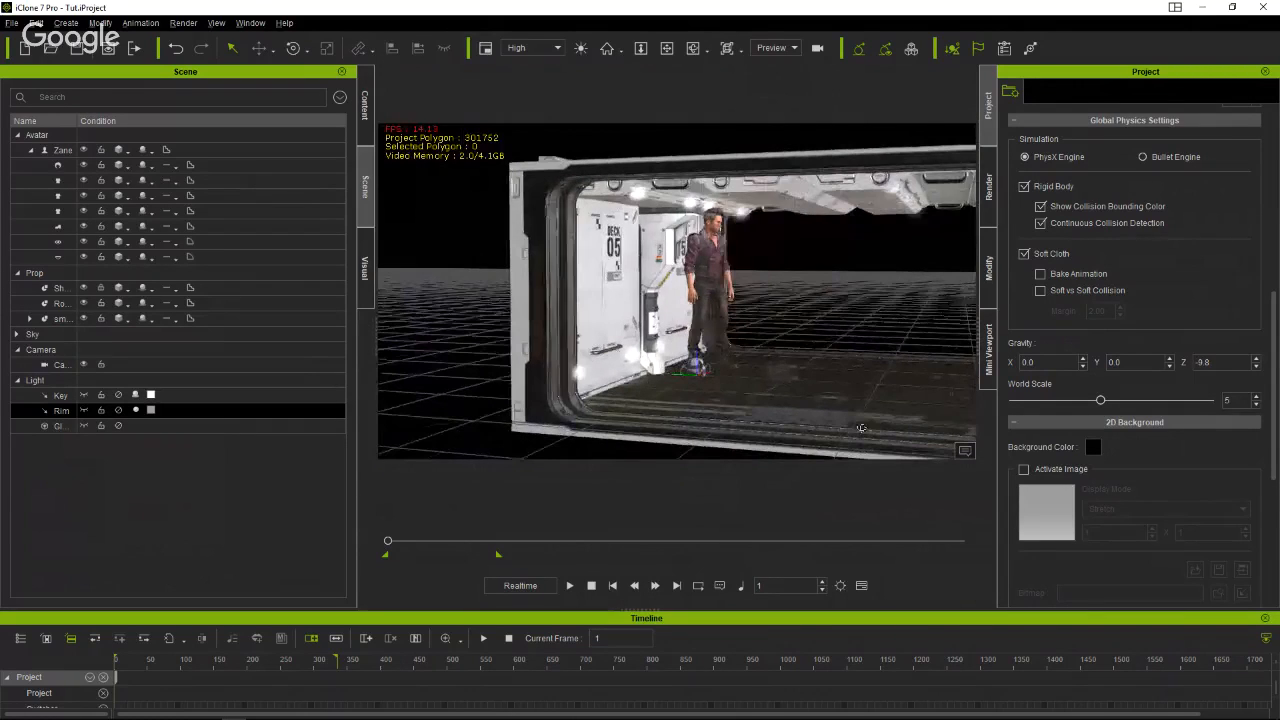
left_click(366, 258)
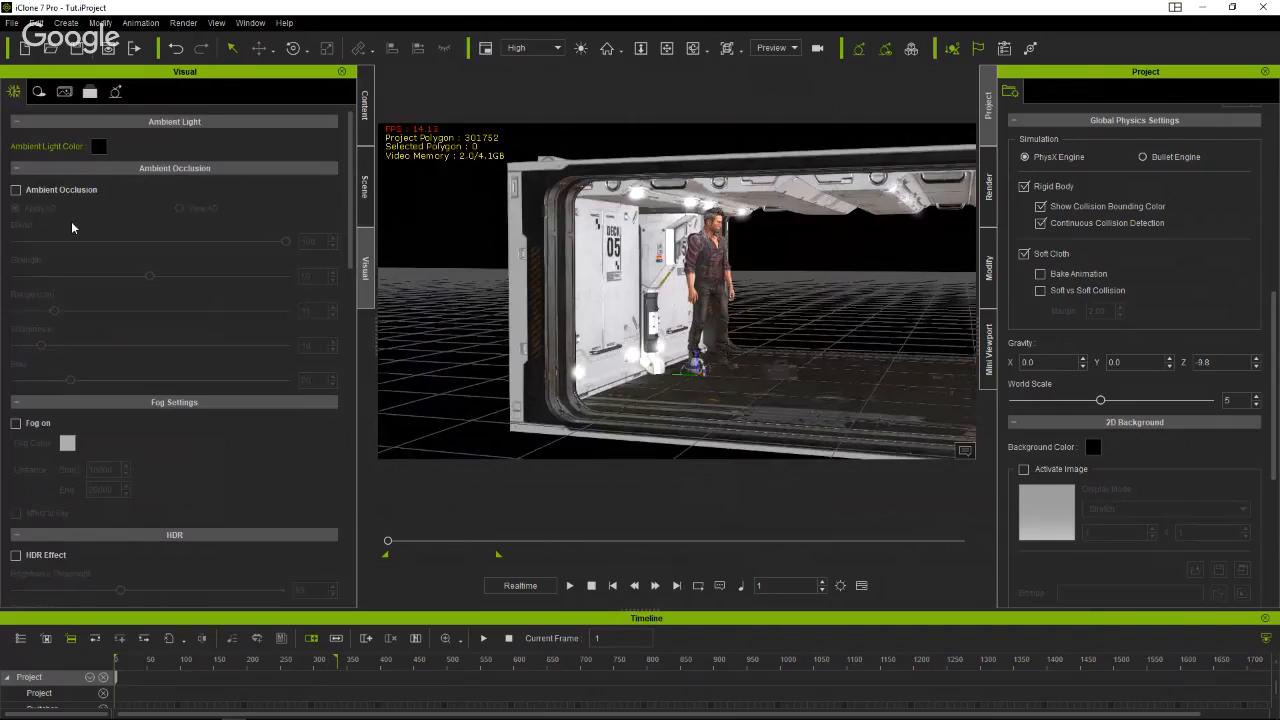
scroll(71, 221, "down", 1)
scroll(71, 327, "down", 4)
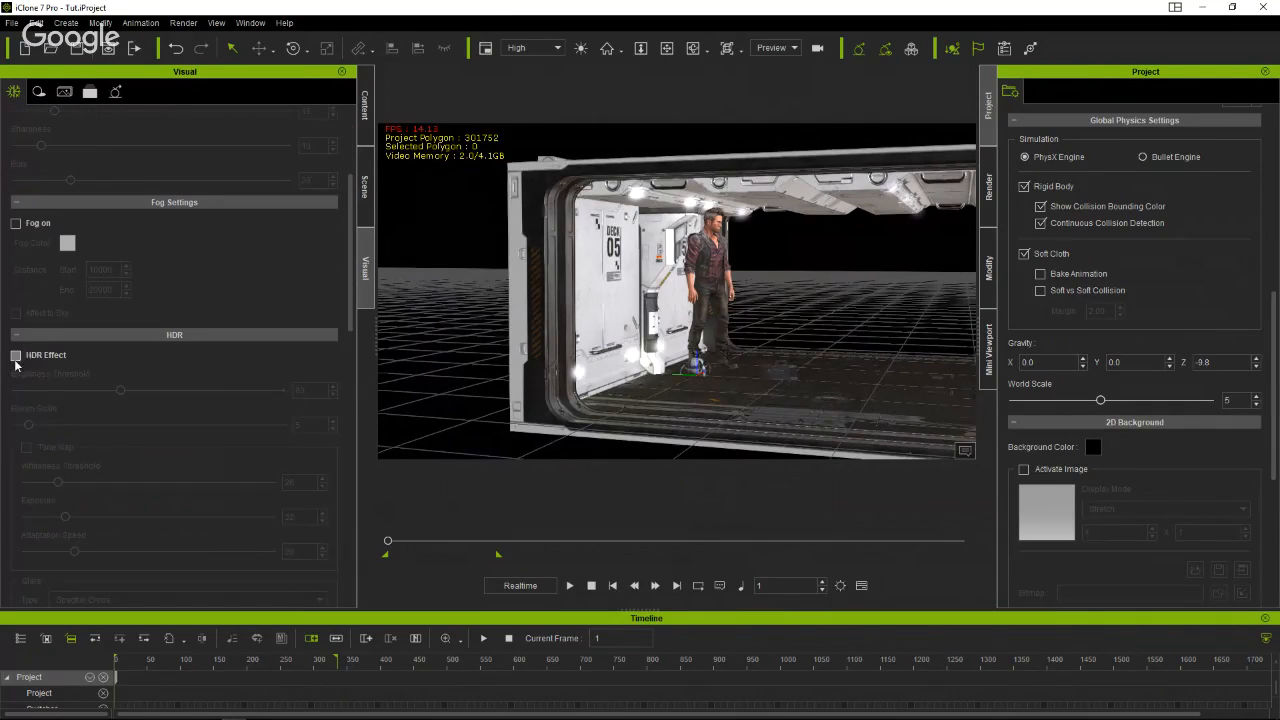
left_click(16, 355)
scroll(55, 400, "down", 7)
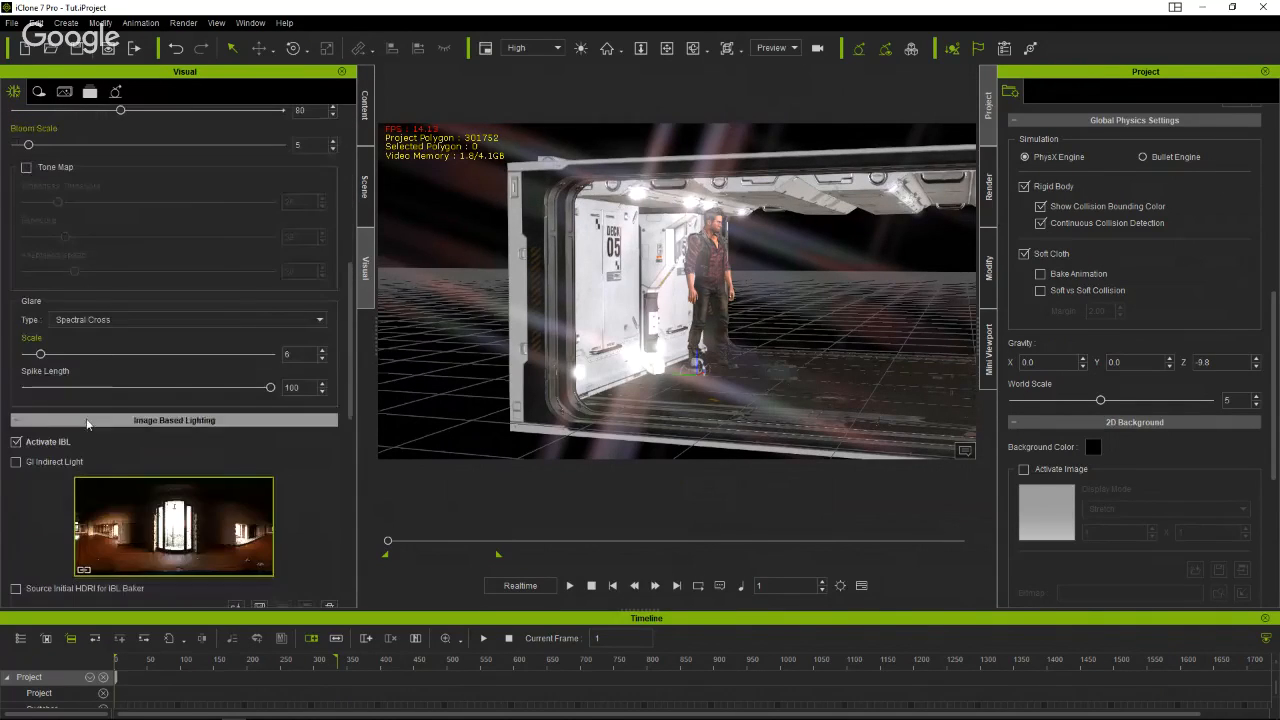
Set the HDR glare type to Disabled to remove the streaks over the sci-fi room.
left_click(271, 319)
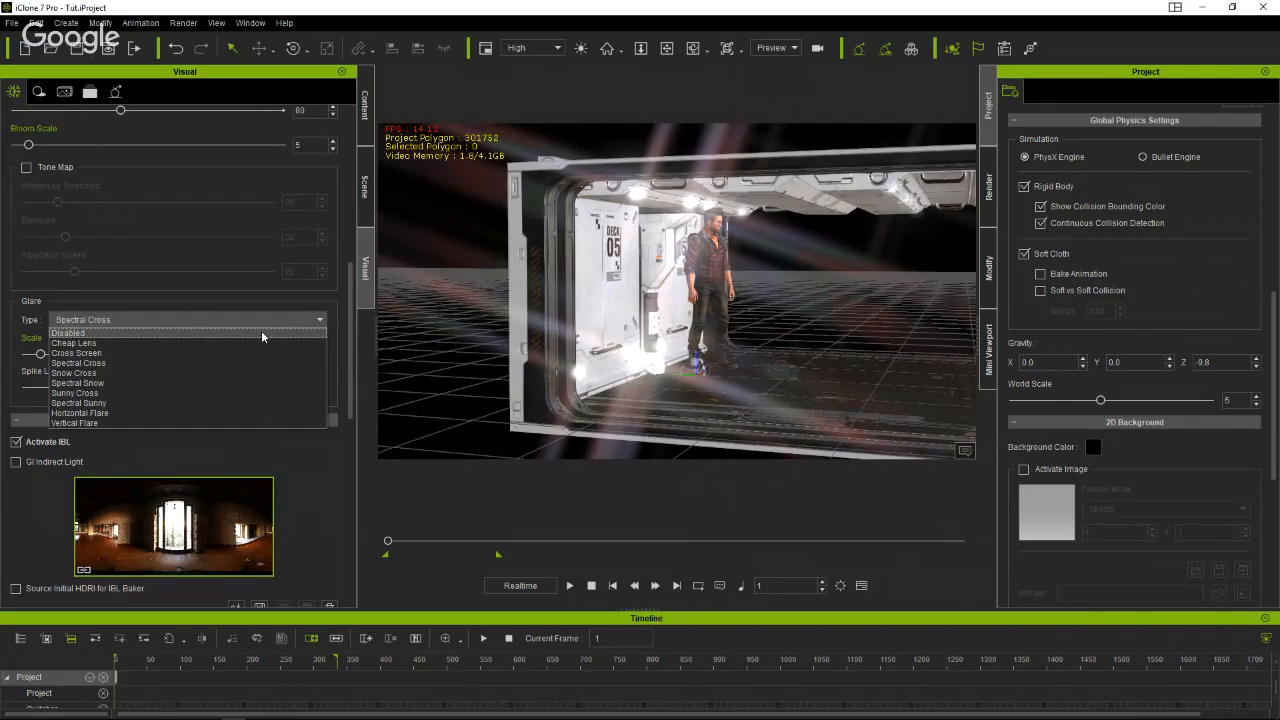
left_click(262, 334)
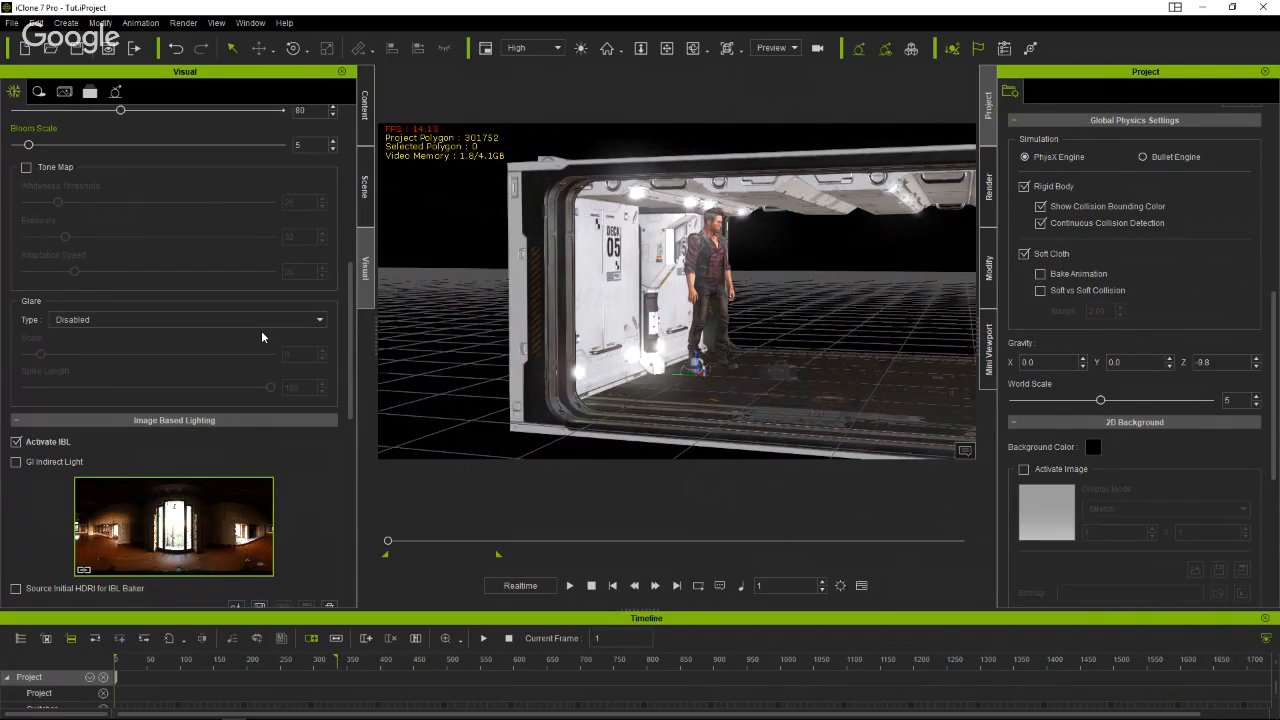
scroll(633, 365, "up", 1)
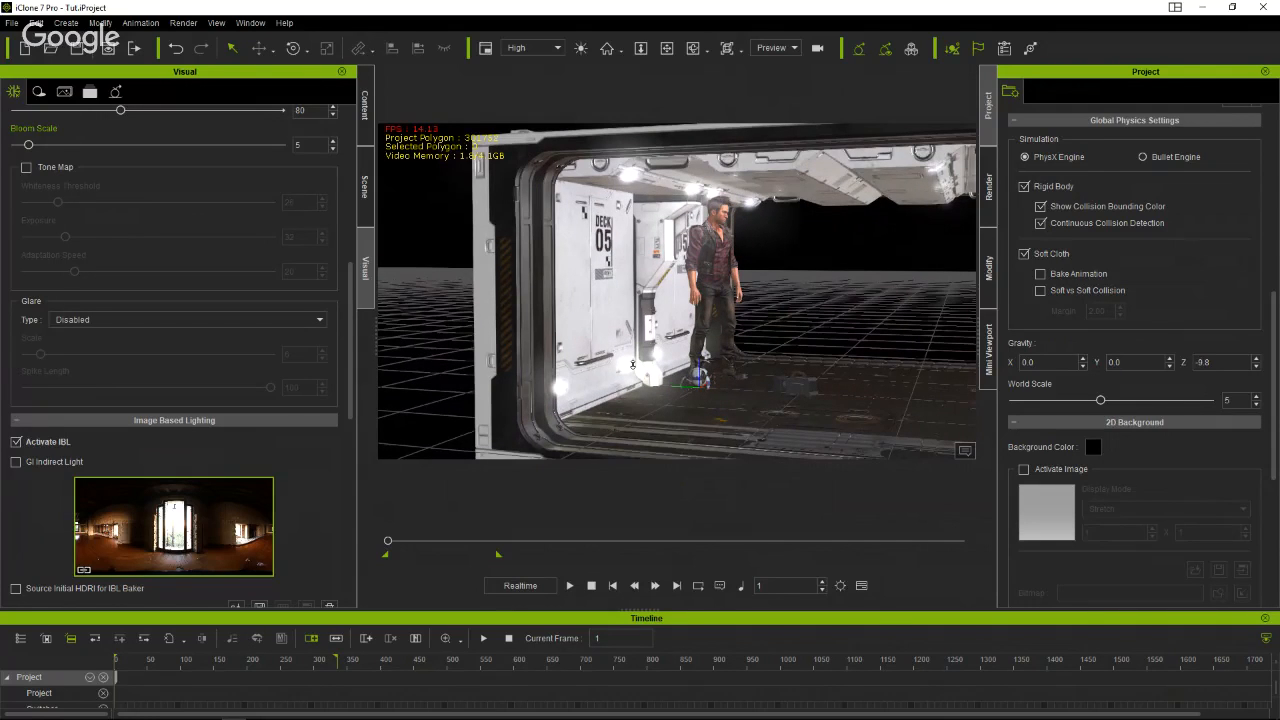
scroll(633, 365, "up", 1)
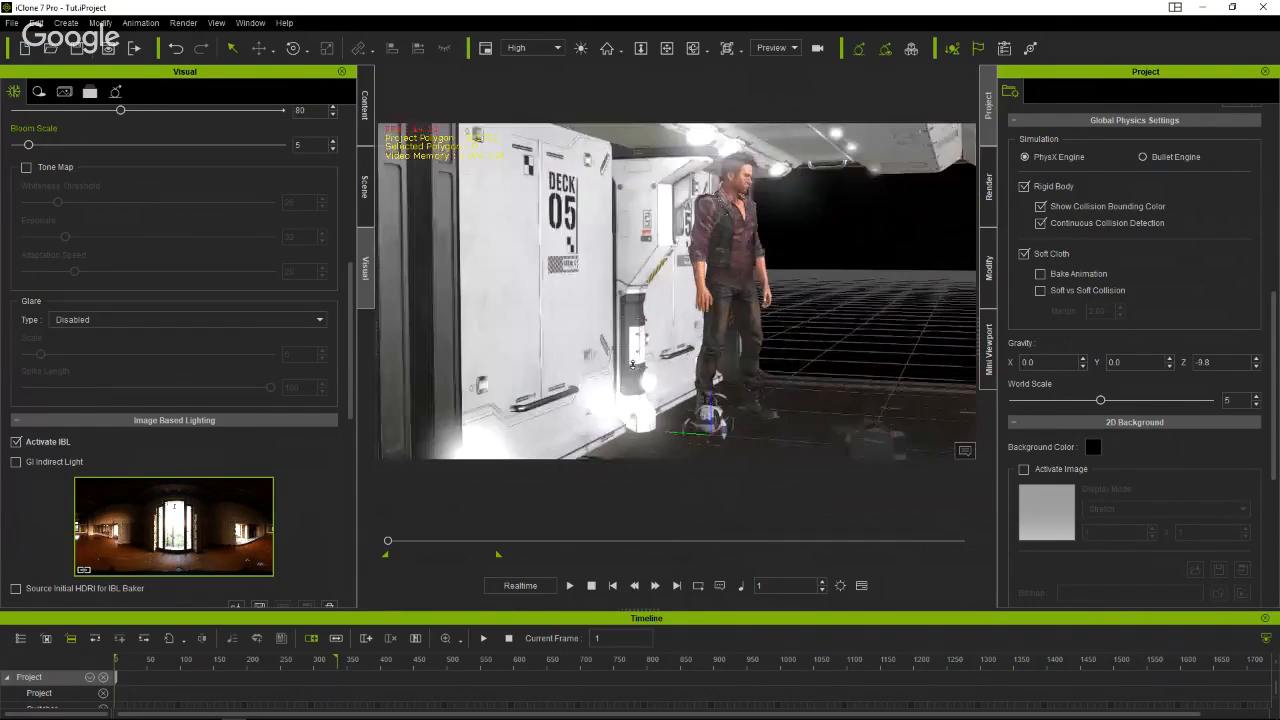
scroll(633, 365, "down", 1)
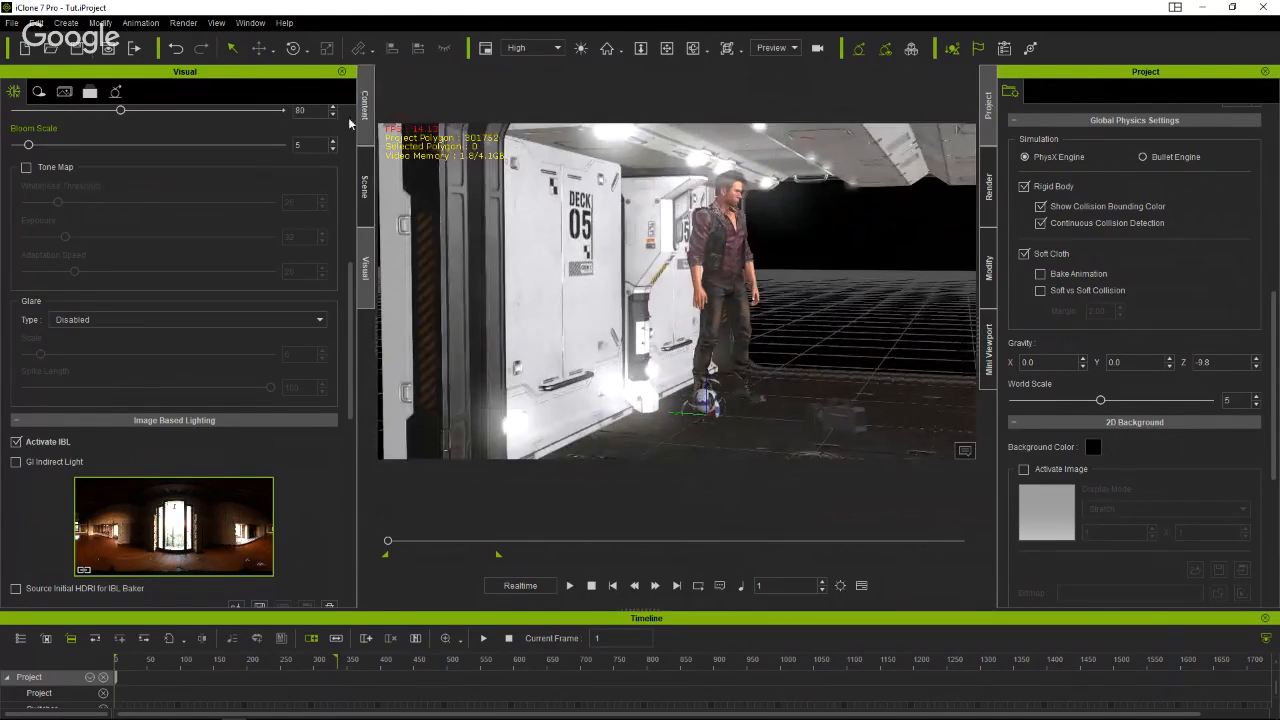
Open the anchor settings for Global Illumination and display the GI range and GI voxels.
scroll(335, 169, "up", 5)
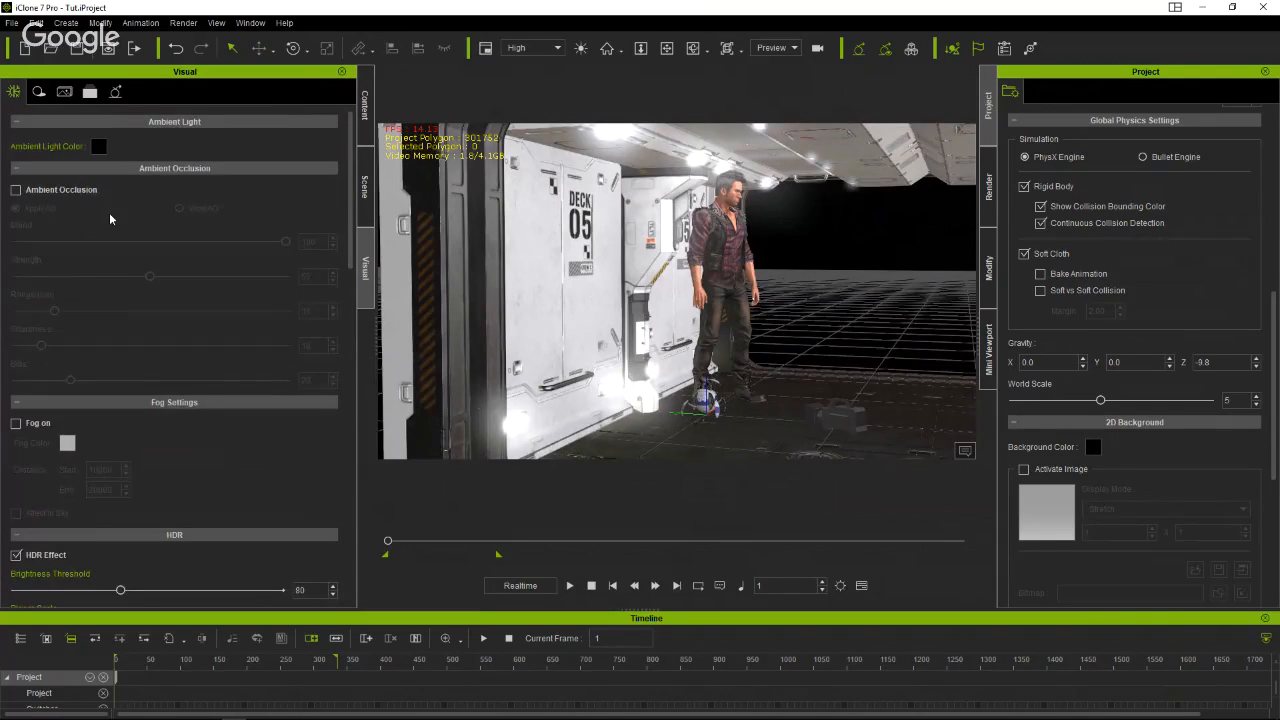
scroll(109, 212, "down", 5)
scroll(108, 162, "up", 1)
scroll(110, 180, "up", 1)
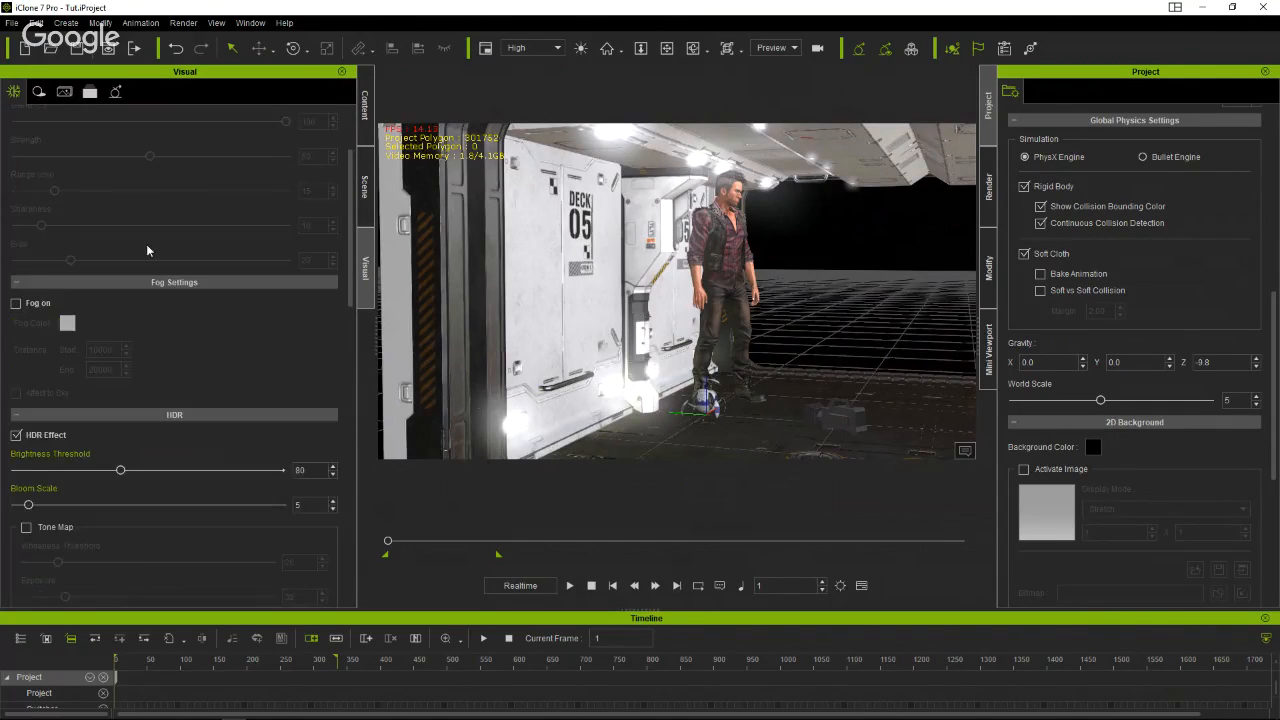
scroll(146, 244, "down", 6)
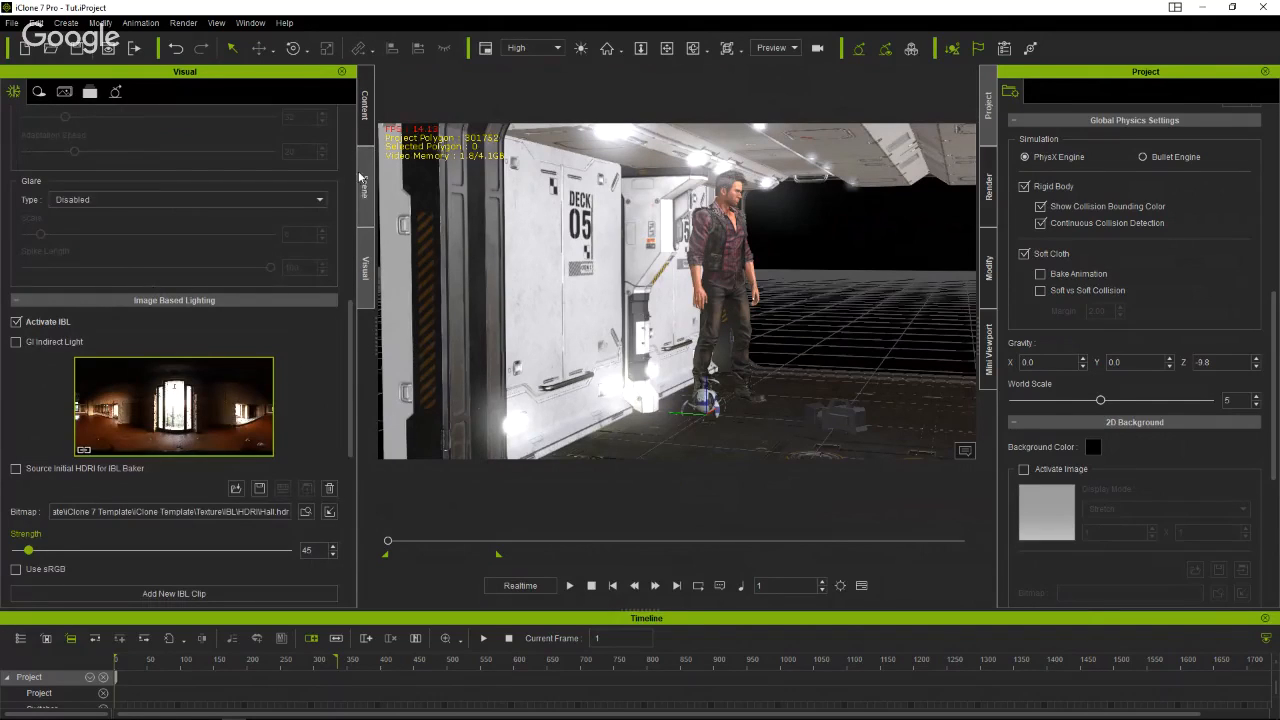
left_click(115, 92)
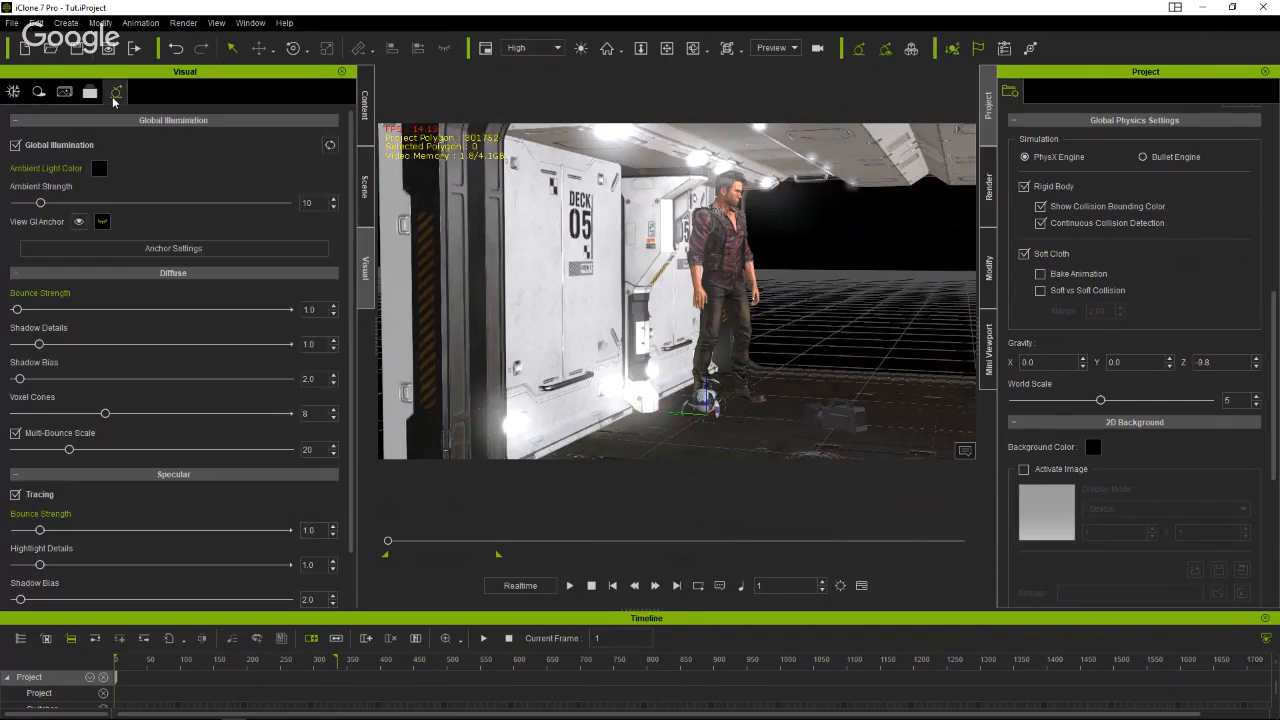
left_click(135, 250)
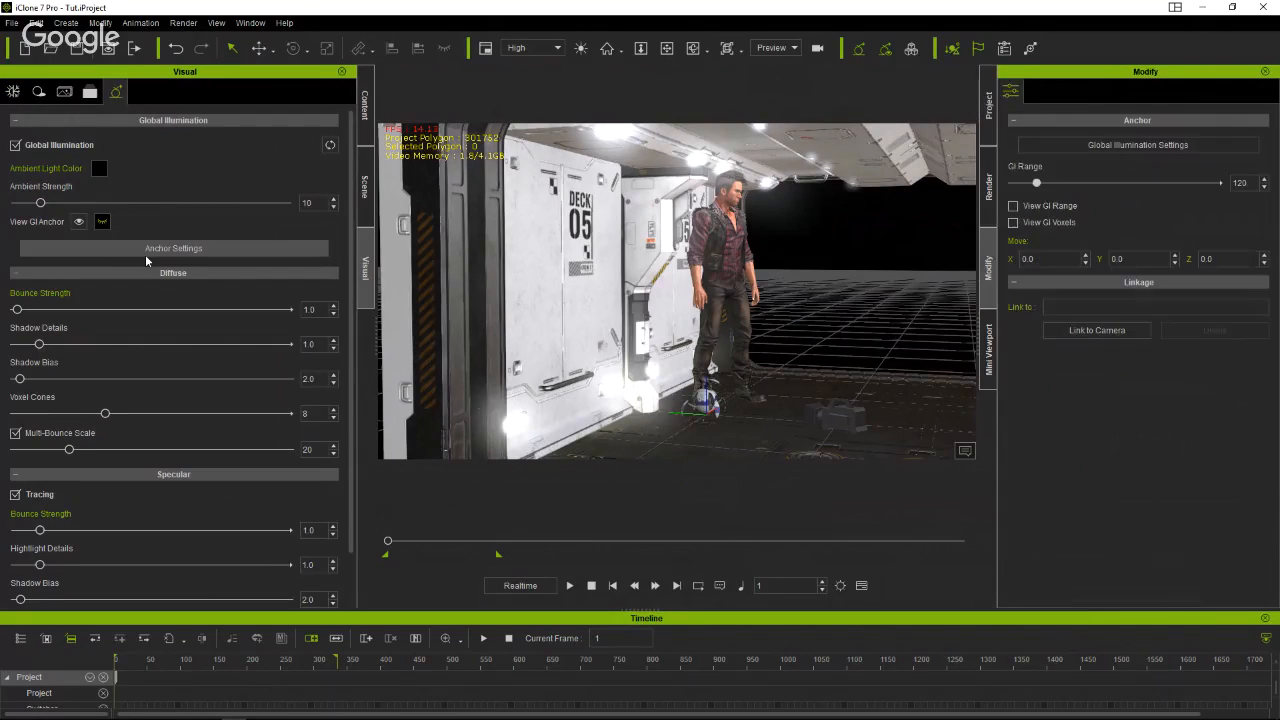
left_click(1032, 203)
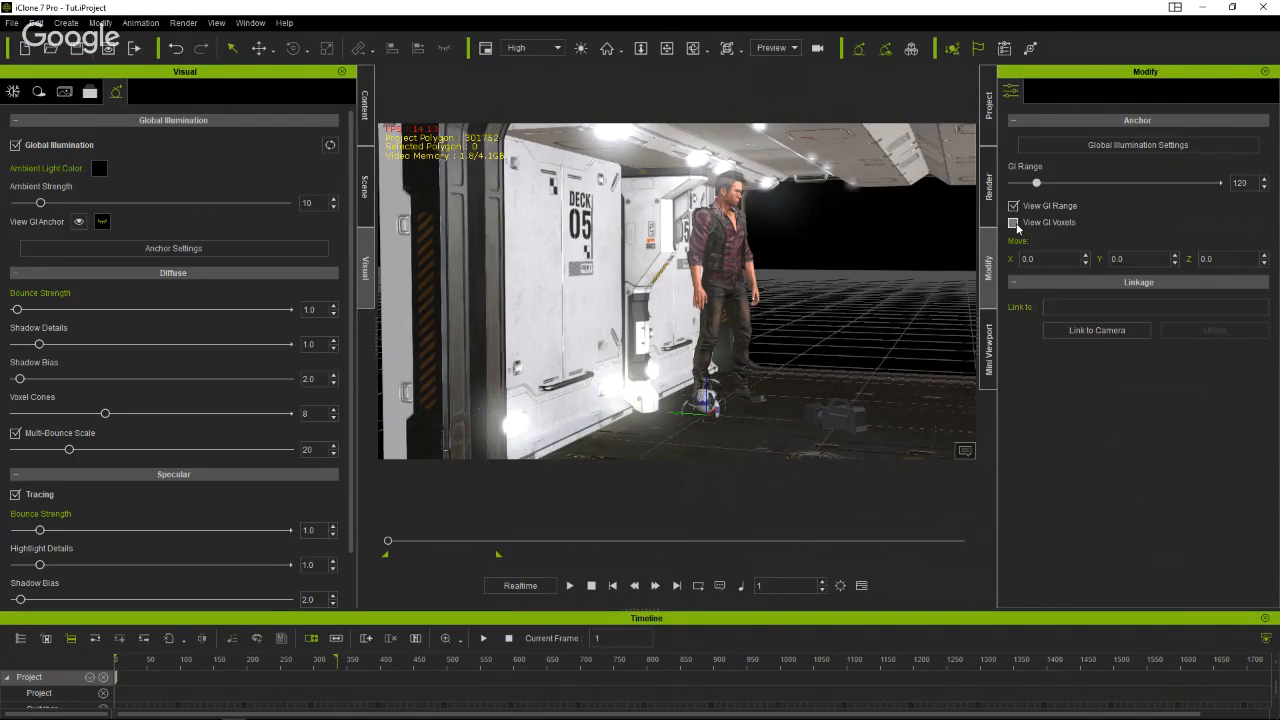
left_click(1014, 223)
Reduce the Global Illumination range to 24 so its boundary shrinks toward the sci-fi room.
scroll(840, 300, "down", 3)
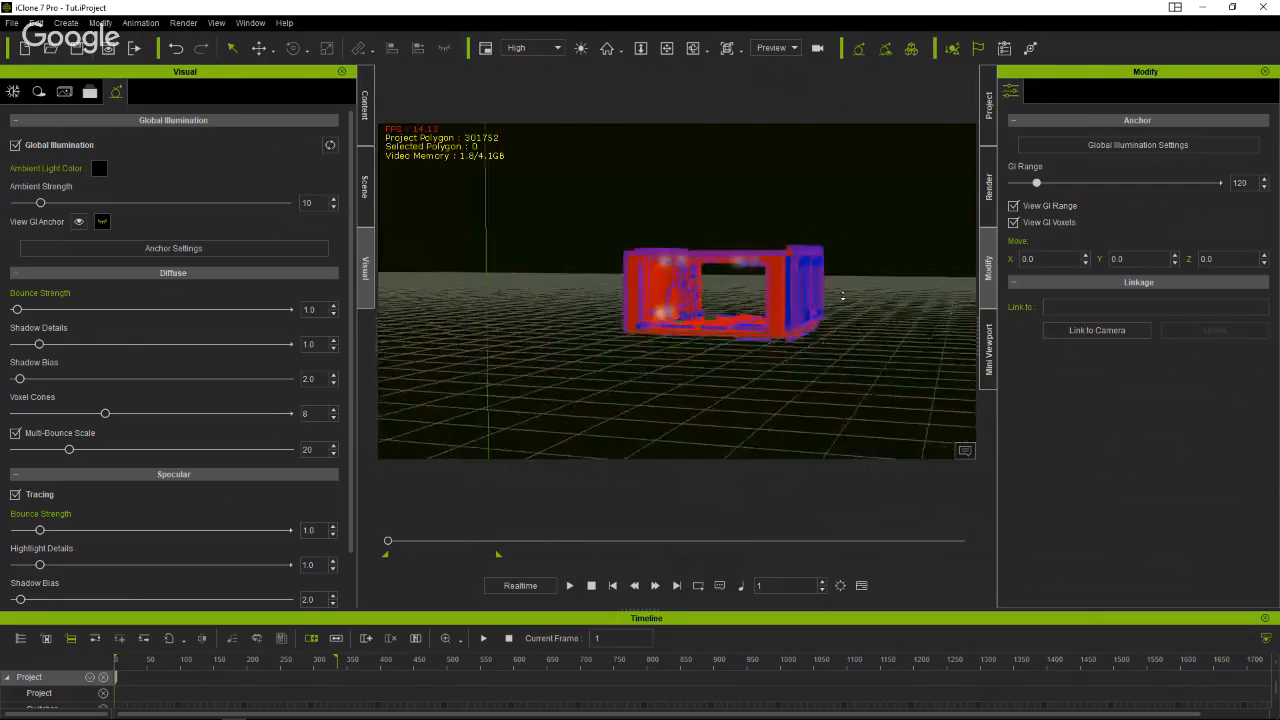
scroll(843, 295, "up", 4)
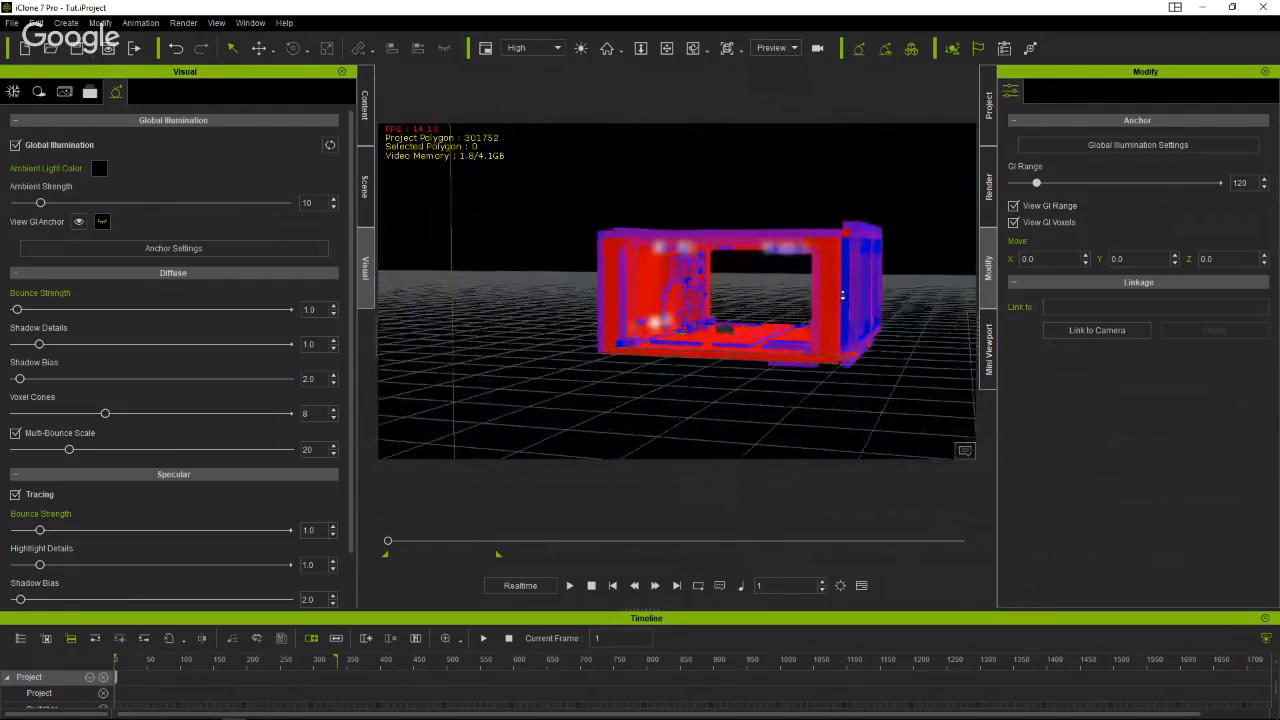
right_click_drag(694, 287, 572, 302)
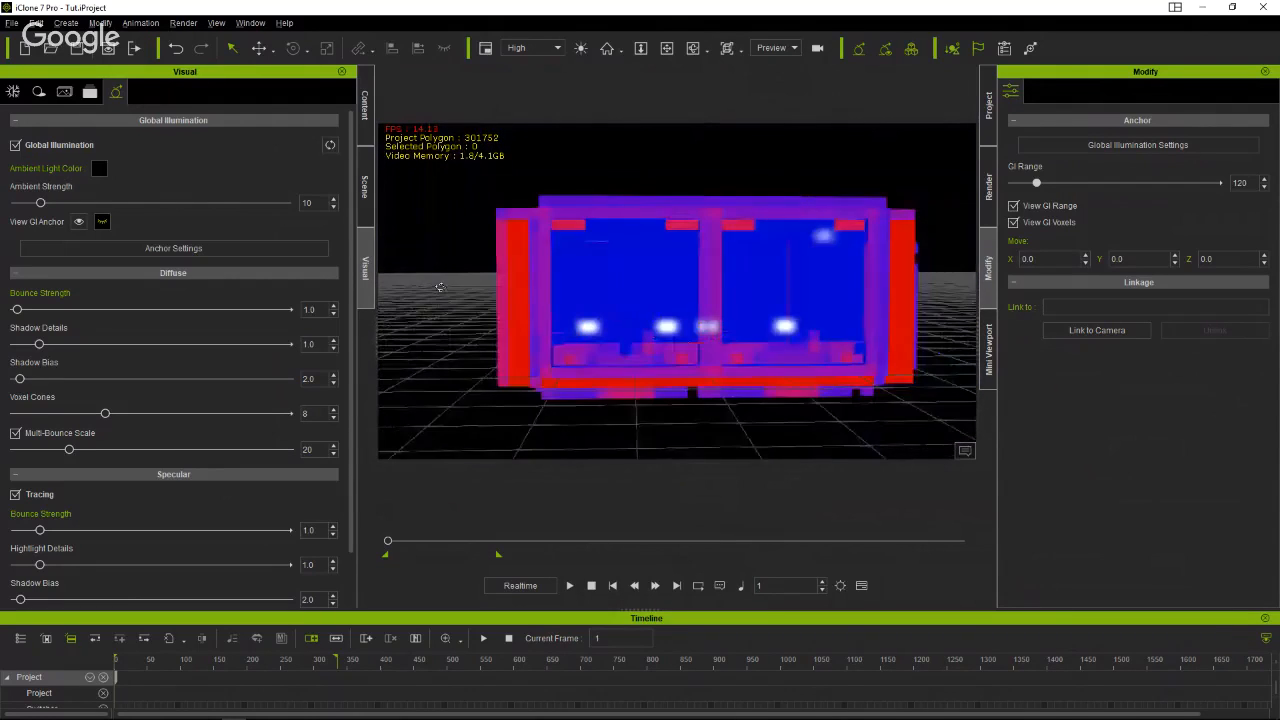
scroll(576, 306, "down", 5)
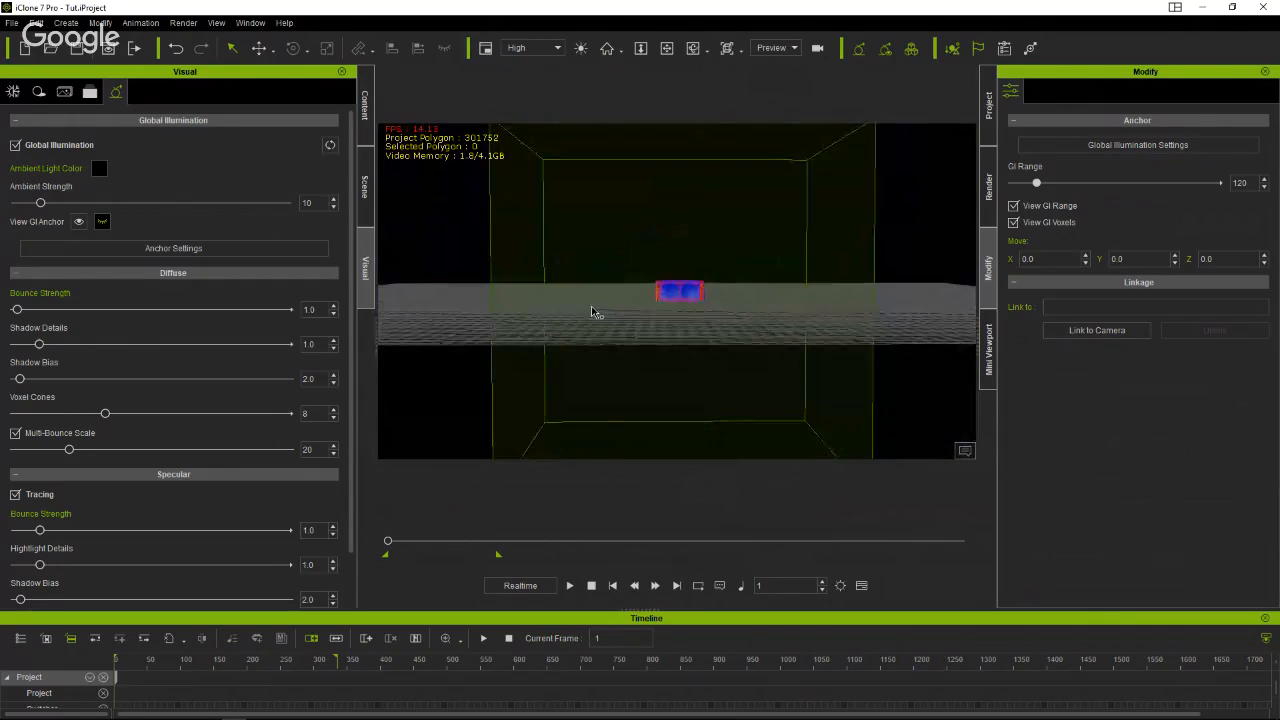
scroll(597, 314, "down", 3)
right_click_drag(517, 306, 932, 291)
left_click_drag(1041, 182, 1020, 187)
Move the GI anchor along Y to -100 and reduce the GI range to 19 around the room.
scroll(741, 301, "up", 3)
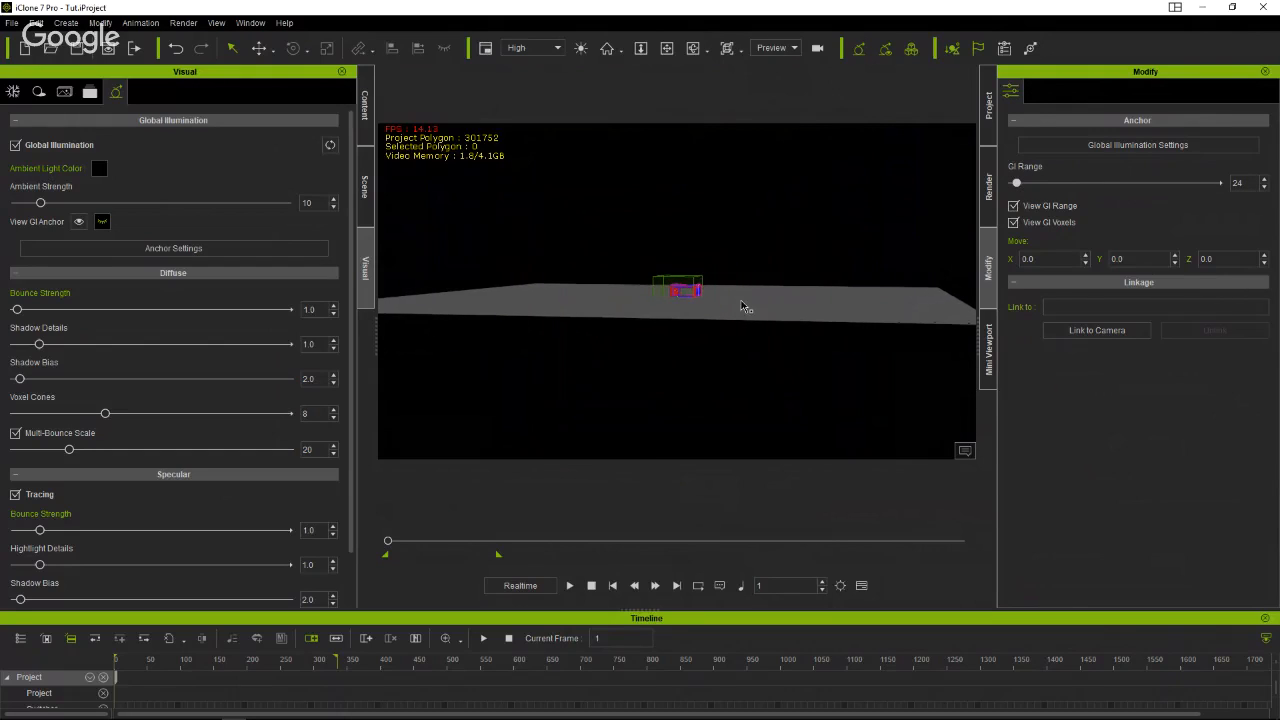
scroll(739, 300, "up", 8)
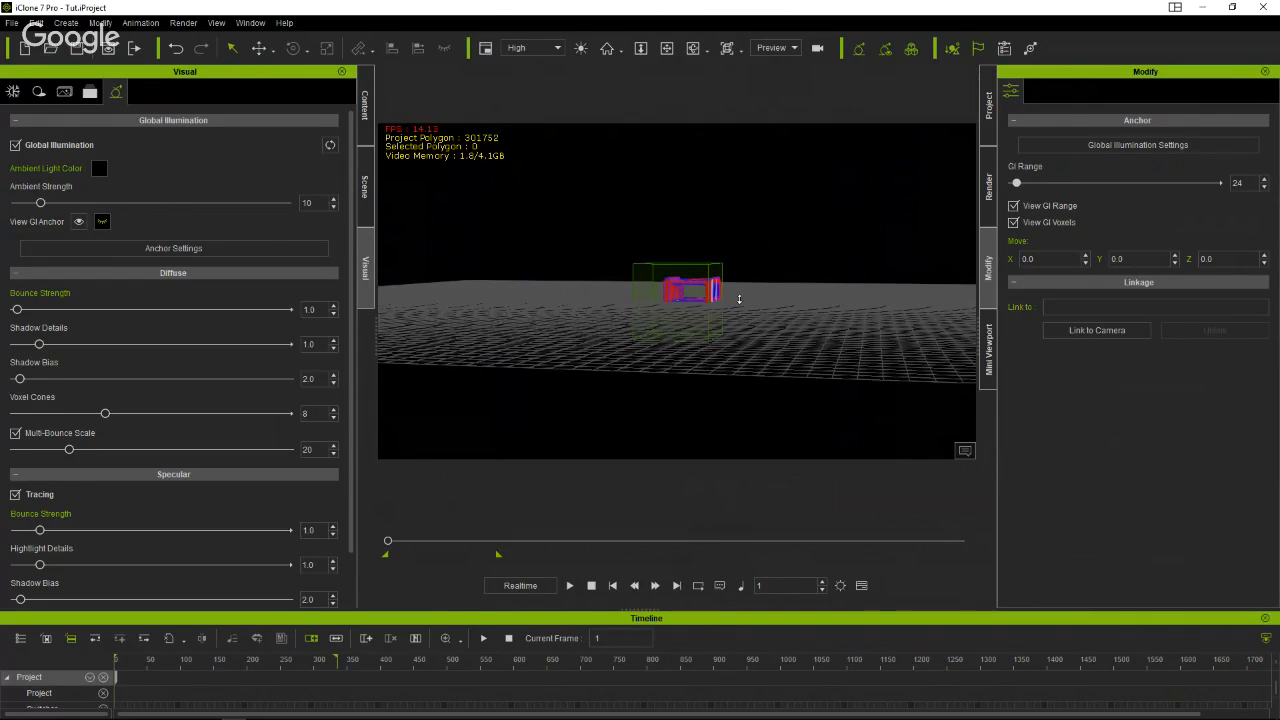
scroll(739, 298, "up", 5)
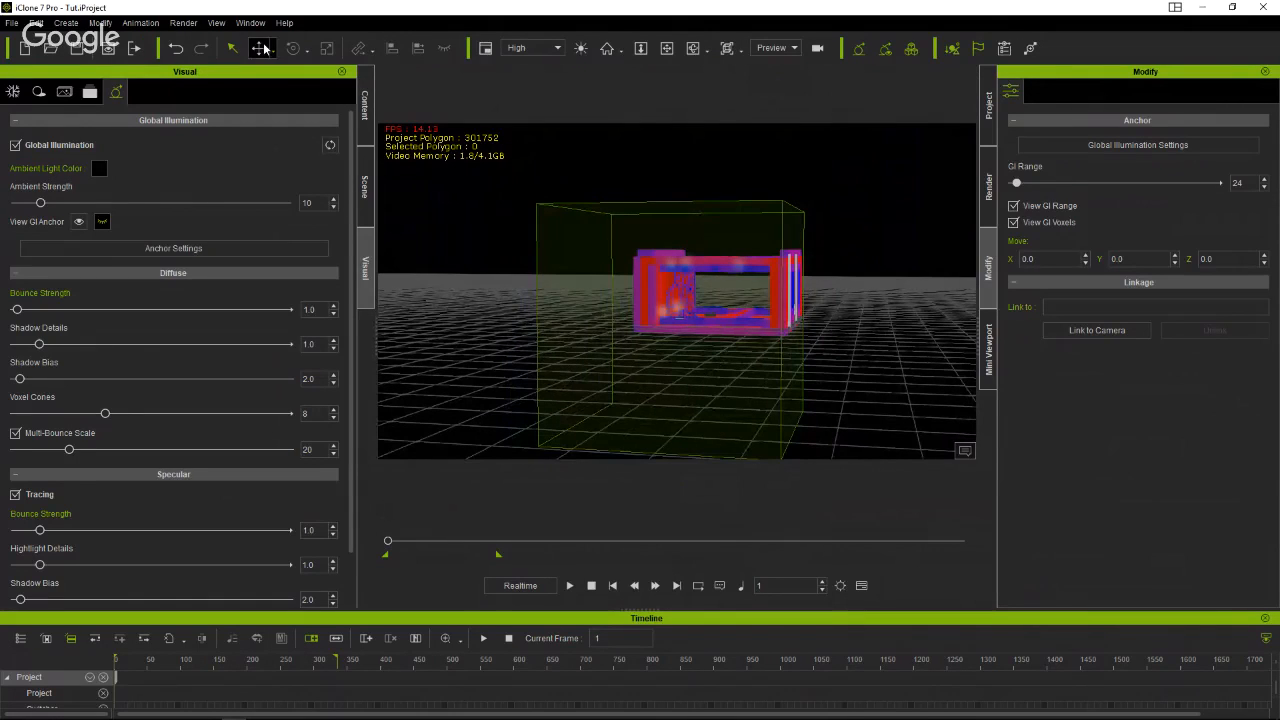
left_click(260, 48)
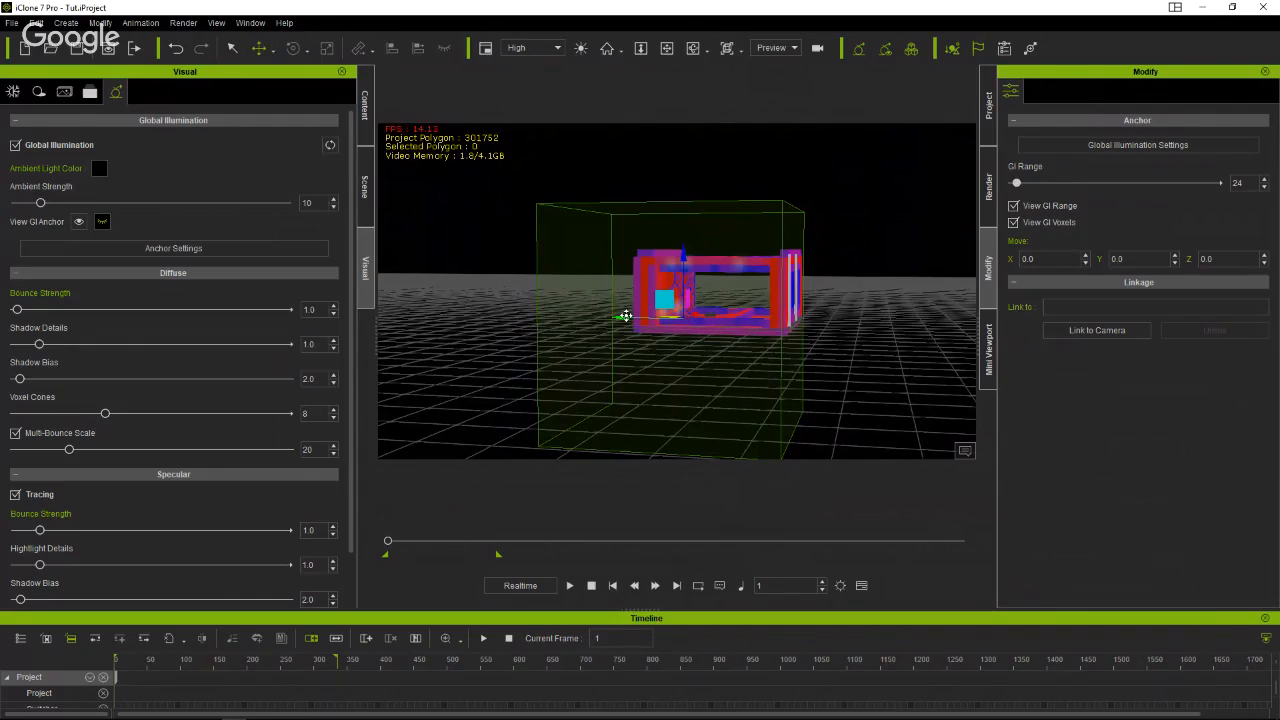
left_click_drag(625, 316, 647, 318)
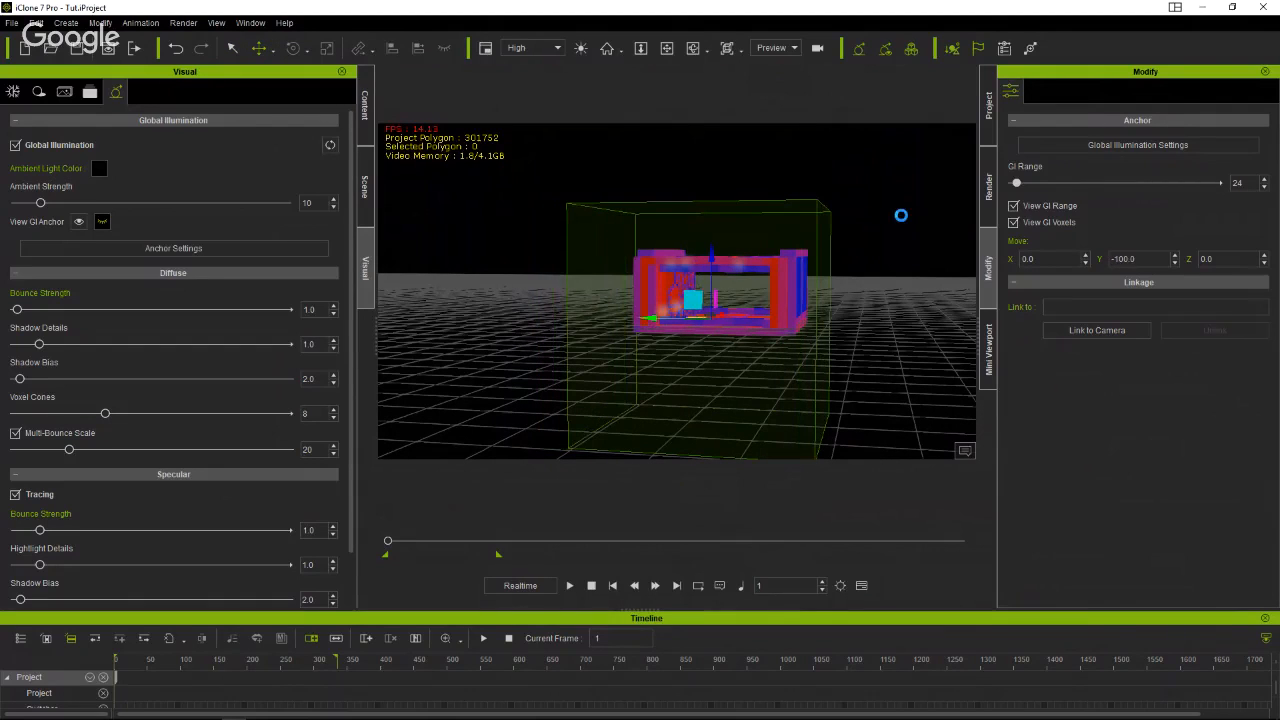
left_click(1264, 187)
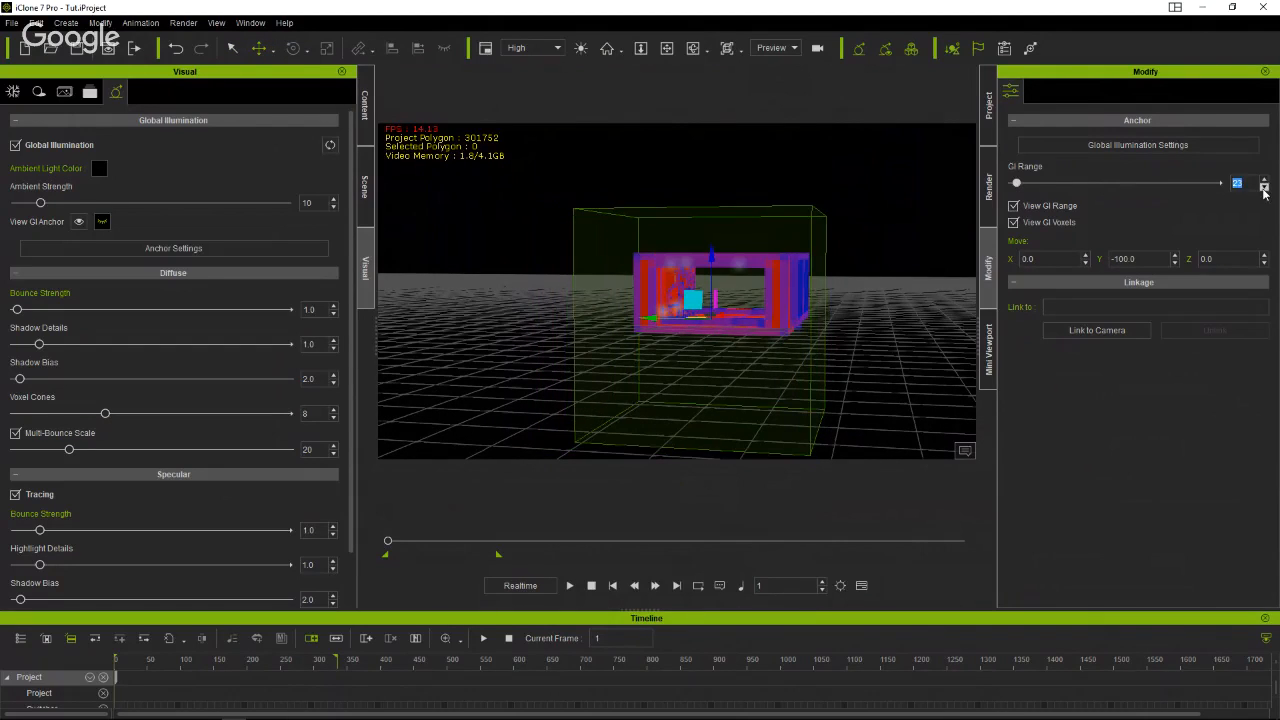
left_click(1264, 187)
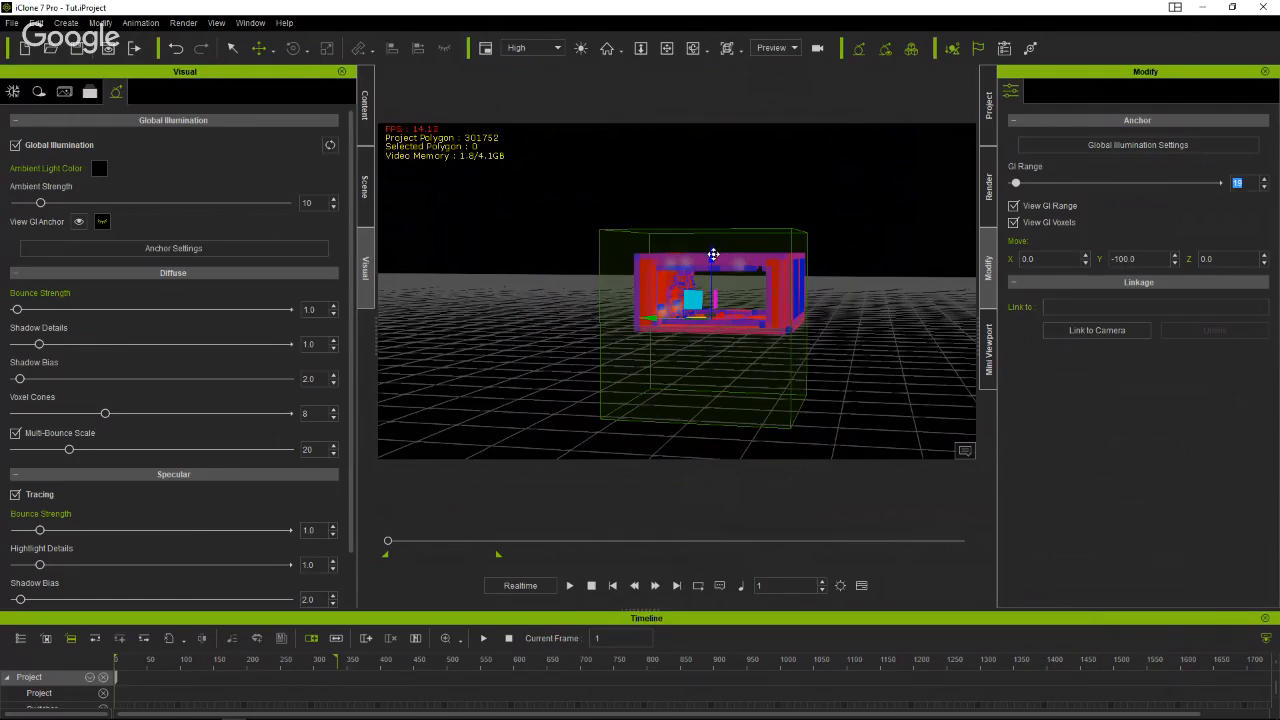
Raise the GI anchor to Z 86.7, shift it to Y -116.9, and hide the GI voxels.
left_click_drag(713, 255, 720, 228)
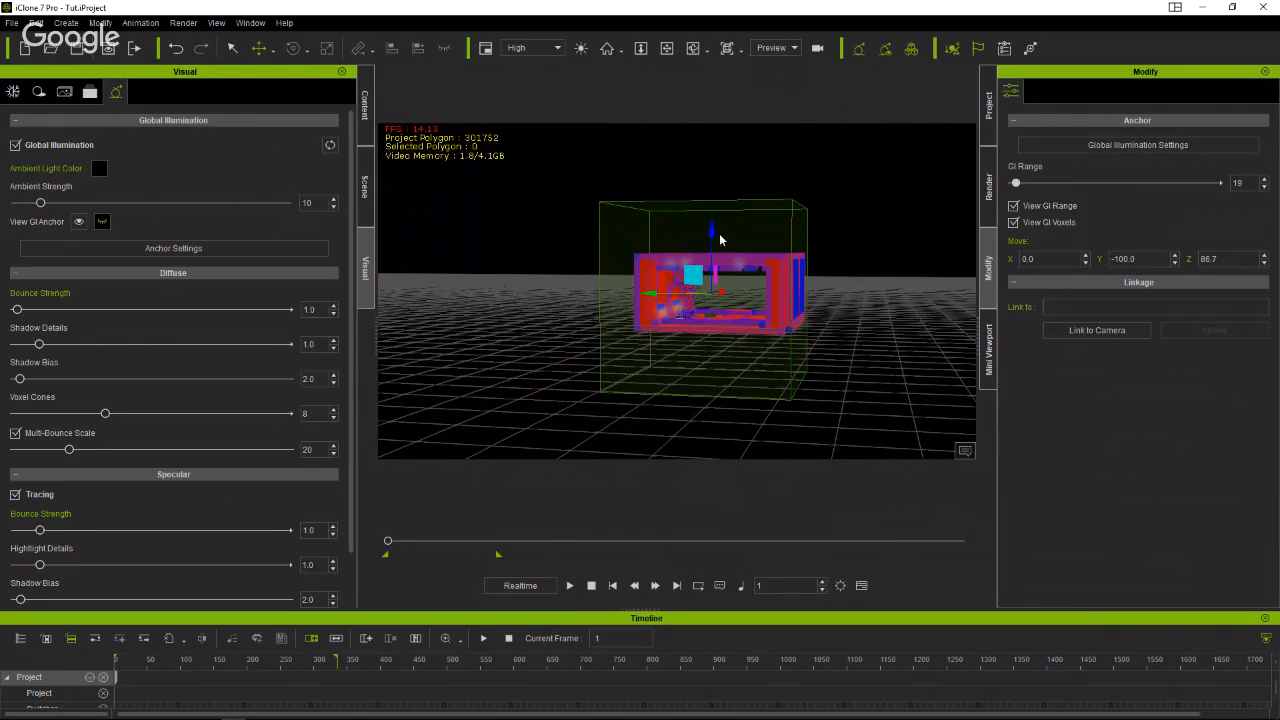
left_click_drag(652, 294, 660, 296)
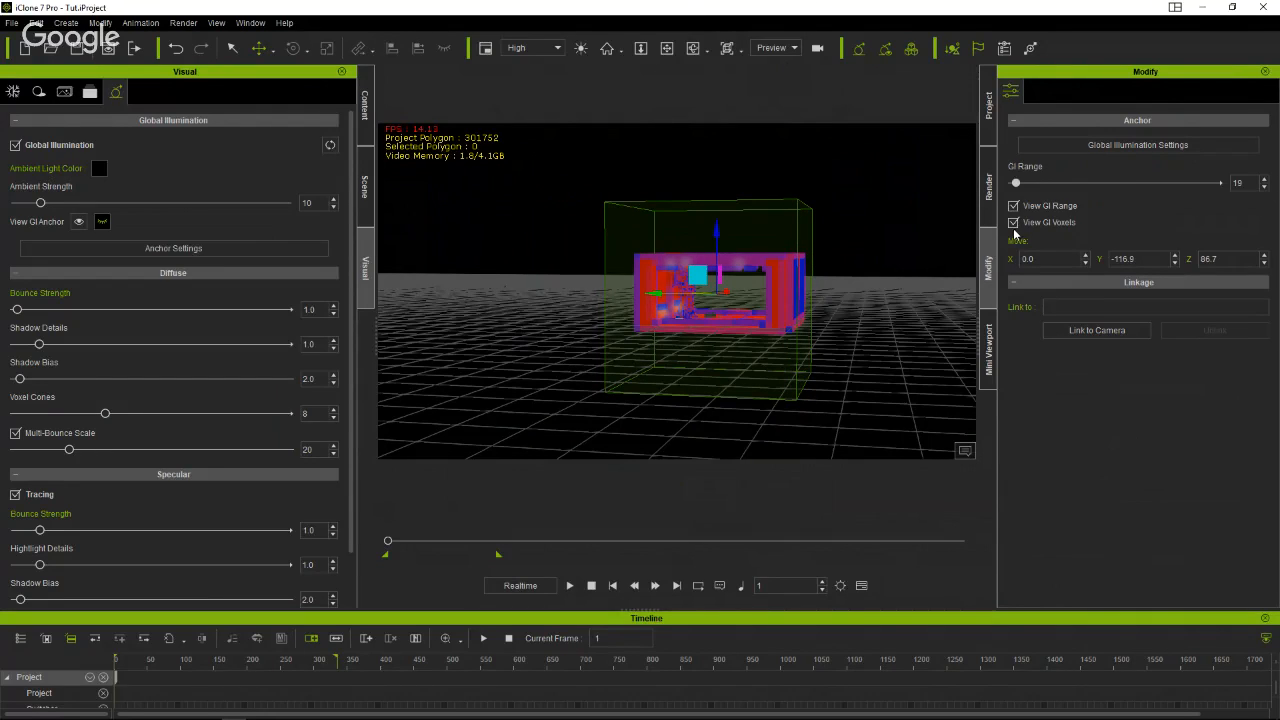
left_click(1013, 222)
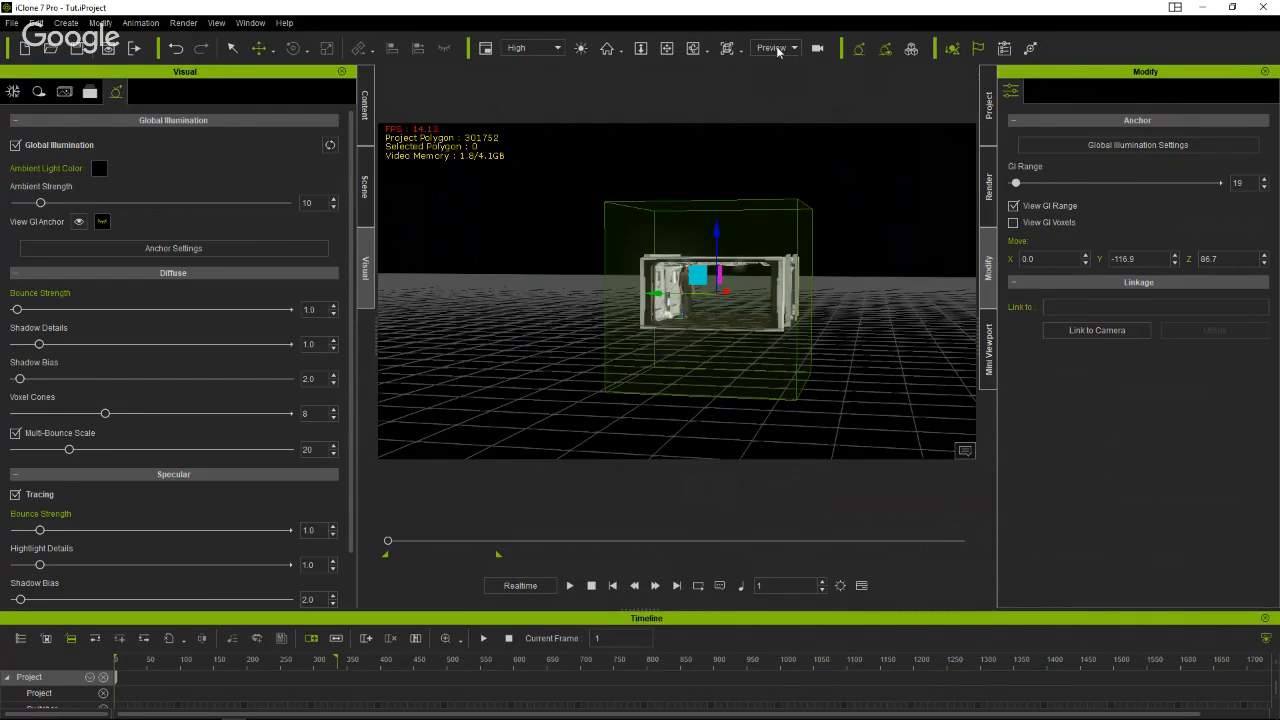
Review the lit animation through the Camera view up to frame 397, and return to the Preview view of the room.
left_click(777, 81)
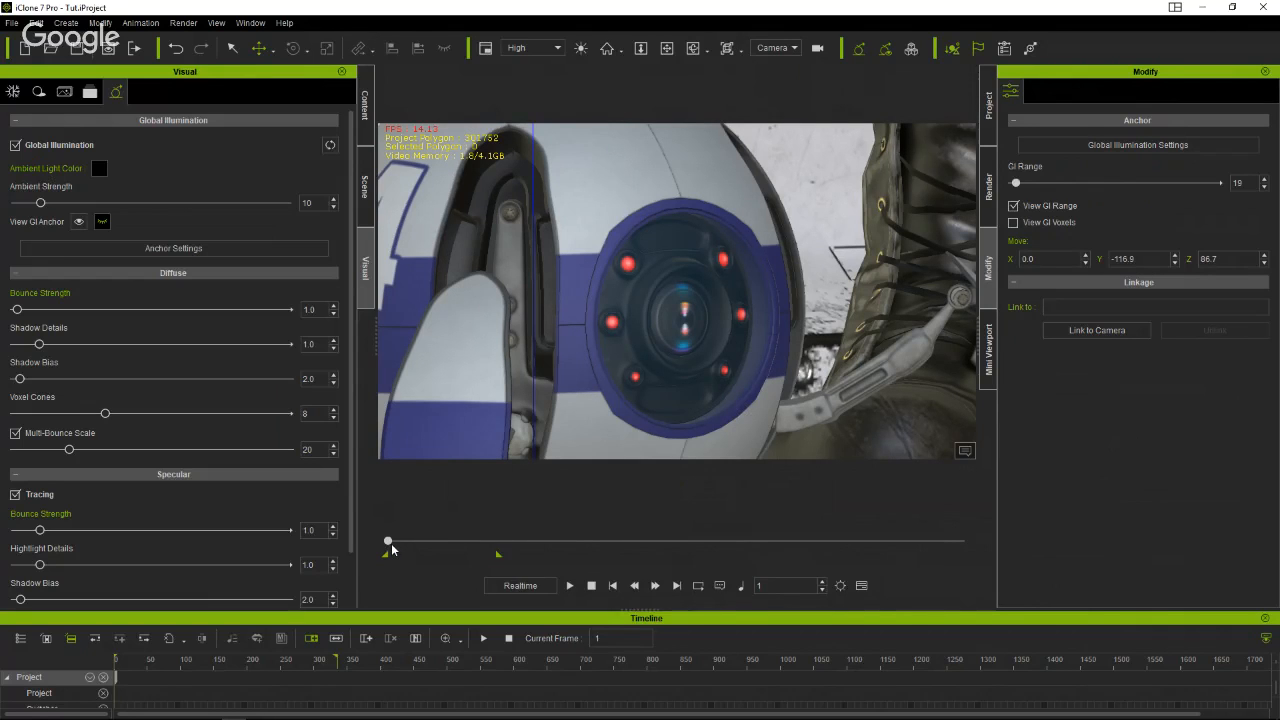
left_click_drag(391, 543, 516, 565)
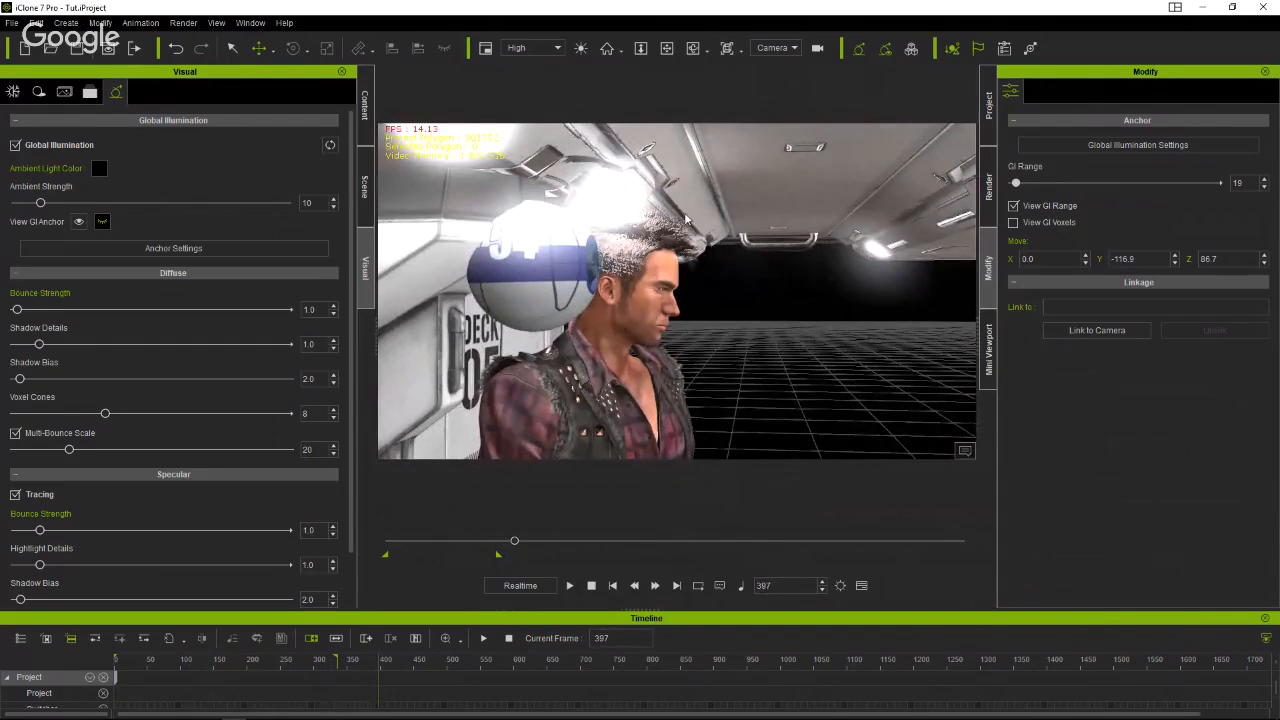
left_click(777, 48)
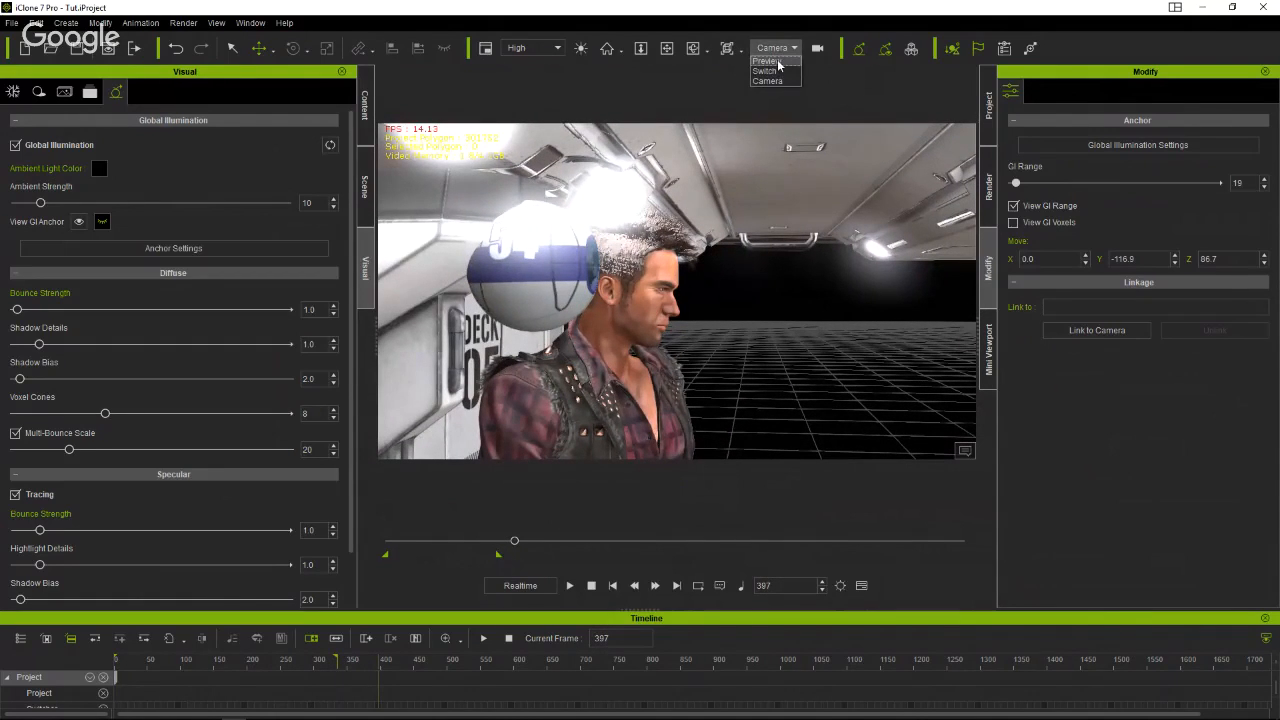
left_click(768, 61)
scroll(794, 279, "up", 10)
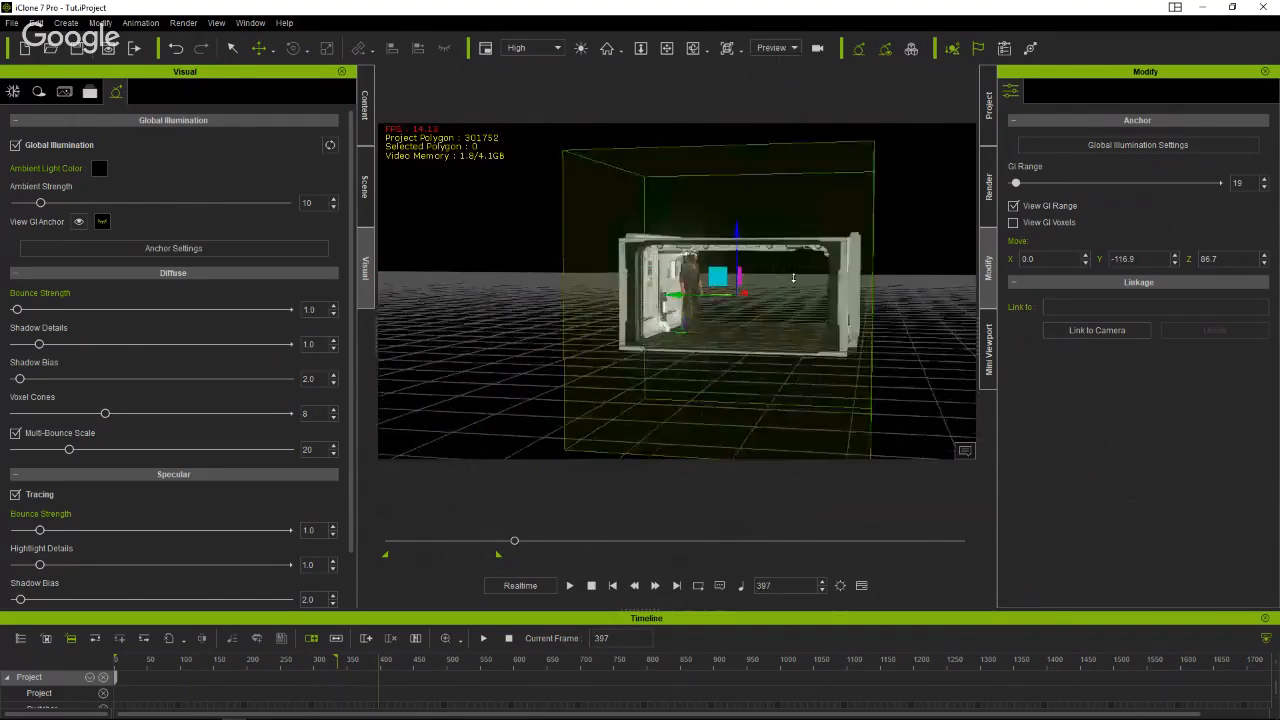
Examine the avatar and robot inside the lit sci-fi room up close, along with the Global Illumination settings.
scroll(793, 279, "down", 3)
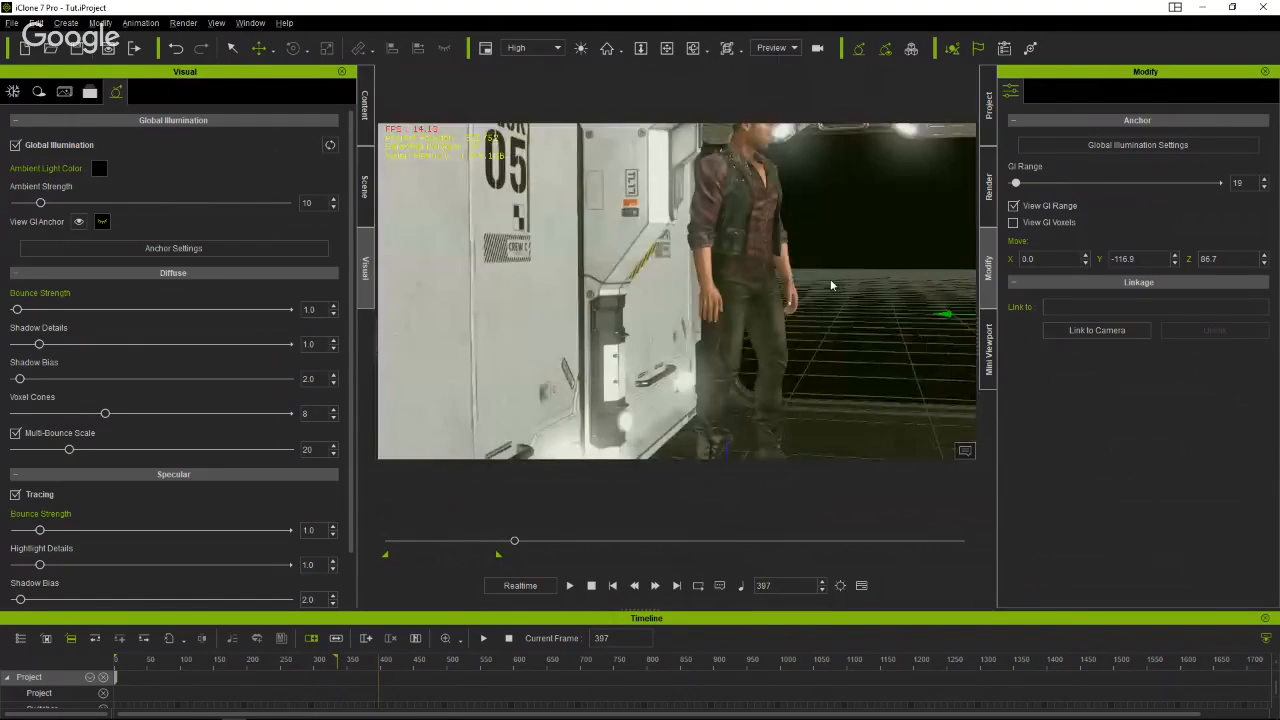
right_click_drag(830, 280, 804, 271)
scroll(804, 271, "up", 1)
scroll(804, 271, "up", 1)
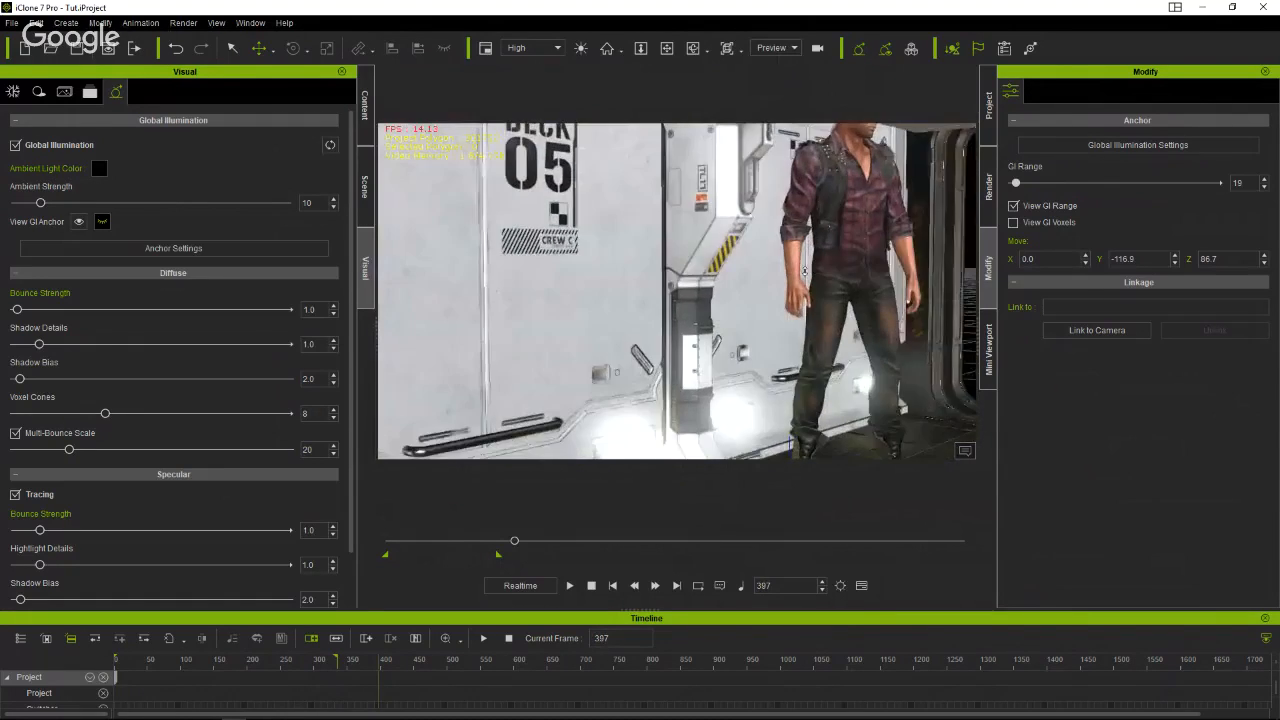
scroll(804, 271, "up", 1)
right_click_drag(762, 296, 684, 240)
scroll(734, 254, "up", 4)
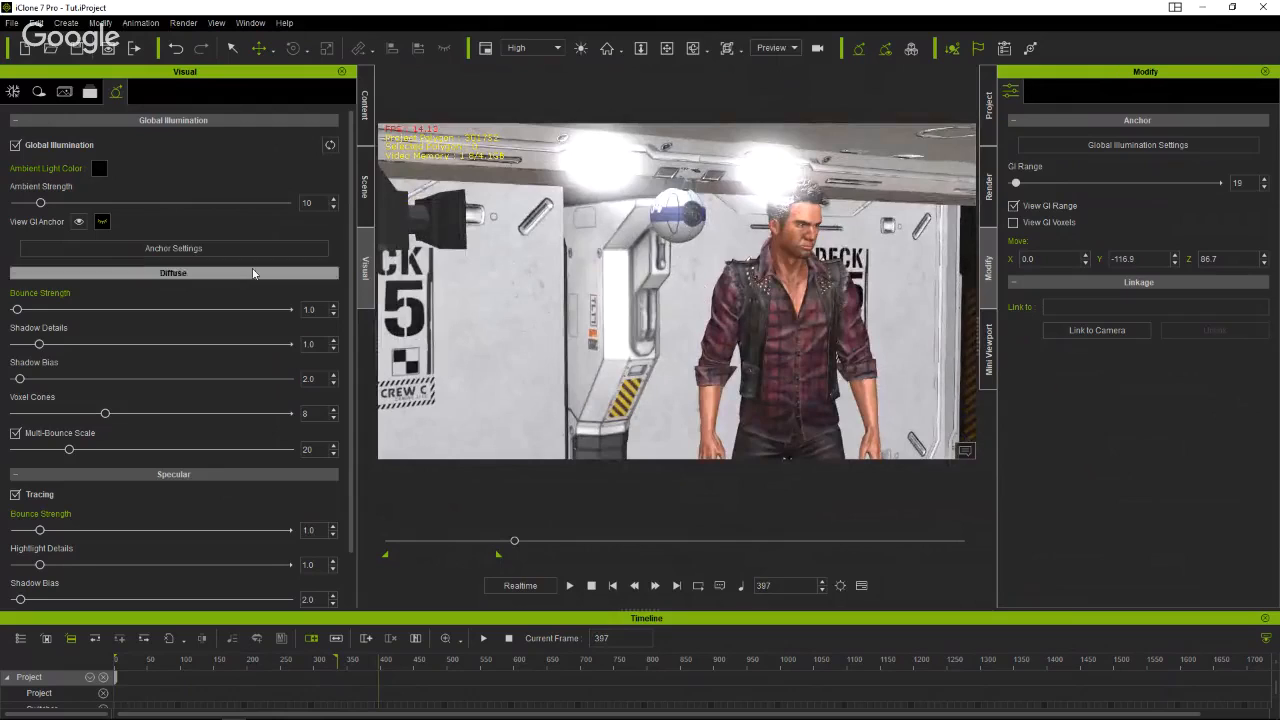
scroll(270, 330, "down", 1)
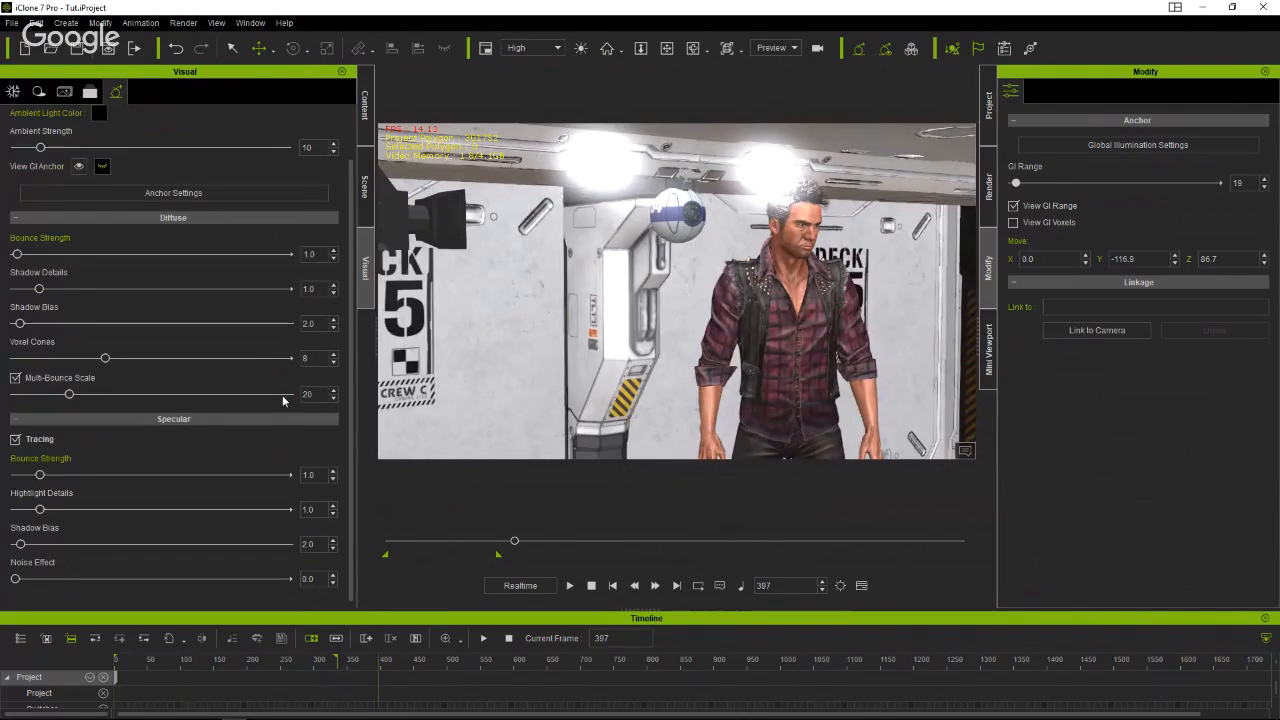
Test Use sRGB on the IBL image, turn it off again, and reduce the IBL strength to 15.
left_click(13, 91)
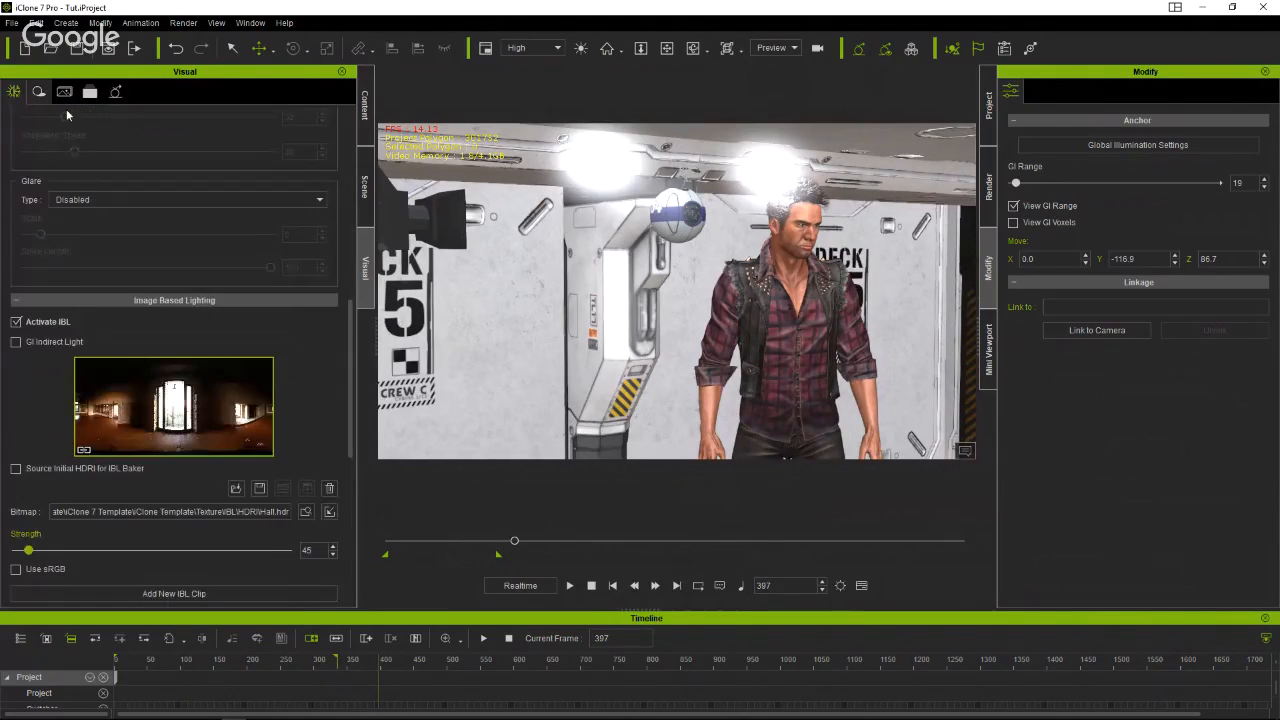
scroll(70, 395, "down", 4)
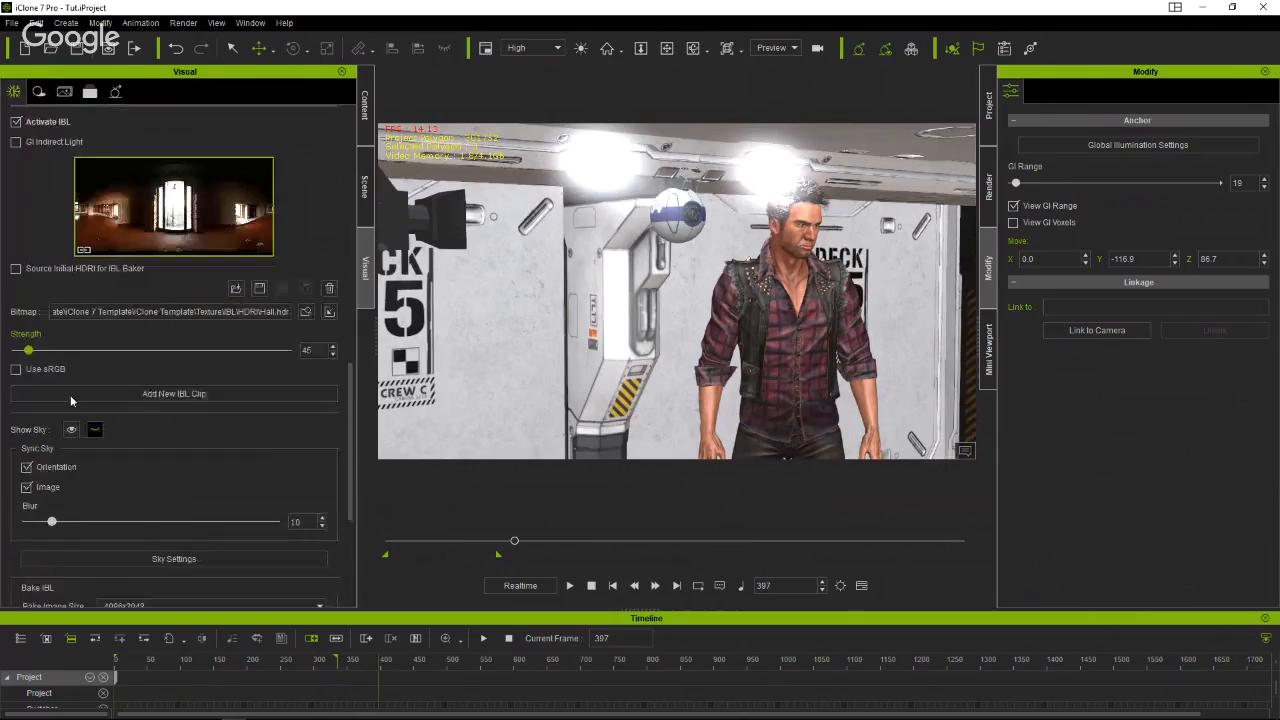
left_click(16, 370)
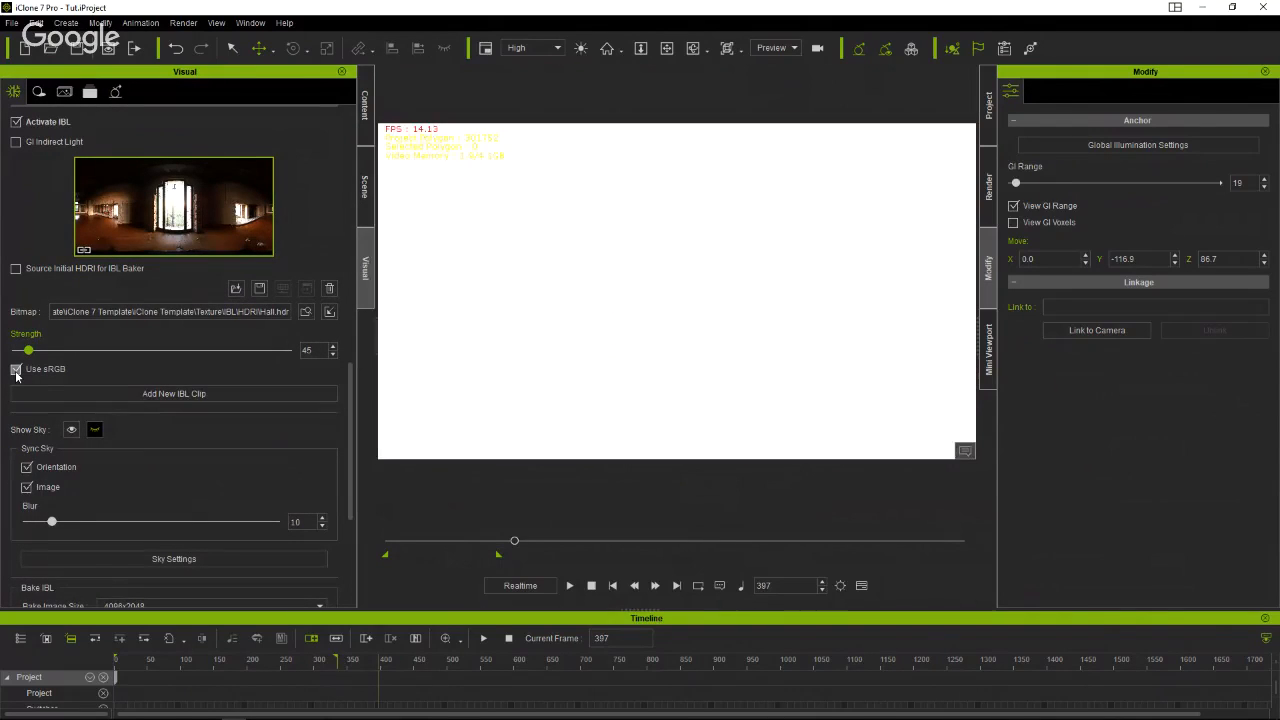
left_click(16, 370)
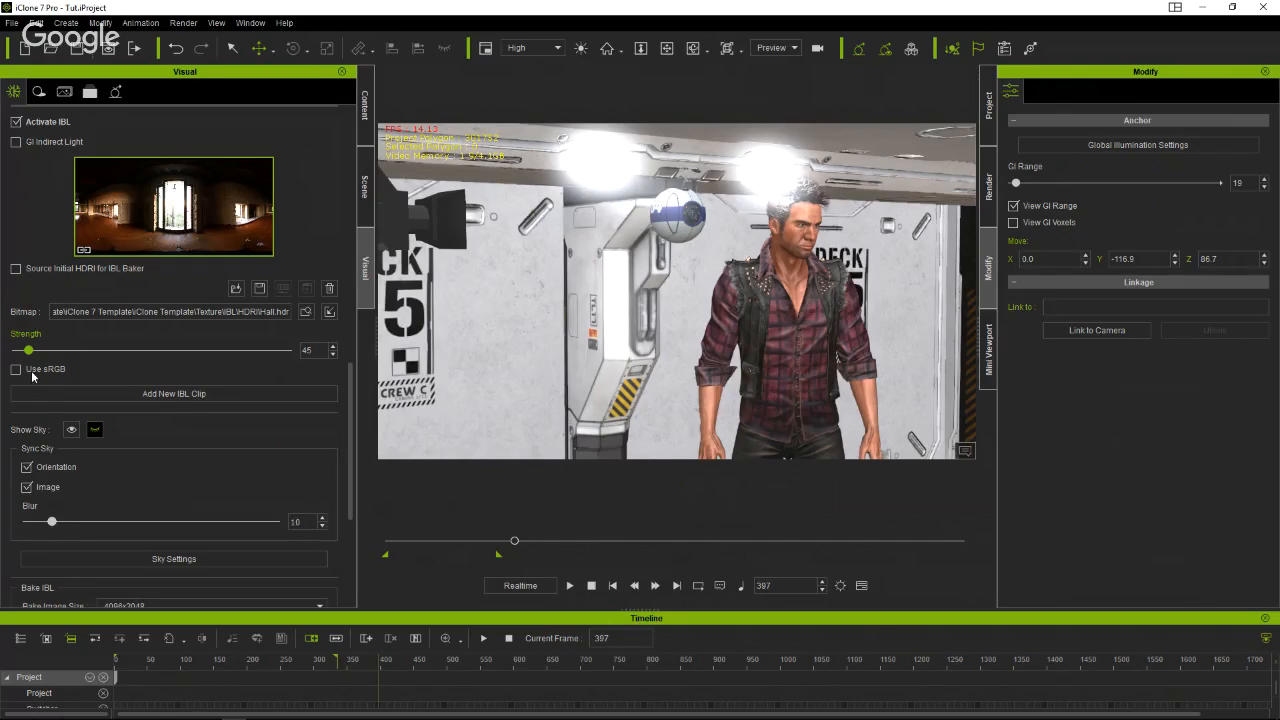
left_click_drag(30, 352, 20, 351)
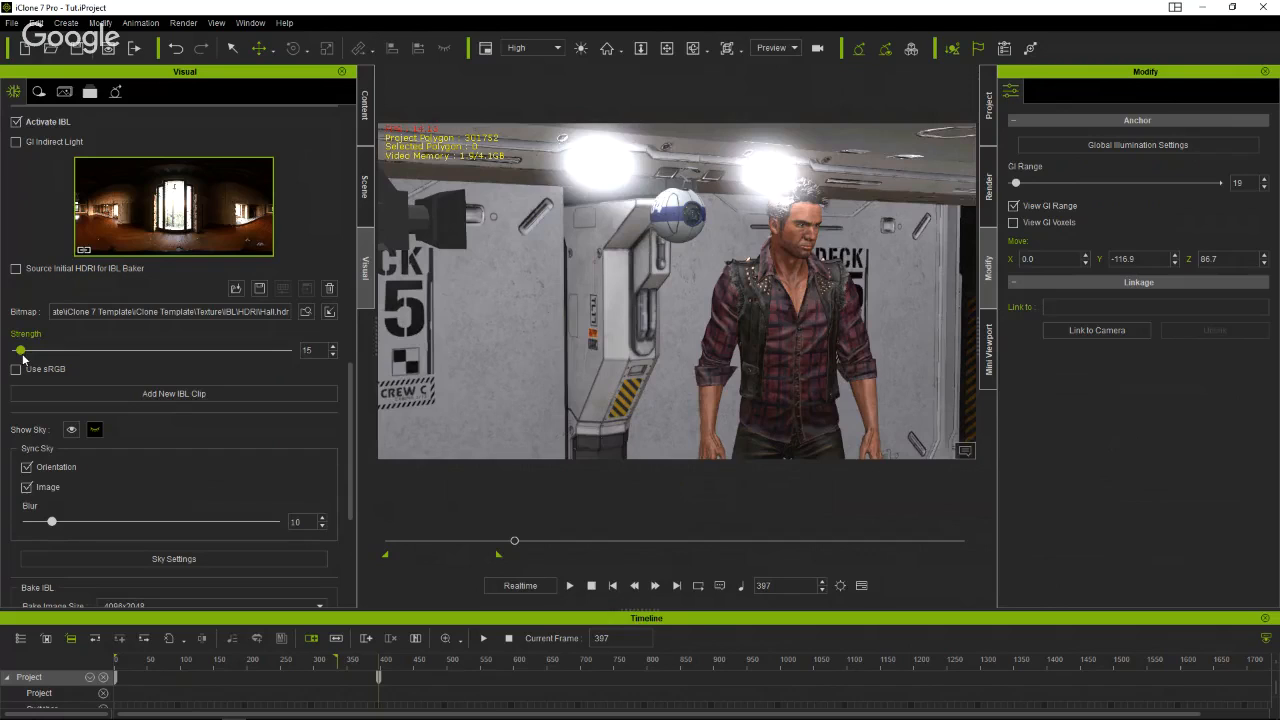
scroll(196, 403, "up", 2)
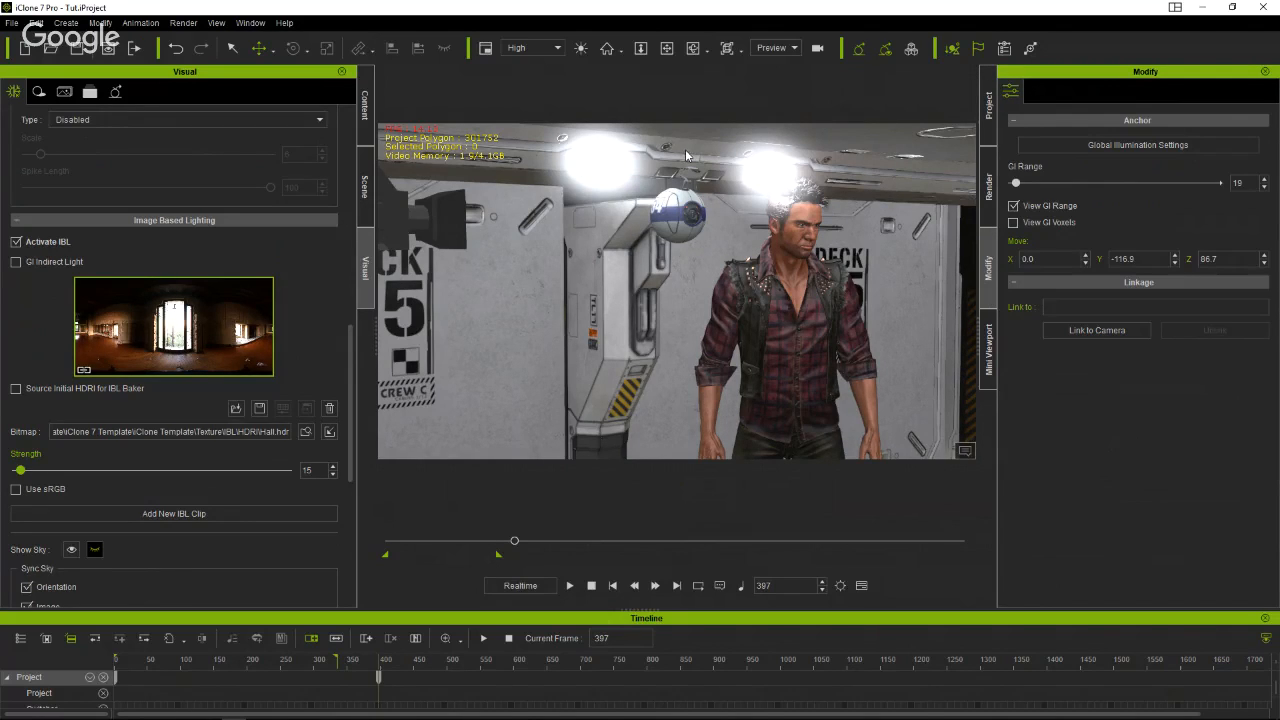
Reduce the Glow/Self-Illumination Scale of the ceiling prop's sfm3Ceiling02Lights material to 35.
left_click(230, 49)
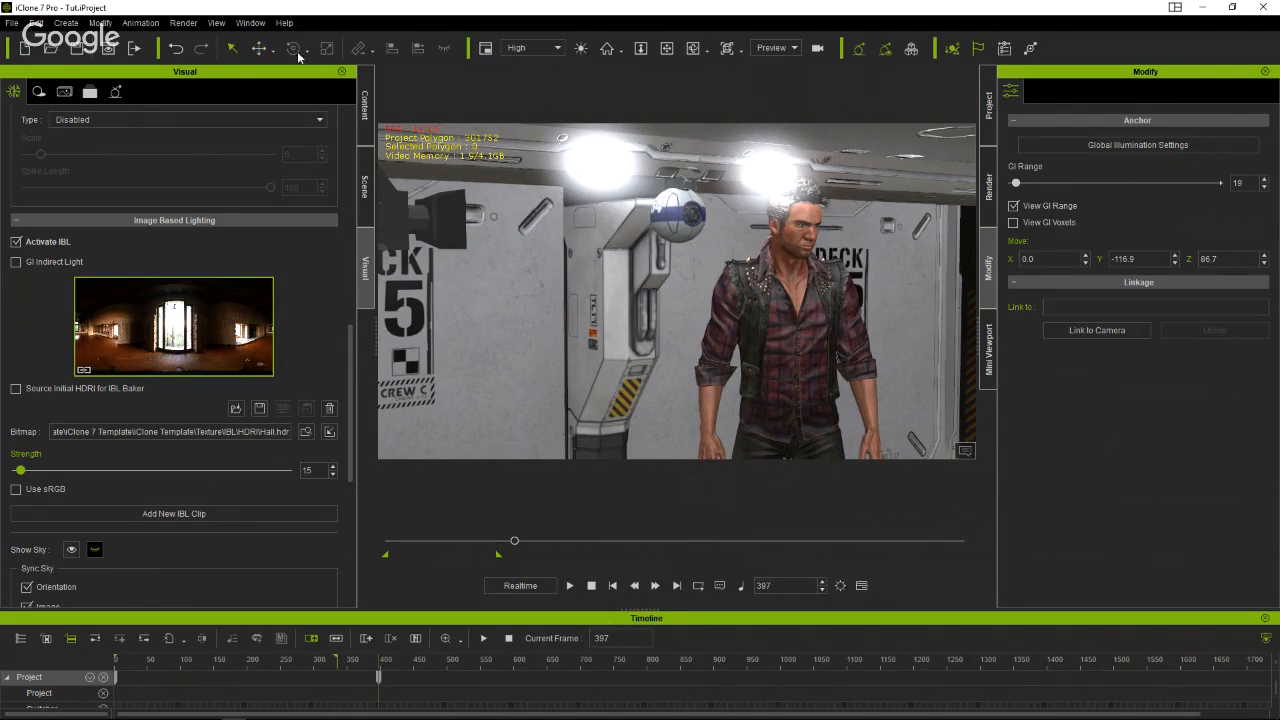
left_click(567, 173)
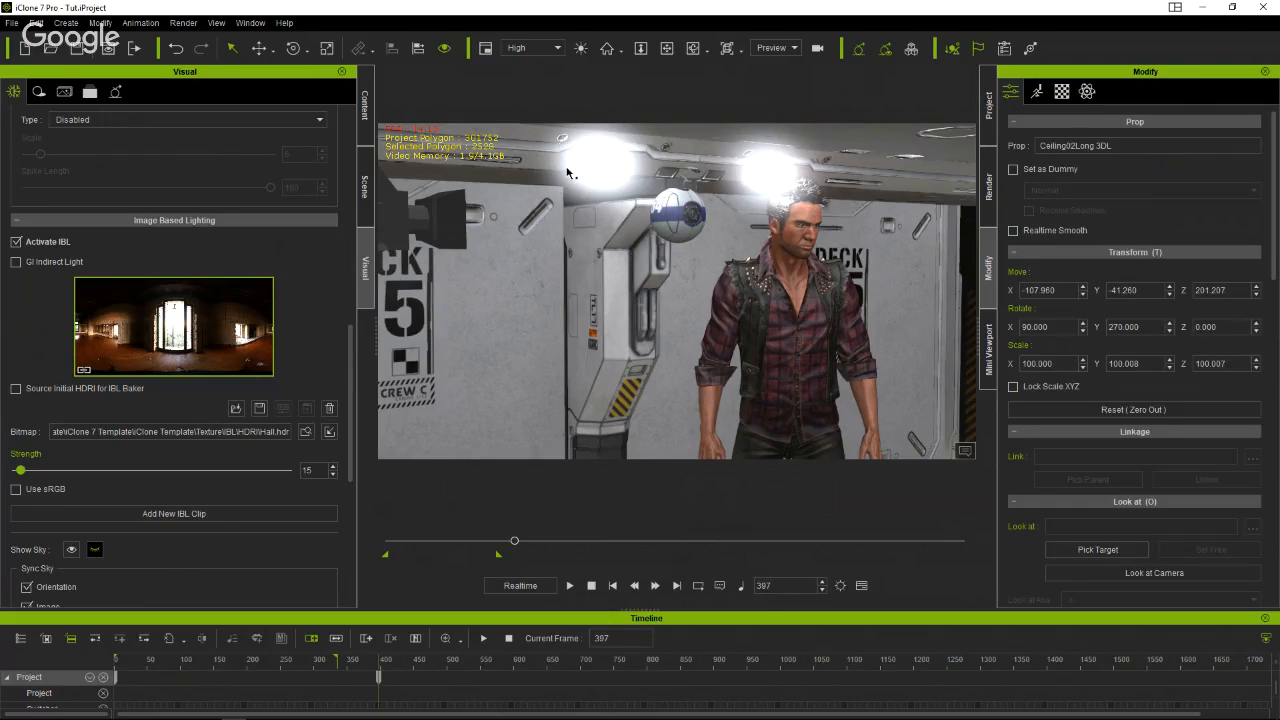
left_click(1064, 95)
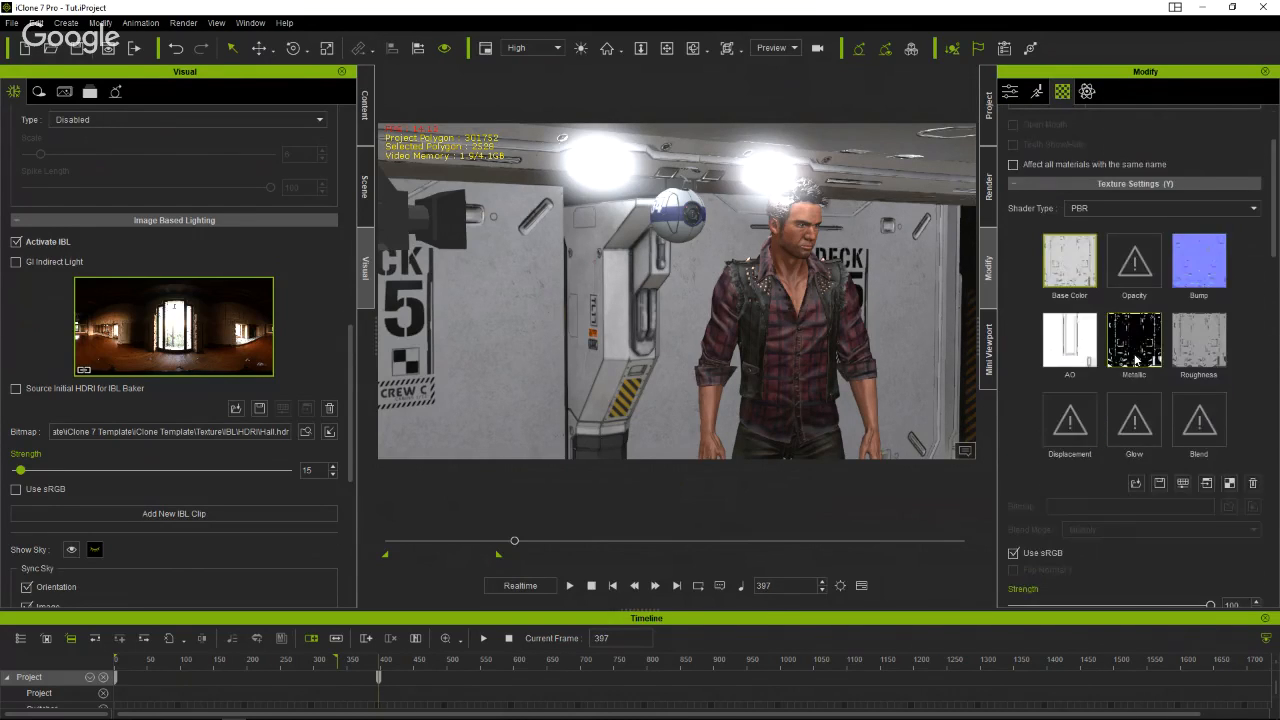
left_click(1130, 203)
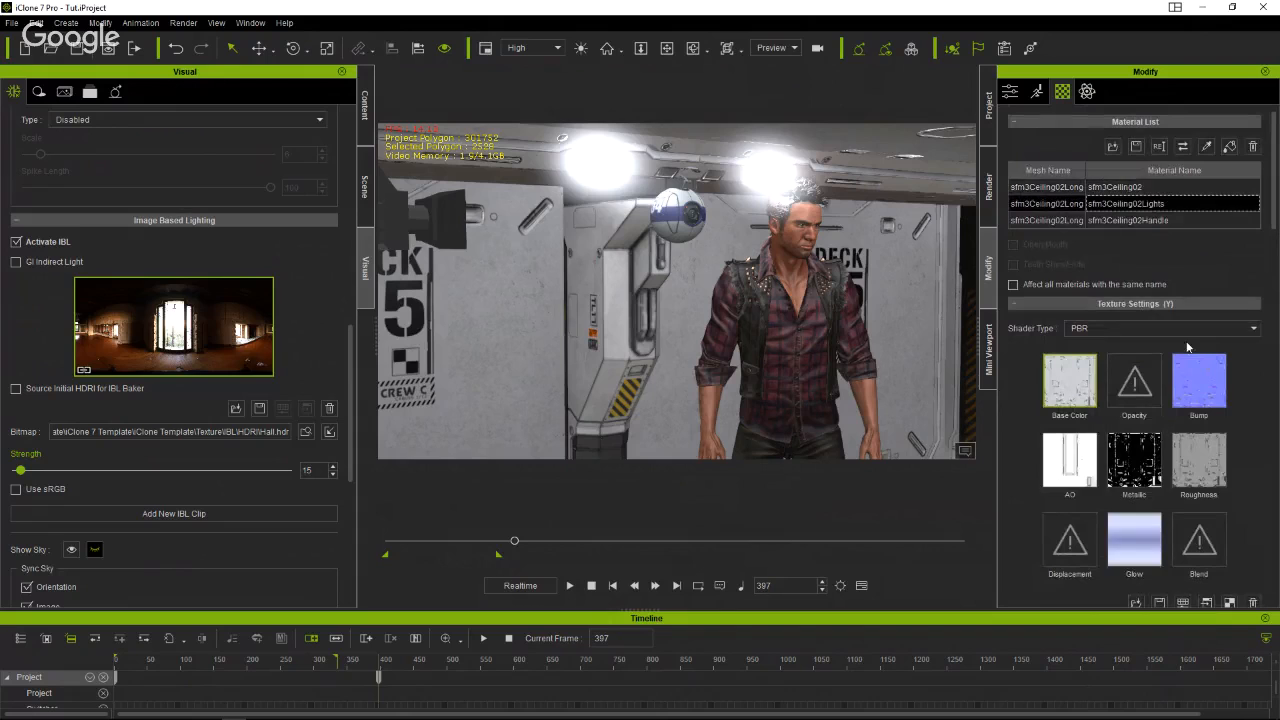
scroll(1245, 467, "down", 3)
scroll(1245, 467, "down", 1)
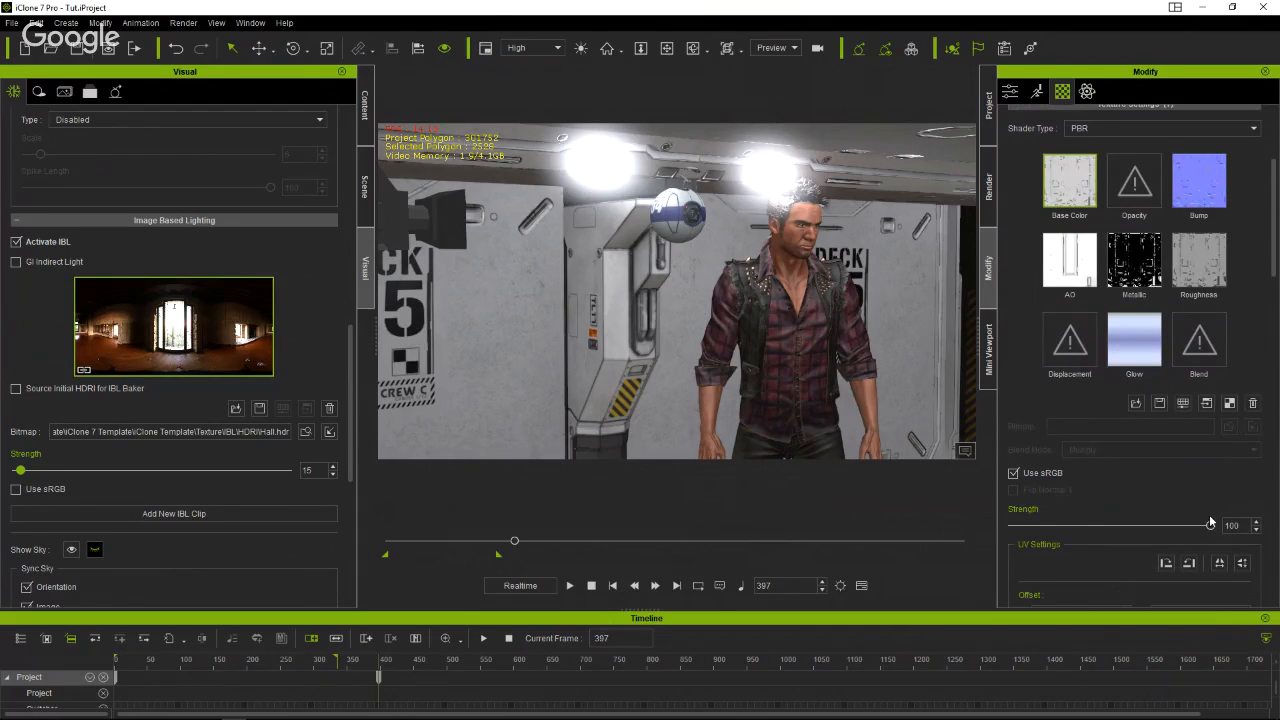
mouse_move(1210, 525)
left_mouse_down()
mouse_move(1014, 530)
mouse_move(1228, 531)
left_mouse_up()
scroll(1226, 451, "down", 3)
scroll(1226, 451, "down", 5)
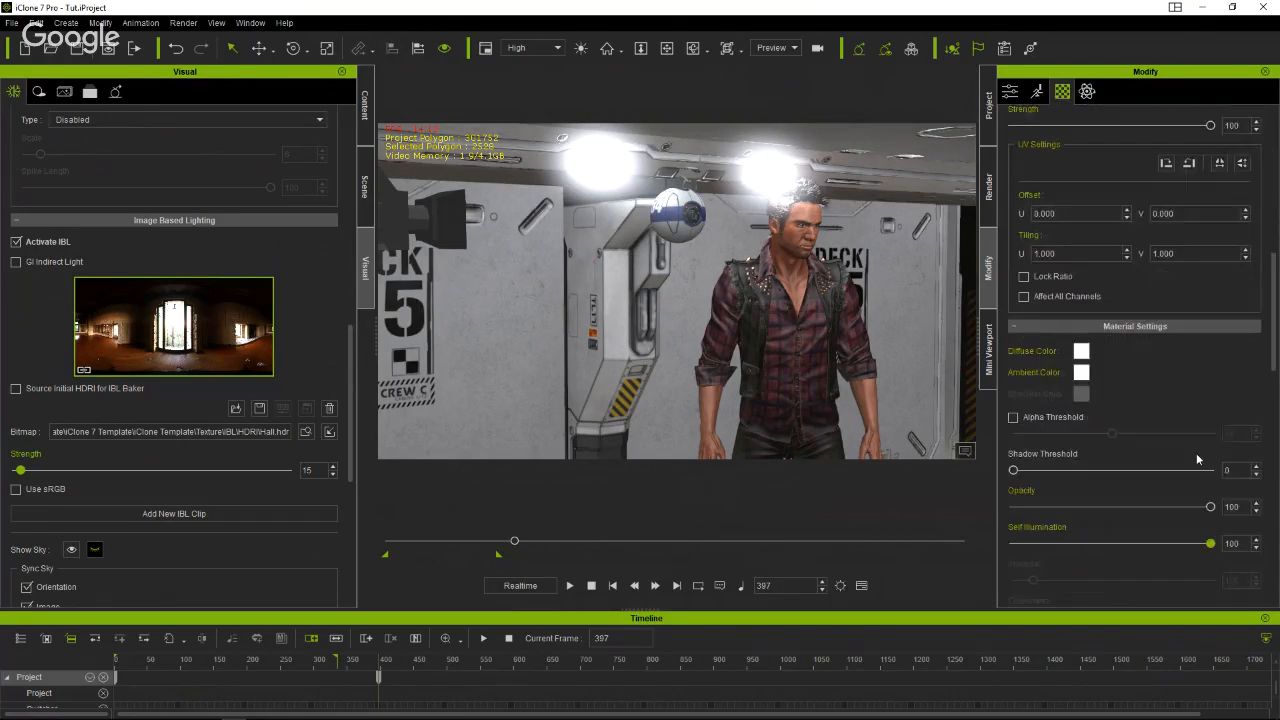
scroll(1164, 520, "down", 5)
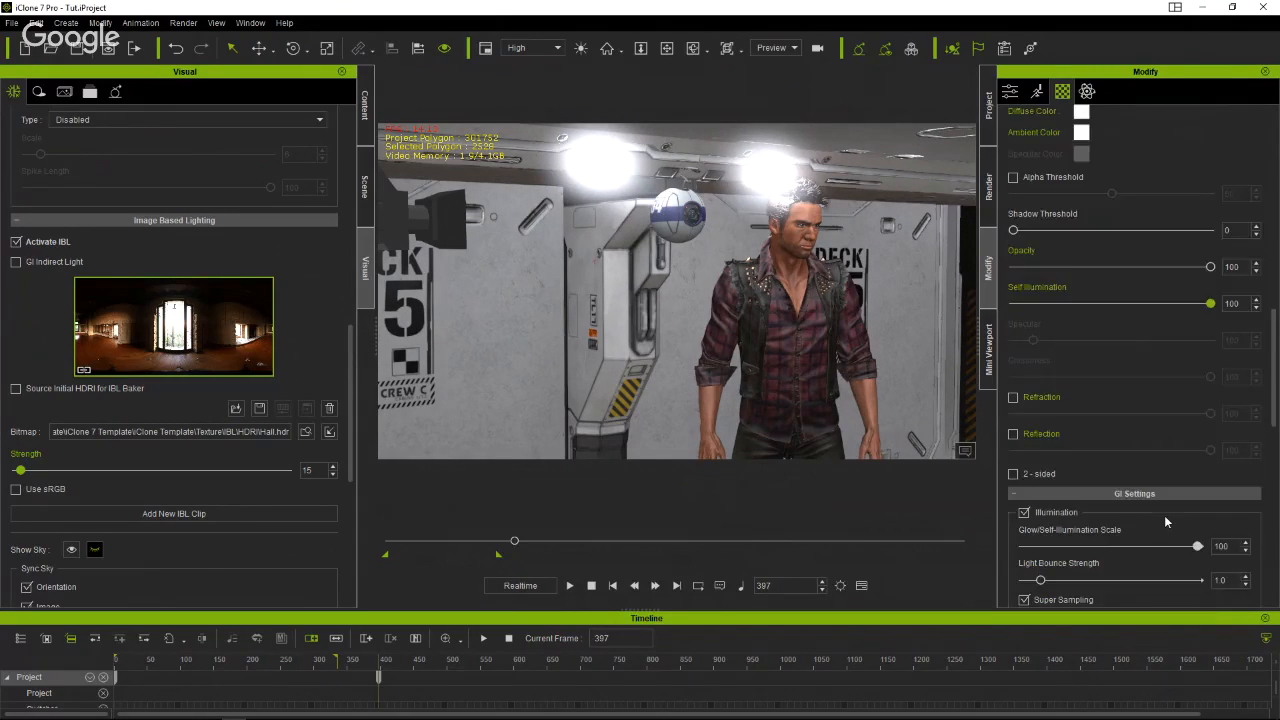
left_click_drag(1198, 549, 1049, 548)
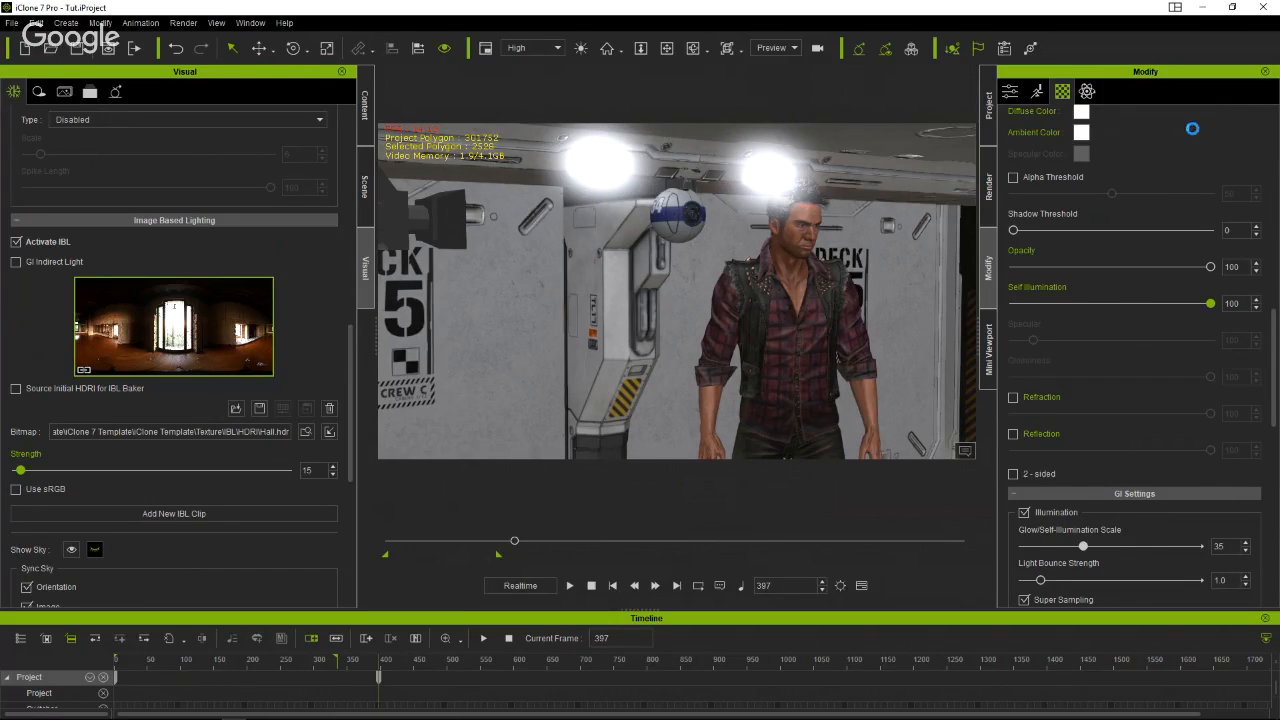
Try a base color texture strength of 60 on the ceiling lights material, and restore it to 100.
scroll(1194, 180, "up", 5)
scroll(1196, 188, "up", 5)
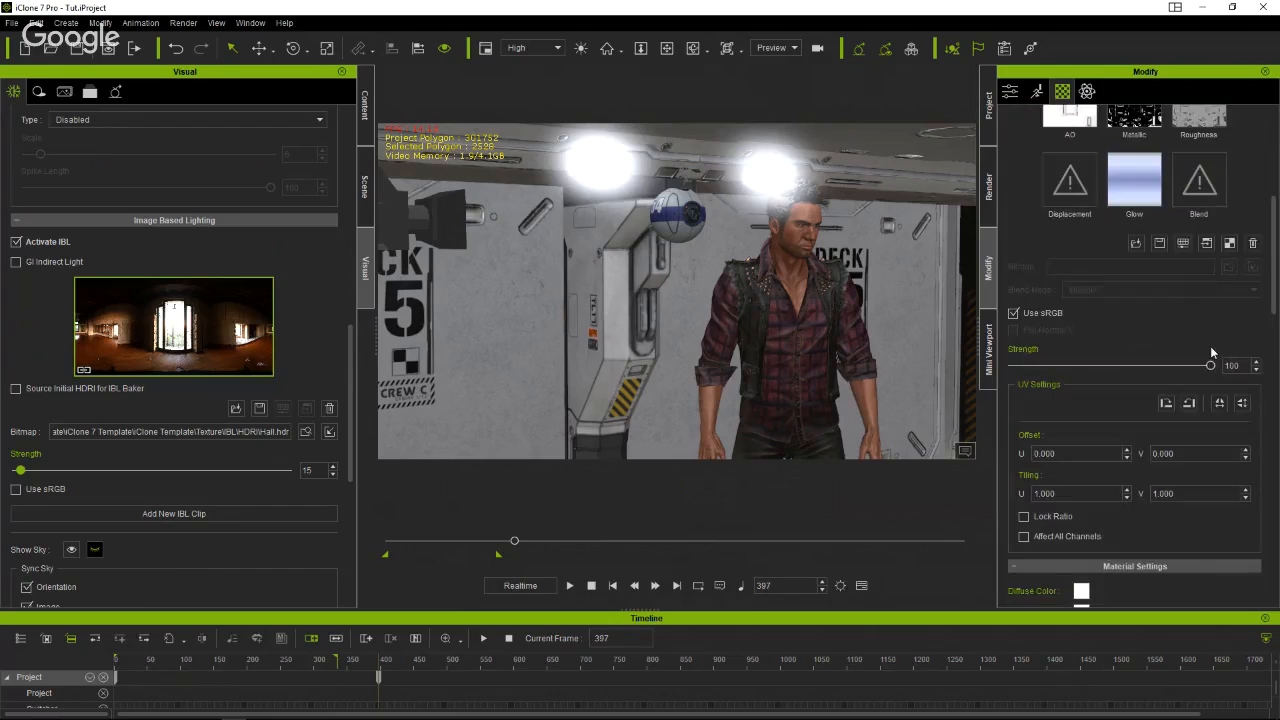
left_click_drag(1210, 366, 1183, 370)
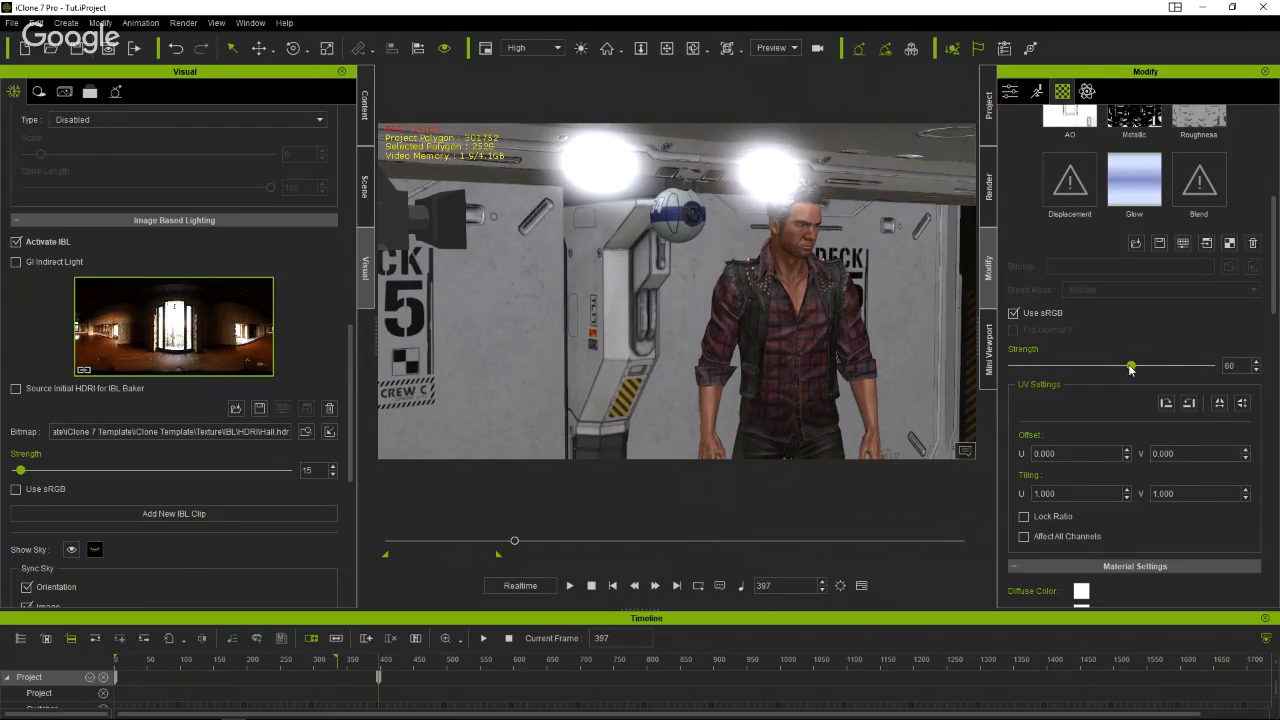
left_click(1255, 369)
Set the ceiling lights material's Self Illumination to 30.
scroll(1140, 330, "down", 7)
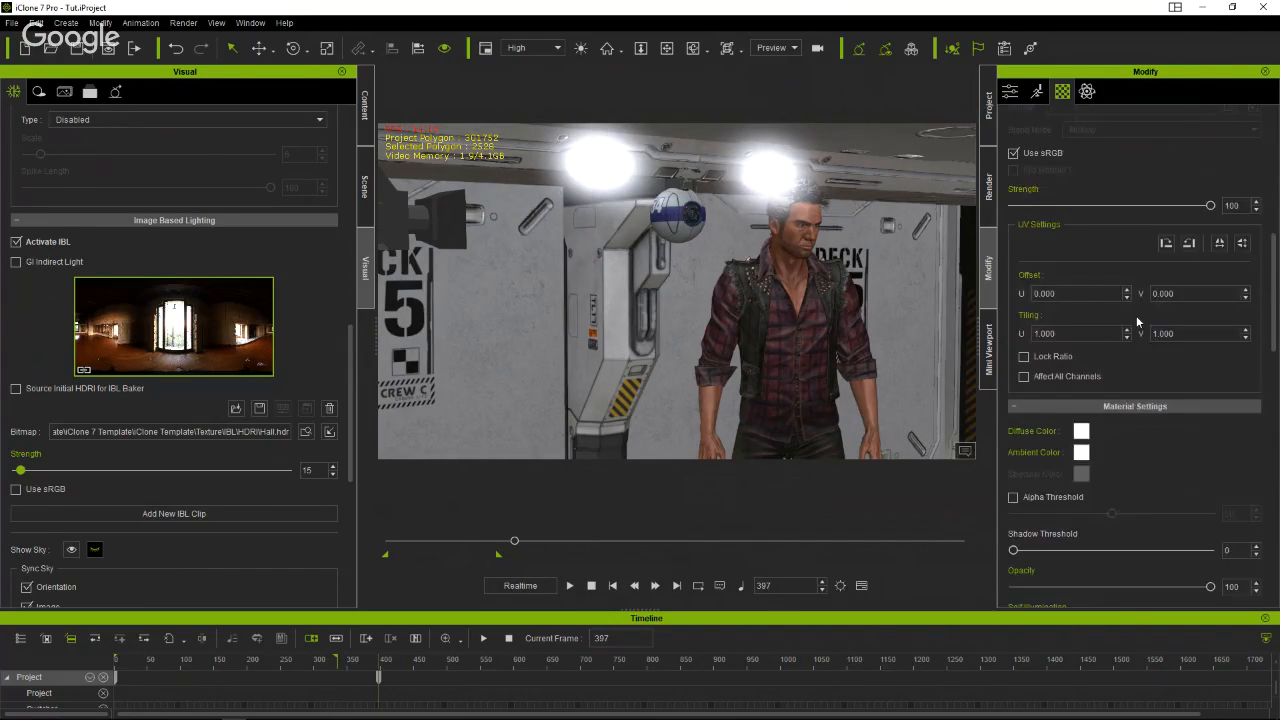
scroll(1145, 335, "down", 1)
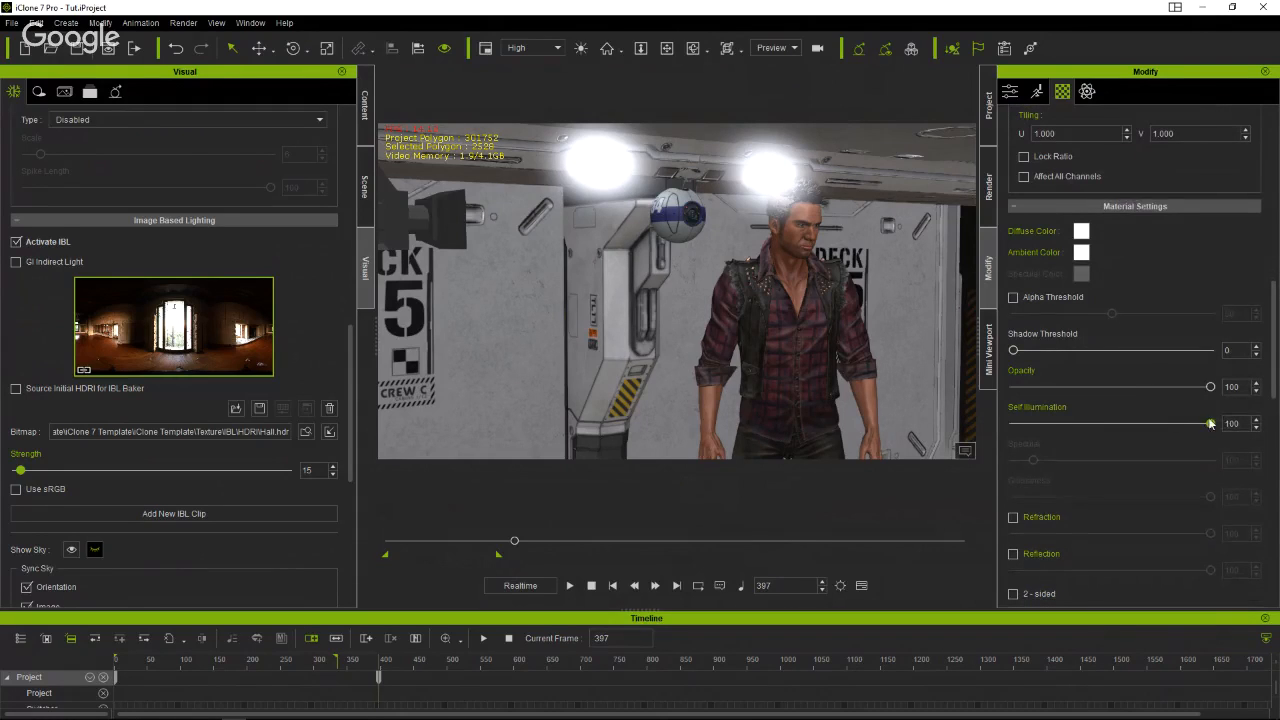
left_click_drag(1210, 424, 1074, 440)
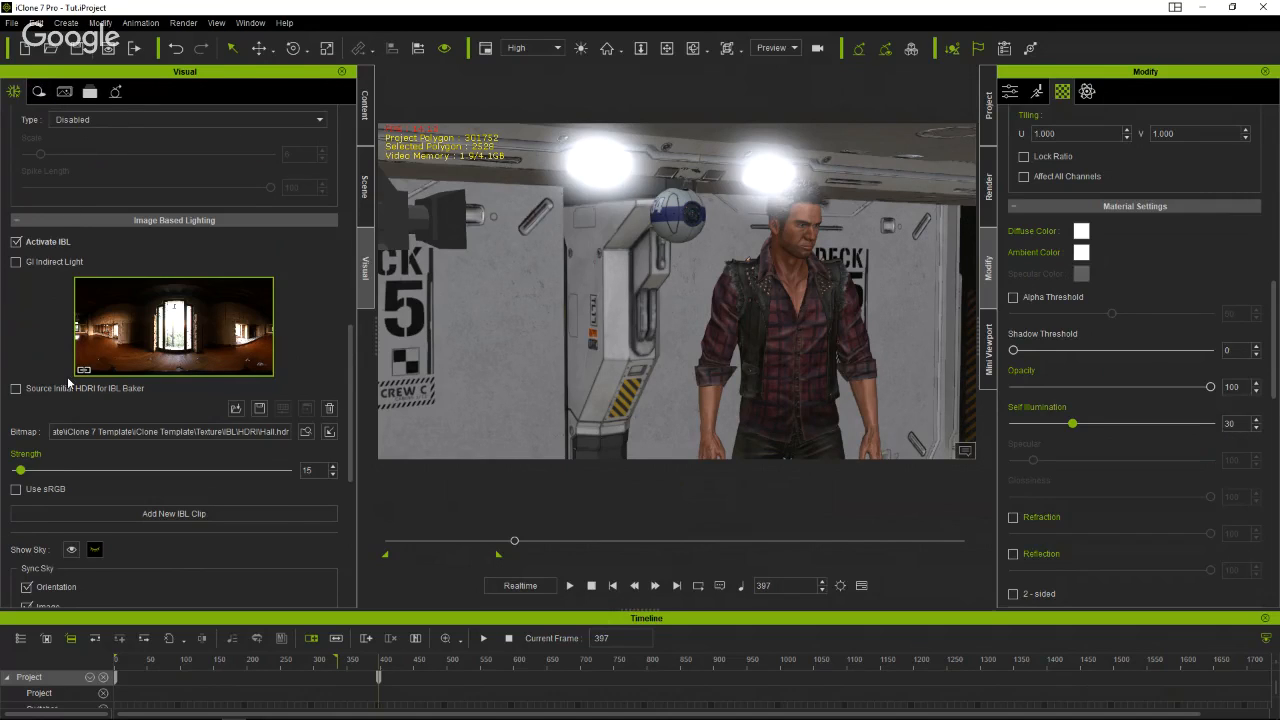
Set the HDR brightness threshold to 82 and the bloom scale to 0.
scroll(66, 386, "down", 1)
scroll(60, 395, "down", 10)
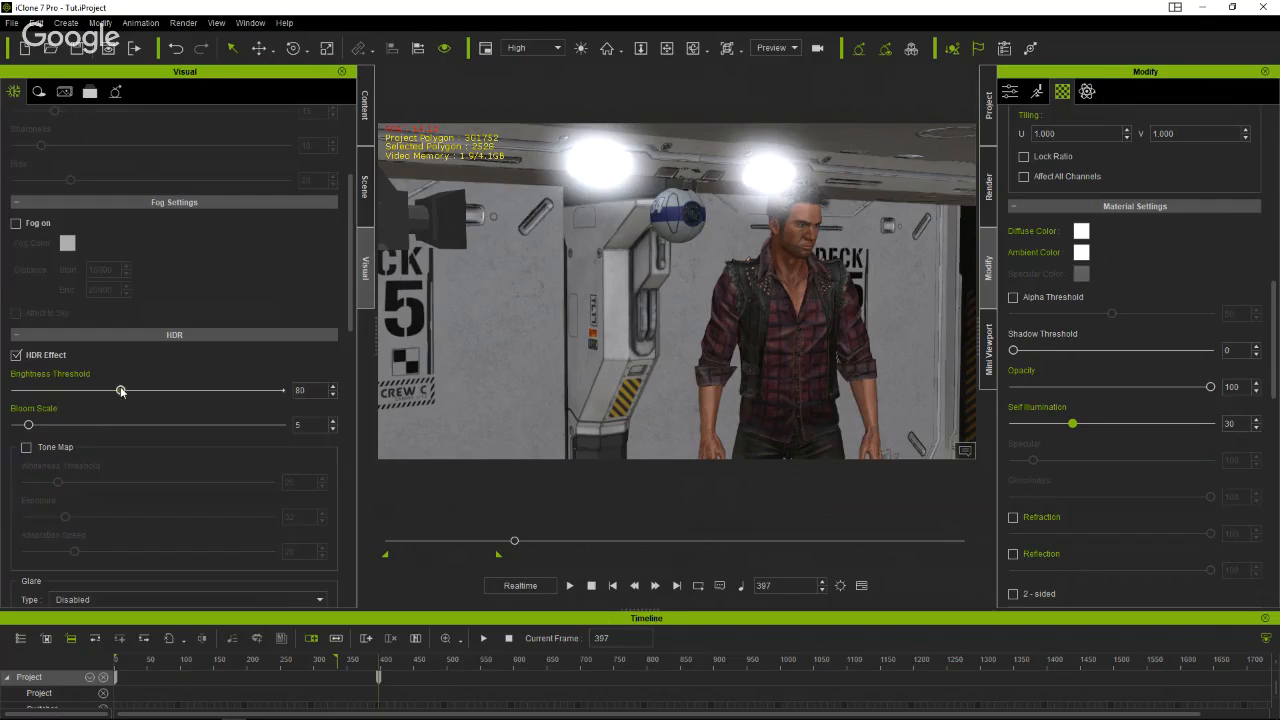
left_click_drag(121, 390, 124, 390)
left_click_drag(28, 426, 22, 432)
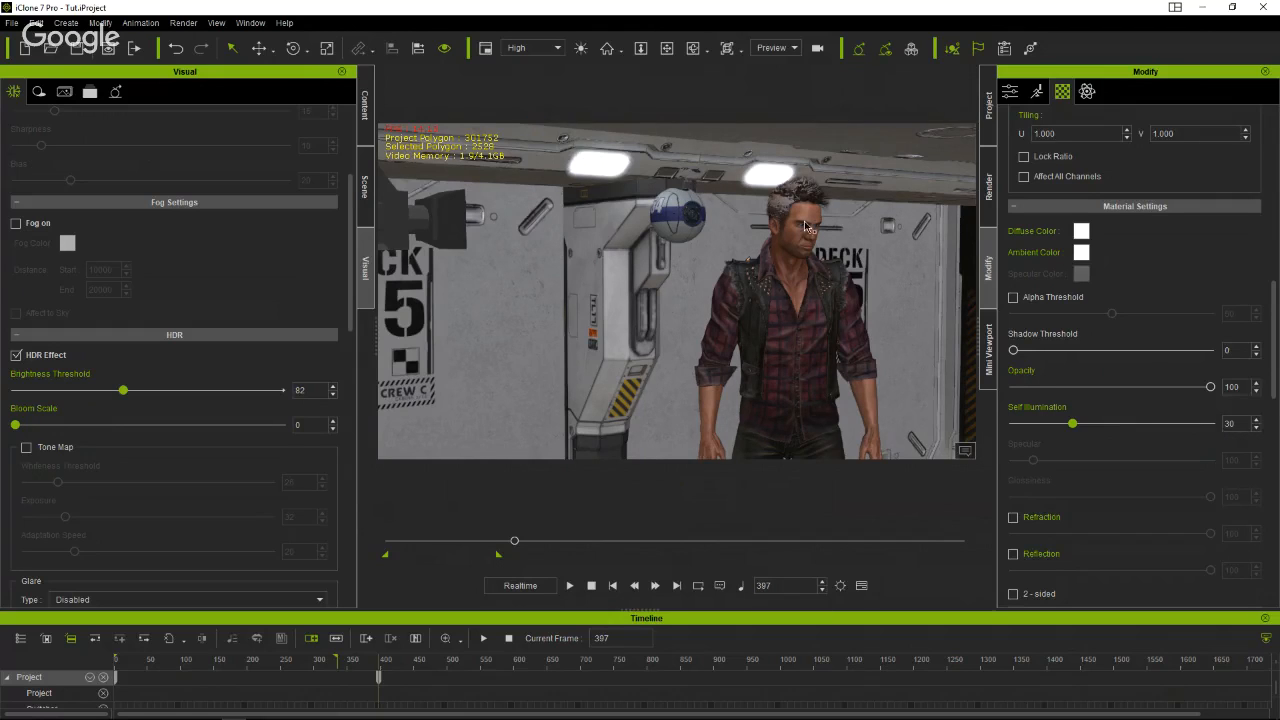
Set the Global Illumination specular bounce strength to 0.2 and the diffuse bounce strength to 3.6.
scroll(803, 221, "up", 2)
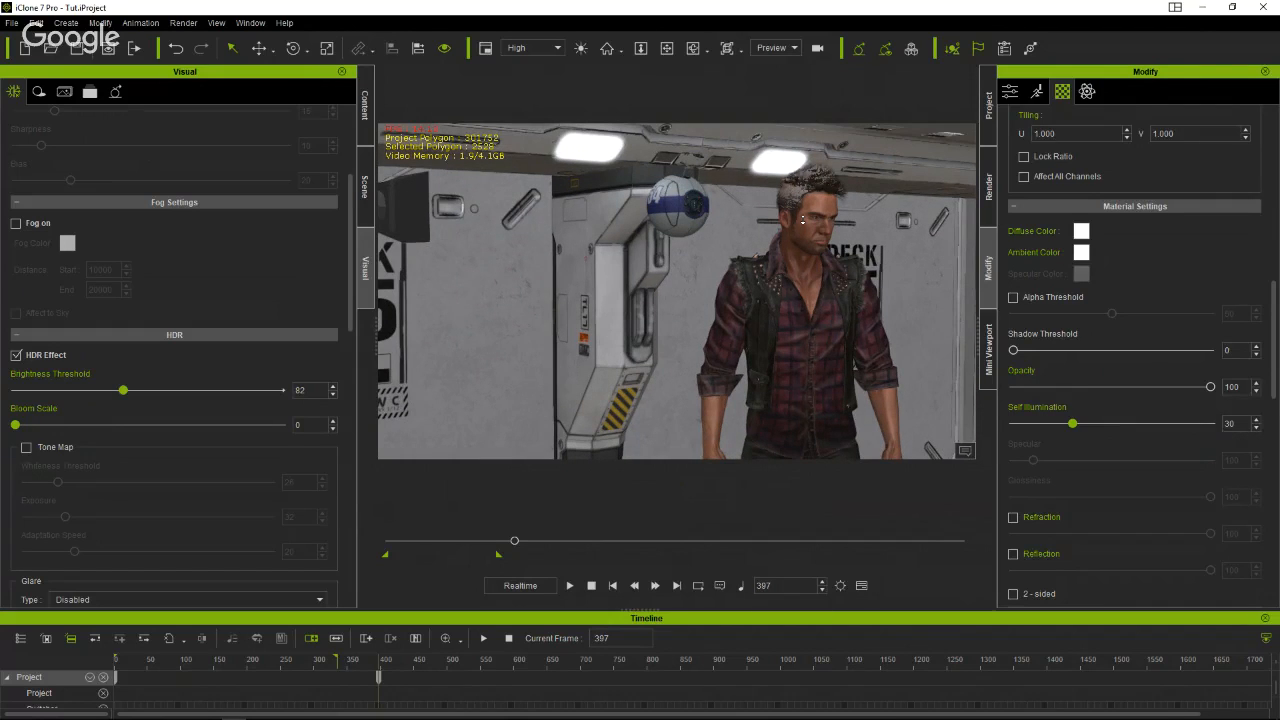
scroll(803, 221, "up", 2)
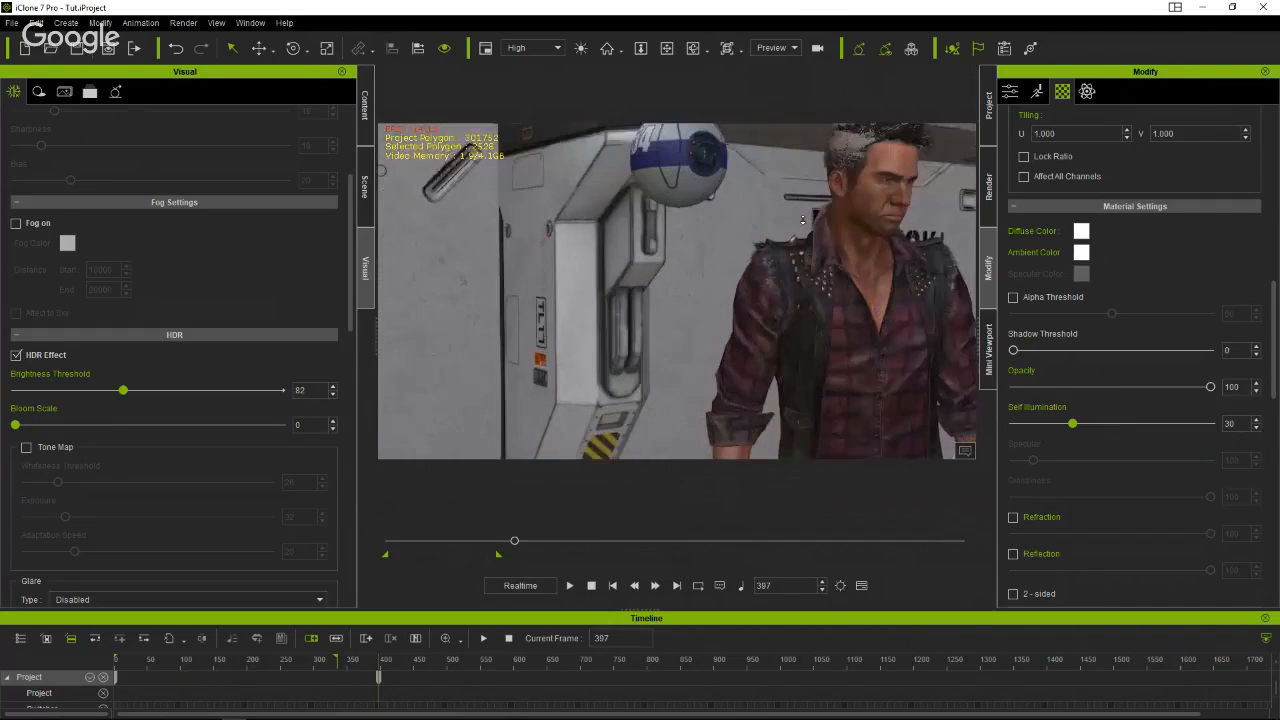
scroll(803, 221, "up", 2)
right_click_drag(880, 255, 632, 303)
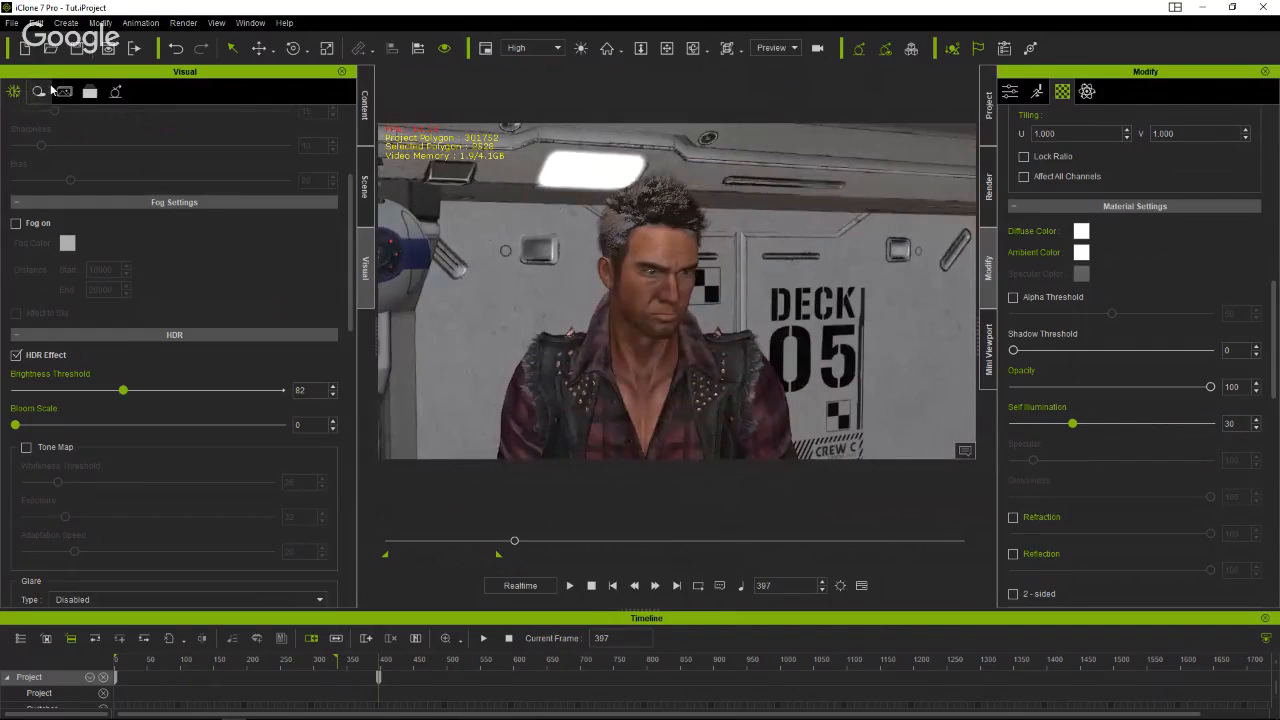
left_click(117, 91)
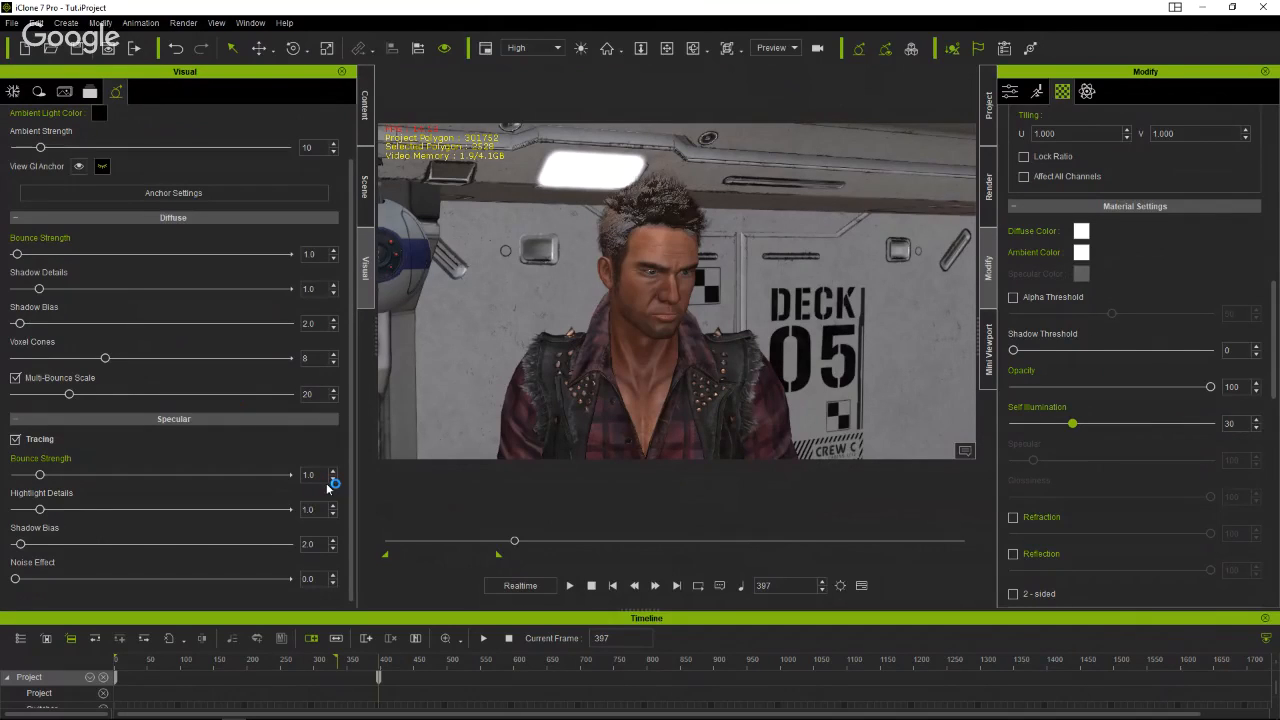
left_click_drag(40, 476, 18, 476)
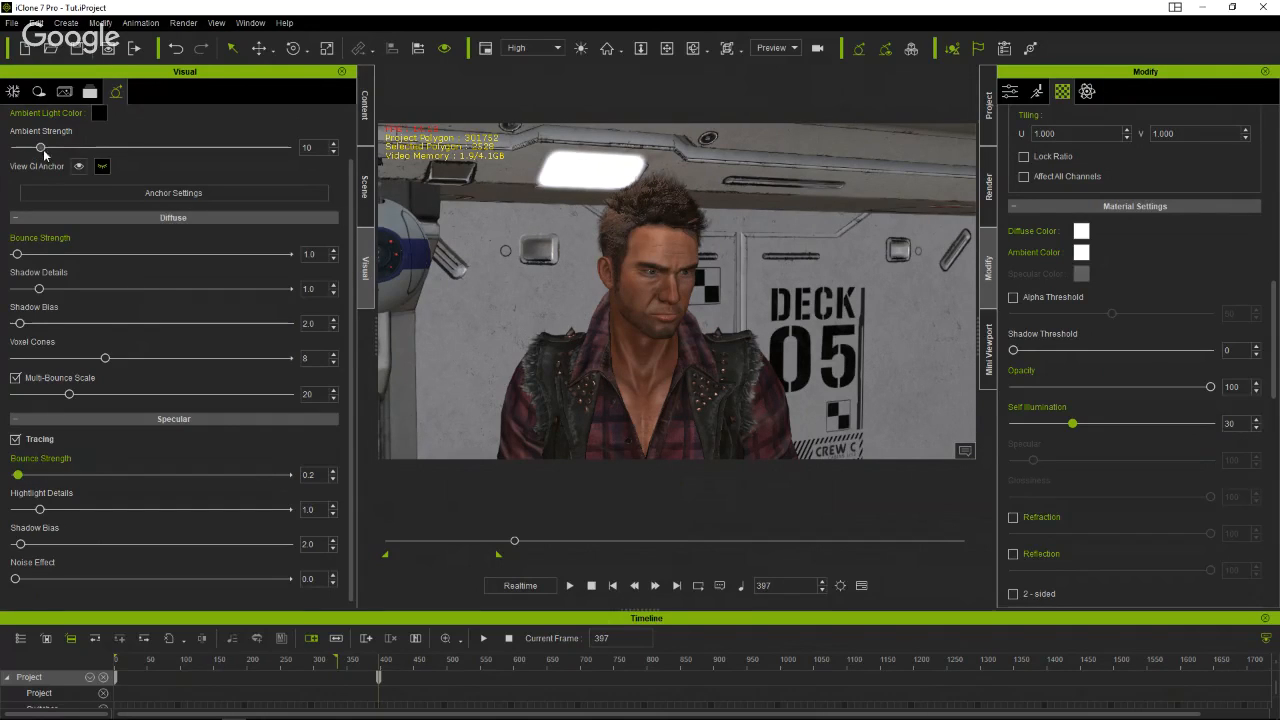
left_click_drag(17, 255, 27, 262)
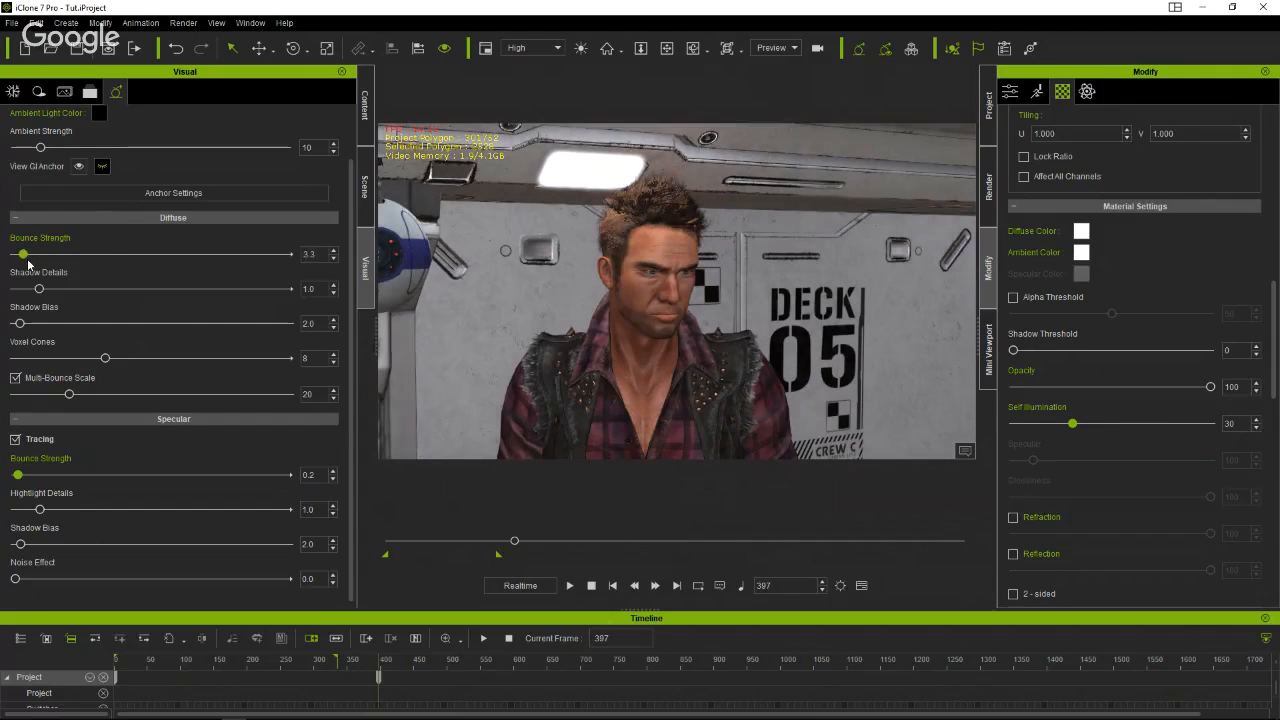
Switch to the Camera view, return to frame 1, and play back the animation with the adjusted lighting.
left_click(773, 49)
left_click(770, 85)
left_click(772, 48)
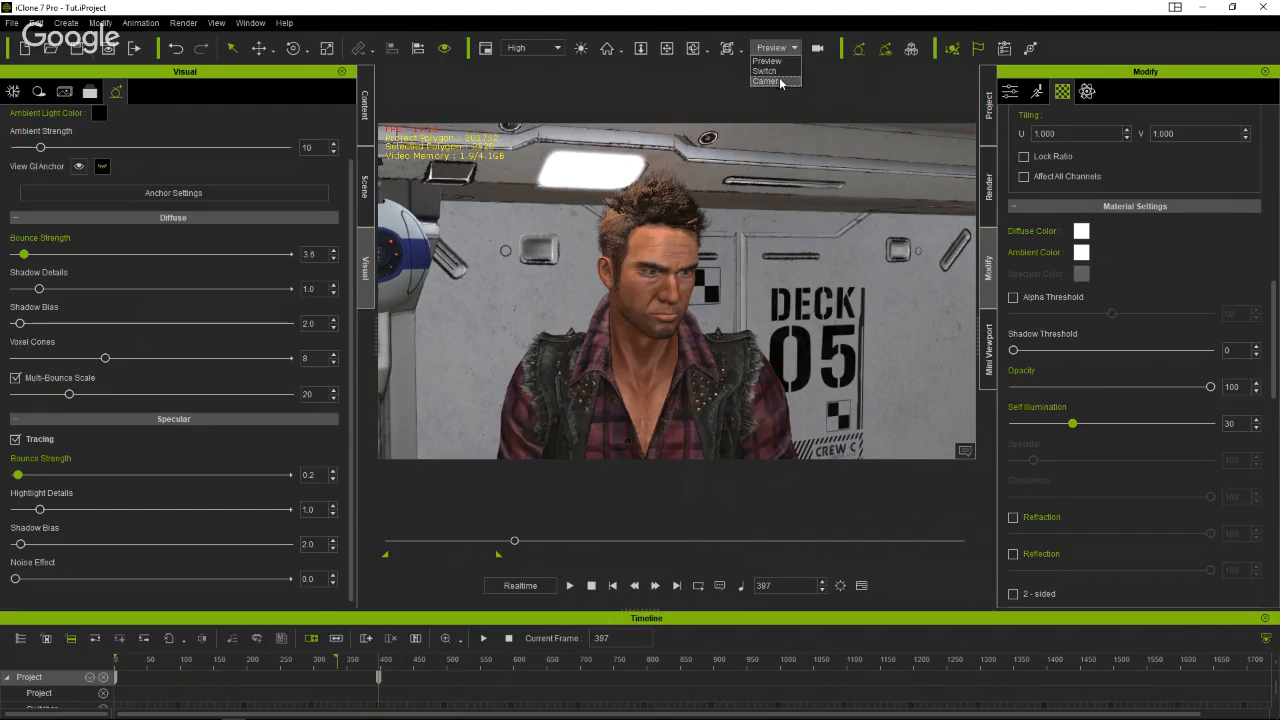
left_click(779, 81)
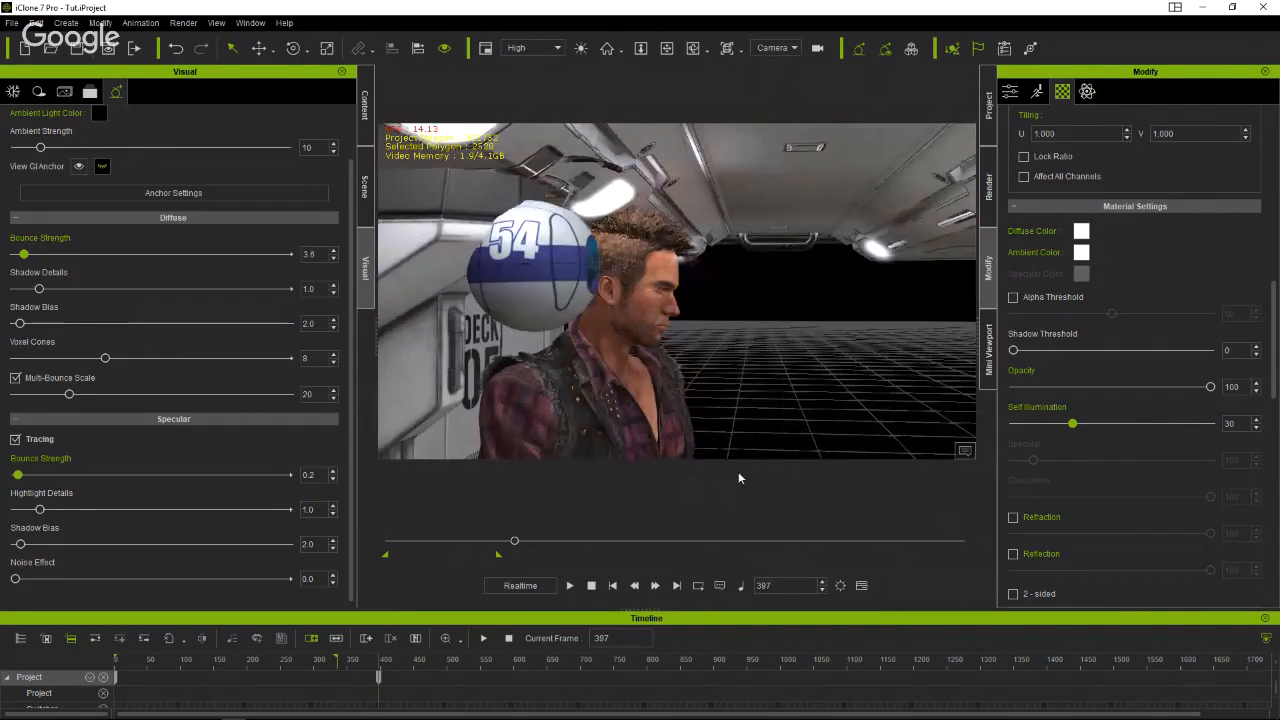
left_click_drag(514, 537, 387, 542)
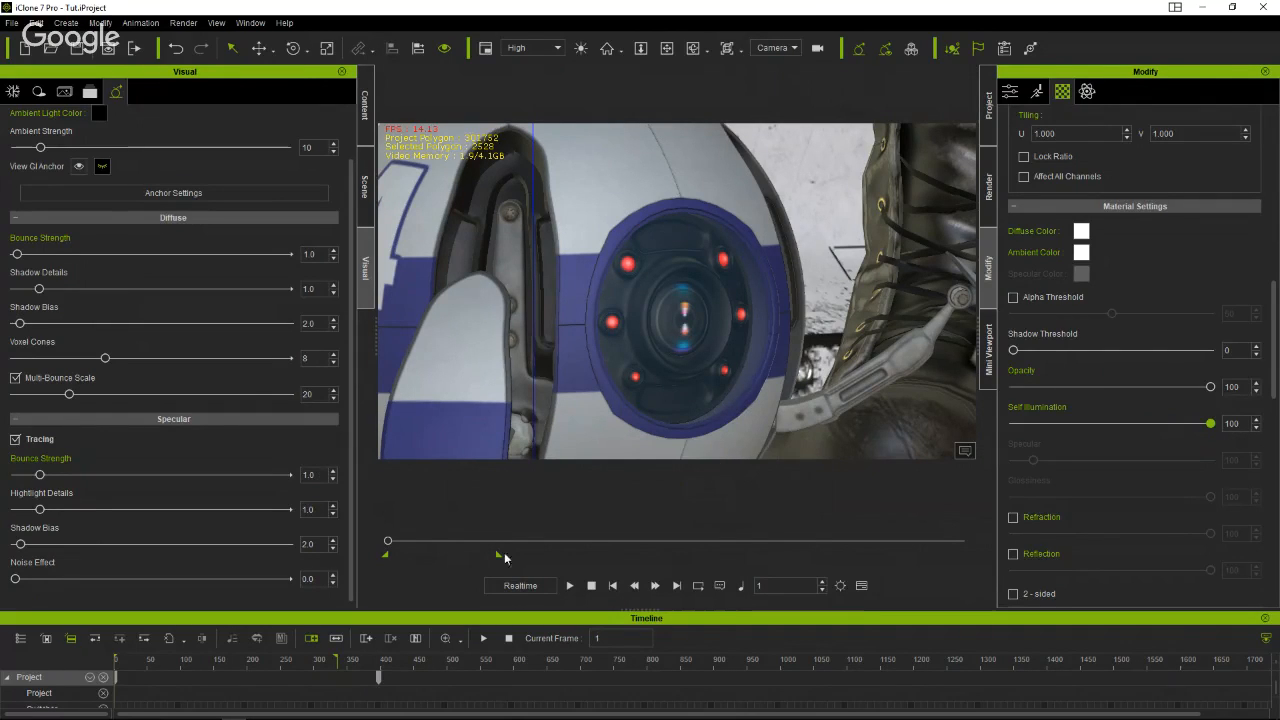
left_click(569, 587)
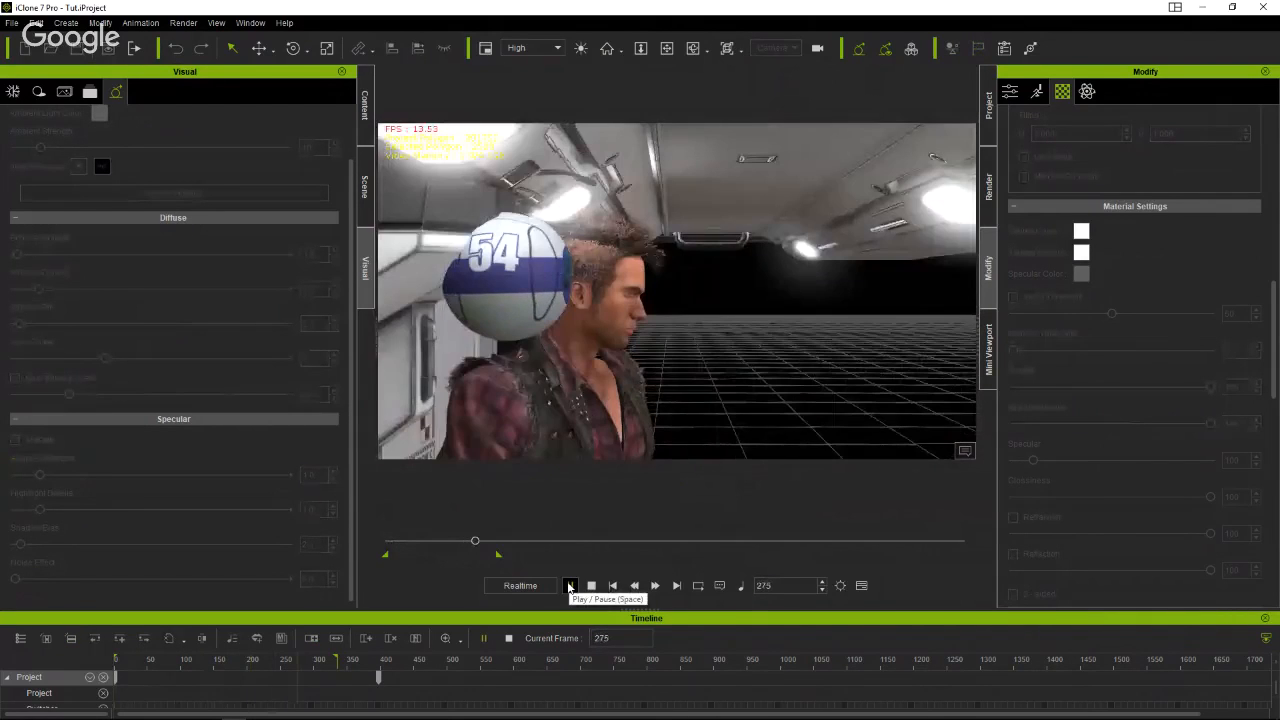
Pause the playback at frame 333 and enlarge the timeline so more tracks fit.
left_click(569, 587)
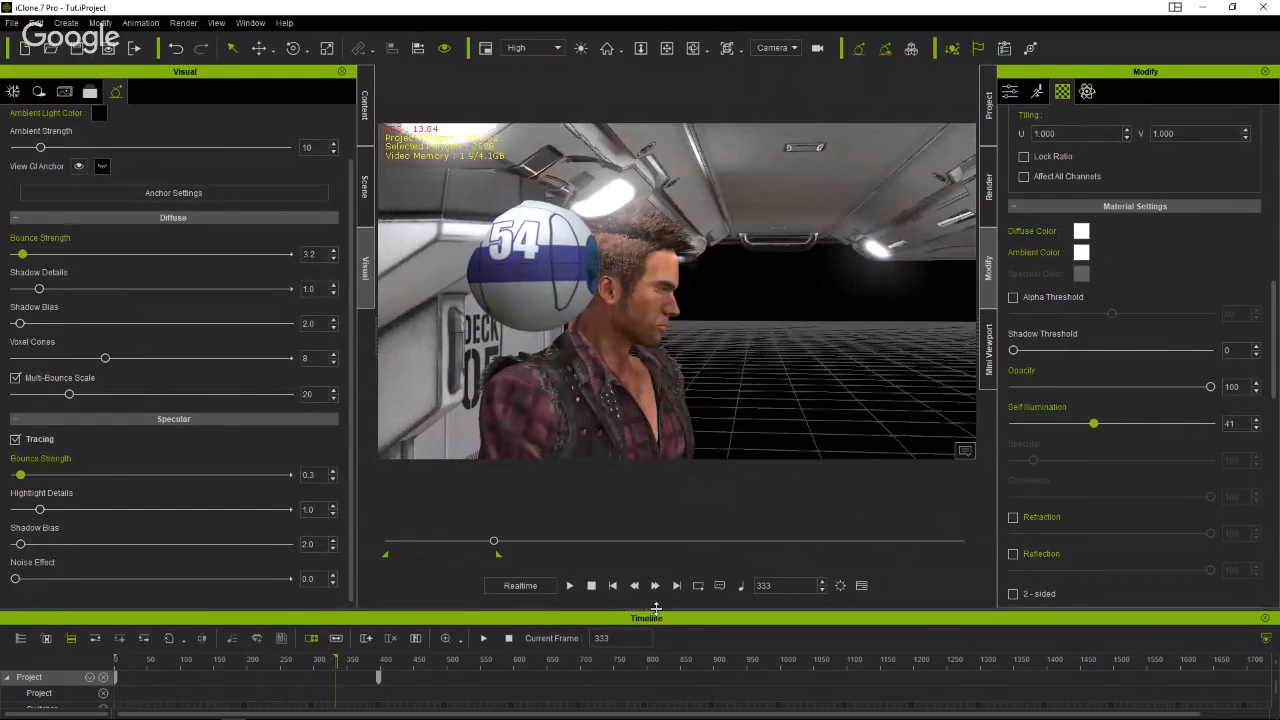
left_click_drag(655, 608, 655, 599)
left_click_drag(697, 432, 701, 380)
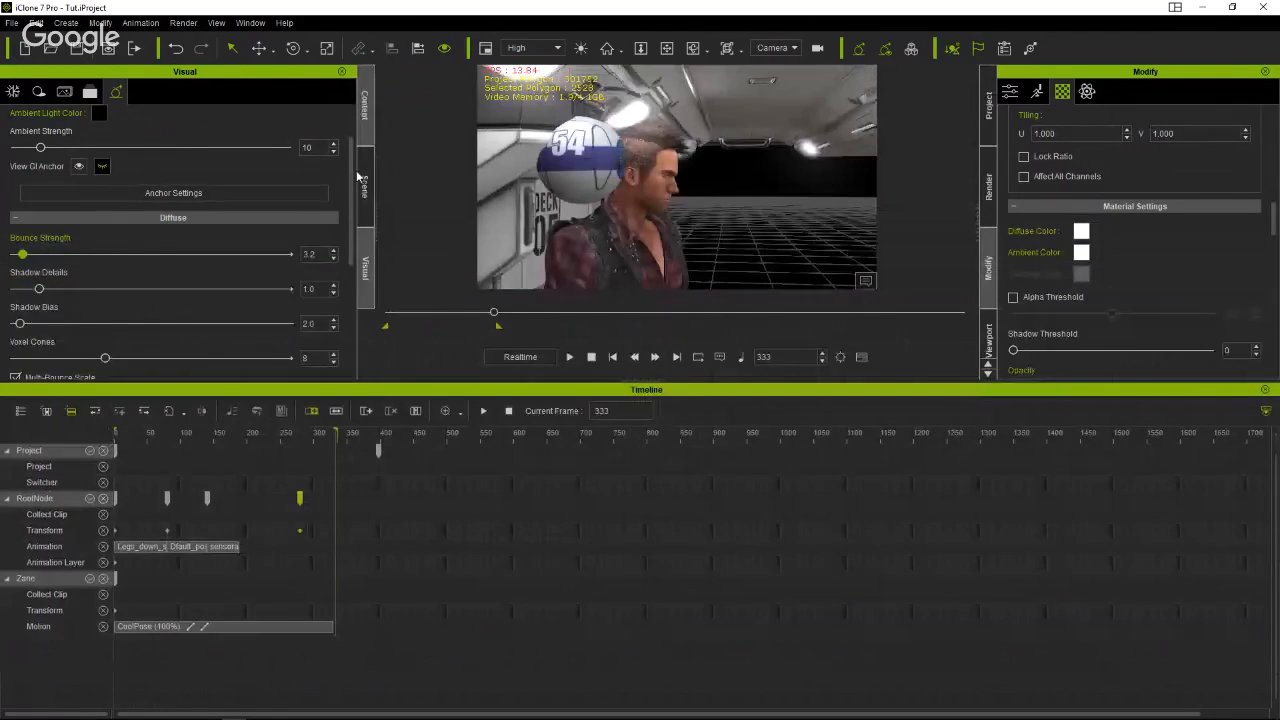
Select the scene camera, add its track to the timeline and expand its Transform row.
left_click(359, 176)
scroll(79, 228, "down", 6)
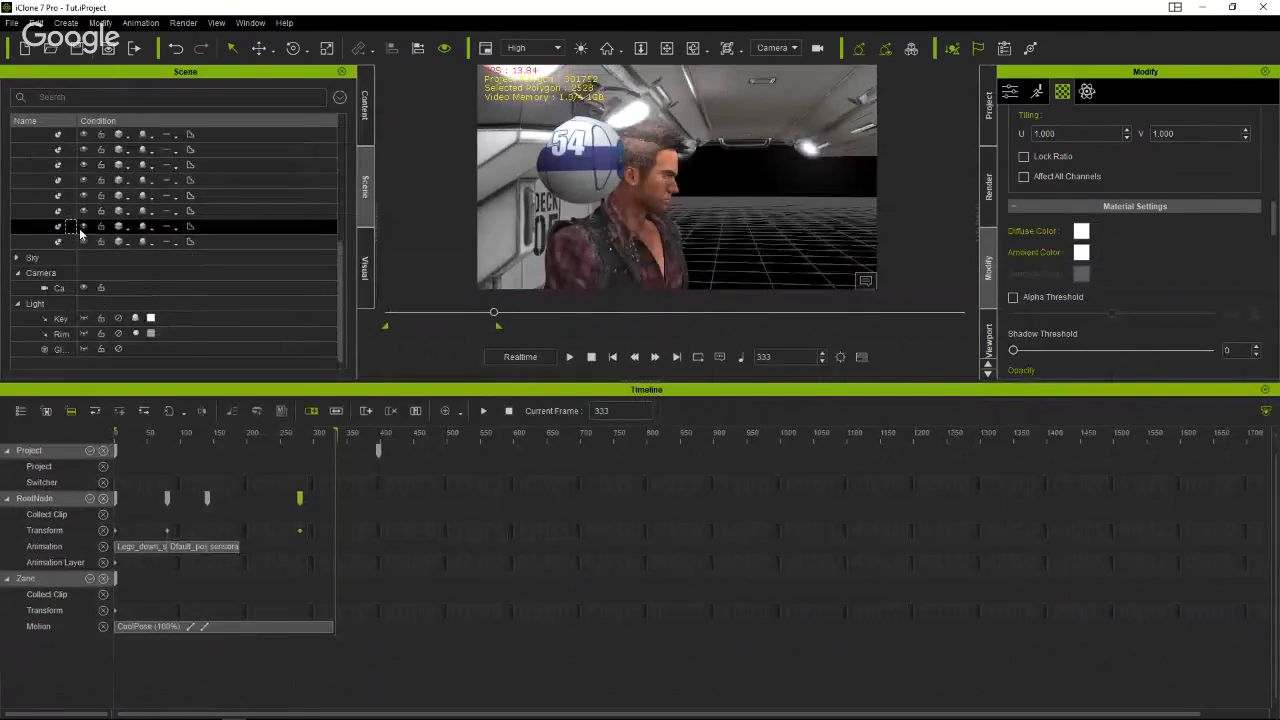
left_click(58, 285)
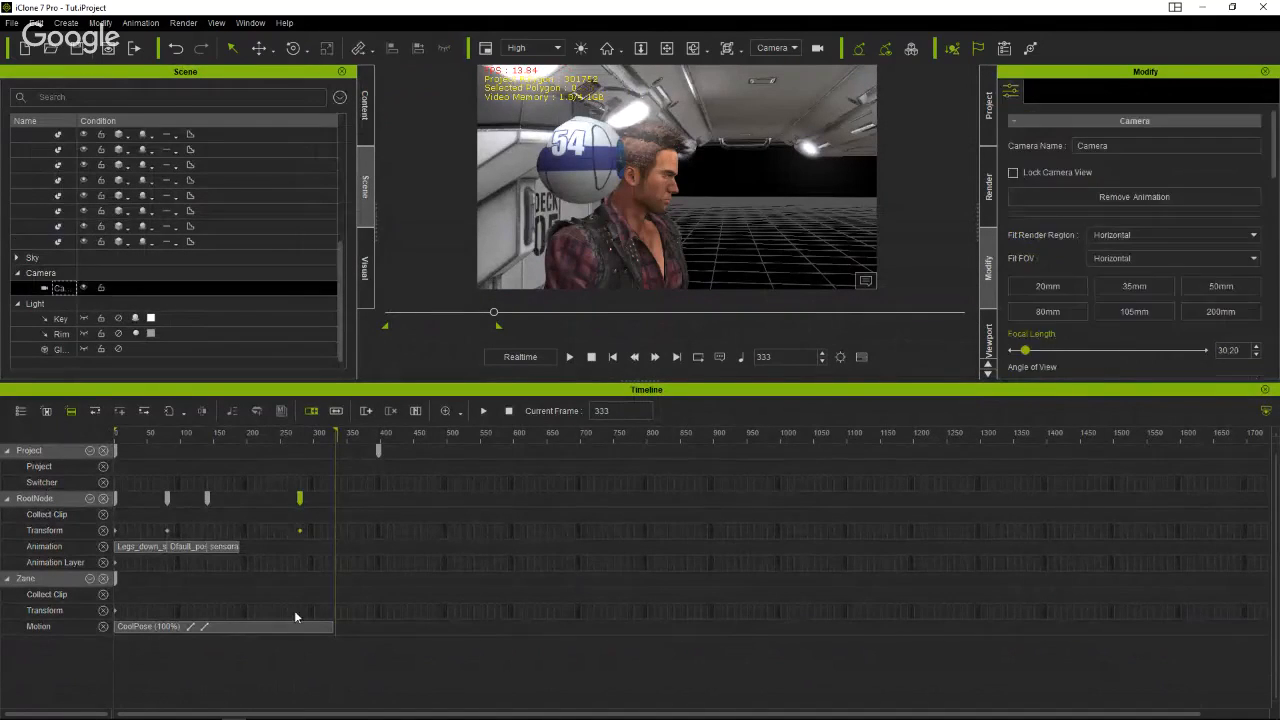
left_click(45, 411)
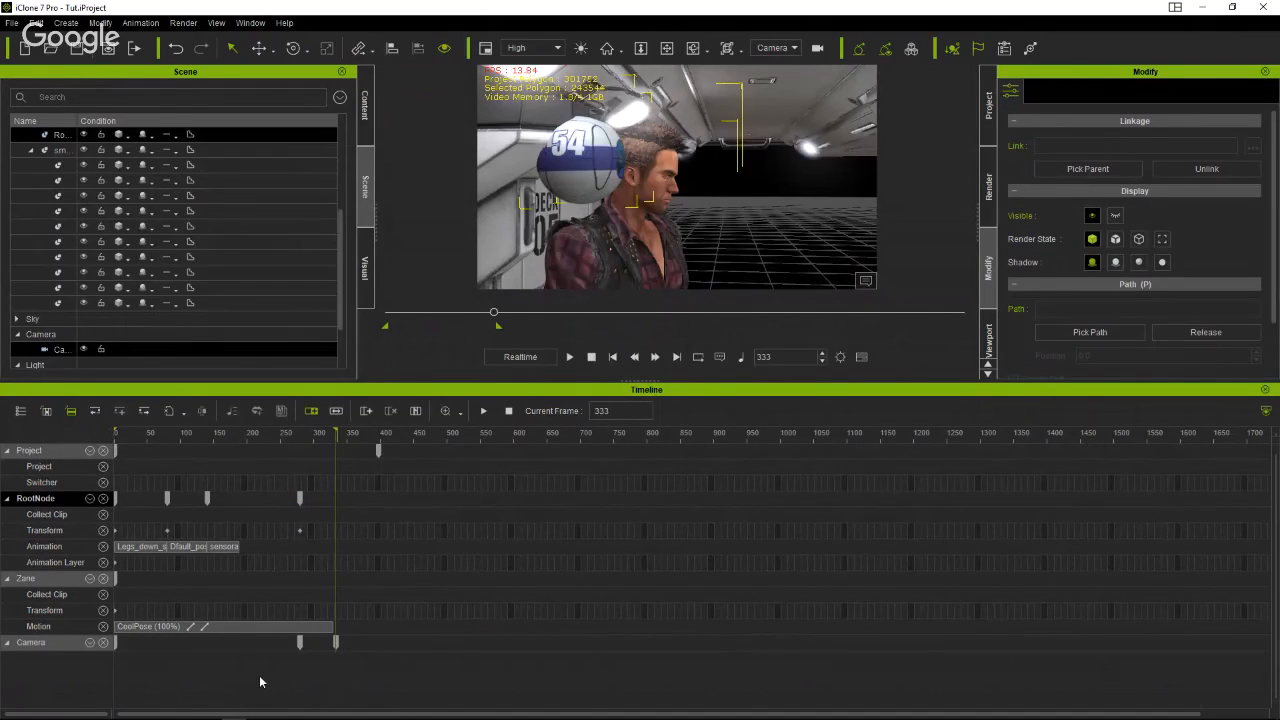
left_click(93, 644)
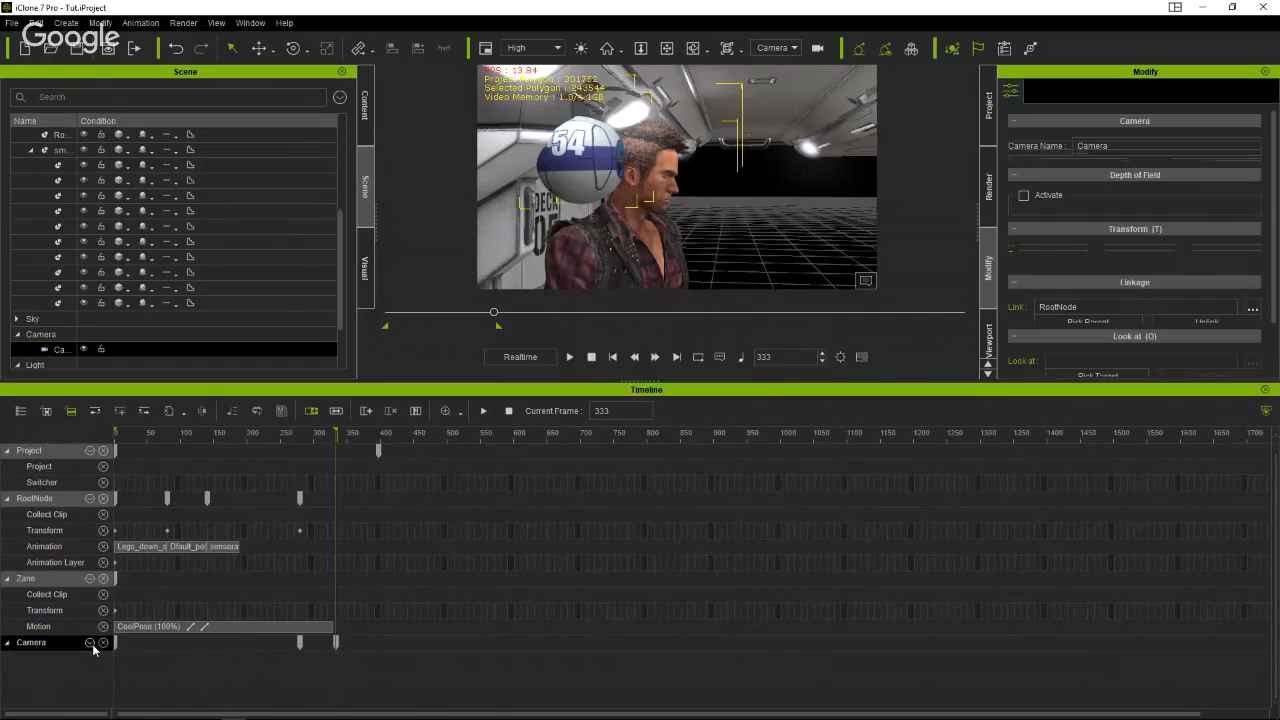
left_click(92, 644)
left_click(102, 657)
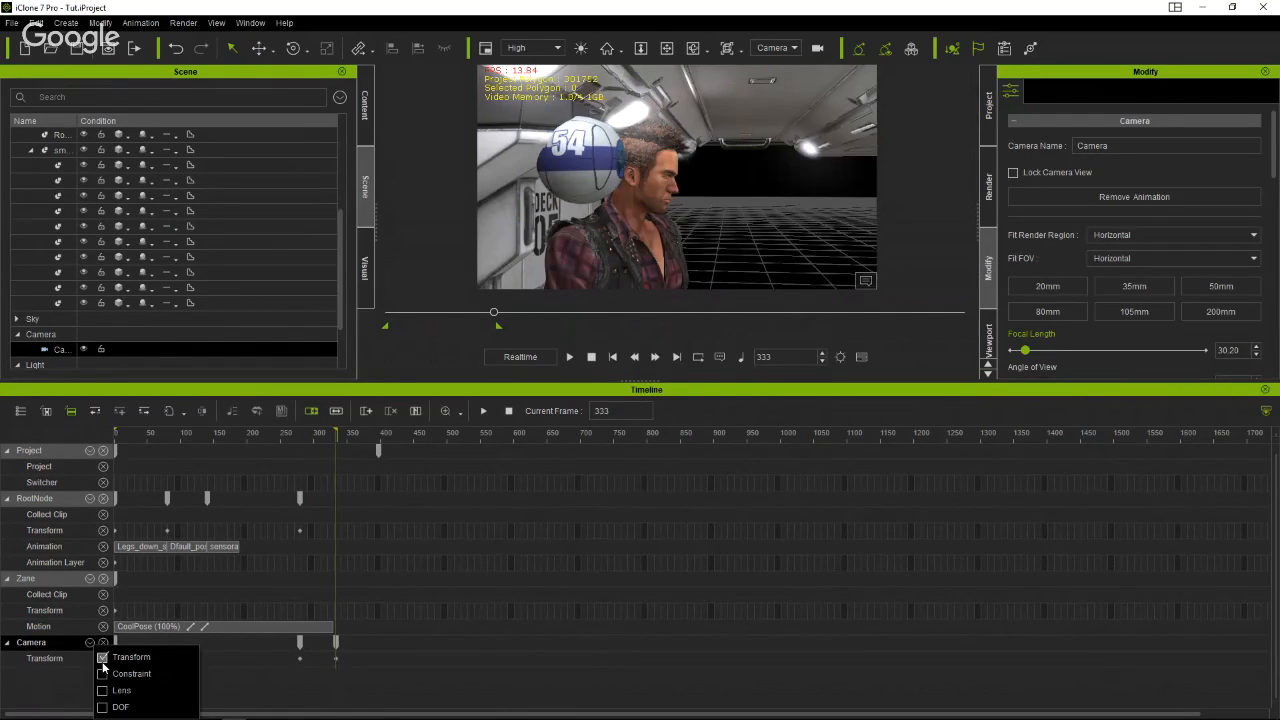
Try to delete the camera key at frame 279.
left_click(297, 641)
right_click(298, 641)
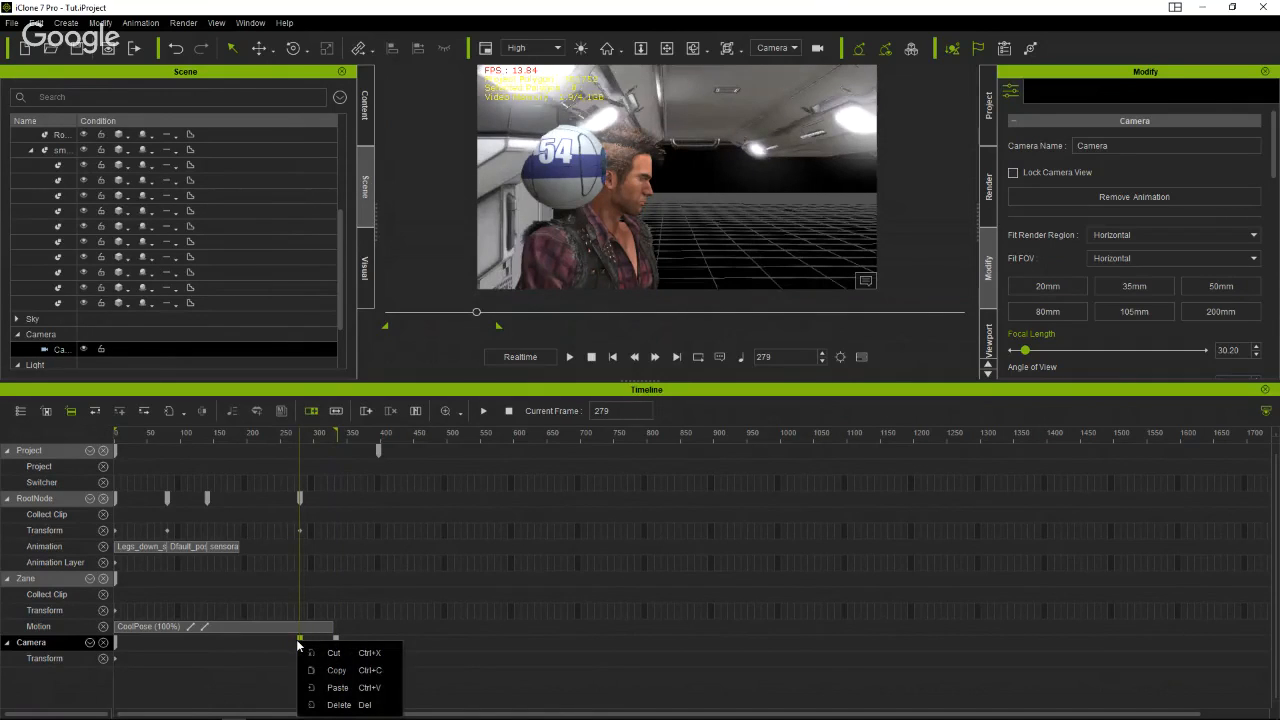
left_click(341, 705)
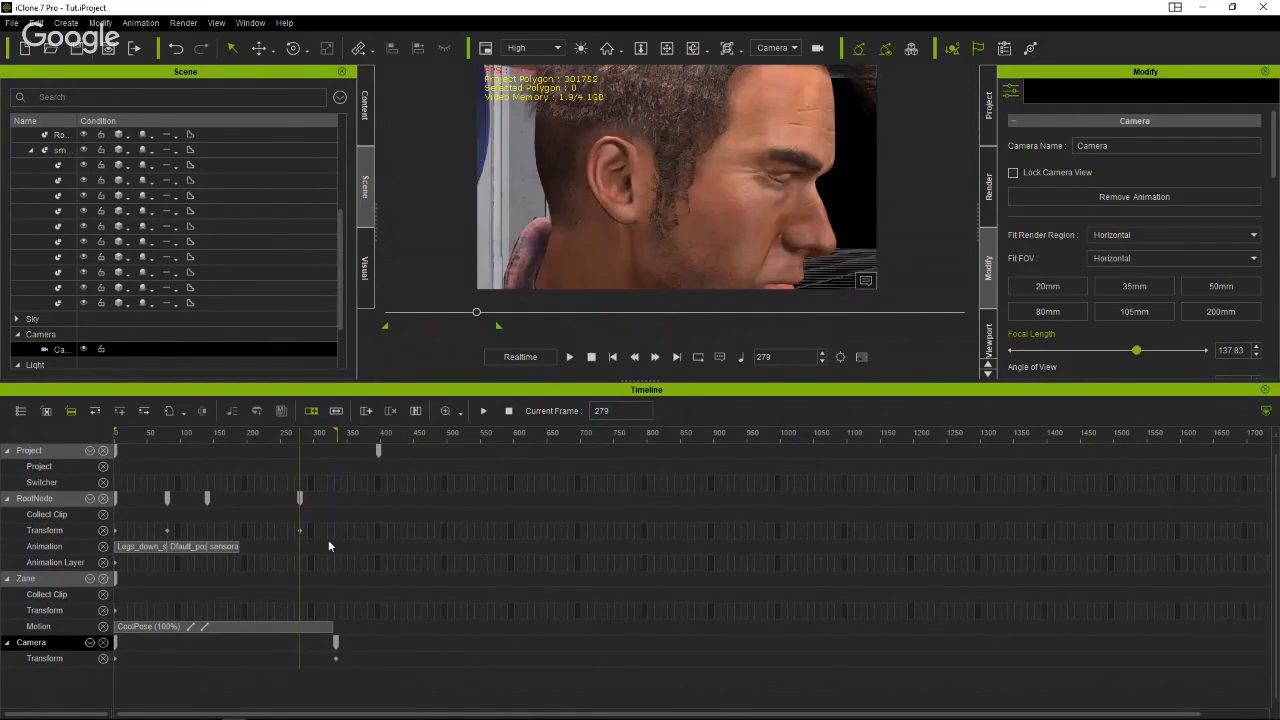
mouse_move(306, 441)
left_mouse_down()
mouse_move(329, 435)
mouse_move(296, 435)
left_mouse_up()
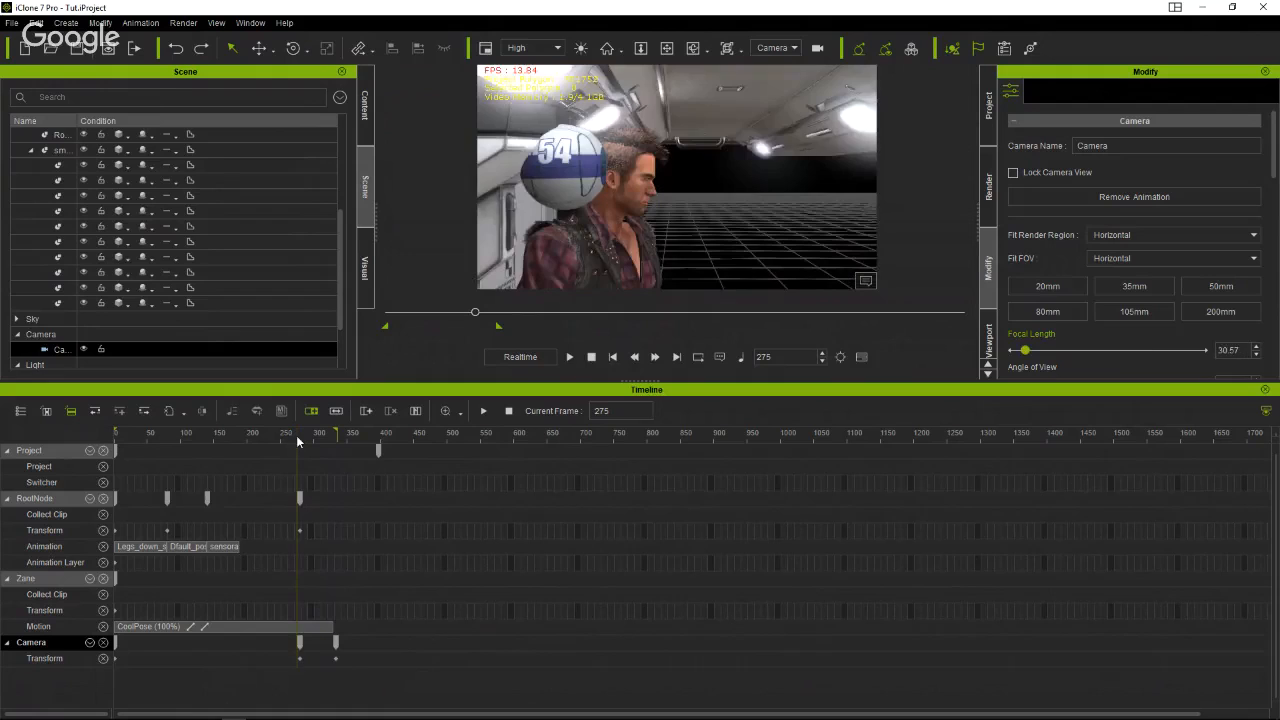
Delete the last camera key, at frame 333.
left_click(339, 647)
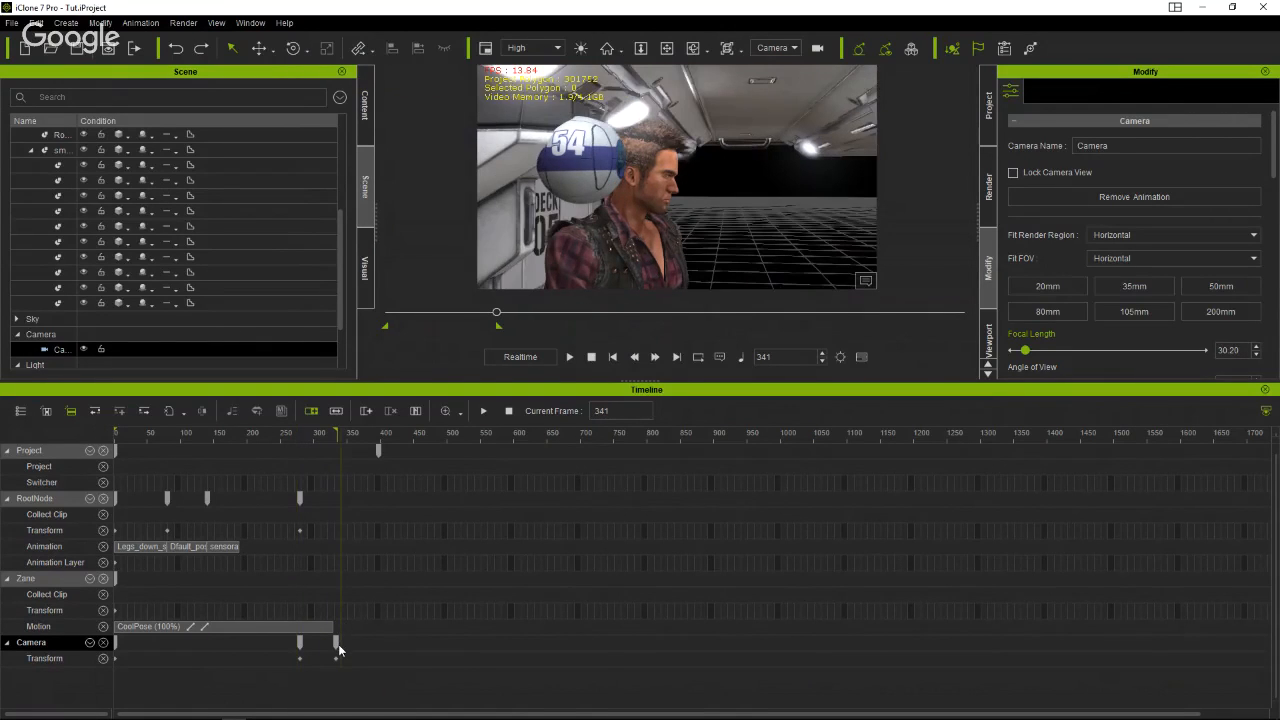
right_click(338, 644)
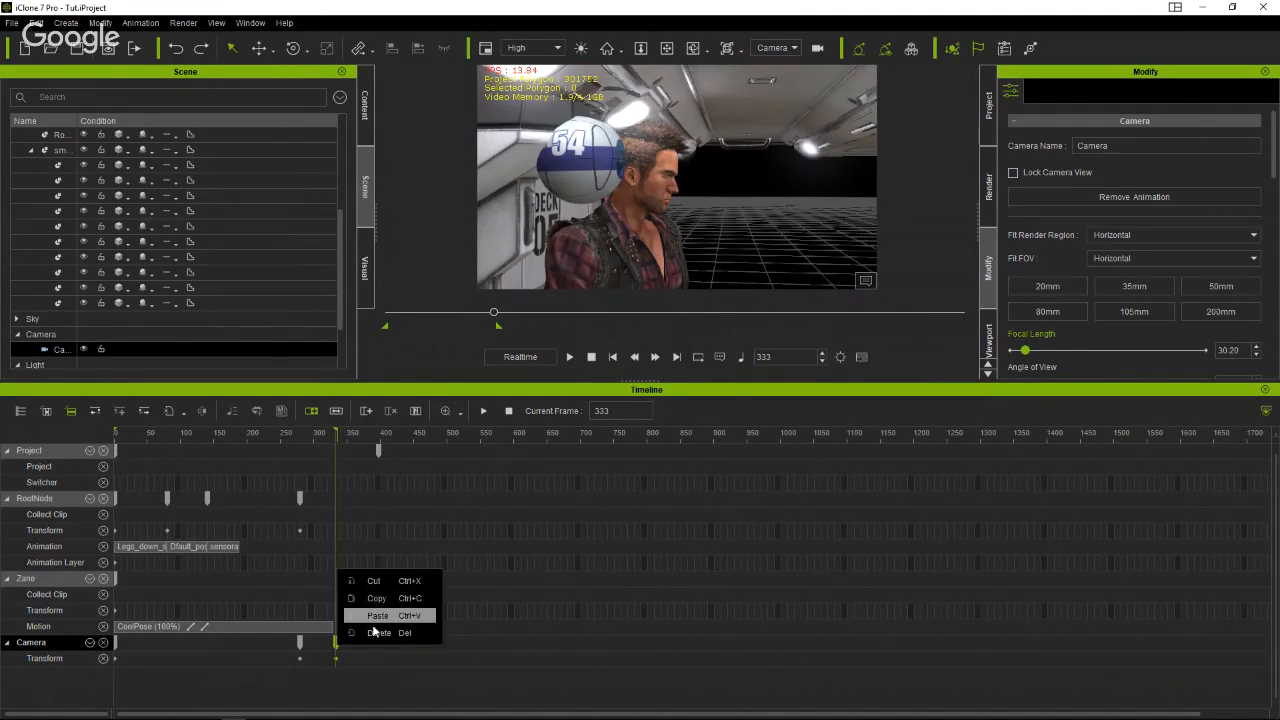
left_click(372, 630)
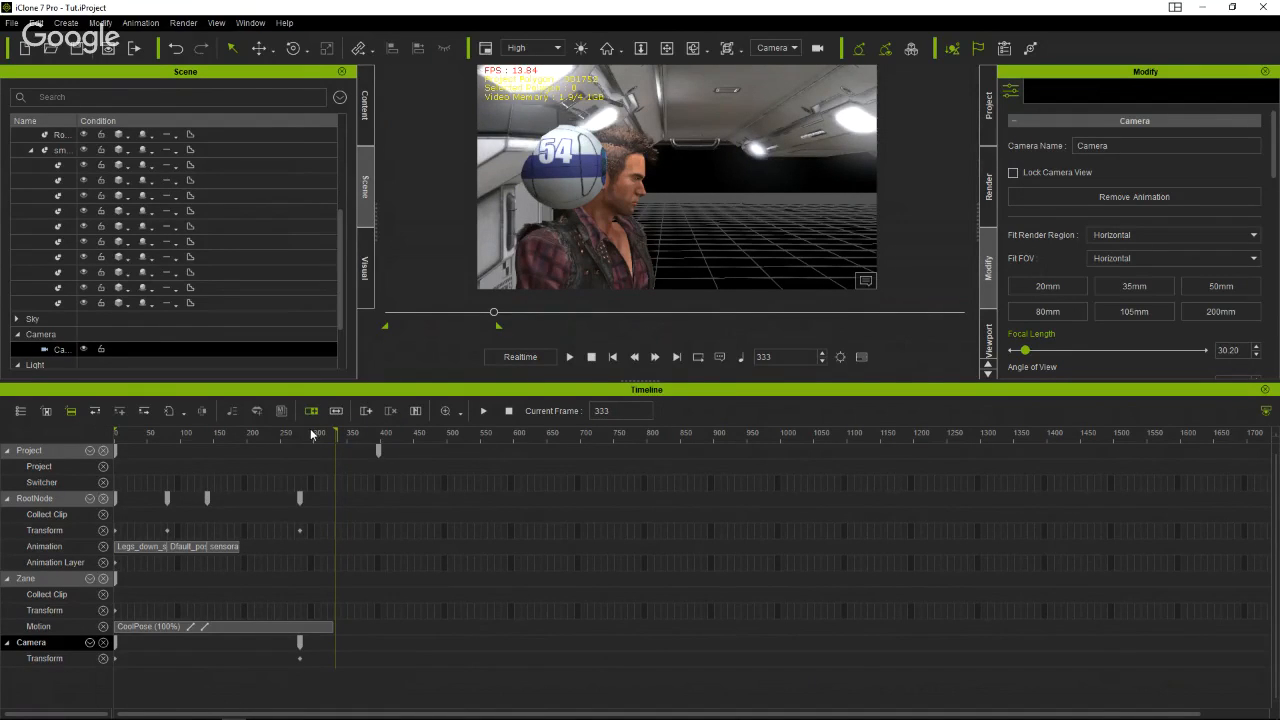
Go to the camera key at frame 279 and narrow the camera's Angle of View to 29.24.
left_click_drag(312, 434, 302, 459)
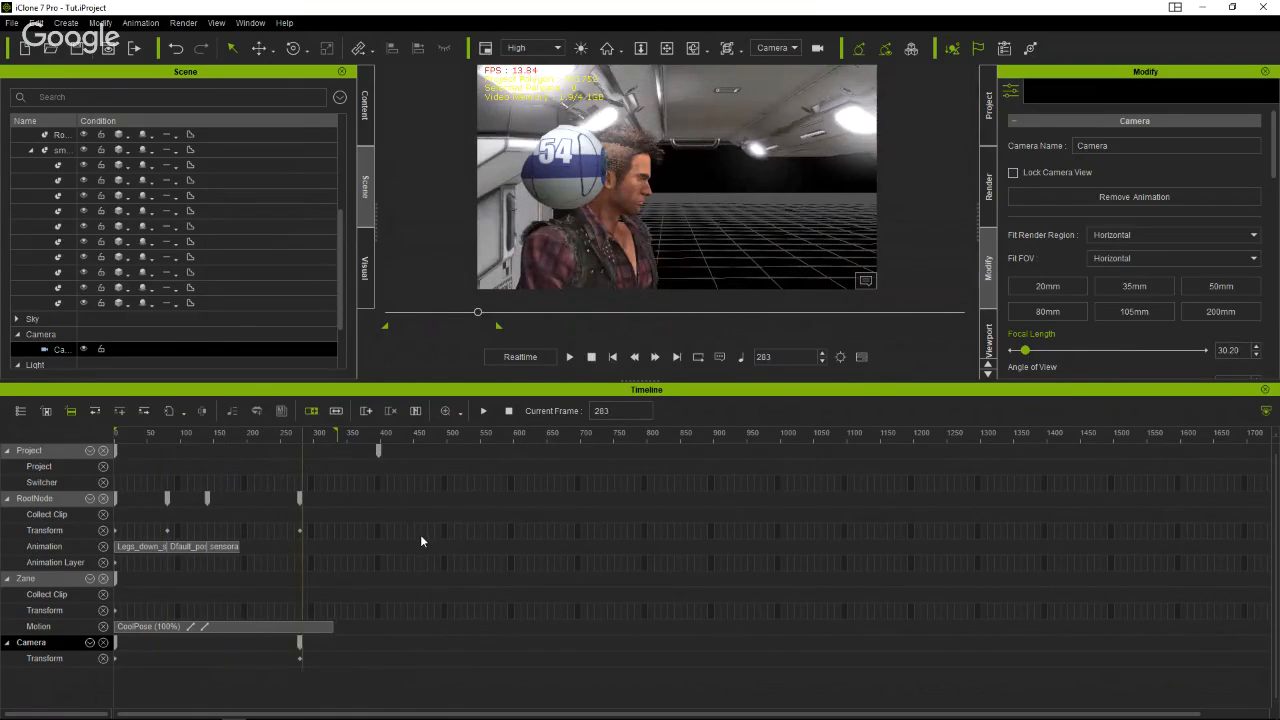
scroll(421, 538, "up", 3)
scroll(421, 540, "up", 3)
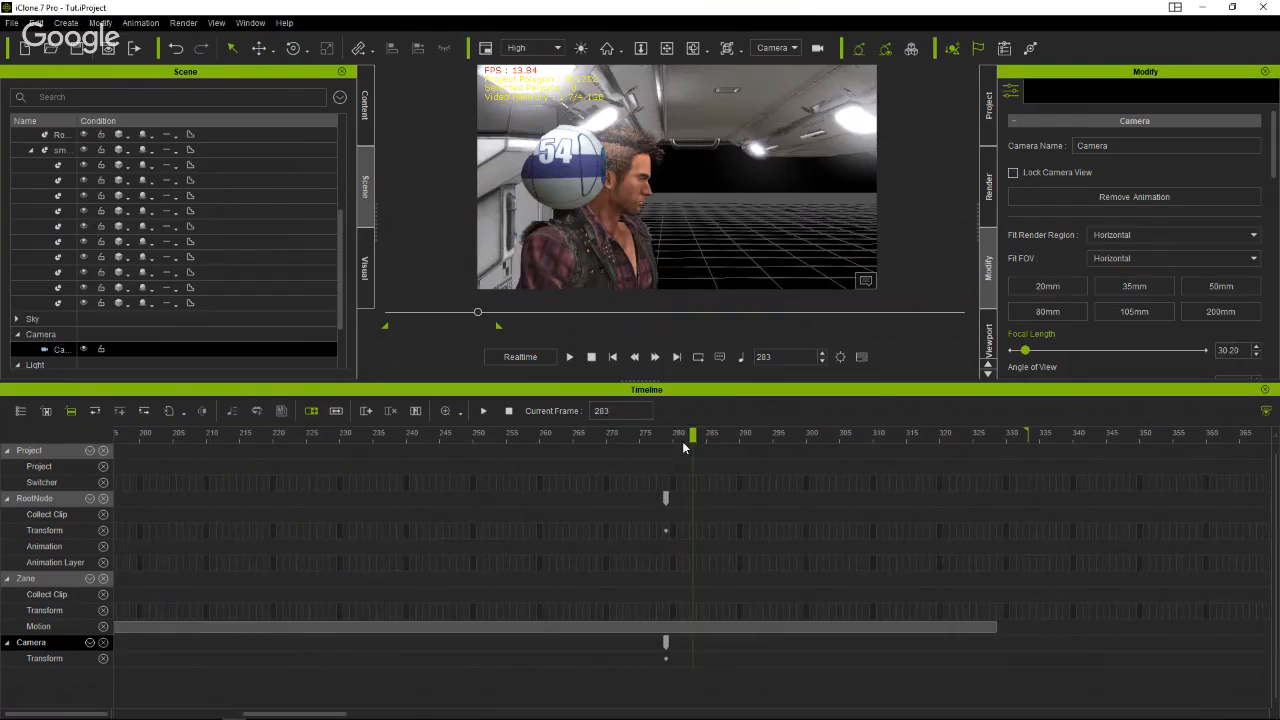
left_click_drag(683, 448, 665, 456)
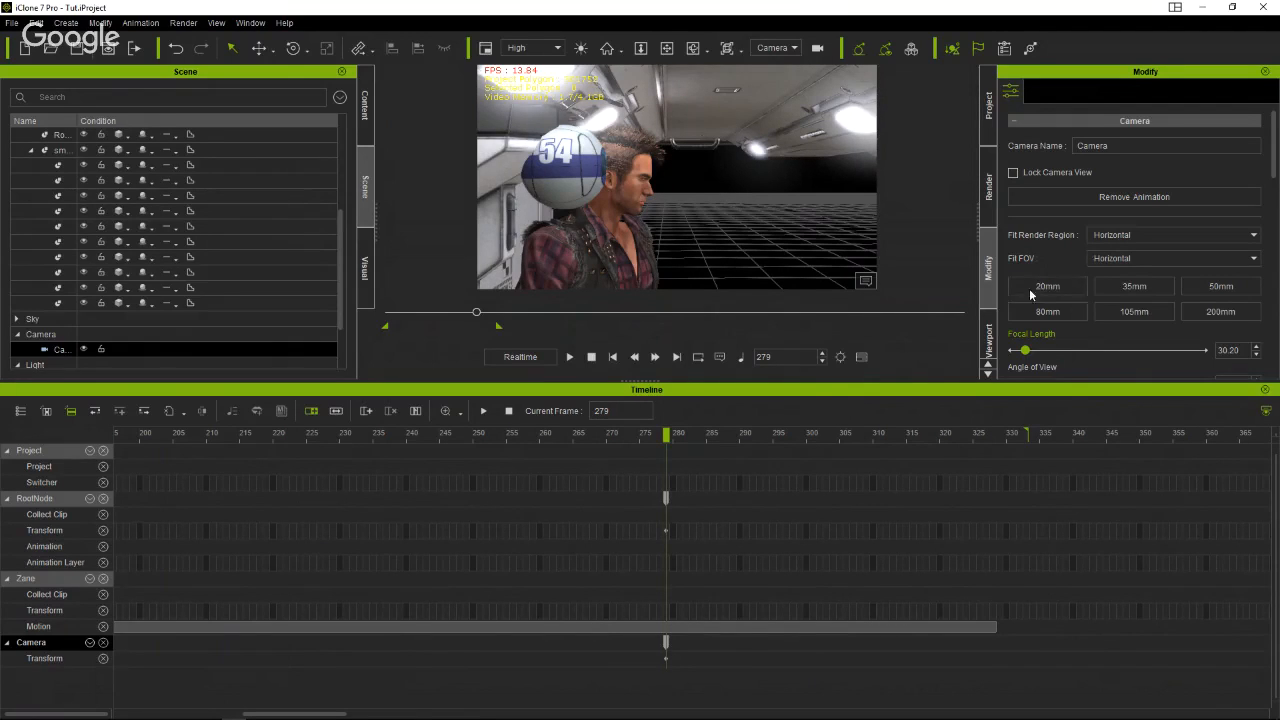
scroll(1030, 322, "down", 1)
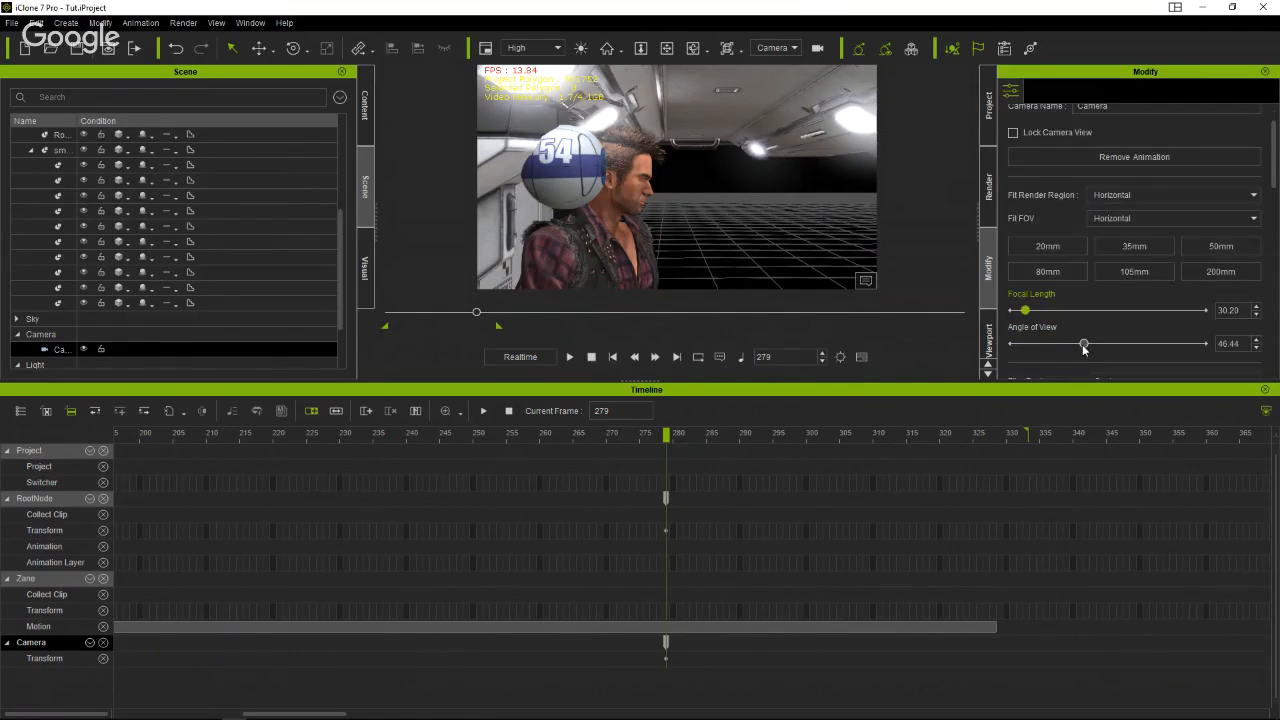
left_click_drag(1084, 346, 1055, 349)
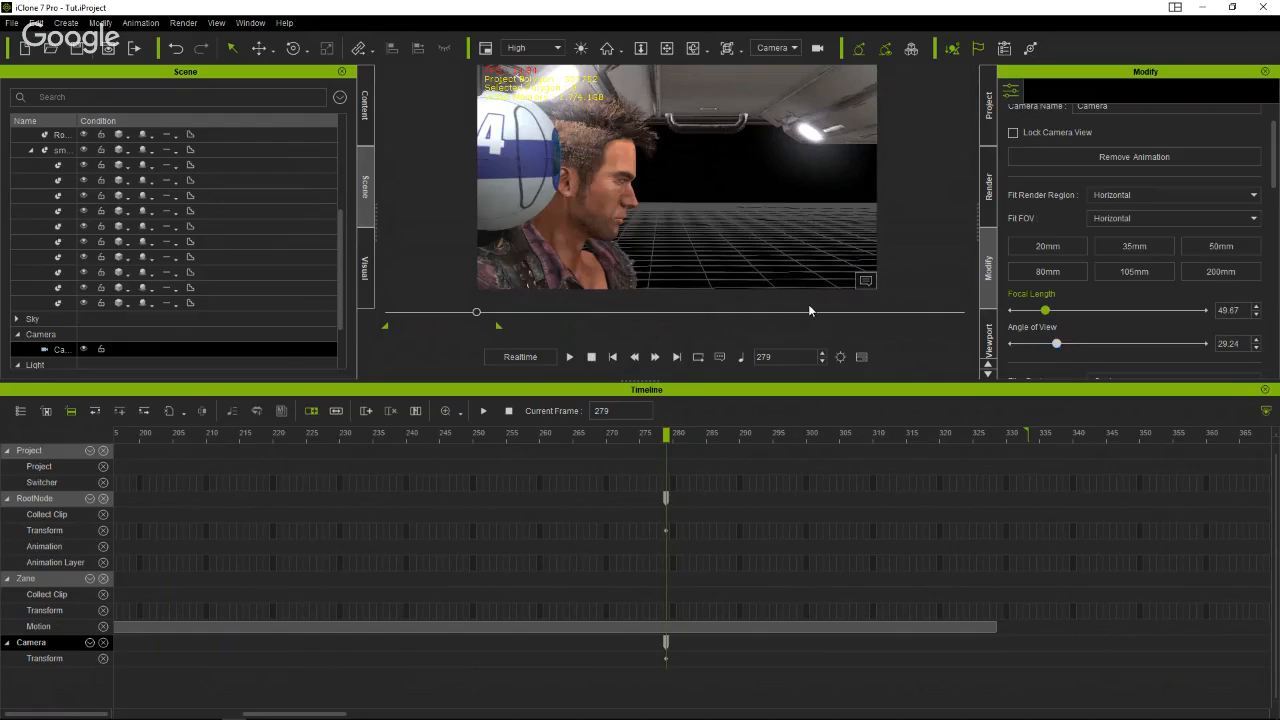
Reframe the camera at frame 279 to a lower angle looking up at the robot, the avatar's head and the ceiling.
middle_click_drag(789, 260, 822, 257)
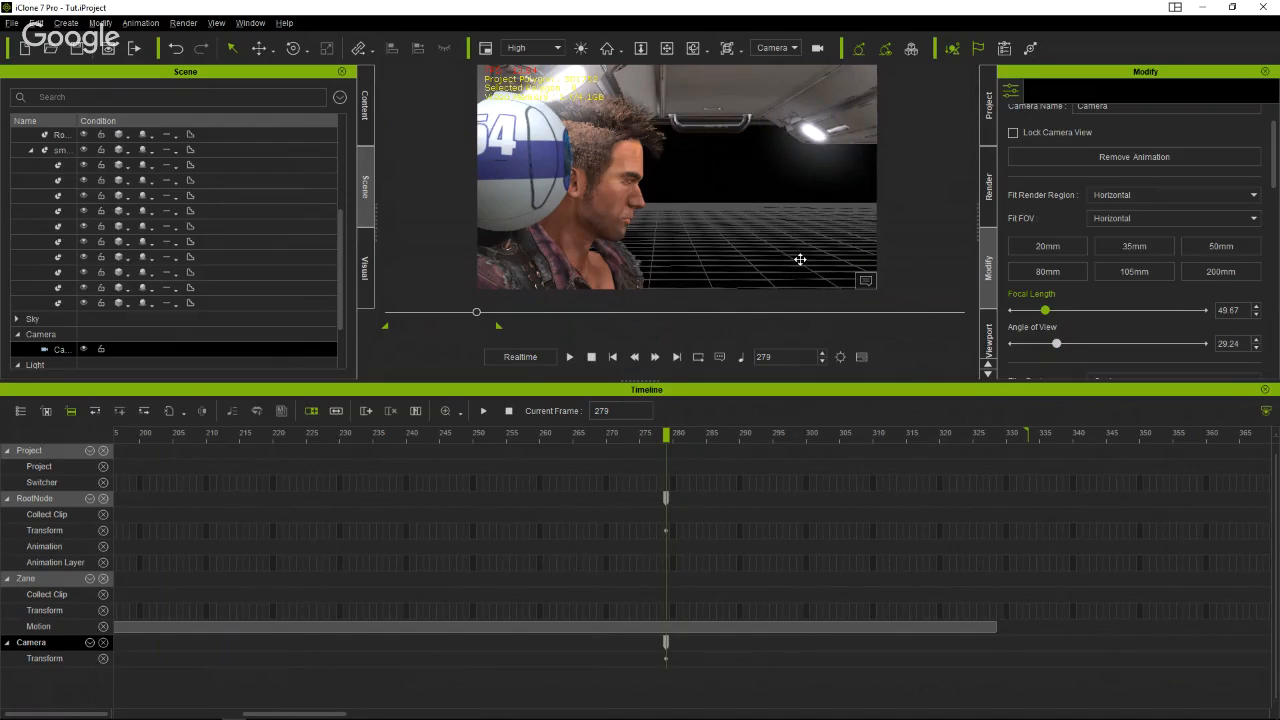
right_click_drag(822, 255, 818, 214)
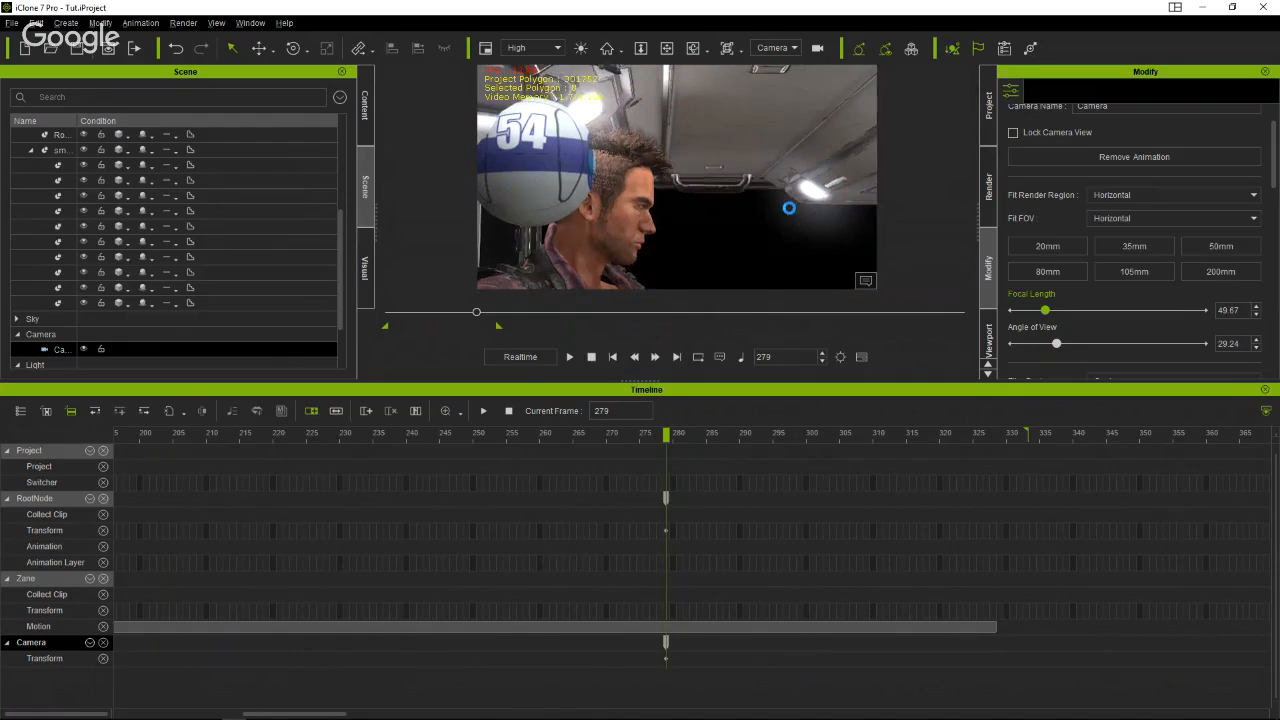
middle_click_drag(789, 208, 793, 179)
right_click_drag(790, 212, 788, 195)
middle_click_drag(789, 195, 791, 218)
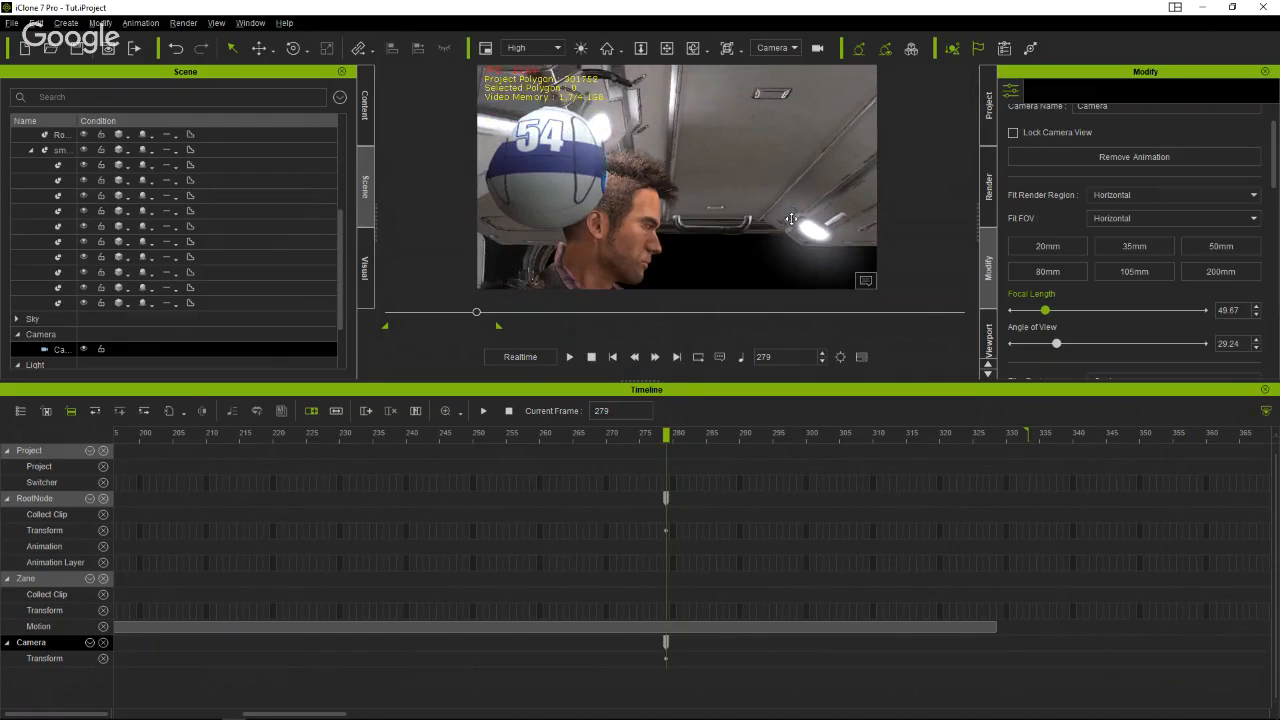
In the Preview view, move the whole sci-fi room prop along Y to about -237.9 and switch back to the Camera view.
left_click(785, 50)
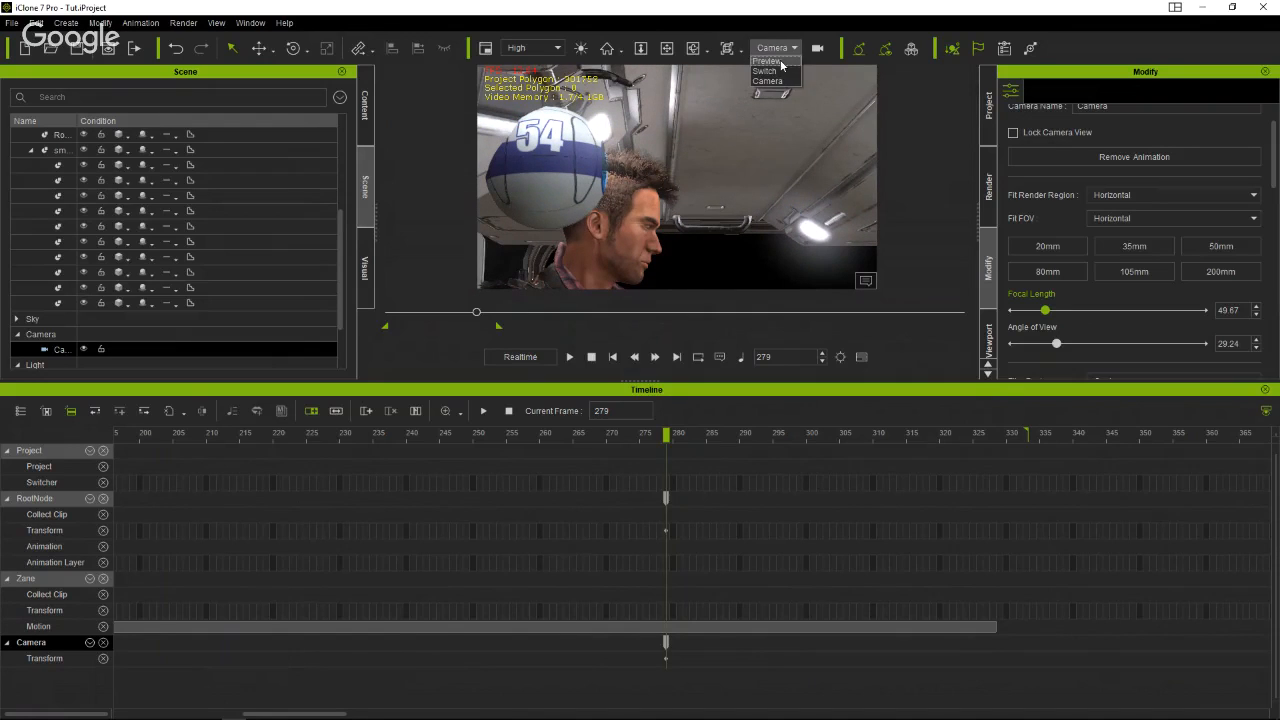
left_click(767, 61)
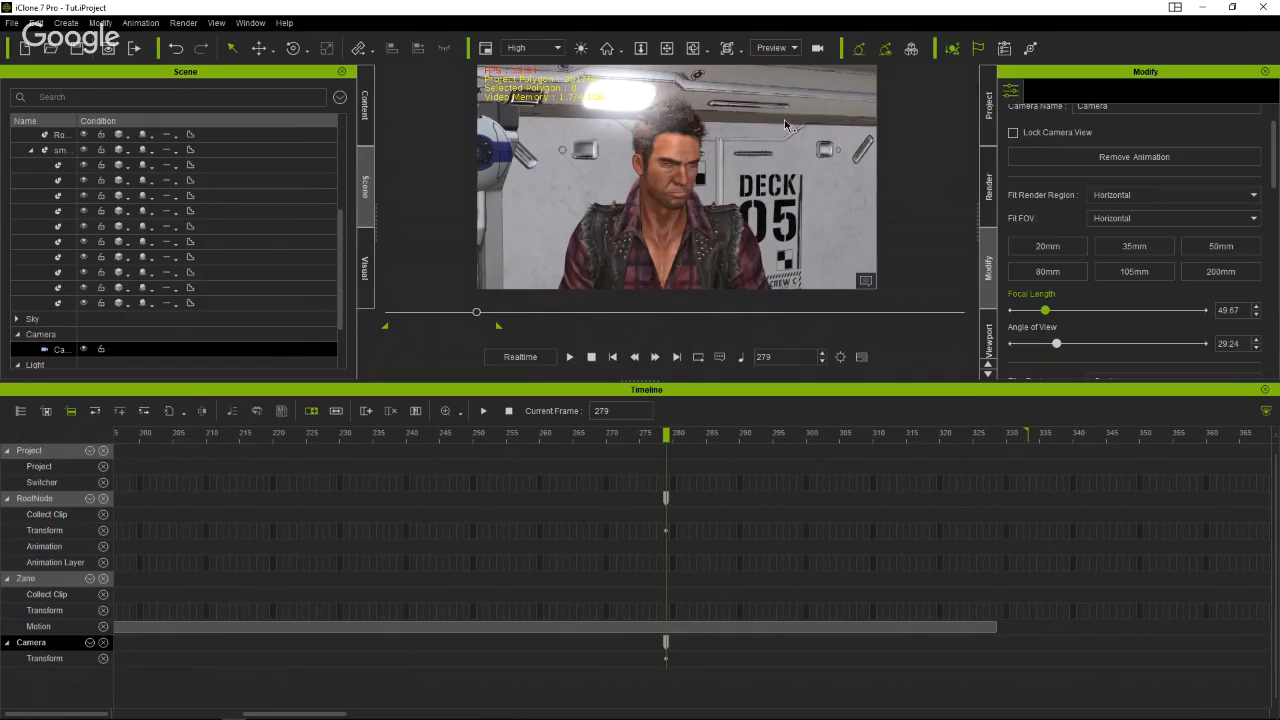
left_click(703, 174)
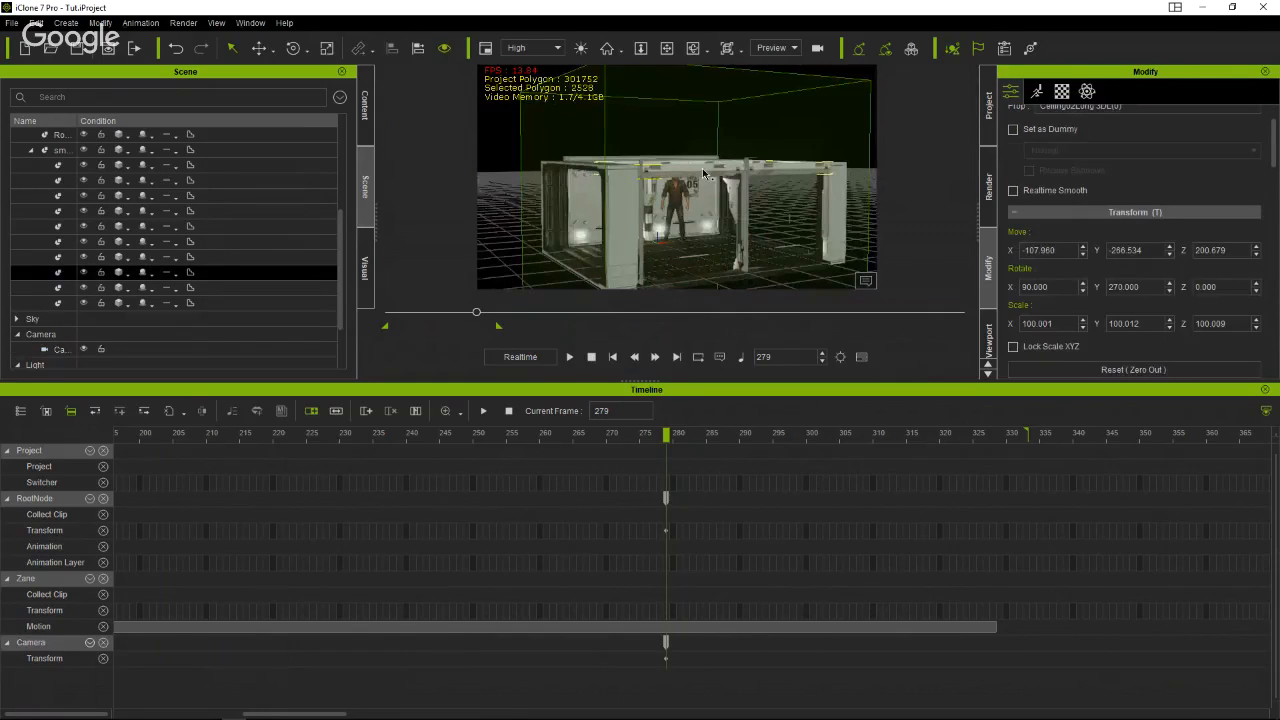
right_click_drag(703, 174, 660, 270)
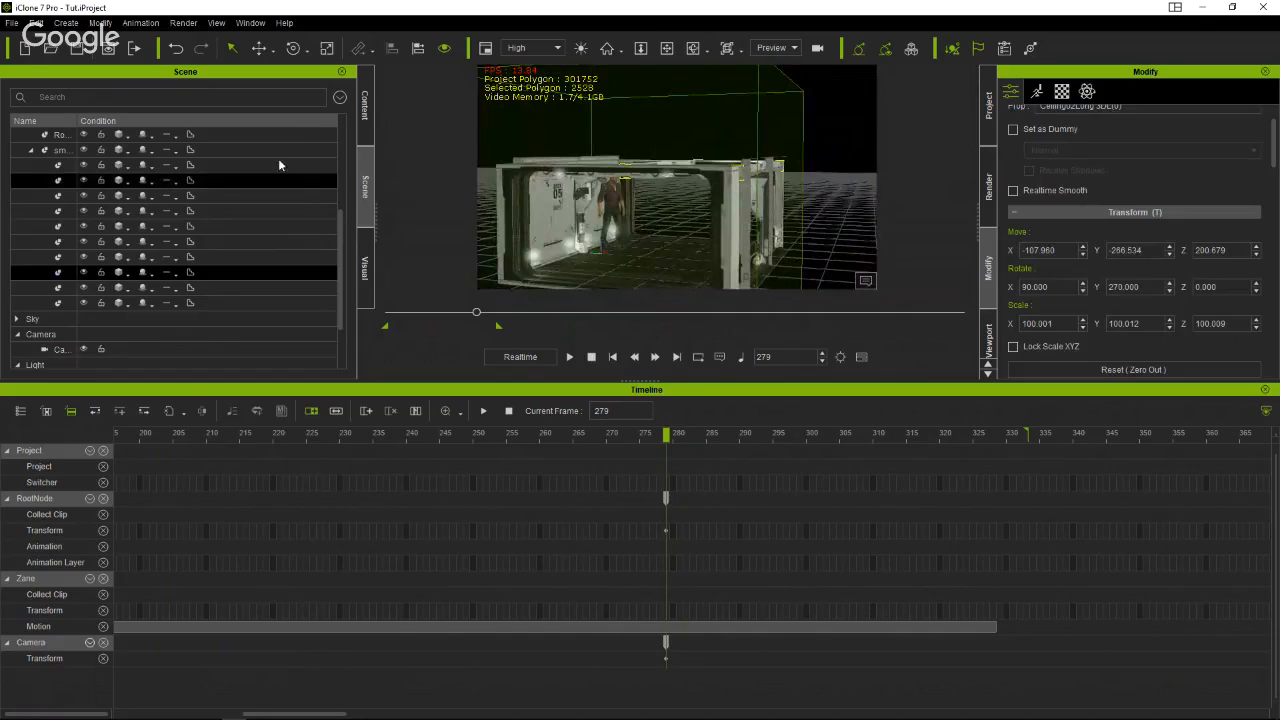
left_click(263, 49)
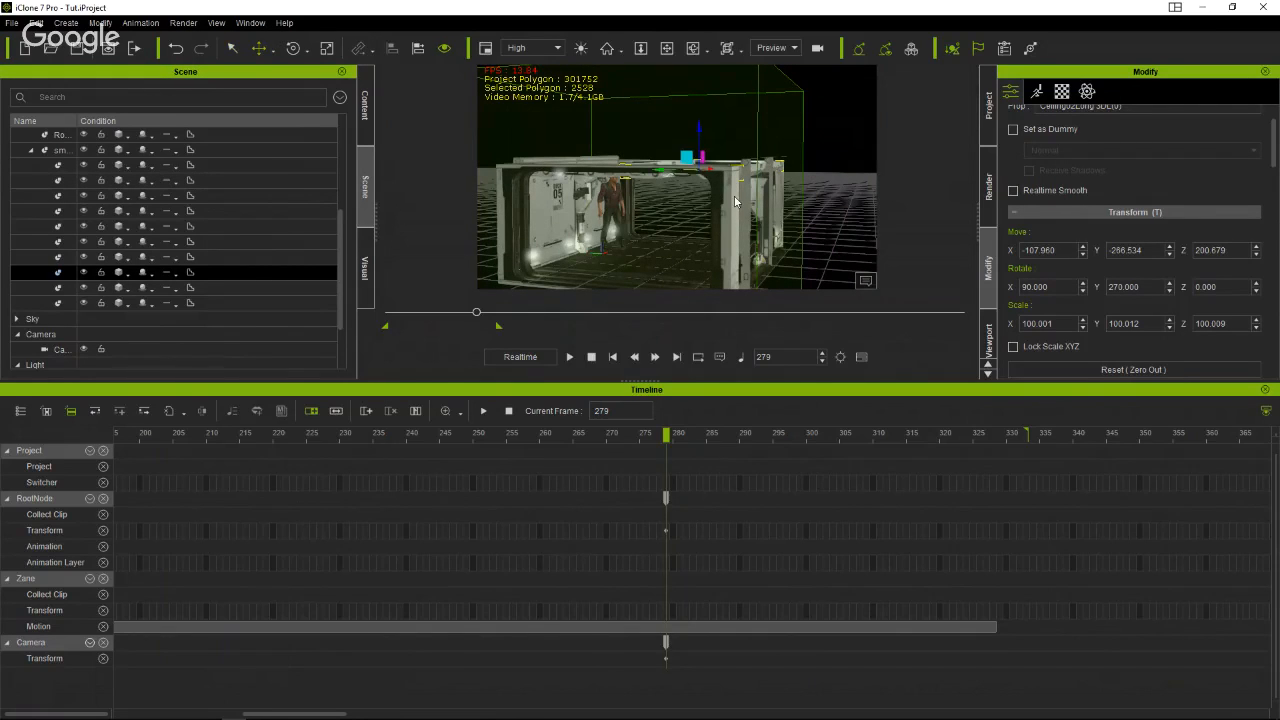
left_click(735, 202)
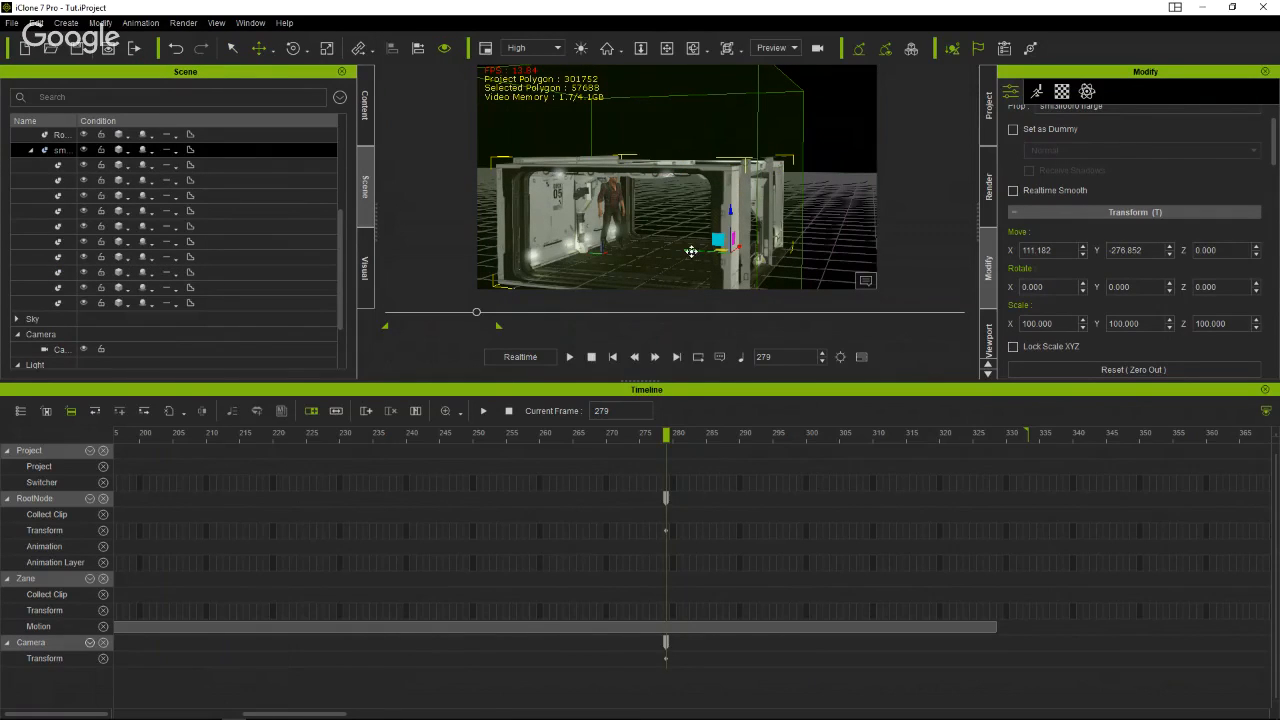
left_click_drag(687, 251, 676, 251)
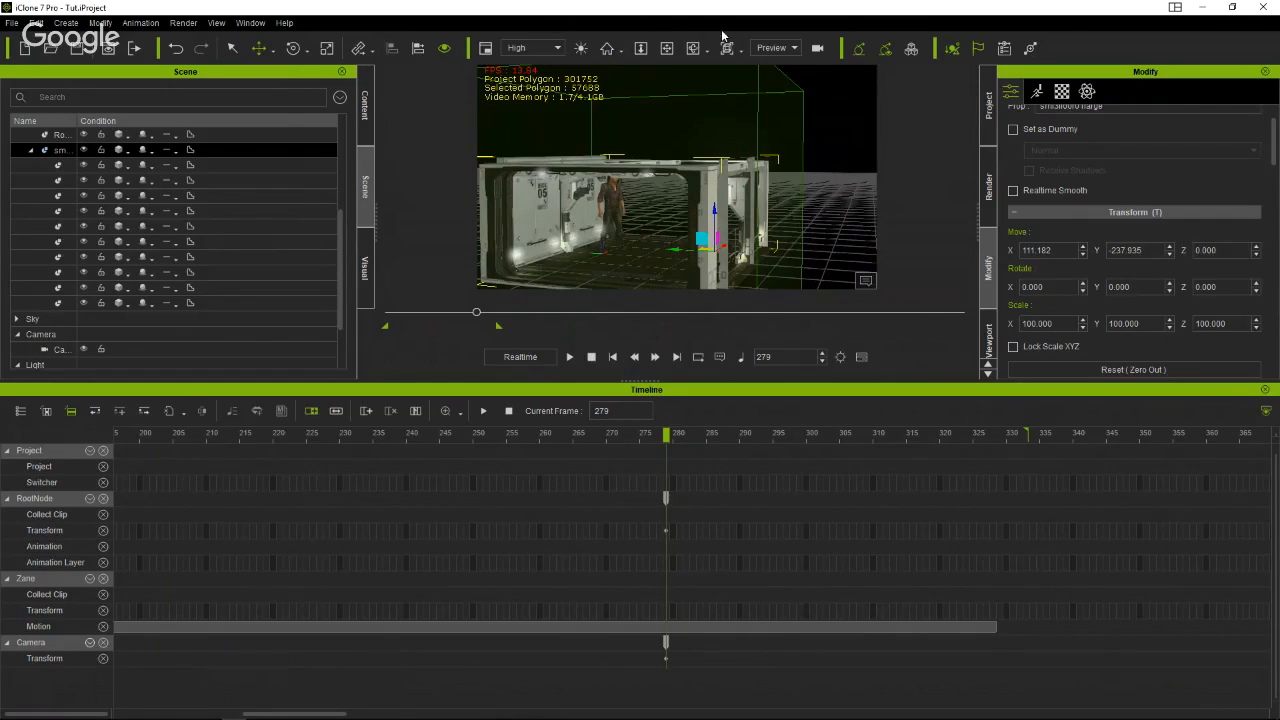
left_click(775, 47)
left_click(768, 78)
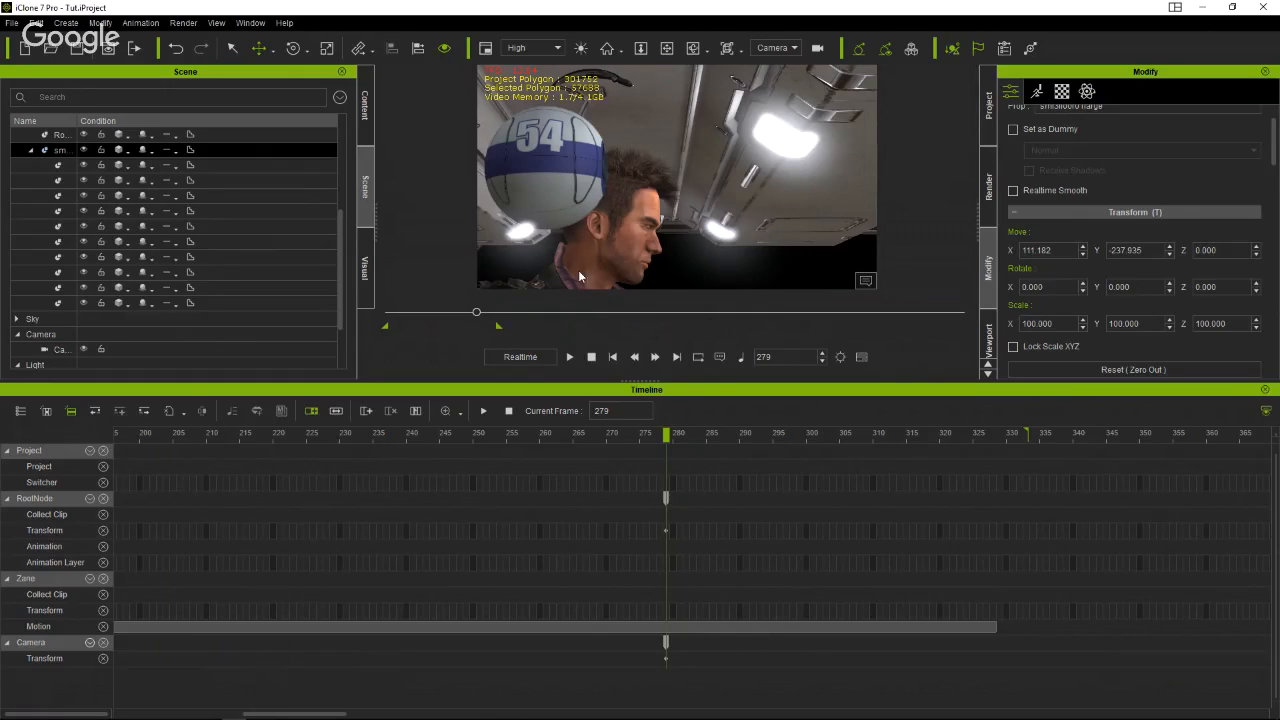
Show the camera track again in the timeline and move the frame 279 camera key to frame 305.
left_click(45, 412)
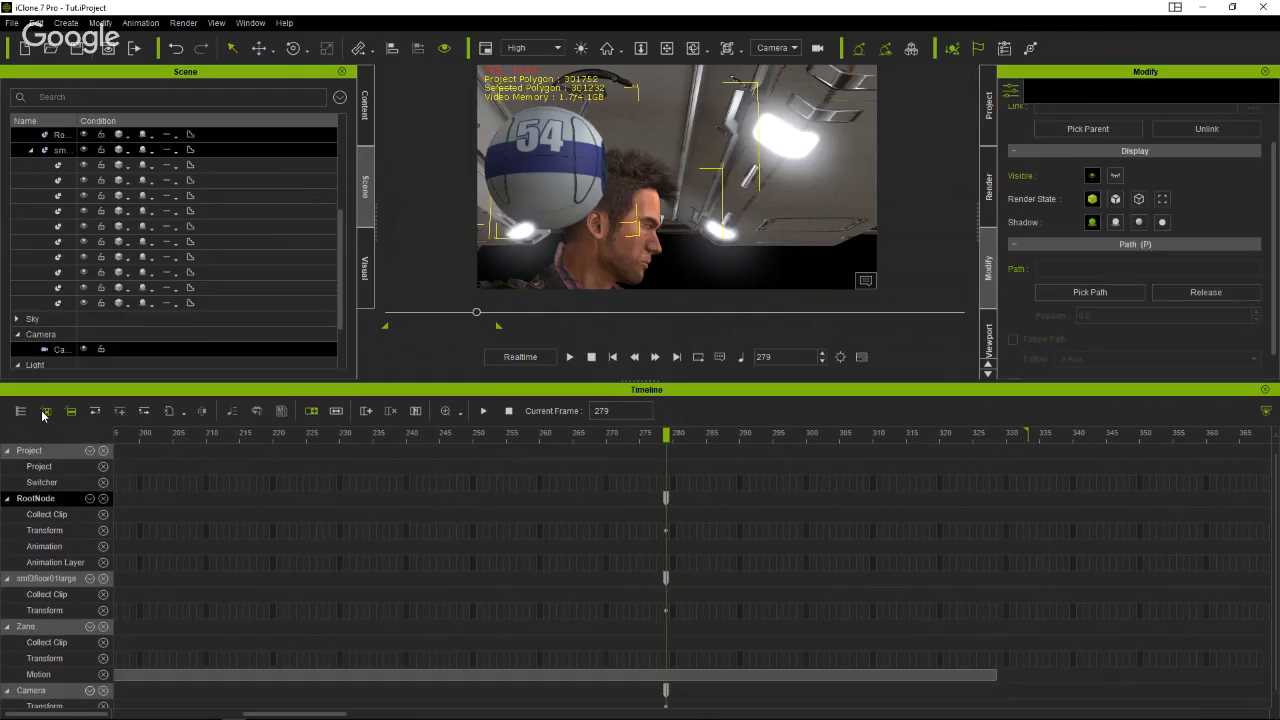
left_click(665, 690)
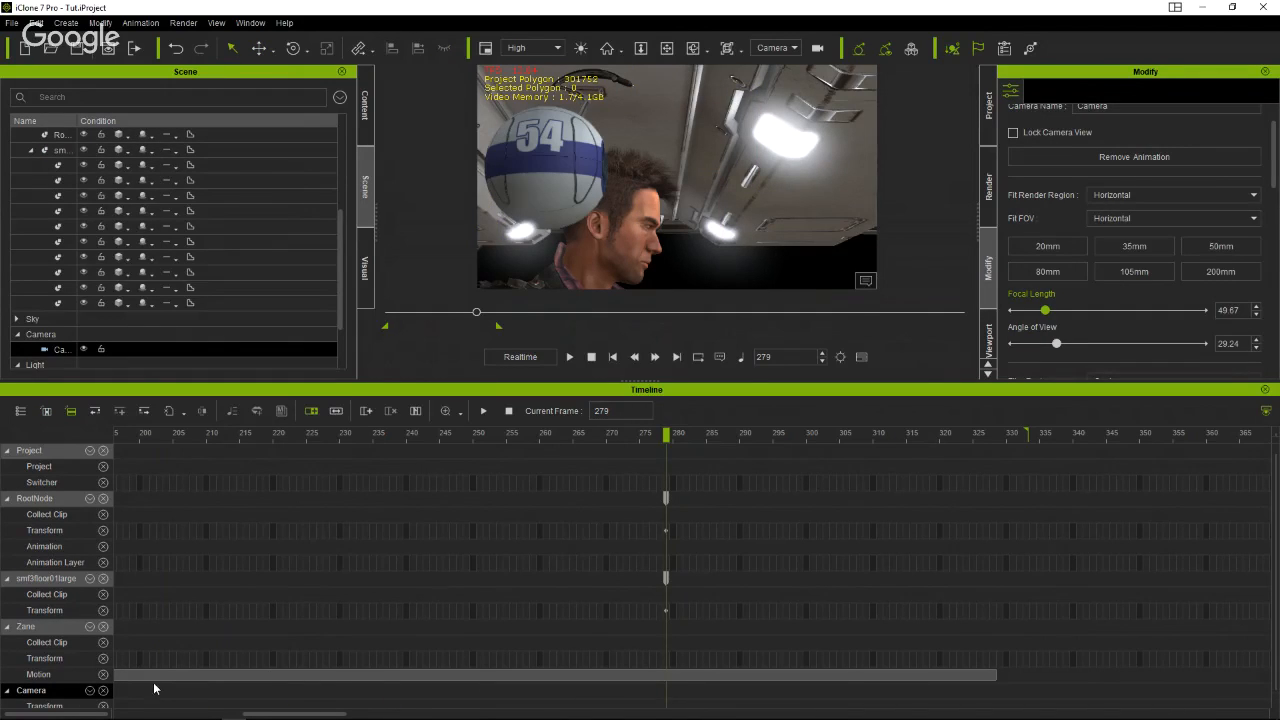
key("shift+Tab")
scroll(354, 630, "down", 1)
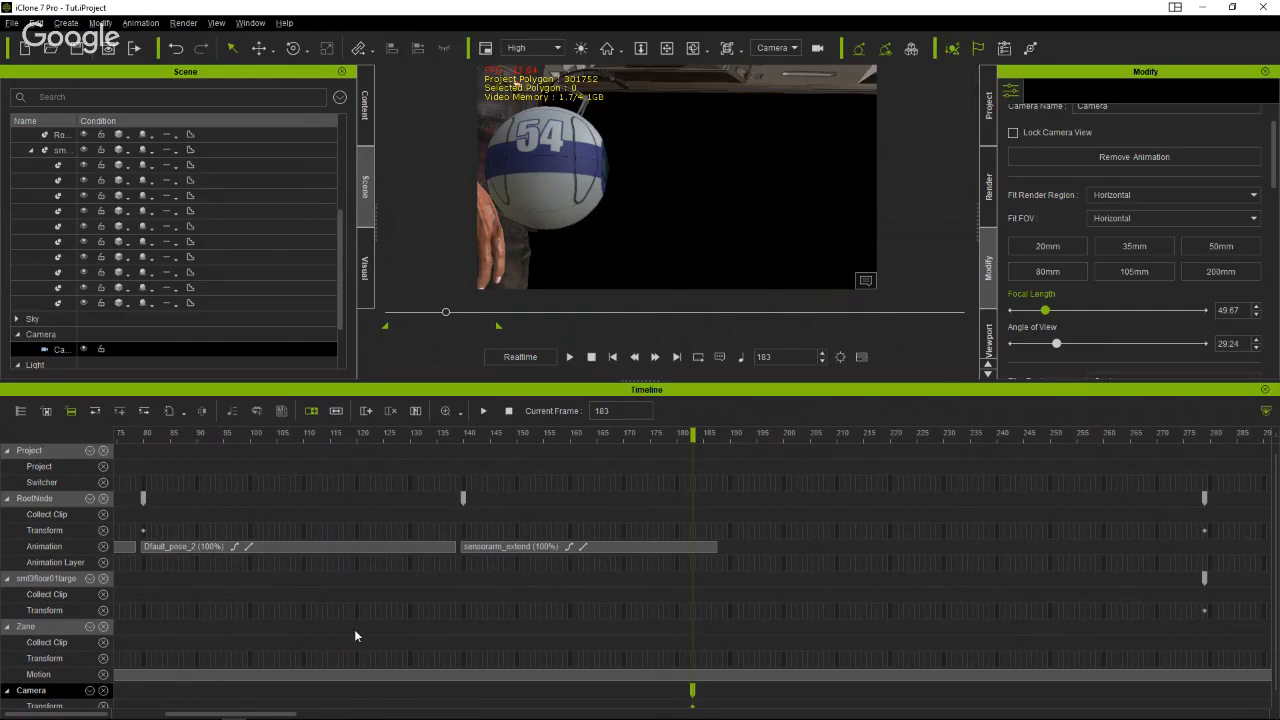
scroll(354, 629, "down", 3)
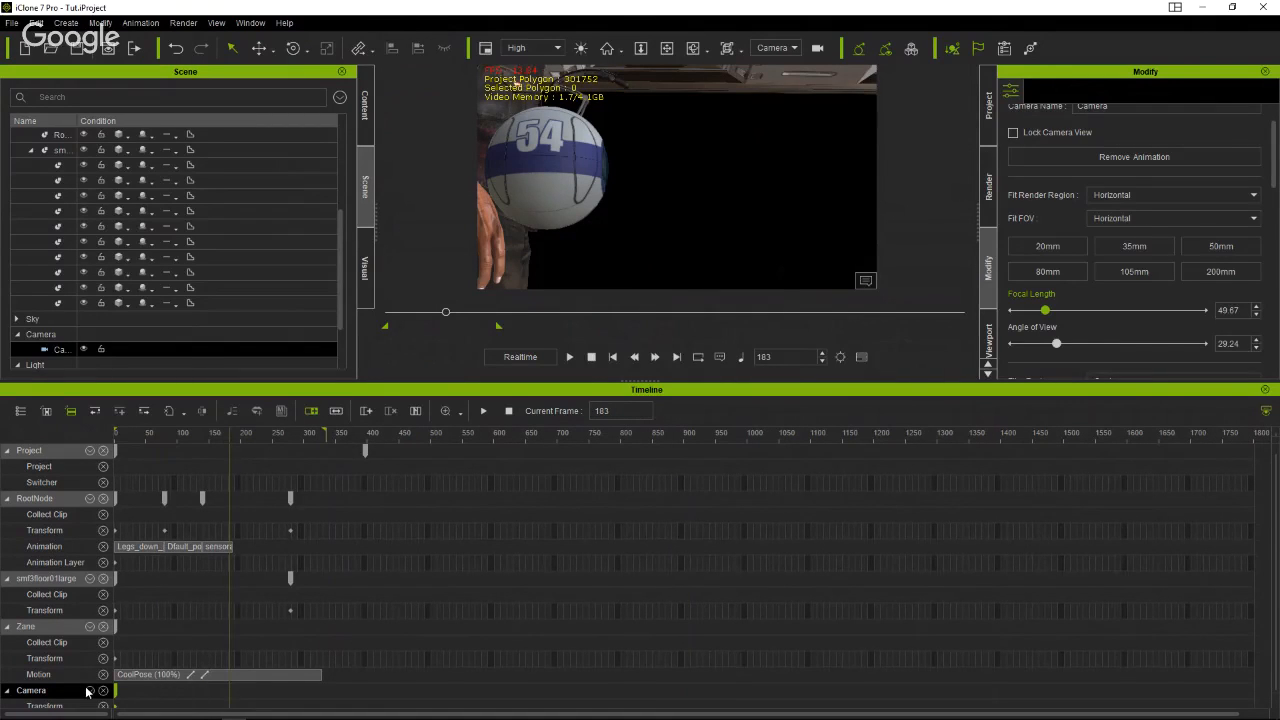
left_click_drag(116, 690, 306, 693)
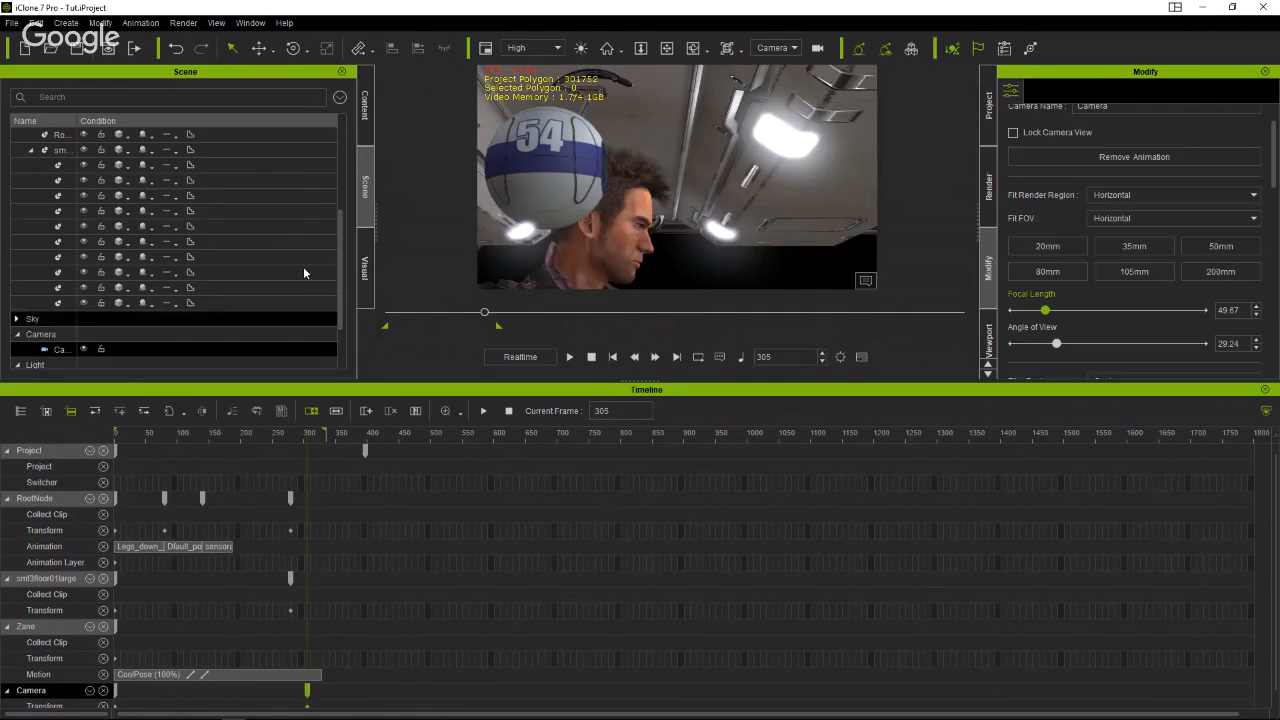
Switch to the Preview view and select the whole sci-fi room prop with the Move tool.
scroll(280, 222, "up", 3)
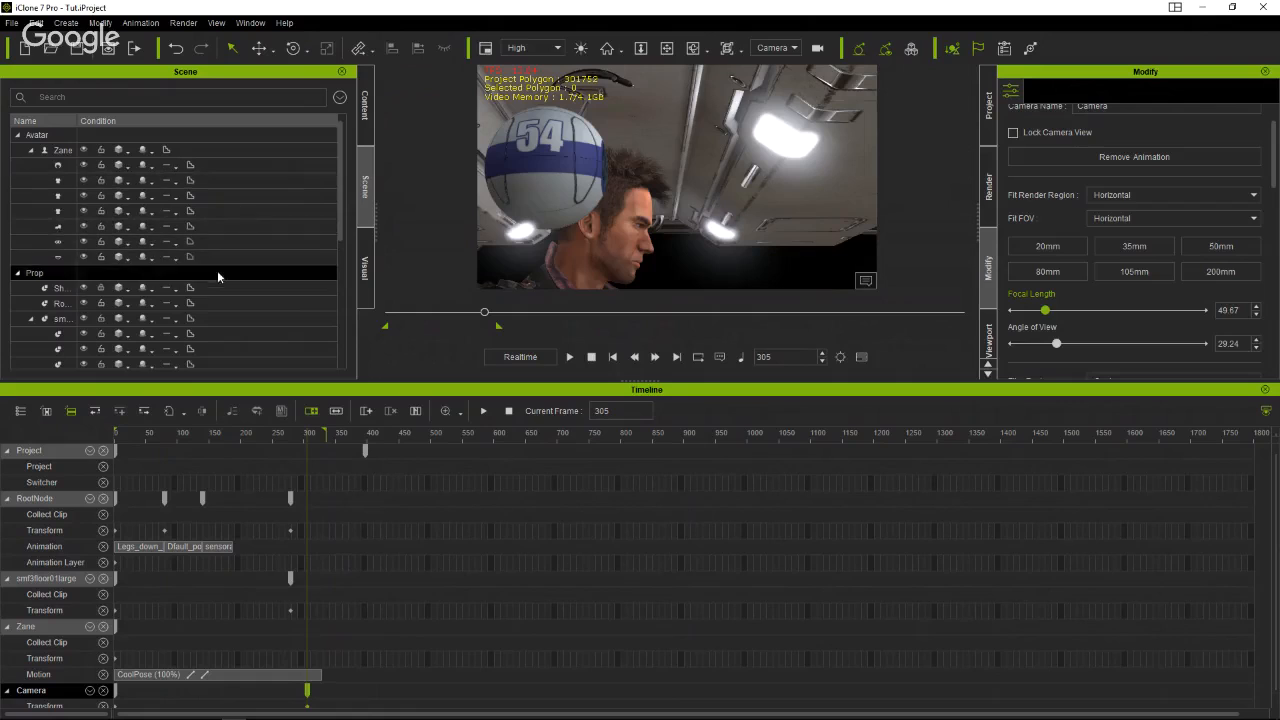
left_click(780, 48)
left_click(767, 61)
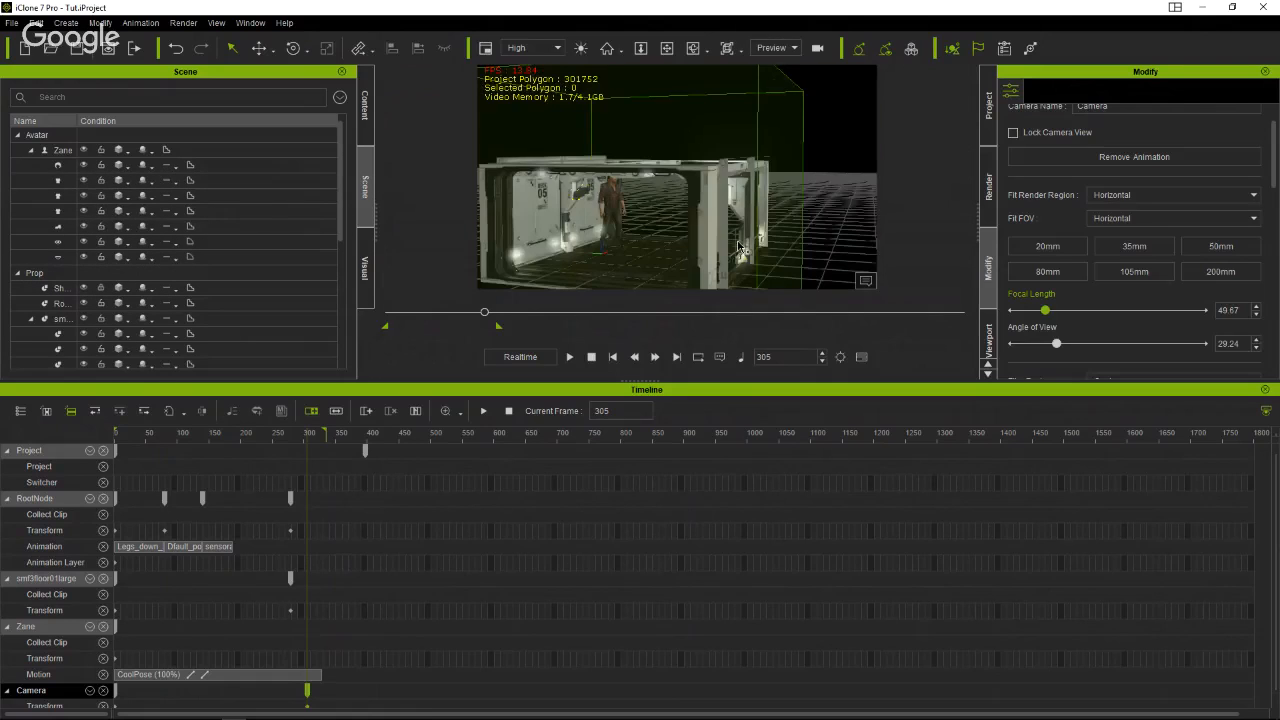
left_click(697, 184)
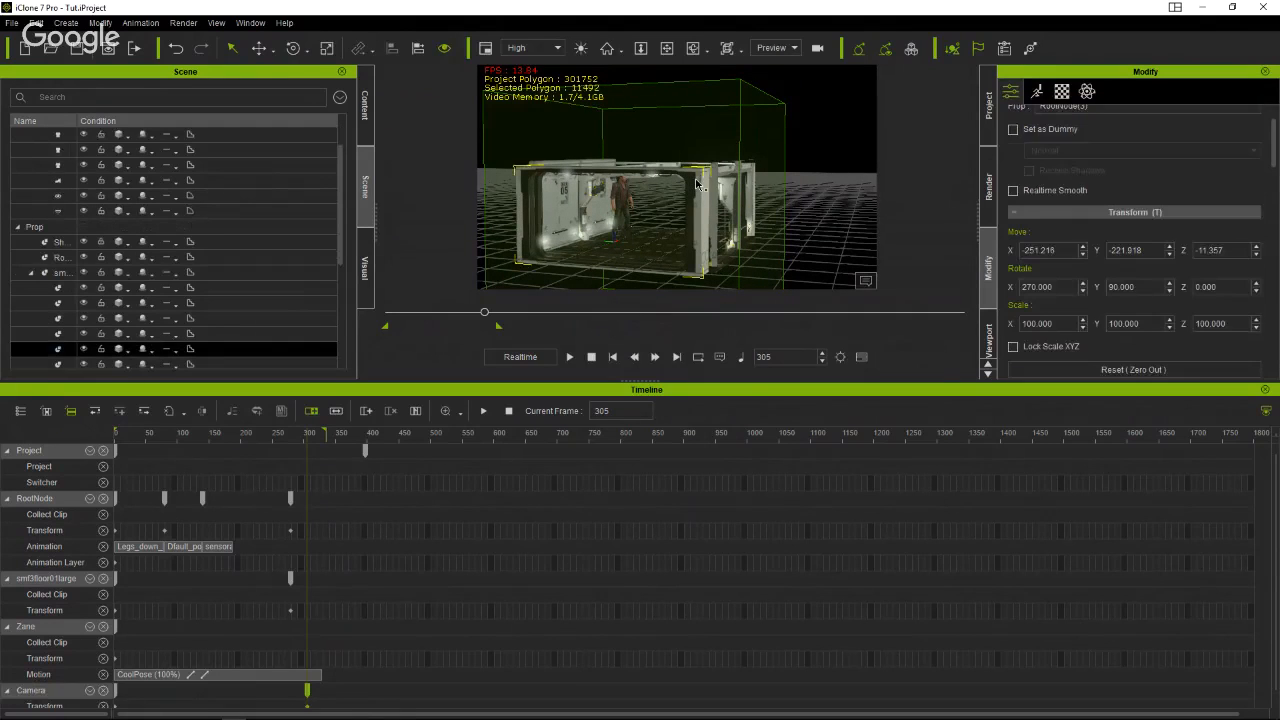
left_click(258, 48)
left_click(706, 229)
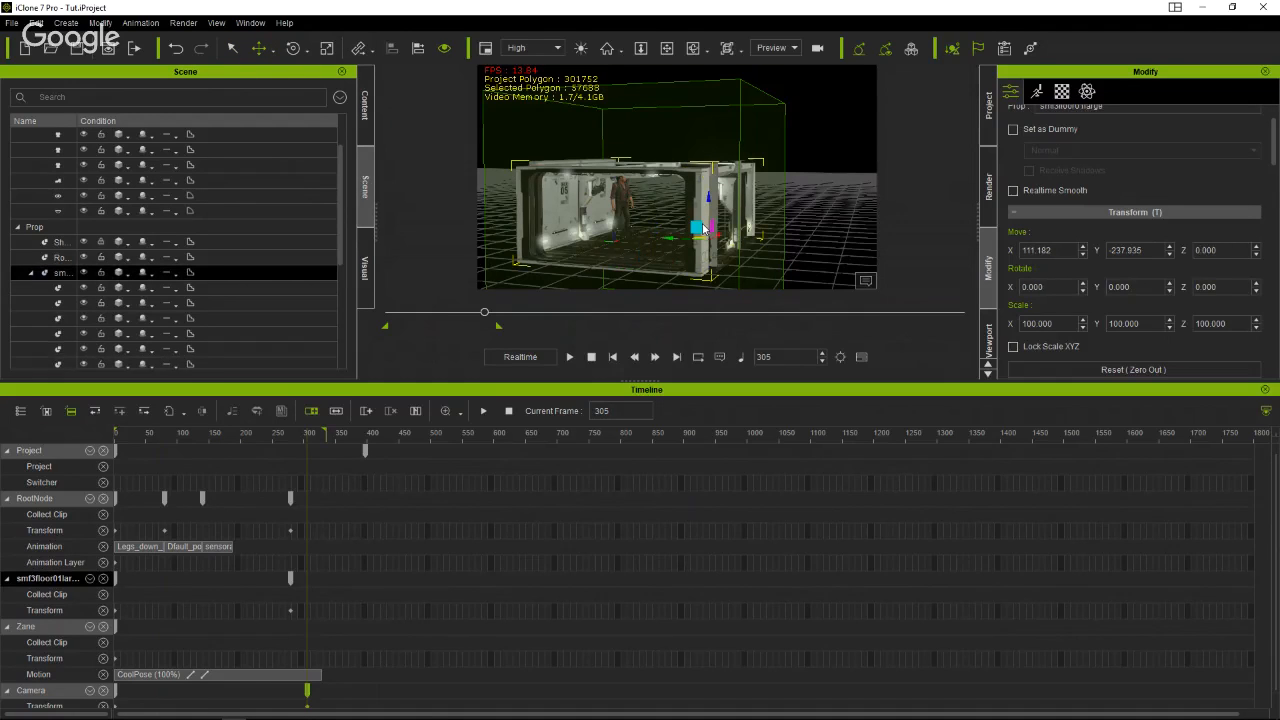
scroll(588, 581, "down", 1)
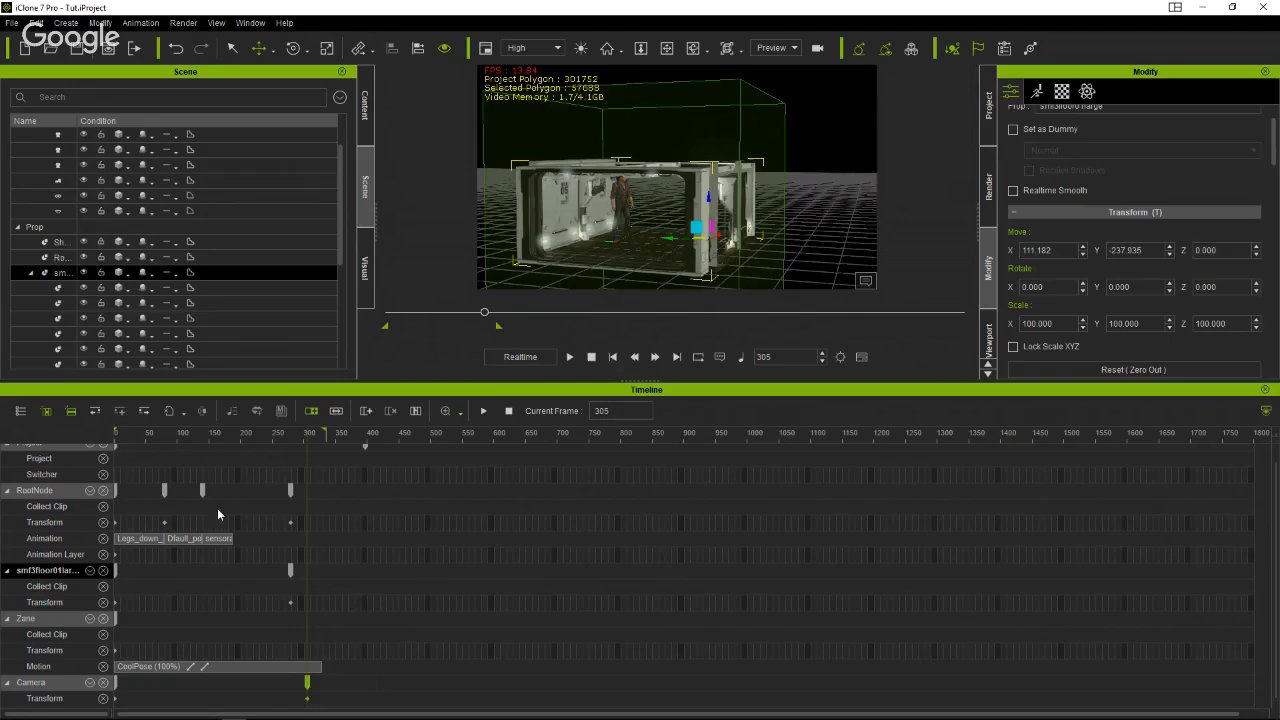
key("ctrl+a")
scroll(399, 577, "up", 1)
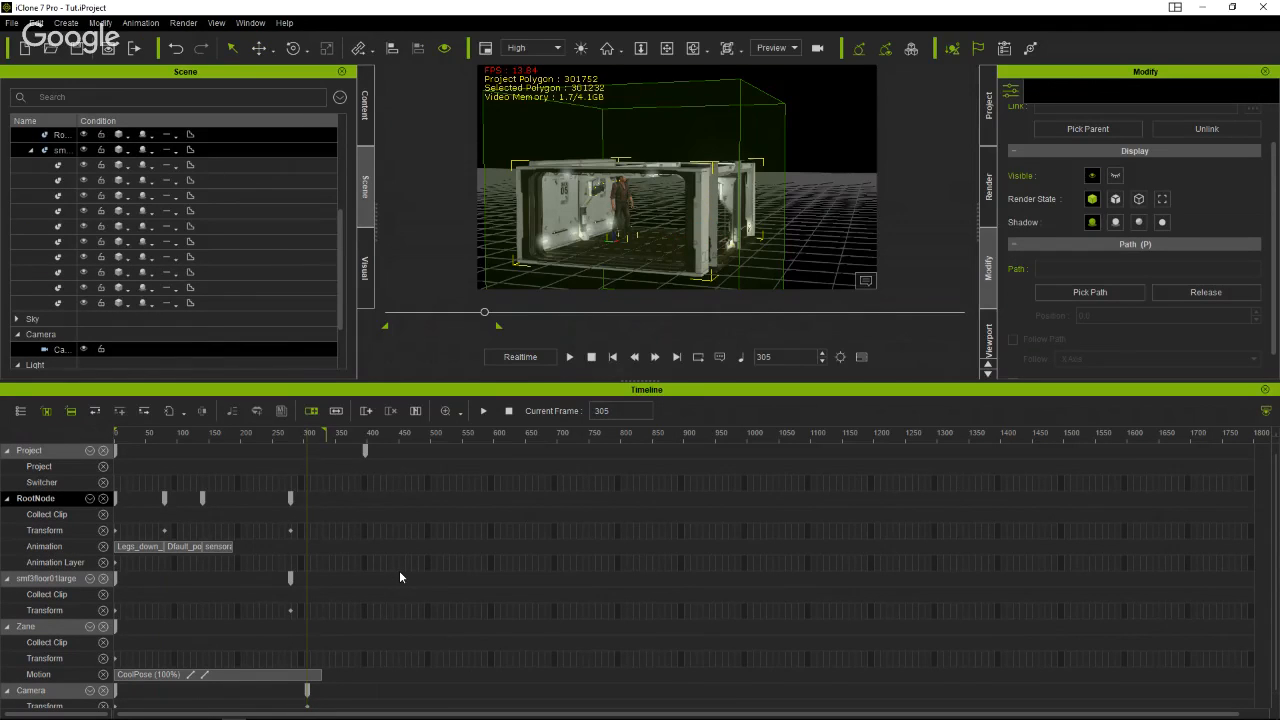
left_click_drag(305, 436, 290, 524)
double_click(290, 502)
left_click(829, 197)
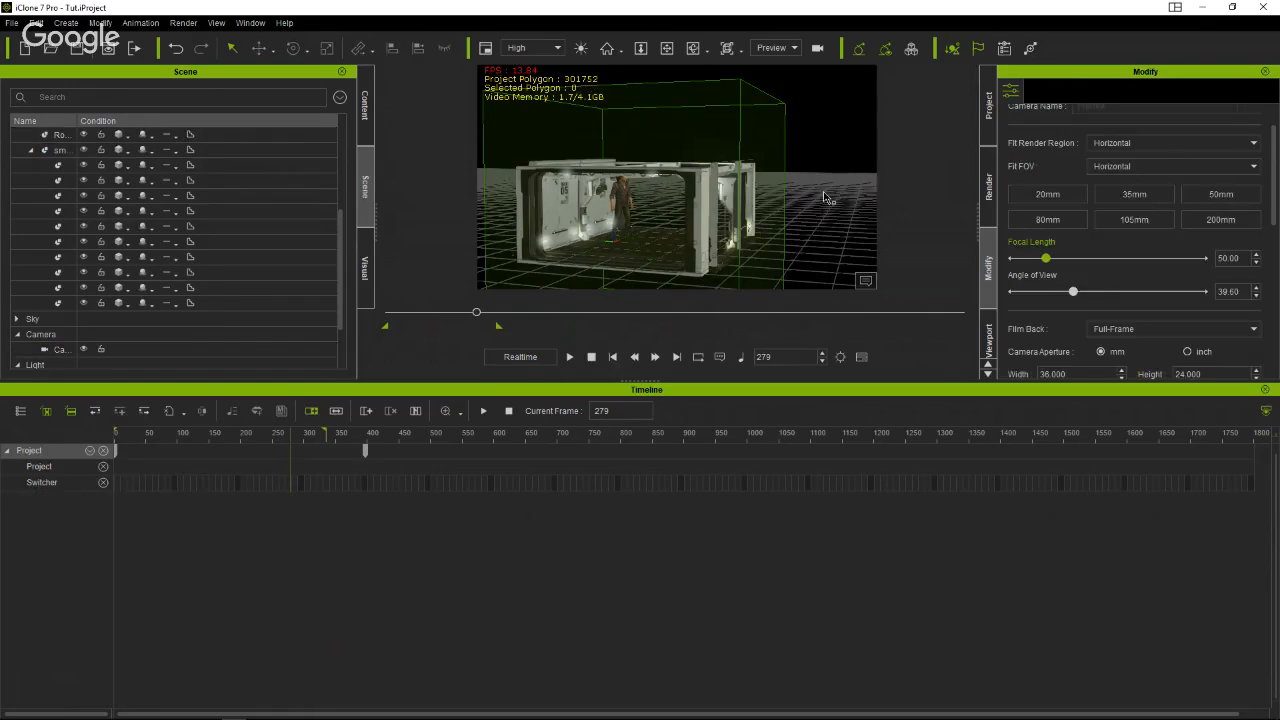
Select the whole room prop with the Move tool, shift its frame 279 key to the start of the timeline and go to frame 1.
left_click(704, 216)
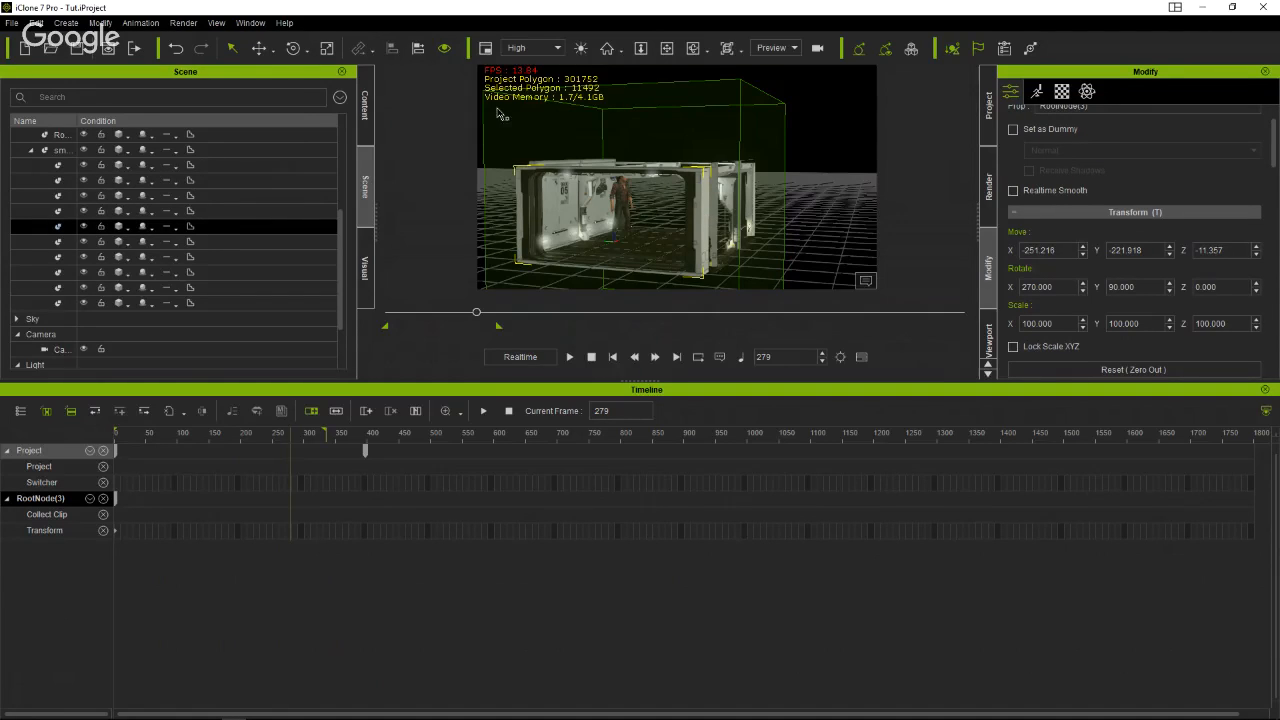
left_click(258, 48)
left_click(712, 216)
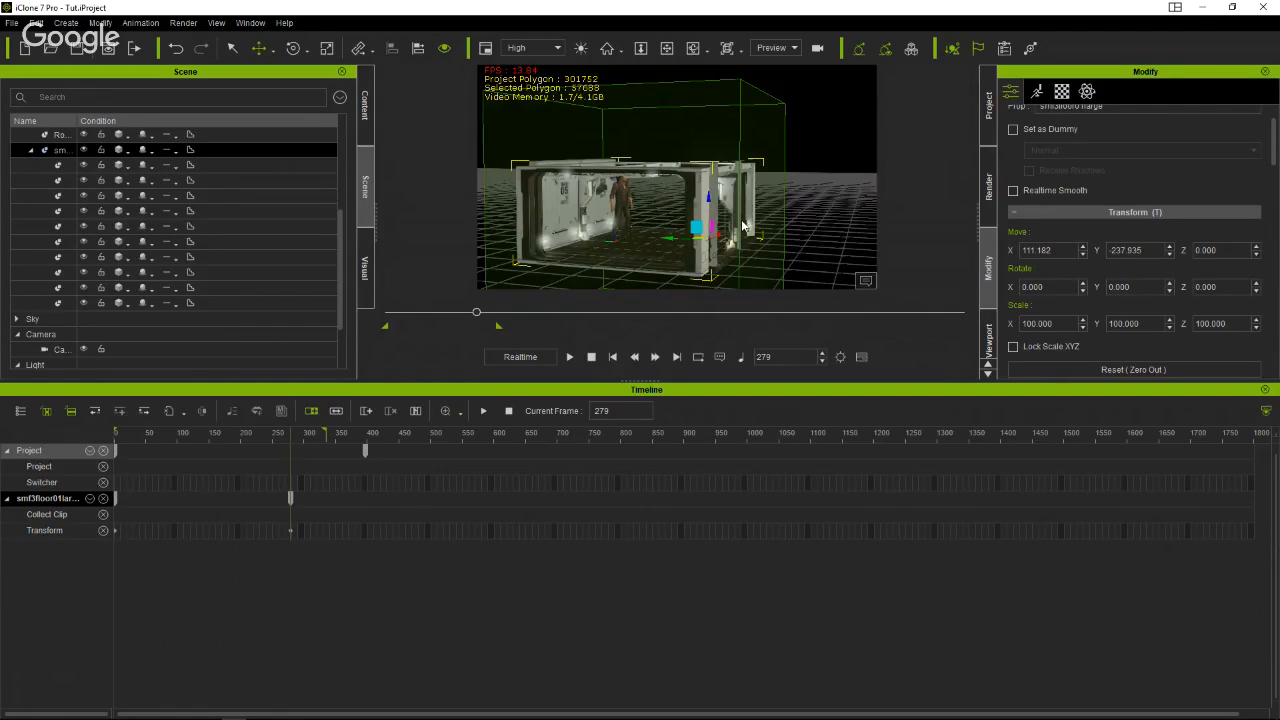
left_click_drag(290, 498, 4, 518)
left_click_drag(276, 437, 112, 437)
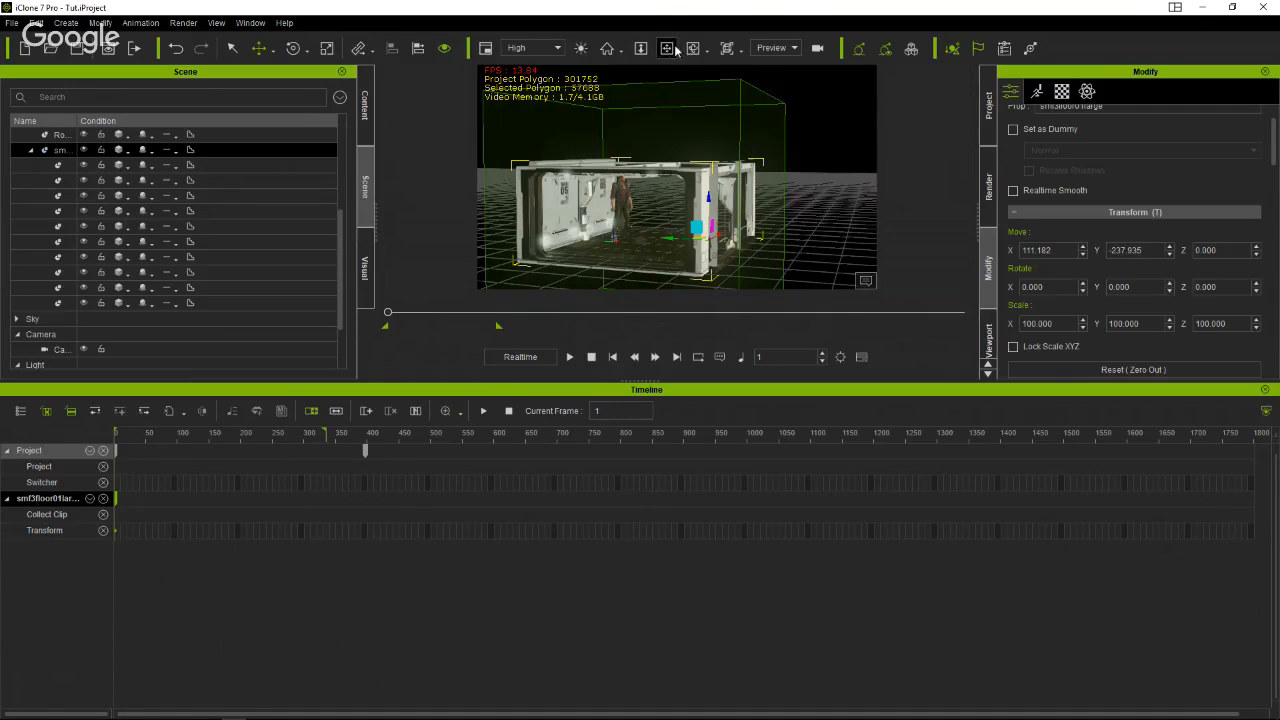
Return to the Camera view, scrub the shot to frame 331 and select the avatar.
left_click(772, 48)
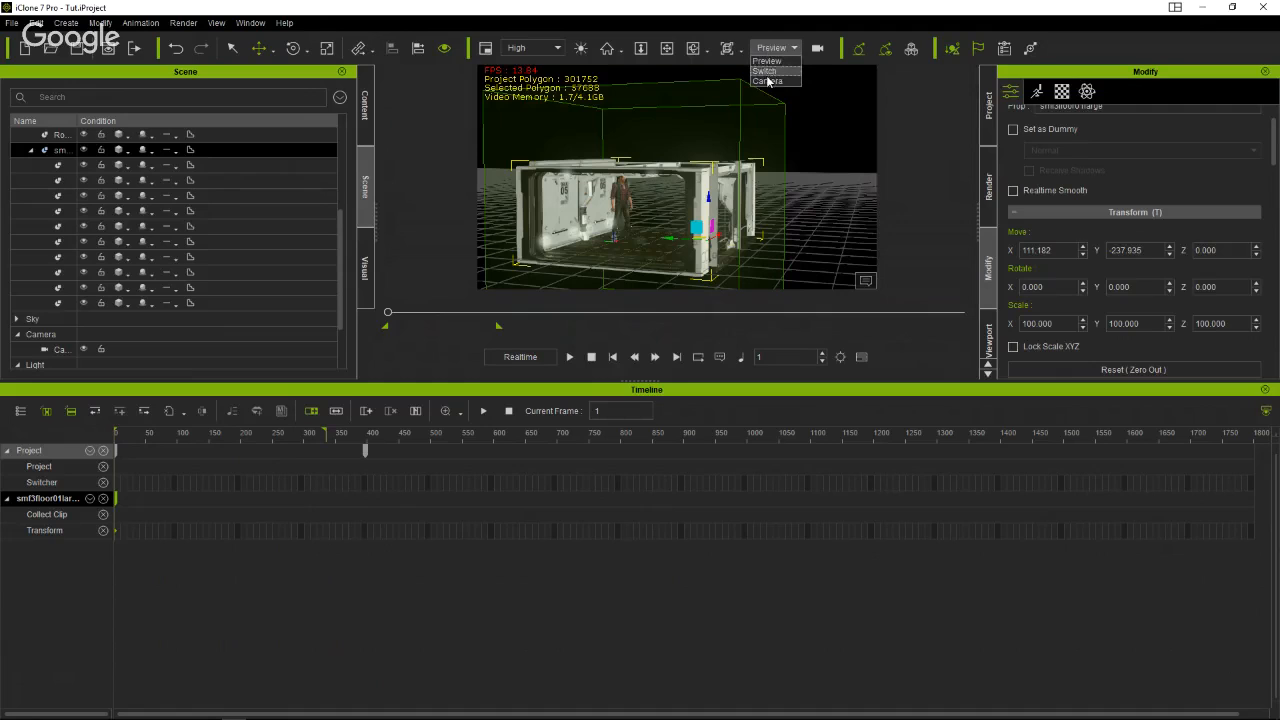
left_click(767, 81)
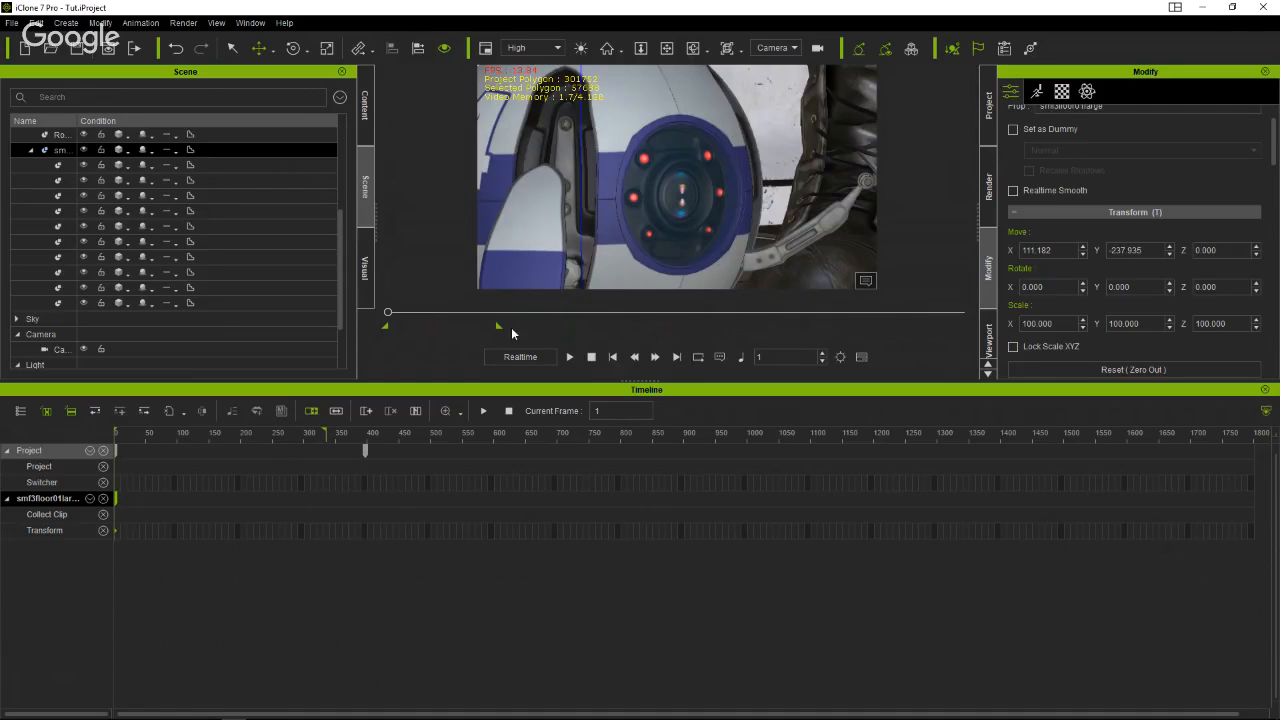
left_click_drag(394, 314, 494, 346)
left_click(606, 258)
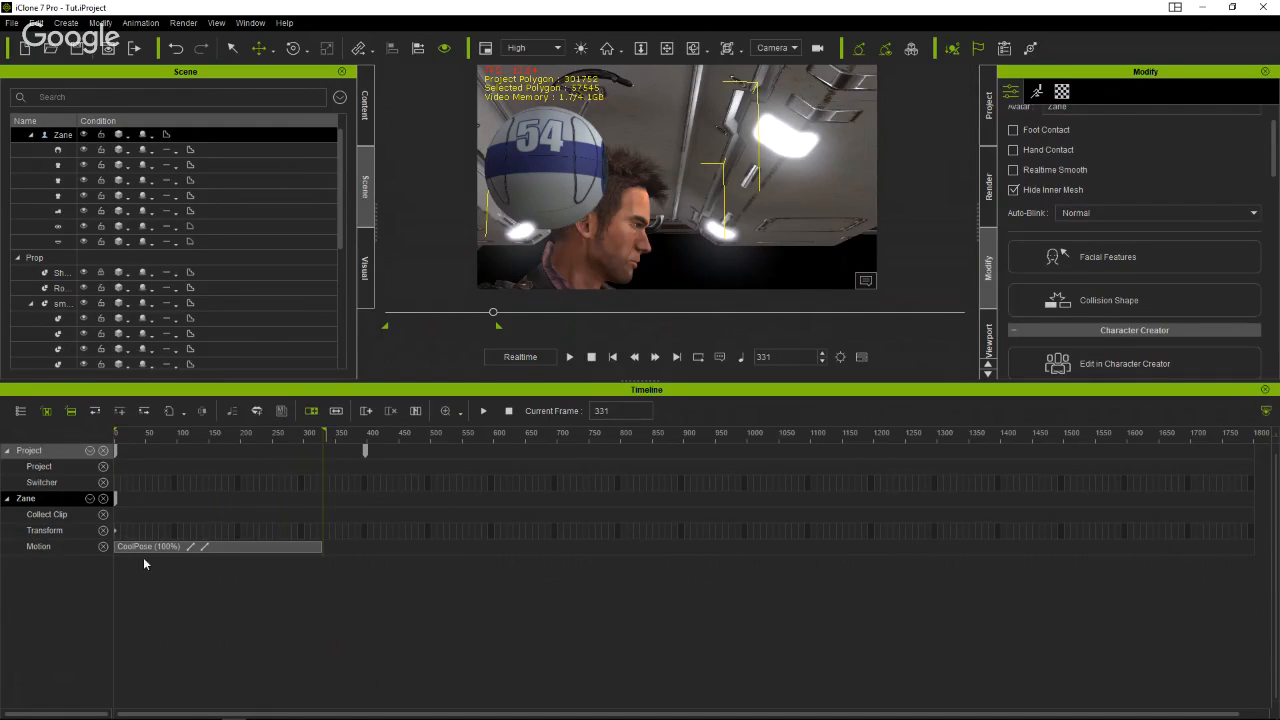
Select the avatar's CoolPose motion clip, scrub back to frame 1 and play the opening of the shot up to frame 73.
left_click_drag(246, 548, 200, 543)
left_click(205, 434)
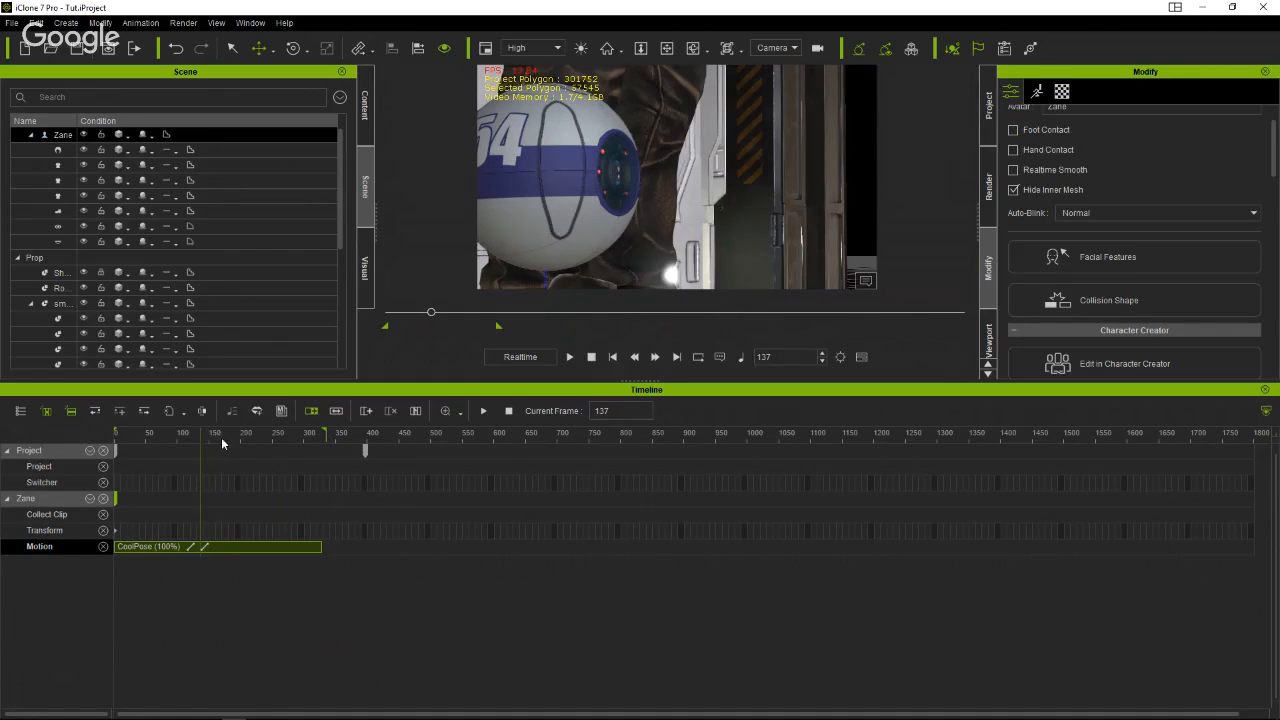
left_click_drag(244, 441, 109, 497)
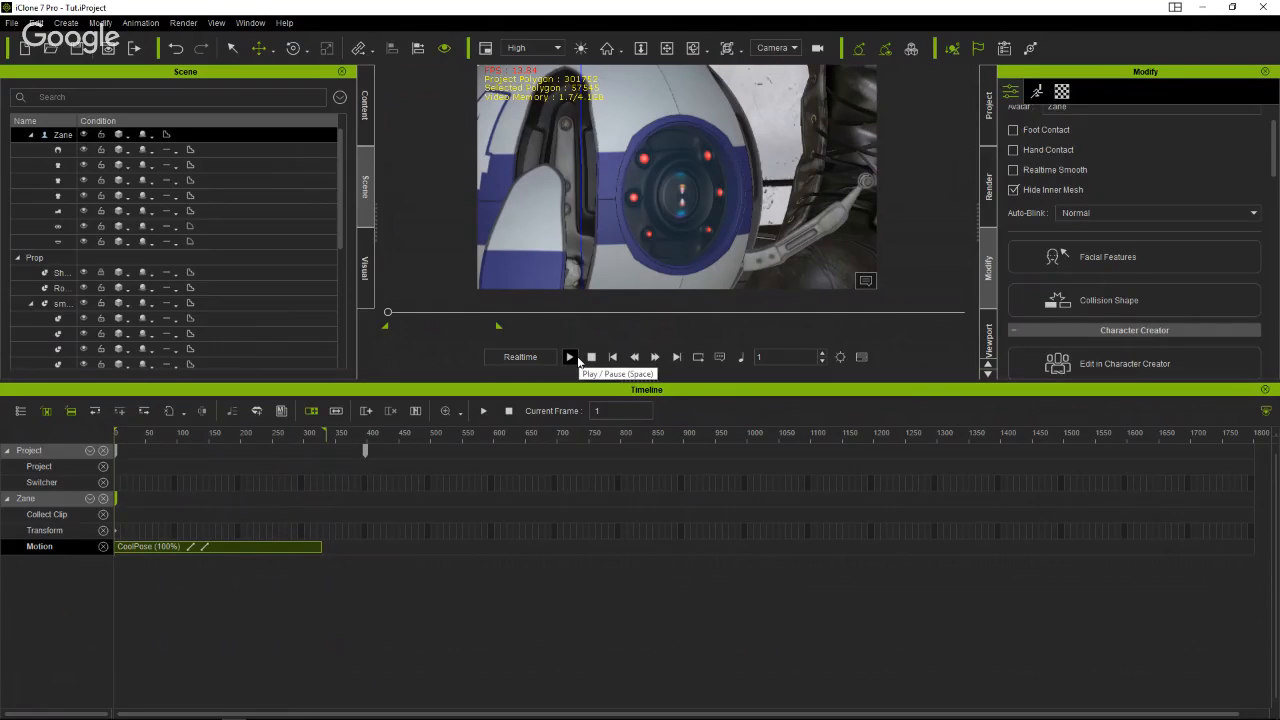
left_click(571, 358)
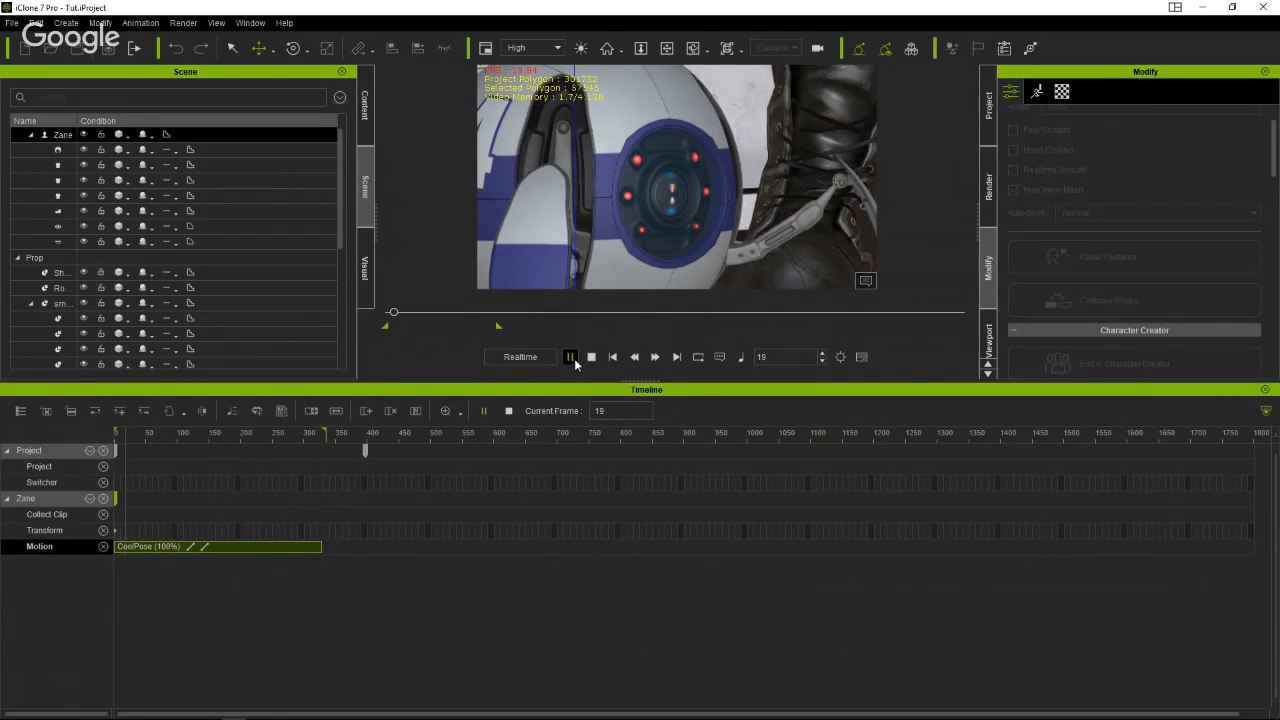
left_click(572, 360)
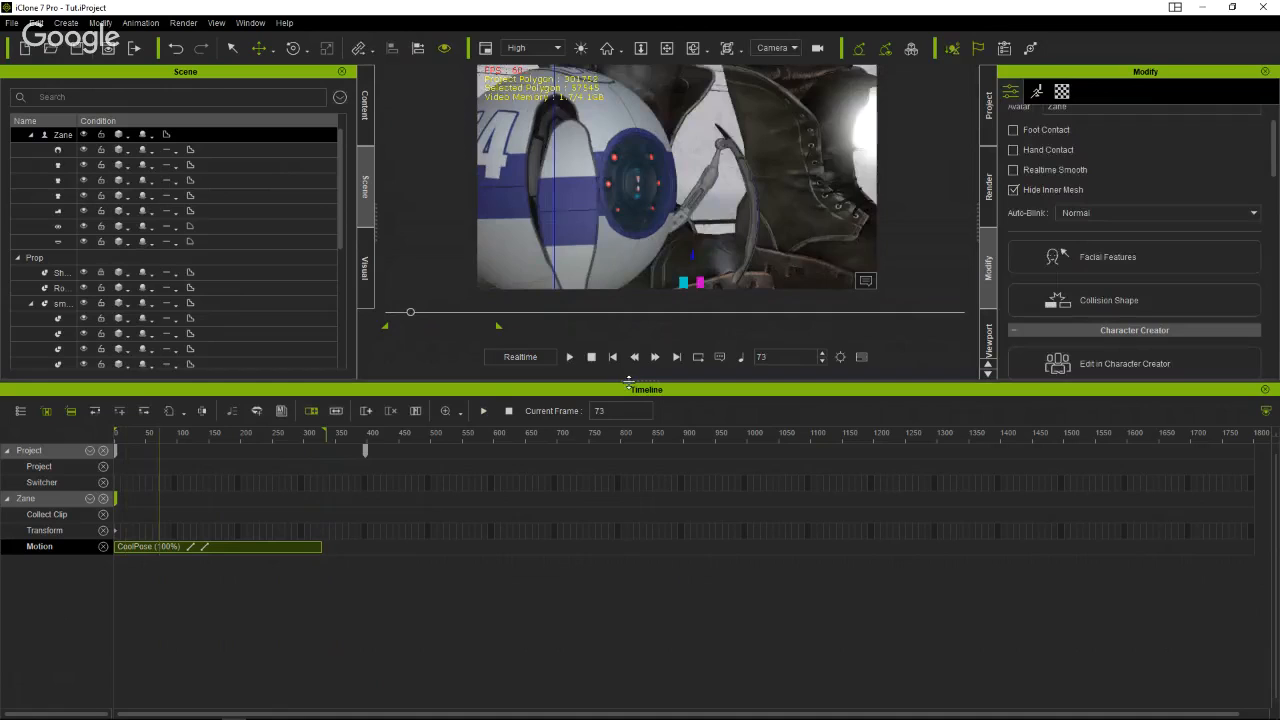
Shrink the Timeline and Scene areas to enlarge the viewport, and scrub through the opening frames back to frame 1.
left_click_drag(629, 381, 621, 658)
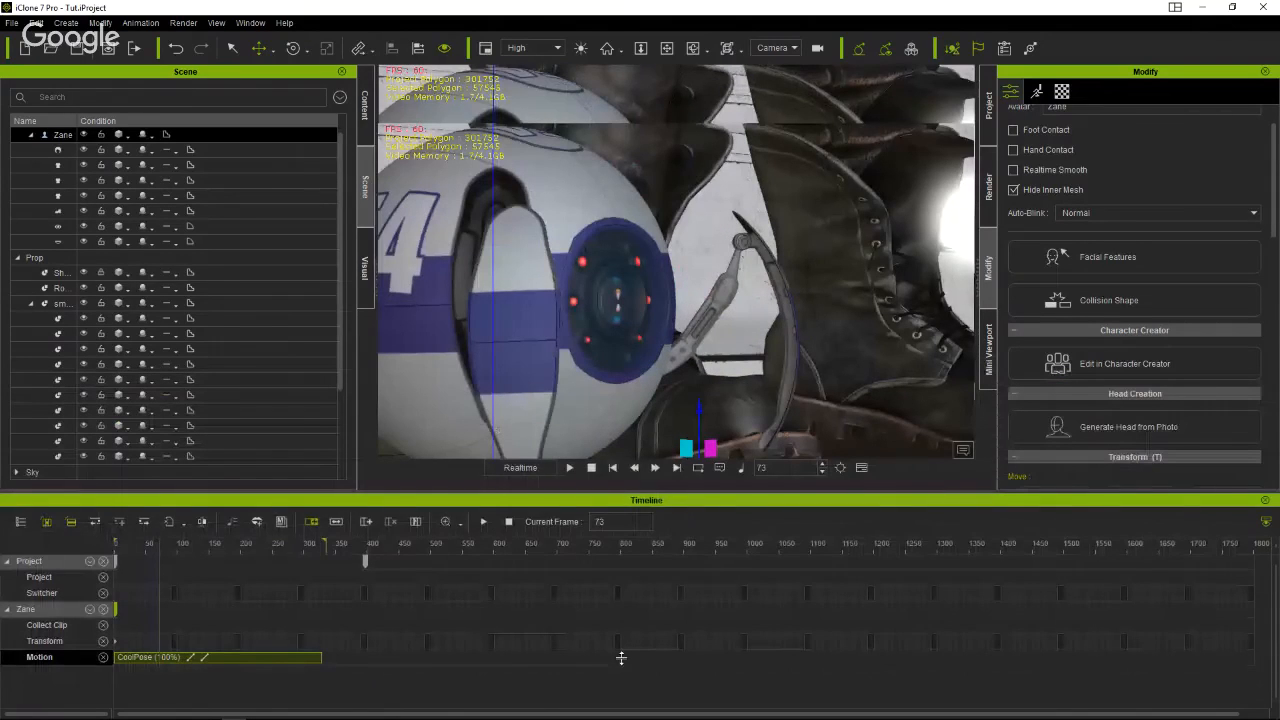
left_click_drag(378, 350, 4, 374)
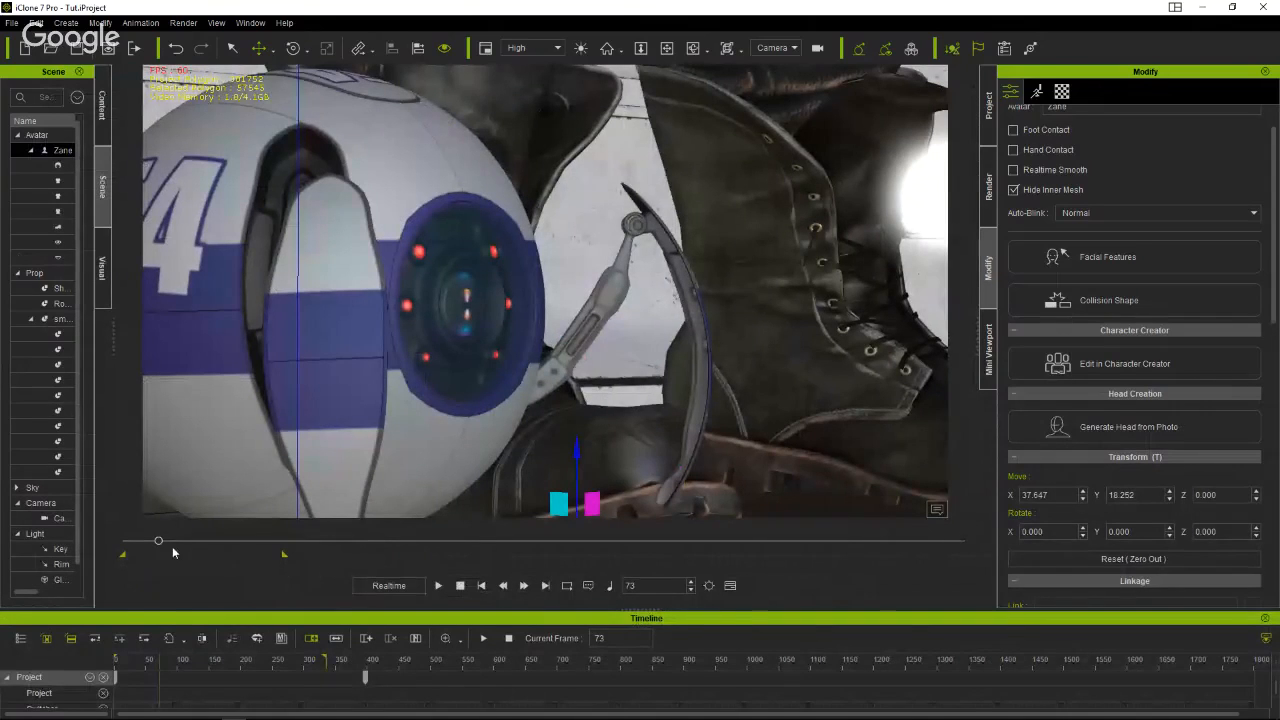
left_click_drag(157, 543, 110, 544)
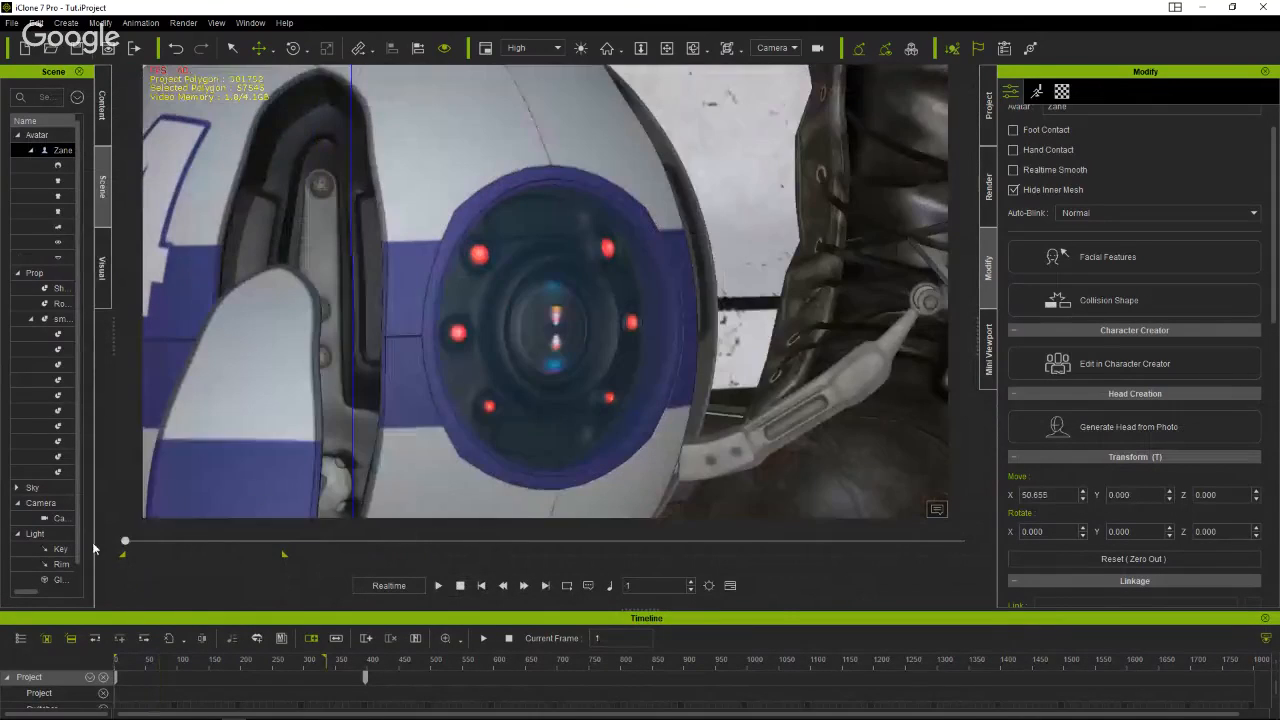
left_click(152, 547)
left_click_drag(174, 554, 103, 570)
Select the camera at frame 1, widen its Angle of View to 24.08 and reframe on the robot beside the avatar's boot.
left_click(60, 518)
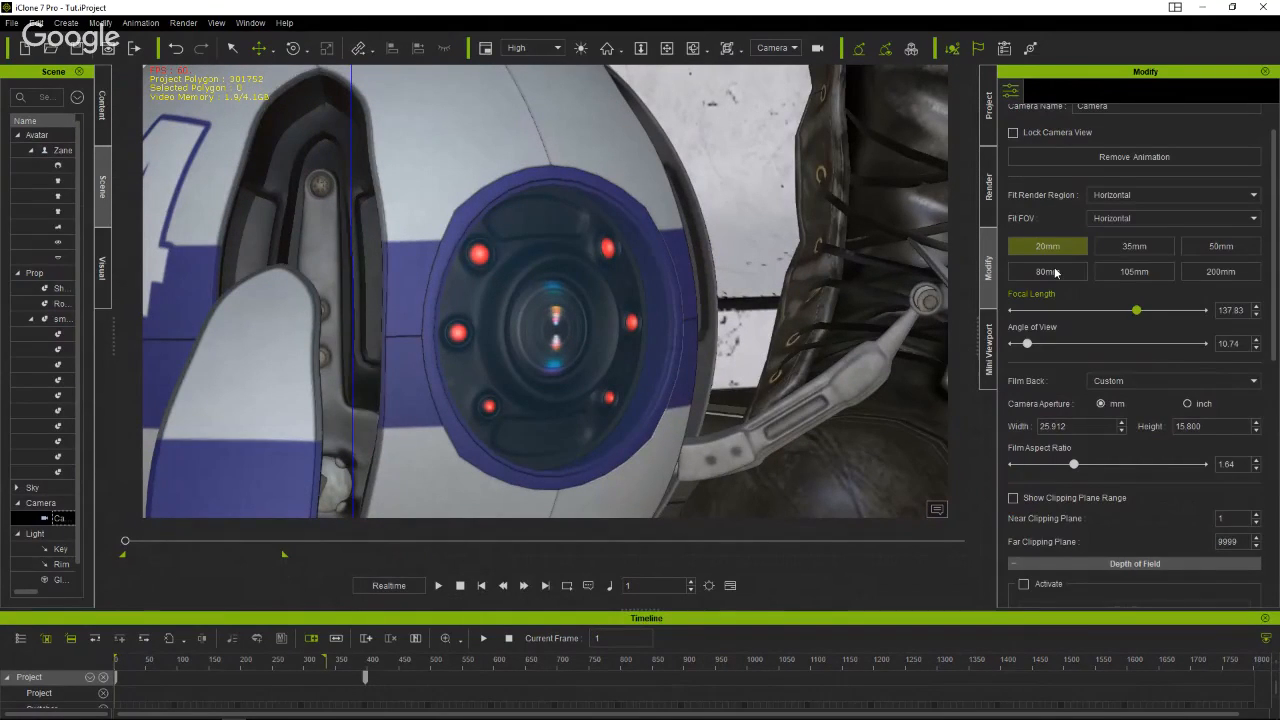
left_click_drag(1032, 343, 1050, 347)
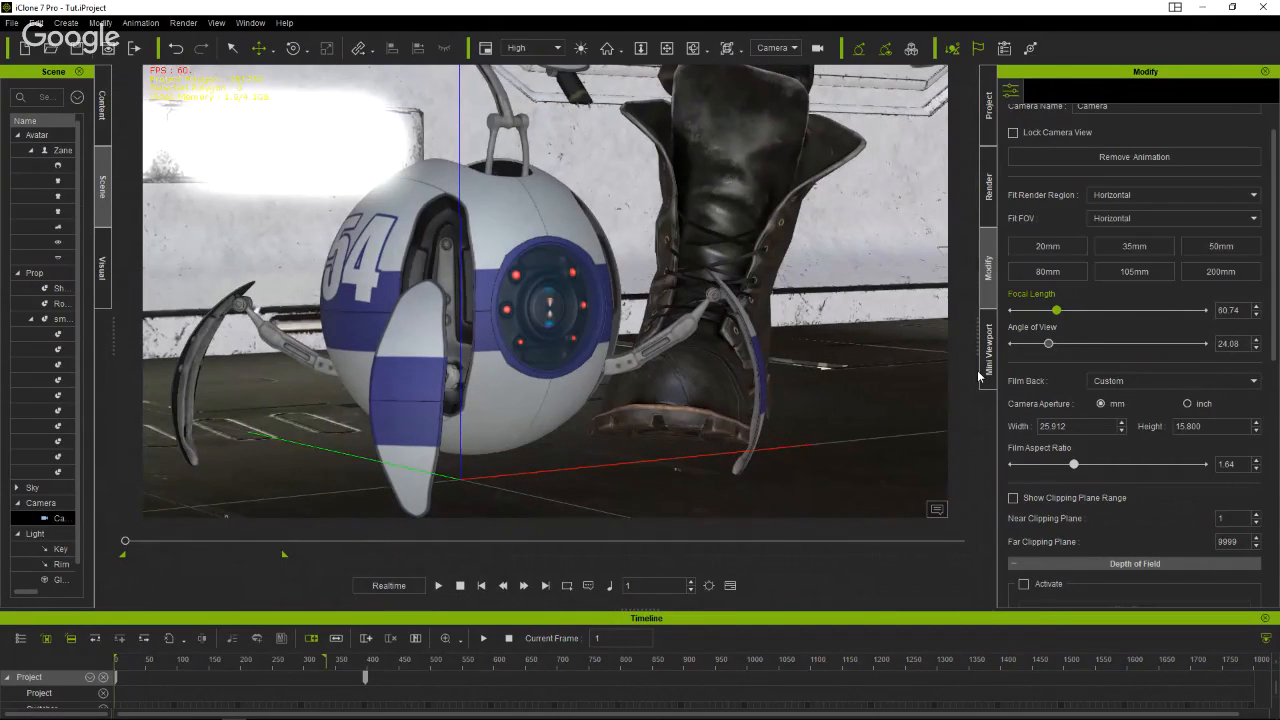
right_click_drag(777, 407, 726, 397)
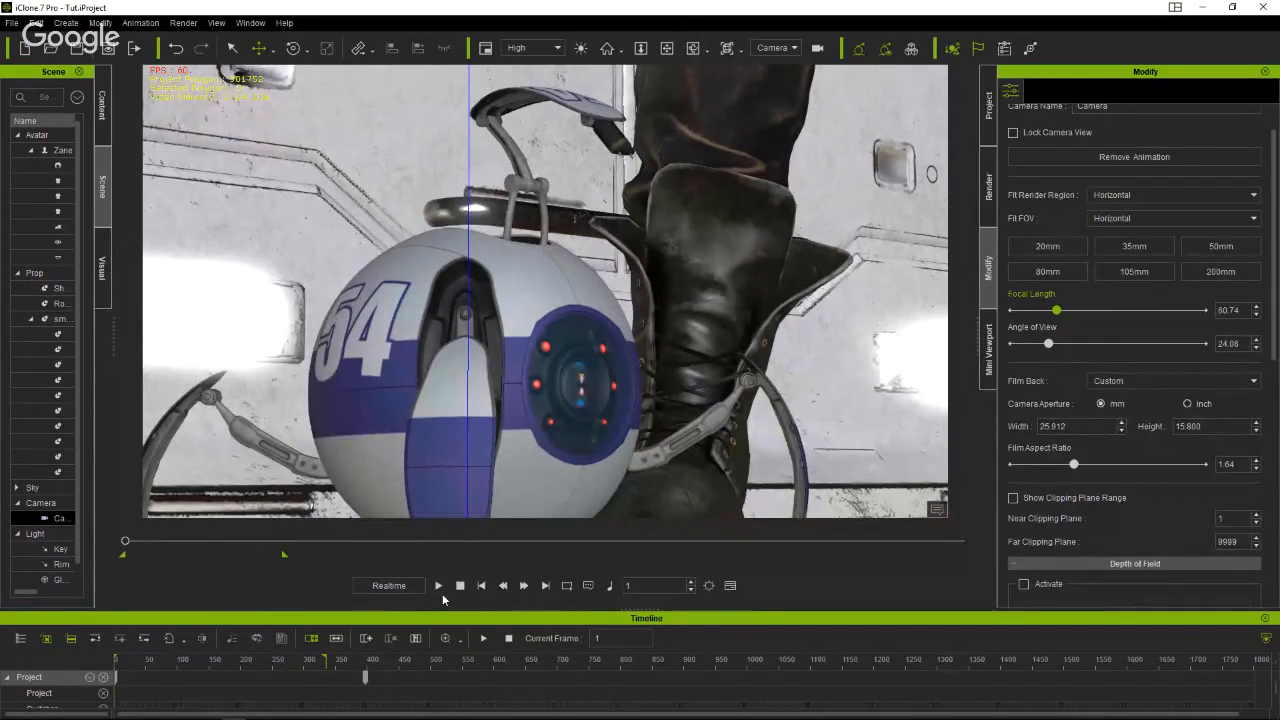
Play and scrub the revised shot repeatedly from frame 1 to examine the camera move, and return to frame 1.
left_click(439, 586)
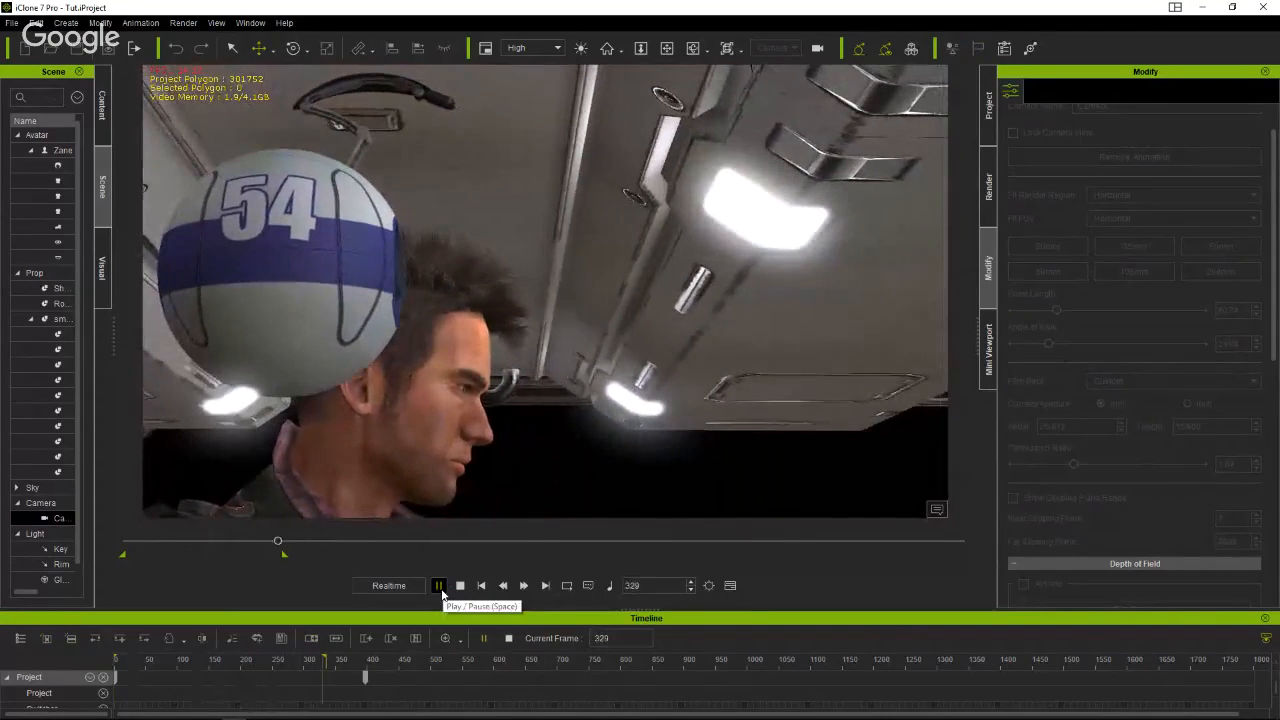
left_click(439, 586)
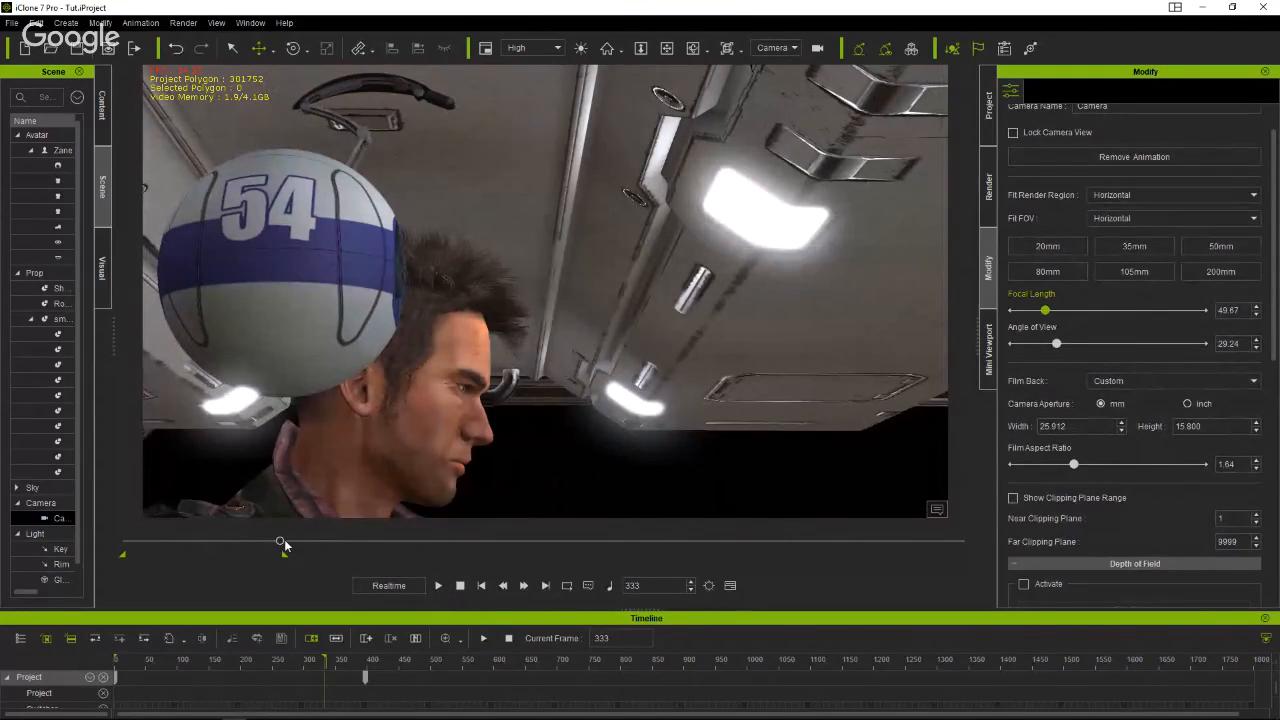
left_click_drag(282, 545, 131, 545)
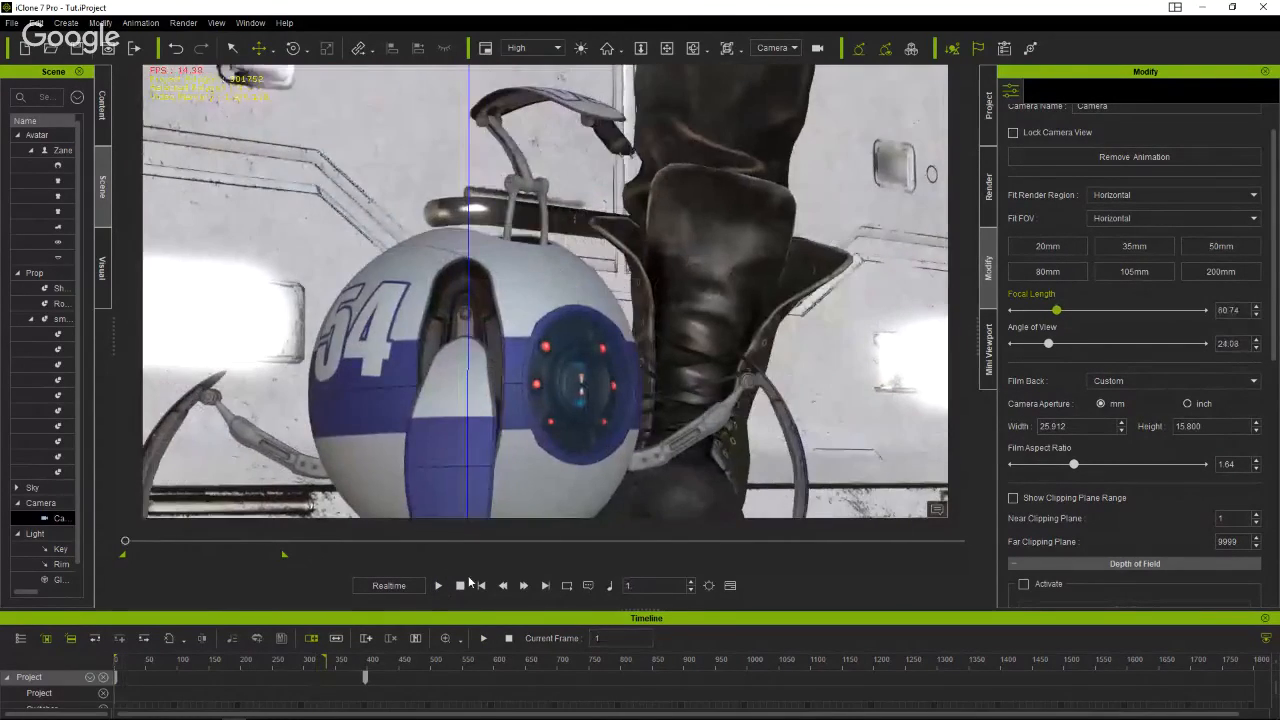
left_click(439, 586)
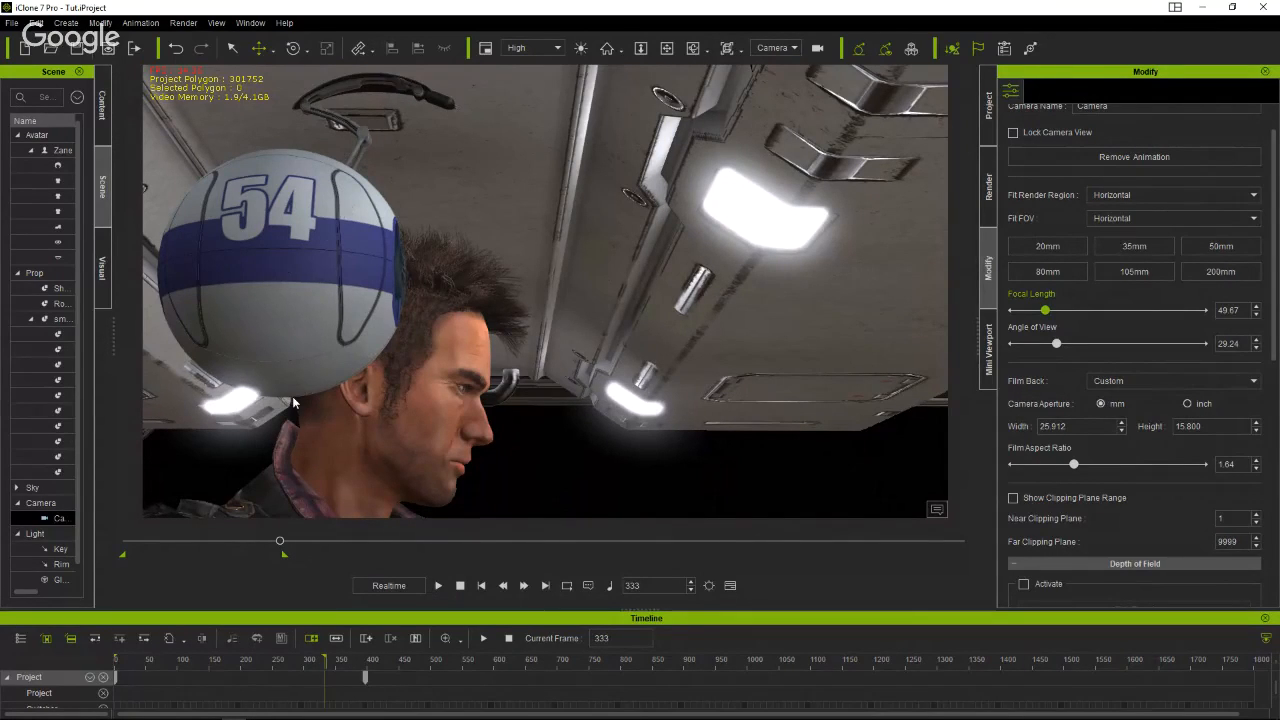
left_click_drag(280, 541, 140, 551)
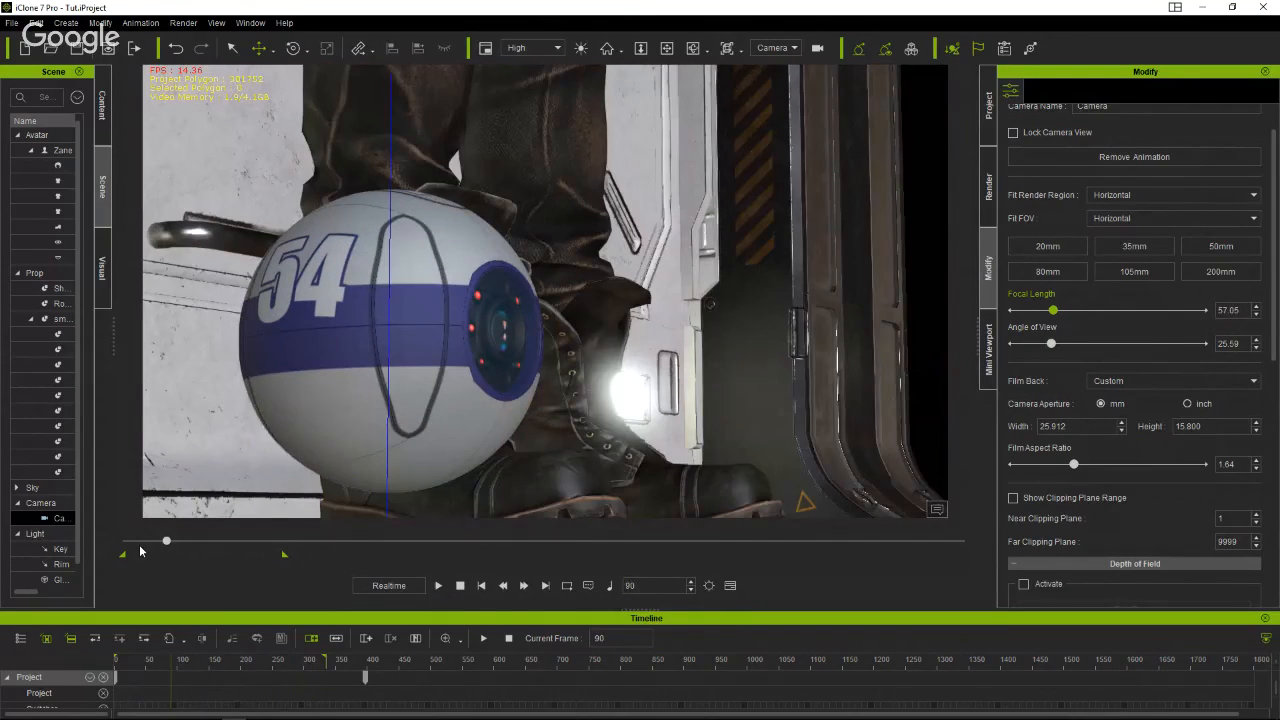
left_click(124, 542)
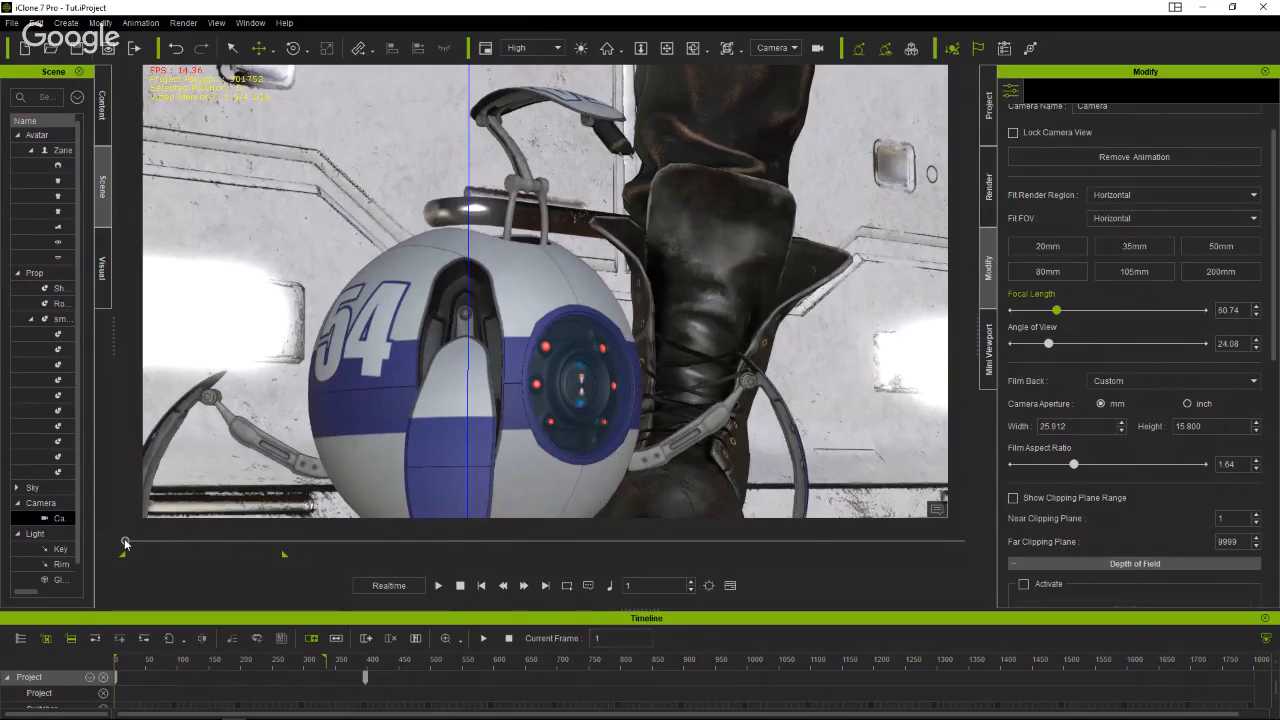
left_click(437, 585)
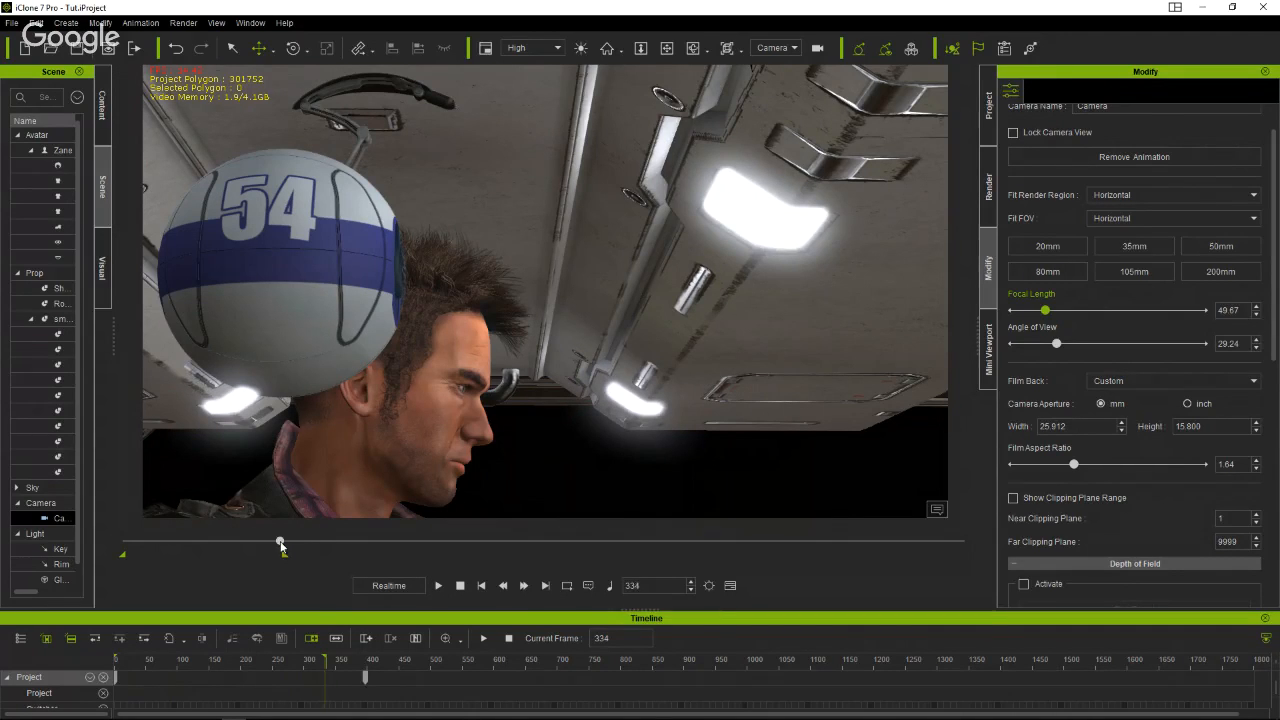
left_click_drag(281, 543, 124, 541)
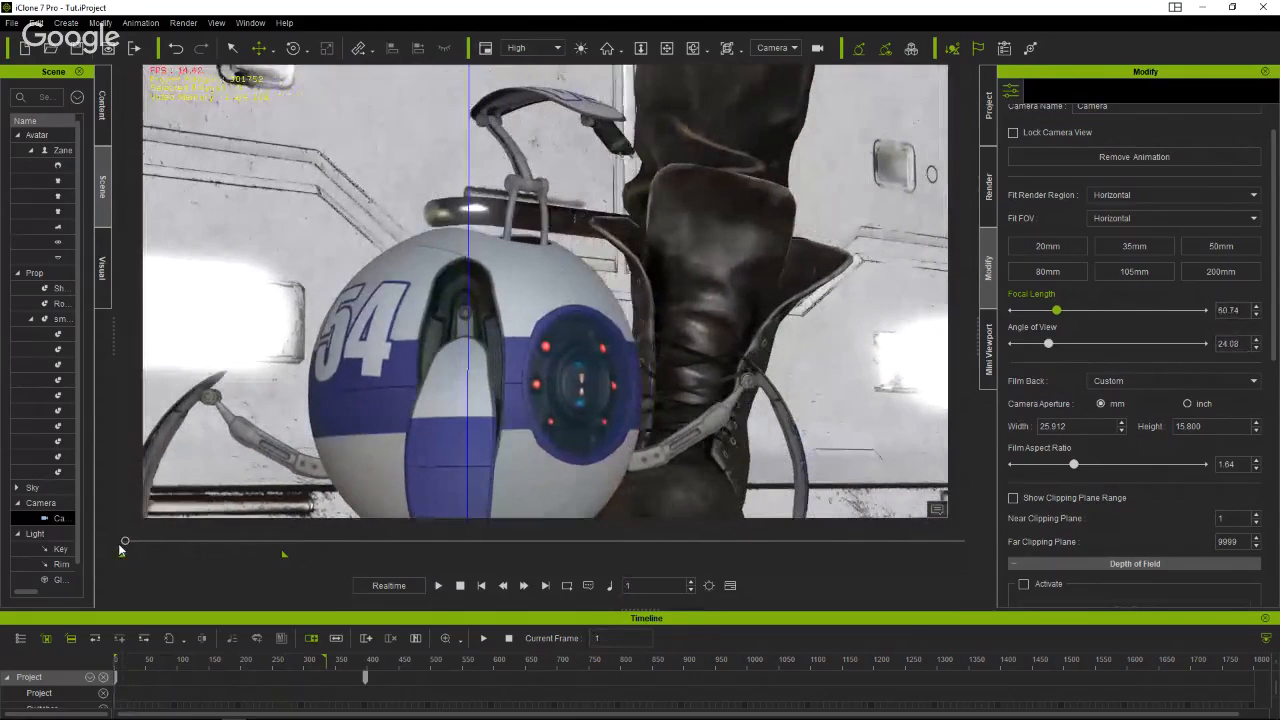